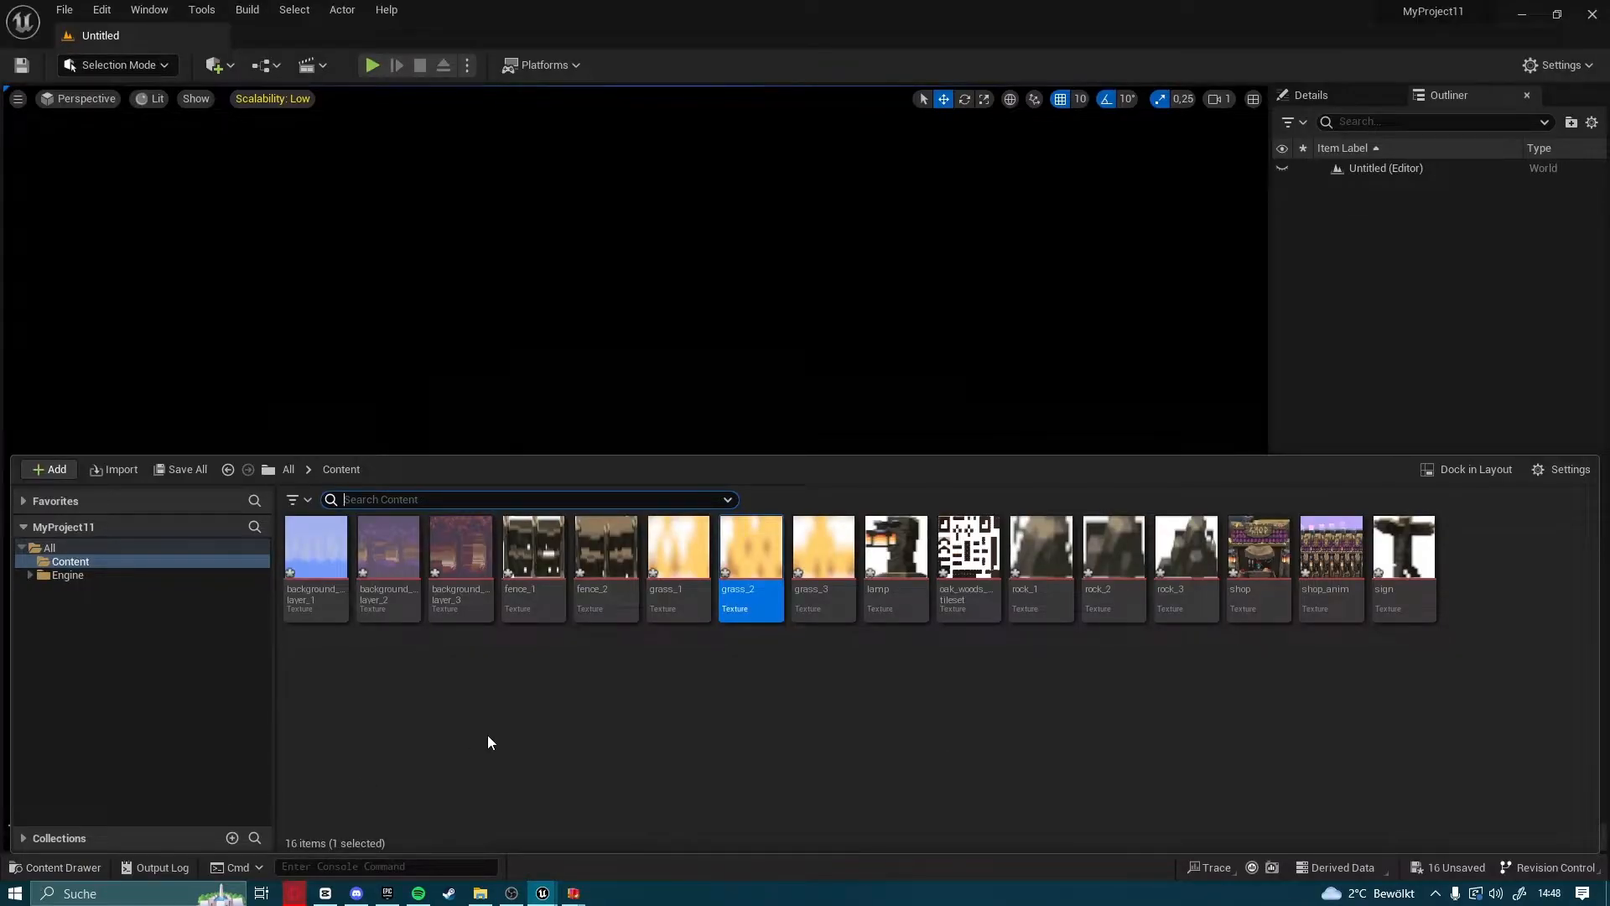
# Open the grass_1 texture, inspect its pixels up close, and close the texture editor
pyautogui.click(679, 699)
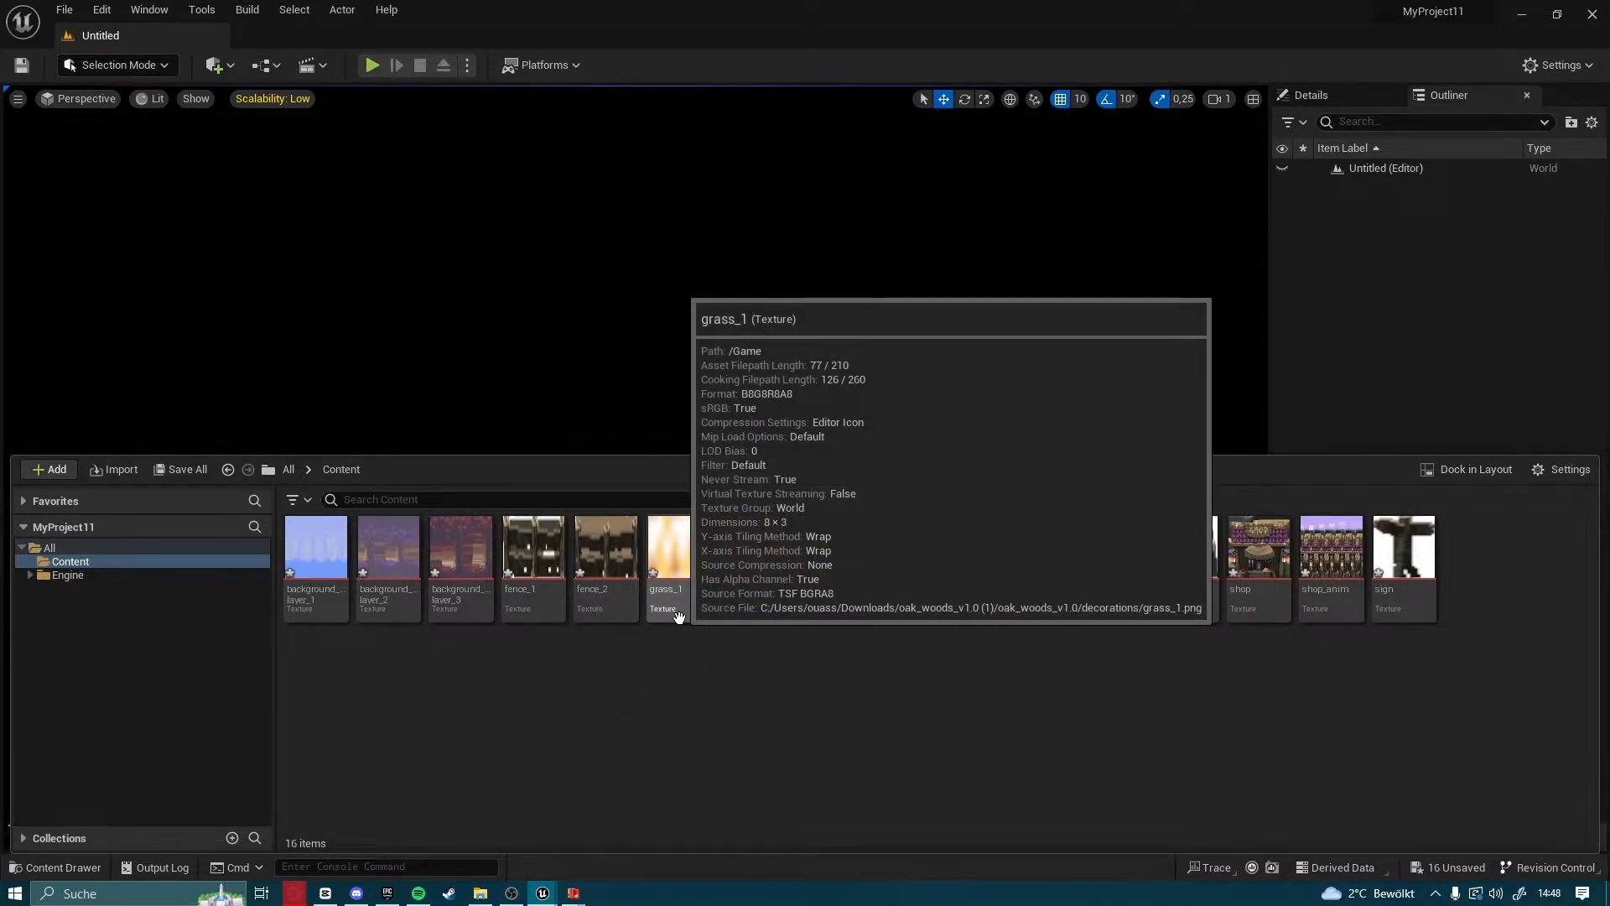
pyautogui.doubleClick(681, 620)
pyautogui.scroll(5, 633, 474)
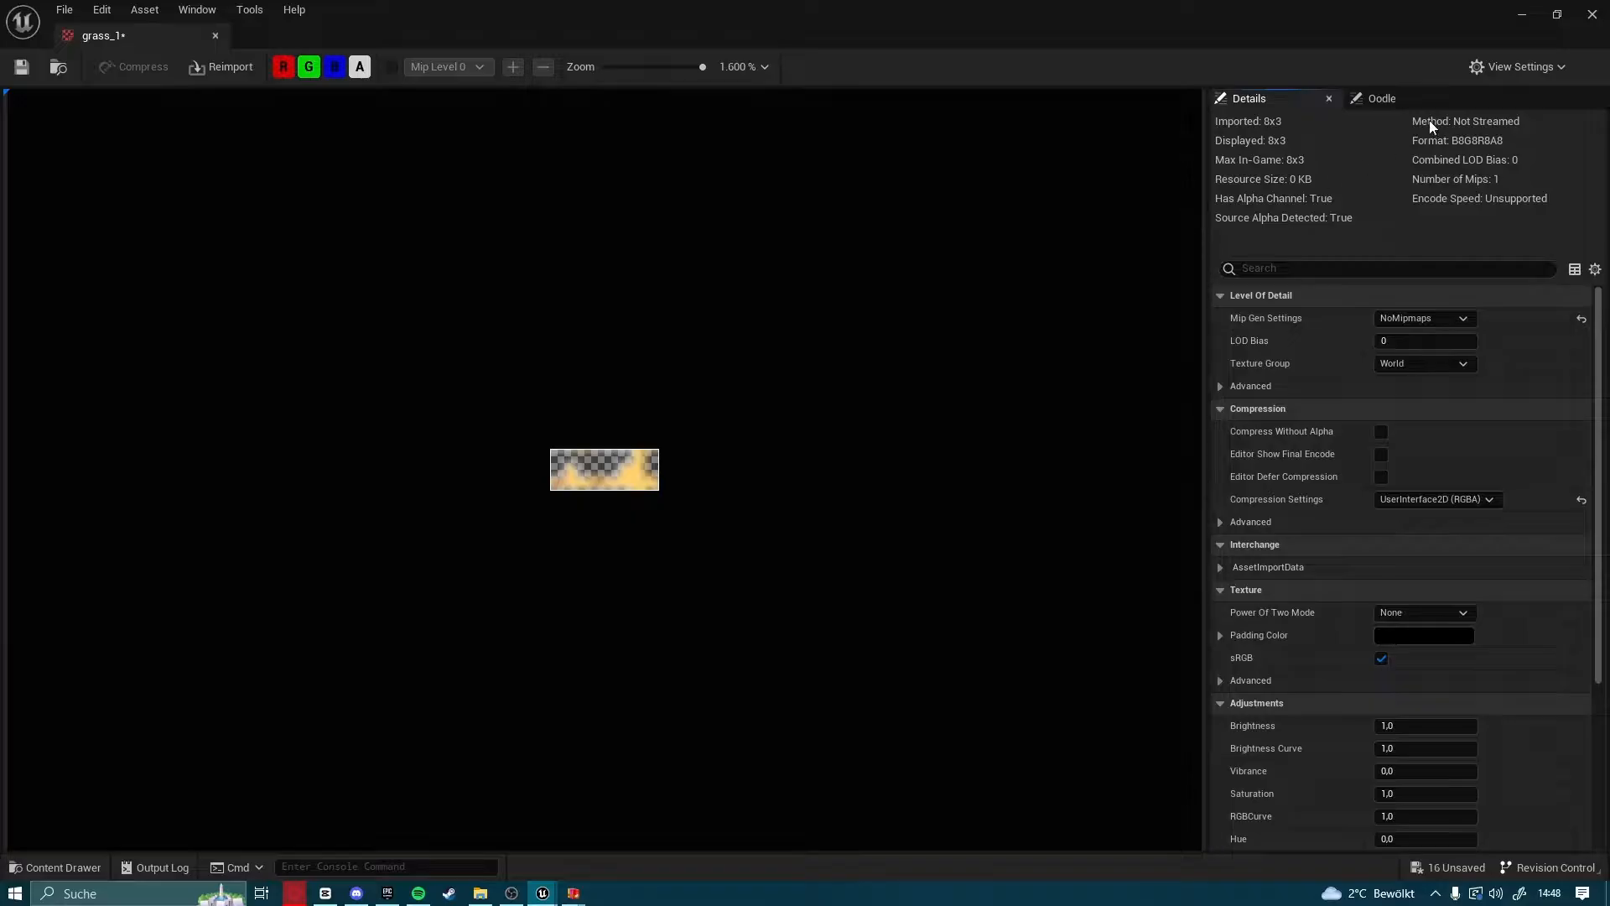
pyautogui.click(1592, 14)
# Apply the Paper2D texture settings to all imported textures in the Content folder
pyautogui.click(55, 867)
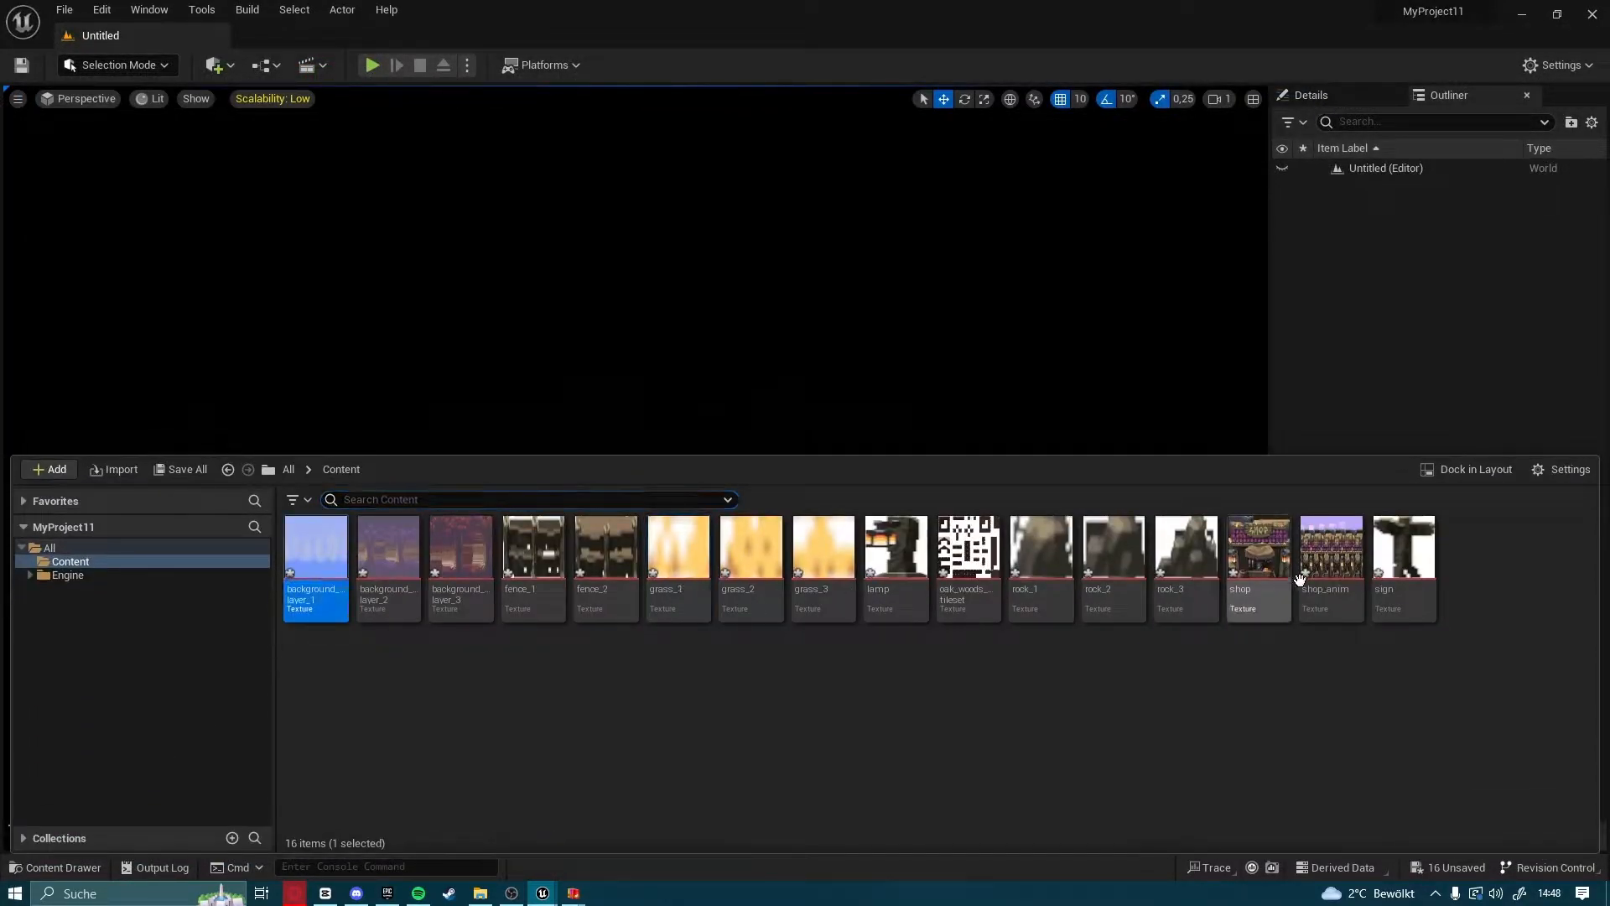
pyautogui.hotkey('ctrl', 'a')
pyautogui.rightClick(1382, 593)
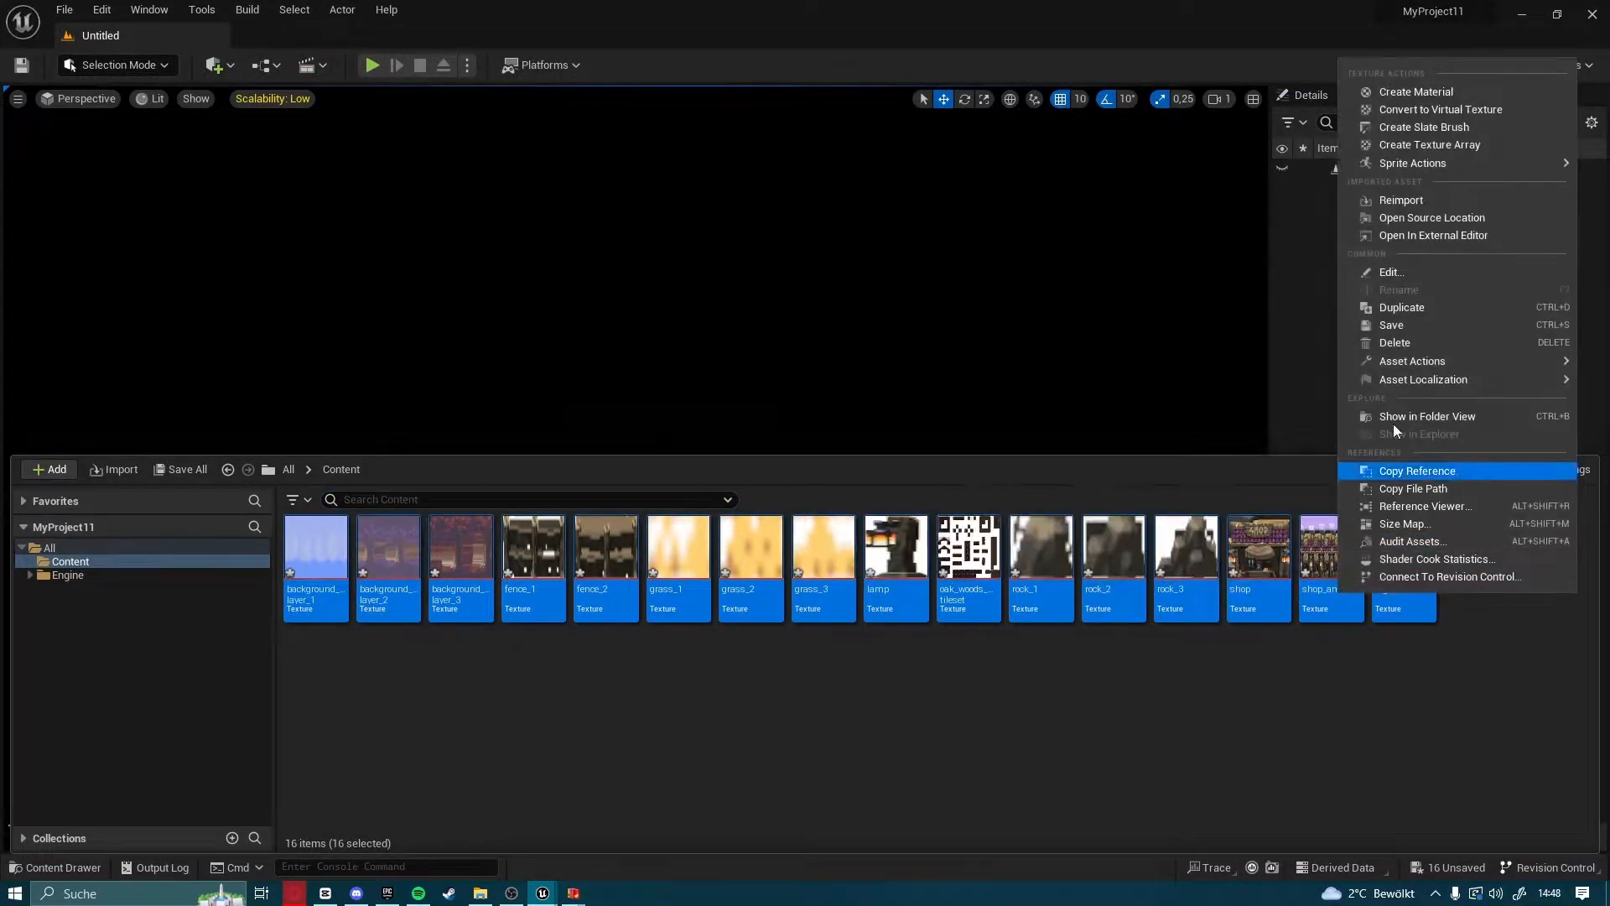
pyautogui.moveTo(1386, 164)
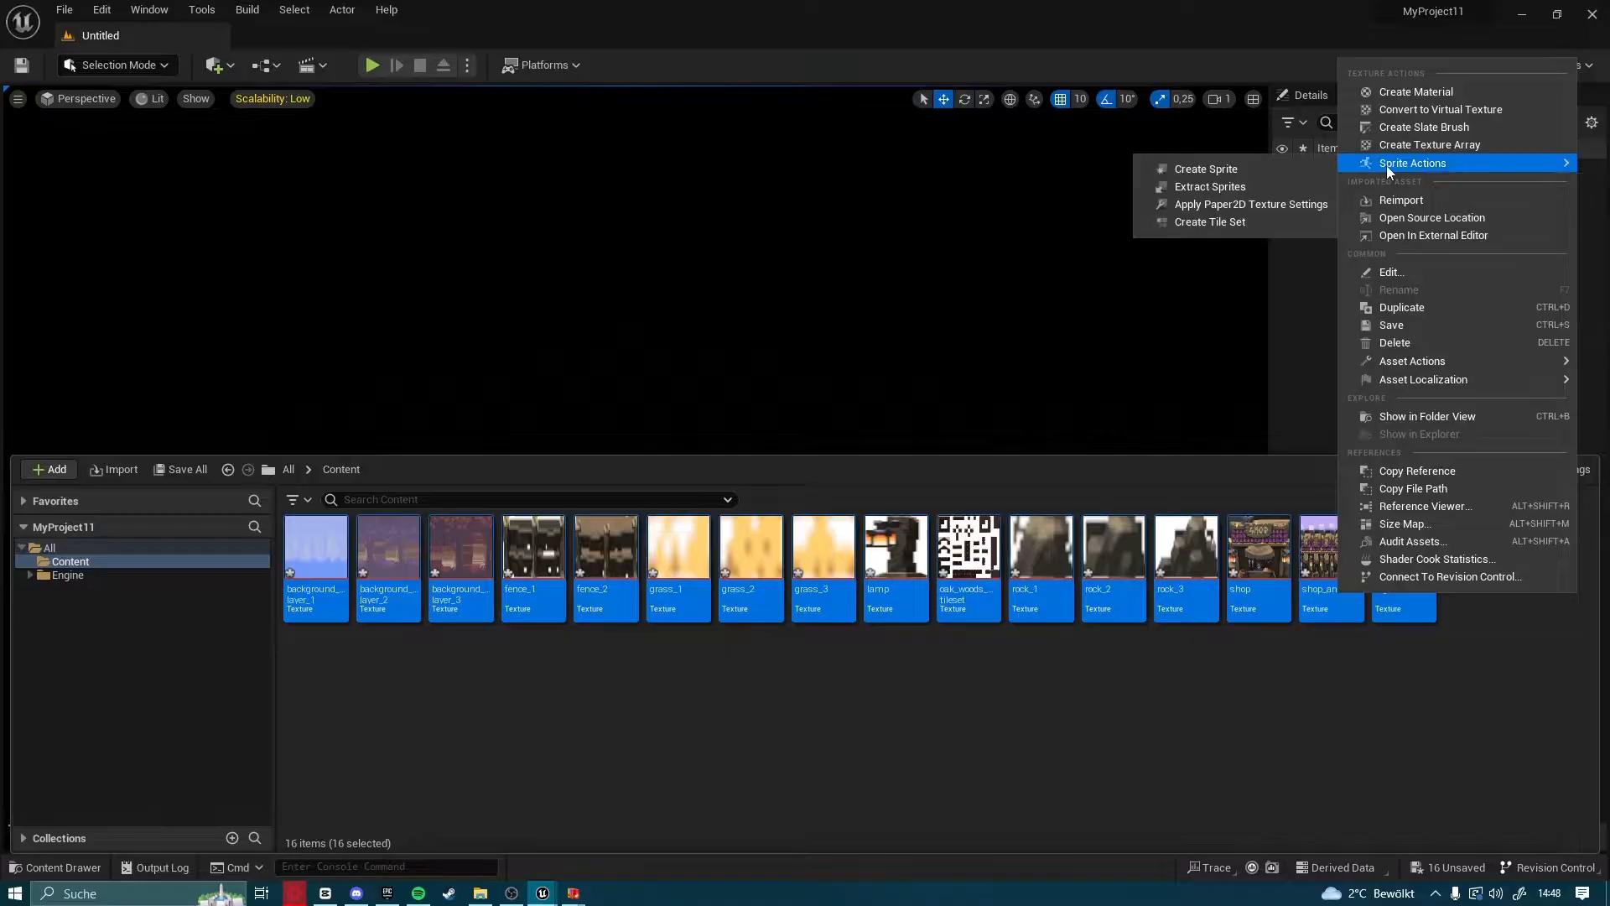
pyautogui.click(1248, 204)
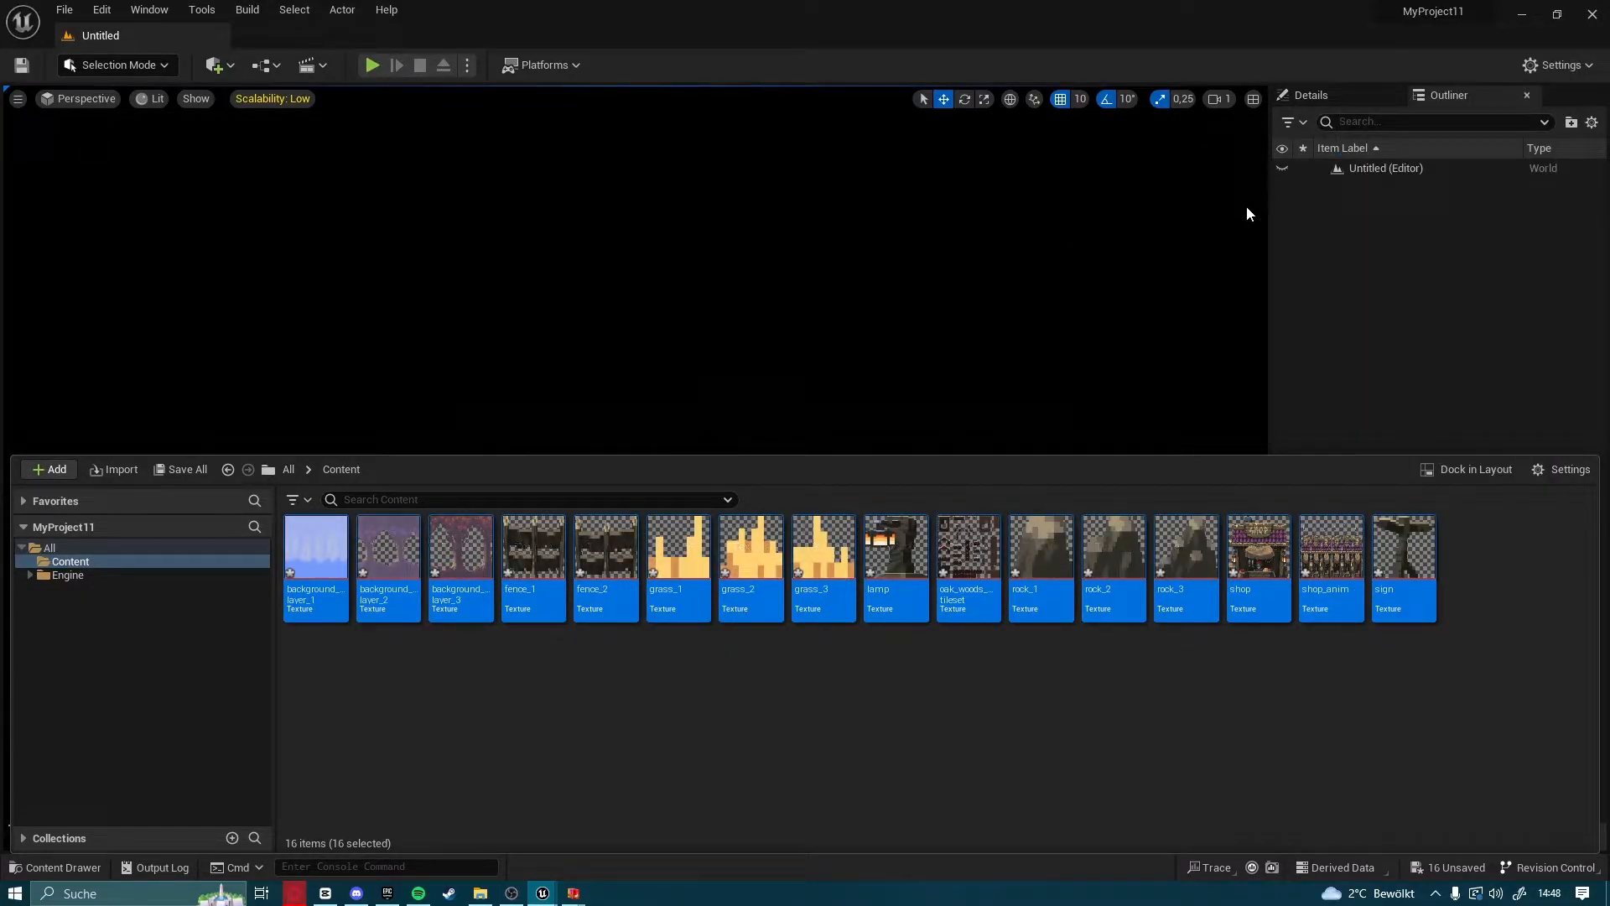
pyautogui.click(817, 707)
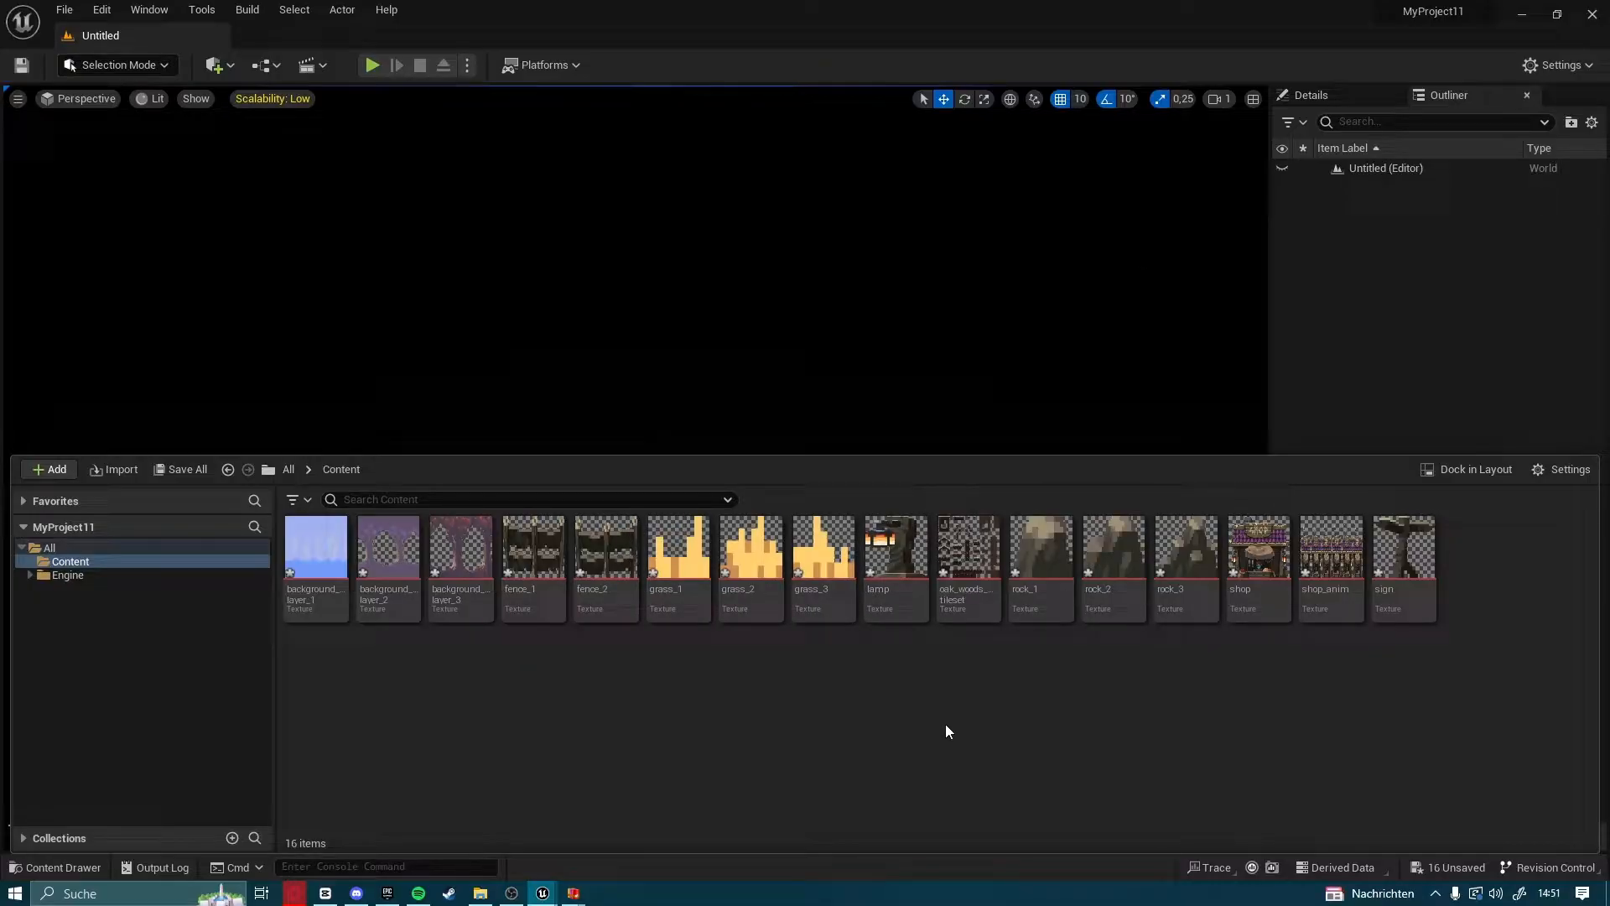
# Create a tile set from the oak_woods_tileset texture
pyautogui.click(969, 605)
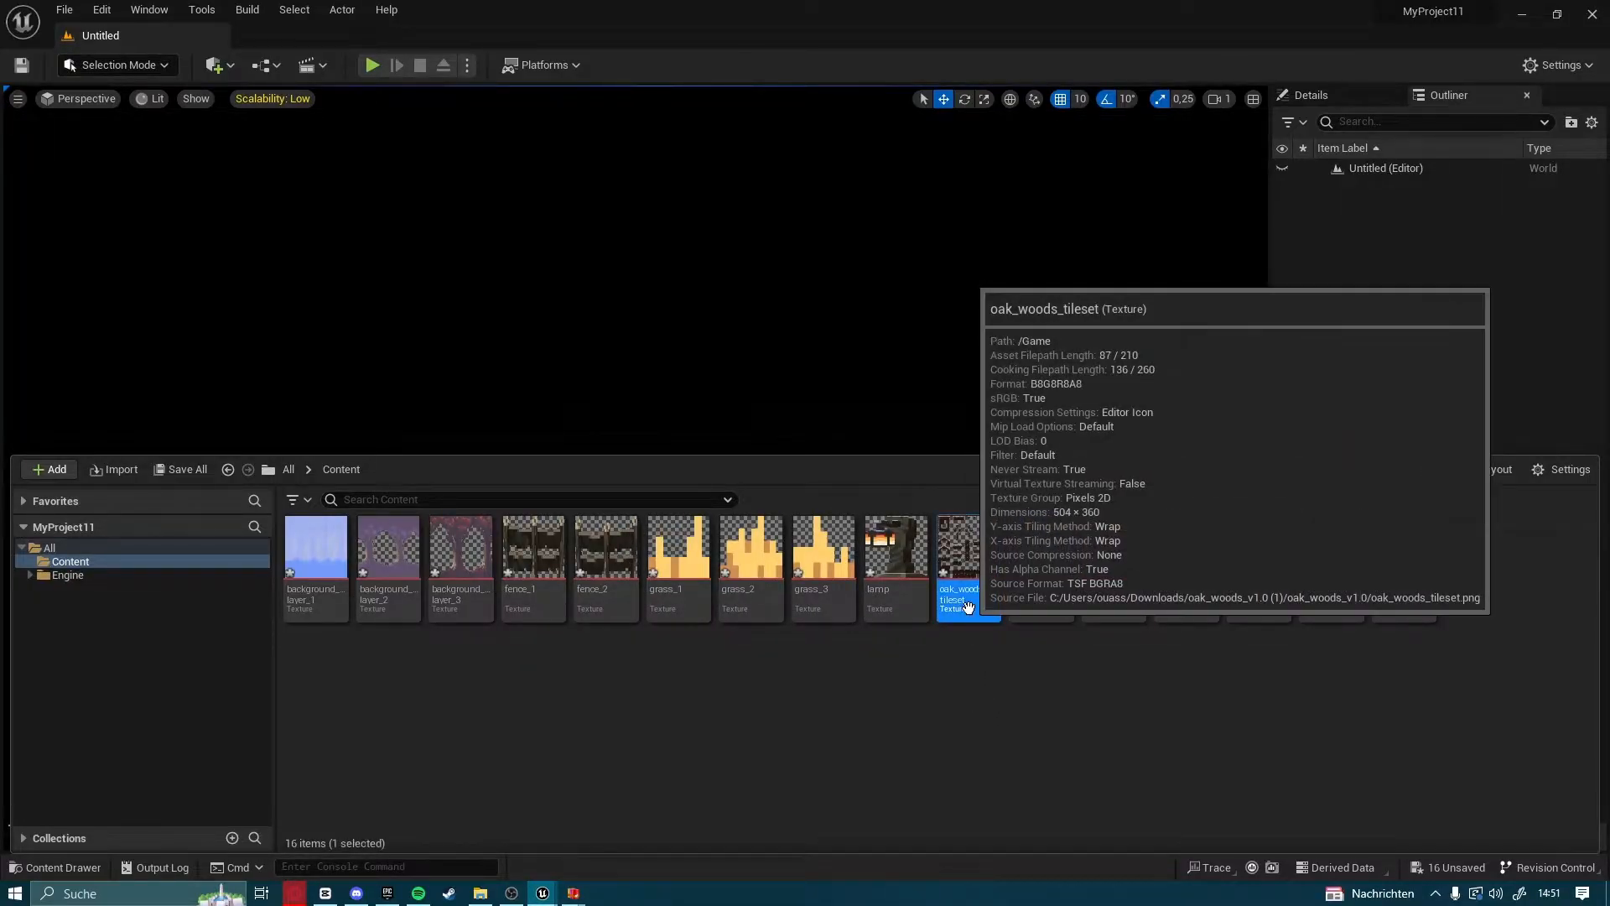
pyautogui.rightClick(968, 605)
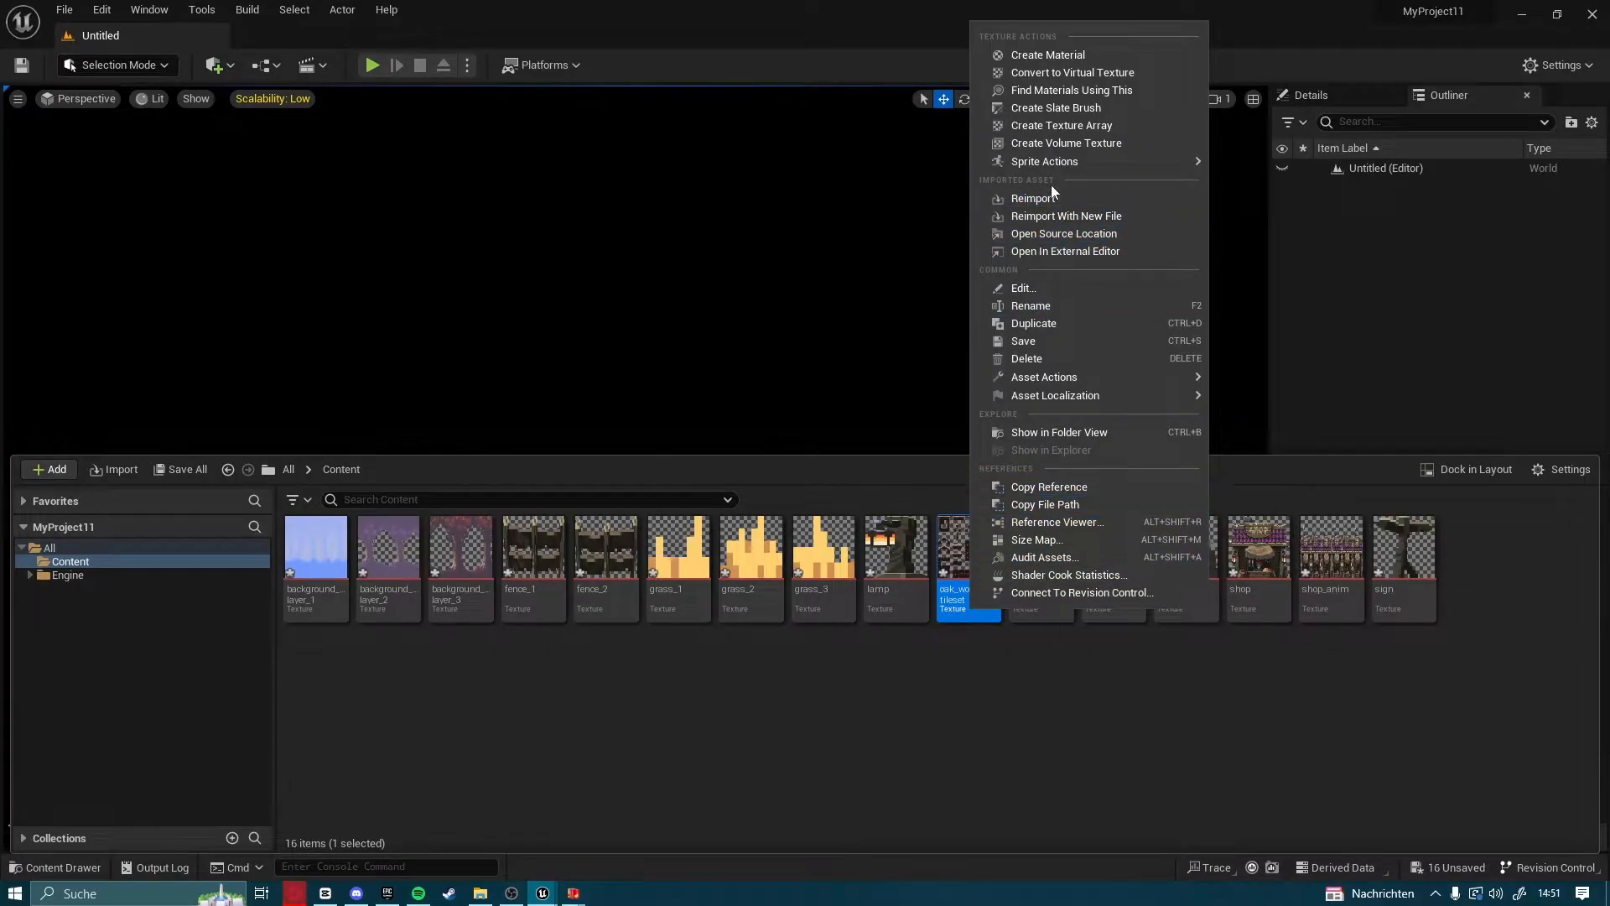
pyautogui.moveTo(1028, 167)
pyautogui.click(1317, 223)
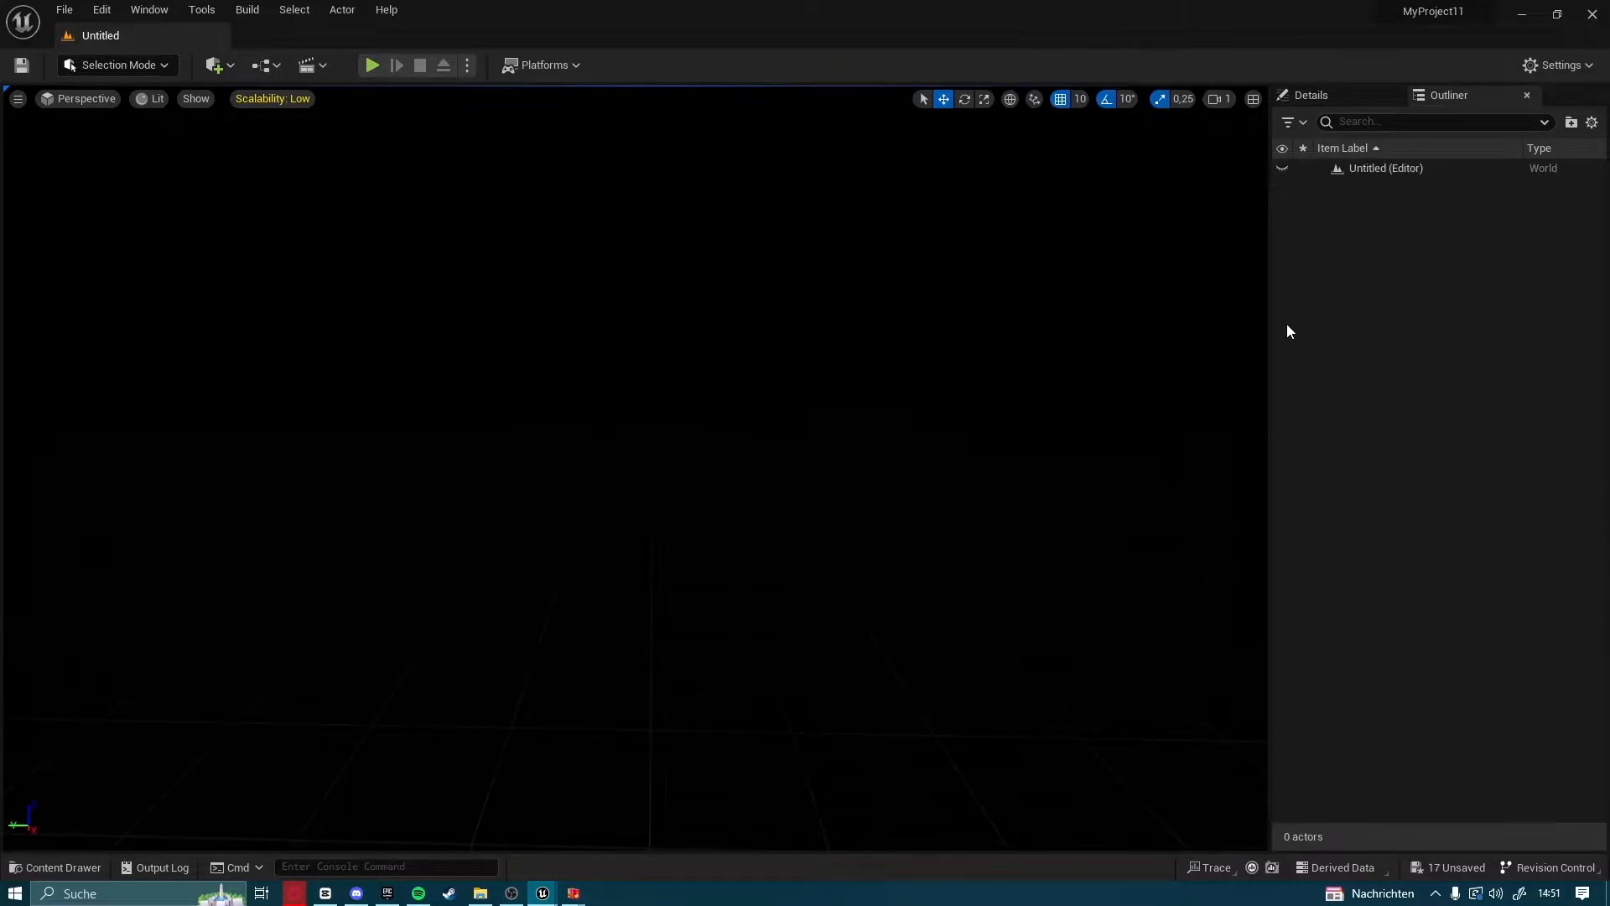
# Open the new oak_woods_tileset tile set and check how several individual tiles line up with the tile grid
pyautogui.click(59, 867)
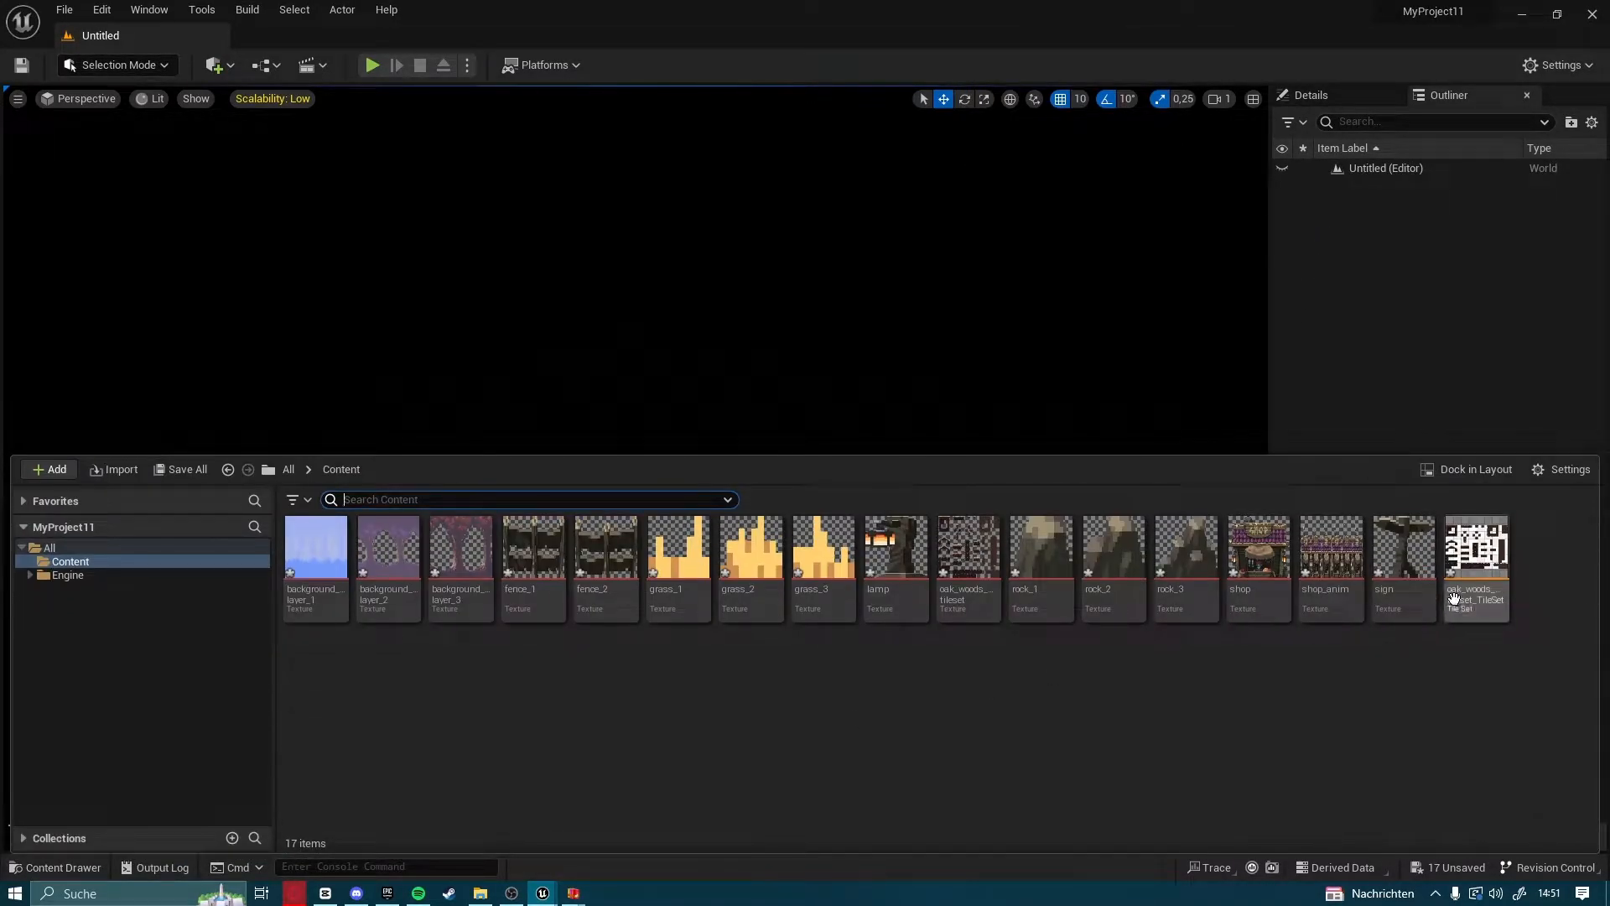
pyautogui.doubleClick(1474, 597)
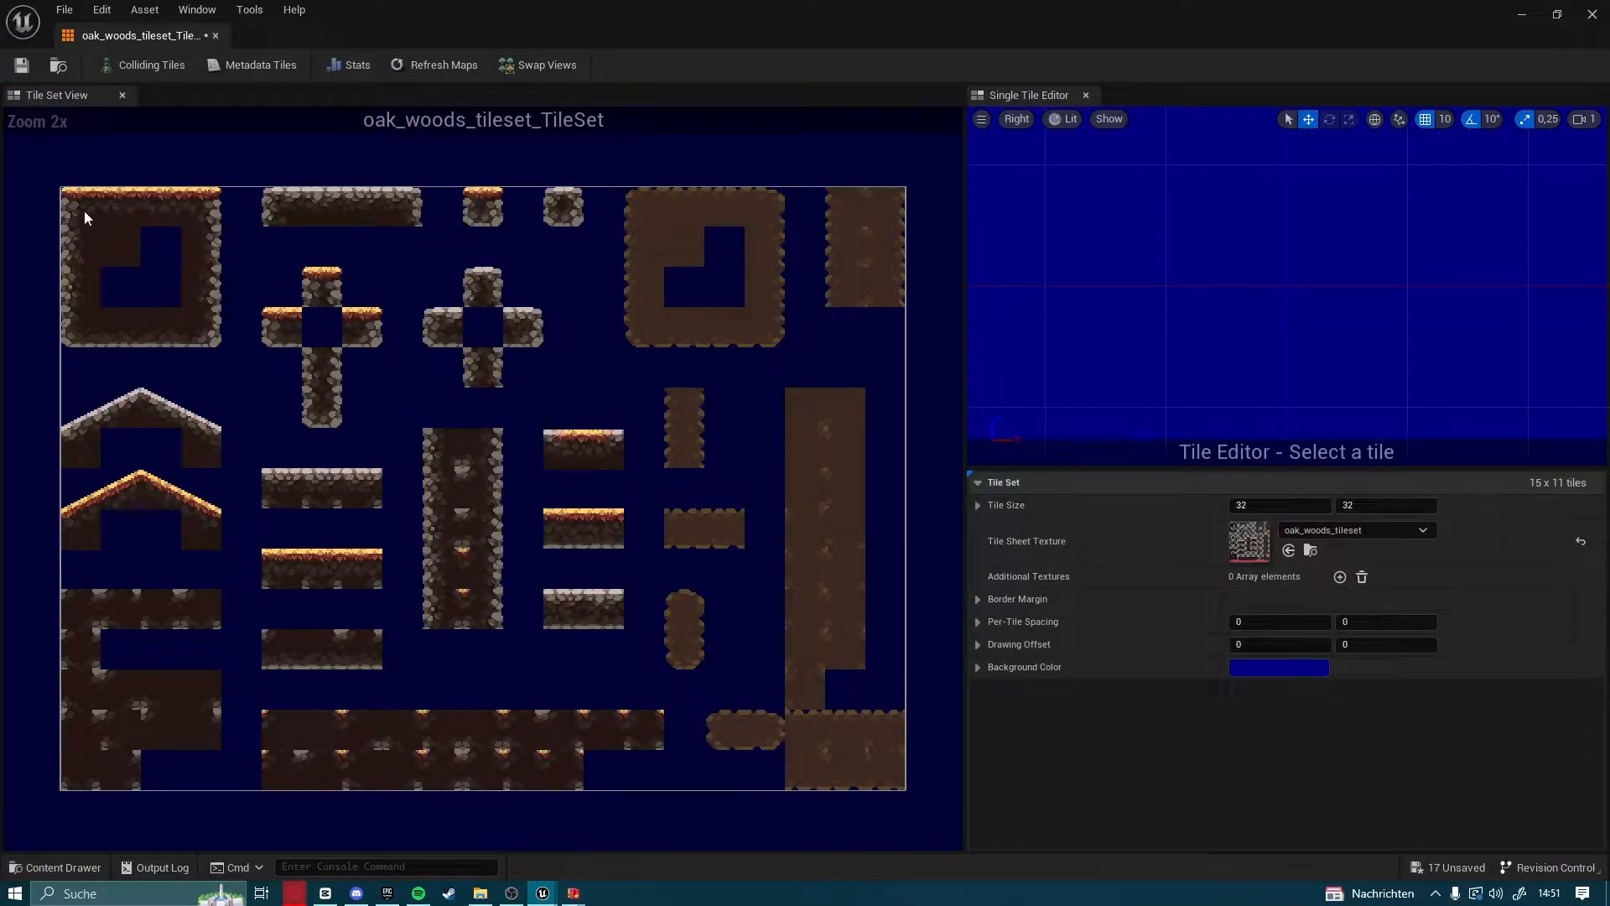
pyautogui.moveTo(58, 198); pyautogui.dragTo(868, 786)
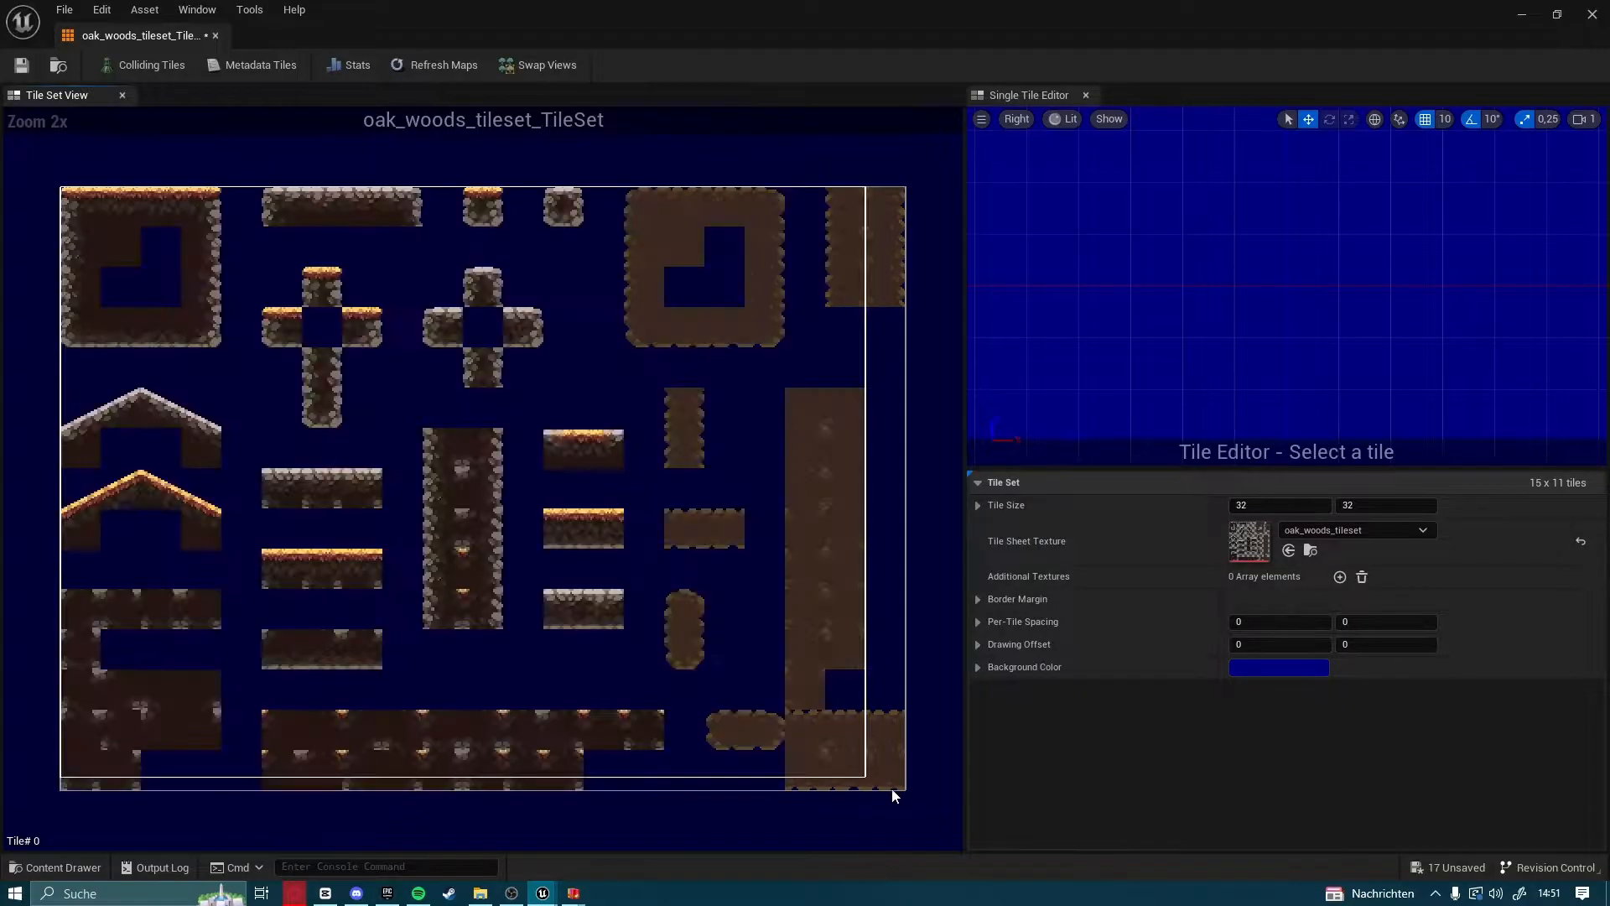
pyautogui.click(839, 696)
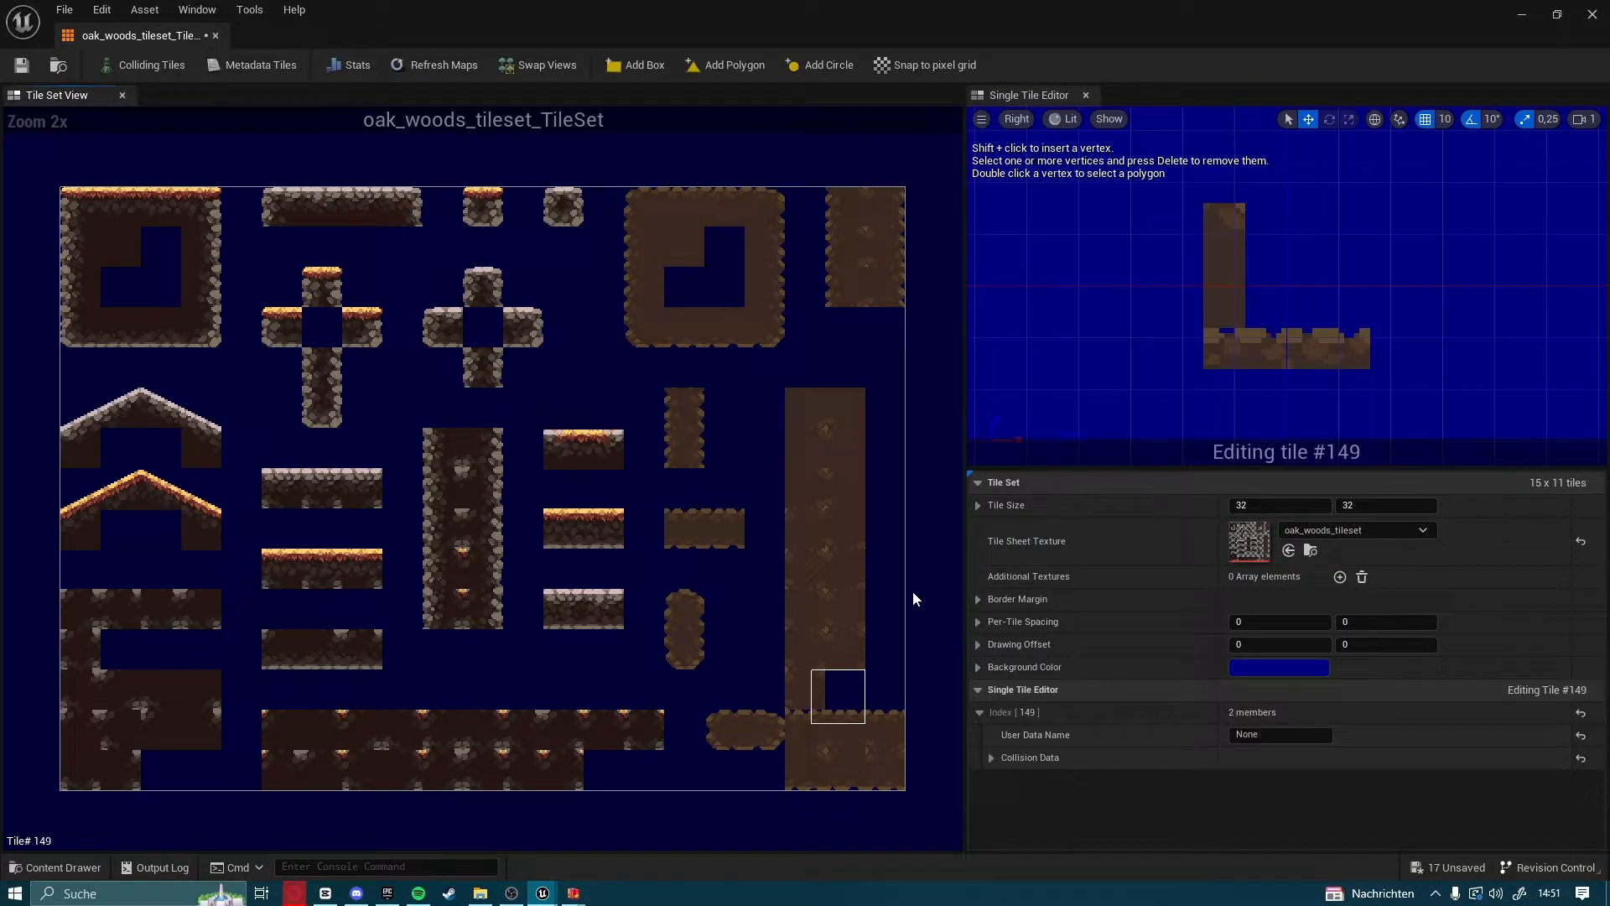
pyautogui.click(851, 549)
pyautogui.click(187, 289)
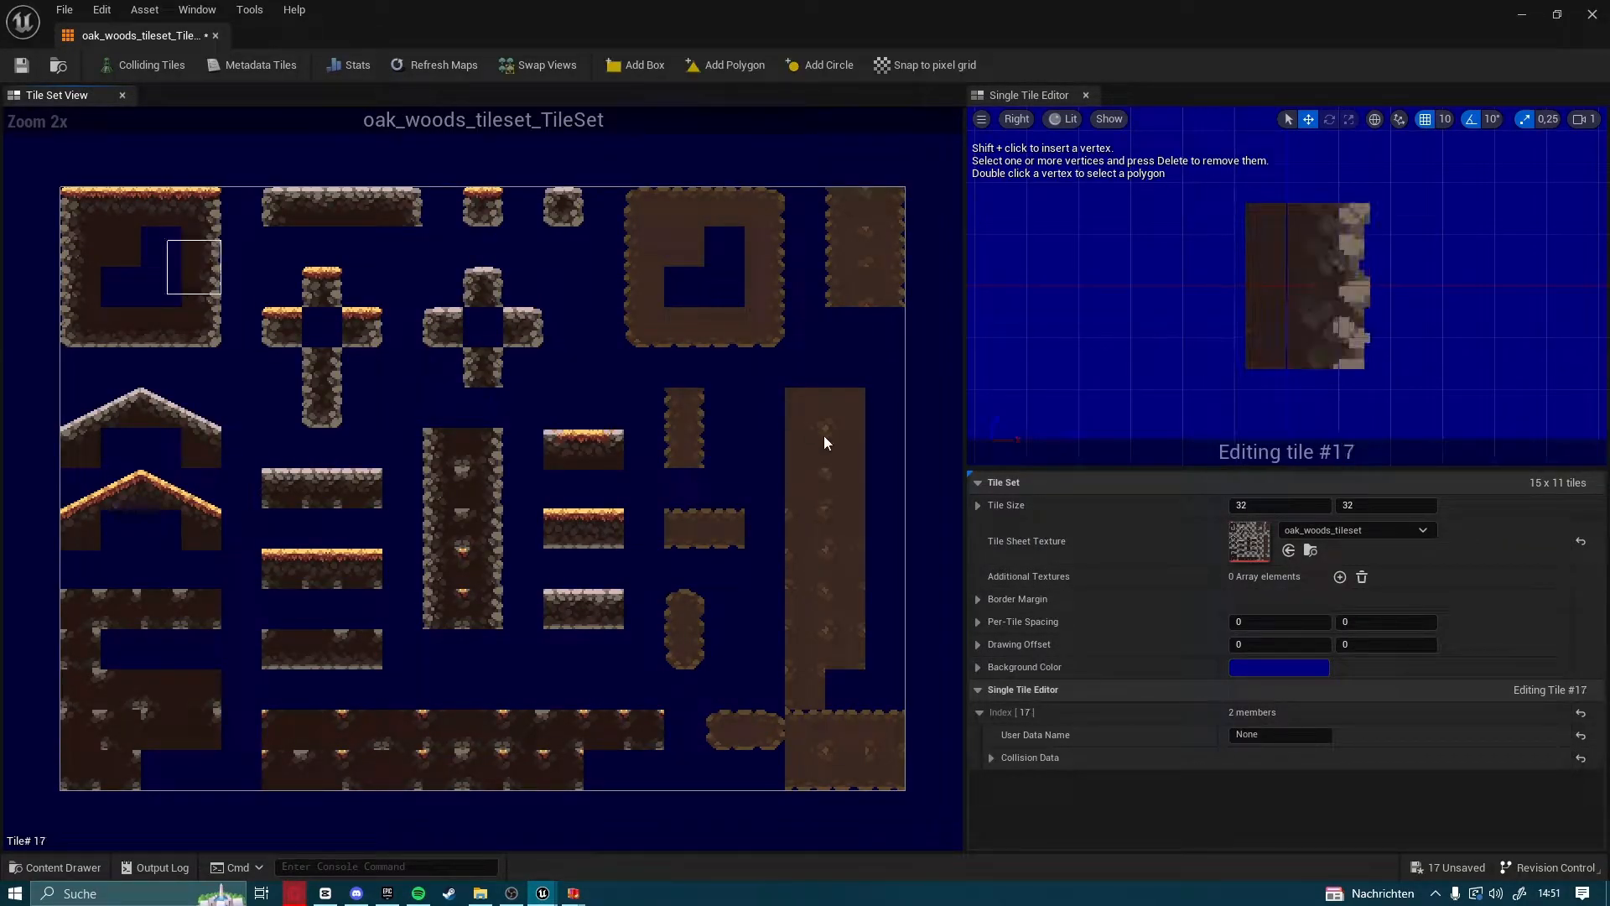
pyautogui.click(97, 242)
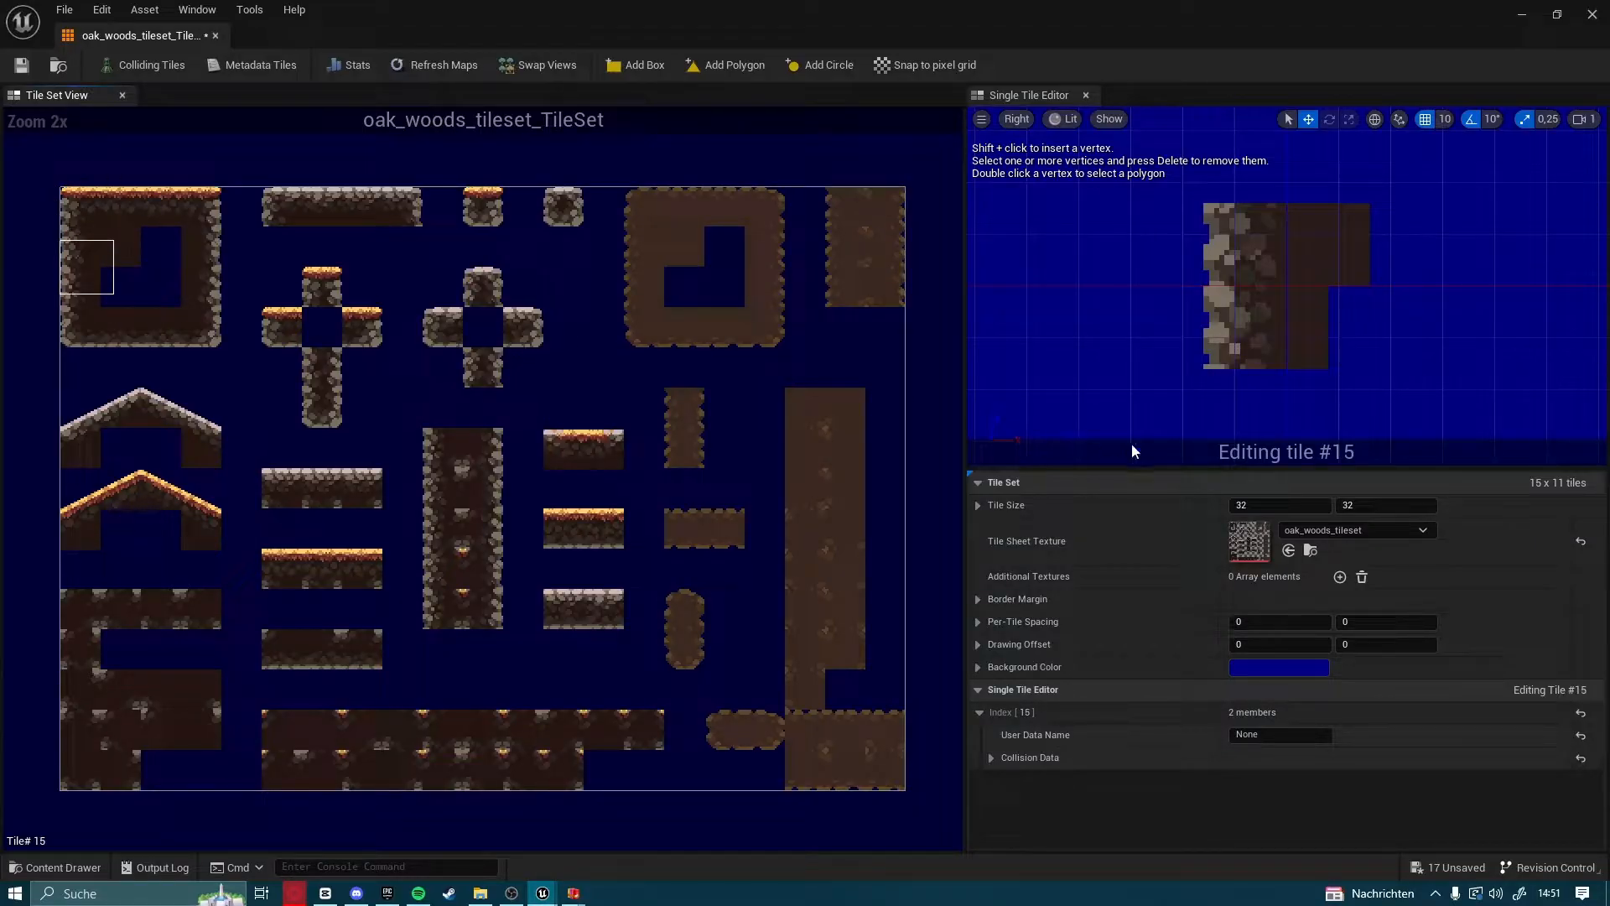
# Set the tile set's tile size to 24 by 24
pyautogui.click(1288, 505)
pyautogui.write('24')
pyautogui.press('Return')
pyautogui.click(1396, 514)
pyautogui.click(1389, 501)
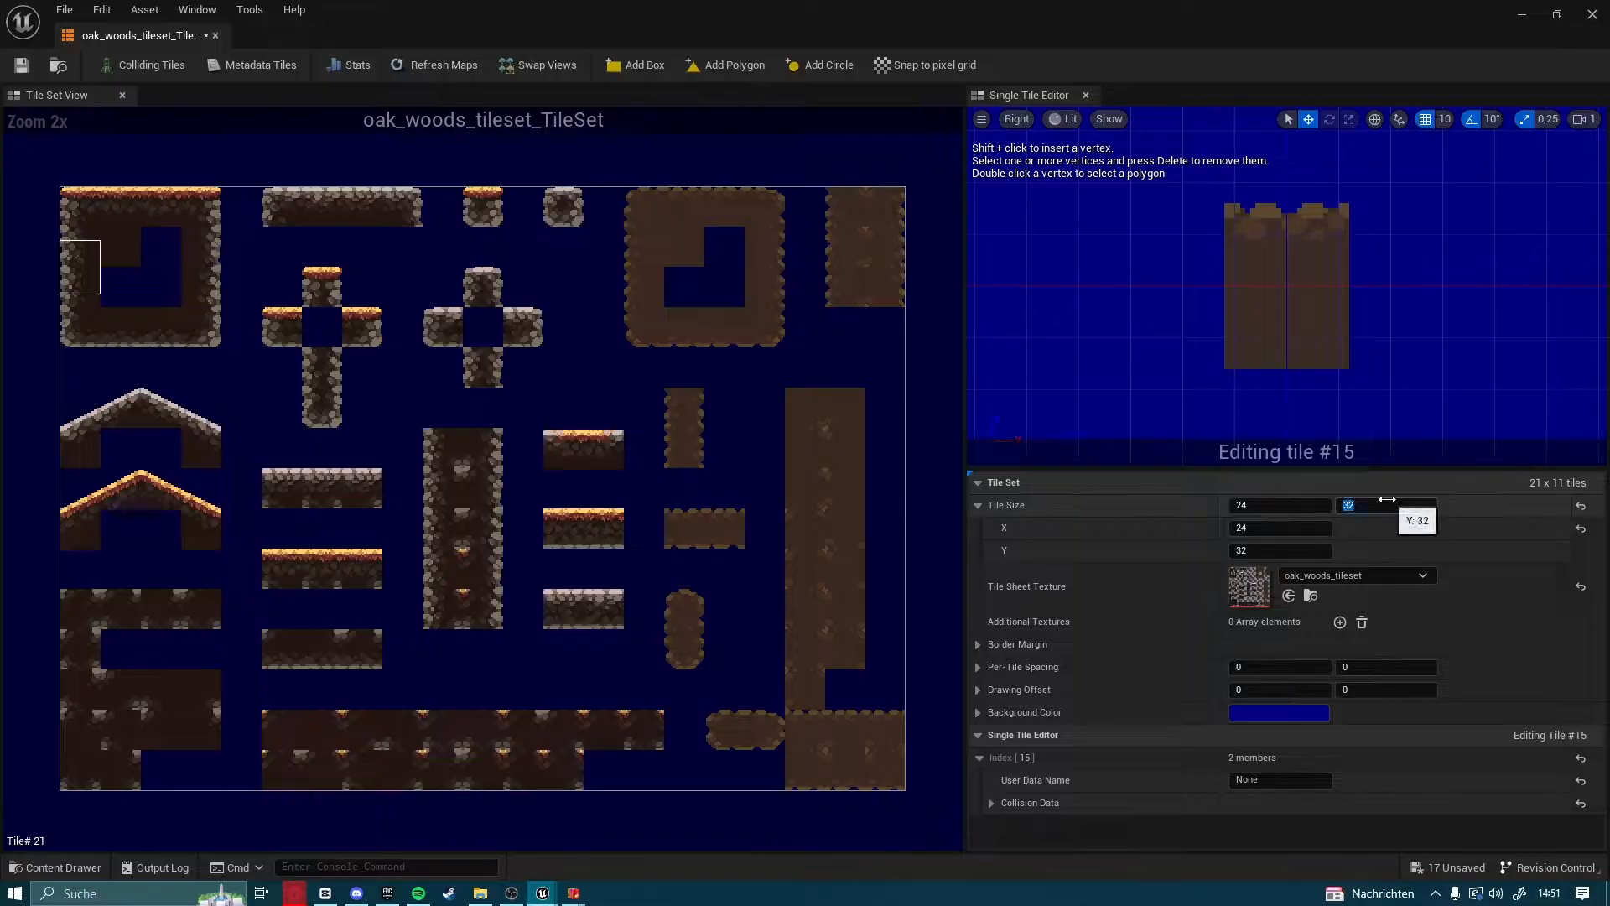
pyautogui.write('24')
pyautogui.press('Return')
# Check the fit of the first corner tile, save the tile set and close its editor
pyautogui.click(64, 218)
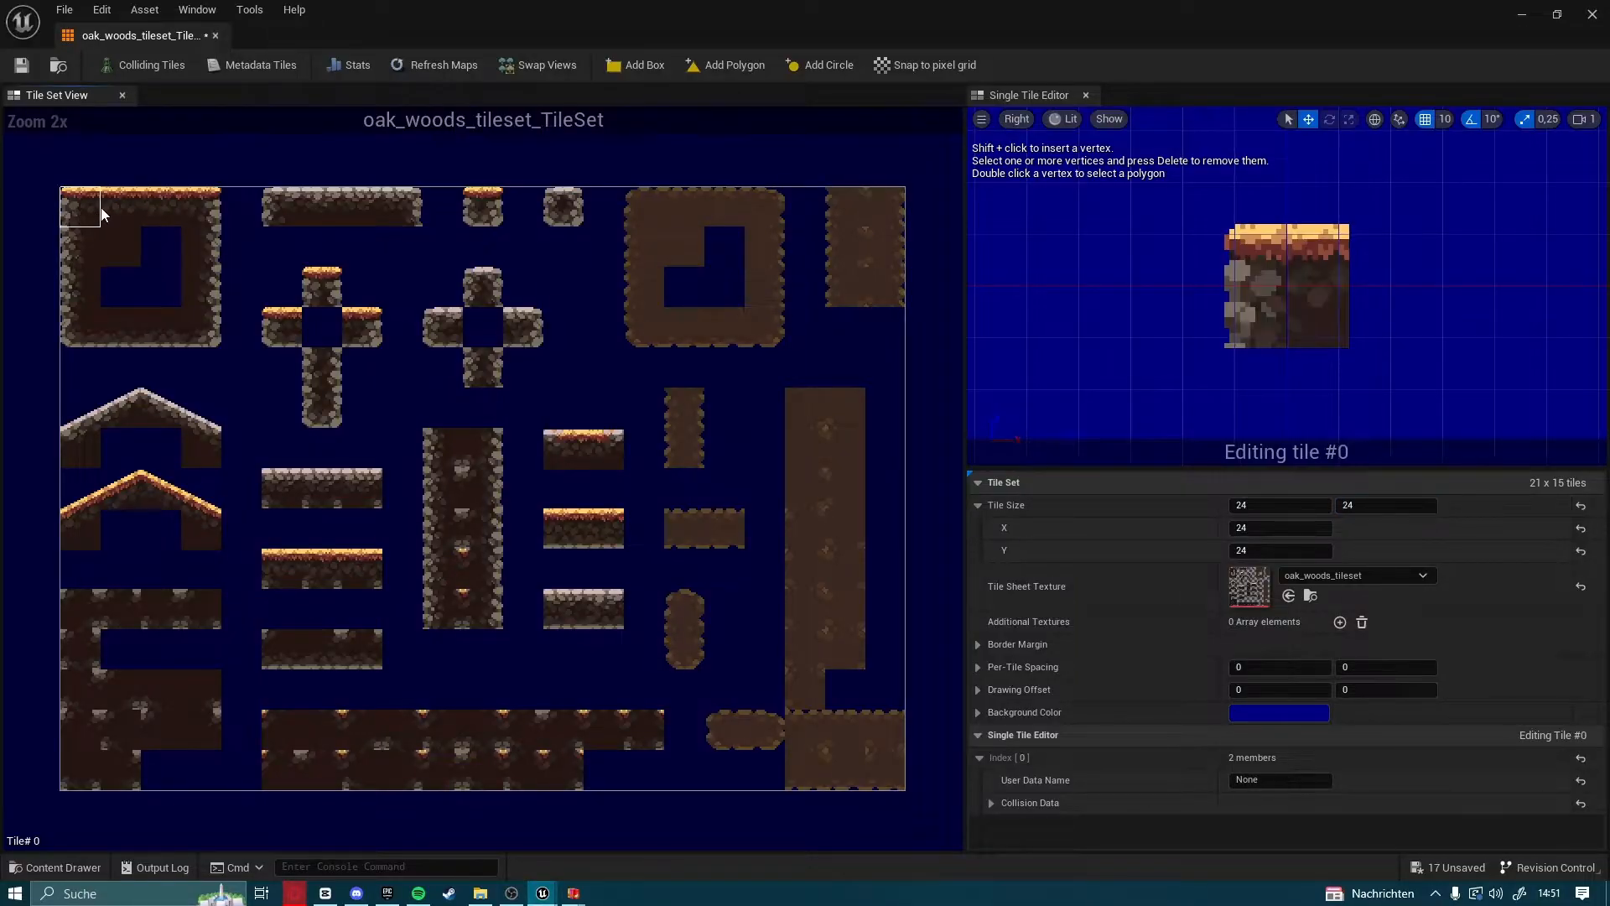
pyautogui.click(21, 64)
pyautogui.click(1603, 25)
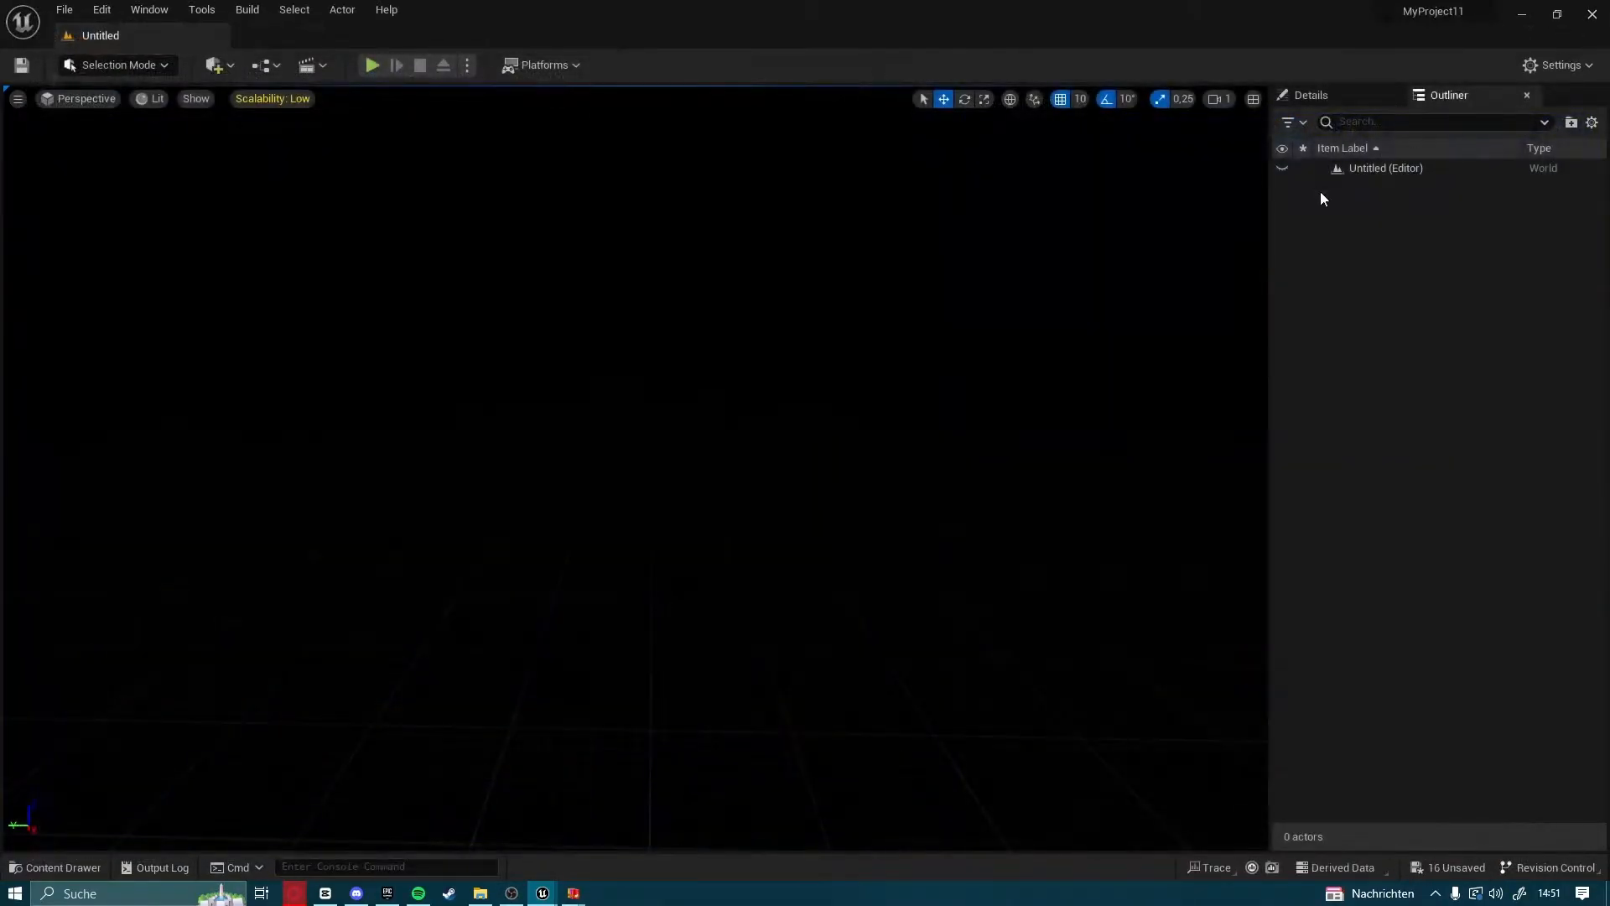
# Create a tile map from the oak_woods tile set and name it 2dmap
pyautogui.click(66, 866)
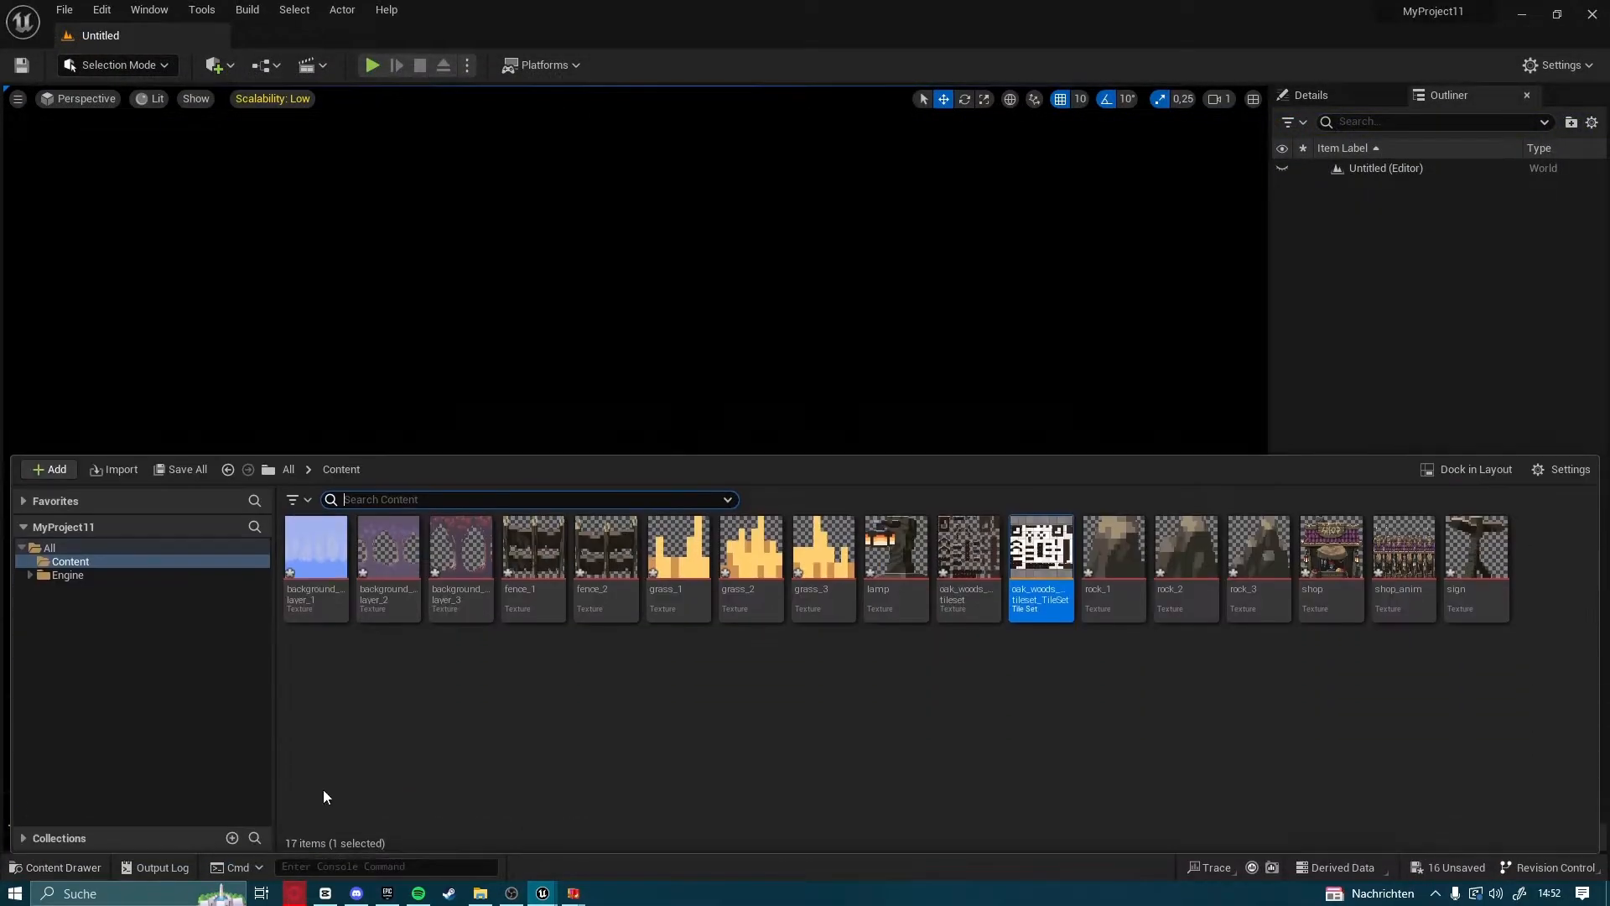
pyautogui.rightClick(1021, 605)
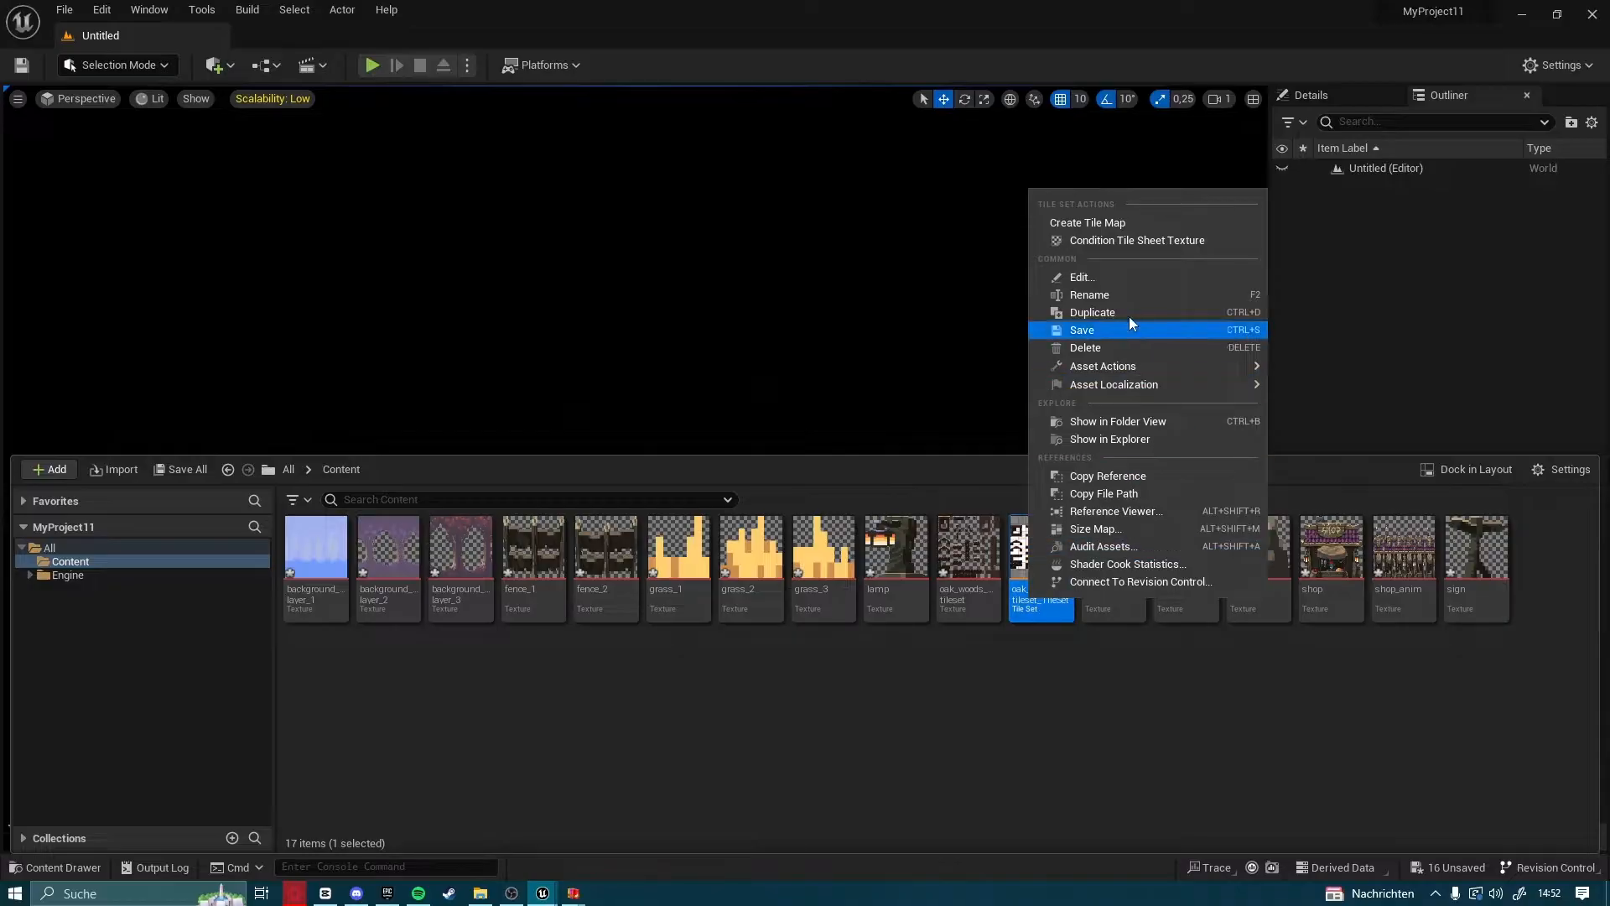
pyautogui.click(1067, 223)
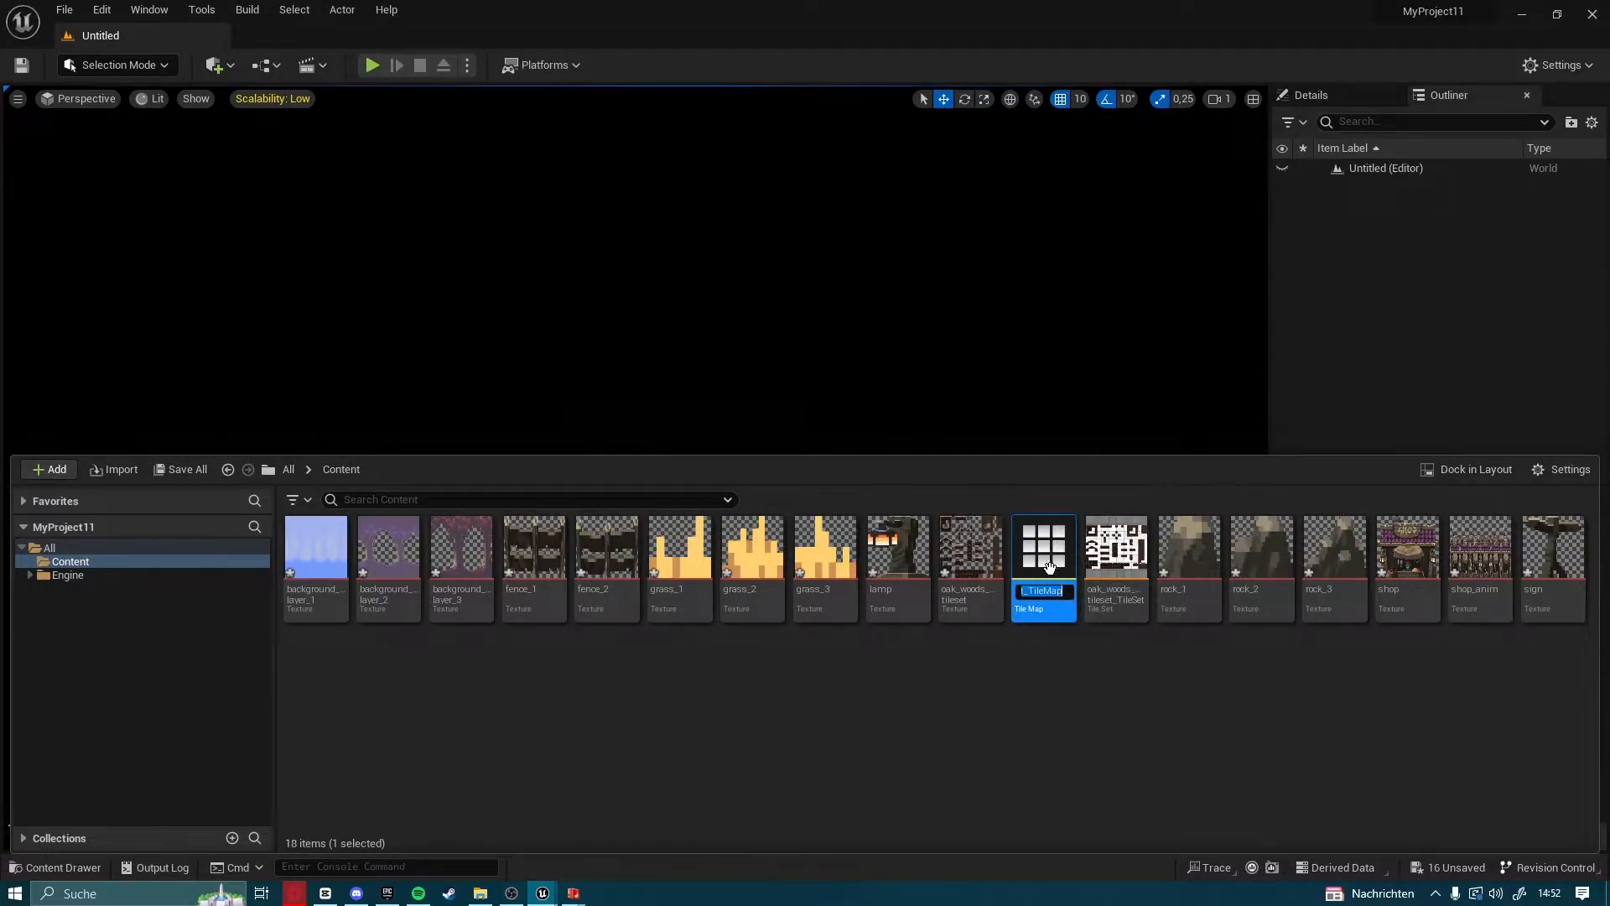
pyautogui.press('BackSpace')
pyautogui.write('2dMap')
pyautogui.press('Return')
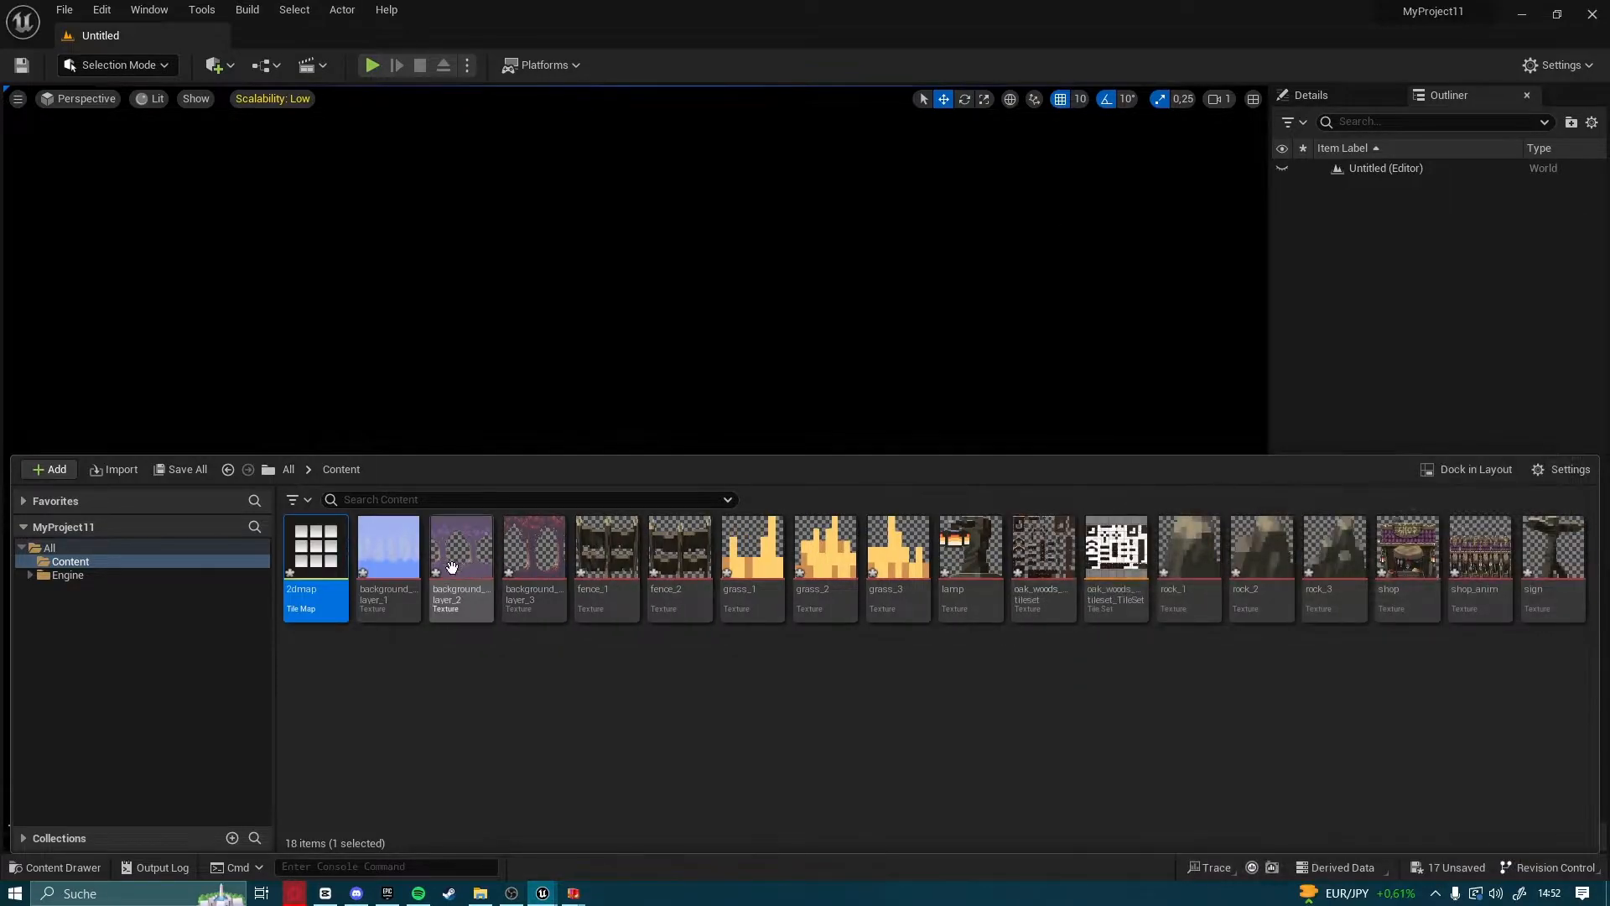
# Open the 2dmap tile map and set its map width to 70 and map height to 50
pyautogui.doubleClick(304, 580)
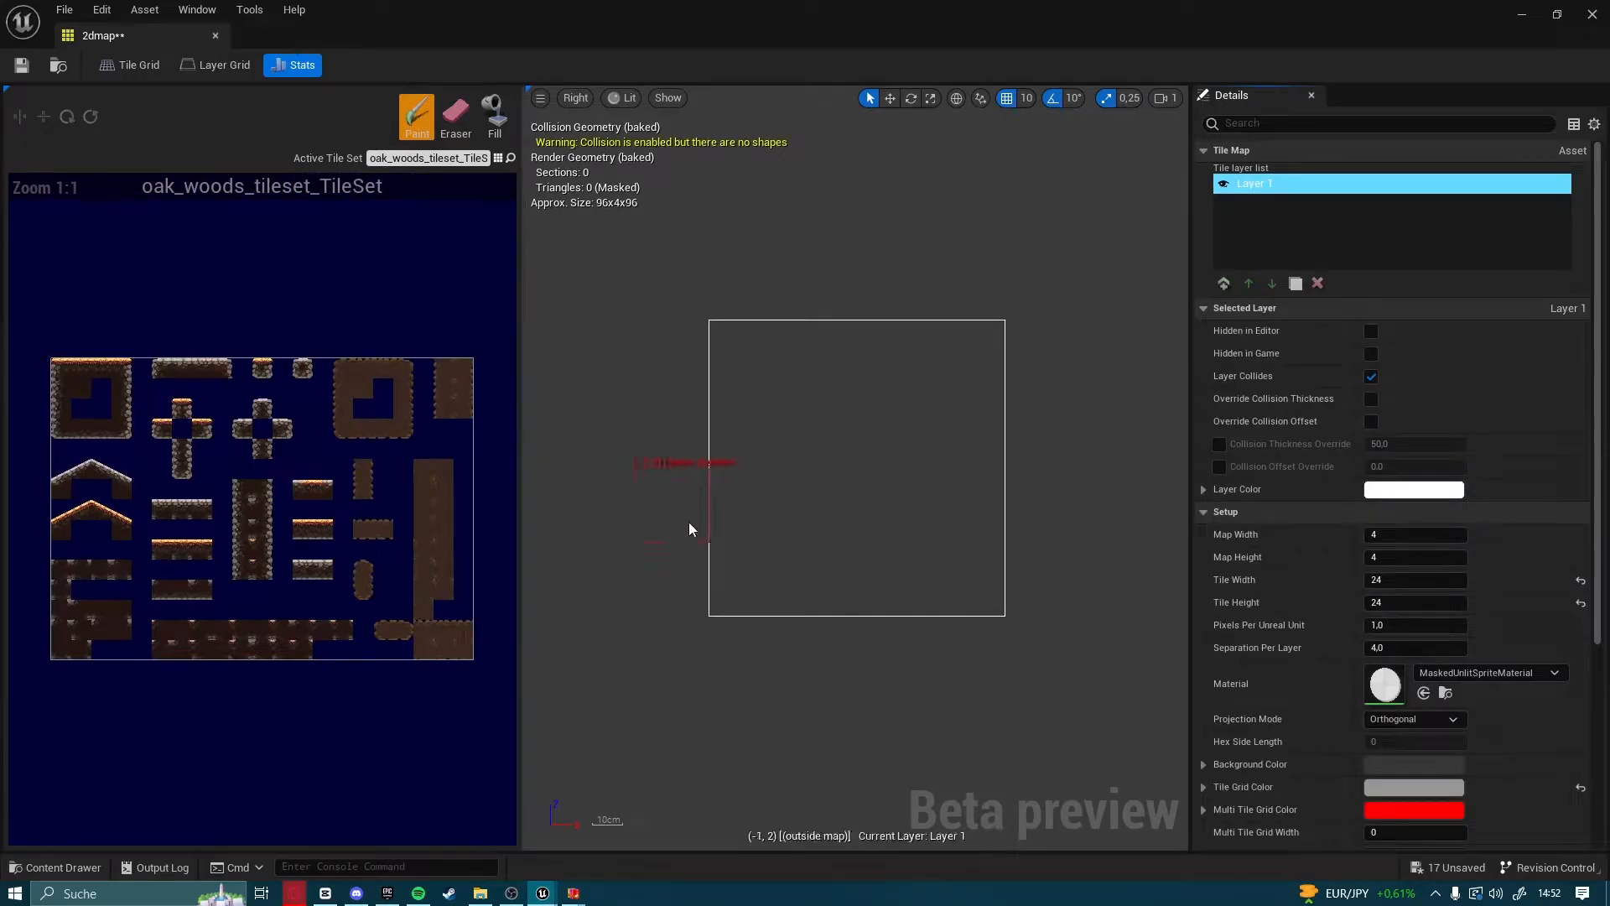
pyautogui.scroll(2, 744, 506)
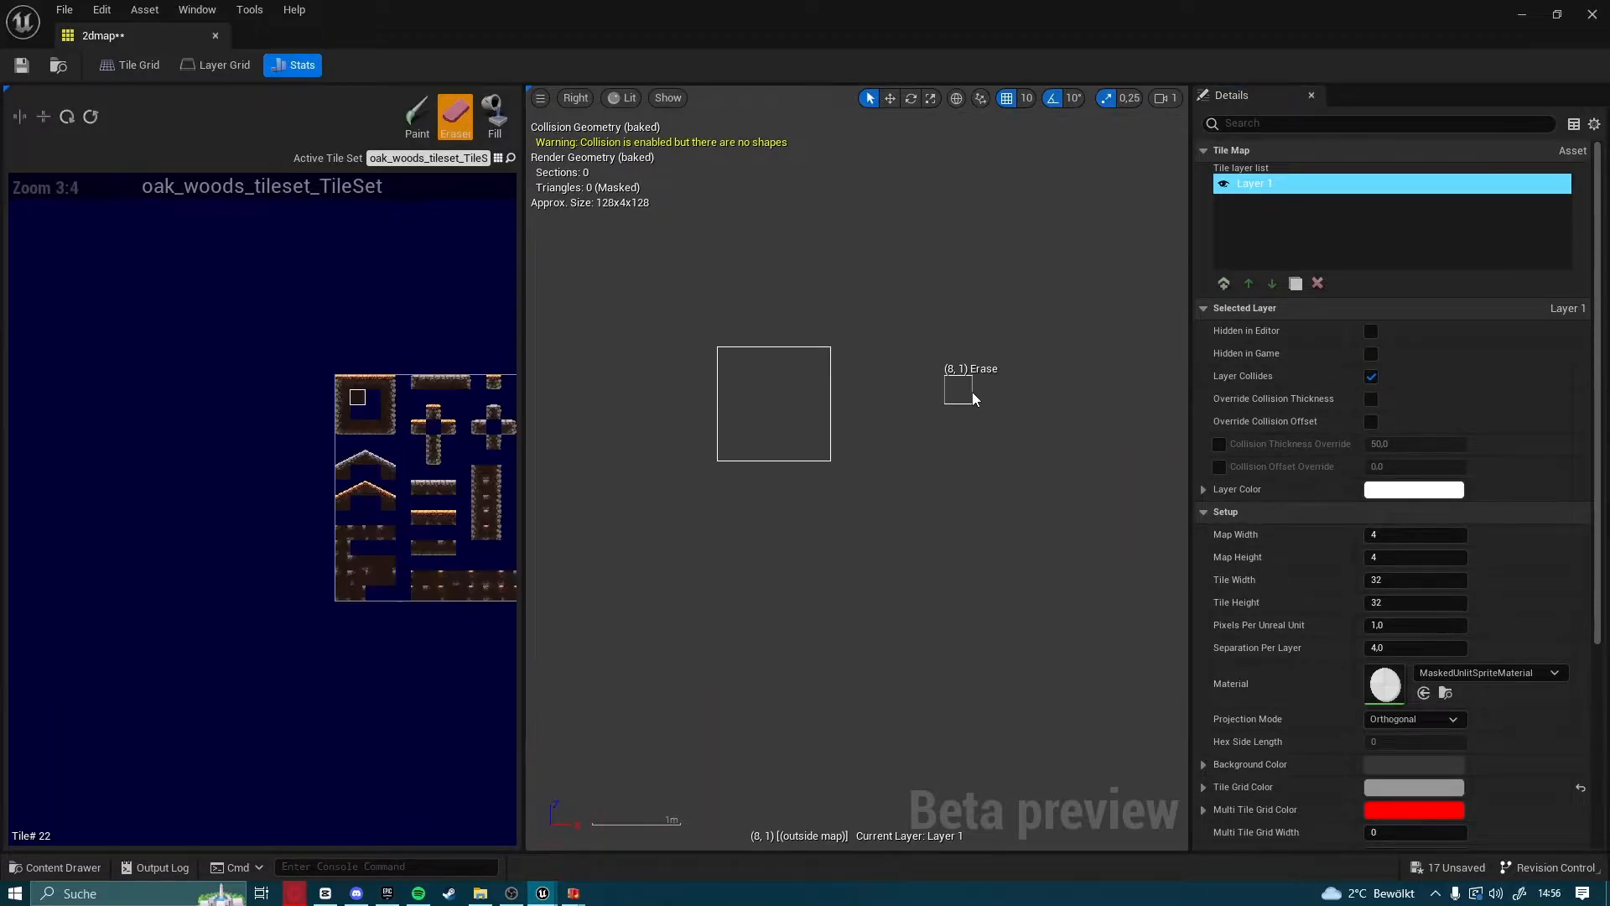
pyautogui.scroll(2, 973, 391)
pyautogui.scroll(2, 810, 369)
pyautogui.scroll(3, 682, 385)
pyautogui.moveTo(565, 454); pyautogui.dragTo(815, 391, button='right')
pyautogui.scroll(-2, 904, 432)
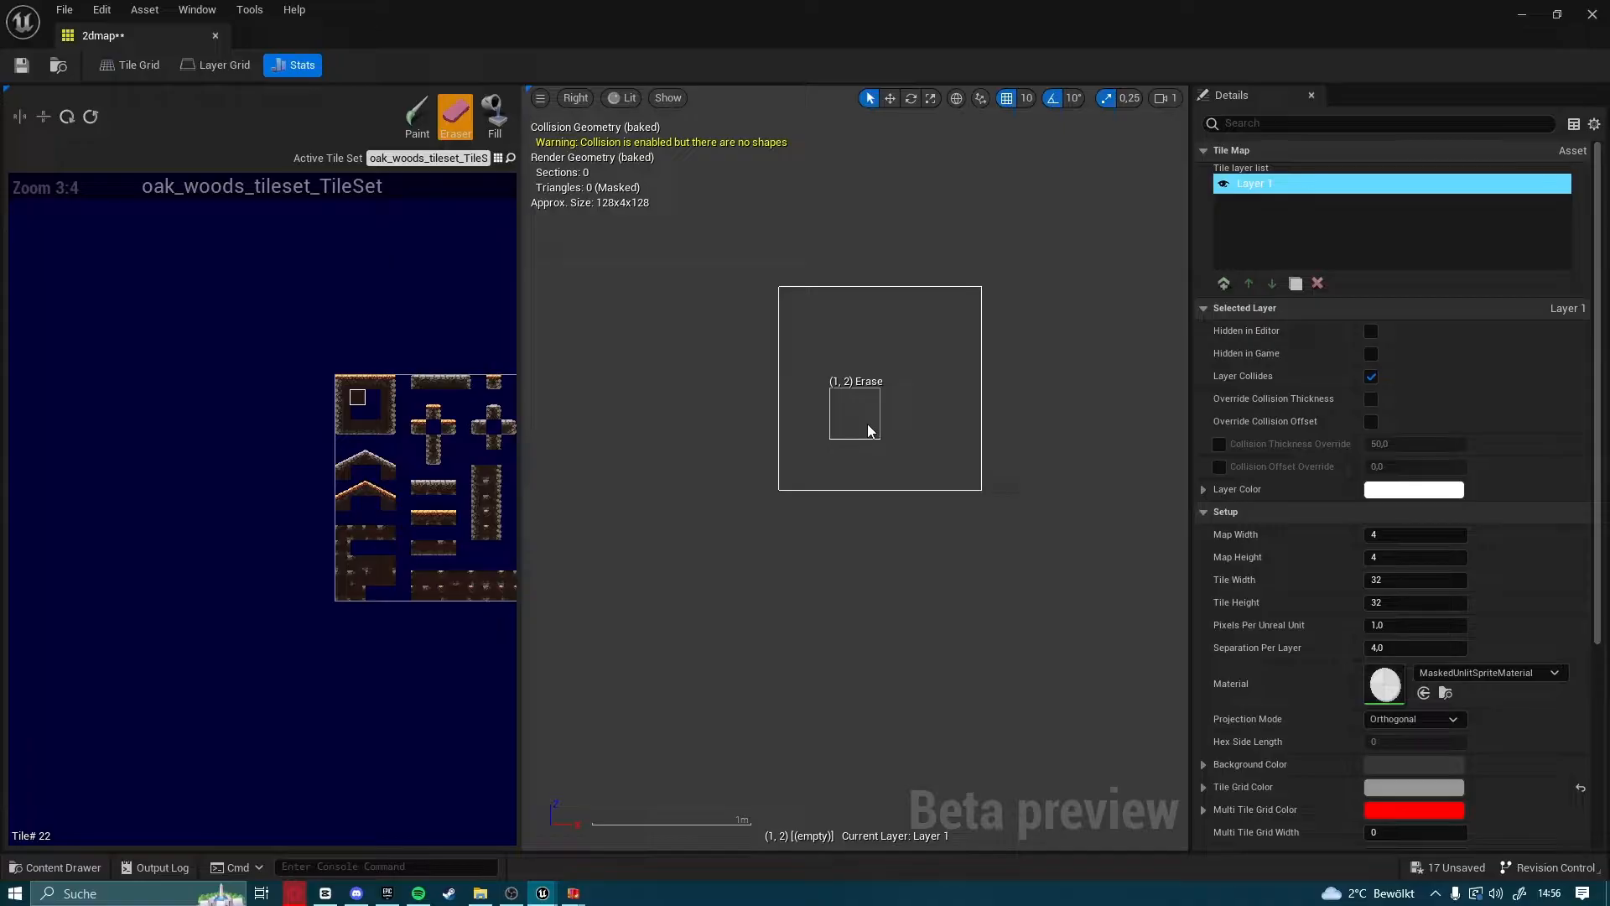
pyautogui.scroll(-1, 888, 450)
pyautogui.moveTo(902, 460); pyautogui.dragTo(843, 511, button='right')
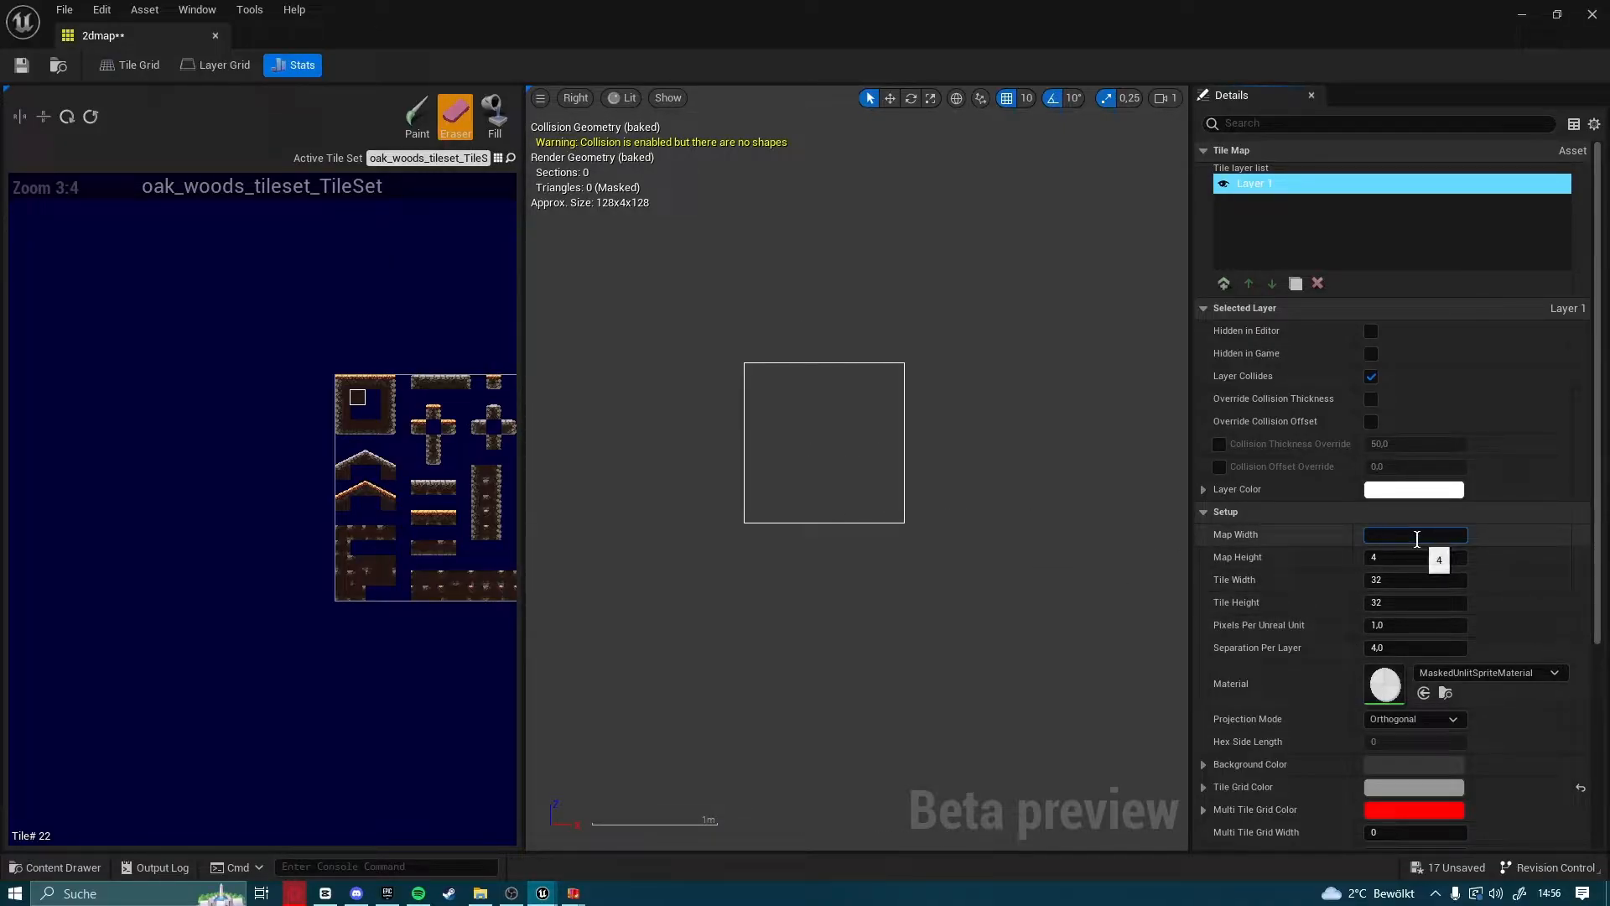
pyautogui.press('Return')
pyautogui.click(1421, 558)
pyautogui.write('50')
pyautogui.press('Return')
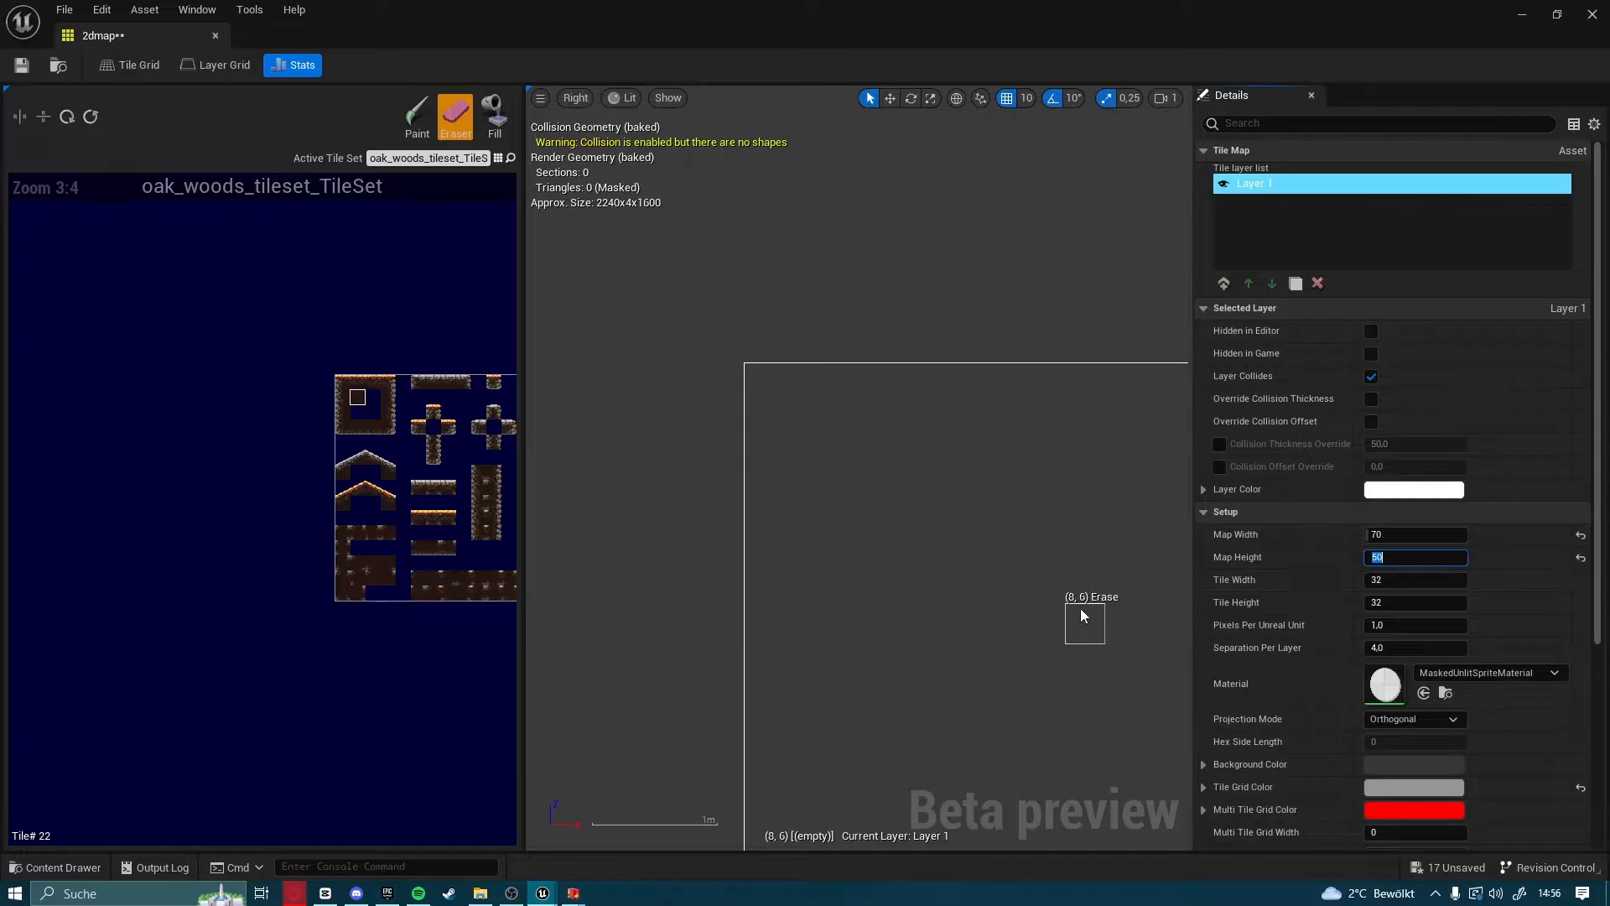
# Paint a test patch with a dark rock-edged wall tile in the lower-left area of the map and erase its tiles
pyautogui.scroll(-1, 948, 579)
pyautogui.scroll(-1, 899, 562)
pyautogui.moveTo(831, 542); pyautogui.dragTo(948, 539, button='right')
pyautogui.scroll(1, 949, 554)
pyautogui.scroll(2, 951, 558)
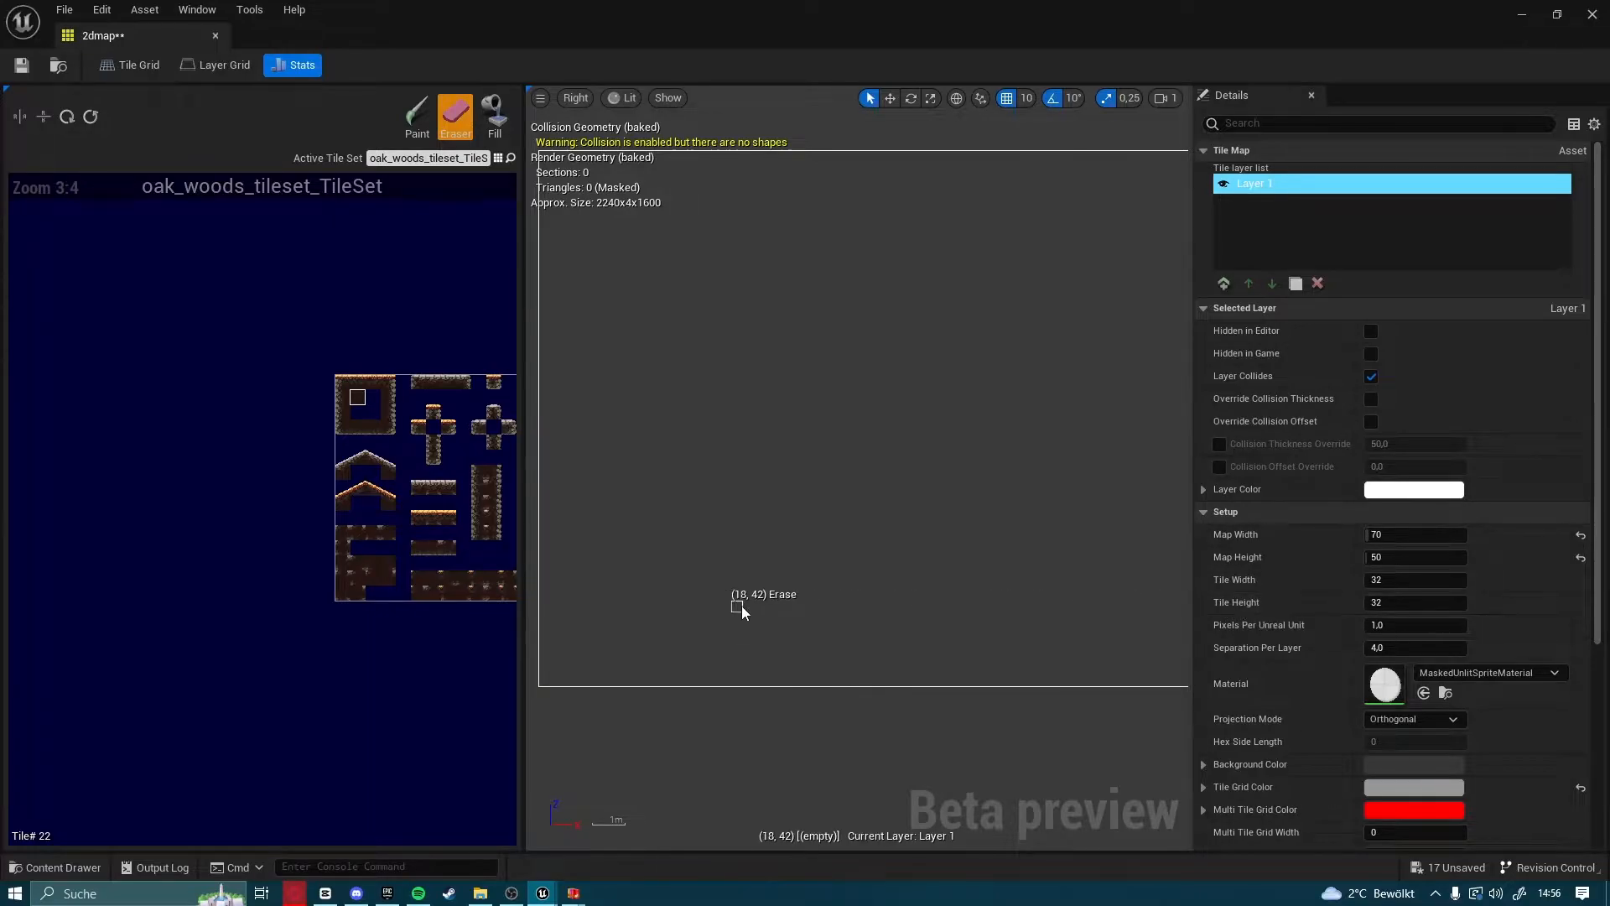
pyautogui.moveTo(424, 597); pyautogui.dragTo(322, 636, button='right')
pyautogui.scroll(3, 325, 530)
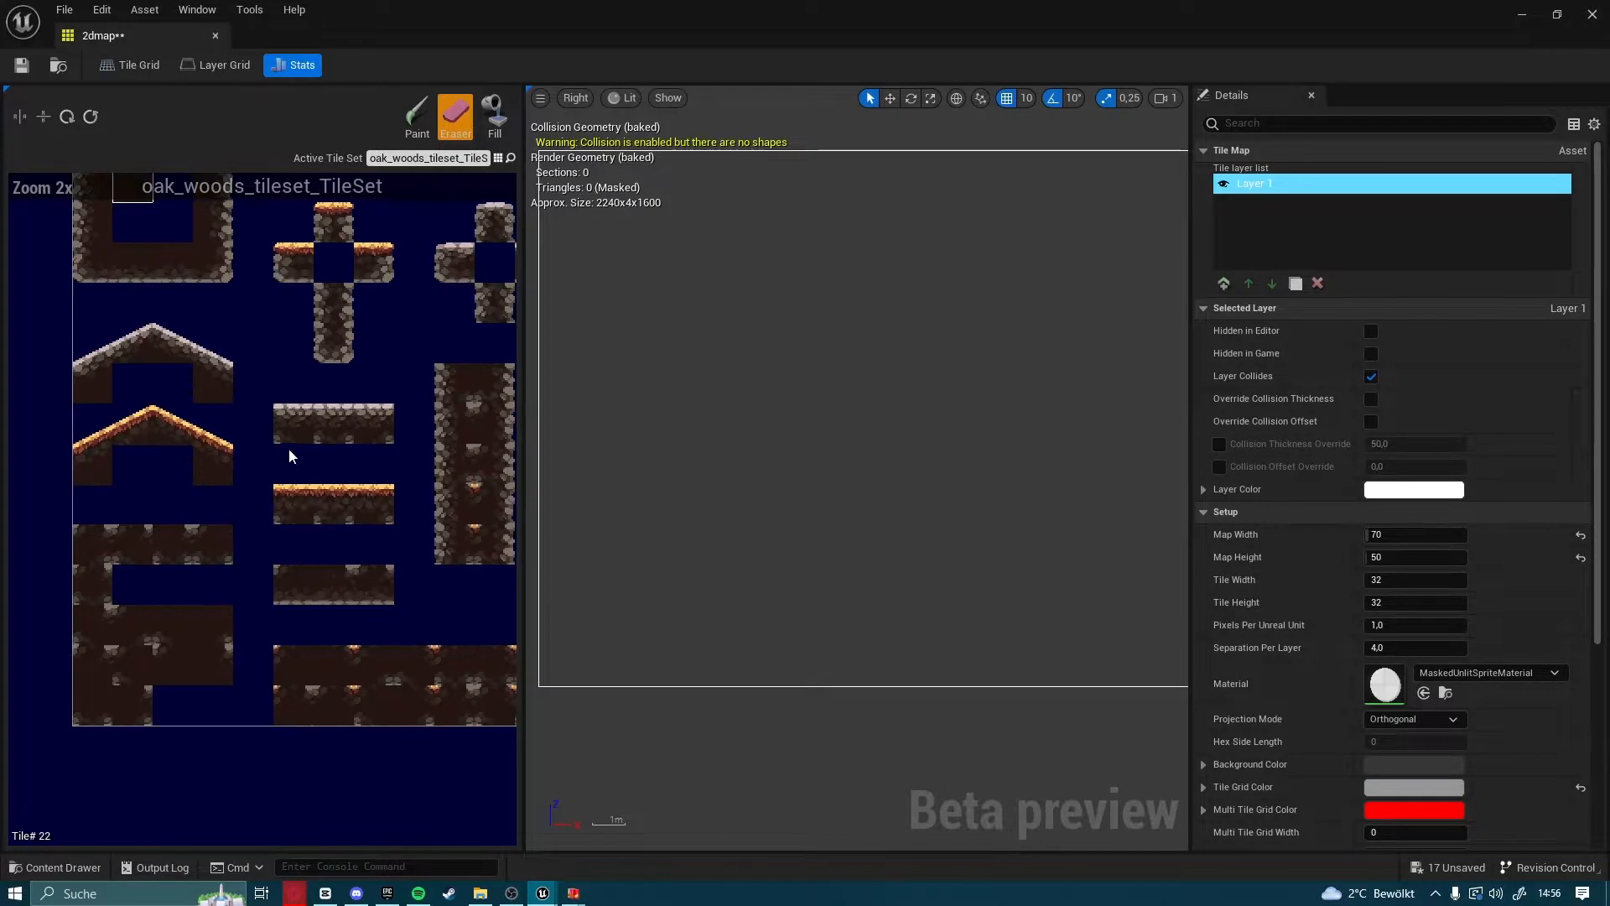
pyautogui.click(249, 481)
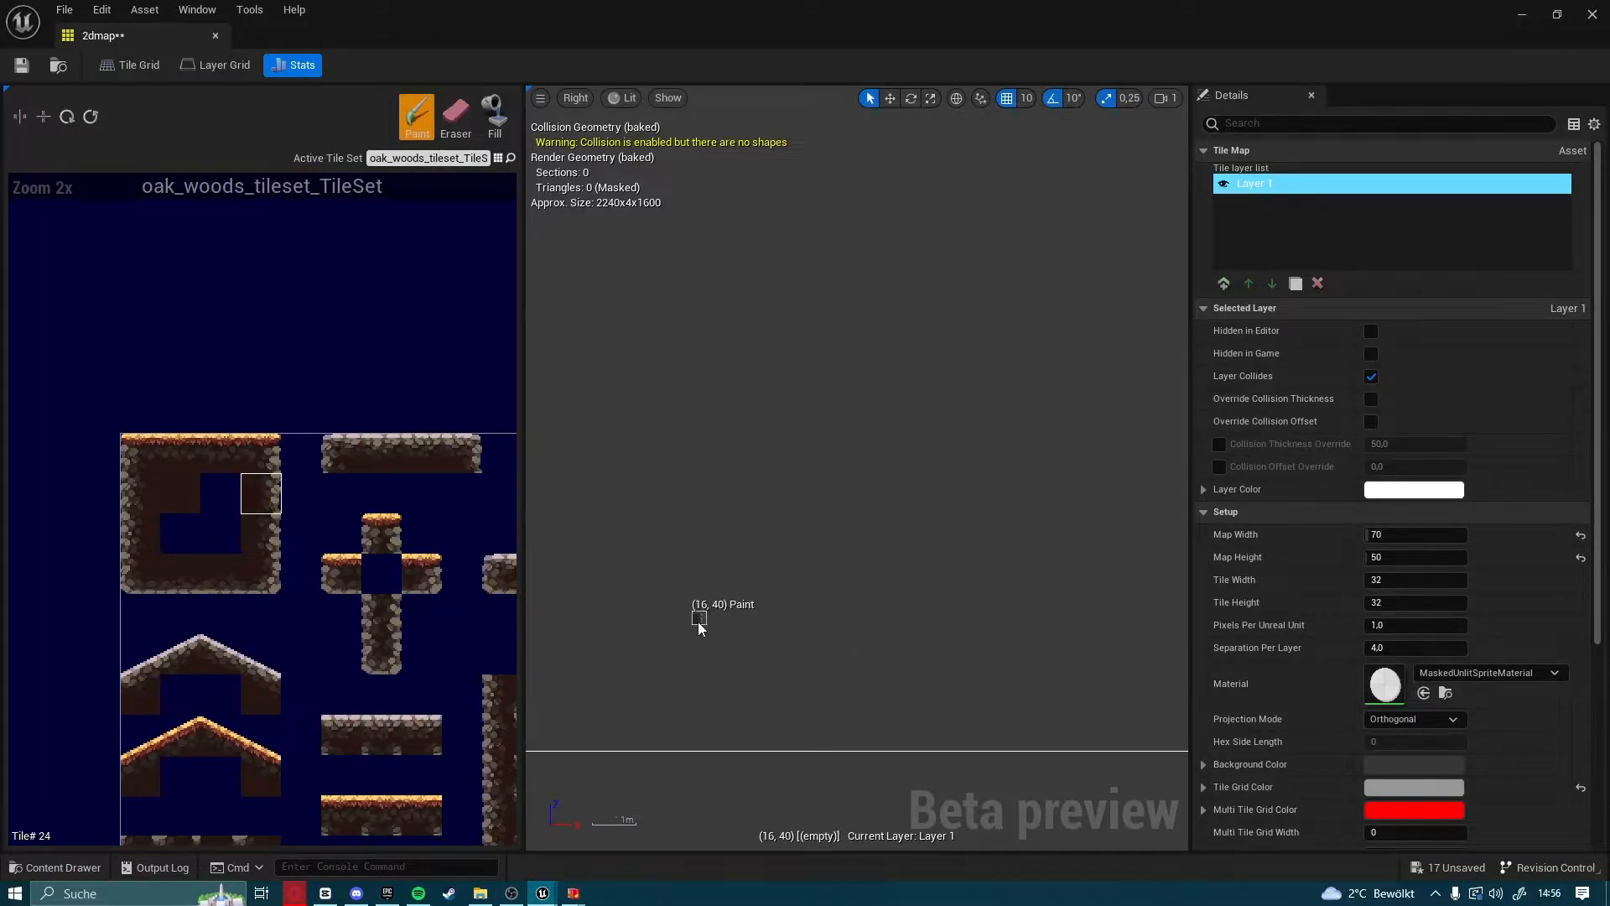
pyautogui.moveTo(707, 629); pyautogui.dragTo(797, 517, button='right')
pyautogui.moveTo(773, 466); pyautogui.dragTo(823, 498)
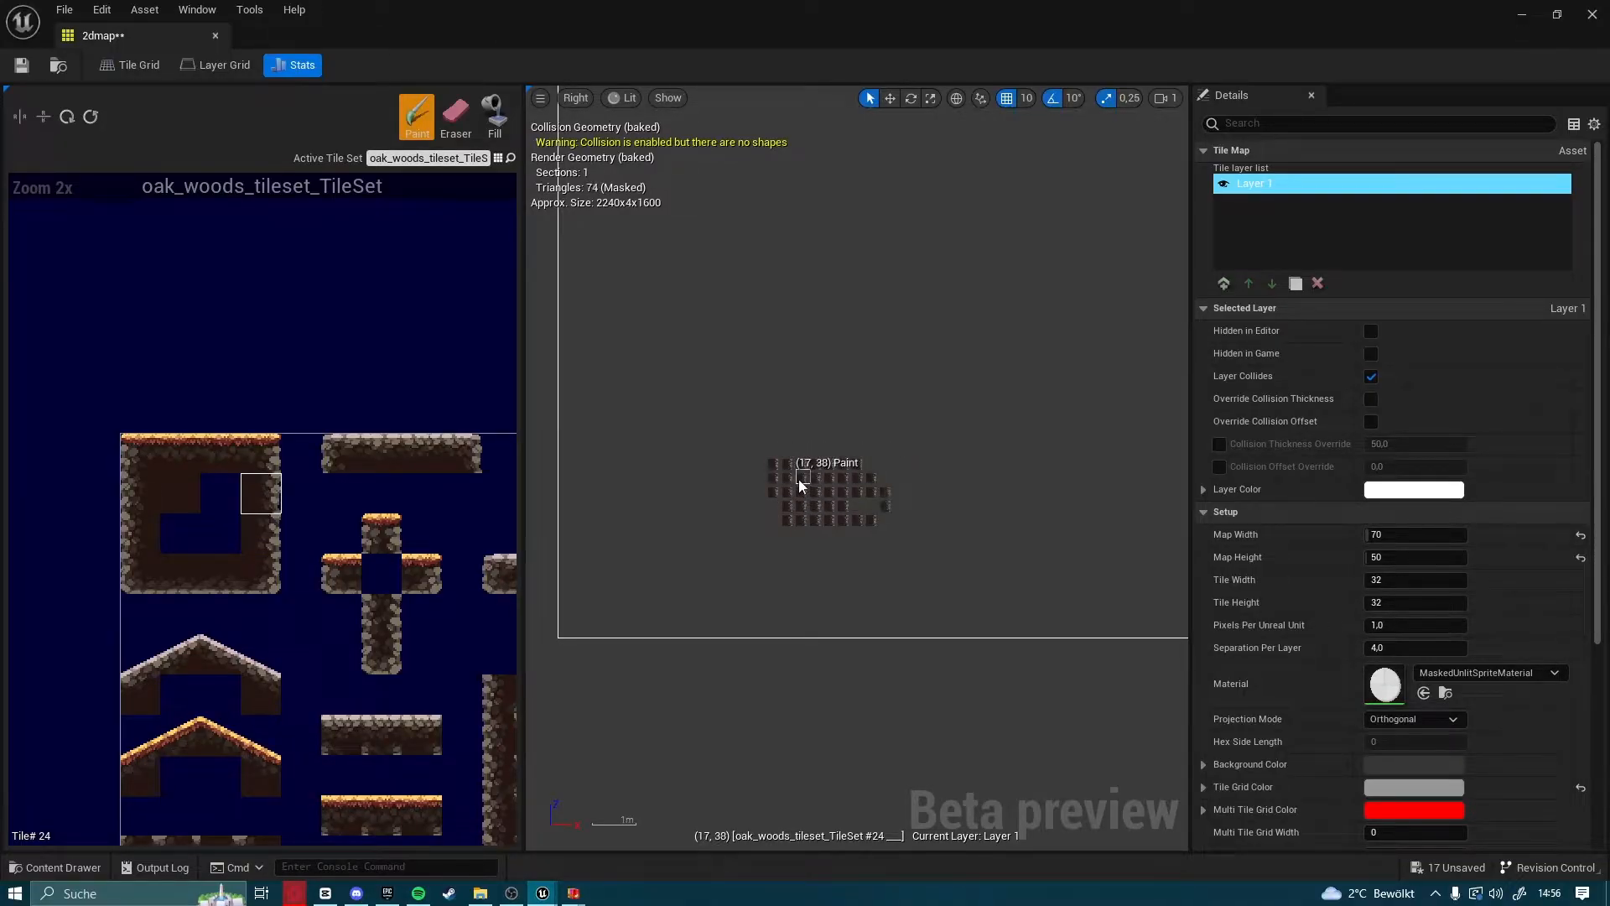
pyautogui.click(456, 121)
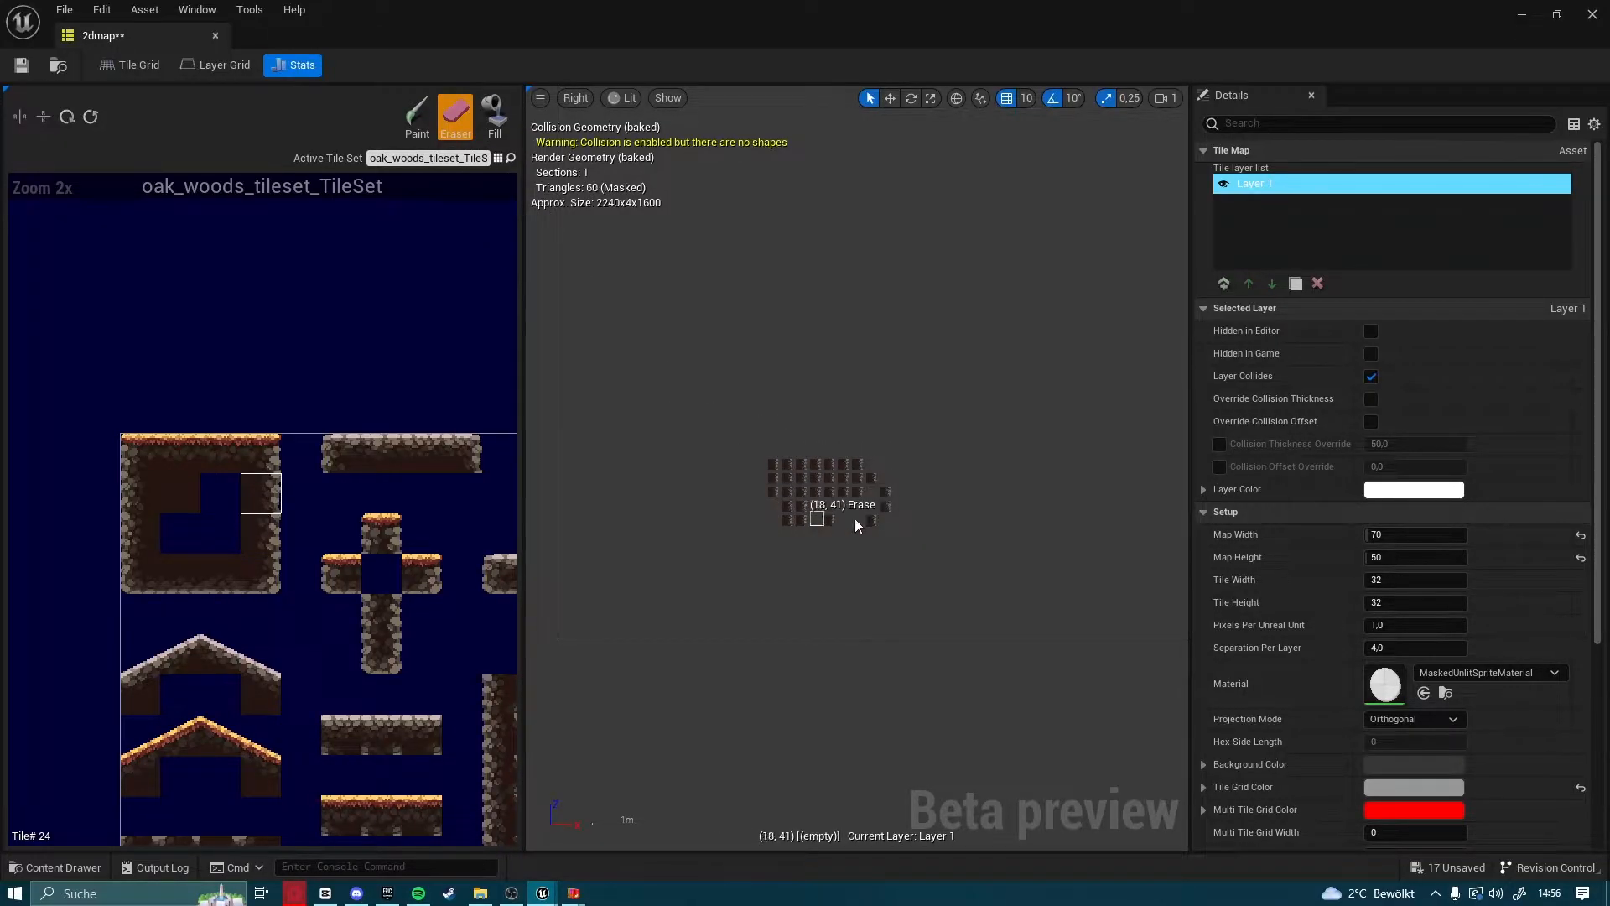
# Set the tile map's tile width and tile height to 24
pyautogui.click(1396, 580)
pyautogui.write('24')
pyautogui.press('Return')
pyautogui.click(1407, 602)
pyautogui.write('24')
pyautogui.press('Return')
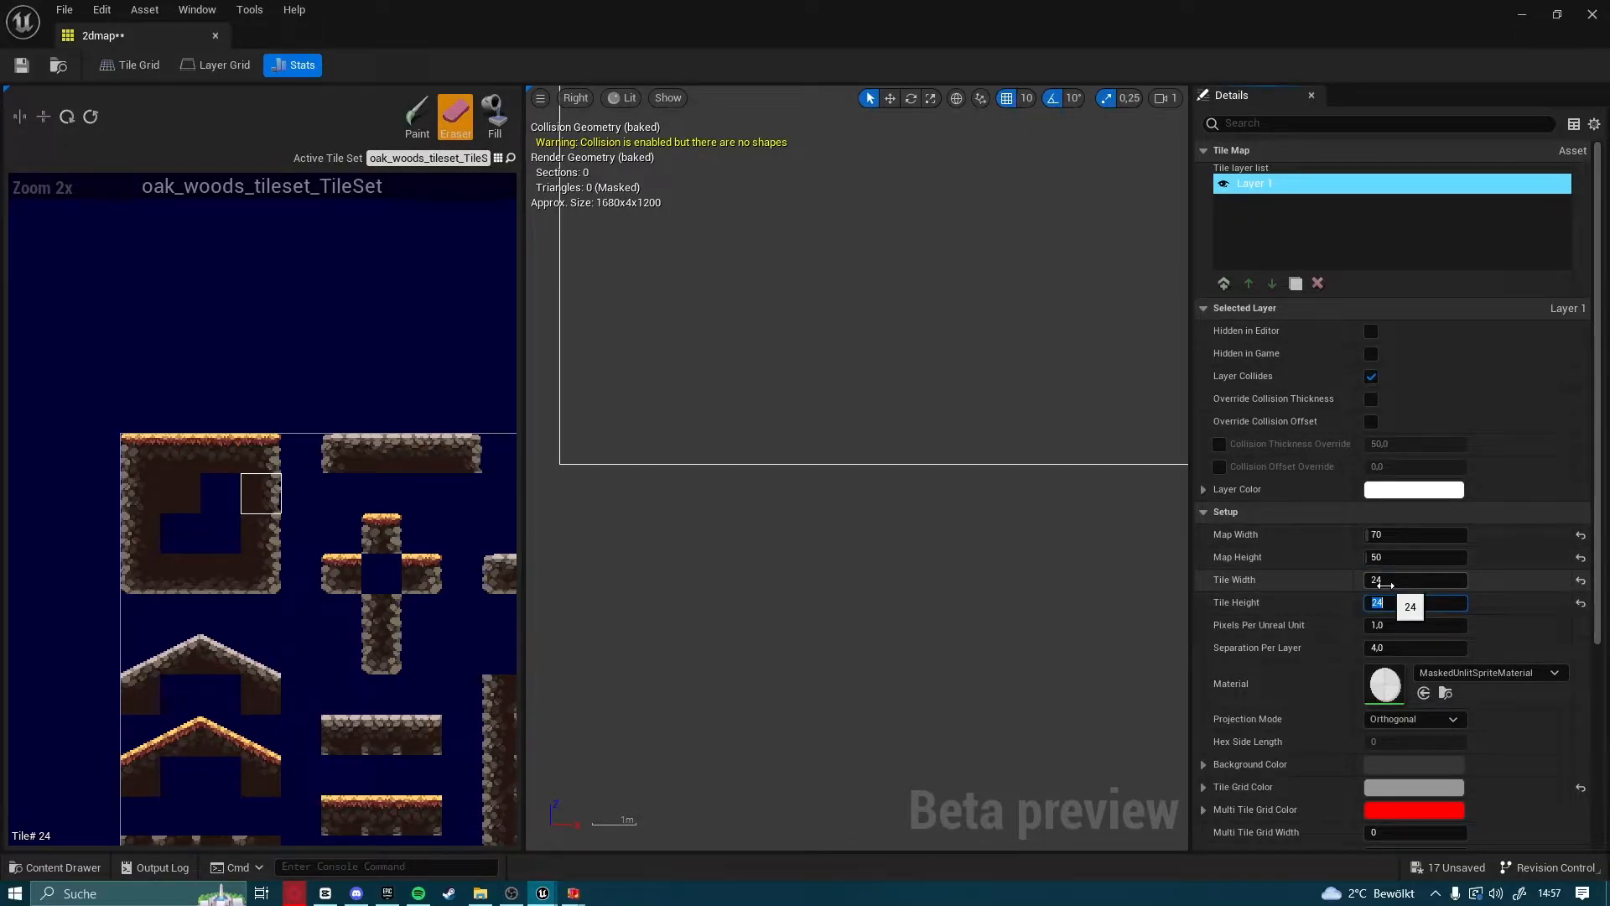
# Paint a compact patch of the selected rock-edged wall tile in the lower-left area of the map
pyautogui.click(417, 117)
pyautogui.moveTo(727, 395)
pyautogui.mouseDown()
pyautogui.moveTo(796, 385)
pyautogui.moveTo(761, 390)
pyautogui.moveTo(802, 383)
pyautogui.moveTo(794, 370)
pyautogui.mouseUp()
pyautogui.scroll(-3, 794, 374)
pyautogui.moveTo(766, 396)
pyautogui.mouseDown(button='right')
pyautogui.moveTo(766, 501)
pyautogui.moveTo(779, 500)
pyautogui.mouseUp(button='right')
pyautogui.scroll(1, 822, 470)
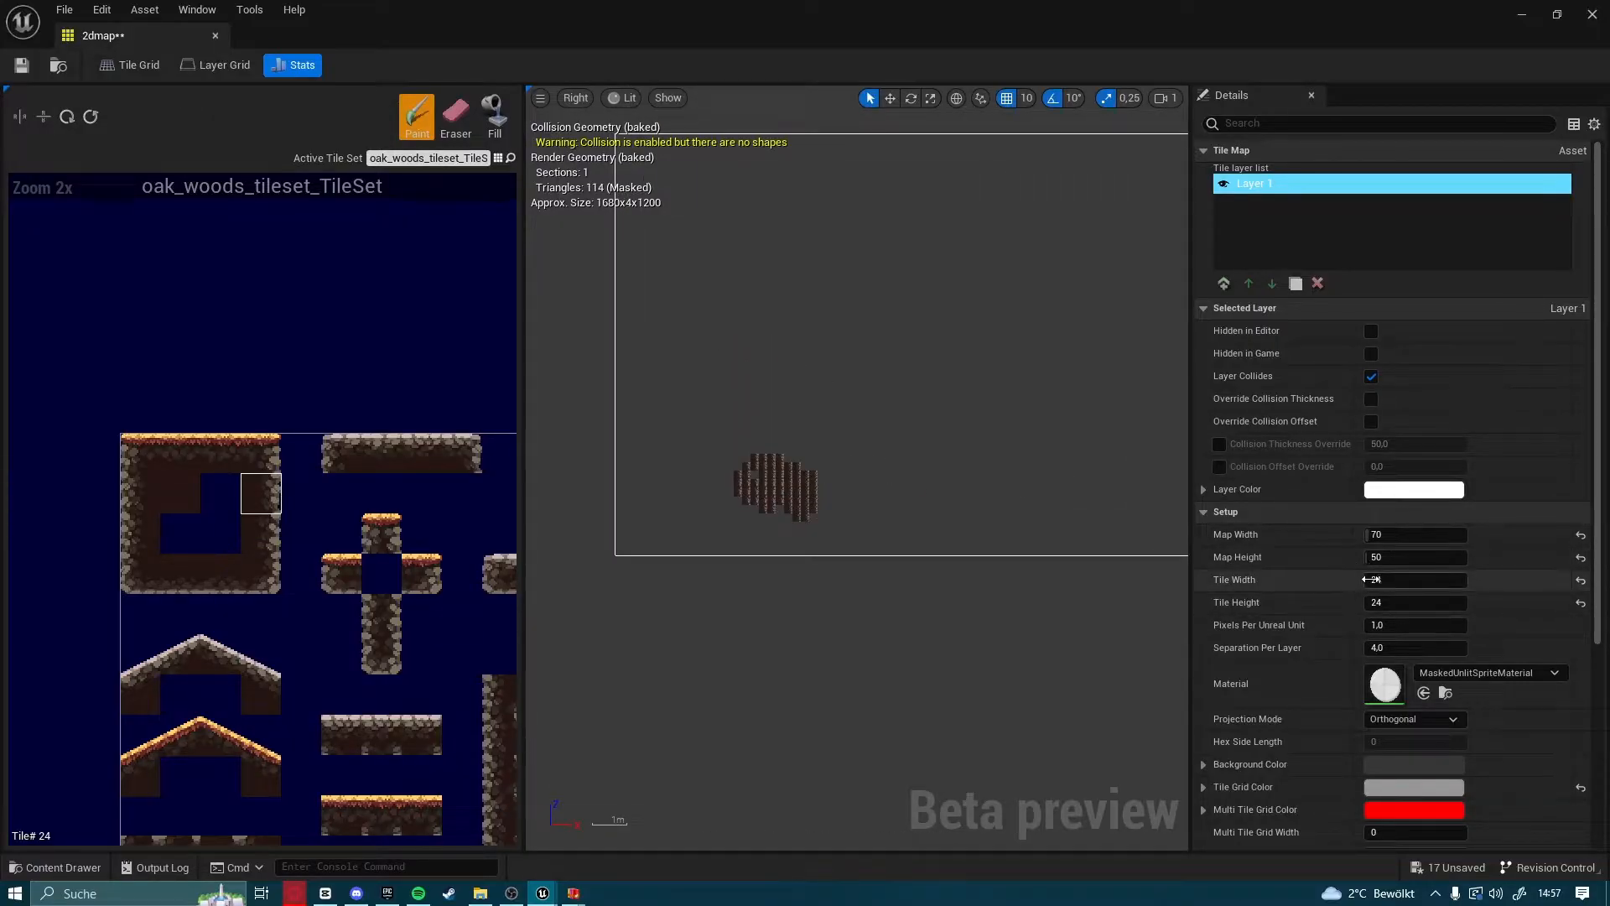
# Erase all tiles of the rock-edged test patch in the lower-left area of the map
pyautogui.press('e')
pyautogui.moveTo(736, 471); pyautogui.dragTo(757, 486)
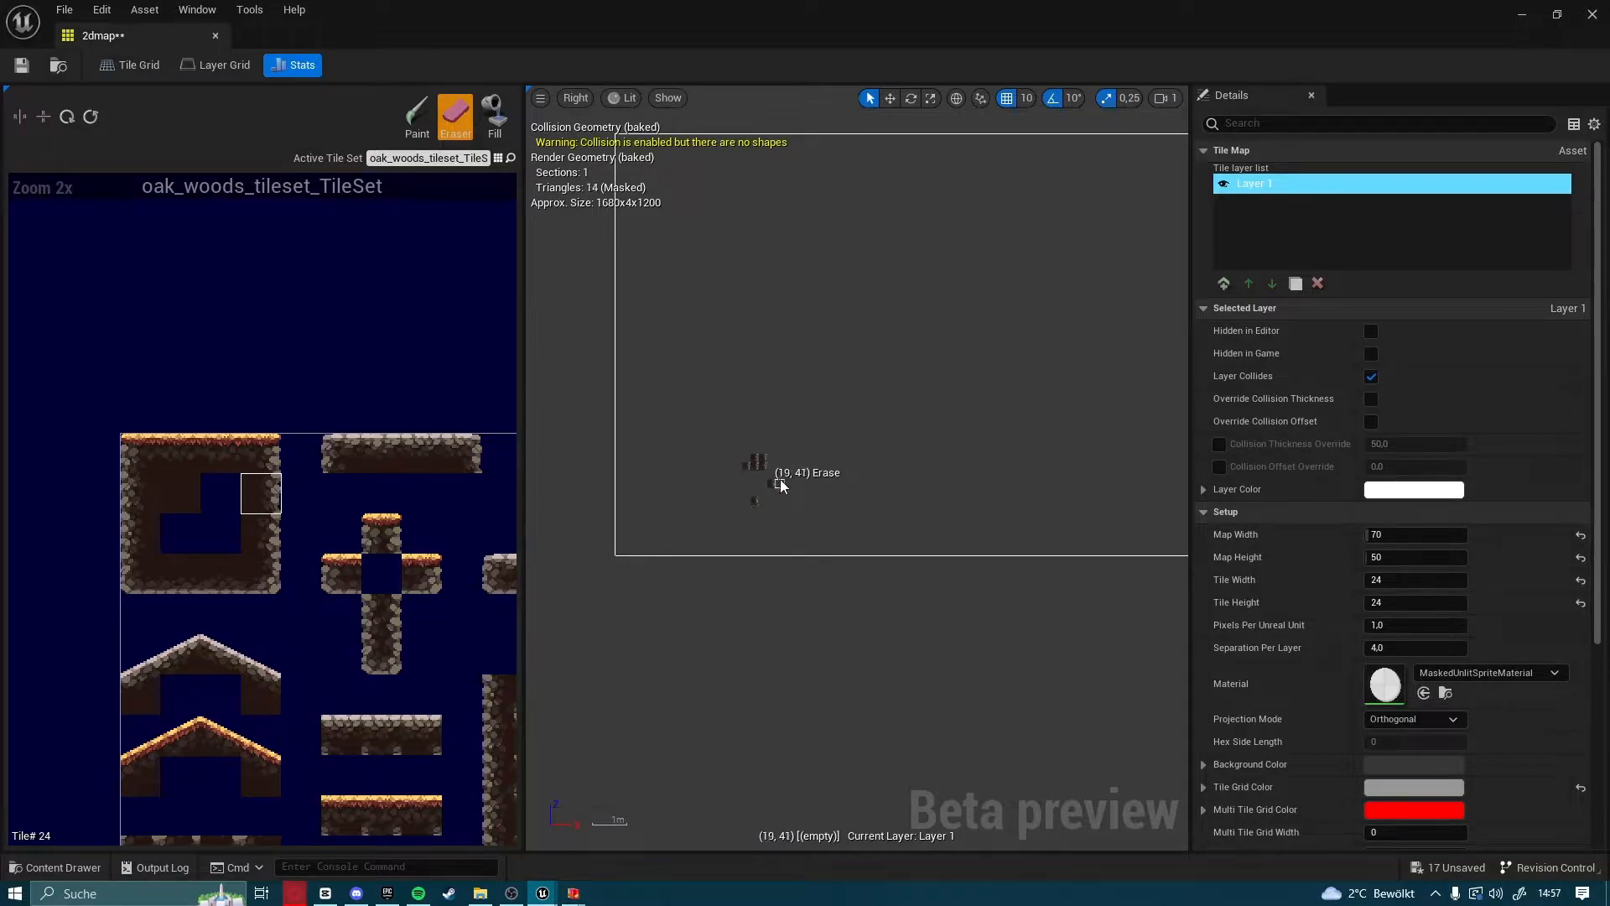
pyautogui.moveTo(764, 487); pyautogui.dragTo(779, 457)
pyautogui.scroll(-1, 757, 451)
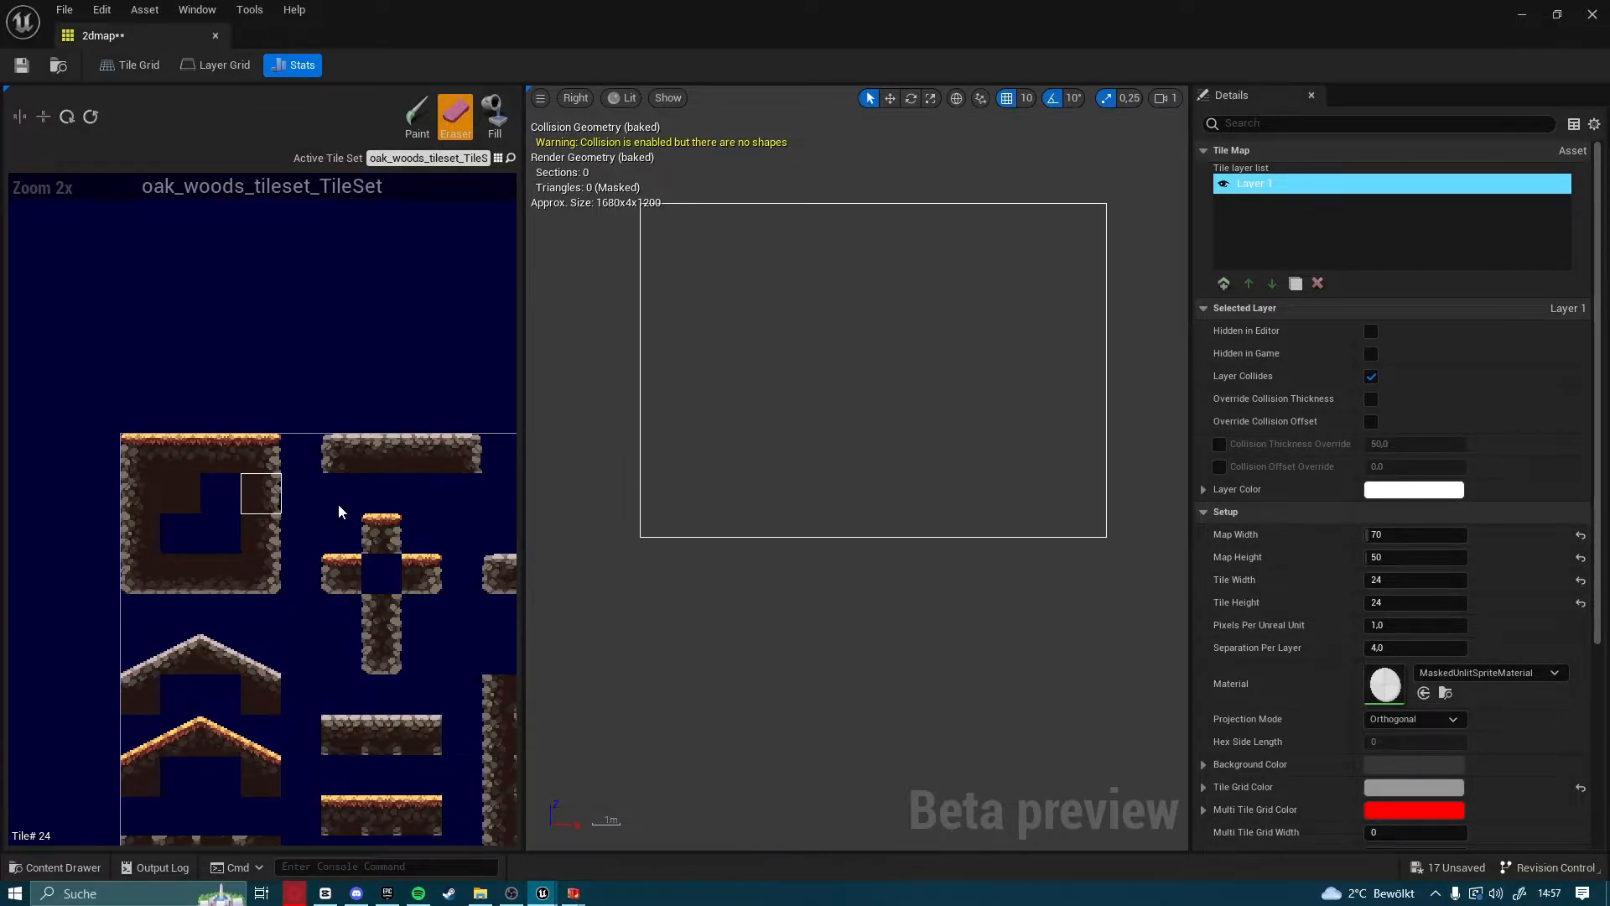
# Paint a full-height vertical line of the plain dark-brown tile in column 11, near the map's left edge
pyautogui.click(180, 493)
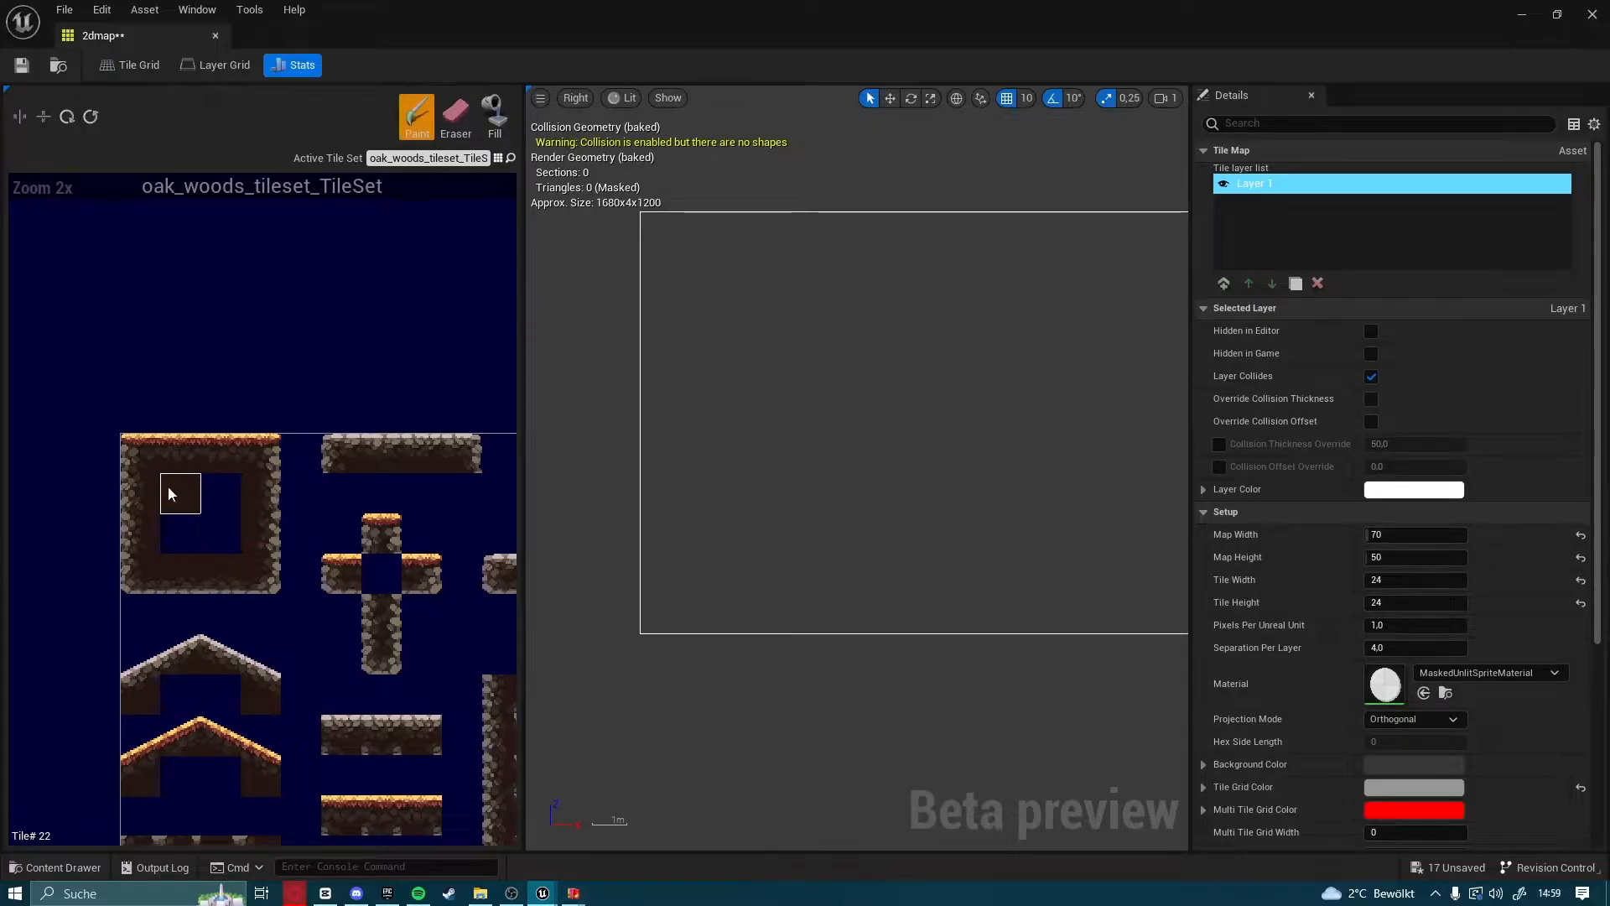
pyautogui.scroll(3, 168, 493)
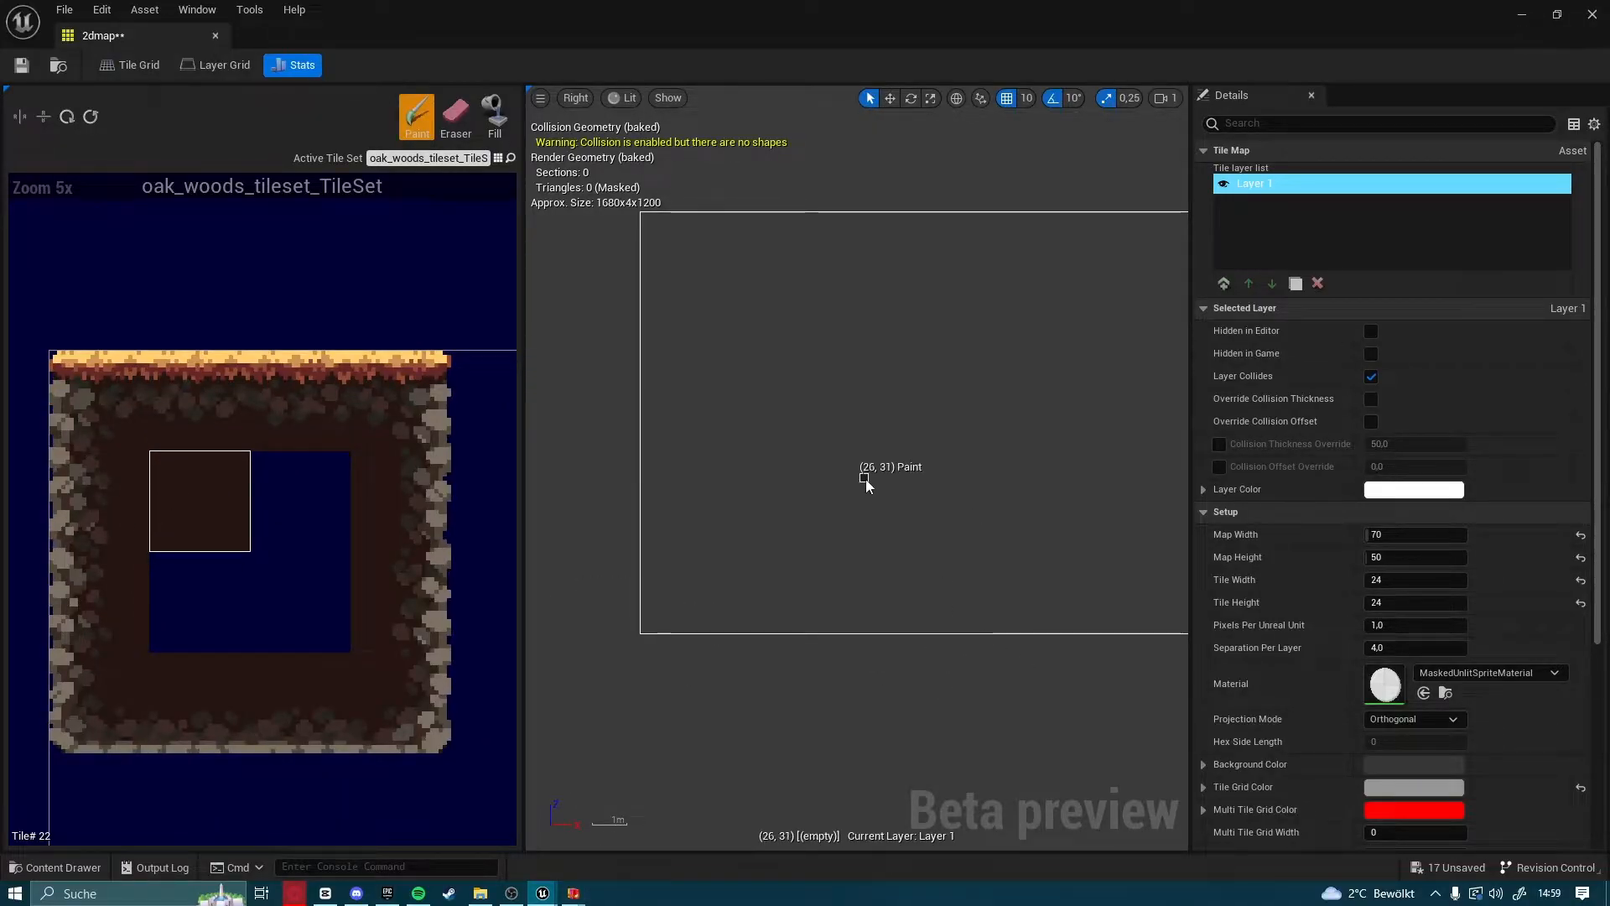
pyautogui.scroll(2, 679, 591)
pyautogui.scroll(1, 685, 583)
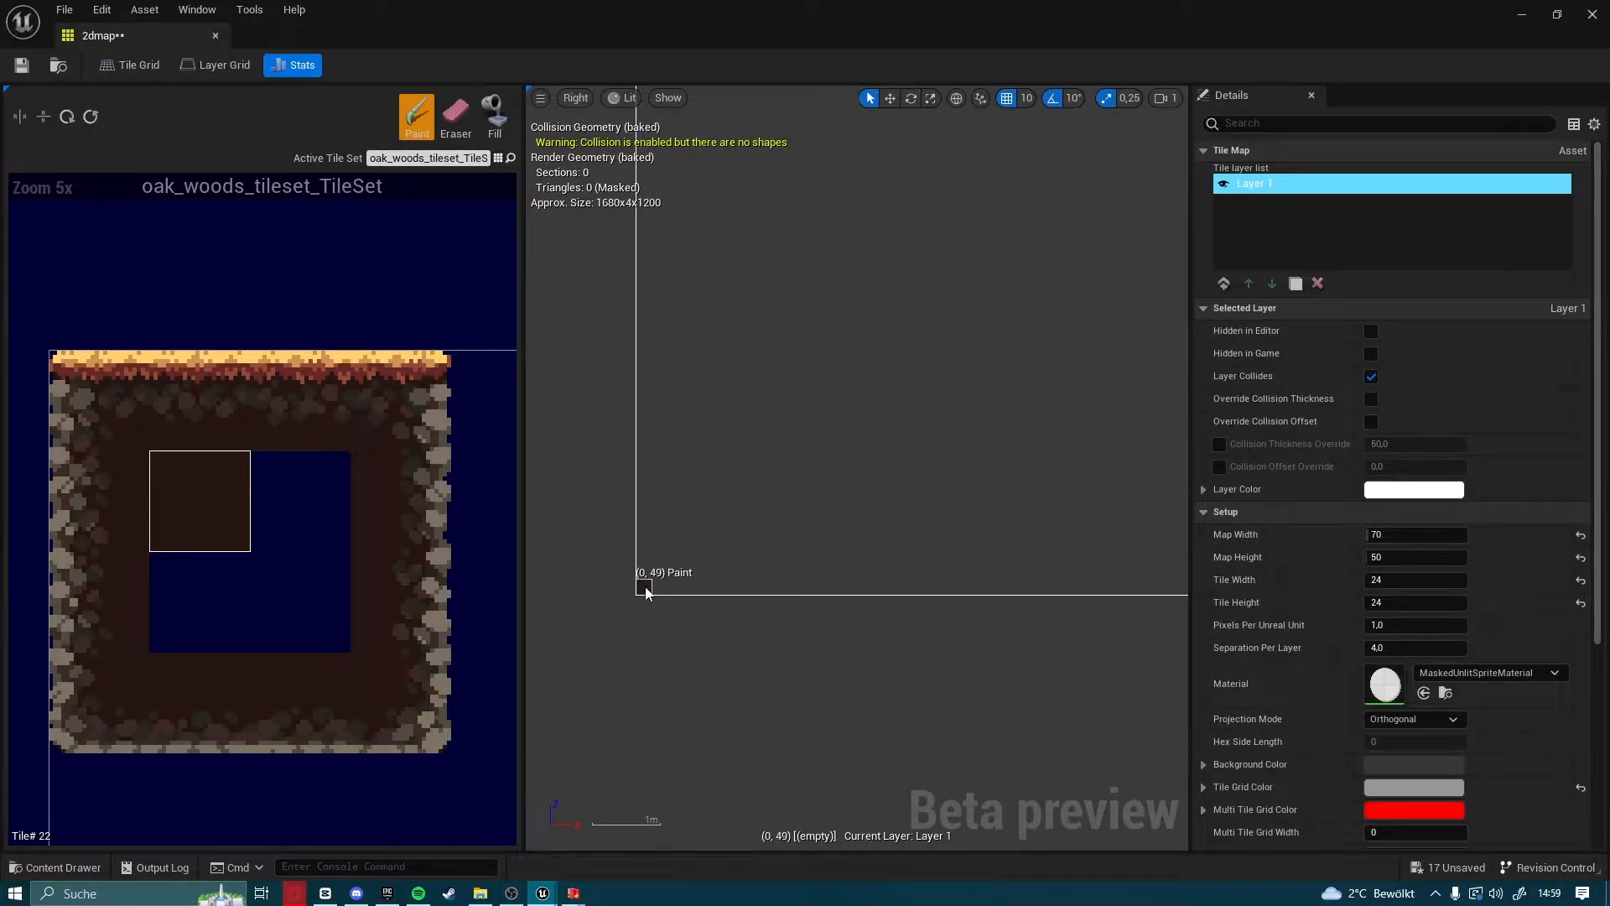
pyautogui.click(828, 586)
pyautogui.moveTo(827, 403); pyautogui.dragTo(805, 550, button='right')
pyautogui.moveTo(802, 736); pyautogui.dragTo(800, 517)
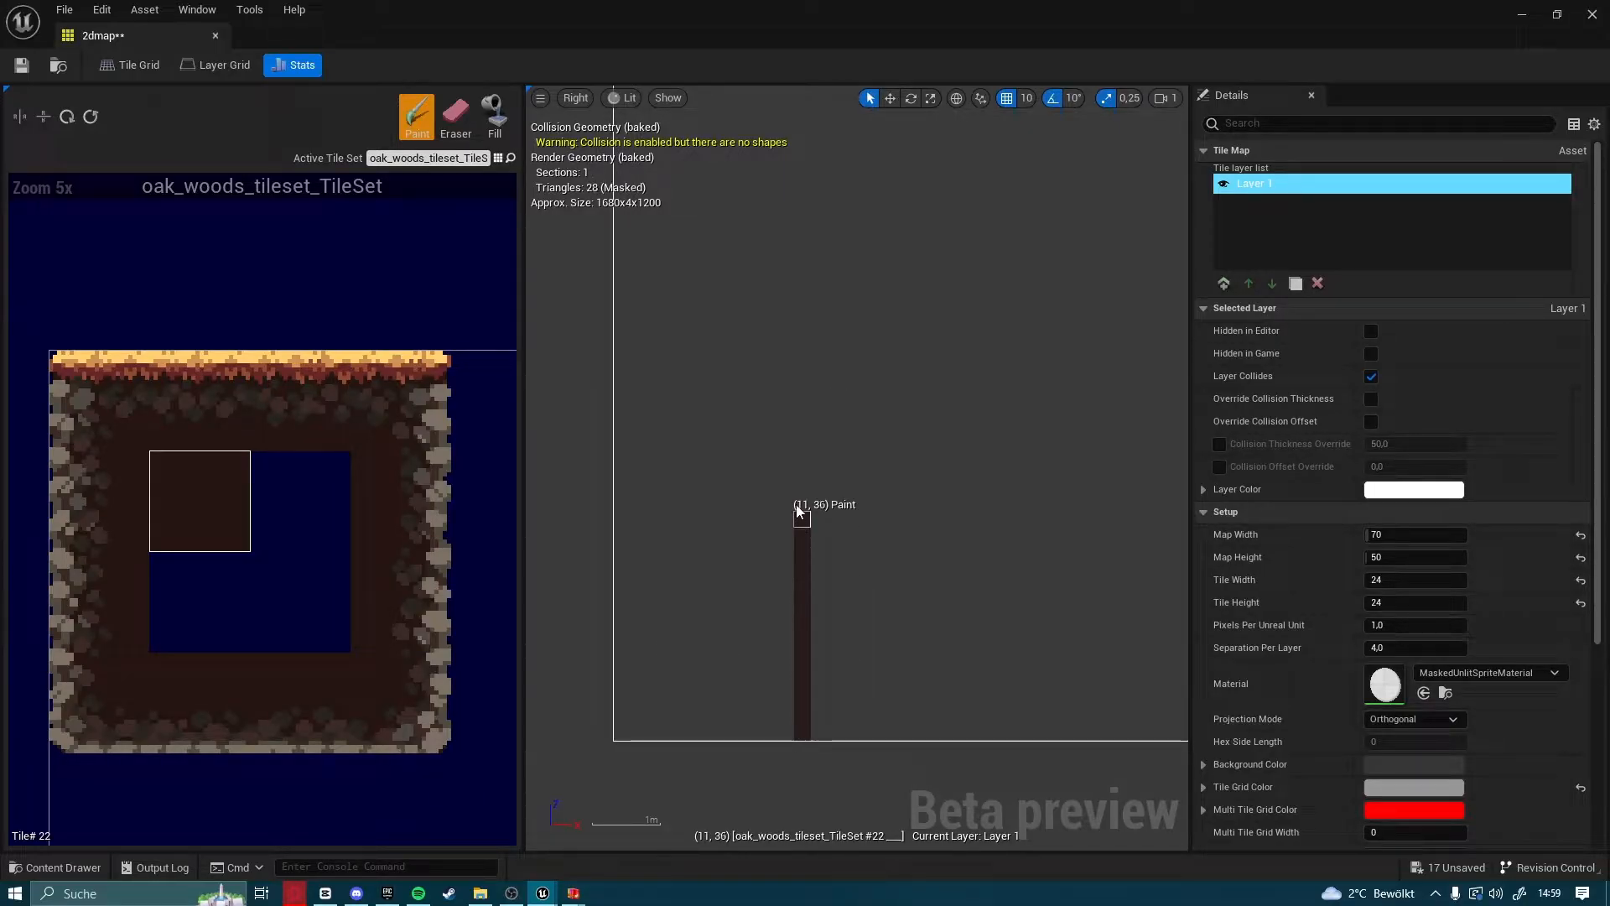
pyautogui.moveTo(796, 511); pyautogui.dragTo(787, 673, button='right')
pyautogui.scroll(-1, 786, 673)
pyautogui.moveTo(787, 676); pyautogui.dragTo(793, 218)
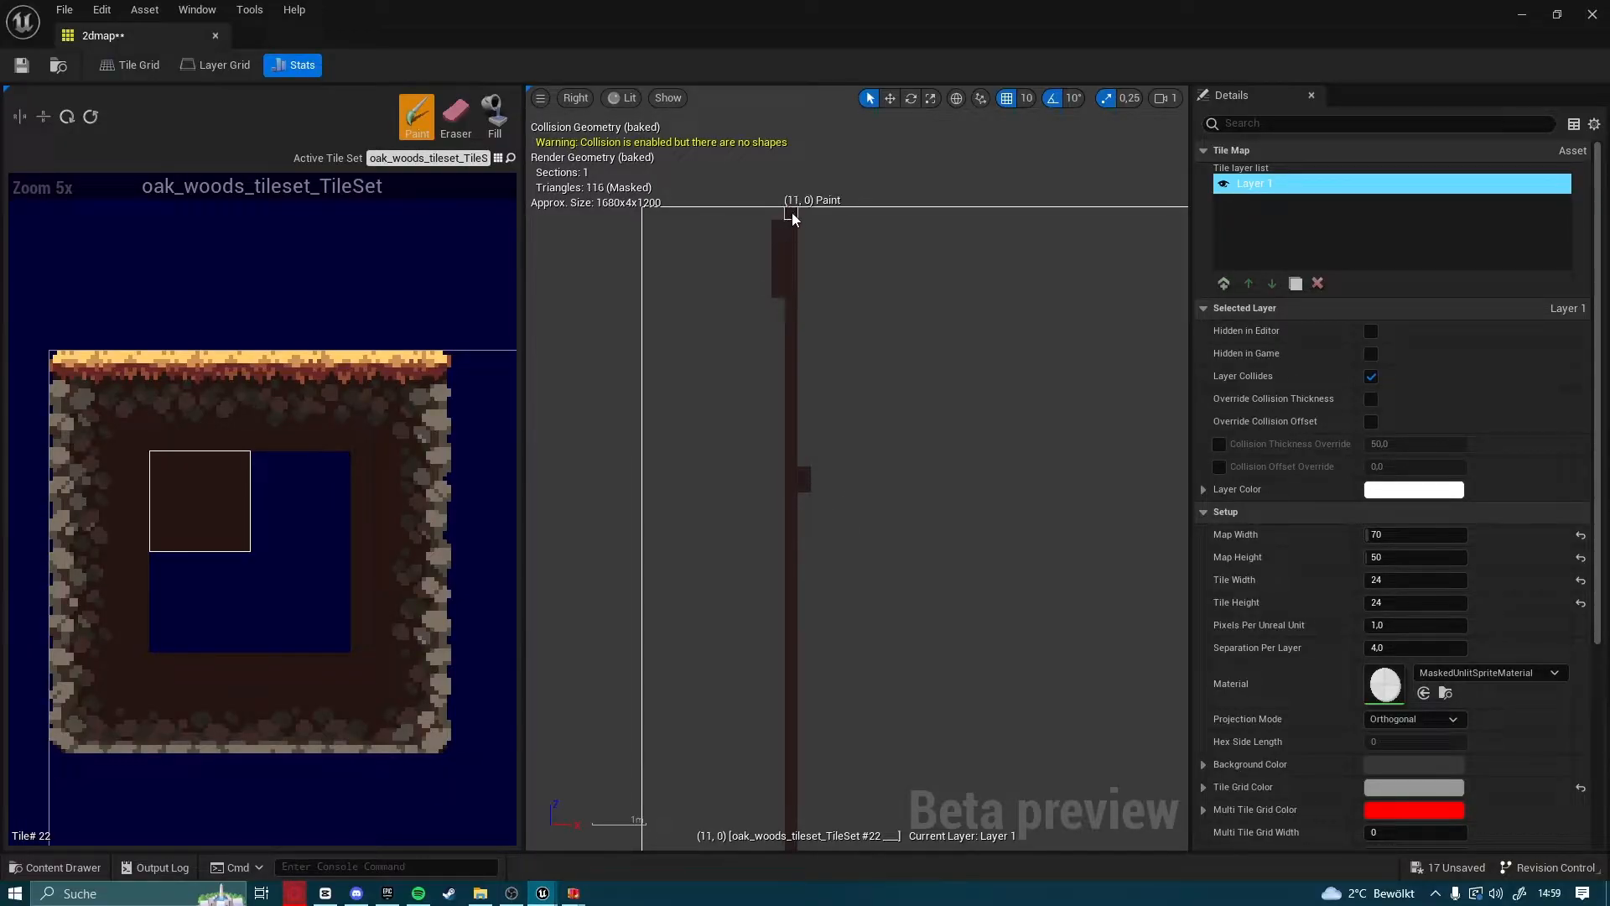
# Erase the stray tiles beside the vertical line and fill the empty area to its left with the dark-brown tile
pyautogui.press('e')
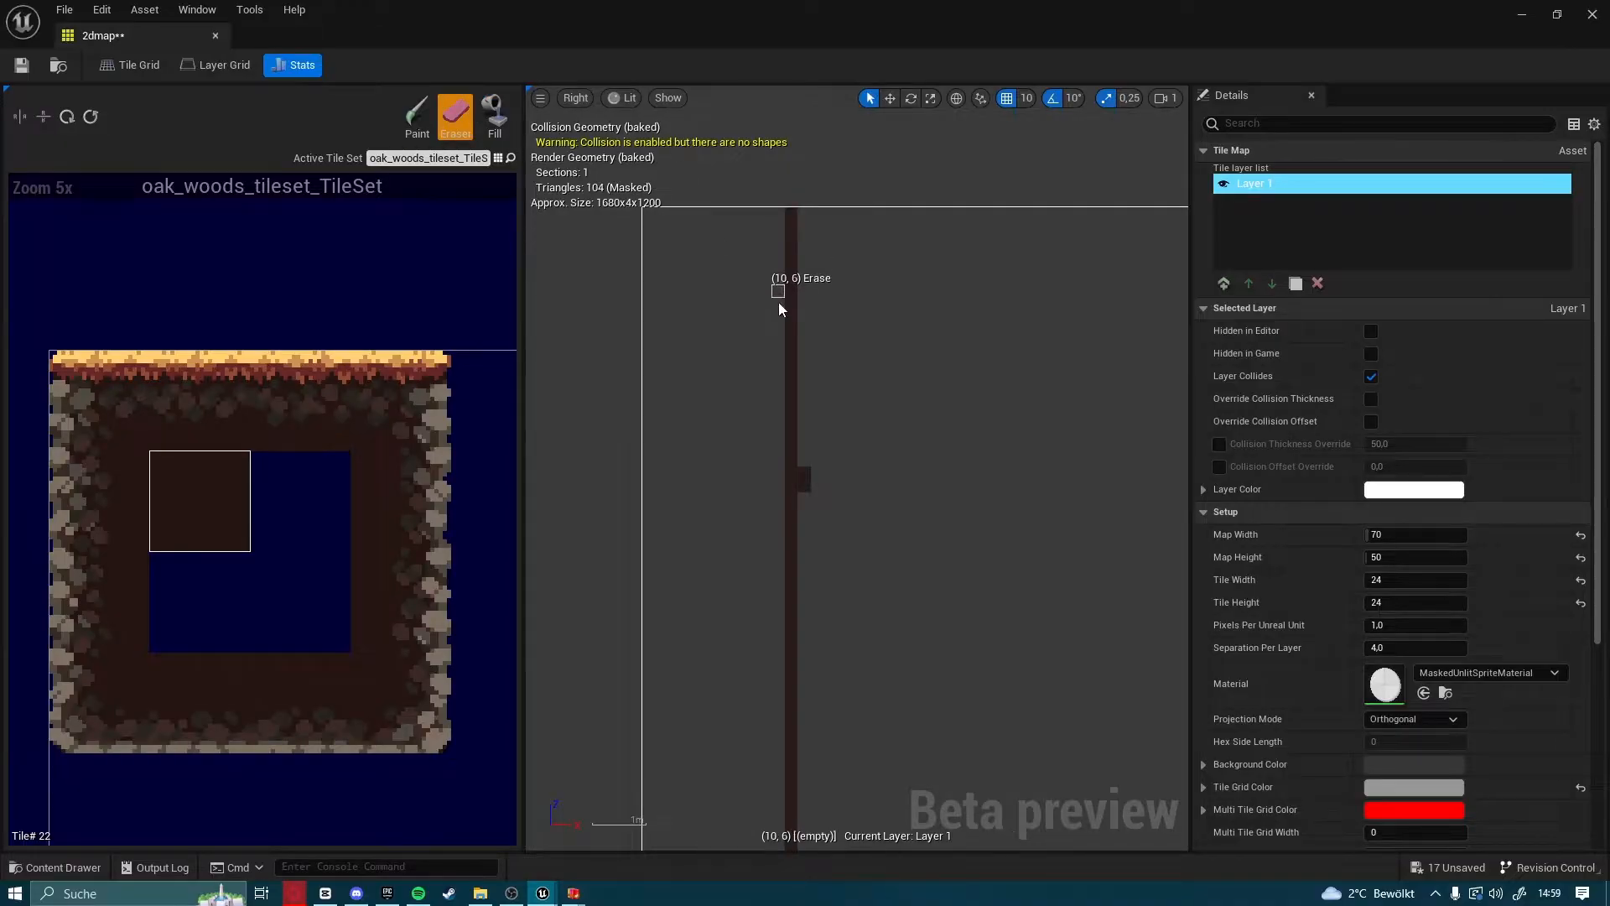
pyautogui.moveTo(806, 466); pyautogui.dragTo(804, 488)
pyautogui.click(488, 112)
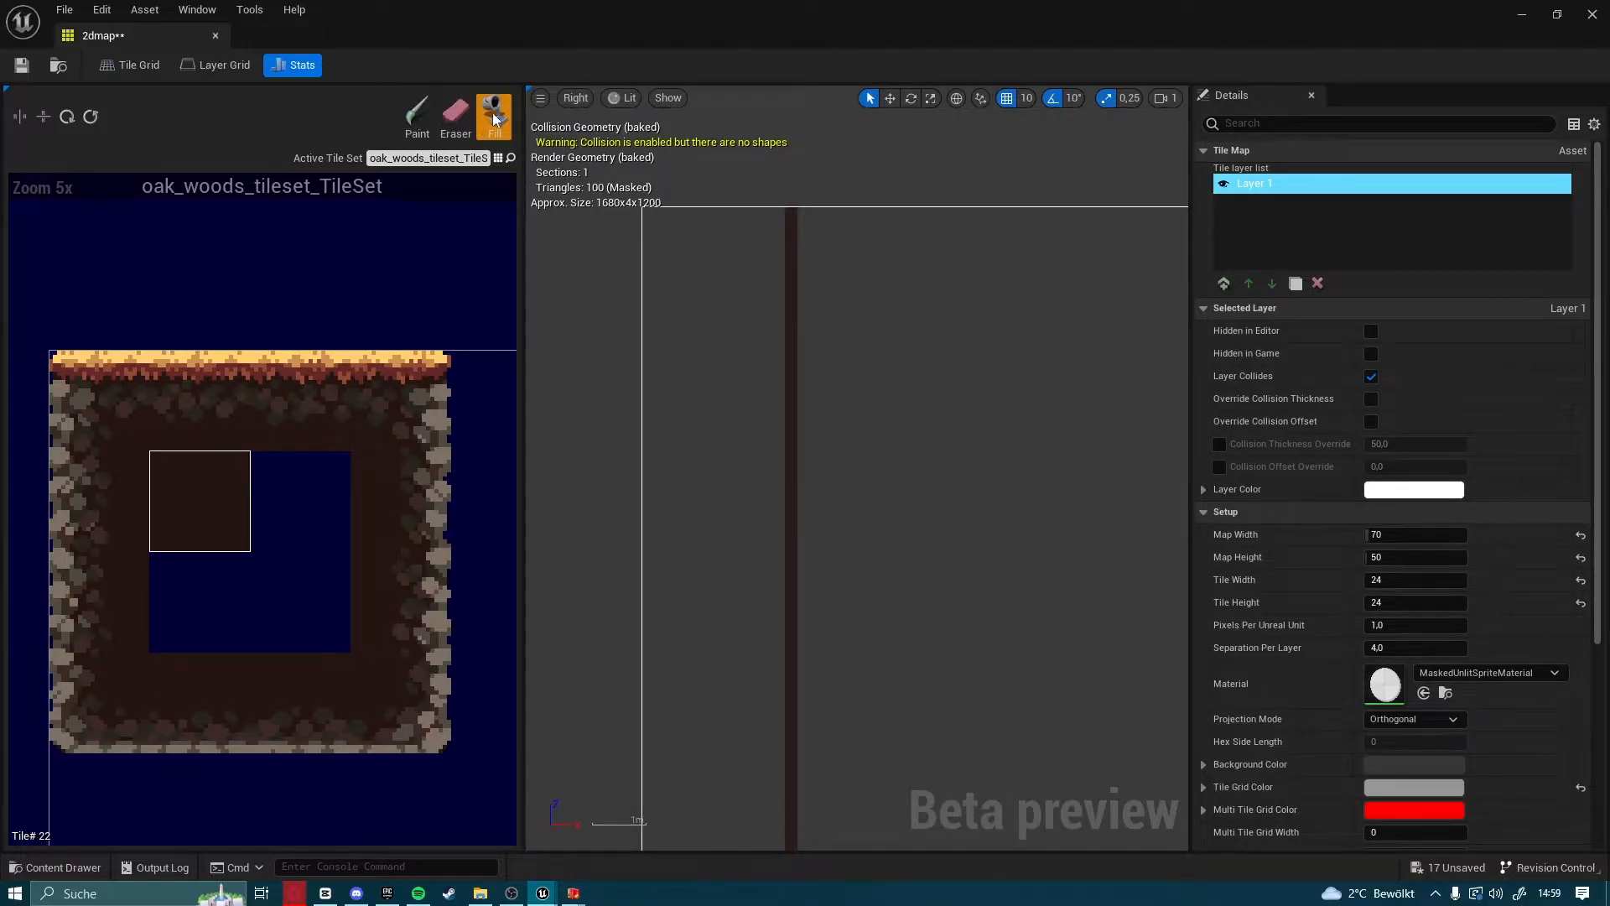
pyautogui.click(712, 366)
pyautogui.scroll(-3, 728, 419)
# Paint a full-height vertical line of the plain dark-brown tile near the map's right edge
pyautogui.moveTo(932, 424)
pyautogui.mouseDown(button='right')
pyautogui.moveTo(684, 342)
pyautogui.moveTo(719, 435)
pyautogui.moveTo(840, 466)
pyautogui.moveTo(650, 417)
pyautogui.moveTo(780, 557)
pyautogui.mouseUp(button='right')
pyautogui.scroll(1, 683, 342)
pyautogui.click(454, 127)
pyautogui.scroll(2, 767, 430)
pyautogui.scroll(-2, 842, 513)
pyautogui.moveTo(922, 552); pyautogui.dragTo(974, 619, button='right')
pyautogui.scroll(1, 974, 618)
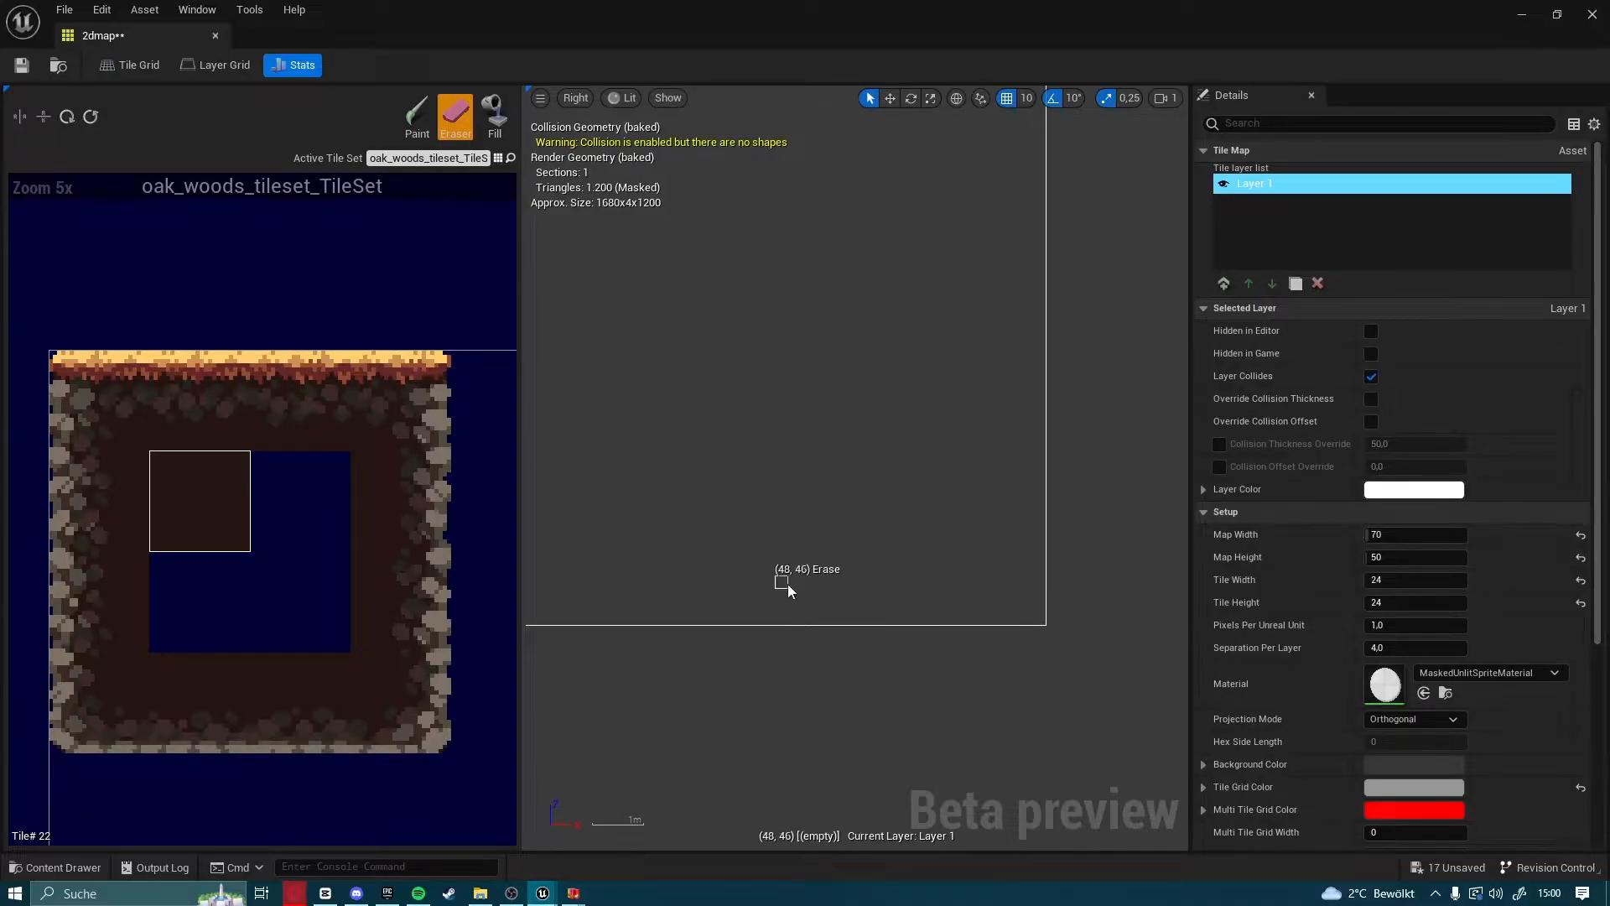
pyautogui.scroll(2, 912, 585)
pyautogui.click(416, 116)
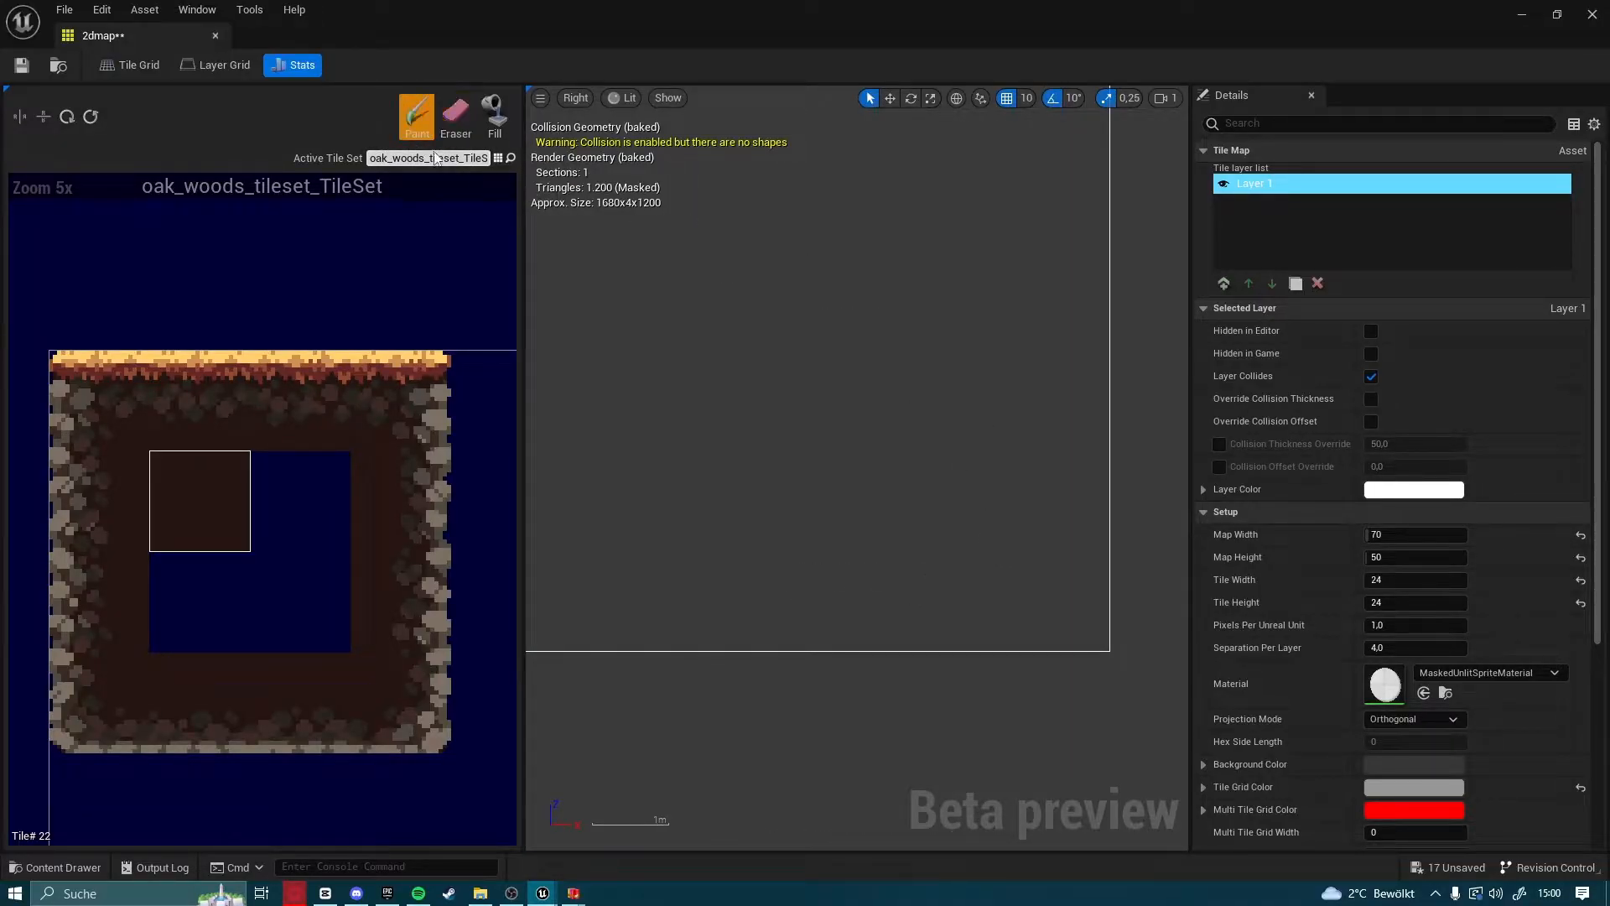
pyautogui.click(903, 641)
pyautogui.moveTo(904, 640); pyautogui.dragTo(911, 221)
pyautogui.scroll(-3, 911, 226)
pyautogui.moveTo(911, 230); pyautogui.dragTo(903, 642, button='right')
pyautogui.moveTo(903, 646); pyautogui.dragTo(901, 289)
# Fill the area right of the new vertical line with the dark-brown tile and erase stray tiles at its upper end
pyautogui.click(494, 116)
pyautogui.click(959, 385)
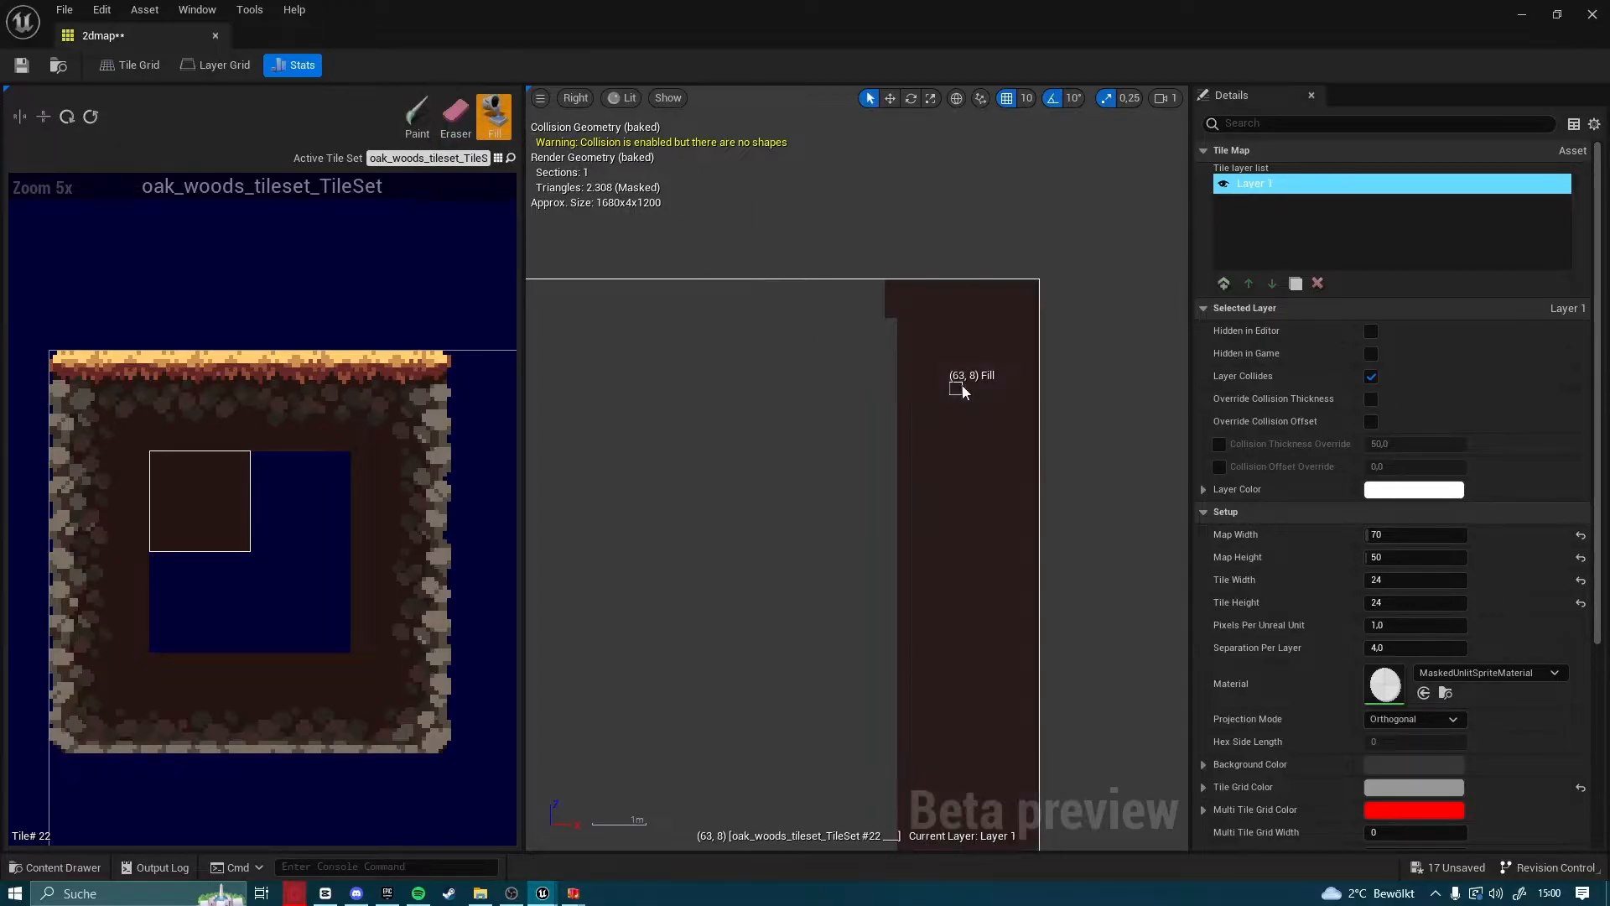
pyautogui.click(455, 120)
pyautogui.moveTo(890, 302); pyautogui.dragTo(889, 321)
# Paint a horizontal dark-brown line between the two side walls in the upper part of the map and fill the area above it
pyautogui.moveTo(743, 377); pyautogui.dragTo(911, 358, button='right')
pyautogui.moveTo(266, 217); pyautogui.dragTo(482, 220, button='right')
pyautogui.click(418, 118)
pyautogui.moveTo(541, 459)
pyautogui.mouseDown(button='right')
pyautogui.moveTo(902, 456)
pyautogui.moveTo(787, 349)
pyautogui.moveTo(783, 389)
pyautogui.mouseUp(button='right')
pyautogui.scroll(-1, 903, 456)
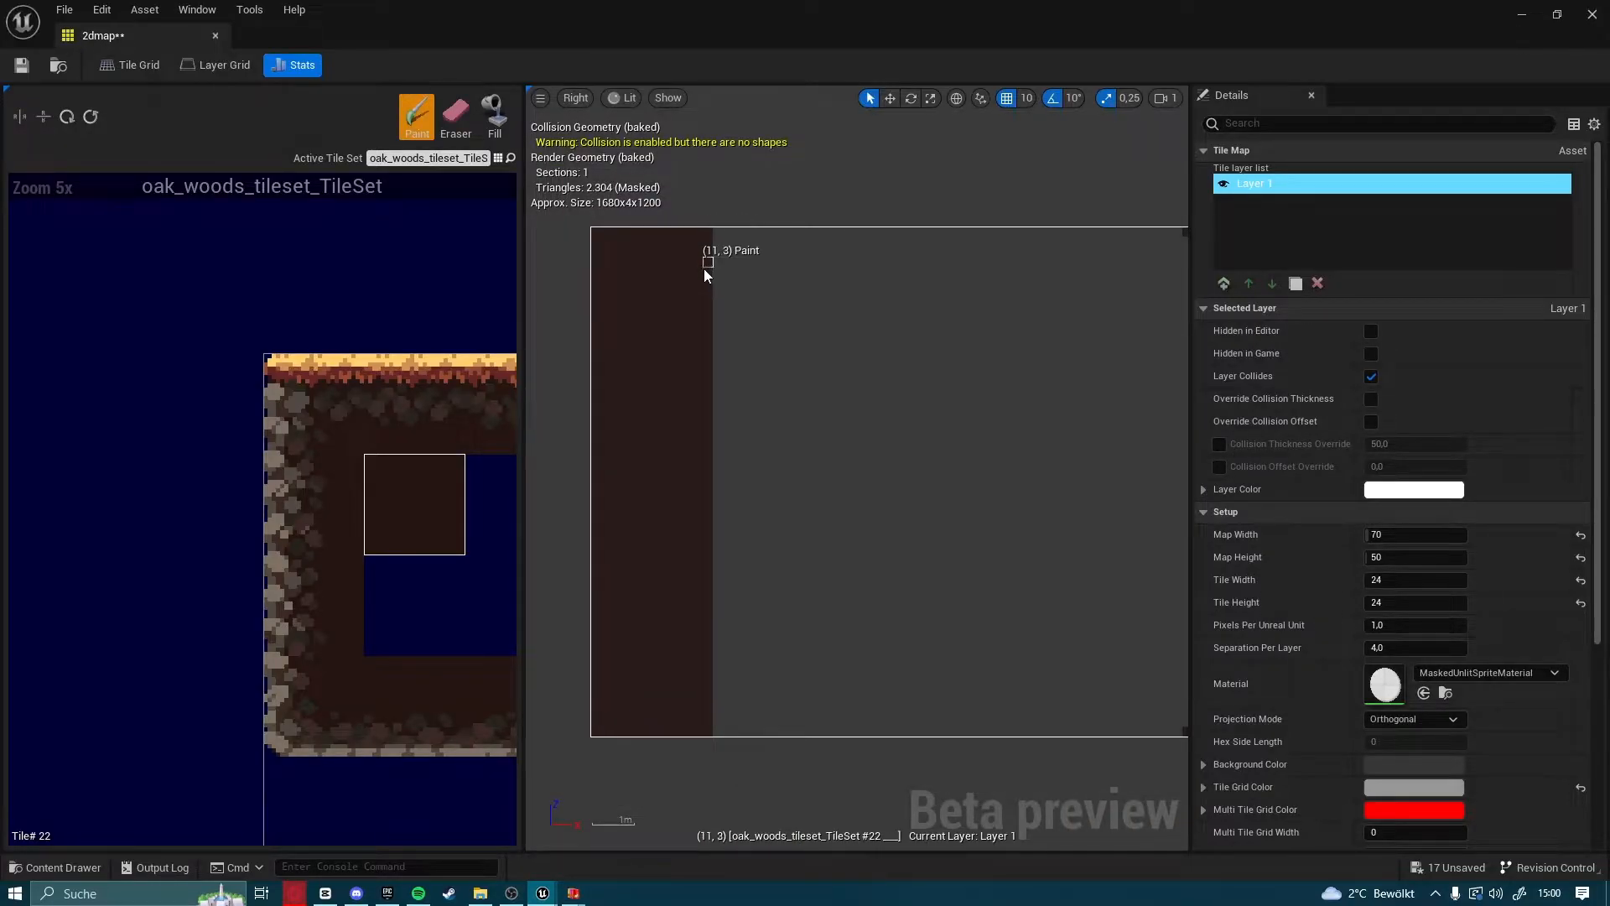
pyautogui.moveTo(716, 340); pyautogui.dragTo(948, 346)
pyautogui.moveTo(948, 346); pyautogui.dragTo(645, 392, button='right')
pyautogui.moveTo(646, 390); pyautogui.dragTo(889, 387)
pyautogui.click(495, 118)
pyautogui.click(696, 336)
# Paint a horizontal dark-brown line along row 24 between the side walls and fill the area below it
pyautogui.moveTo(782, 439); pyautogui.dragTo(1026, 284, button='right')
pyautogui.click(417, 117)
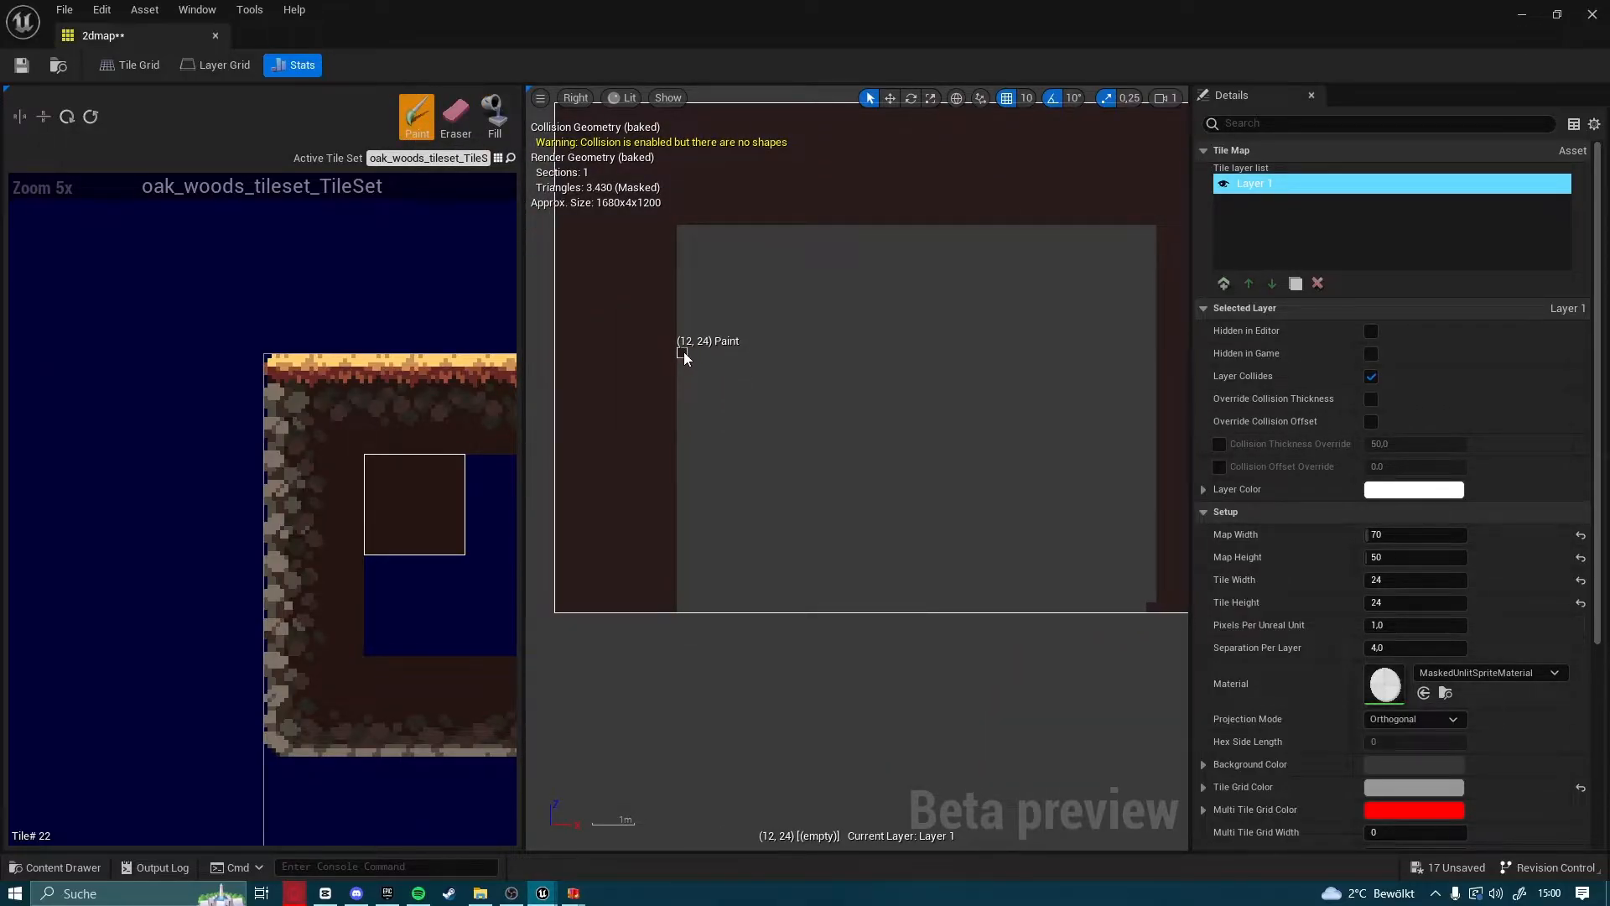
pyautogui.moveTo(684, 541); pyautogui.dragTo(683, 501)
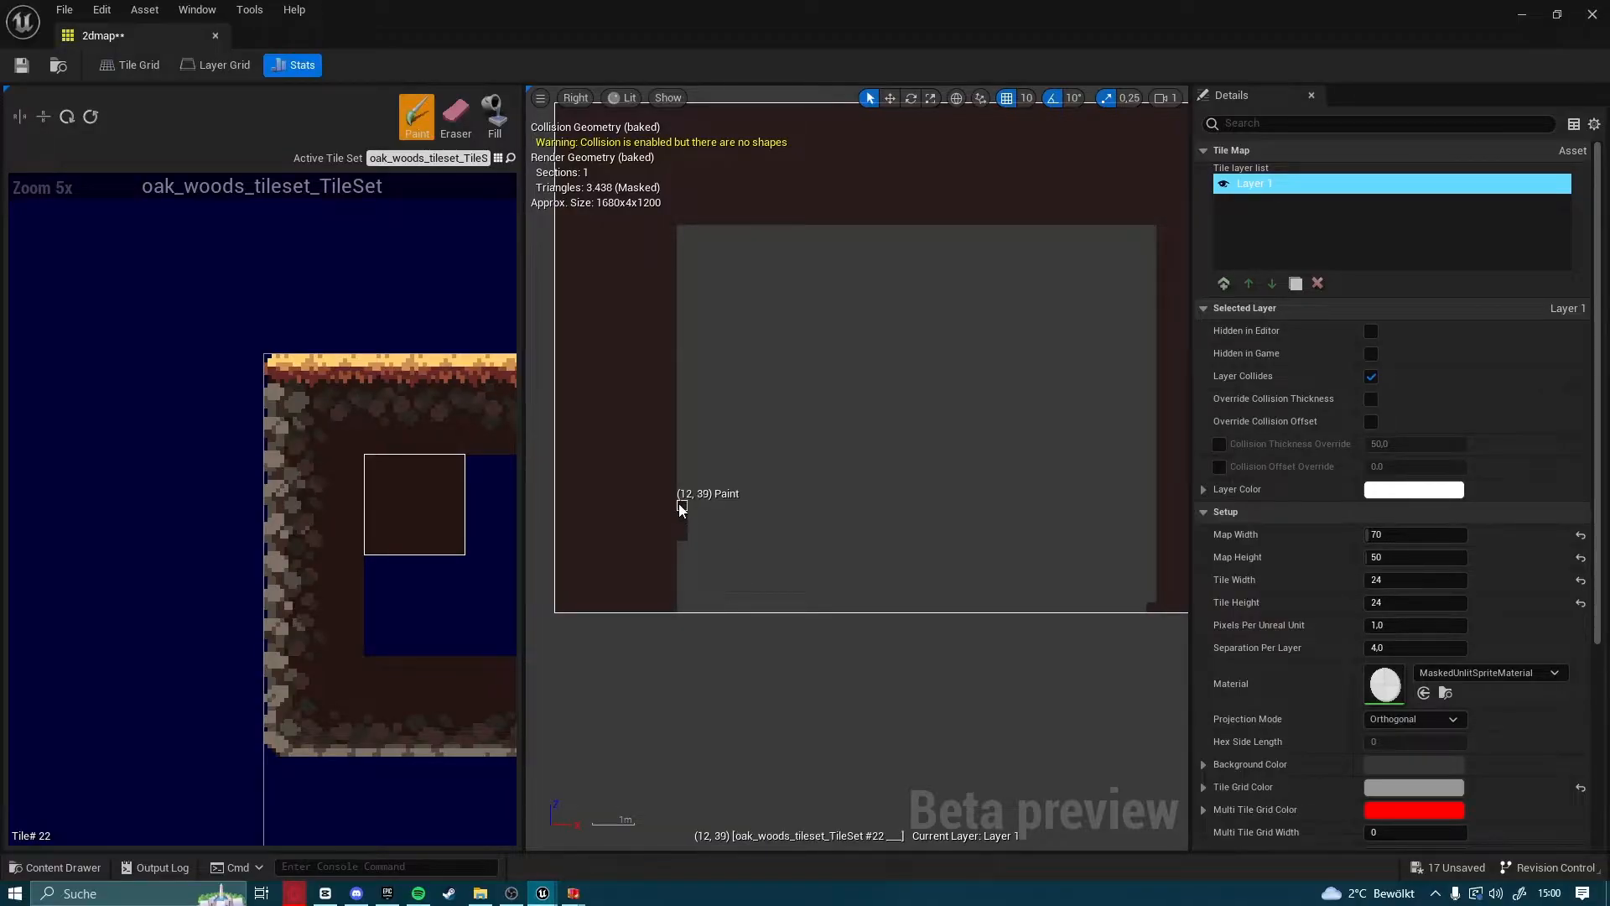
pyautogui.click(682, 358)
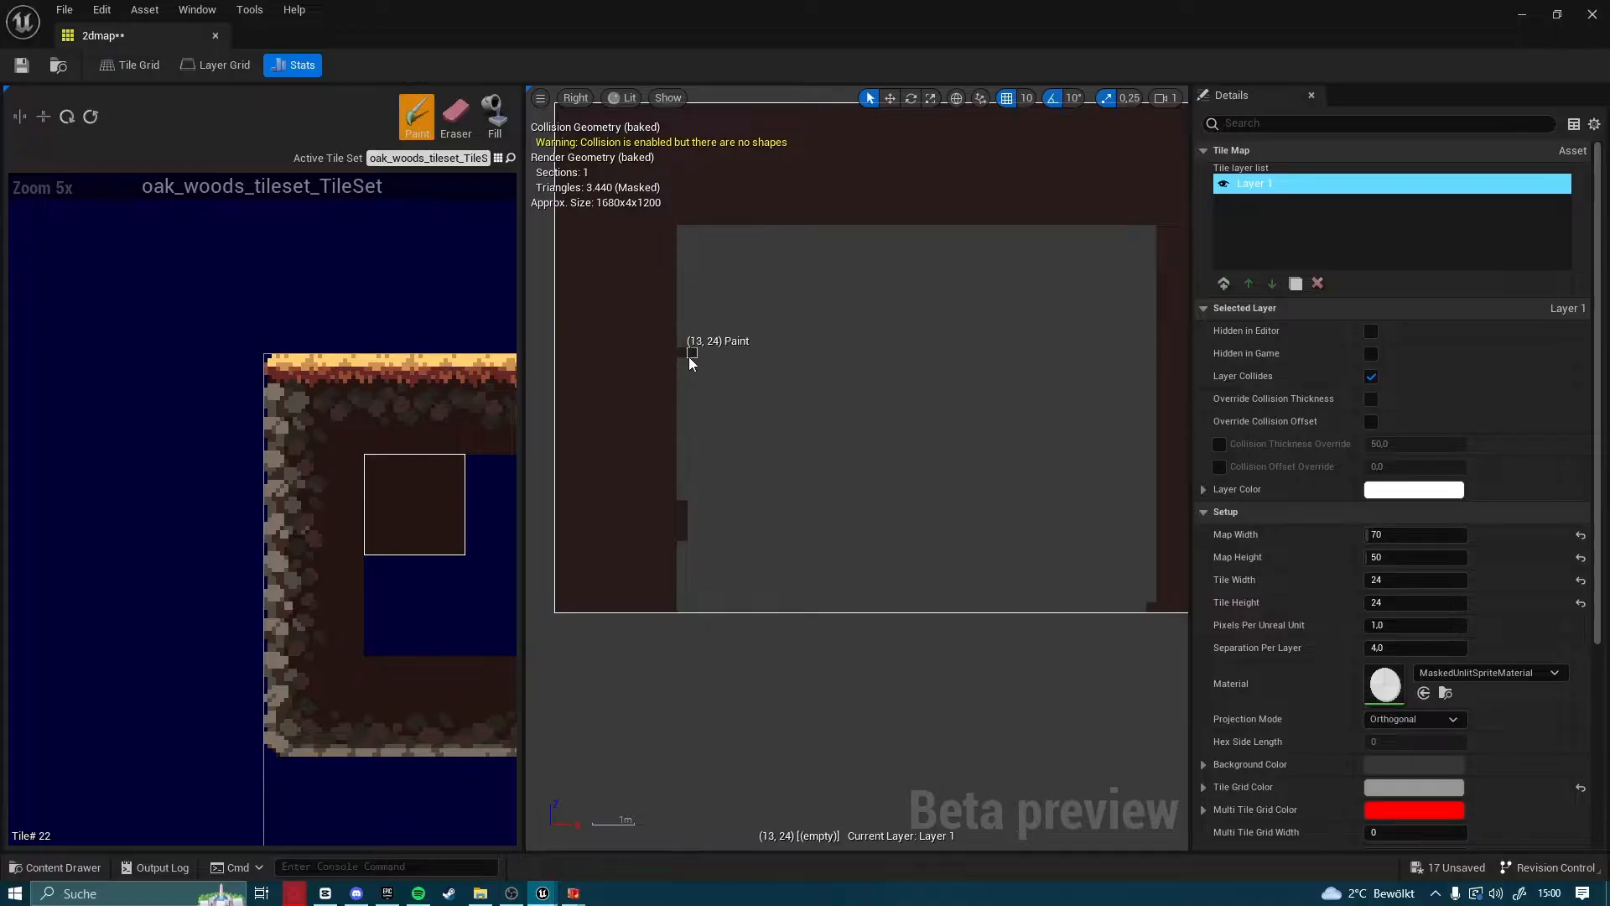
pyautogui.click(688, 355)
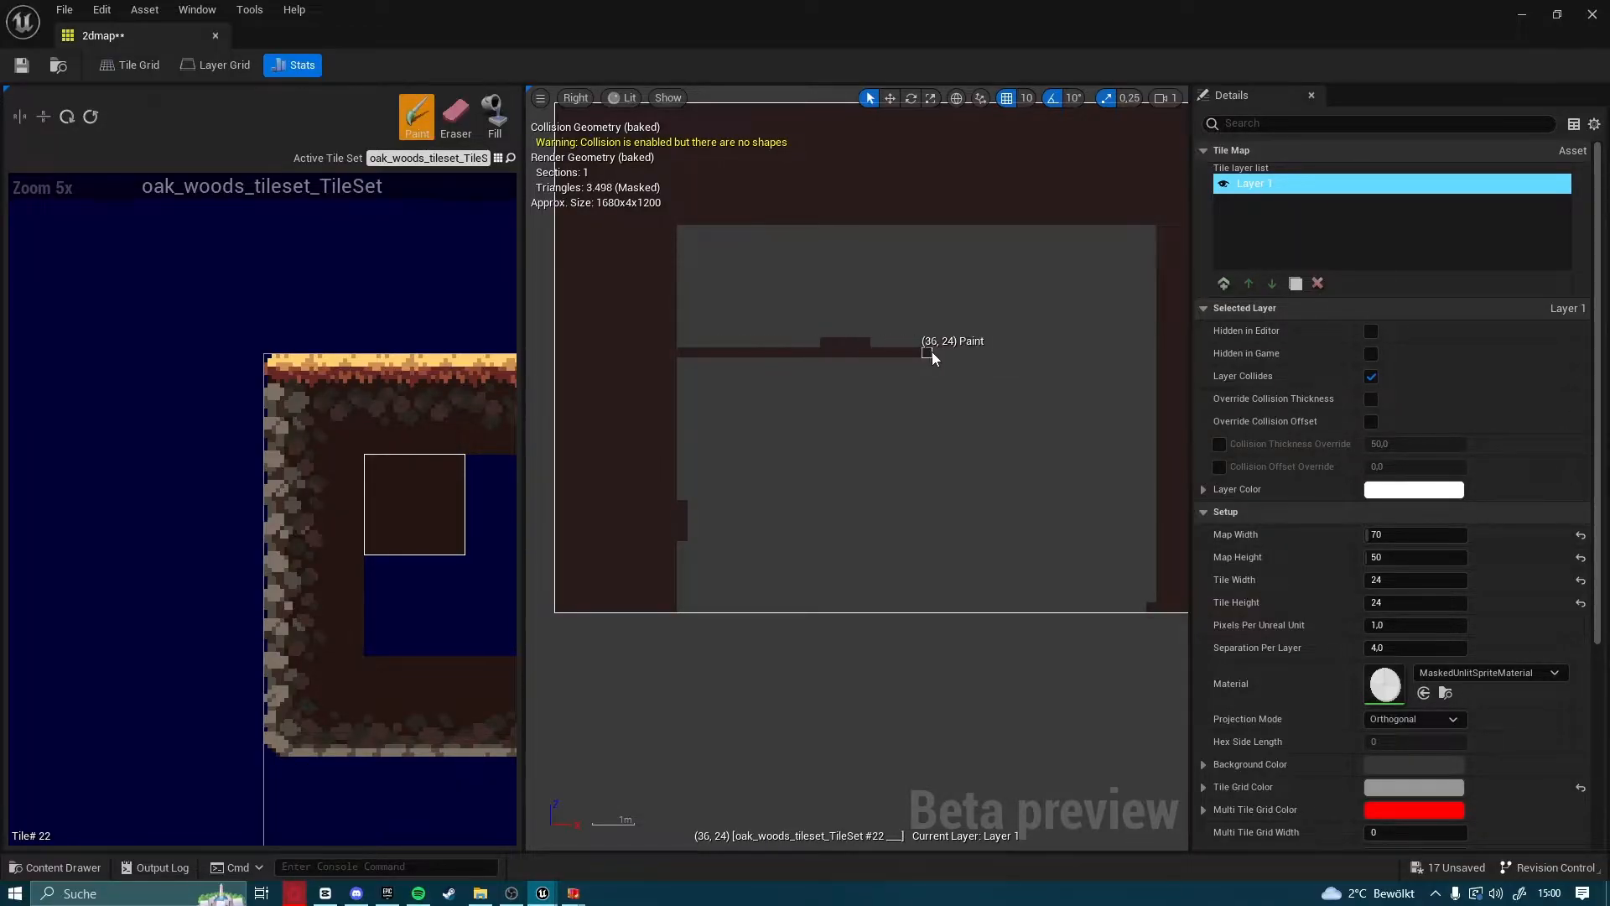
pyautogui.click(1144, 349)
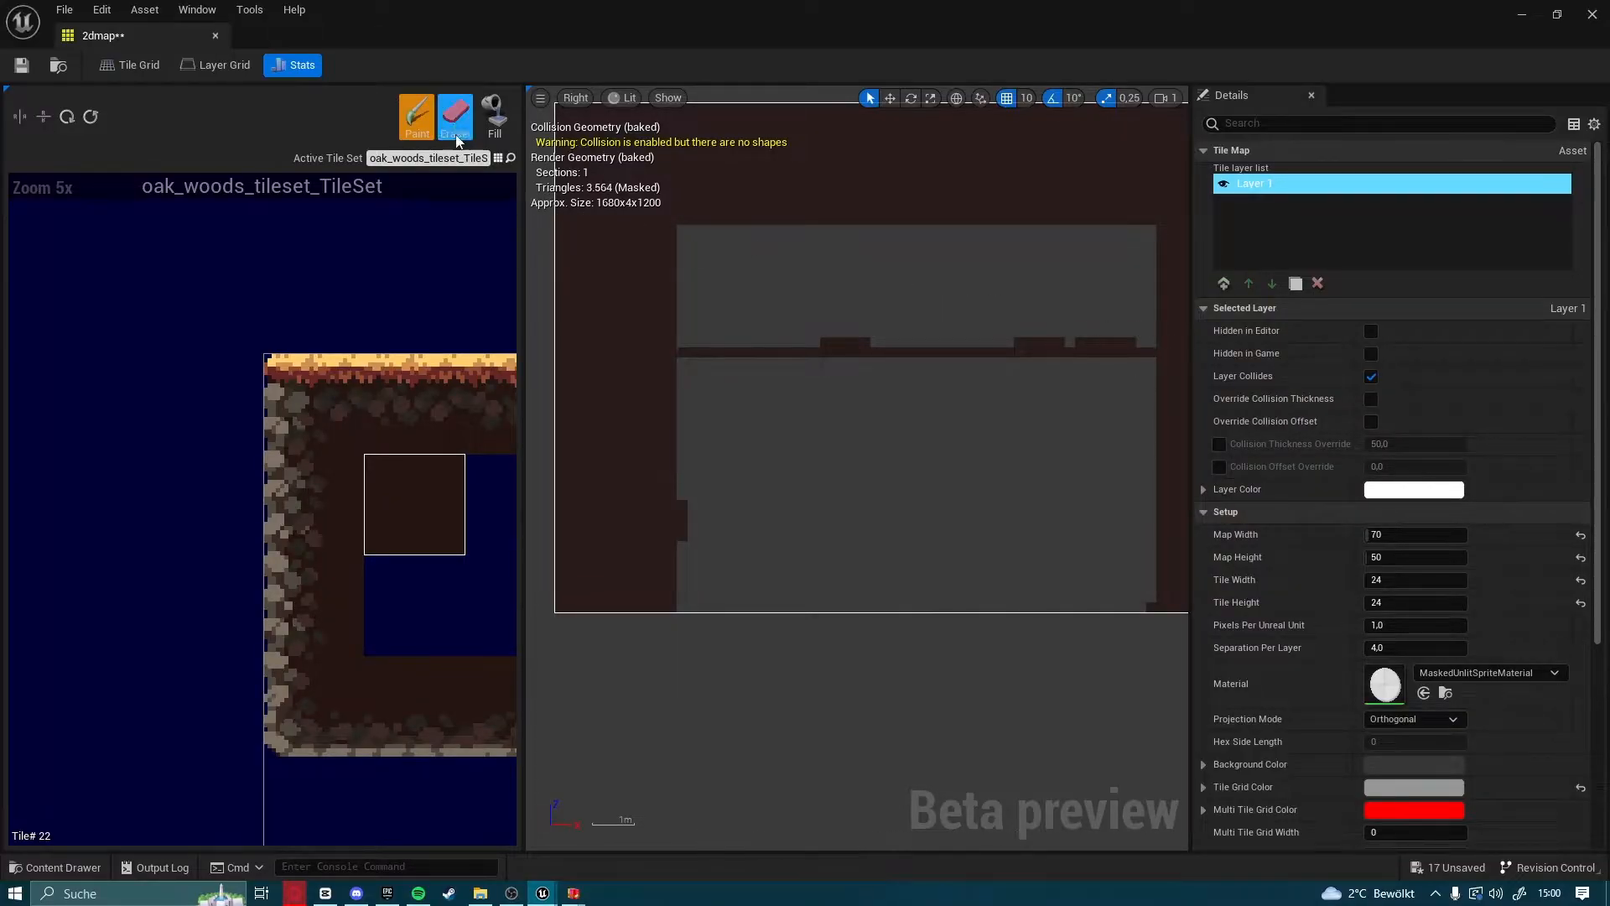
pyautogui.click(494, 116)
pyautogui.click(861, 441)
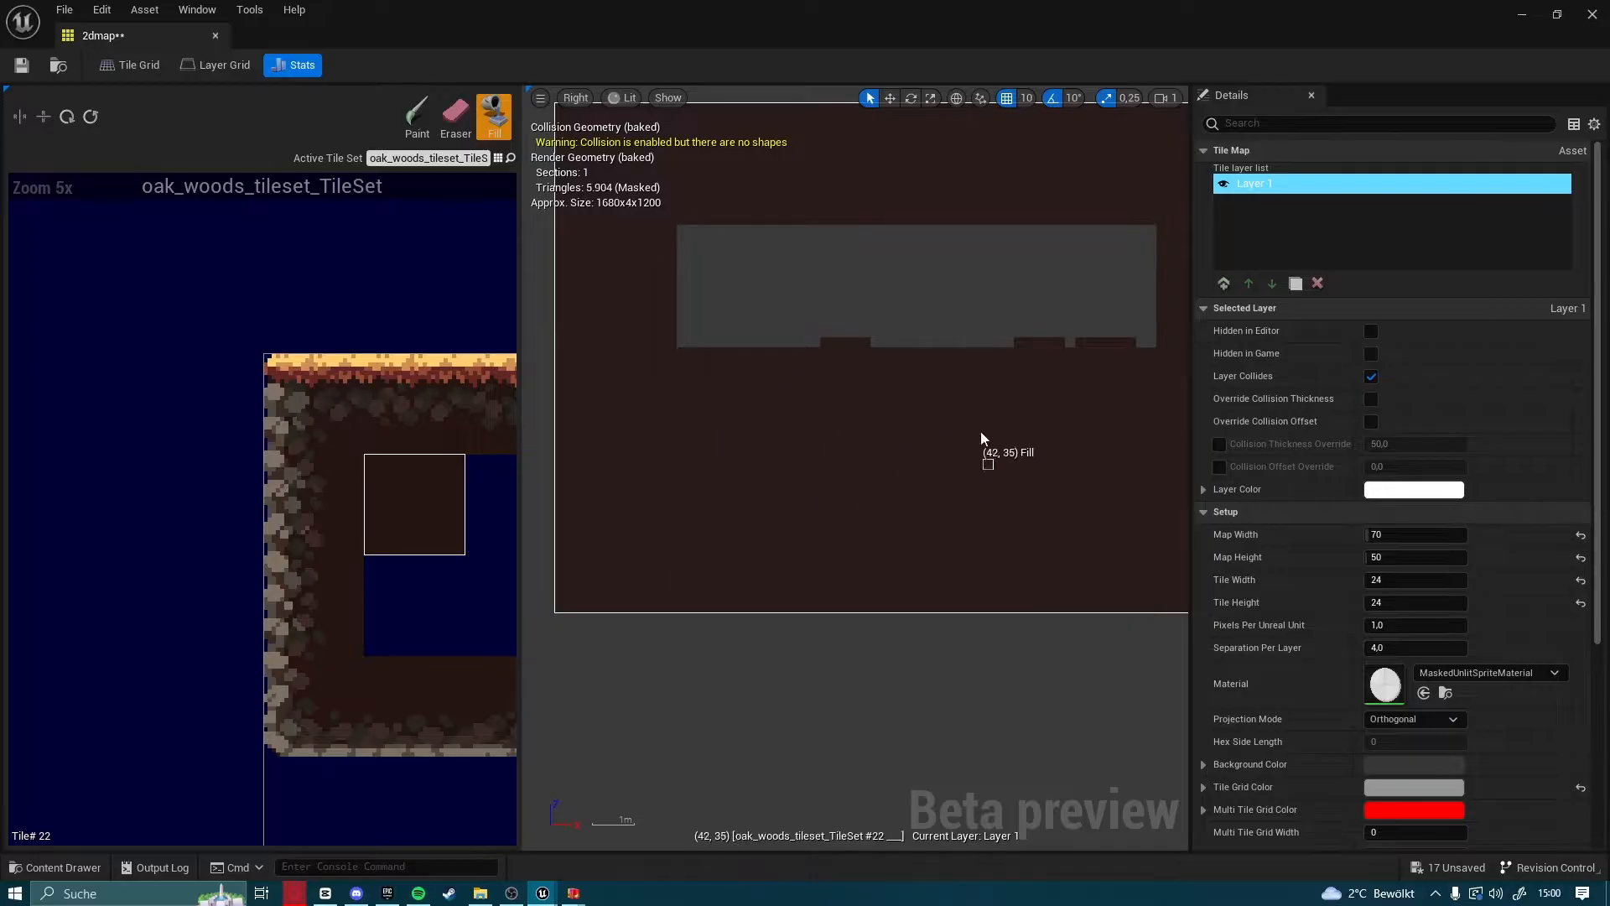
# Level the cavity's floor by erasing the raised stray tiles and repainting the dark-brown tiles missing from row 24
pyautogui.click(455, 116)
pyautogui.scroll(1, 878, 262)
pyautogui.moveTo(878, 261); pyautogui.dragTo(716, 427, button='right')
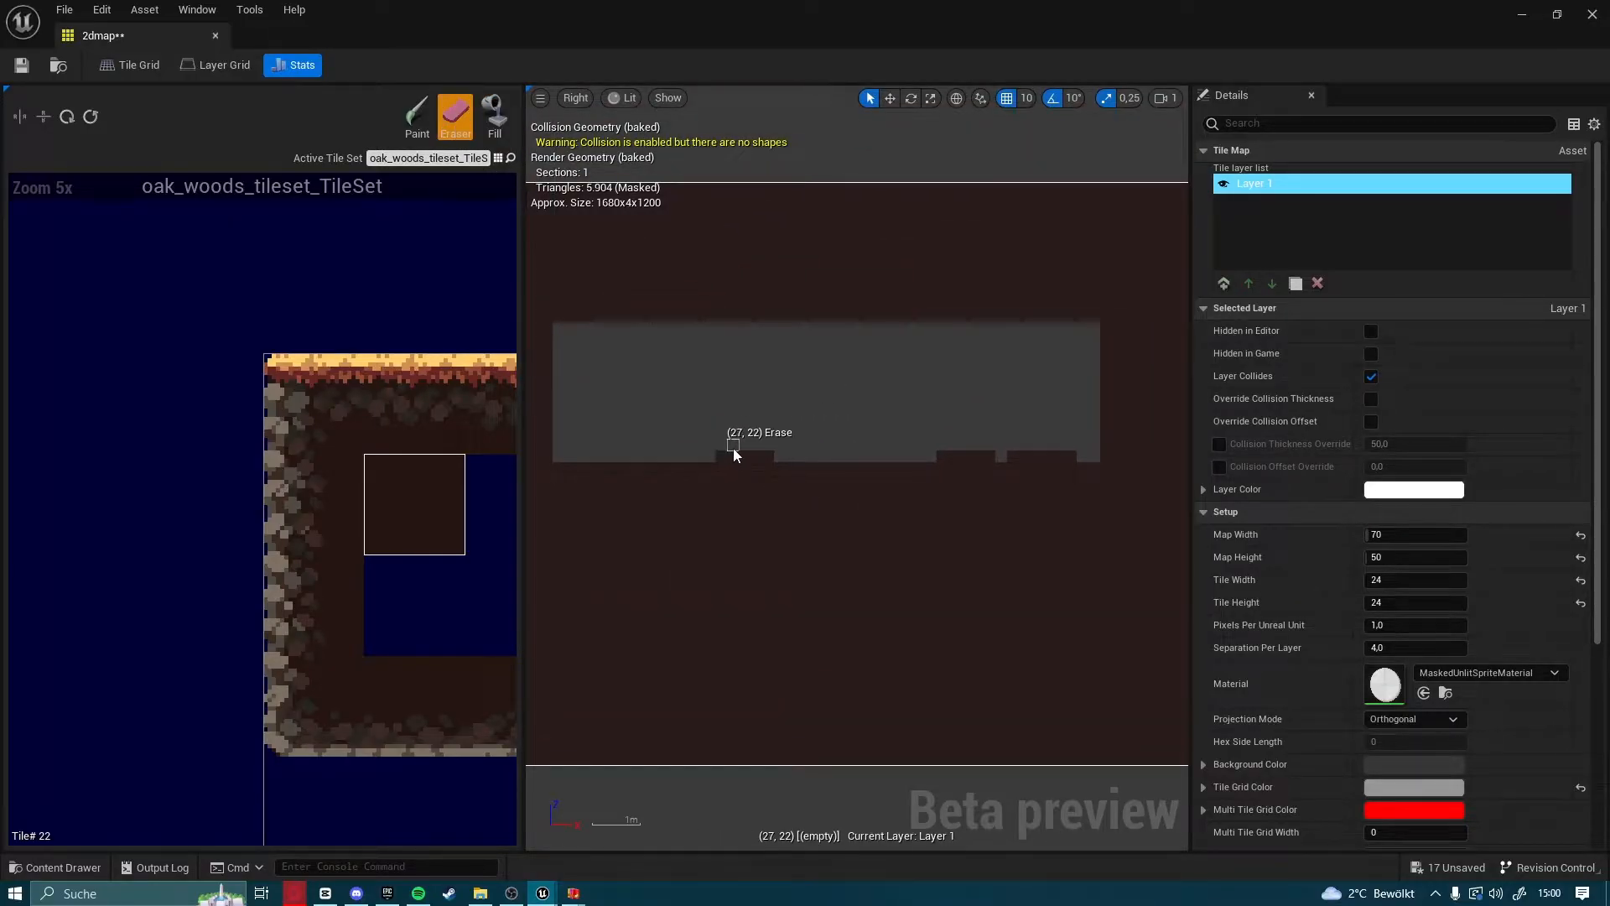
pyautogui.click(493, 126)
pyautogui.moveTo(755, 455); pyautogui.dragTo(812, 468)
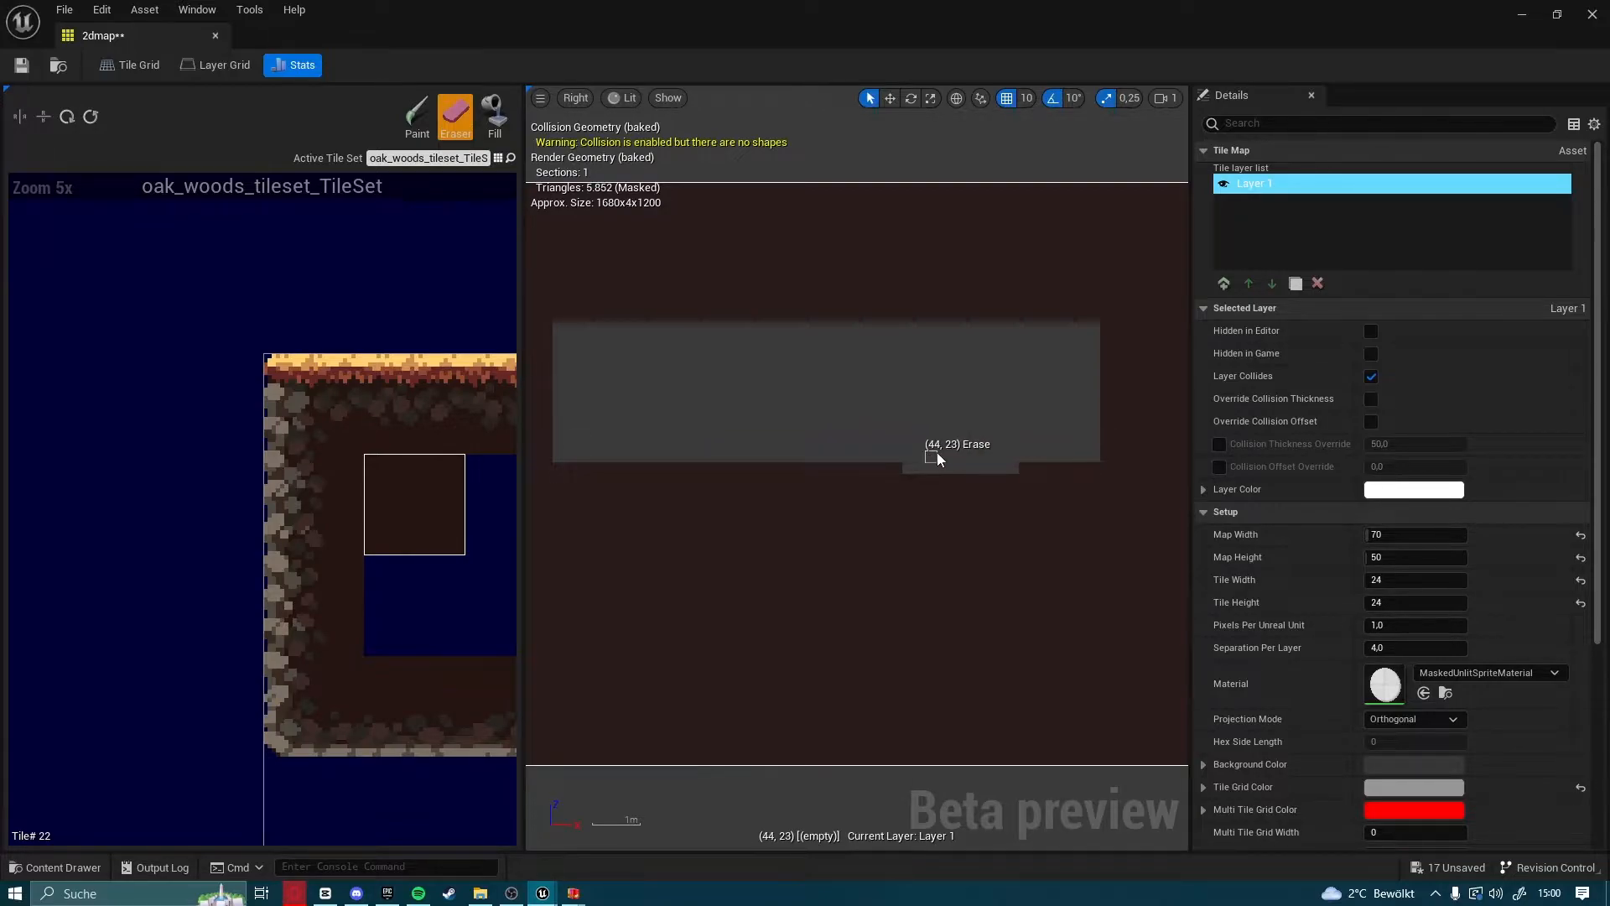
pyautogui.click(418, 118)
pyautogui.moveTo(1013, 469); pyautogui.dragTo(905, 468)
pyautogui.moveTo(887, 472)
pyautogui.mouseDown(button='right')
pyautogui.moveTo(864, 493)
pyautogui.moveTo(743, 359)
pyautogui.moveTo(898, 676)
pyautogui.moveTo(1060, 586)
pyautogui.mouseUp(button='right')
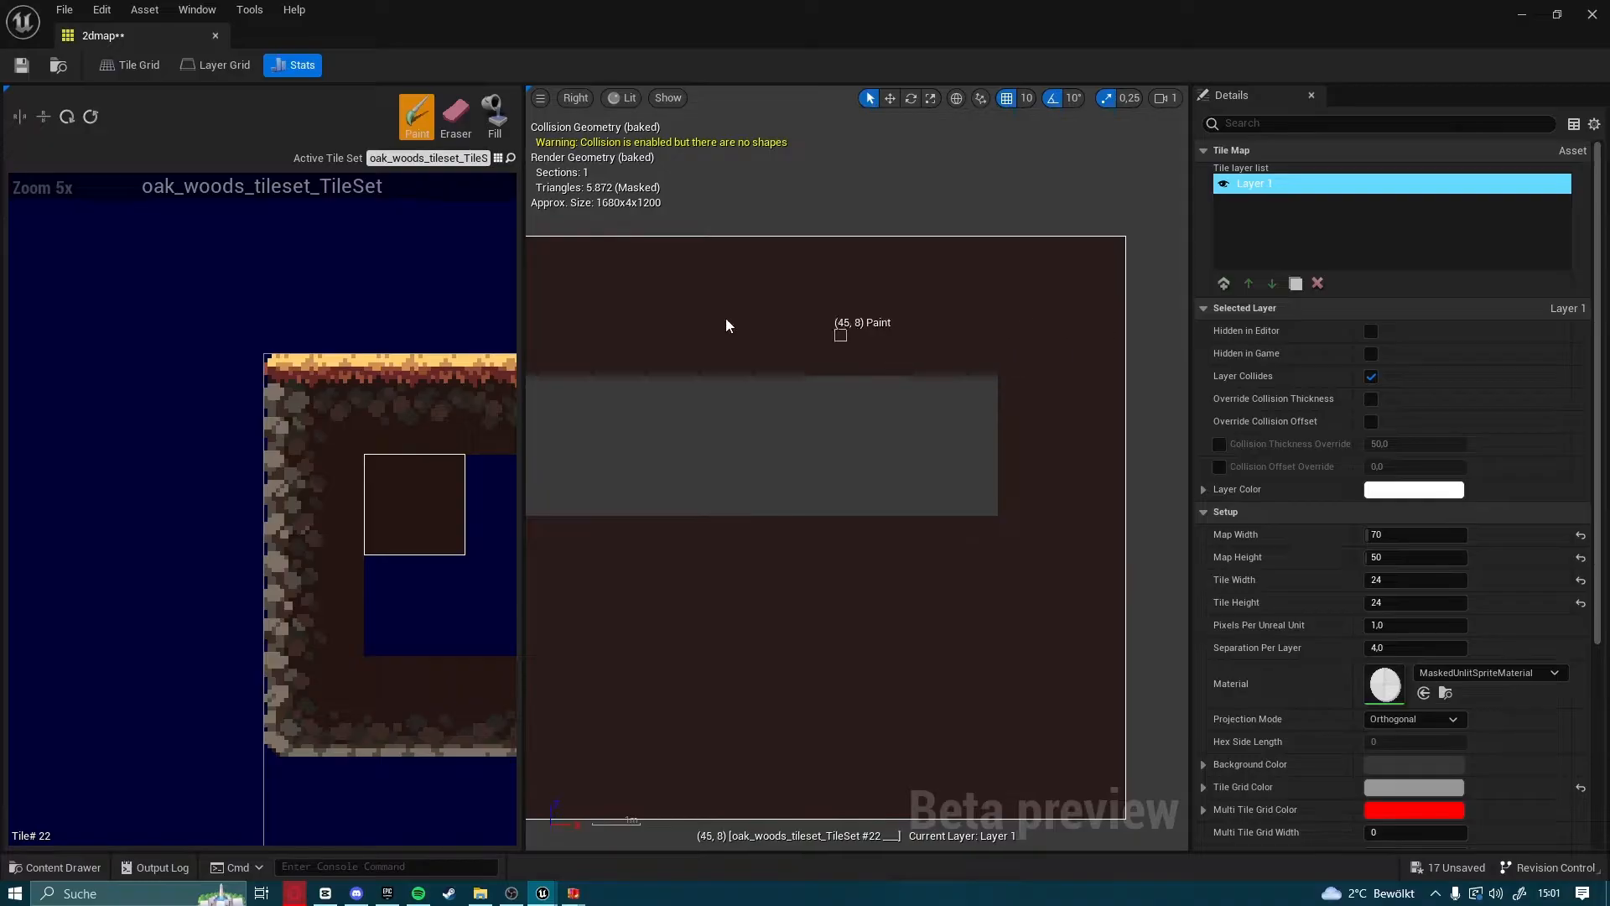
pyautogui.moveTo(537, 367); pyautogui.dragTo(718, 361, button='right')
pyautogui.scroll(2, 717, 360)
pyautogui.scroll(-1, 643, 489)
pyautogui.moveTo(812, 520); pyautogui.dragTo(863, 532, button='right')
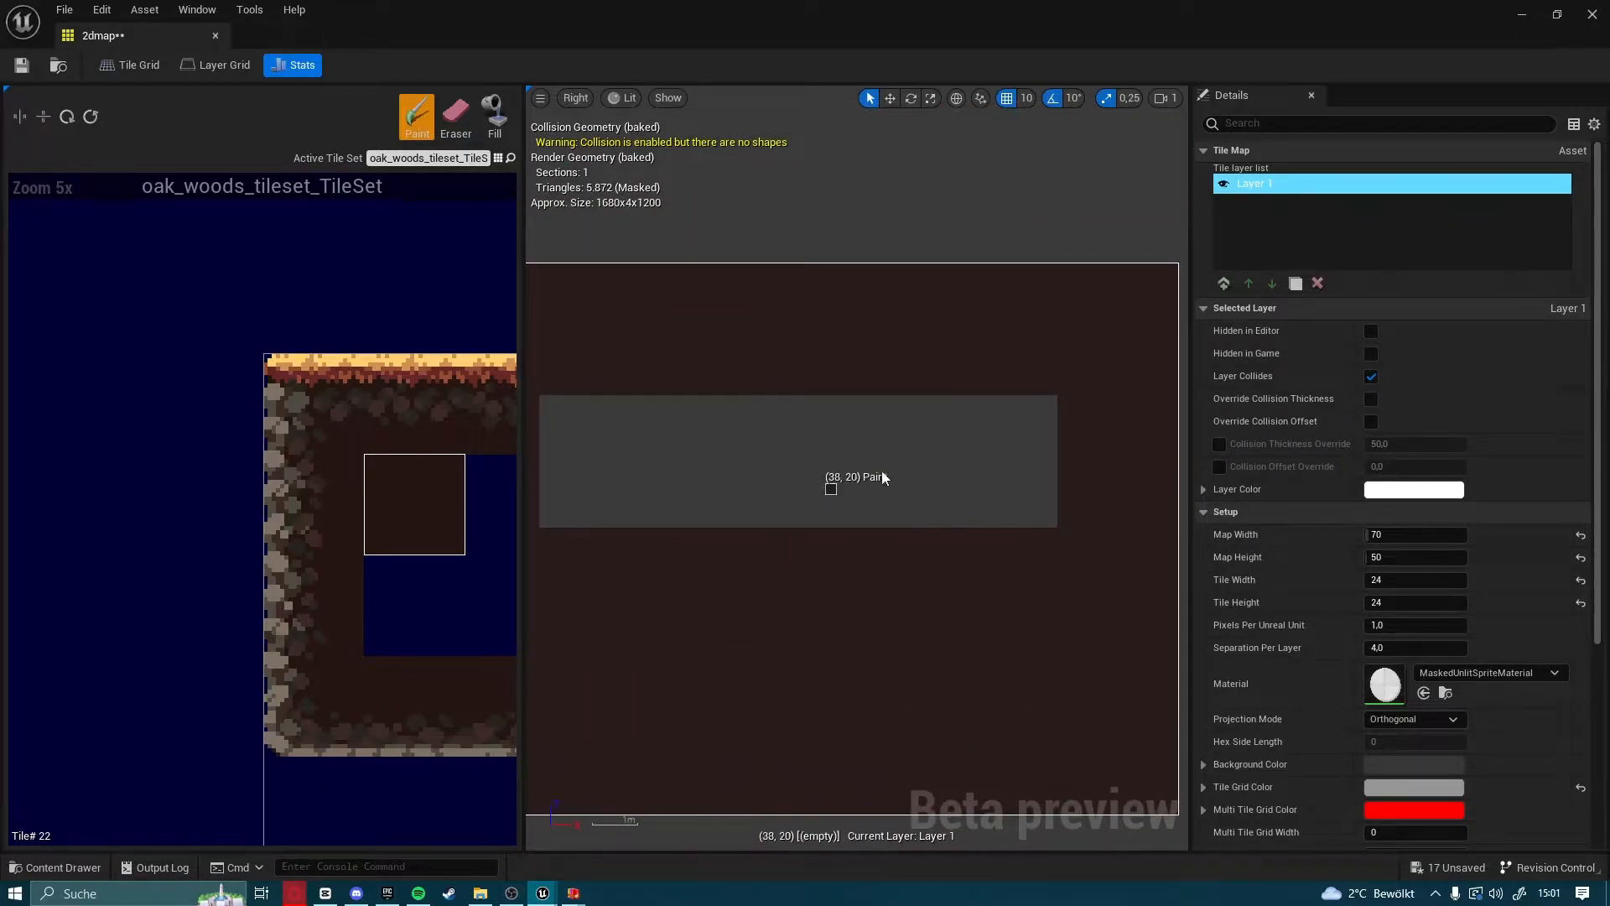
pyautogui.moveTo(623, 431); pyautogui.dragTo(914, 377, button='right')
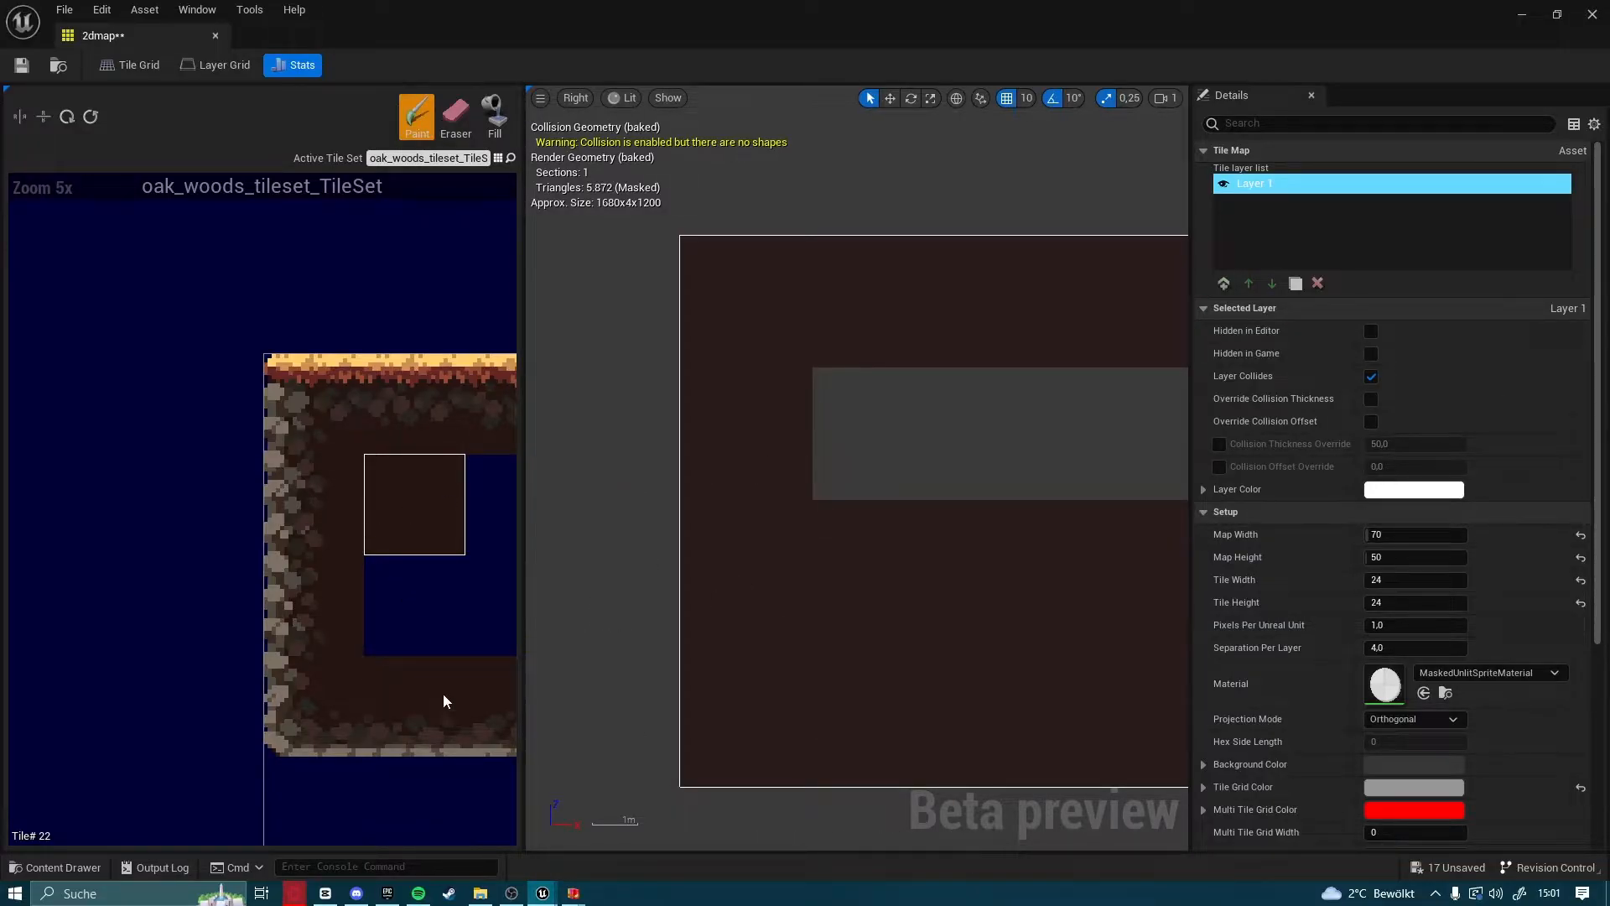
# Paint the golden-topped ground tile along row 23 across the full width of the cavity's floor
pyautogui.scroll(-2, 398, 634)
pyautogui.moveTo(392, 561); pyautogui.dragTo(304, 600, button='right')
pyautogui.scroll(2, 317, 592)
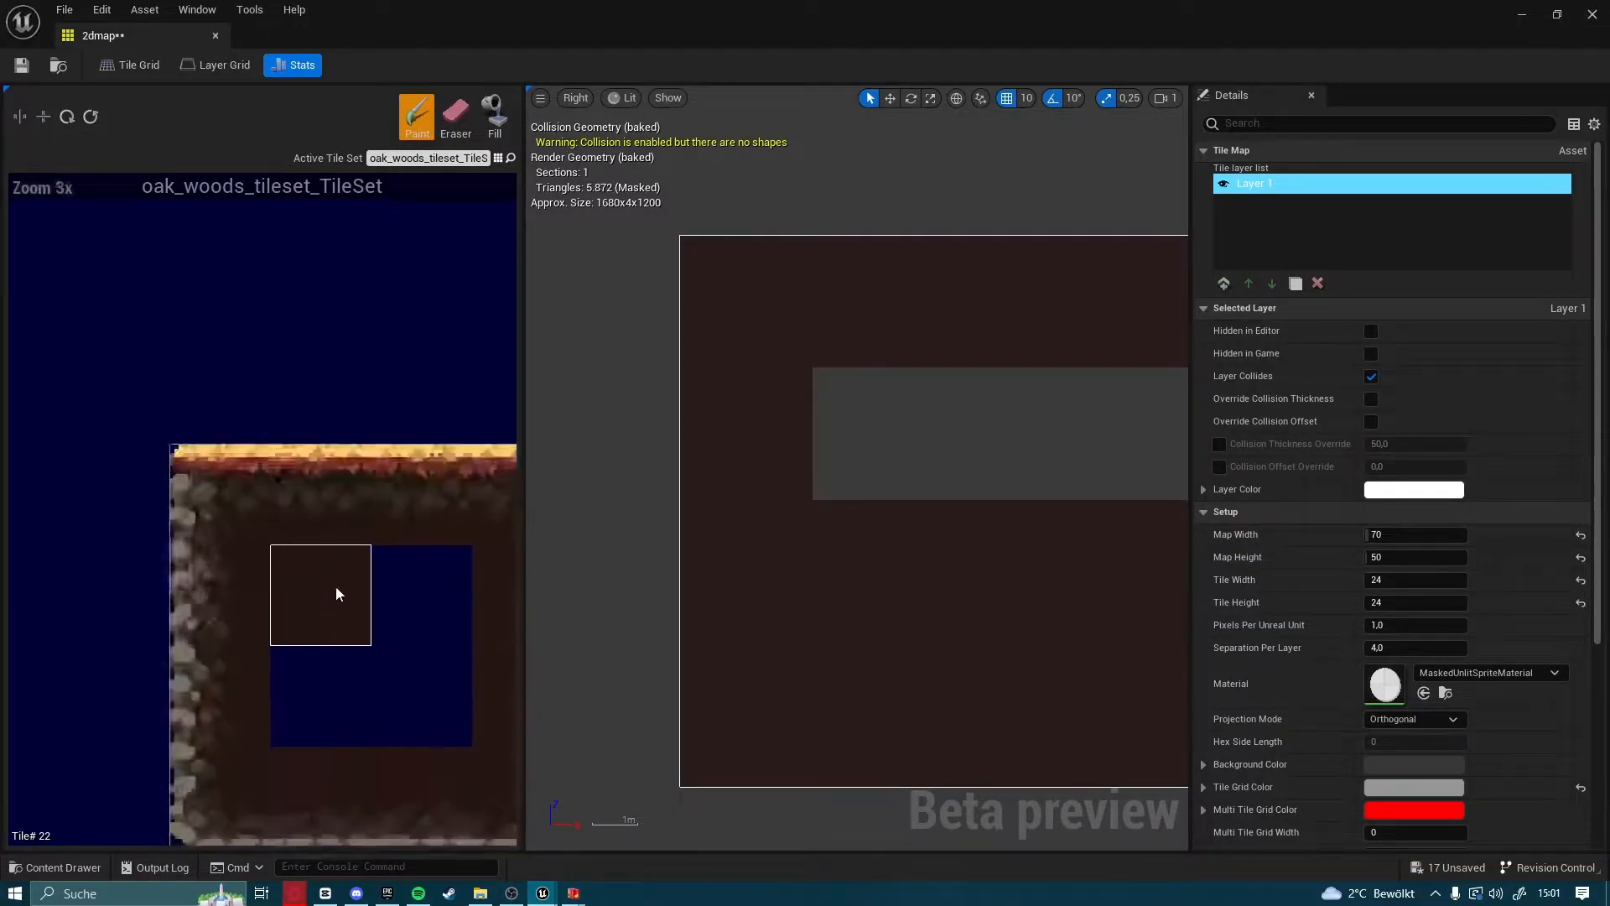
pyautogui.scroll(3, 820, 451)
pyautogui.moveTo(820, 457); pyautogui.dragTo(672, 486, button='right')
pyautogui.scroll(1, 666, 533)
pyautogui.click(668, 550)
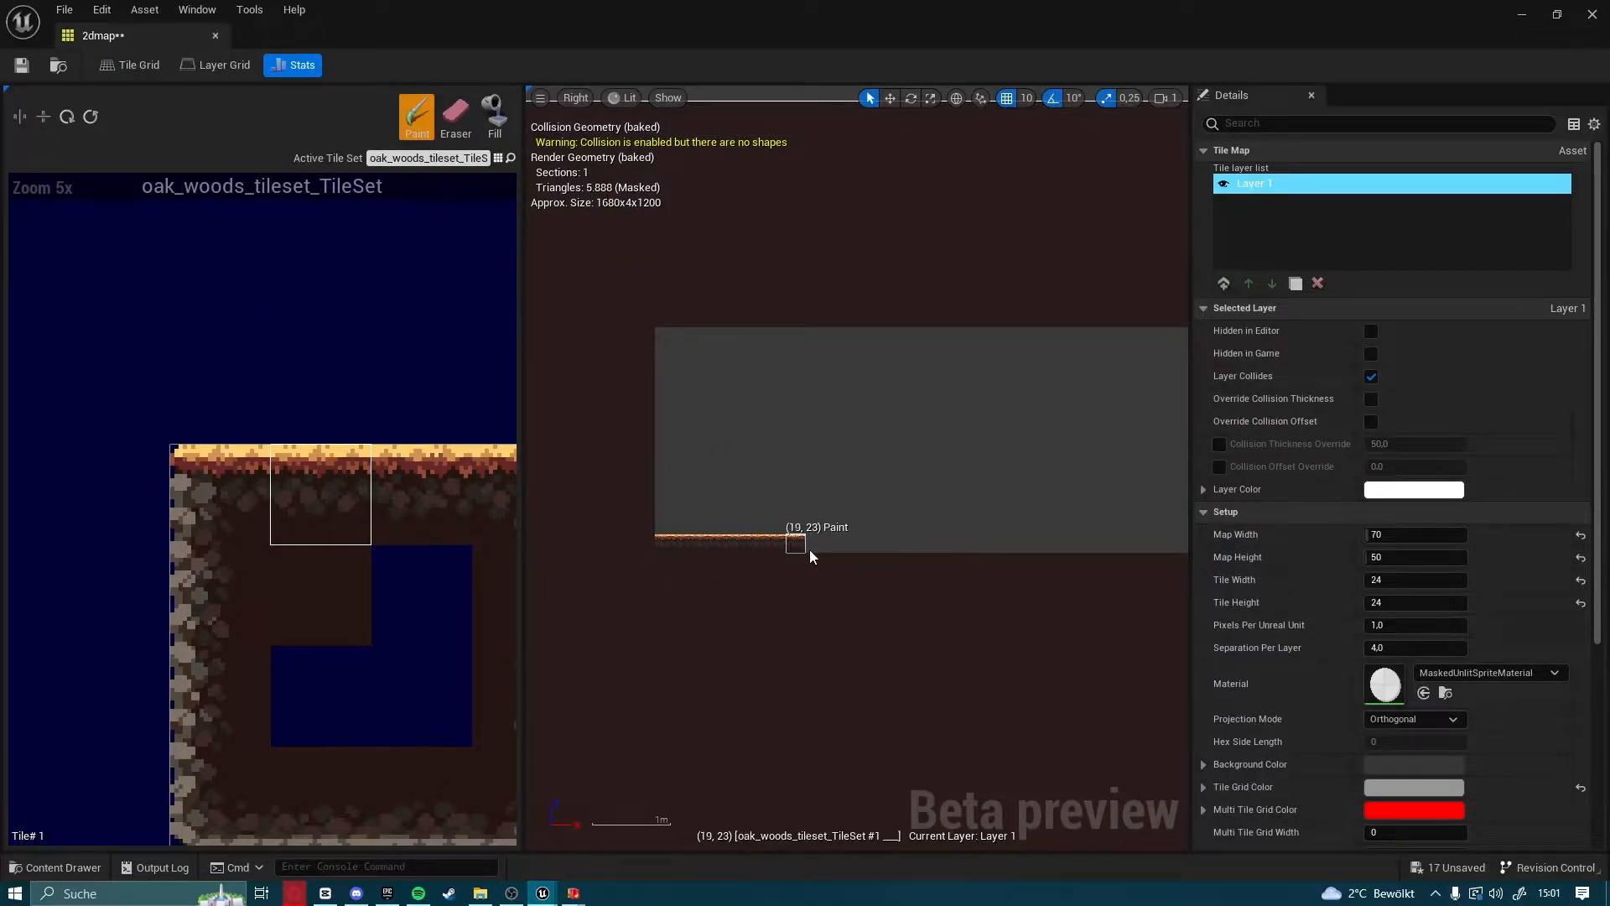
pyautogui.moveTo(1013, 550); pyautogui.dragTo(1076, 547)
pyautogui.moveTo(1077, 548); pyautogui.dragTo(763, 596, button='right')
pyautogui.moveTo(763, 596); pyautogui.dragTo(944, 597)
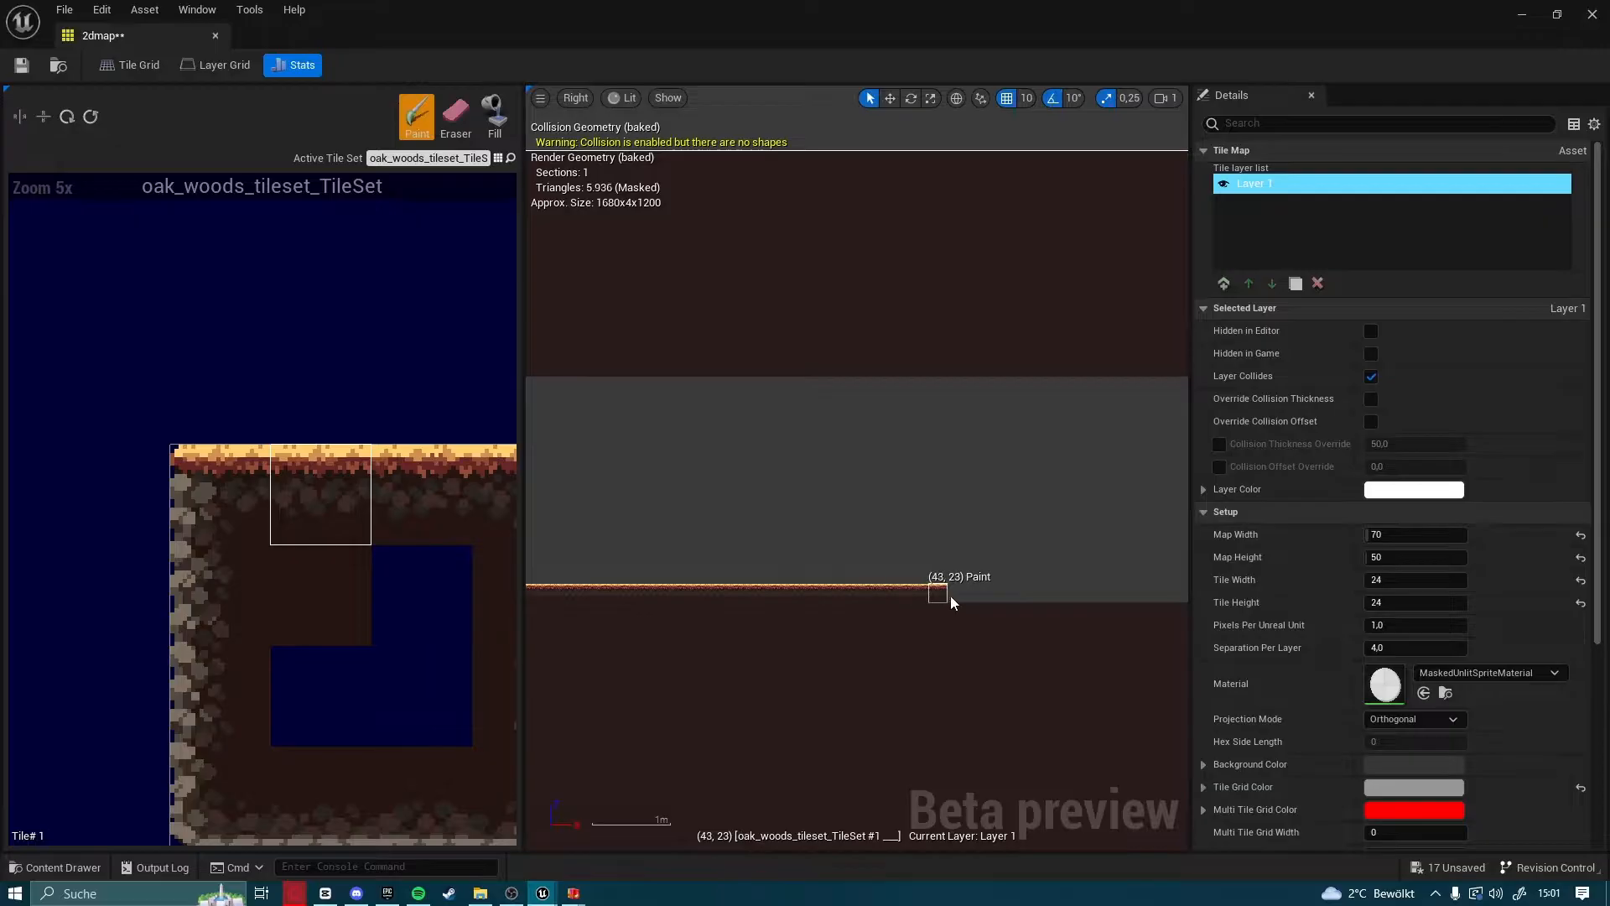
pyautogui.moveTo(1081, 599); pyautogui.dragTo(733, 611, button='right')
pyautogui.moveTo(733, 611)
pyautogui.mouseDown()
pyautogui.moveTo(838, 593)
pyautogui.moveTo(812, 575)
pyautogui.mouseUp()
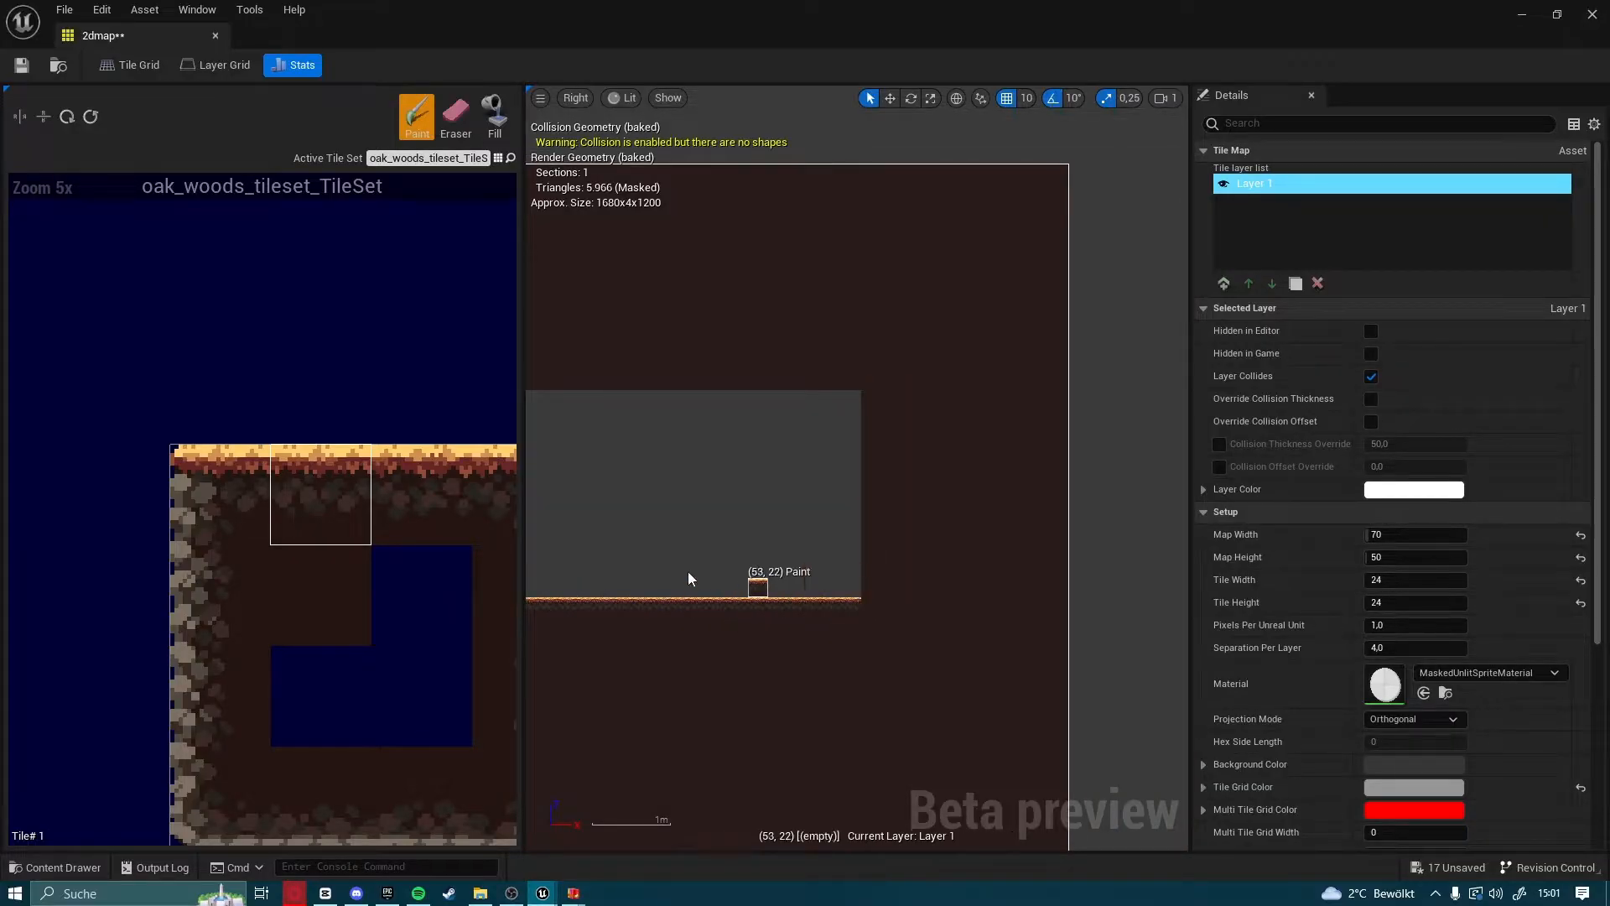
# Erase a one-tile-wide column of dark-brown tiles along the cavity's left wall, down to the floor row
pyautogui.scroll(-1, 346, 560)
pyautogui.scroll(-2, 346, 560)
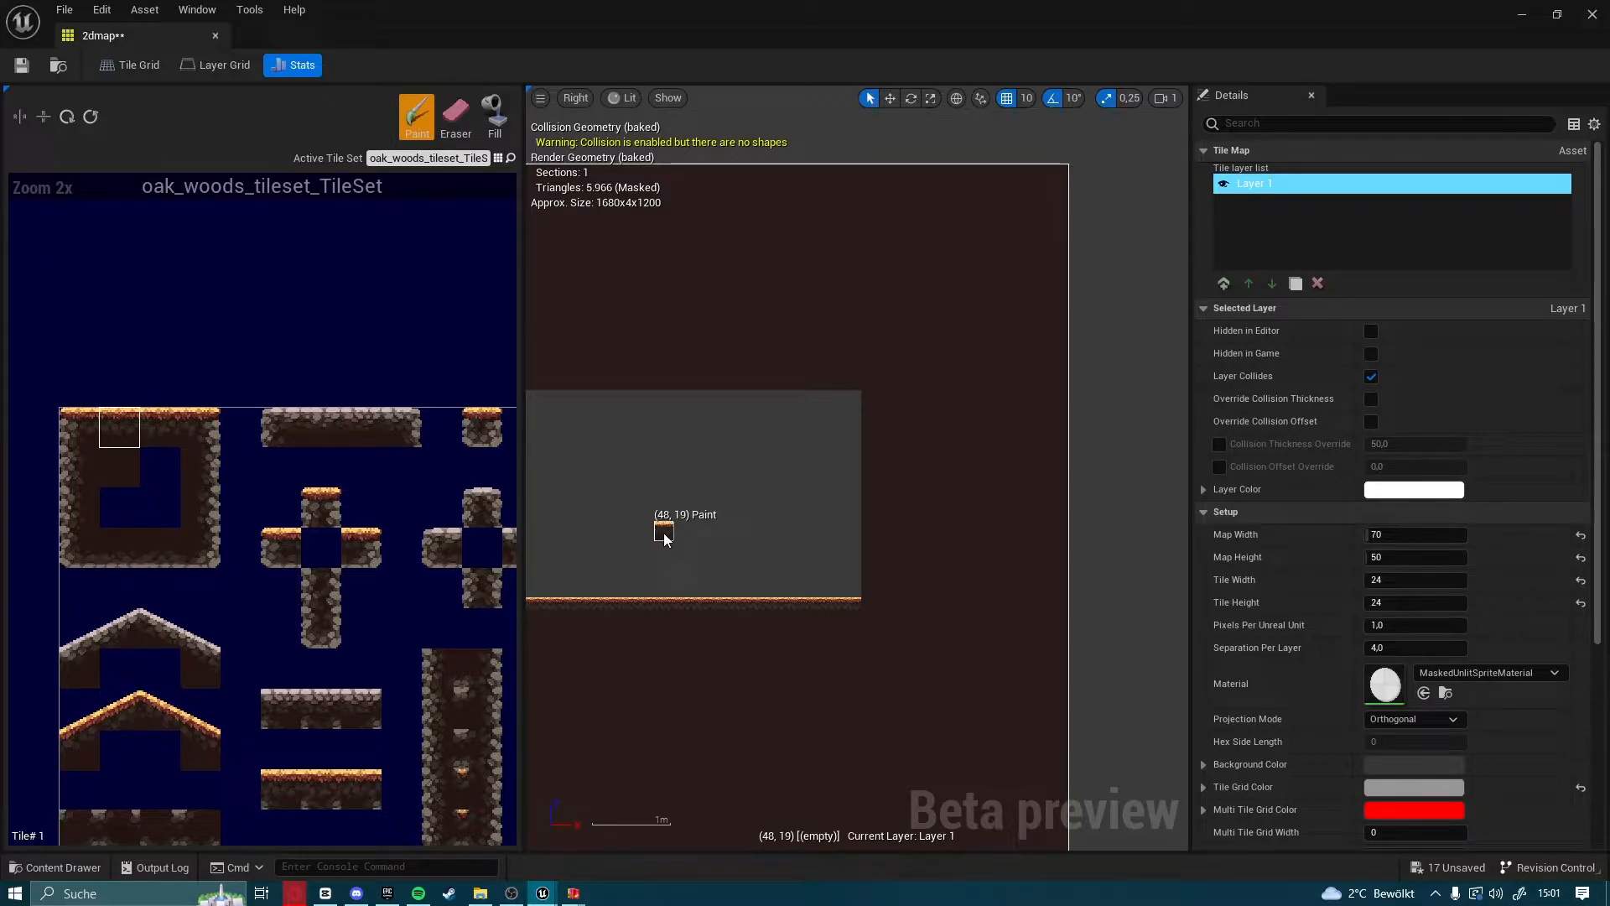
pyautogui.scroll(-1, 191, 513)
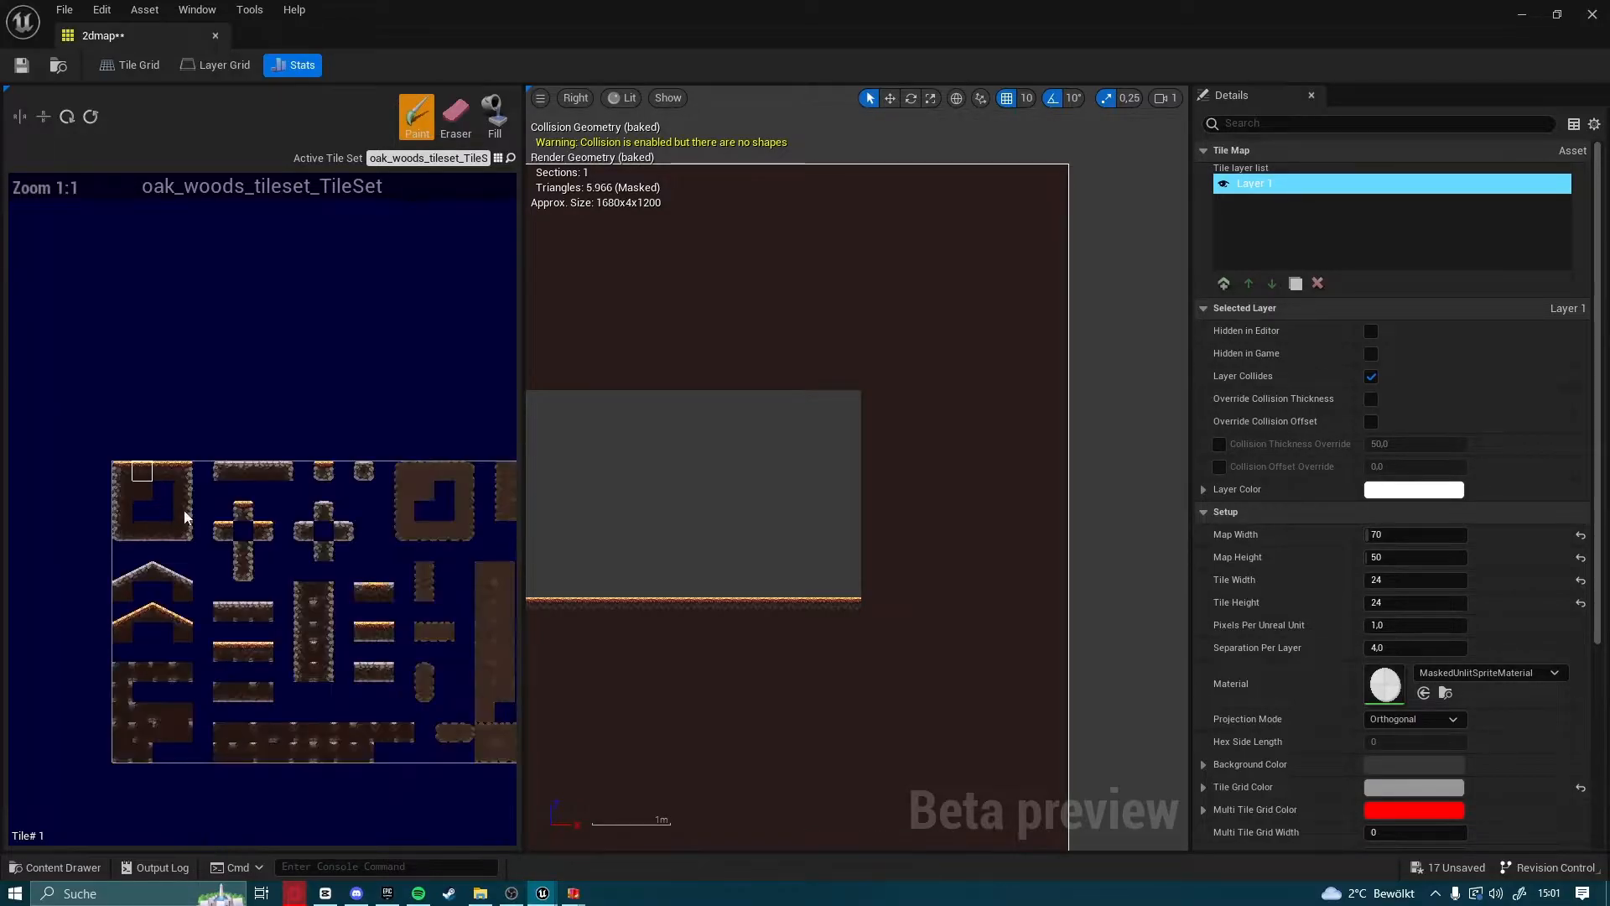
pyautogui.moveTo(708, 585)
pyautogui.mouseDown(button='right')
pyautogui.moveTo(1029, 514)
pyautogui.moveTo(1310, 542)
pyautogui.mouseUp(button='right')
pyautogui.click(468, 124)
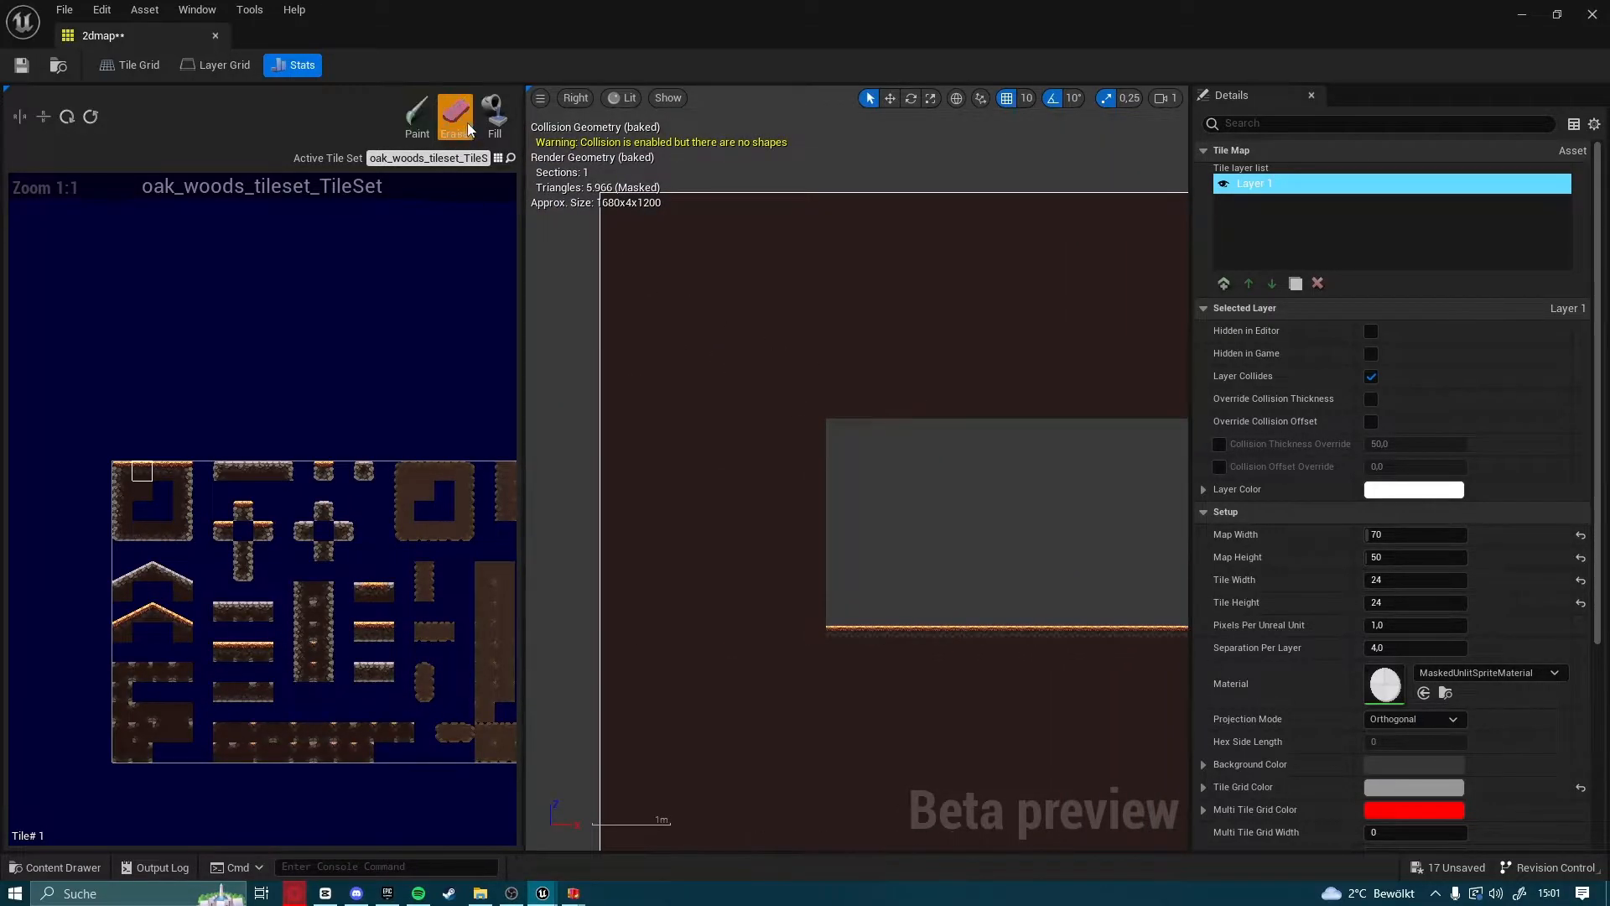
pyautogui.moveTo(822, 428); pyautogui.dragTo(815, 605)
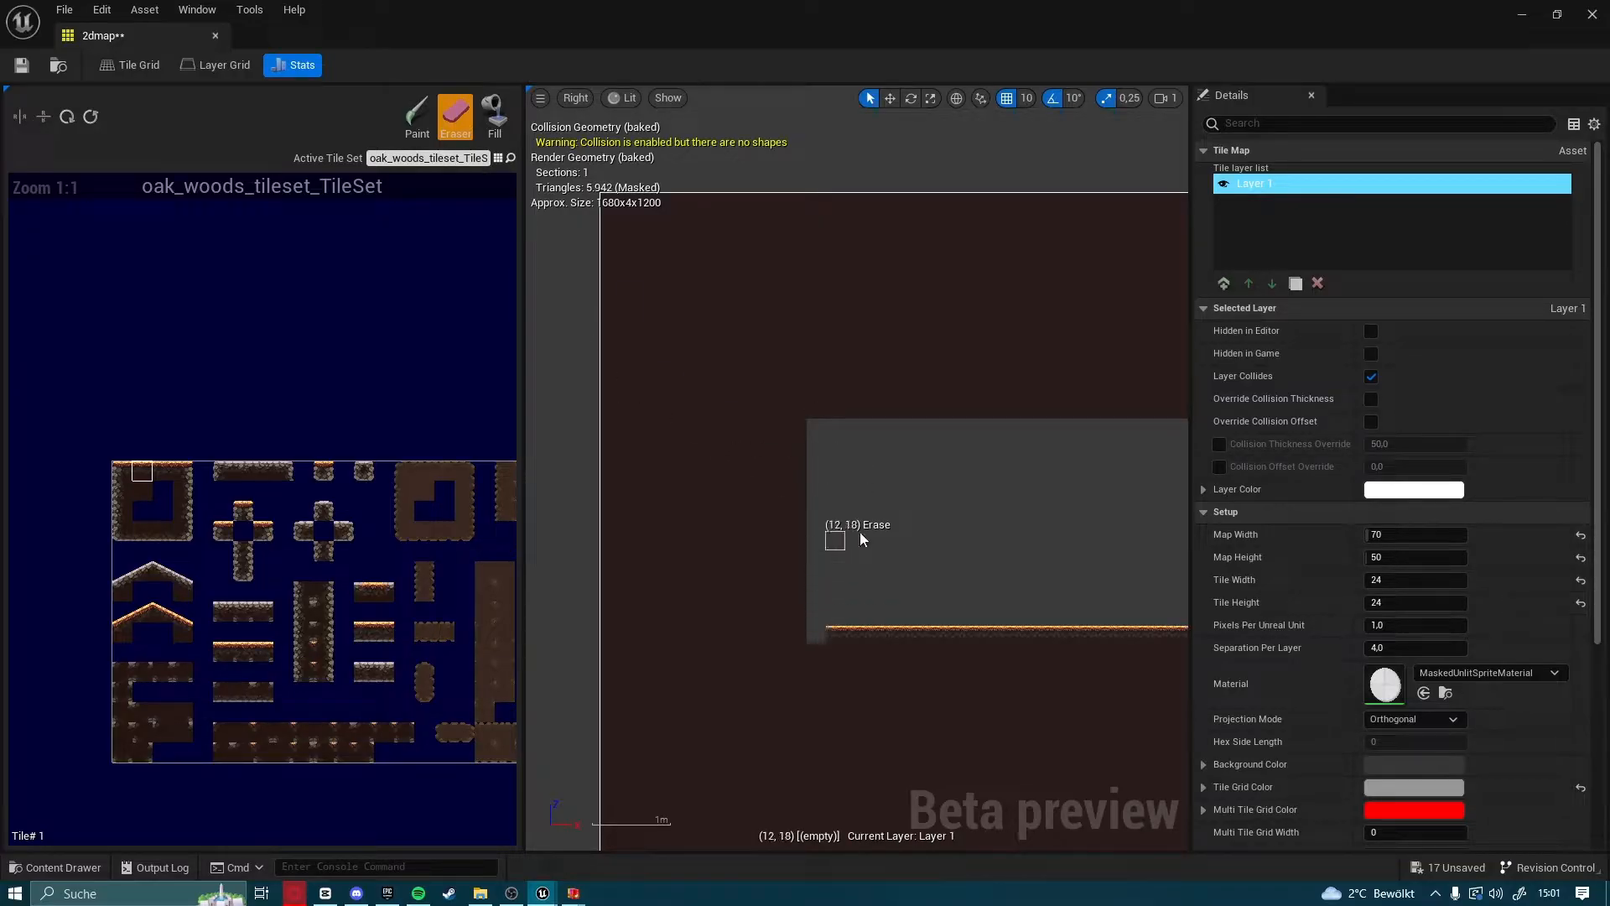
# Erase the row 11 dark-brown tiles along the full length of the cavity's ceiling
pyautogui.moveTo(893, 537); pyautogui.dragTo(745, 571, button='right')
pyautogui.moveTo(678, 441); pyautogui.dragTo(1011, 443)
pyautogui.moveTo(1021, 461); pyautogui.dragTo(594, 529, button='right')
pyautogui.moveTo(647, 511); pyautogui.dragTo(1160, 510)
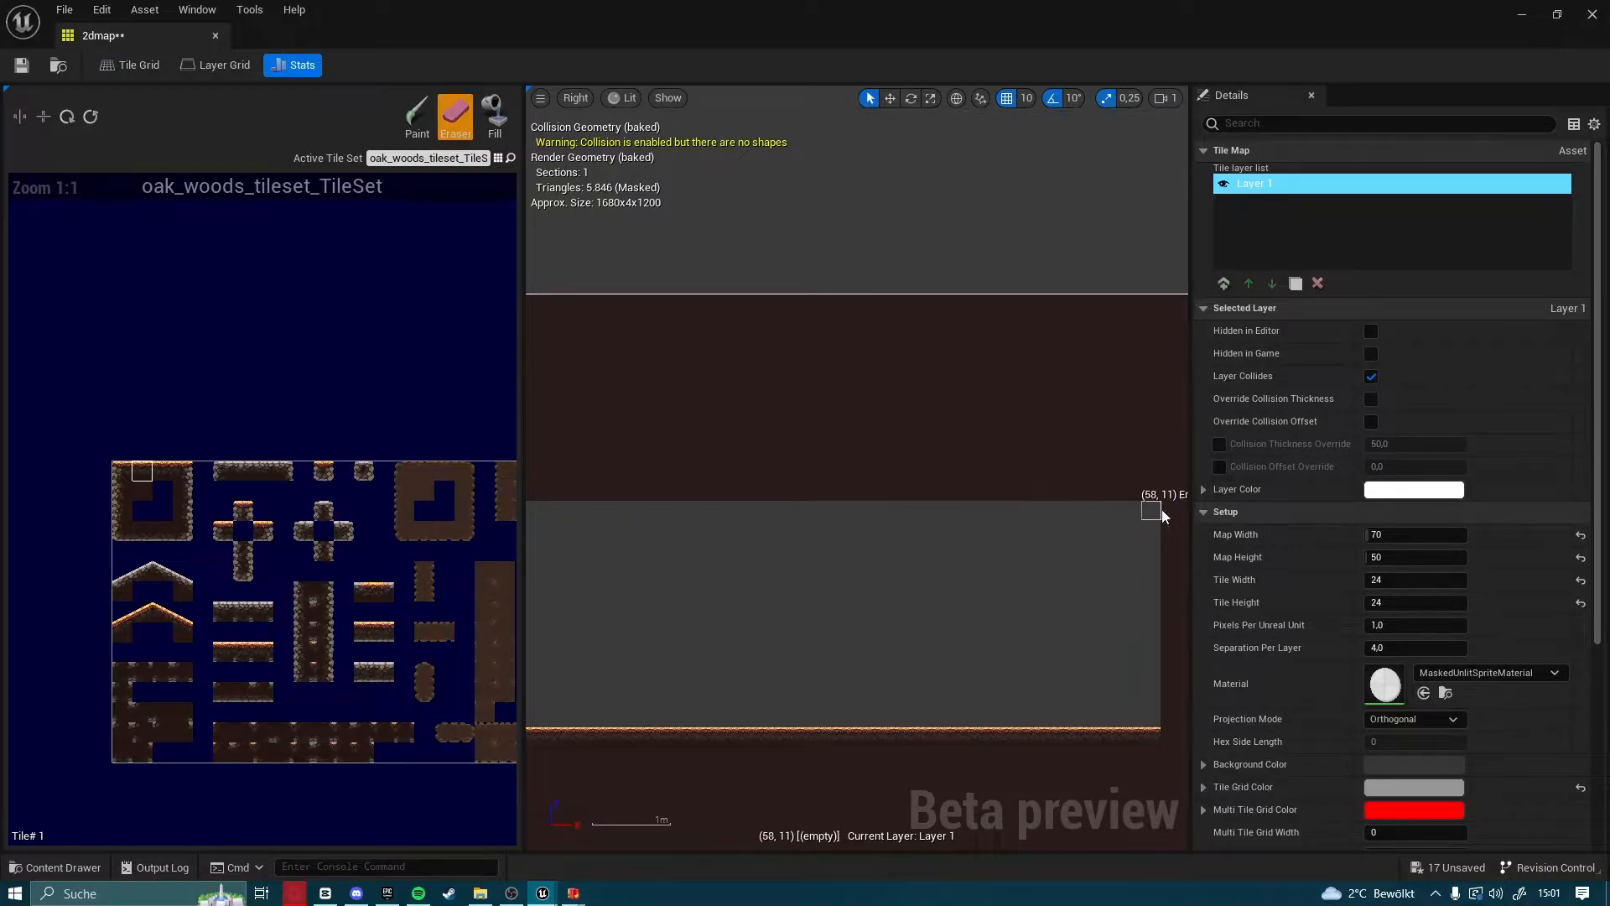
# Erase a one-tile-wide column of dark-brown tiles along the cavity's right wall, down to the floor row
pyautogui.moveTo(1108, 538); pyautogui.dragTo(991, 542, button='right')
pyautogui.moveTo(1052, 517); pyautogui.dragTo(1038, 587)
pyautogui.moveTo(1044, 692)
pyautogui.mouseDown()
pyautogui.moveTo(1054, 715)
pyautogui.moveTo(1053, 558)
pyautogui.mouseUp()
# Paint the rock-edged wall tile (tile 42) down the cavity's right wall and erase the stray tiles beside it
pyautogui.scroll(4, 216, 550)
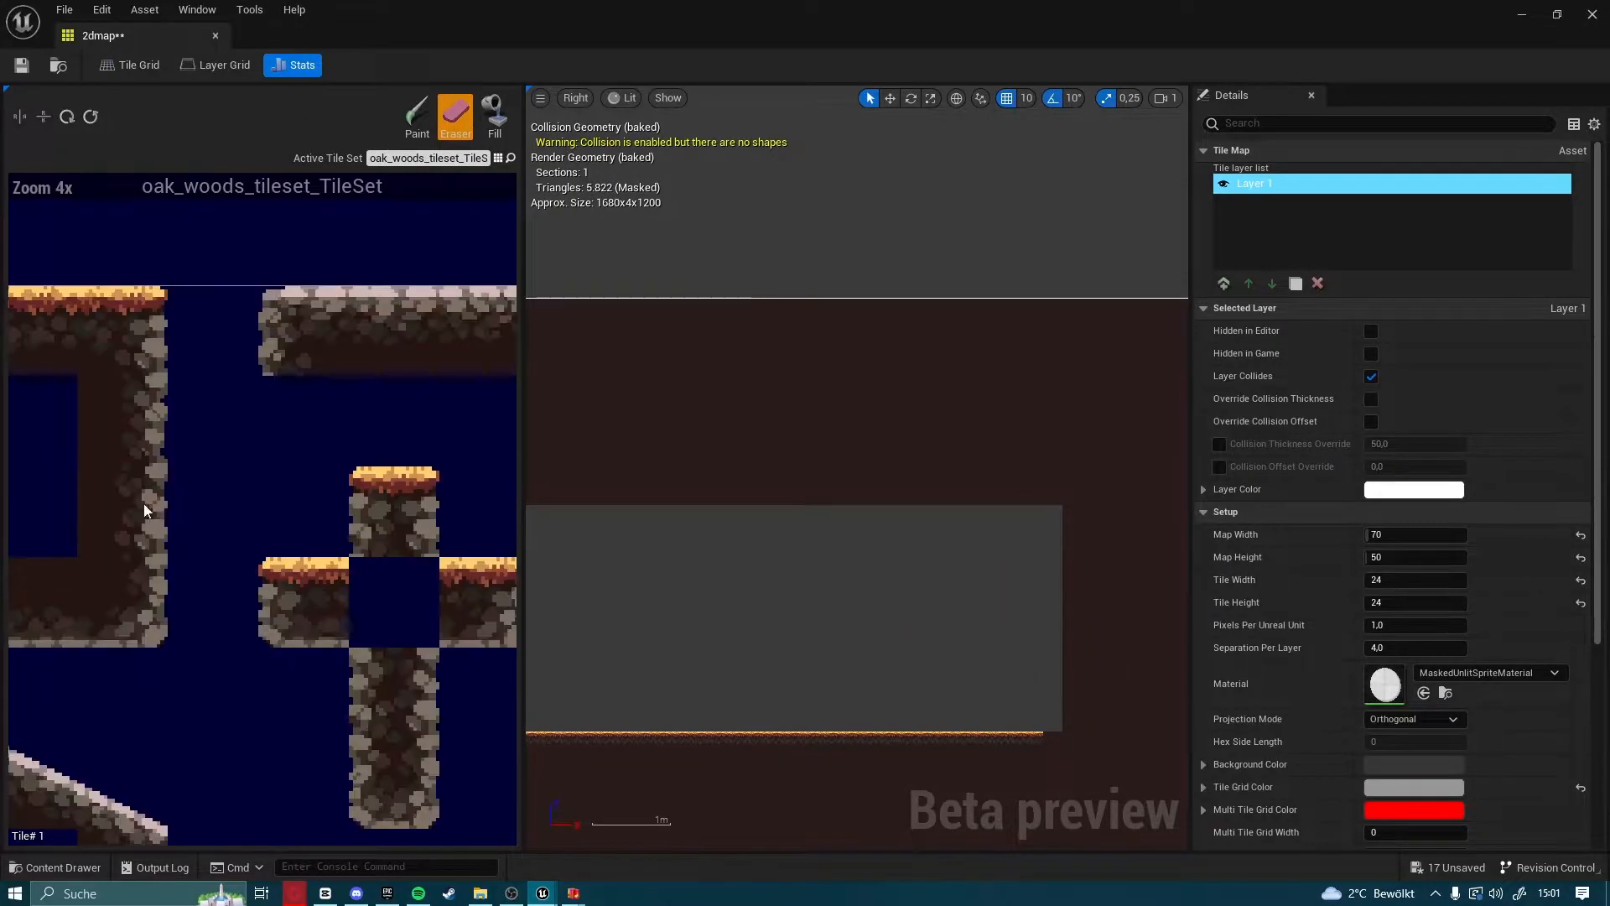
pyautogui.click(243, 530)
pyautogui.moveTo(771, 584); pyautogui.dragTo(529, 532, button='right')
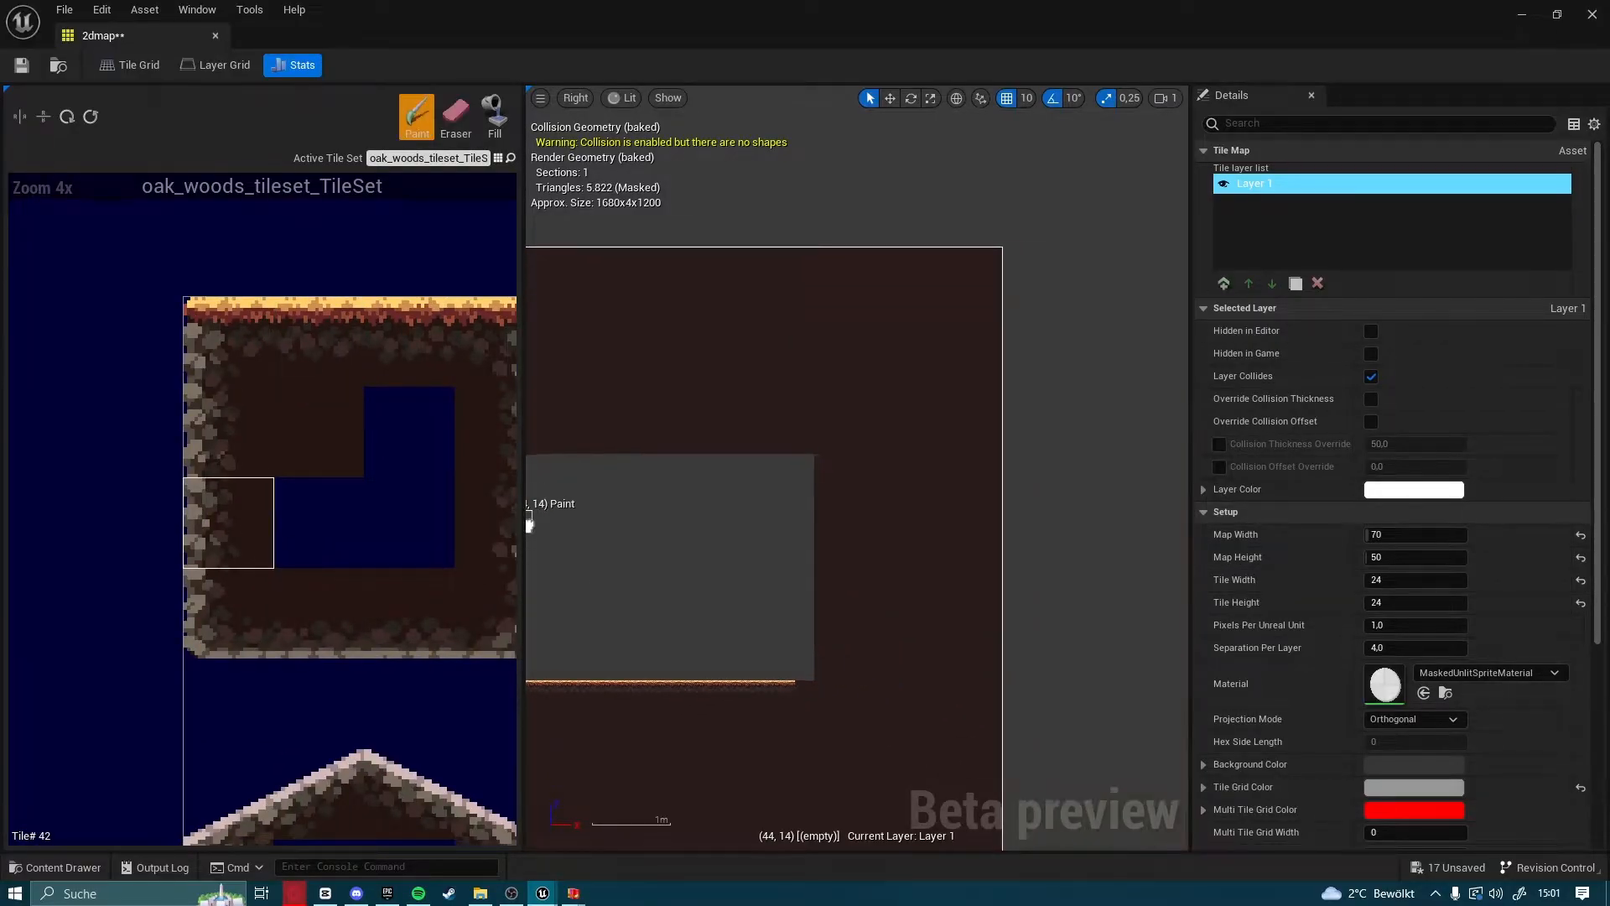
pyautogui.scroll(2, 819, 613)
pyautogui.moveTo(794, 697)
pyautogui.mouseDown()
pyautogui.moveTo(798, 482)
pyautogui.moveTo(788, 521)
pyautogui.mouseUp()
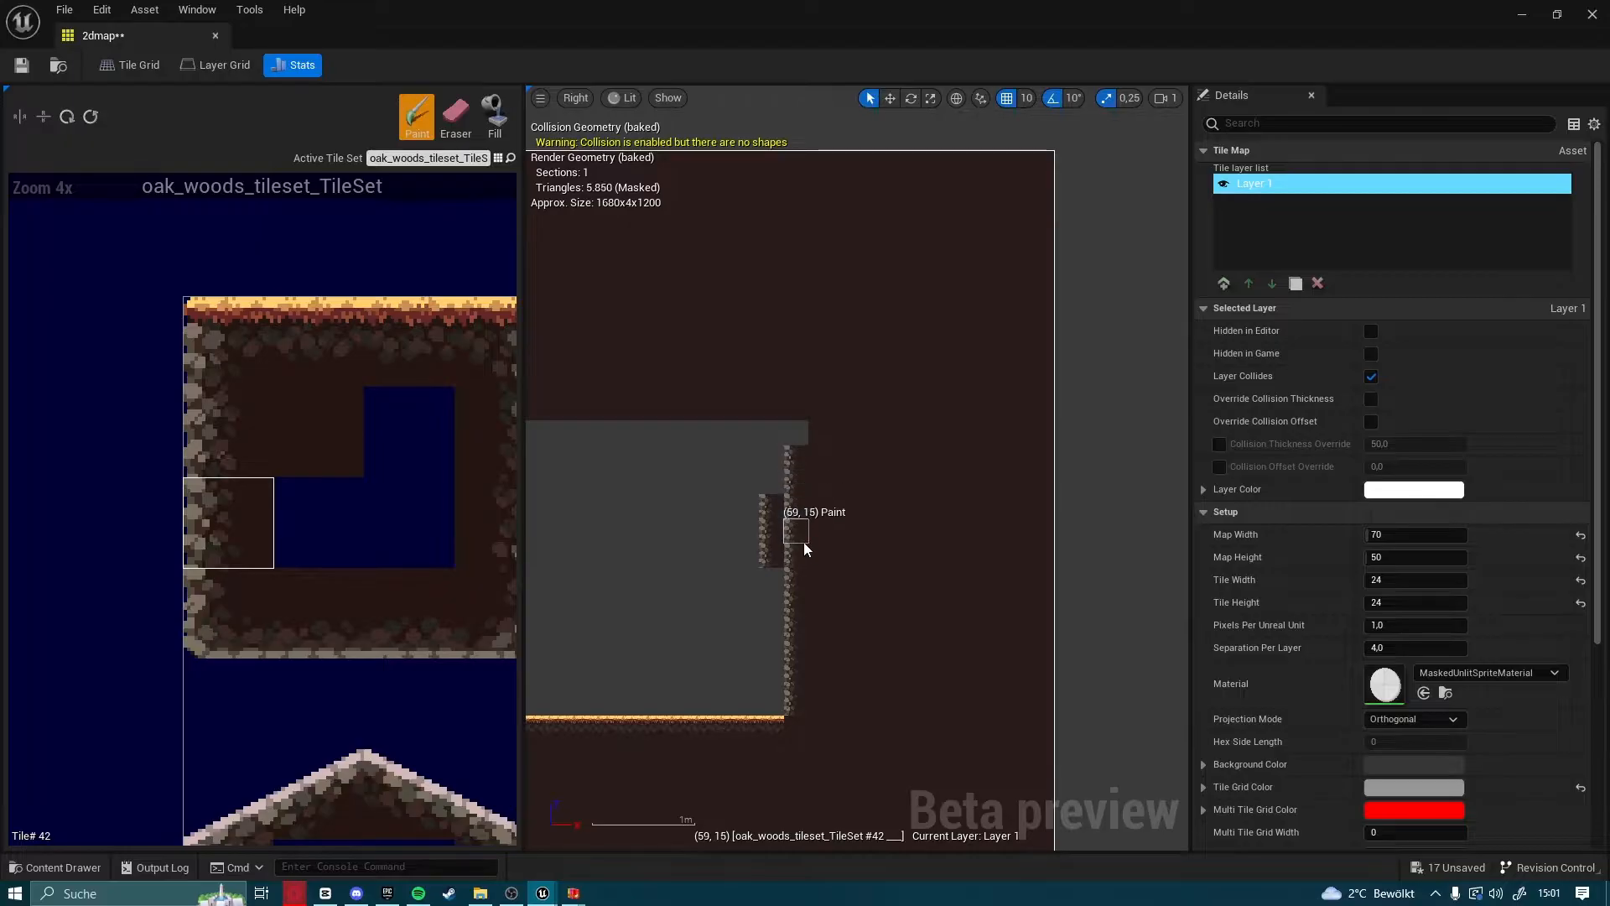
pyautogui.press('e')
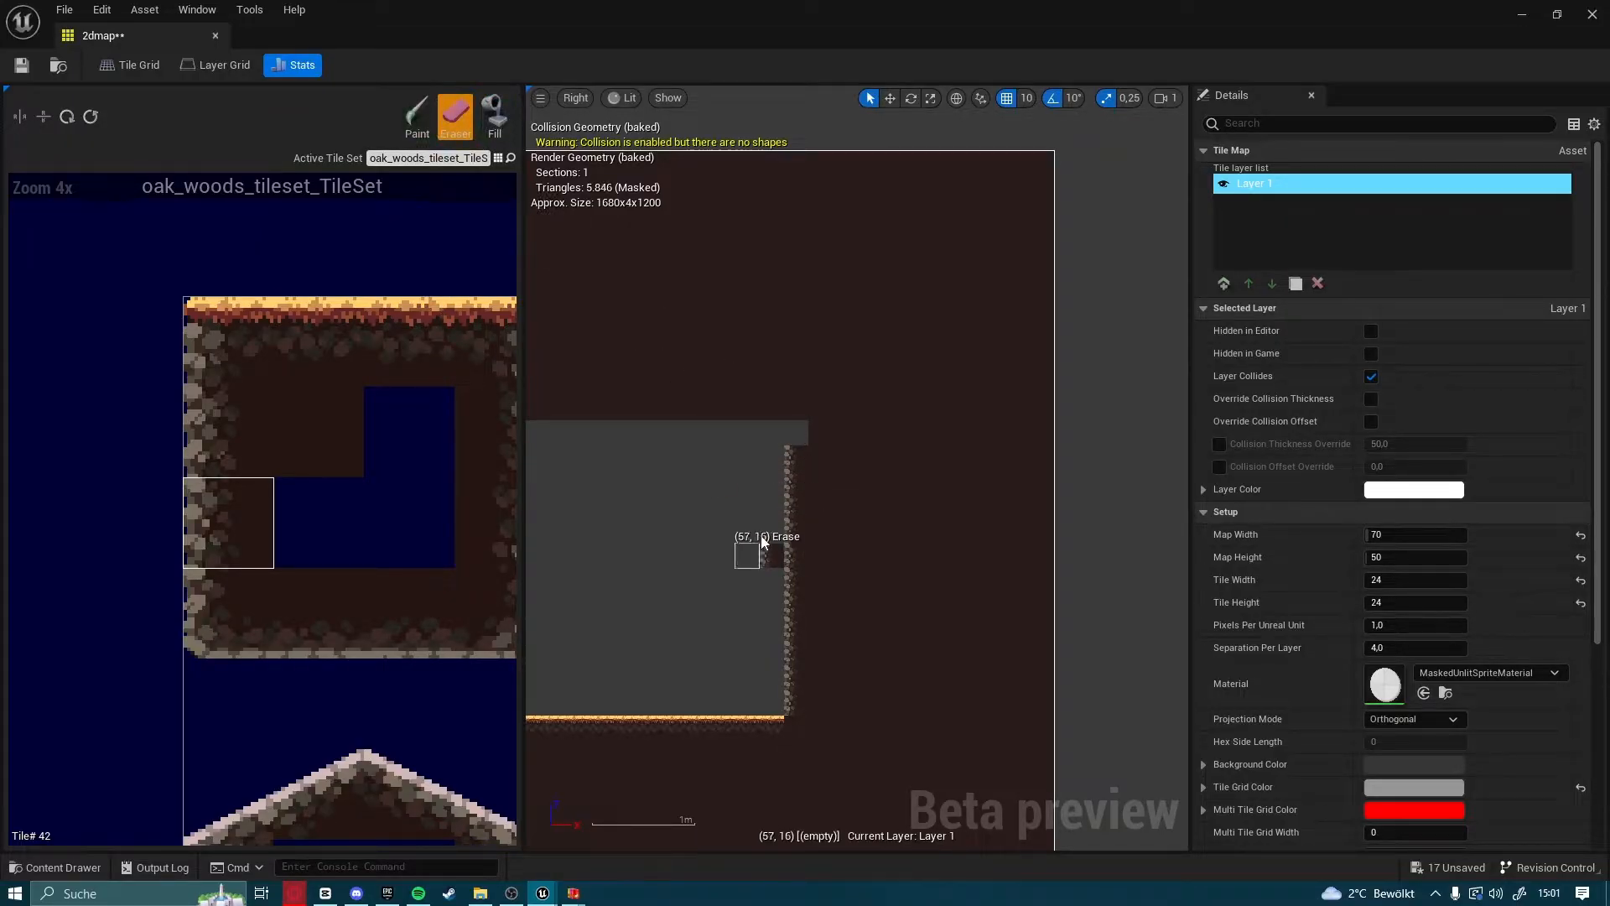
pyautogui.click(768, 552)
# Paint the rock-bottomed tile (tile 65) along row 11 across the full length of the cavity's ceiling
pyautogui.click(423, 125)
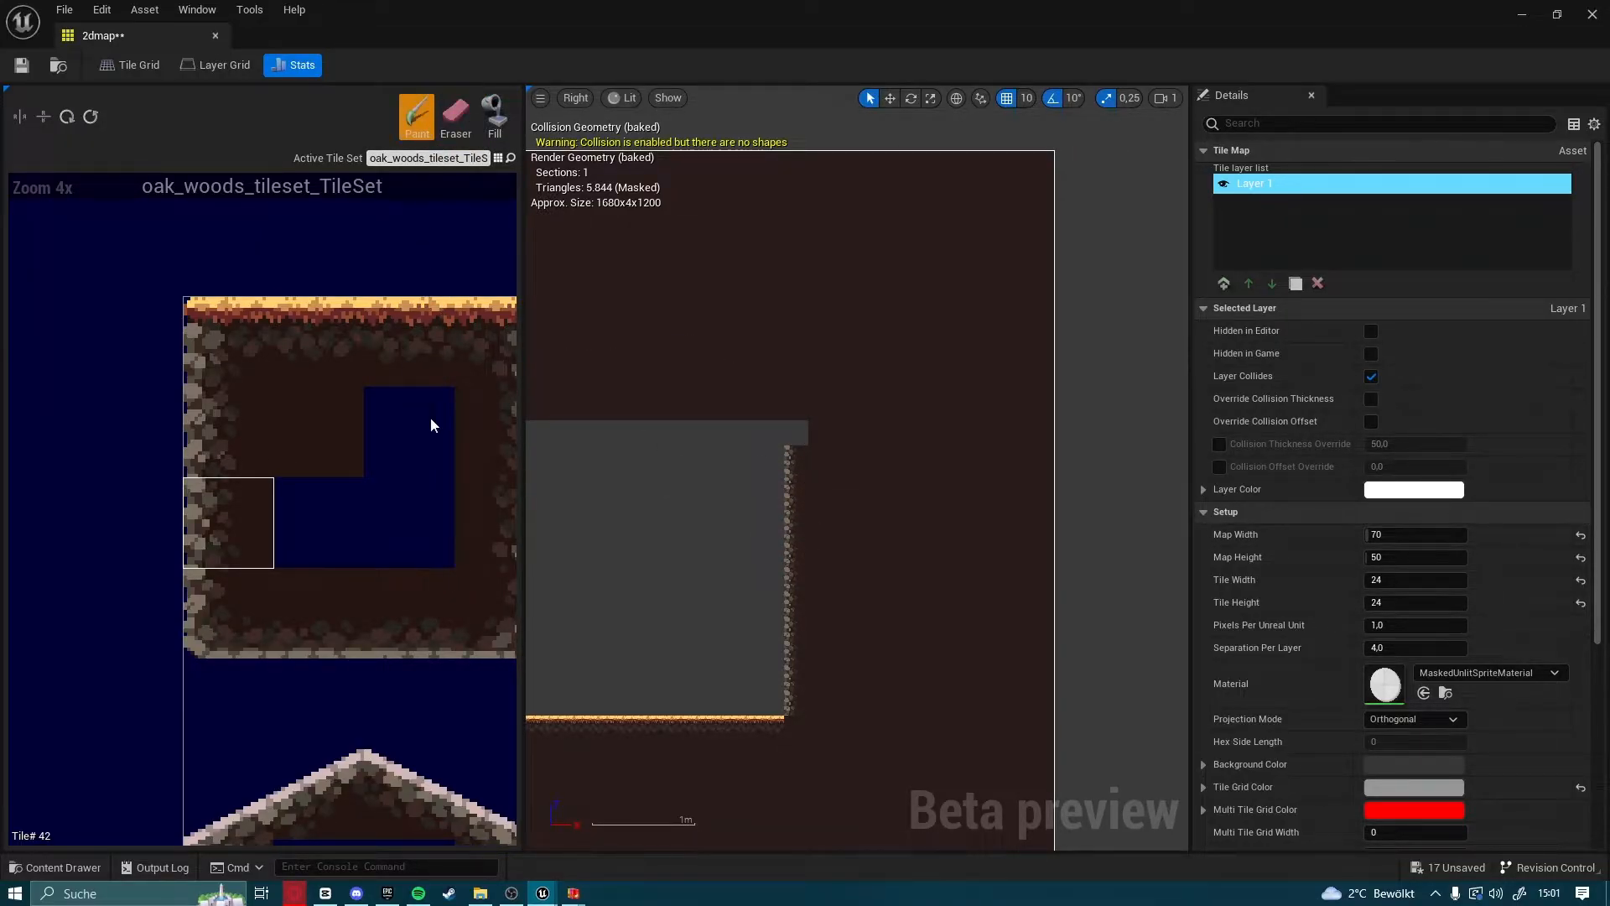
pyautogui.click(346, 557)
pyautogui.moveTo(673, 432); pyautogui.dragTo(754, 431)
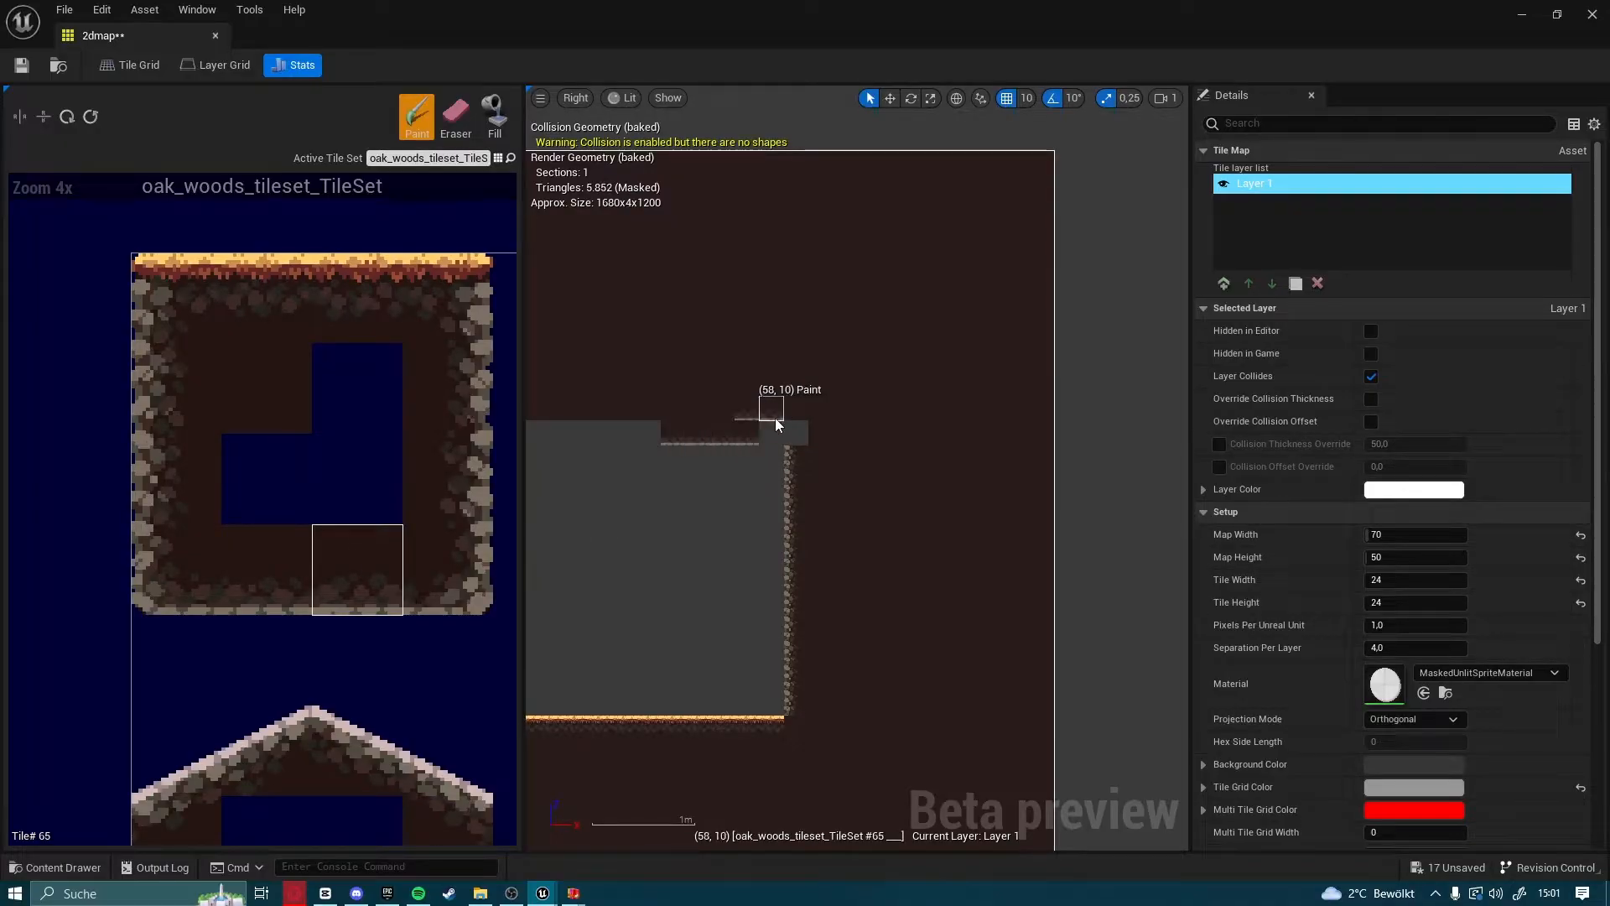
pyautogui.moveTo(727, 439); pyautogui.dragTo(997, 433, button='right')
pyautogui.moveTo(916, 429); pyautogui.dragTo(673, 430)
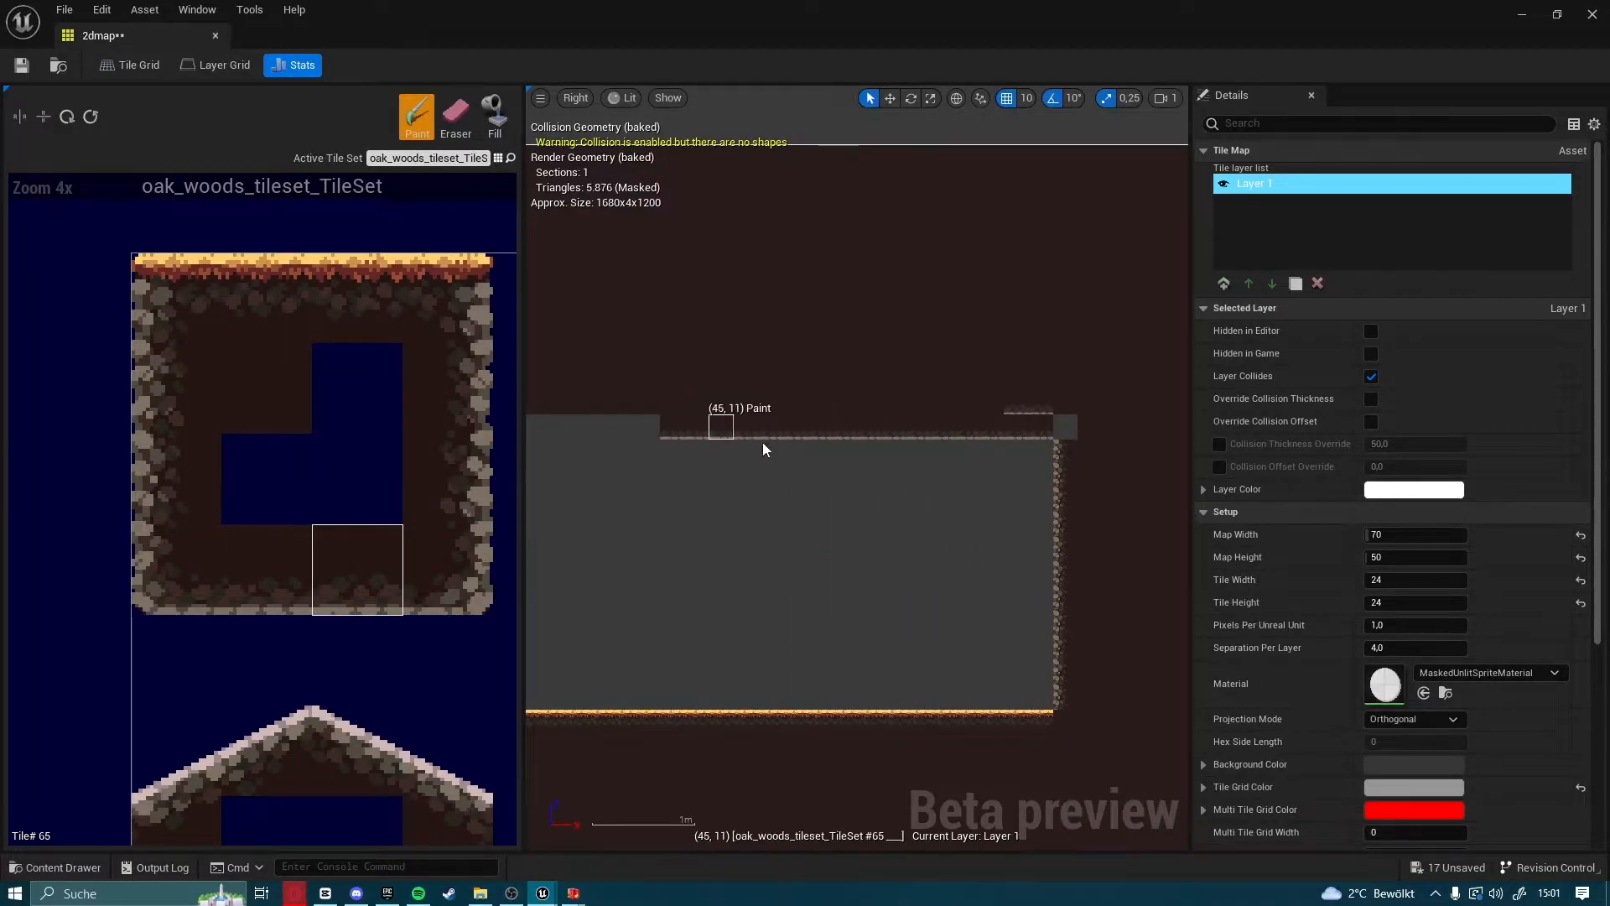
pyautogui.moveTo(732, 431); pyautogui.dragTo(1055, 445, button='right')
pyautogui.moveTo(998, 436); pyautogui.dragTo(746, 441)
pyautogui.moveTo(777, 446); pyautogui.dragTo(1071, 448, button='right')
pyautogui.moveTo(1068, 427); pyautogui.dragTo(764, 445)
pyautogui.moveTo(765, 445); pyautogui.dragTo(1119, 451, button='right')
pyautogui.moveTo(913, 446)
pyautogui.mouseDown()
pyautogui.moveTo(855, 444)
pyautogui.moveTo(857, 508)
pyautogui.mouseUp()
# Undo the misplaced wall tiles and paint the rock-edged tile 45 down the cavity's left wall
pyautogui.click(427, 440)
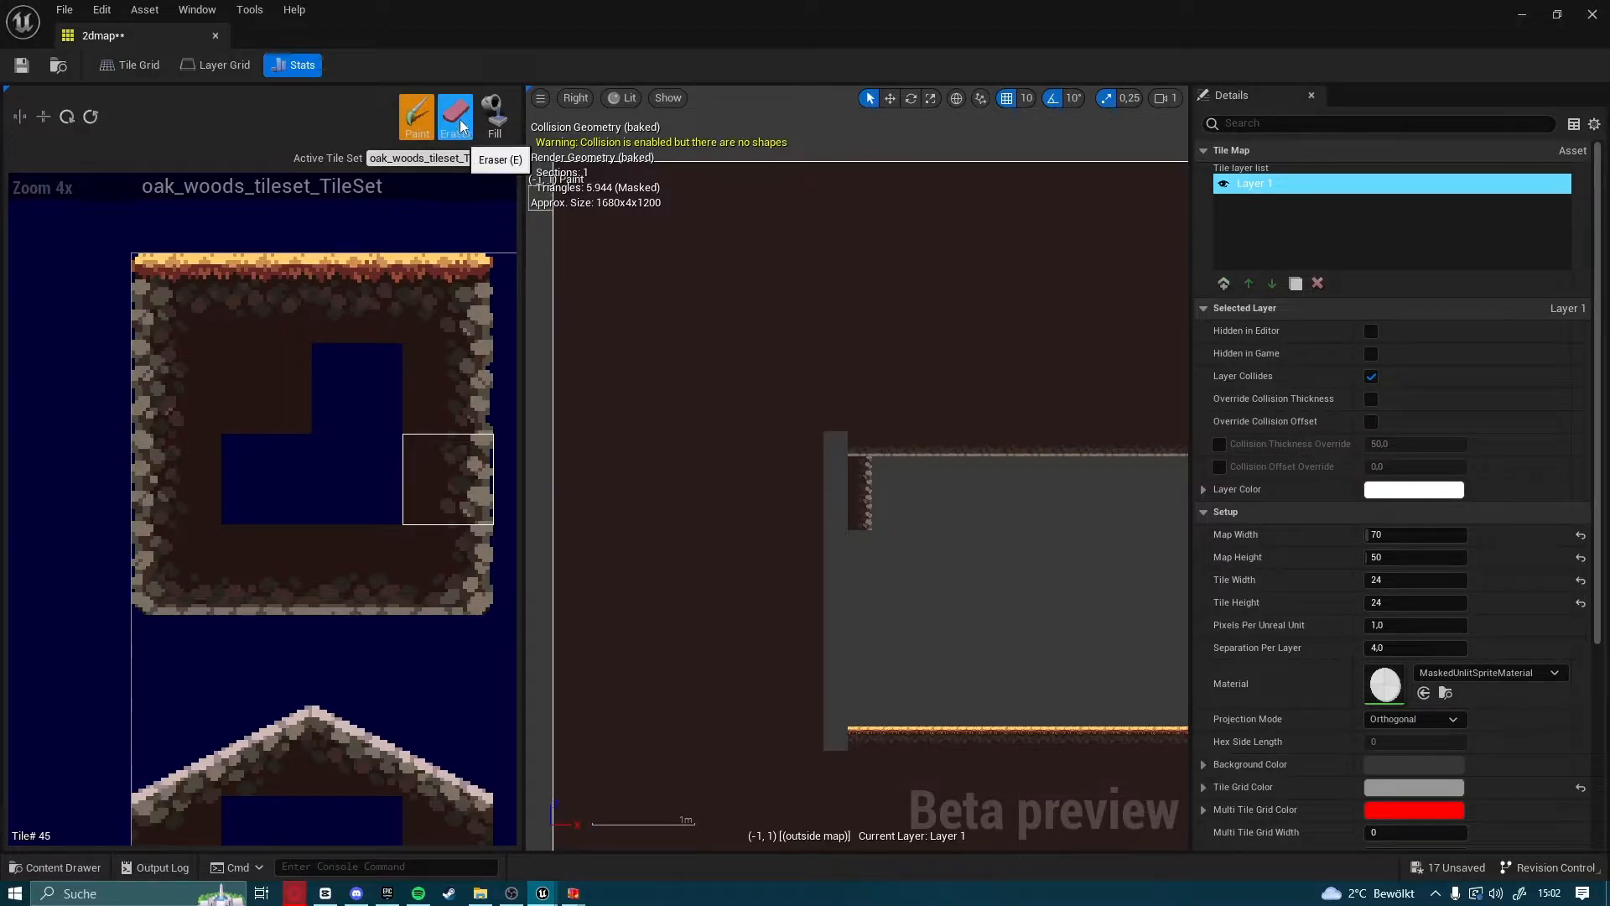
pyautogui.hotkey('ctrl', 'z')
pyautogui.hotkey('ctrl', 'z')
pyautogui.moveTo(833, 479); pyautogui.dragTo(833, 704)
# Cover the stray rock-edged tiles in row 10 above the ceiling with the plain dark-brown tile 22
pyautogui.scroll(-1, 1035, 621)
pyautogui.moveTo(1037, 618); pyautogui.dragTo(872, 587, button='right')
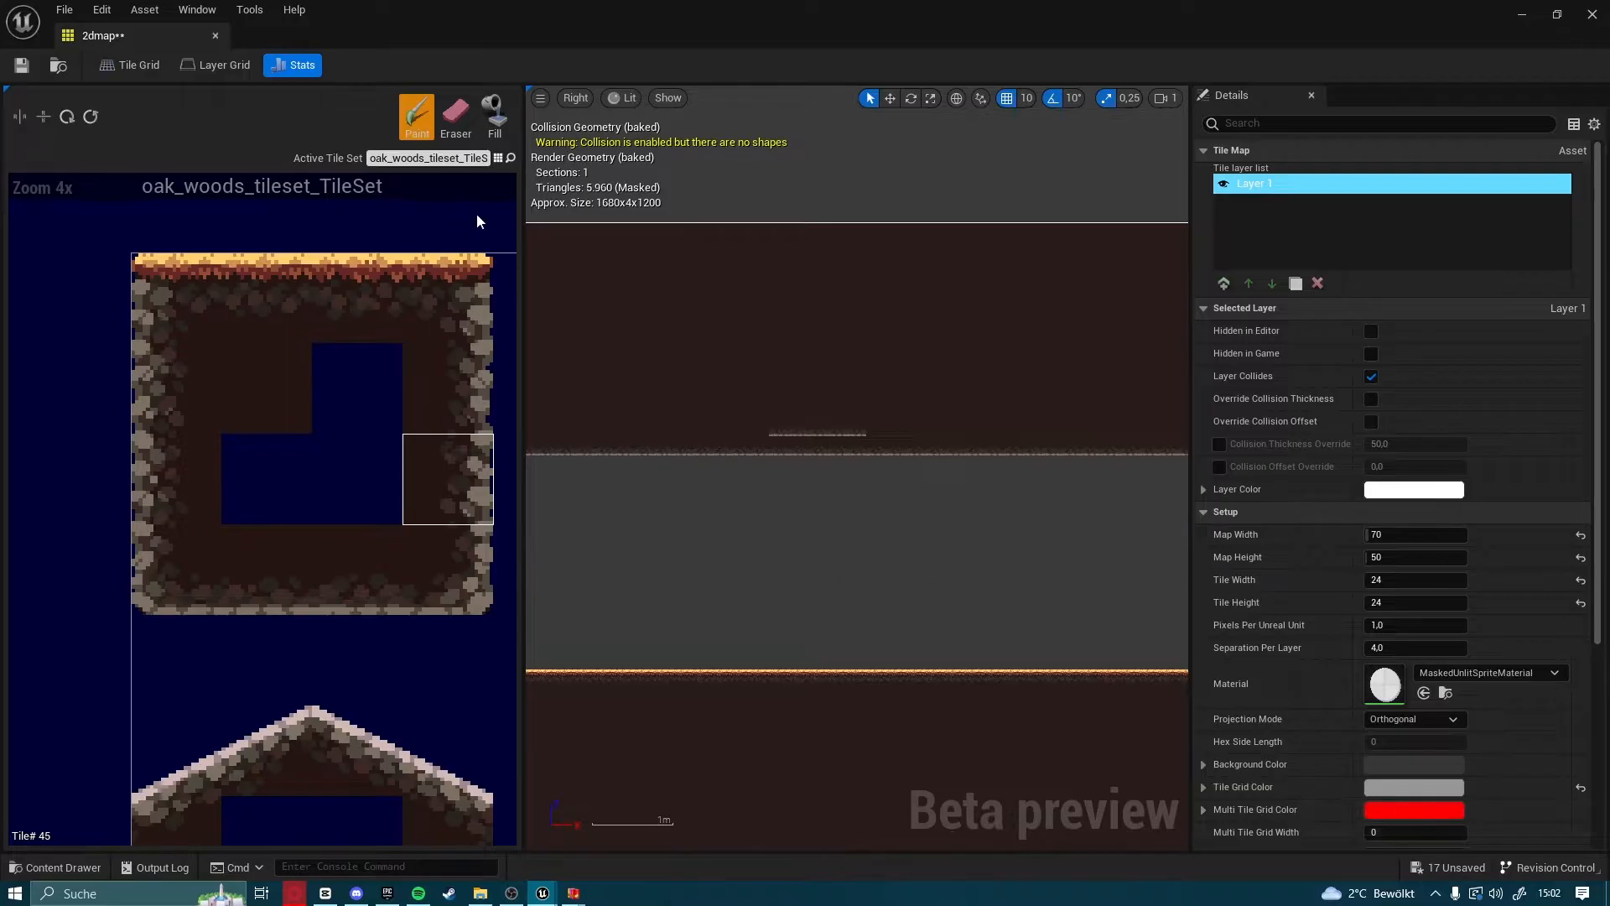
pyautogui.click(307, 377)
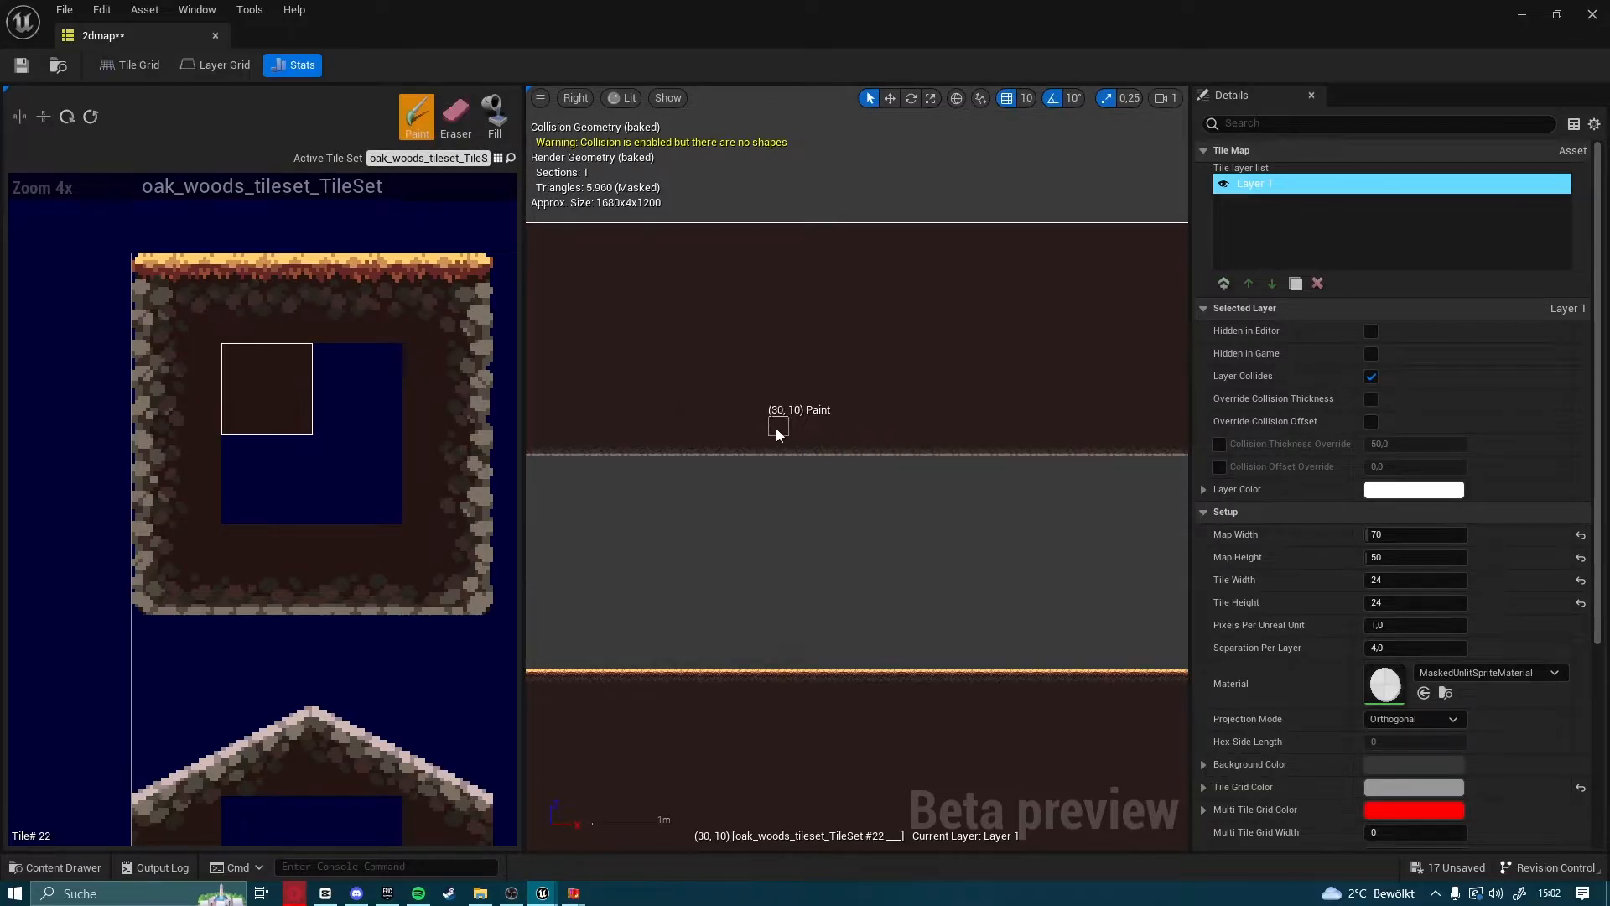
pyautogui.moveTo(1166, 606); pyautogui.dragTo(817, 583, button='right')
pyautogui.scroll(1, 923, 594)
pyautogui.moveTo(989, 513); pyautogui.dragTo(932, 670, button='right')
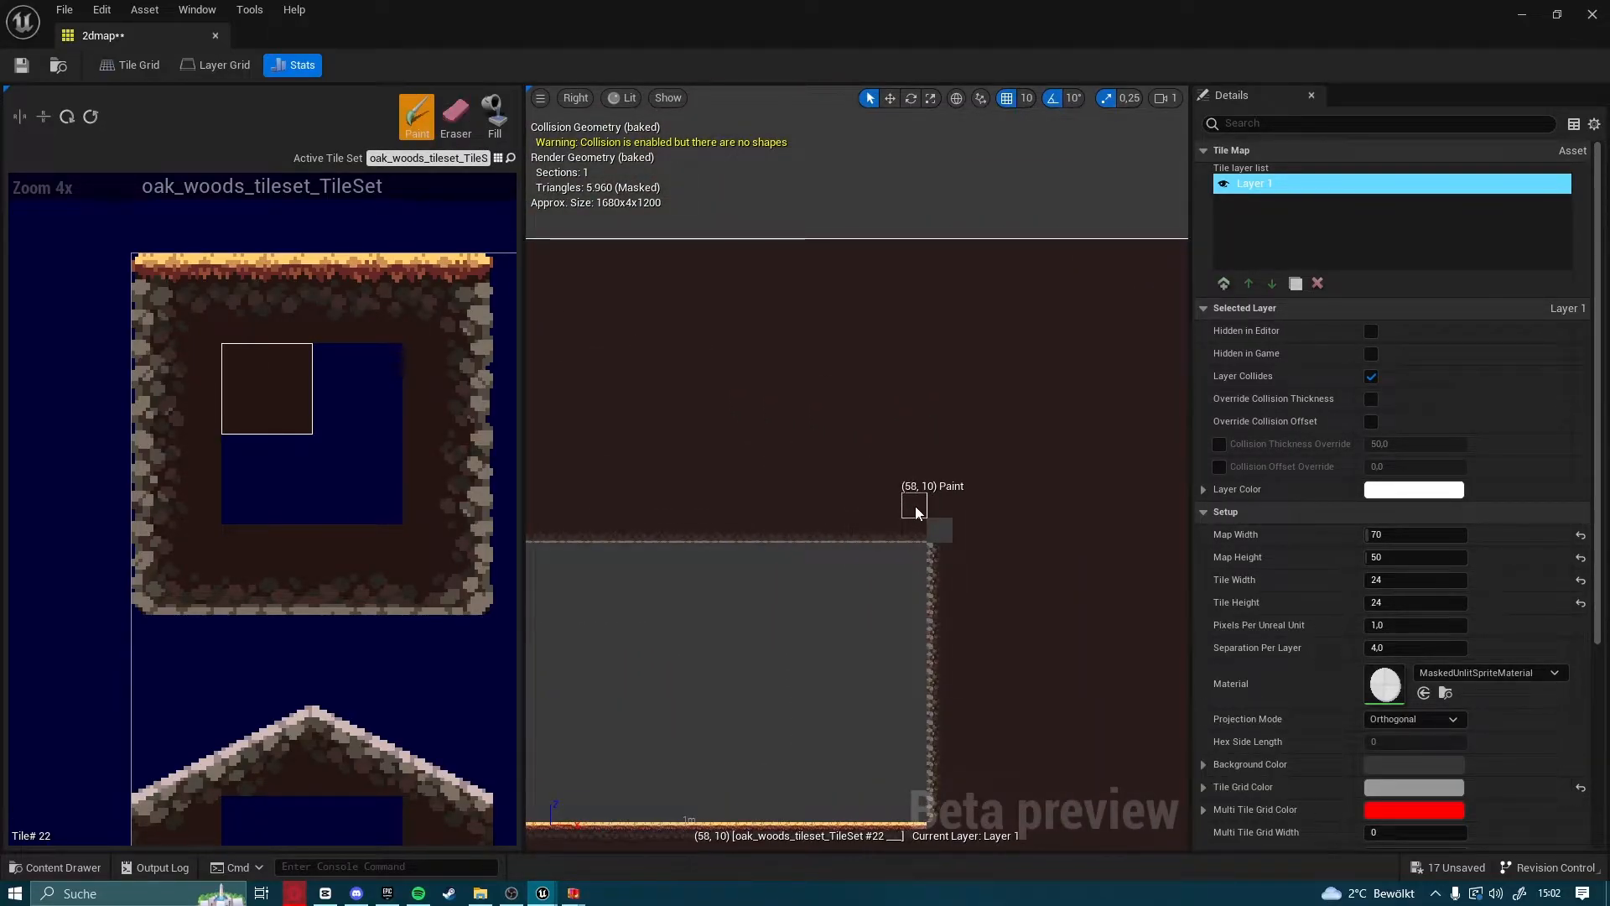
pyautogui.moveTo(916, 509); pyautogui.dragTo(856, 258, button='right')
# Erase the dark-brown tile at the cavity's lower-right corner, where the floor row meets the right wall
pyautogui.click(455, 116)
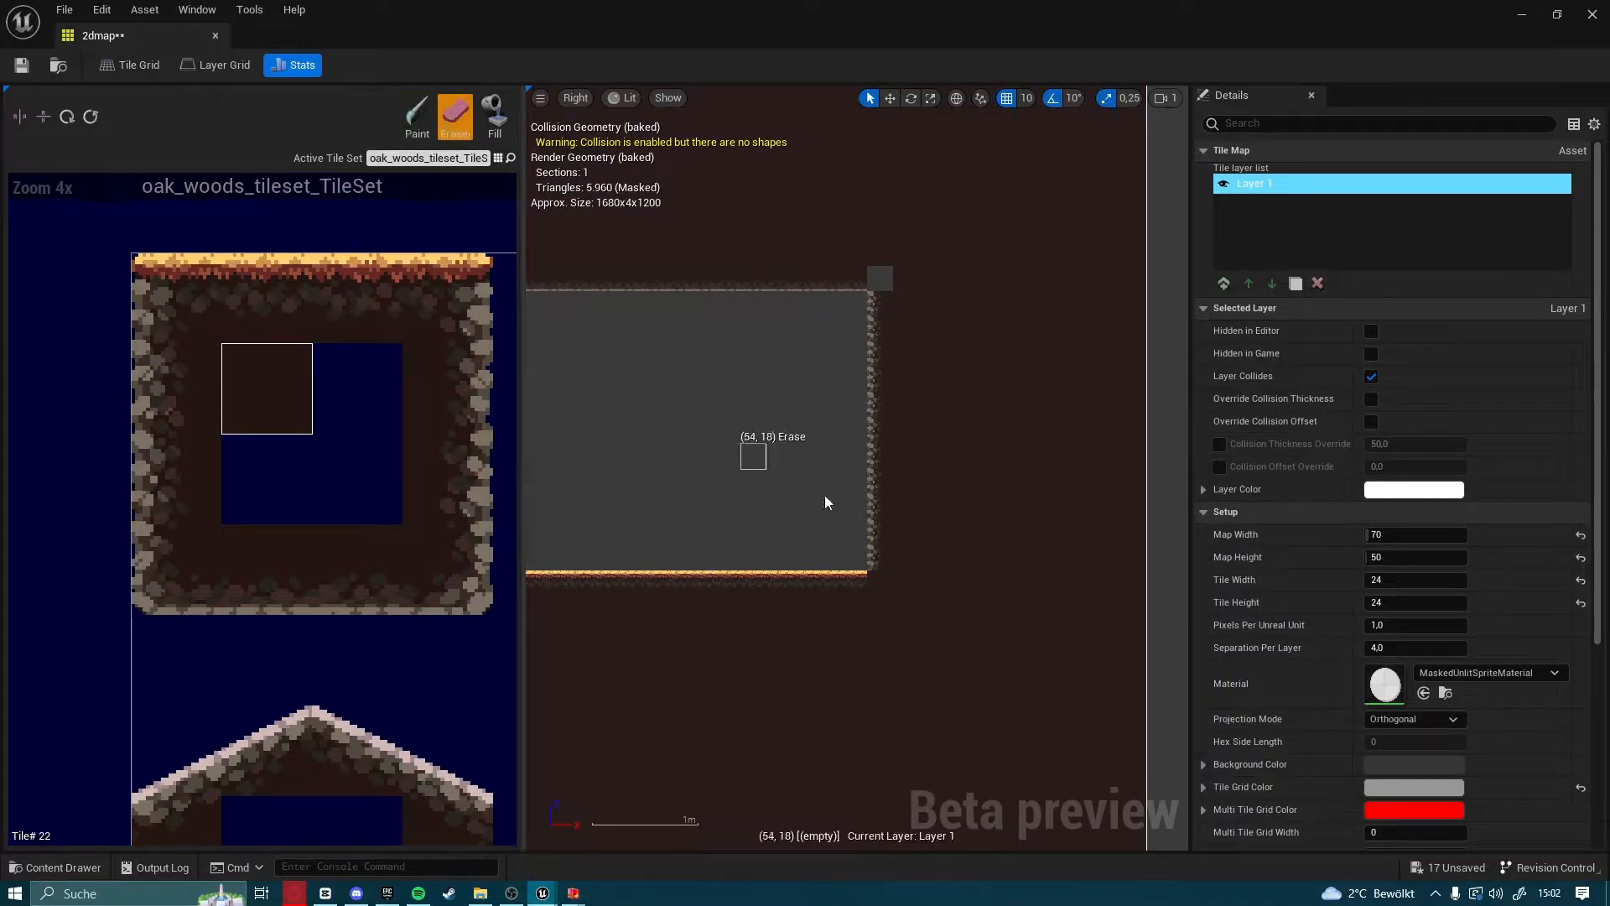
pyautogui.click(881, 582)
pyautogui.moveTo(558, 461)
pyautogui.mouseDown(button='right')
pyautogui.moveTo(1146, 475)
pyautogui.moveTo(1179, 457)
pyautogui.mouseUp(button='right')
pyautogui.moveTo(597, 548); pyautogui.dragTo(761, 537, button='right')
# Fill the cavity's lower-right corner gap with tile 275, the corner piece with rock at its upper left
pyautogui.scroll(-2, 377, 625)
pyautogui.moveTo(398, 671); pyautogui.dragTo(263, 281, button='right')
pyautogui.scroll(2, 252, 688)
pyautogui.moveTo(228, 644); pyautogui.dragTo(172, 587, button='right')
pyautogui.click(155, 553)
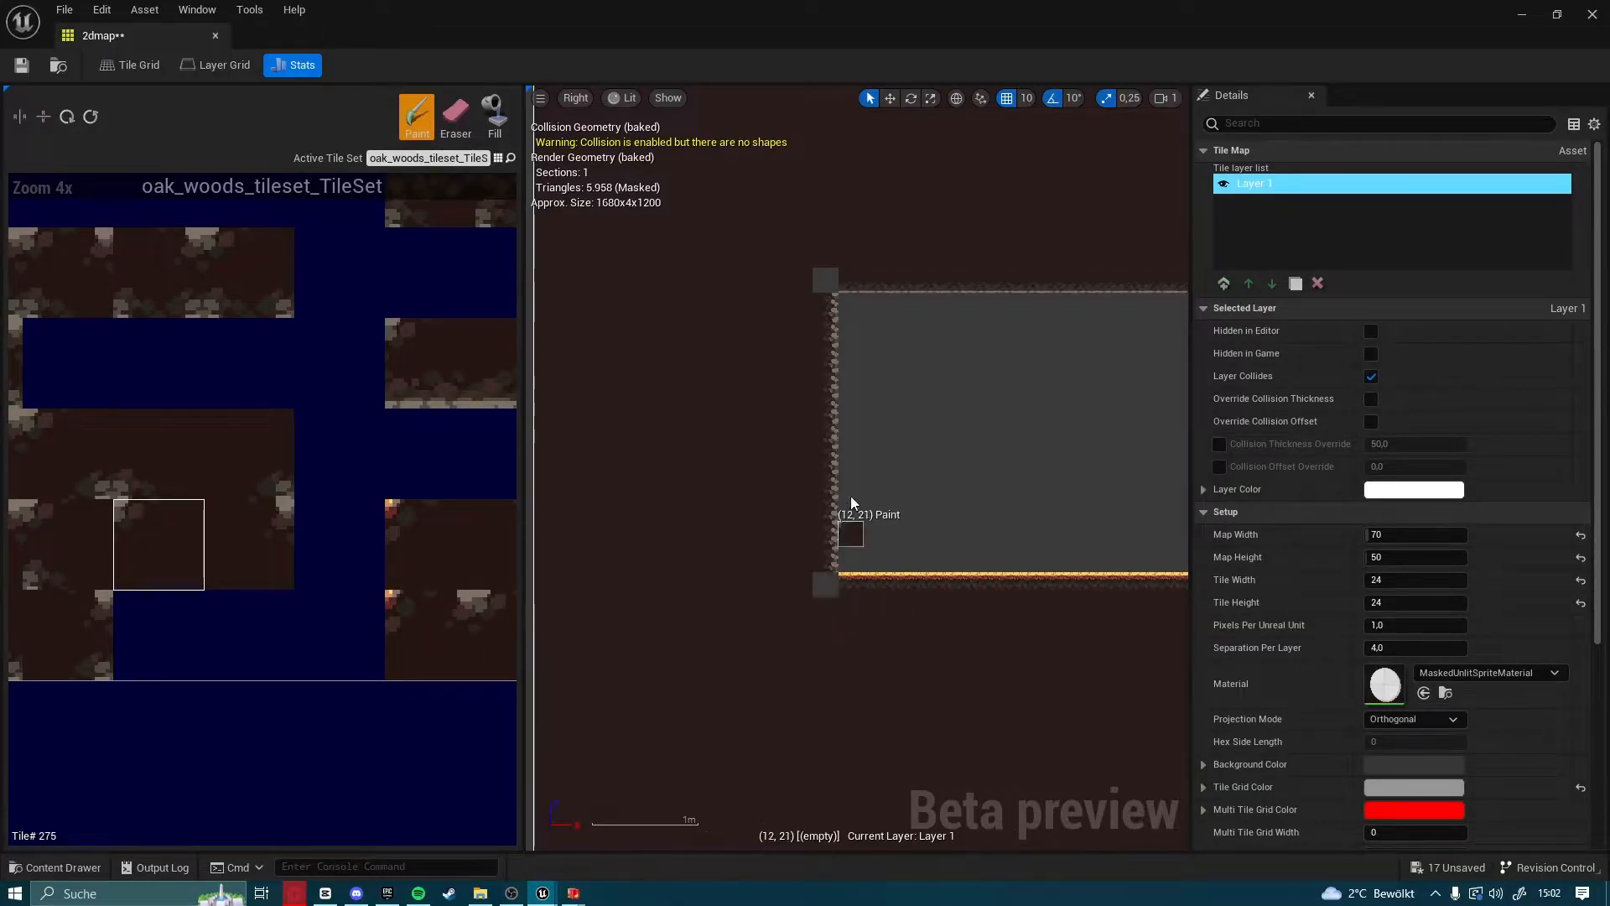
pyautogui.scroll(3, 801, 302)
pyautogui.moveTo(802, 302); pyautogui.dragTo(716, 460, button='right')
pyautogui.moveTo(1002, 530); pyautogui.dragTo(545, 302, button='right')
pyautogui.moveTo(972, 616); pyautogui.dragTo(536, 526, button='right')
pyautogui.click(623, 533)
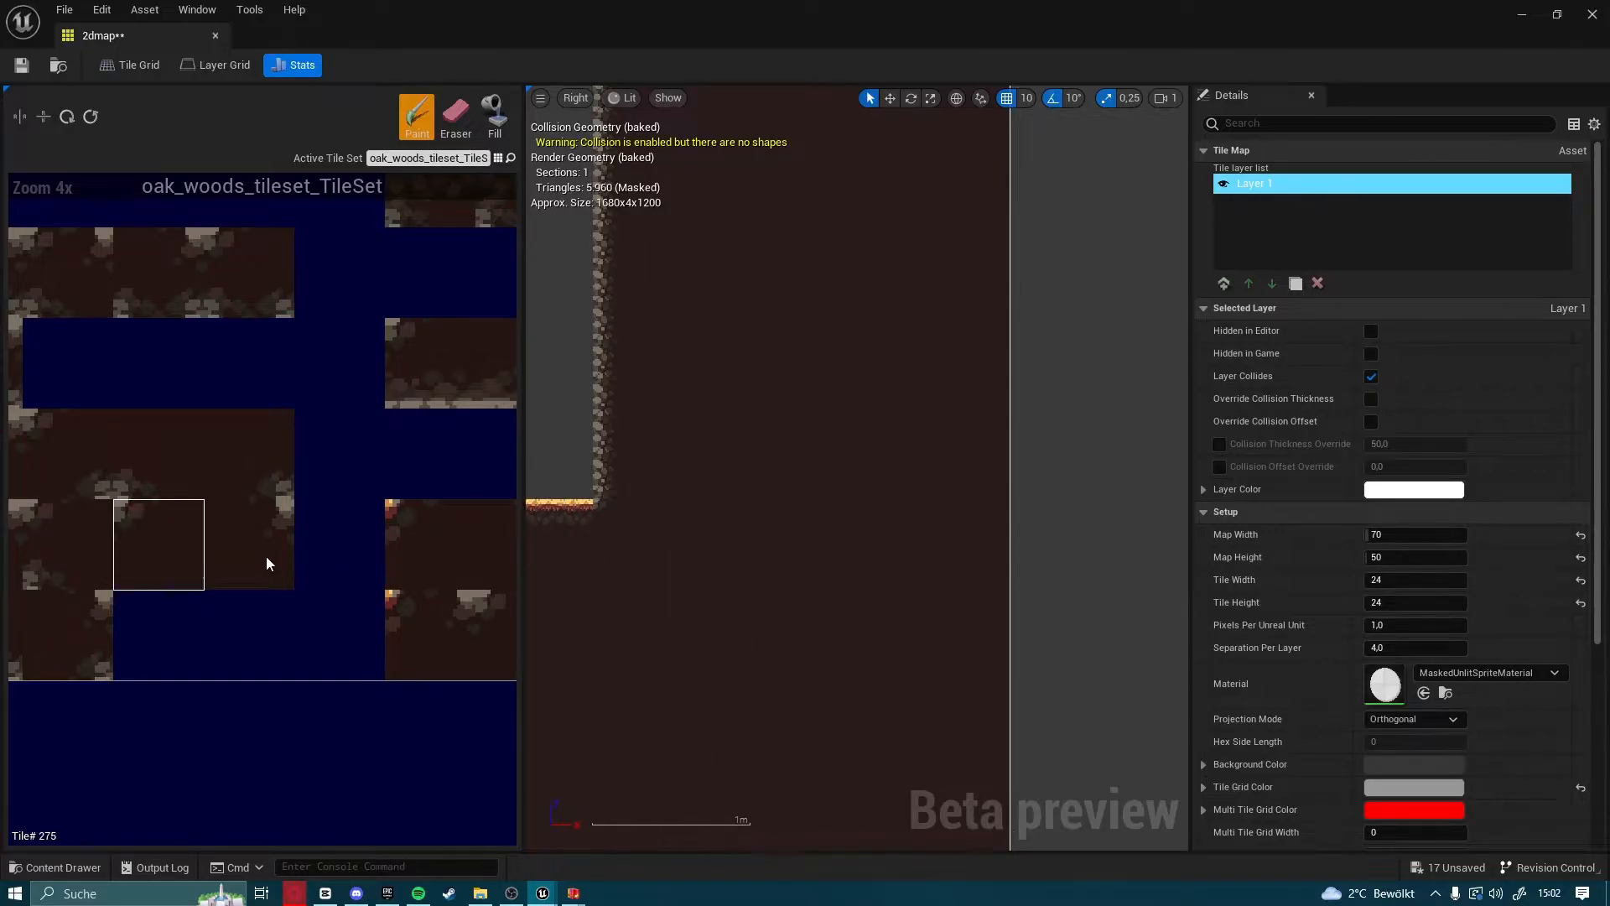
# Fill the cavity's upper-left corner gap with tile 255, the corner piece with rock at its lower right
pyautogui.click(260, 522)
pyautogui.click(270, 474)
pyautogui.moveTo(544, 406); pyautogui.dragTo(780, 794, button='right')
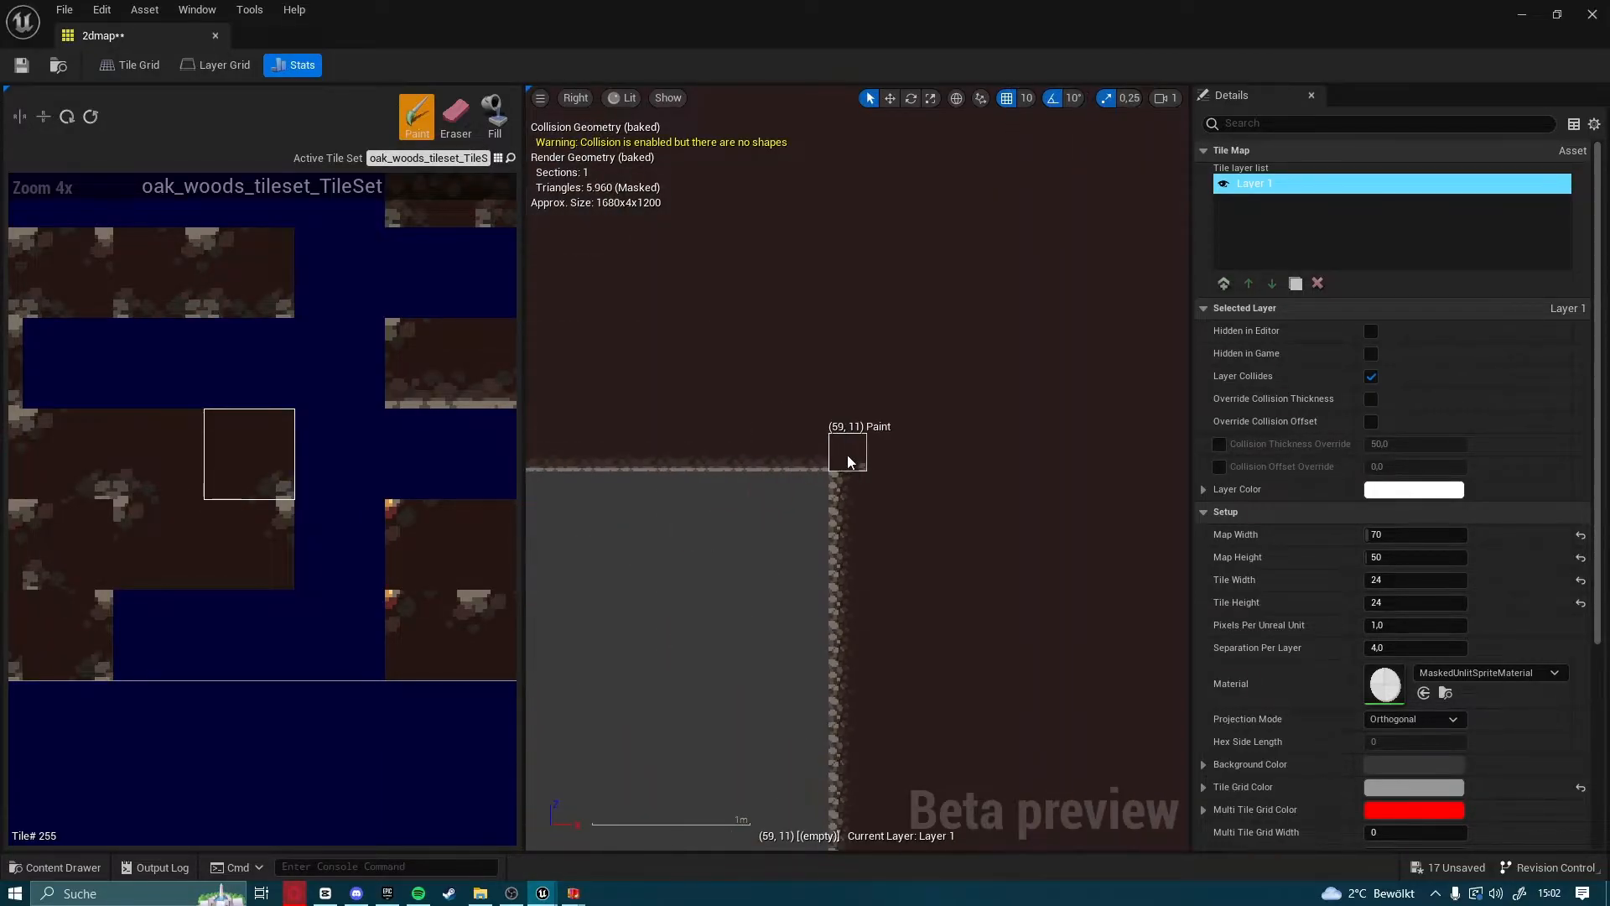
pyautogui.moveTo(541, 639)
pyautogui.mouseDown(button='right')
pyautogui.moveTo(1159, 601)
pyautogui.moveTo(1178, 671)
pyautogui.mouseUp(button='right')
pyautogui.moveTo(541, 713); pyautogui.dragTo(1173, 745, button='right')
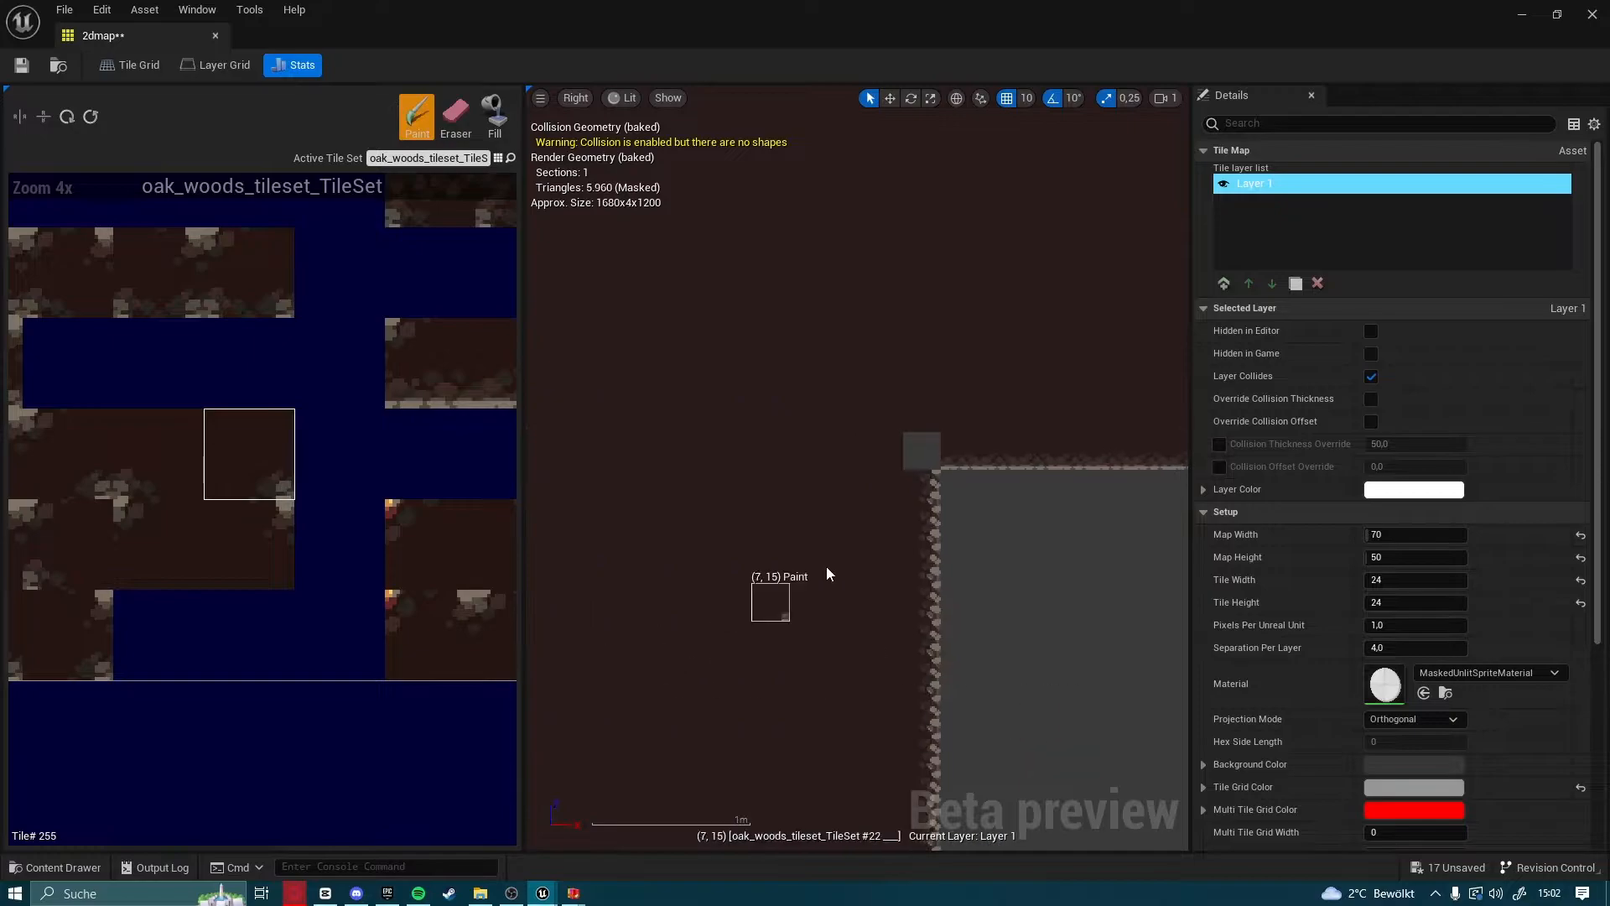
pyautogui.click(918, 453)
# Fill the cavity's upper-right corner gap with tile 254, the corner piece with rock at its lower left
pyautogui.moveTo(1030, 594)
pyautogui.mouseDown(button='right')
pyautogui.moveTo(536, 575)
pyautogui.moveTo(663, 554)
pyautogui.mouseUp(button='right')
pyautogui.click(184, 539)
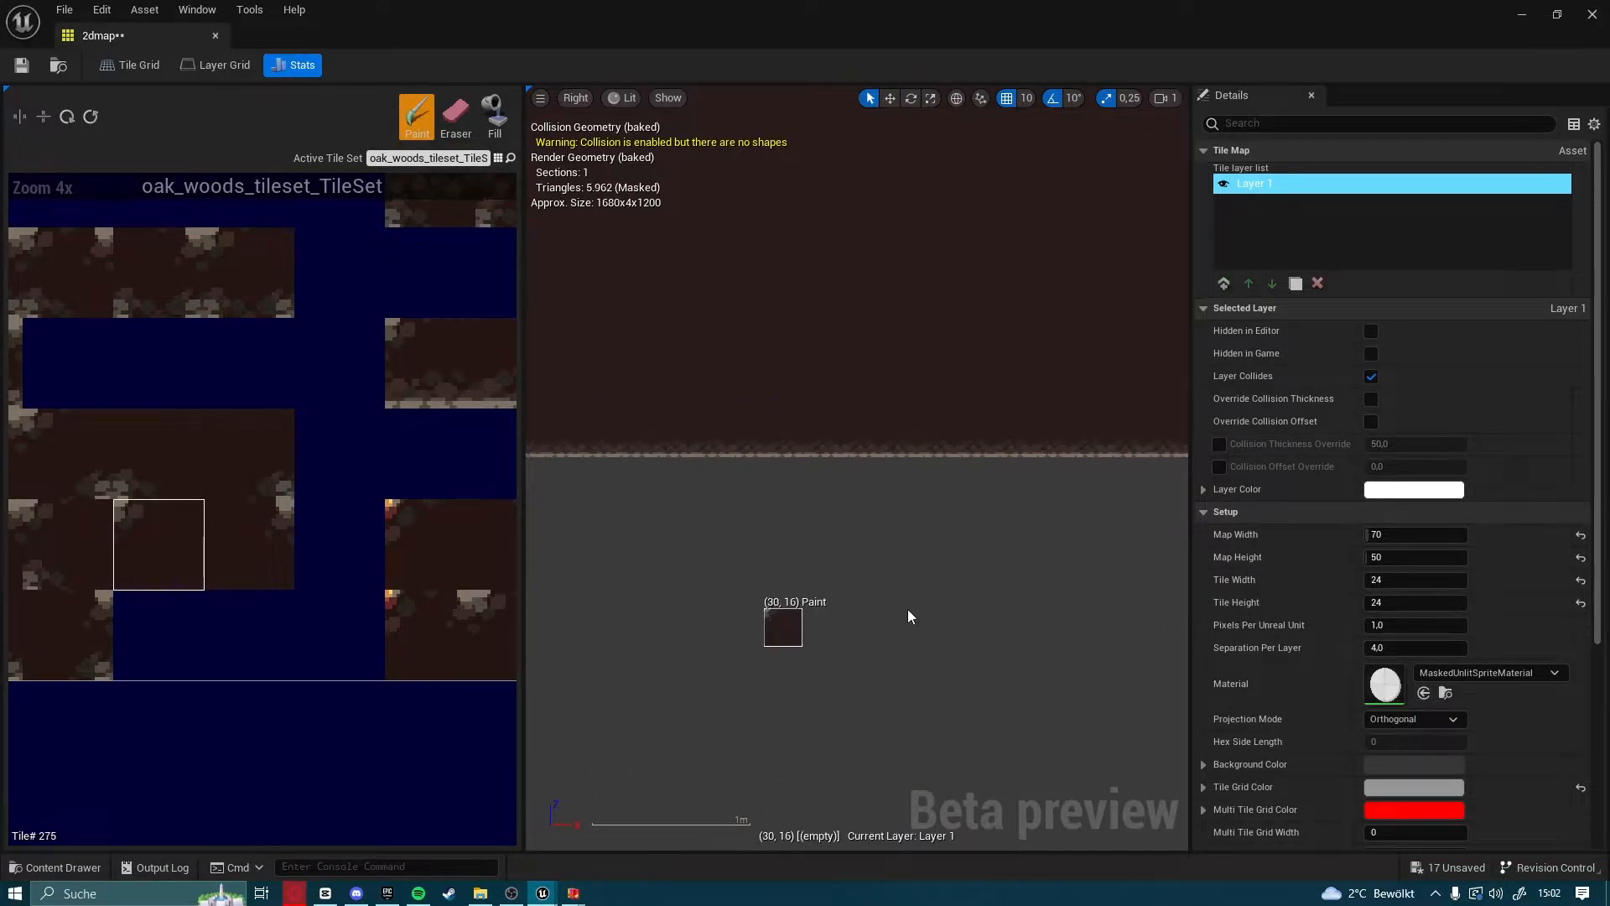
pyautogui.click(187, 479)
pyautogui.moveTo(545, 719); pyautogui.dragTo(1013, 550, button='right')
pyautogui.scroll(-1, 1013, 549)
pyautogui.moveTo(847, 621); pyautogui.dragTo(1085, 538, button='right')
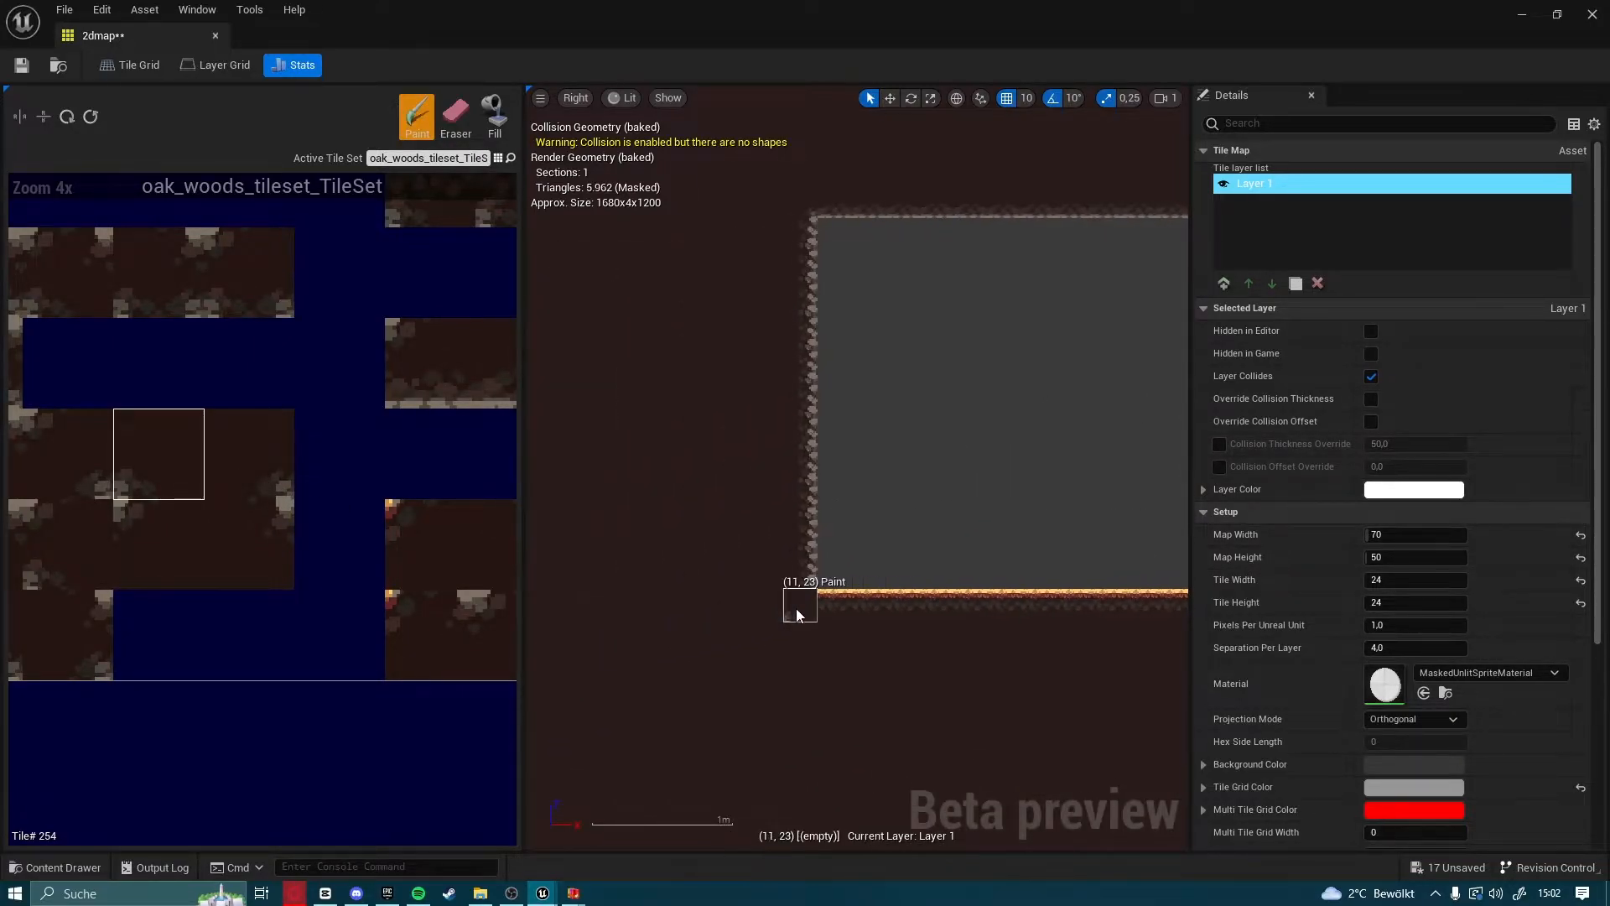
pyautogui.moveTo(1166, 649)
pyautogui.mouseDown(button='right')
pyautogui.moveTo(578, 584)
pyautogui.moveTo(566, 729)
pyautogui.mouseUp(button='right')
pyautogui.moveTo(1014, 560); pyautogui.dragTo(692, 601, button='right')
pyautogui.click(895, 327)
# Fill the cavity's lower-left corner gap with tile 276, the corner piece with rock at its upper right
pyautogui.moveTo(616, 553); pyautogui.dragTo(786, 532, button='right')
pyautogui.click(258, 463)
pyautogui.moveTo(622, 703); pyautogui.dragTo(1090, 557, button='right')
pyautogui.moveTo(560, 537); pyautogui.dragTo(629, 612, button='right')
pyautogui.click(249, 541)
pyautogui.click(887, 635)
# Save the 2dmap tile map and close its editor
pyautogui.scroll(-1, 996, 611)
pyautogui.scroll(-1, 799, 630)
pyautogui.moveTo(880, 635); pyautogui.dragTo(545, 619, button='right')
pyautogui.scroll(-1, 797, 652)
pyautogui.moveTo(679, 645); pyautogui.dragTo(888, 569, button='right')
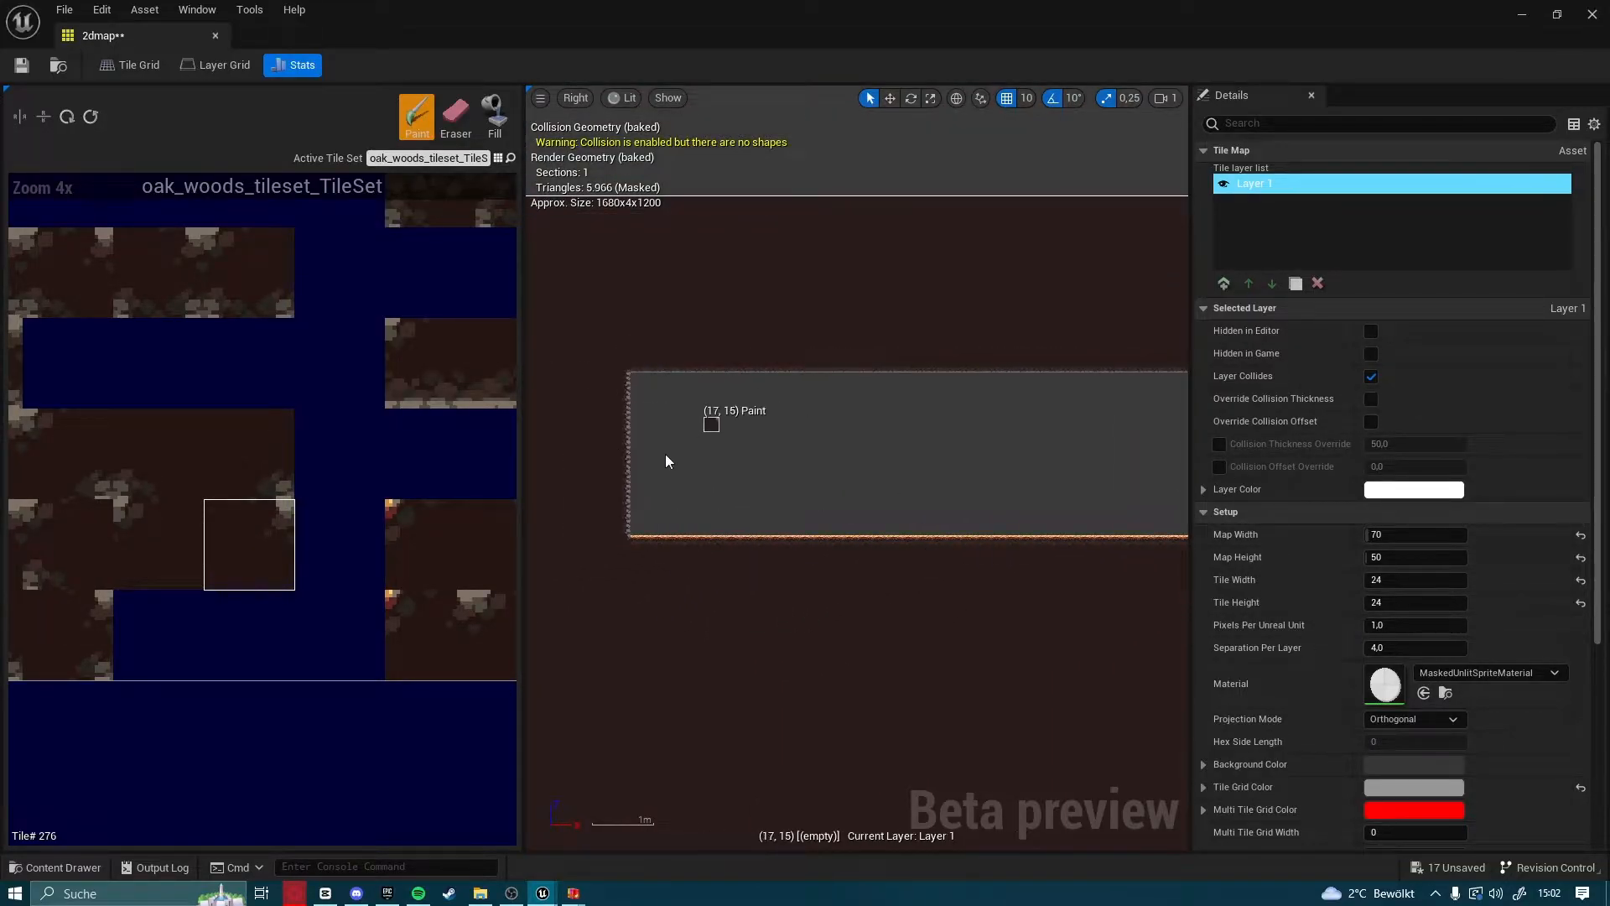
pyautogui.moveTo(1004, 454); pyautogui.dragTo(887, 513, button='right')
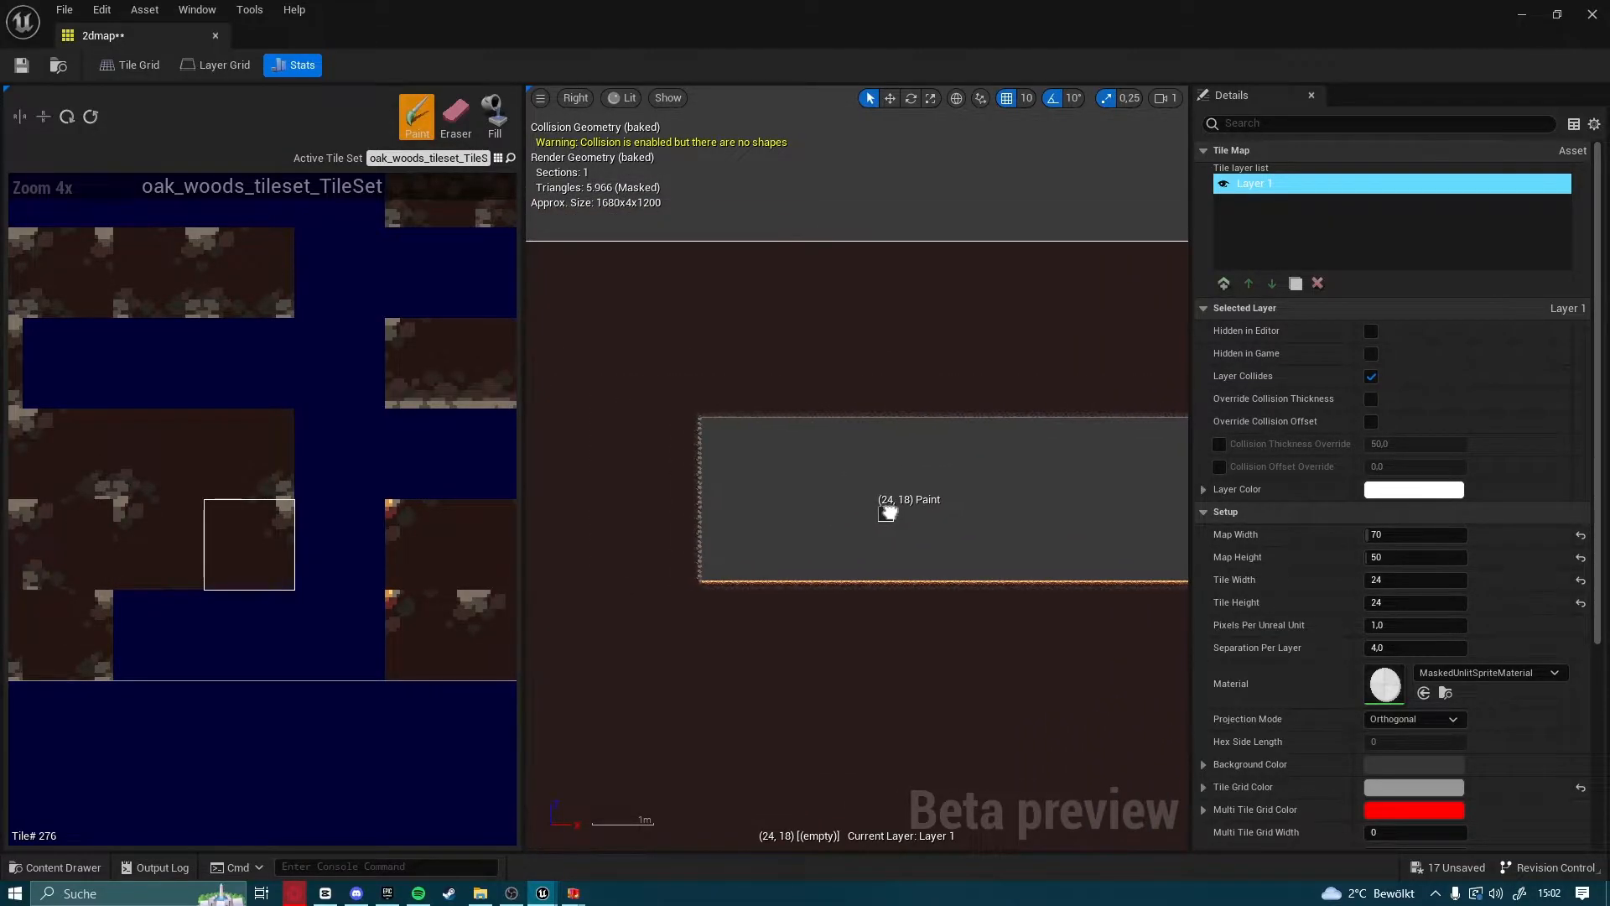
pyautogui.click(22, 66)
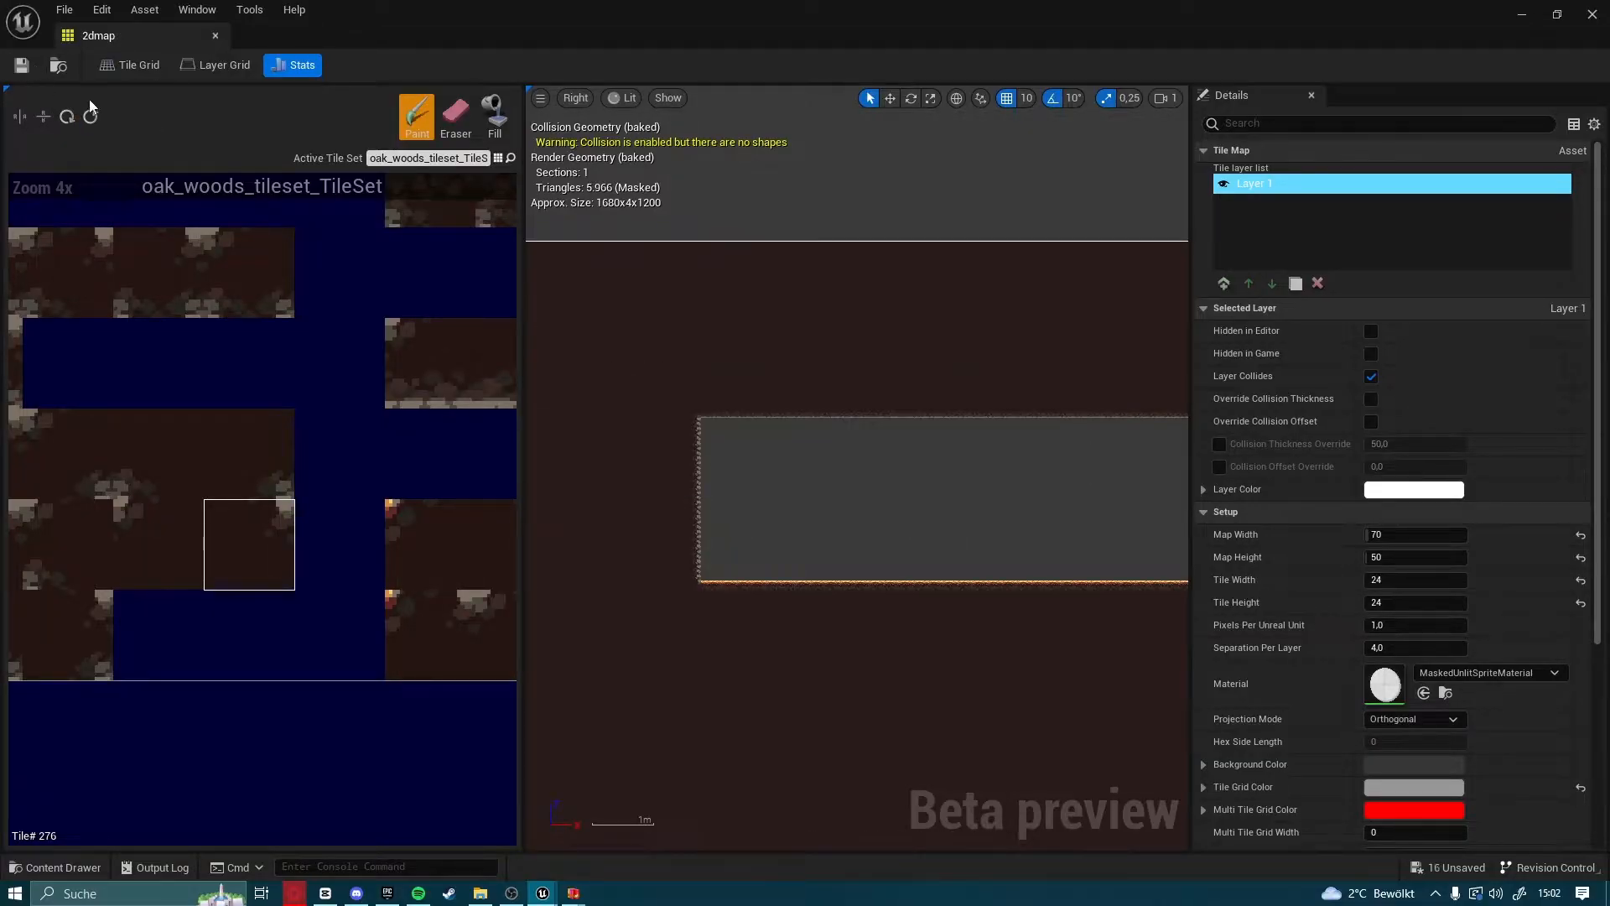
pyautogui.click(1594, 17)
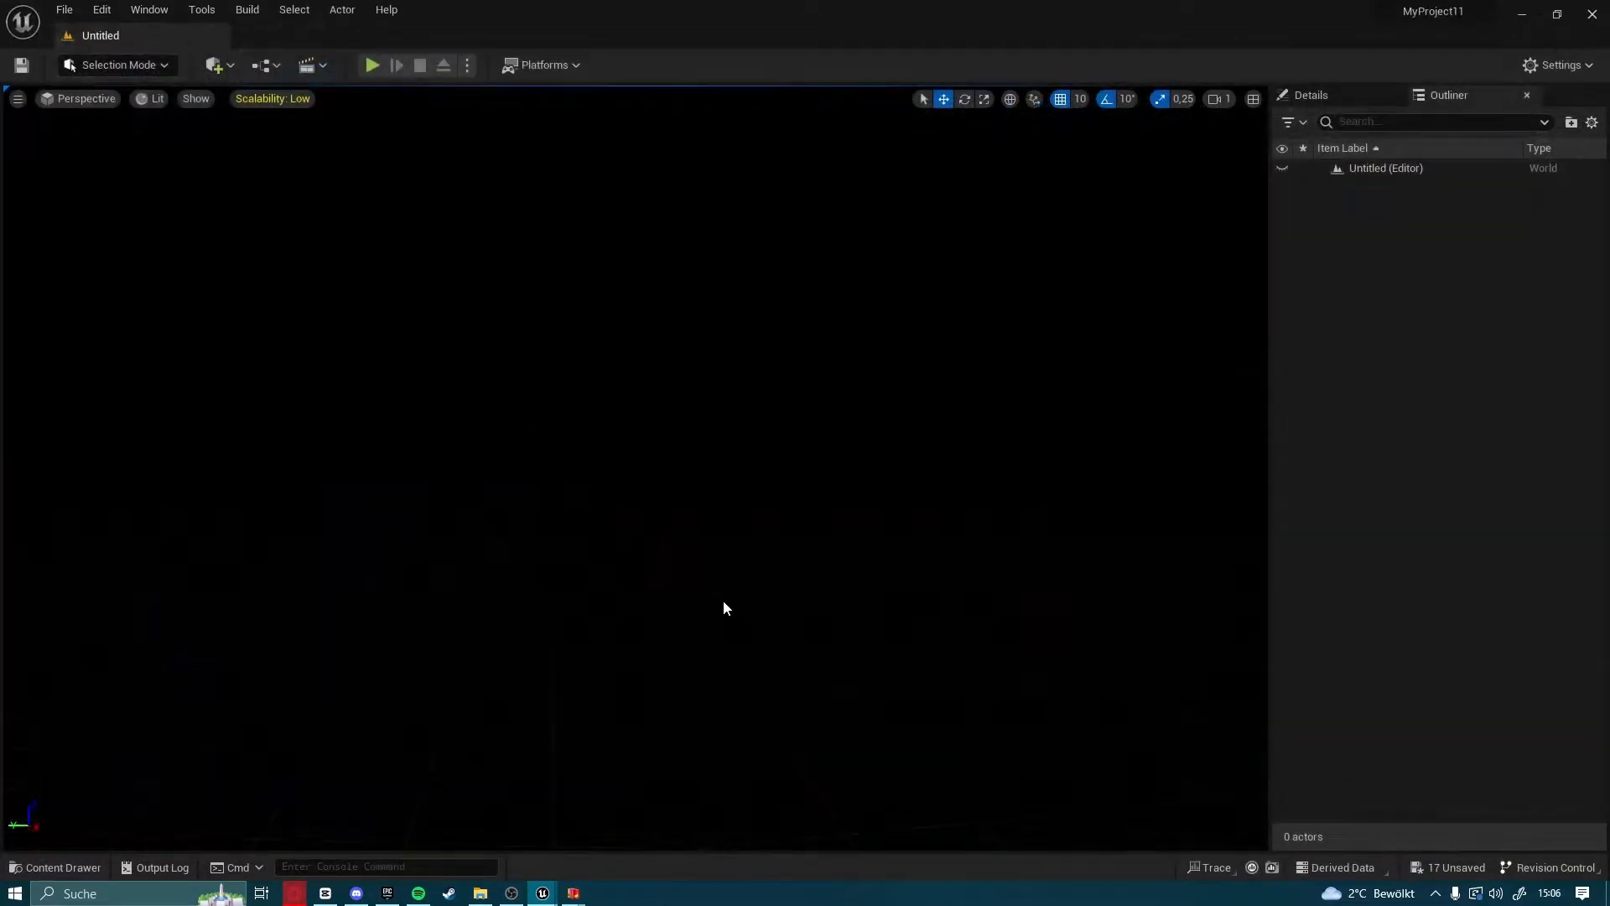
# Set the background_layer_1 texture's compression to Default (DXT1/5, BC1/3 on DX11) and save the texture
pyautogui.click(59, 867)
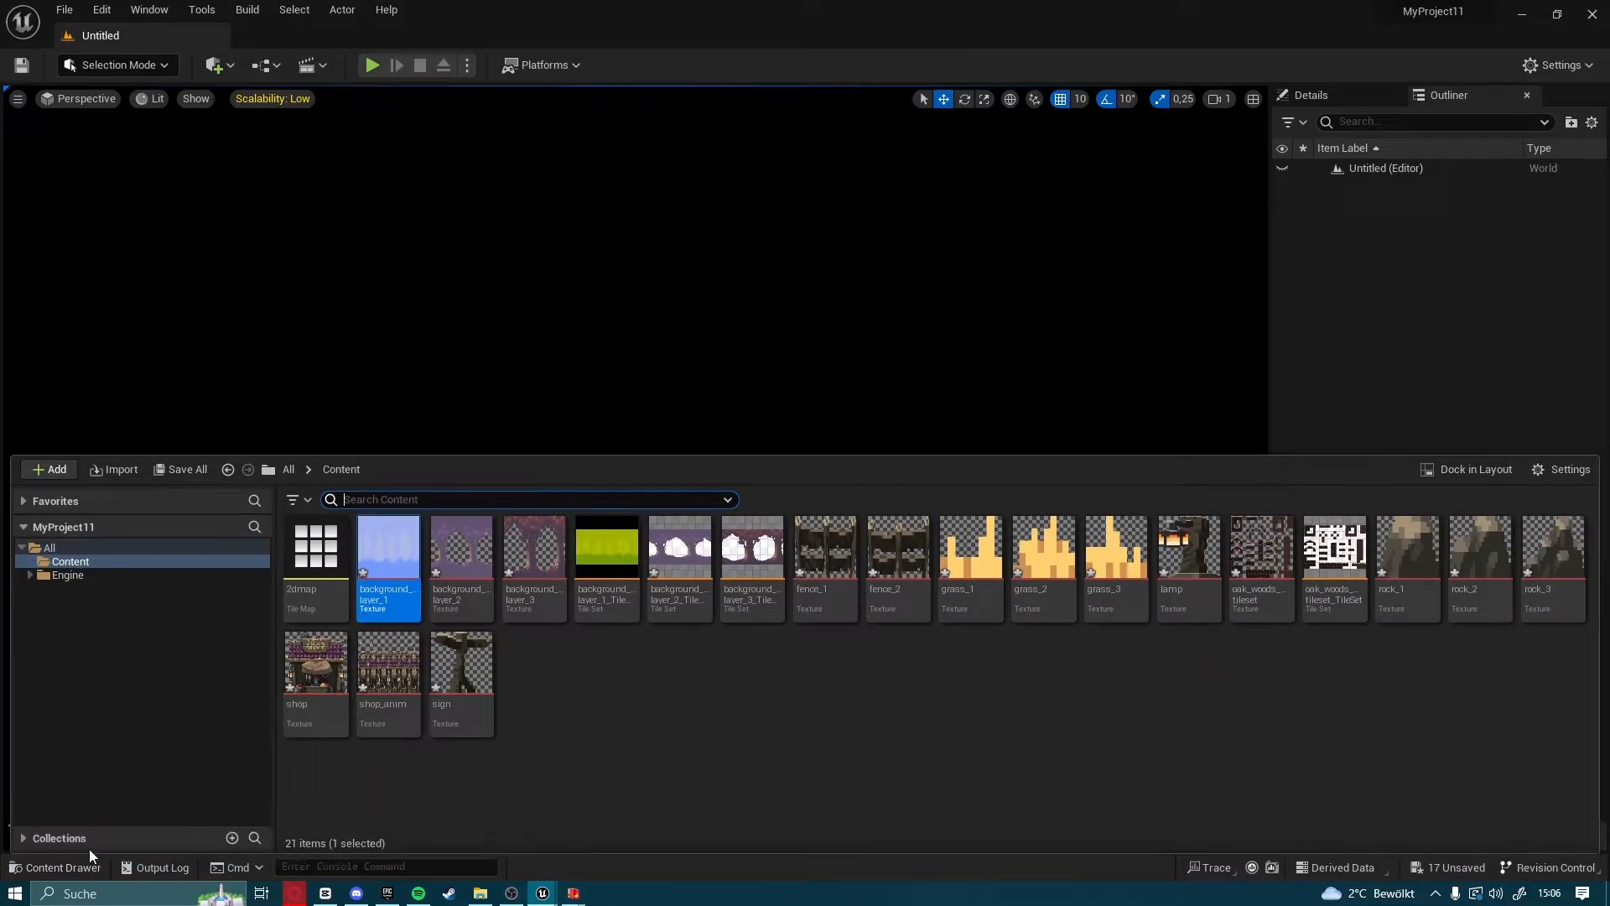
pyautogui.click(609, 735)
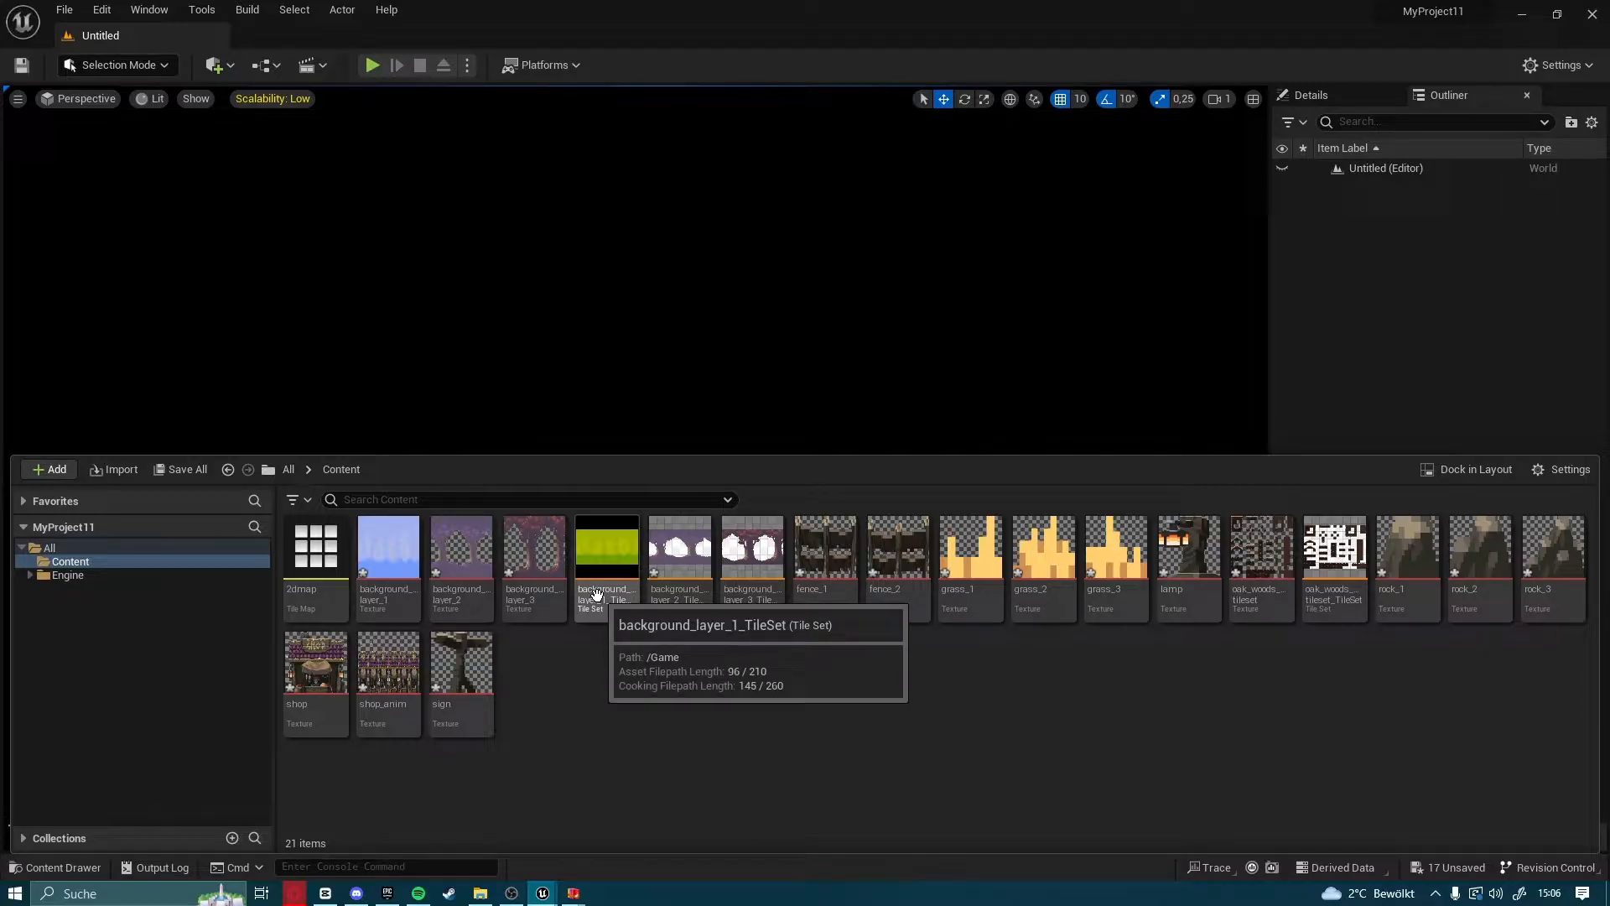
pyautogui.click(393, 587)
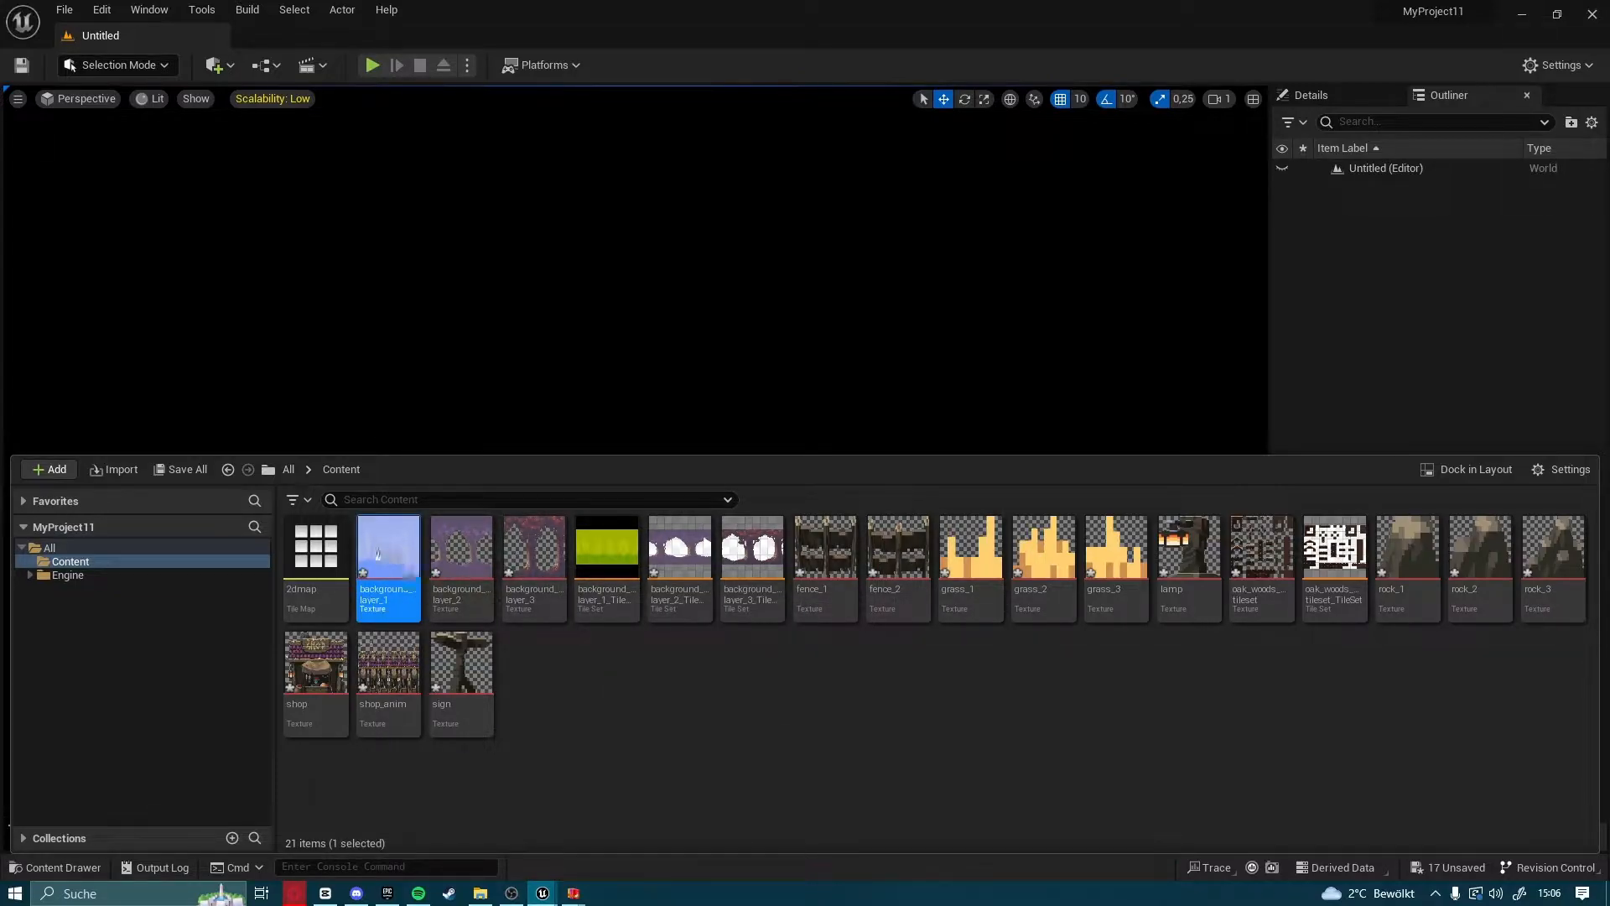
pyautogui.doubleClick(398, 592)
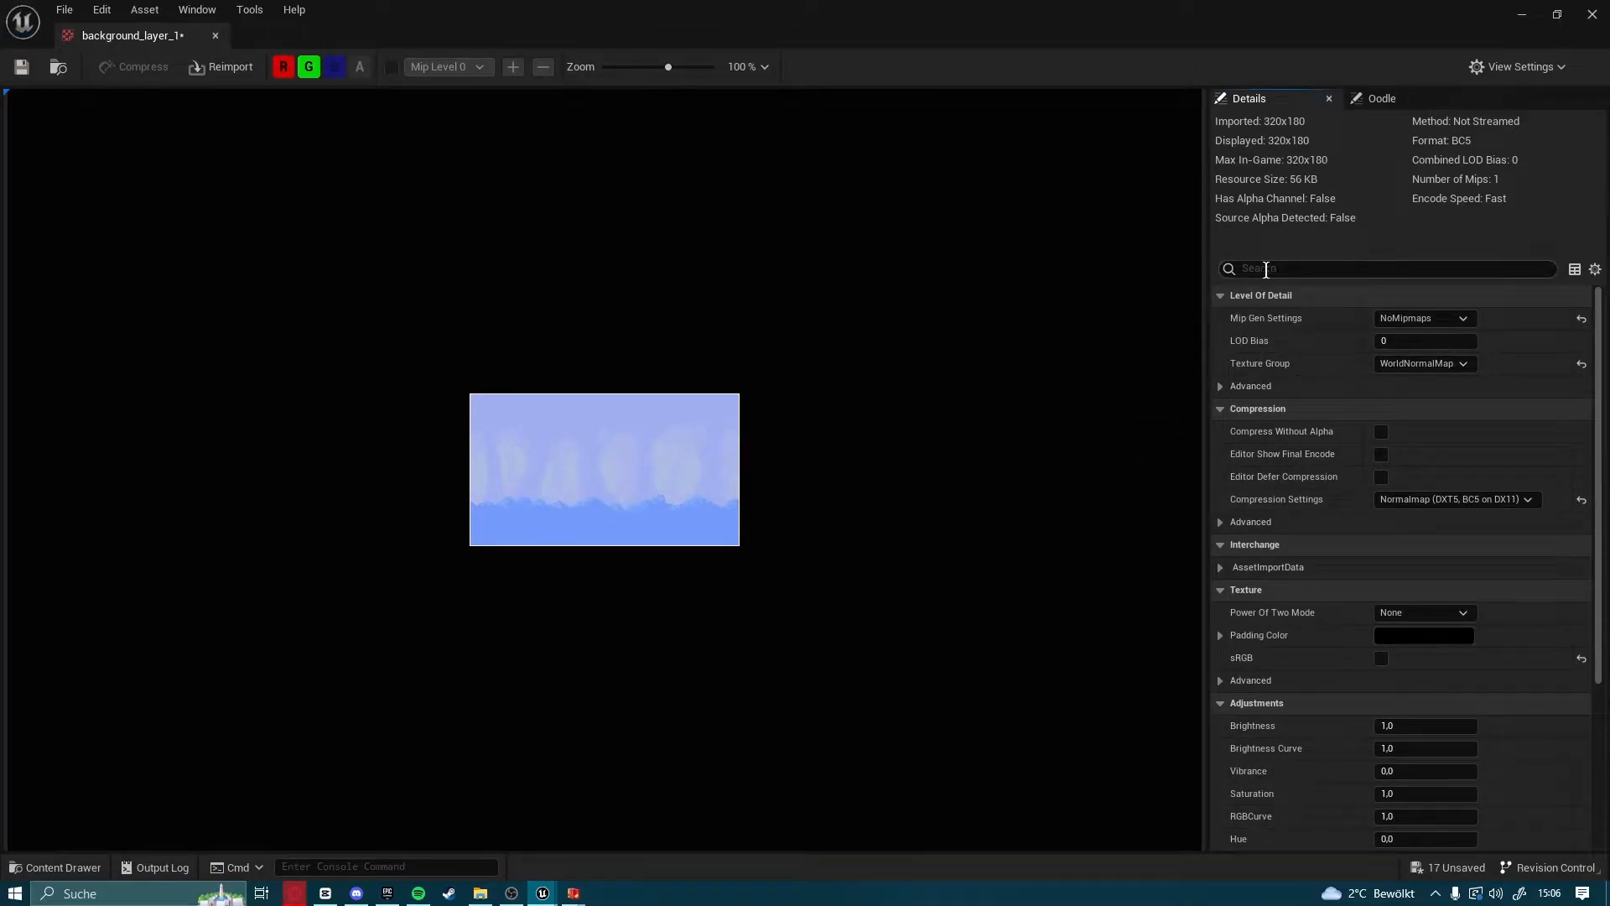
pyautogui.click(1266, 269)
pyautogui.write('compres')
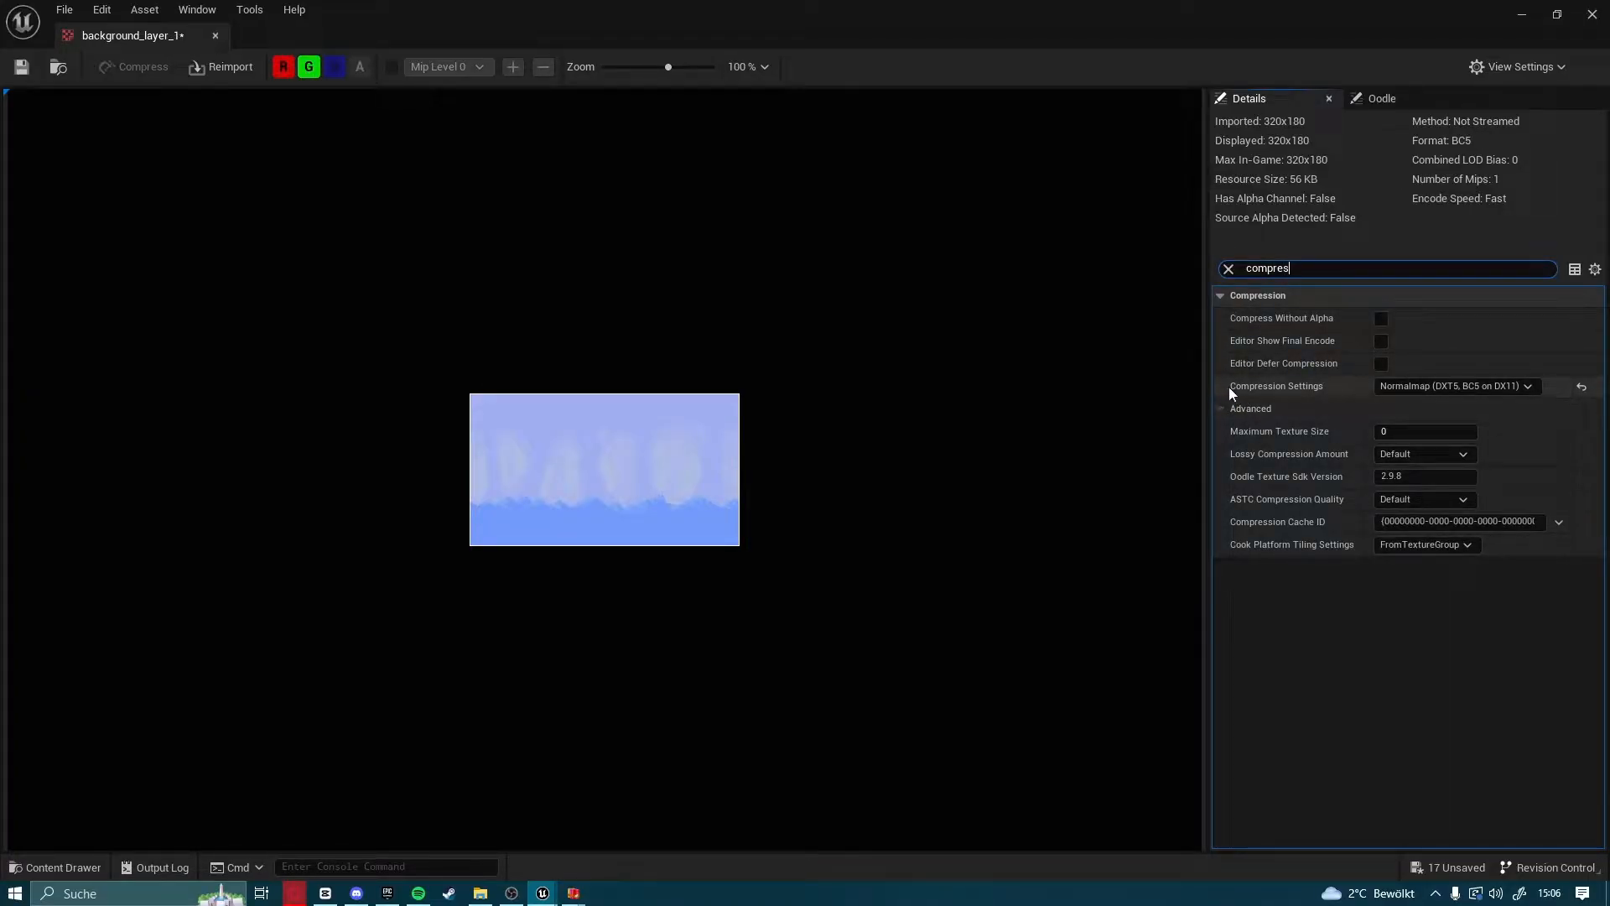
pyautogui.click(1442, 388)
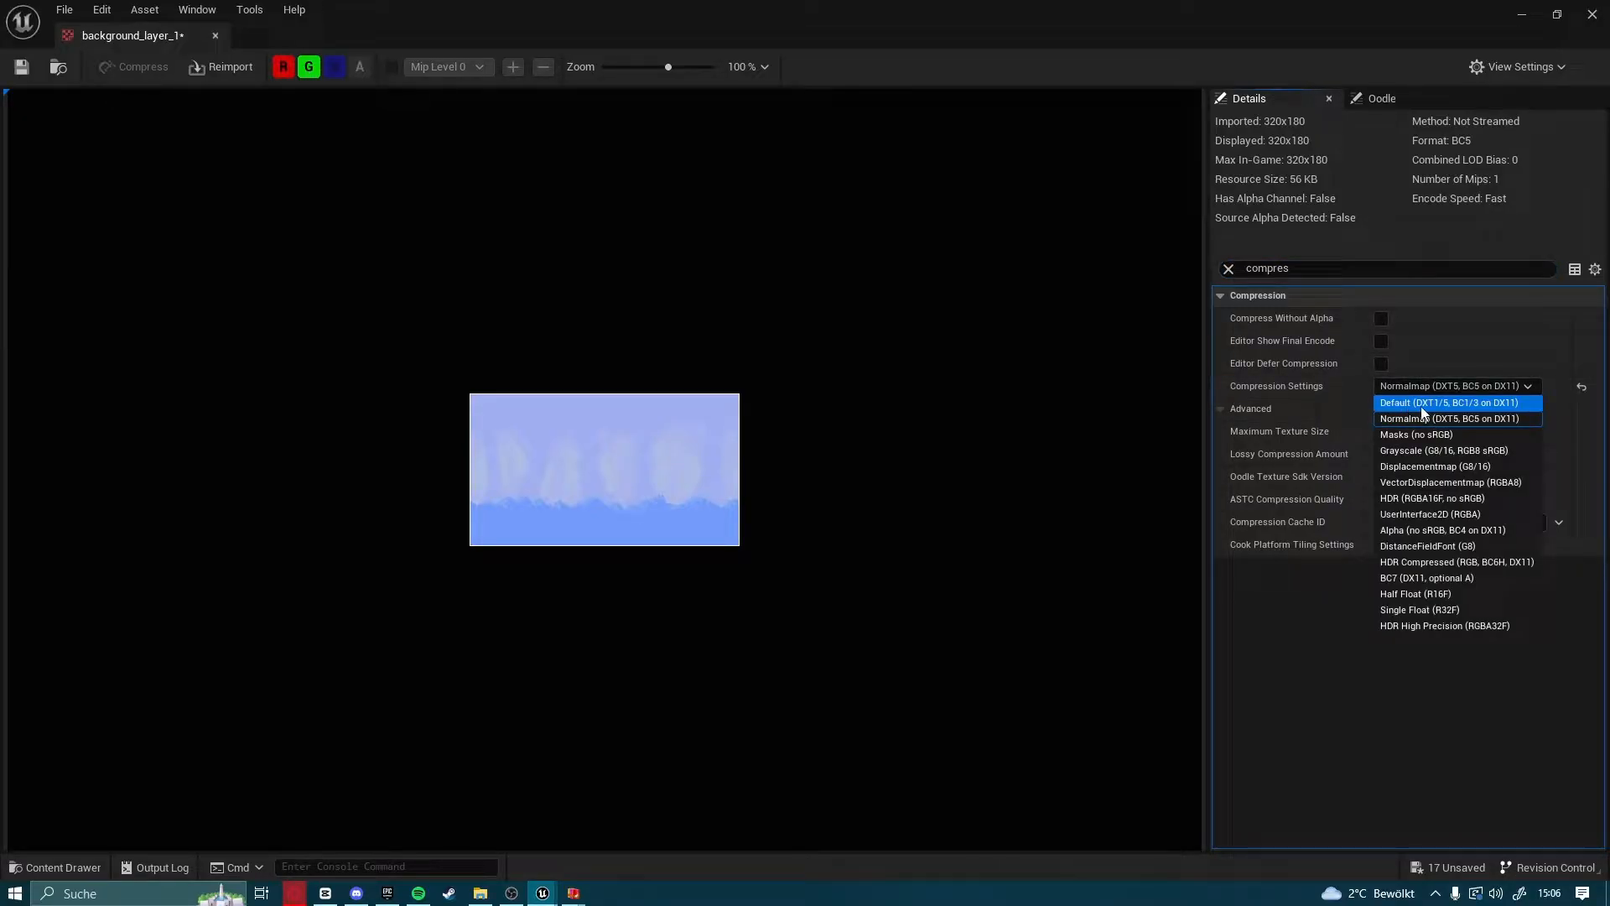
pyautogui.click(1435, 403)
pyautogui.hotkey('ctrl', 's')
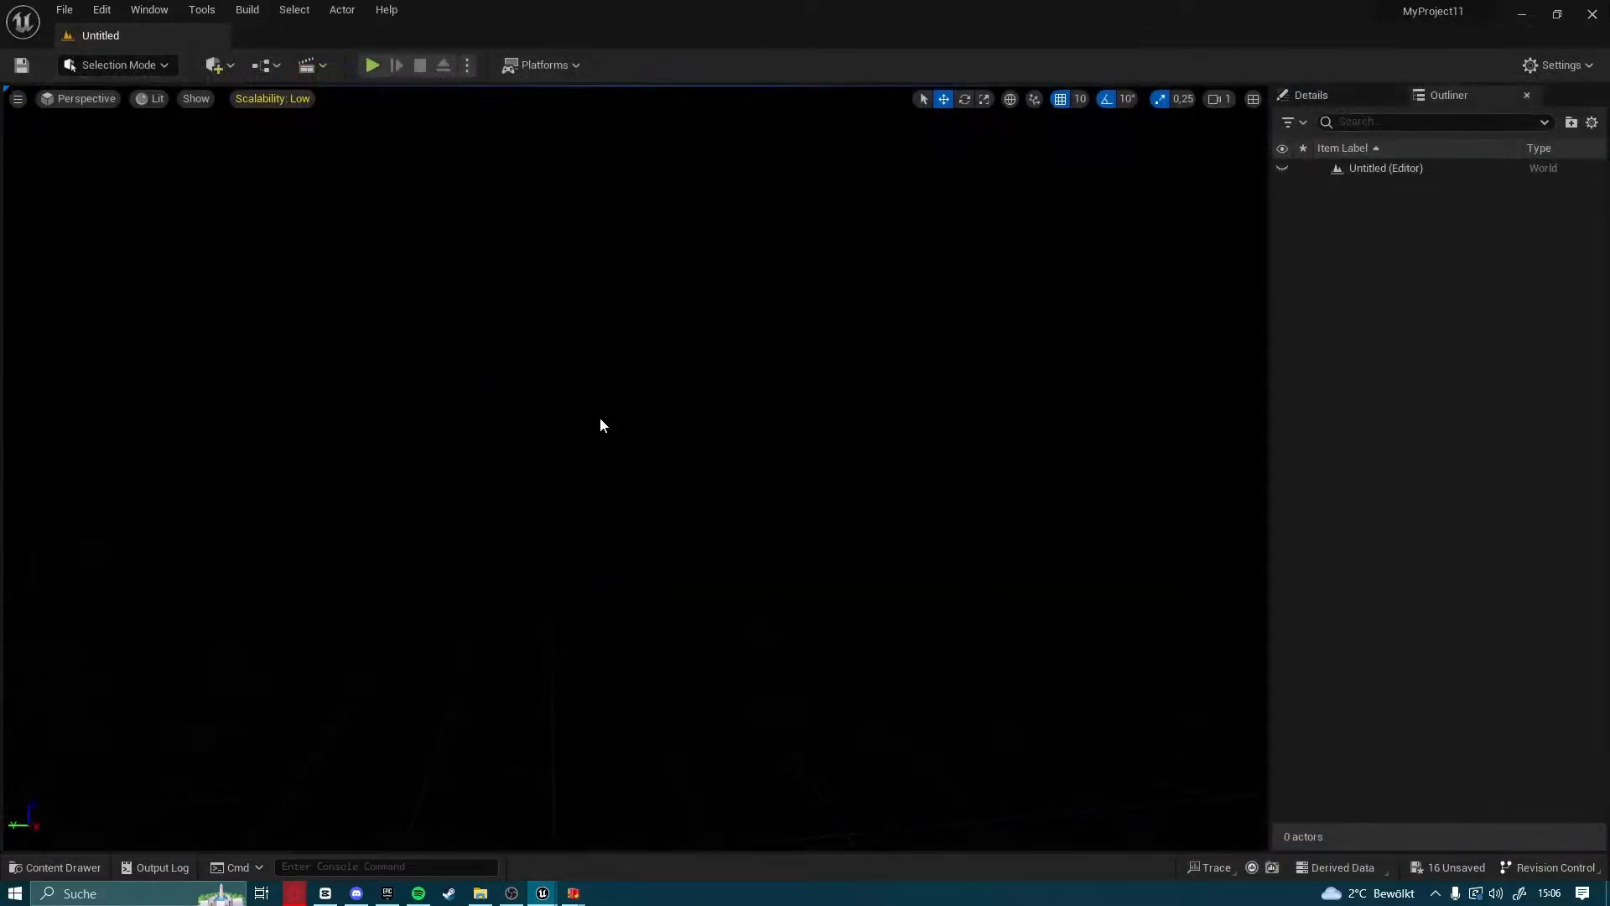
# Delete the old background_layer_1_TileSet asset from the Content folder
pyautogui.click(75, 863)
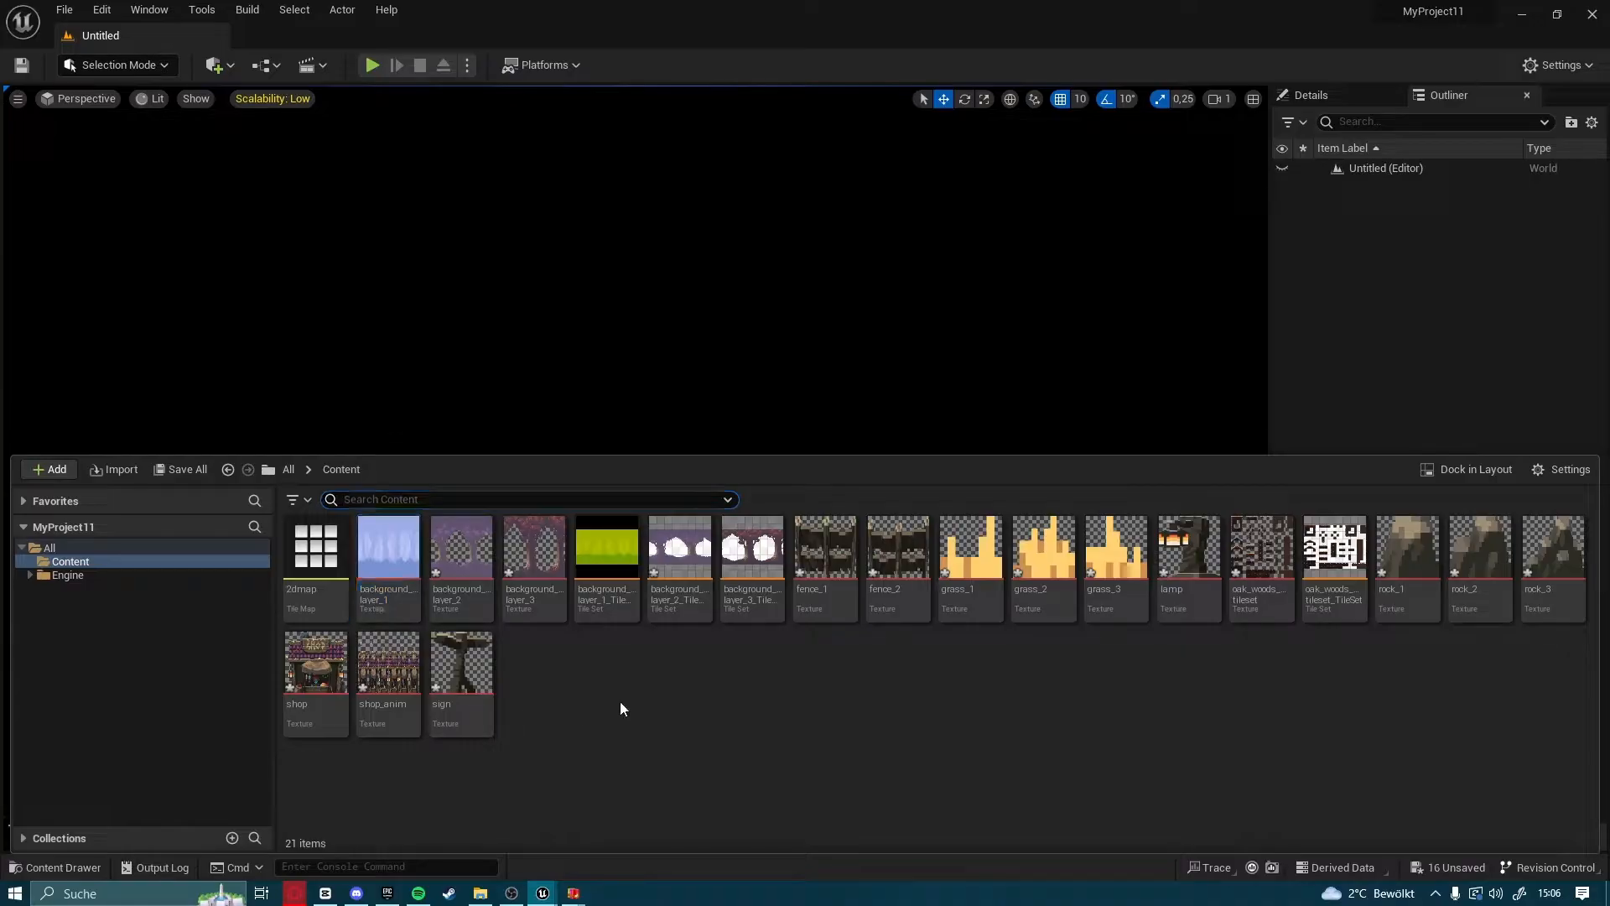
pyautogui.click(627, 592)
pyautogui.press('Delete')
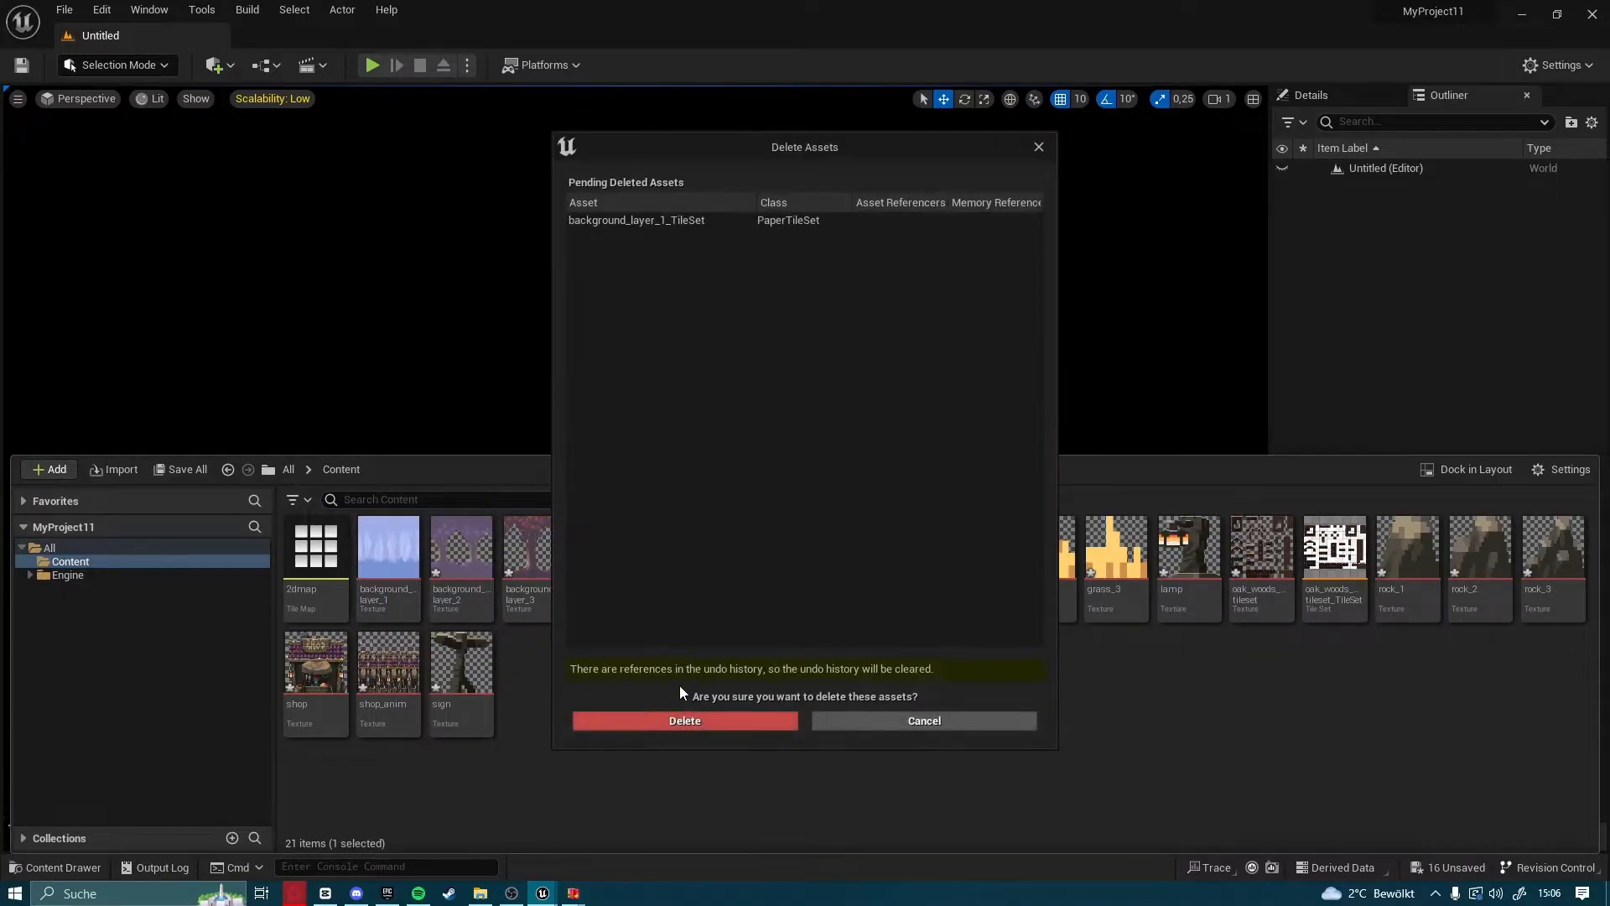
pyautogui.click(676, 718)
# Create a new tile set from the background_layer_1 texture
pyautogui.rightClick(400, 578)
pyautogui.moveTo(530, 435)
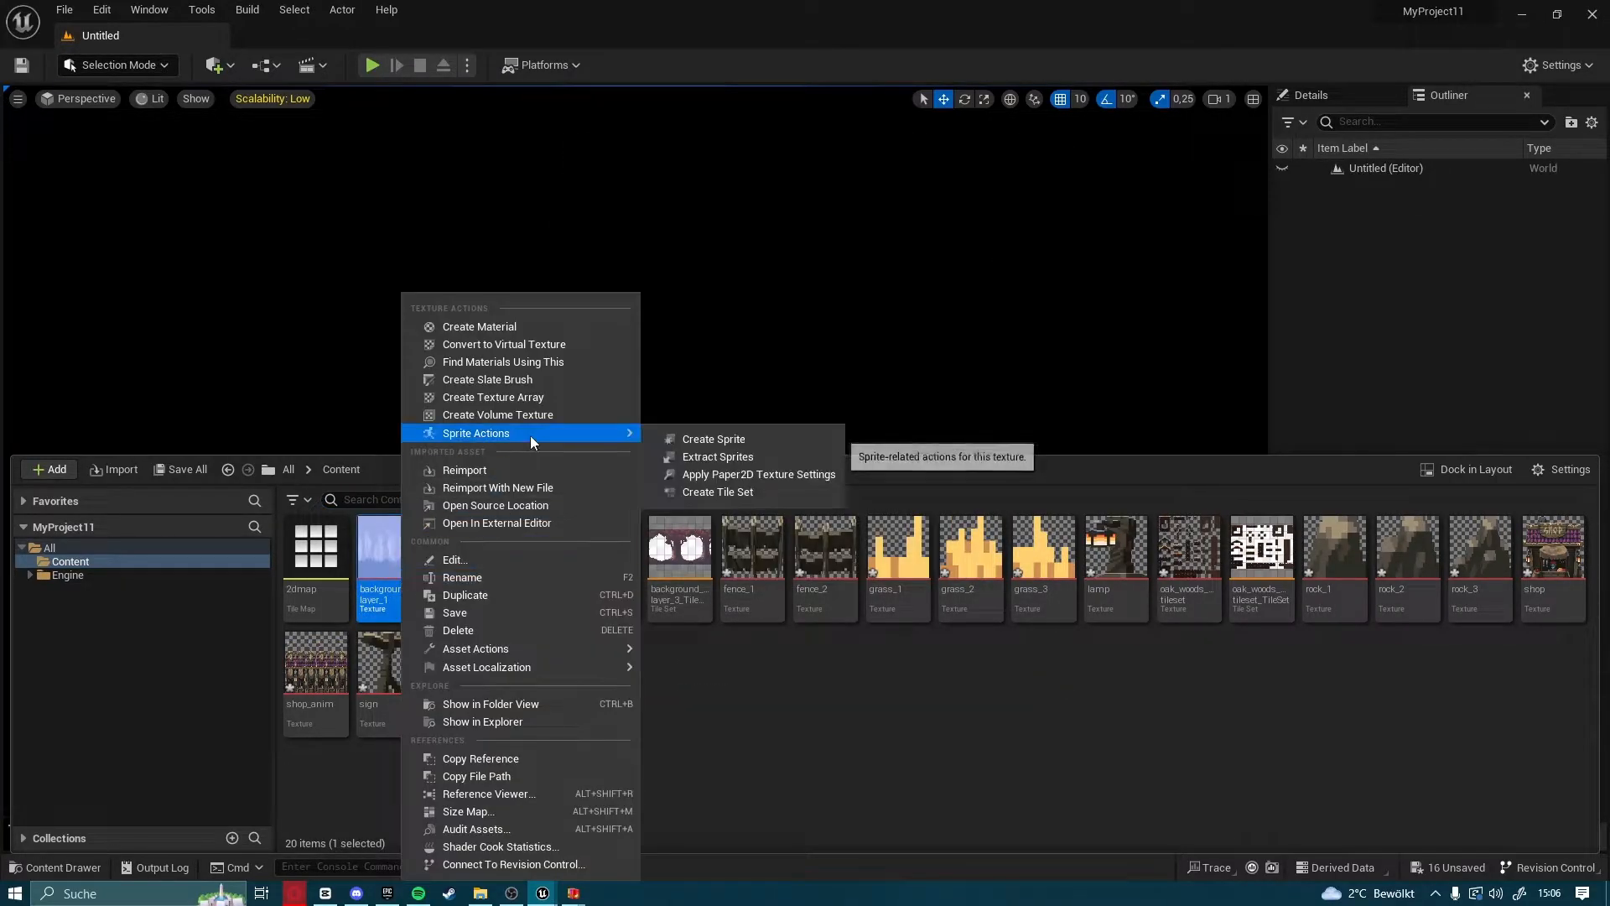
pyautogui.click(701, 499)
# Set the tile size of background_layer_1_TileSet to 24 by 24, save the tile set and close its editor
pyautogui.click(121, 859)
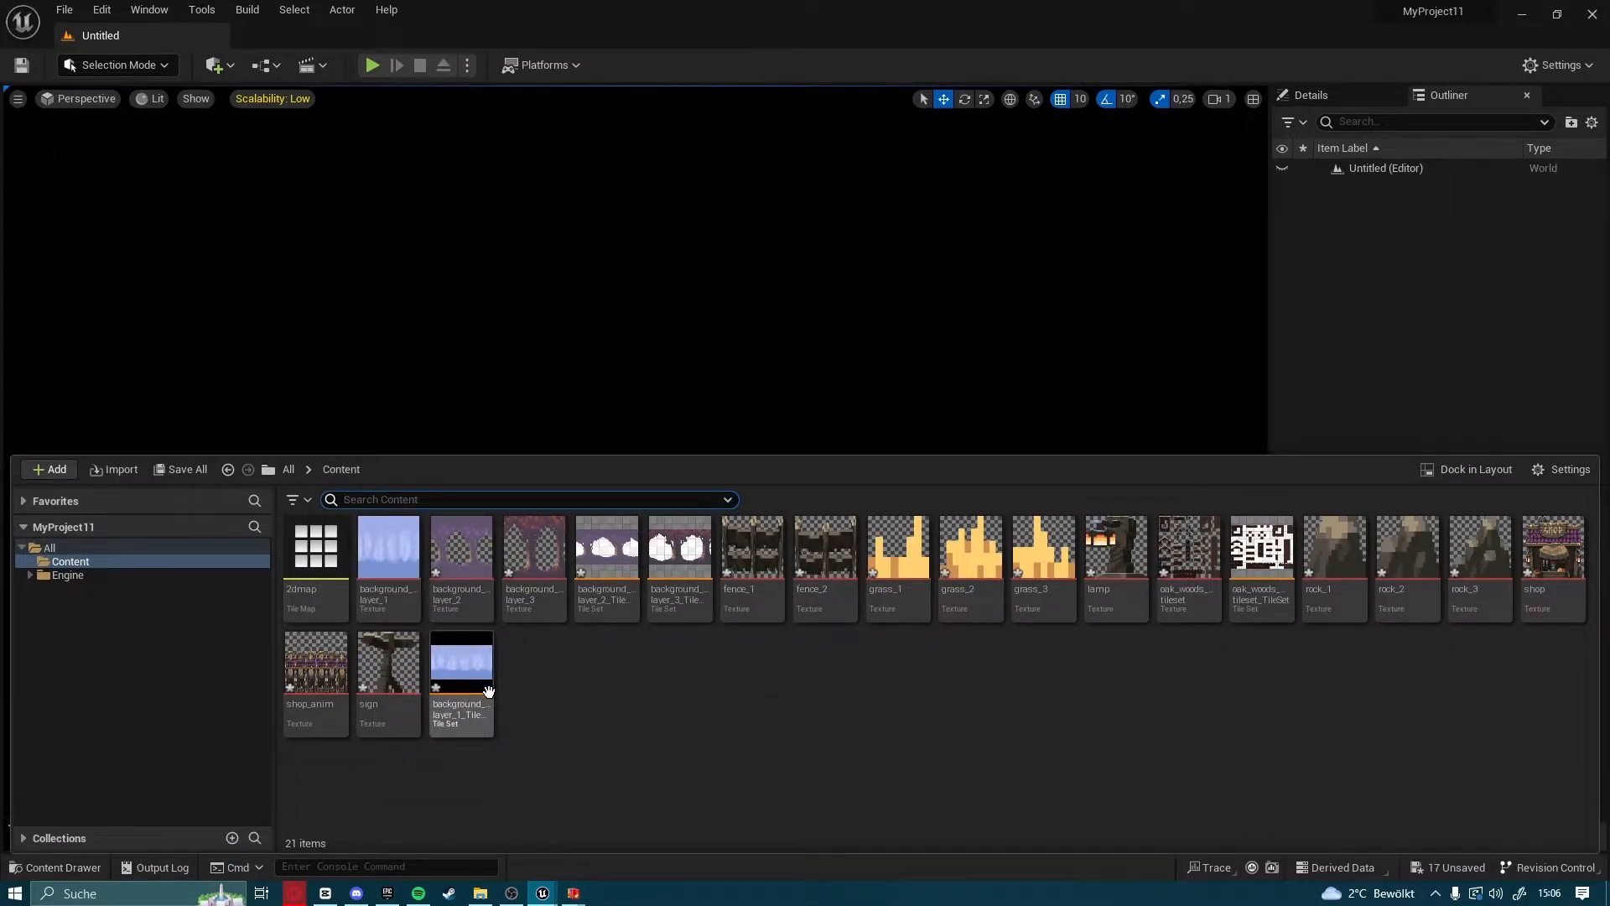
pyautogui.doubleClick(463, 671)
pyautogui.click(1259, 527)
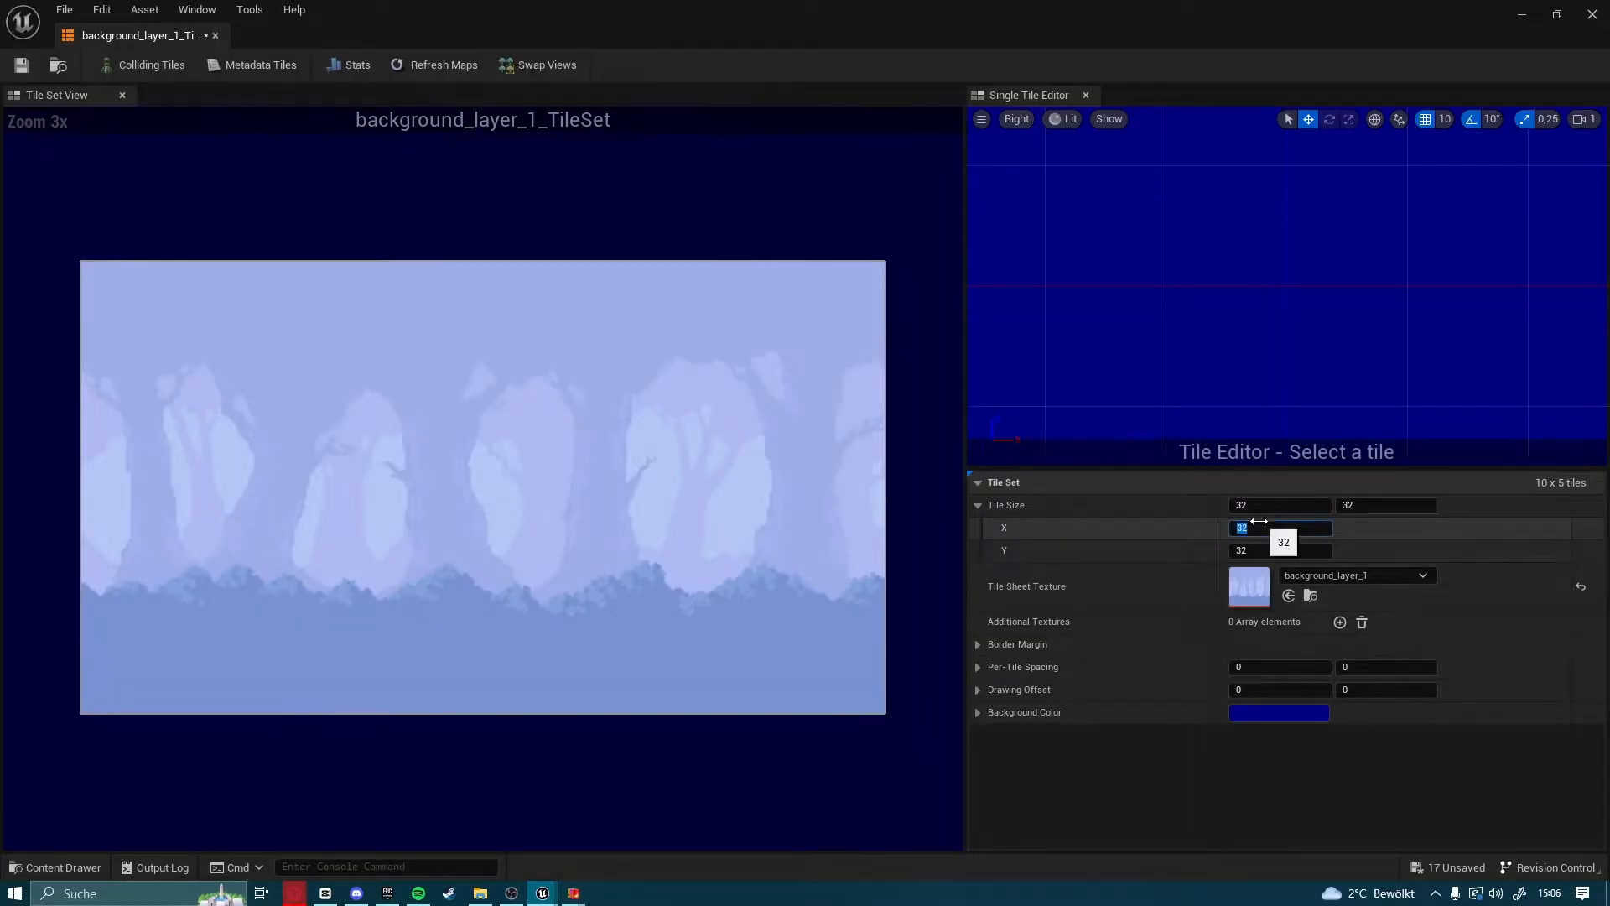
pyautogui.click(1311, 552)
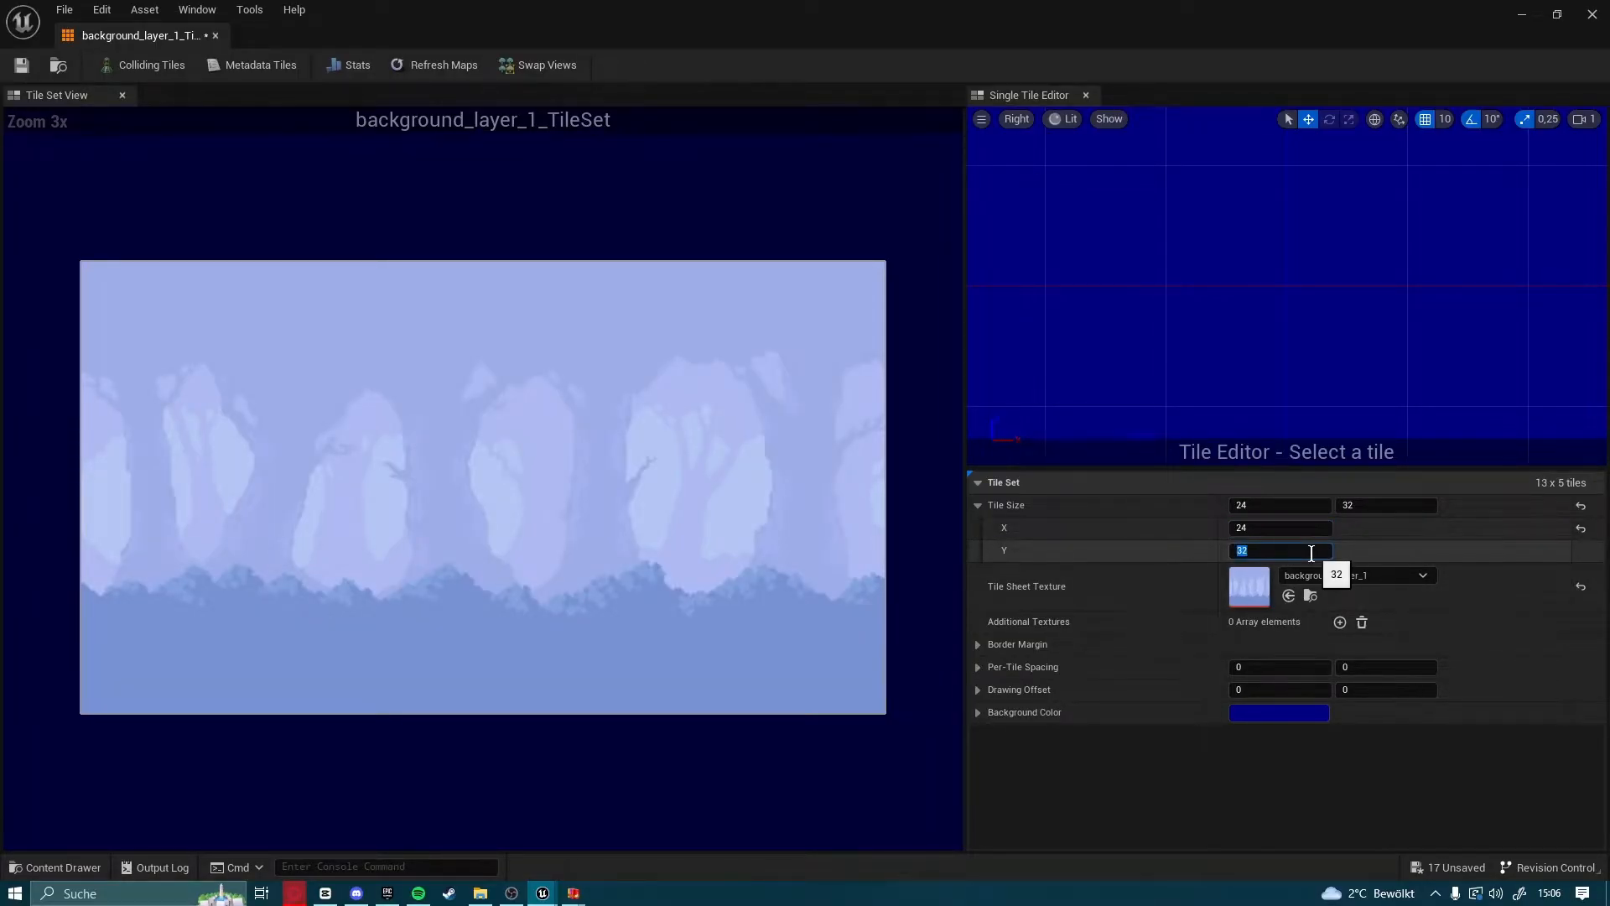
pyautogui.press('Return')
pyautogui.click(21, 65)
pyautogui.click(1591, 14)
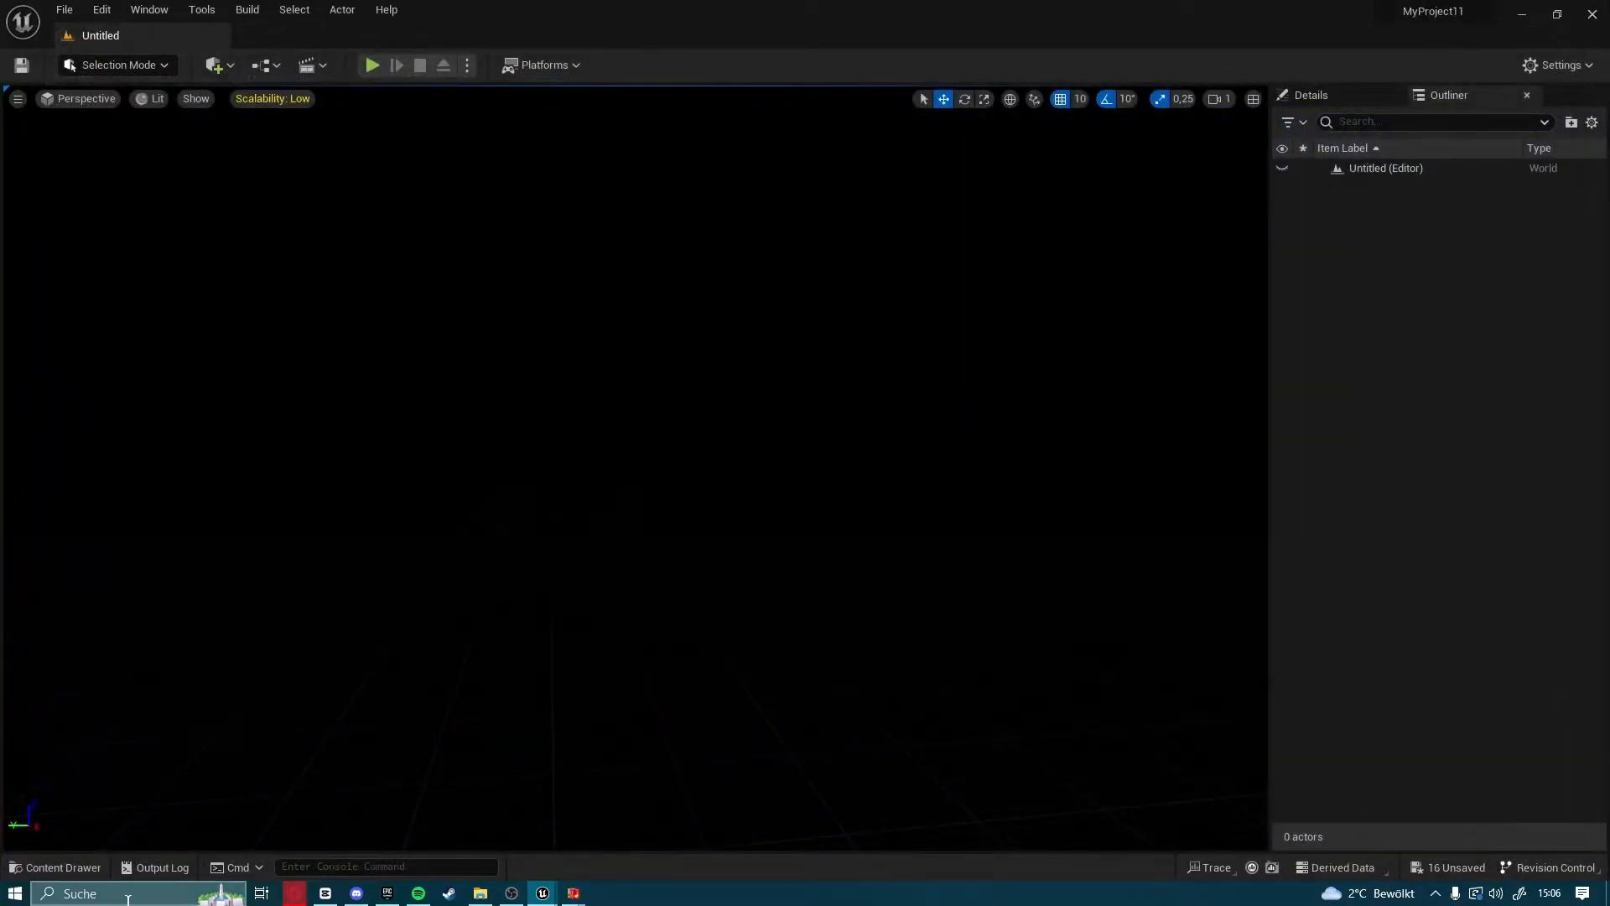
# Open the 2dmap tile map for editing
pyautogui.click(67, 874)
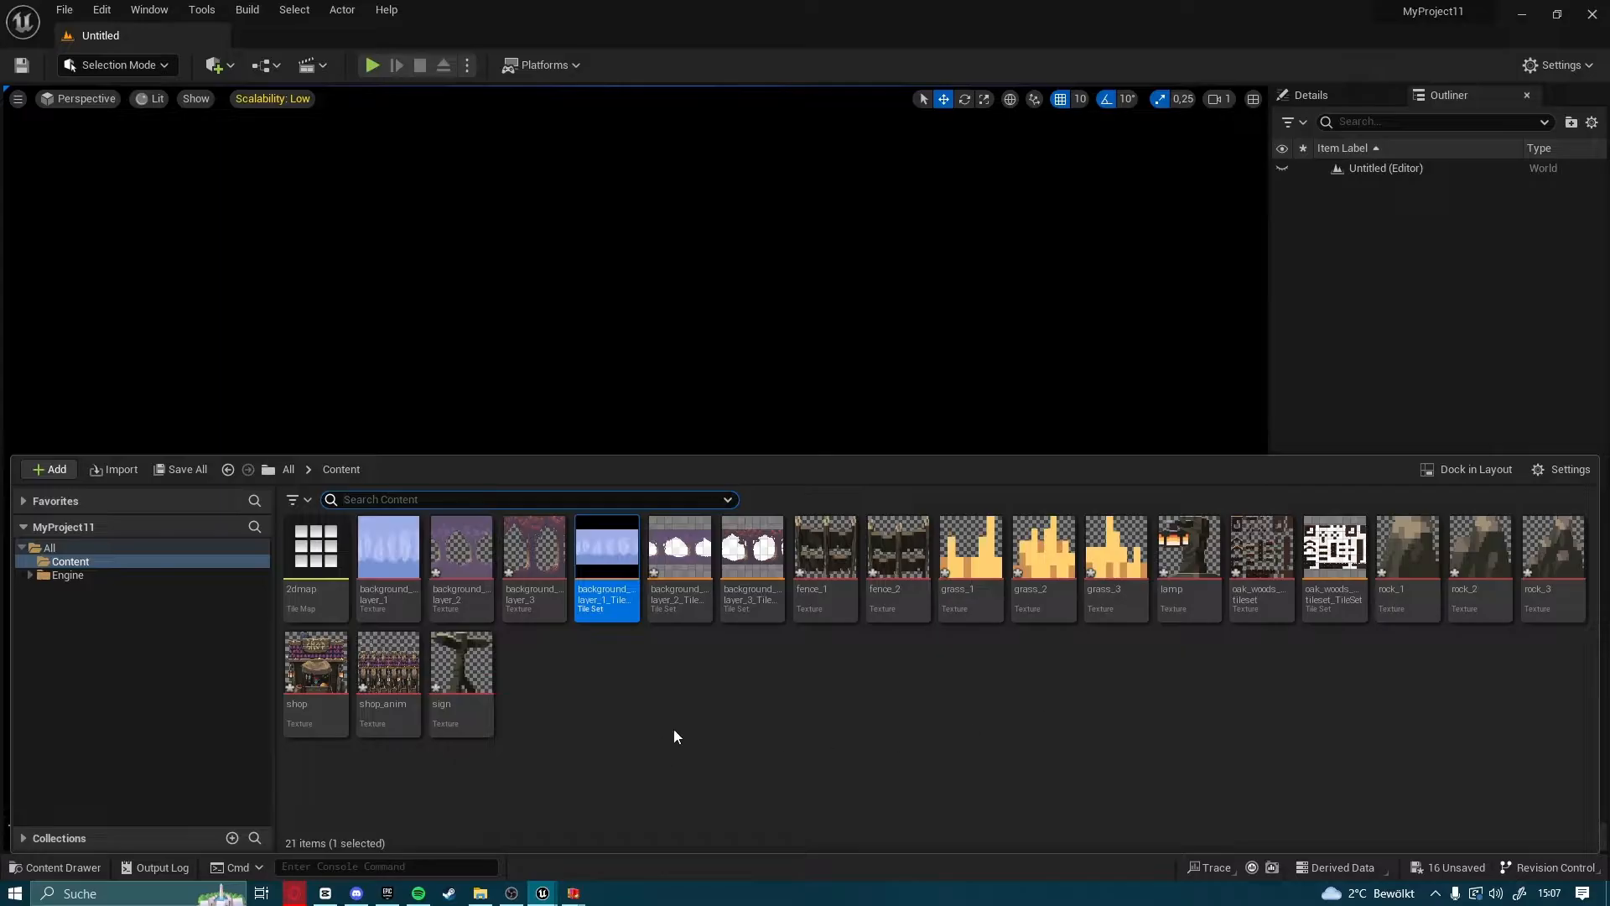
pyautogui.doubleClick(315, 558)
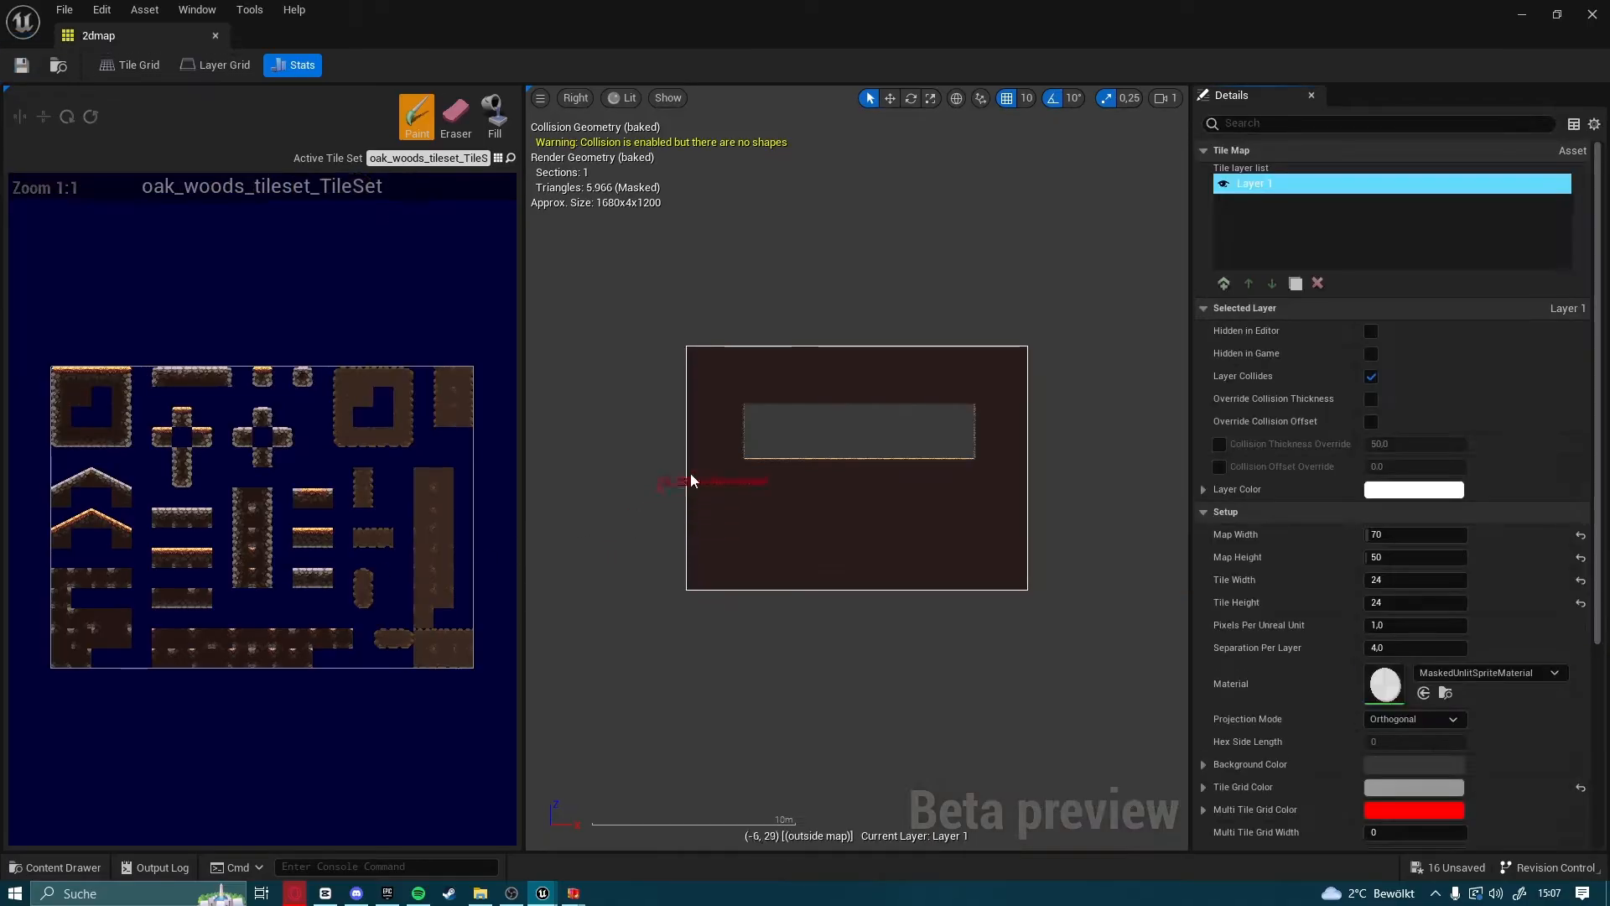
pyautogui.scroll(5, 767, 419)
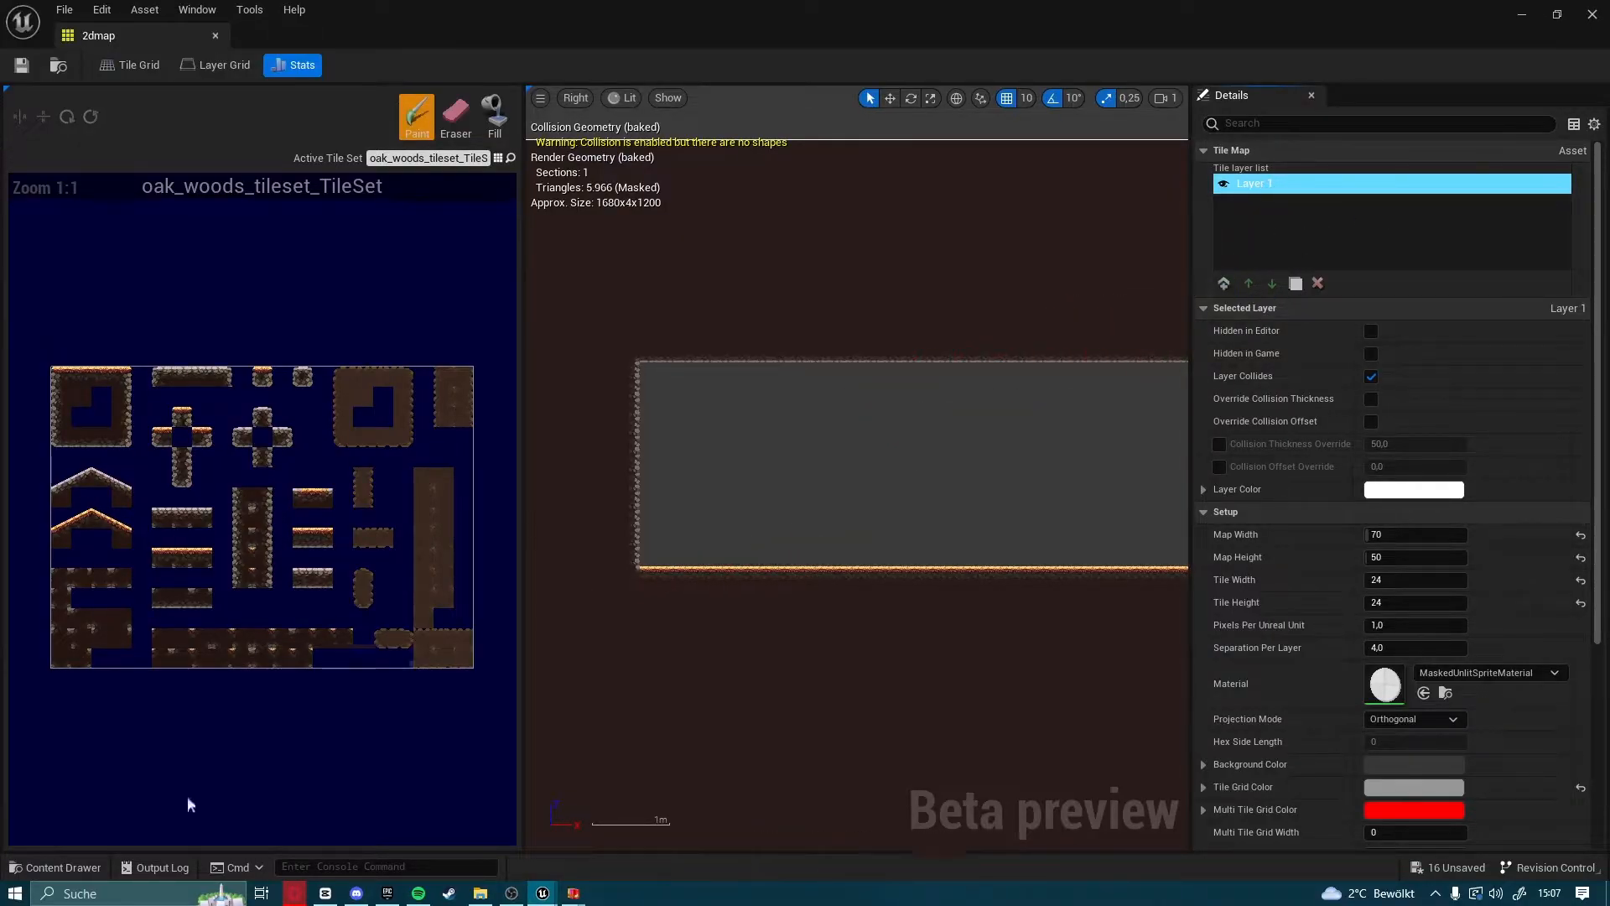
pyautogui.click(72, 869)
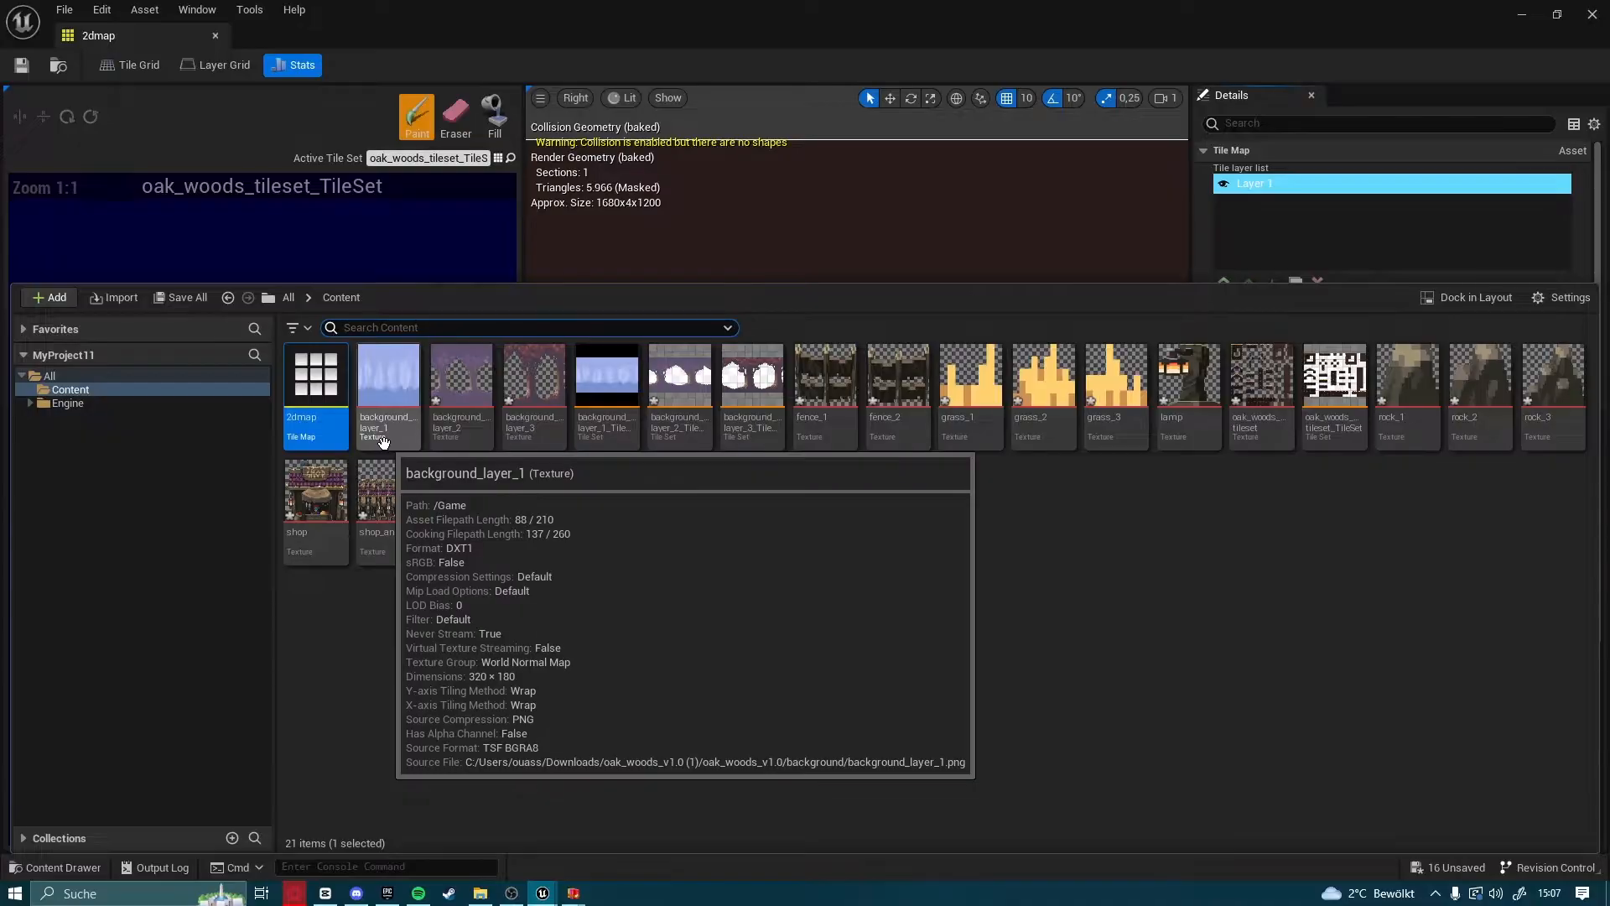
pyautogui.click(384, 441)
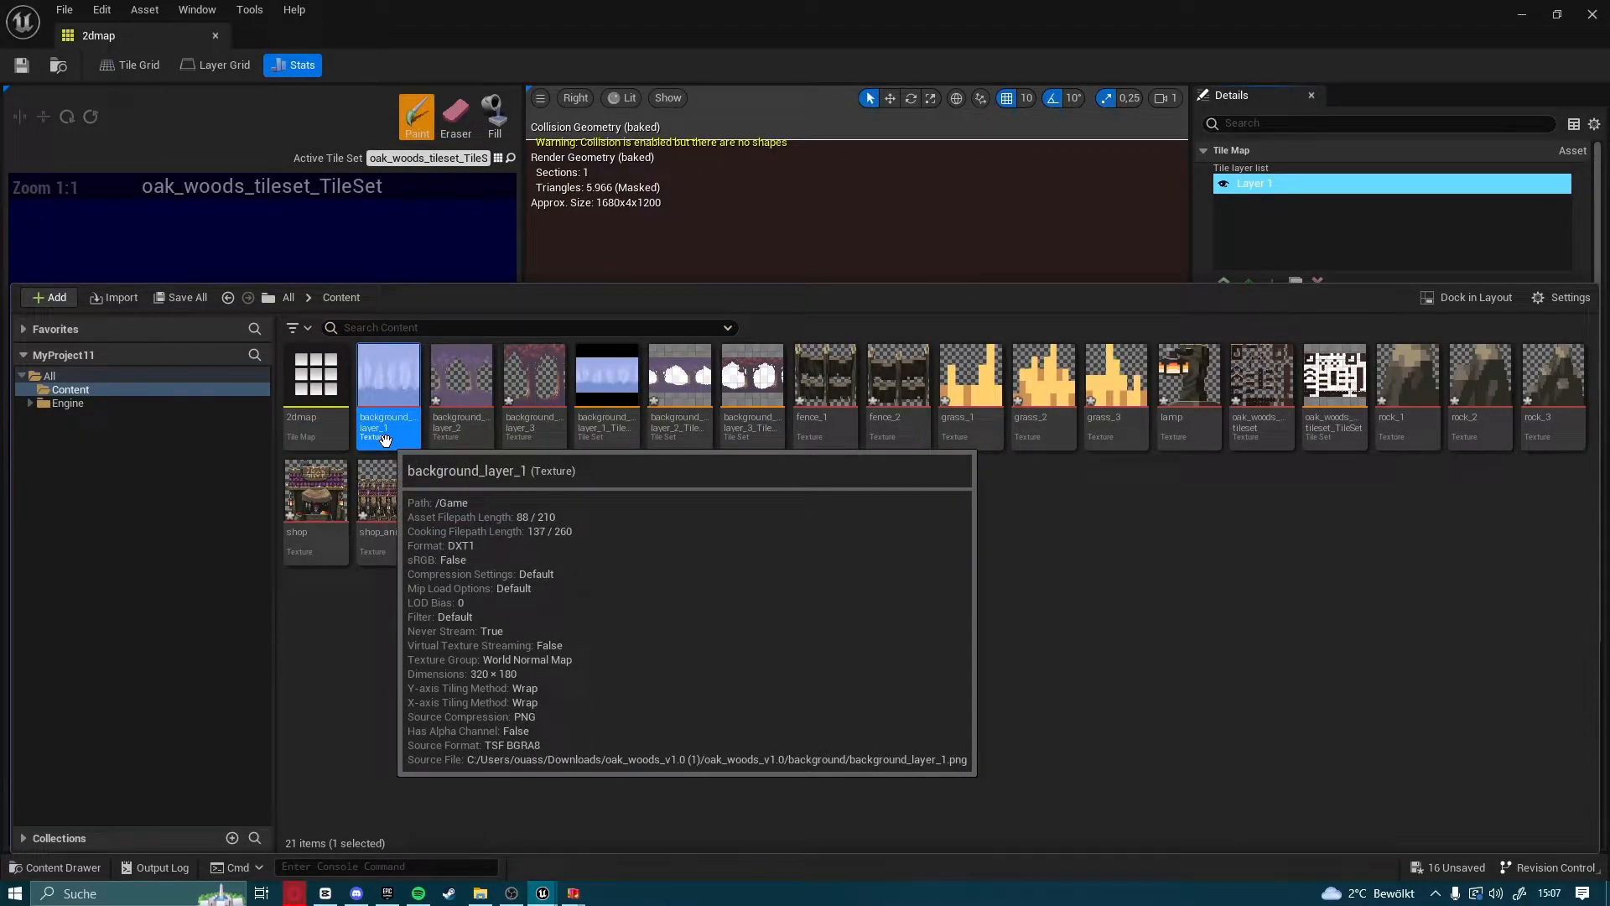
pyautogui.click(460, 419)
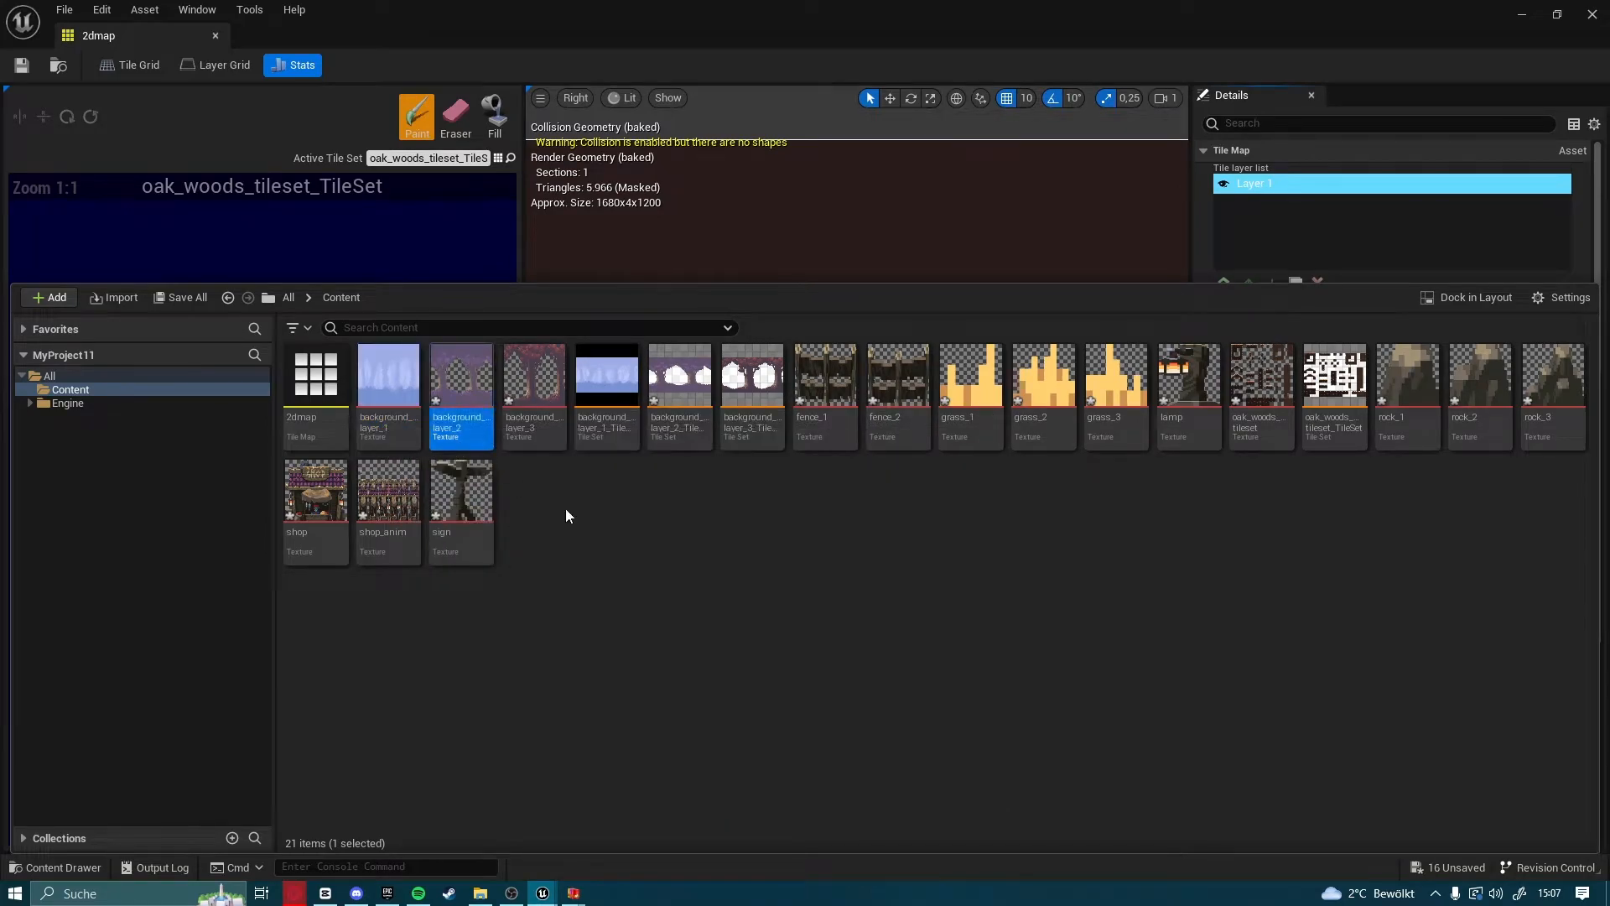
pyautogui.click(28, 867)
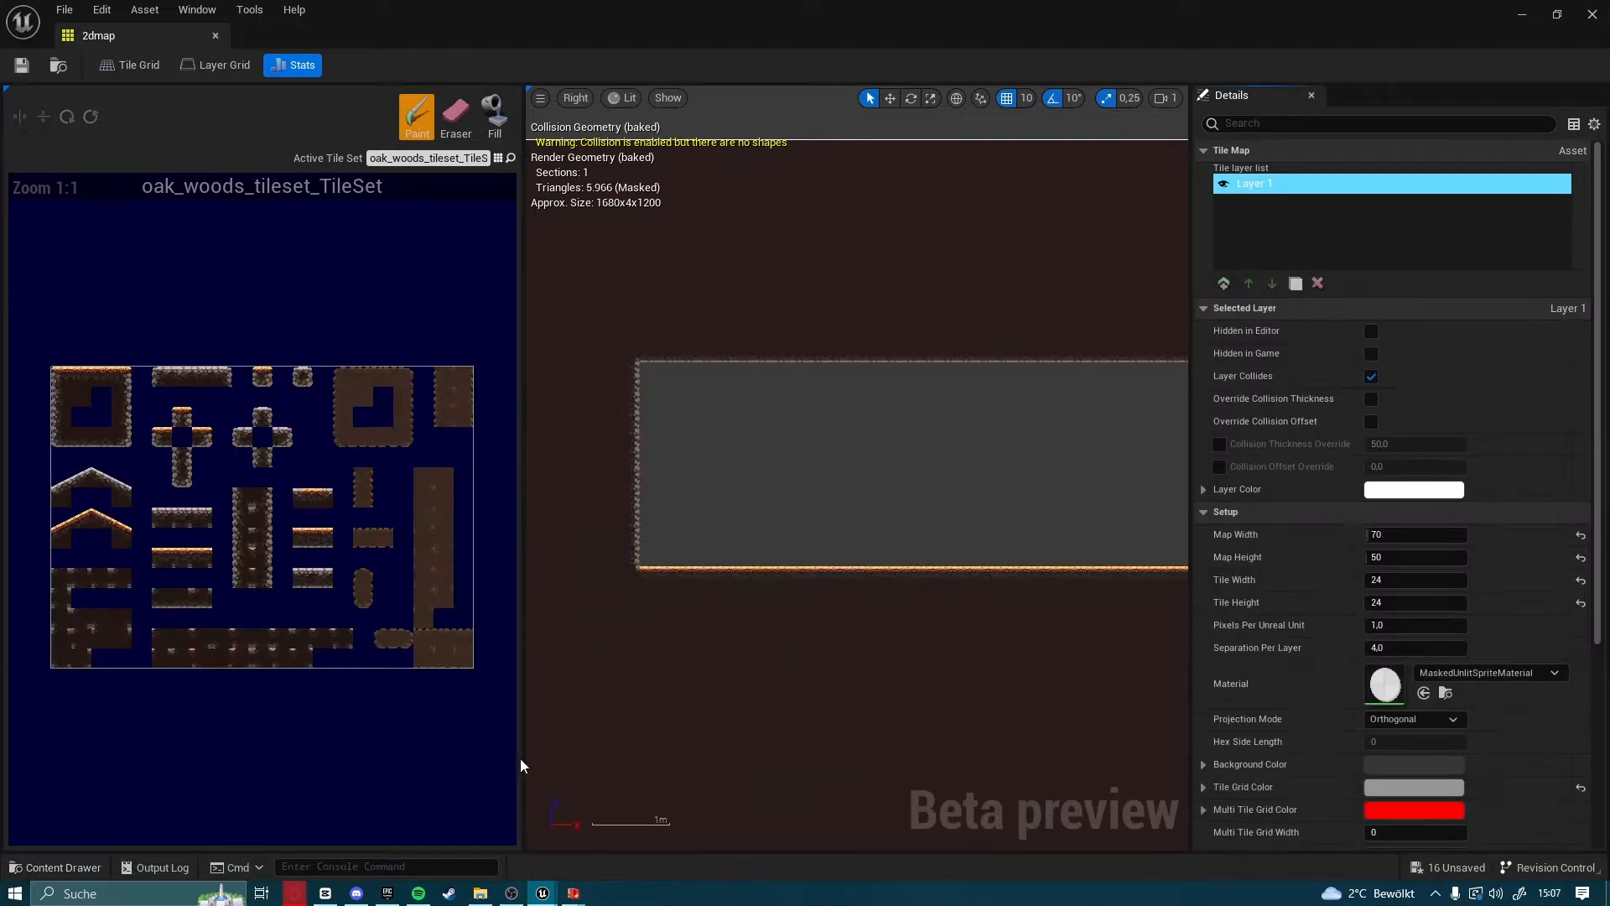
# Add a new layer above Layer 1 in the tile map and name it Bg1
pyautogui.click(1223, 285)
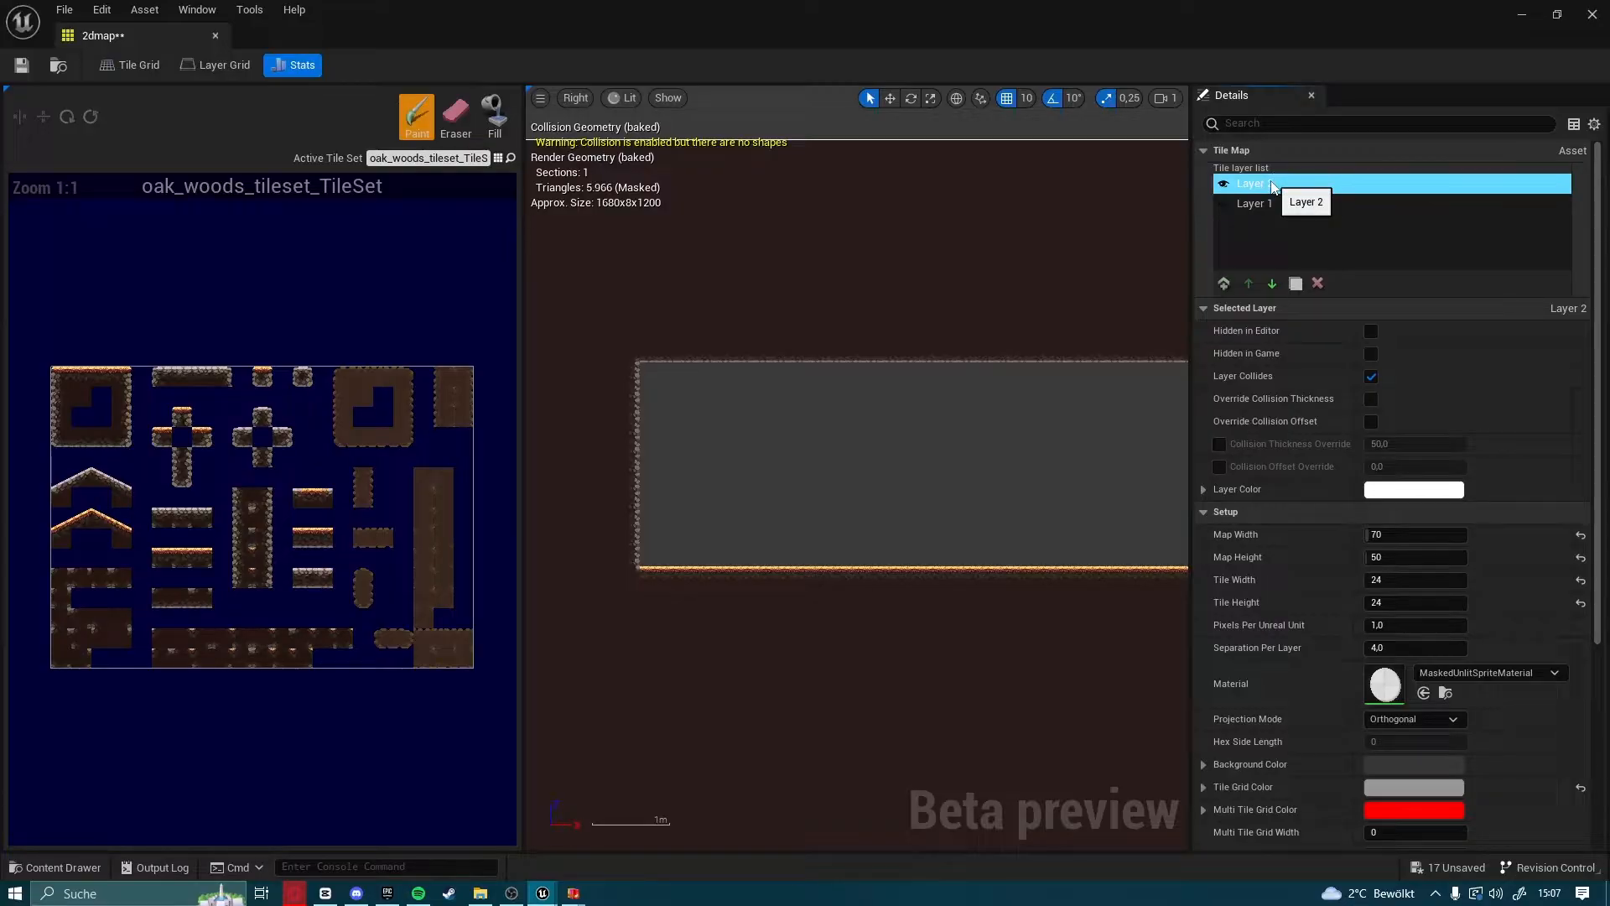
pyautogui.doubleClick(1272, 185)
pyautogui.write('Bg')
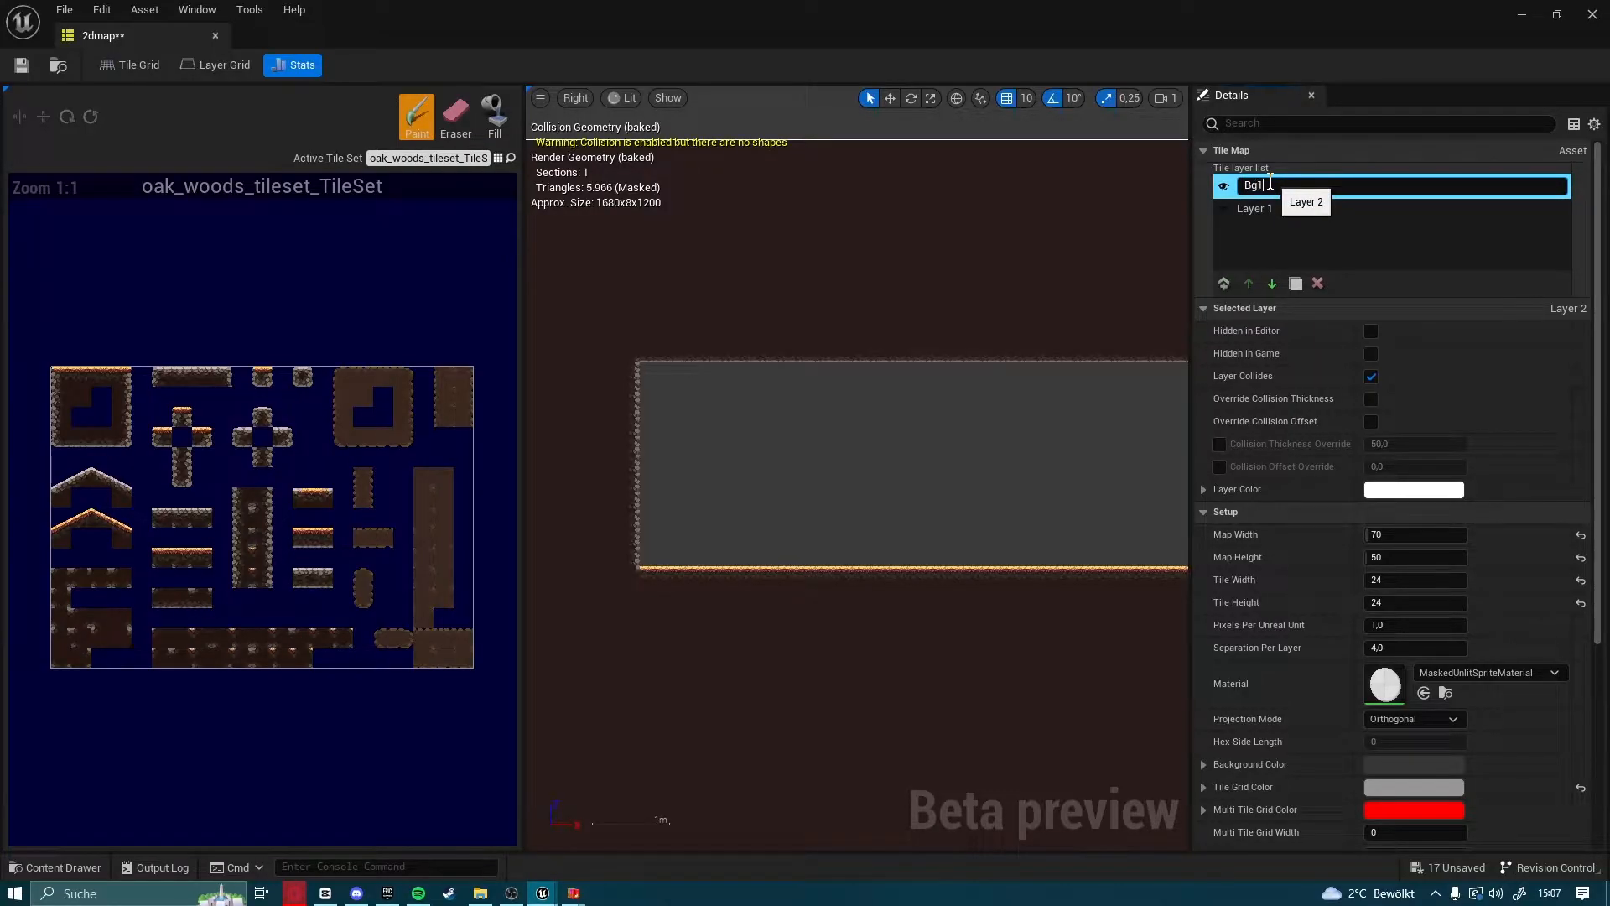
pyautogui.write('1')
pyautogui.press('Return')
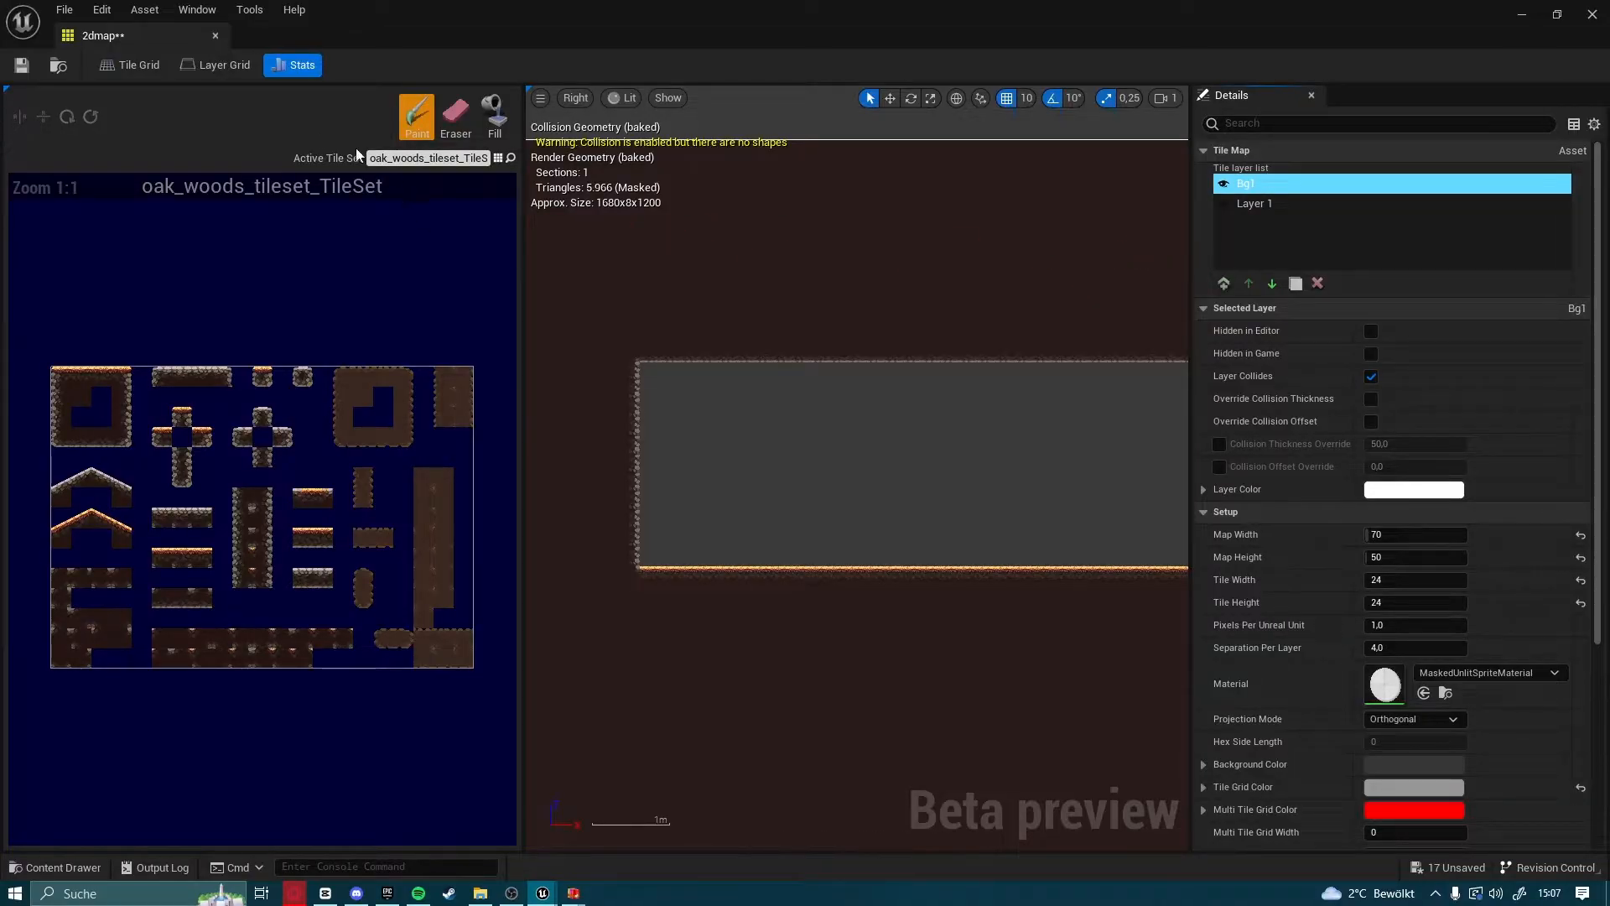
# Make background_layer_1_TileSet the active tile set and select its block of whole tiles, 13 by 7, for painting
pyautogui.click(499, 159)
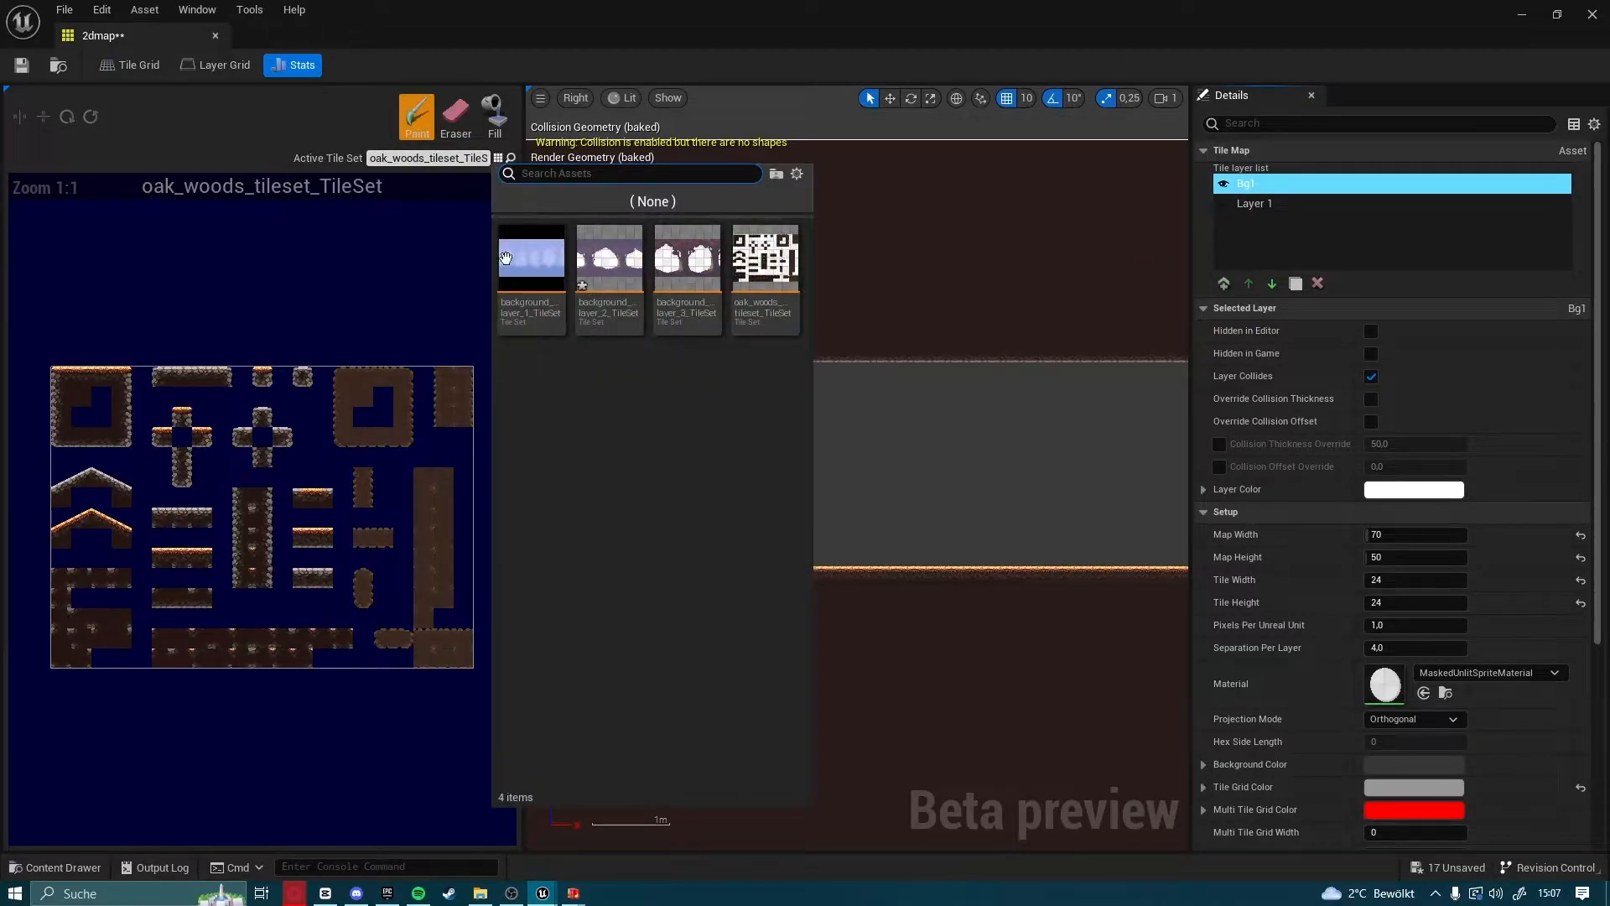
pyautogui.click(522, 320)
pyautogui.scroll(2, 58, 464)
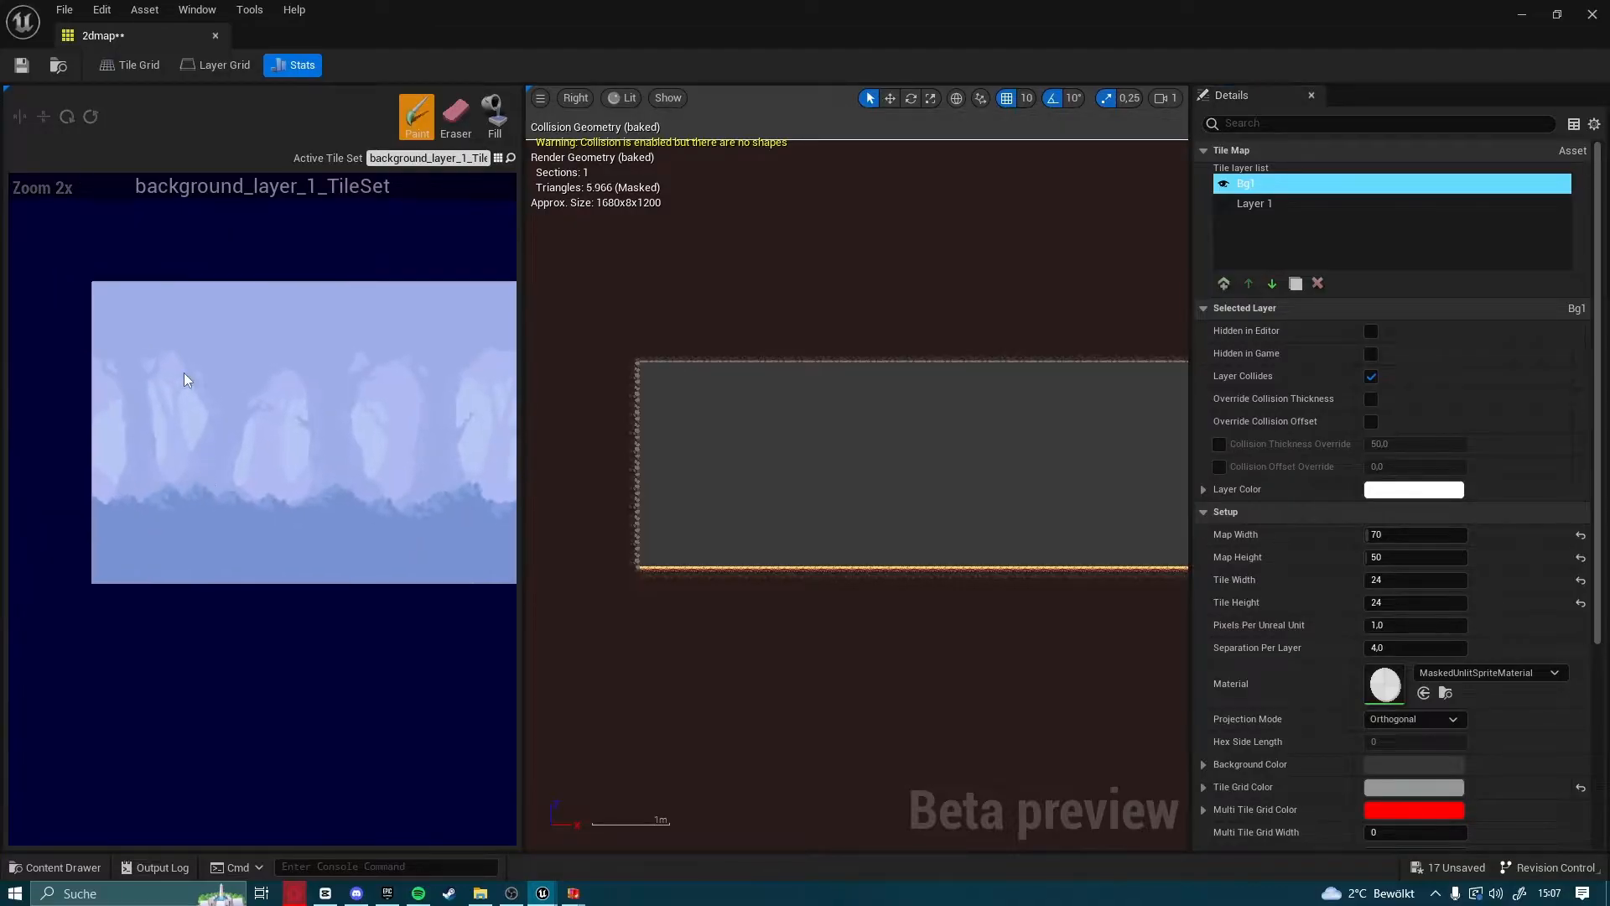
pyautogui.moveTo(94, 283)
pyautogui.mouseDown()
pyautogui.moveTo(516, 491)
pyautogui.moveTo(606, 566)
pyautogui.moveTo(339, 566)
pyautogui.moveTo(422, 563)
pyautogui.mouseUp()
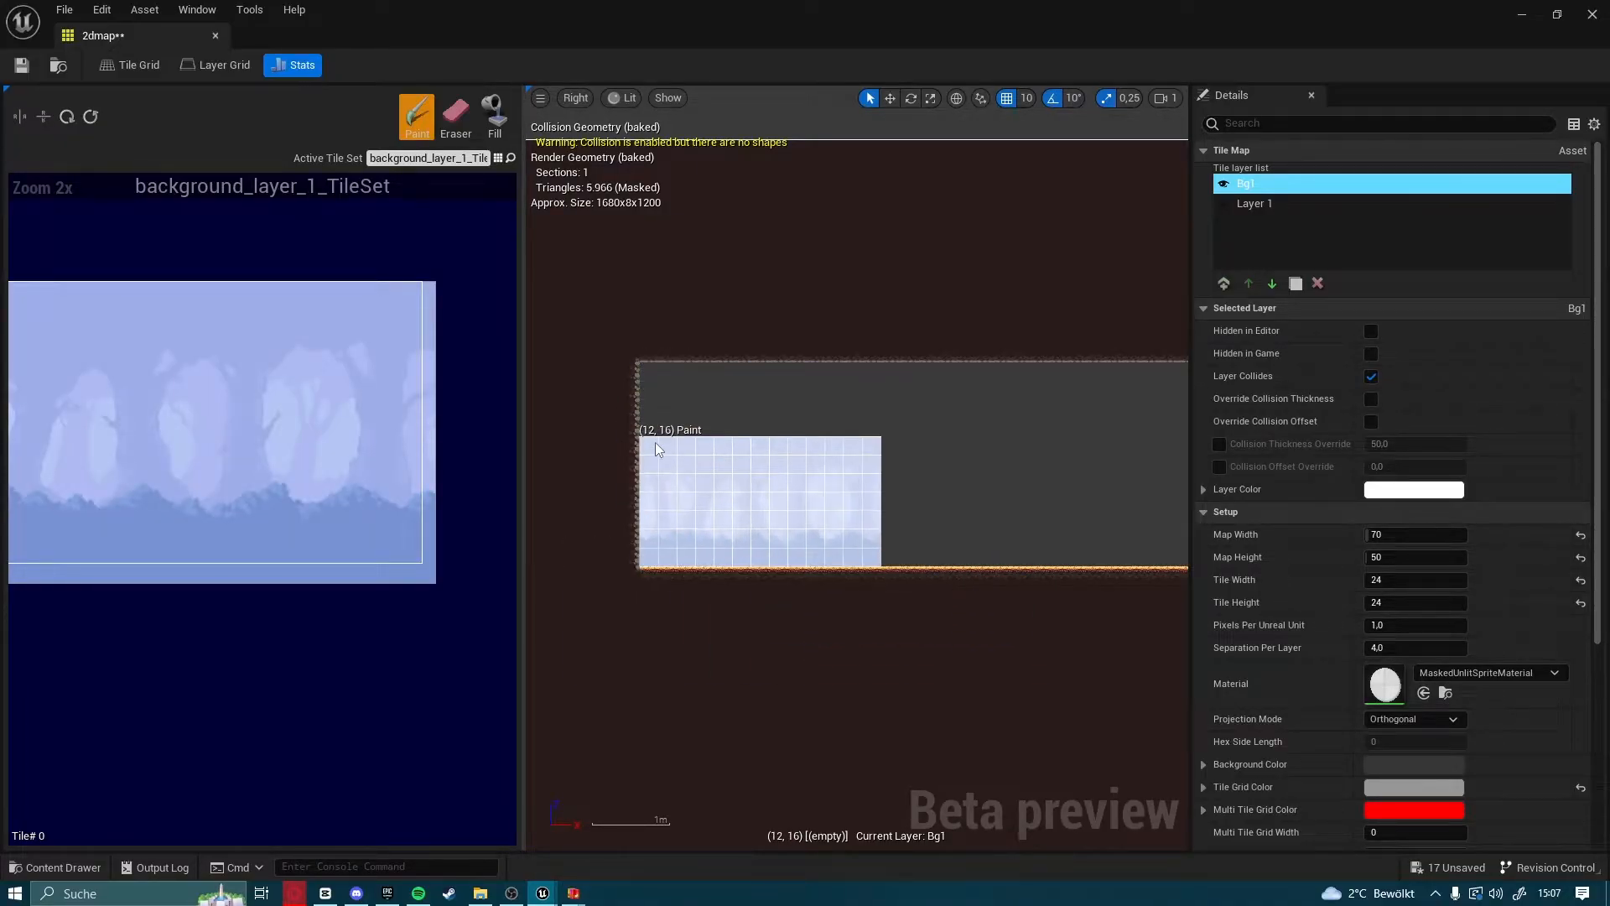
# Paint the selected background block four times side by side along the cavity floor on Bg1, from the cavity's start past its far wall
pyautogui.click(646, 445)
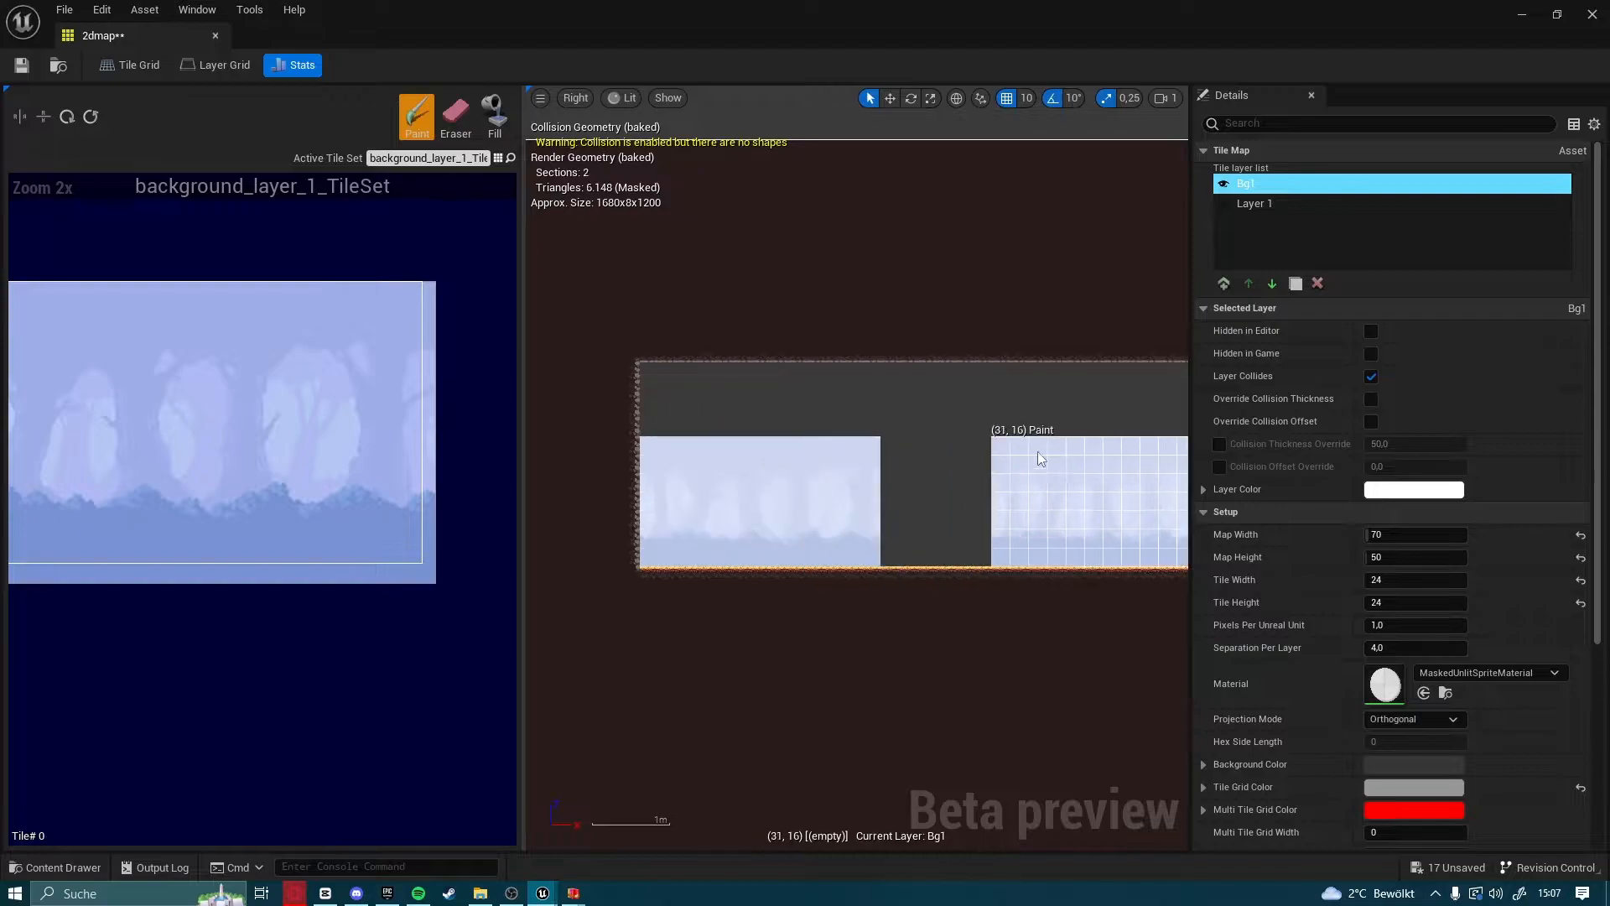
pyautogui.scroll(-2, 1021, 482)
pyautogui.moveTo(1023, 483); pyautogui.dragTo(797, 469, button='right')
pyautogui.click(690, 442)
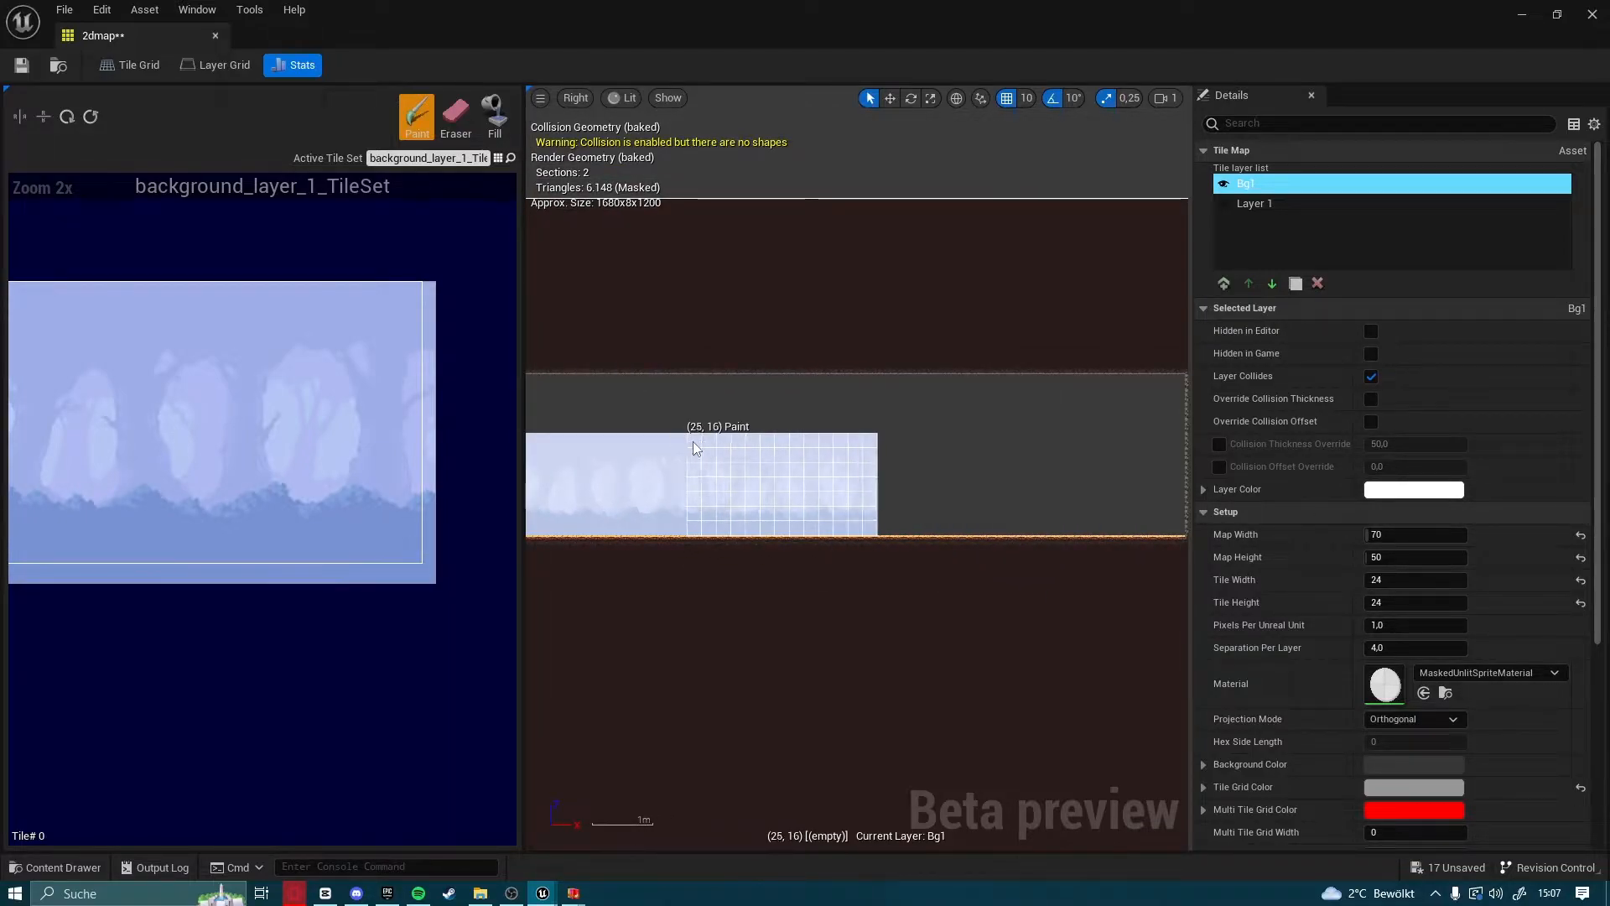
pyautogui.moveTo(939, 457); pyautogui.dragTo(638, 451, button='right')
pyautogui.click(688, 442)
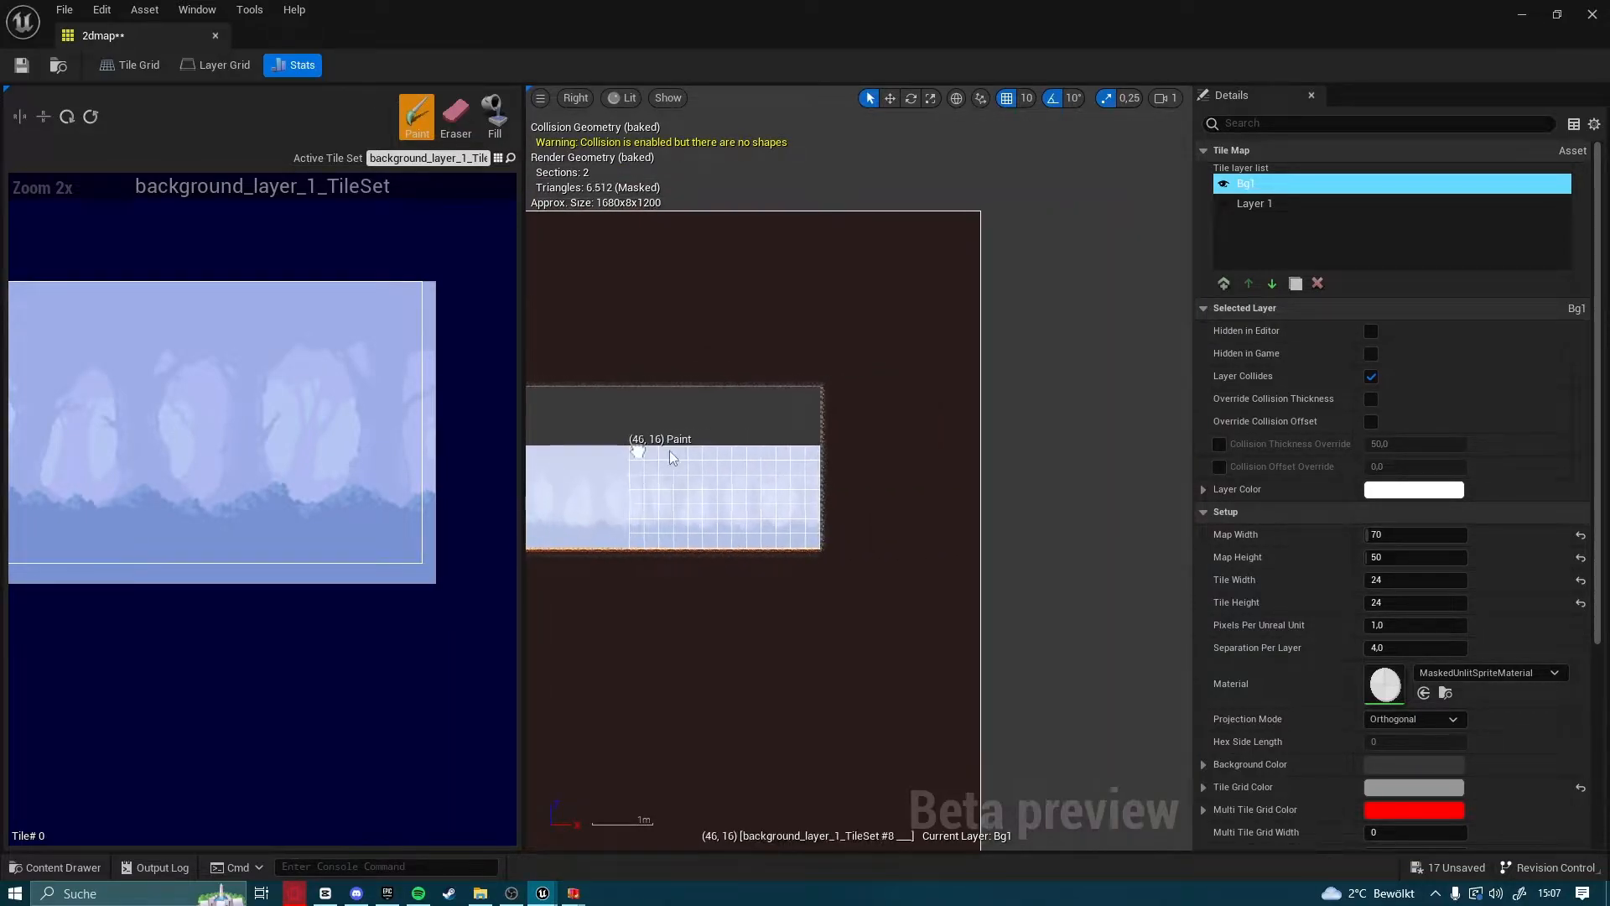
pyautogui.click(726, 457)
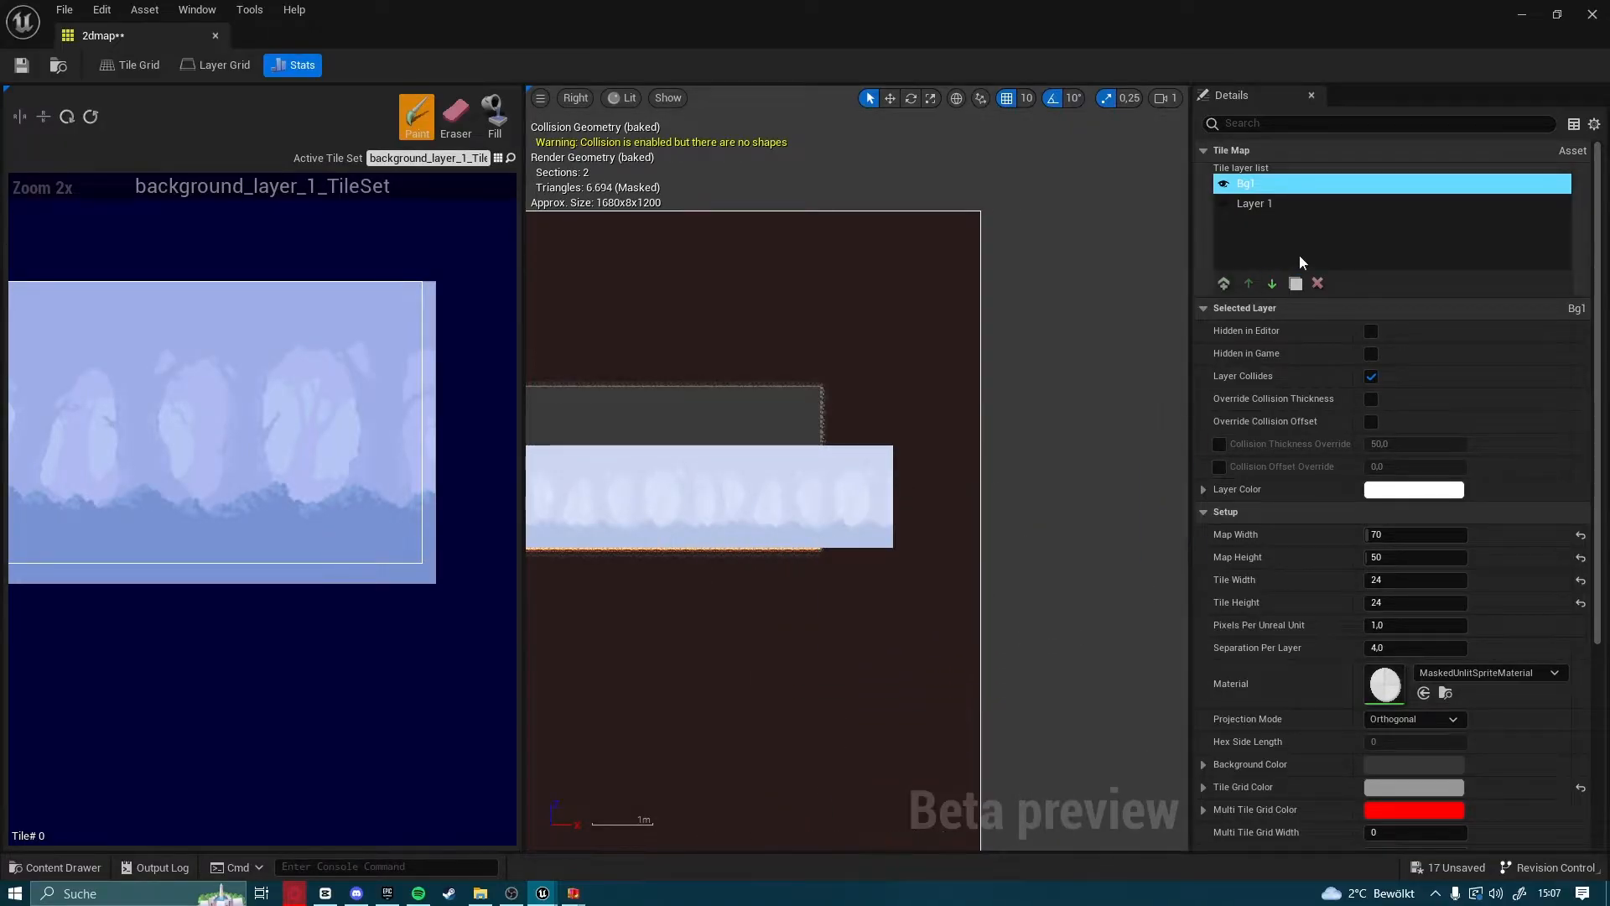
# Send the Bg1 layer behind Layer 1 so the rock tiles cover the background's overhang
pyautogui.click(1269, 289)
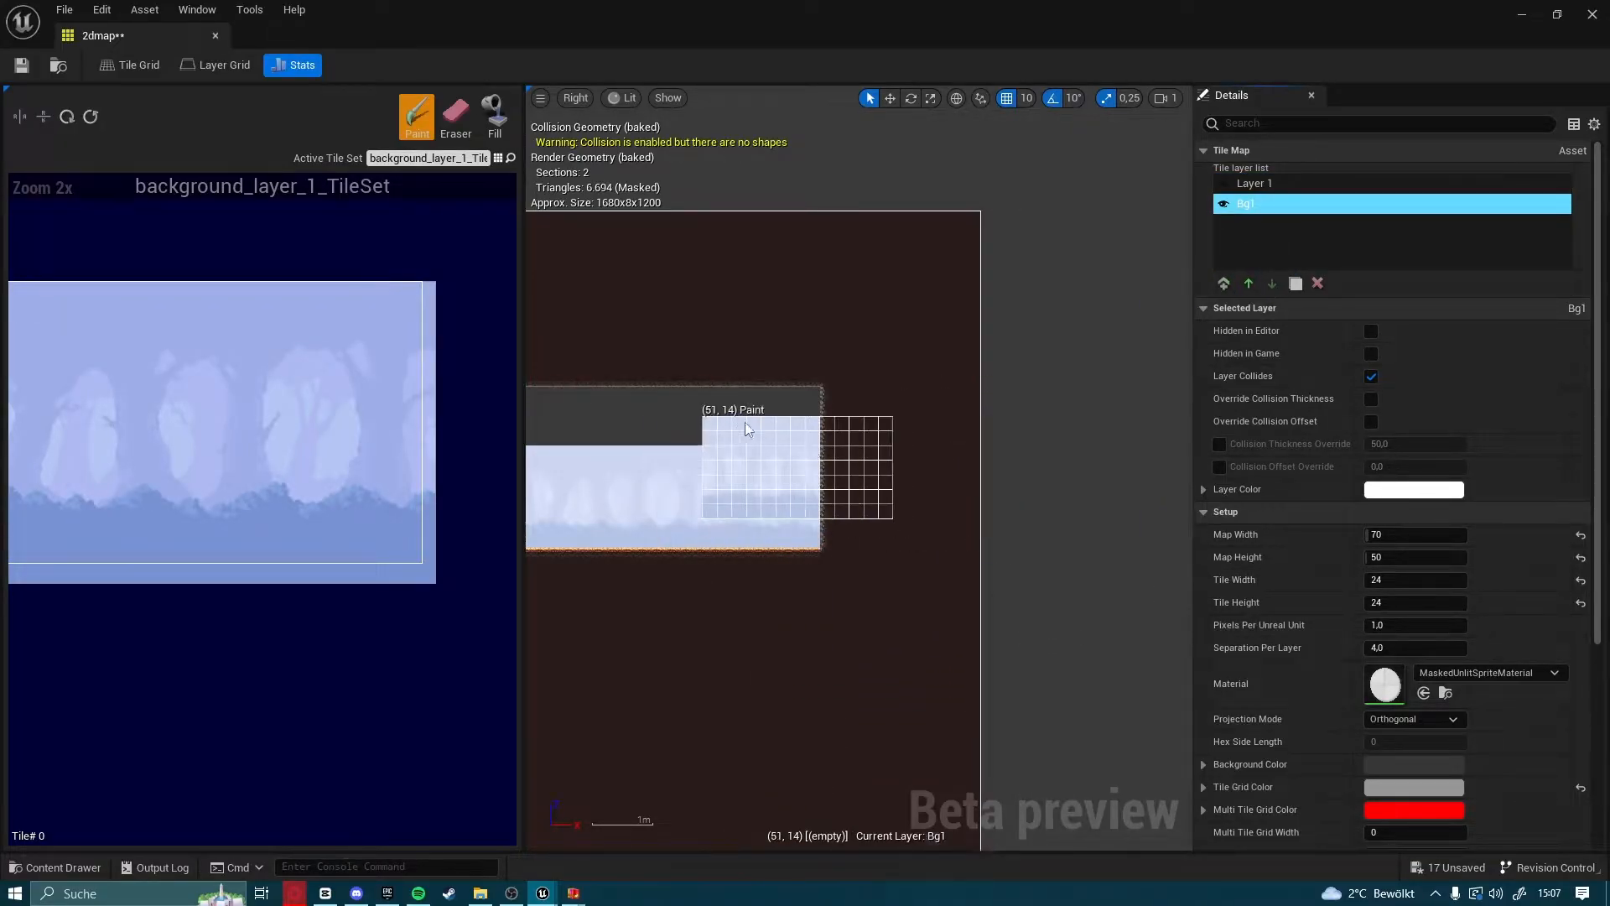
pyautogui.moveTo(703, 432); pyautogui.dragTo(1055, 374, button='right')
pyautogui.scroll(2, 860, 415)
pyautogui.moveTo(860, 416); pyautogui.dragTo(705, 444, button='right')
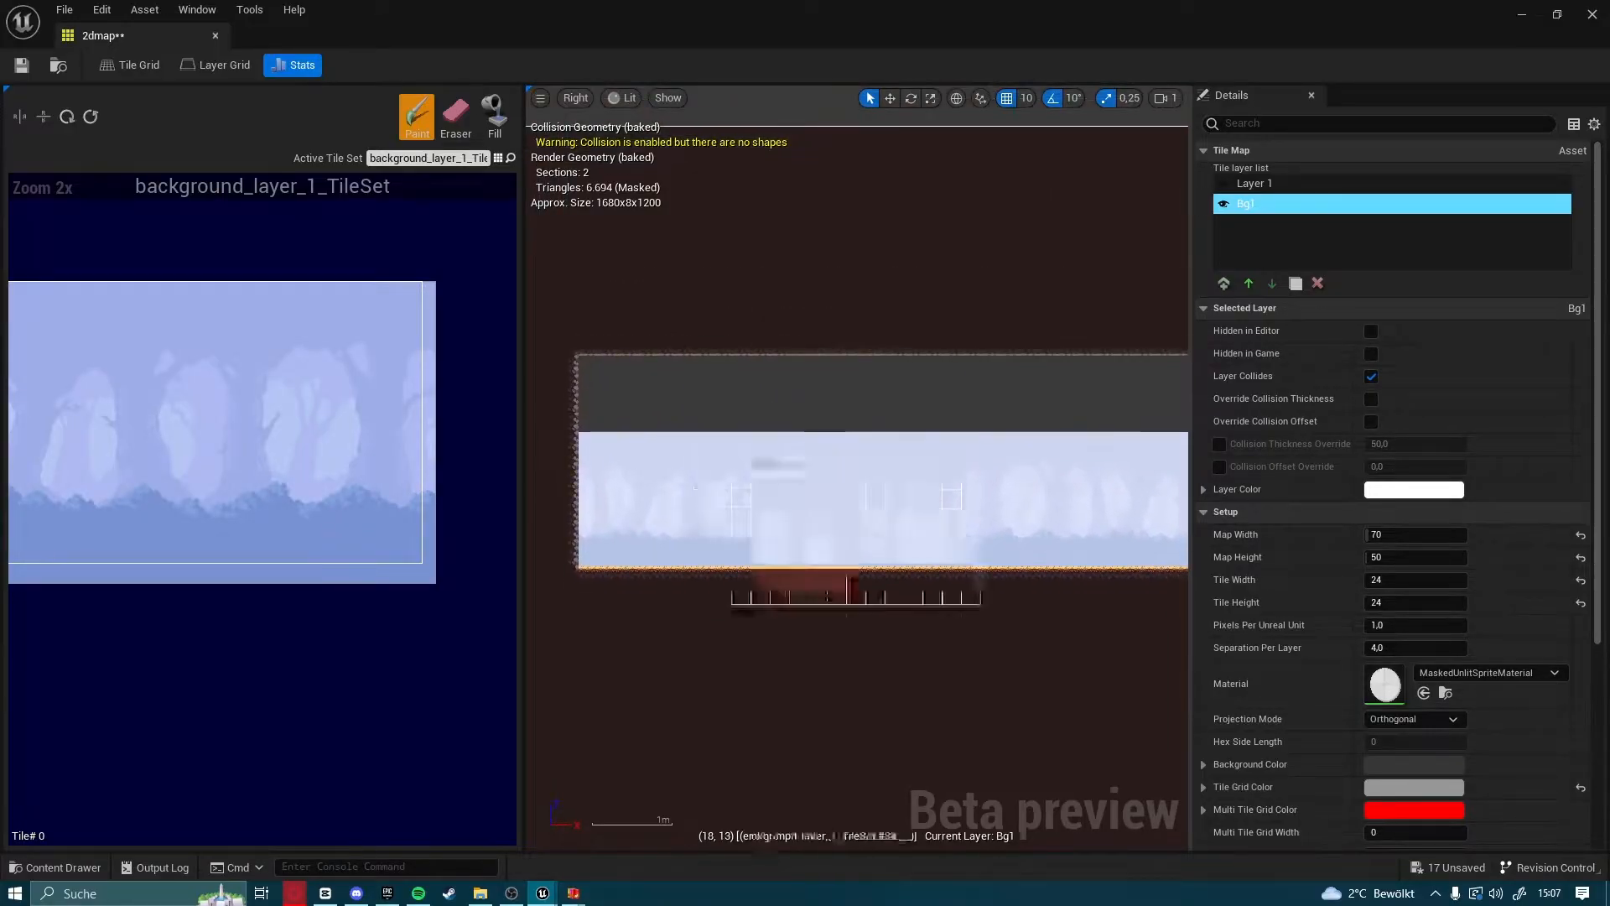
pyautogui.scroll(1, 726, 530)
pyautogui.moveTo(759, 521)
pyautogui.mouseDown(button='right')
pyautogui.moveTo(862, 506)
pyautogui.moveTo(819, 474)
pyautogui.moveTo(832, 456)
pyautogui.moveTo(713, 425)
pyautogui.mouseUp(button='right')
pyautogui.scroll(2, 797, 446)
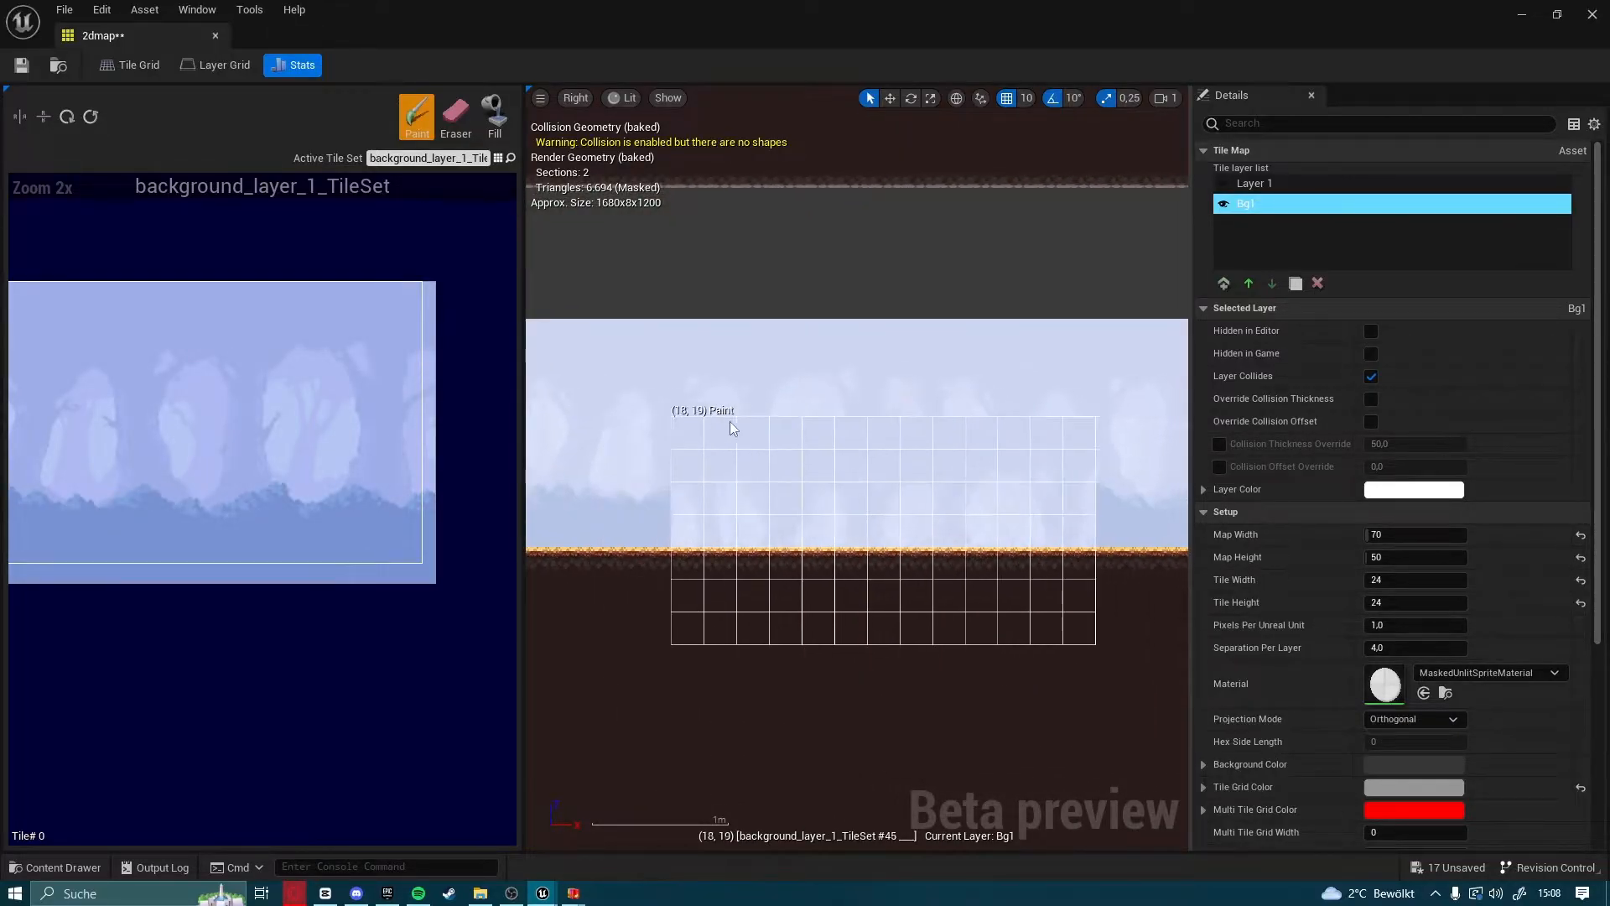
pyautogui.scroll(-1, 713, 425)
# Add a new layer directly above Bg1 and name it bg2
pyautogui.click(1223, 282)
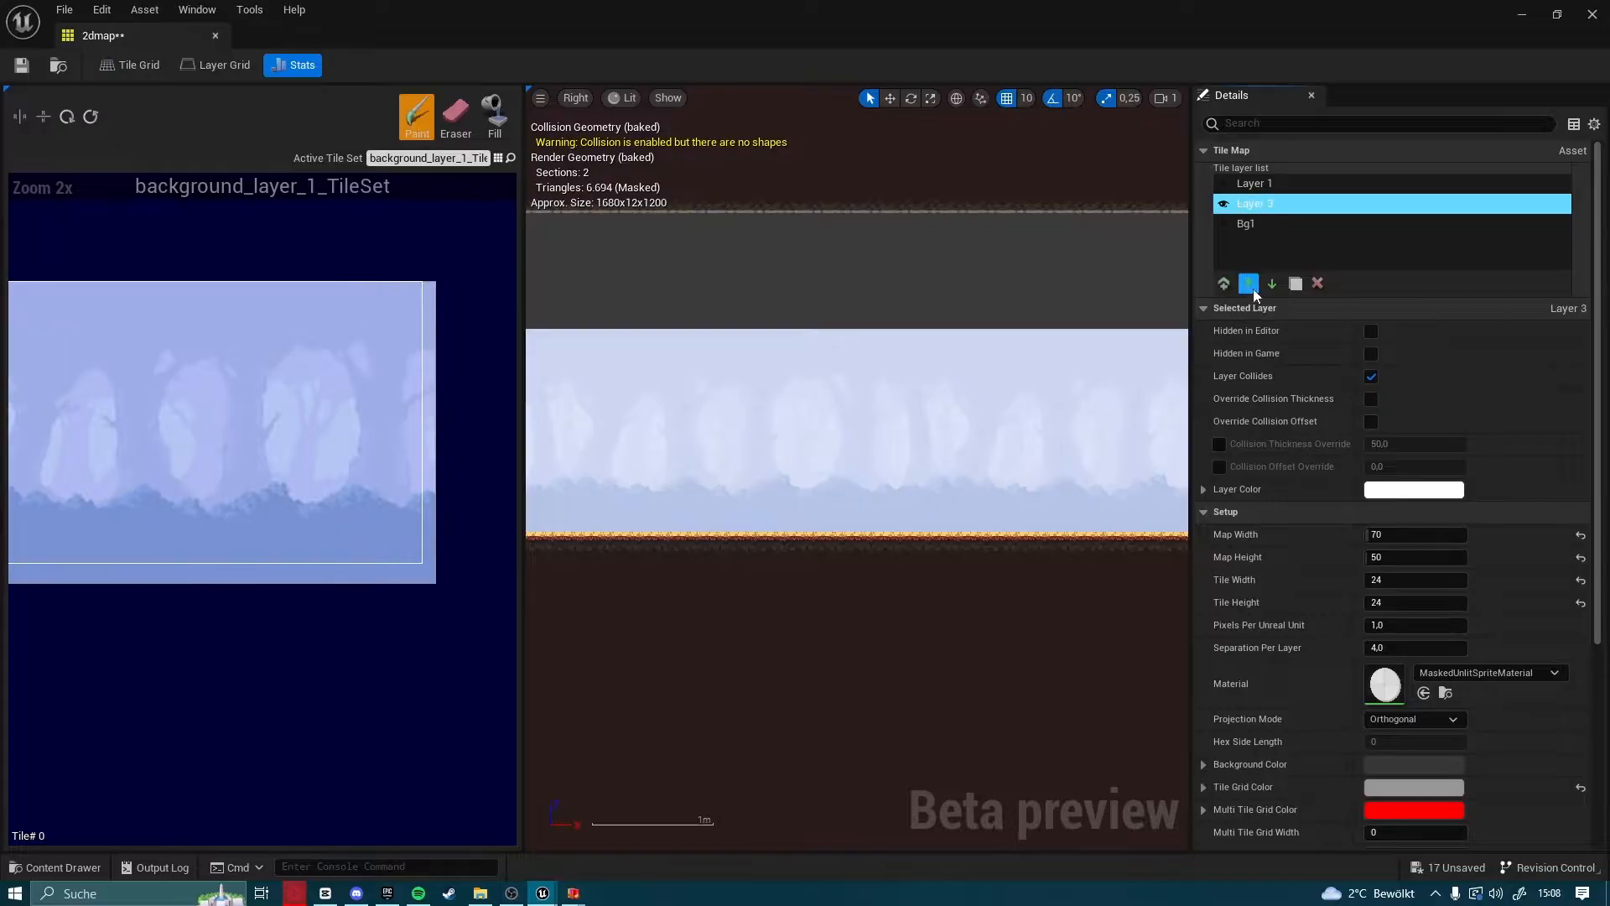
pyautogui.doubleClick(1272, 210)
pyautogui.write('bg2')
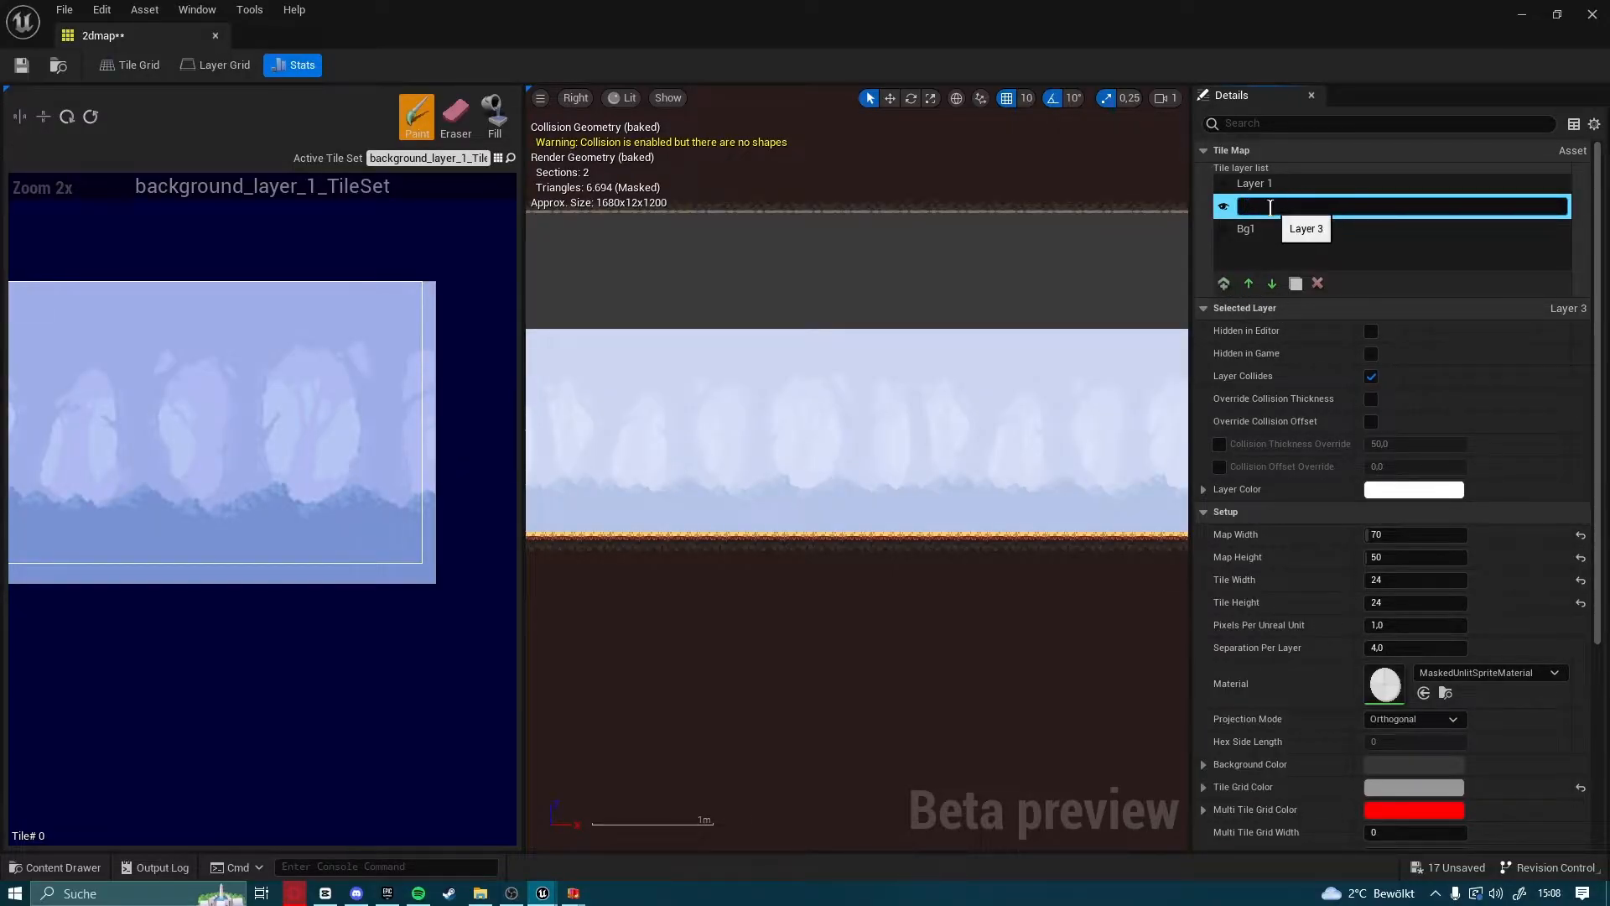
pyautogui.press('Return')
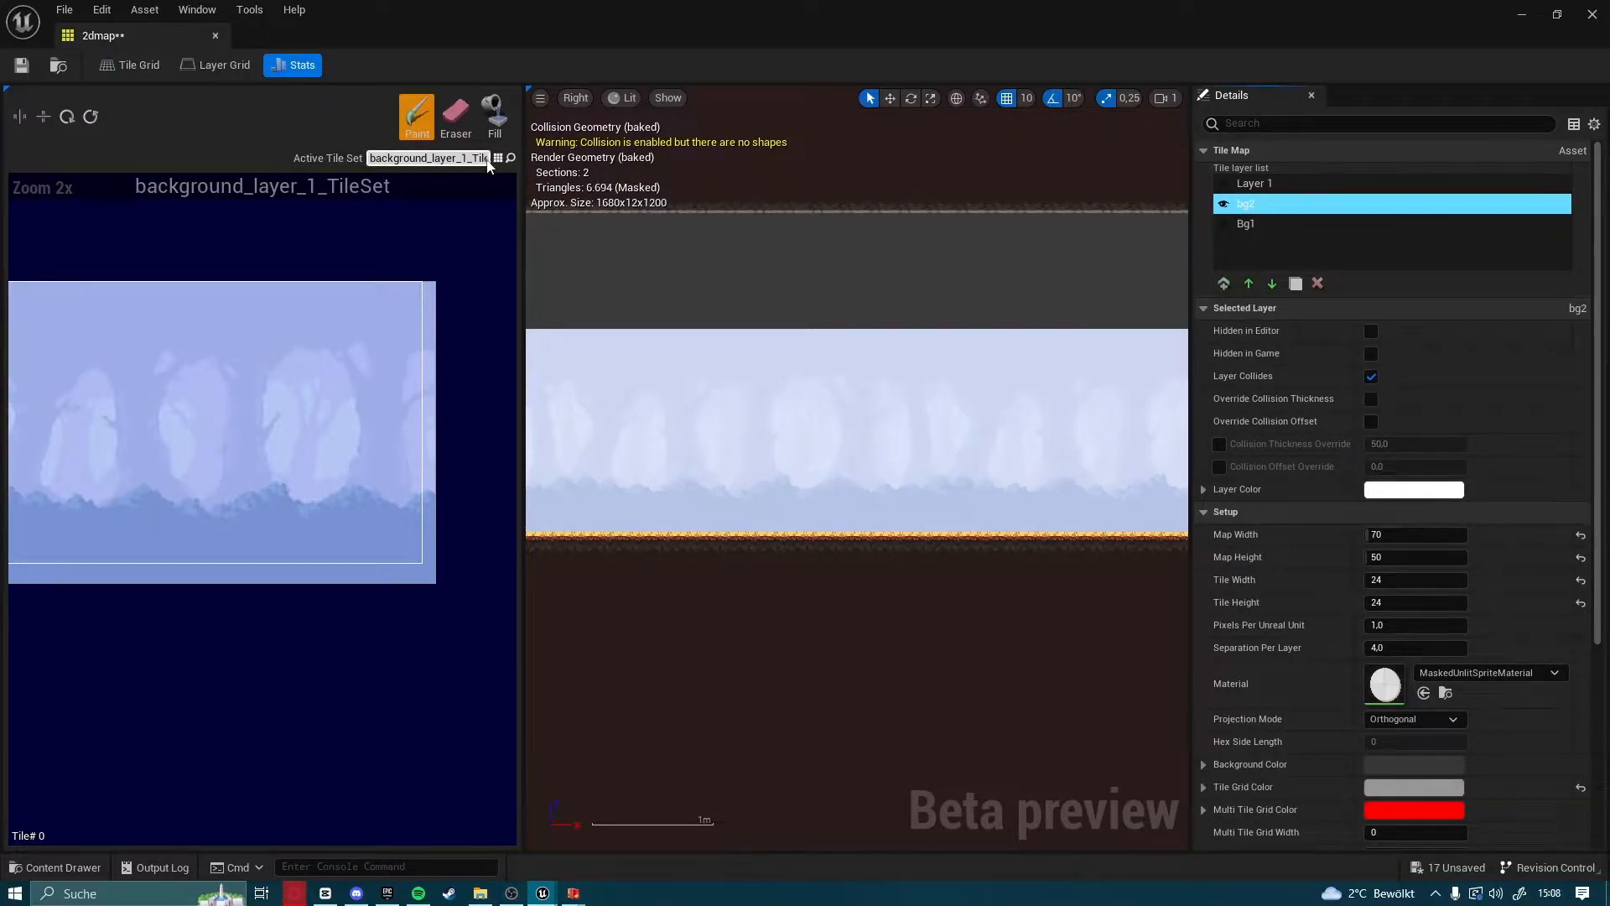
# Make background_layer_2_TileSet the active tile set and select its block of whole tiles, 13 by 7
pyautogui.click(470, 157)
pyautogui.click(608, 316)
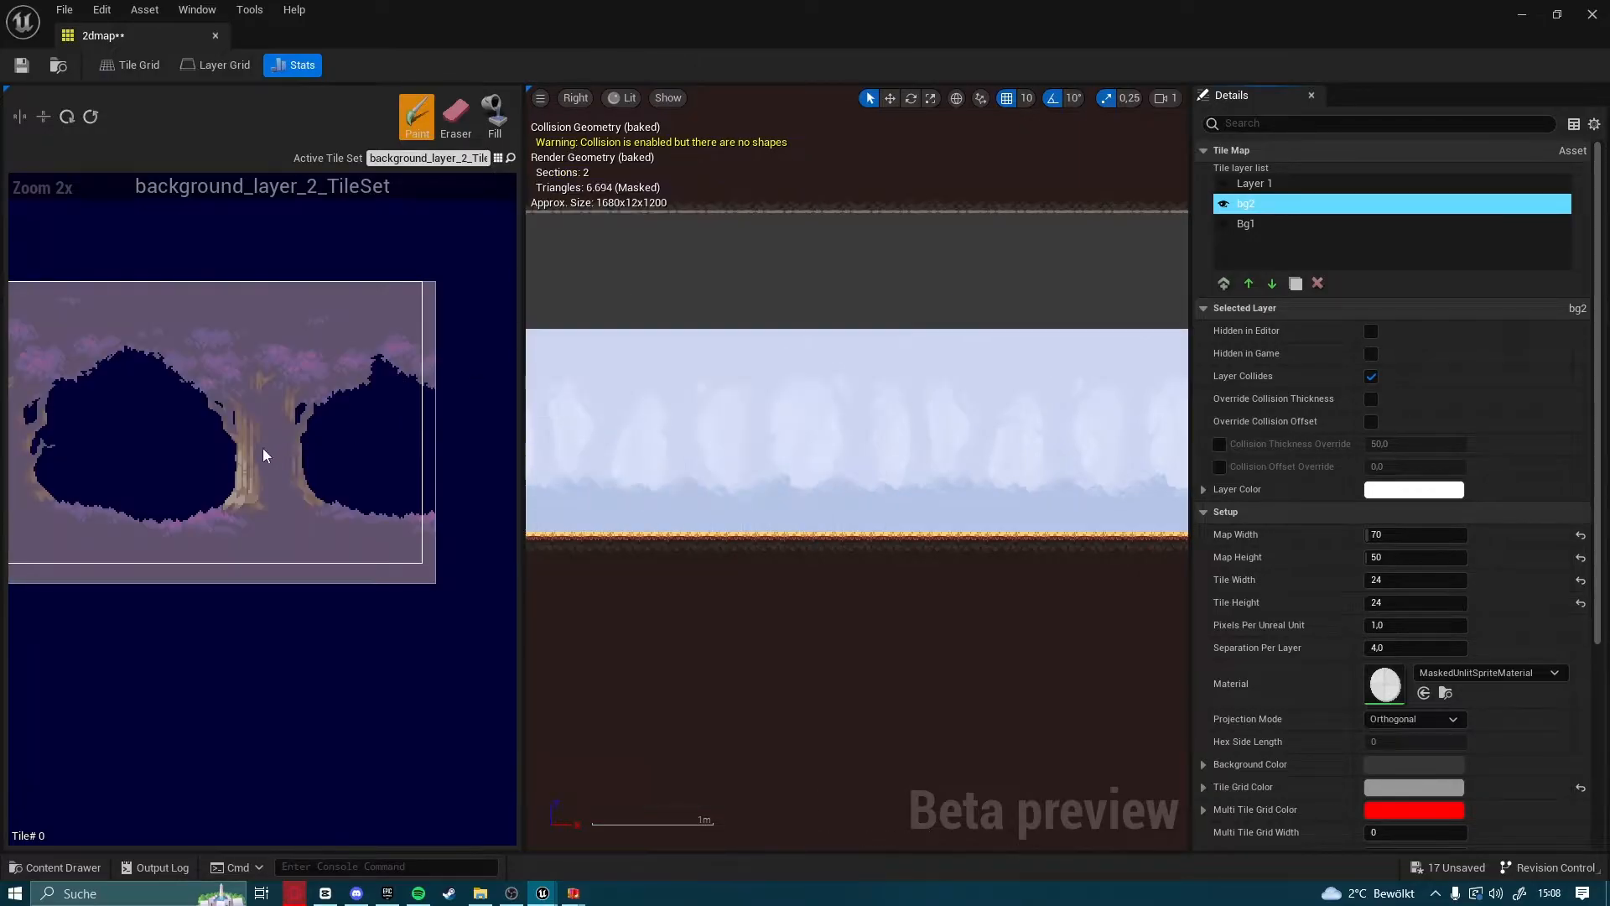
pyautogui.moveTo(79, 283)
pyautogui.mouseDown()
pyautogui.moveTo(658, 545)
pyautogui.moveTo(426, 535)
pyautogui.moveTo(488, 561)
pyautogui.mouseUp()
# Paint the tree block four times side by side over the forest background on bg2, covering the full length of the cavity
pyautogui.click(617, 305)
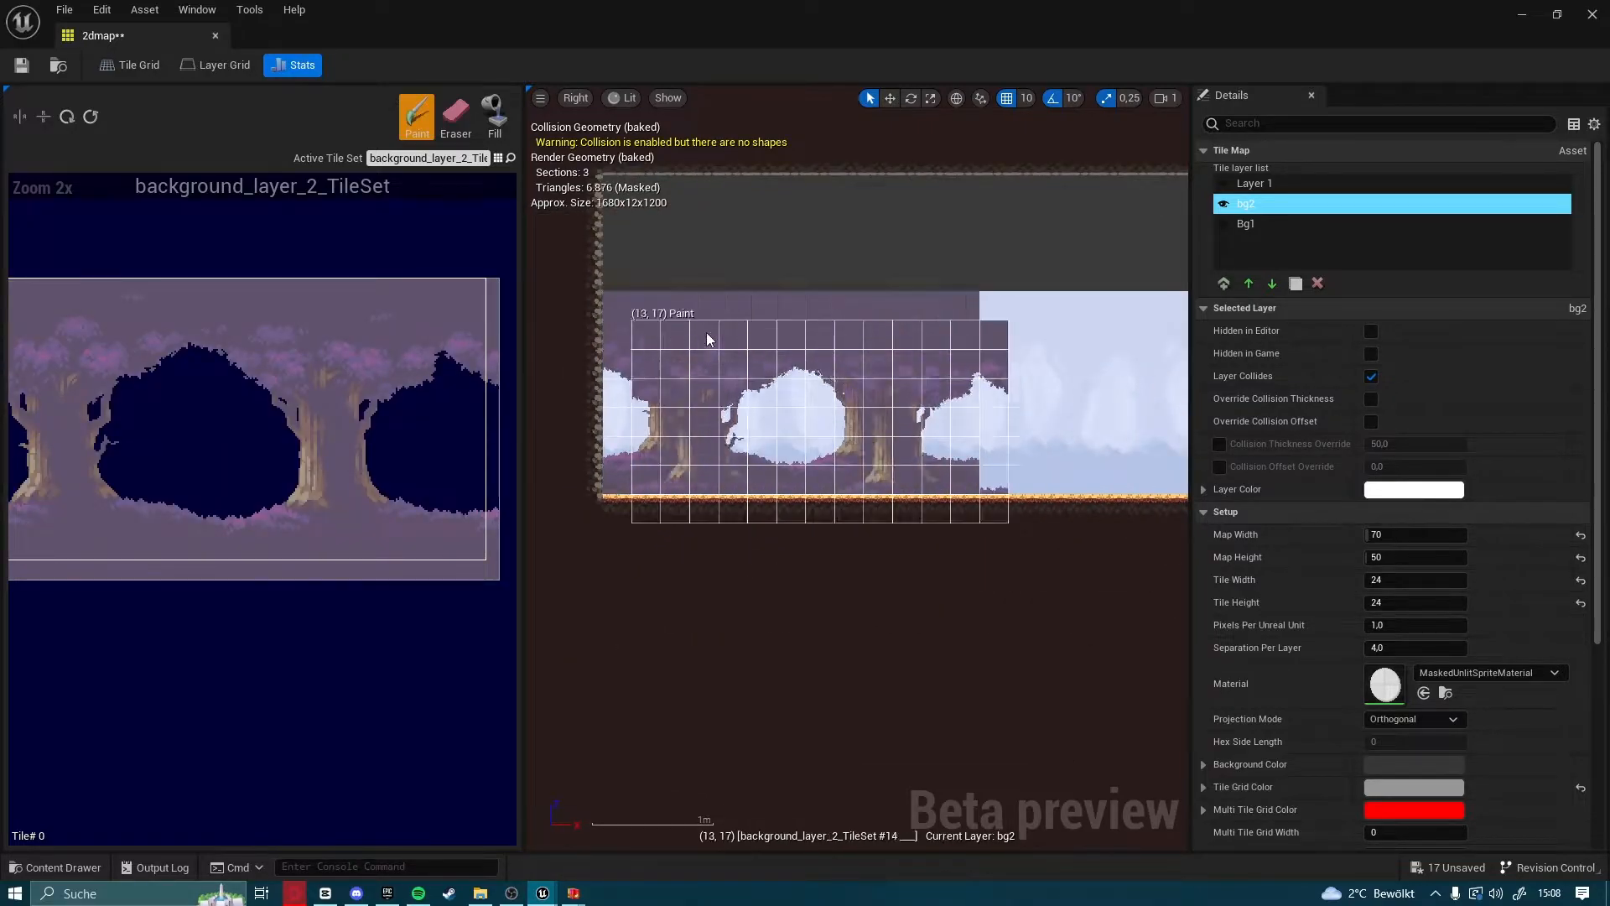
pyautogui.moveTo(1043, 339); pyautogui.dragTo(592, 373, button='right')
pyautogui.scroll(-1, 592, 372)
pyautogui.click(583, 350)
pyautogui.moveTo(903, 375); pyautogui.dragTo(725, 374, button='right')
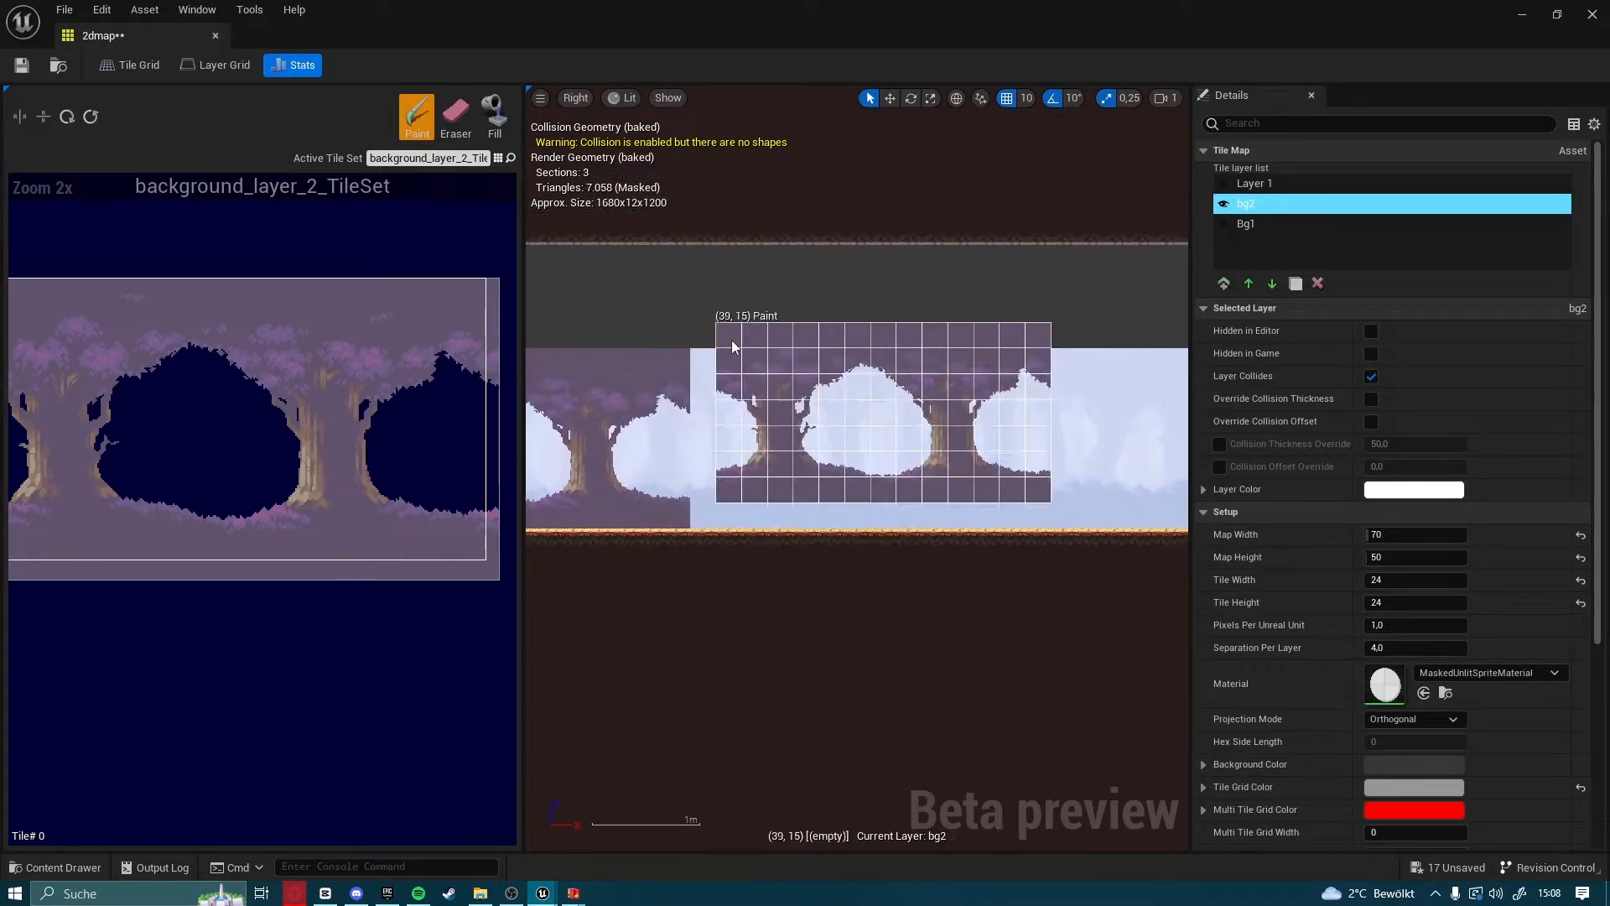
pyautogui.click(712, 362)
pyautogui.moveTo(881, 382); pyautogui.dragTo(578, 399, button='right')
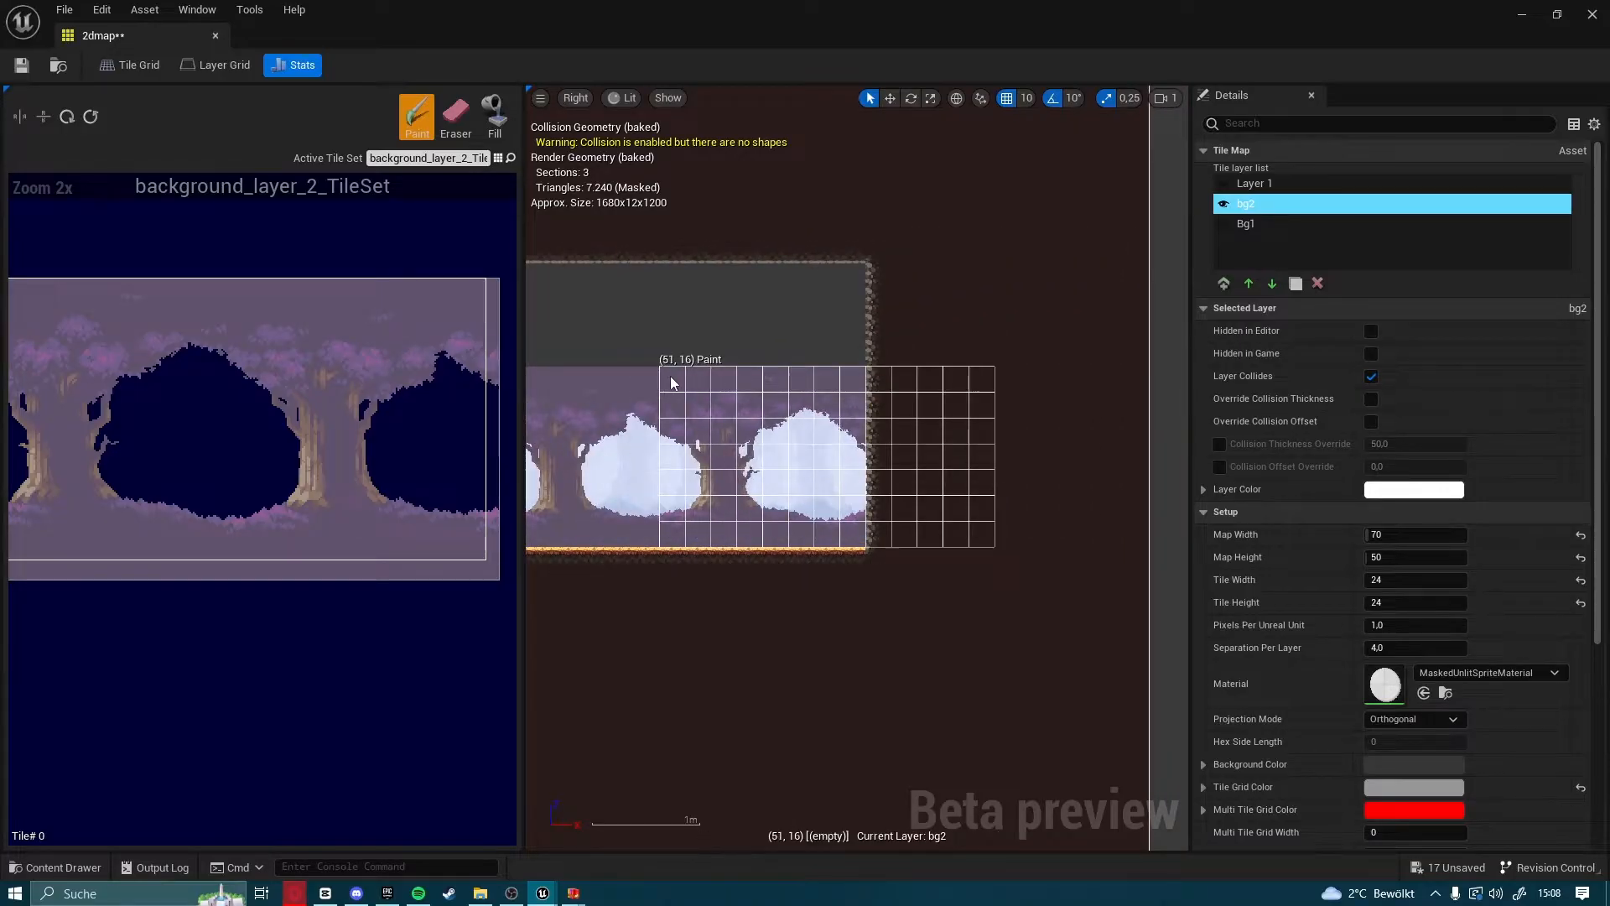
pyautogui.click(670, 377)
pyautogui.moveTo(613, 564); pyautogui.dragTo(970, 565, button='right')
pyautogui.moveTo(580, 461); pyautogui.dragTo(648, 468, button='right')
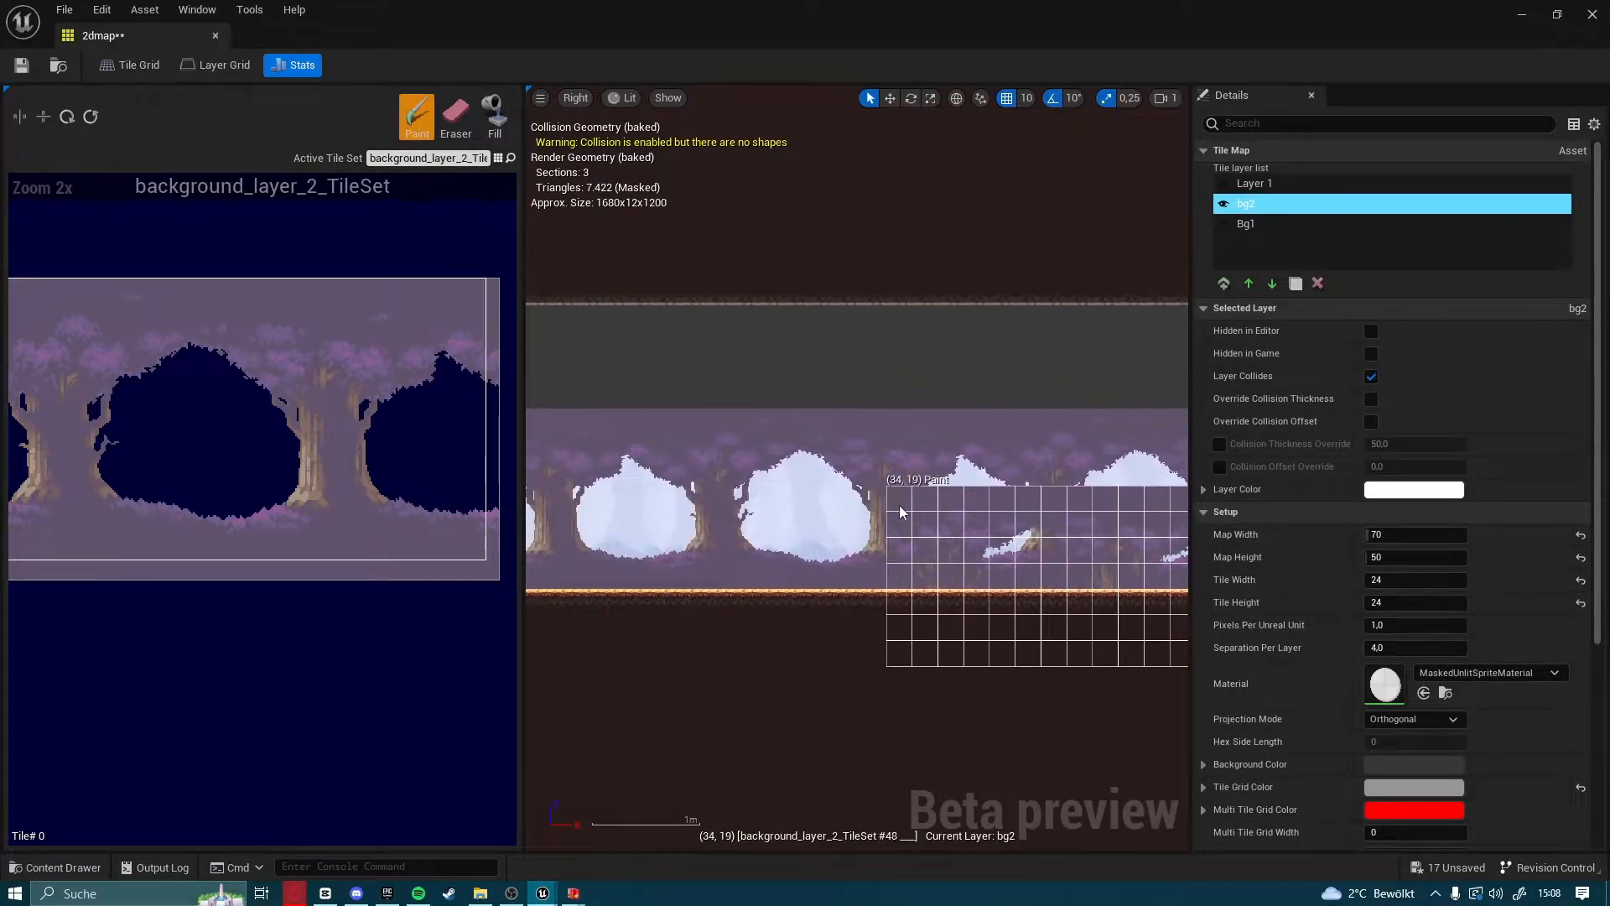
# Add a new layer directly above bg2 and name it bg3
pyautogui.click(1224, 283)
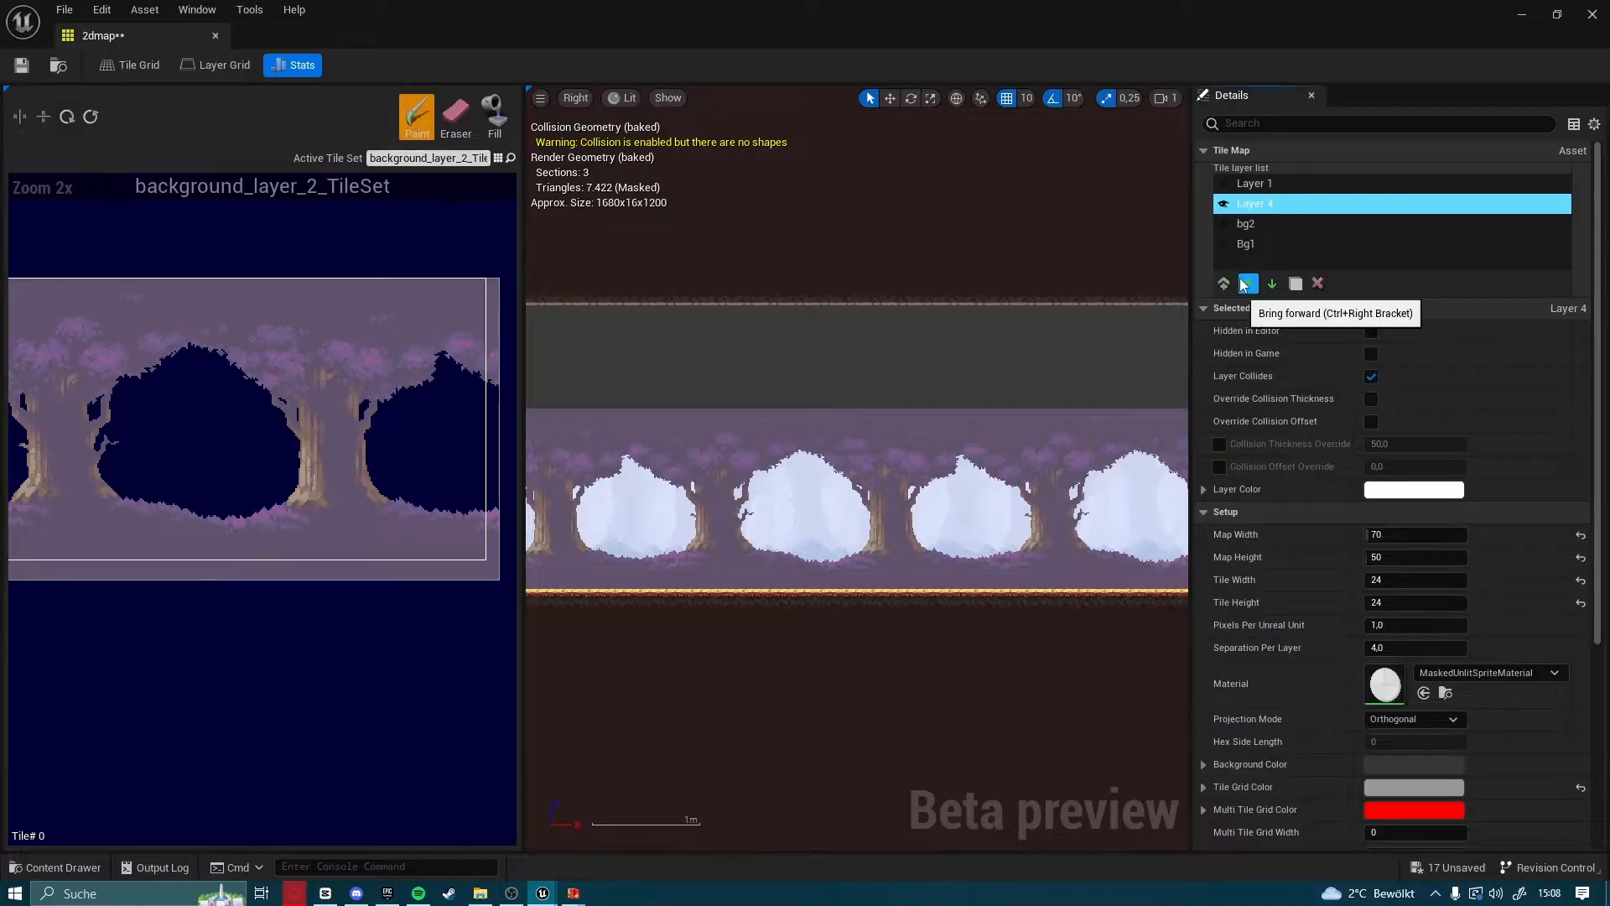
pyautogui.doubleClick(1305, 206)
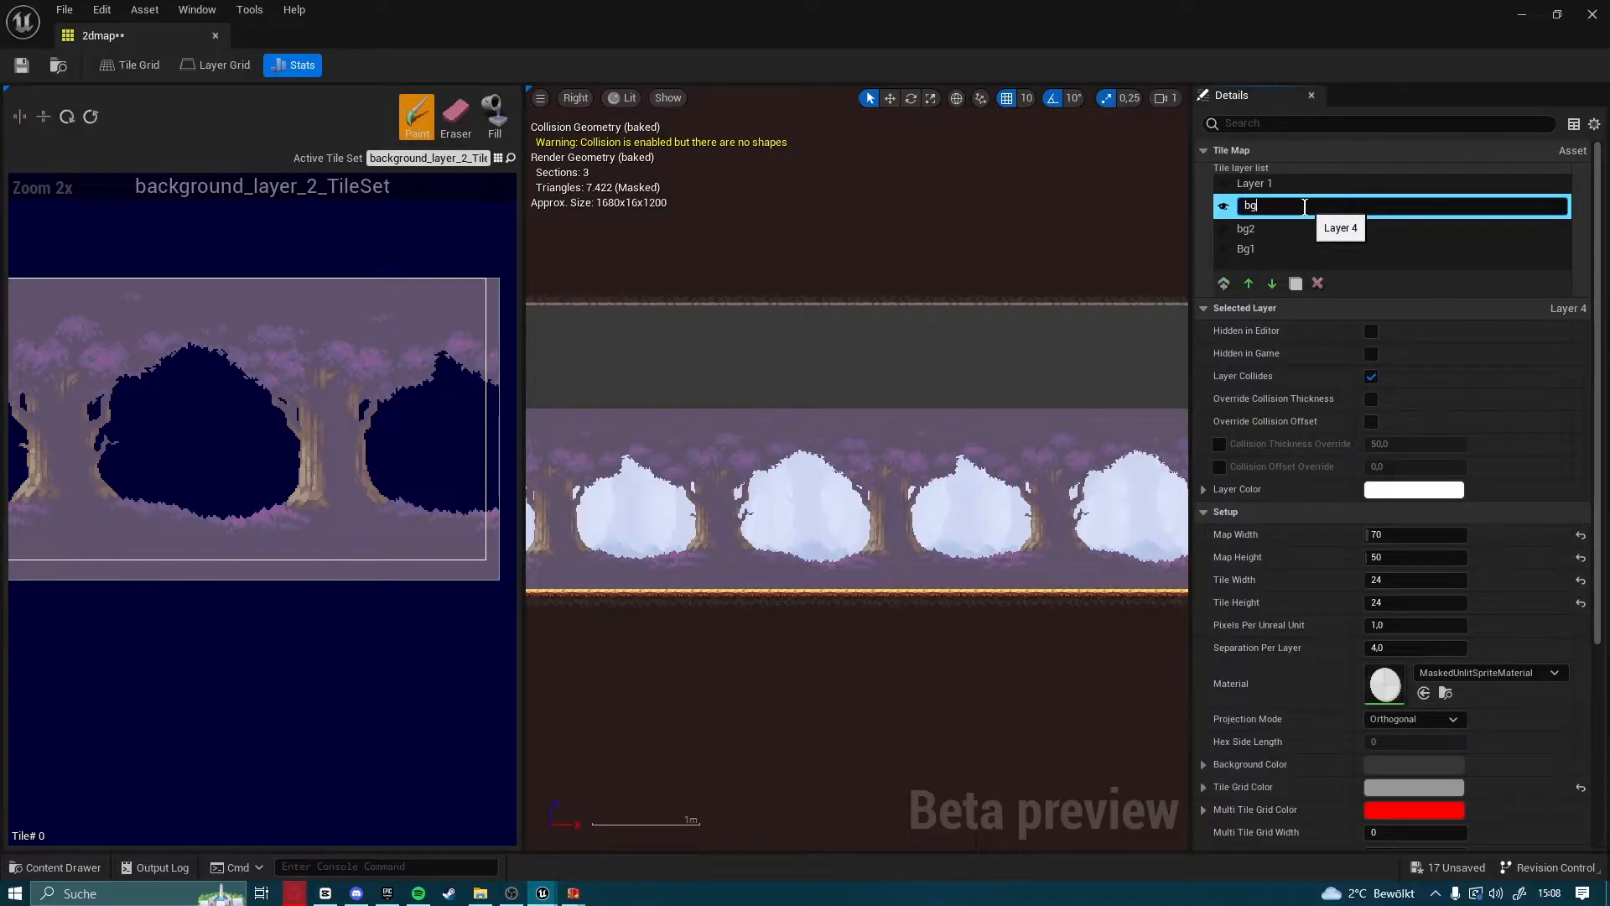
pyautogui.press('Return')
# Make background_layer_3_TileSet the active tile set and select its block of whole tiles, 13 by 7
pyautogui.click(500, 159)
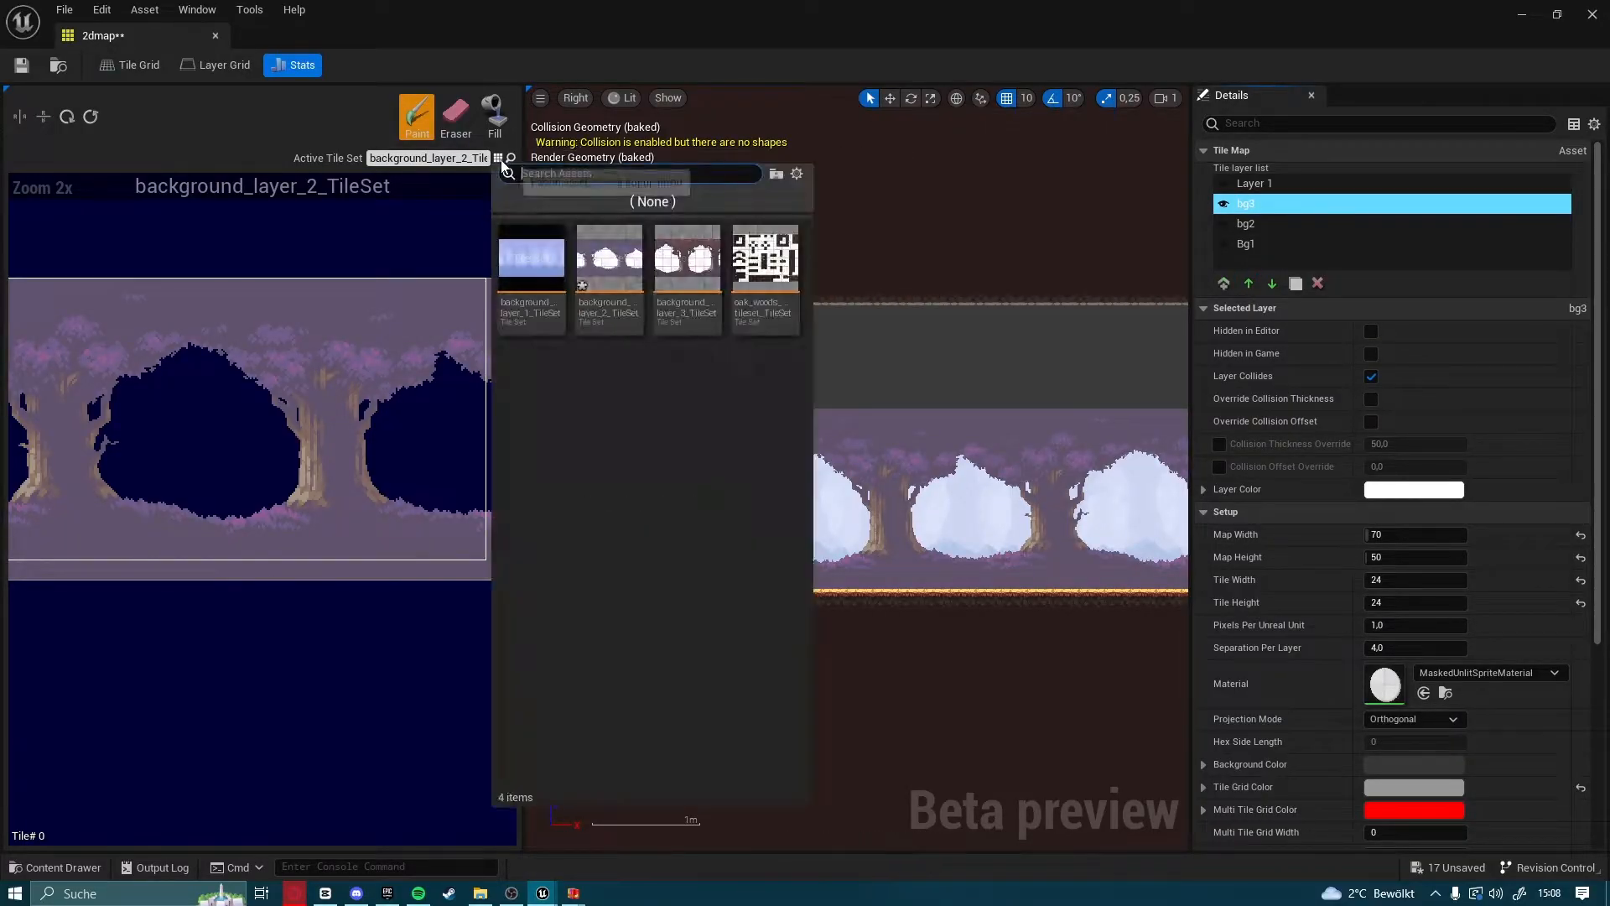
pyautogui.click(687, 277)
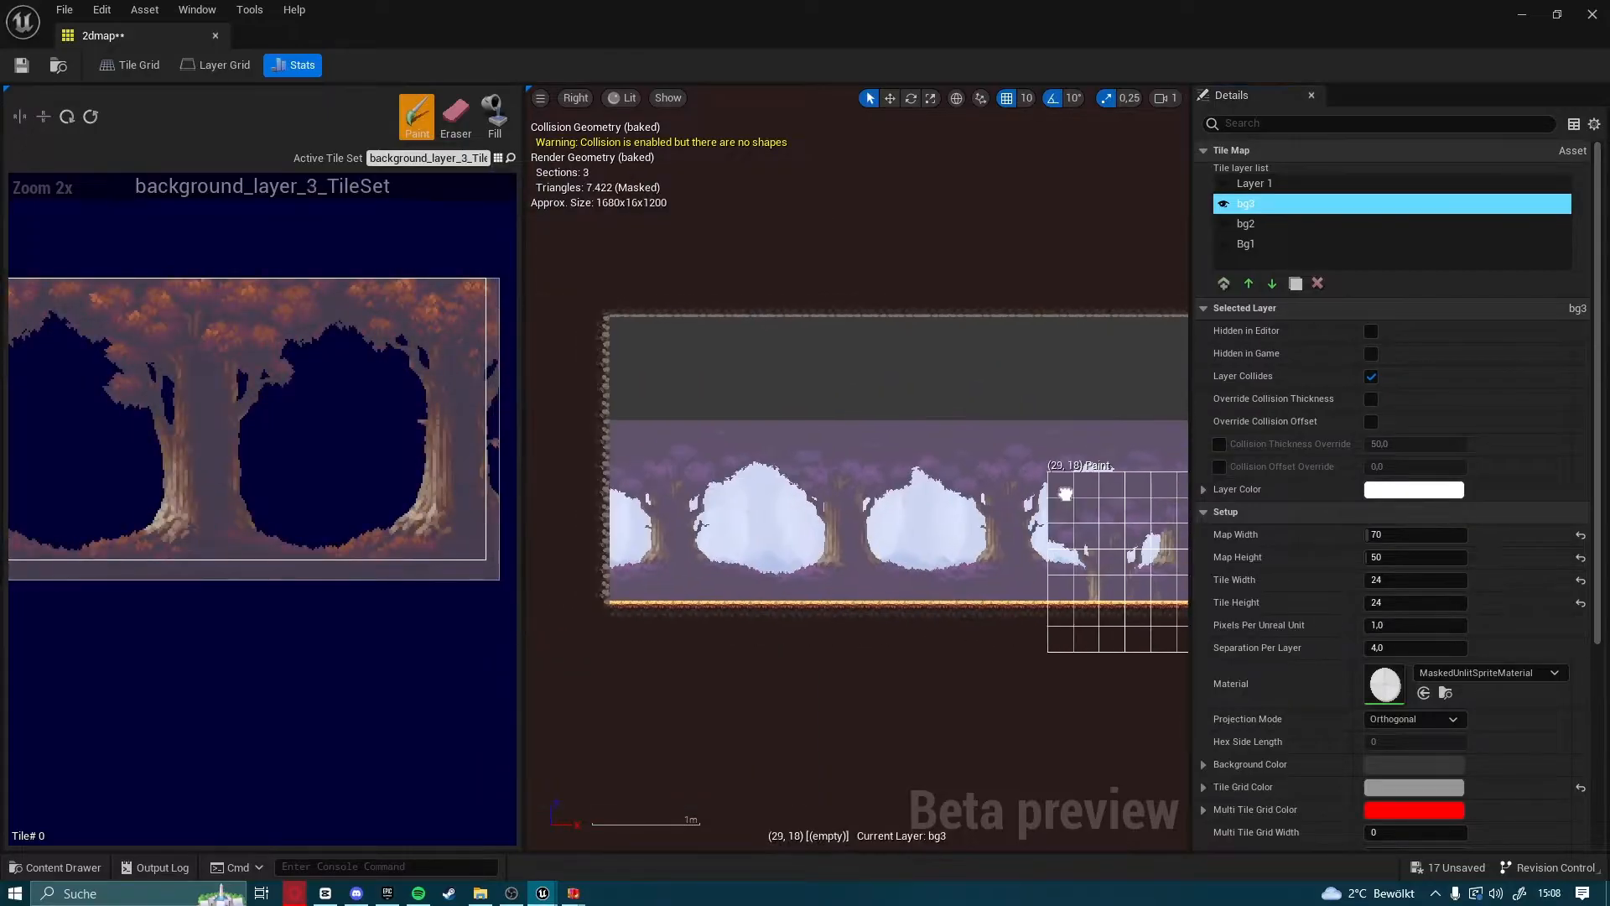
pyautogui.moveTo(84, 284)
pyautogui.mouseDown()
pyautogui.moveTo(540, 554)
pyautogui.moveTo(411, 555)
pyautogui.moveTo(425, 559)
pyautogui.mouseUp()
# Paint the orange tree block four times side by side over the forest background on bg3, covering the full length of the cavity
pyautogui.click(625, 436)
pyautogui.moveTo(1025, 465)
pyautogui.mouseDown(button='right')
pyautogui.moveTo(625, 504)
pyautogui.moveTo(715, 468)
pyautogui.moveTo(656, 471)
pyautogui.mouseUp(button='right')
pyautogui.click(619, 465)
pyautogui.moveTo(940, 479); pyautogui.dragTo(605, 478, button='right')
pyautogui.click(621, 457)
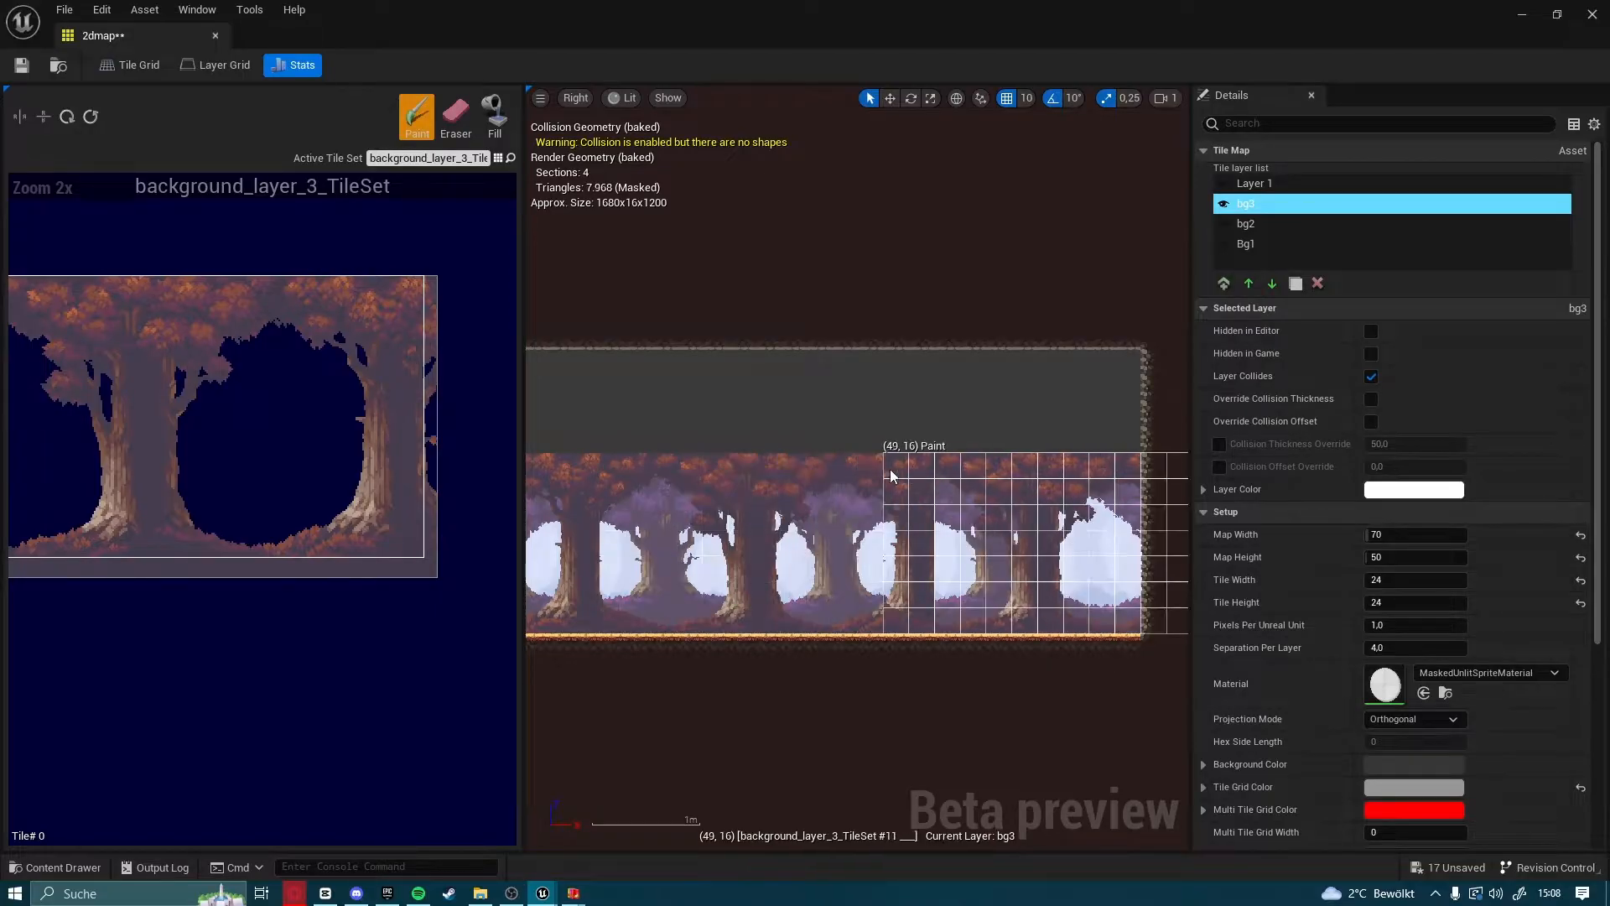
pyautogui.moveTo(1011, 466); pyautogui.dragTo(819, 485, button='right')
pyautogui.click(751, 480)
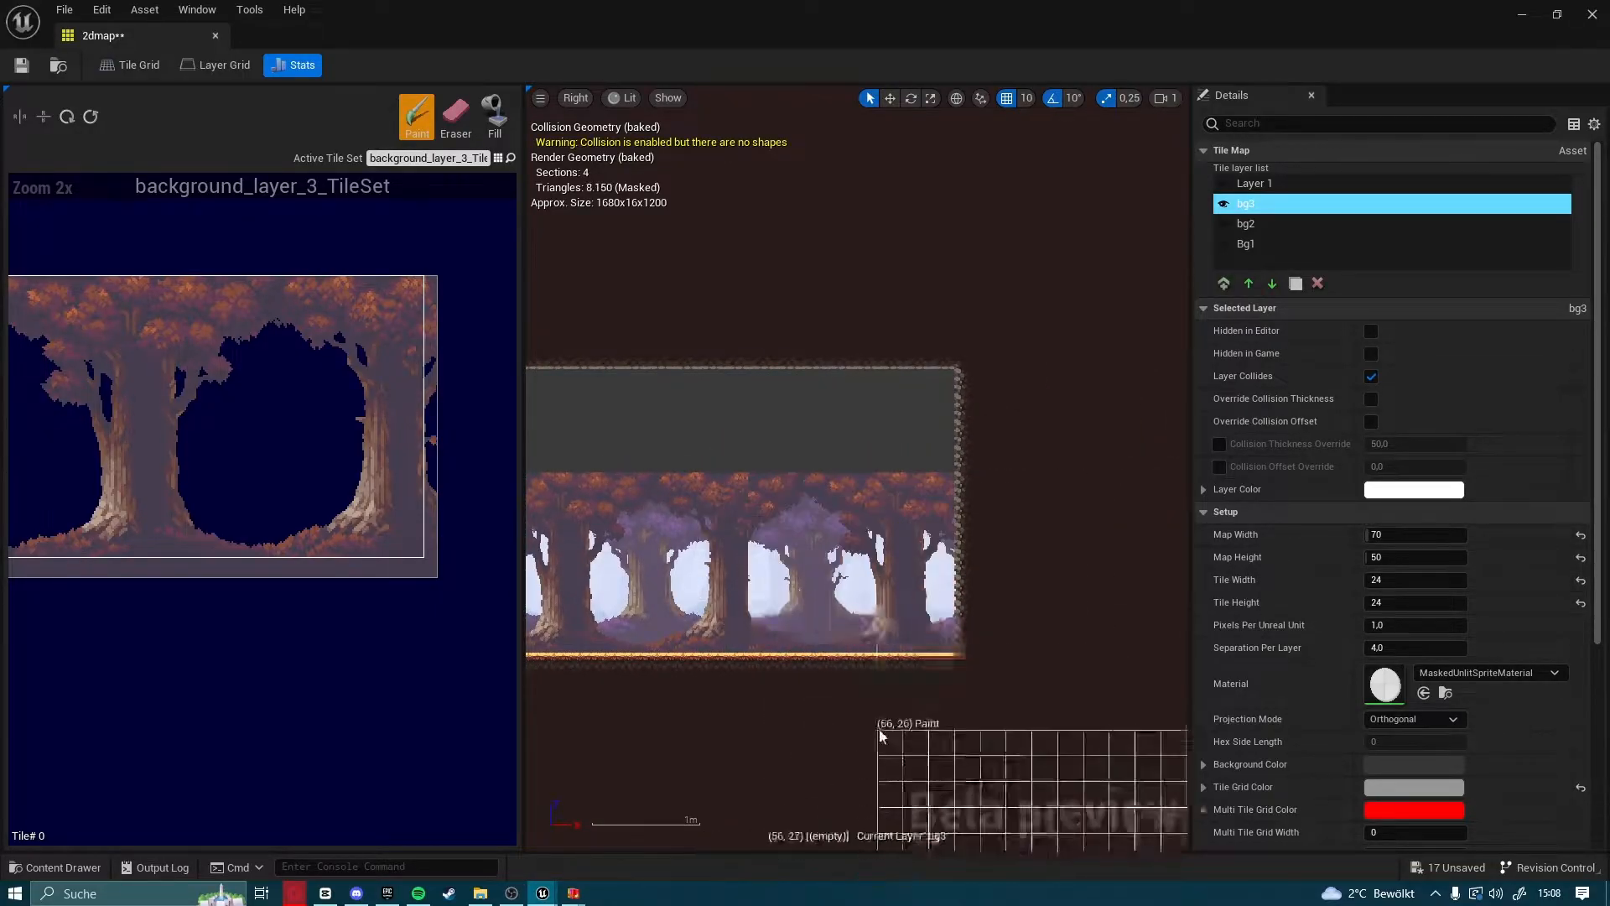
pyautogui.moveTo(891, 654); pyautogui.dragTo(1003, 525, button='right')
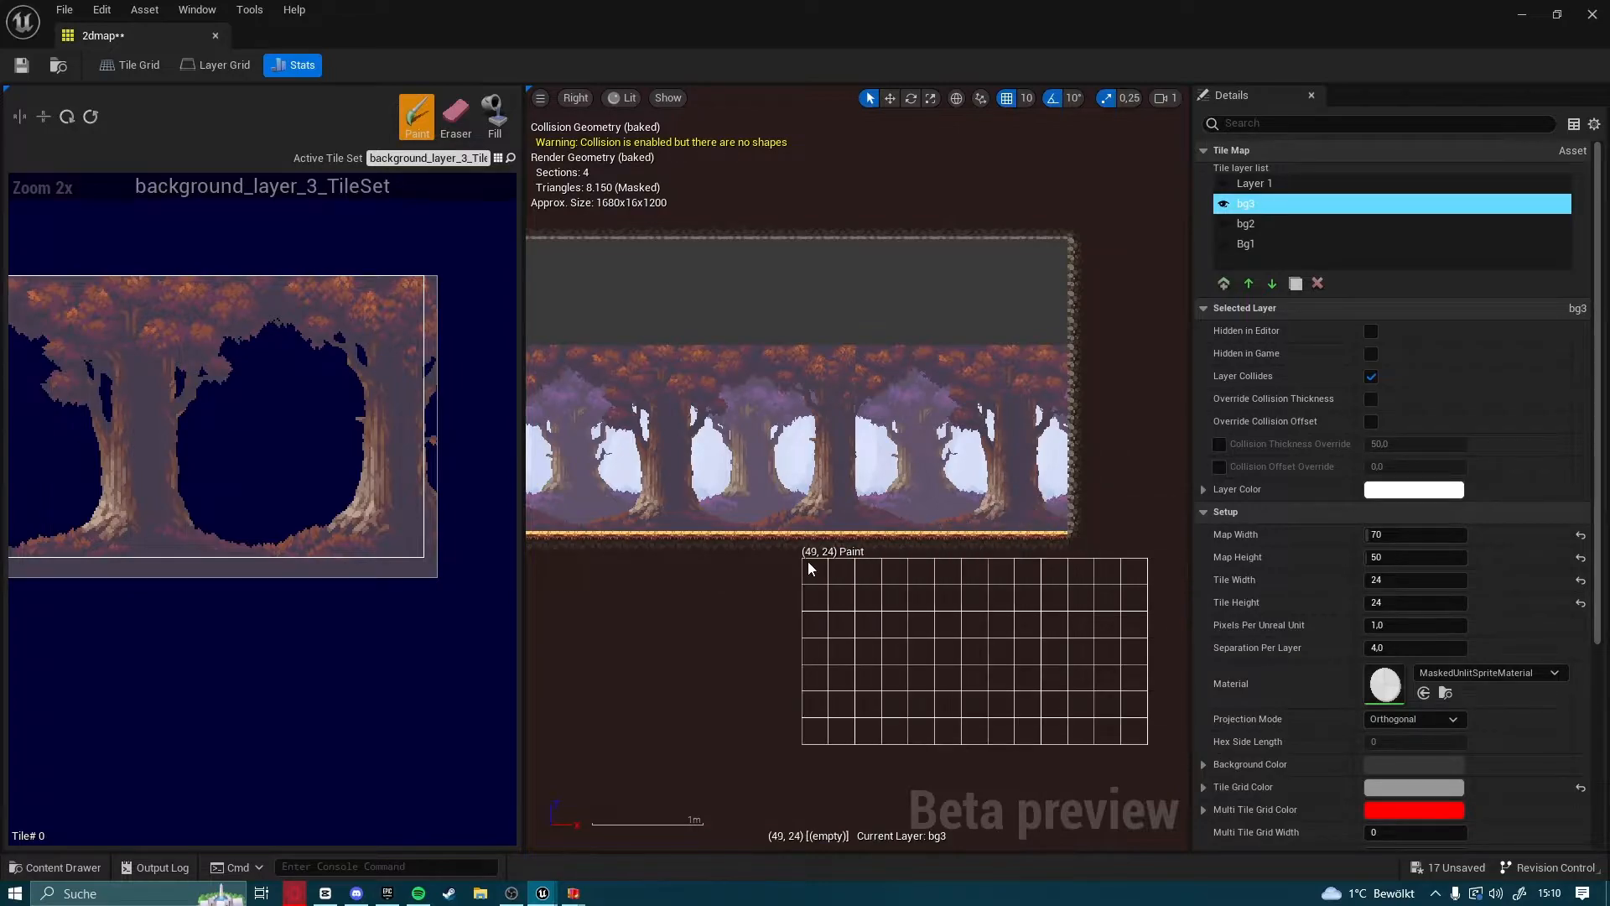
pyautogui.moveTo(807, 561); pyautogui.dragTo(958, 562, button='right')
# Bring layer Bg1 forward above bg2 and send it back to the bottom of the layer order
pyautogui.click(1247, 244)
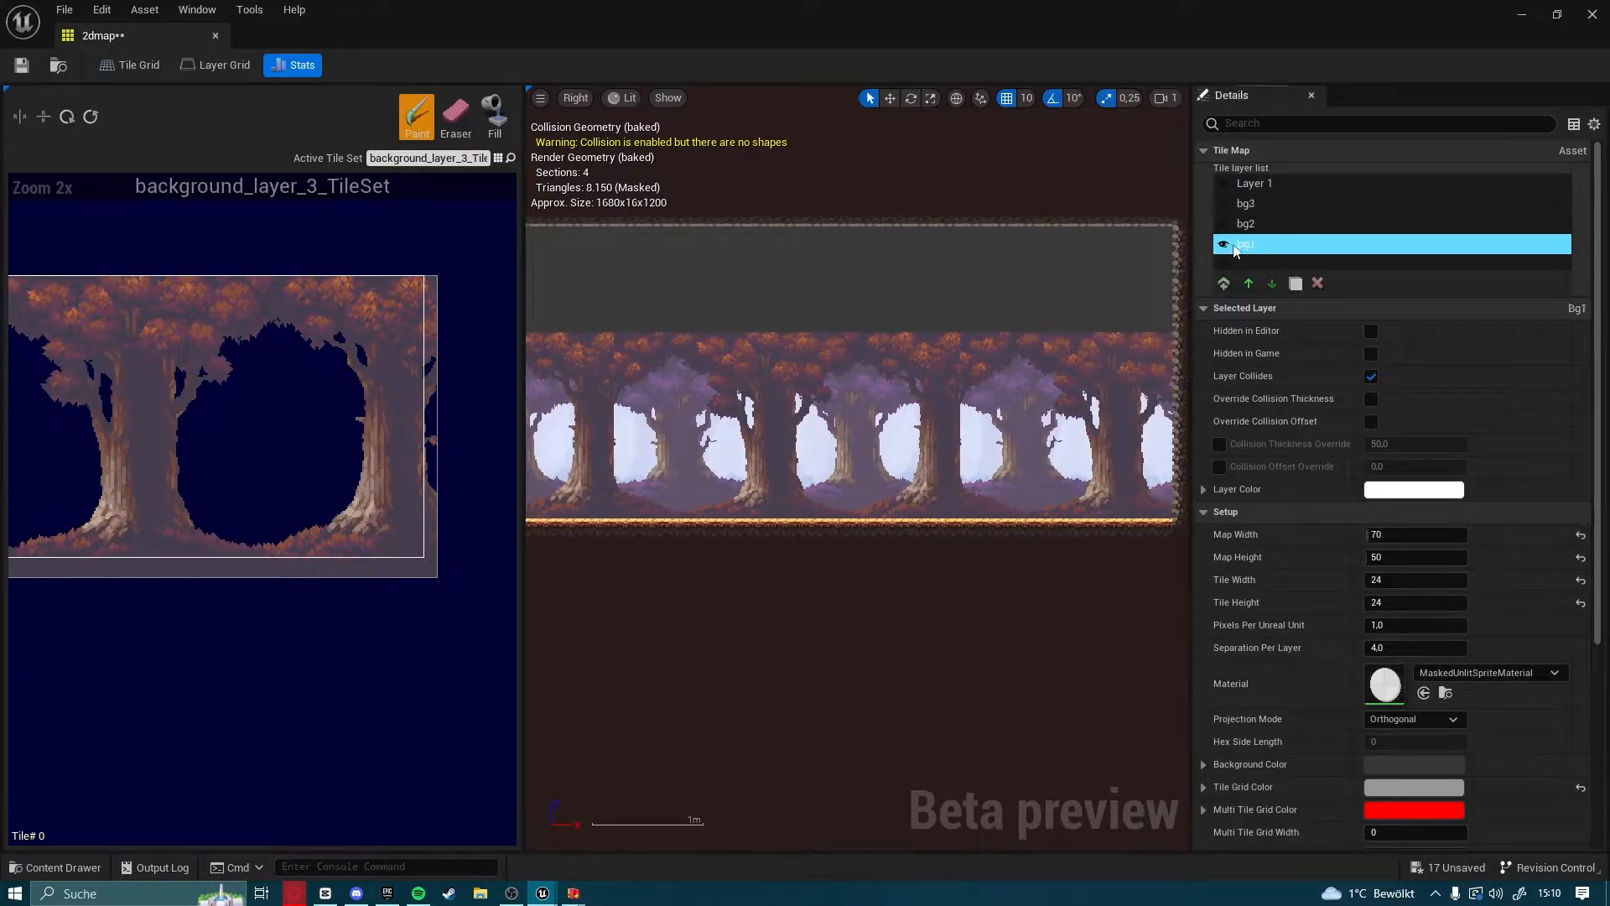
pyautogui.click(1249, 284)
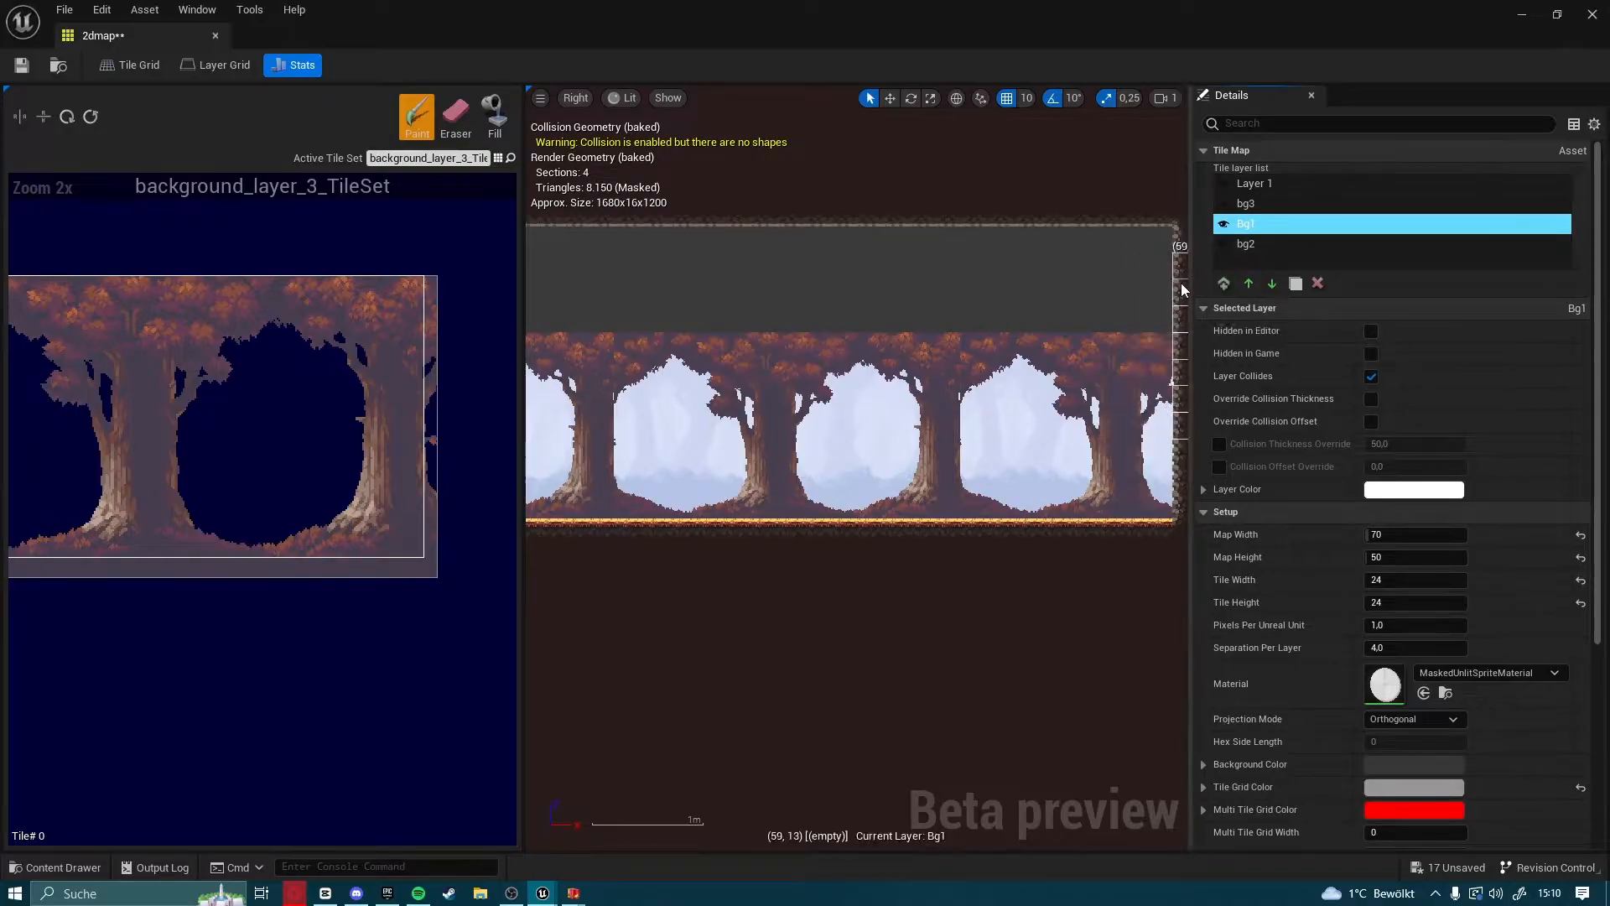
pyautogui.moveTo(726, 500); pyautogui.dragTo(919, 505, button='right')
pyautogui.click(1271, 284)
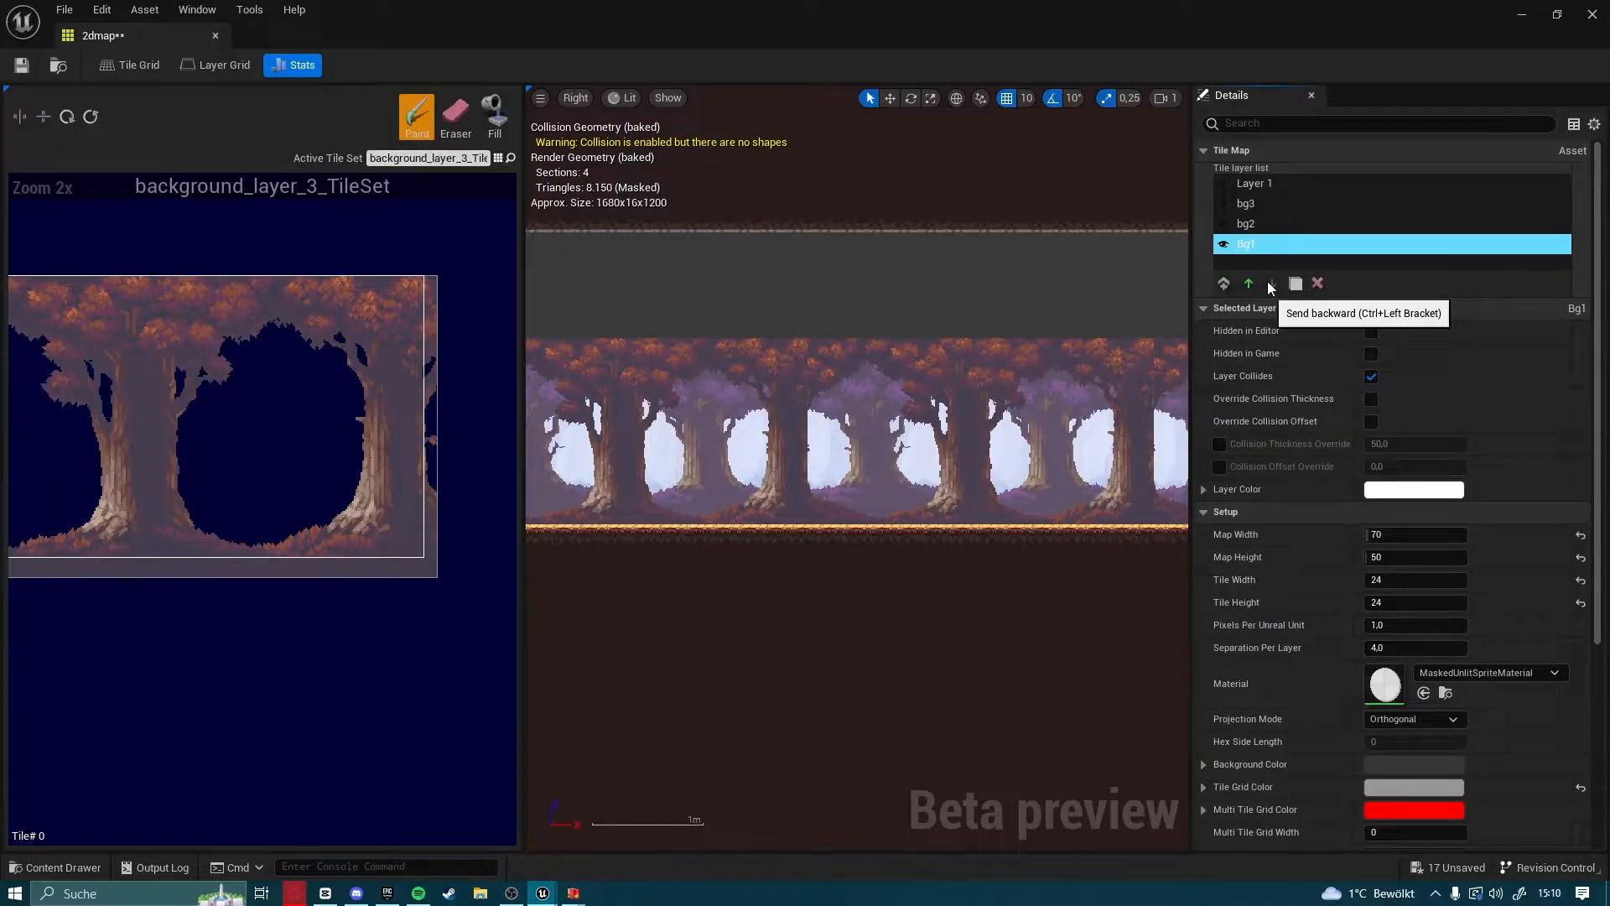
# Activate the Eraser, make oak_woods_tileset_TileSet the active tile set, and select Layer 1 for editing
pyautogui.scroll(-3, 855, 421)
pyautogui.moveTo(855, 421); pyautogui.dragTo(1108, 499, button='right')
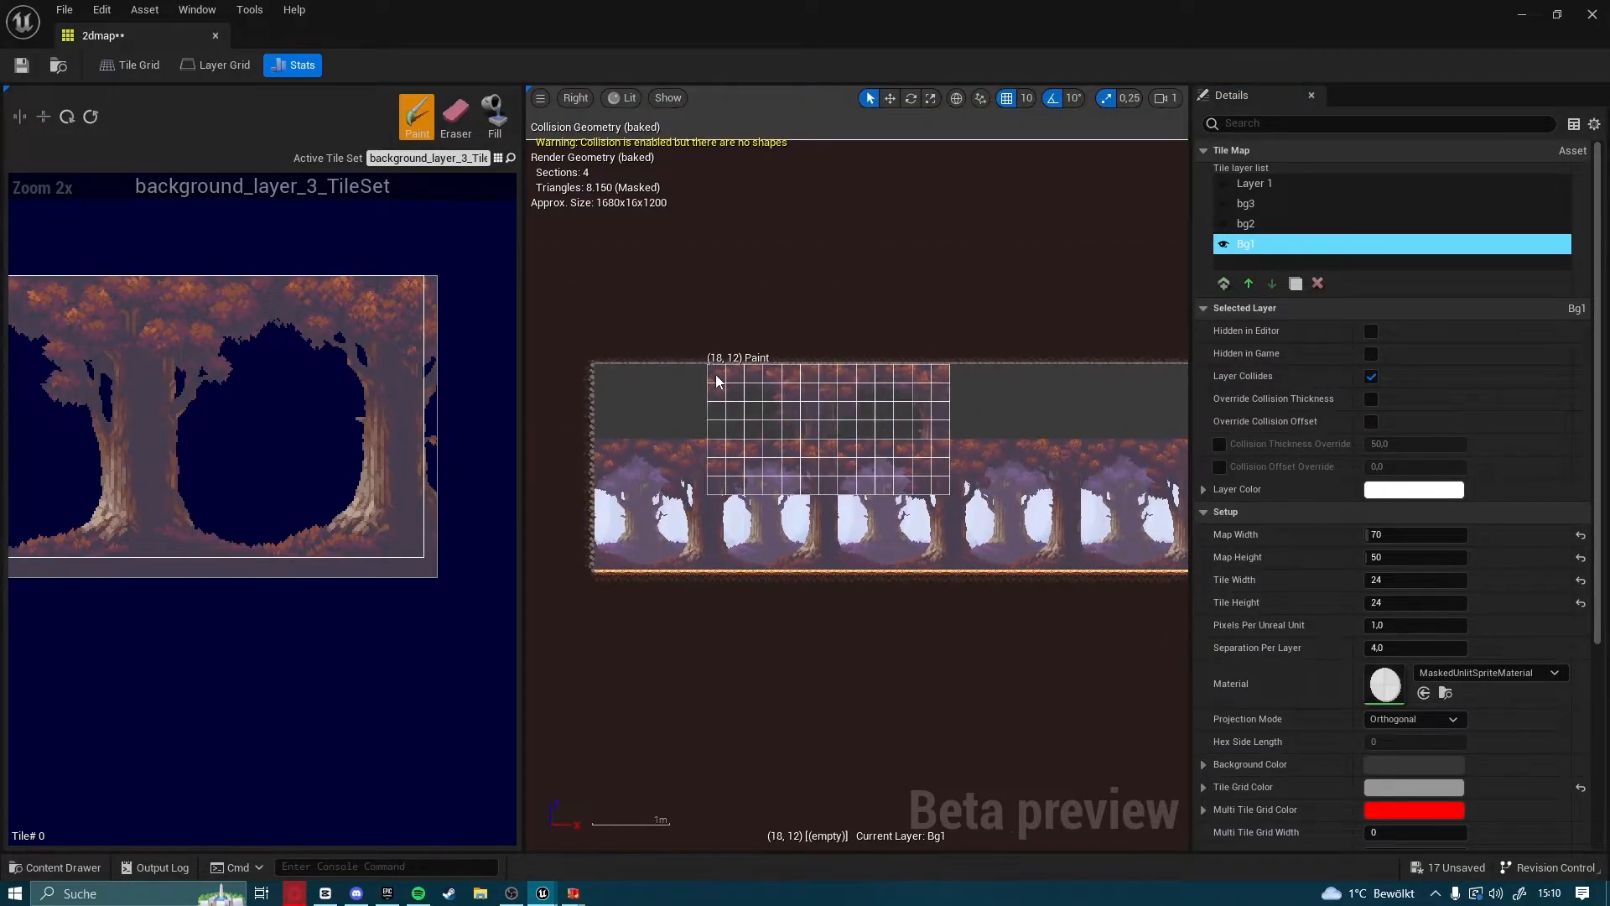
pyautogui.click(465, 122)
pyautogui.scroll(1, 732, 450)
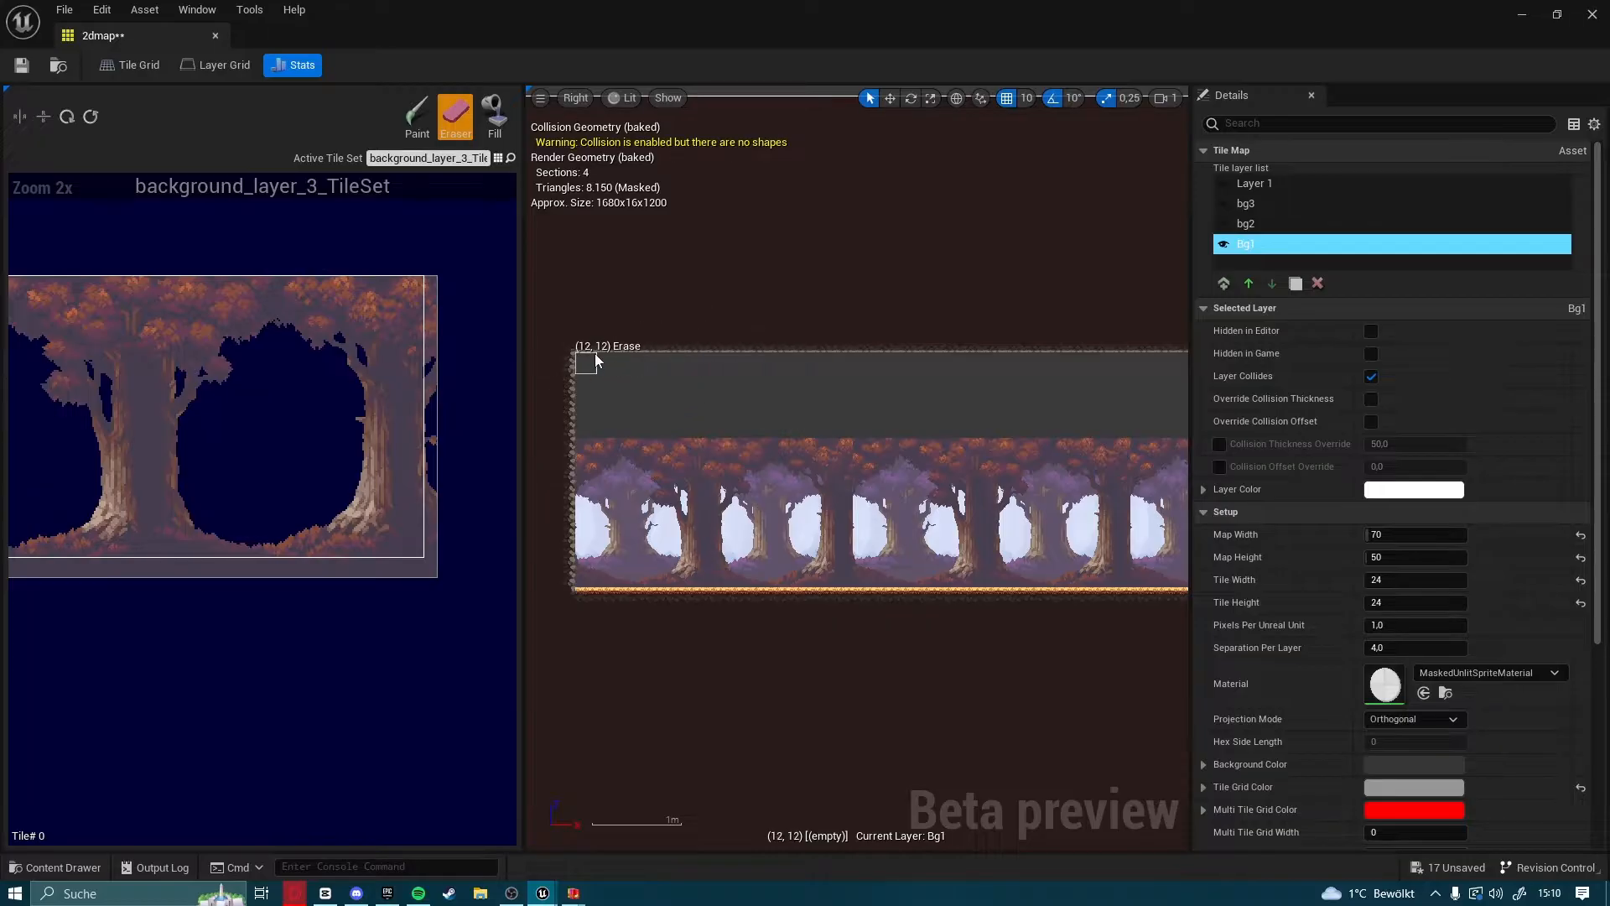
pyautogui.click(436, 159)
pyautogui.click(741, 317)
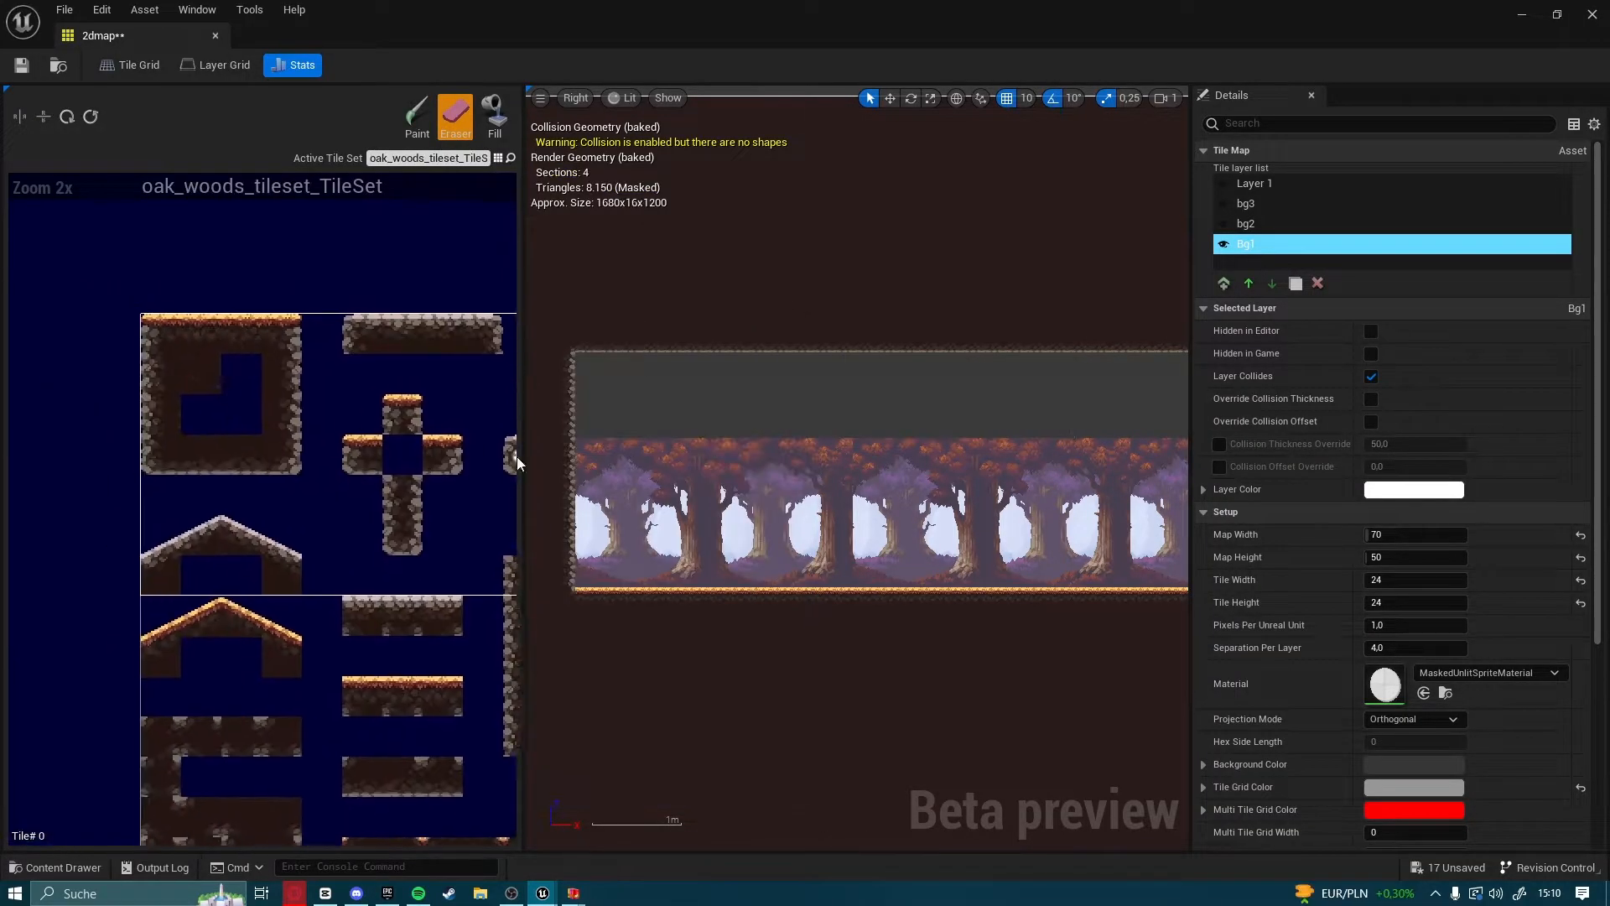
pyautogui.click(1261, 184)
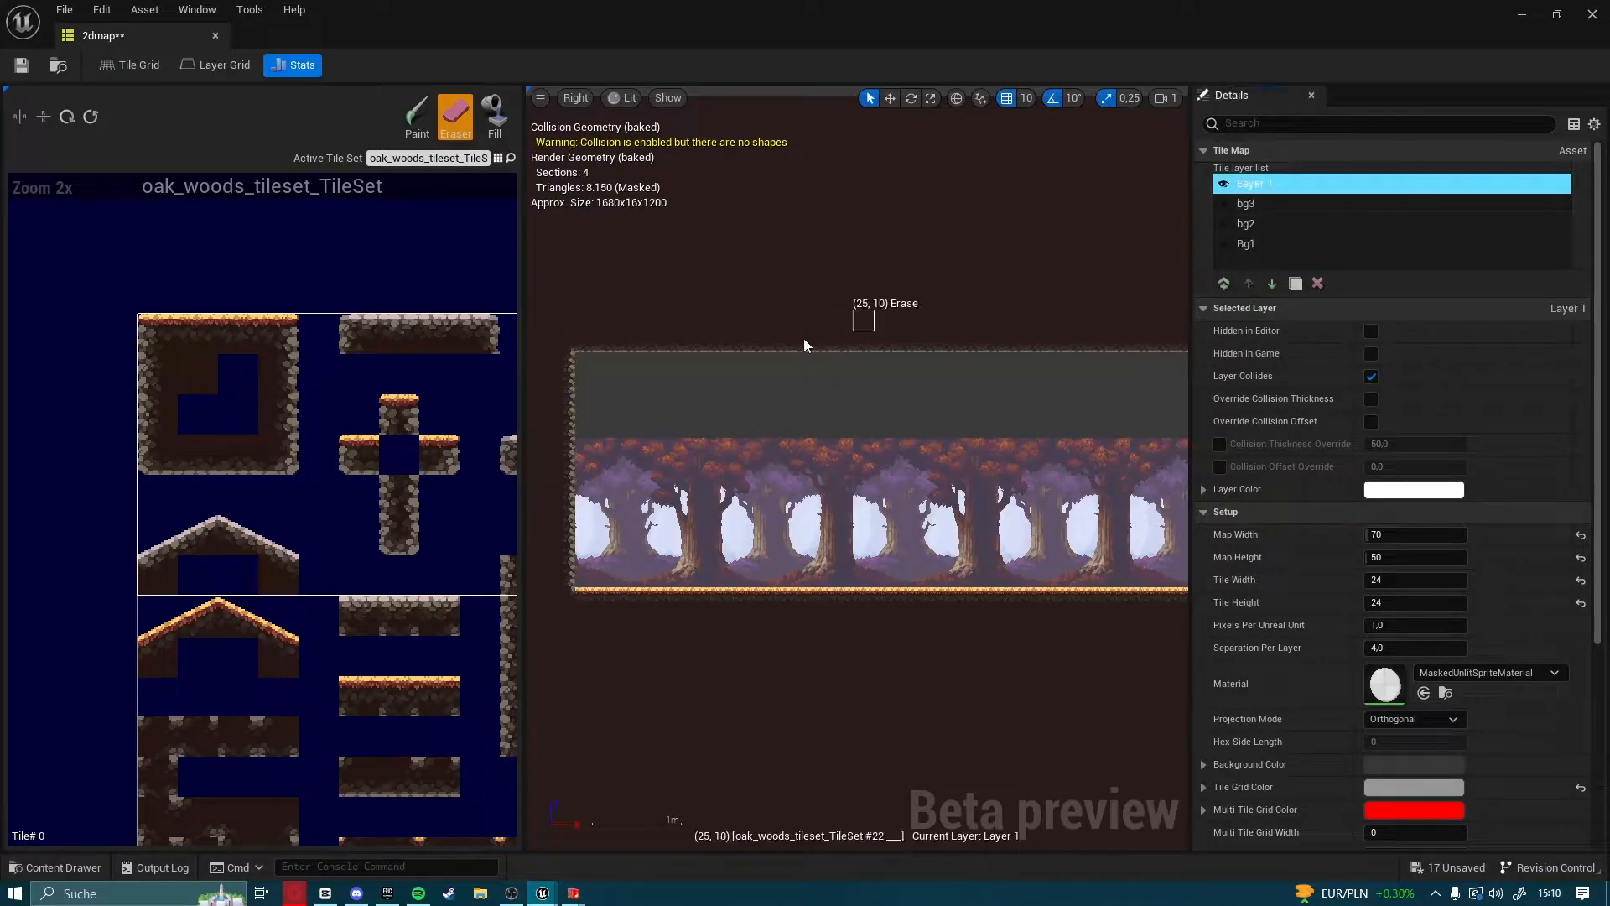
# Erase the rock ceiling edge on Layer 1 along the whole cavity, including both corner tiles
pyautogui.moveTo(939, 352); pyautogui.dragTo(553, 434, button='right')
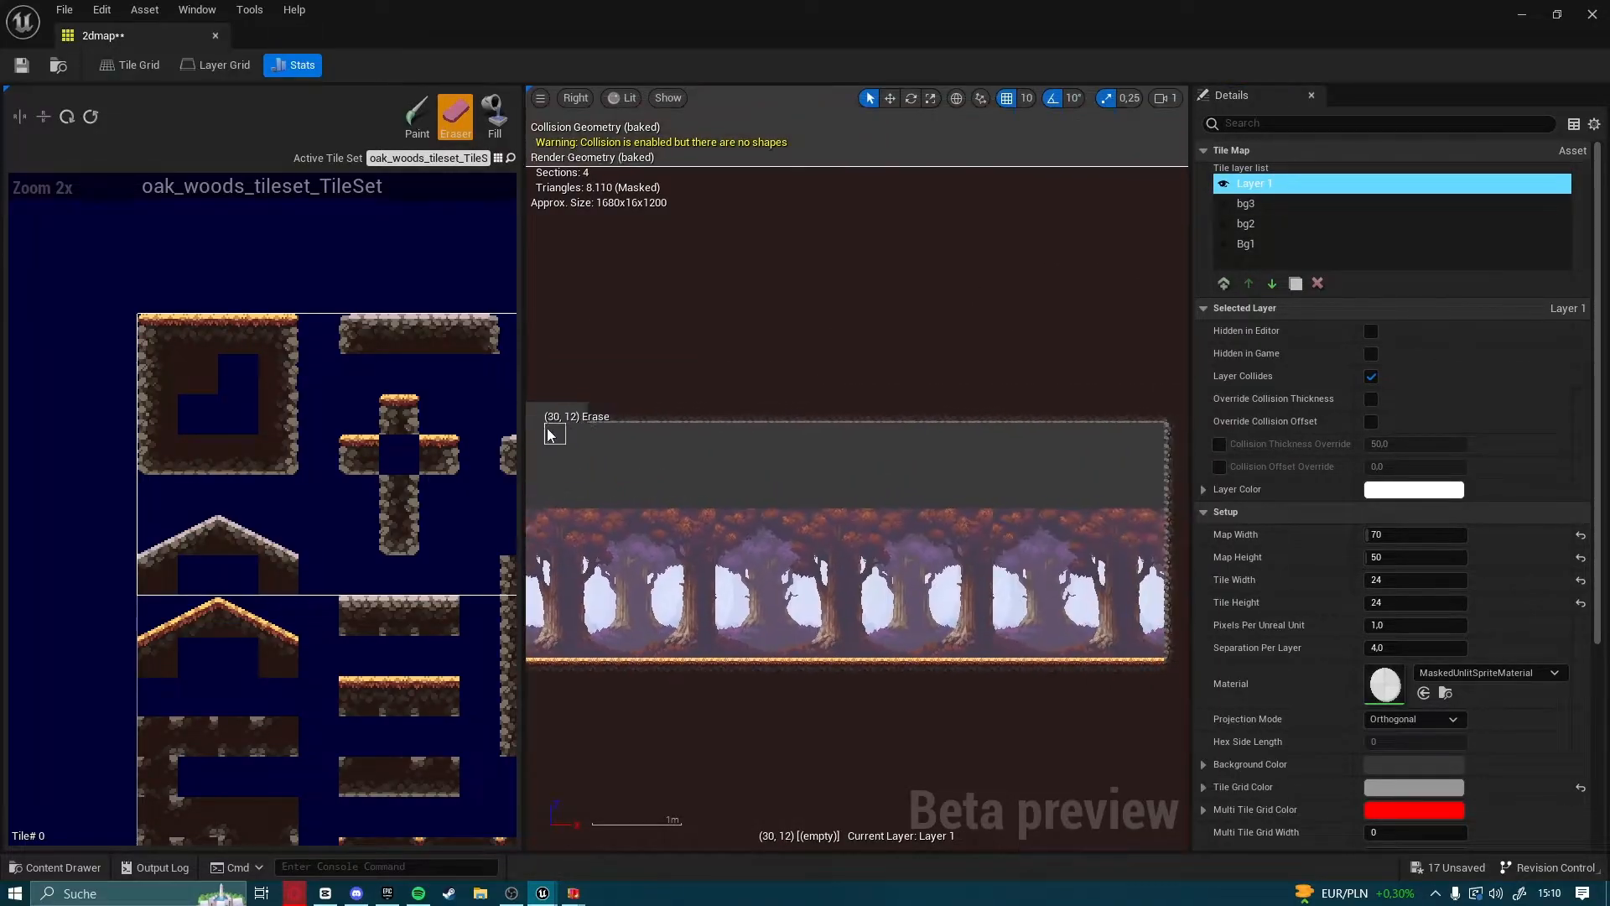
pyautogui.moveTo(569, 419); pyautogui.dragTo(878, 419)
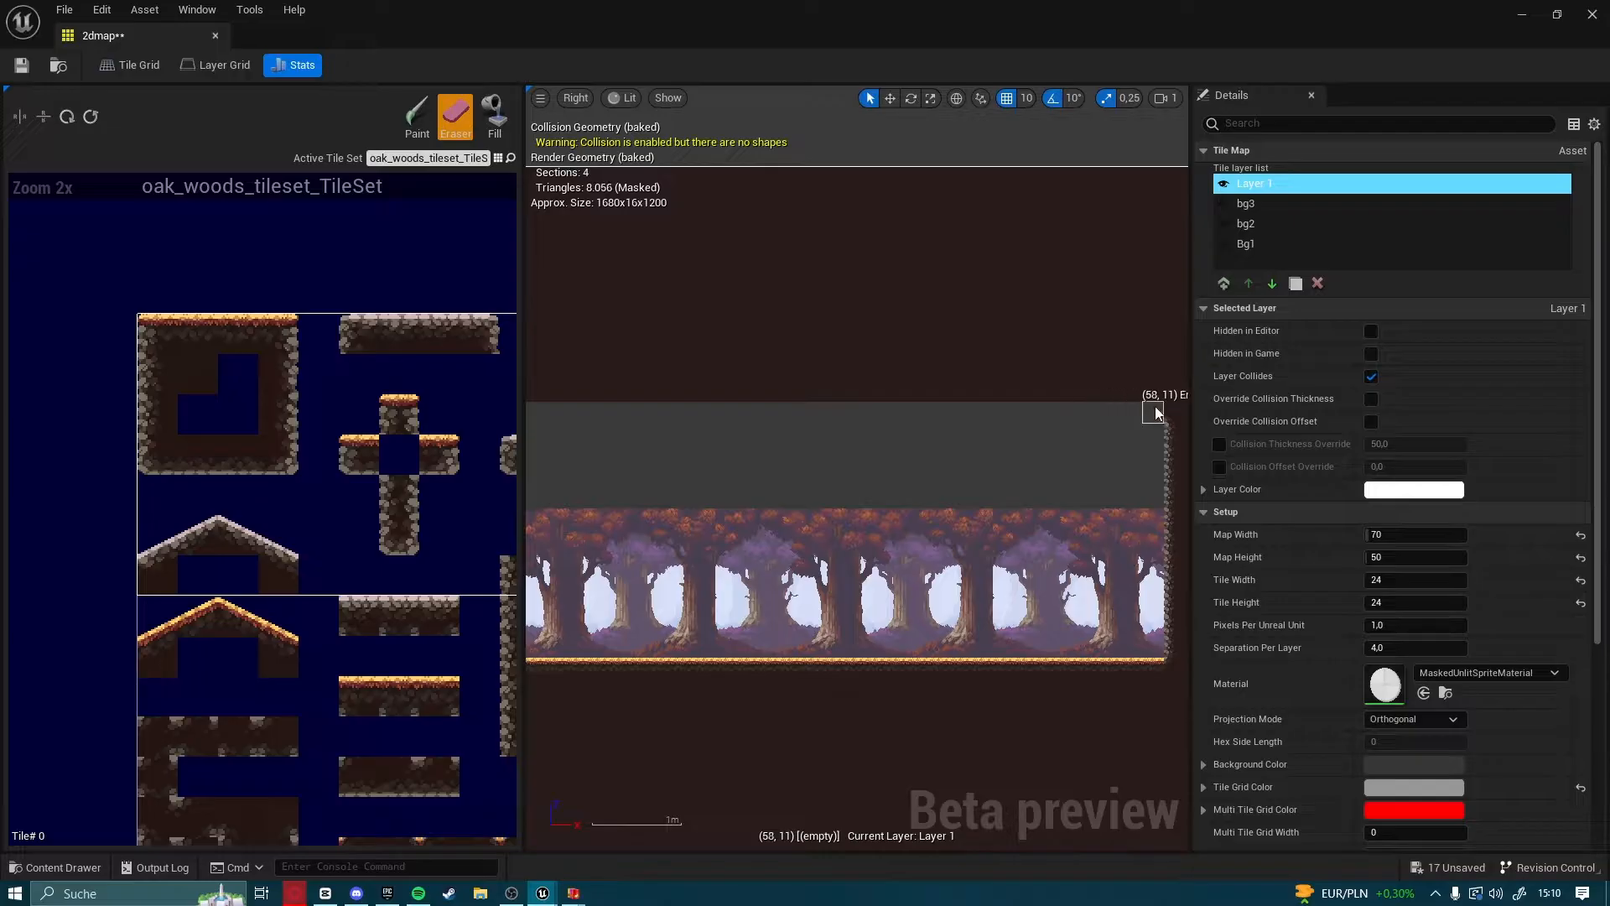
pyautogui.moveTo(1164, 413); pyautogui.dragTo(1174, 413)
pyautogui.moveTo(810, 474); pyautogui.dragTo(1489, 496, button='right')
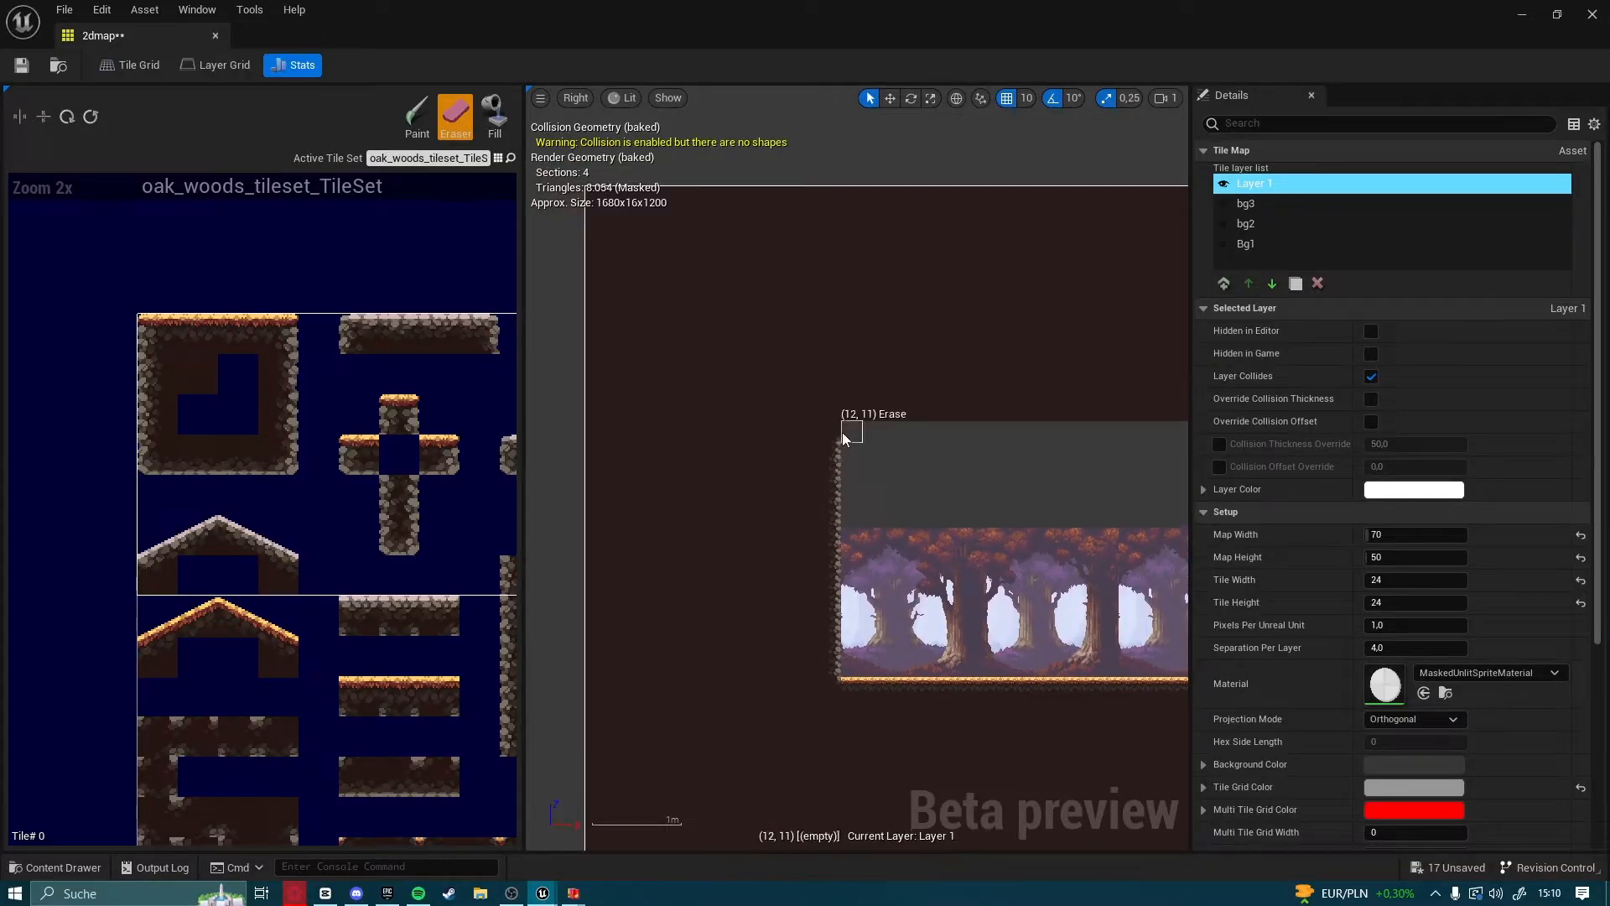
pyautogui.click(832, 434)
pyautogui.moveTo(950, 545); pyautogui.dragTo(921, 470, button='right')
# Paint plain dark earth tiles across the cavity's full length, leaving one empty row above the trees
pyautogui.click(200, 375)
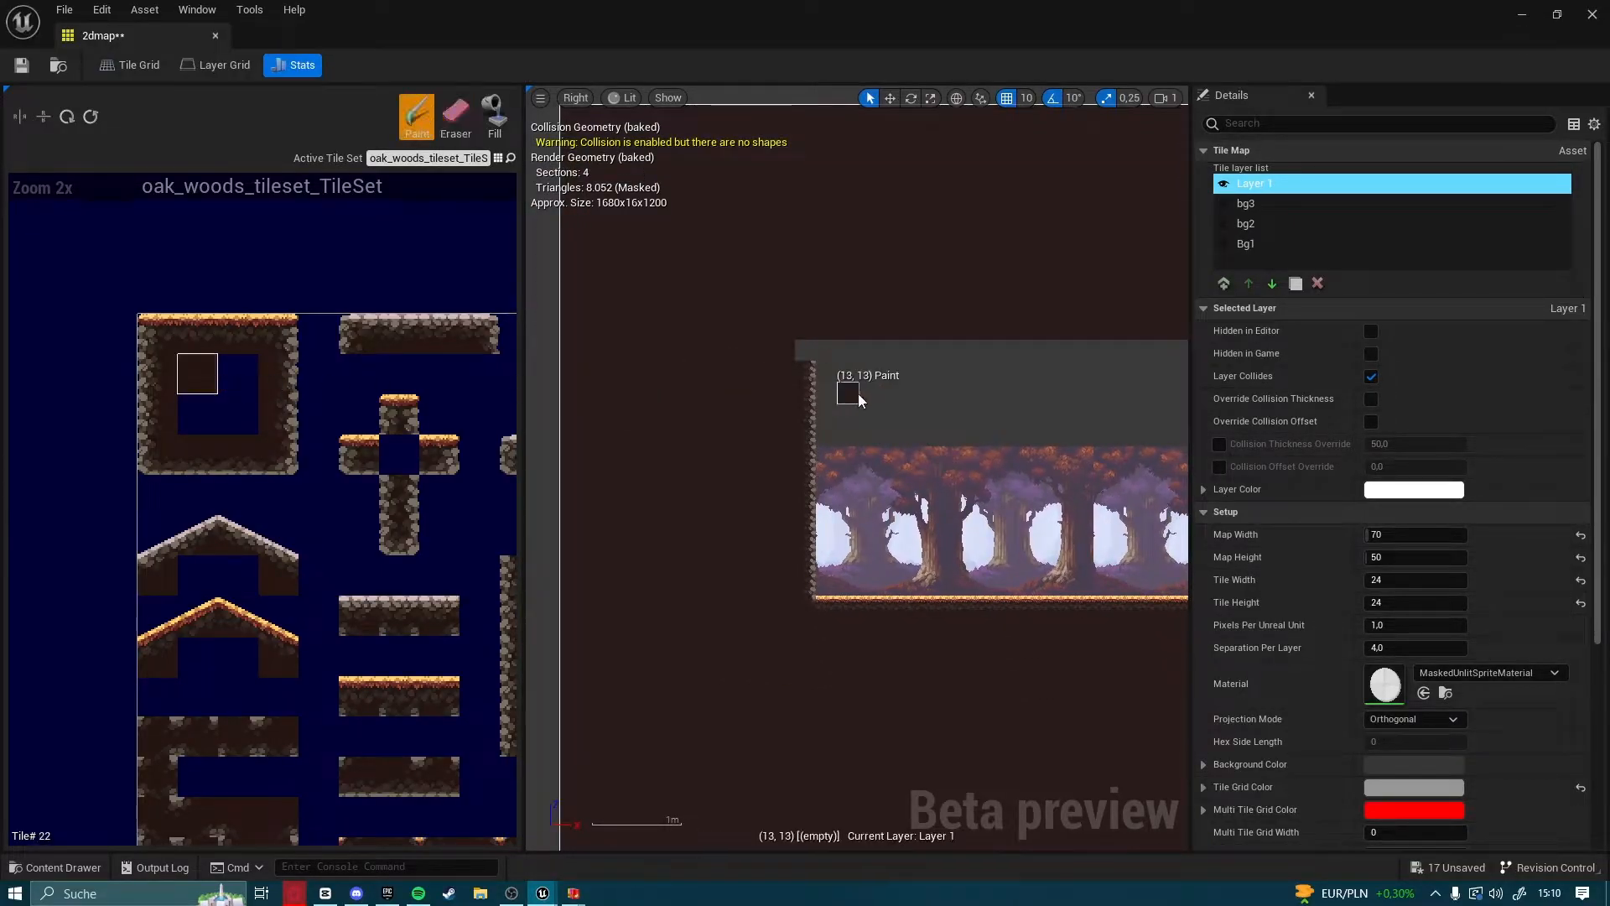
pyautogui.scroll(2, 998, 428)
pyautogui.moveTo(767, 412); pyautogui.dragTo(761, 382)
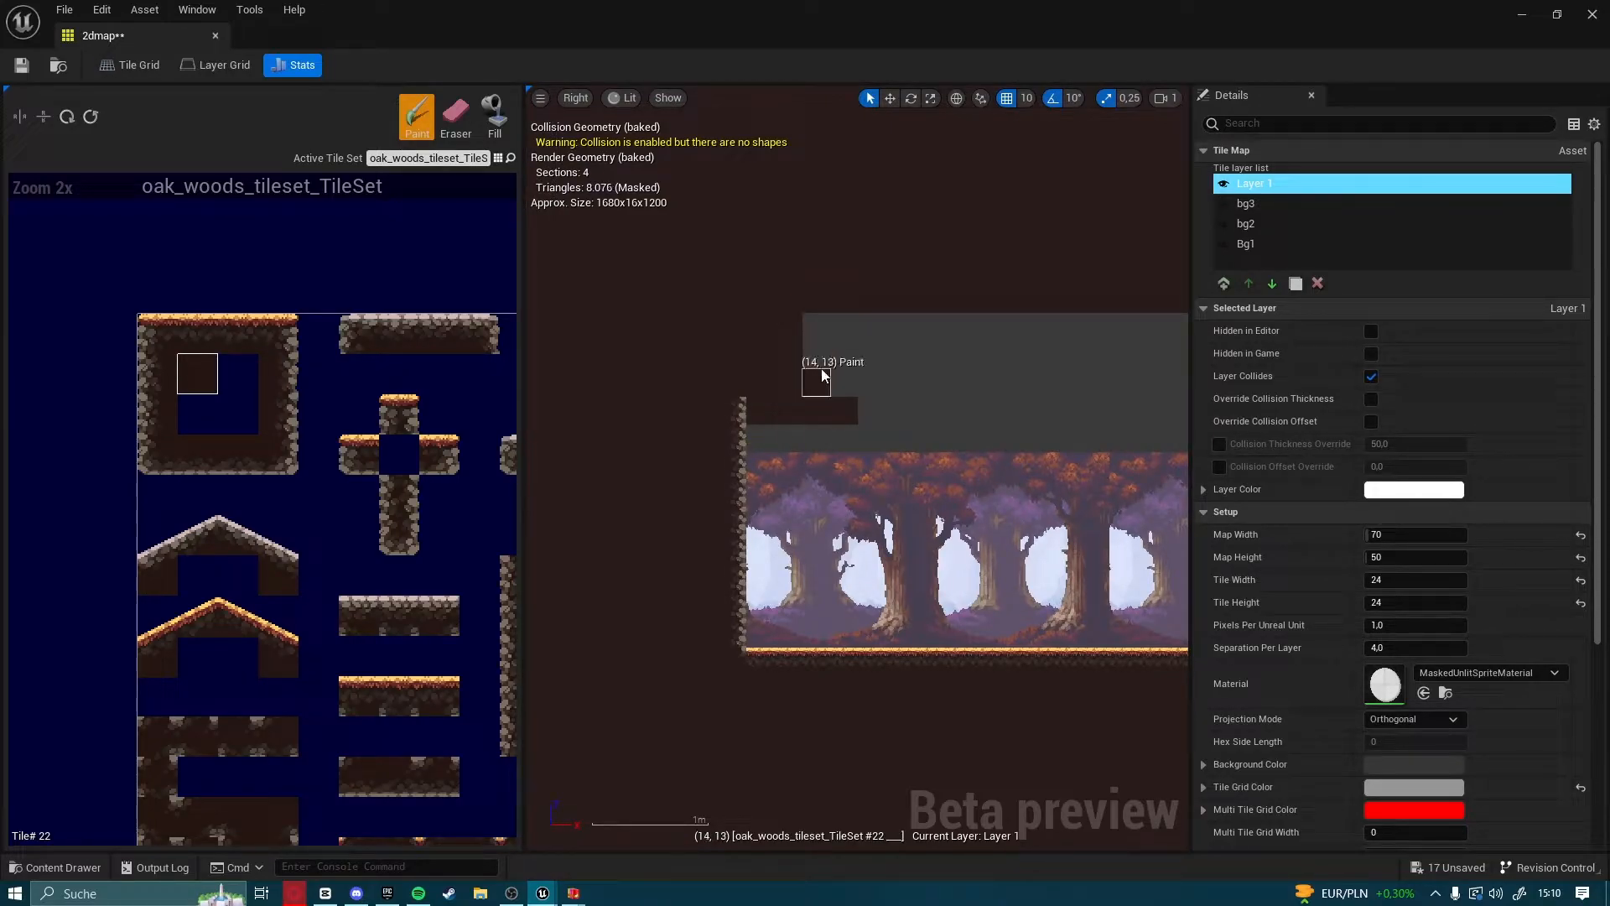
pyautogui.moveTo(899, 360); pyautogui.dragTo(996, 415)
pyautogui.moveTo(996, 415); pyautogui.dragTo(725, 415, button='right')
pyautogui.moveTo(602, 410); pyautogui.dragTo(943, 407)
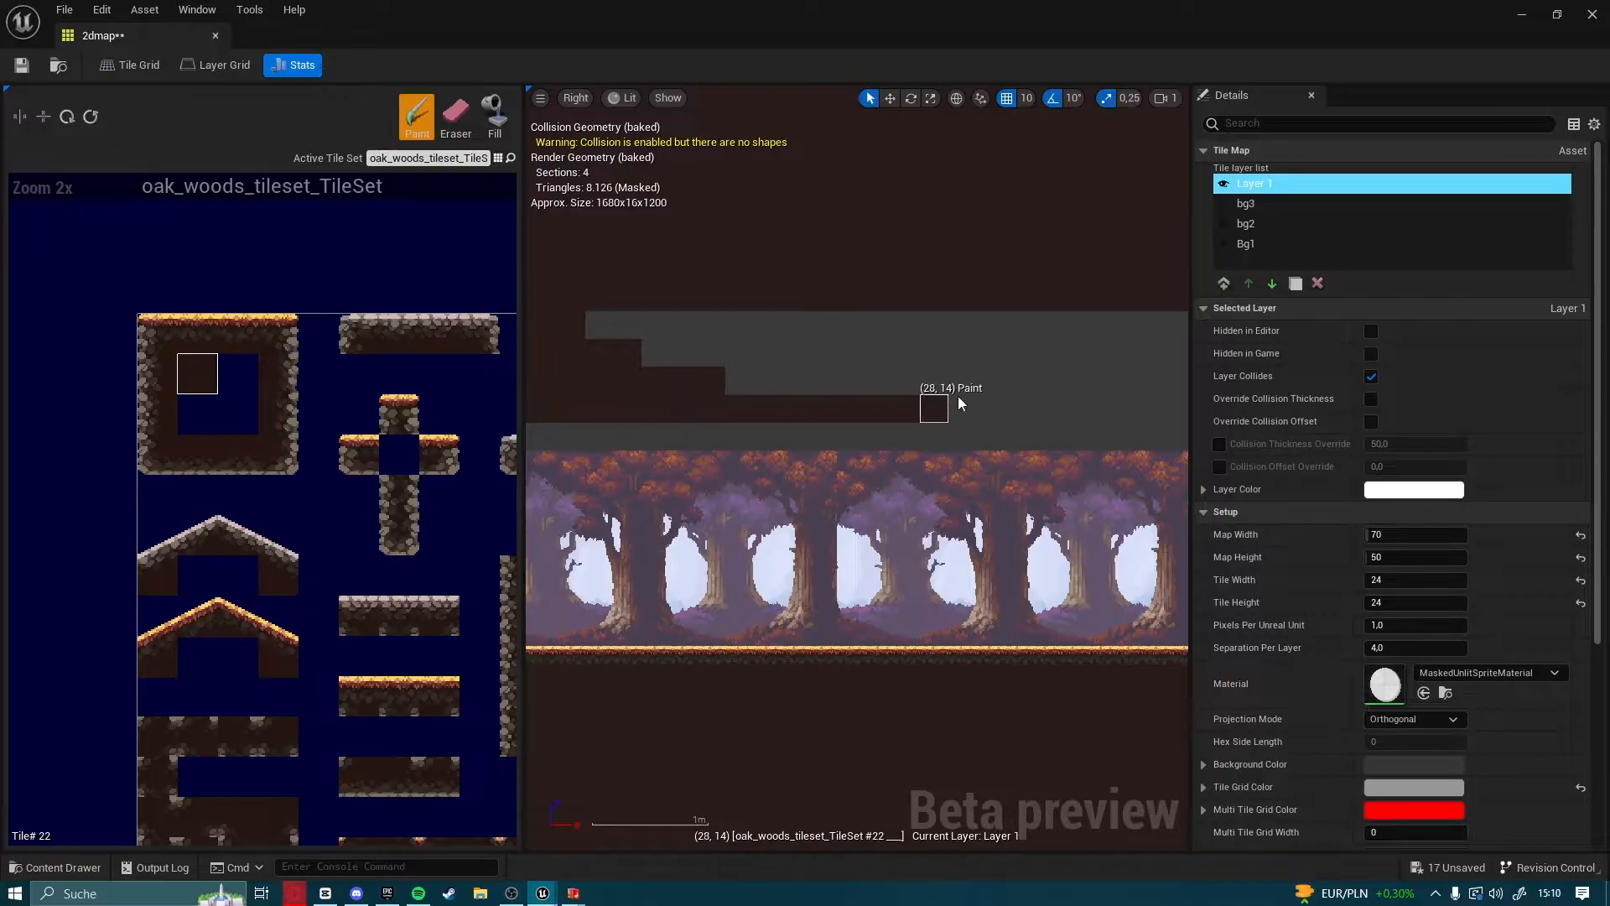
pyautogui.moveTo(944, 407); pyautogui.dragTo(719, 420, button='right')
pyautogui.moveTo(719, 420); pyautogui.dragTo(1046, 420)
pyautogui.moveTo(1046, 421); pyautogui.dragTo(832, 469, button='right')
pyautogui.moveTo(976, 457); pyautogui.dragTo(1114, 444)
pyautogui.moveTo(1113, 444); pyautogui.dragTo(926, 457, button='right')
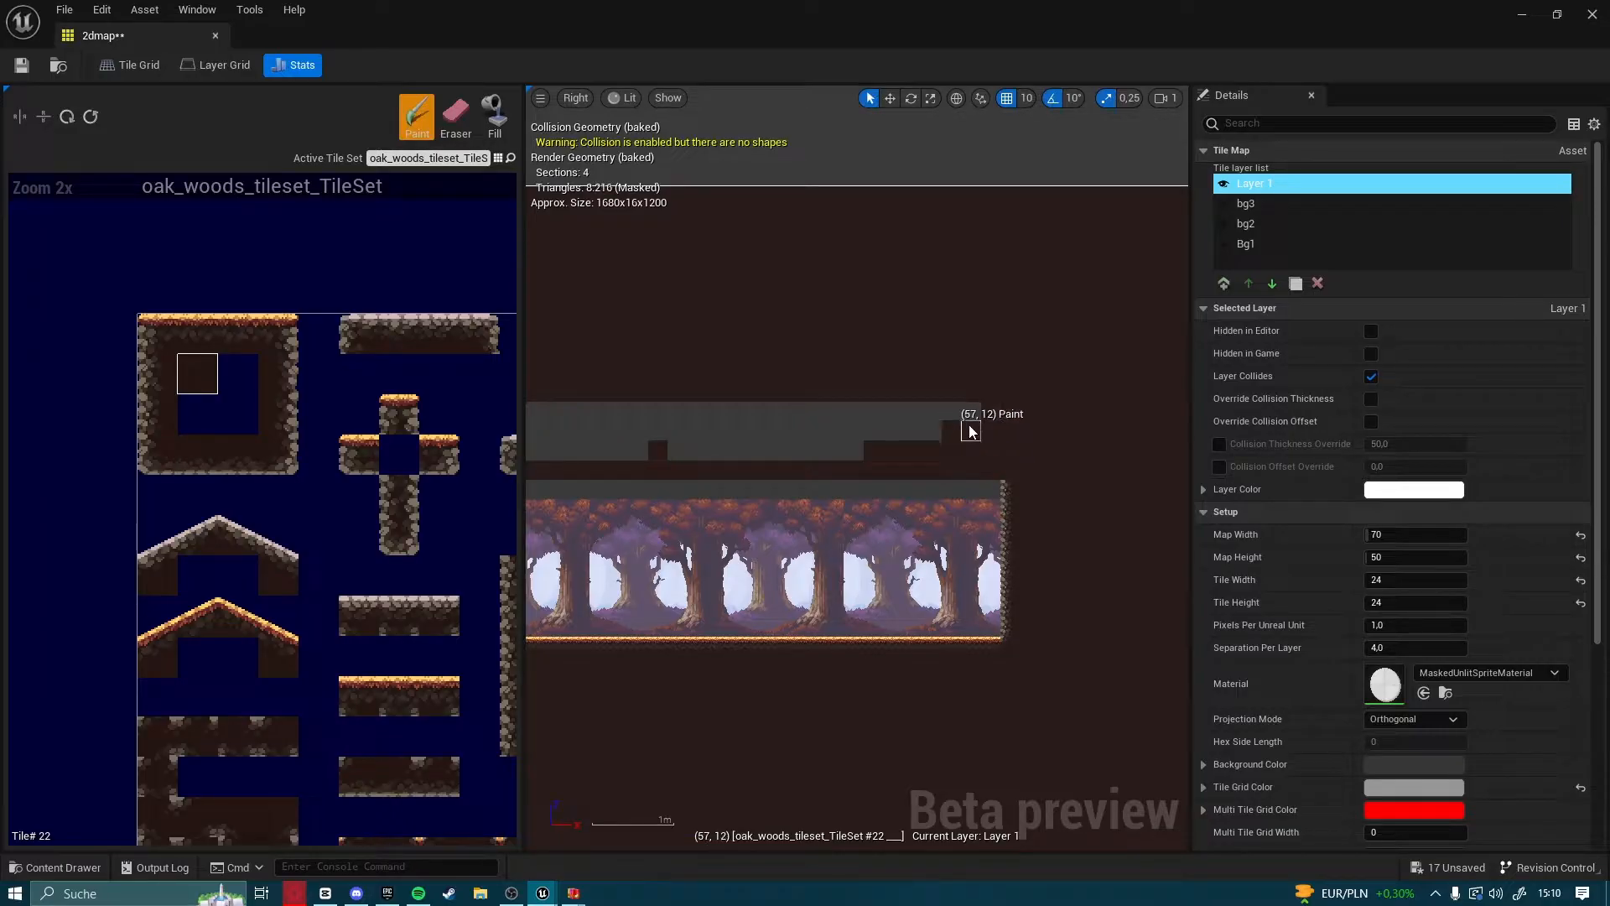
pyautogui.moveTo(873, 428); pyautogui.dragTo(780, 452)
pyautogui.moveTo(780, 452); pyautogui.dragTo(1020, 477, button='right')
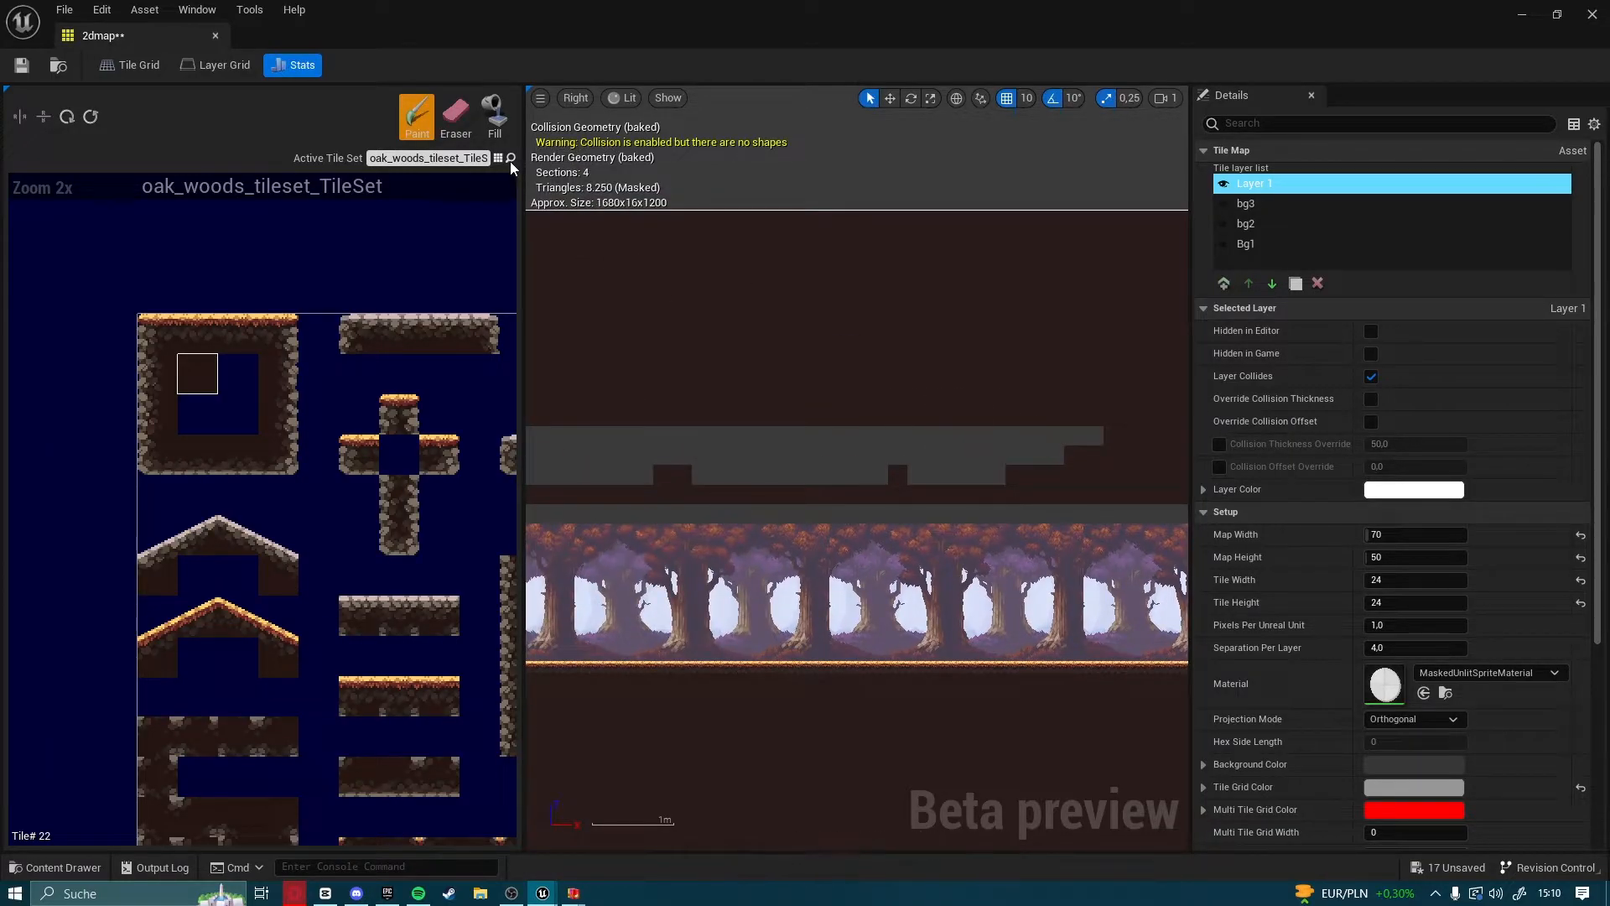
# Fill the empty area above the new earth row with the plain dark earth tile using the Fill tool
pyautogui.click(772, 438)
pyautogui.moveTo(653, 392); pyautogui.dragTo(967, 370, button='right')
pyautogui.scroll(-2, 948, 385)
pyautogui.scroll(2, 876, 419)
pyautogui.moveTo(728, 457)
pyautogui.mouseDown(button='right')
pyautogui.moveTo(790, 365)
pyautogui.moveTo(939, 349)
pyautogui.mouseUp(button='right')
pyautogui.scroll(3, 790, 364)
pyautogui.scroll(2, 641, 280)
# Replace the wall edge tile protruding above the cavity's upper-left corner with the plain dark earth tile
pyautogui.click(417, 119)
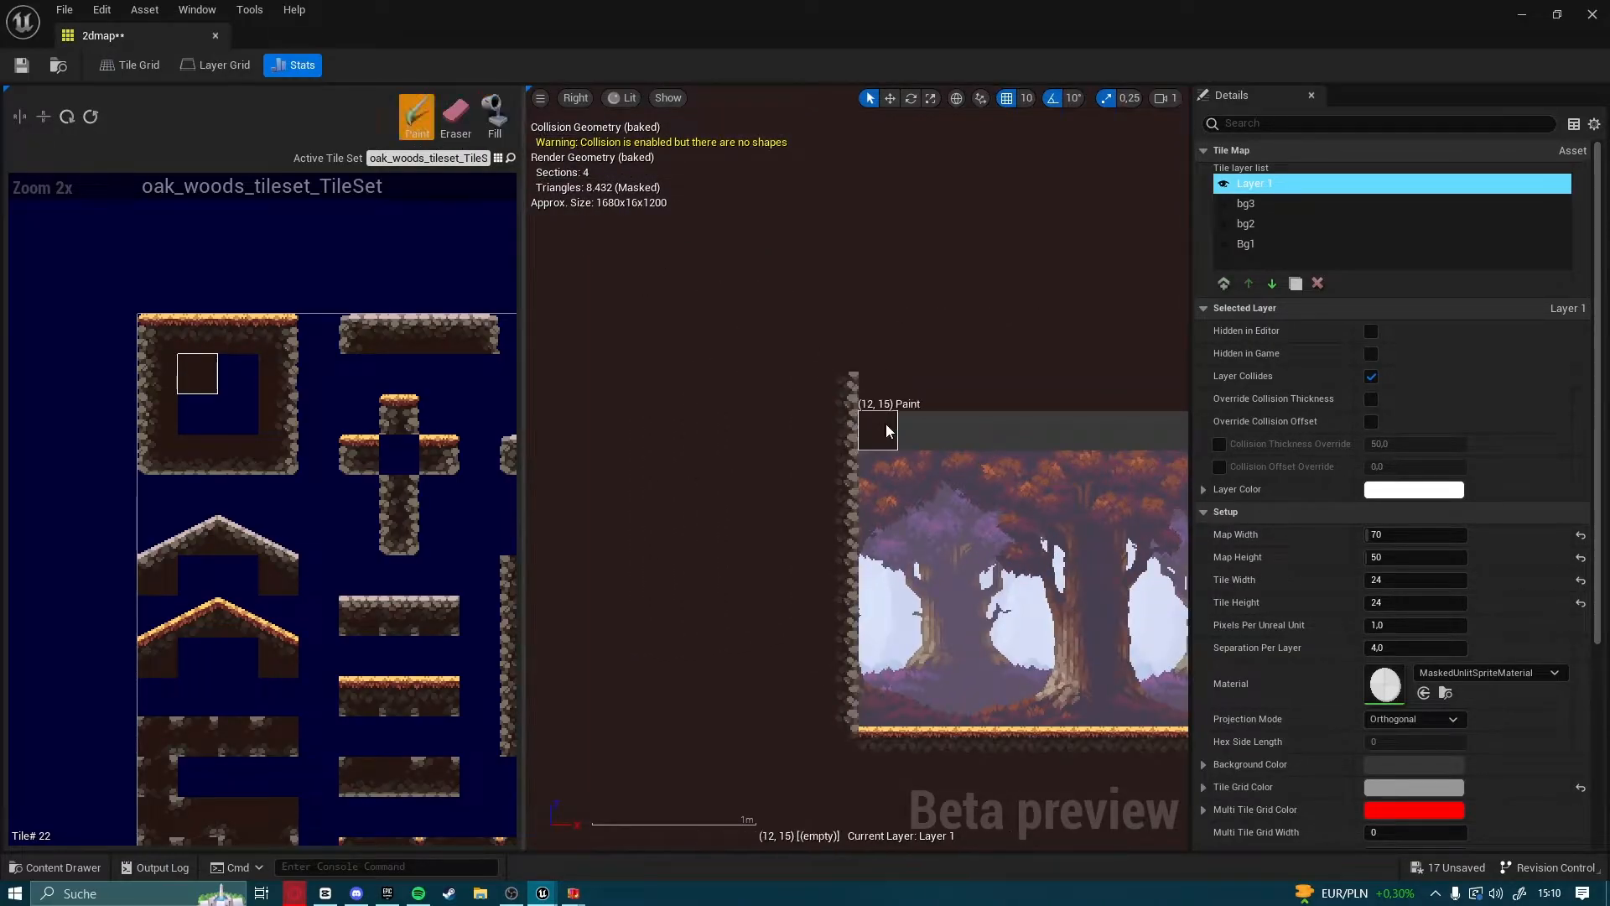
pyautogui.click(838, 391)
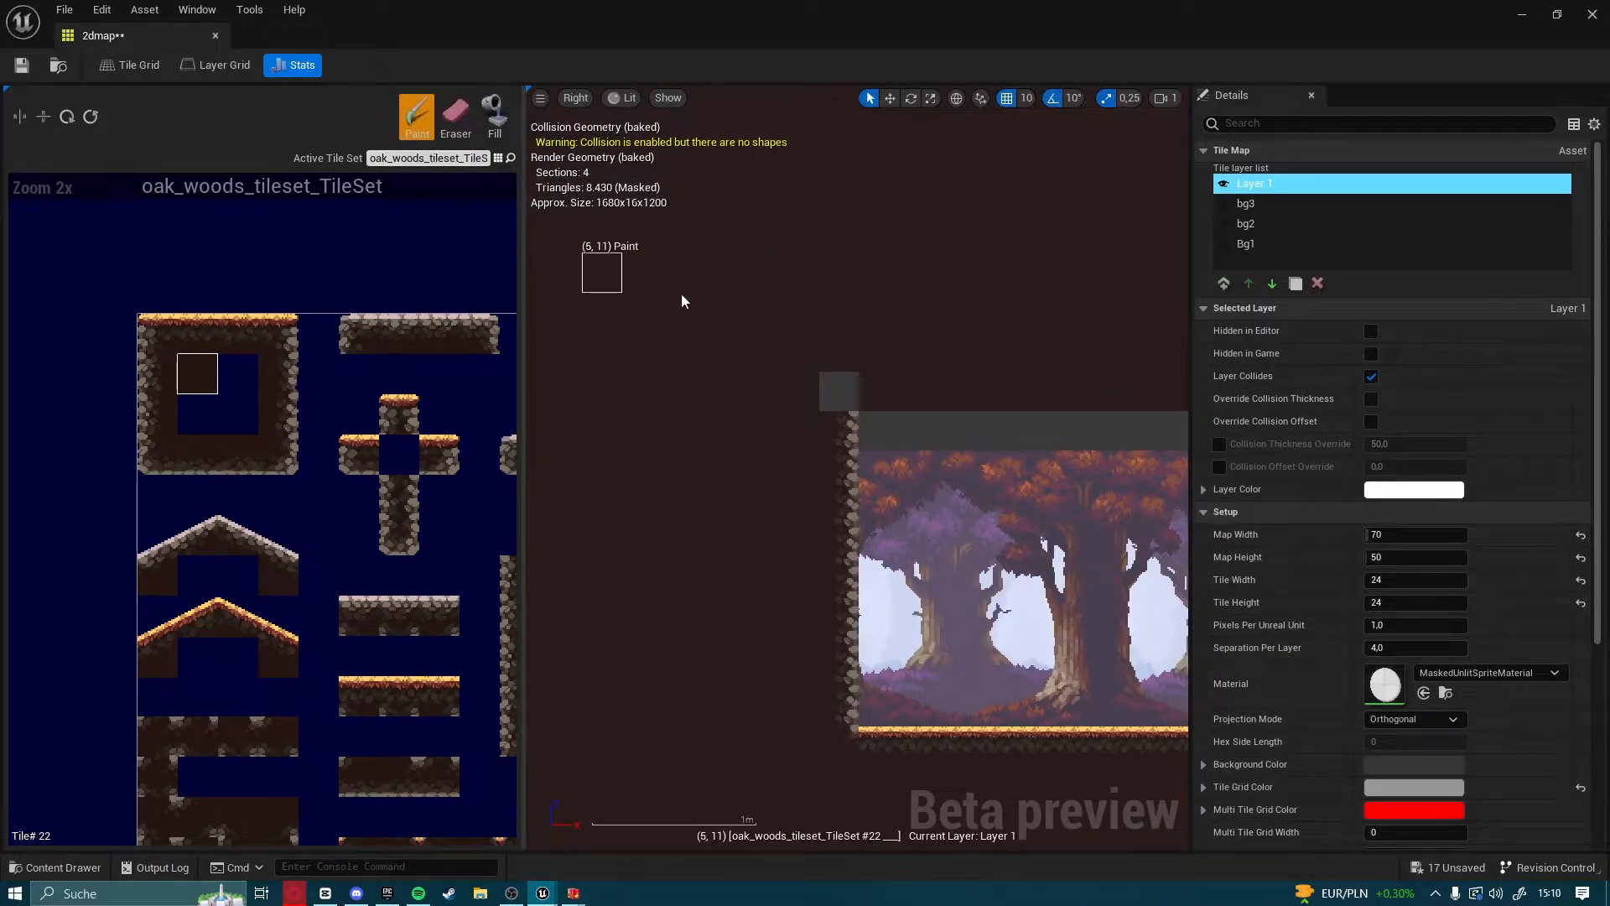
pyautogui.scroll(-2, 831, 401)
# Paint the bottom-edge rock tile along the empty row directly above the trees, from the right wall to the left wall
pyautogui.moveTo(1039, 426); pyautogui.dragTo(688, 428, button='right')
pyautogui.moveTo(1074, 443); pyautogui.dragTo(675, 440, button='right')
pyautogui.moveTo(1073, 438); pyautogui.dragTo(974, 418, button='right')
pyautogui.scroll(2, 654, 352)
pyautogui.scroll(-2, 654, 352)
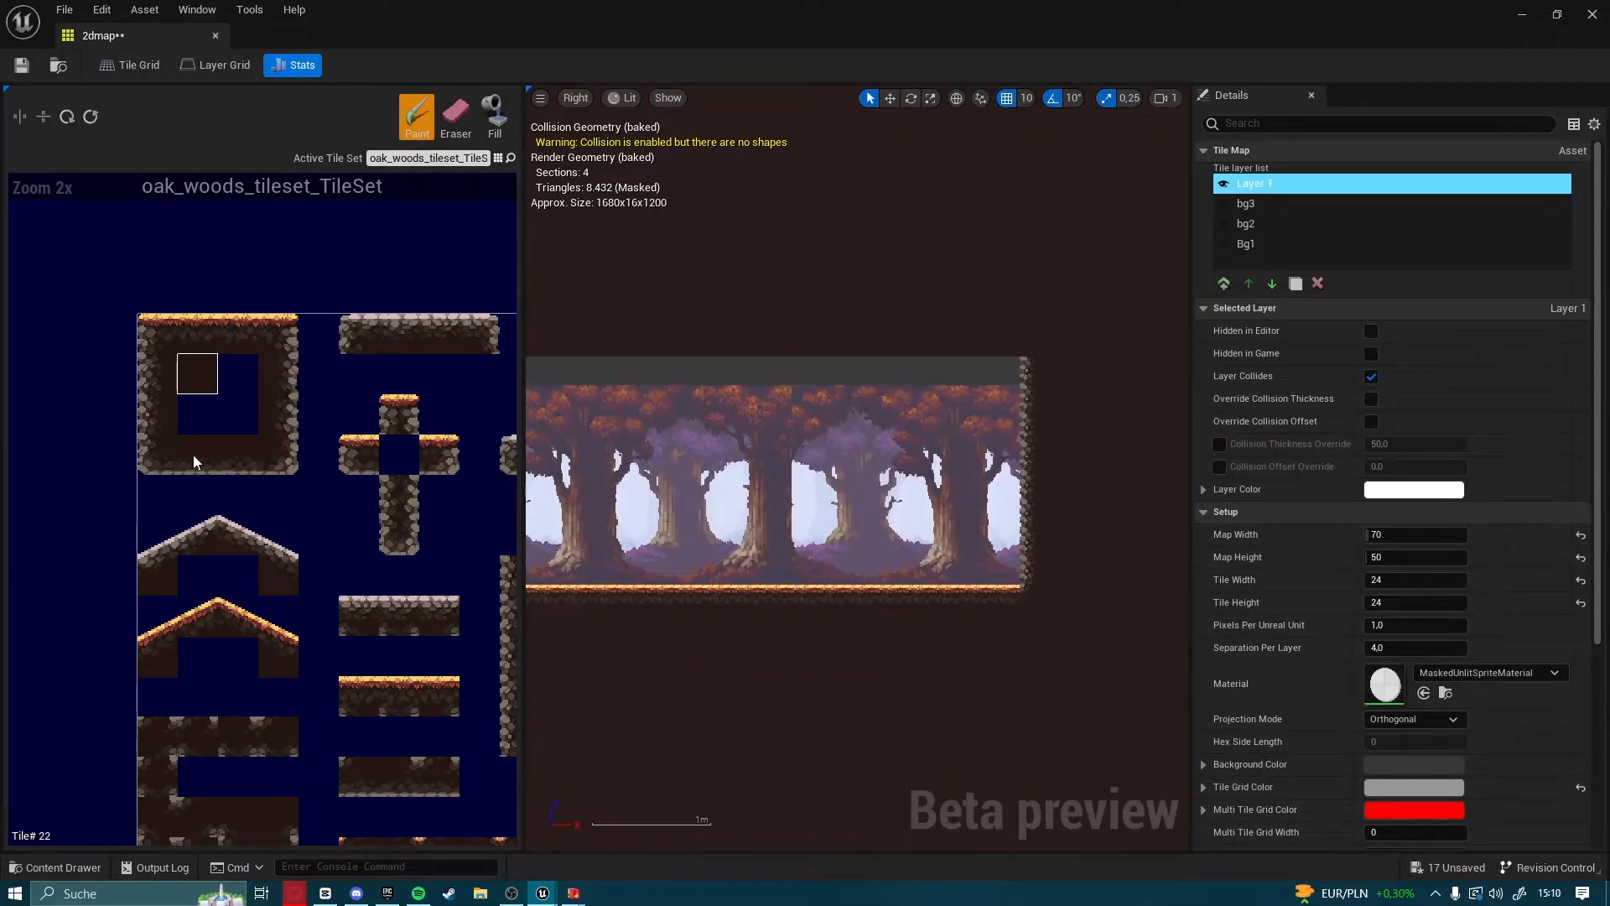
pyautogui.scroll(2, 620, 451)
pyautogui.moveTo(1122, 336); pyautogui.dragTo(1005, 387, button='right')
pyautogui.moveTo(1003, 387); pyautogui.dragTo(795, 389)
pyautogui.moveTo(795, 390)
pyautogui.mouseDown(button='right')
pyautogui.moveTo(913, 391)
pyautogui.moveTo(675, 396)
pyautogui.moveTo(1051, 421)
pyautogui.mouseUp(button='right')
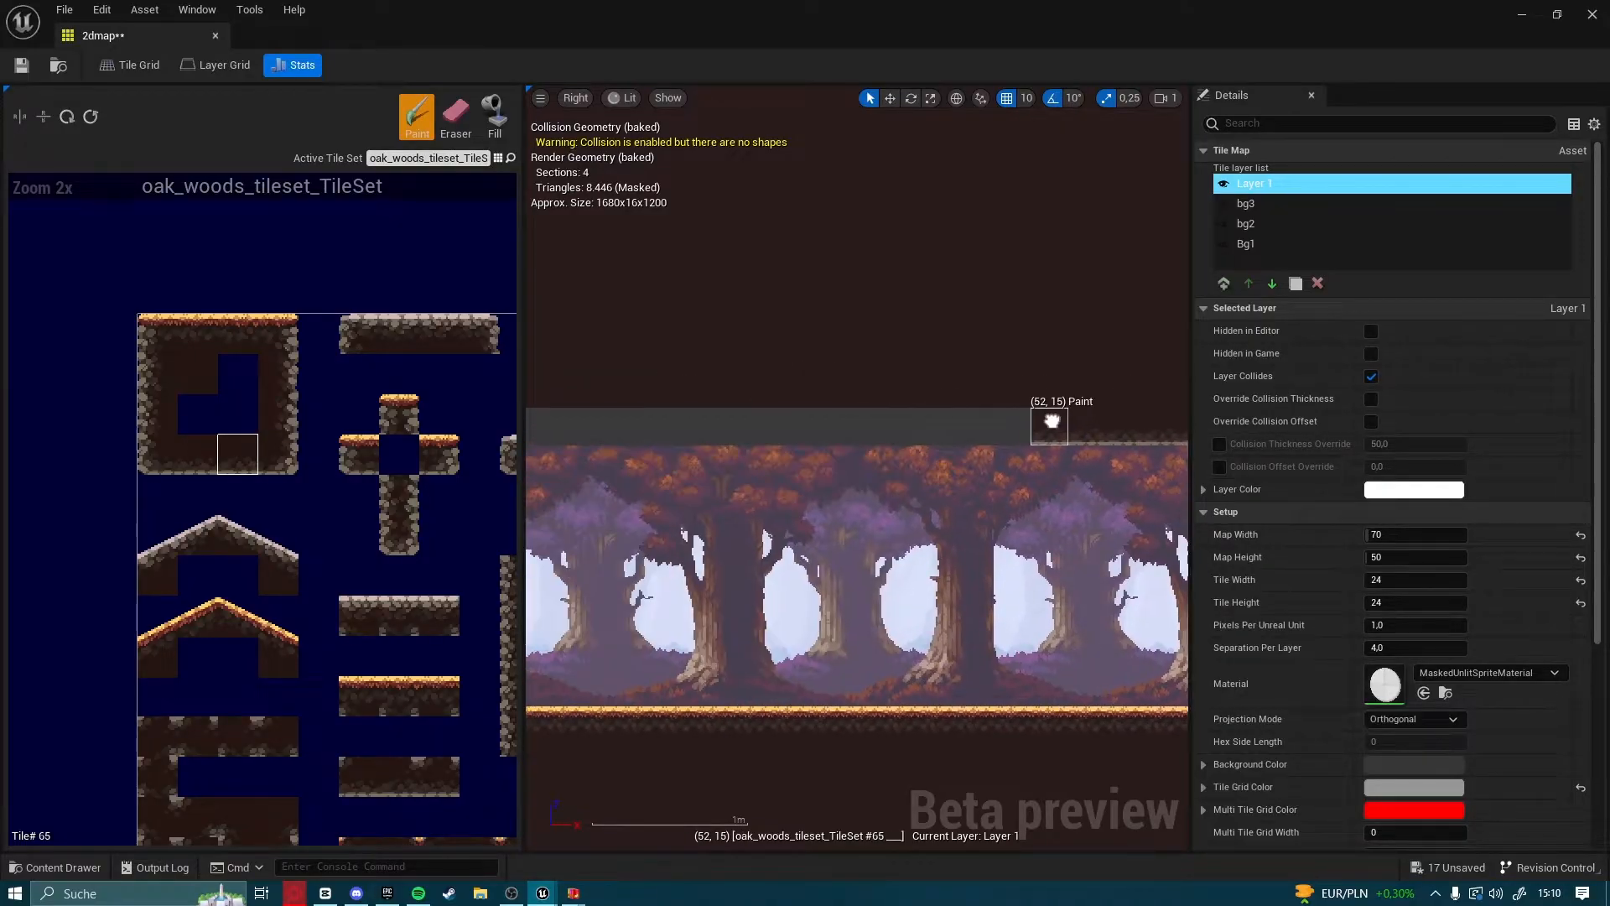
pyautogui.moveTo(998, 425); pyautogui.dragTo(845, 425)
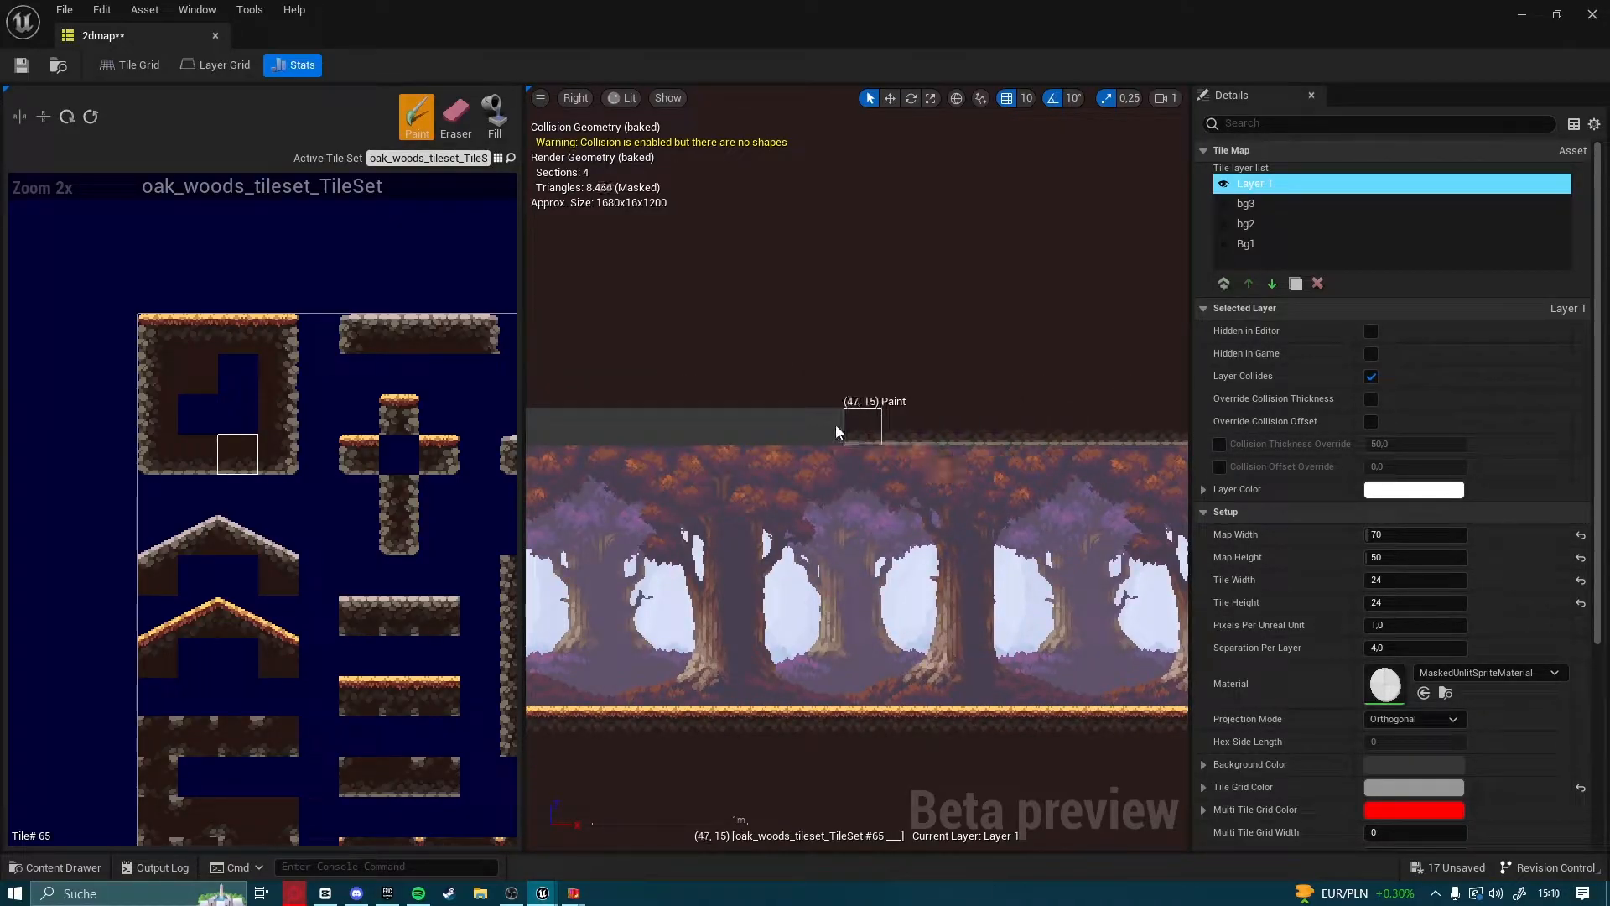
pyautogui.moveTo(845, 425); pyautogui.dragTo(1148, 428, button='right')
pyautogui.moveTo(1148, 428); pyautogui.dragTo(831, 427)
pyautogui.moveTo(830, 427); pyautogui.dragTo(1107, 433, button='right')
pyautogui.moveTo(1107, 440); pyautogui.dragTo(730, 436)
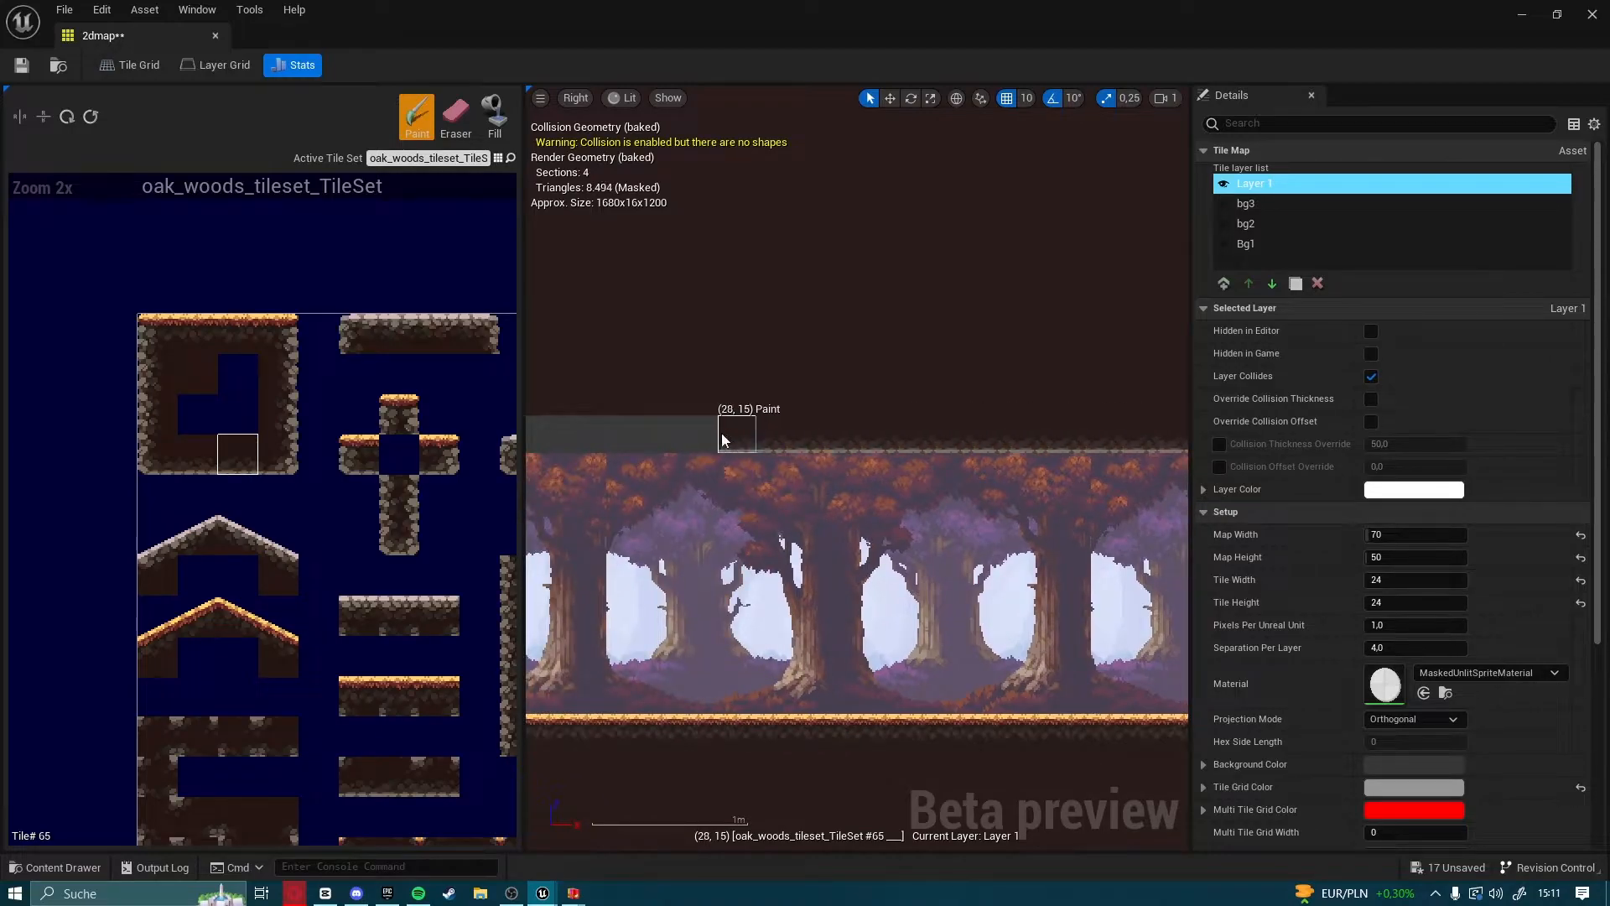
pyautogui.moveTo(730, 436); pyautogui.dragTo(1040, 440, button='right')
pyautogui.moveTo(1040, 440); pyautogui.dragTo(671, 442)
pyautogui.moveTo(671, 443); pyautogui.dragTo(1031, 450, button='right')
pyautogui.moveTo(1031, 451); pyautogui.dragTo(756, 451)
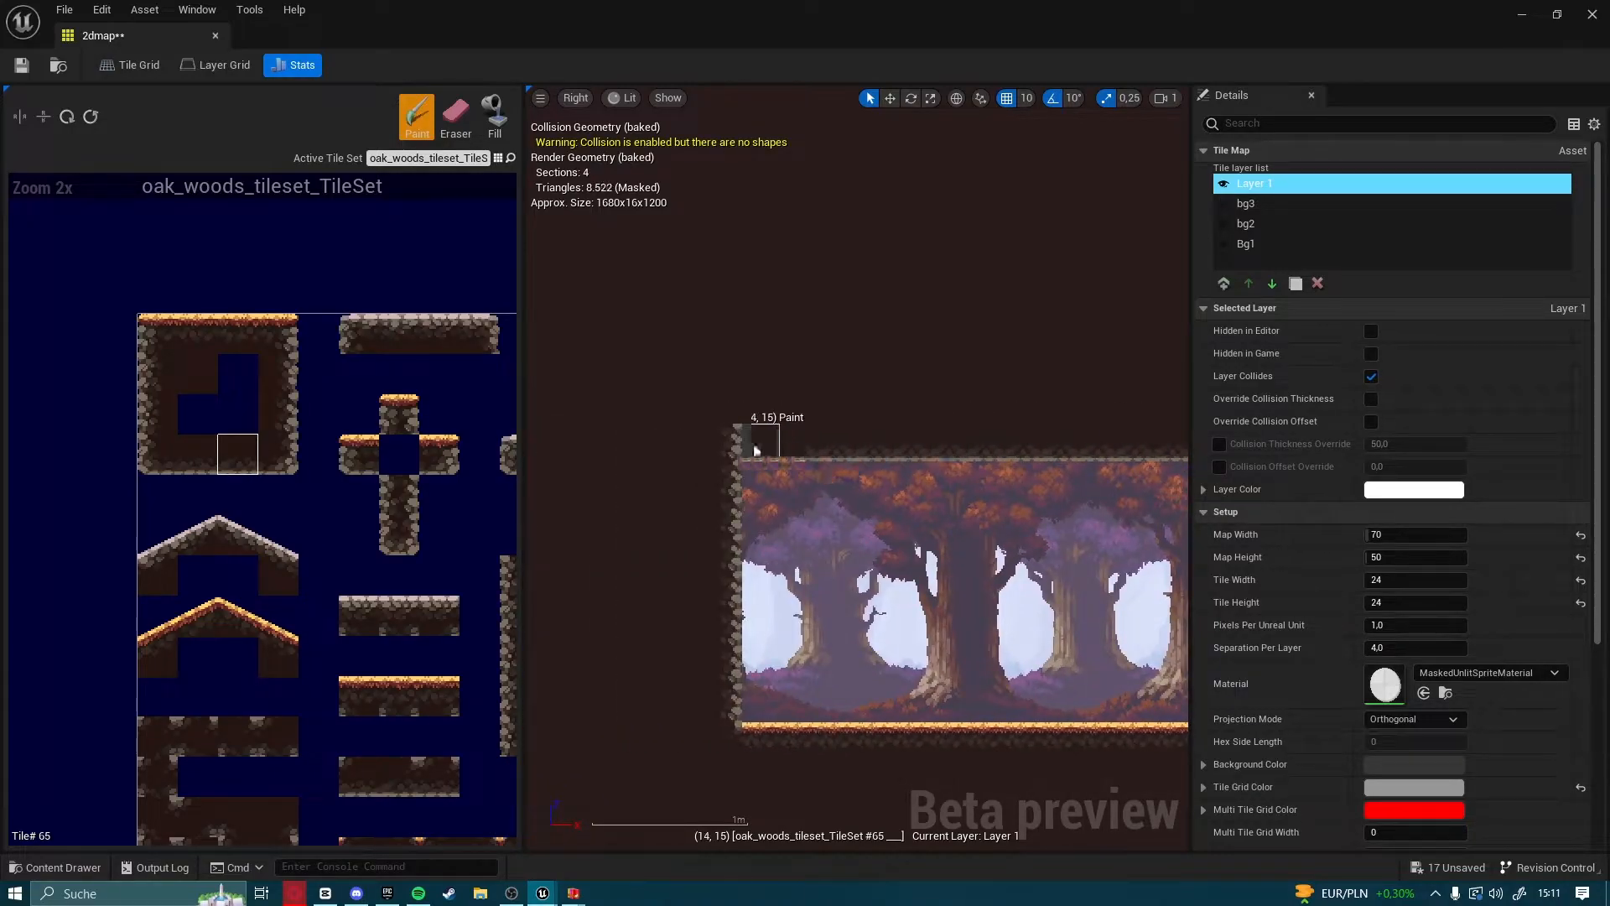
# Erase the wall tiles at the upper-left and upper-right corners of the lowered ceiling
pyautogui.click(726, 456)
pyautogui.moveTo(1090, 457); pyautogui.dragTo(755, 430, button='right')
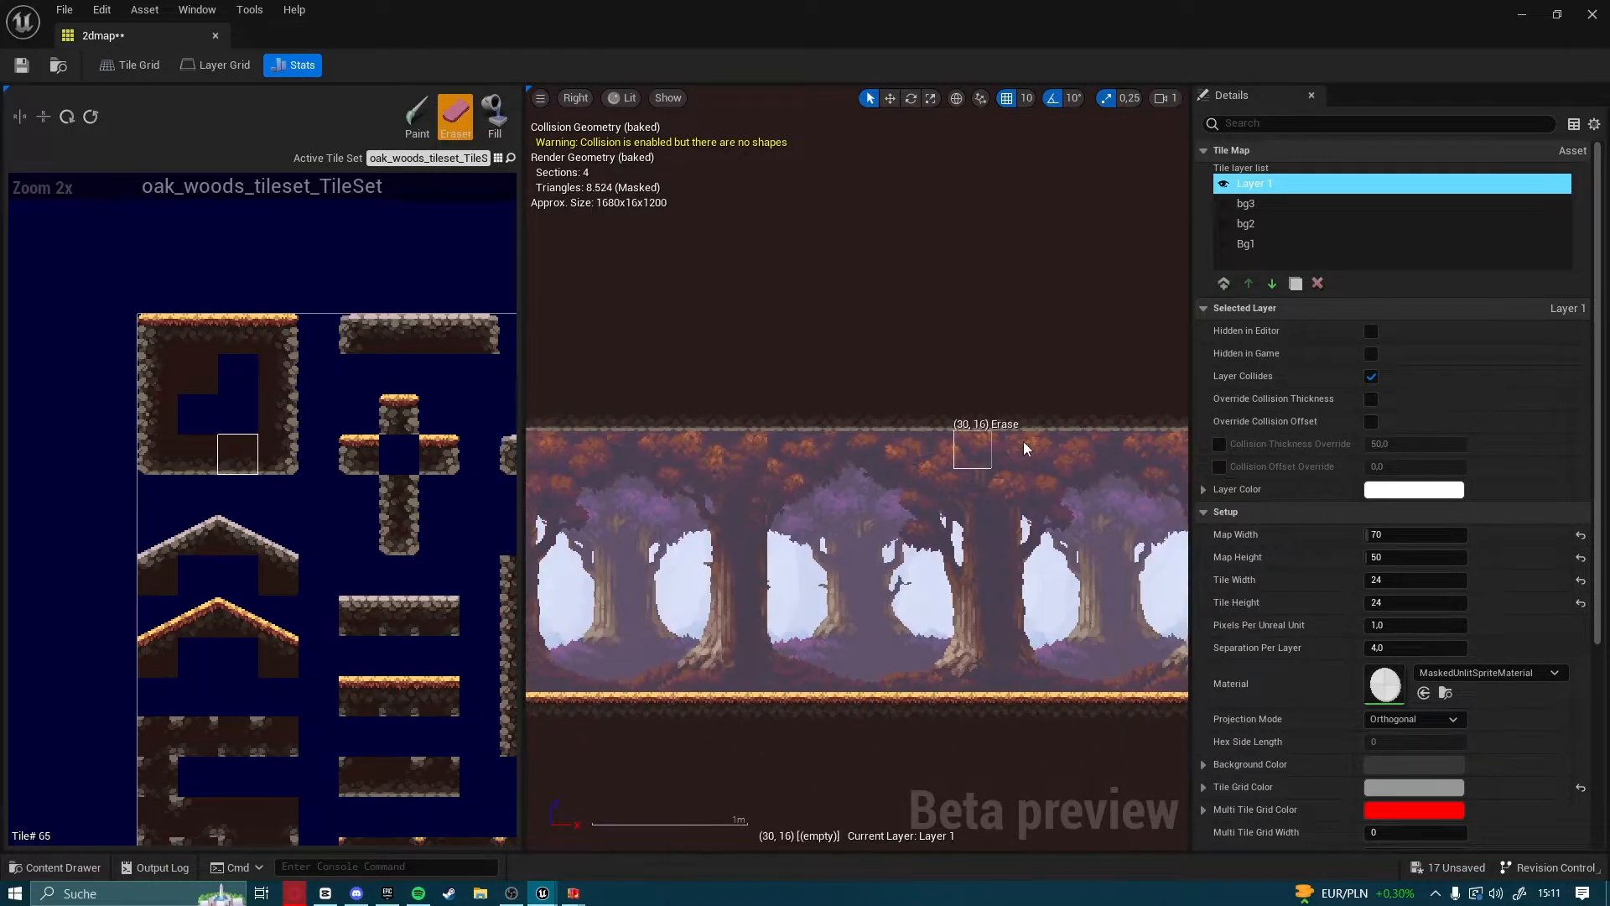
pyautogui.scroll(-3, 1043, 446)
pyautogui.scroll(3, 1042, 446)
pyautogui.moveTo(1073, 419); pyautogui.dragTo(734, 438, button='right')
pyautogui.click(880, 426)
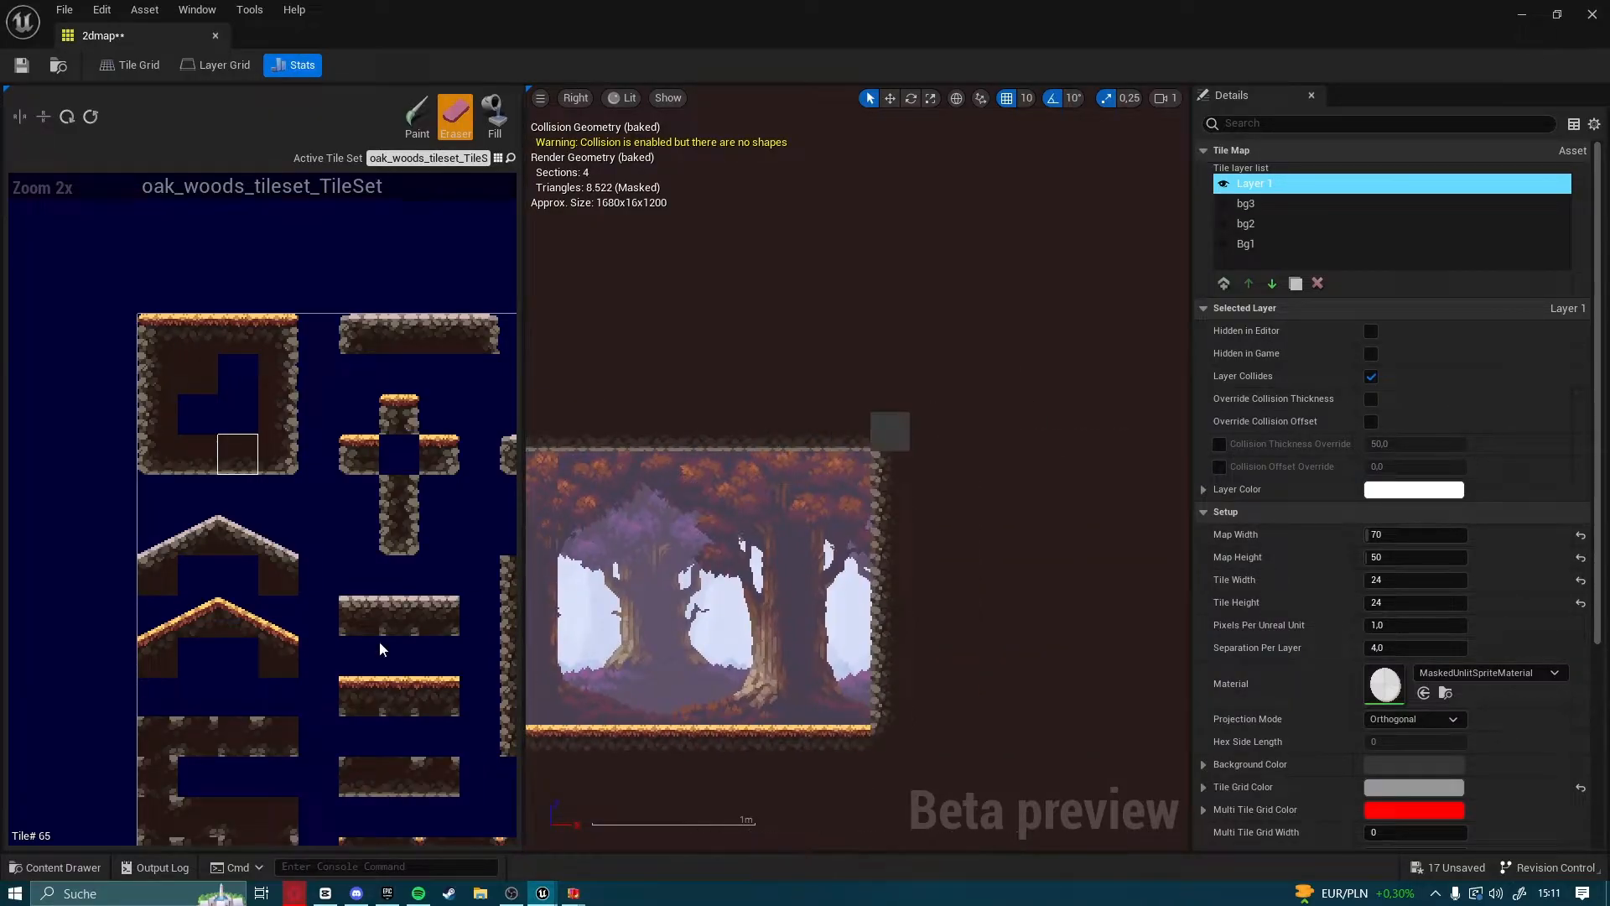
# Paint matching rock corner tiles from the Oak Woods tile set into the cavity's two upper corners
pyautogui.scroll(-5, 414, 624)
pyautogui.scroll(6, 425, 646)
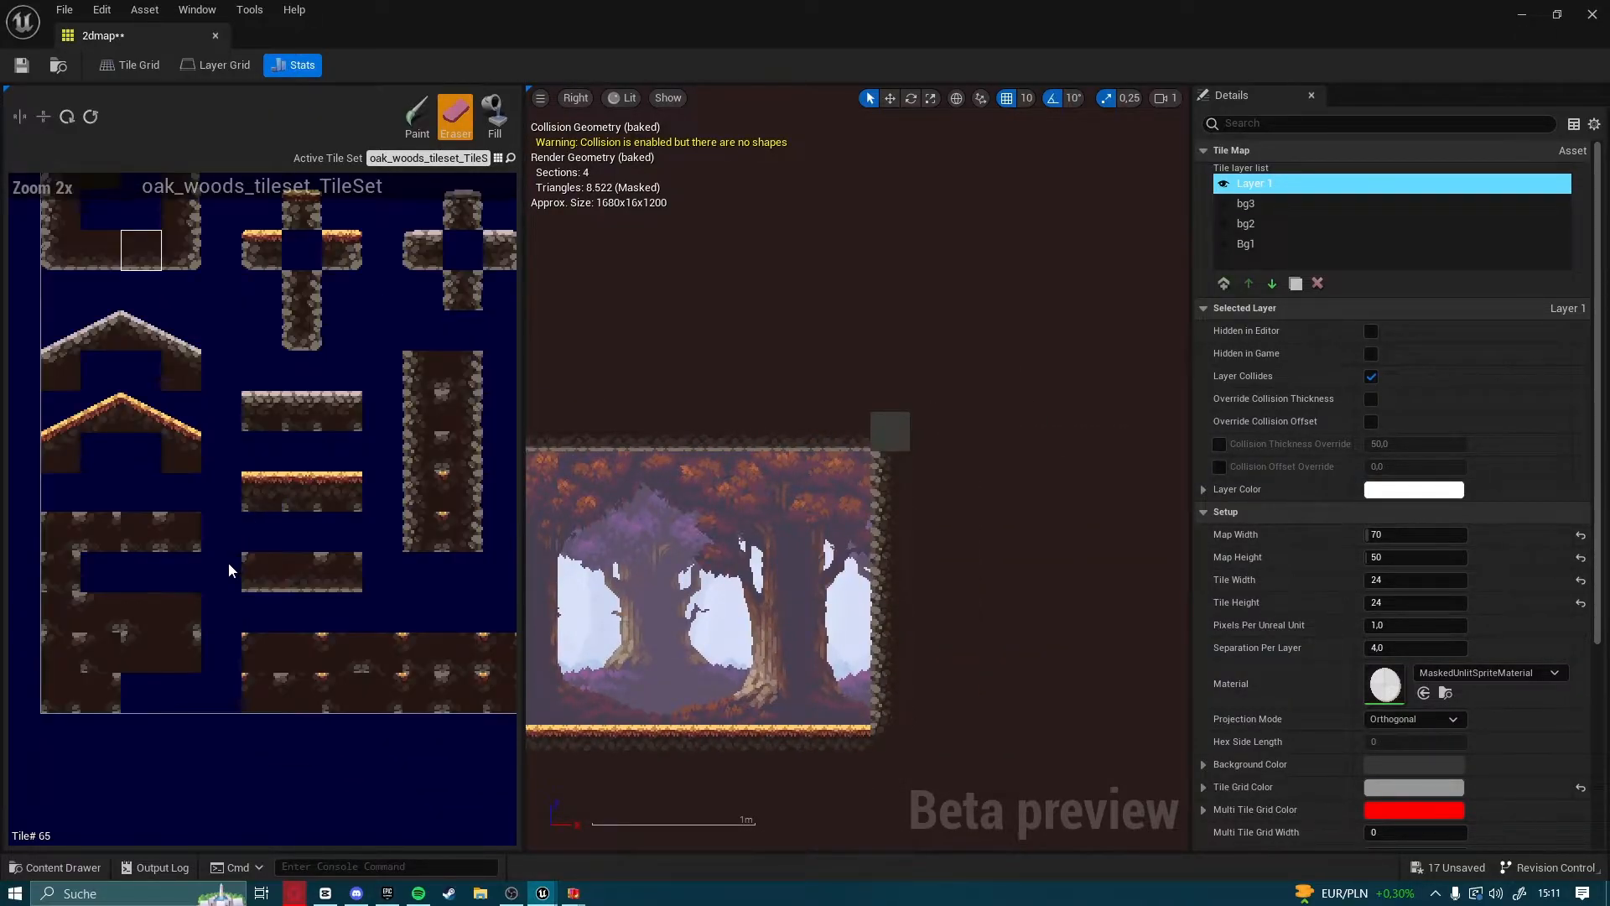
pyautogui.scroll(1, 193, 585)
pyautogui.click(153, 536)
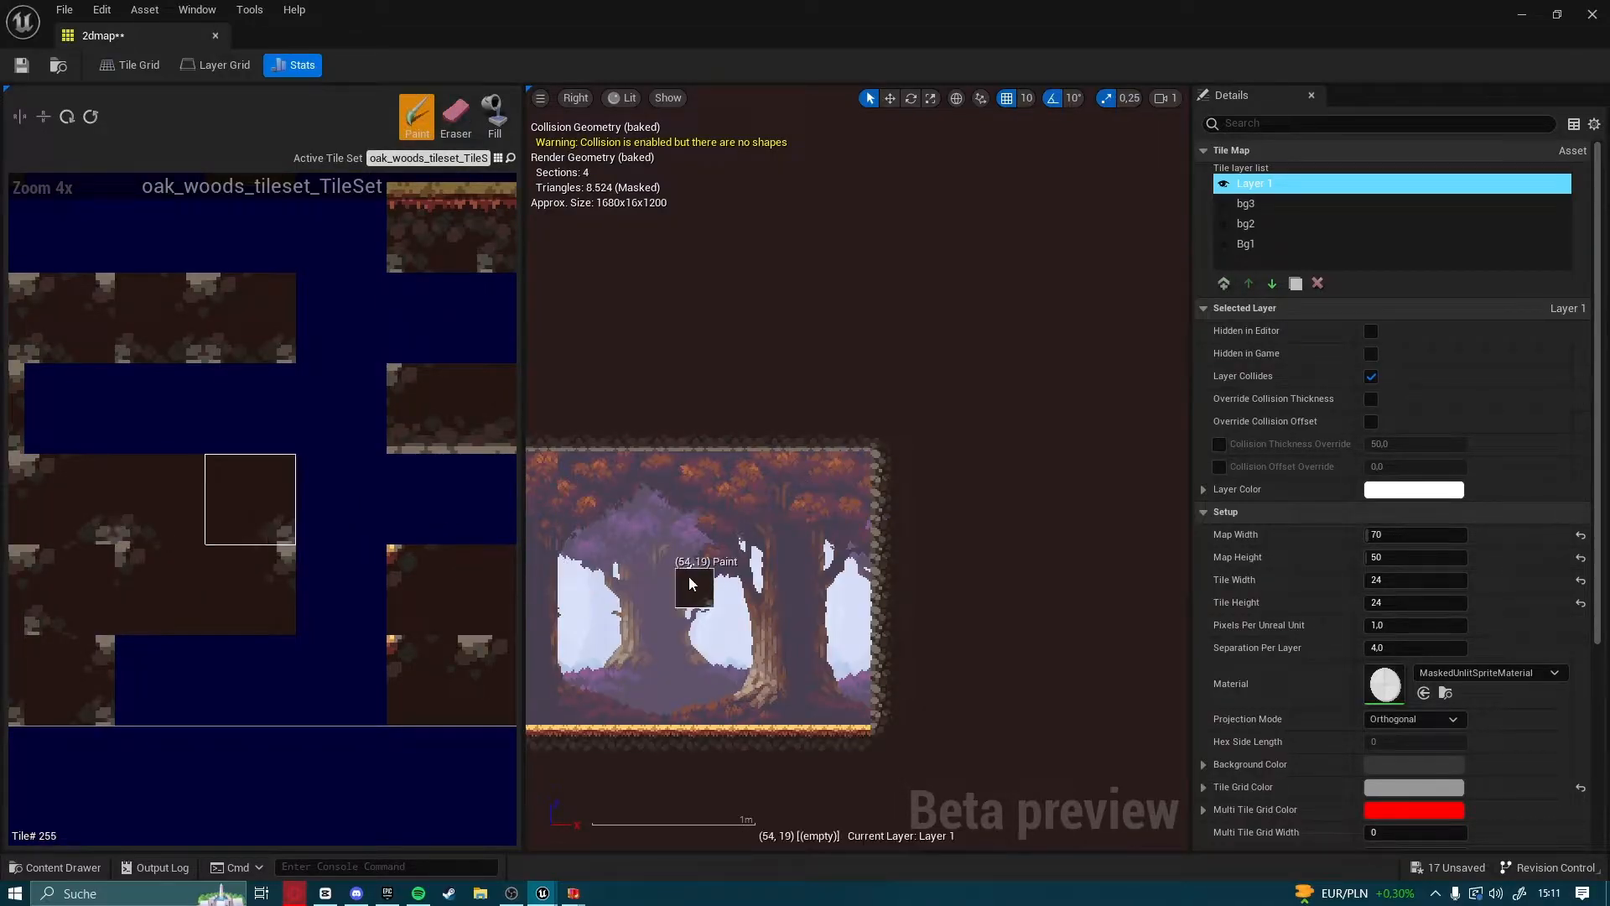
pyautogui.moveTo(686, 584); pyautogui.dragTo(1149, 575, button='right')
pyautogui.moveTo(761, 575); pyautogui.dragTo(1081, 625, button='right')
pyautogui.moveTo(671, 599); pyautogui.dragTo(1061, 587, button='right')
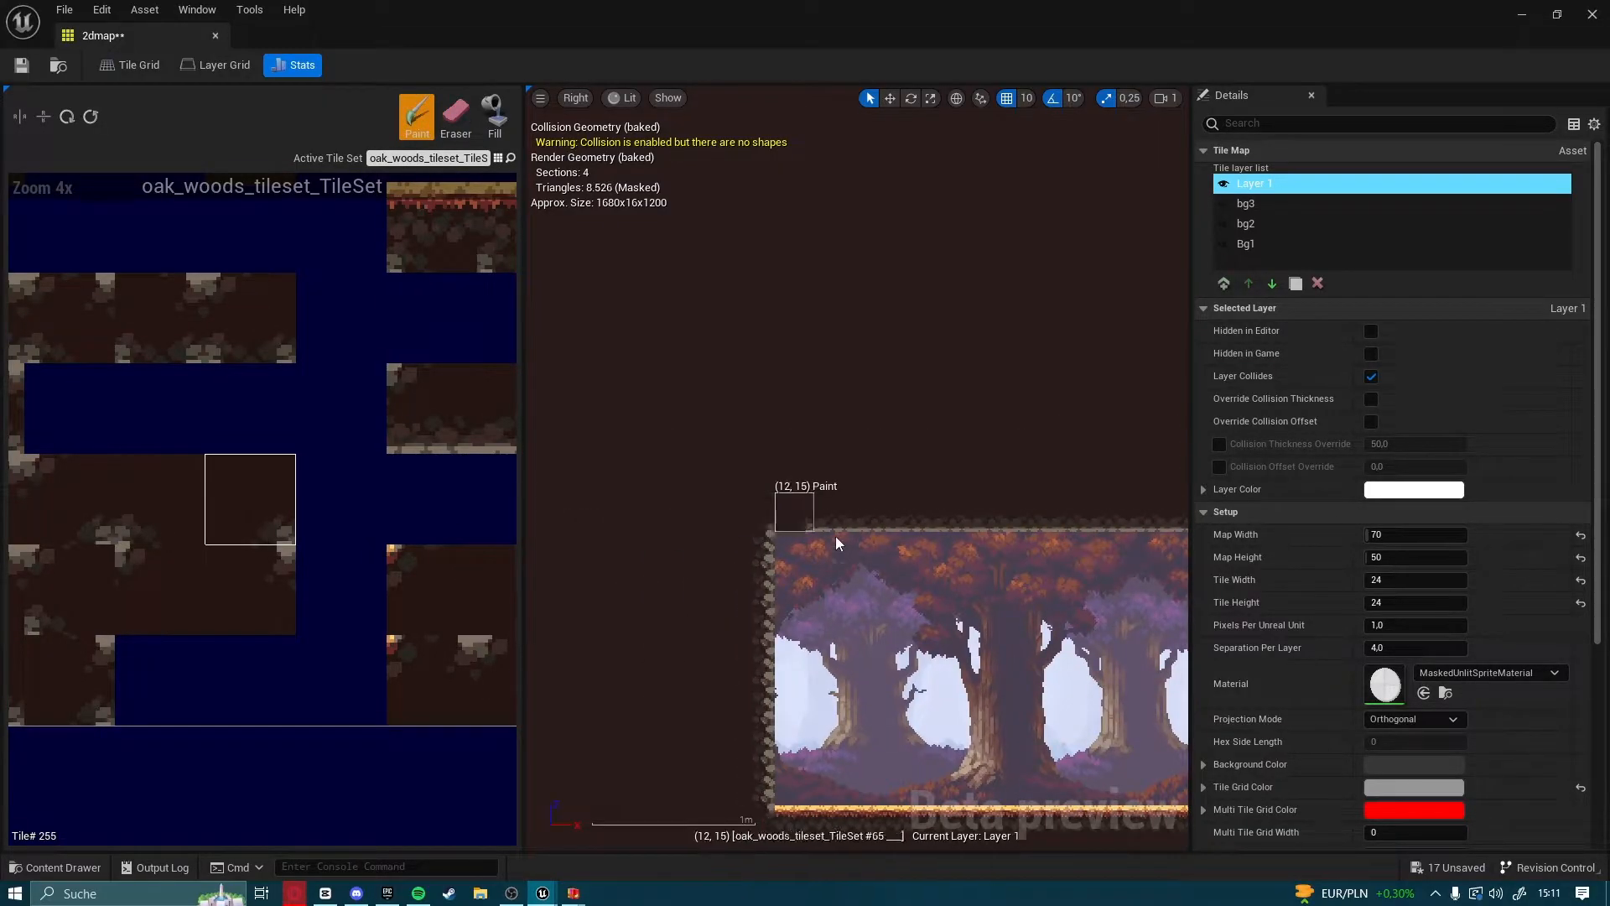
# Save the 2dmap tile map and close its editor window
pyautogui.scroll(-2, 1073, 621)
pyautogui.moveTo(1095, 654); pyautogui.dragTo(741, 402, button='right')
pyautogui.scroll(-2, 741, 402)
pyautogui.scroll(-3, 887, 534)
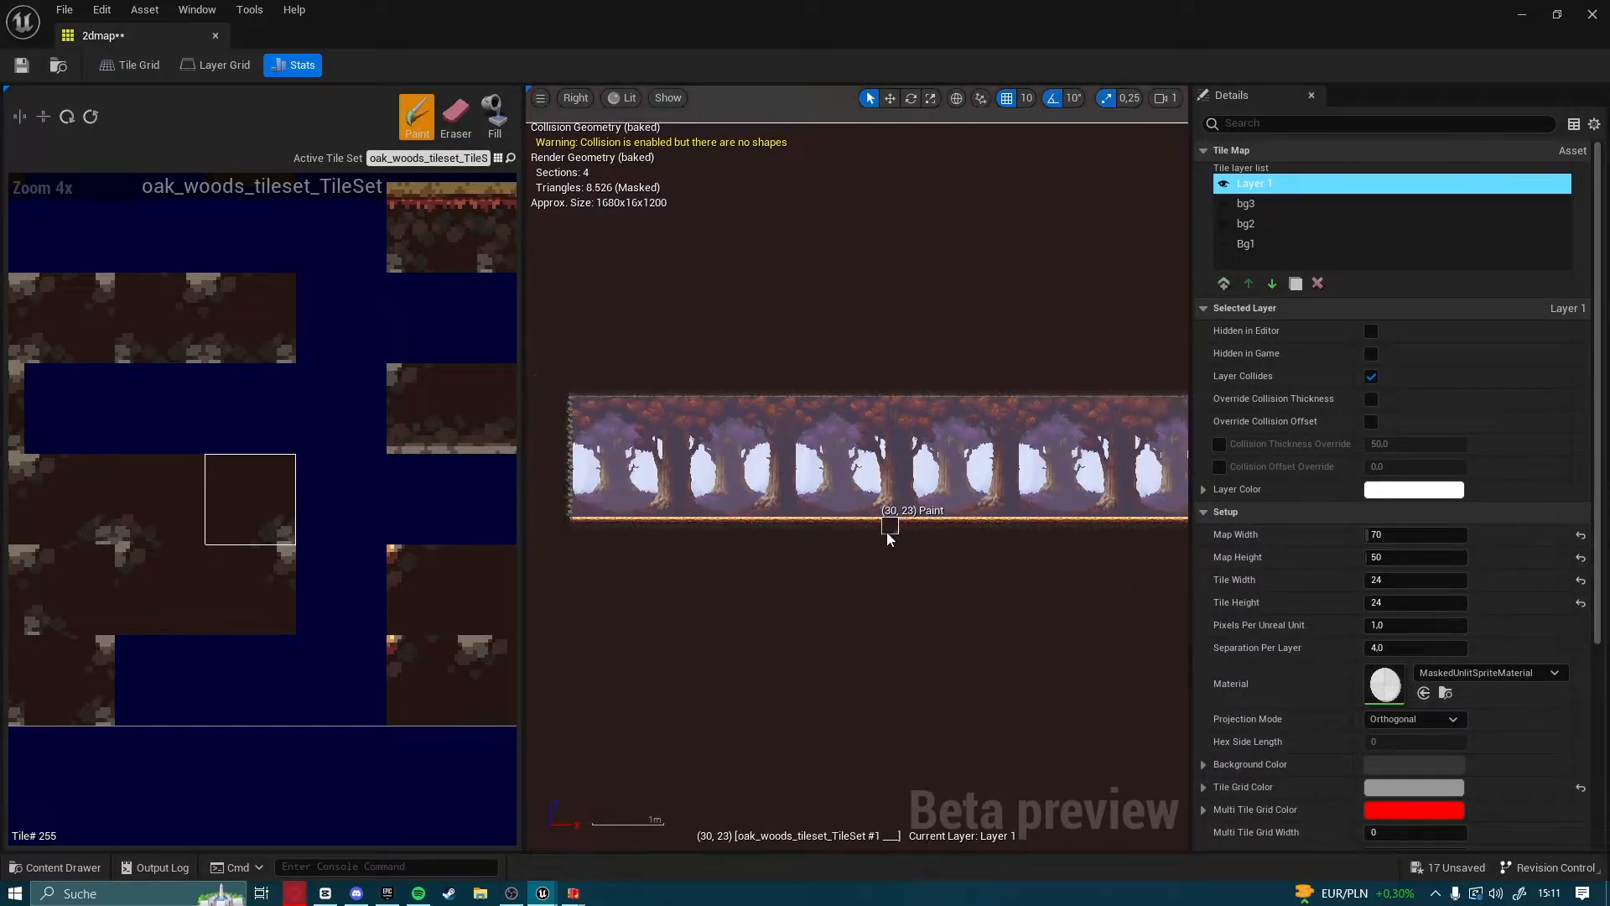
pyautogui.scroll(-1, 888, 531)
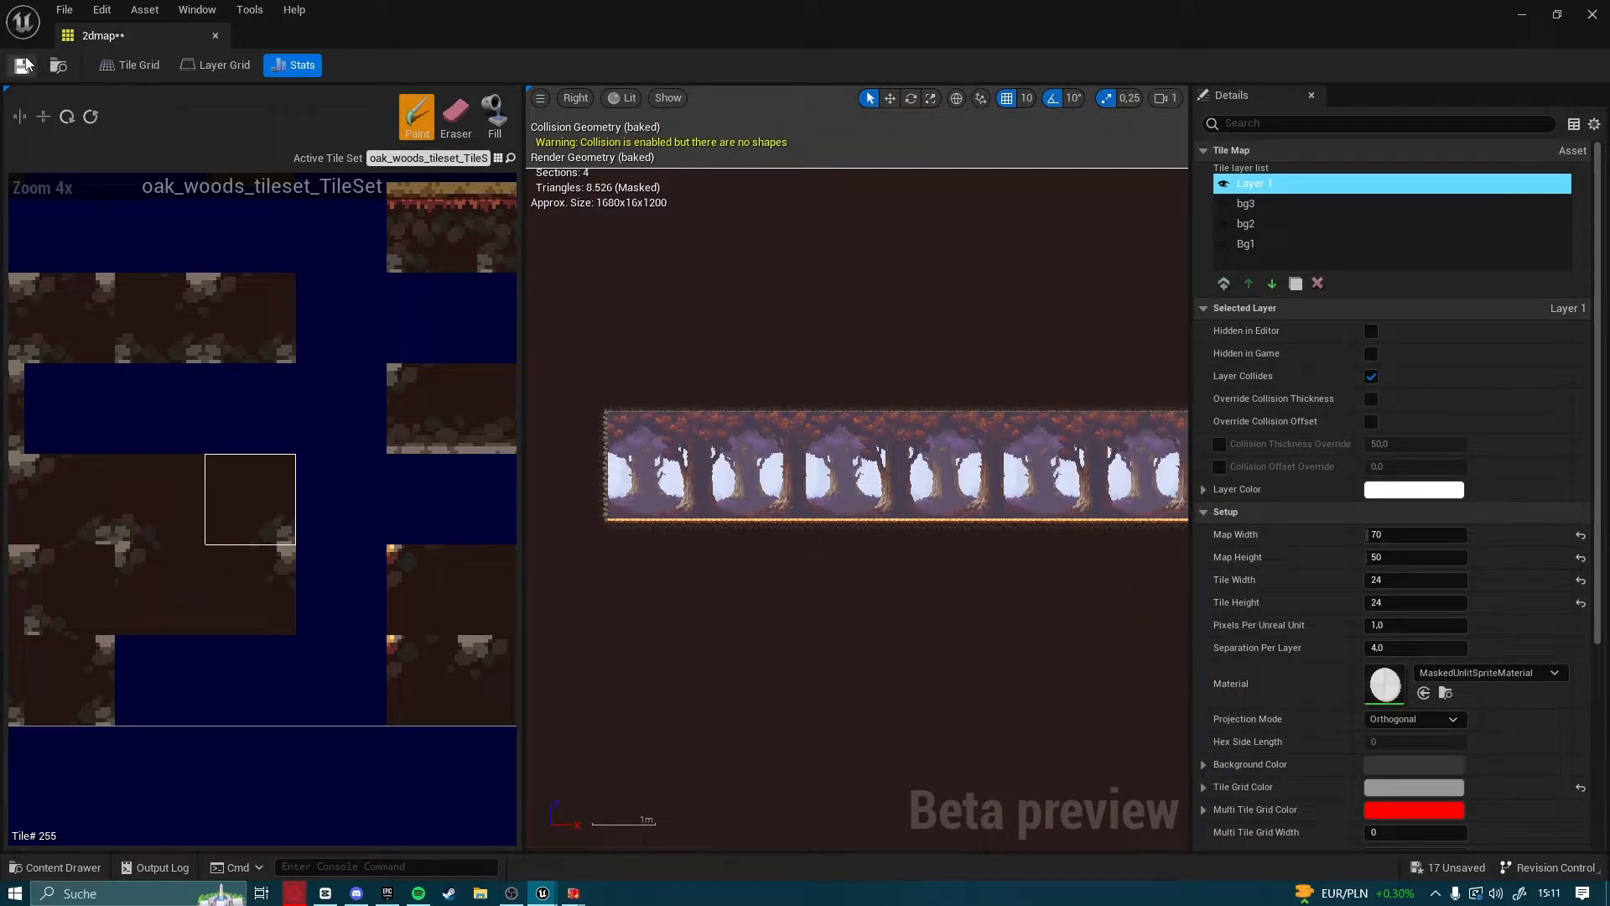
pyautogui.click(1591, 12)
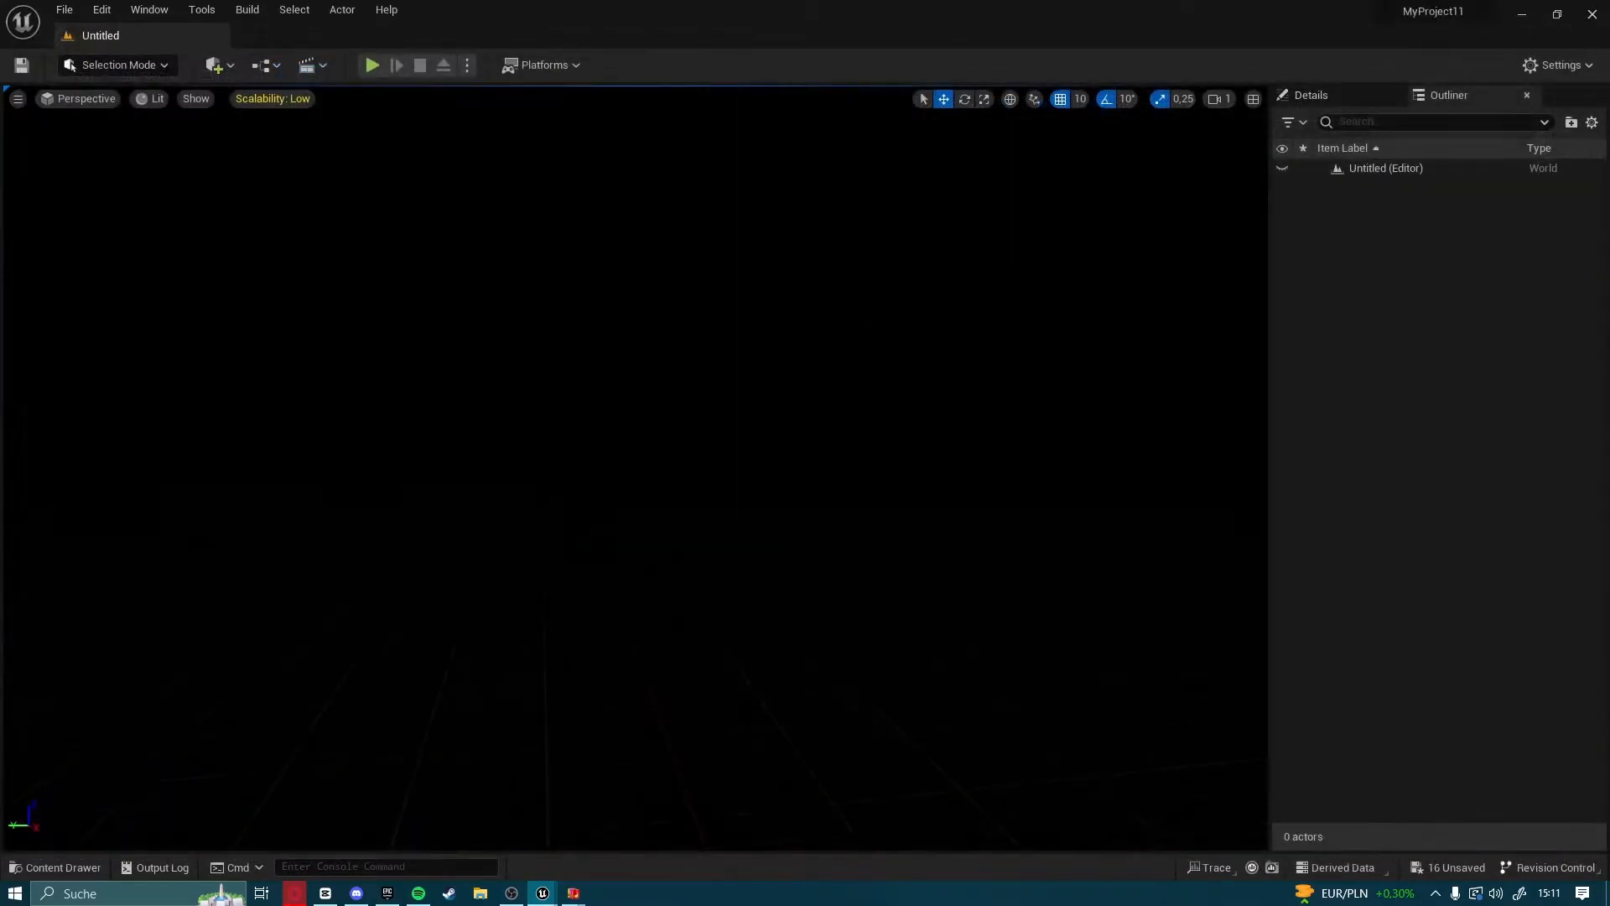
# Place the 2dmap tile map in the level and view it in the scene
pyautogui.click(36, 872)
pyautogui.moveTo(313, 597); pyautogui.dragTo(582, 255)
pyautogui.moveTo(655, 361); pyautogui.dragTo(788, 553, button='right')
pyautogui.click(1046, 574)
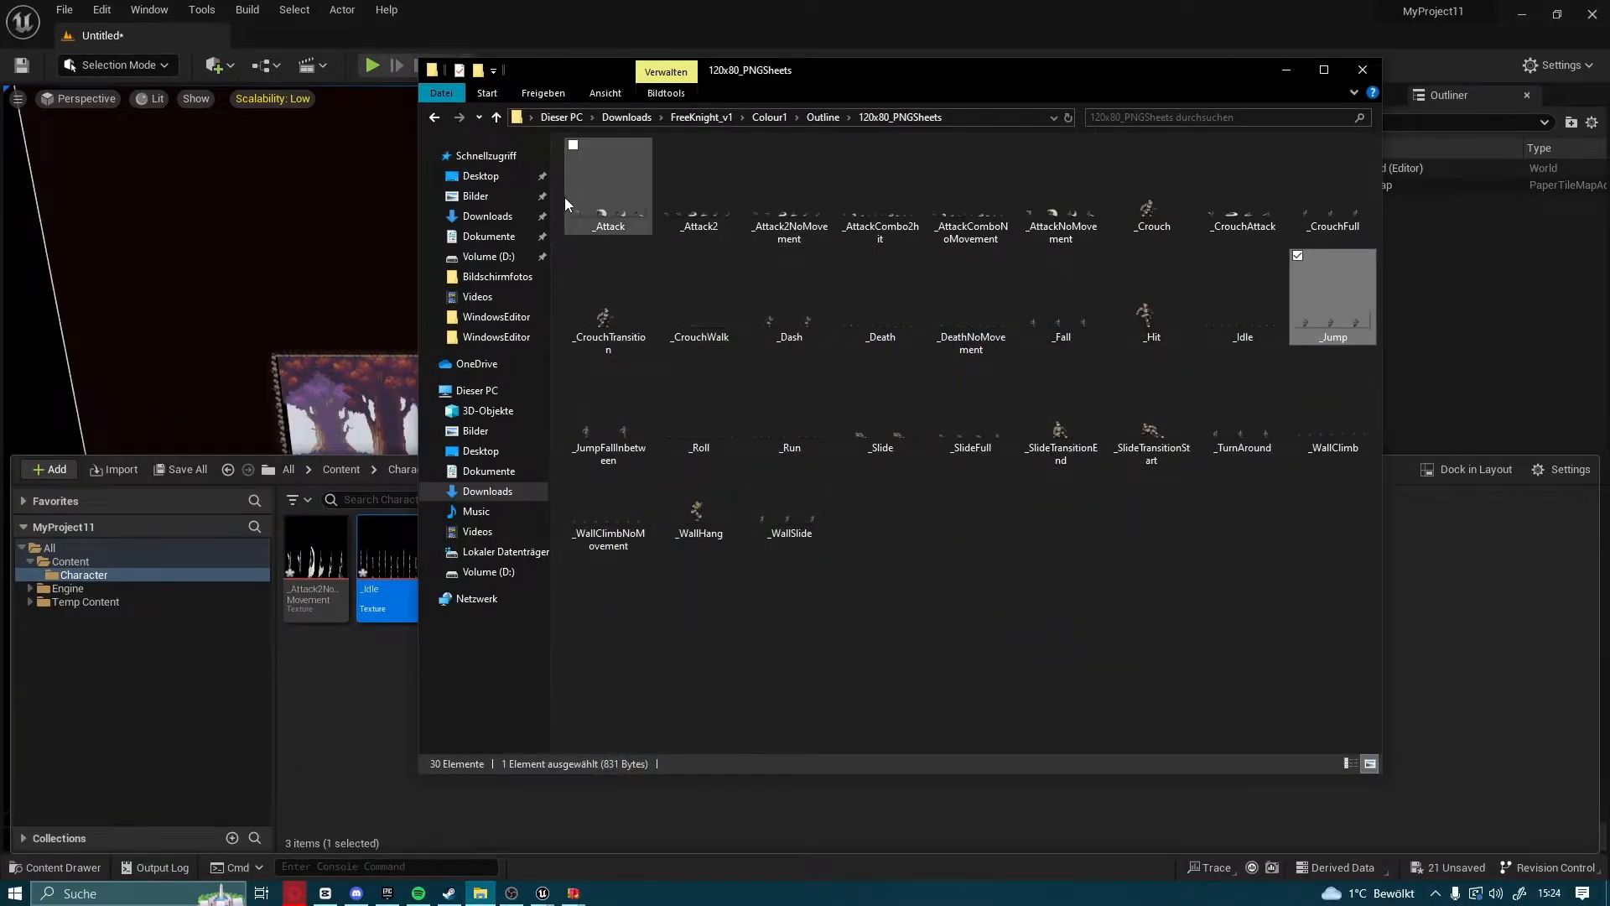
# Move the 120x80_PNGSheets folder window off the Character folder's textures and close it
pyautogui.moveTo(560, 193)
pyautogui.mouseDown()
pyautogui.moveTo(1142, 359)
pyautogui.moveTo(1387, 610)
pyautogui.moveTo(1322, 592)
pyautogui.moveTo(981, 230)
pyautogui.moveTo(573, 207)
pyautogui.moveTo(556, 192)
pyautogui.mouseUp()
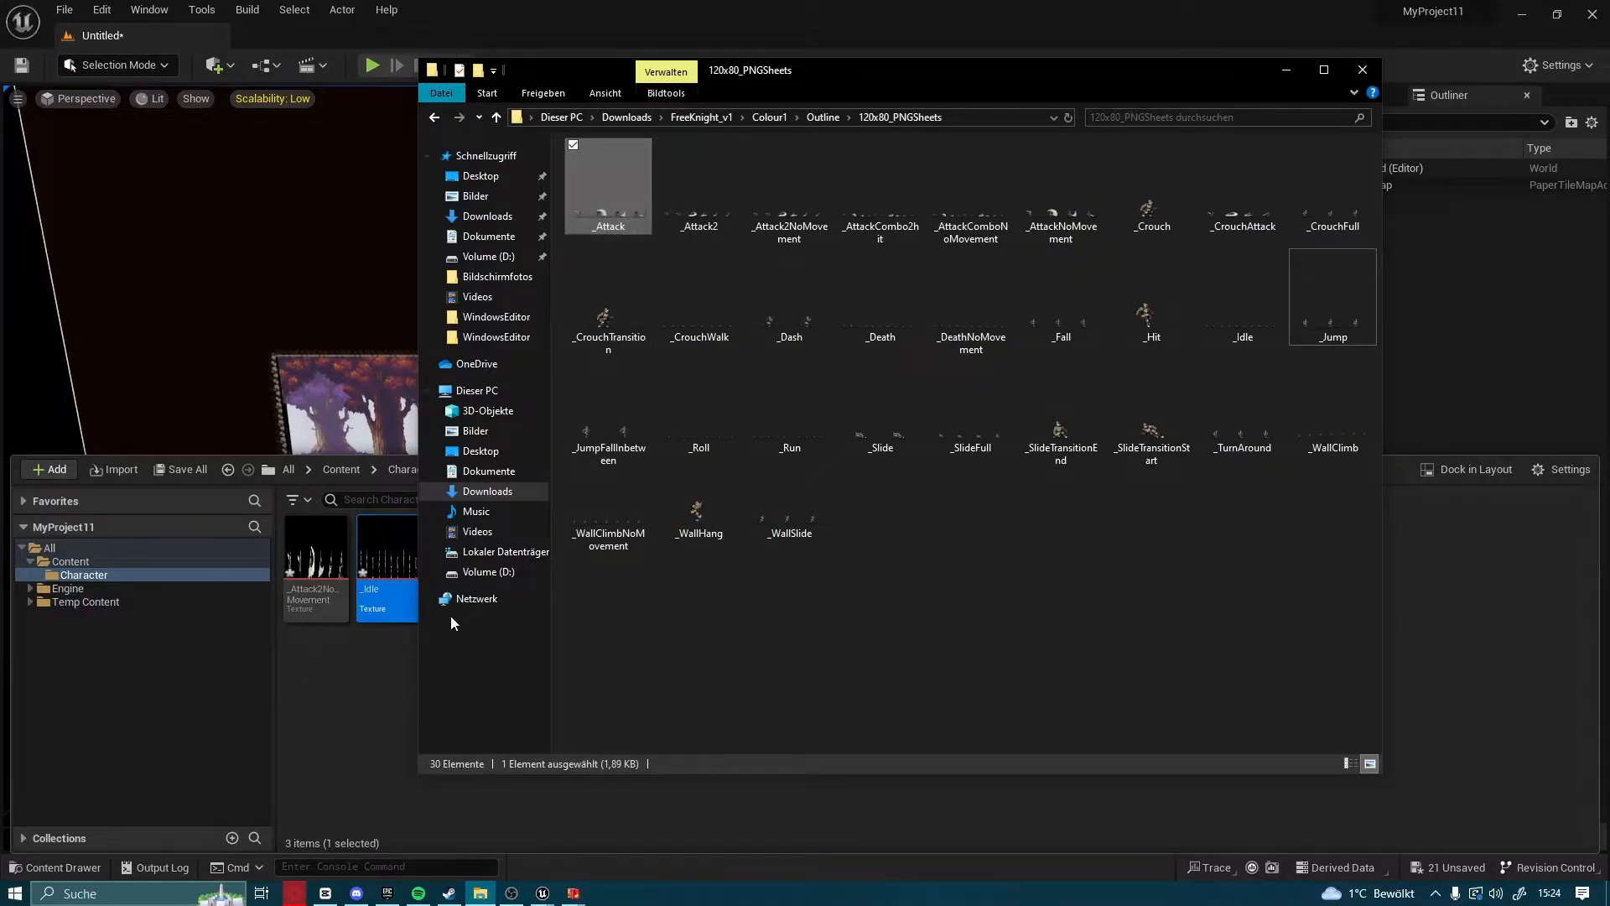
pyautogui.moveTo(931, 75); pyautogui.dragTo(1079, 74)
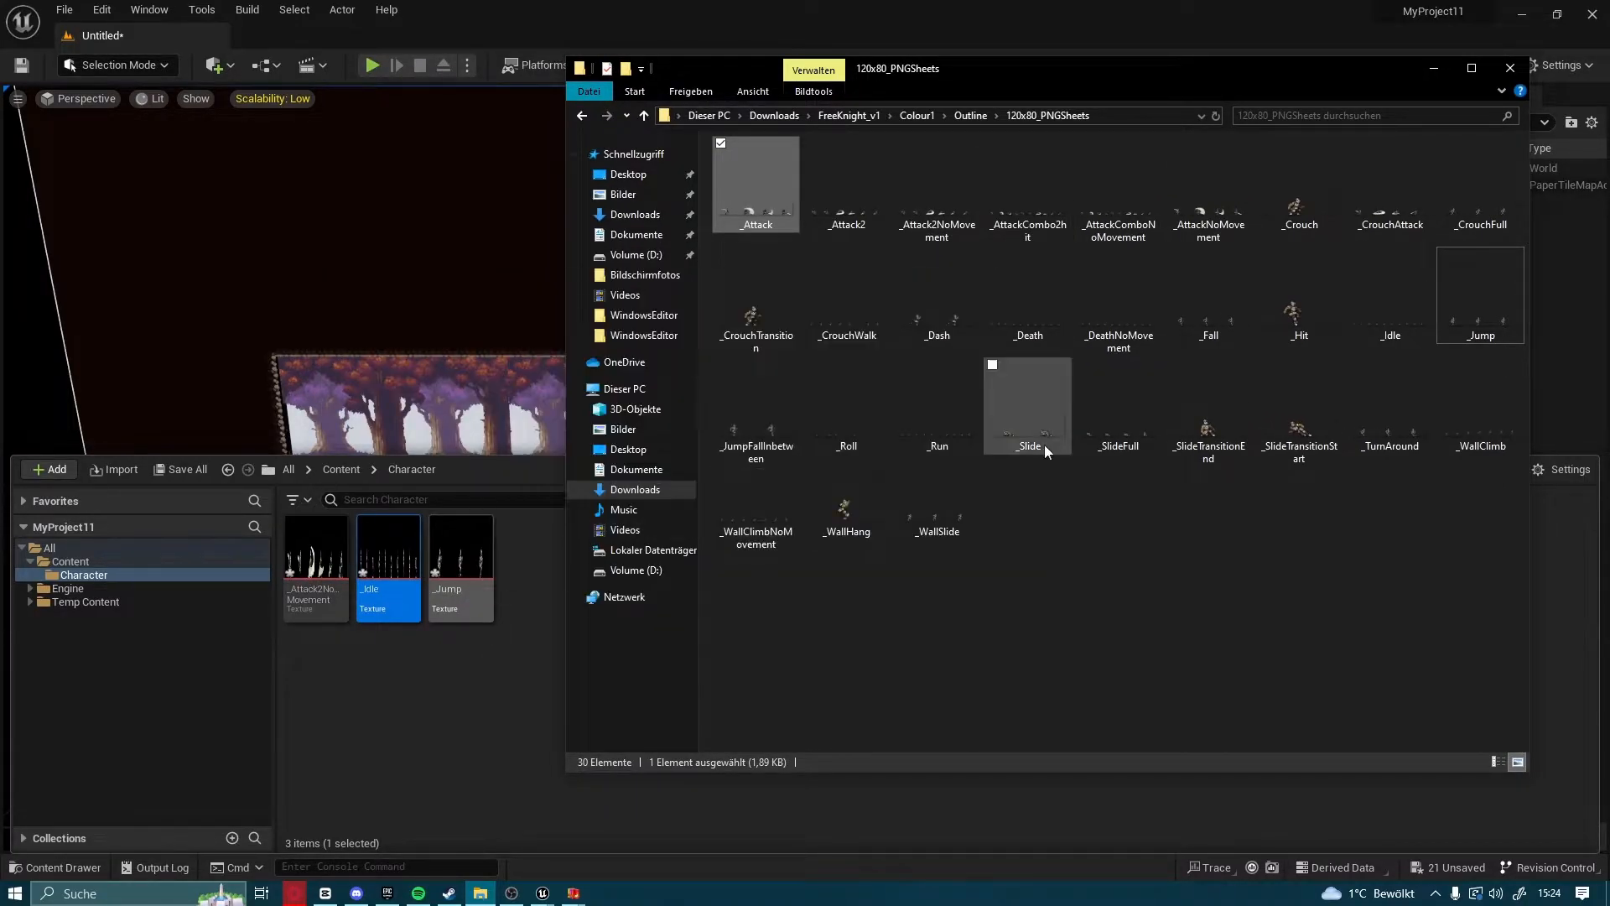
pyautogui.click(1512, 67)
# Apply the Paper2D texture settings to the _Attack2NoMovement, _Idle and _Jump textures together
pyautogui.click(315, 570)
pyautogui.keyDown('shift'); pyautogui.click(451, 605); pyautogui.keyUp('shift')
pyautogui.rightClick(451, 605)
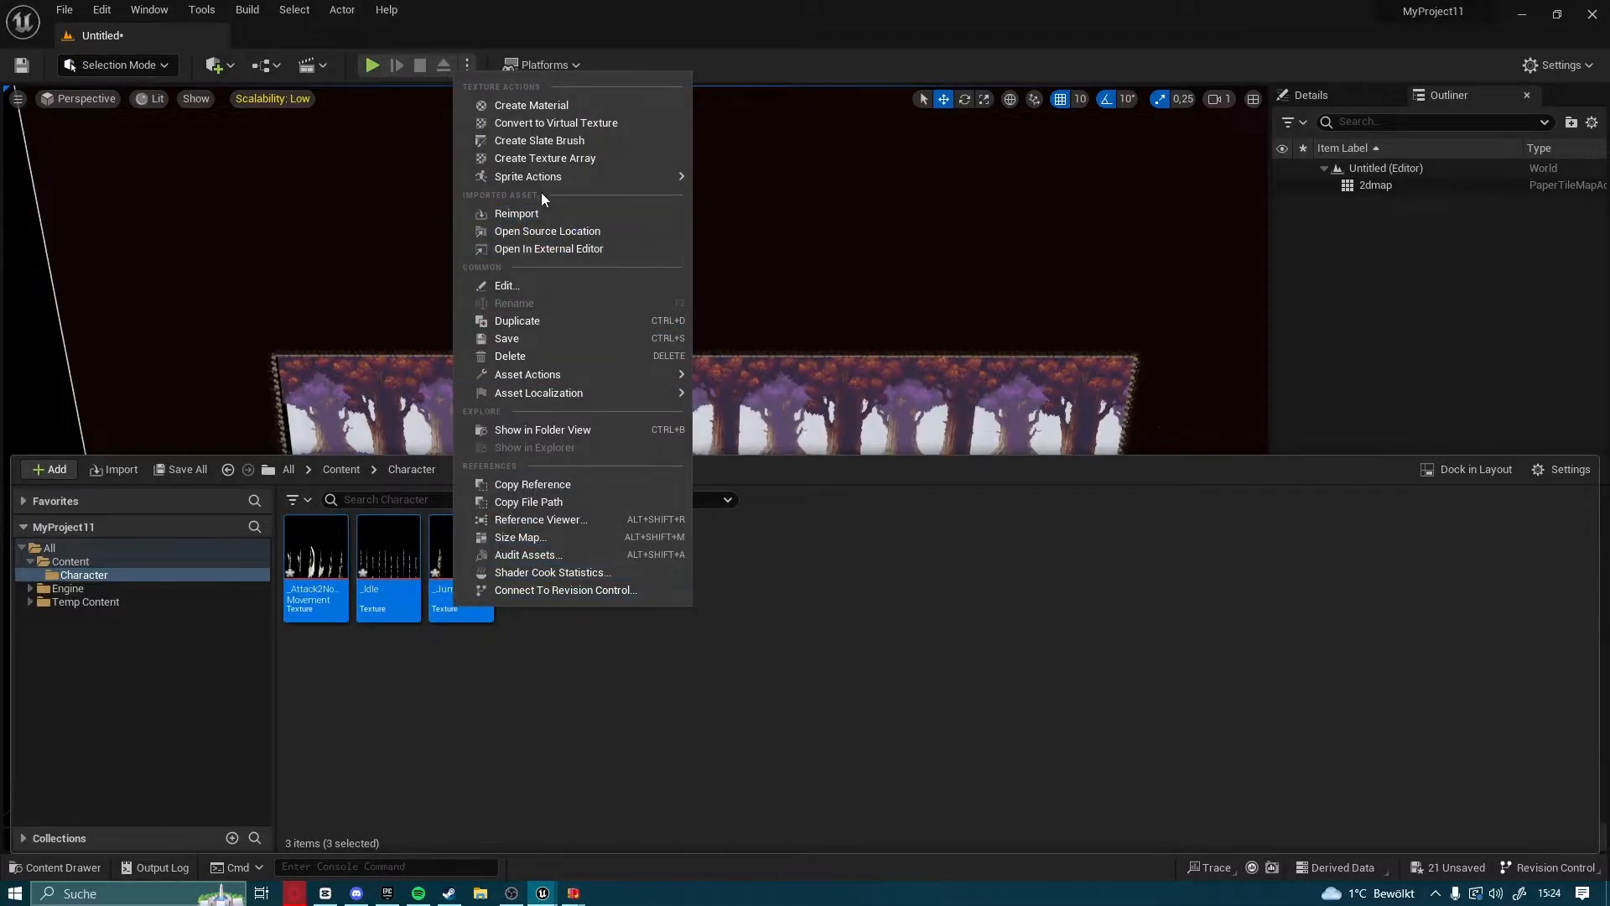
pyautogui.moveTo(530, 186)
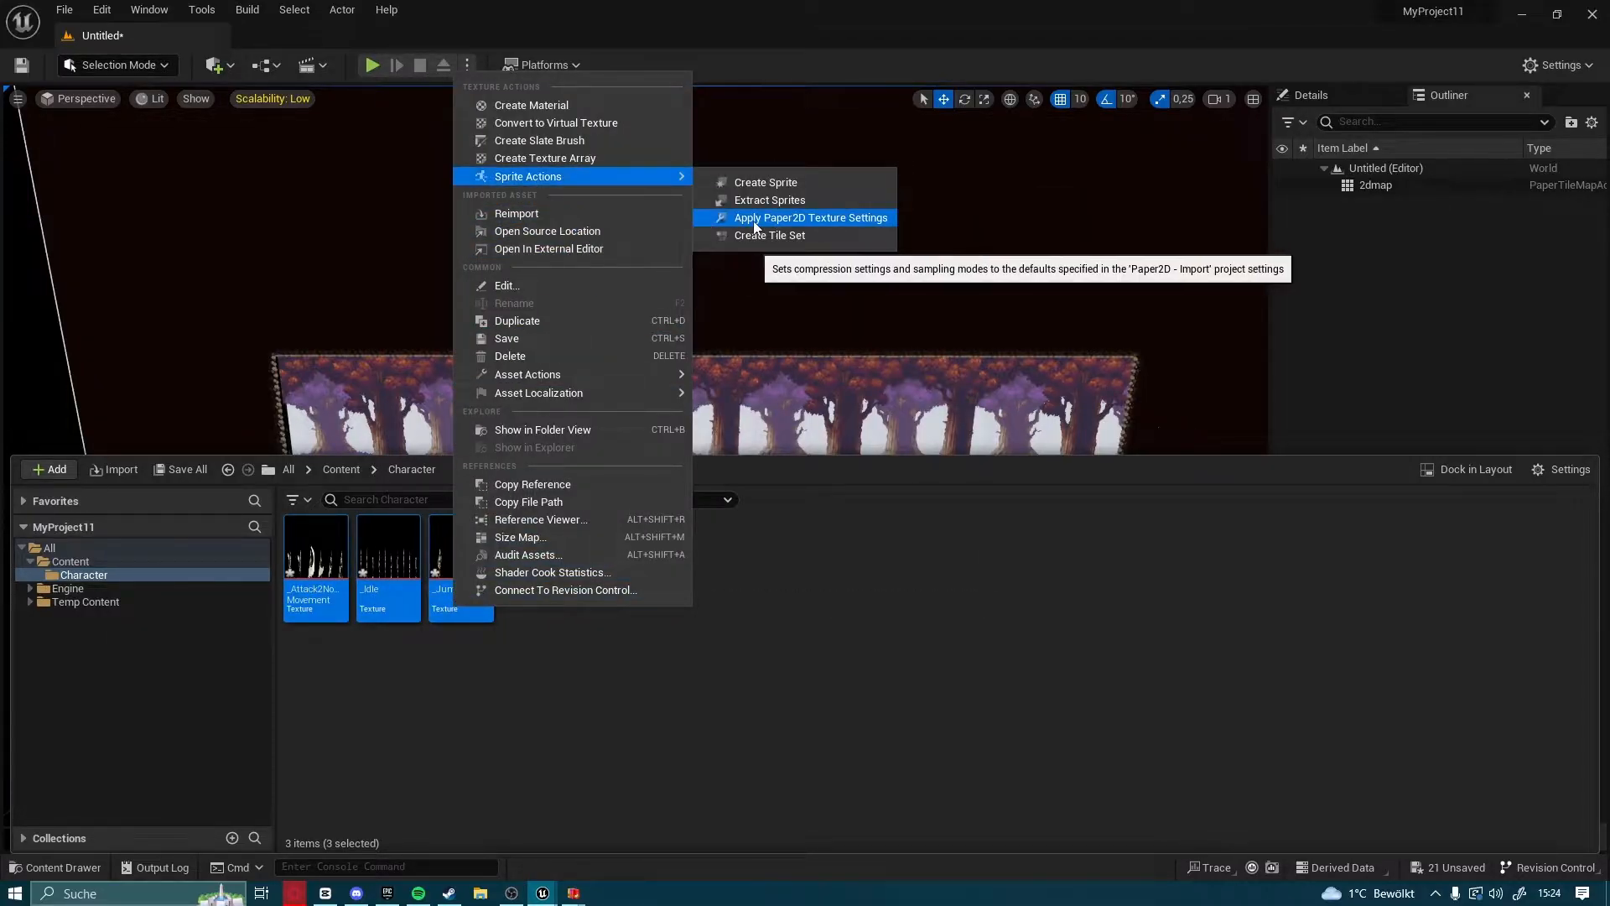
pyautogui.click(822, 220)
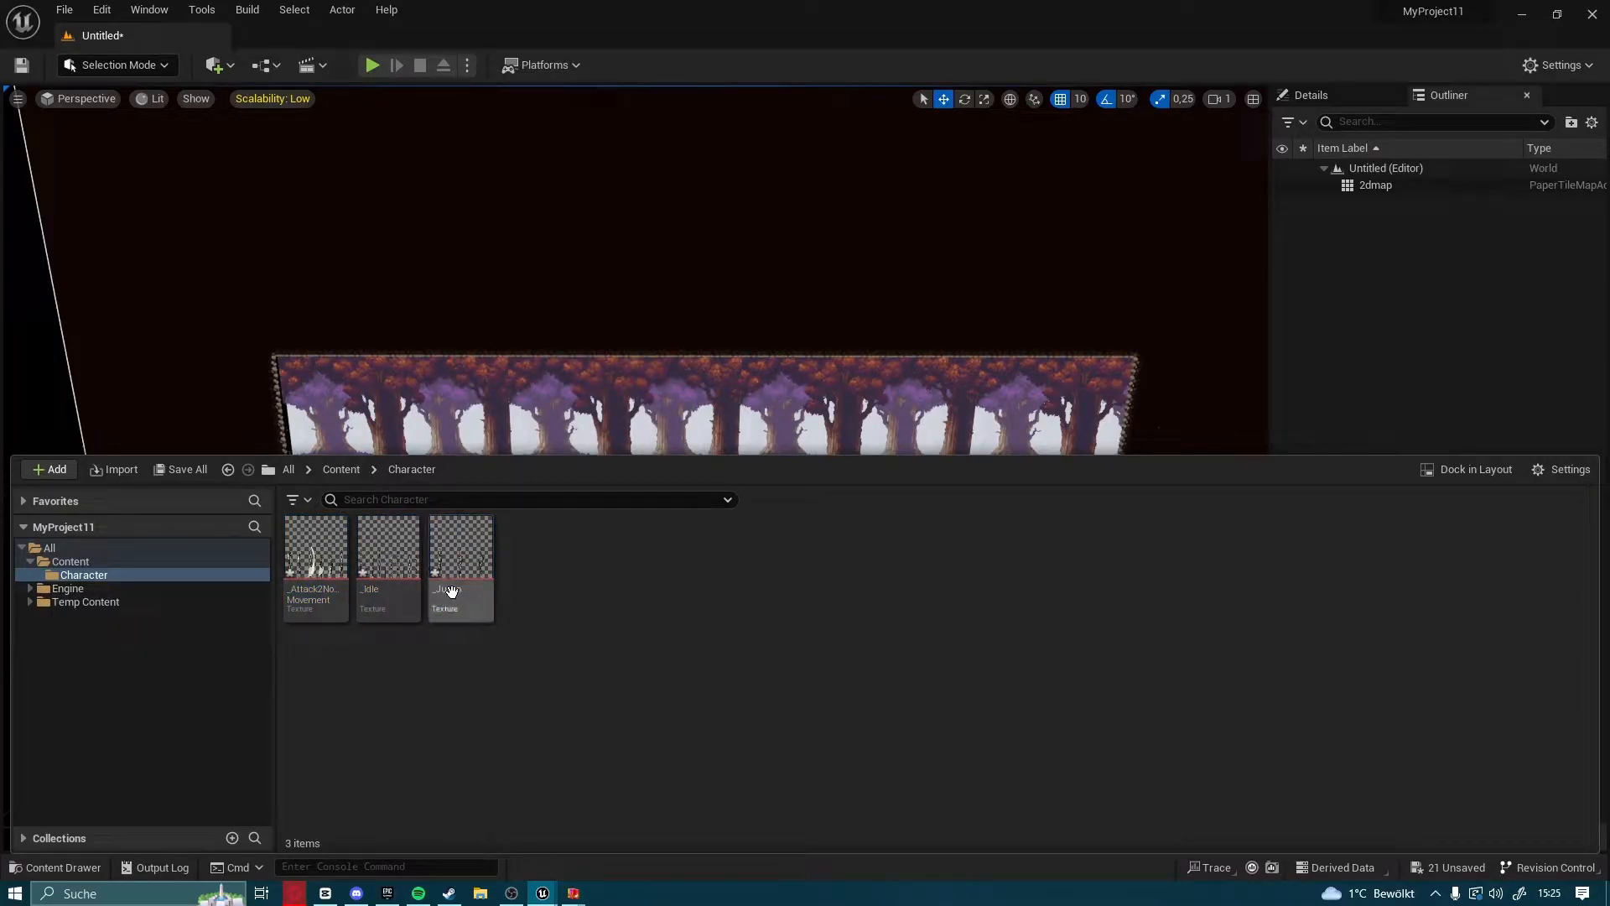
# Extract the individual sprites from the _Idle texture using the Auto extract mode
pyautogui.click(395, 587)
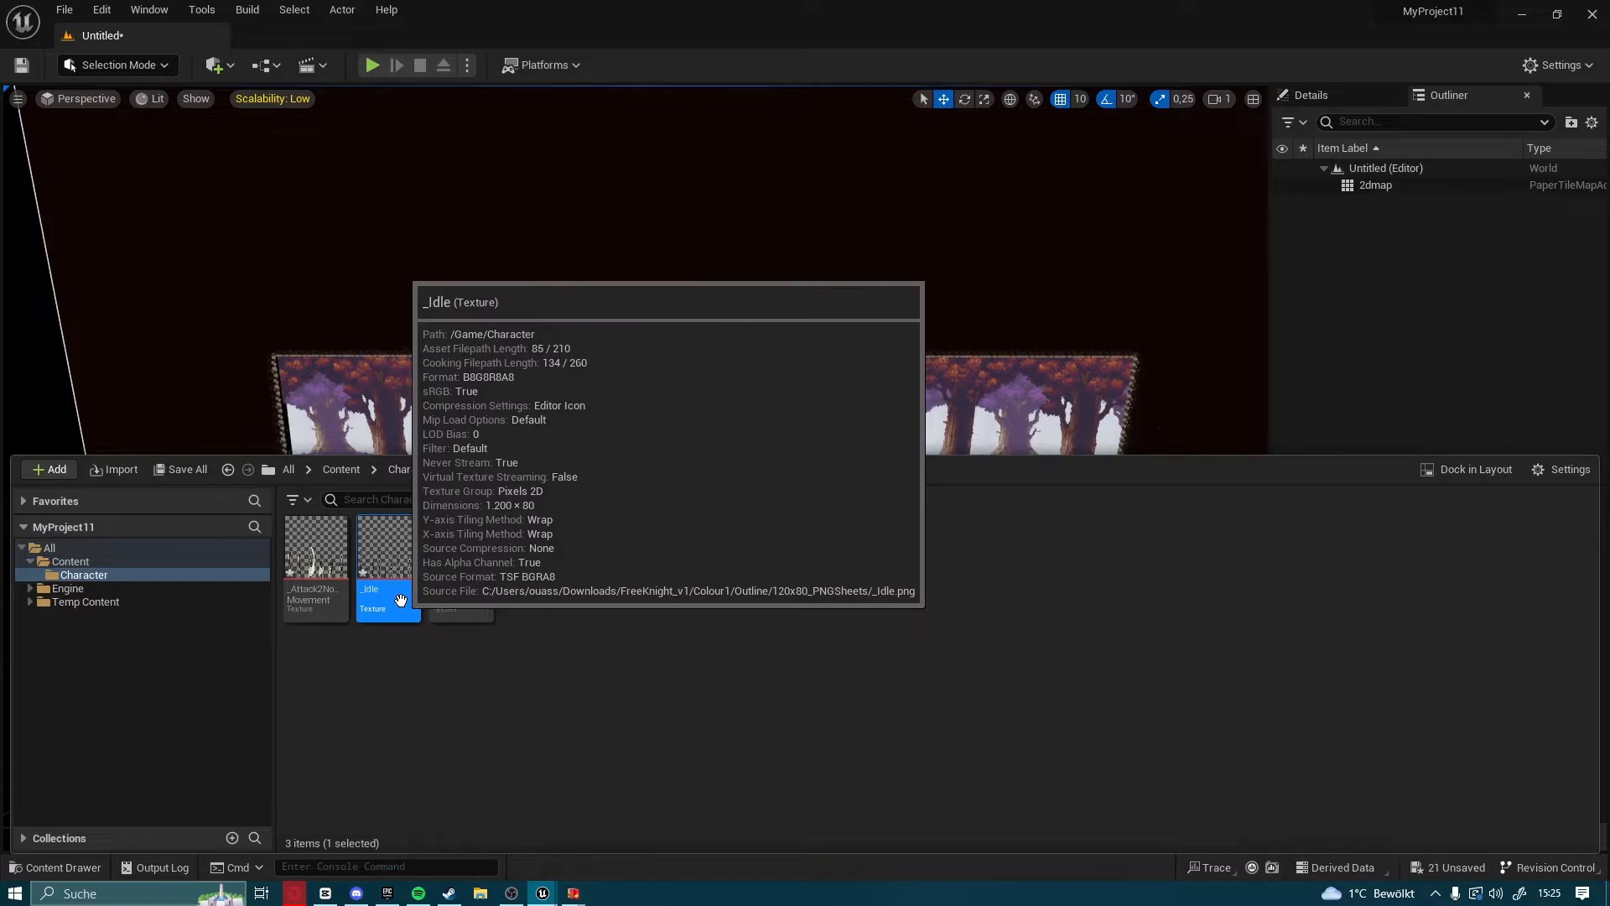
pyautogui.rightClick(410, 607)
pyautogui.moveTo(601, 145)
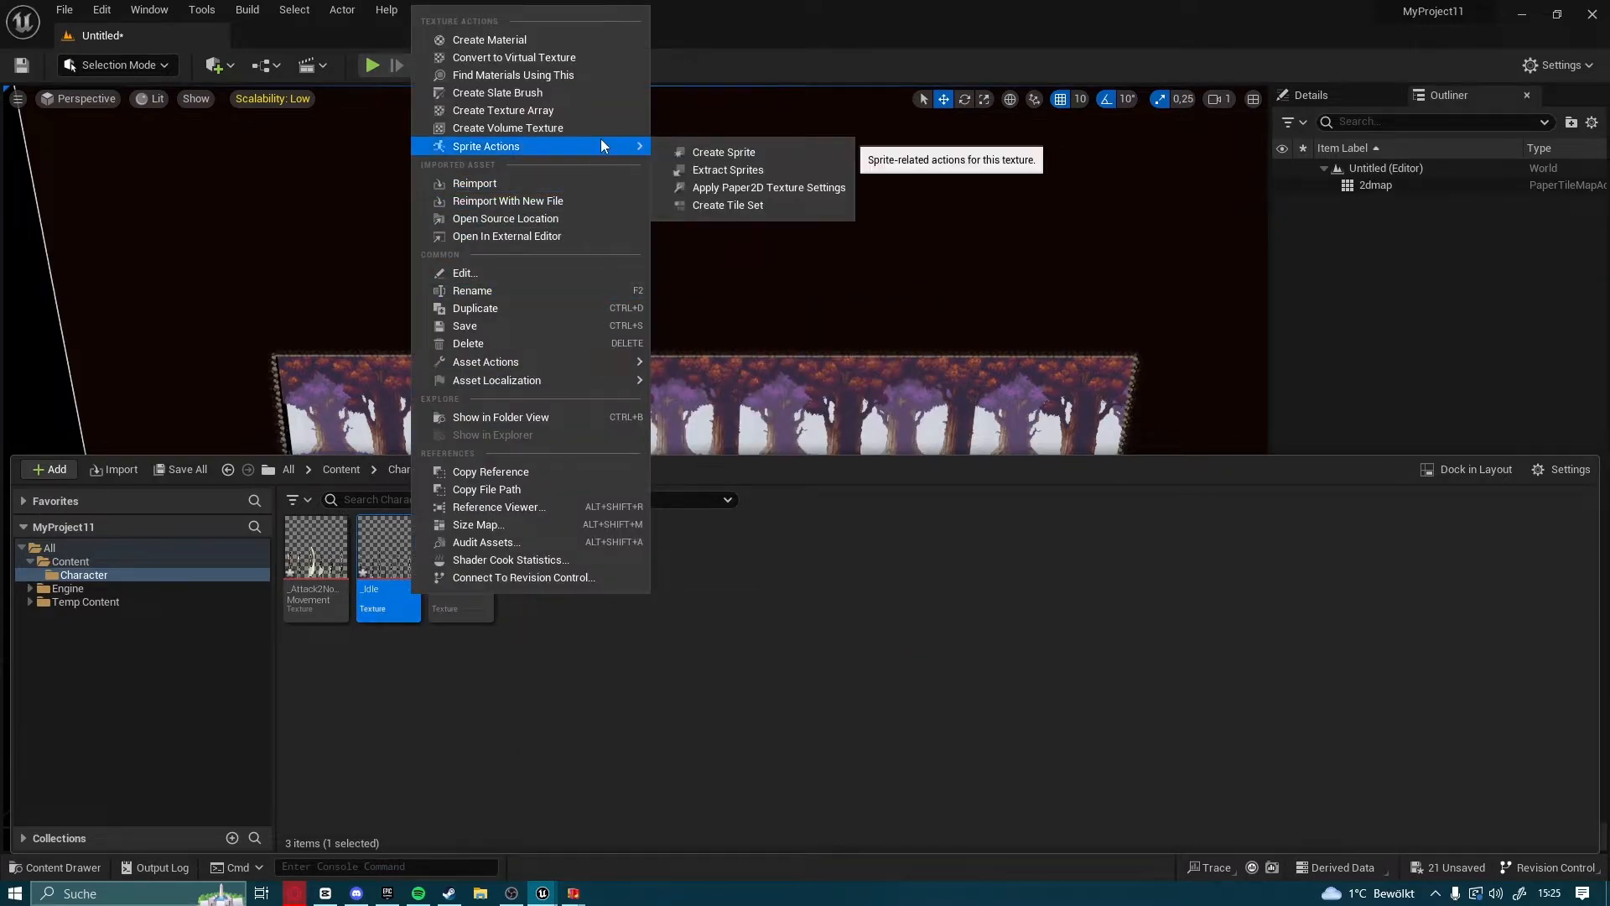
pyautogui.click(711, 172)
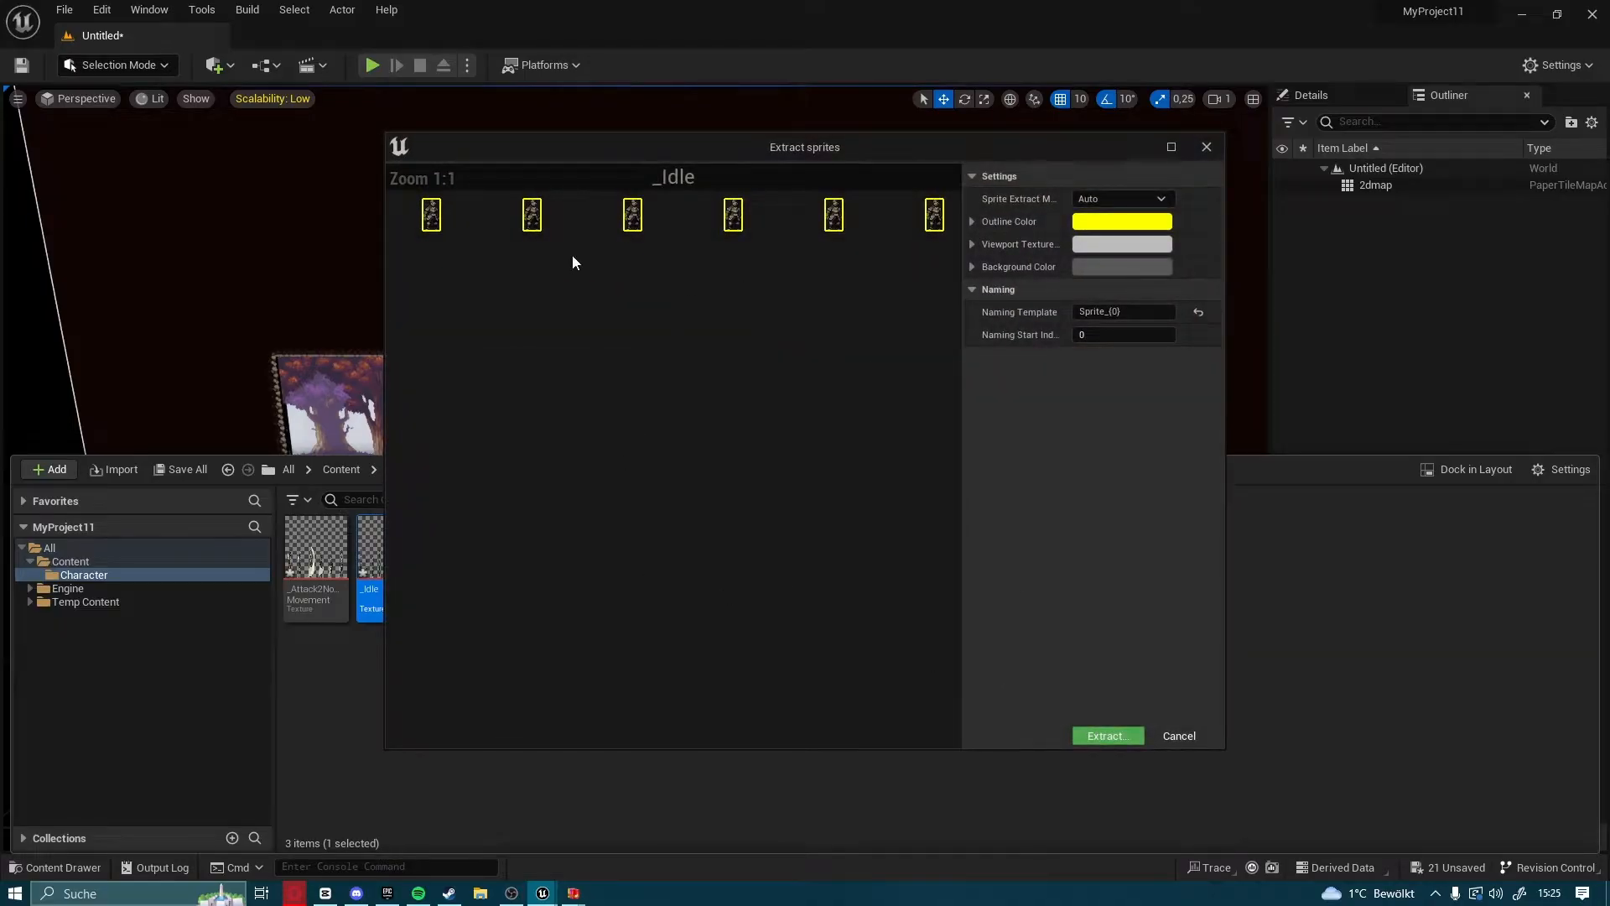
pyautogui.scroll(4, 634, 329)
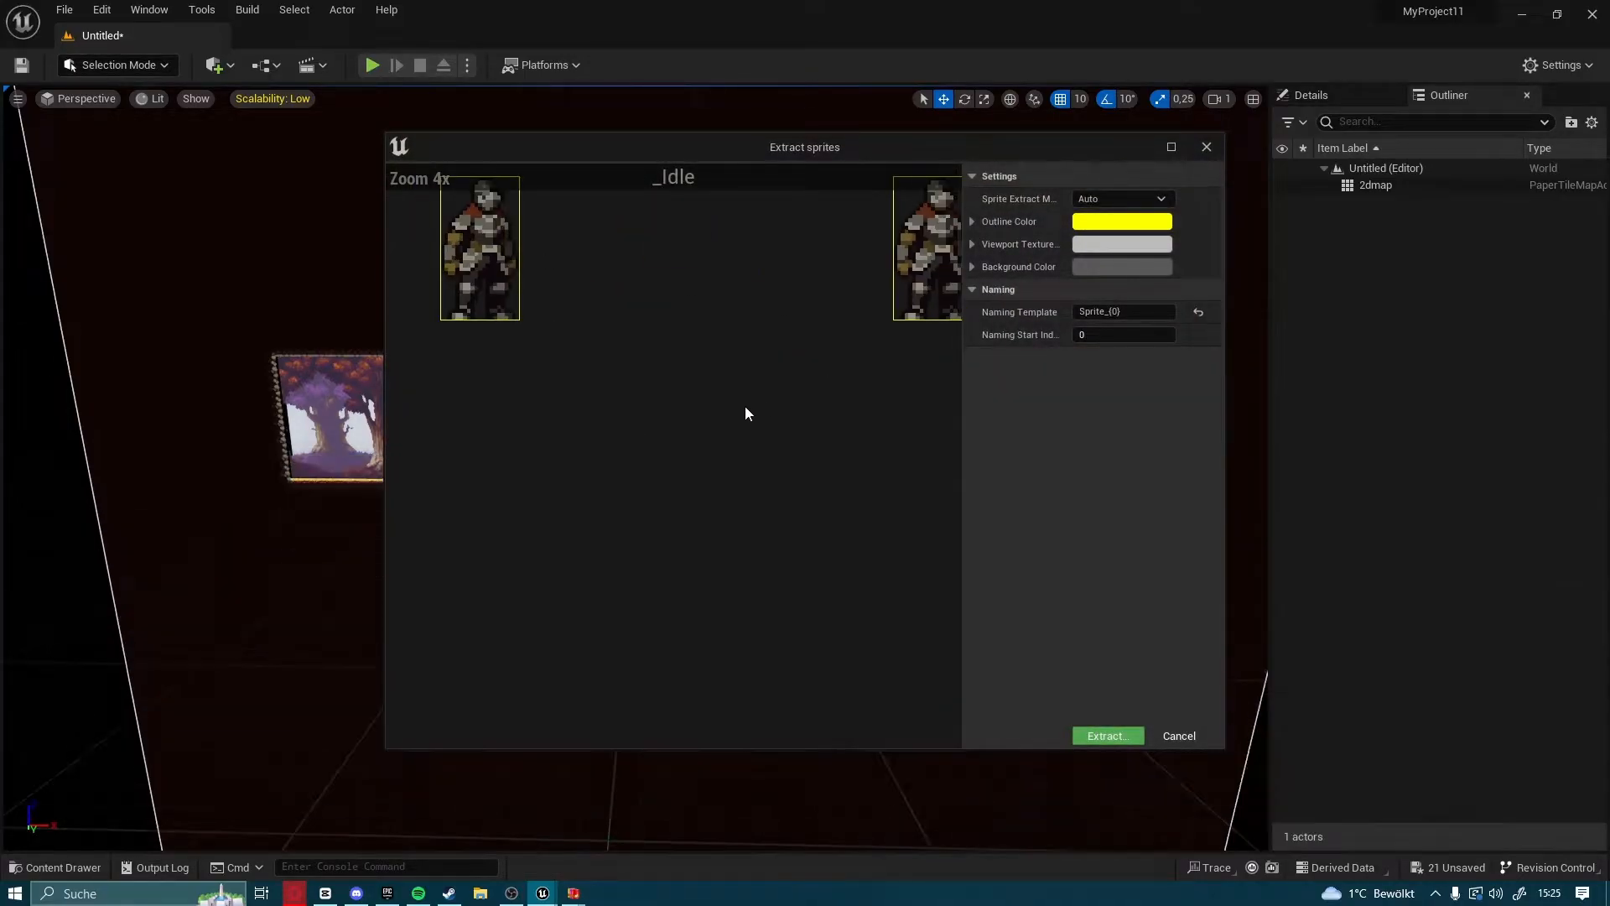
pyautogui.scroll(-5, 834, 390)
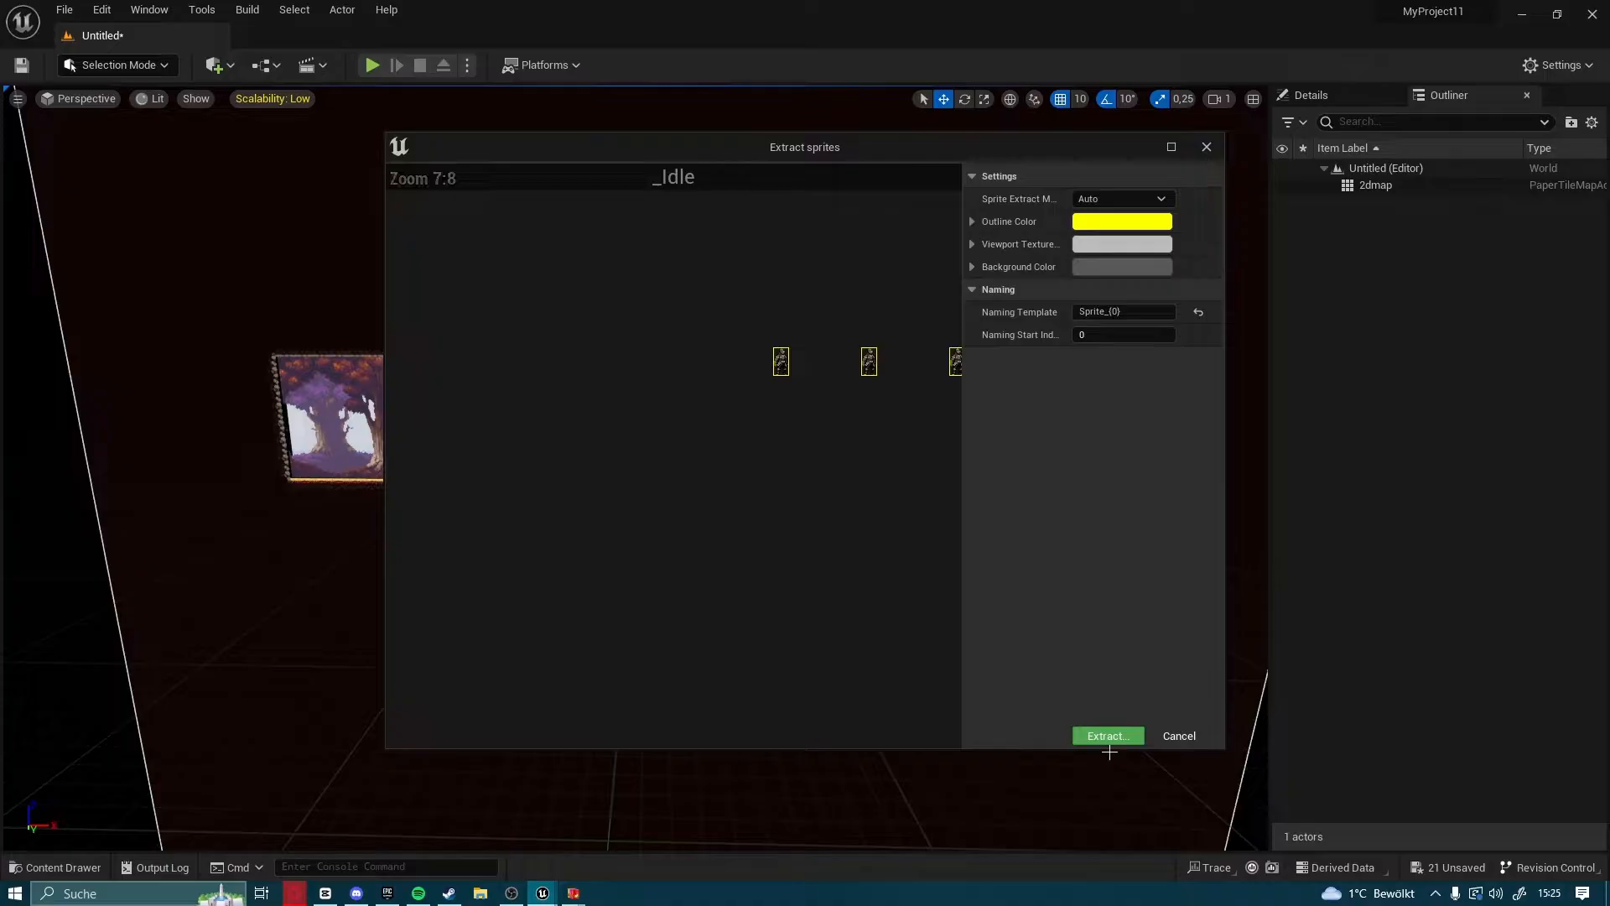
pyautogui.click(1107, 736)
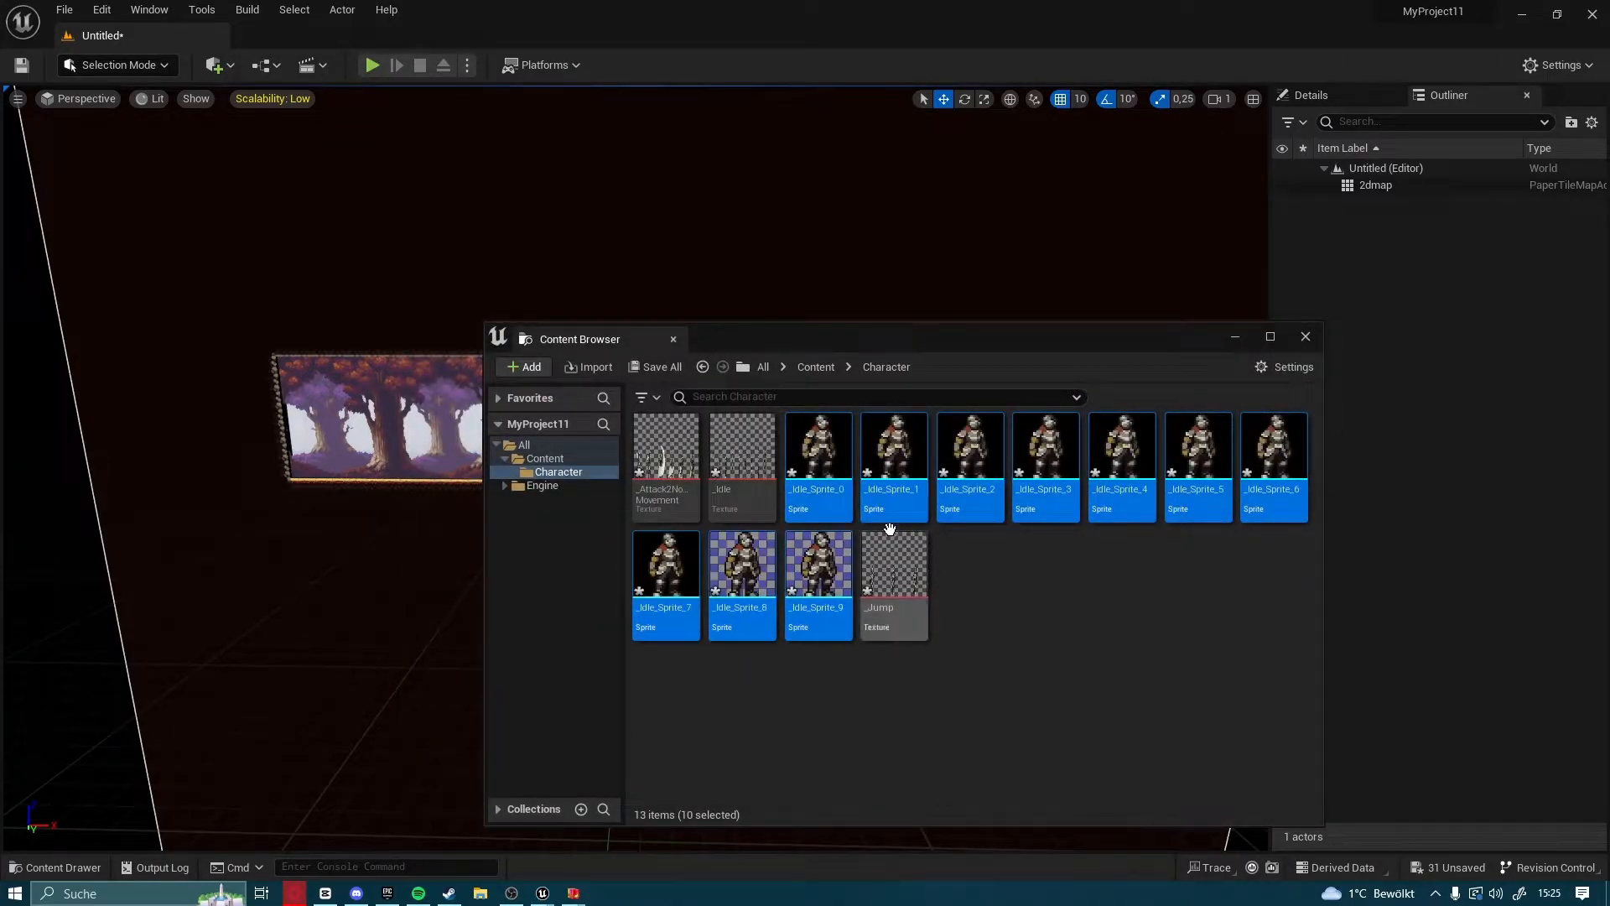
# Create a flipbook from the extracted idle sprites and name it Idle
pyautogui.rightClick(819, 506)
pyautogui.click(919, 136)
pyautogui.press('BackSpace')
pyautogui.write('Idle')
pyautogui.press('Return')
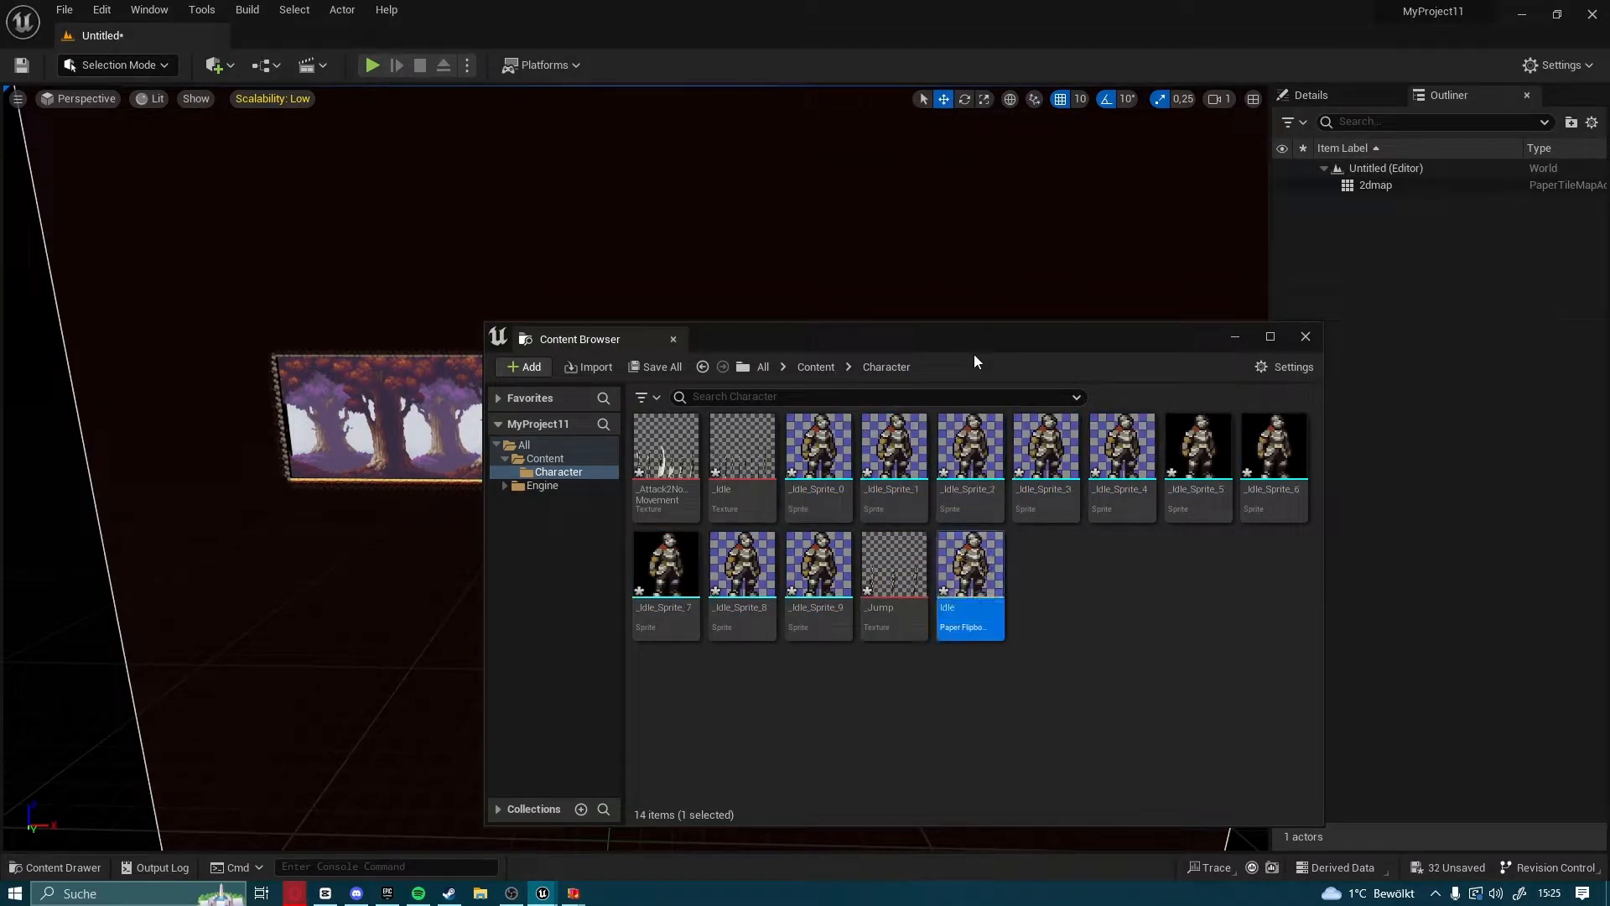
# Open the Idle flipbook, try frame rates of 2 and 20, and set it to 12 frames per second
pyautogui.doubleClick(989, 572)
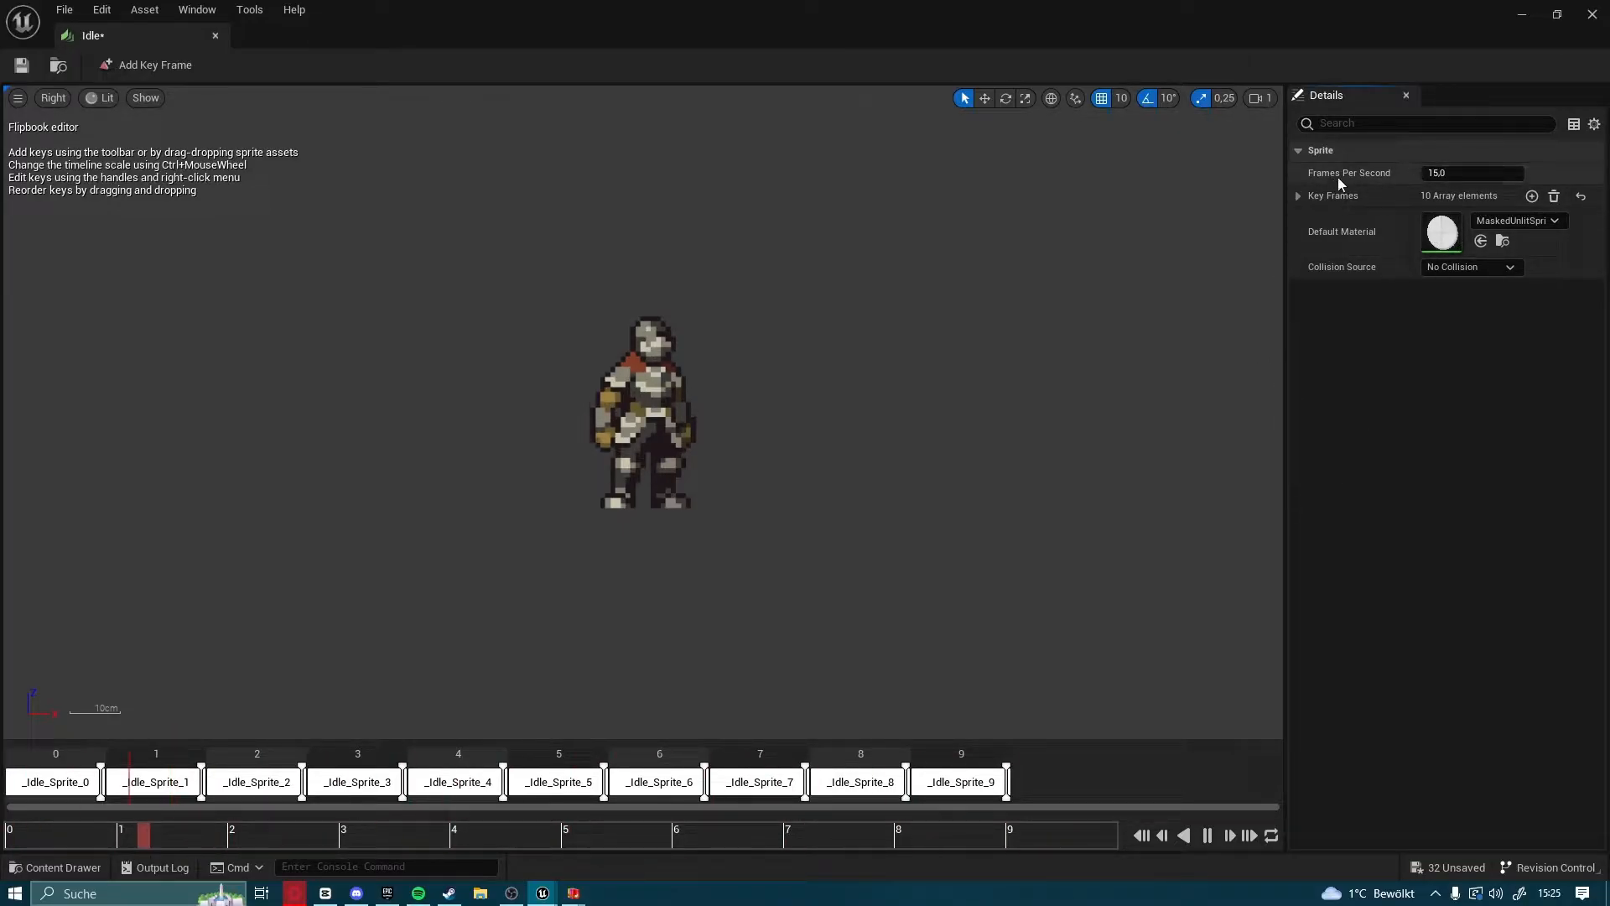
pyautogui.click(1462, 174)
pyautogui.click(1473, 173)
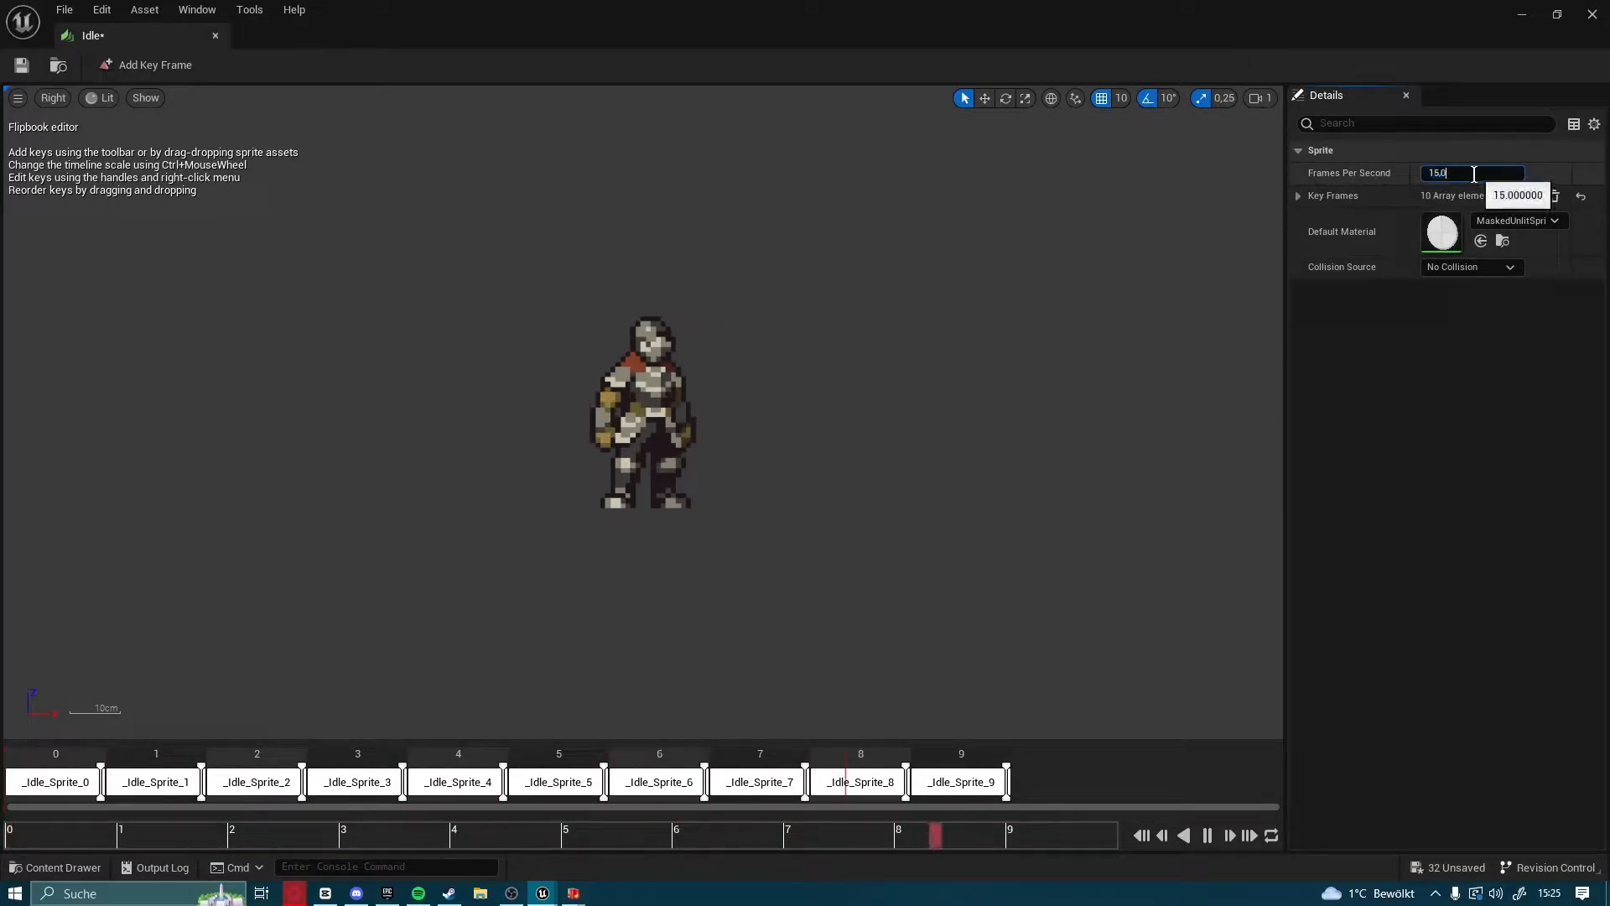
pyautogui.press('BackSpace')
pyautogui.press('BackSpace')
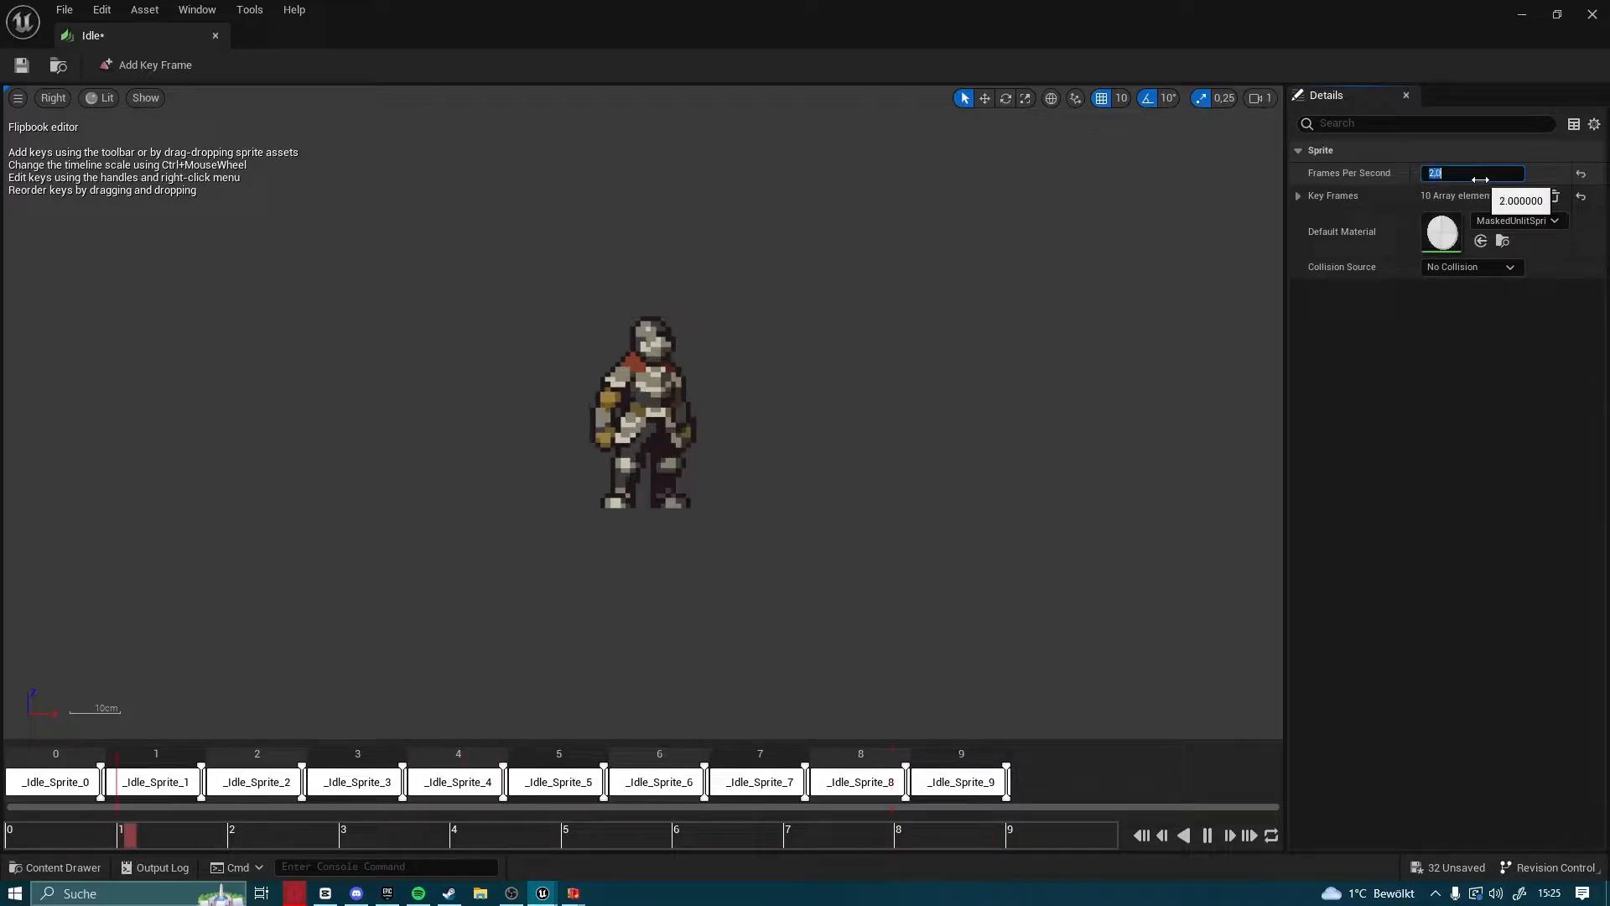
pyautogui.write('2')
pyautogui.press('Return')
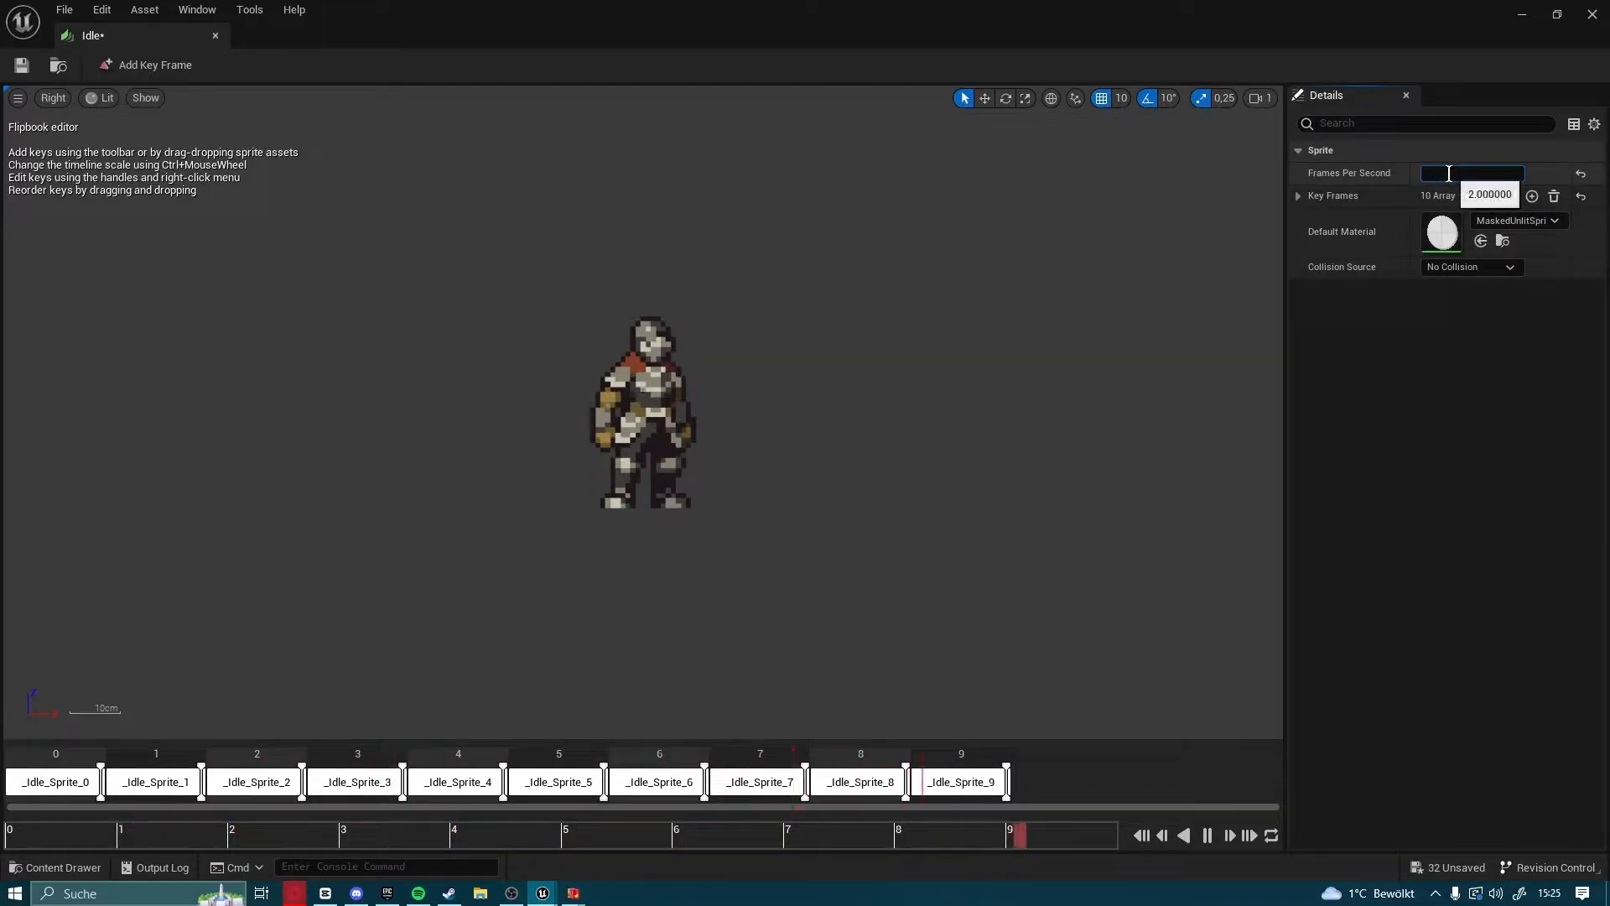
pyautogui.press('Return')
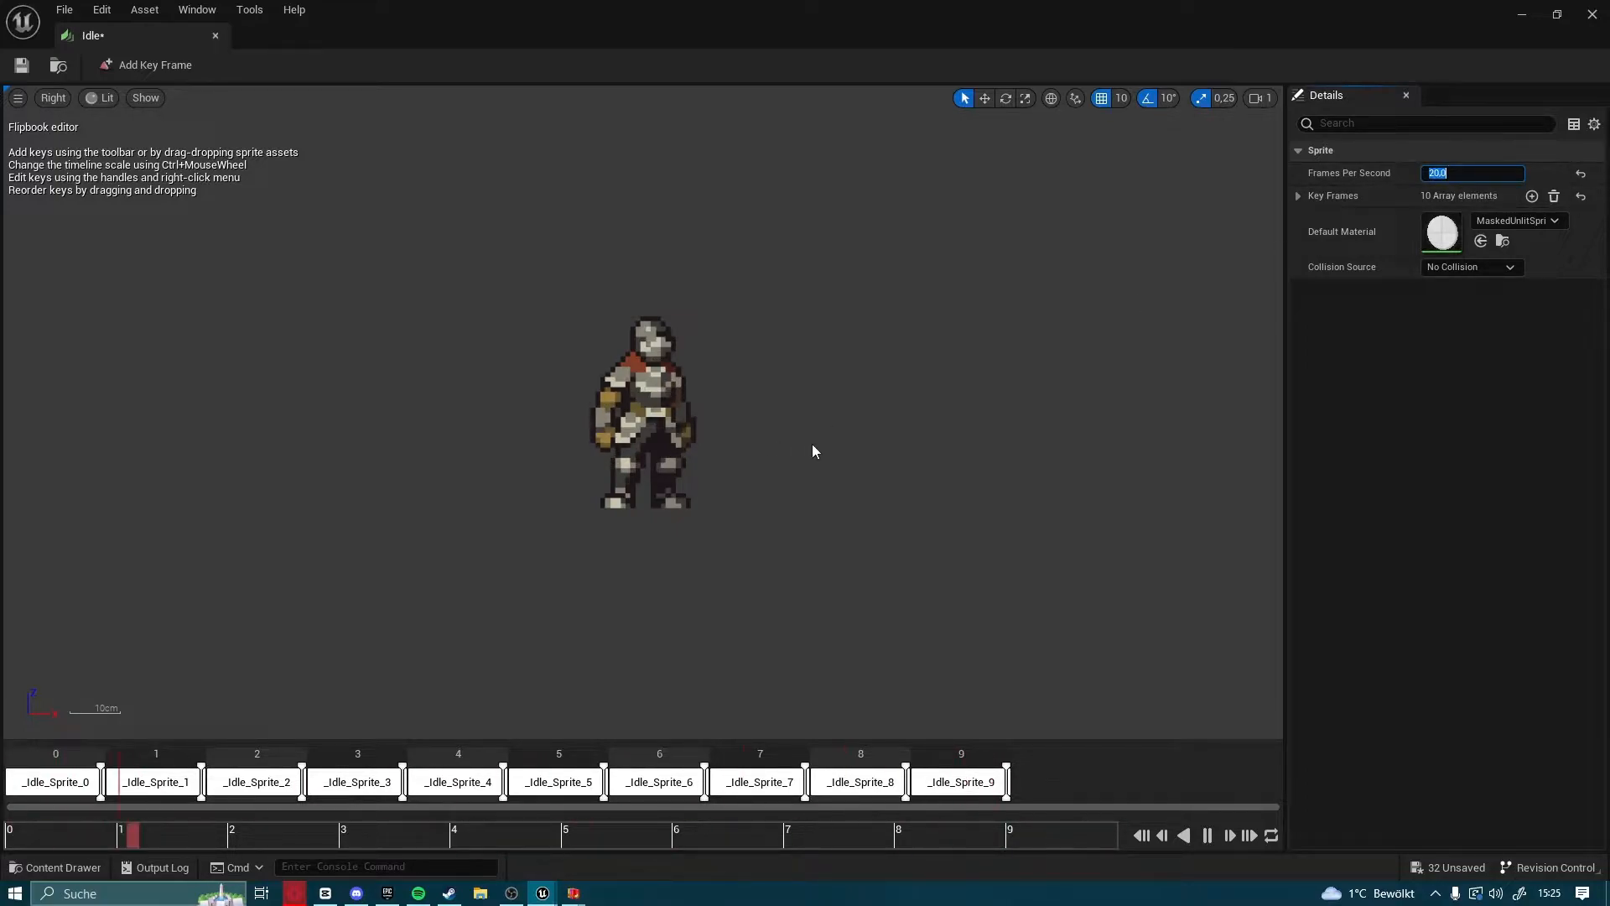
pyautogui.write('12')
pyautogui.press('Return')
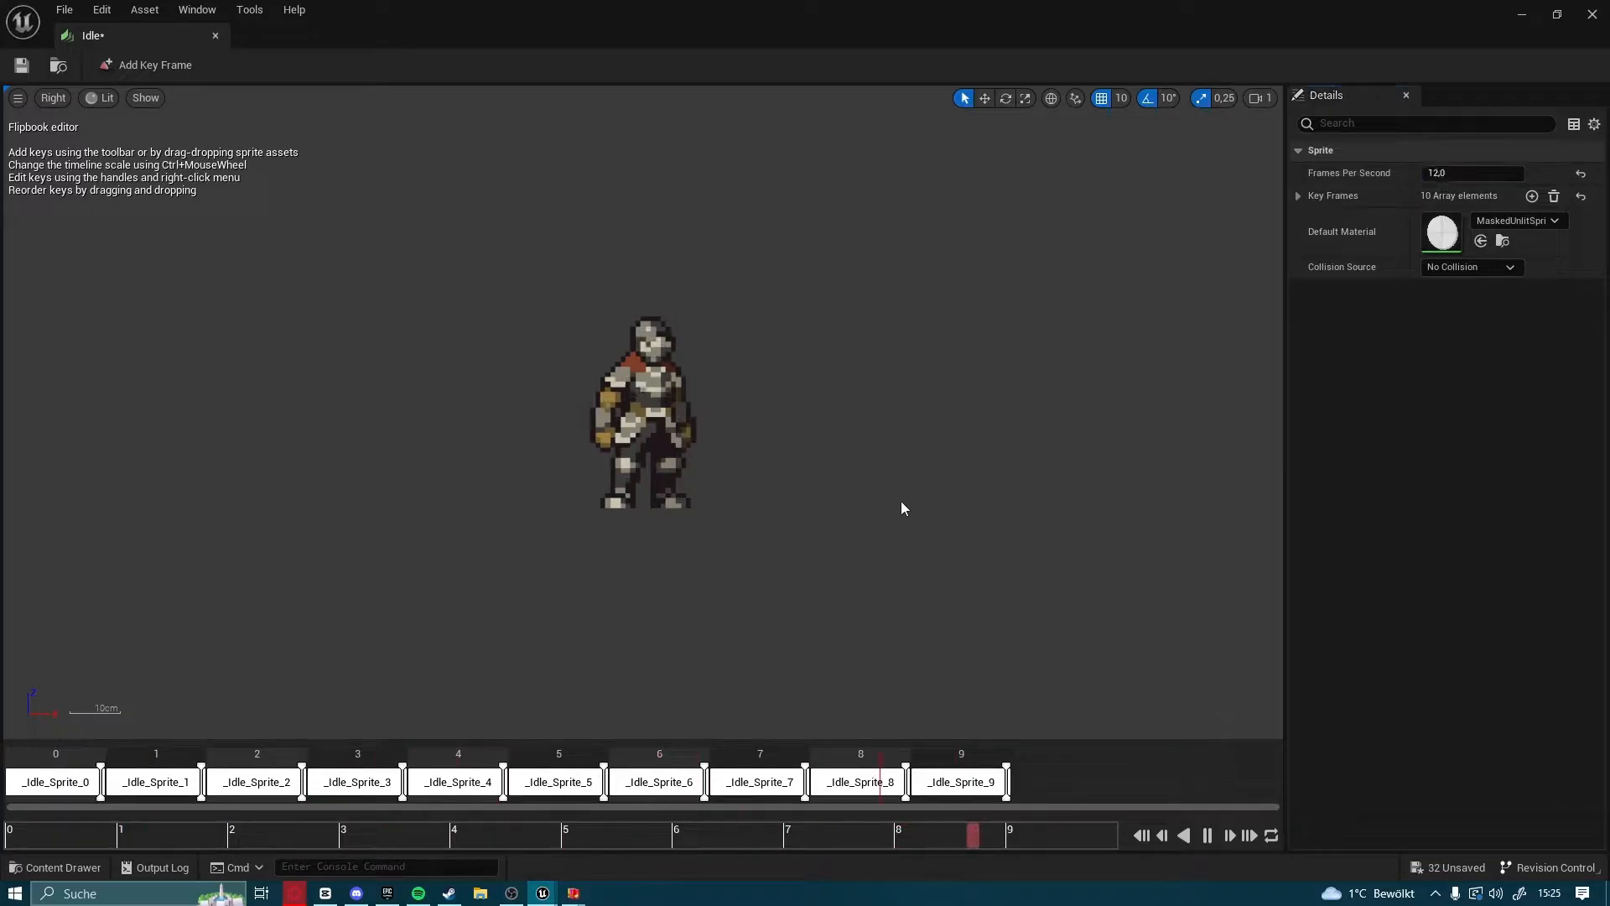
# Try a rate of 10 frames per second on the Idle flipbook
pyautogui.click(1465, 172)
pyautogui.write('10')
pyautogui.press('Return')
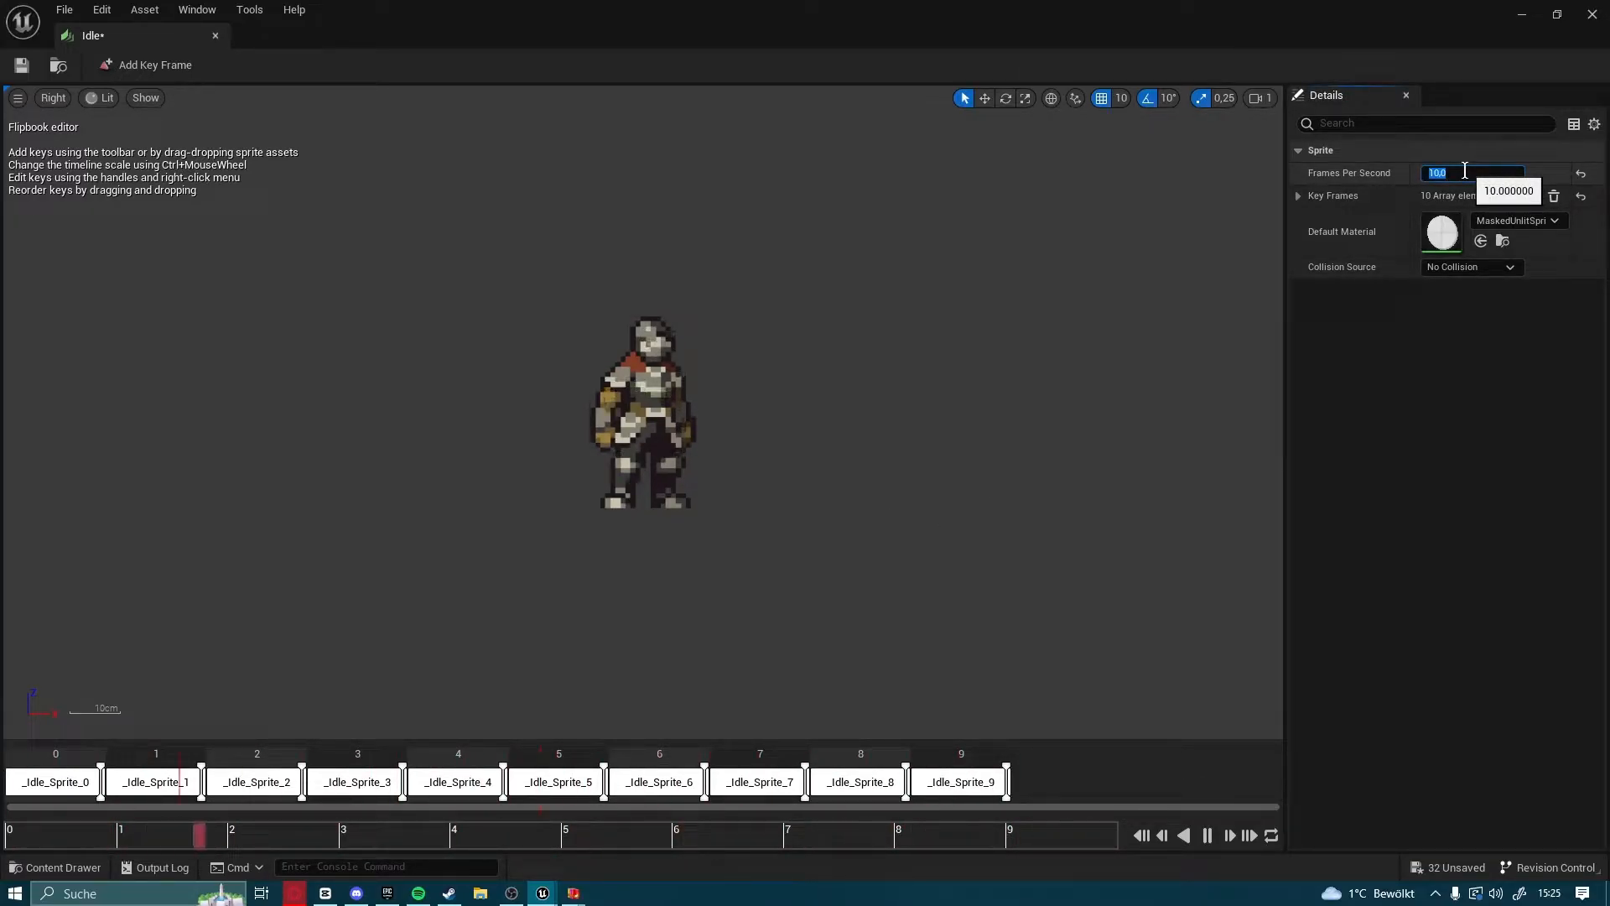
# Set the Idle flipbook back to 12 frames per second, save it and close its editor
pyautogui.write('12')
pyautogui.press('Return')
pyautogui.click(17, 67)
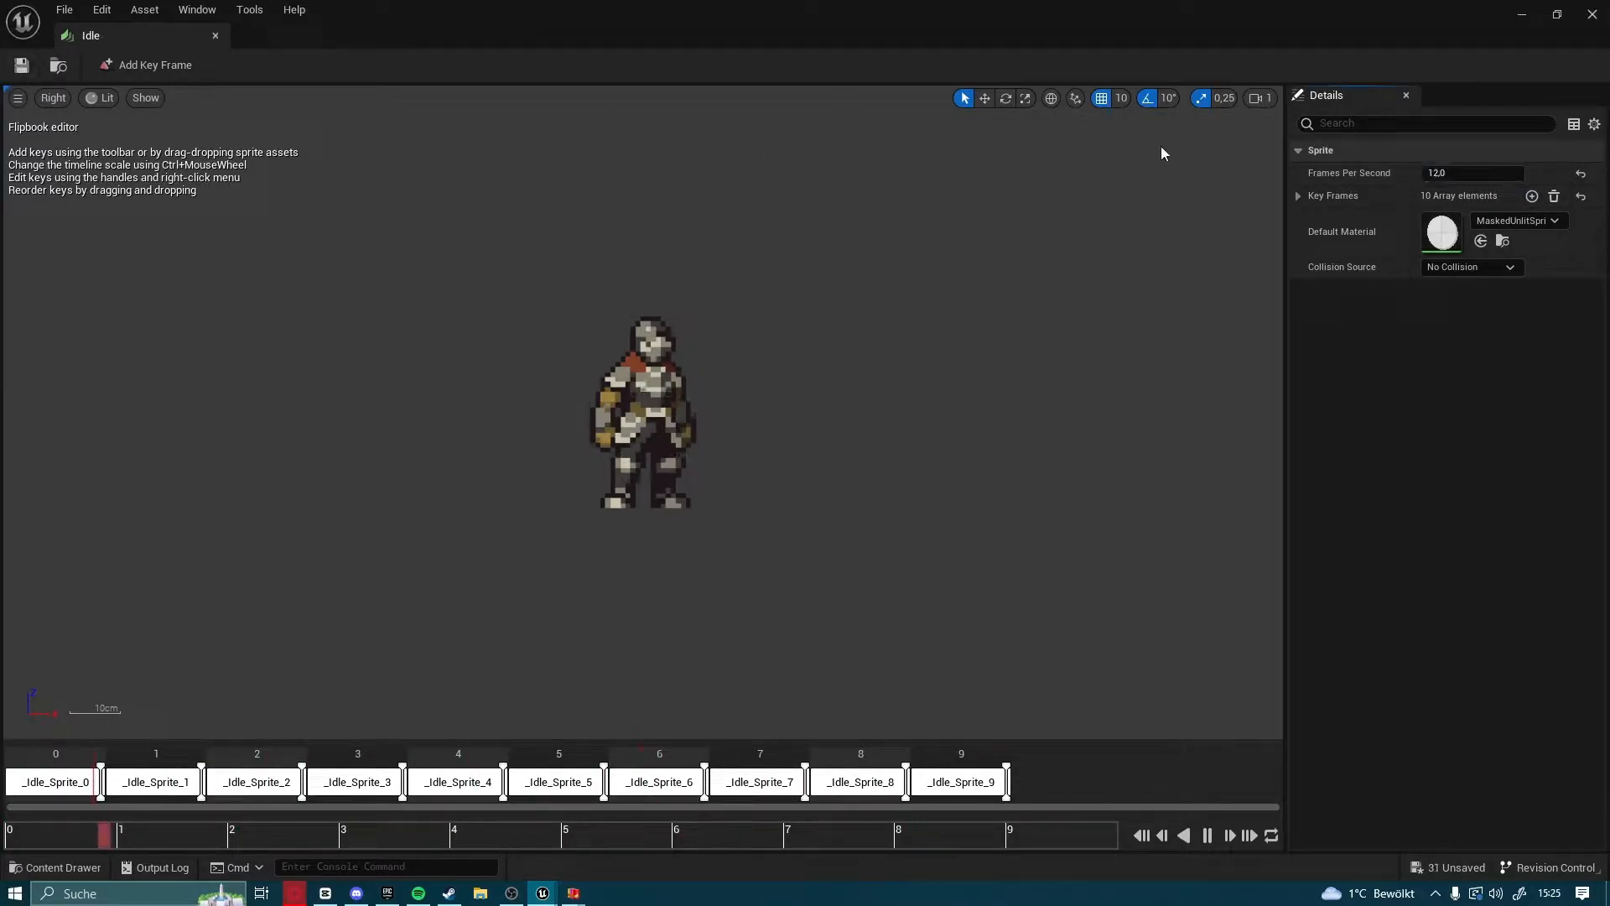
pyautogui.click(1591, 15)
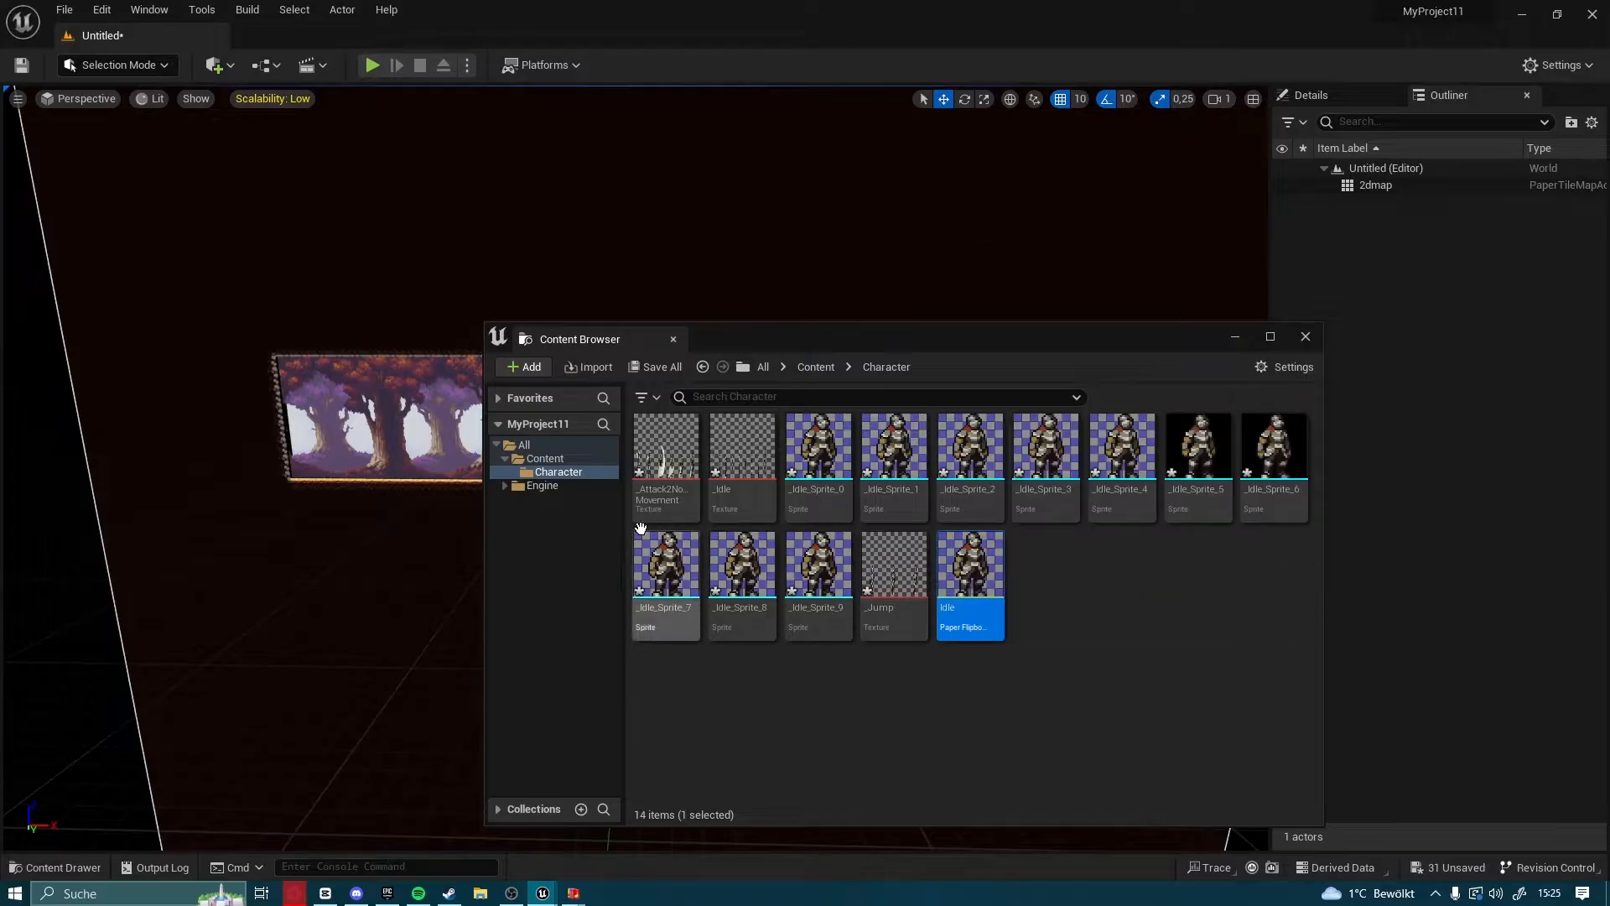
# Extract the individual sprites from the _Attack2NoMovement texture with the Auto extract mode
pyautogui.click(675, 461)
pyautogui.rightClick(659, 467)
pyautogui.moveTo(754, 433)
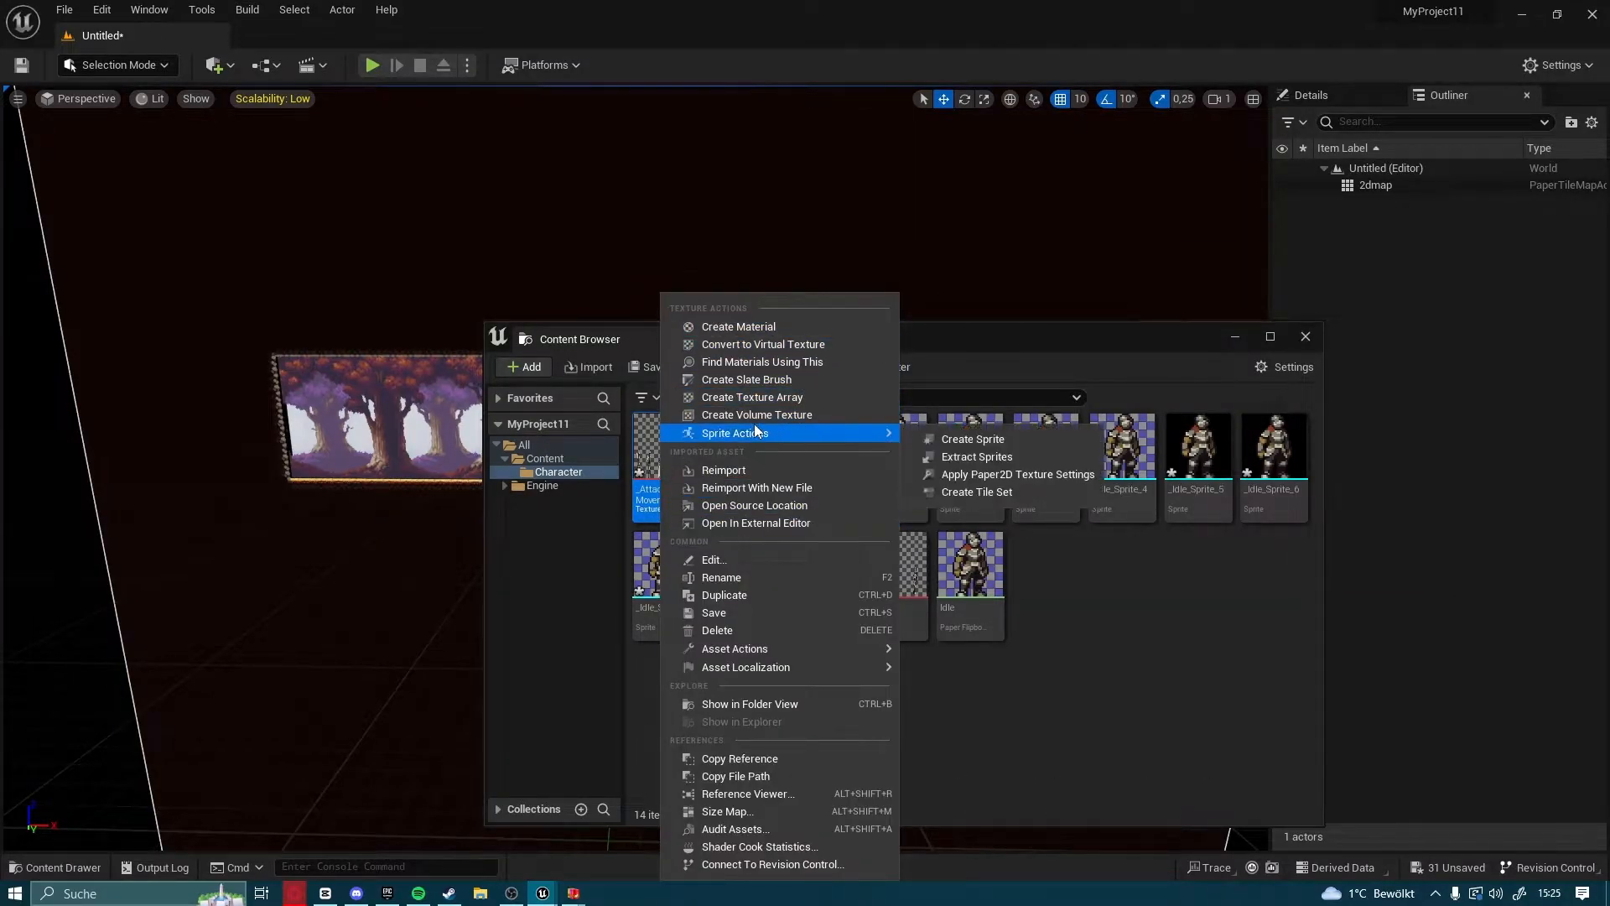
pyautogui.click(998, 468)
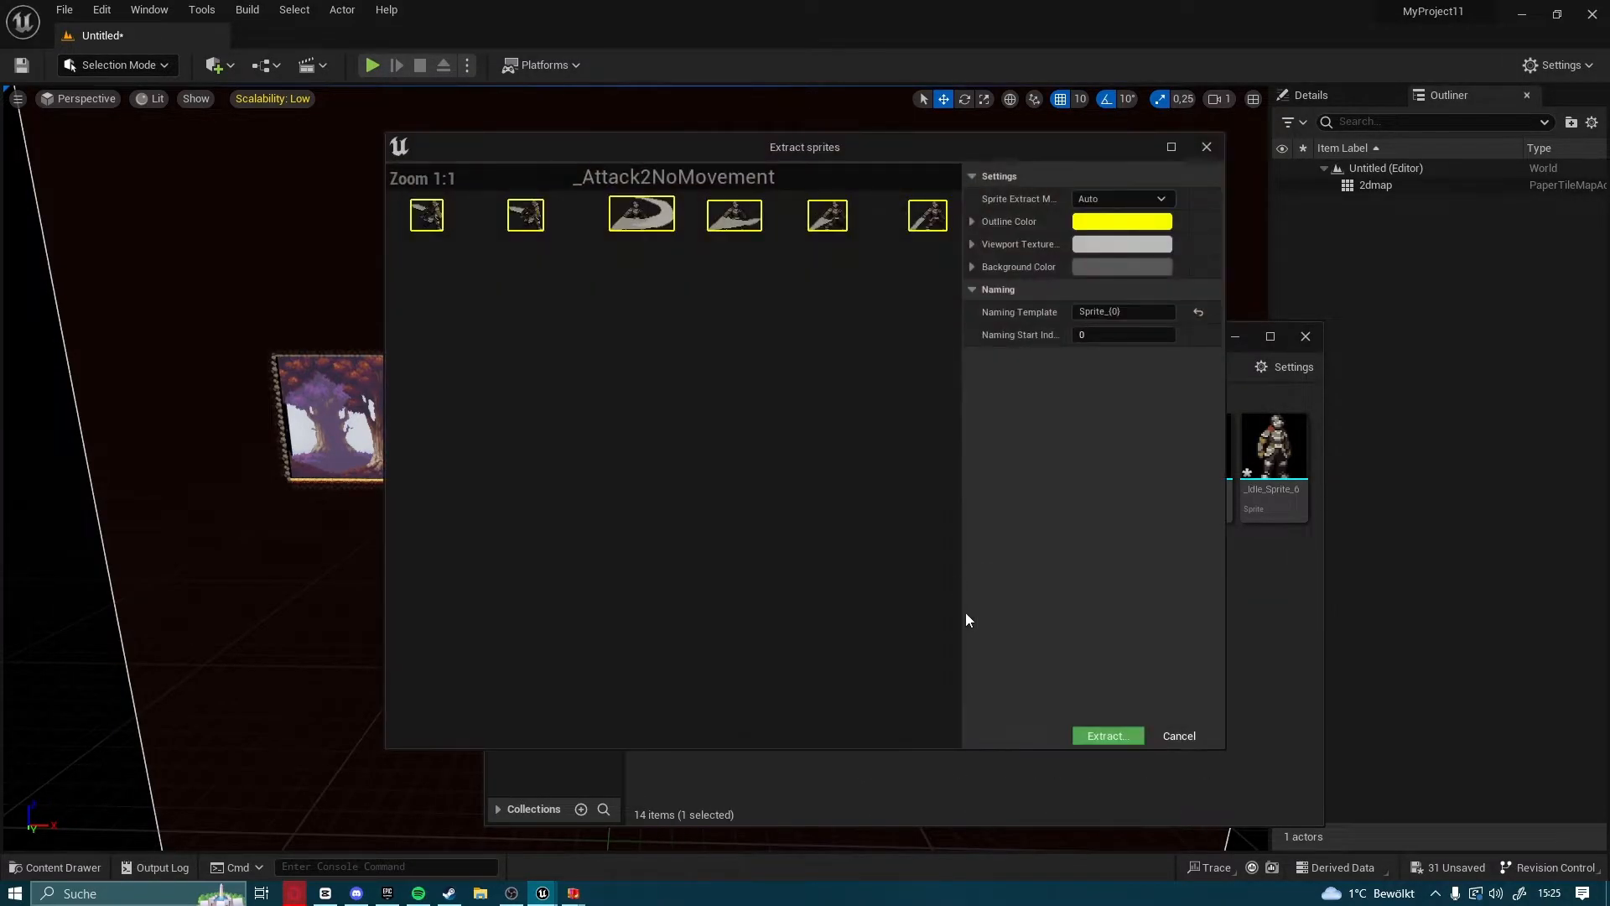
pyautogui.click(1105, 737)
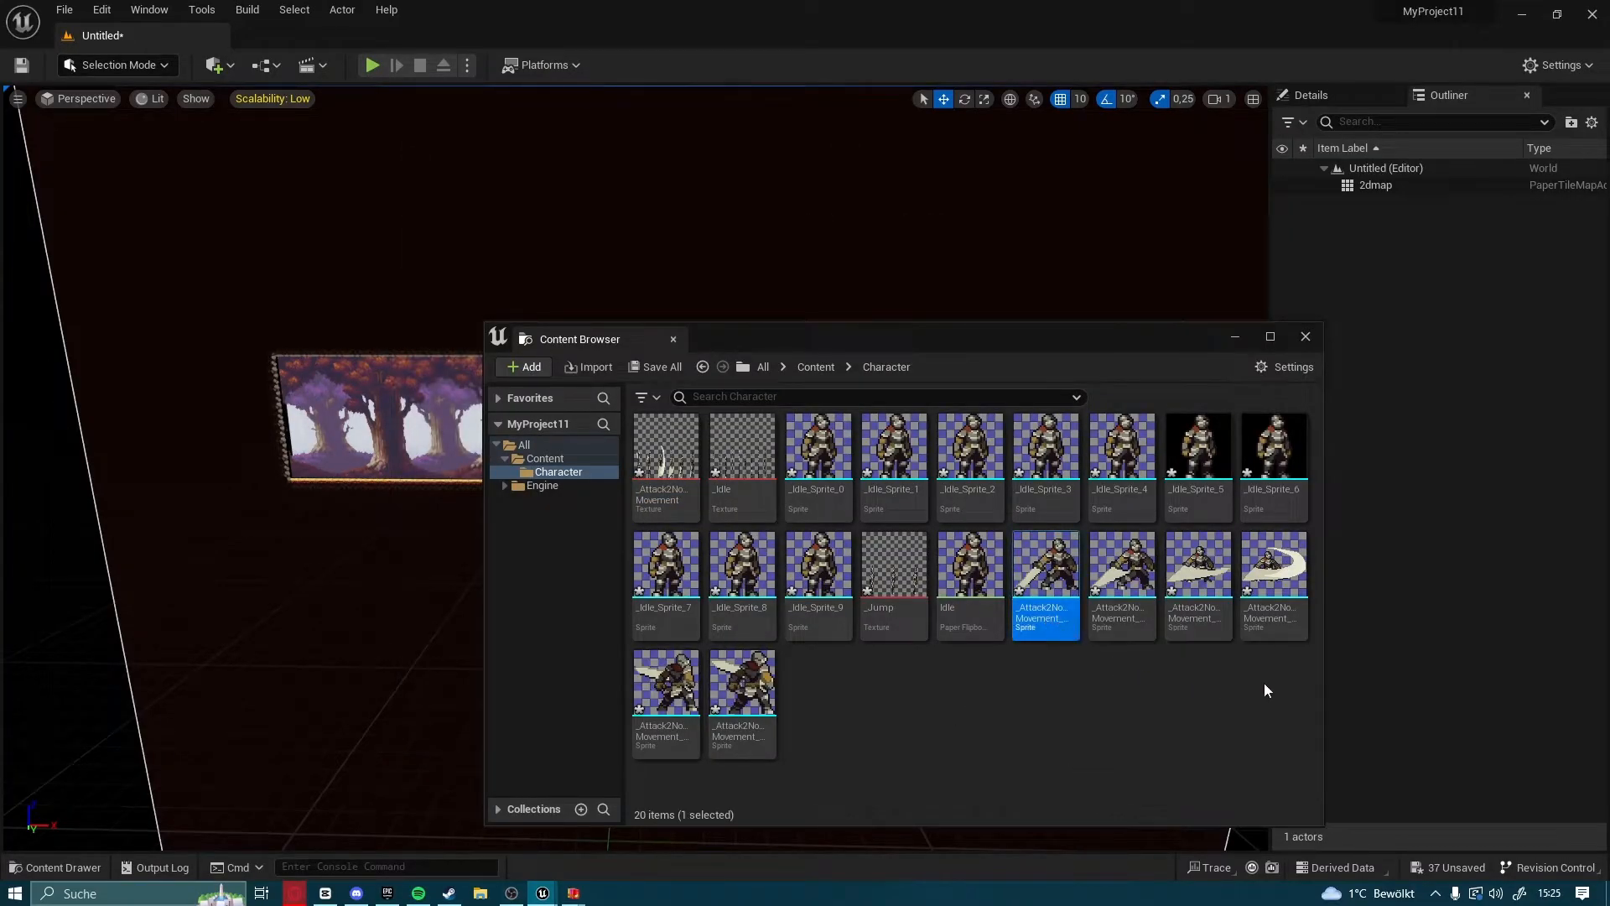
# Create a flipbook from all six attack sprites and name it Attack
pyautogui.keyDown('shift'); pyautogui.click(742, 695); pyautogui.keyUp('shift')
pyautogui.rightClick(1043, 617)
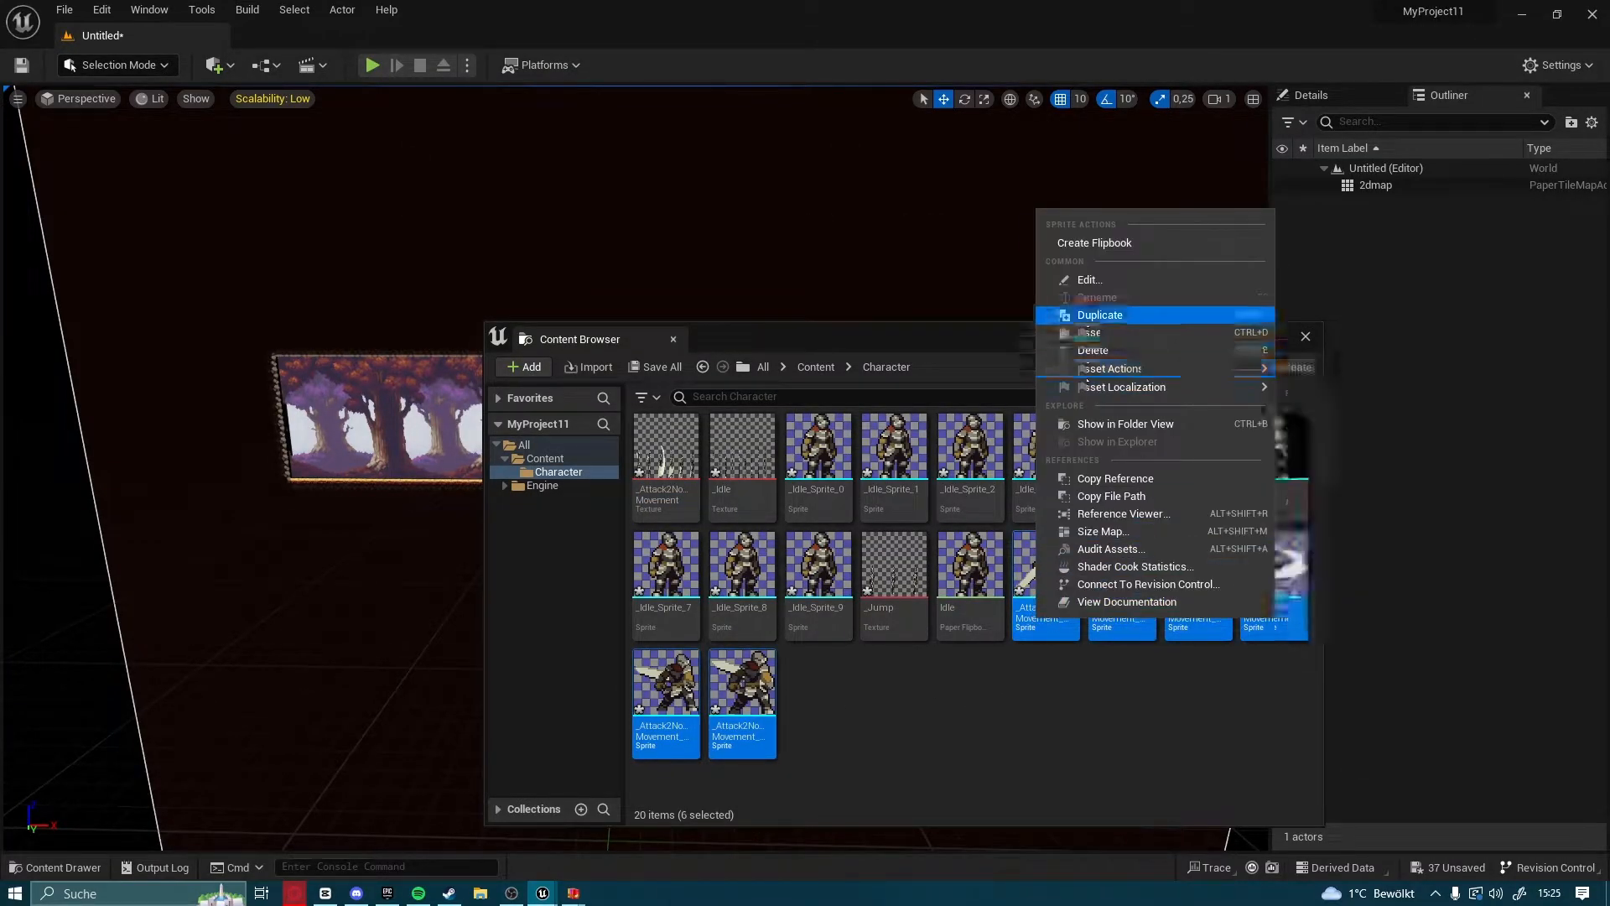
pyautogui.click(1099, 242)
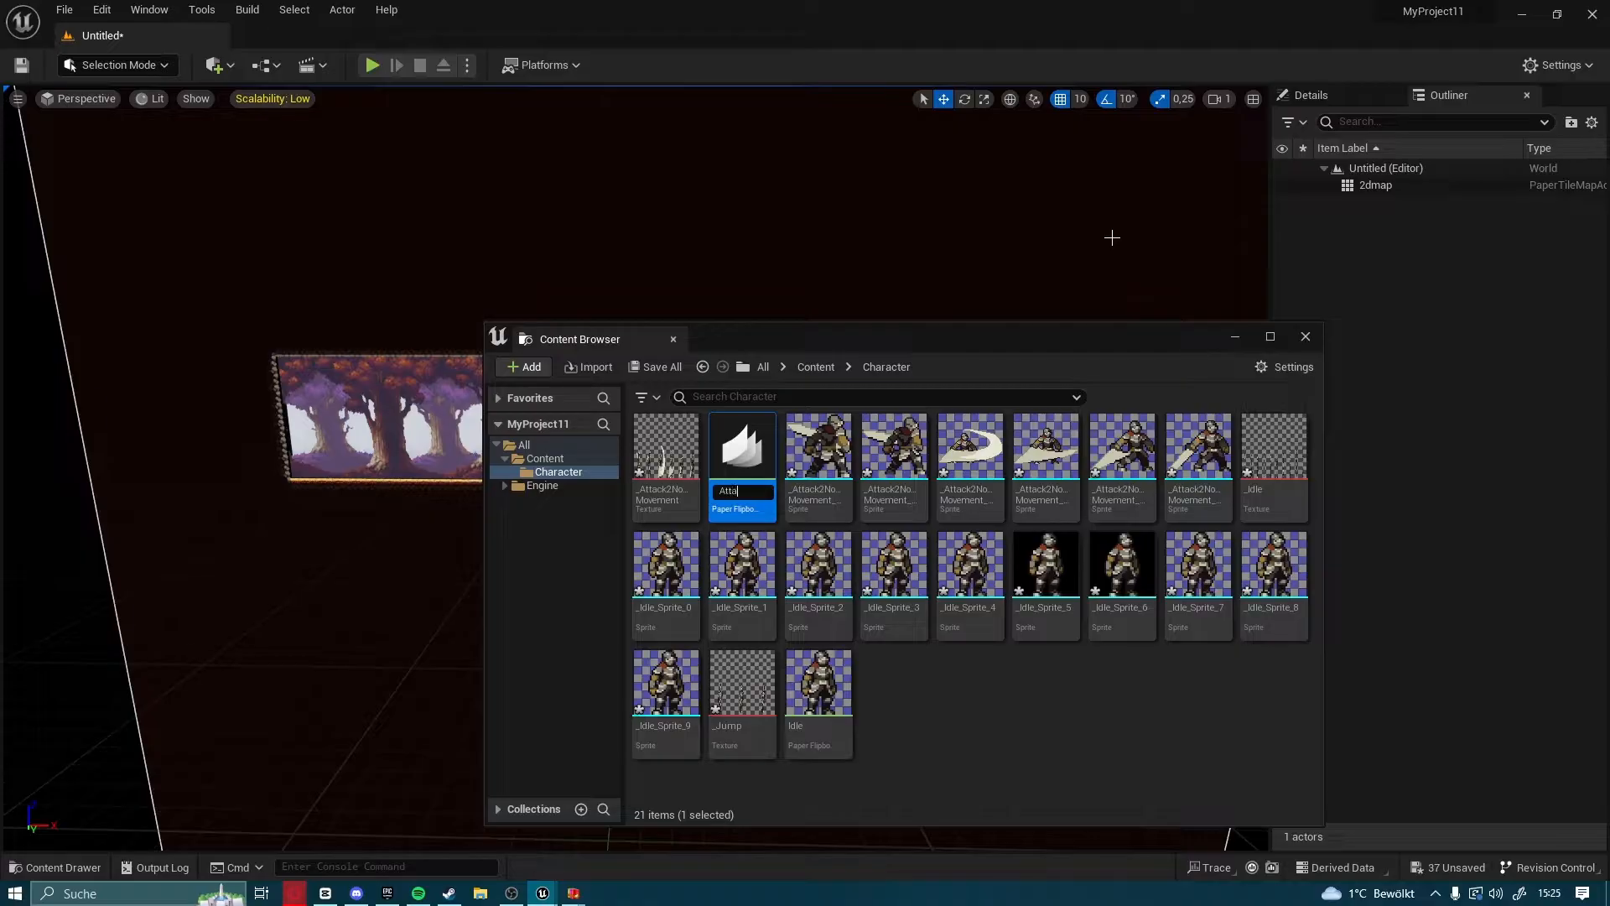
pyautogui.write('Attack')
pyautogui.press('Return')
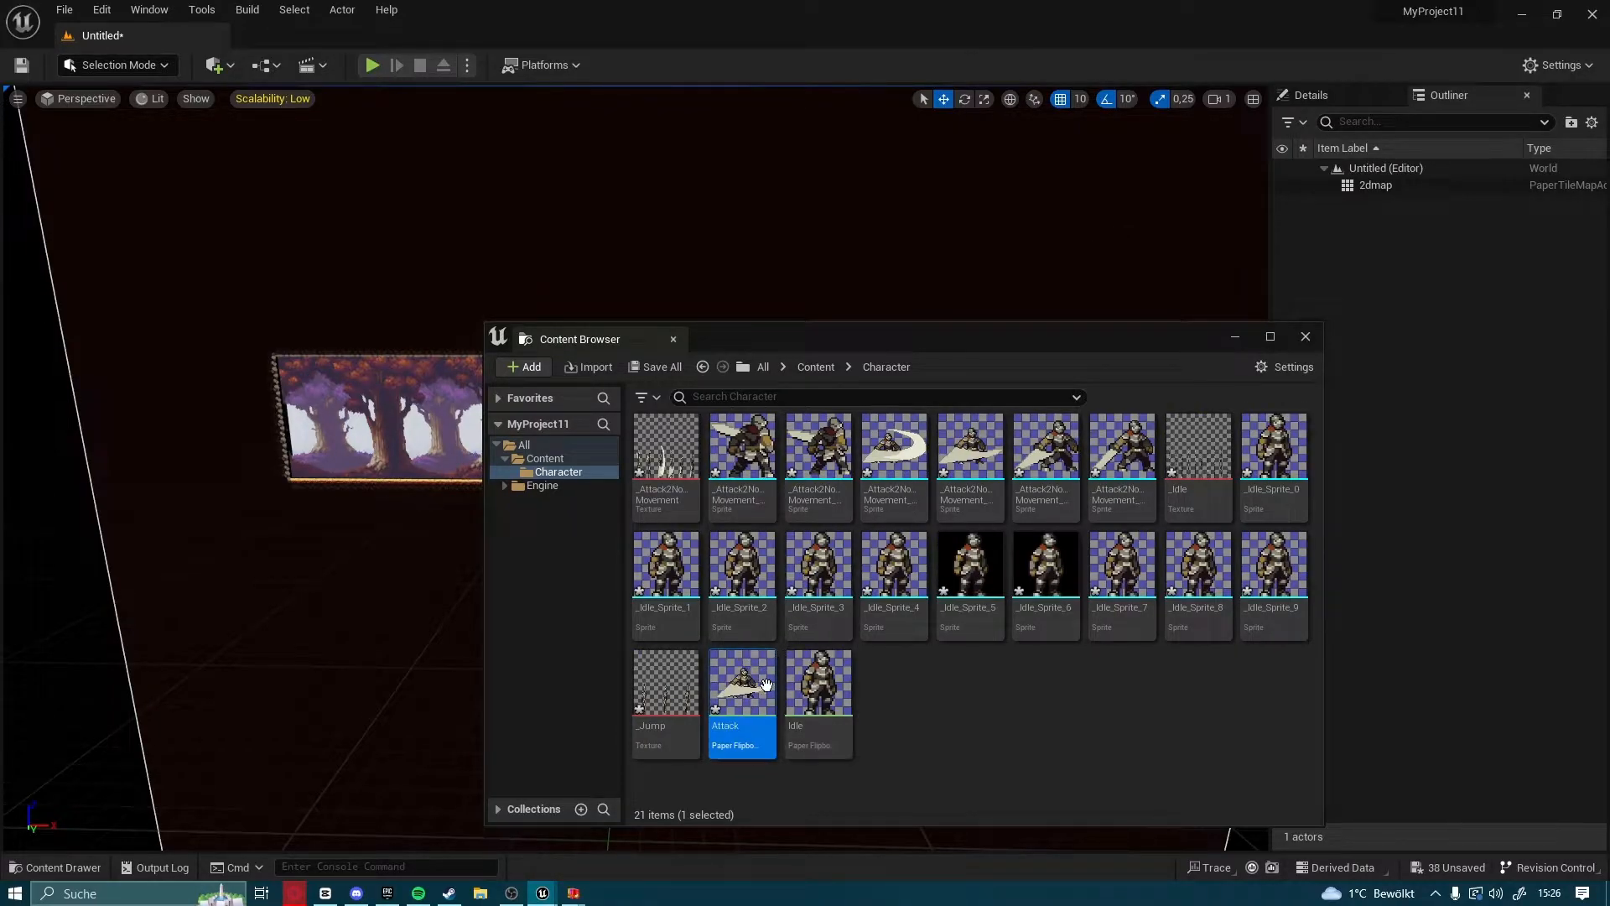
# Set the Attack flipbook to 12 frames per second, save it and close its editor
pyautogui.doubleClick(742, 704)
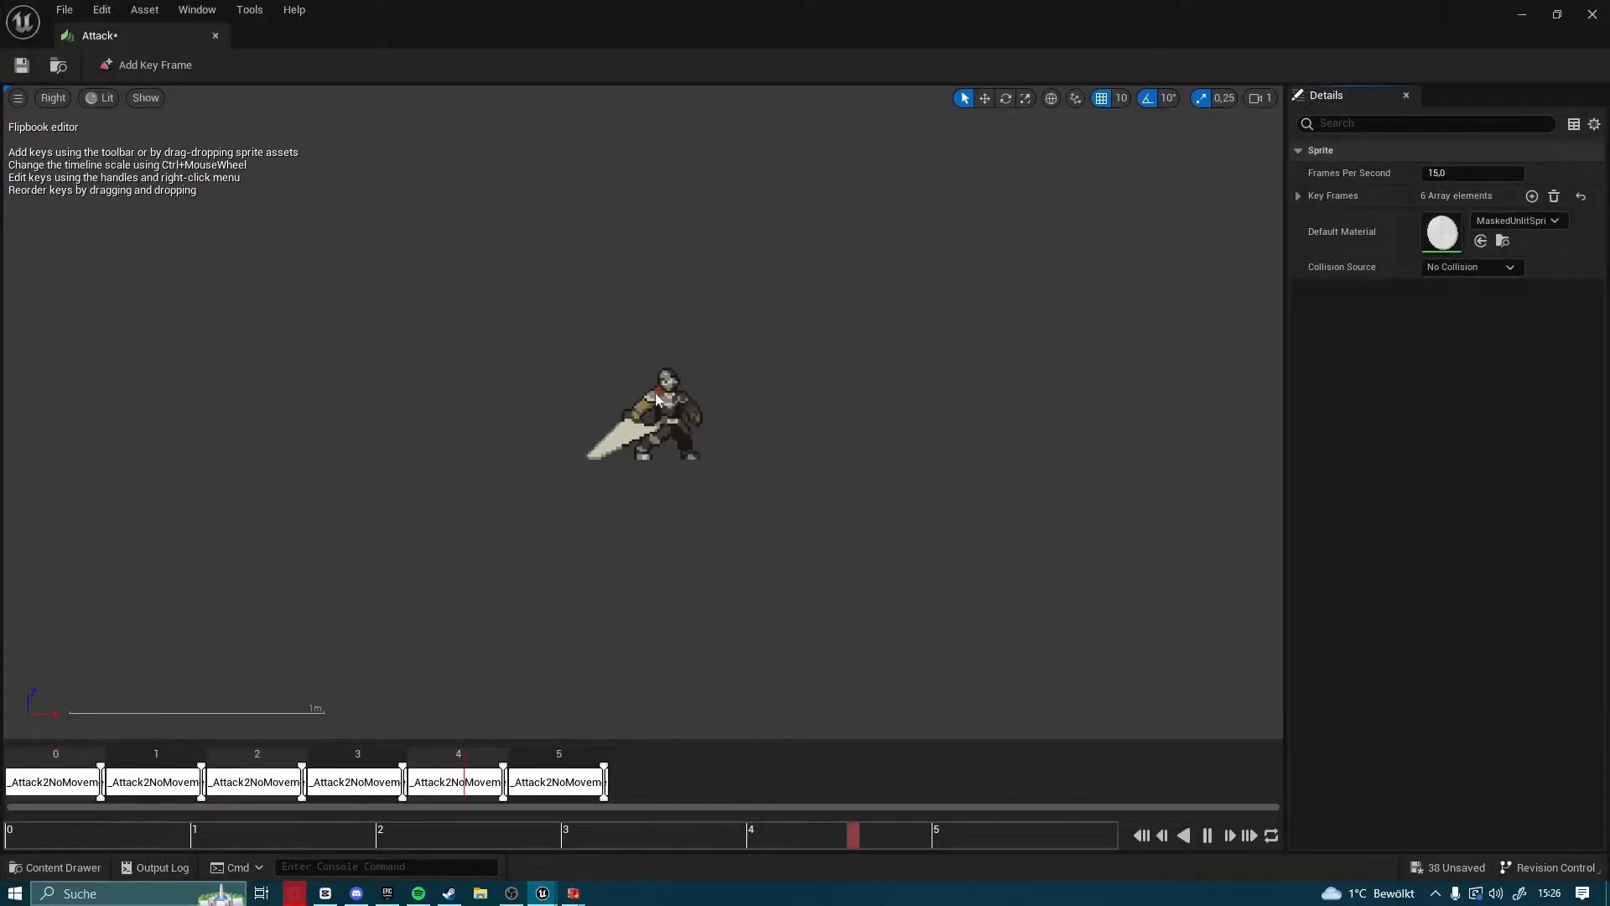
pyautogui.click(1470, 175)
pyautogui.write('12')
pyautogui.press('Return')
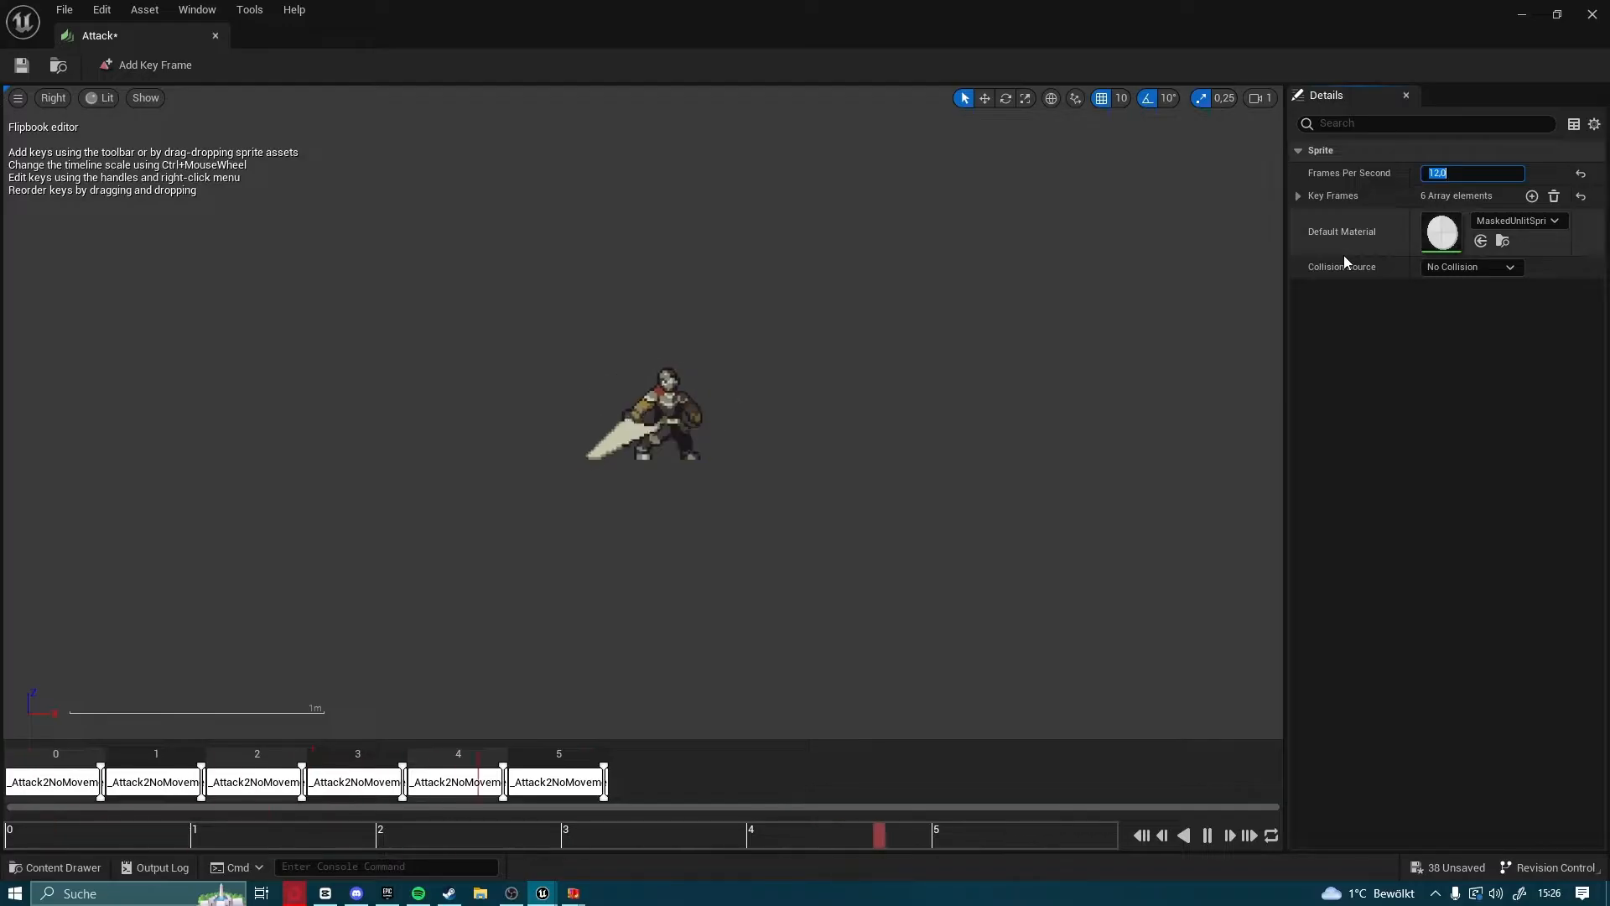
pyautogui.click(21, 66)
pyautogui.click(1592, 14)
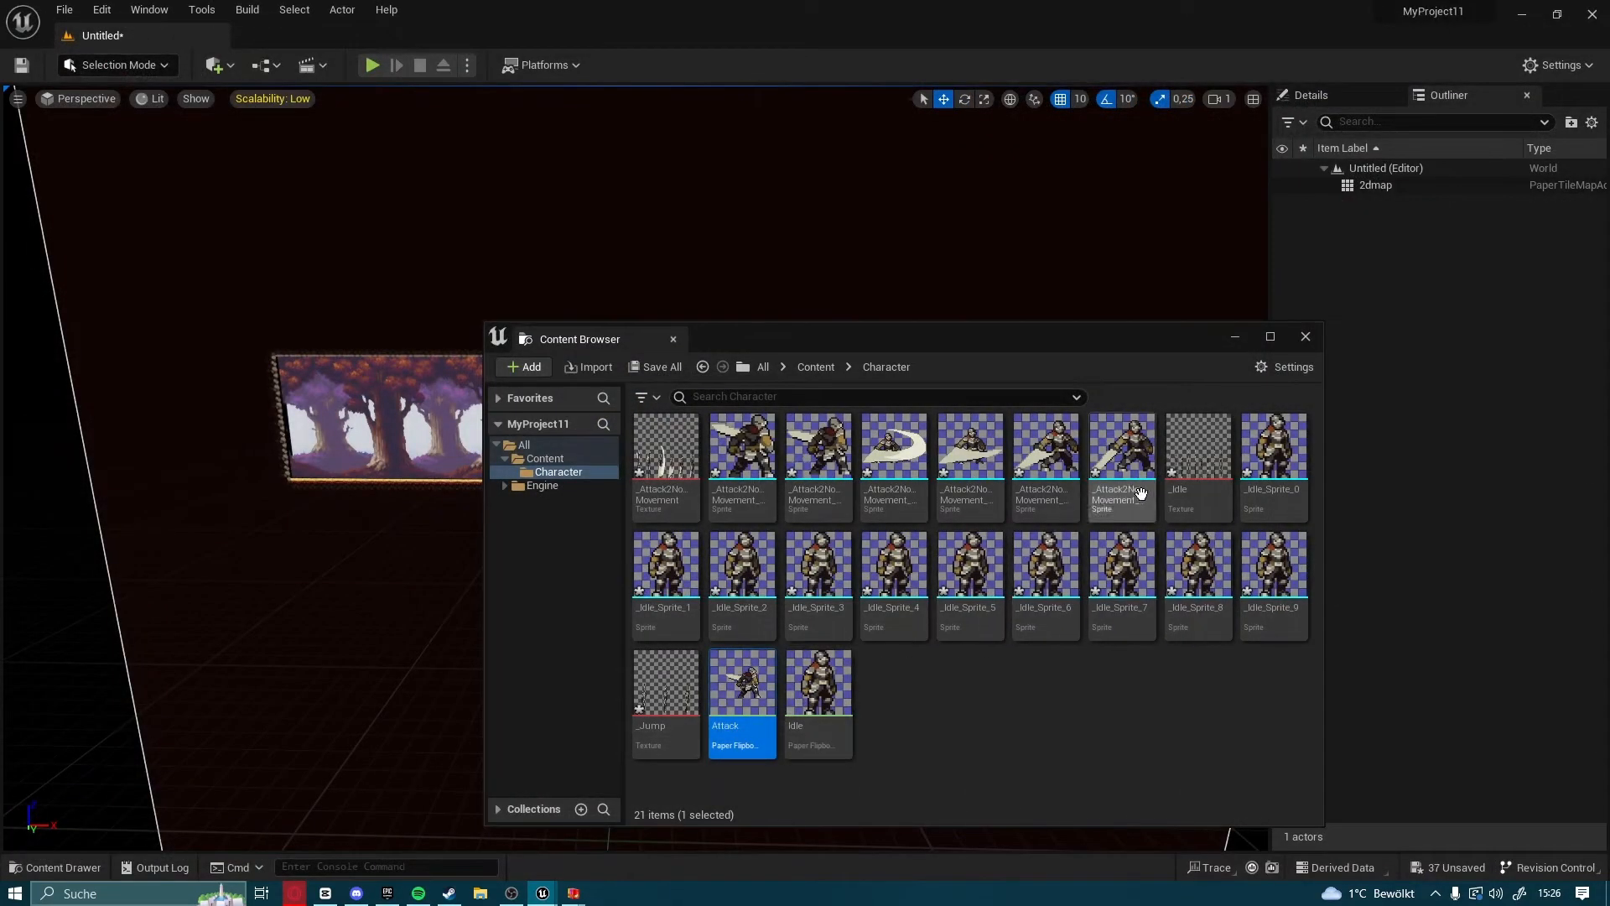
# Extract the individual sprites from the _Jump texture
pyautogui.click(681, 744)
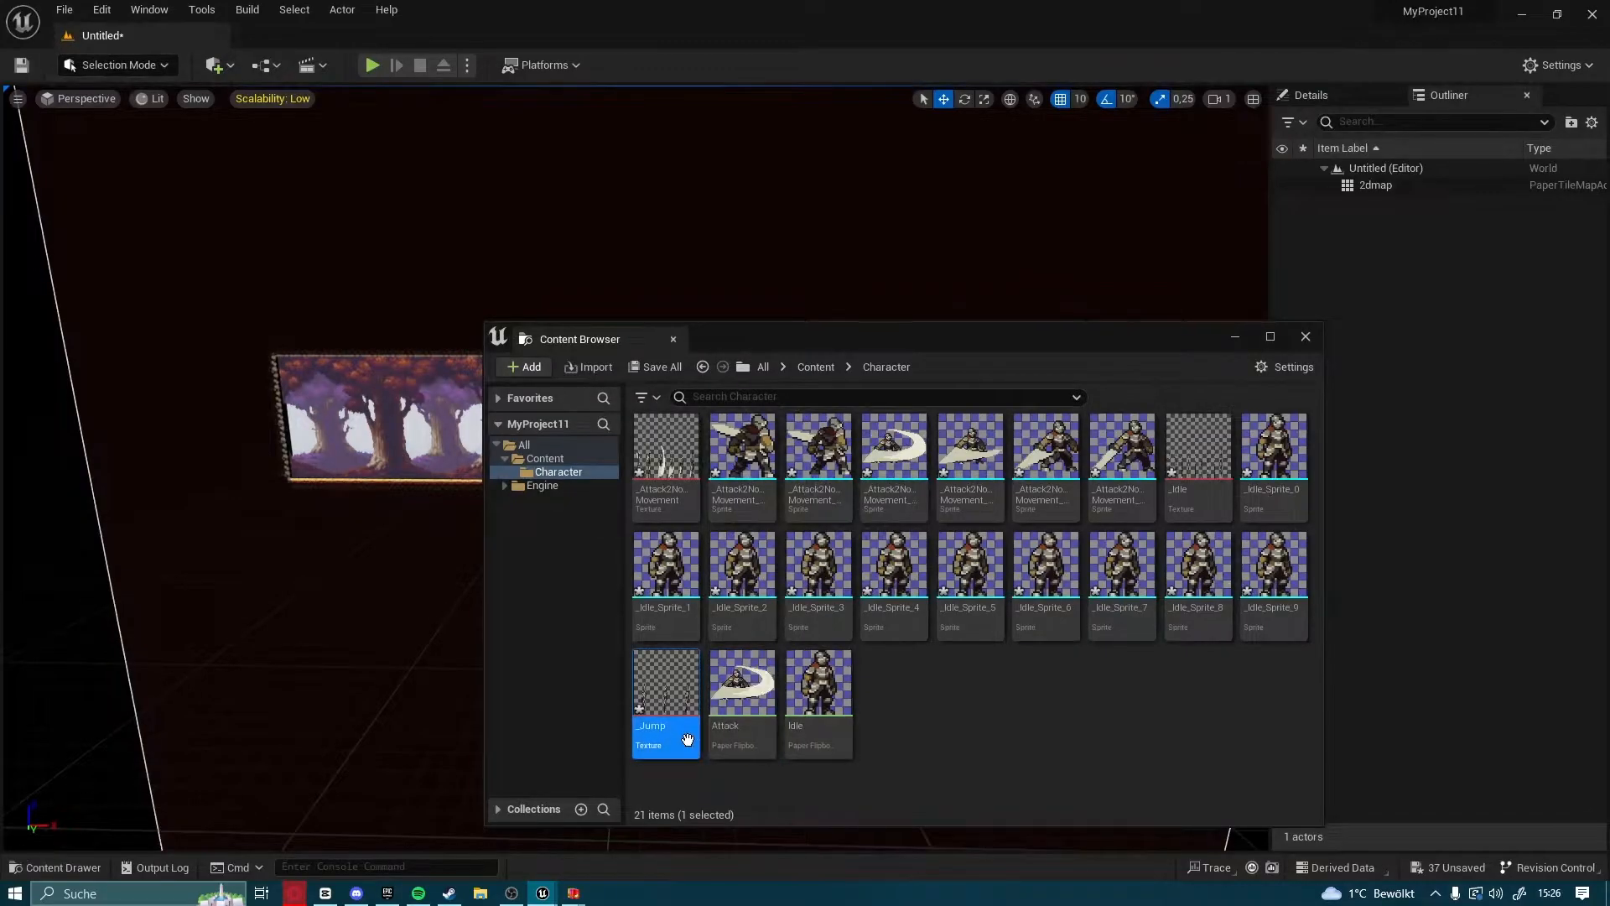
pyautogui.rightClick(681, 742)
pyautogui.moveTo(813, 291)
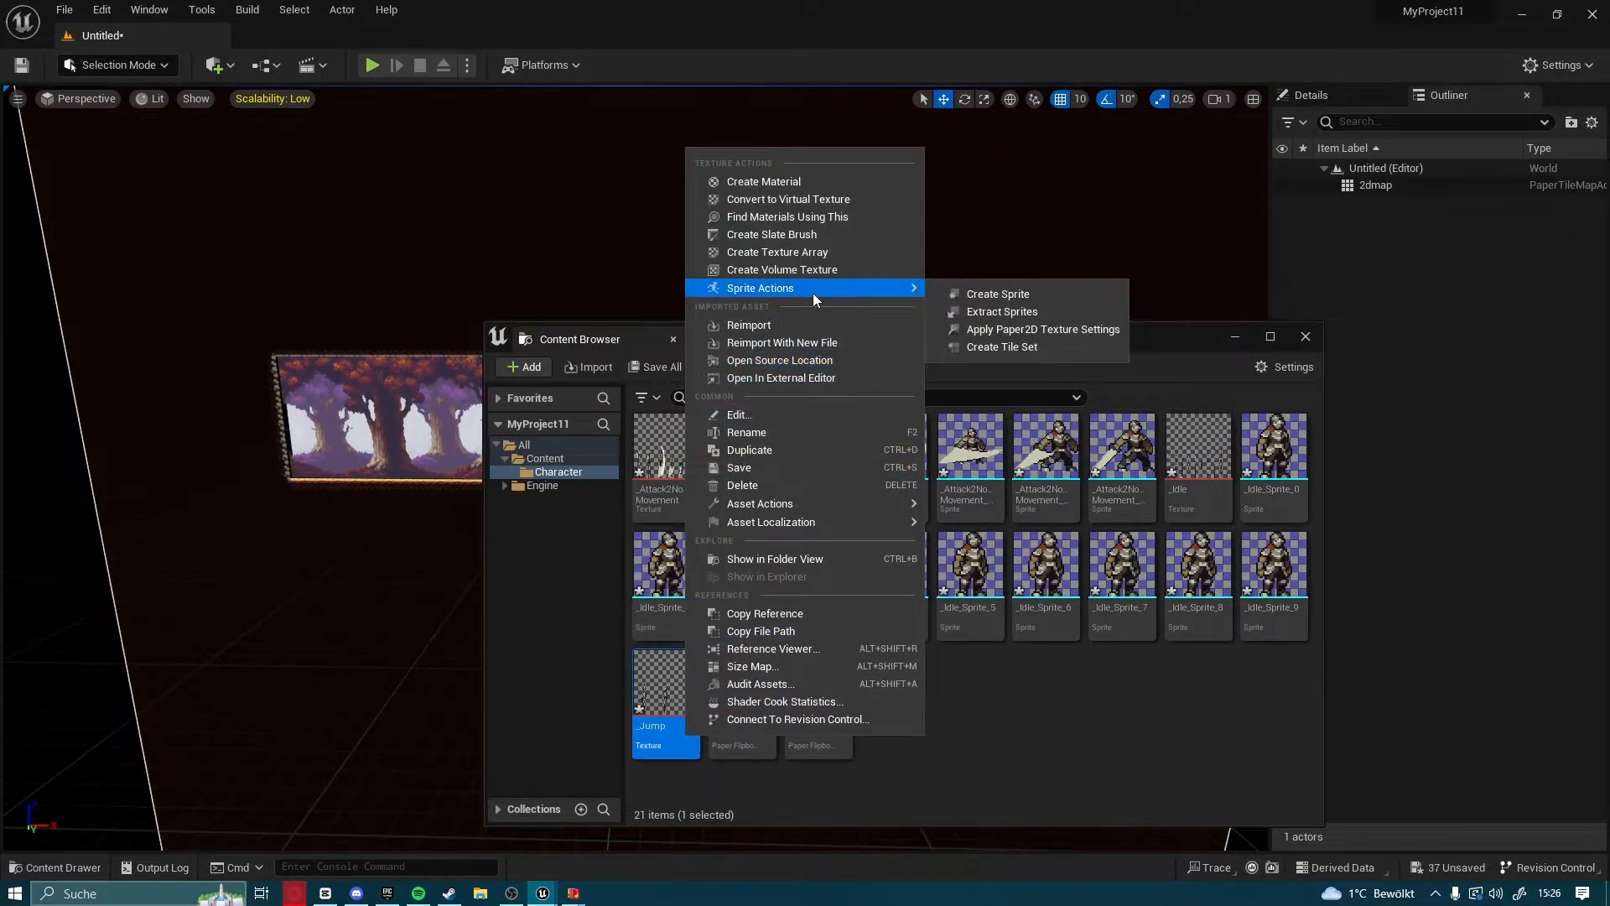
pyautogui.click(995, 313)
pyautogui.click(1132, 737)
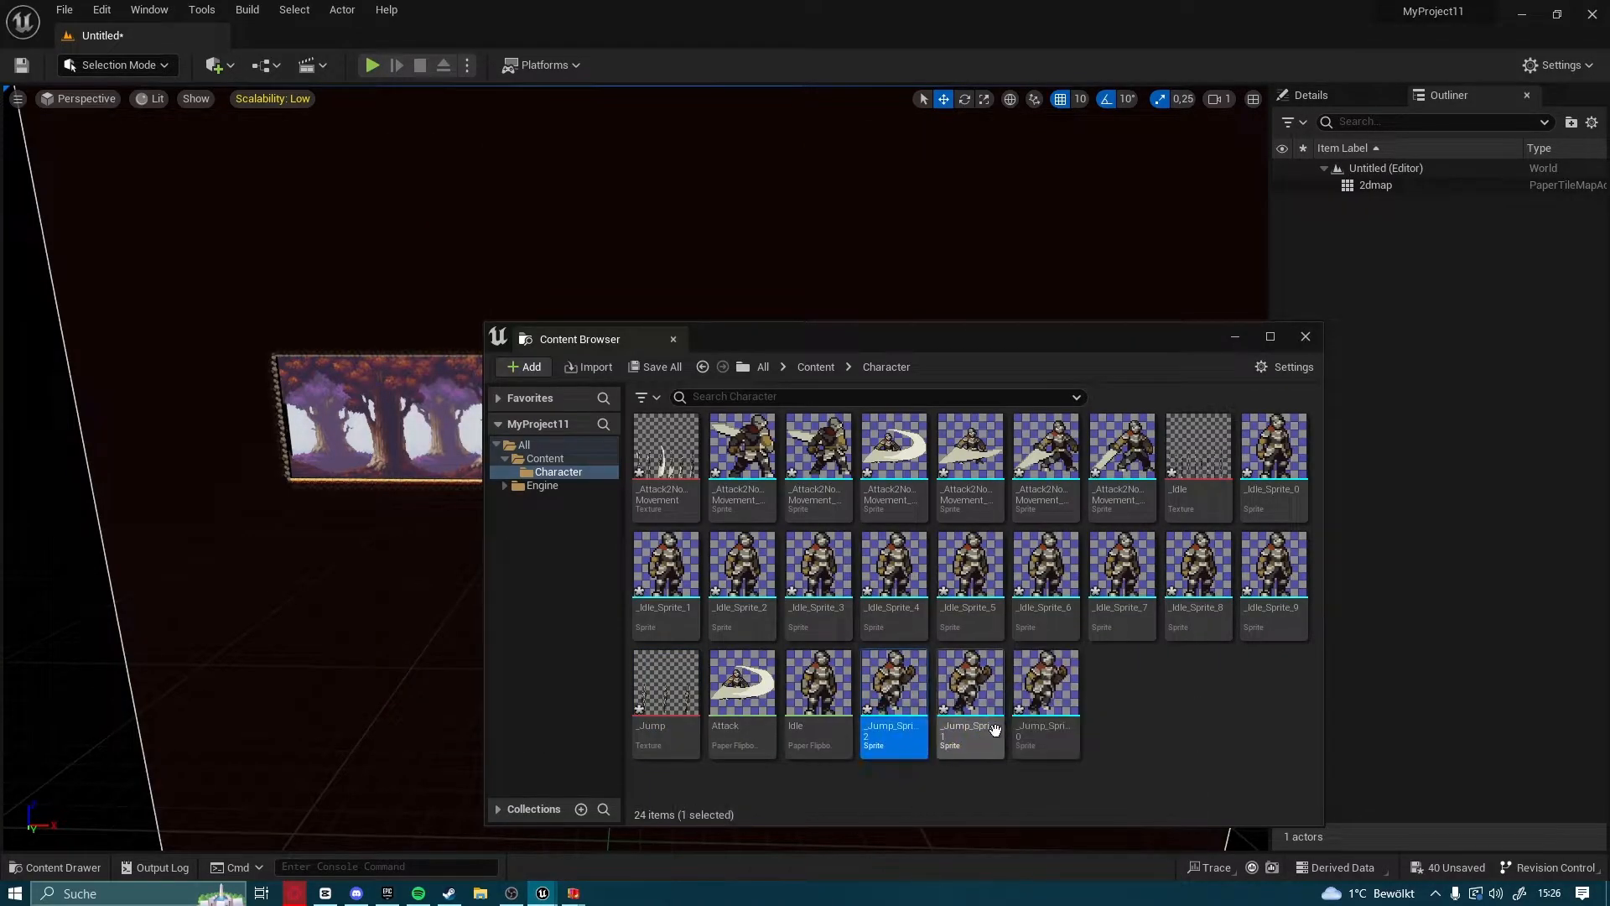
# Create a flipbook from the three extracted jump sprites and open it for editing
pyautogui.rightClick(1048, 734)
pyautogui.click(1167, 374)
pyautogui.doubleClick(719, 718)
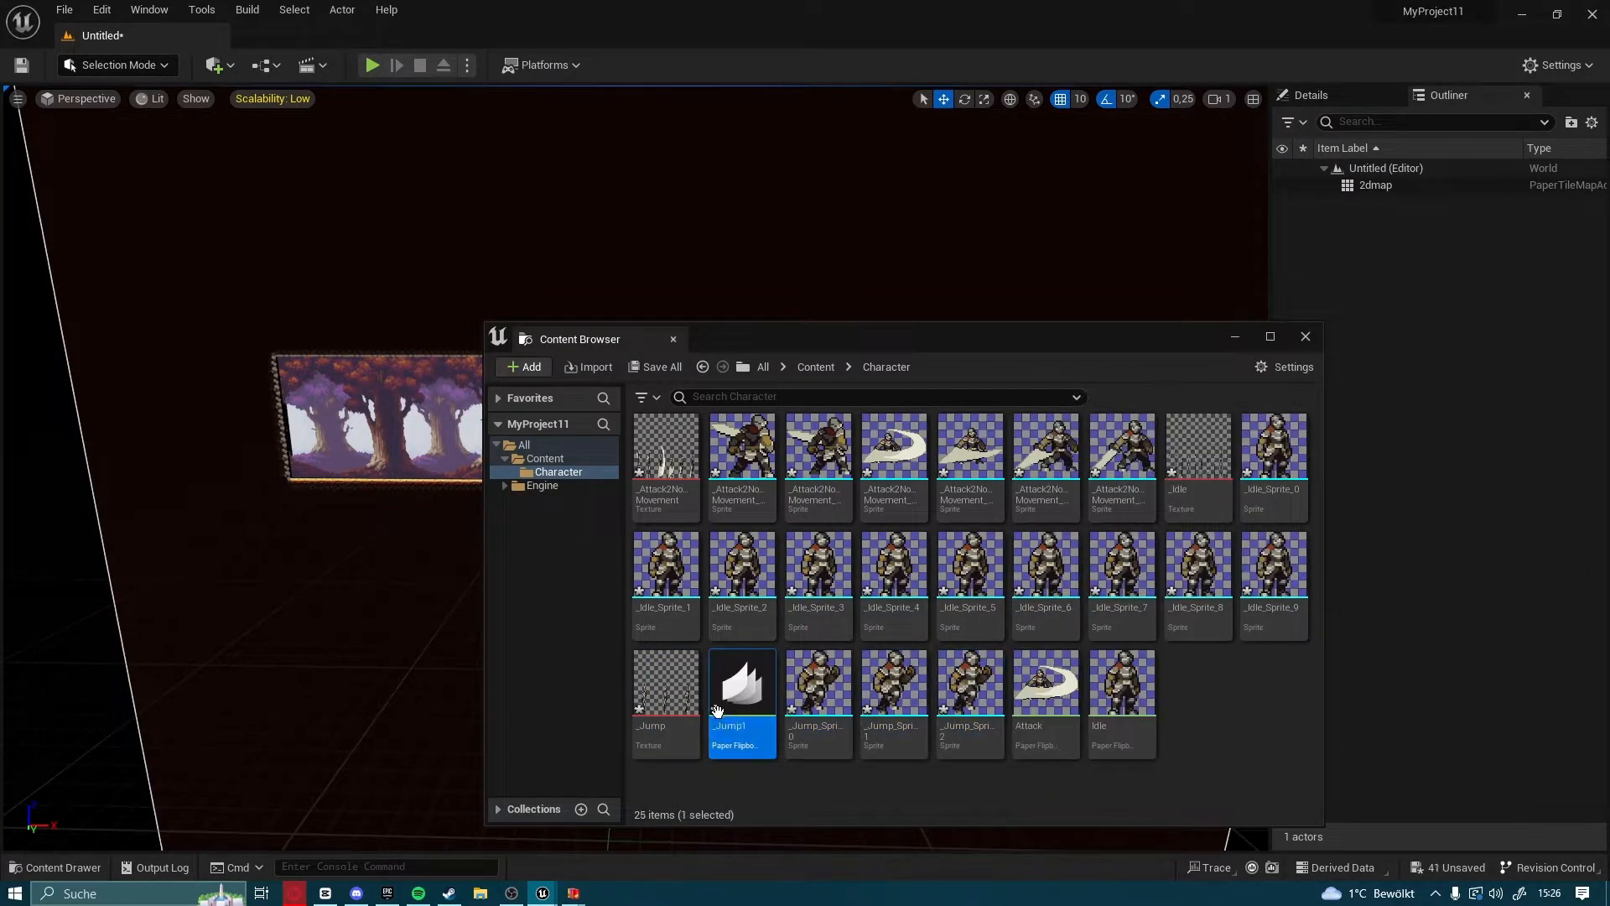
# Set the jump flipbook to 4 frames per second, save it and close its editor
pyautogui.click(1470, 172)
pyautogui.press('BackSpace')
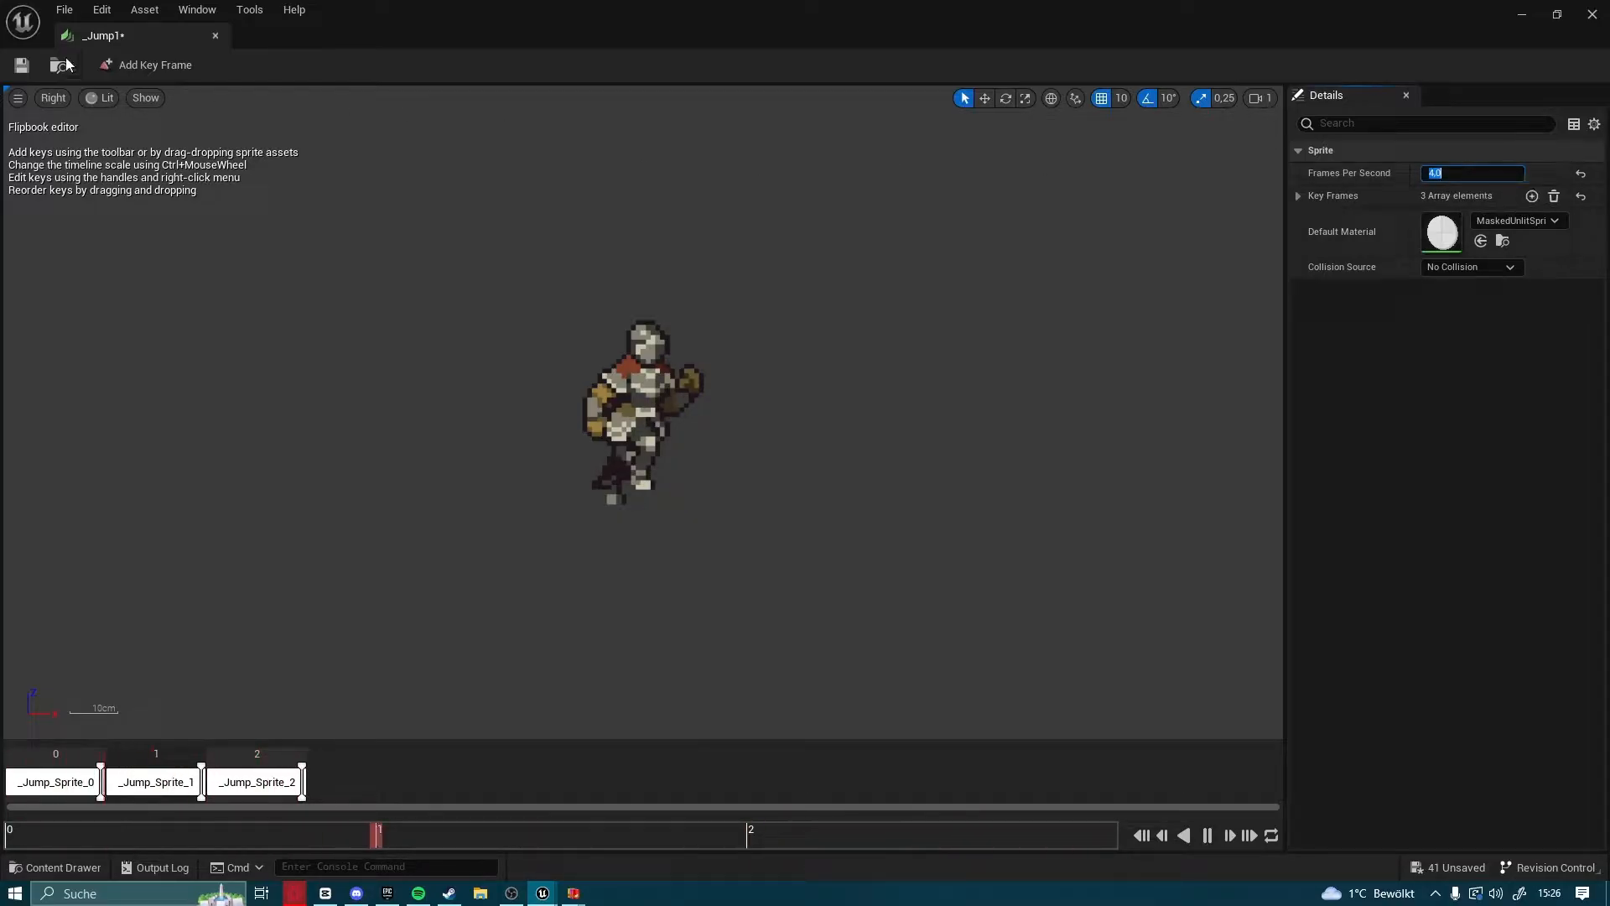
pyautogui.click(24, 67)
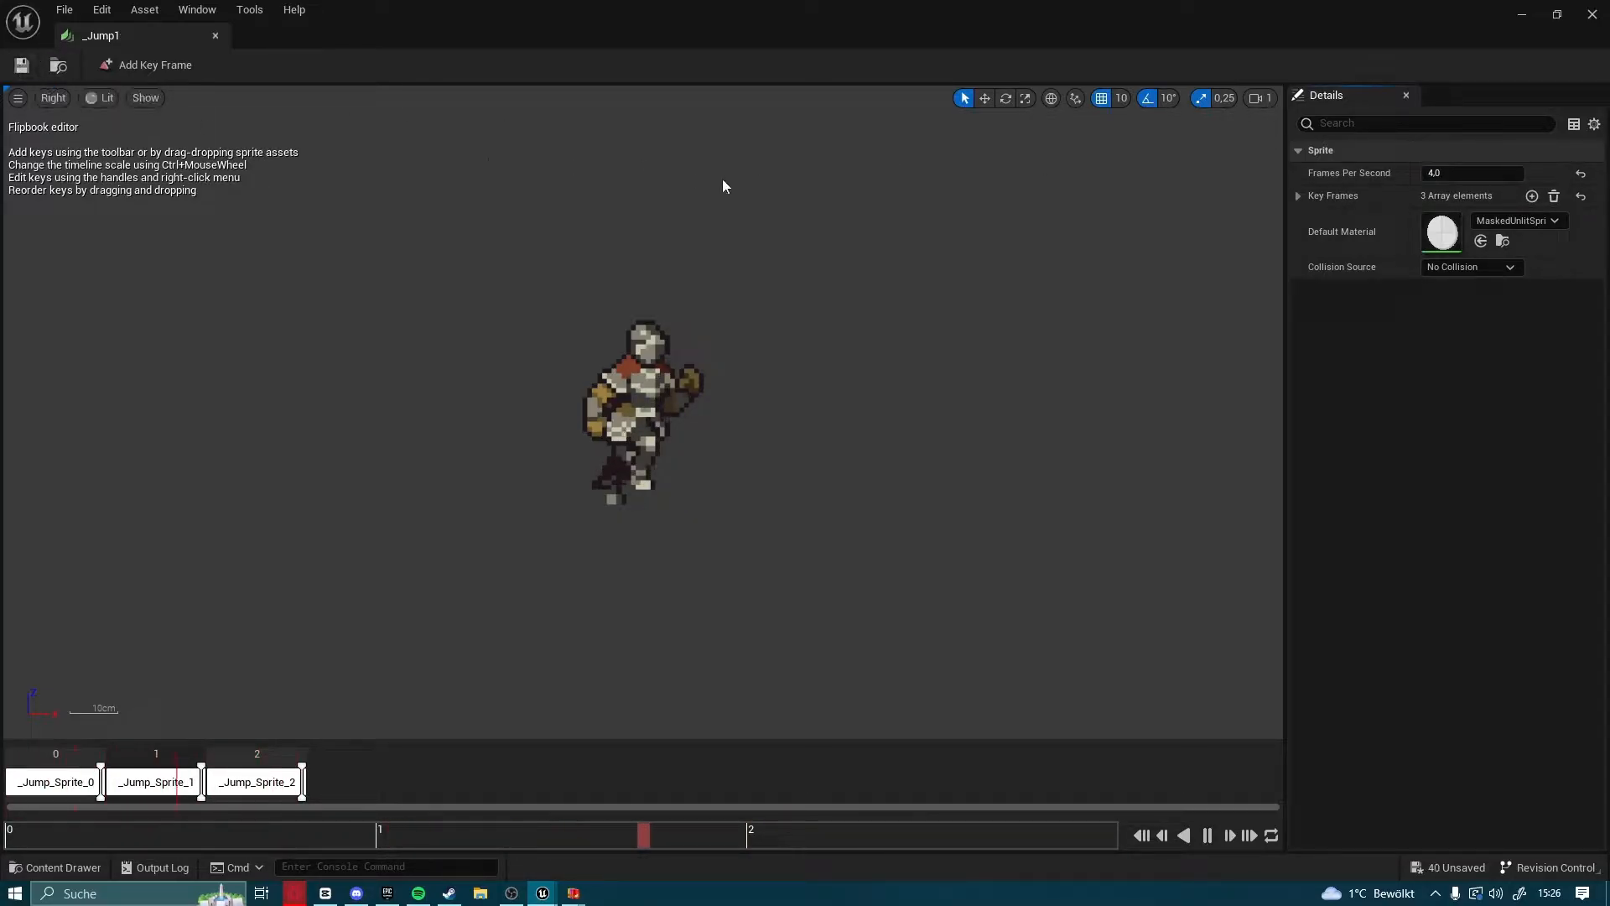
pyautogui.click(1595, 15)
# Create a Blueprint class based on PaperCharacter in the Character folder and name it 2dCha
pyautogui.click(1296, 336)
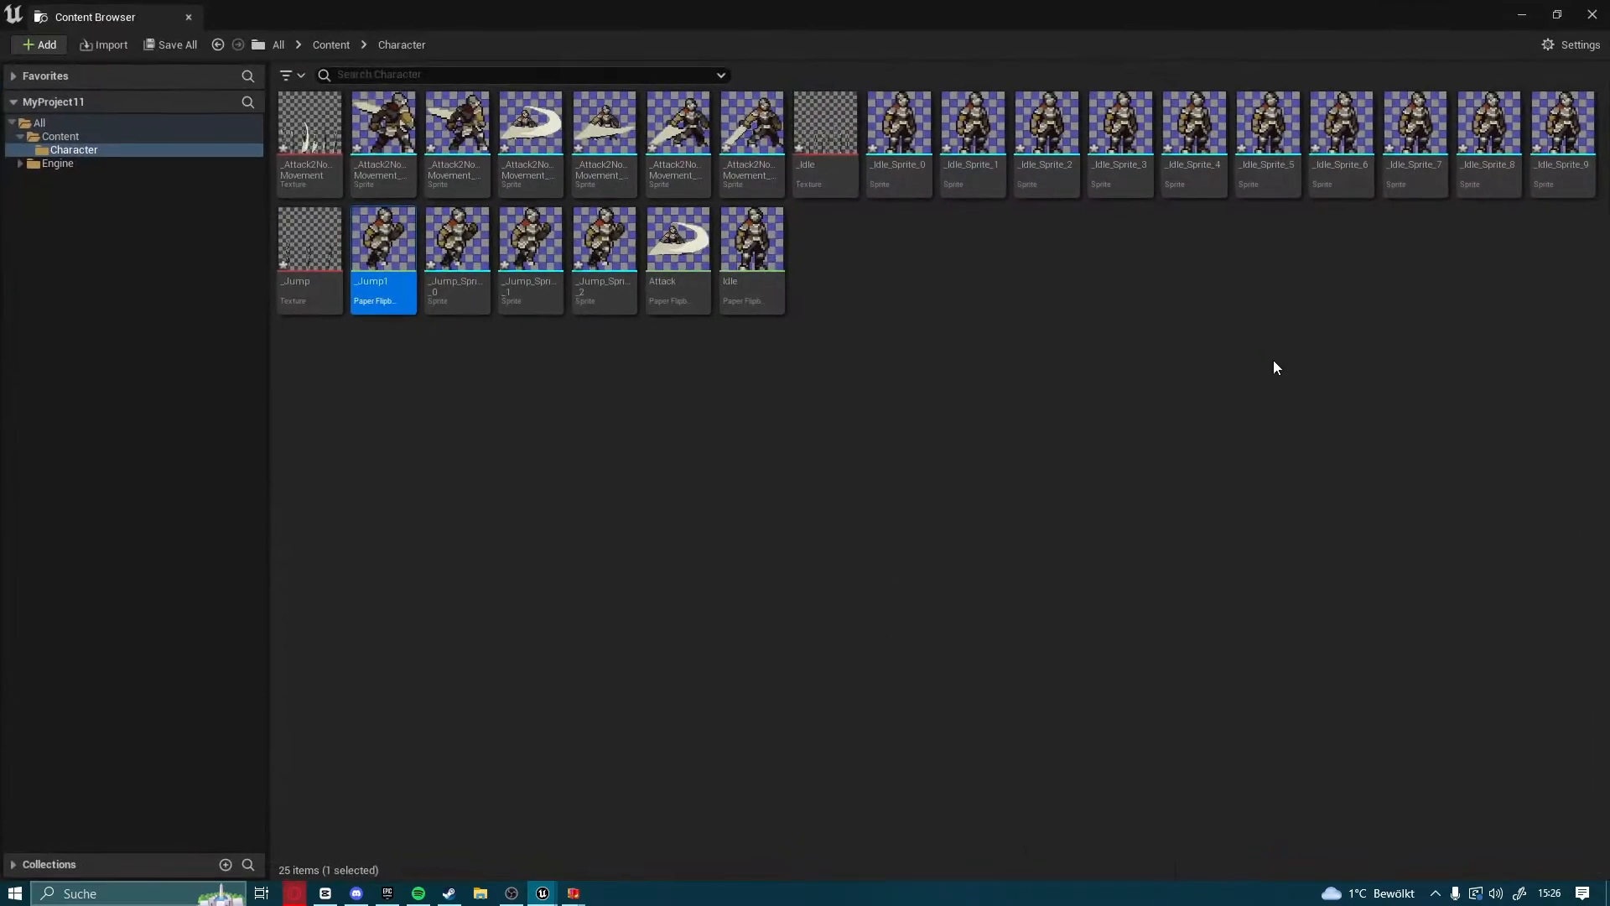
pyautogui.rightClick(878, 300)
pyautogui.click(941, 406)
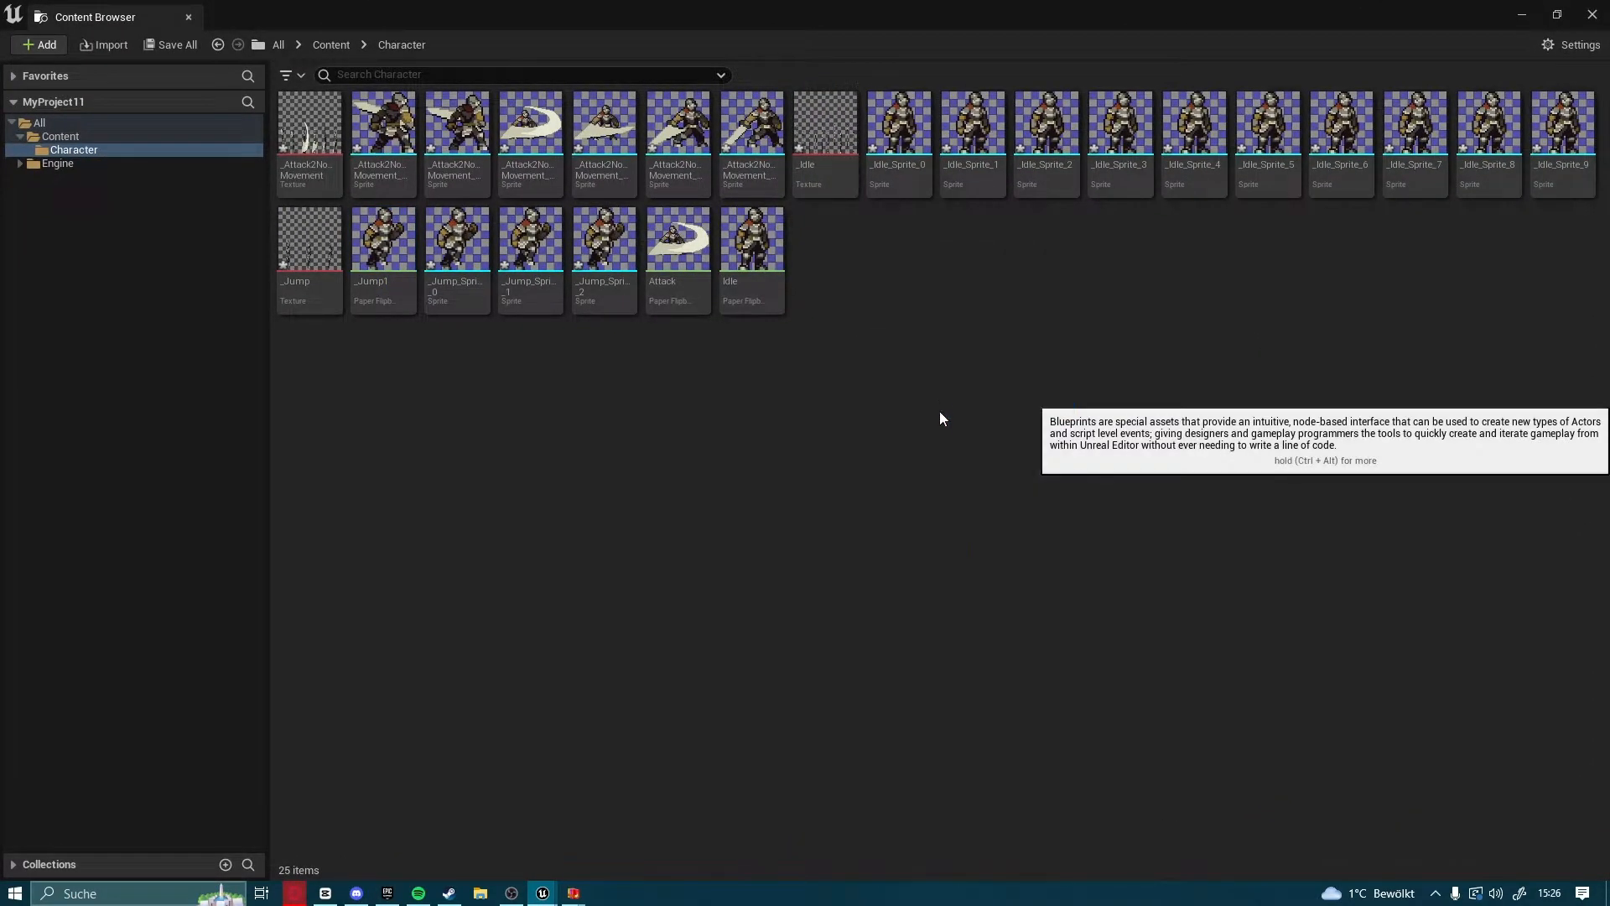
pyautogui.click(579, 545)
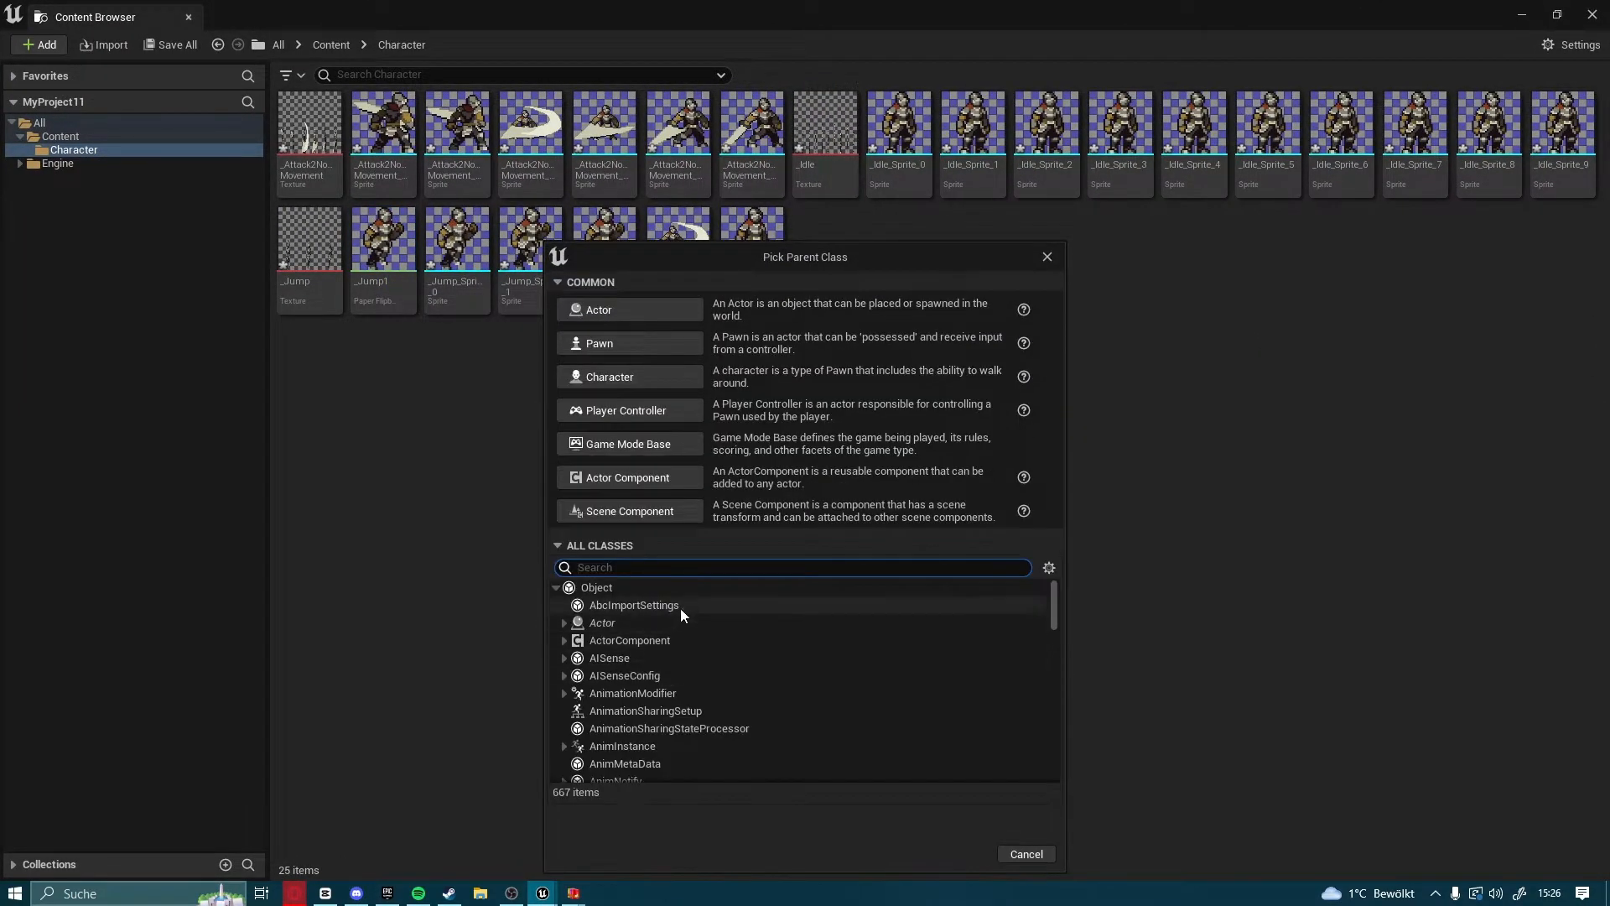
pyautogui.write('paper')
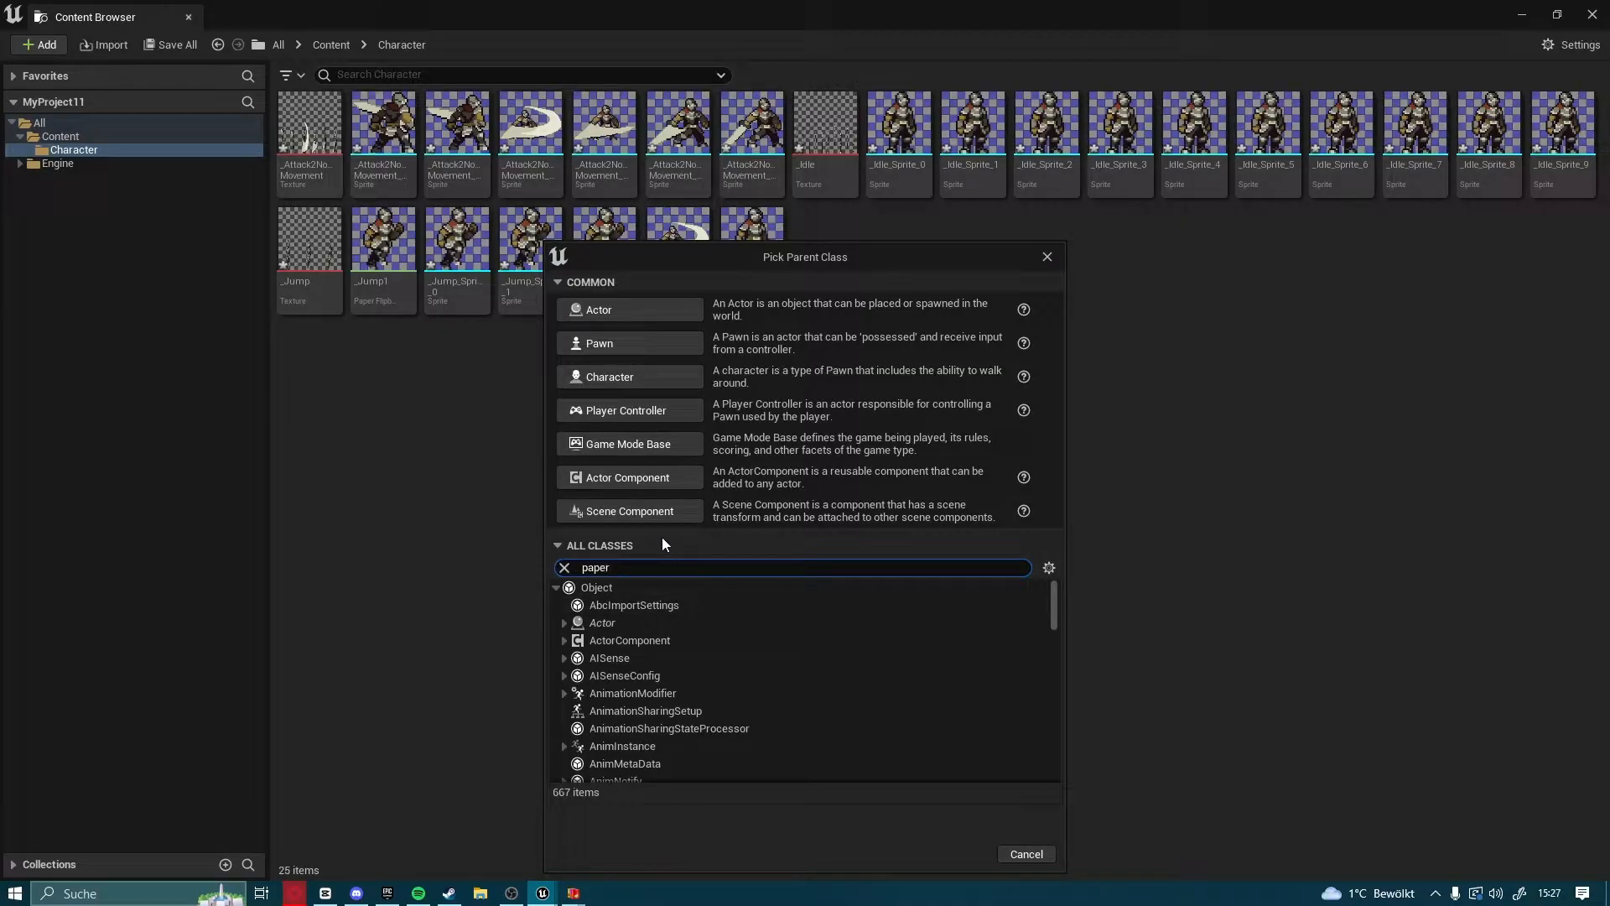
pyautogui.write('ac')
pyautogui.press('BackSpace')
pyautogui.press('BackSpace')
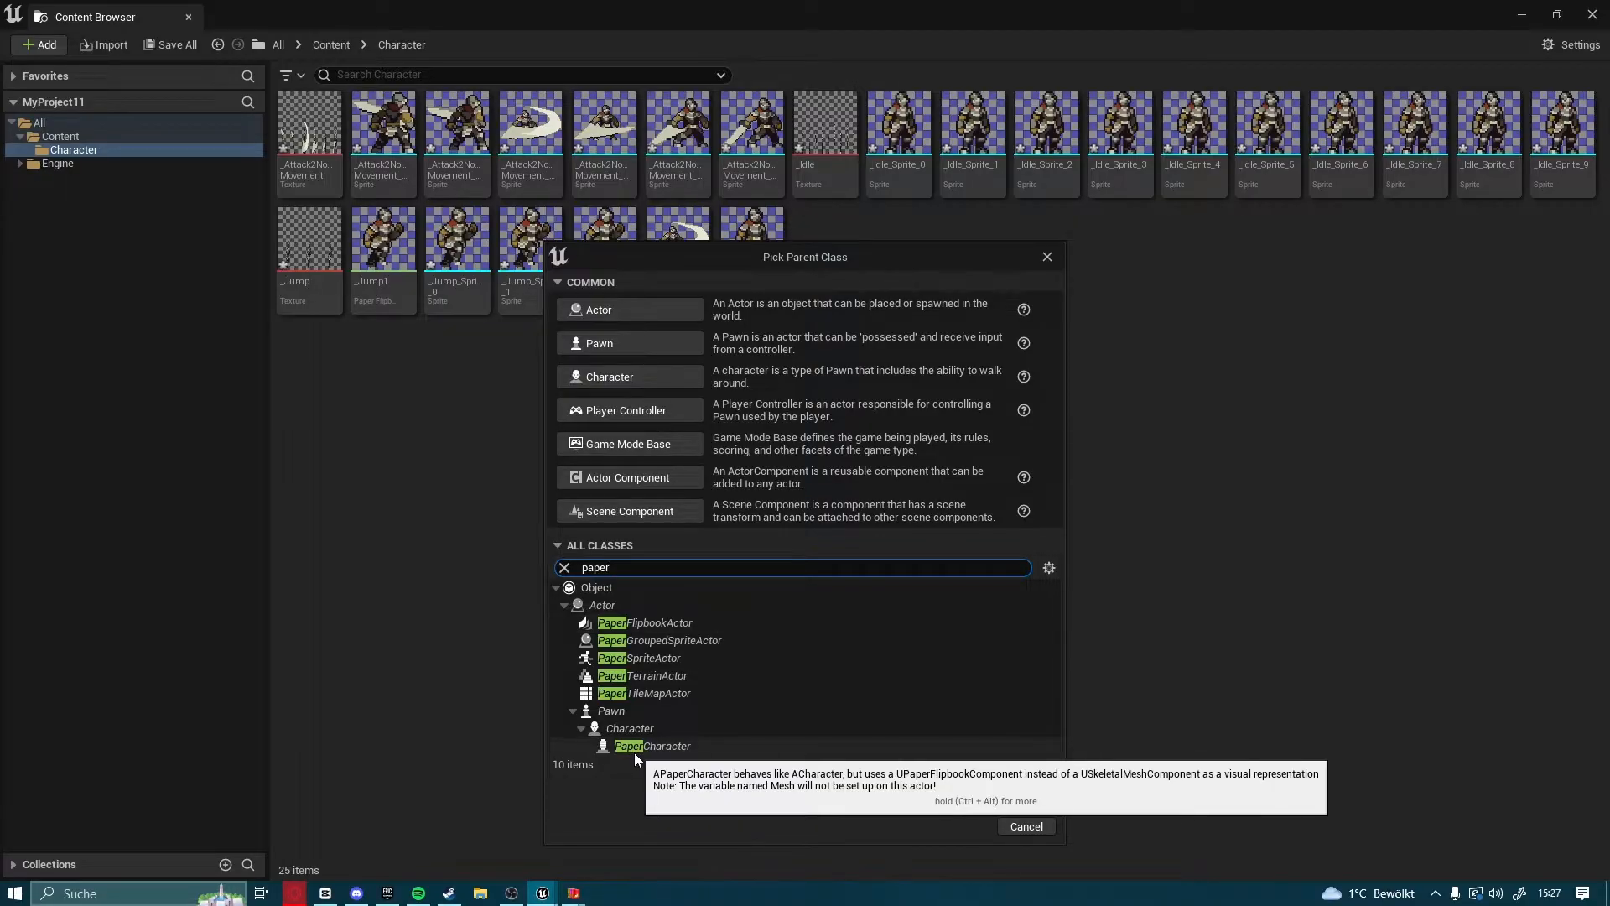
pyautogui.click(634, 750)
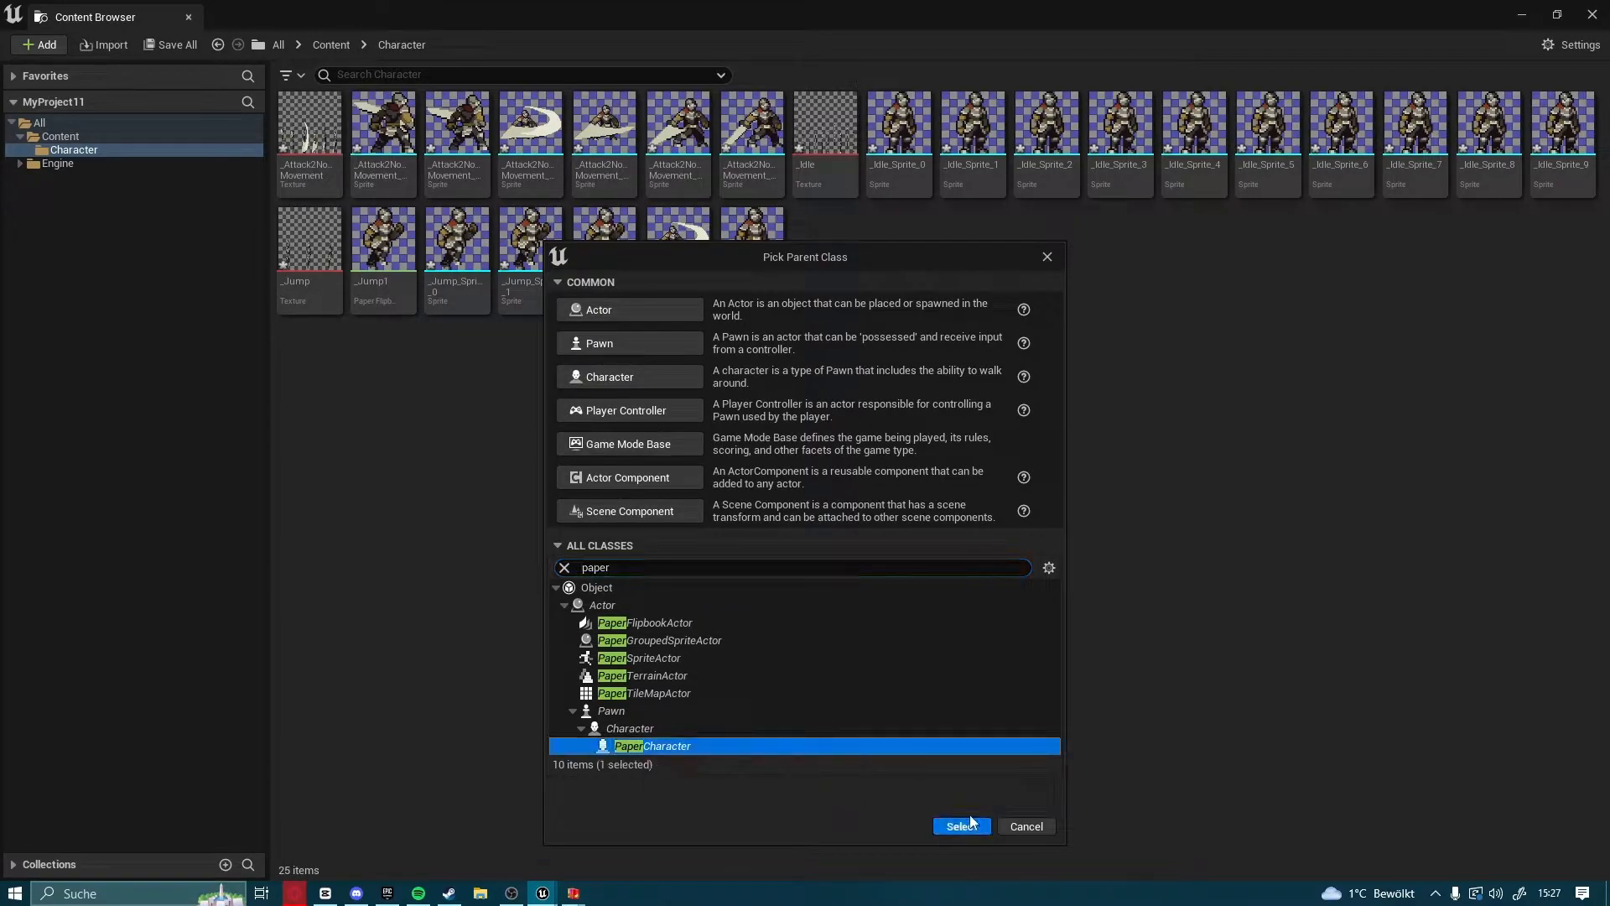
pyautogui.click(969, 825)
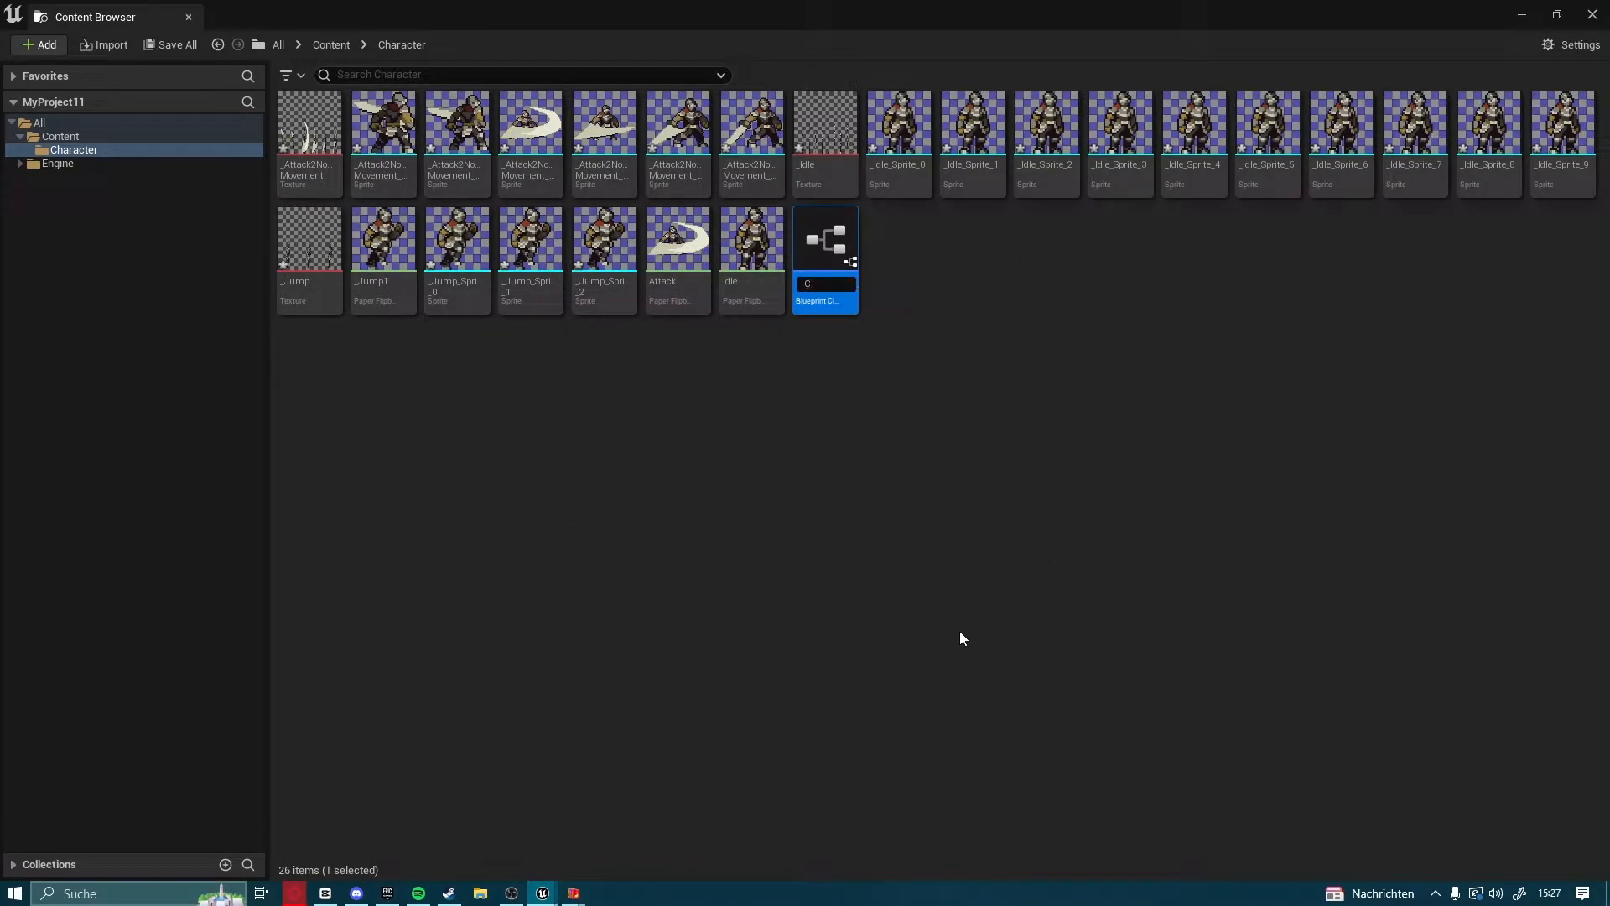
pyautogui.write('2dCha')
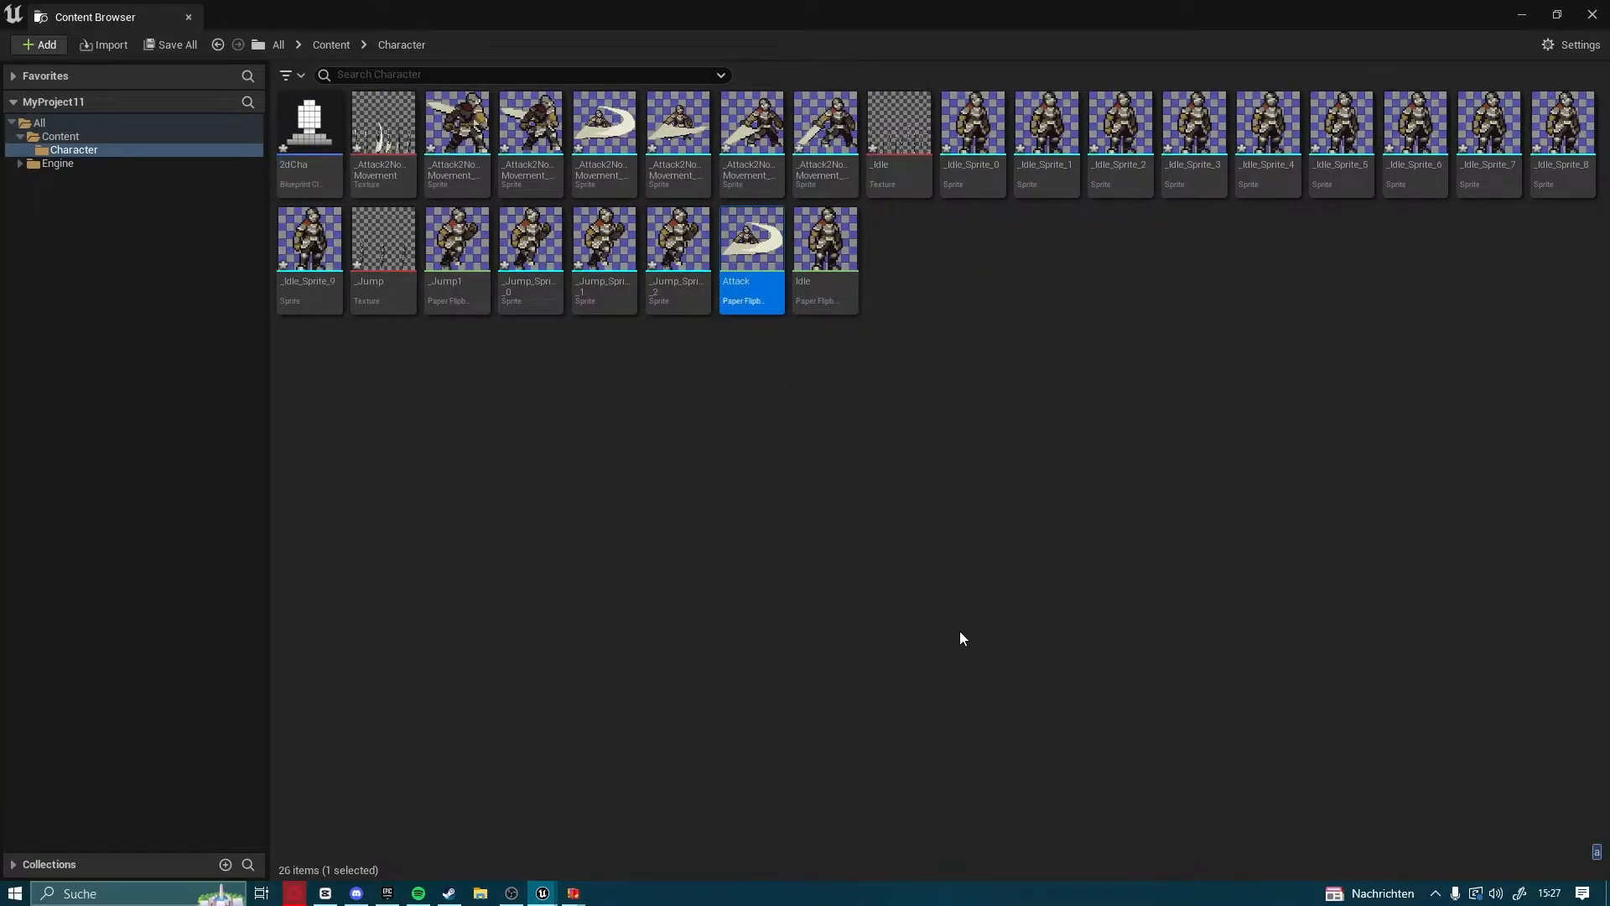
# Open the 2D character blueprint, assign Idle as its sprite's source flipbook and compile it
pyautogui.click(310, 128)
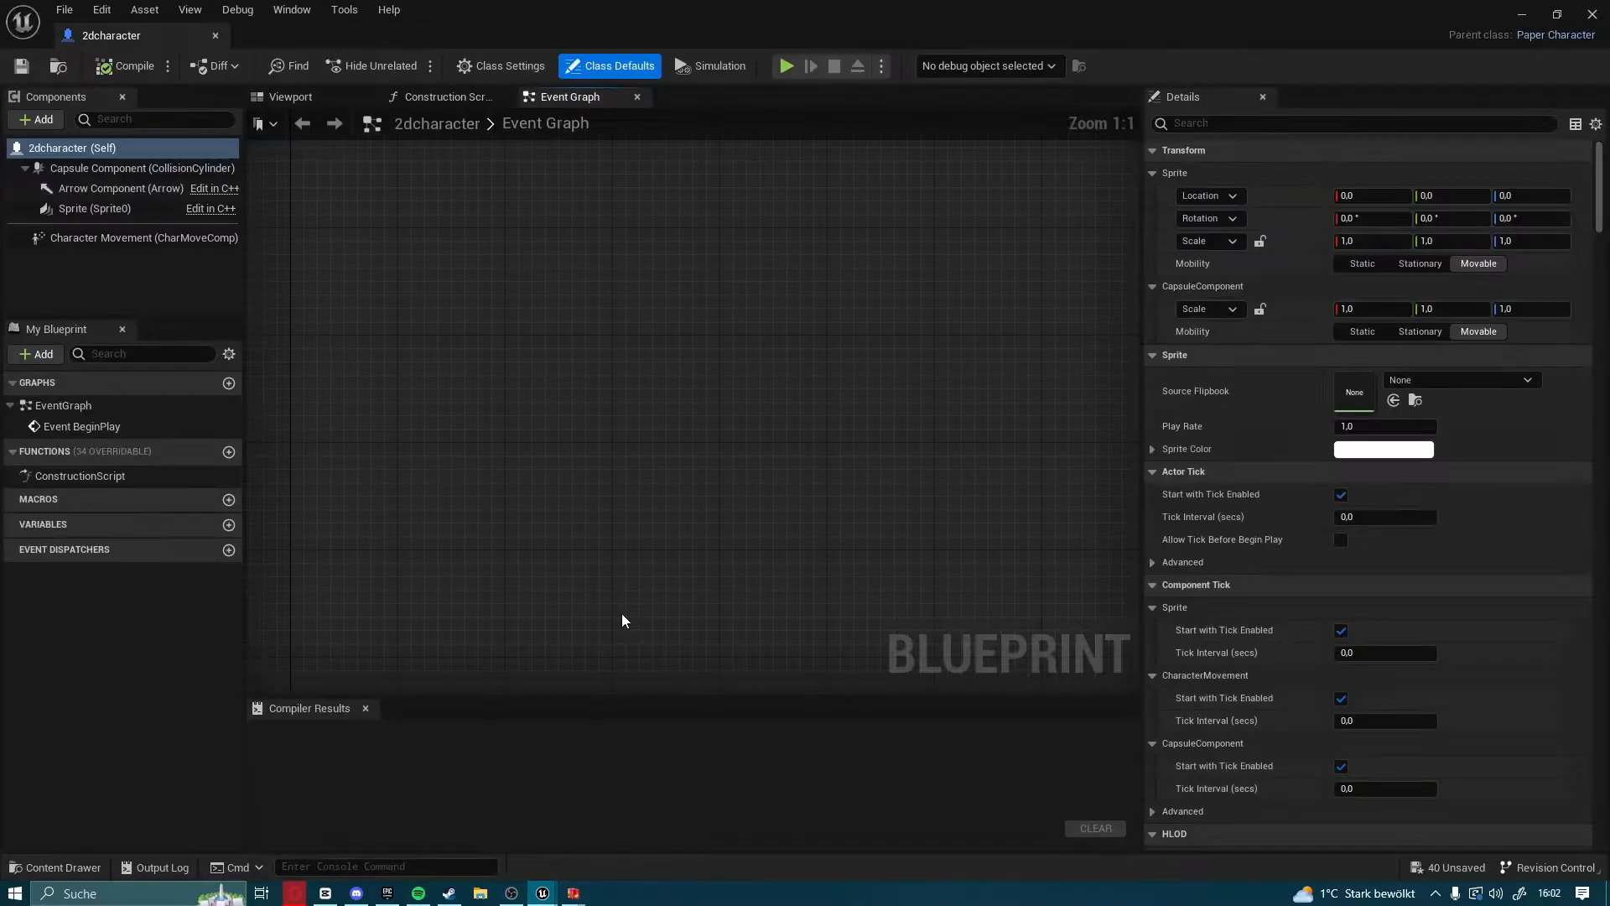
pyautogui.click(294, 97)
pyautogui.scroll(2, 645, 404)
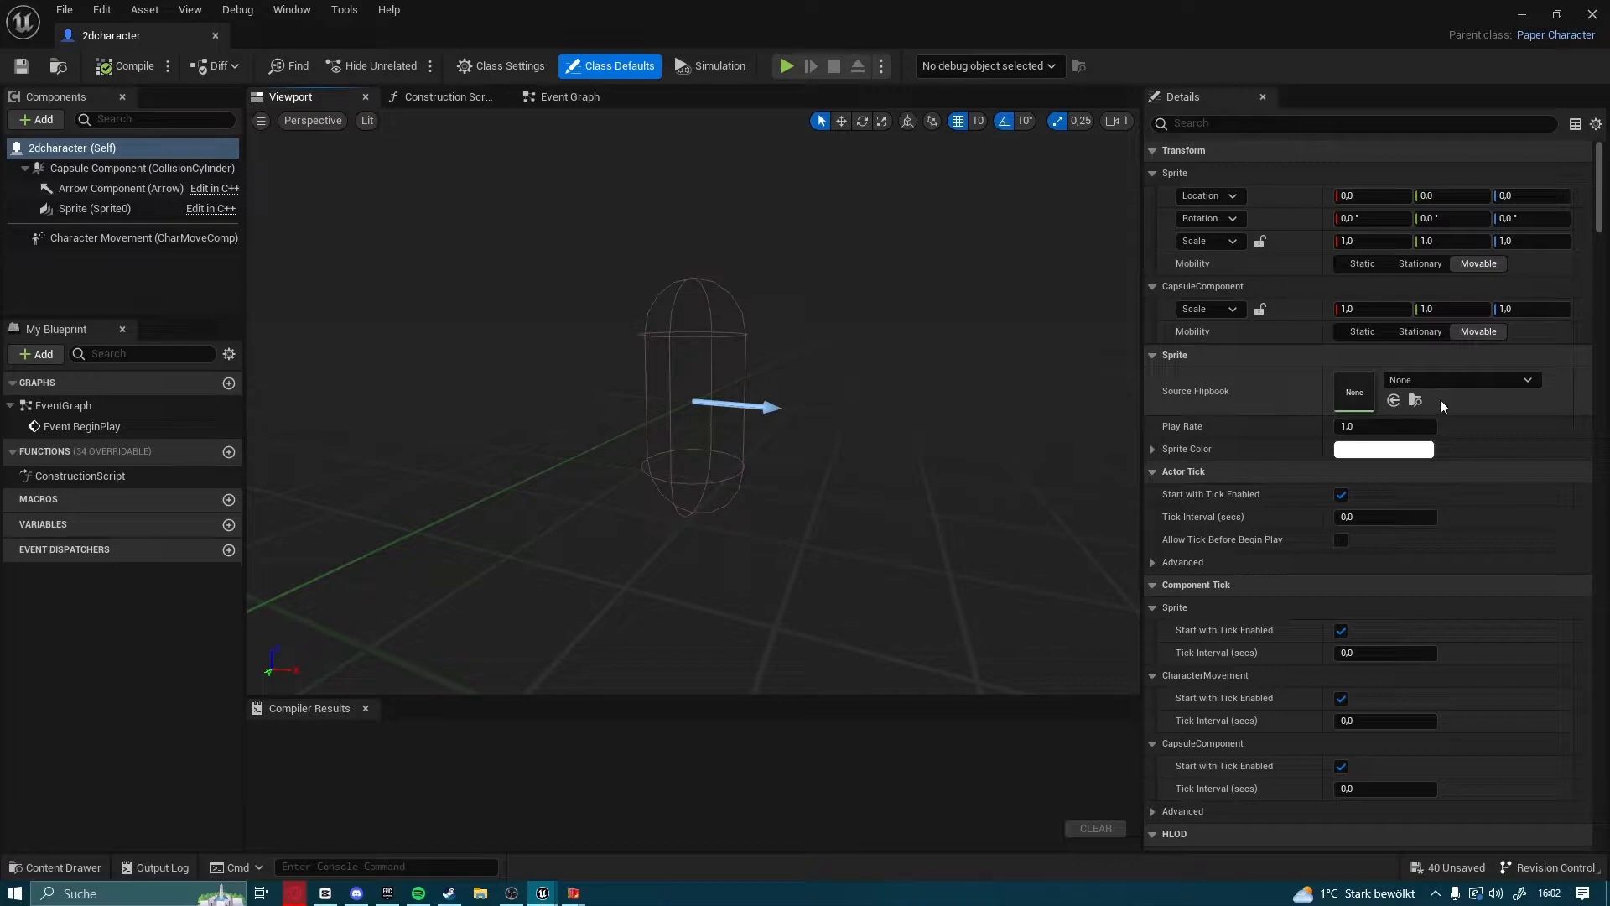
pyautogui.click(1417, 379)
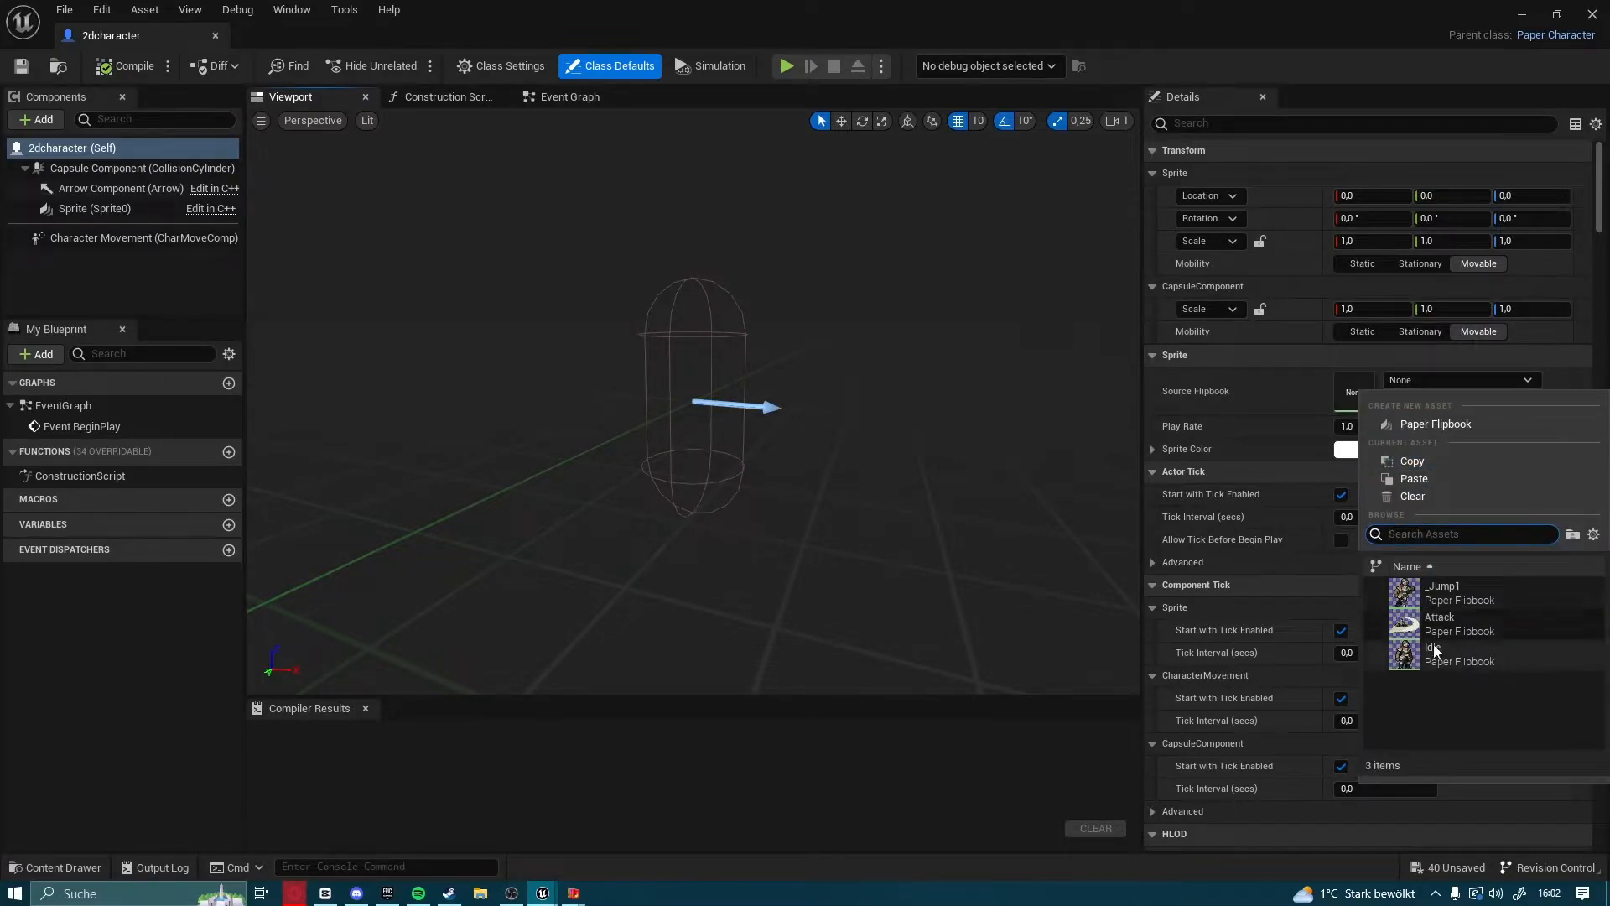
pyautogui.click(1476, 654)
pyautogui.click(712, 436)
pyautogui.moveTo(762, 450)
pyautogui.mouseDown(button='right')
pyautogui.moveTo(784, 503)
pyautogui.moveTo(662, 474)
pyautogui.moveTo(775, 444)
pyautogui.mouseUp(button='right')
pyautogui.press('s')
pyautogui.press('w')
pyautogui.moveTo(880, 474); pyautogui.dragTo(880, 474, button='right')
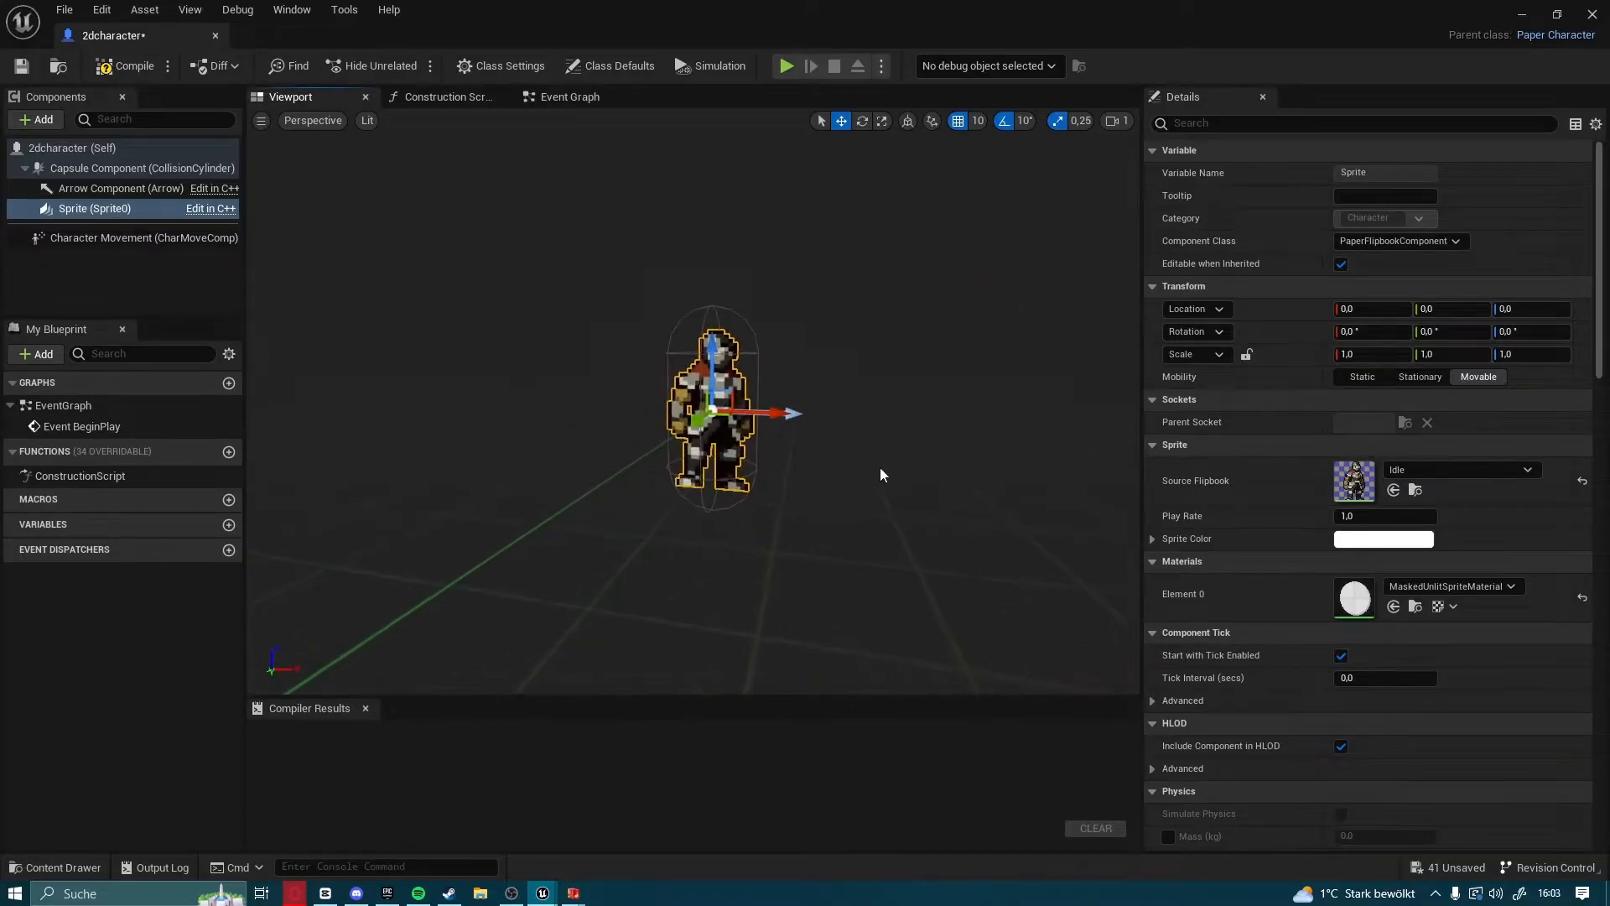
pyautogui.click(97, 74)
# Add a Spring Arm component beneath the character's Sprite component
pyautogui.moveTo(481, 244); pyautogui.dragTo(556, 295, button='right')
pyautogui.click(50, 119)
pyautogui.write('s')
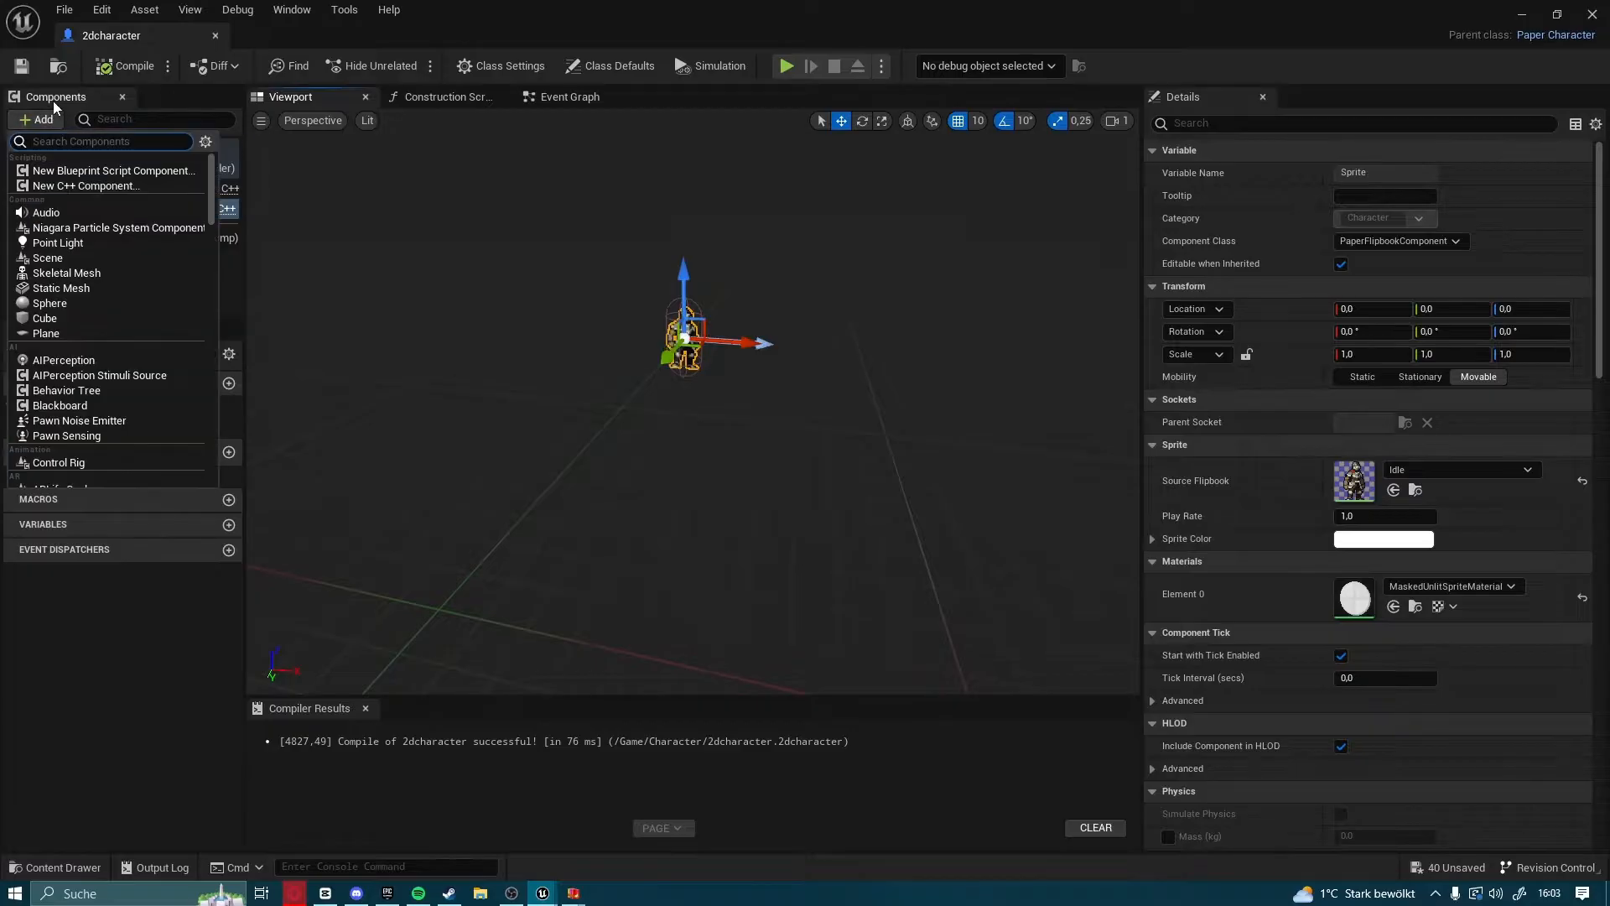
pyautogui.write('pring')
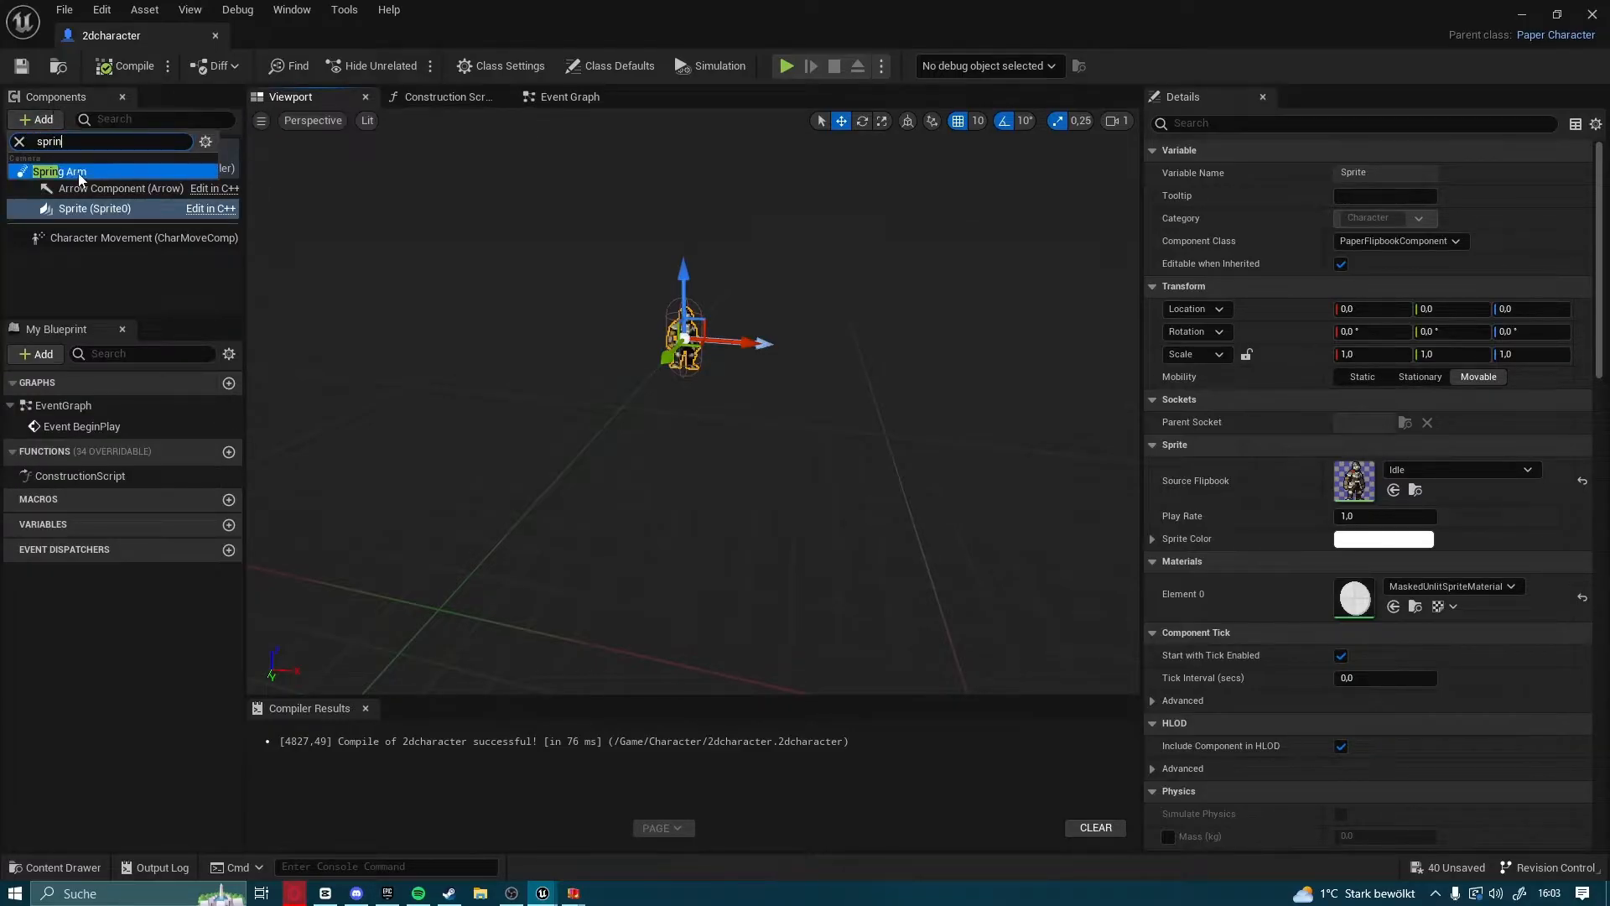
pyautogui.click(74, 171)
# Add a Camera component as a child of the spring arm
pyautogui.moveTo(531, 337)
pyautogui.mouseDown(button='right')
pyautogui.moveTo(493, 339)
pyautogui.moveTo(518, 333)
pyautogui.mouseUp(button='right')
pyautogui.click(36, 120)
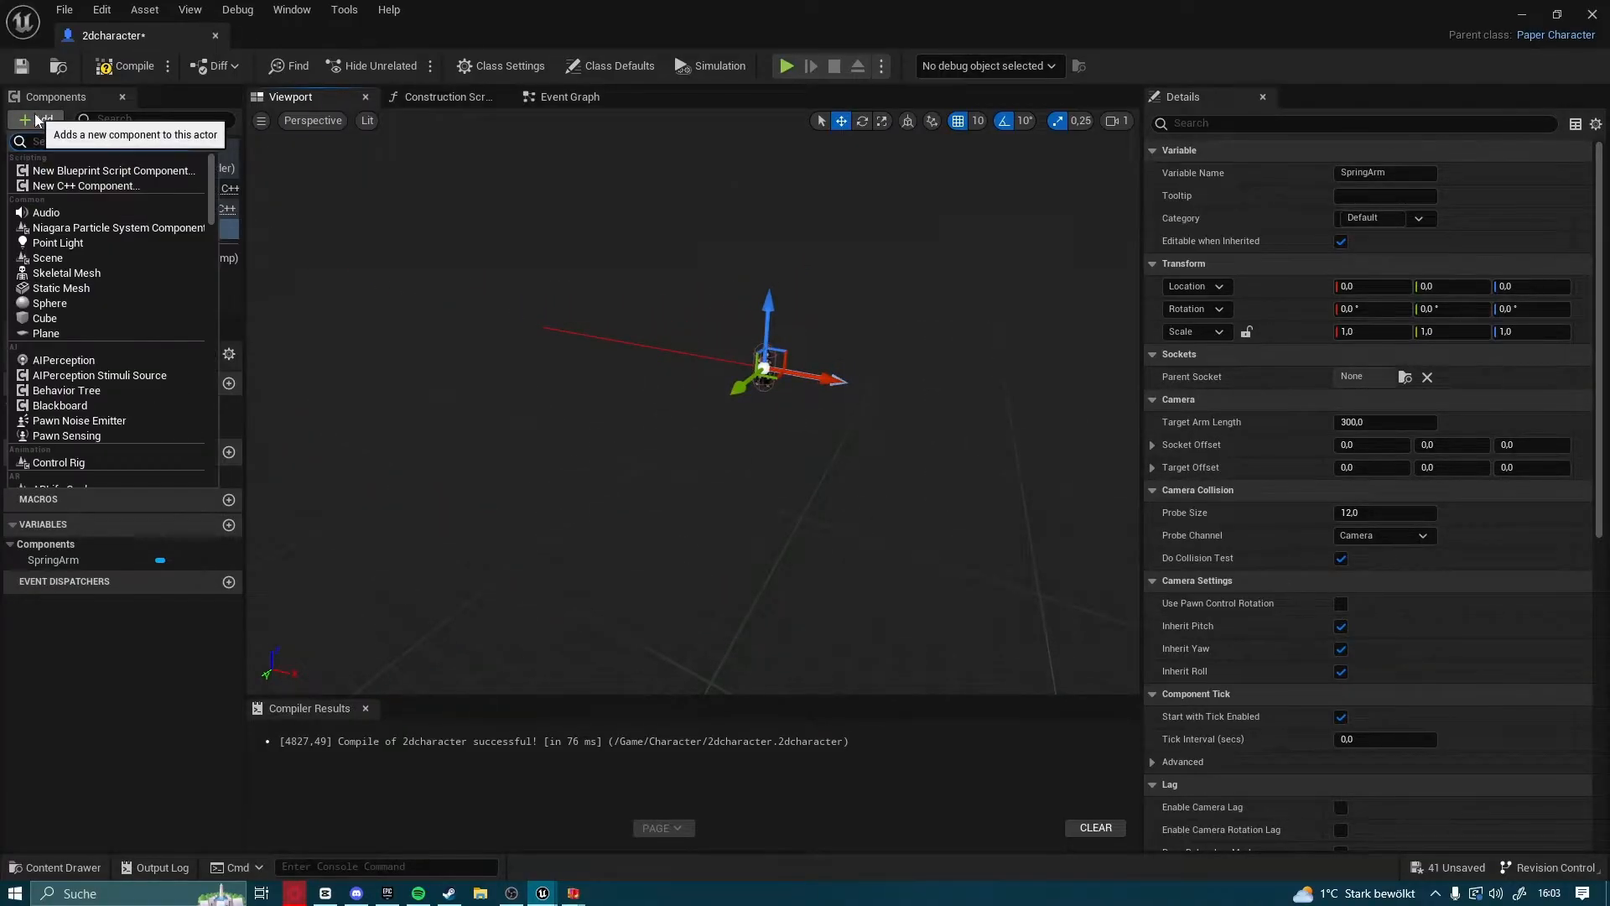
pyautogui.write('ca')
pyautogui.click(50, 171)
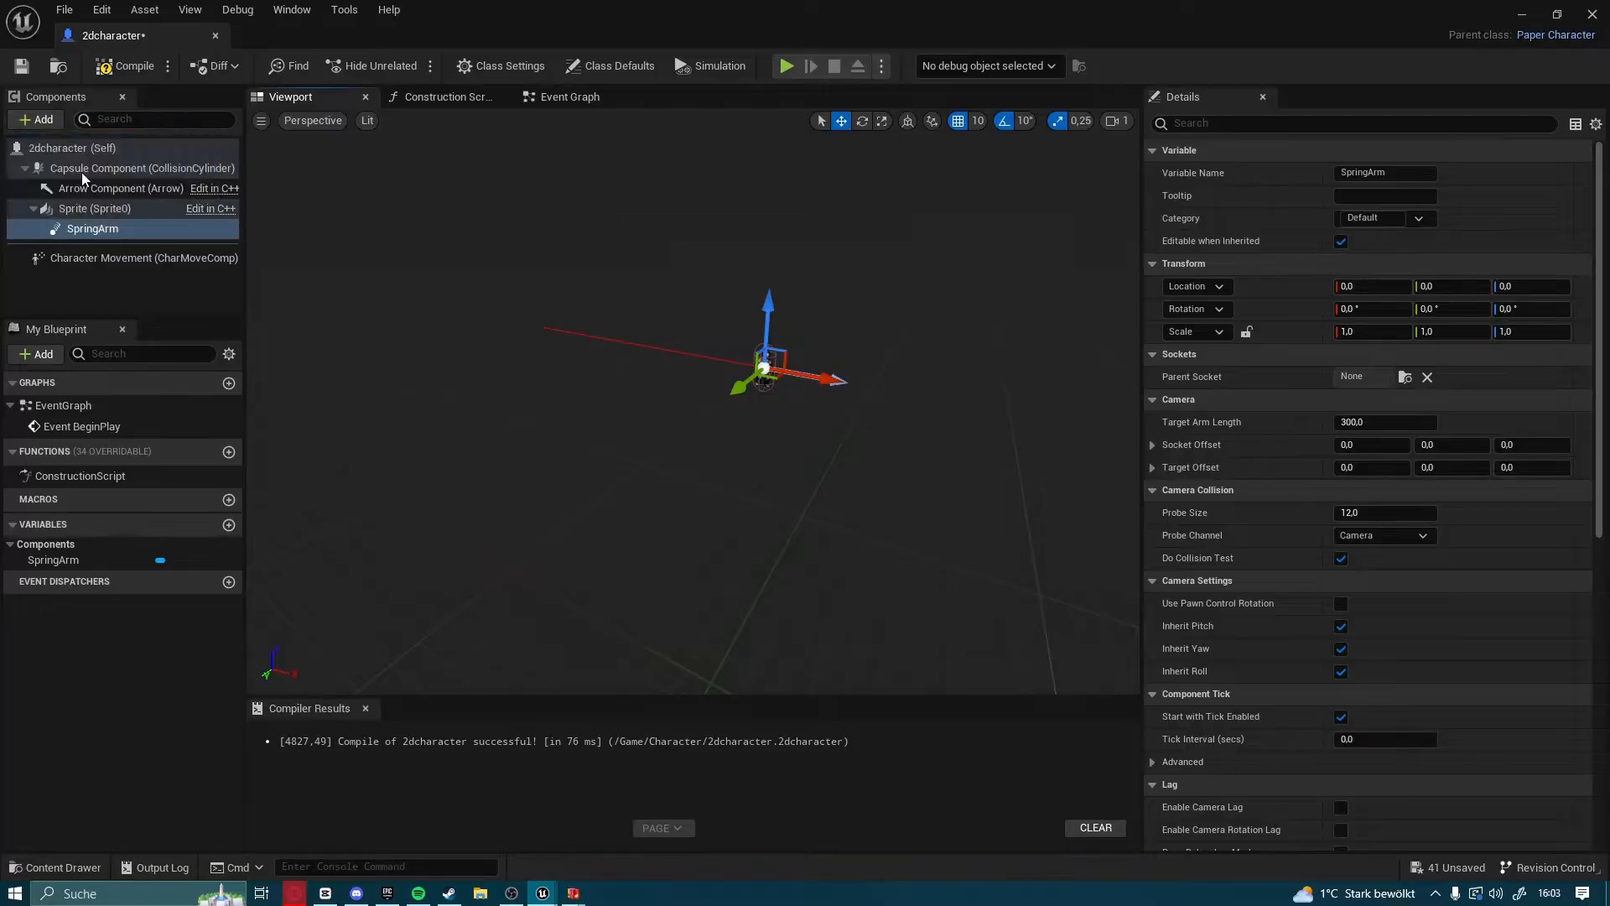
# Rotate the spring arm to about -90° around the Z axis so the camera faces the knight from the side
pyautogui.click(84, 231)
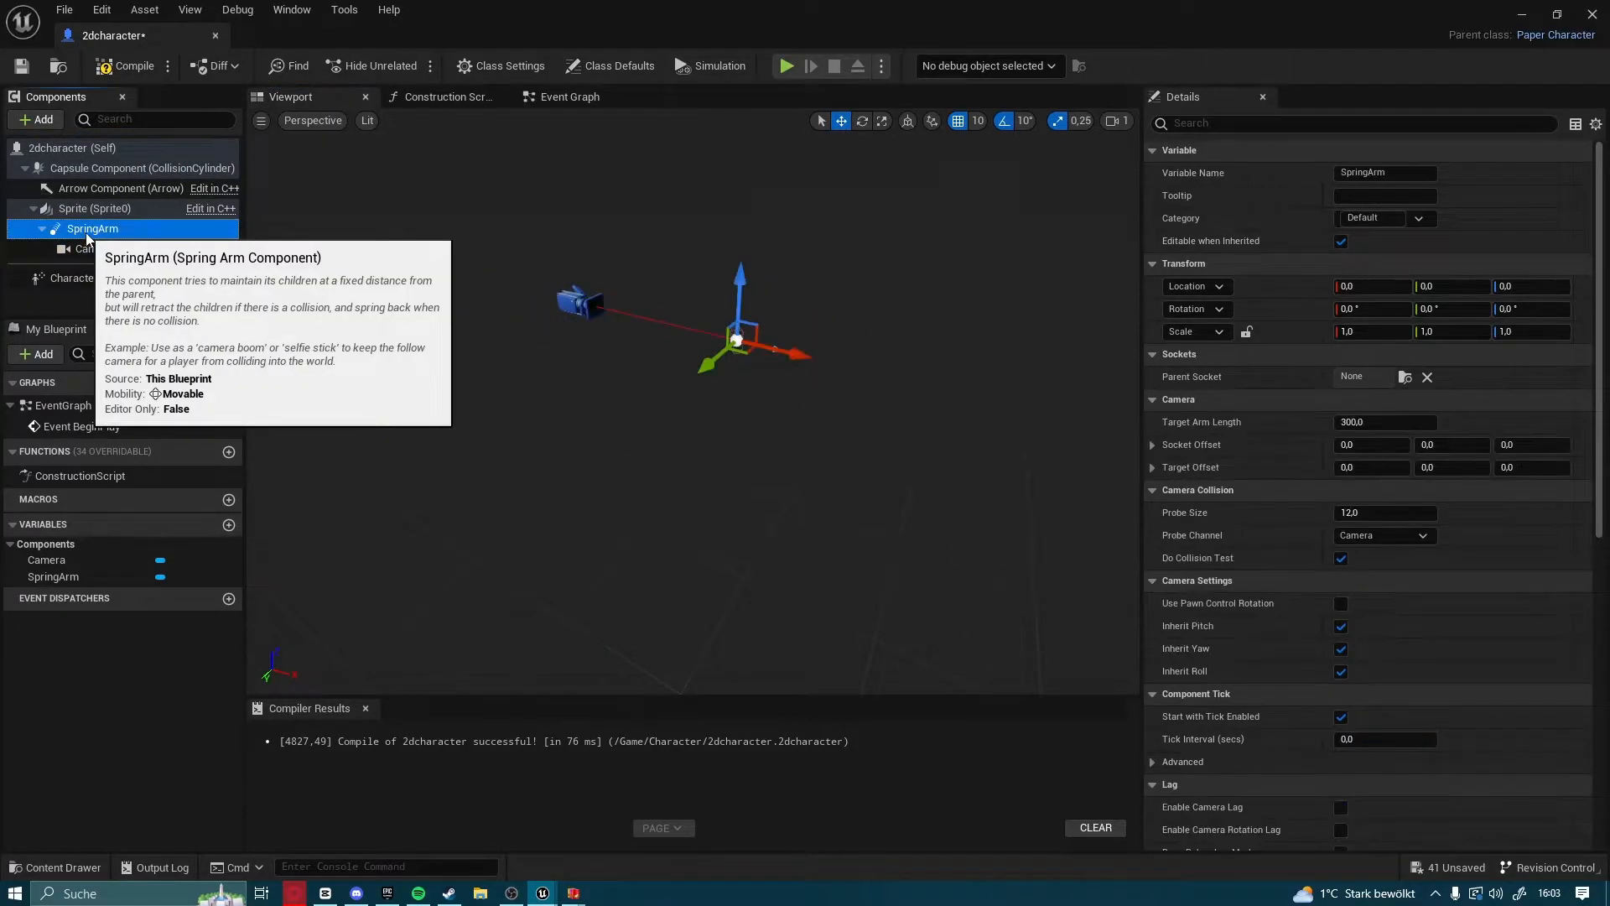
pyautogui.click(861, 124)
pyautogui.moveTo(767, 319); pyautogui.dragTo(768, 337, button='right')
pyautogui.moveTo(749, 346); pyautogui.dragTo(855, 337)
pyautogui.moveTo(855, 337)
pyautogui.mouseDown(button='right')
pyautogui.moveTo(880, 352)
pyautogui.moveTo(889, 331)
pyautogui.moveTo(872, 326)
pyautogui.mouseUp(button='right')
pyautogui.moveTo(725, 350); pyautogui.dragTo(725, 350, button='right')
pyautogui.press('s')
pyautogui.press('w')
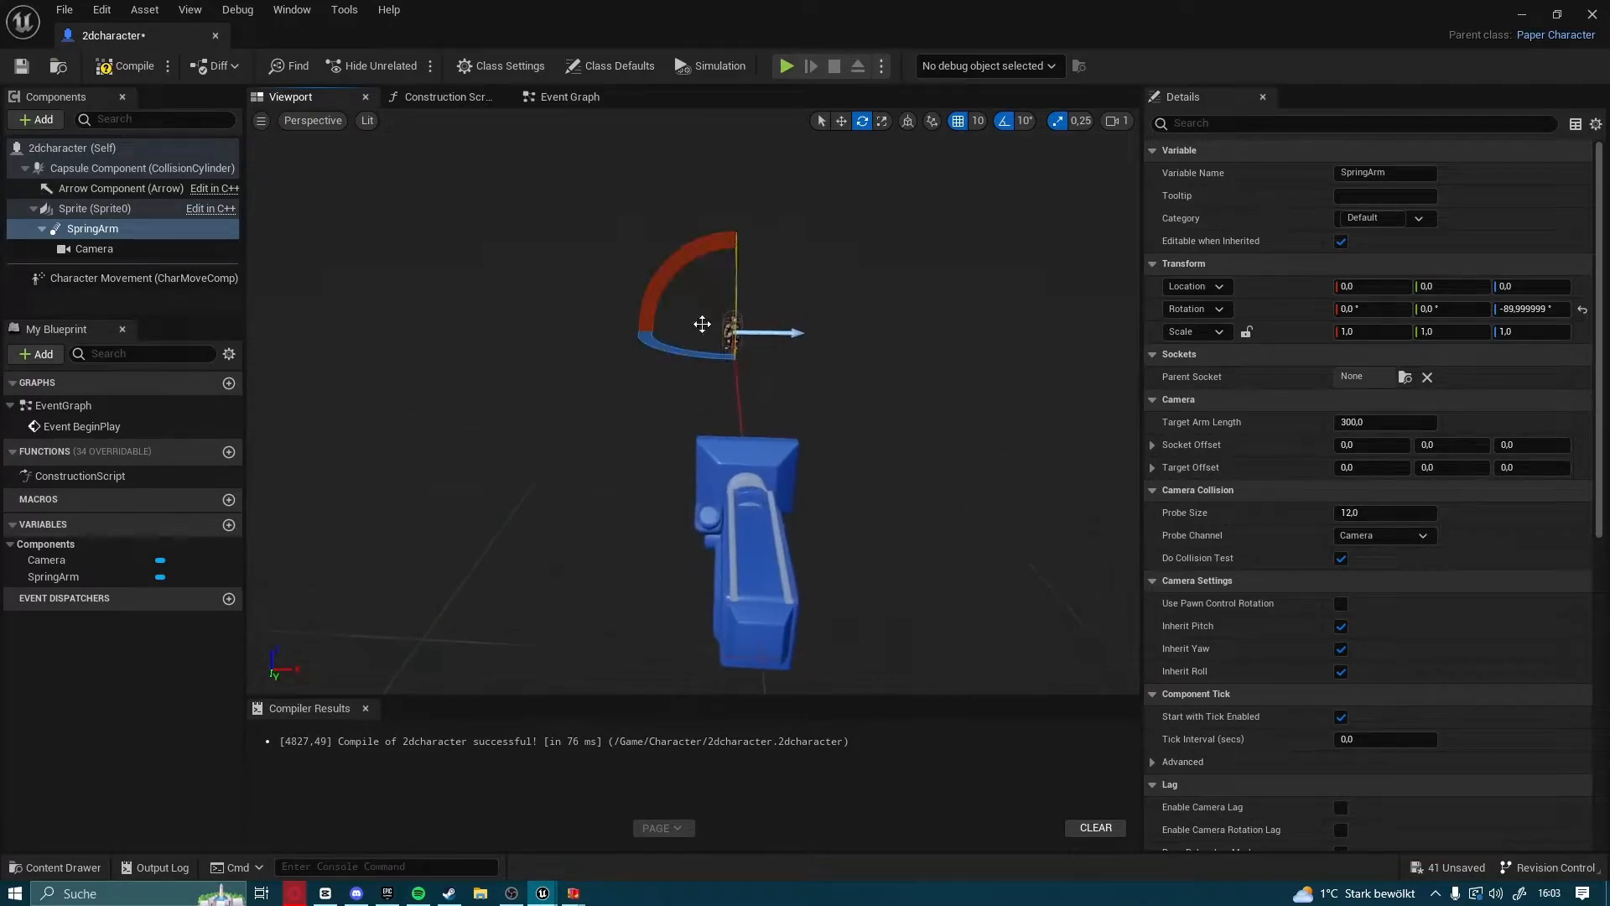
# Compile and save the 2dcharacter blueprint, and close its editor
pyautogui.click(124, 65)
pyautogui.click(22, 66)
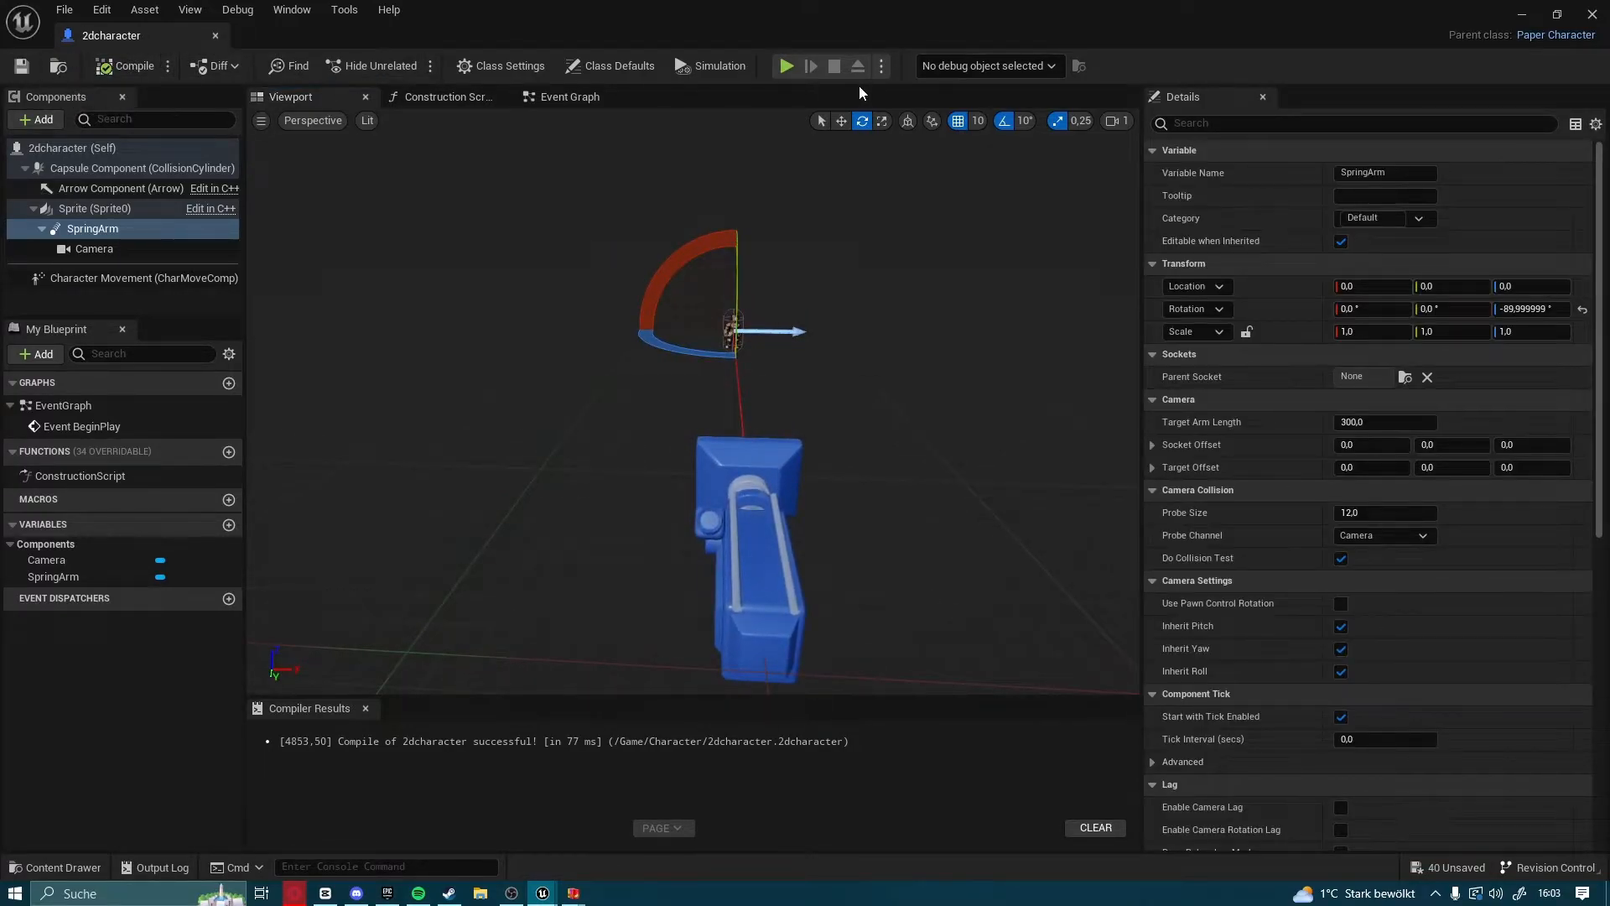
pyautogui.click(1599, 15)
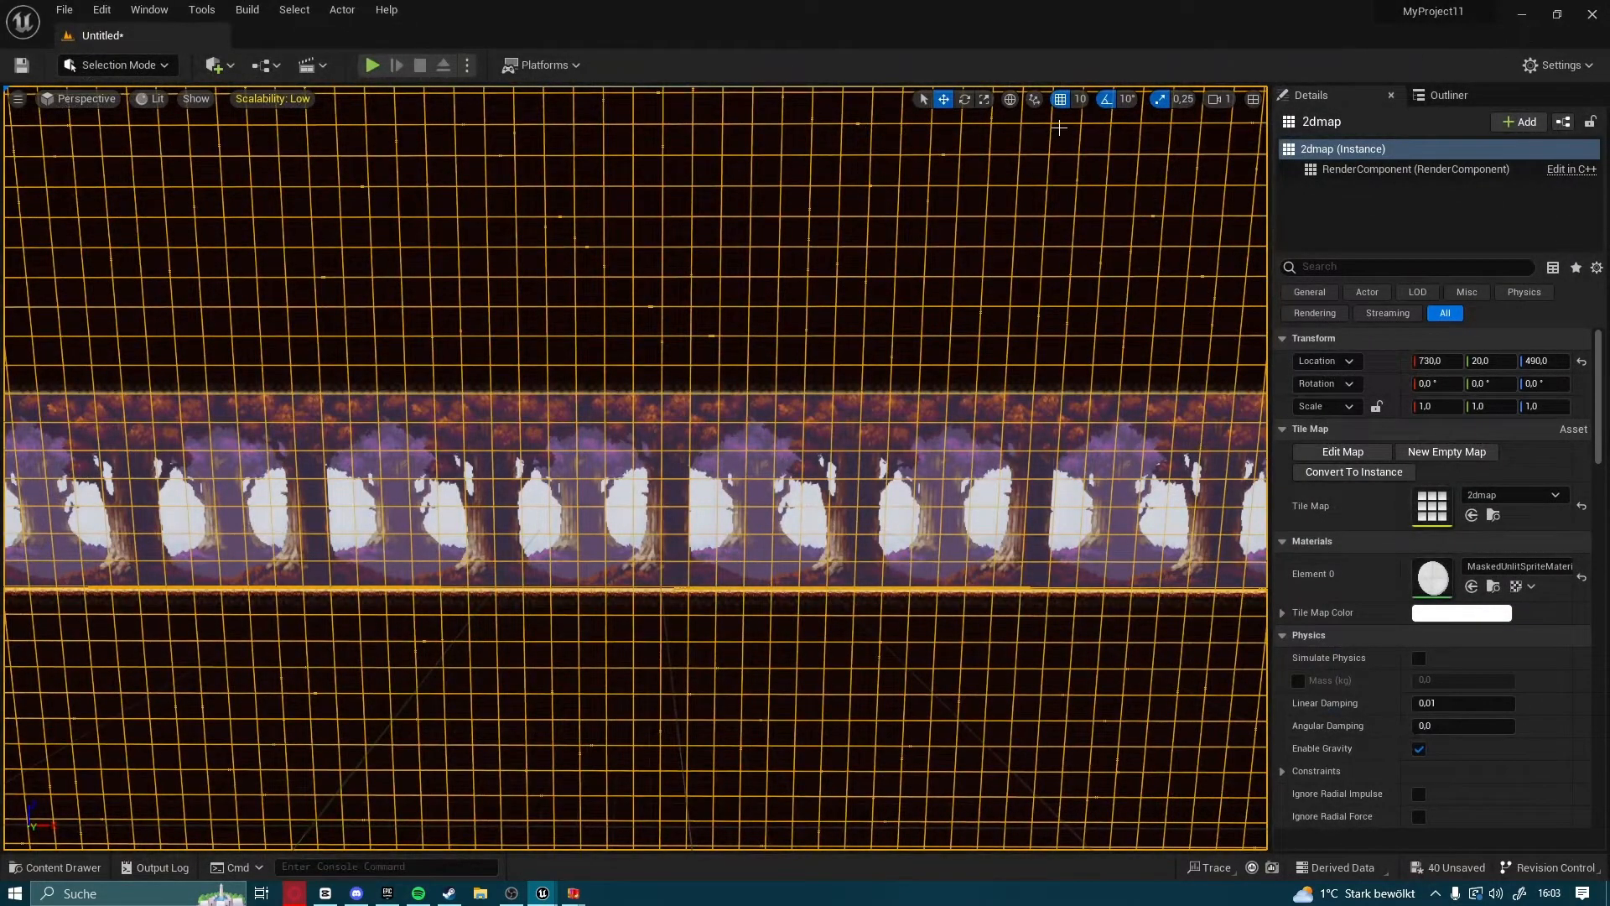
# Show the World Settings for the current level
pyautogui.click(147, 8)
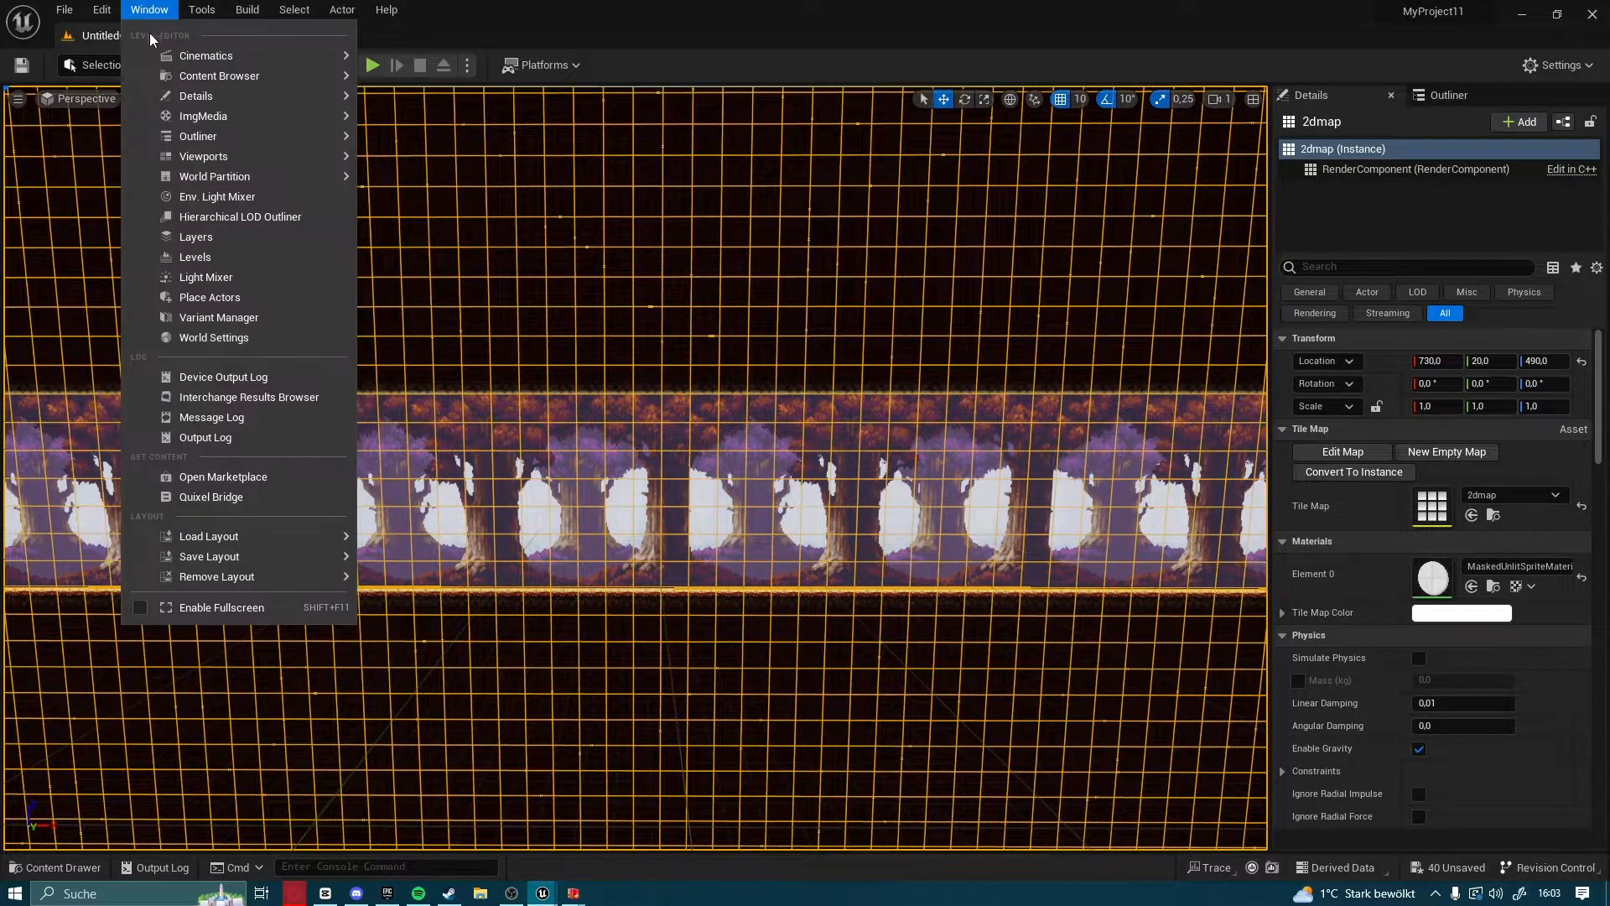
pyautogui.moveTo(222, 102)
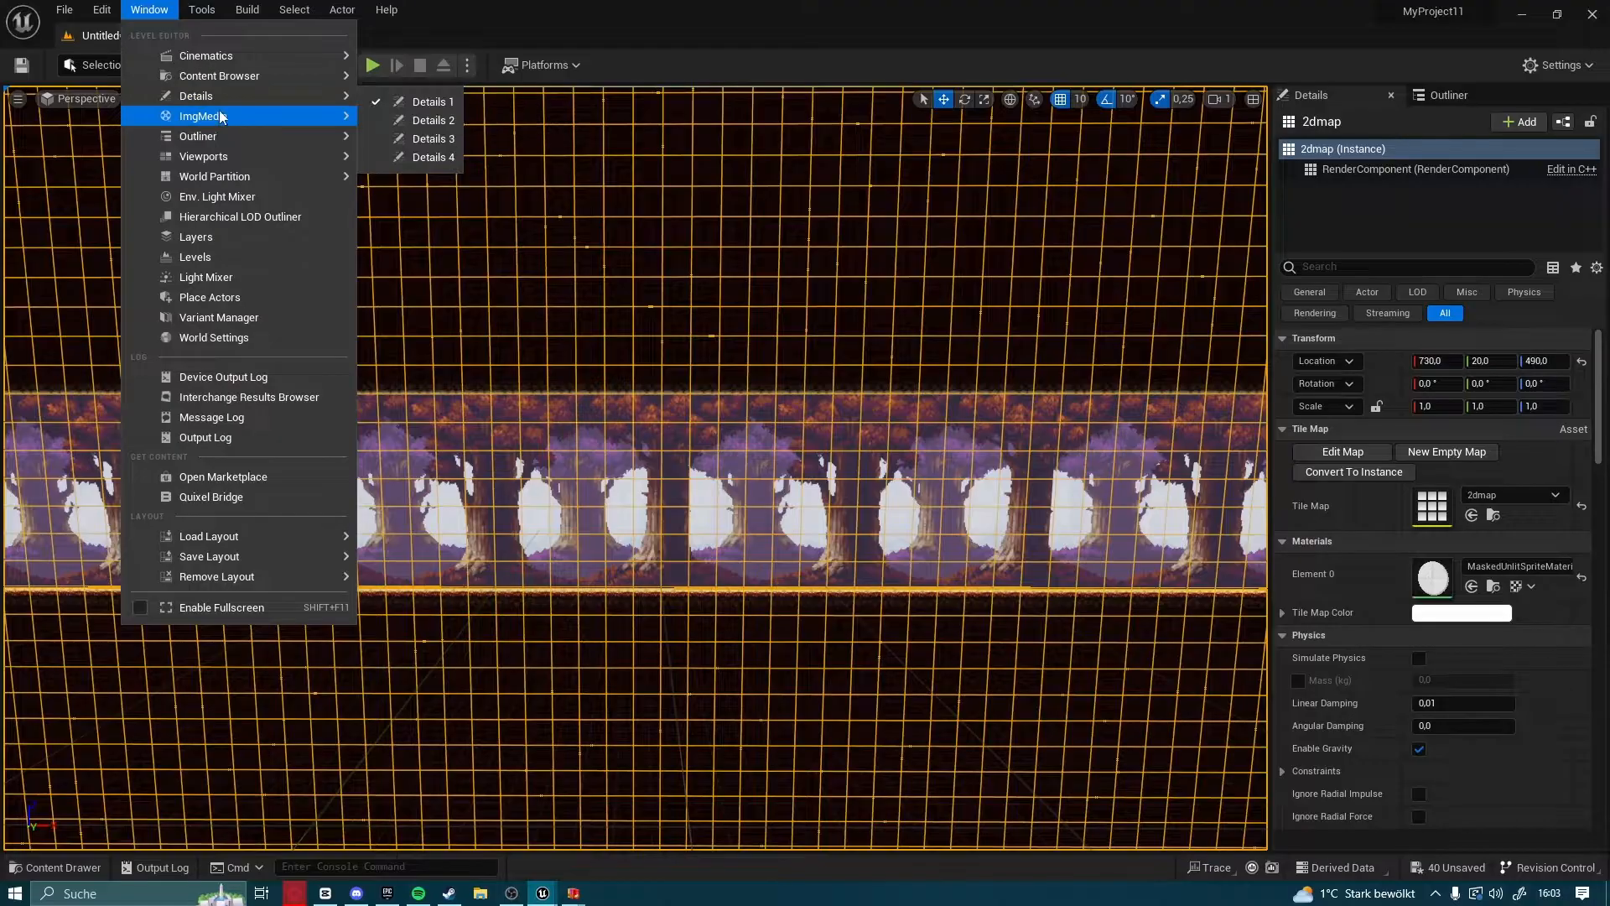
pyautogui.click(228, 338)
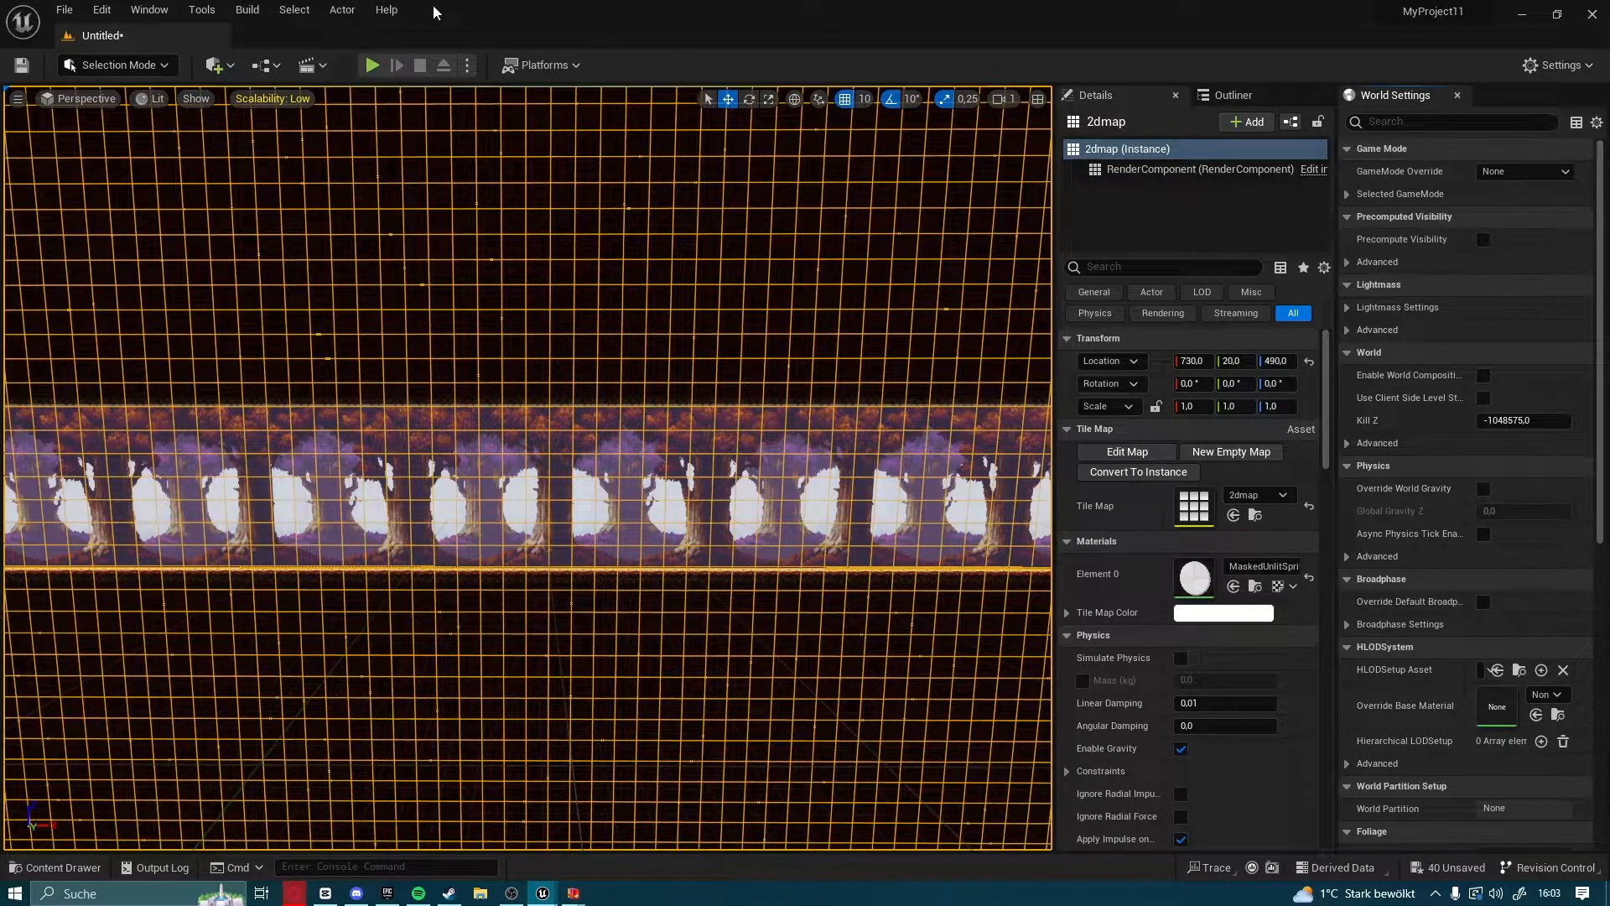
pyautogui.click(134, 9)
pyautogui.click(214, 338)
pyautogui.click(152, 9)
pyautogui.moveTo(192, 114)
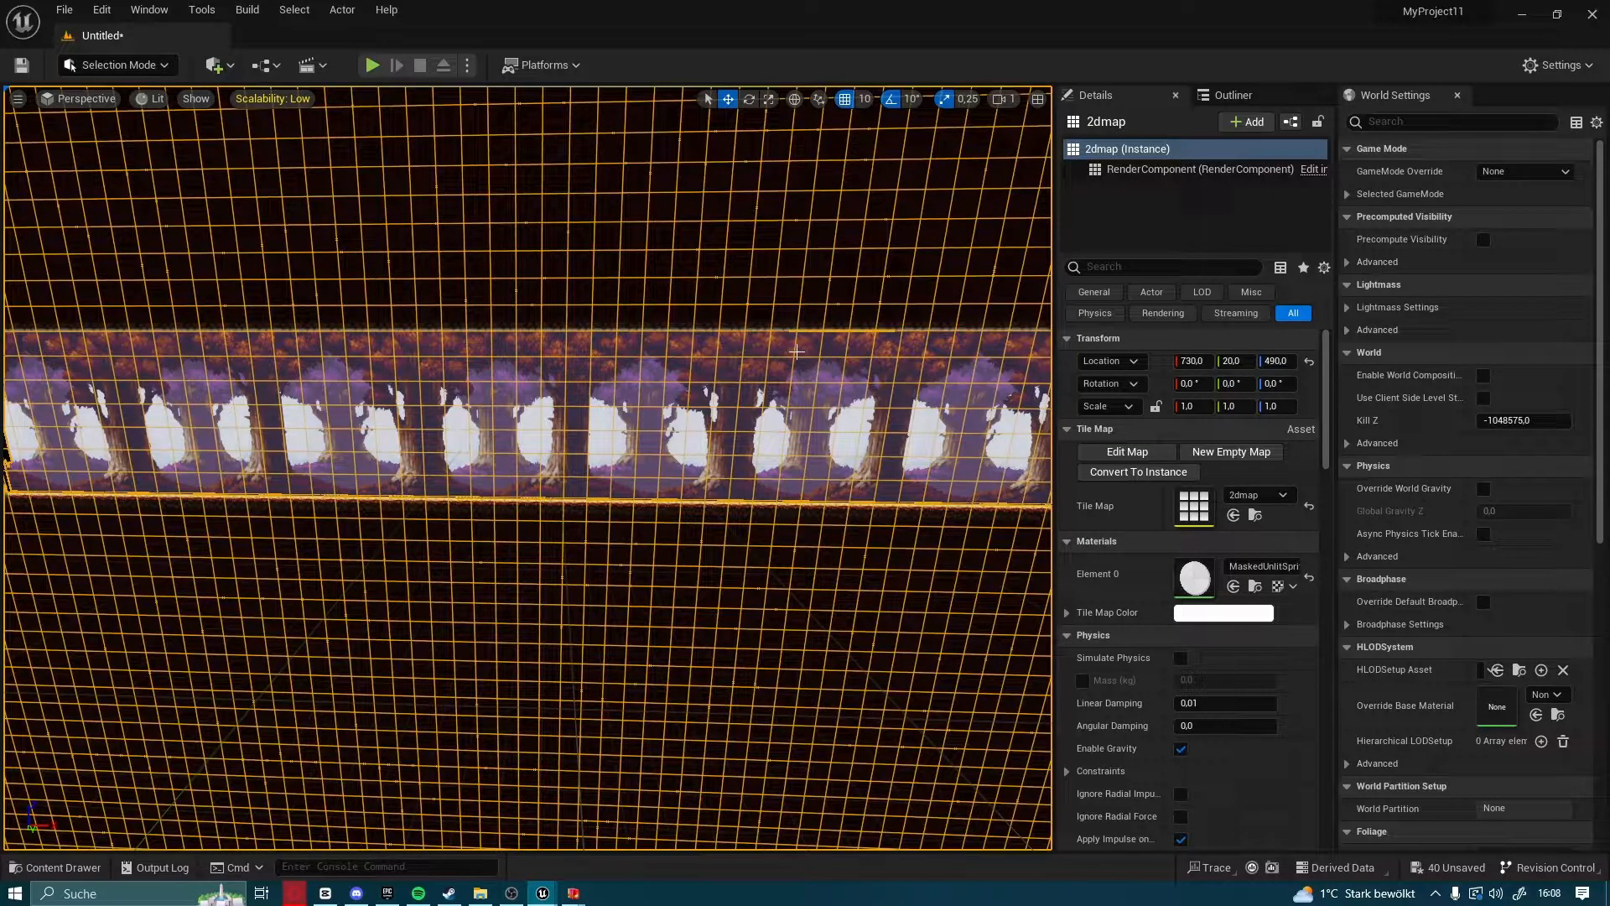
# Create a new folder named blueprint inside the project's Content folder
pyautogui.click(61, 875)
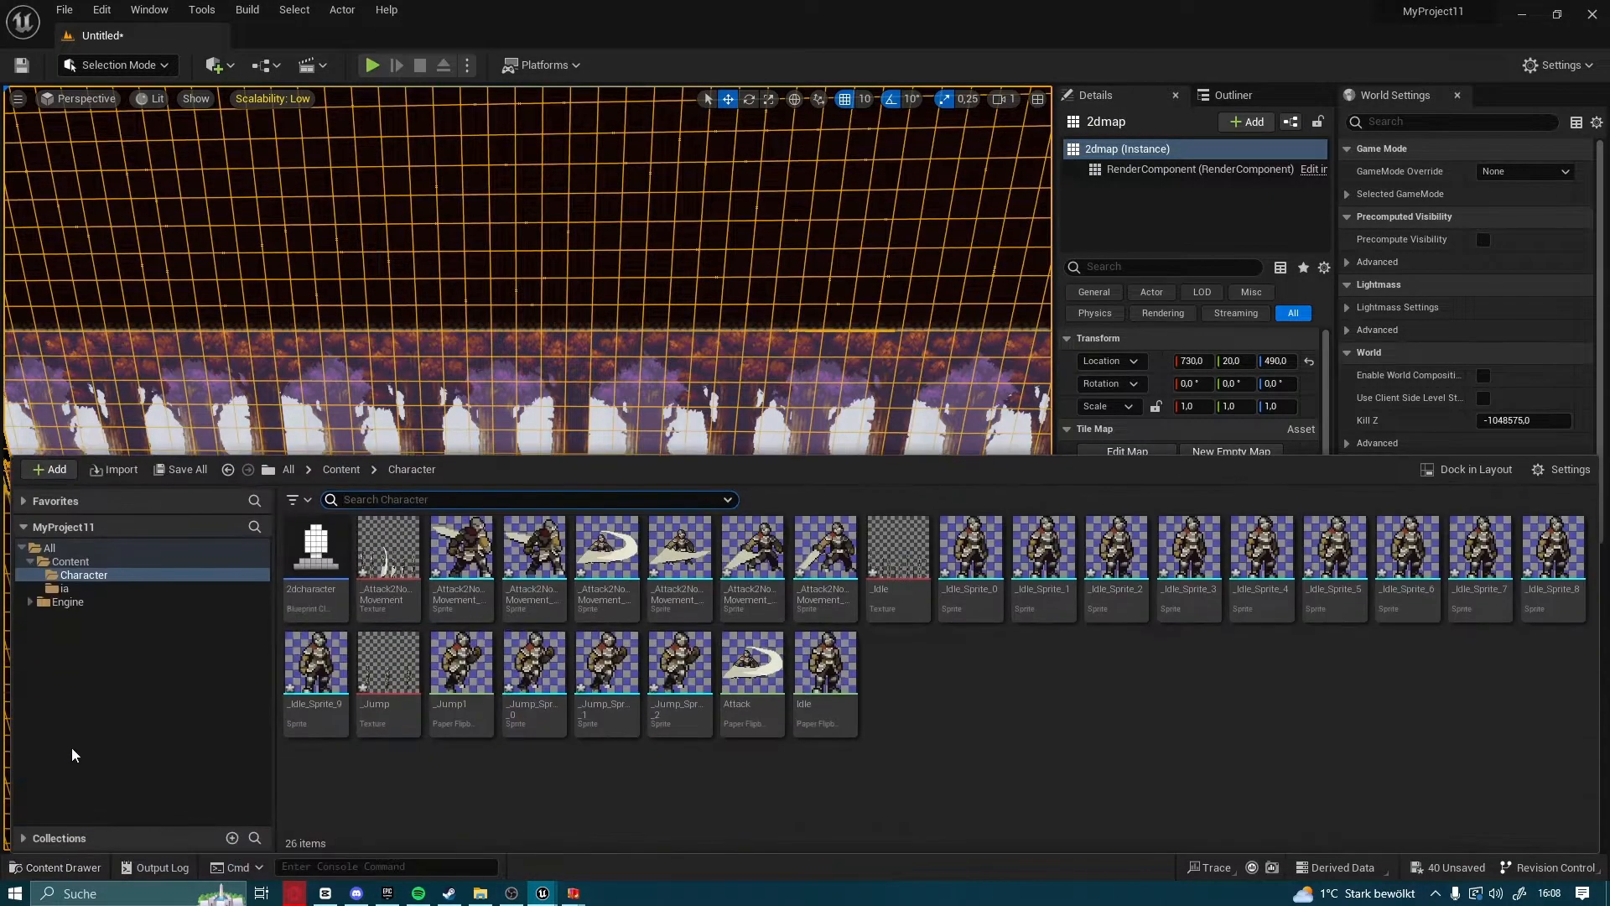
pyautogui.rightClick(70, 569)
pyautogui.click(243, 206)
pyautogui.press('BackSpace')
pyautogui.write('blu')
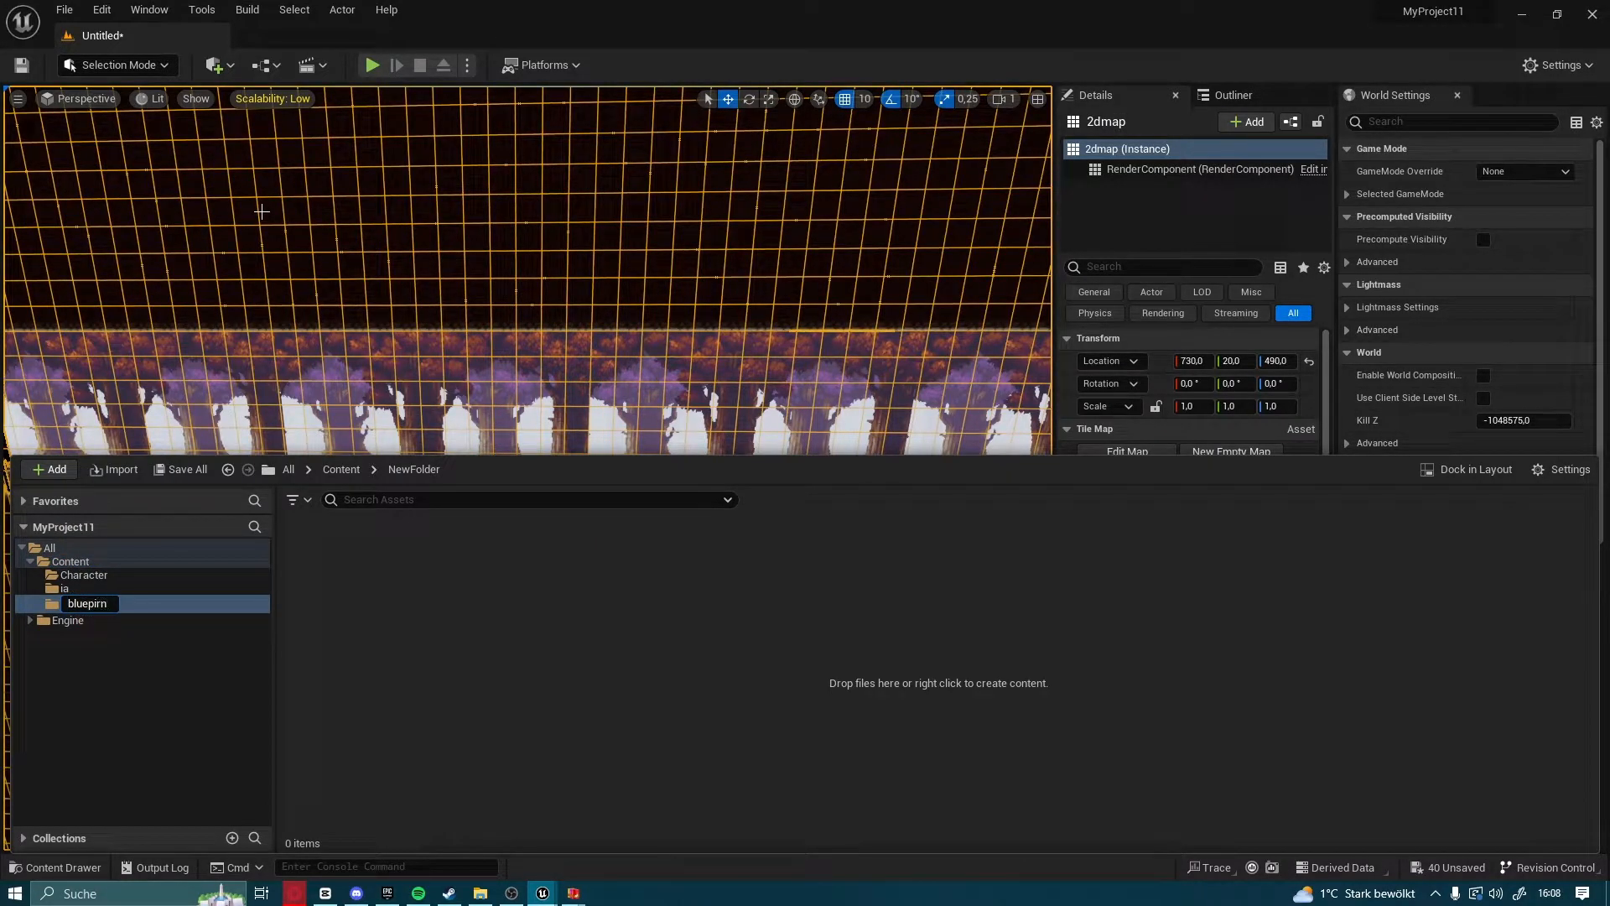
pyautogui.write('eprint')
pyautogui.press('Return')
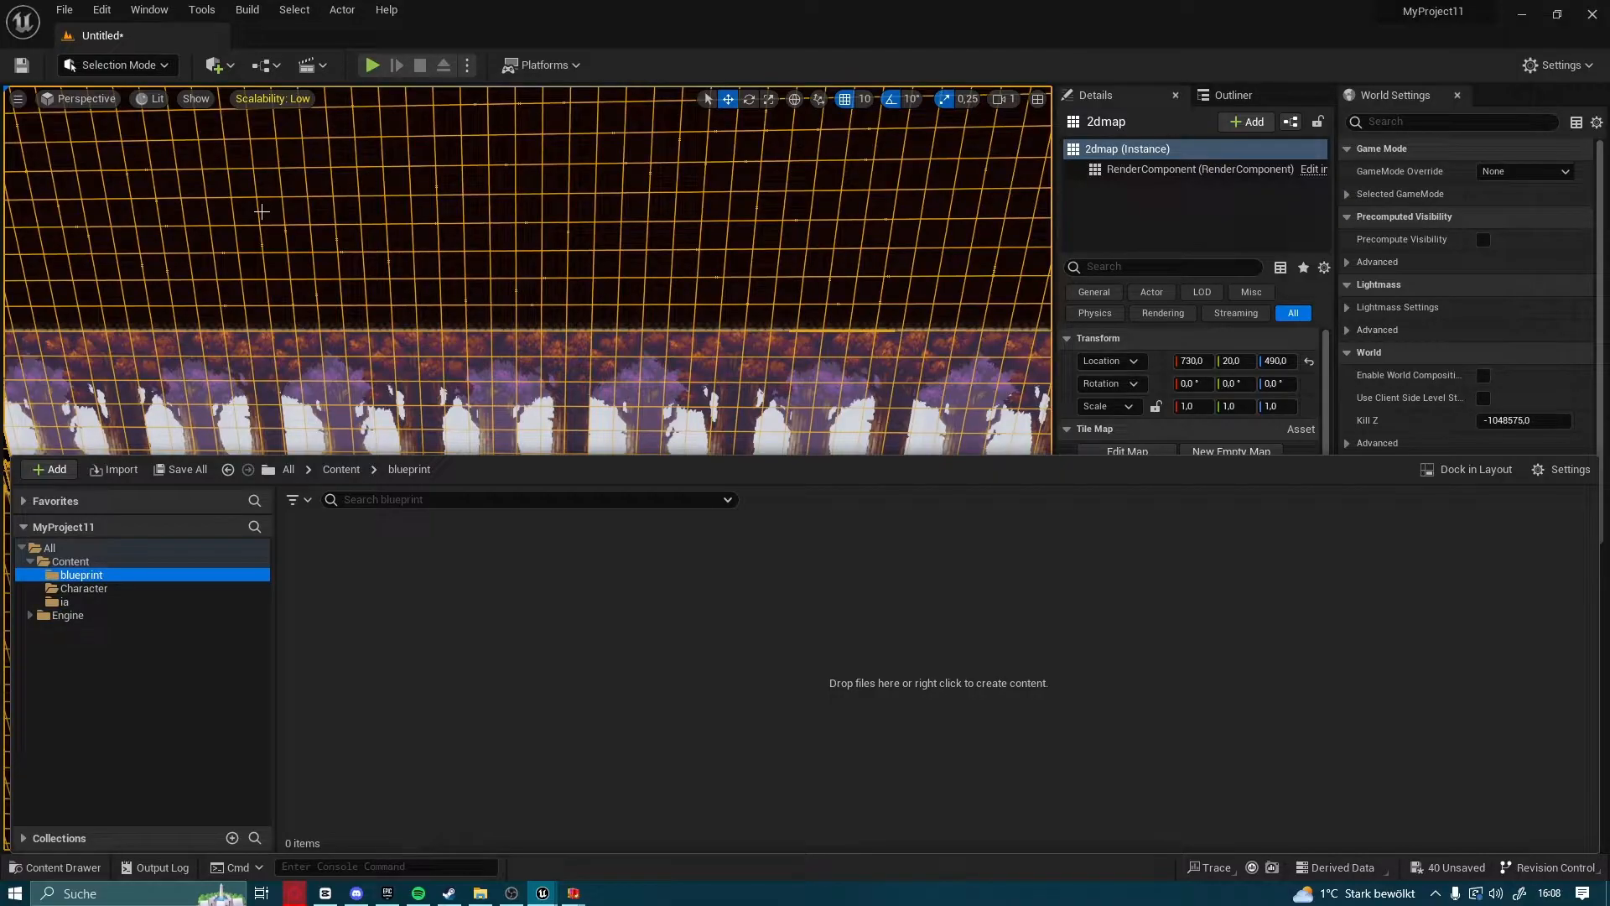
# Create a game mode Blueprint class in the blueprint folder and name it bp_gamemode
pyautogui.rightClick(363, 538)
pyautogui.click(455, 396)
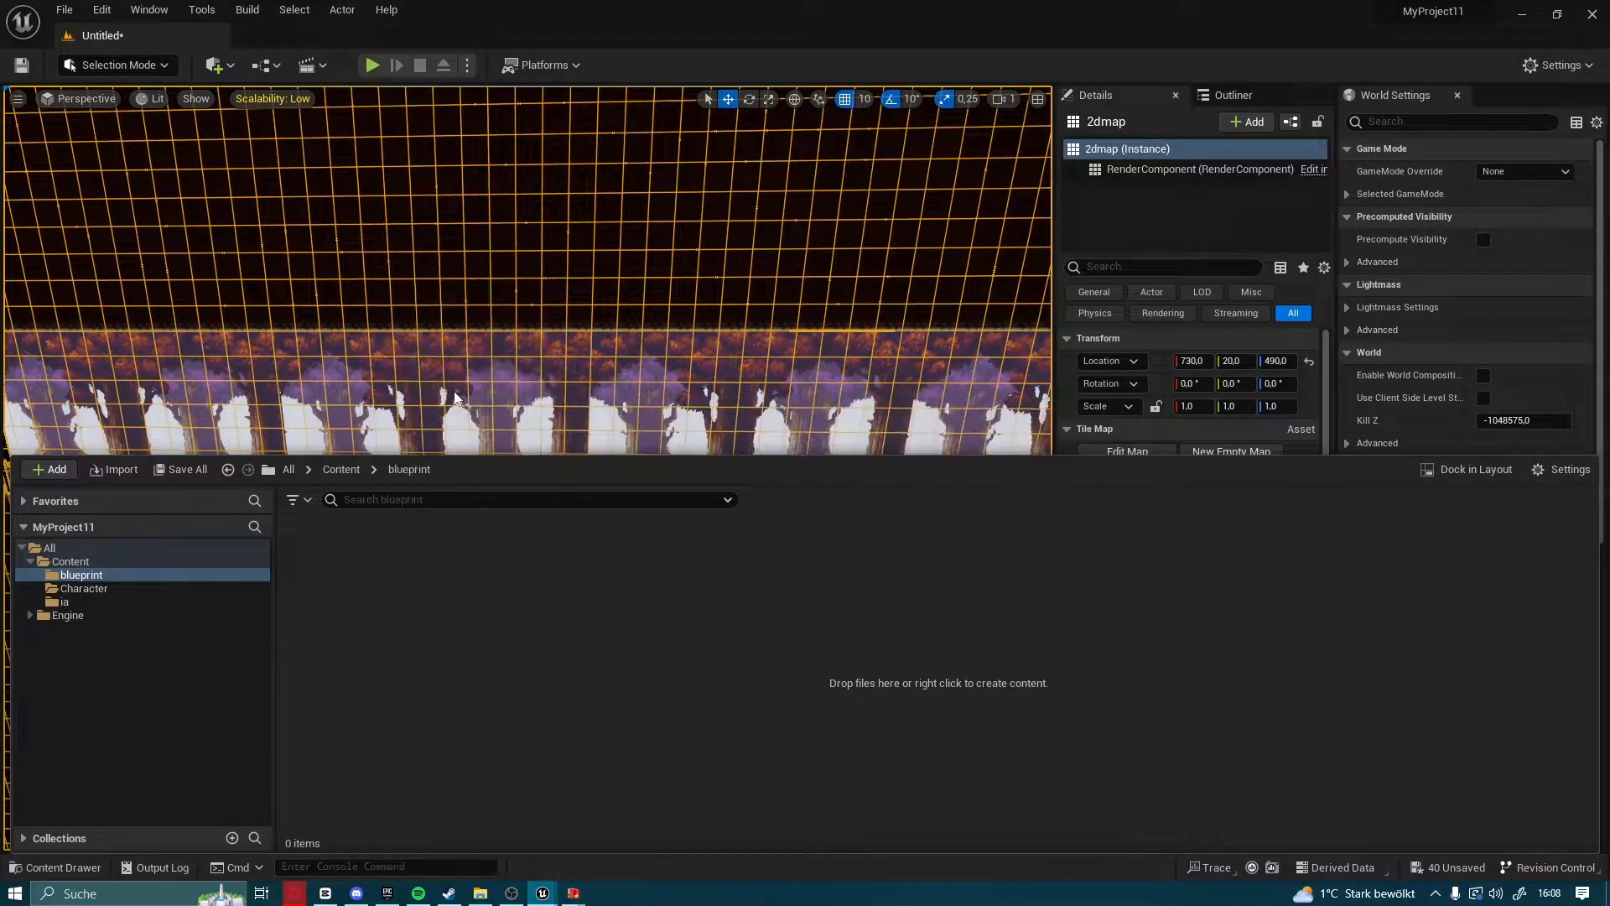
pyautogui.click(654, 416)
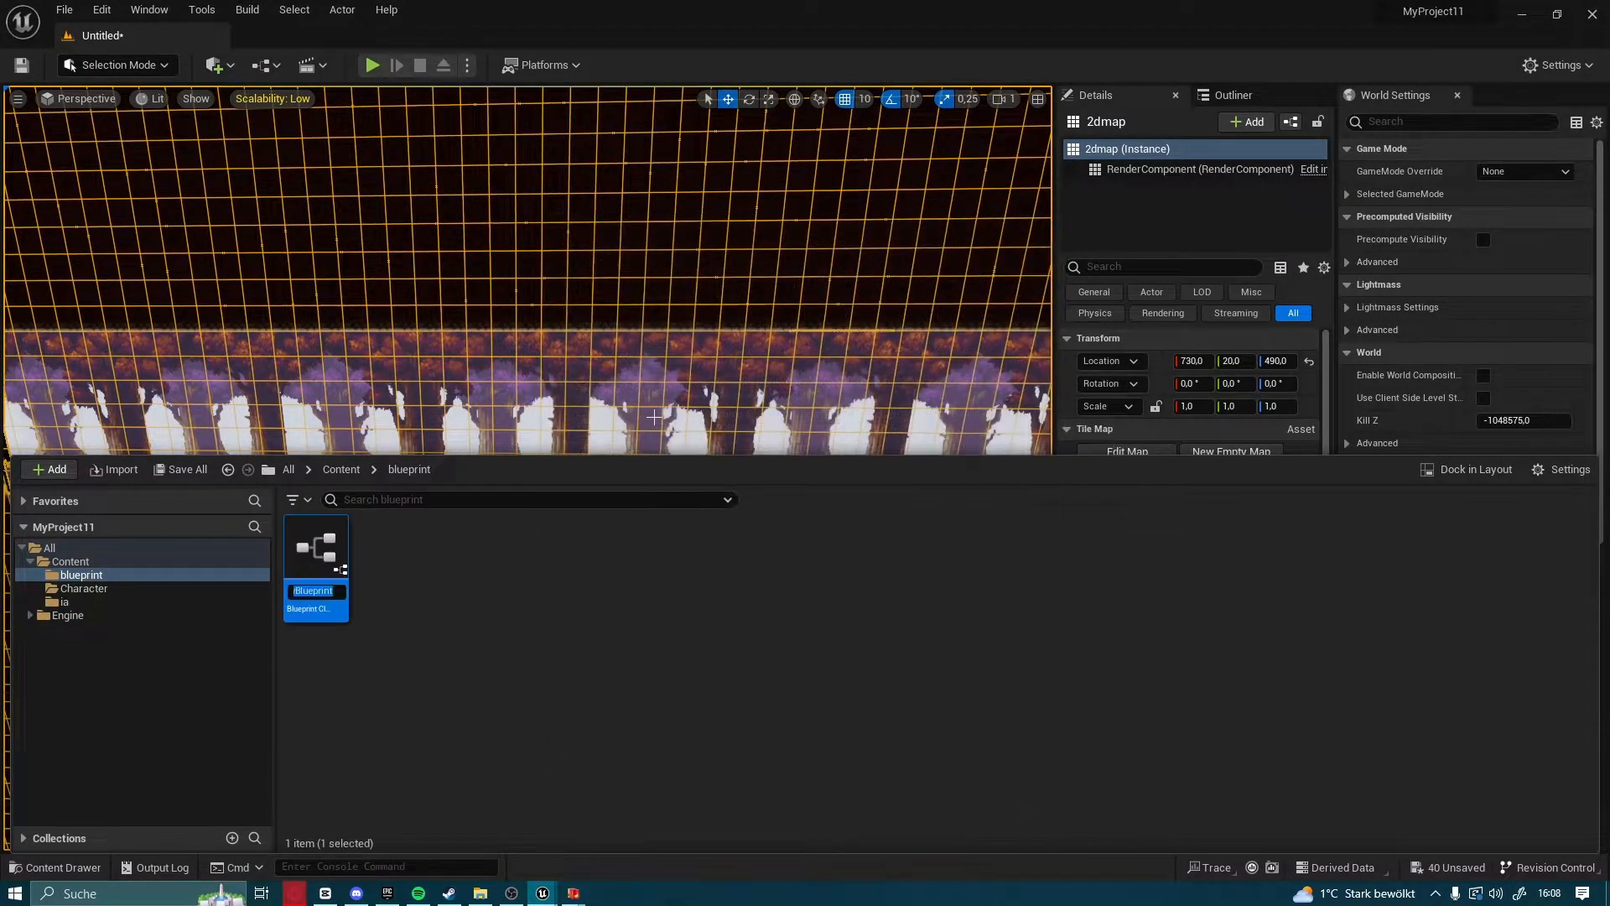
pyautogui.press('BackSpace')
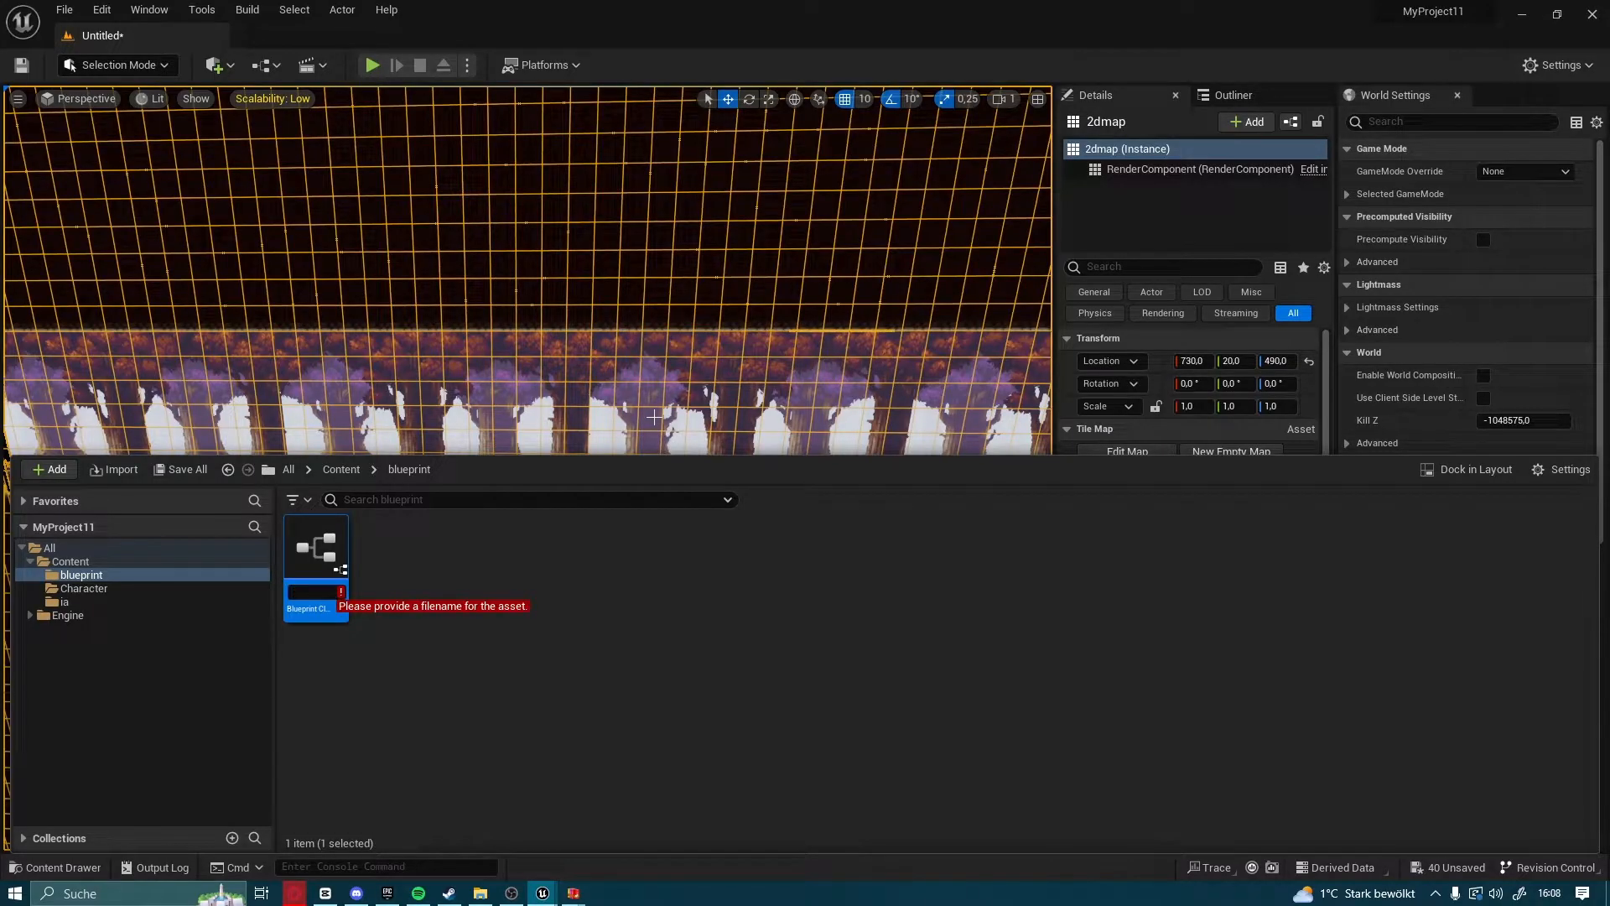
pyautogui.write('bp')
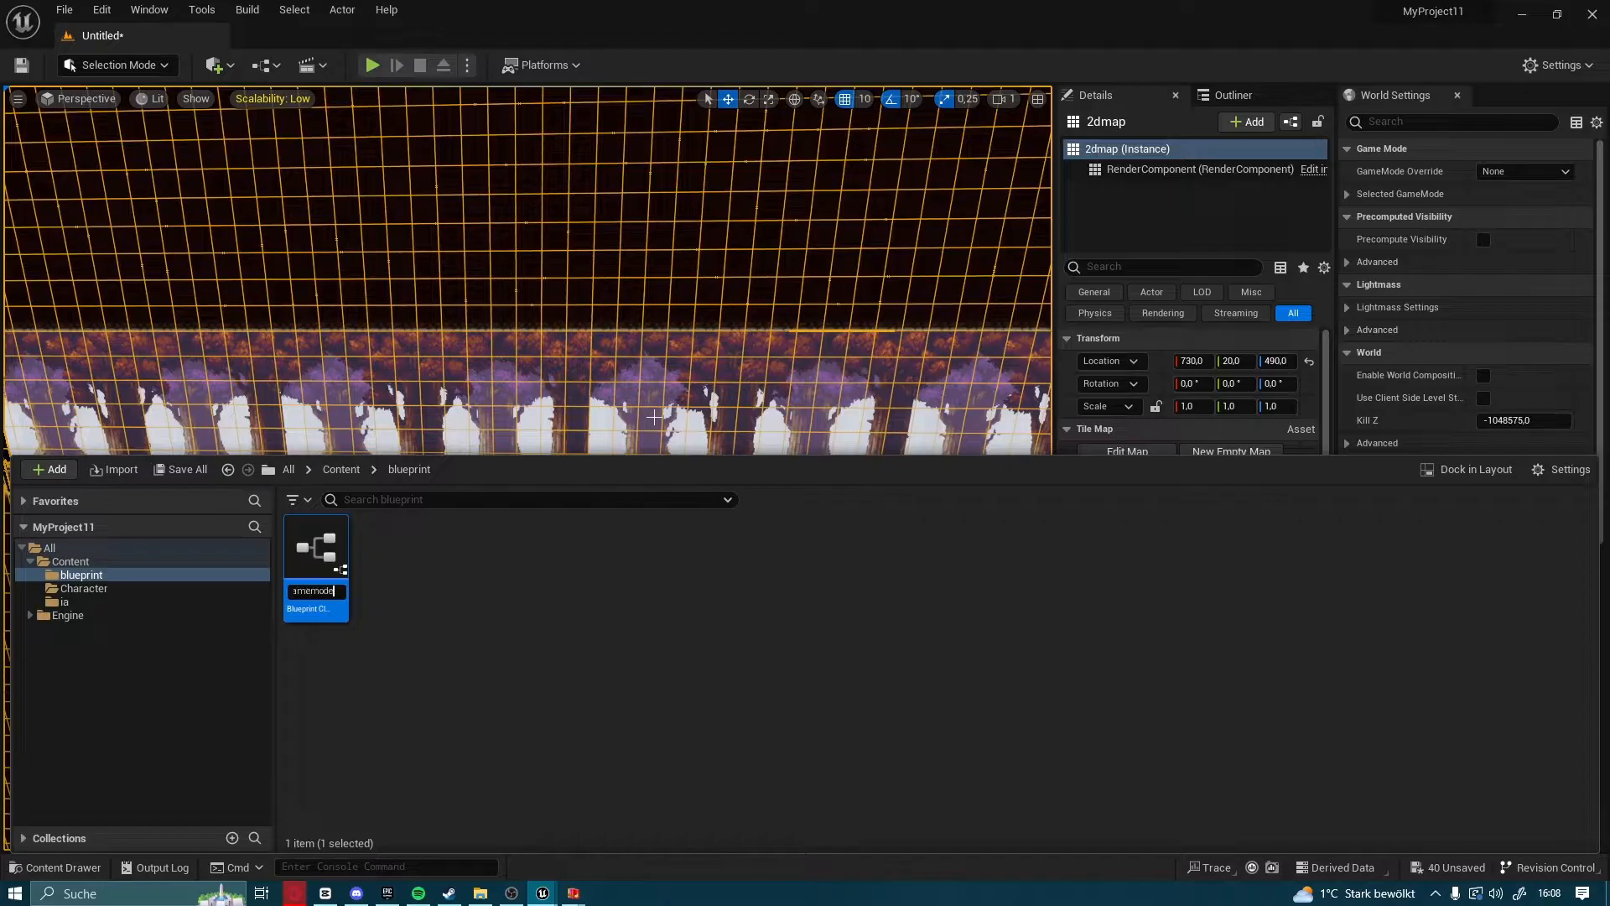
pyautogui.press('Return')
# Create a player controller Blueprint class in the blueprint folder and name it bp_playercontroller
pyautogui.rightClick(406, 584)
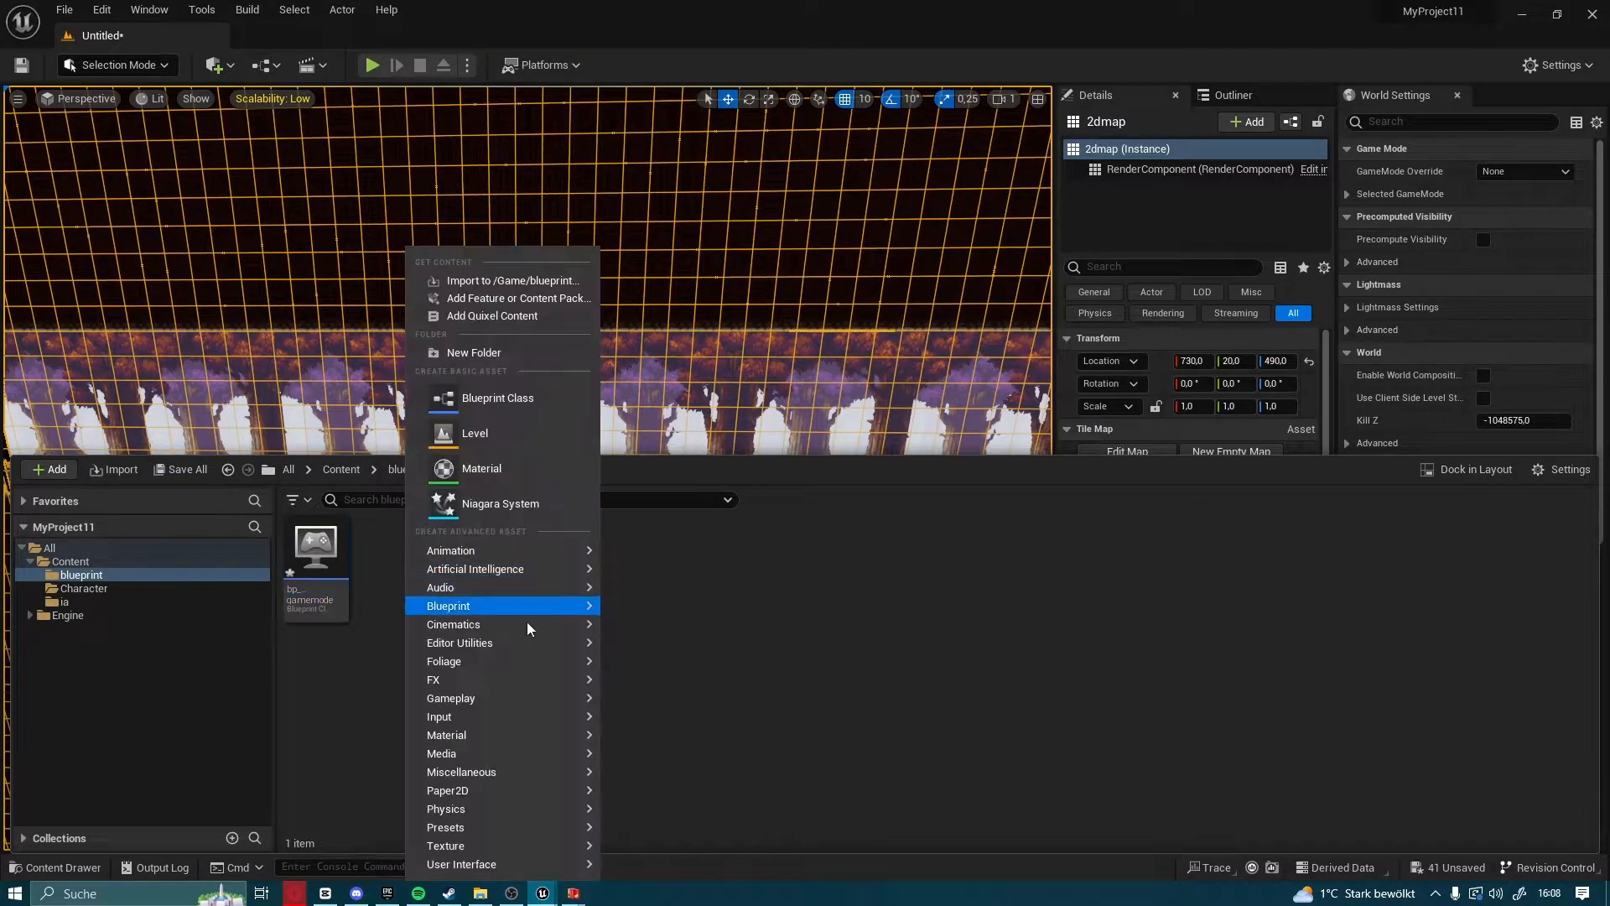
pyautogui.click(485, 409)
pyautogui.click(635, 390)
pyautogui.write('bp')
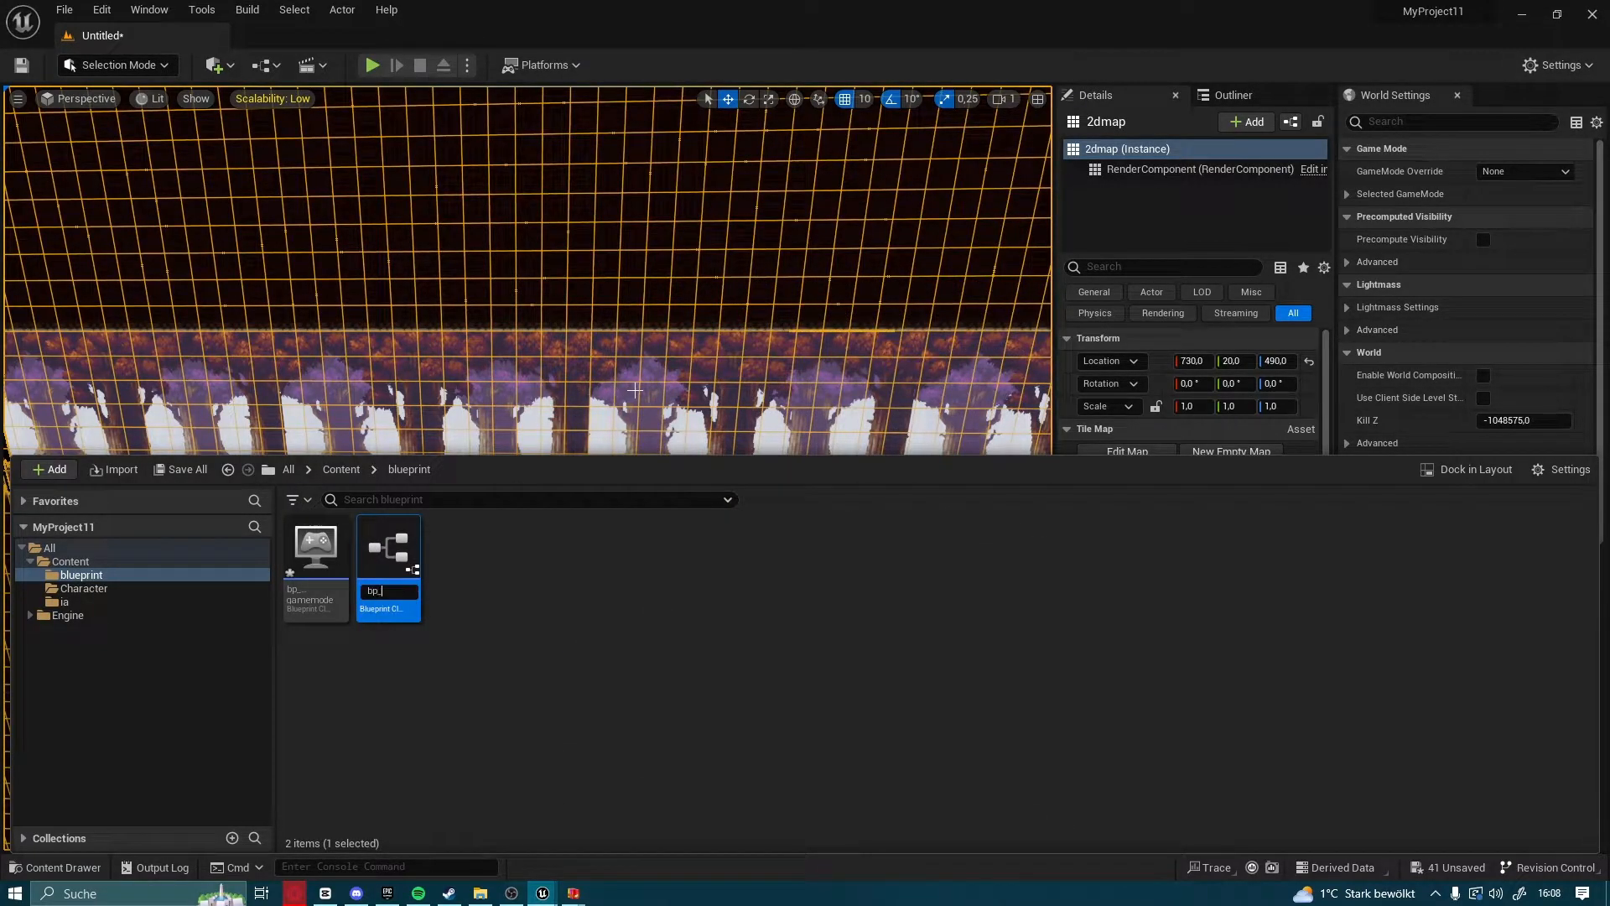
pyautogui.write('_playercontroller')
pyautogui.press('Return')
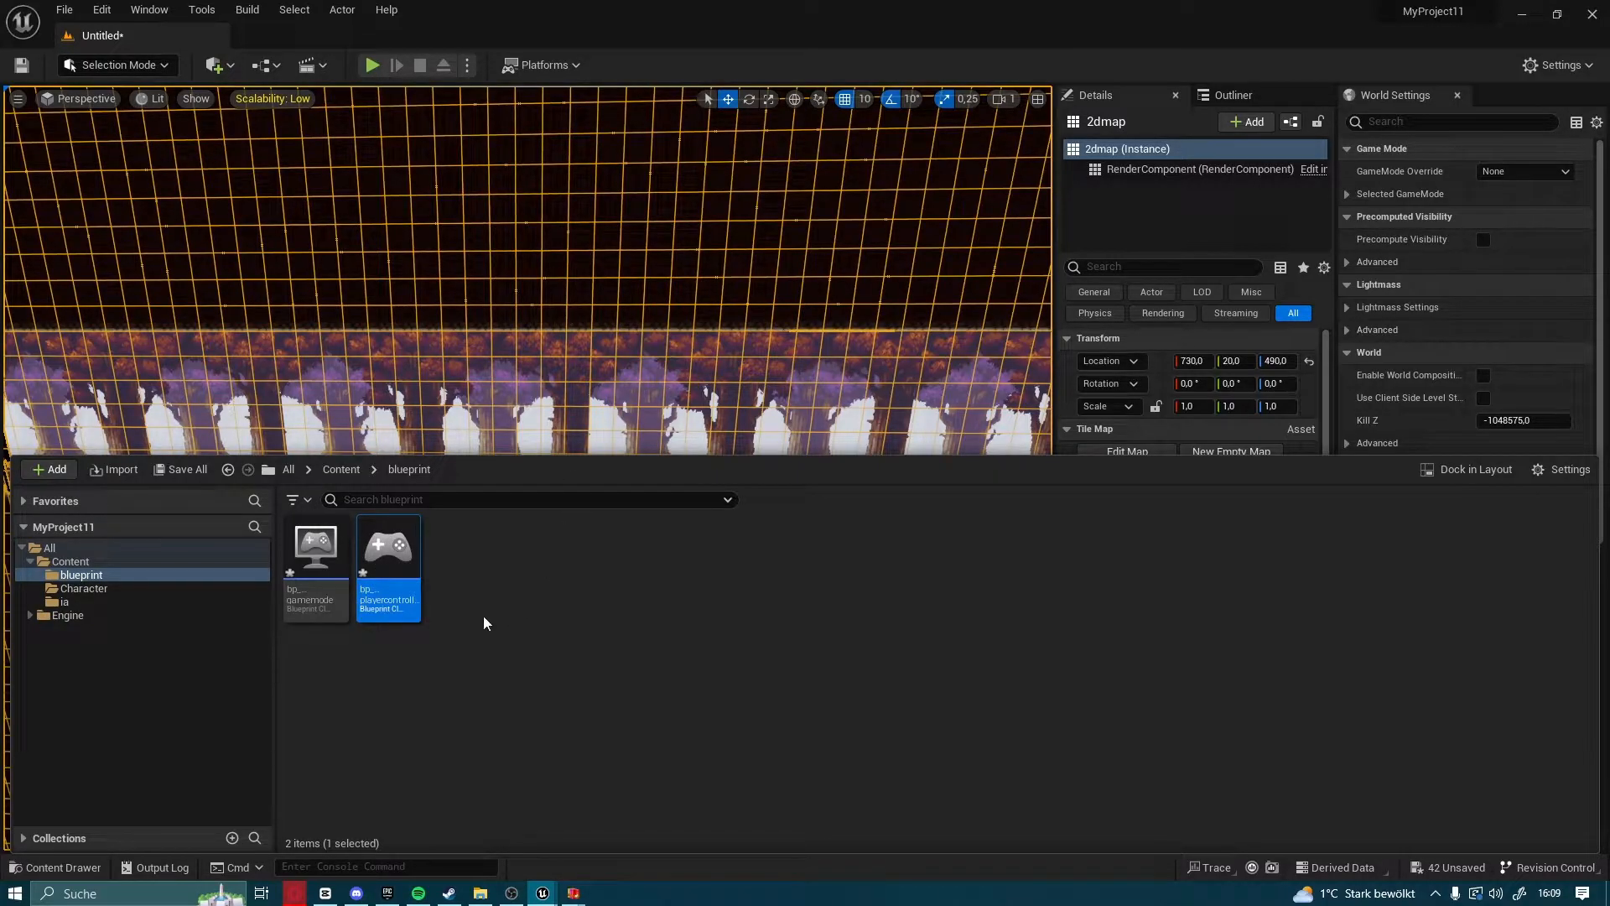
# In bp_gamemode, set the Player Controller Class to bp_playercontroller and the Default Pawn Class to 2dcharacter
pyautogui.doubleClick(316, 549)
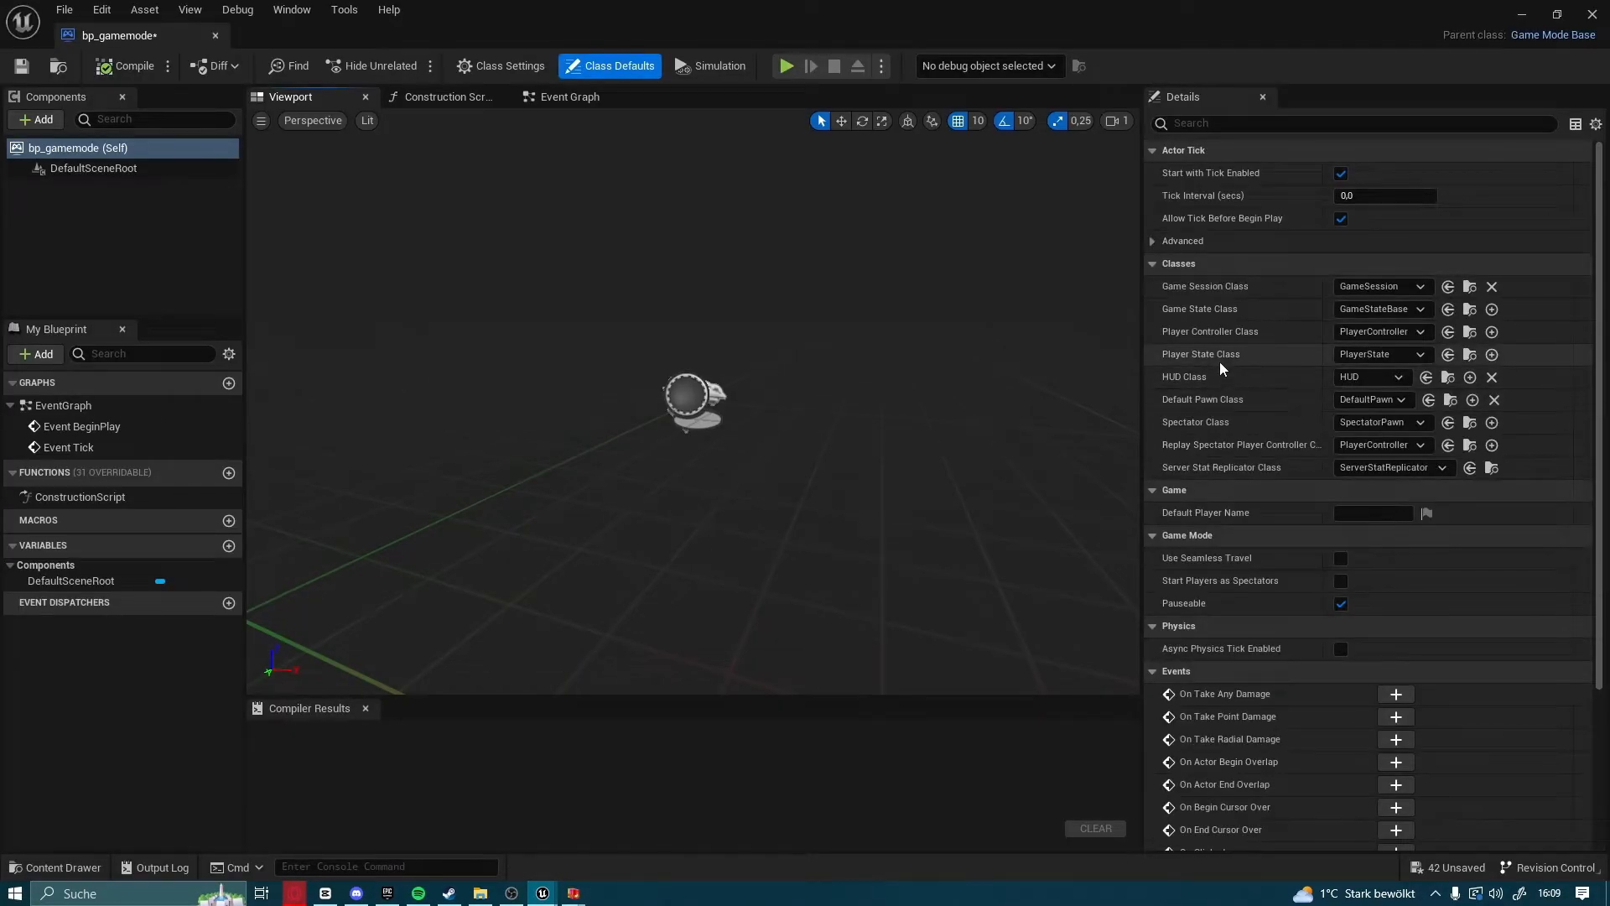
pyautogui.click(1379, 331)
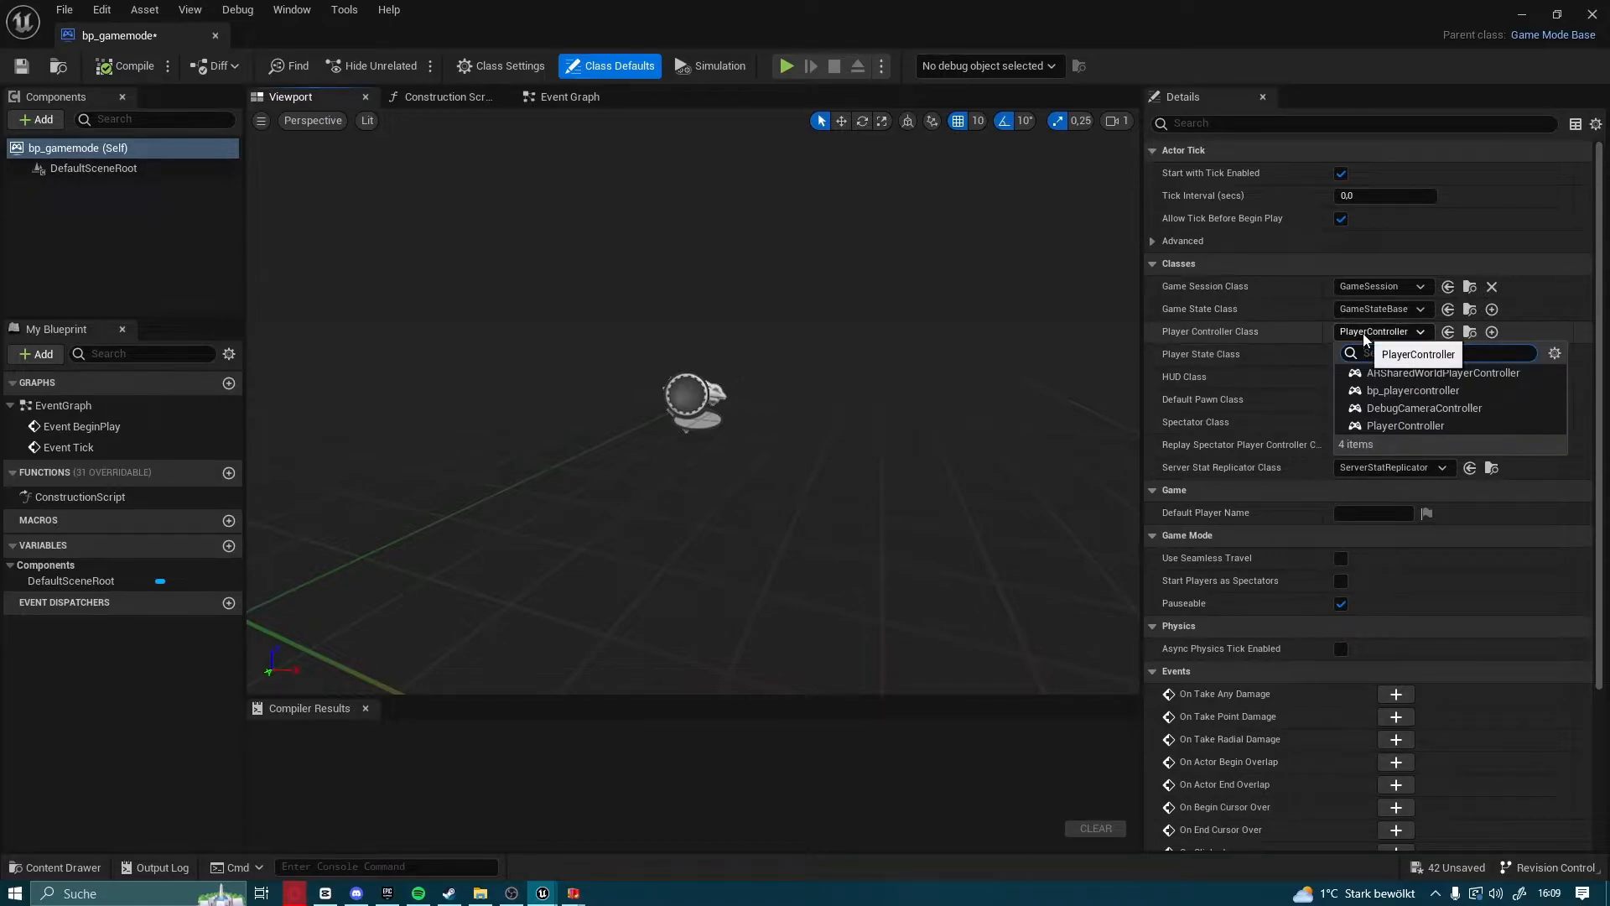
pyautogui.click(1399, 392)
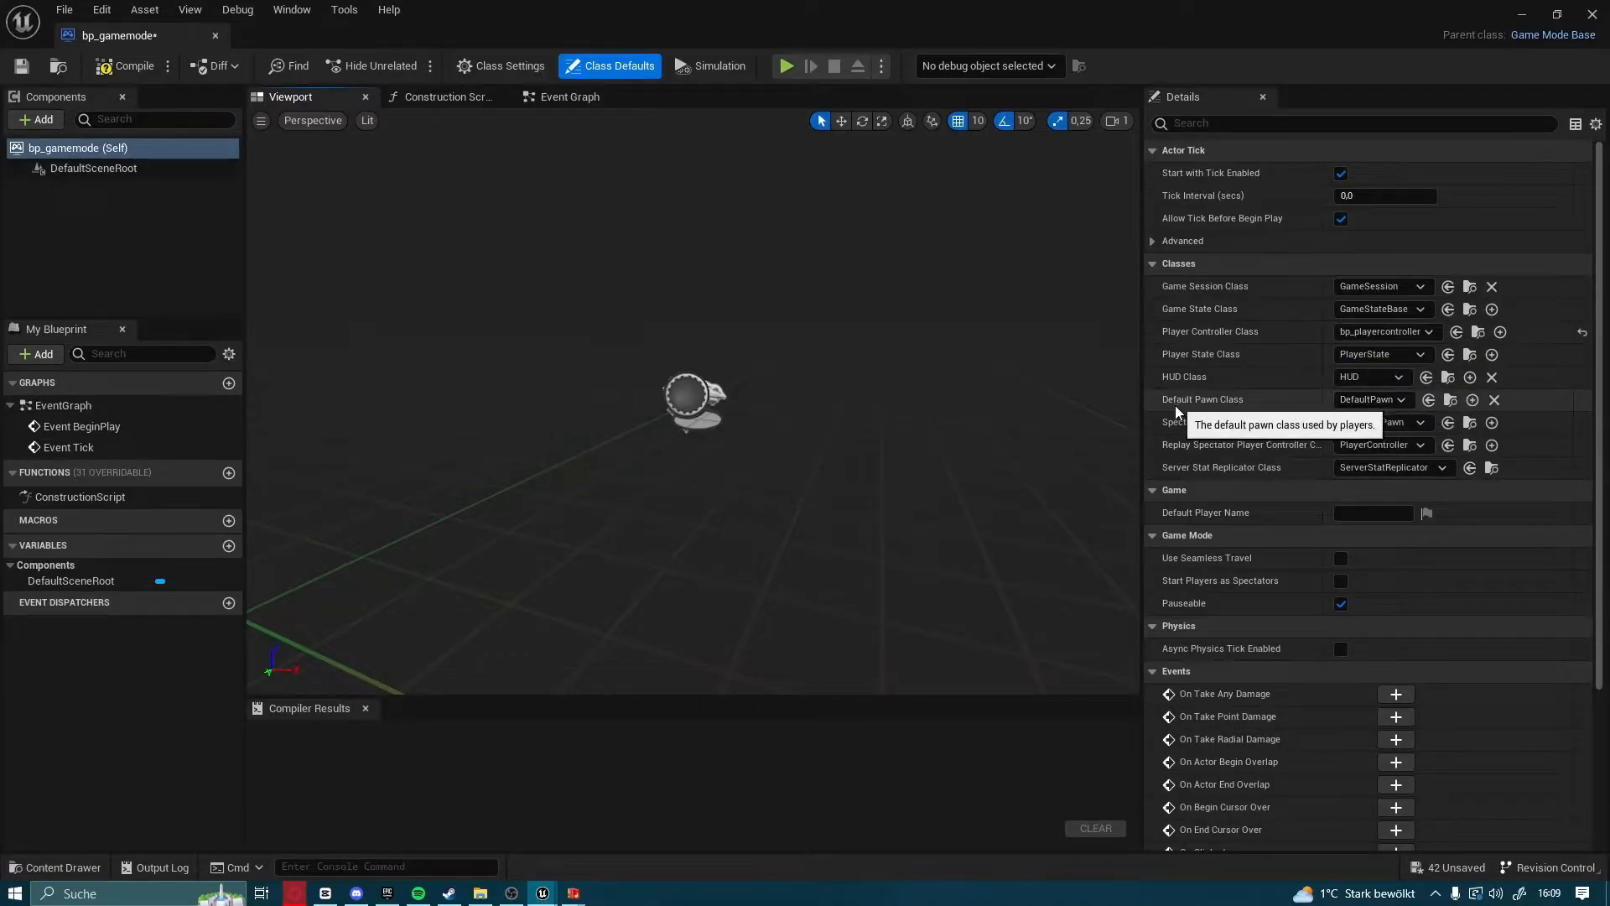
pyautogui.click(1382, 400)
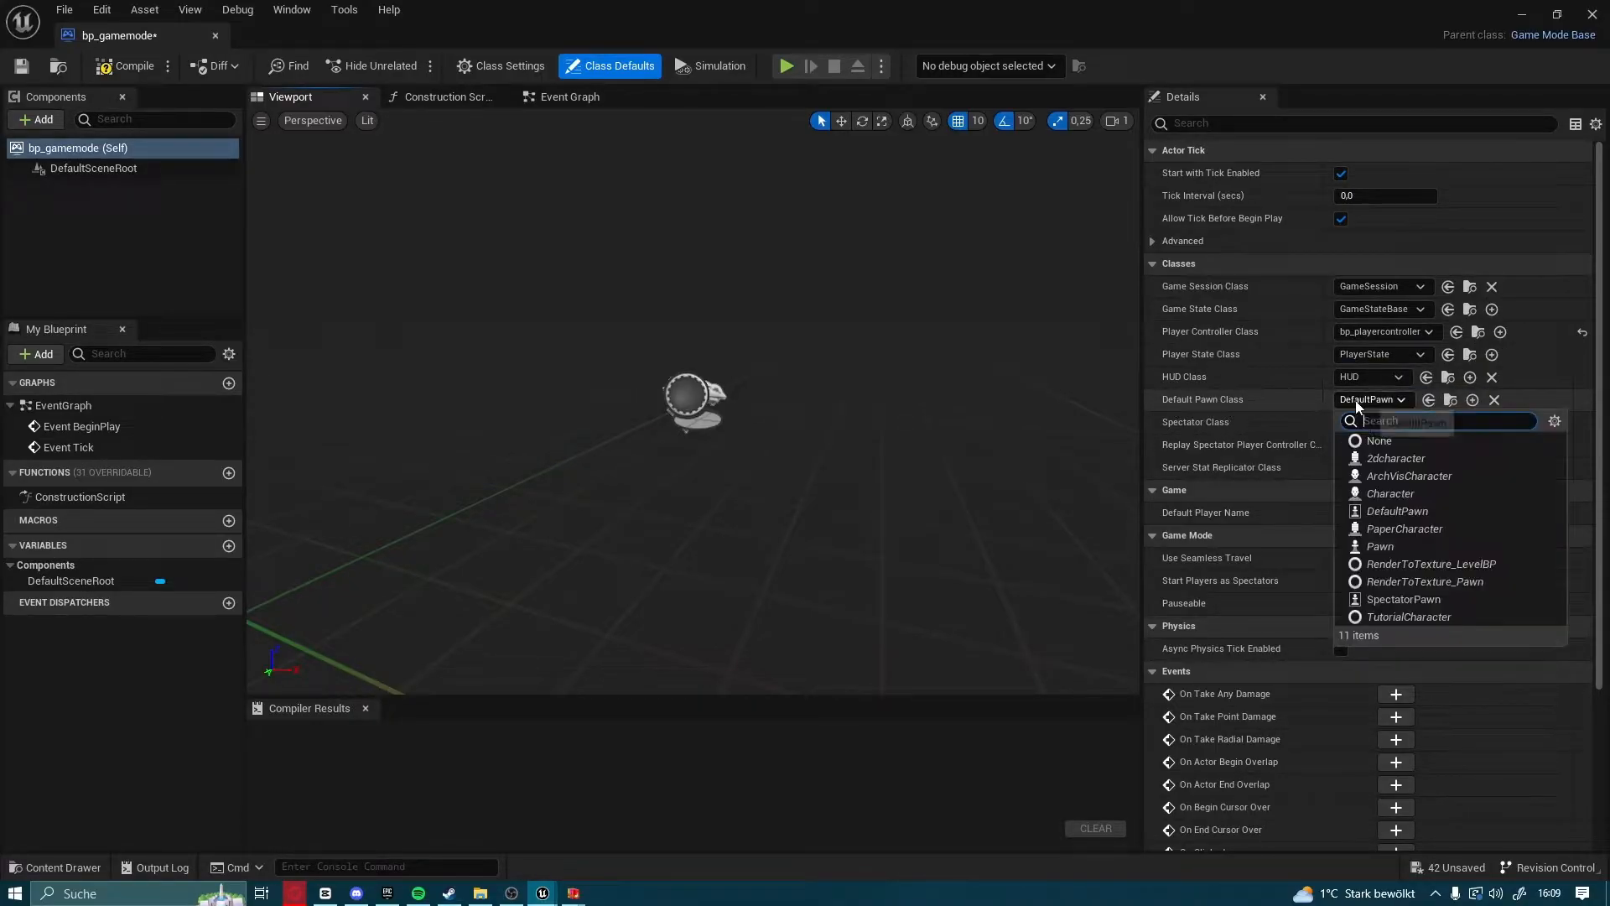
pyautogui.click(1390, 459)
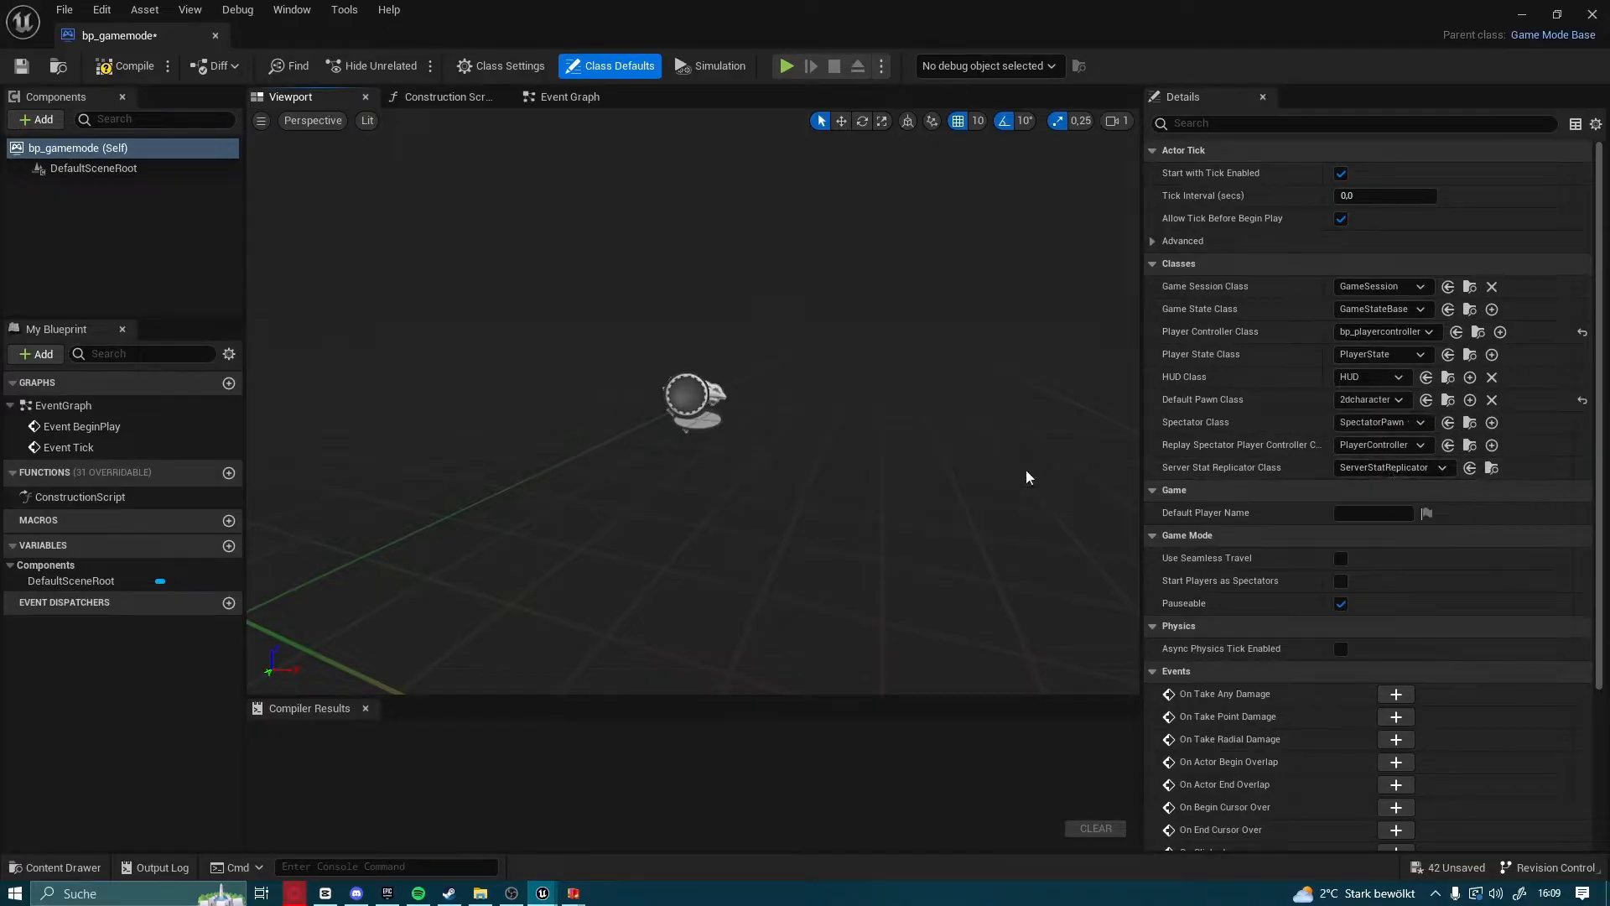
# Compile and save the bp_gamemode Blueprint, and close its editor
pyautogui.click(117, 69)
pyautogui.click(22, 67)
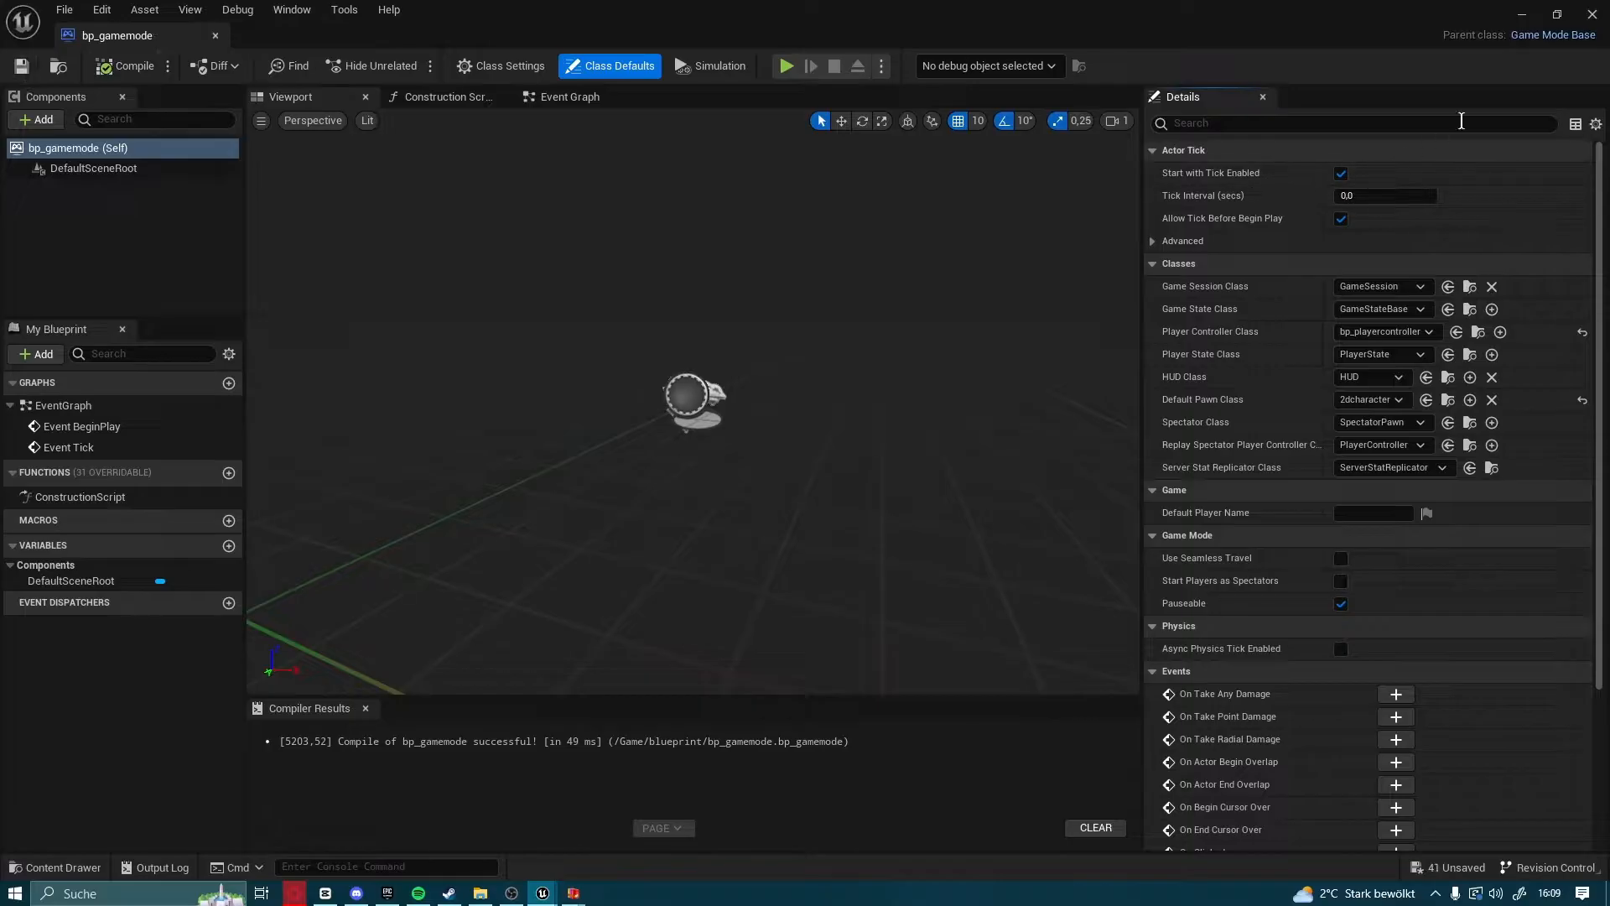
pyautogui.click(1592, 13)
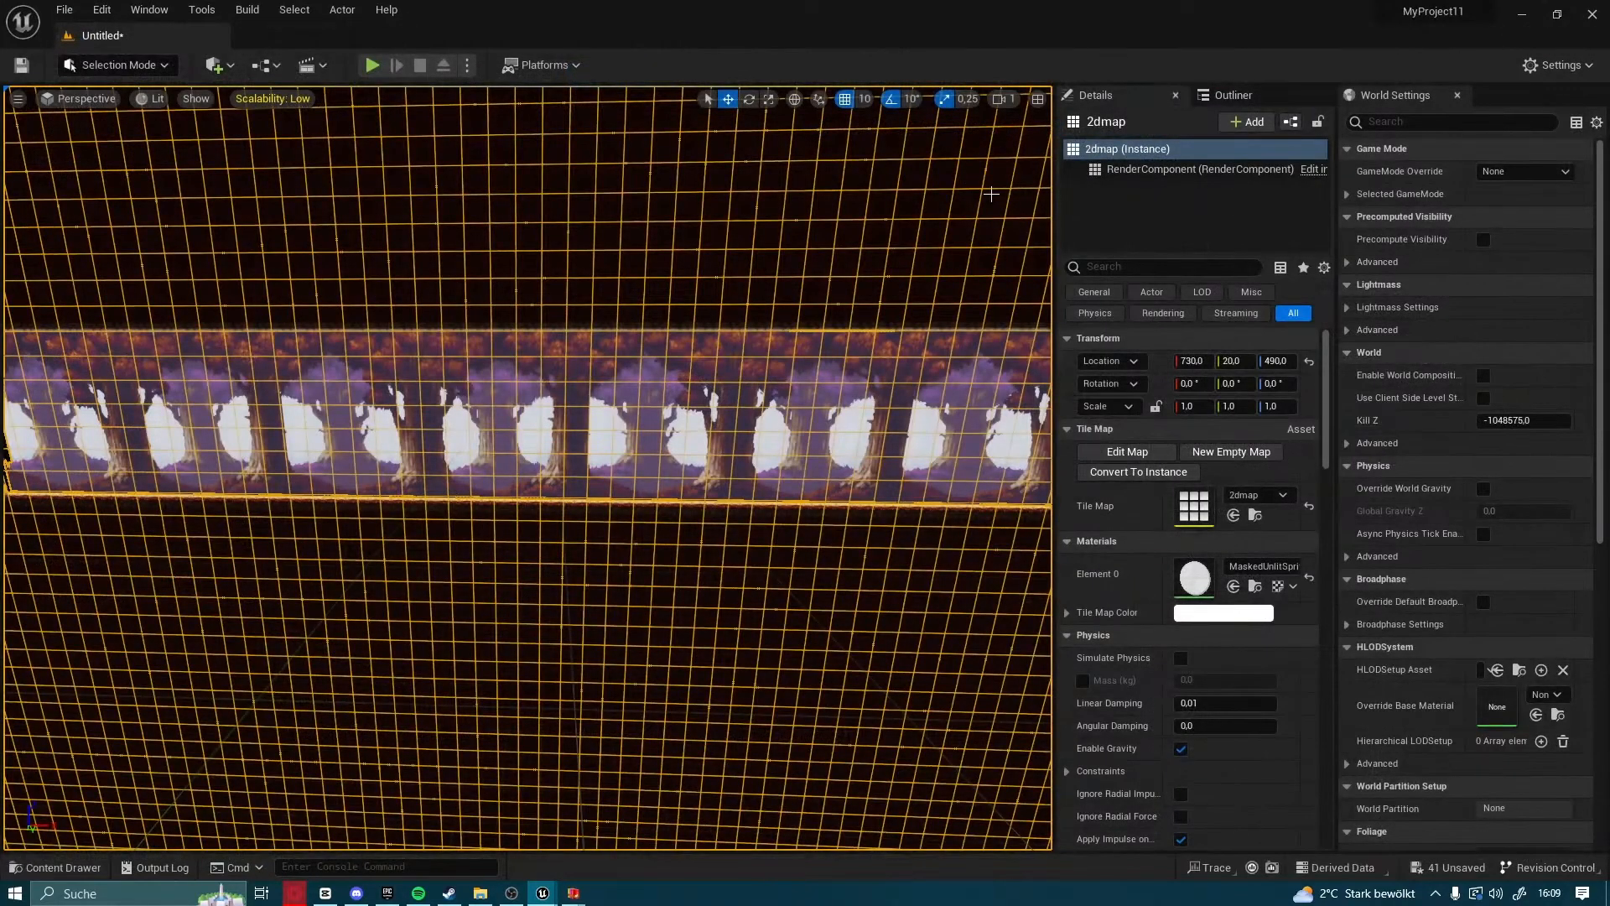
# Set the level's GameMode Override to bp_gamemode in the World Settings
pyautogui.click(1501, 172)
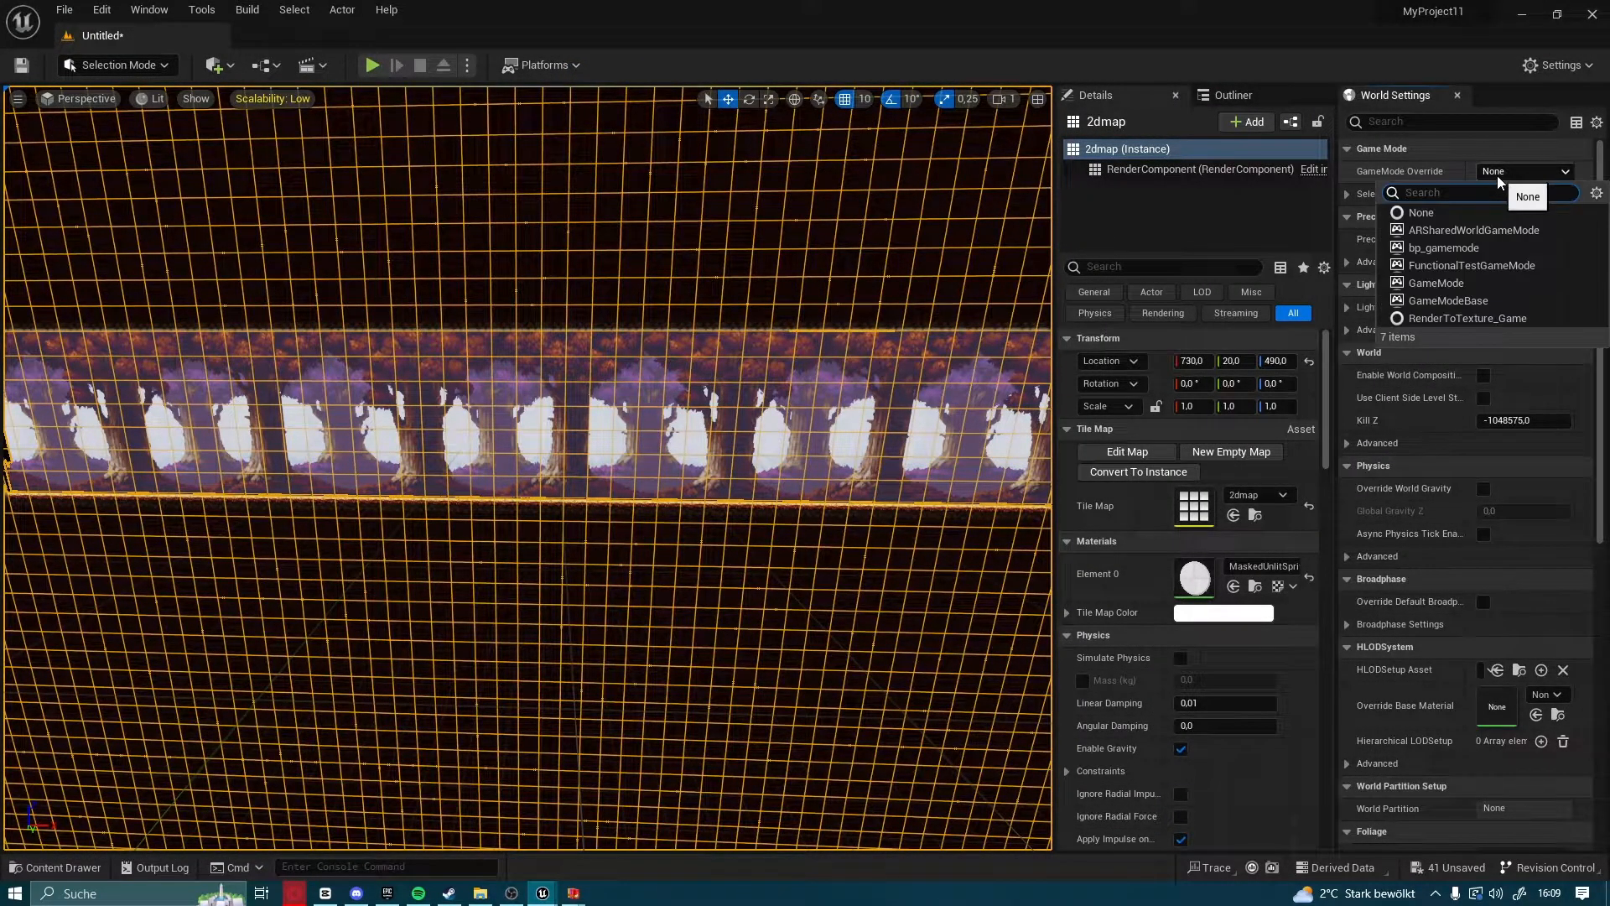
pyautogui.click(1443, 248)
# Add a Player Start actor to the level in front of the forest tile map
pyautogui.press('f')
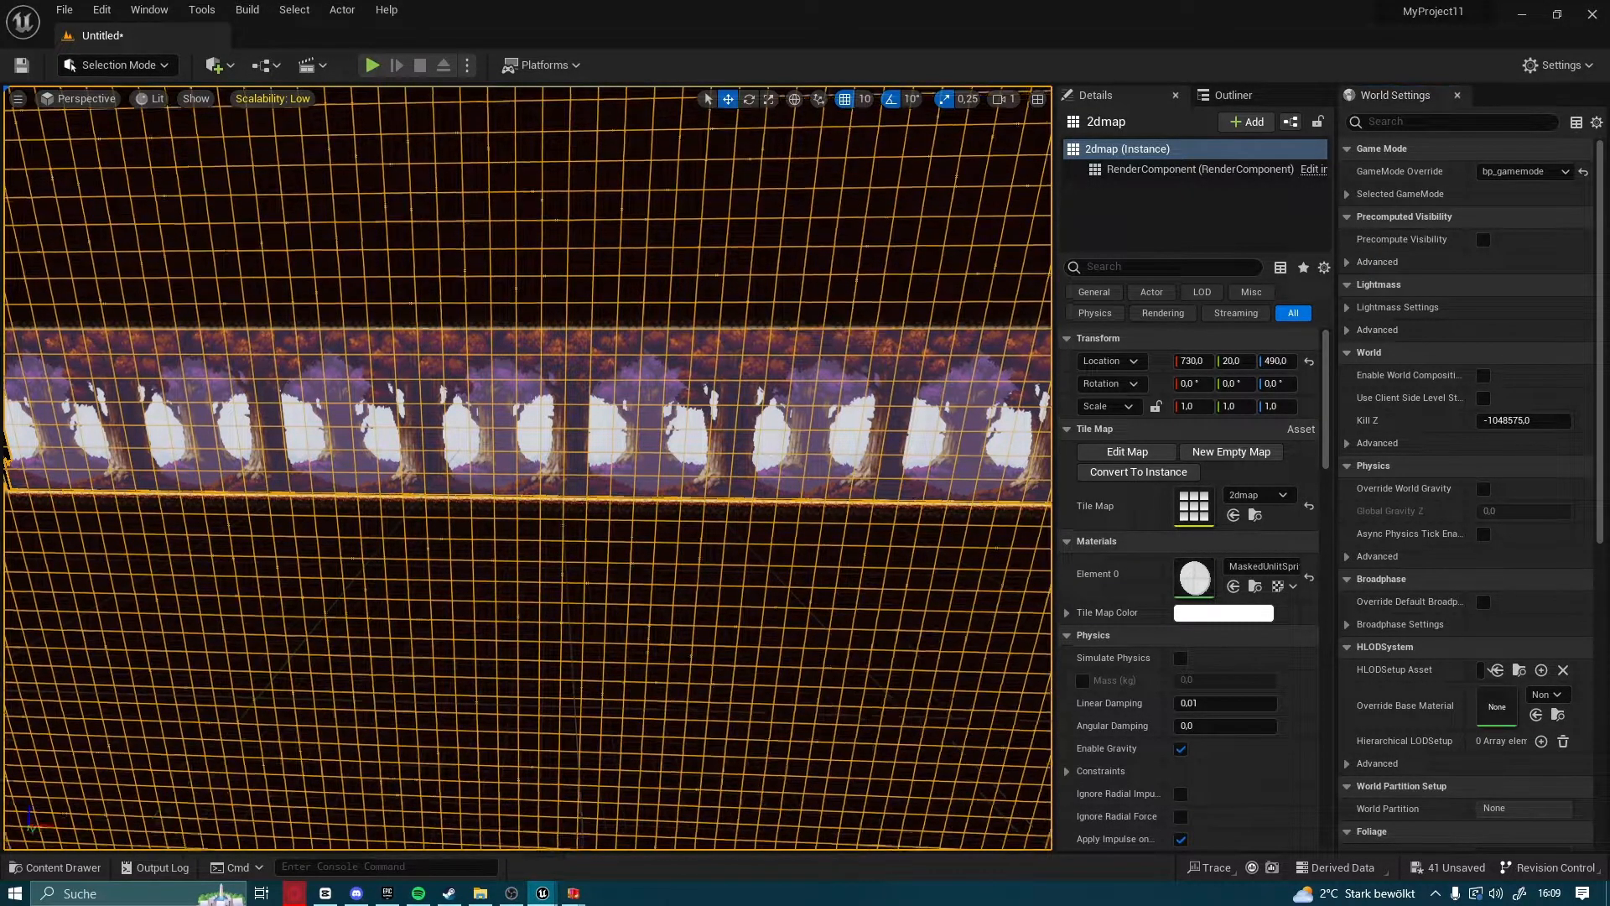
pyautogui.moveTo(1010, 435); pyautogui.dragTo(906, 436, button='right')
pyautogui.click(1010, 435)
pyautogui.press('w')
pyautogui.click(216, 68)
pyautogui.moveTo(256, 203)
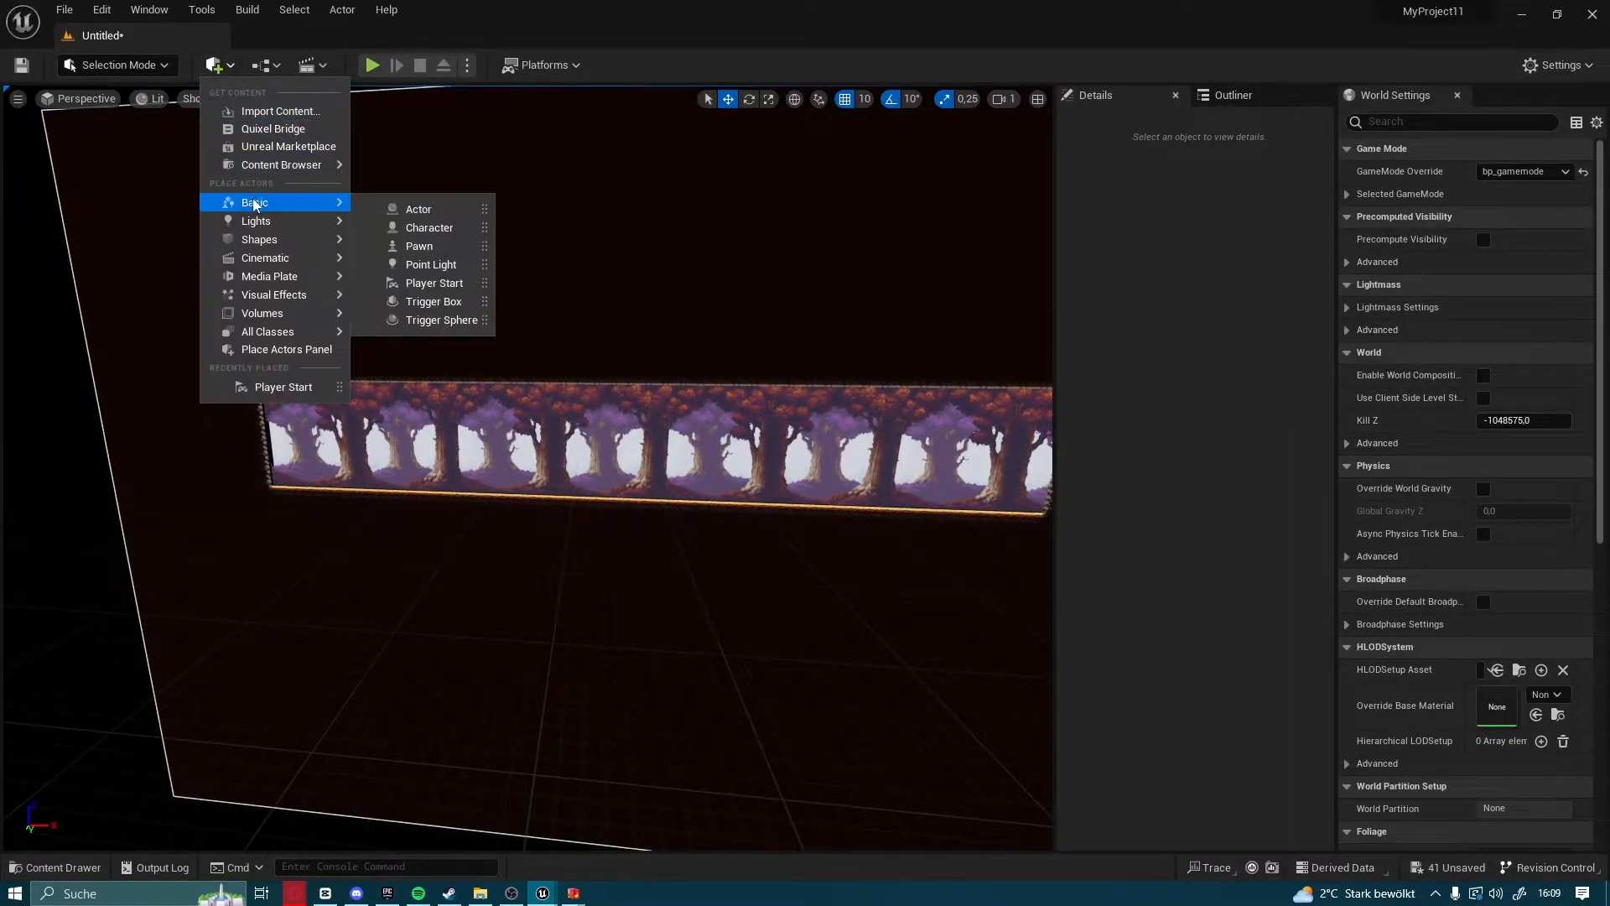
pyautogui.click(432, 283)
pyautogui.press('f')
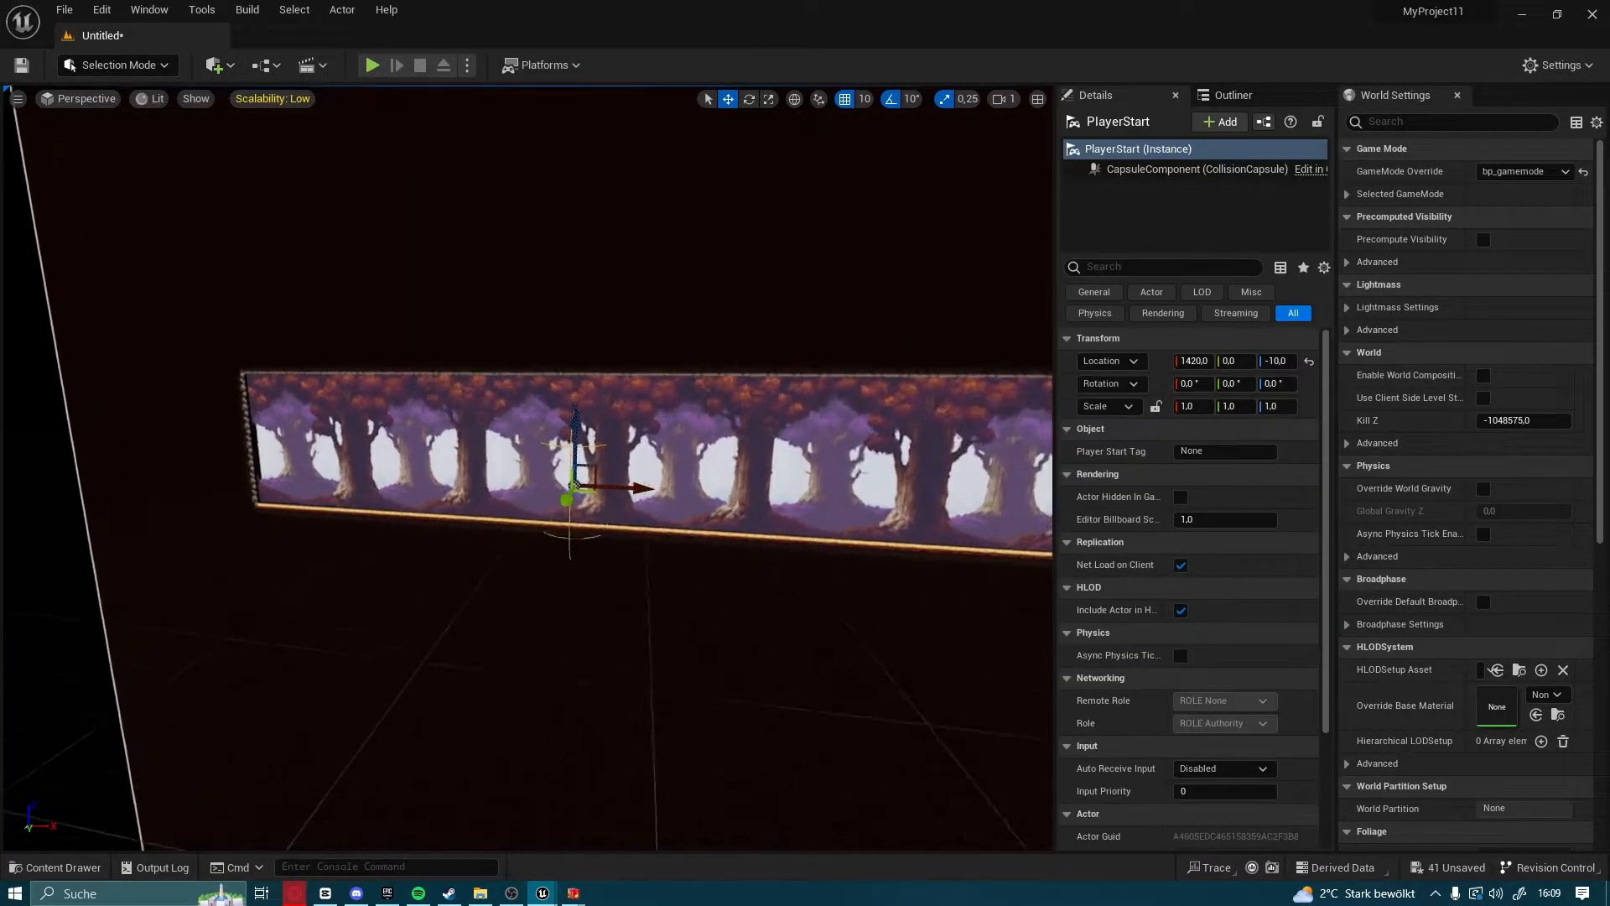
pyautogui.moveTo(470, 438); pyautogui.dragTo(437, 451)
pyautogui.scroll(-5, 497, 369)
# Run the level to test how the knight spawns, and stop the play session
pyautogui.click(372, 65)
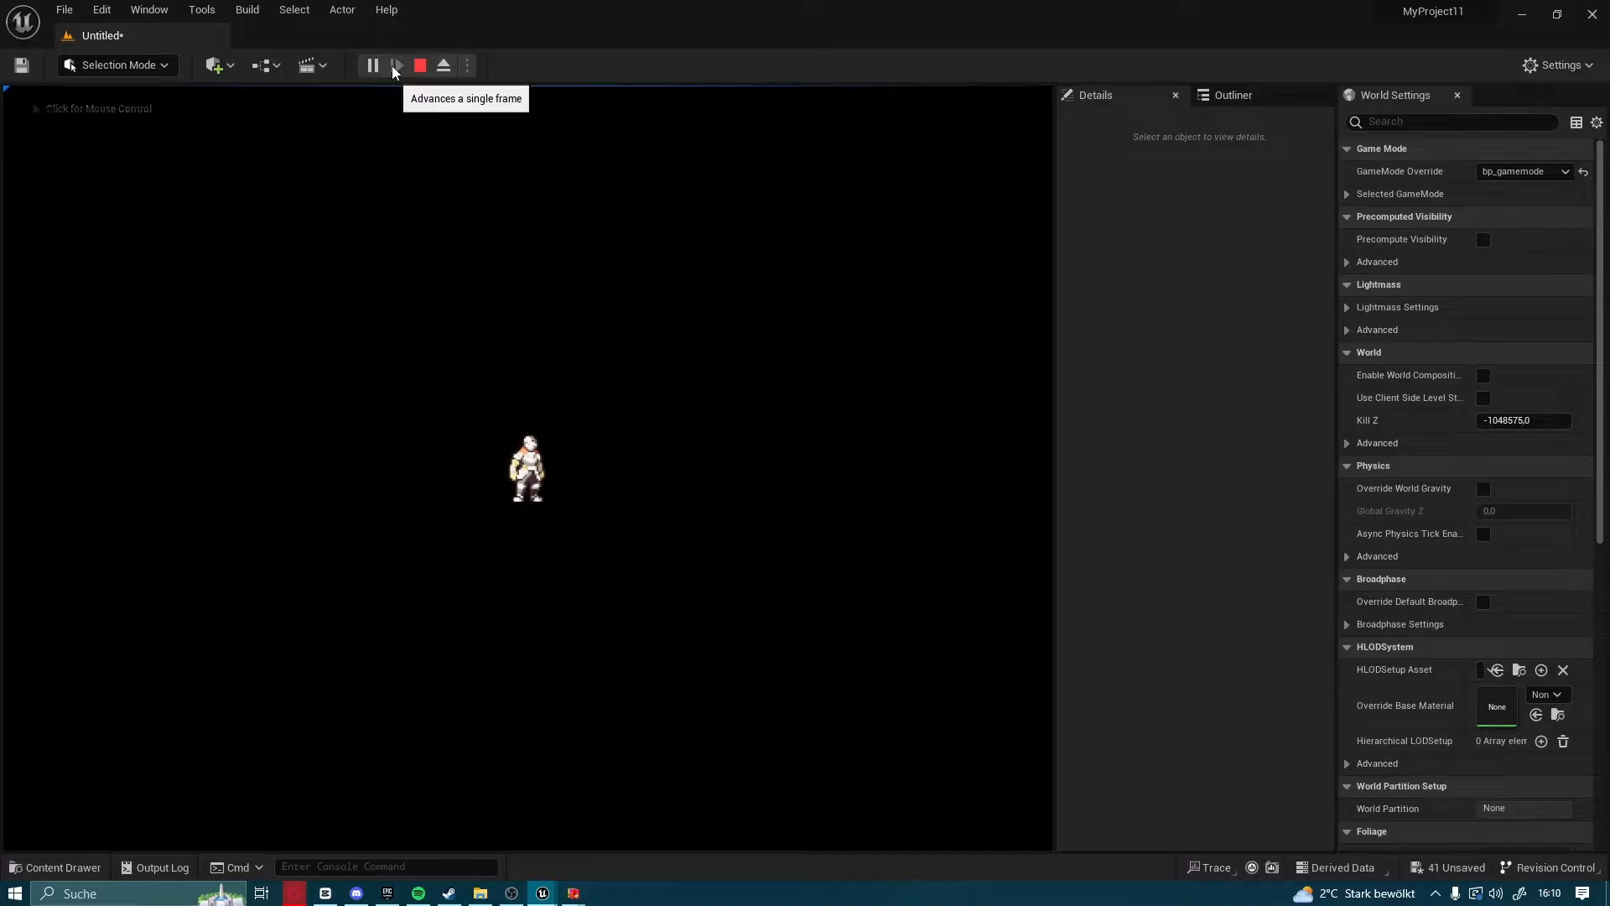
pyautogui.press('Escape')
# Position the Player Start in line with the tile map at location 1420, 20, 20
pyautogui.moveTo(559, 291); pyautogui.dragTo(713, 303, button='right')
pyautogui.press('f')
pyautogui.moveTo(555, 303); pyautogui.dragTo(721, 436, button='right')
pyautogui.press('w')
pyautogui.moveTo(490, 393); pyautogui.dragTo(610, 461, button='right')
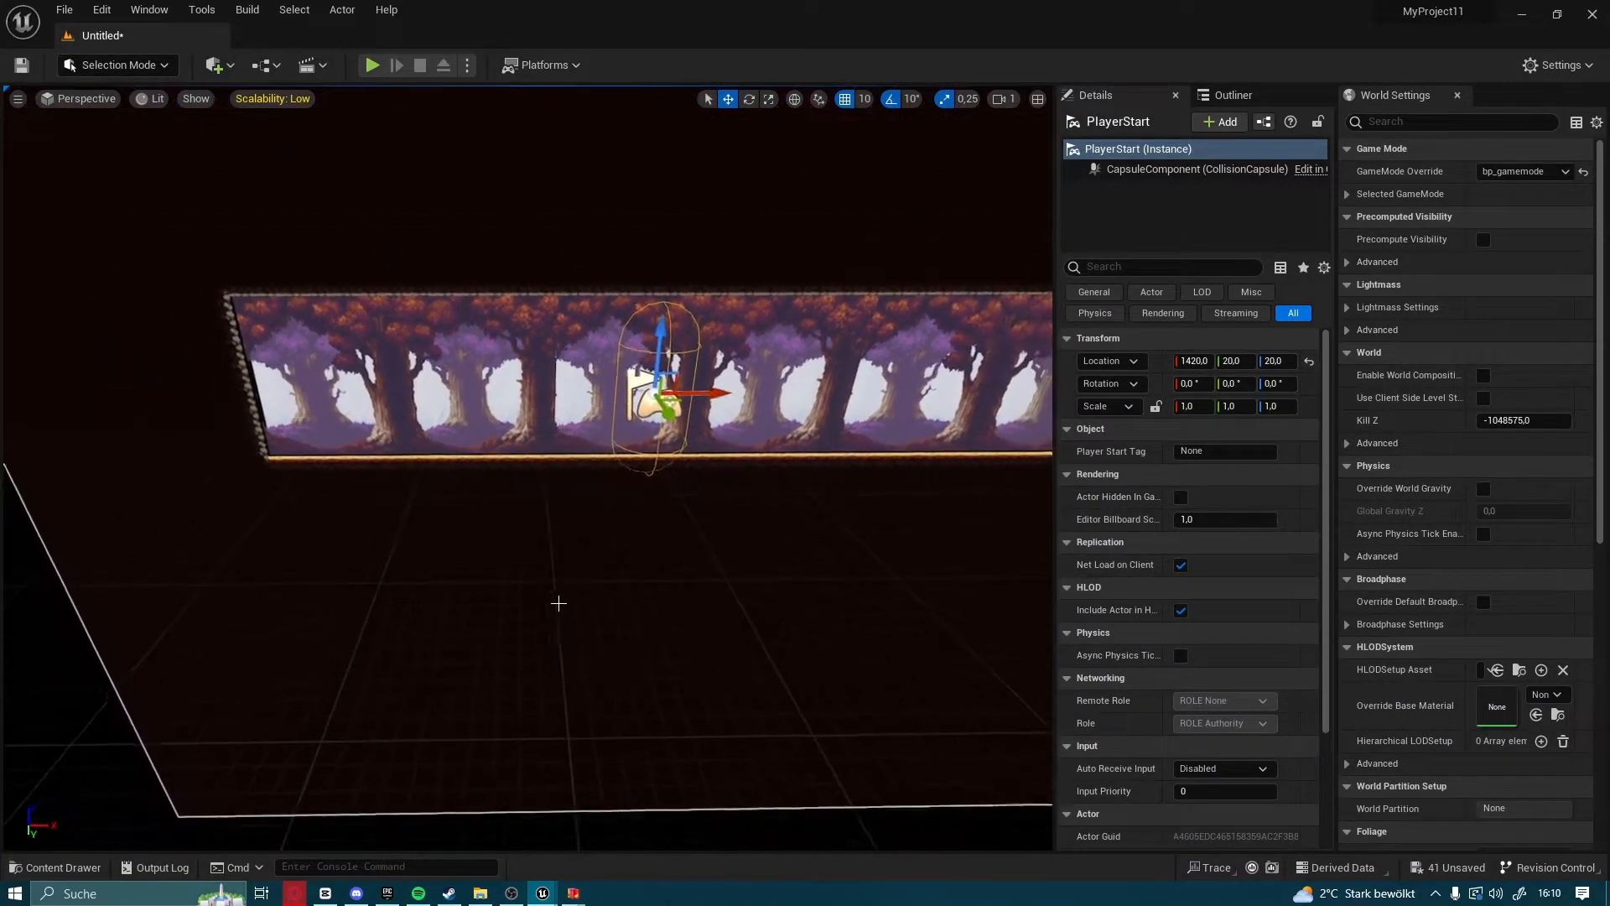
pyautogui.scroll(3, 975, 245)
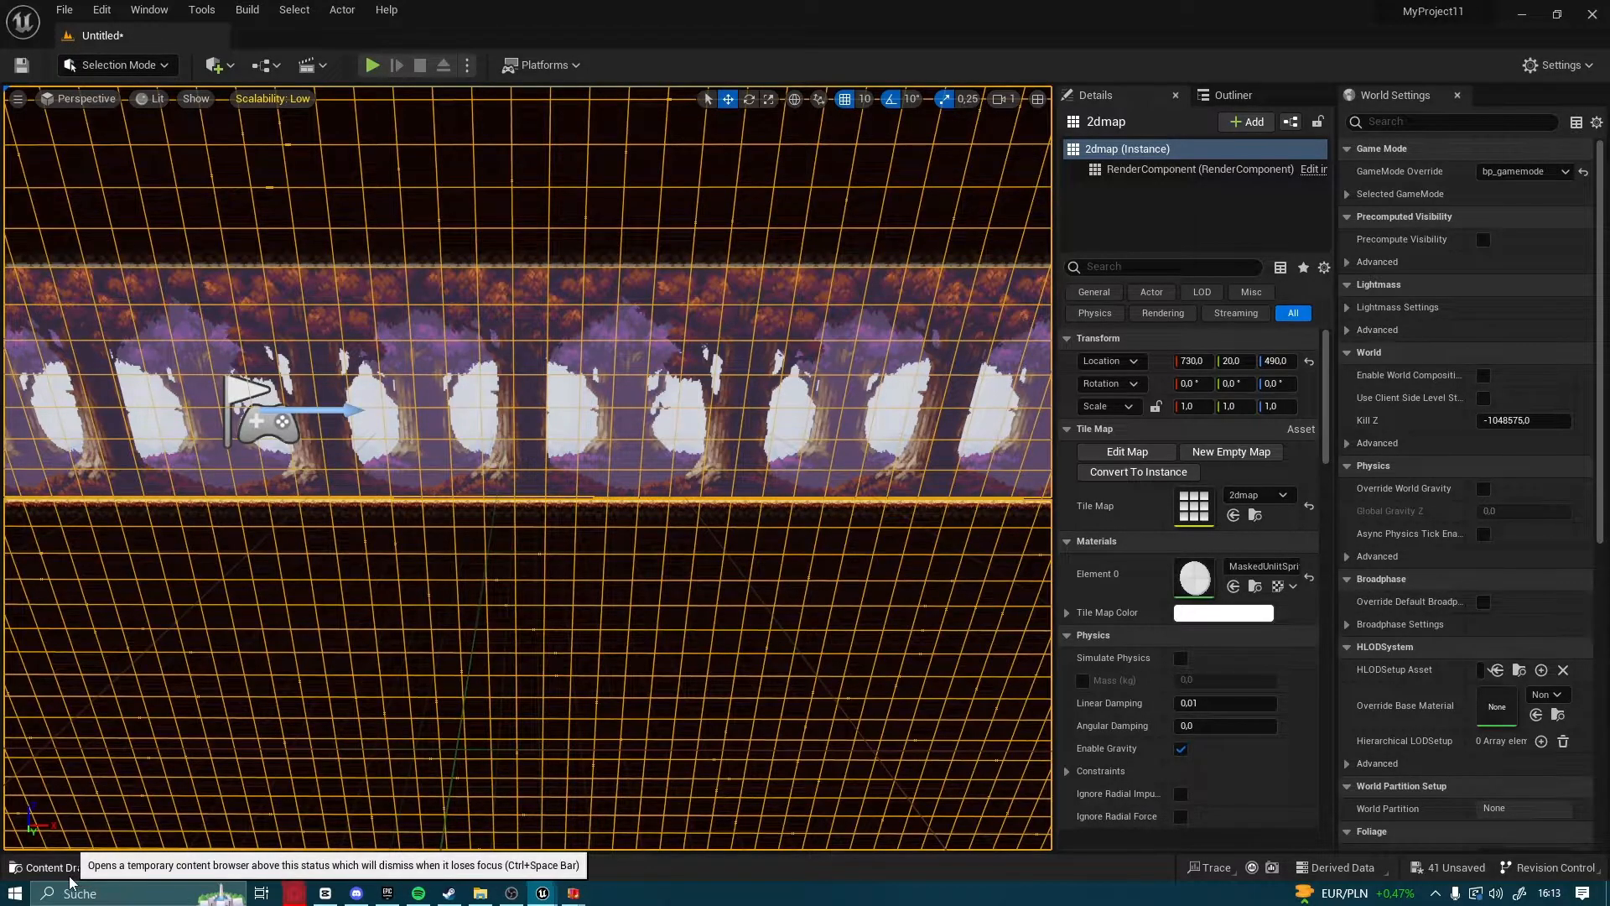
# Open the oak_woods_tileset_TileSet asset from the Content folder, showing its first ground block
pyautogui.click(46, 869)
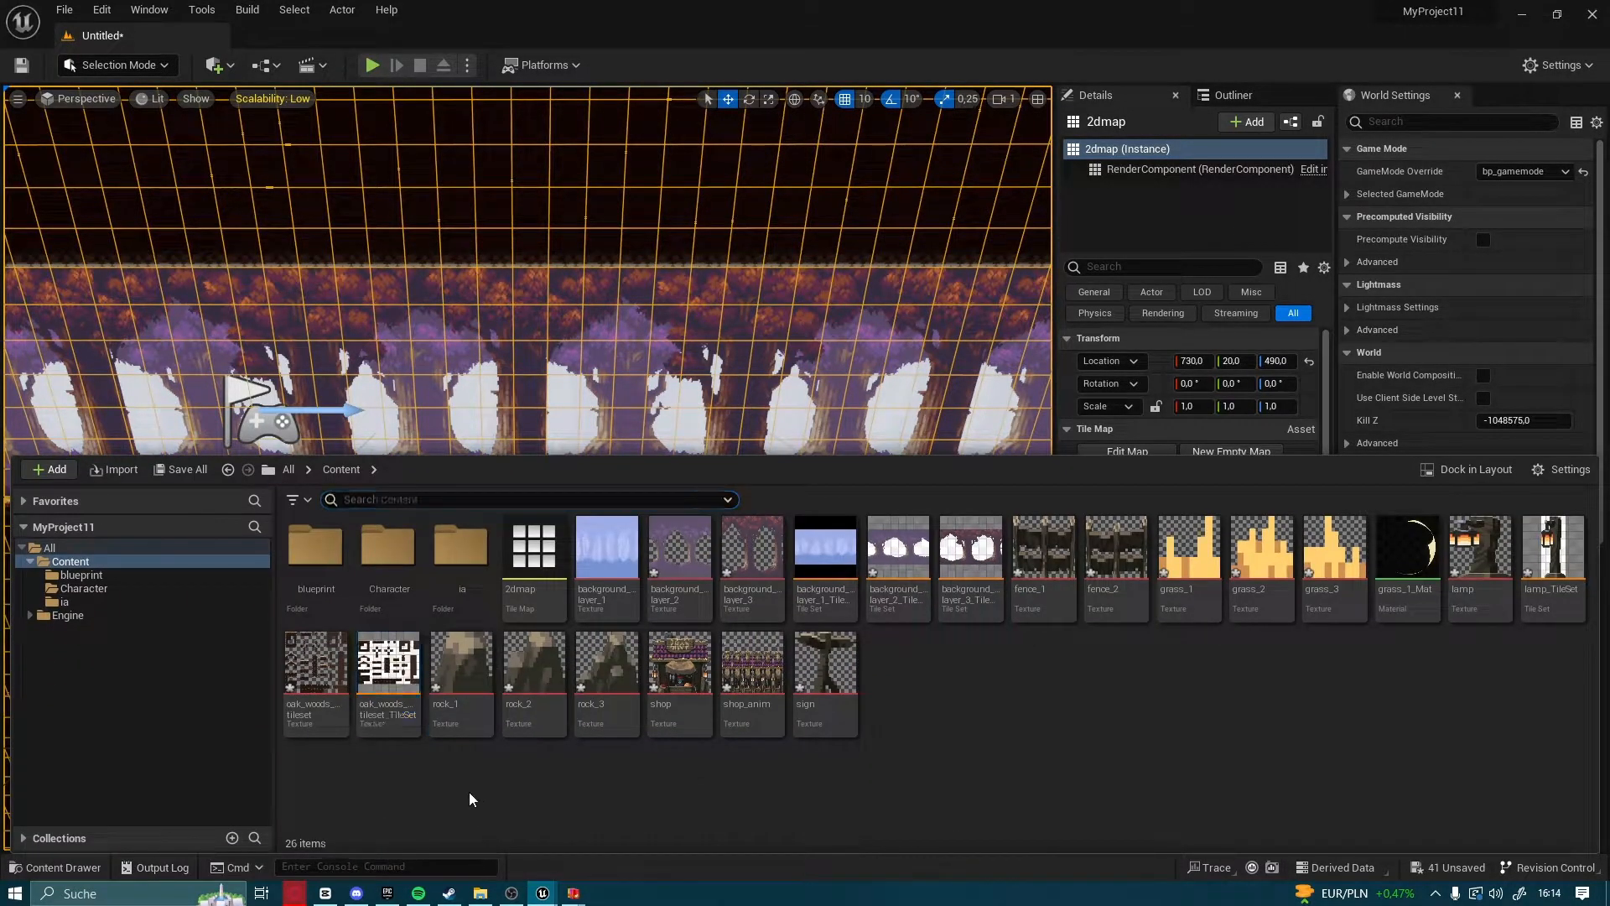
pyautogui.doubleClick(377, 677)
pyautogui.moveTo(335, 503); pyautogui.dragTo(452, 728, button='right')
pyautogui.scroll(2, 352, 567)
pyautogui.scroll(2, 467, 673)
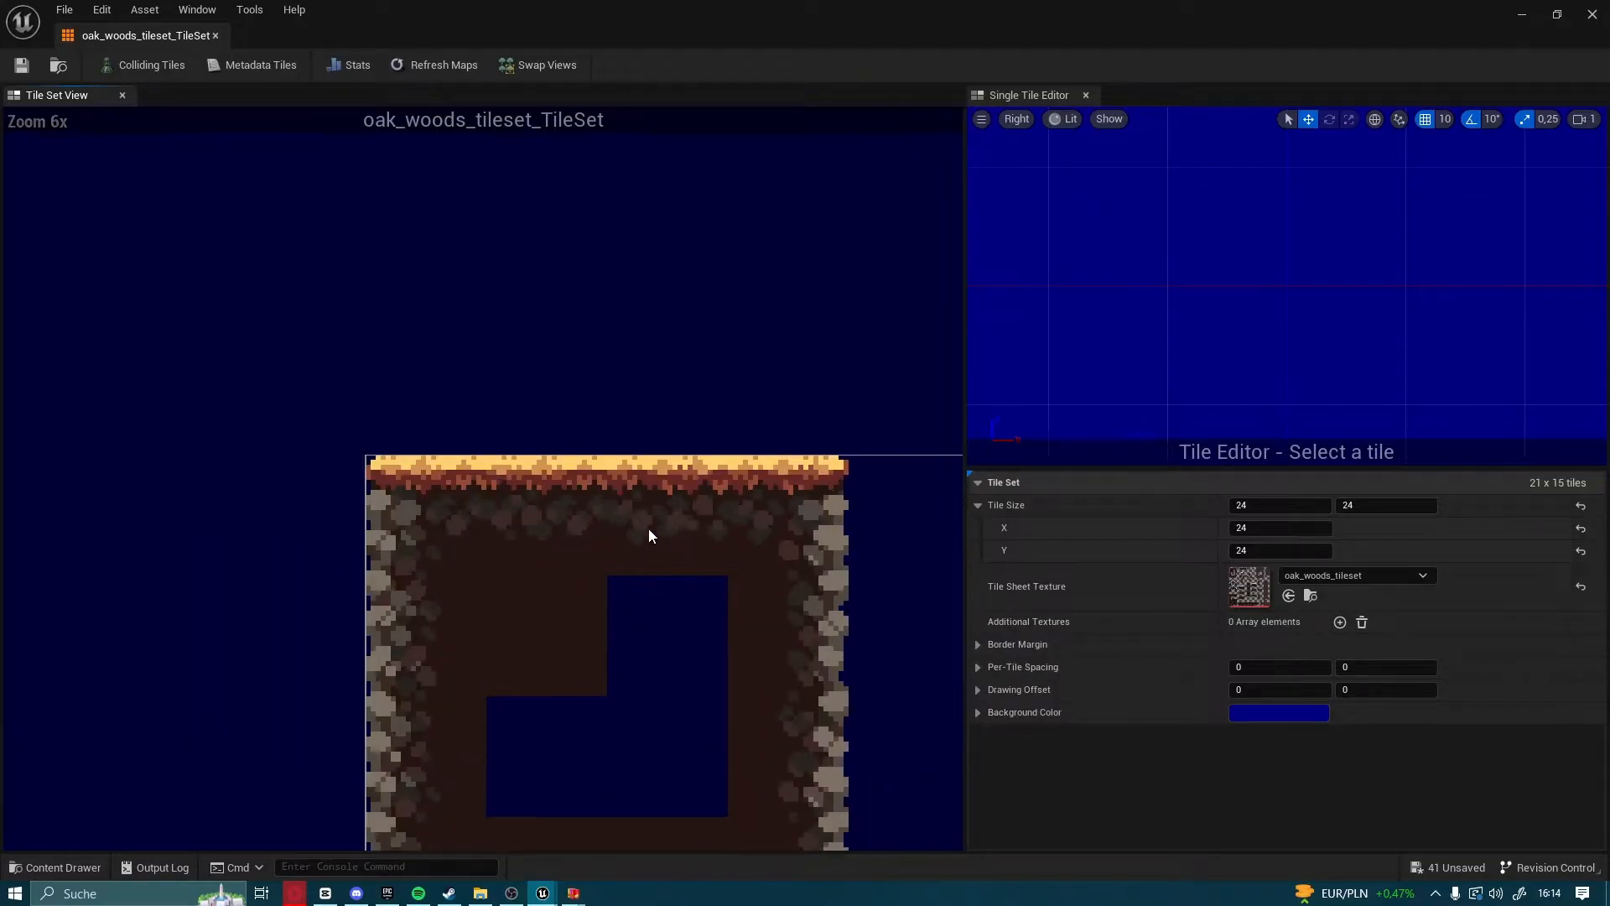
# Show colliding tiles and add a collision box to each of the four top-row tiles of the first ground block
pyautogui.click(683, 525)
pyautogui.click(144, 70)
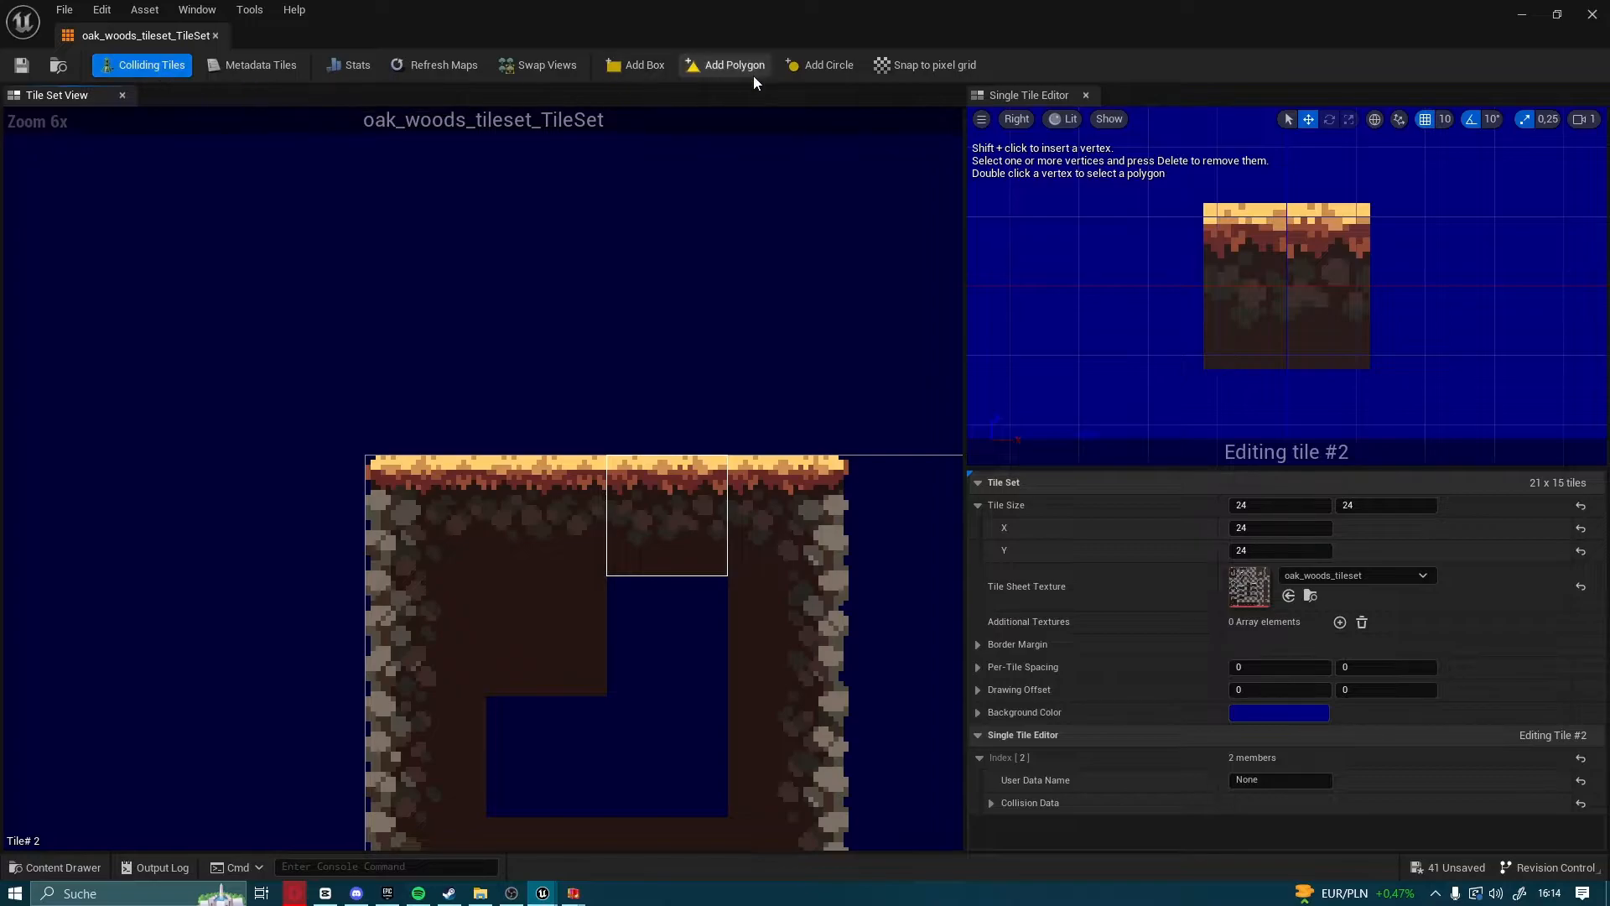
pyautogui.click(636, 67)
pyautogui.click(778, 517)
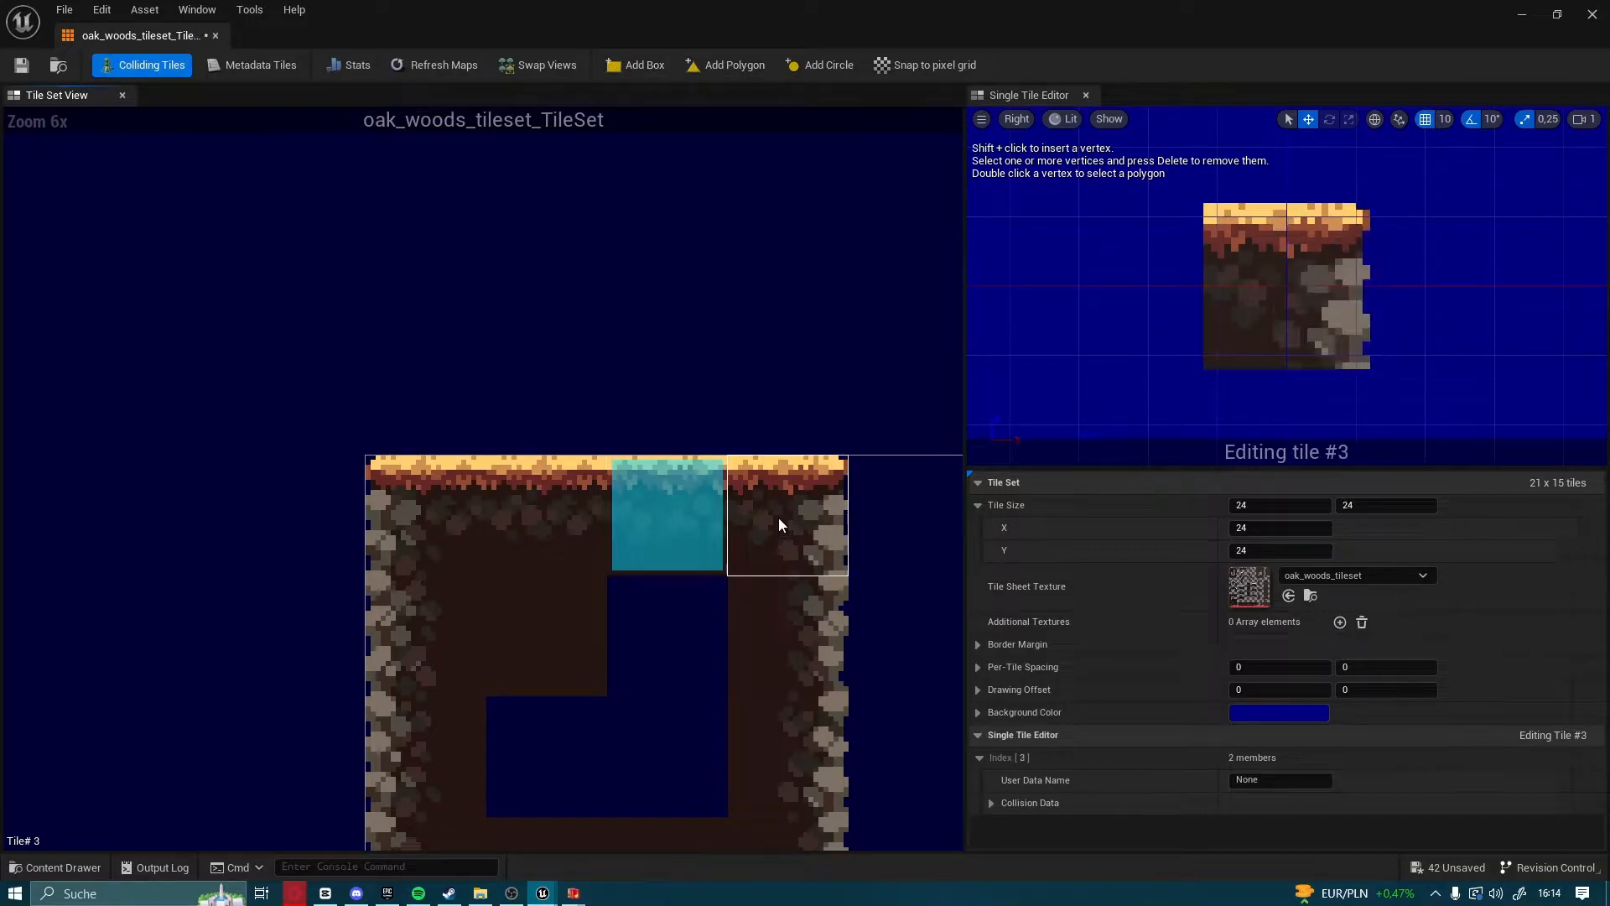
pyautogui.click(632, 71)
pyautogui.click(584, 491)
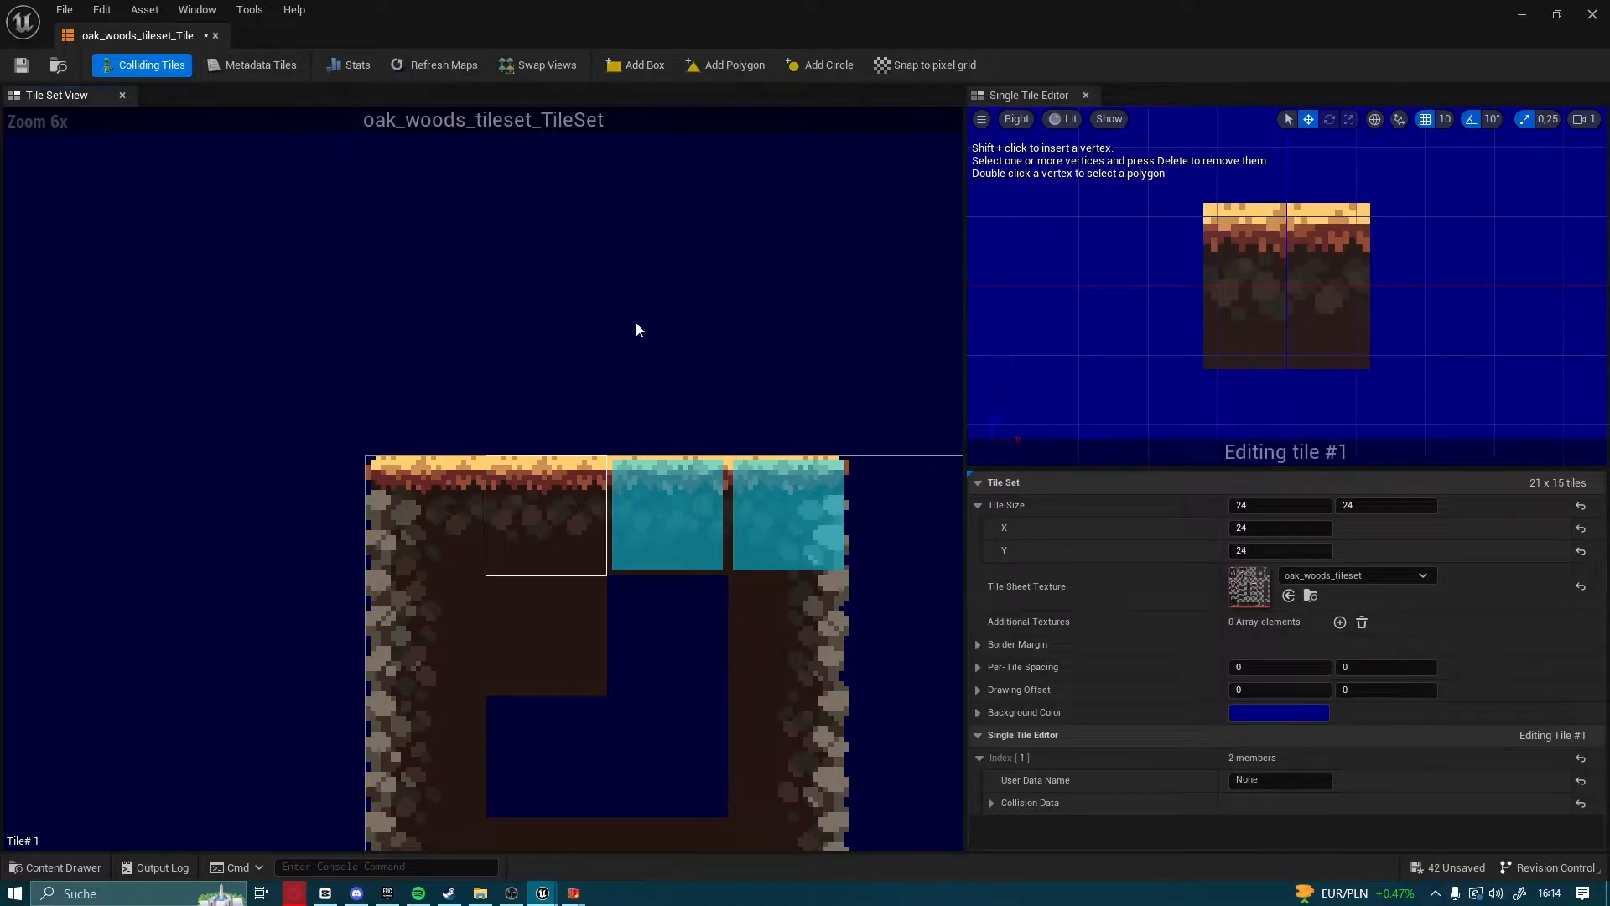
pyautogui.click(629, 74)
pyautogui.click(475, 469)
pyautogui.click(651, 66)
# Add collision boxes to the three remaining tiles along the right edge of the first ground block
pyautogui.scroll(-1, 681, 453)
pyautogui.click(636, 369)
pyautogui.click(635, 64)
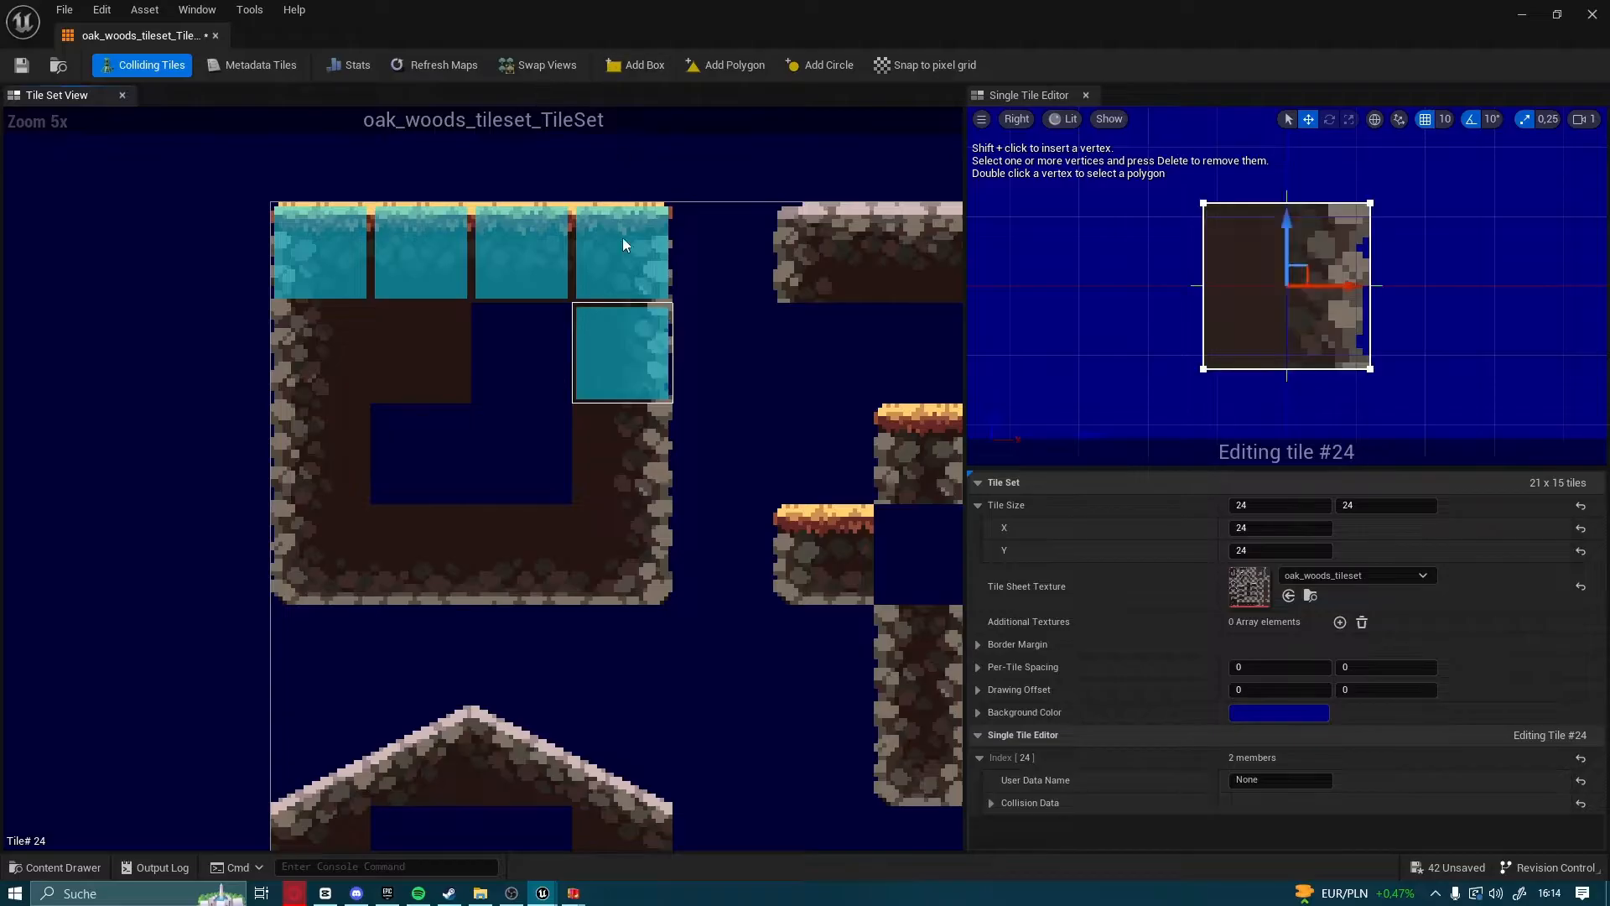
pyautogui.click(623, 453)
pyautogui.click(635, 64)
pyautogui.click(623, 554)
pyautogui.click(635, 65)
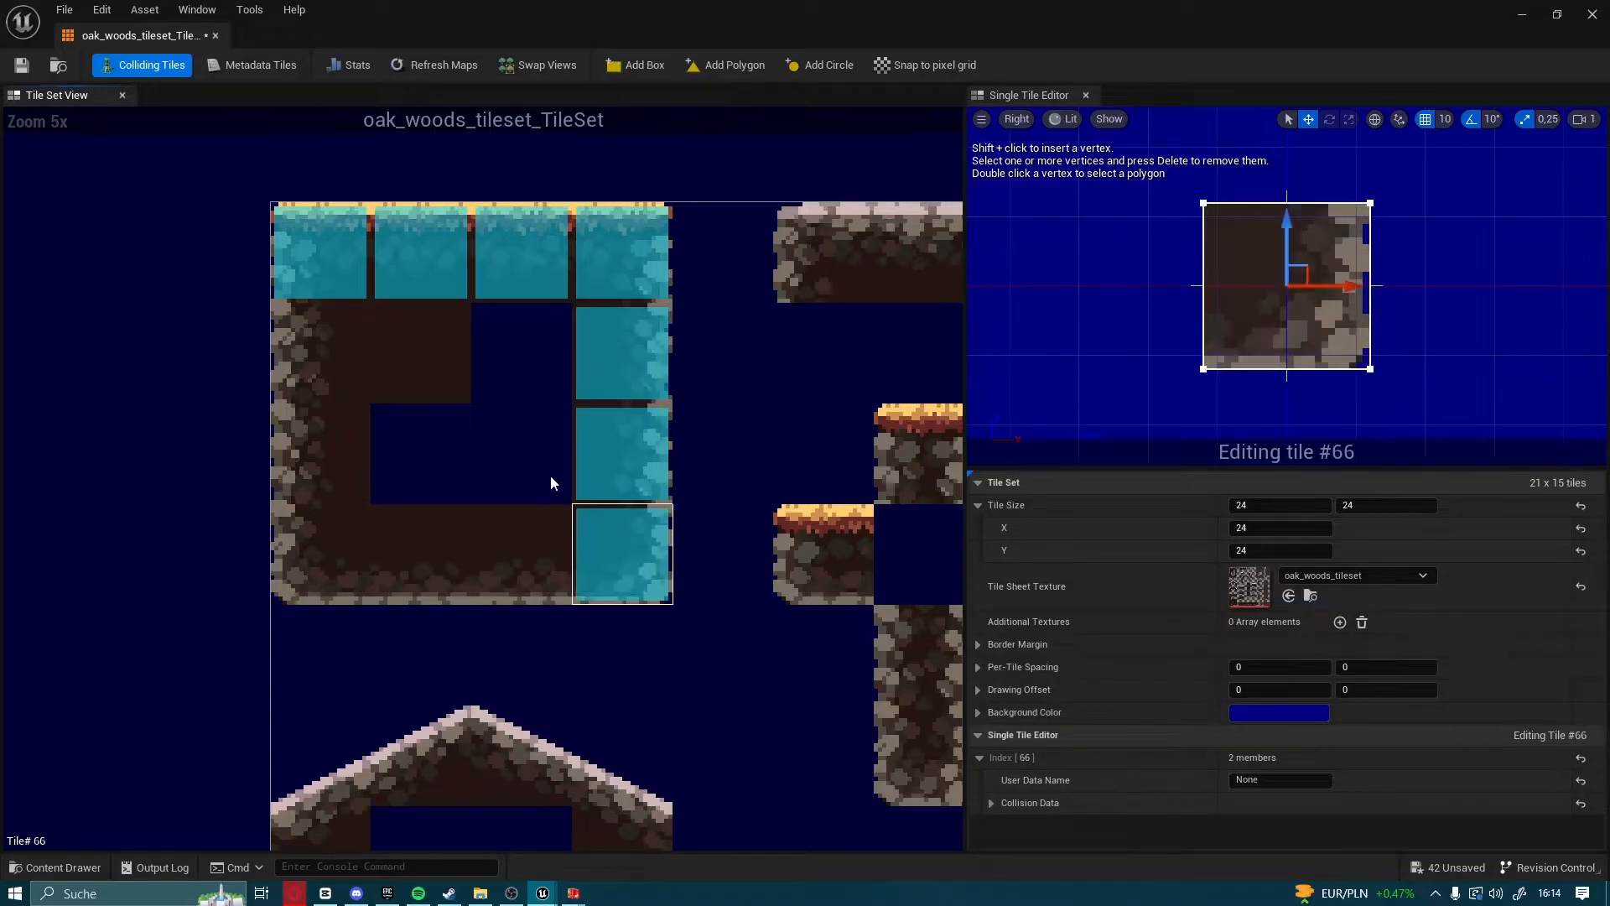
# Add collision boxes to the three remaining bottom-row tiles of the first ground block
pyautogui.click(522, 553)
pyautogui.click(635, 64)
pyautogui.click(421, 554)
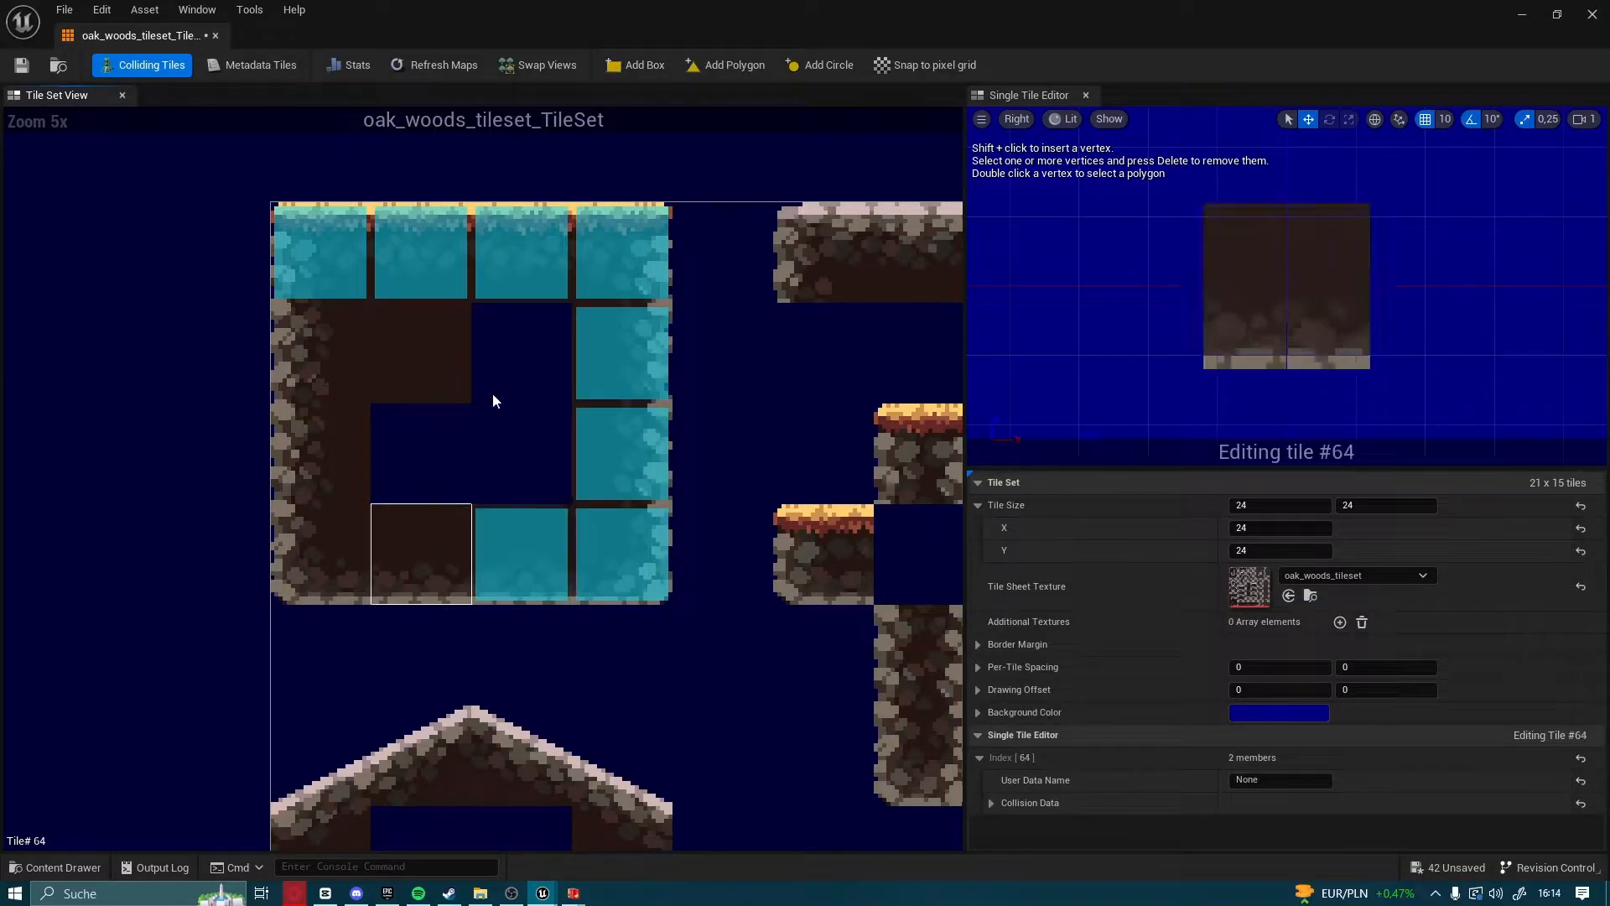
pyautogui.click(622, 67)
pyautogui.click(330, 554)
pyautogui.click(662, 65)
# Add collision boxes to the two remaining tiles along the left edge of the first ground block
pyautogui.click(324, 473)
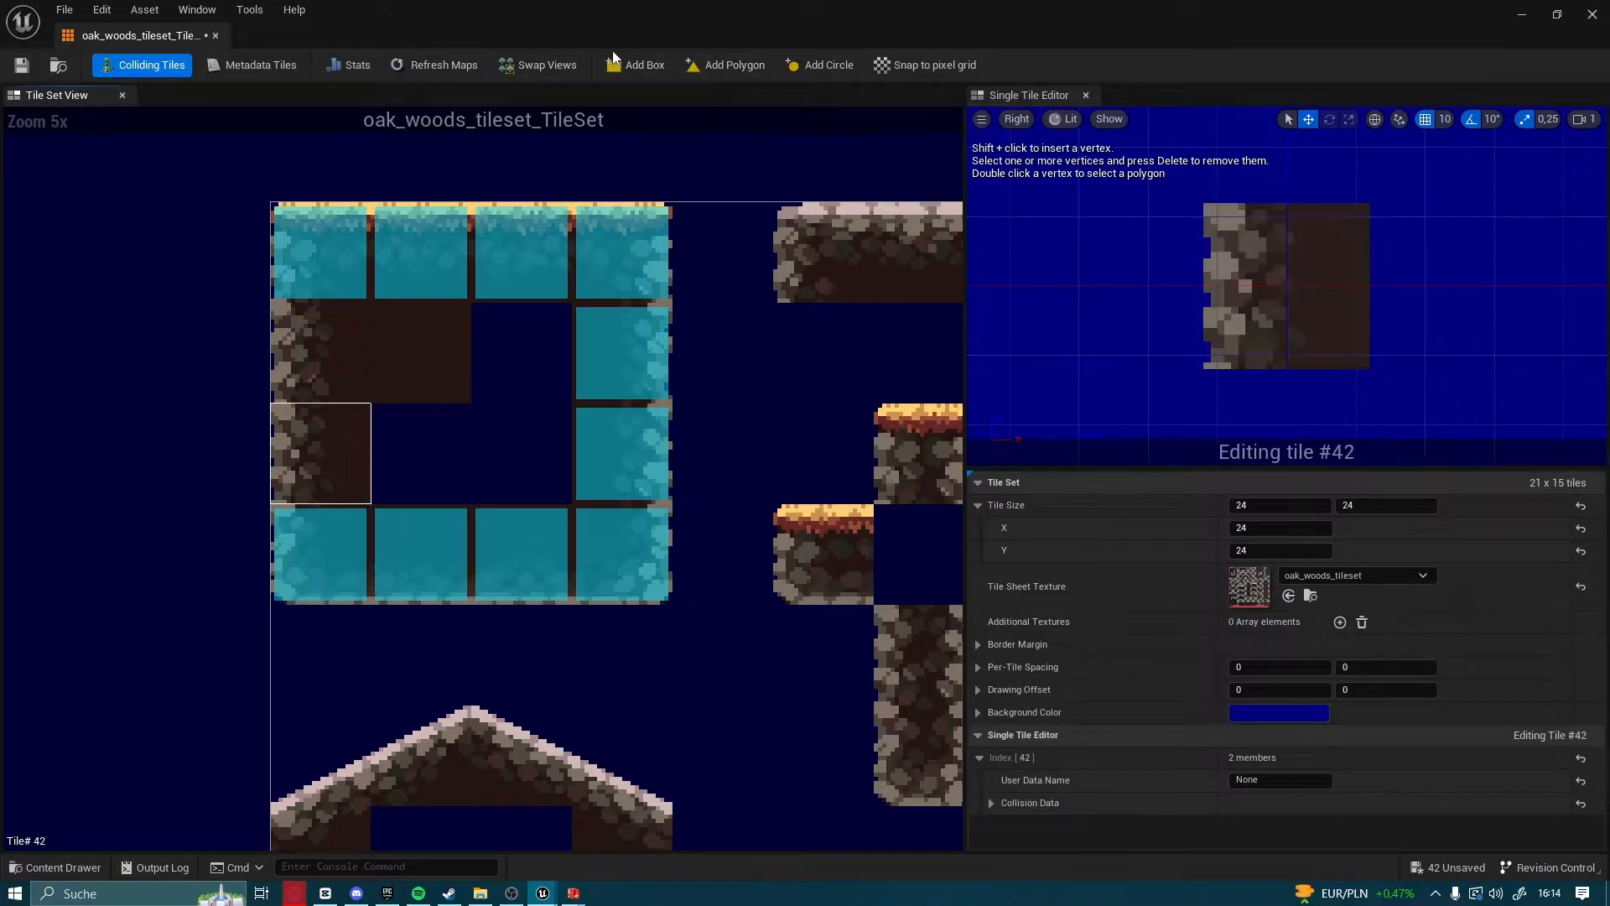
pyautogui.click(612, 64)
pyautogui.click(325, 308)
pyautogui.click(662, 66)
# Look over the whole tile set to check which tiles have collision boxes
pyautogui.scroll(-1, 687, 325)
pyautogui.moveTo(800, 435); pyautogui.dragTo(471, 463, button='right')
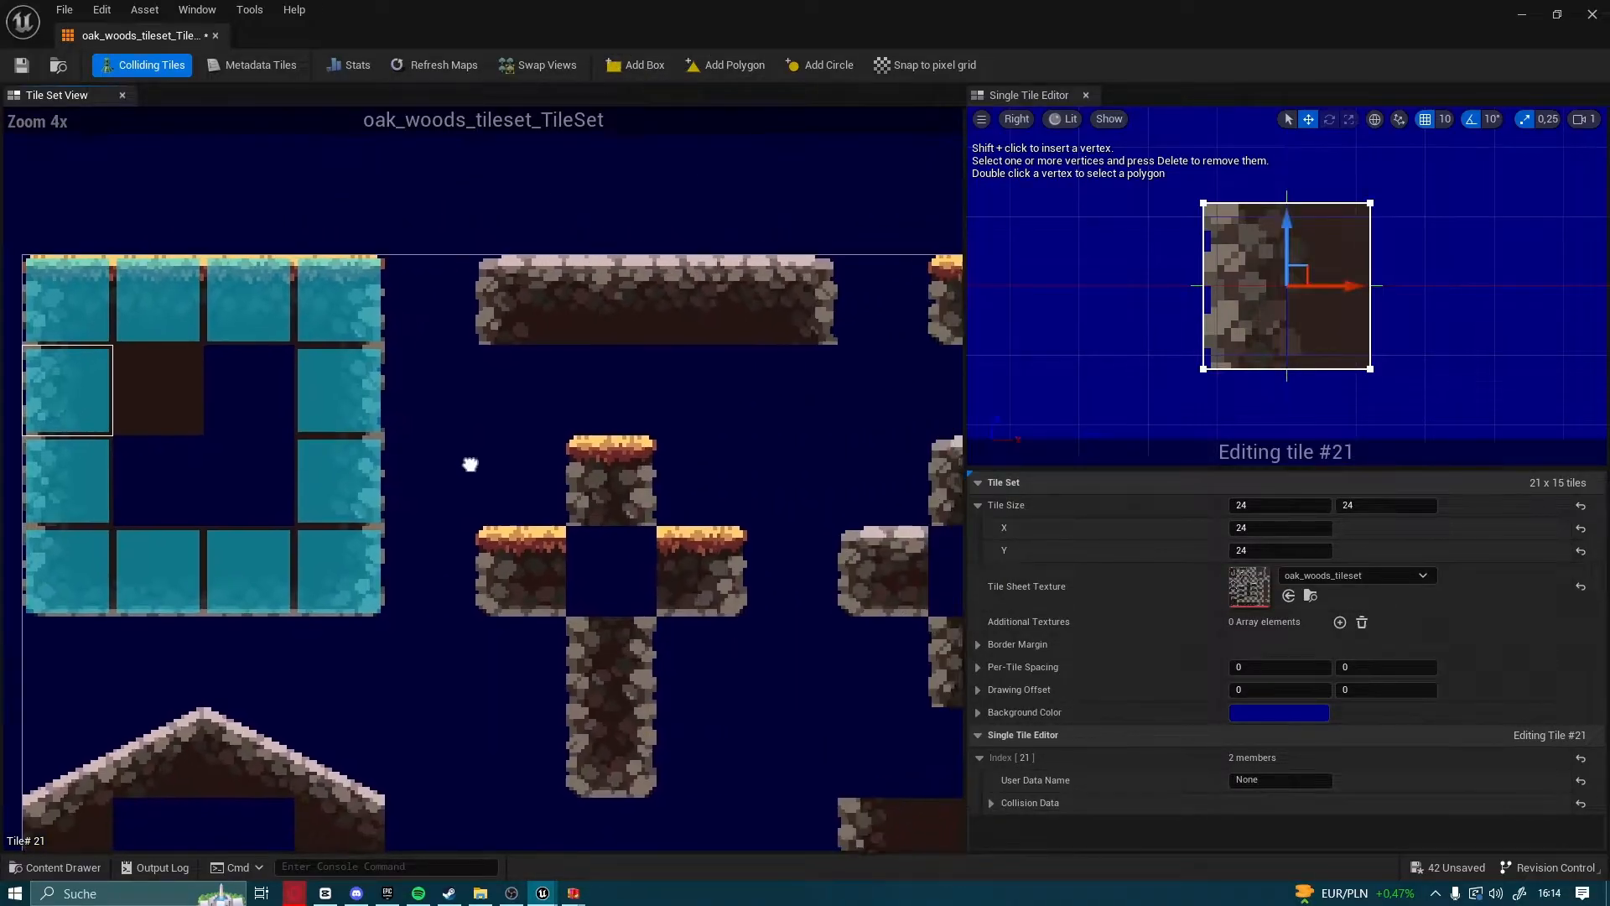
pyautogui.scroll(-1, 471, 464)
pyautogui.moveTo(614, 564); pyautogui.dragTo(589, 629, button='right')
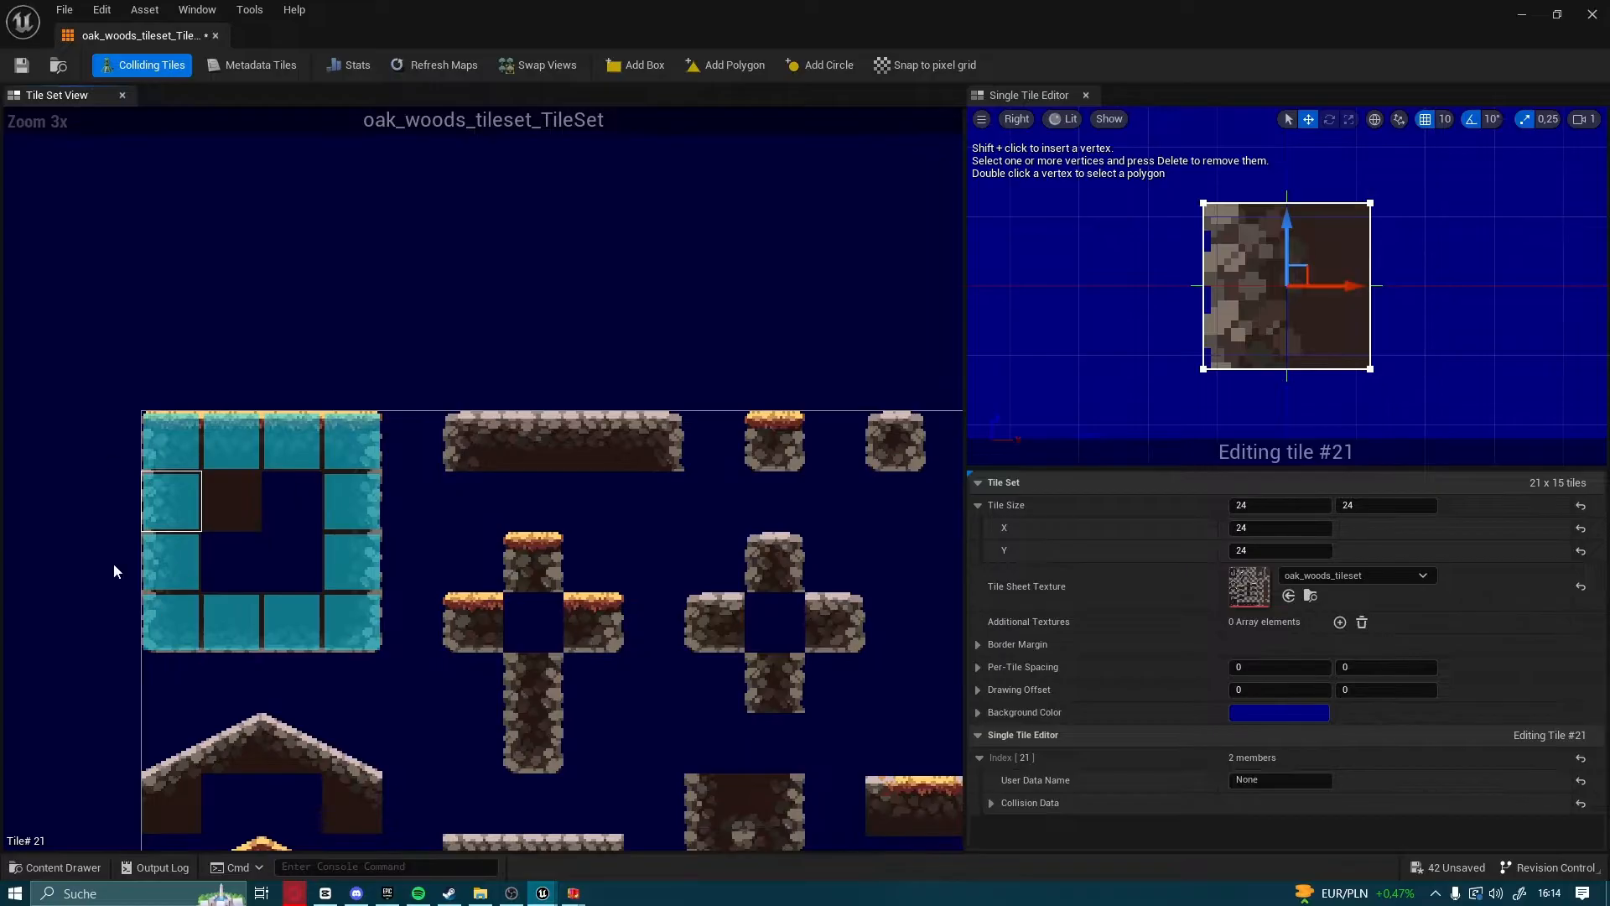
pyautogui.scroll(-1, 518, 576)
pyautogui.moveTo(663, 700); pyautogui.dragTo(458, 421, button='right')
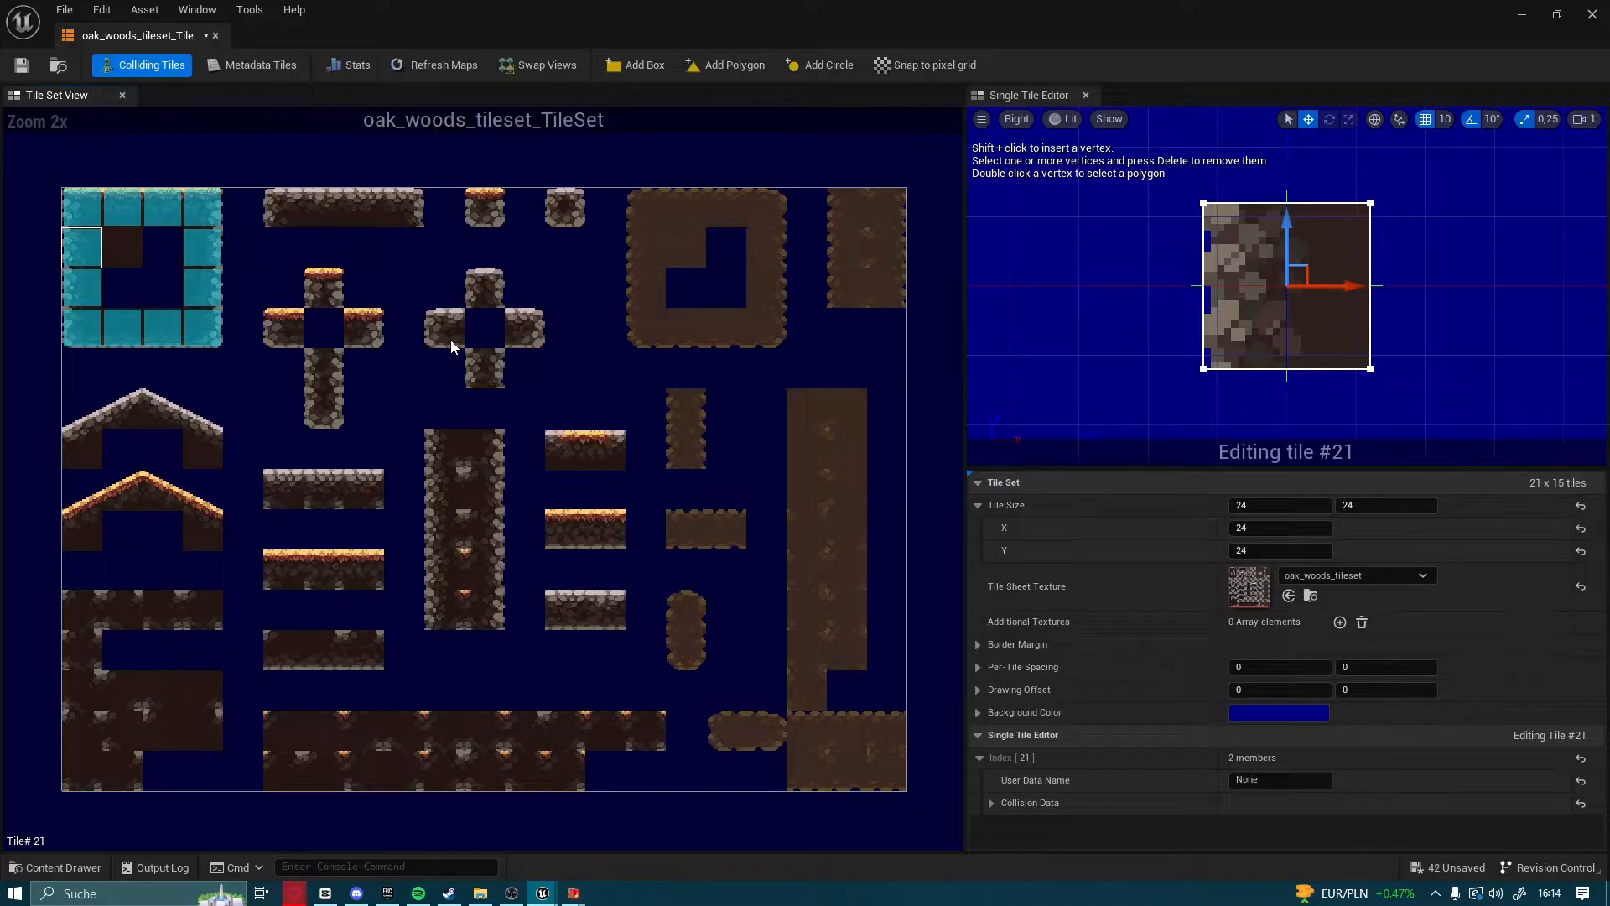
pyautogui.moveTo(356, 351); pyautogui.dragTo(562, 496, button='right')
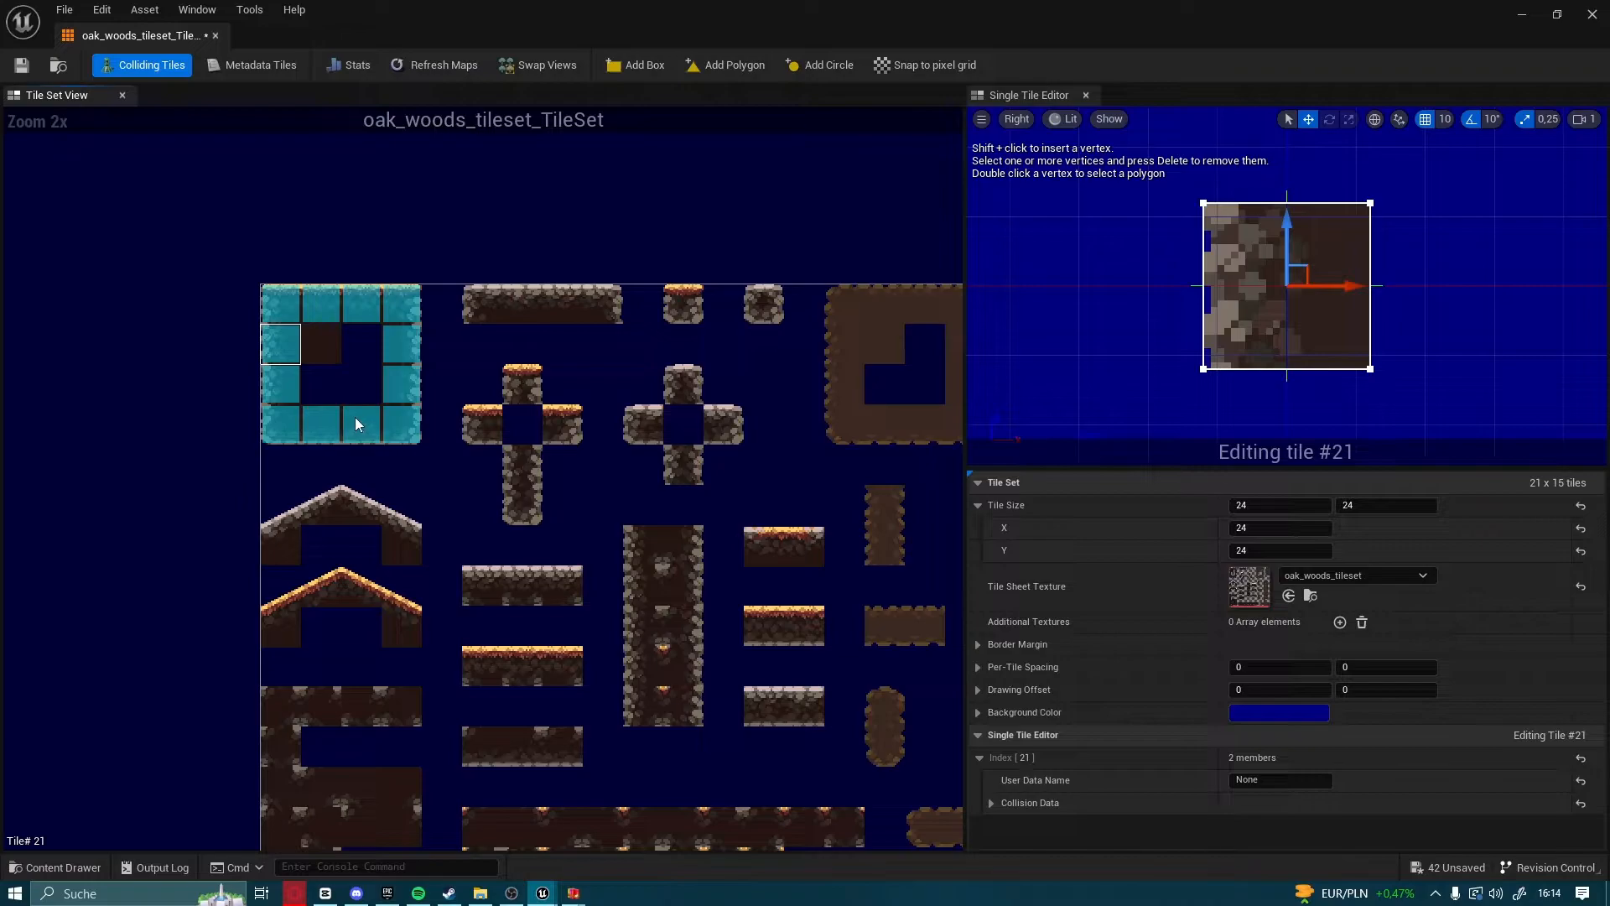
# Refresh the maps that use the tile set, save the tile set, and close its editor
pyautogui.click(438, 69)
pyautogui.click(23, 66)
pyautogui.click(1591, 12)
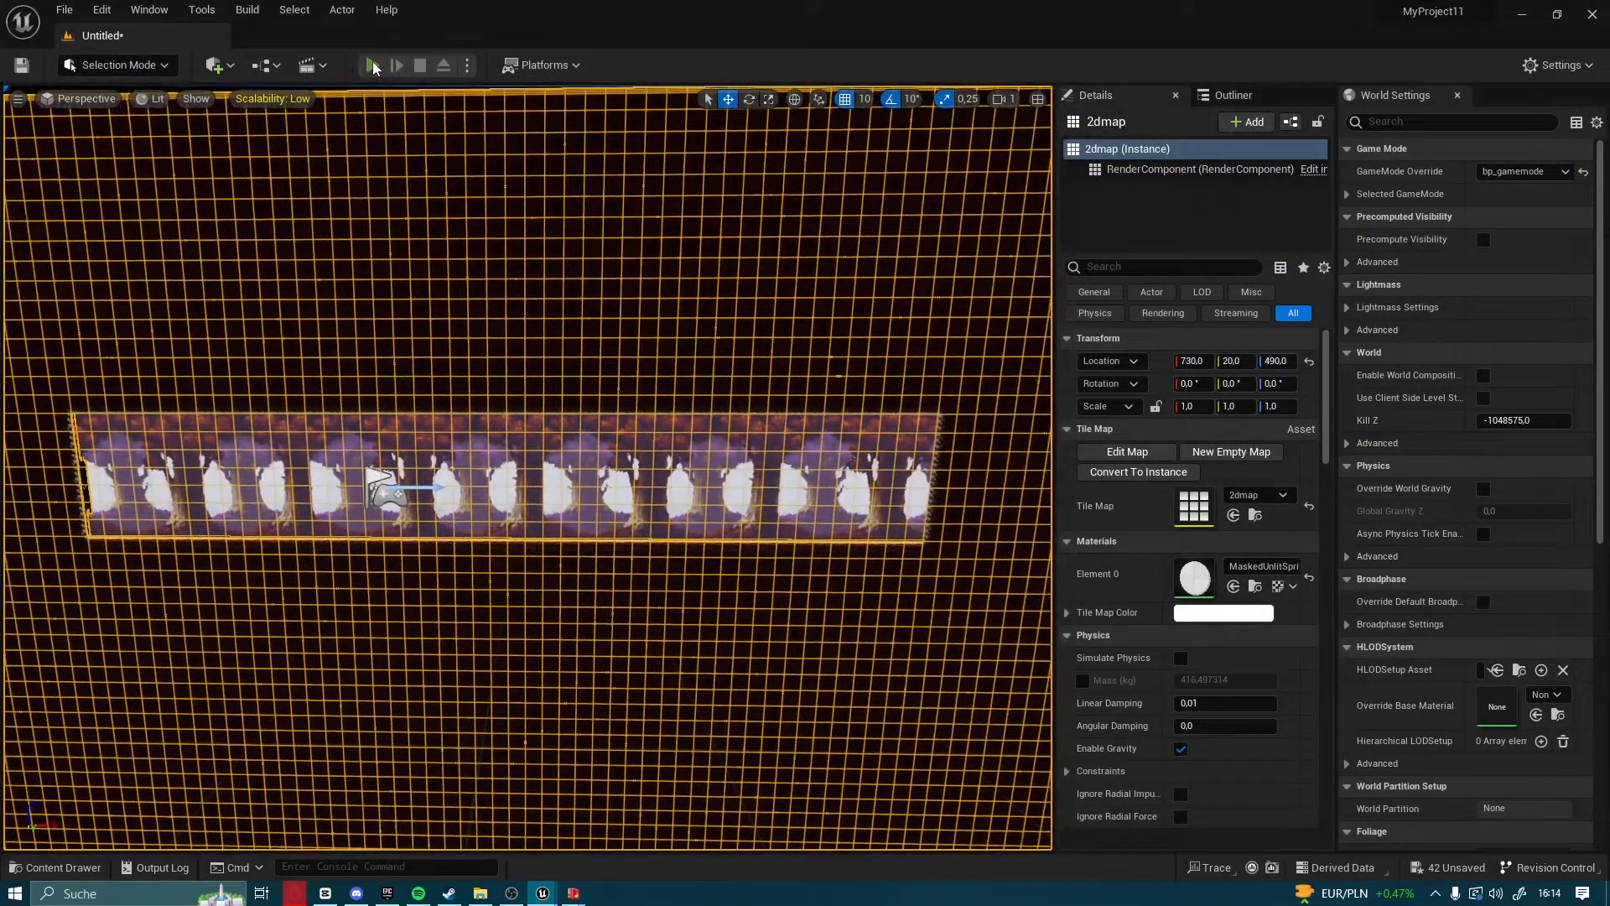
# Run the level to test the character against the new tile collisions
pyautogui.click(373, 65)
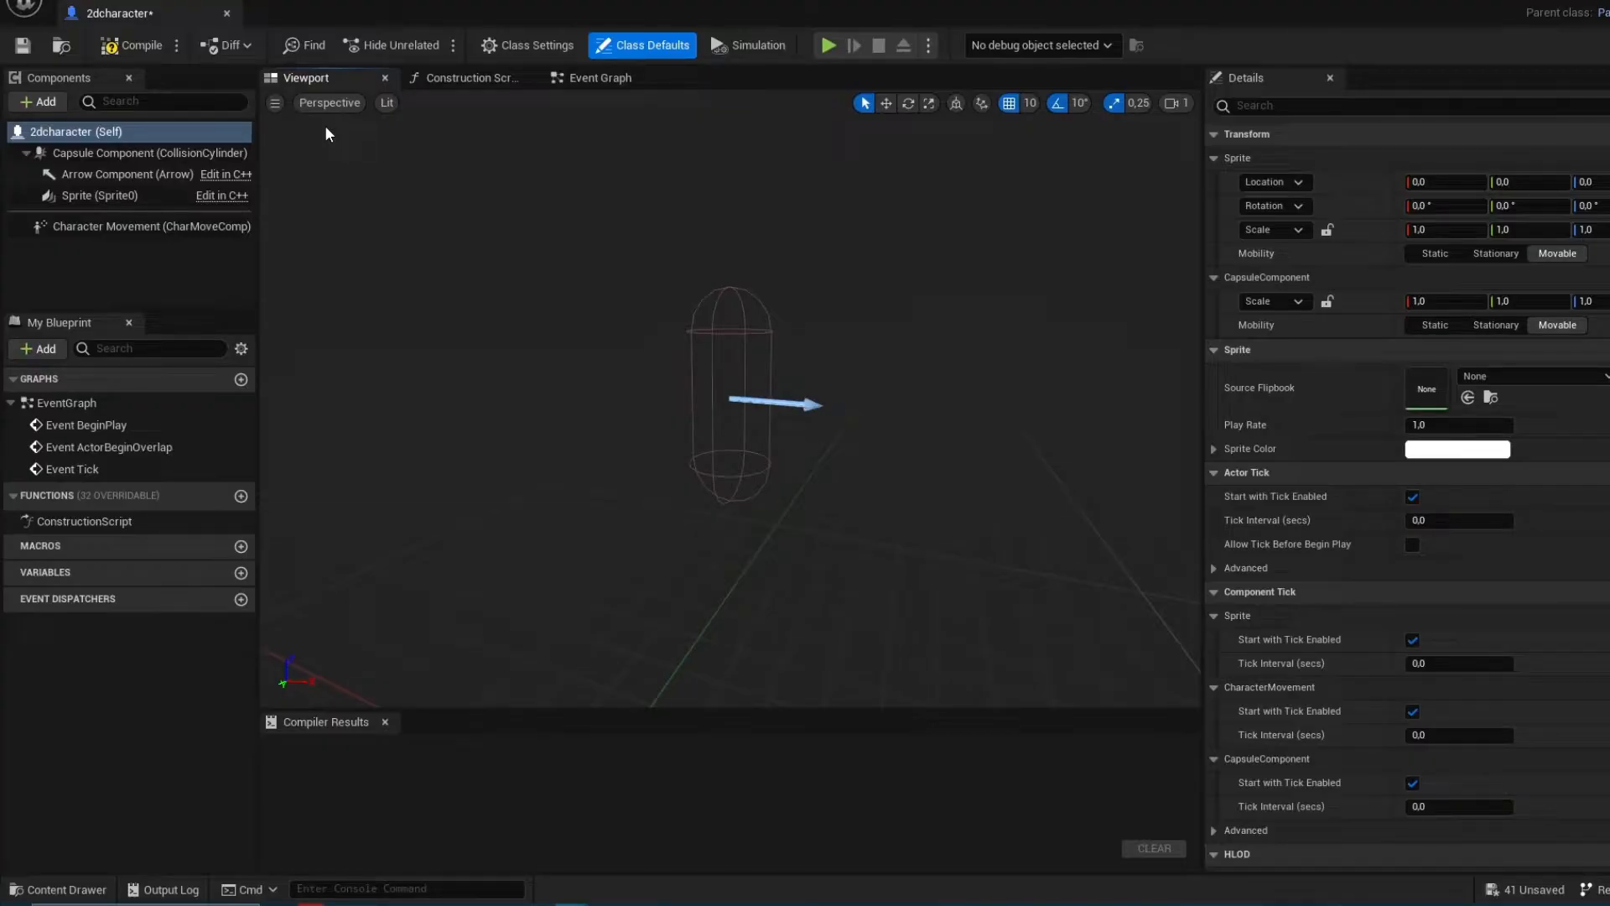
# Open the Event Graph of the 2dcharacter Blueprint and select its default event nodes
pyautogui.click(591, 77)
pyautogui.moveTo(461, 287); pyautogui.dragTo(948, 677)
pyautogui.moveTo(359, 431); pyautogui.dragTo(447, 479, button='right')
pyautogui.click(451, 435)
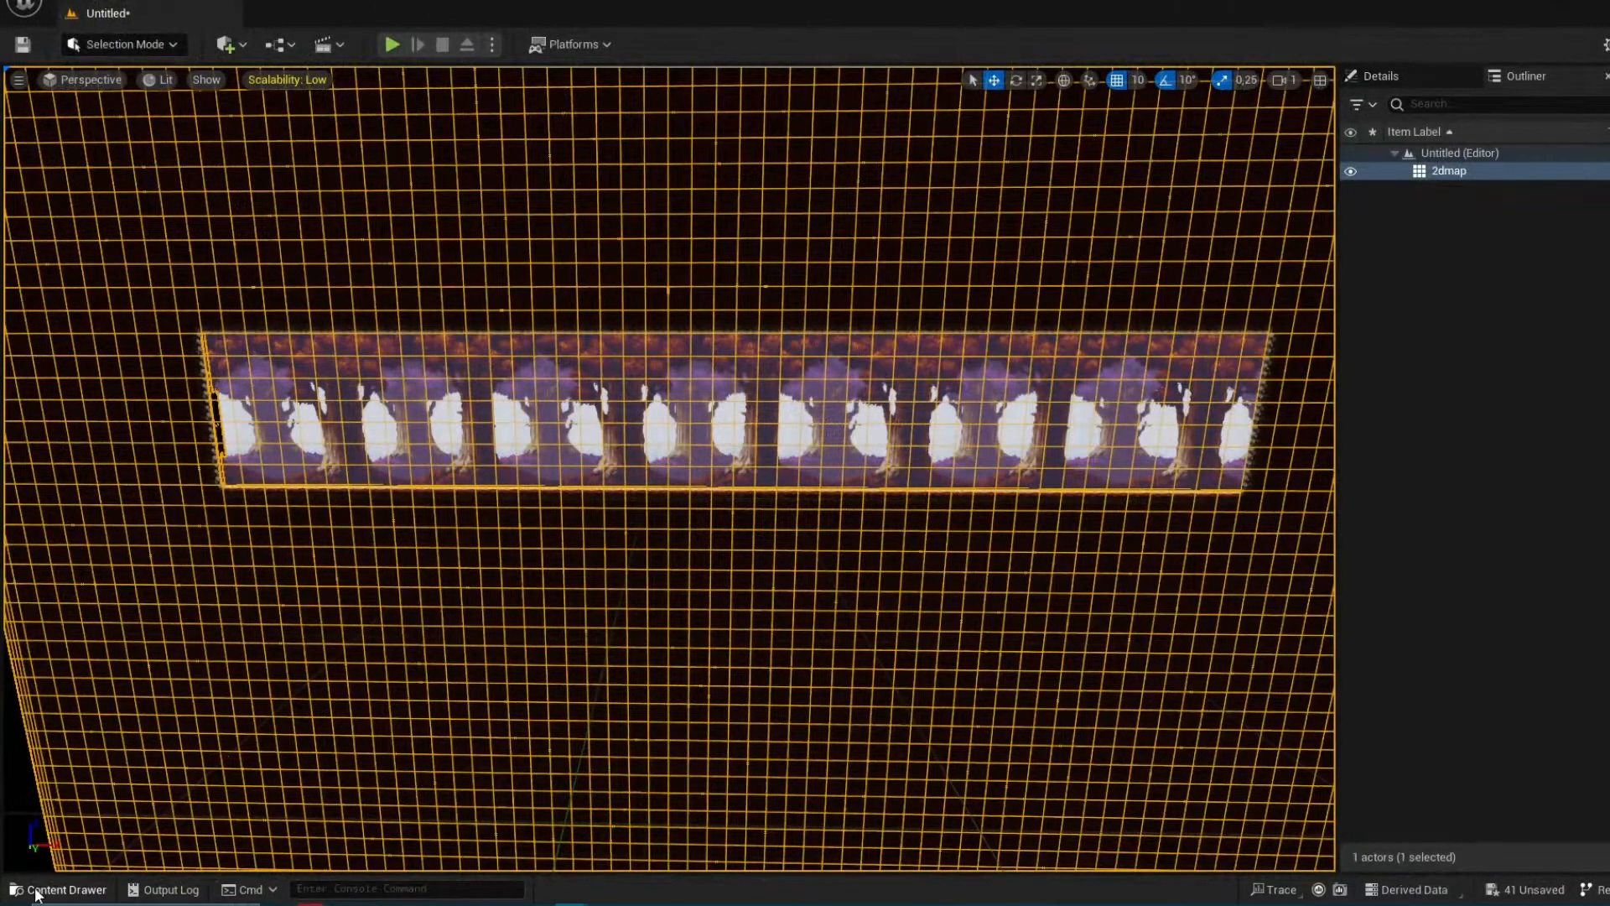
# Create a new folder named ia inside the project's Content folder
pyautogui.click(36, 891)
pyautogui.click(84, 568)
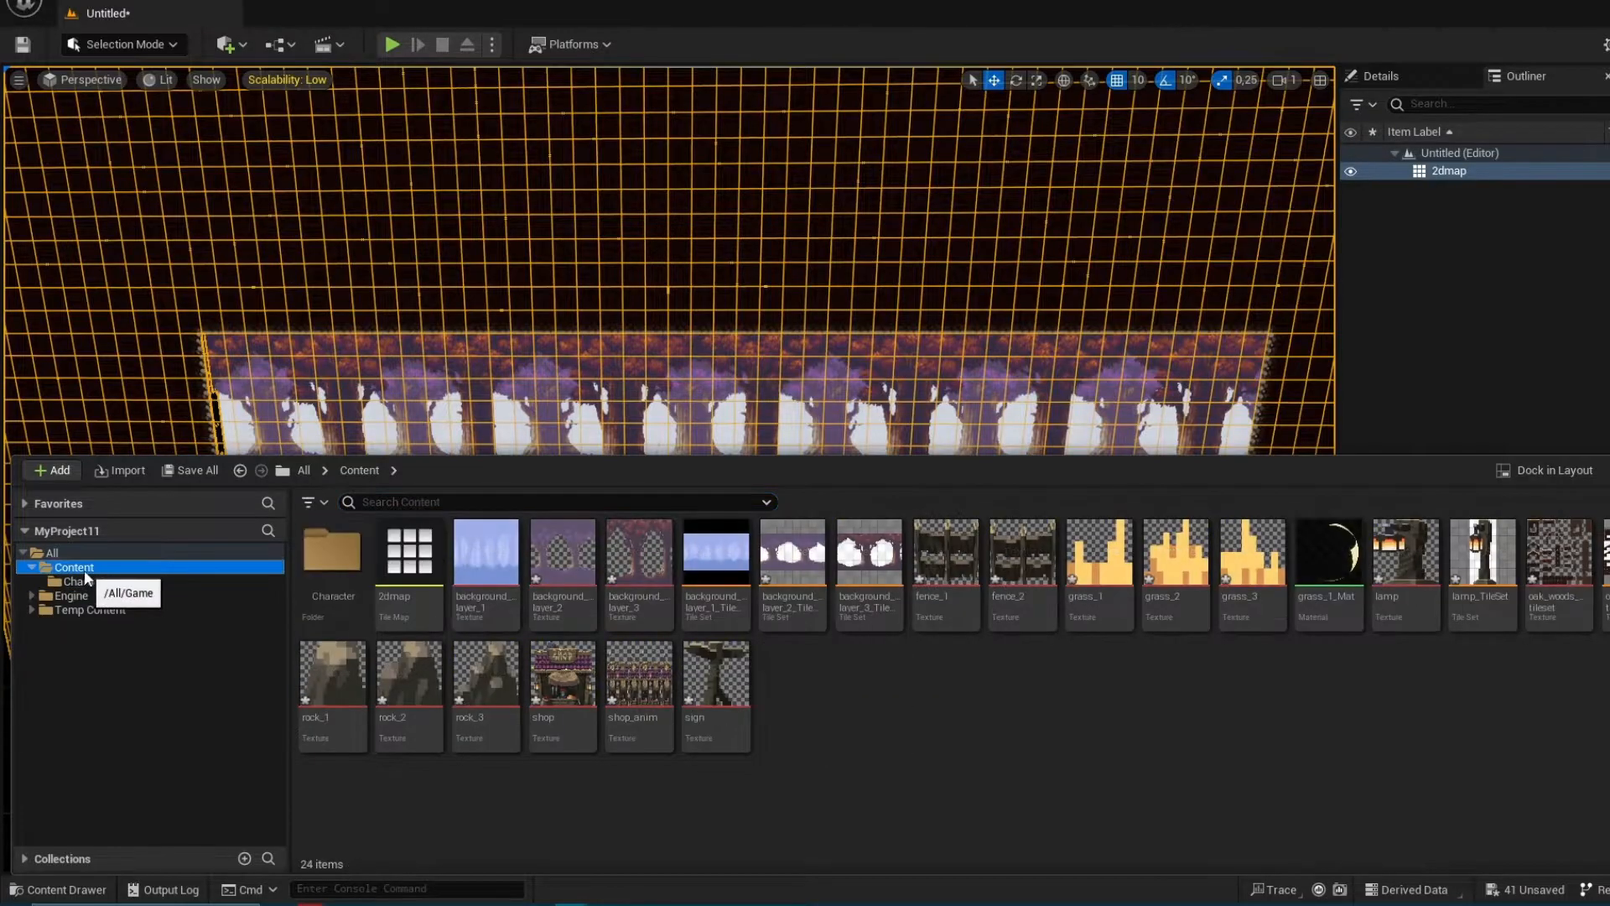
pyautogui.rightClick(86, 570)
pyautogui.click(176, 195)
pyautogui.press('BackSpace')
pyautogui.write('ia')
pyautogui.press('Return')
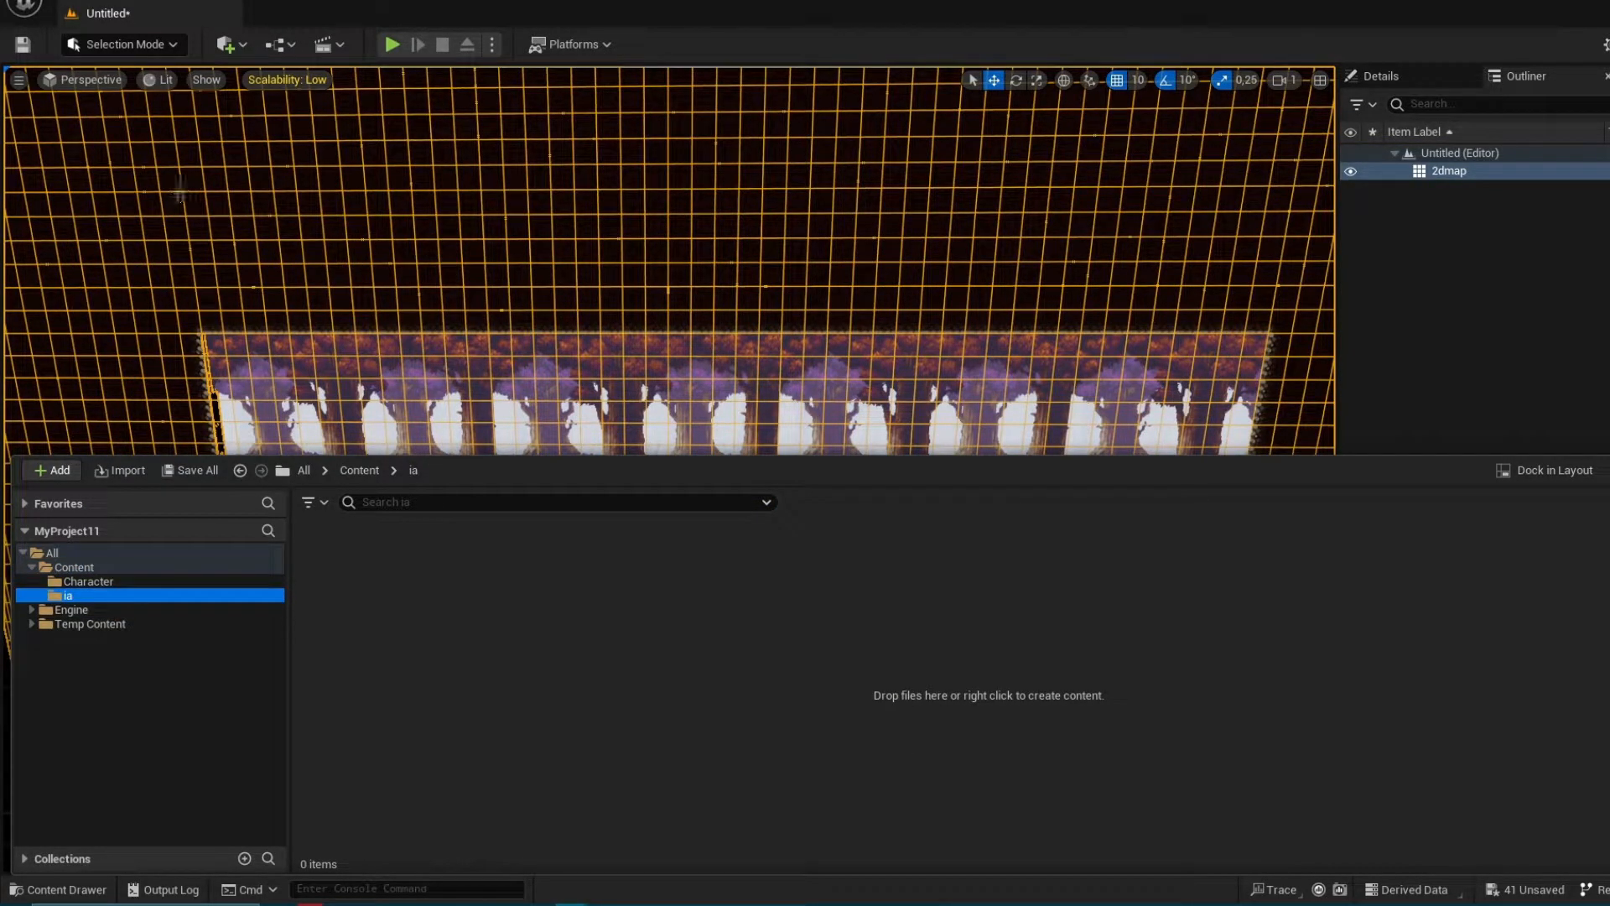
# Create an Input Action named Movenment in the ia folder
pyautogui.rightClick(357, 576)
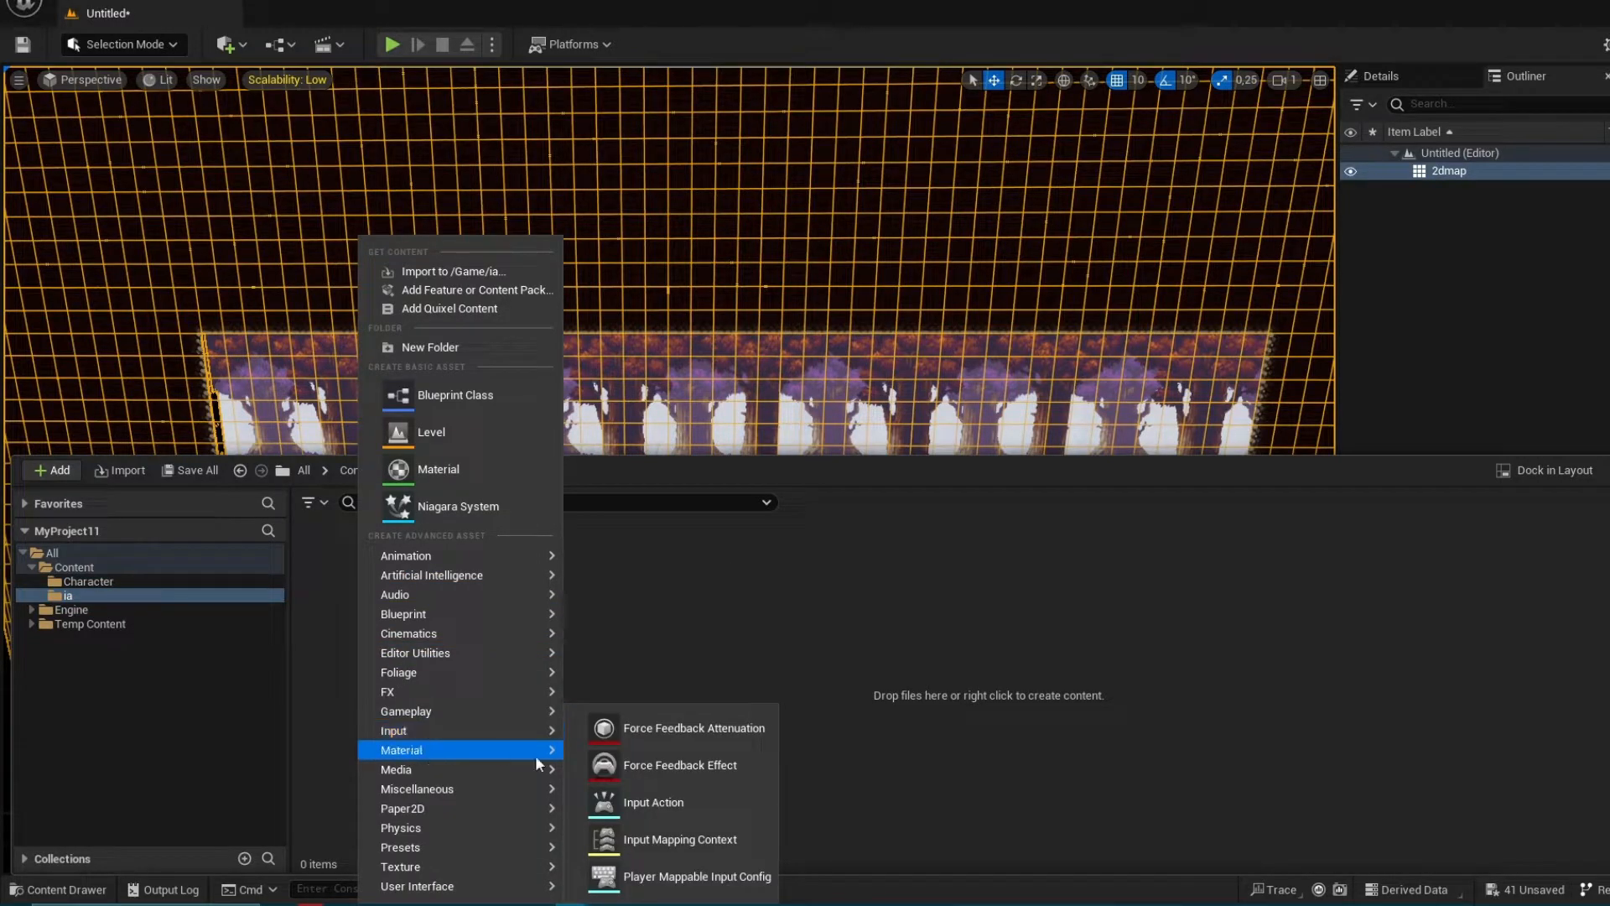
pyautogui.click(684, 798)
pyautogui.press('BackSpace')
pyautogui.write('Mo')
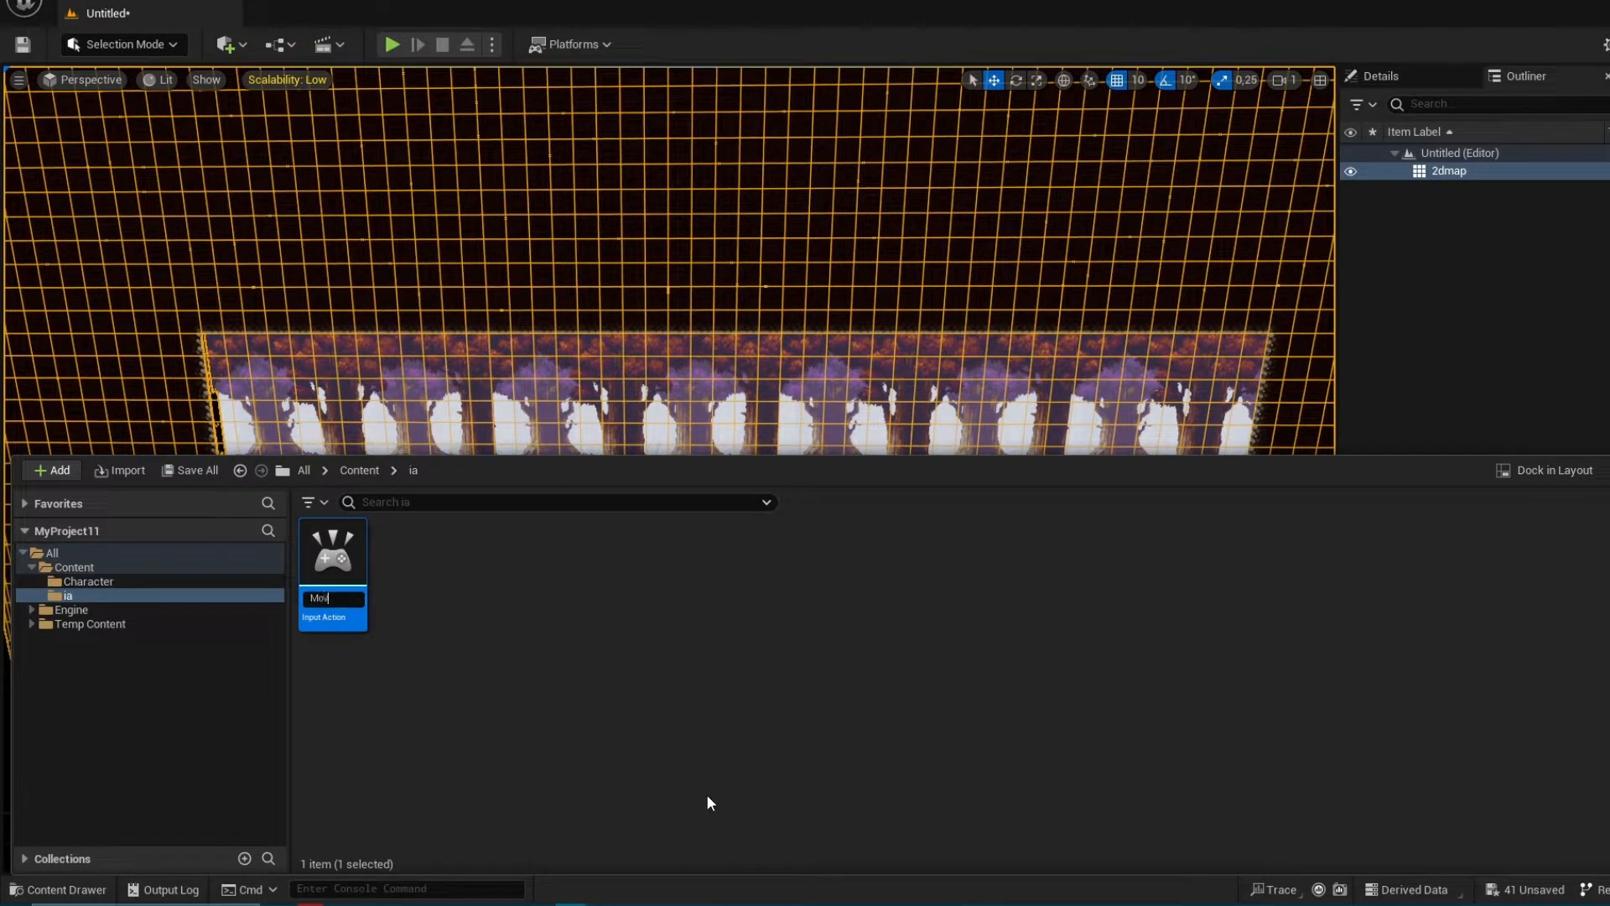
pyautogui.write('vement')
pyautogui.press('Return')
# Duplicate the Movenment input action and name the copy Jump
pyautogui.hotkey('ctrl', 'c')
pyautogui.hotkey('ctrl', 'v')
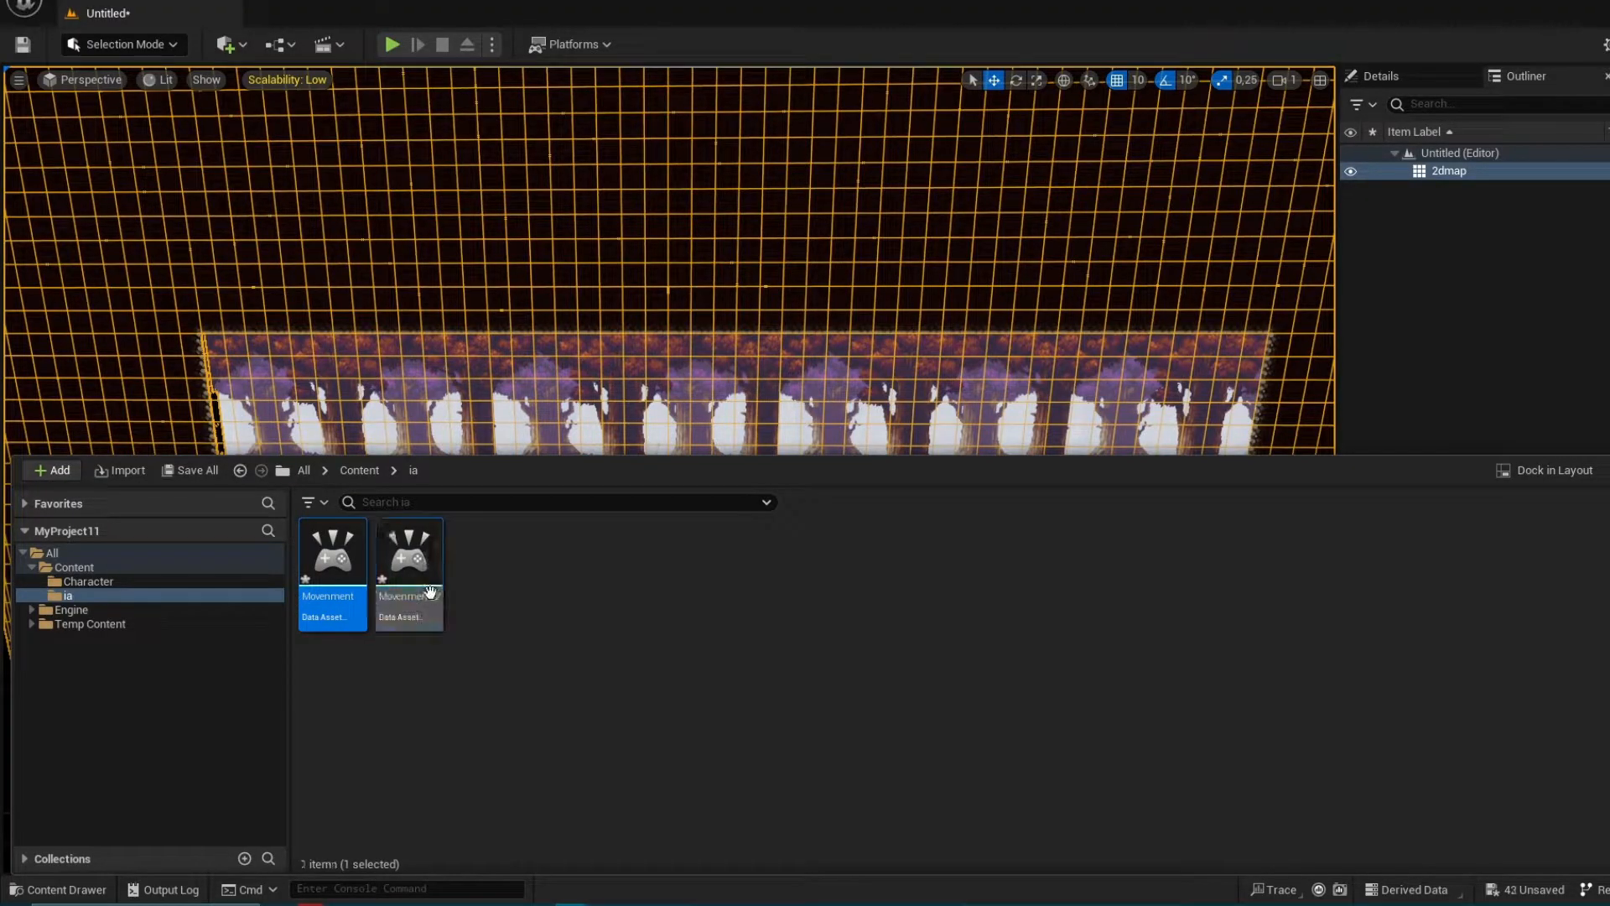
pyautogui.press('F2')
pyautogui.press('BackSpace')
pyautogui.write('Jump')
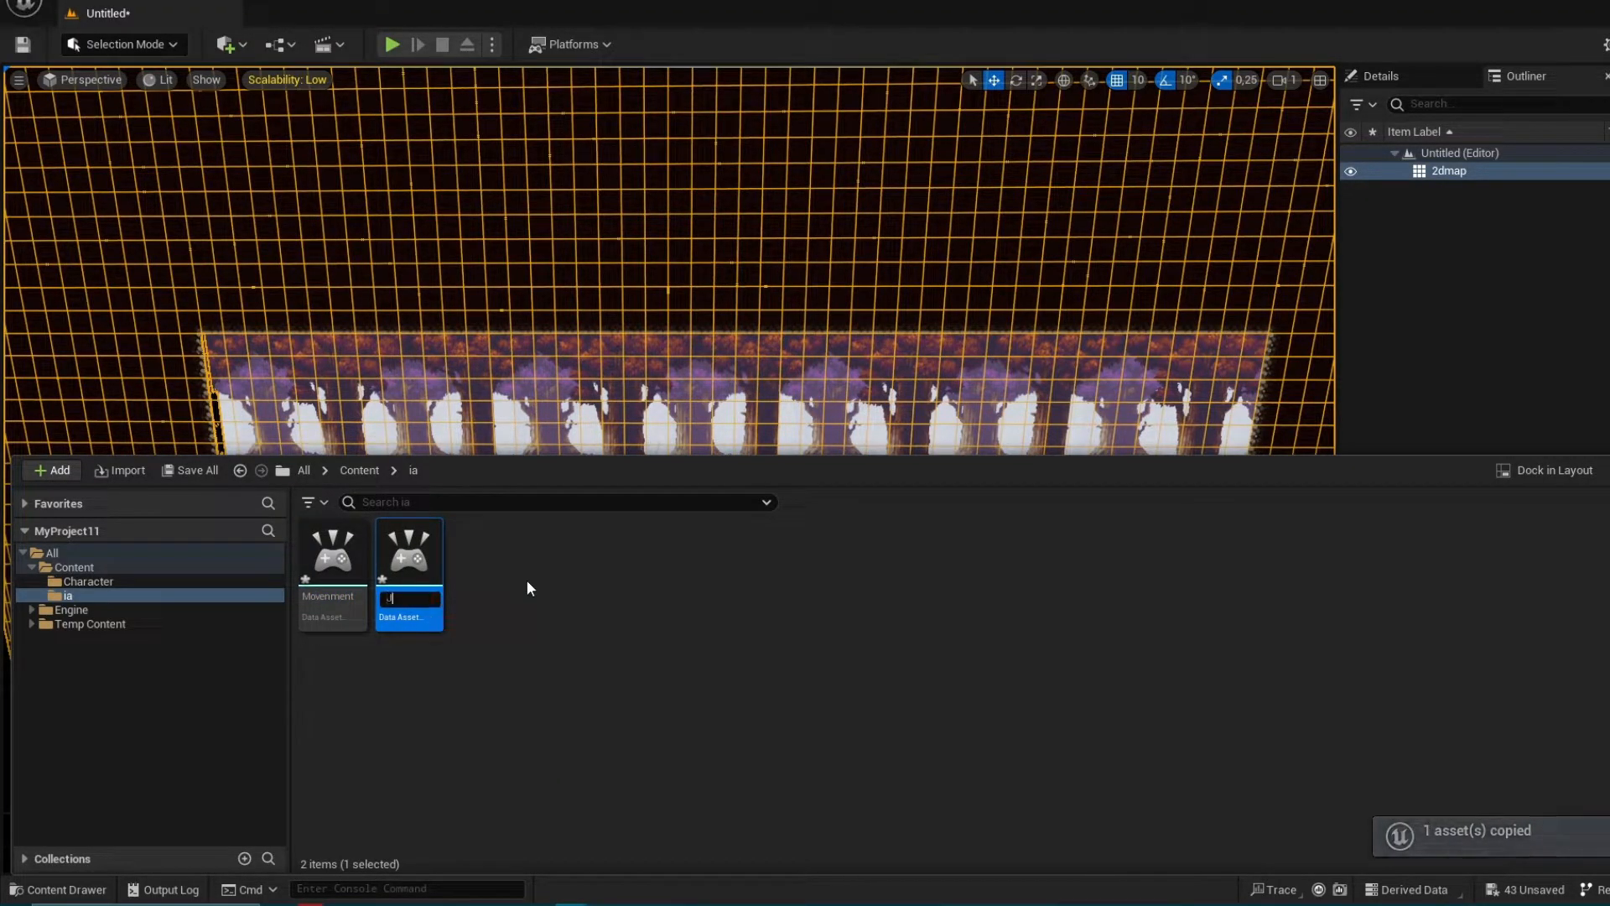
pyautogui.press('Return')
# Create an Input Mapping Context named ia_movement in the ia folder
pyautogui.rightClick(487, 586)
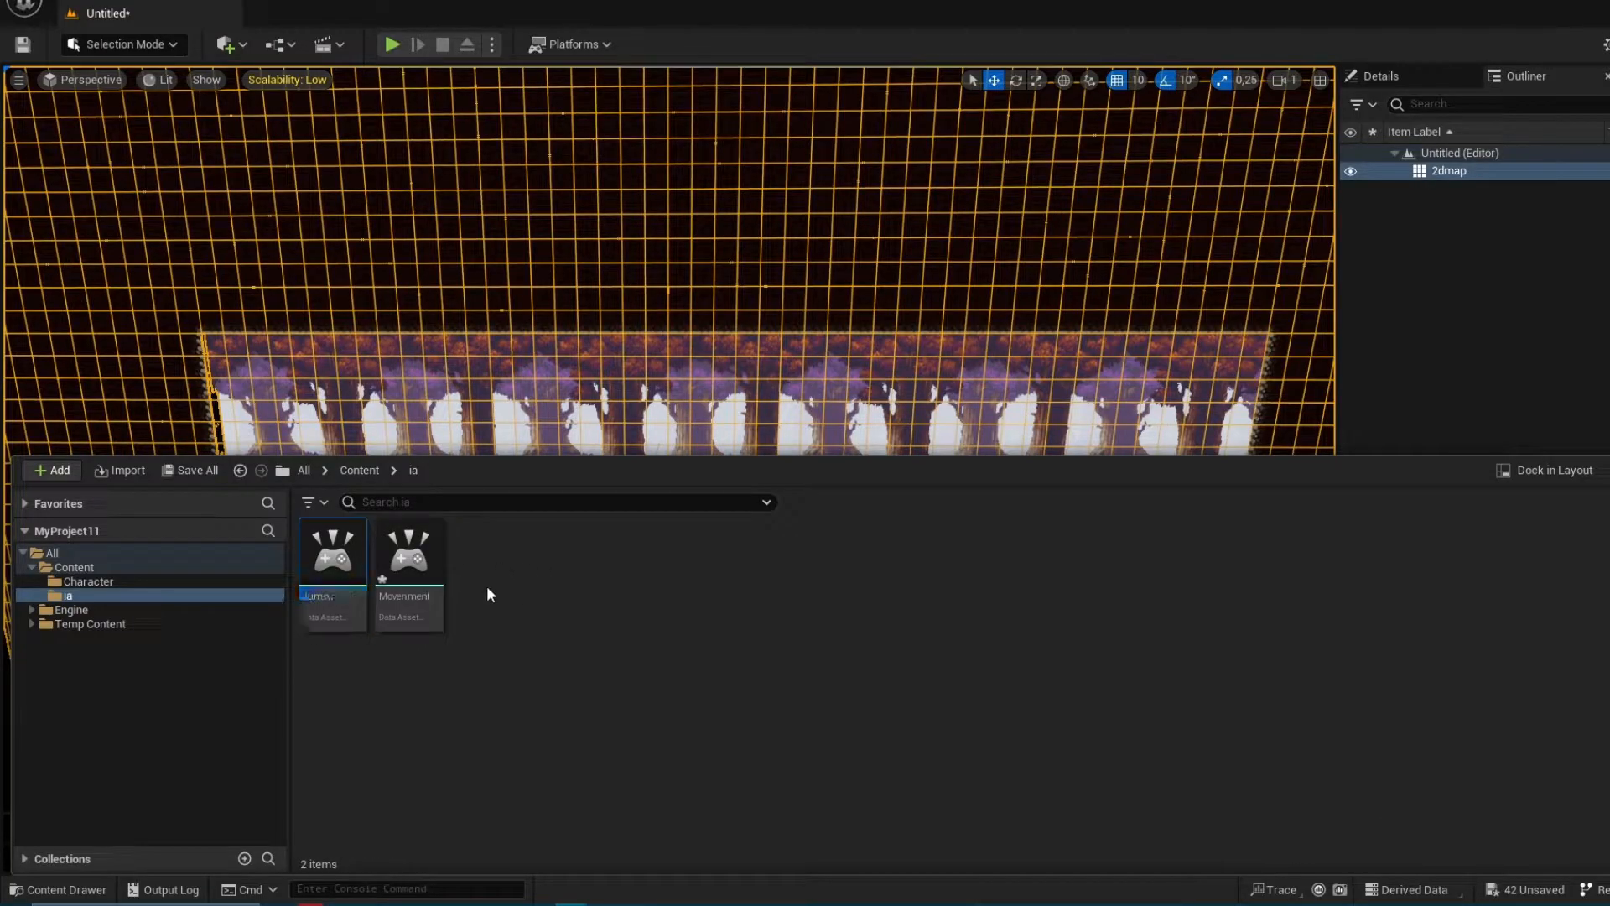
pyautogui.moveTo(502, 597)
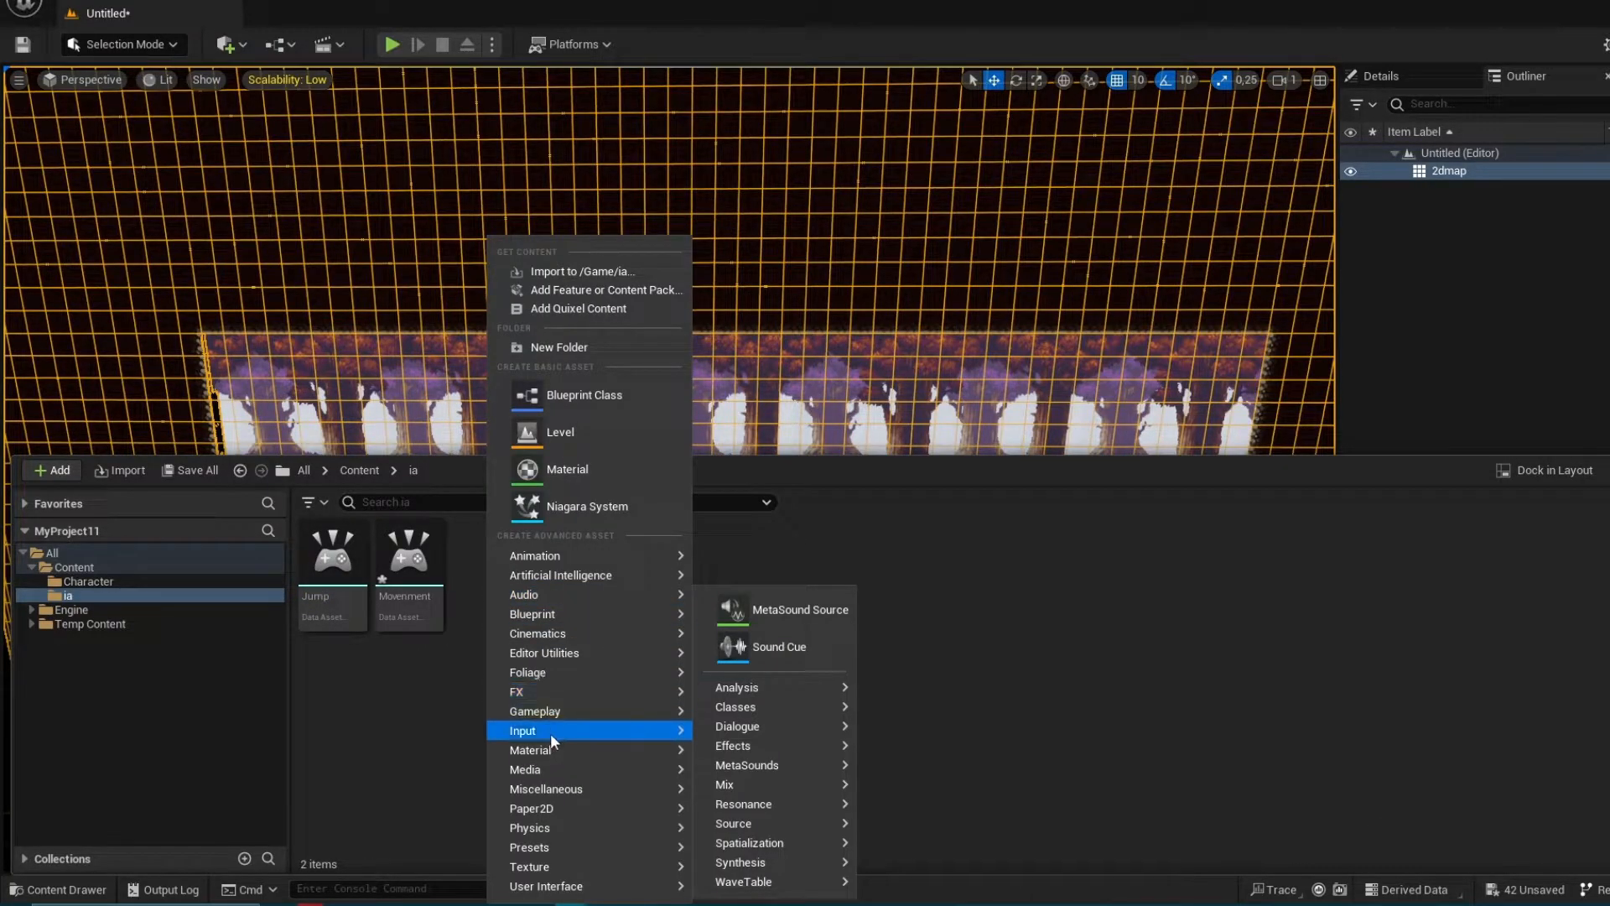
pyautogui.moveTo(550, 731)
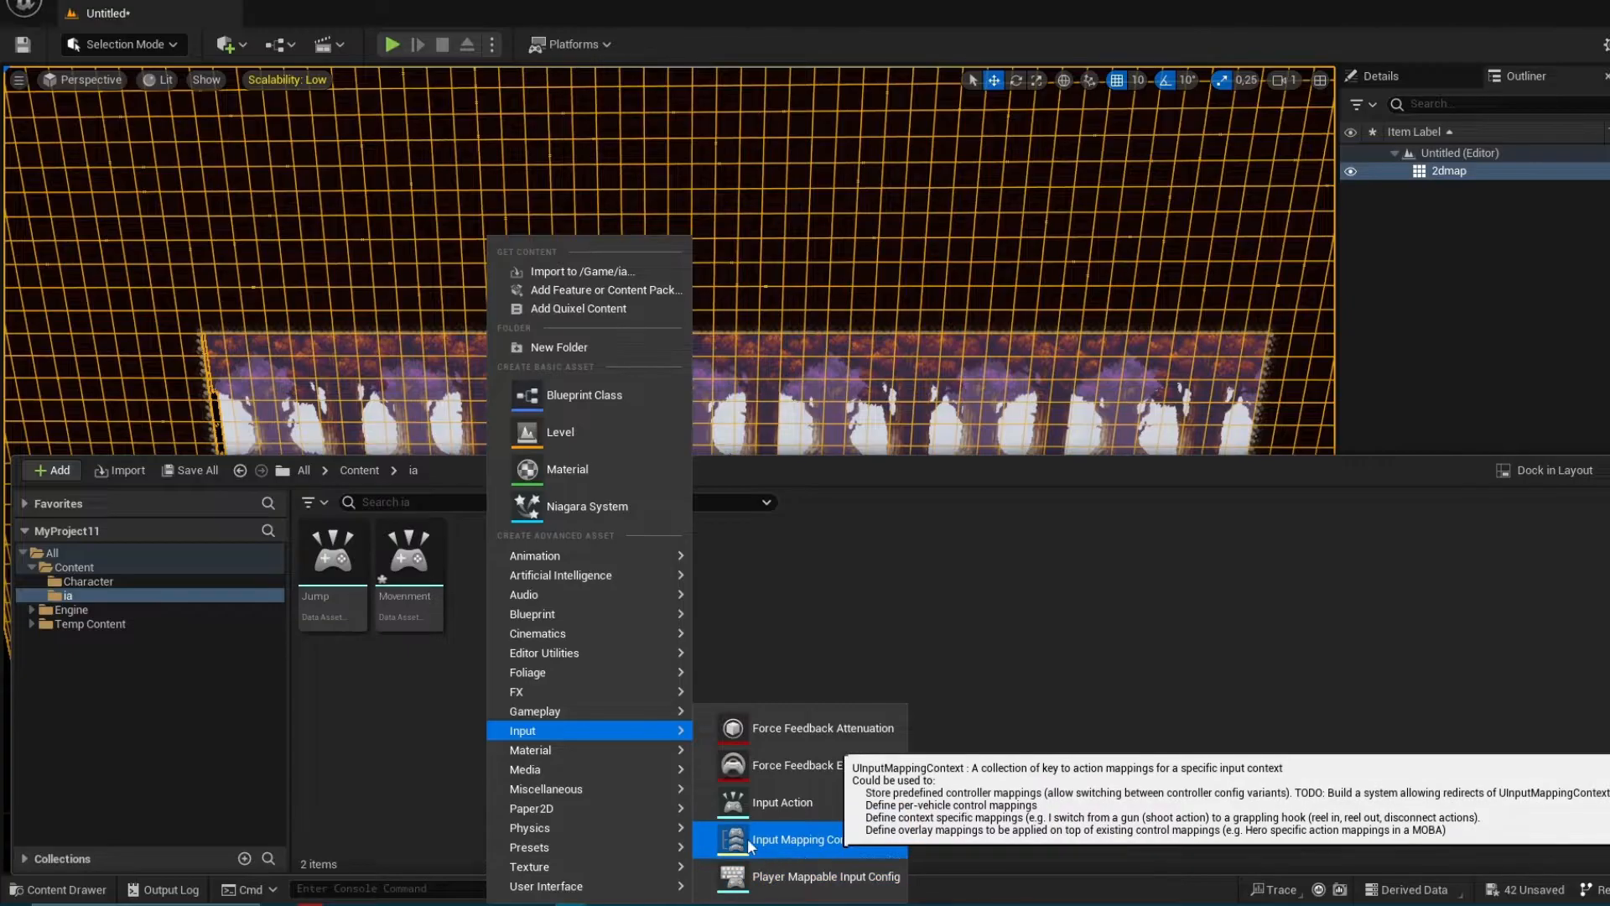
pyautogui.click(862, 837)
pyautogui.press('BackSpace')
pyautogui.write('ia_movement')
pyautogui.press('Return')
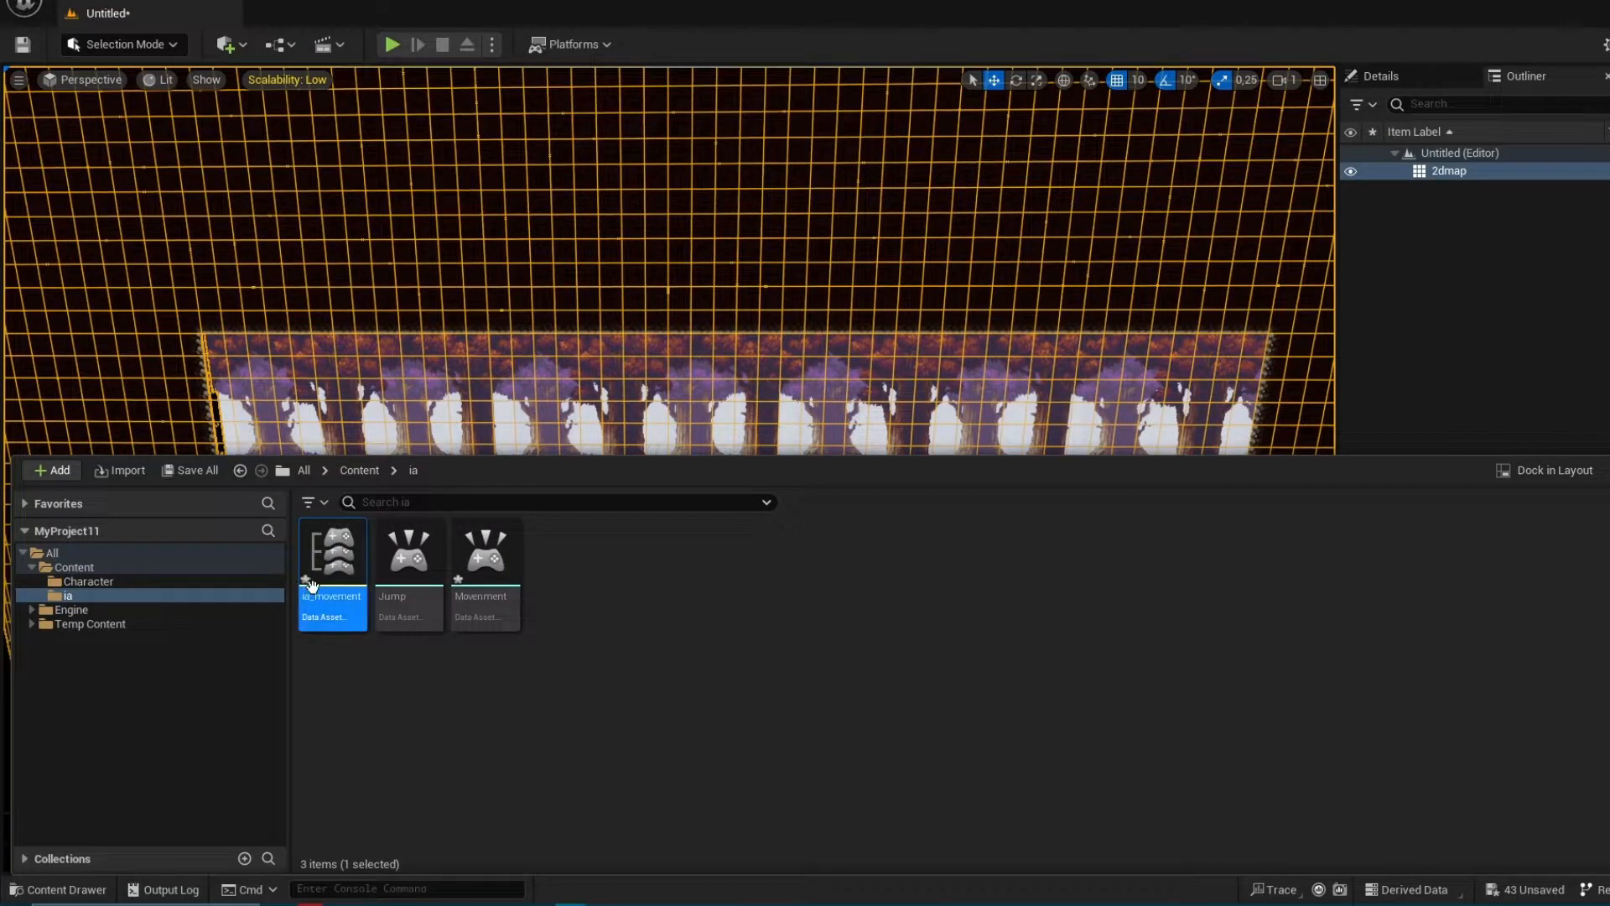
# Open the ia_movement mapping context and add an action mapping that uses the Movenment input action
pyautogui.doubleClick(332, 558)
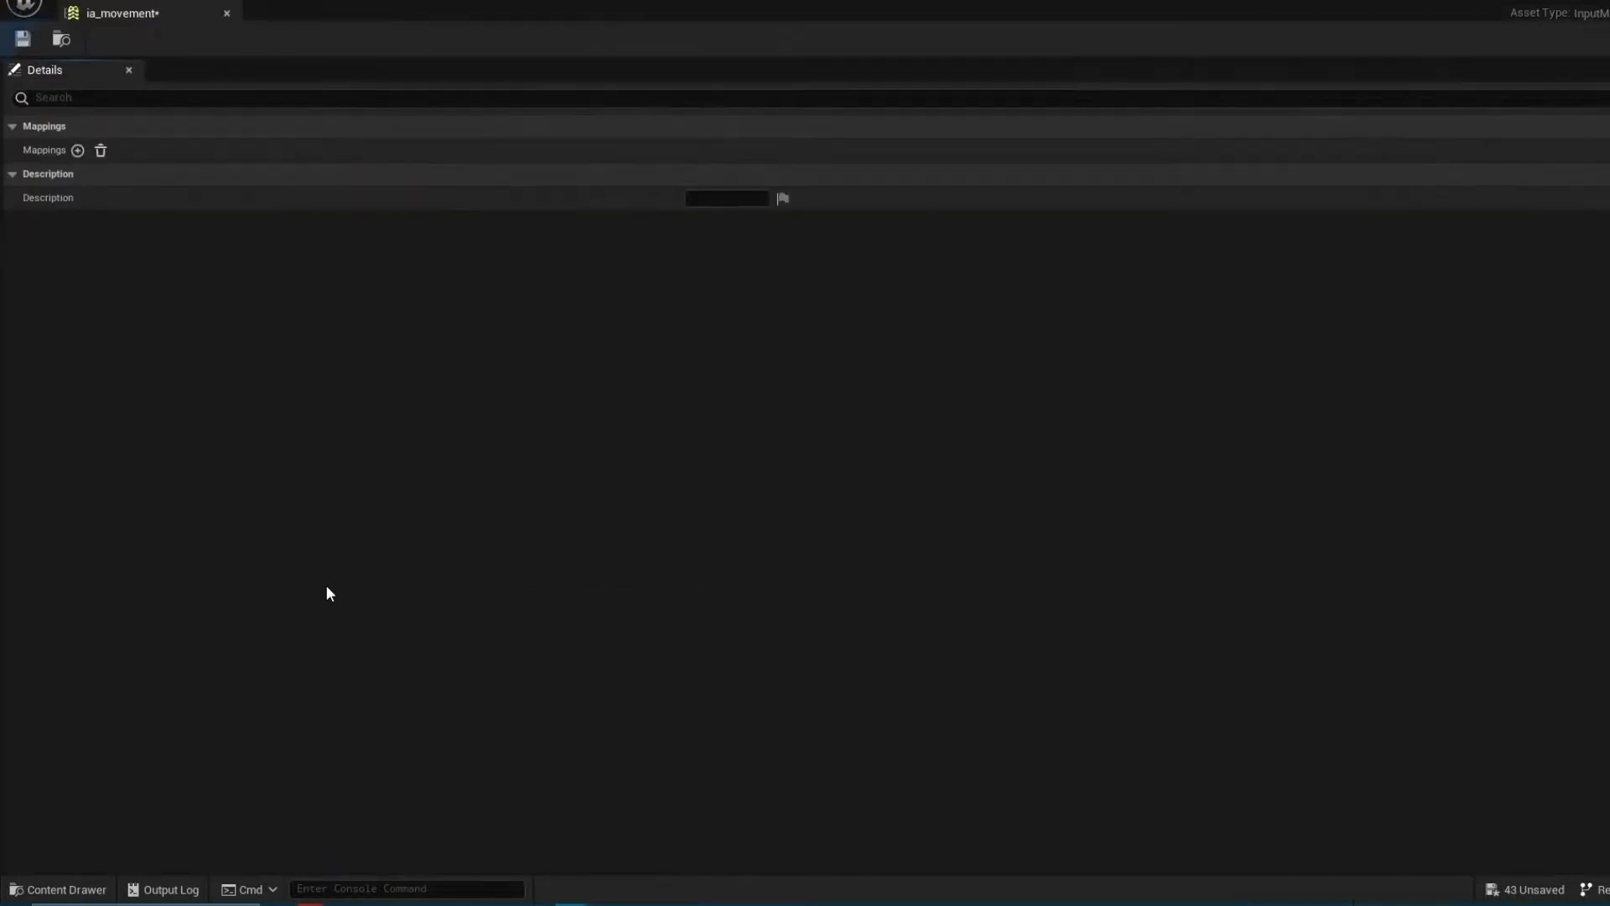
pyautogui.click(77, 158)
pyautogui.click(134, 182)
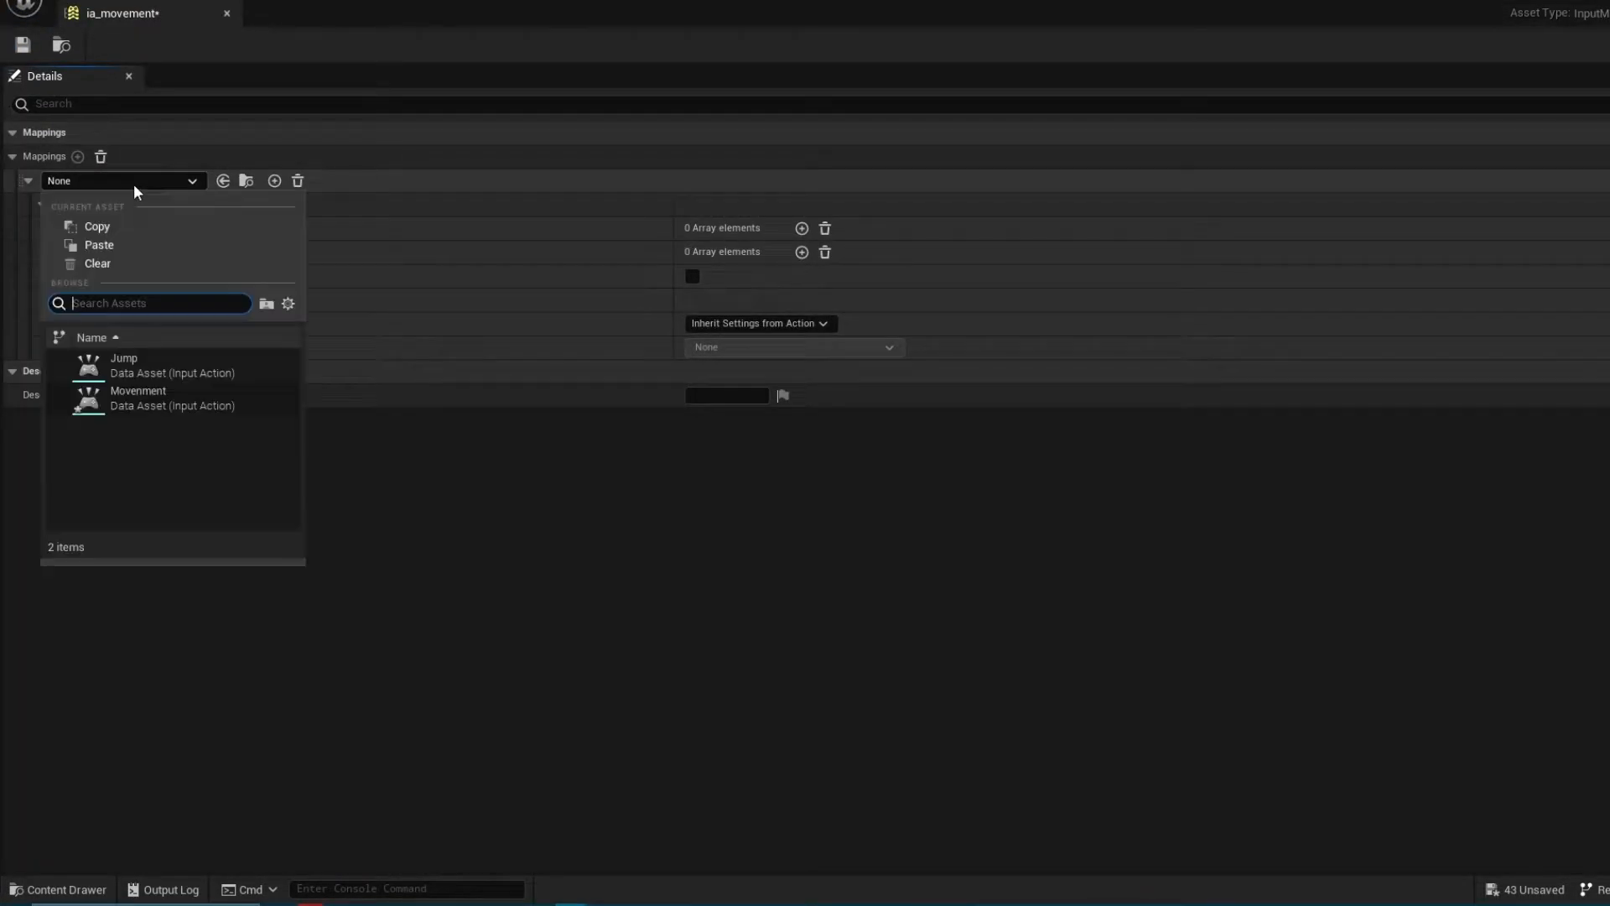
pyautogui.click(159, 394)
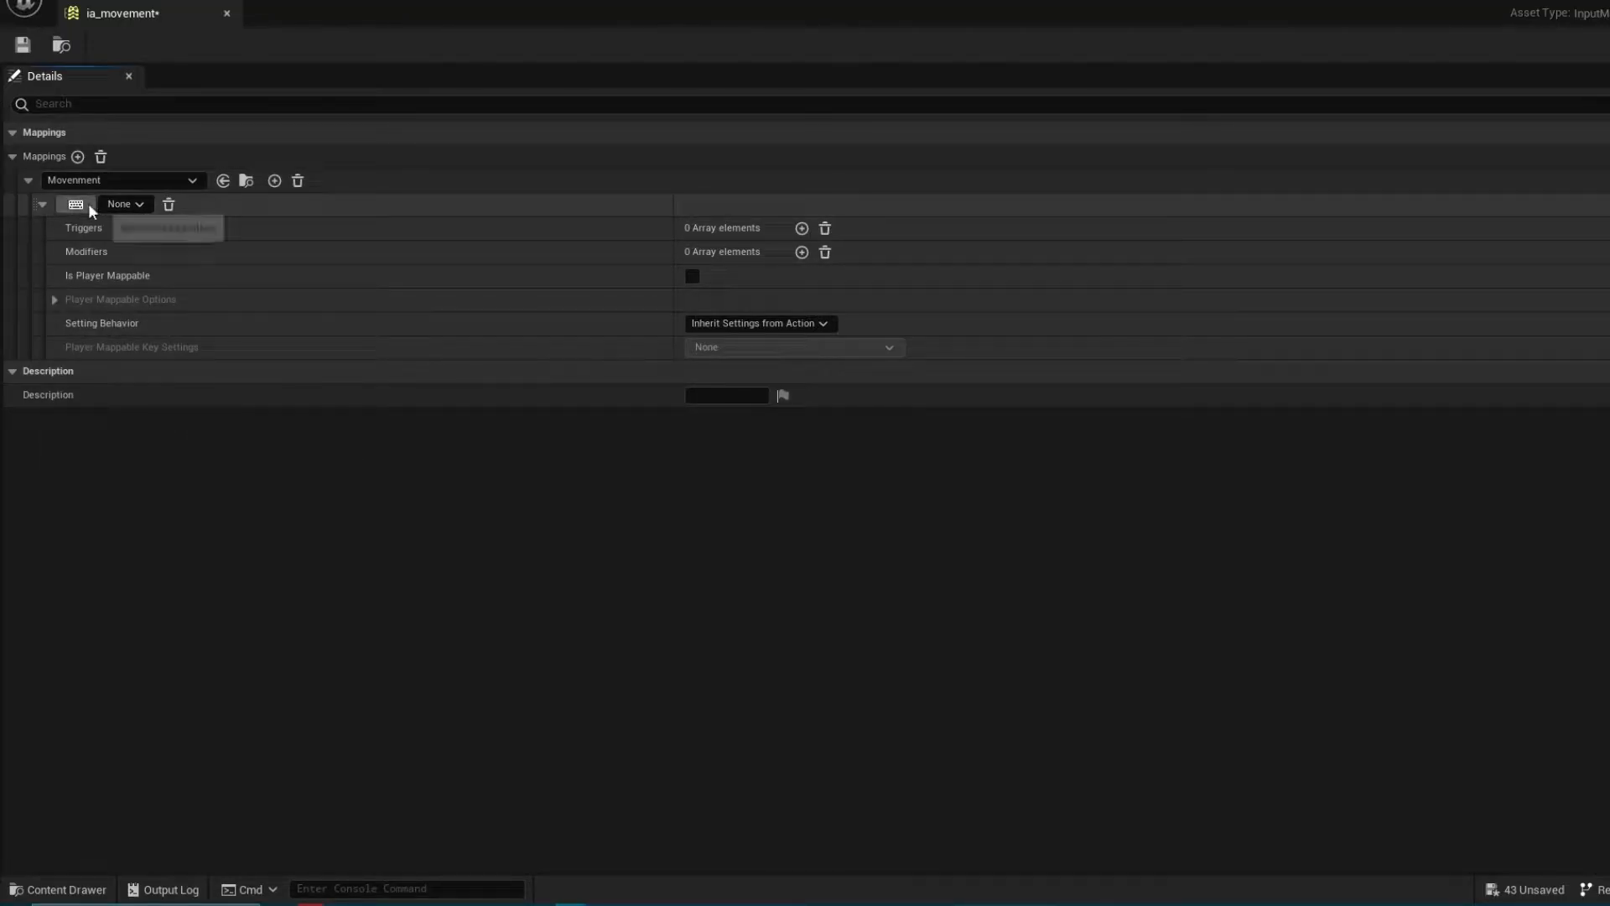
# Bind the Movenment mapping's first control to the A key
pyautogui.click(126, 206)
pyautogui.click(137, 265)
pyautogui.scroll(-4, 199, 366)
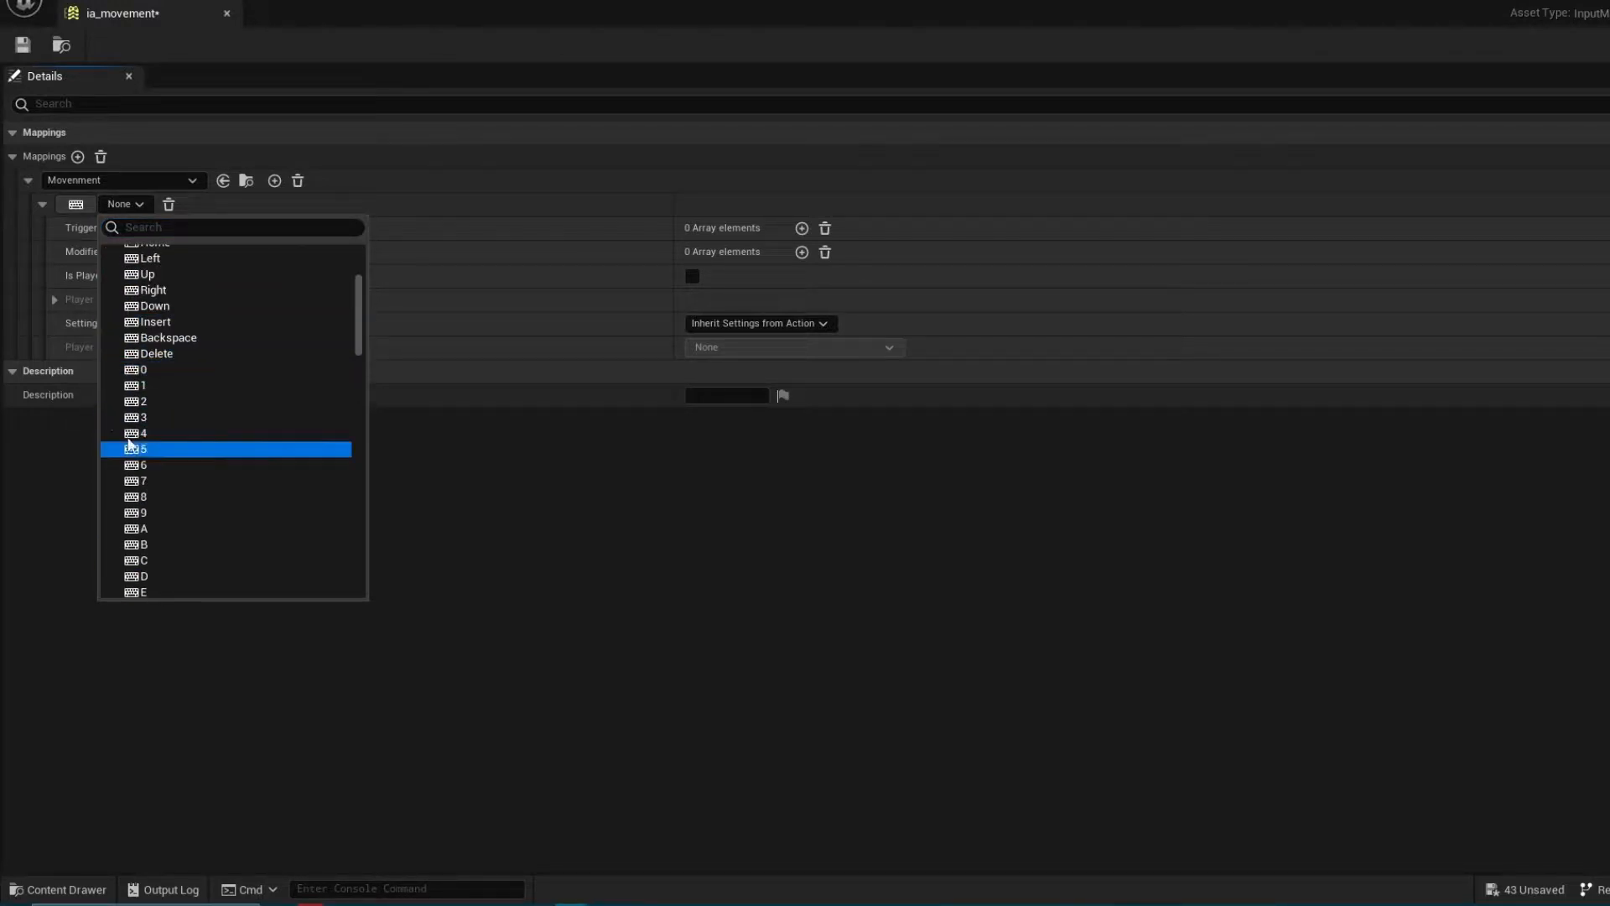
pyautogui.click(76, 204)
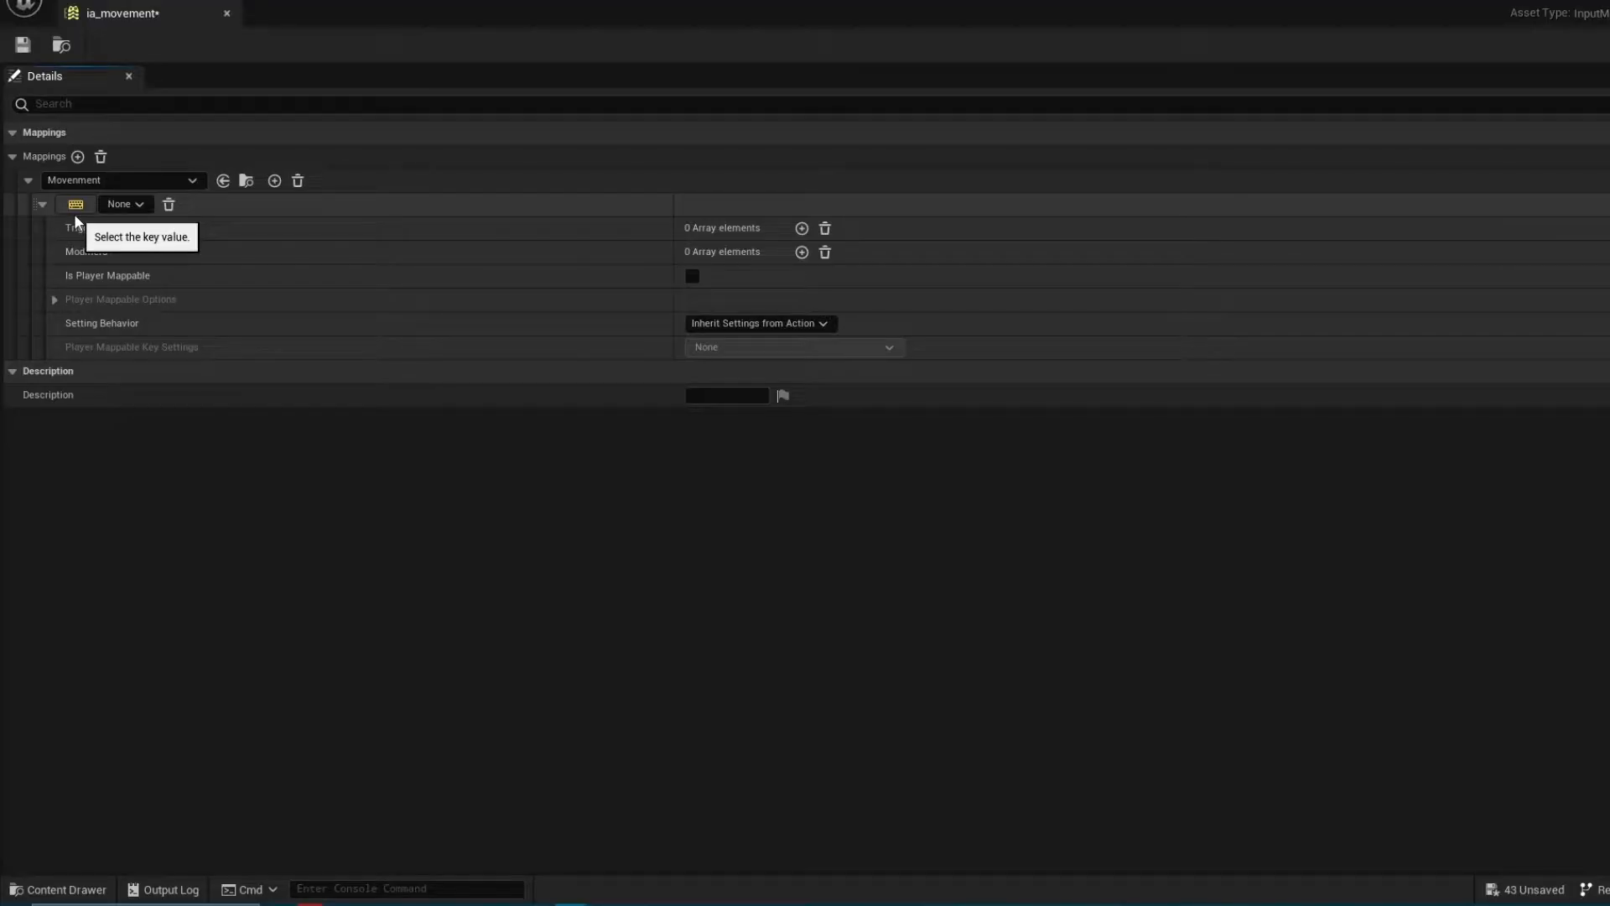
pyautogui.click(74, 214)
pyautogui.press('a')
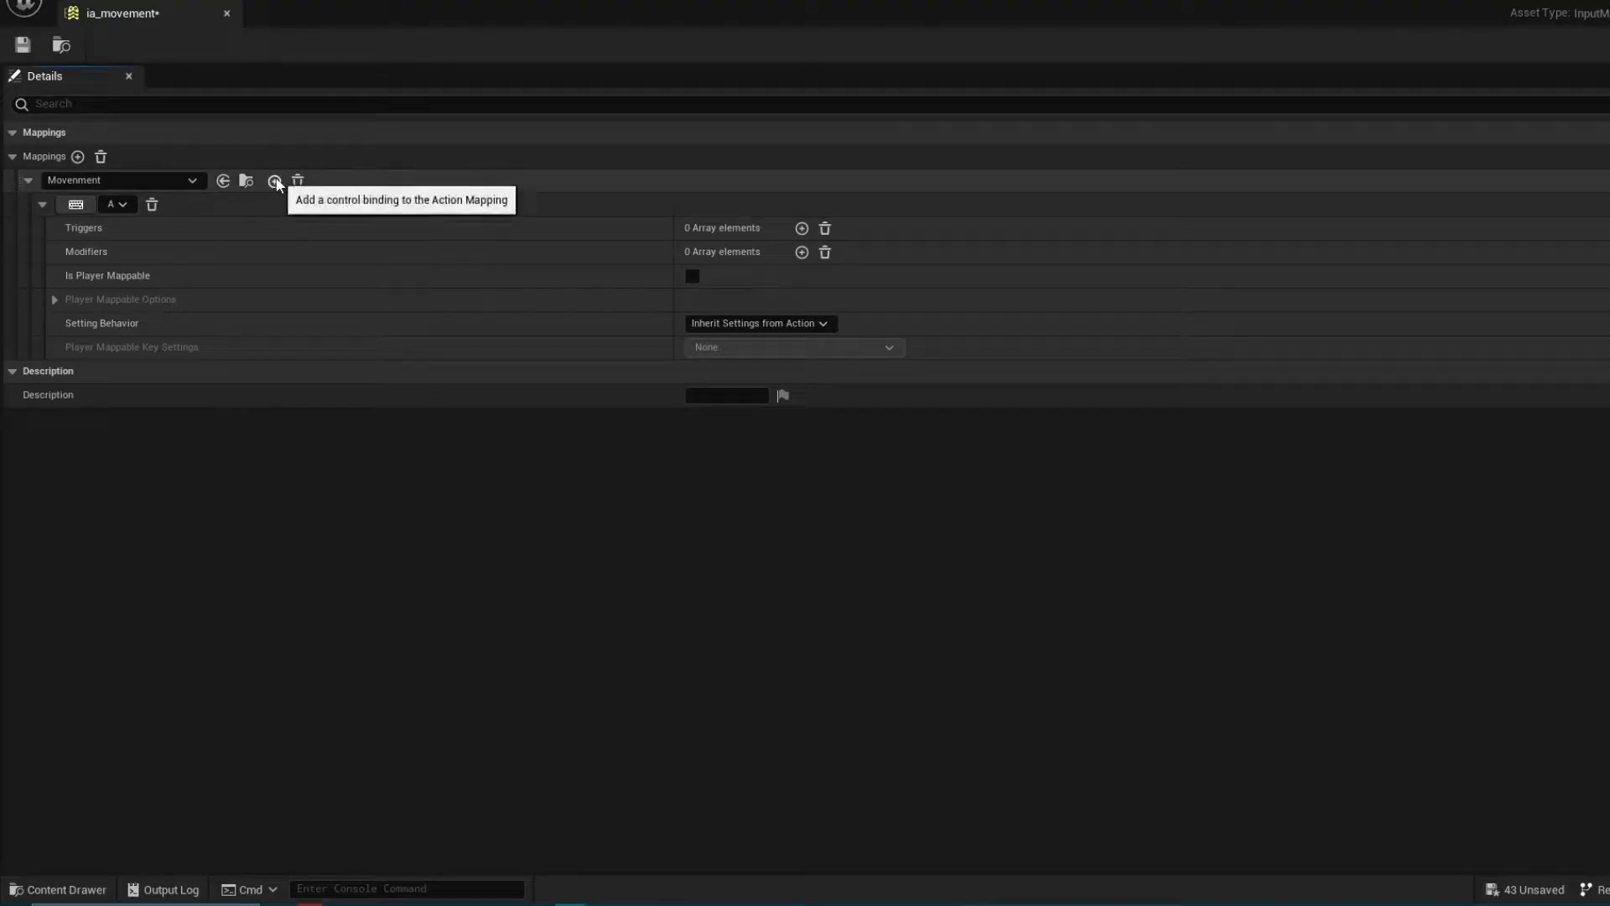
# Add a second control binding to the Movenment mapping and assign it the D key
pyautogui.click(274, 181)
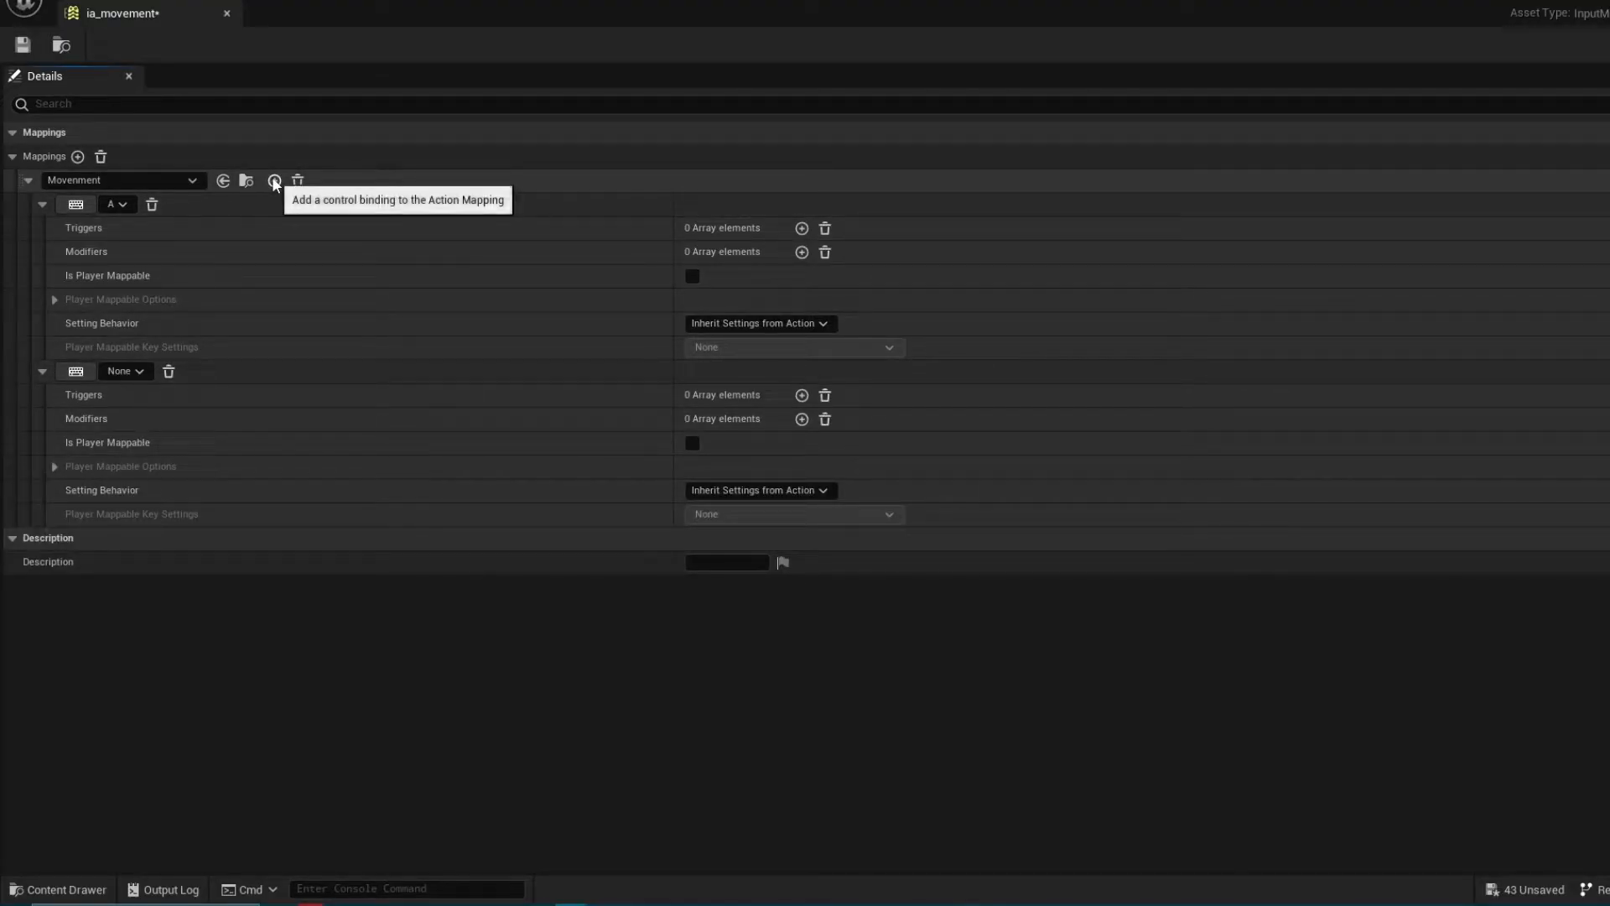
pyautogui.click(76, 371)
pyautogui.press('d')
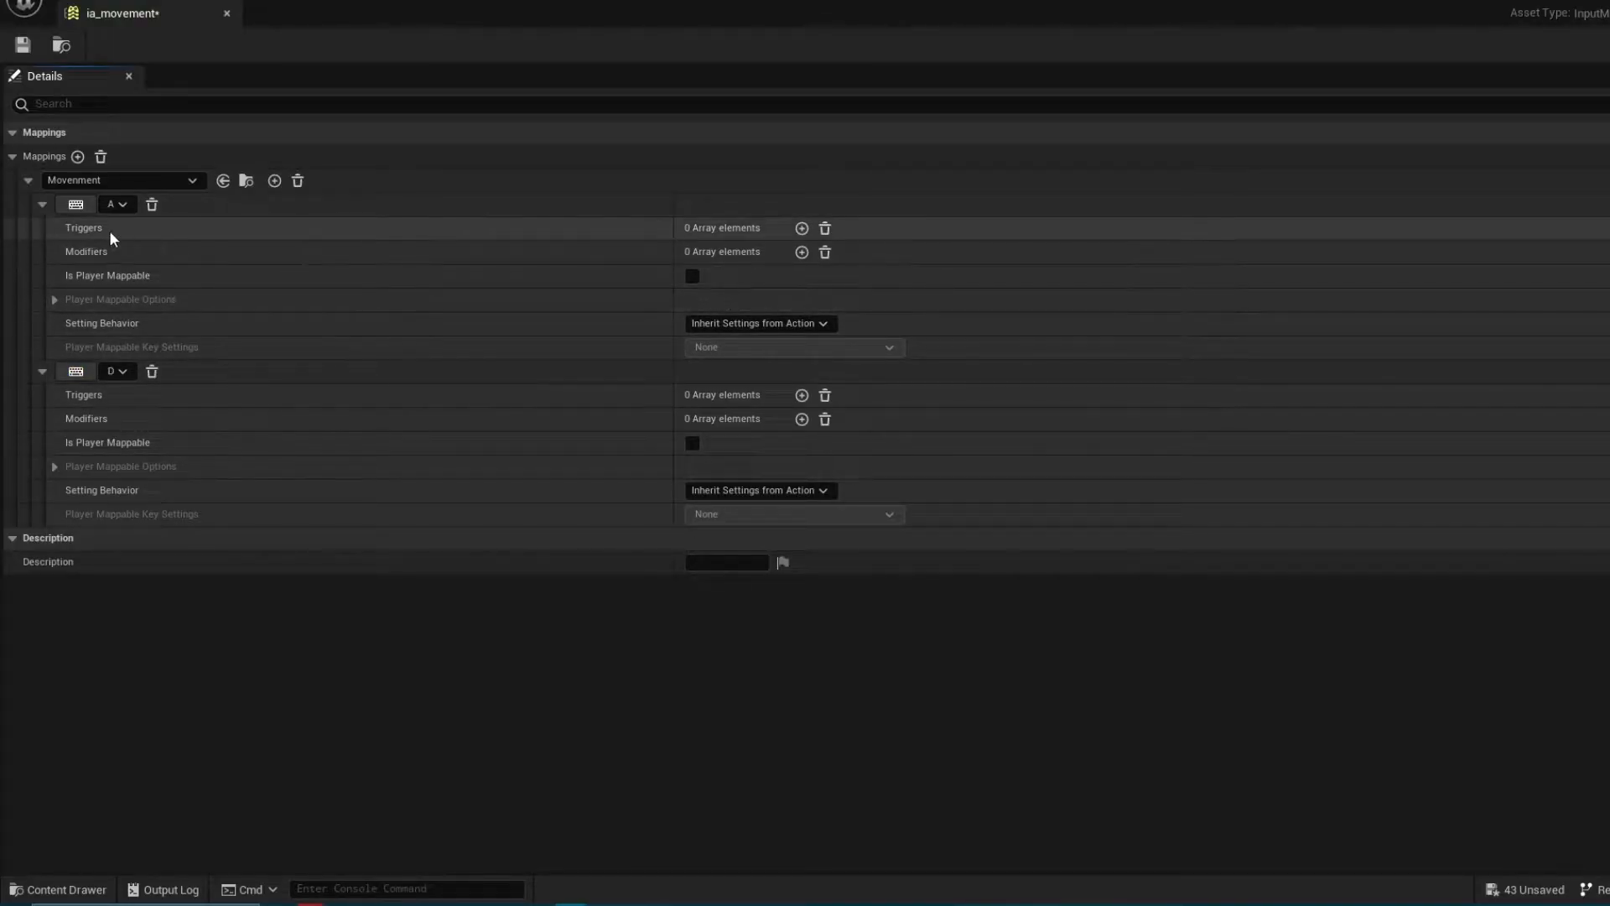
# Add a Negate modifier to the A key binding
pyautogui.click(802, 253)
pyautogui.click(745, 277)
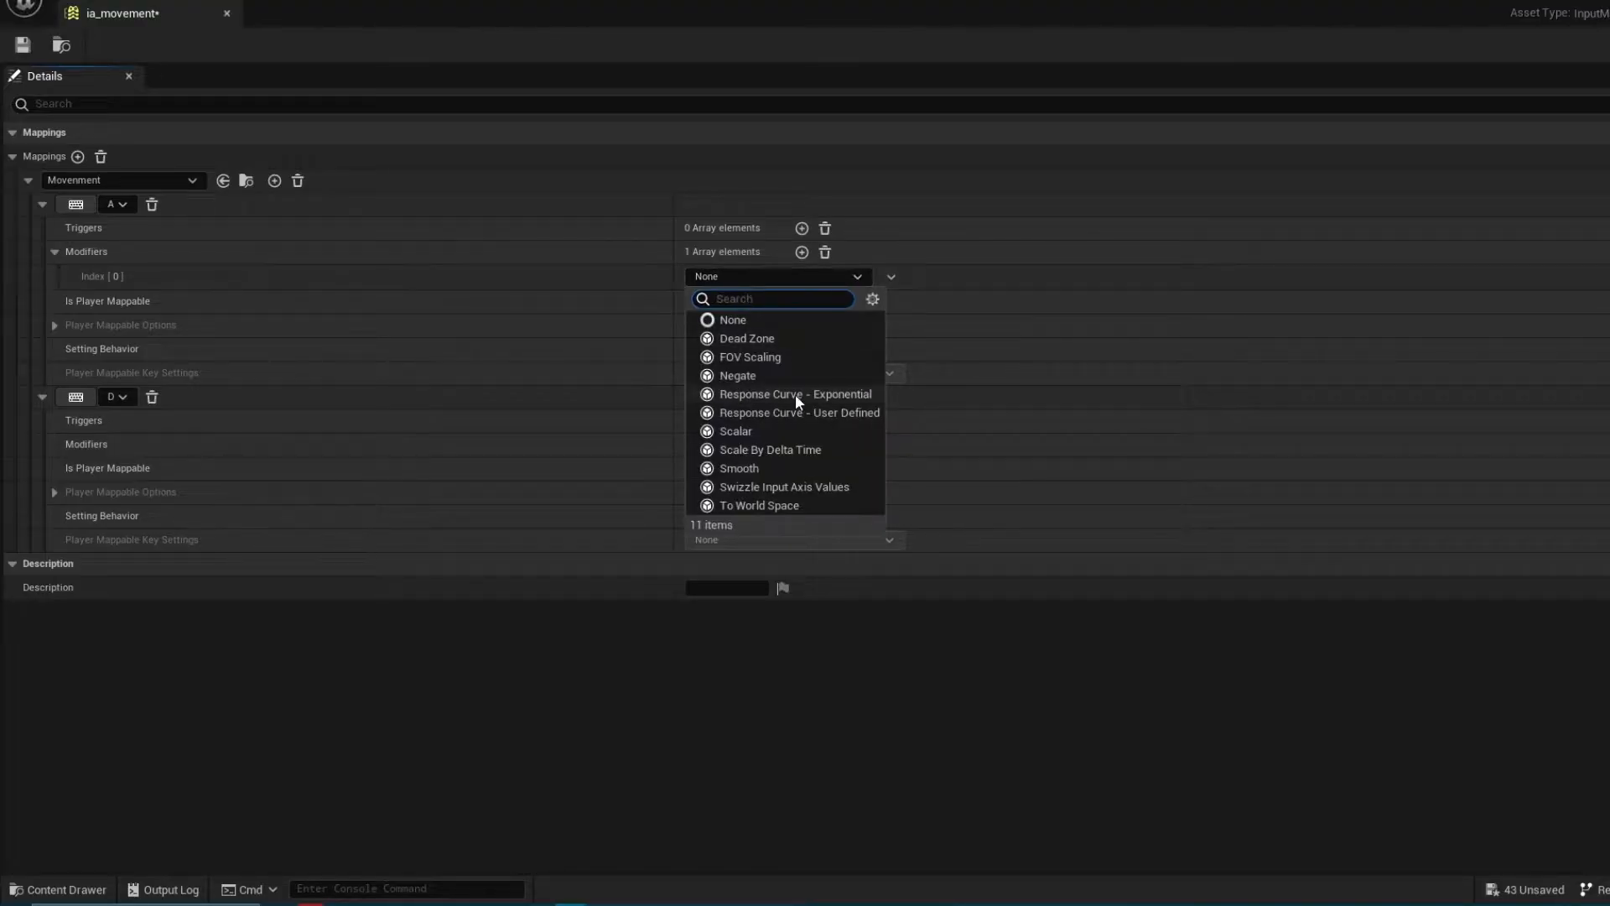
pyautogui.click(737, 376)
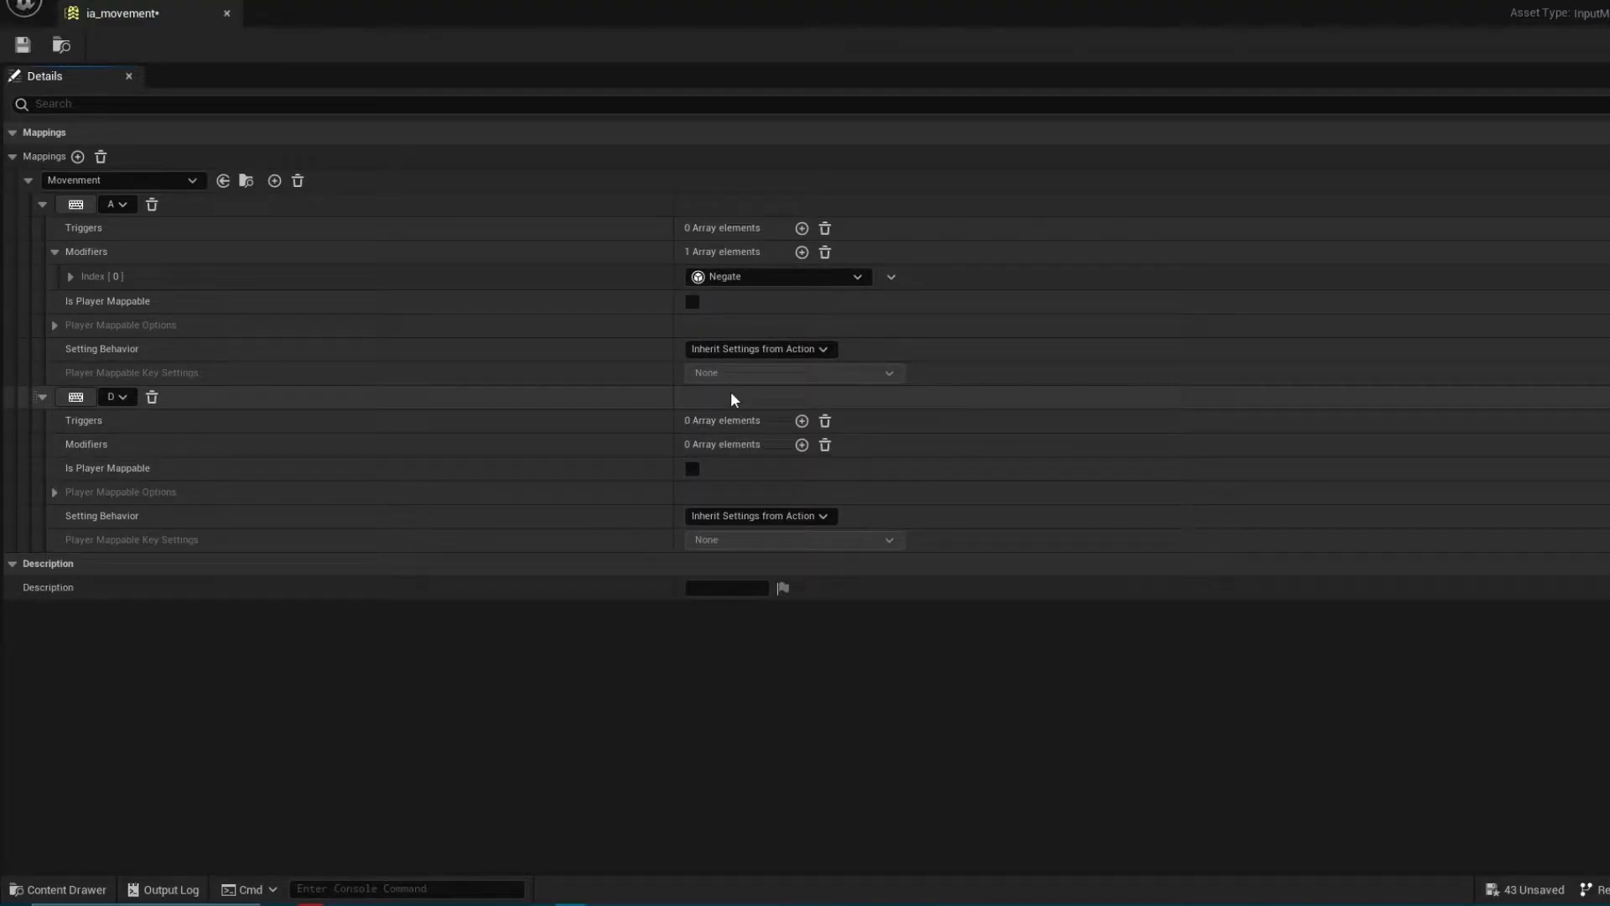
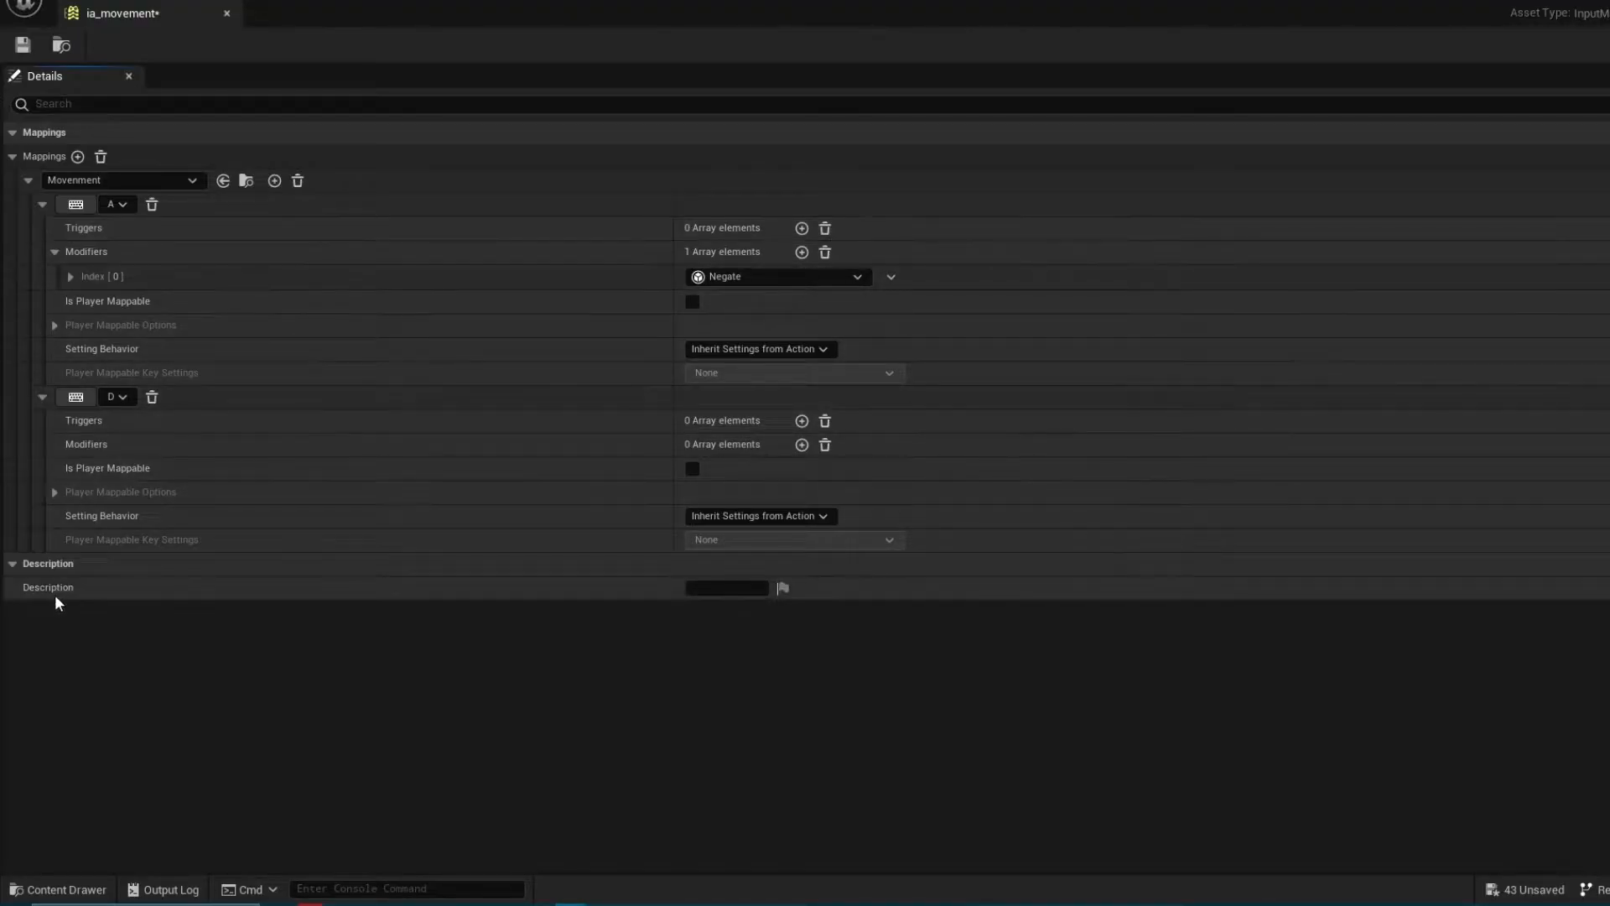
# Add a second action mapping that uses the Jump input action and bind its control to the Space Bar
pyautogui.click(78, 156)
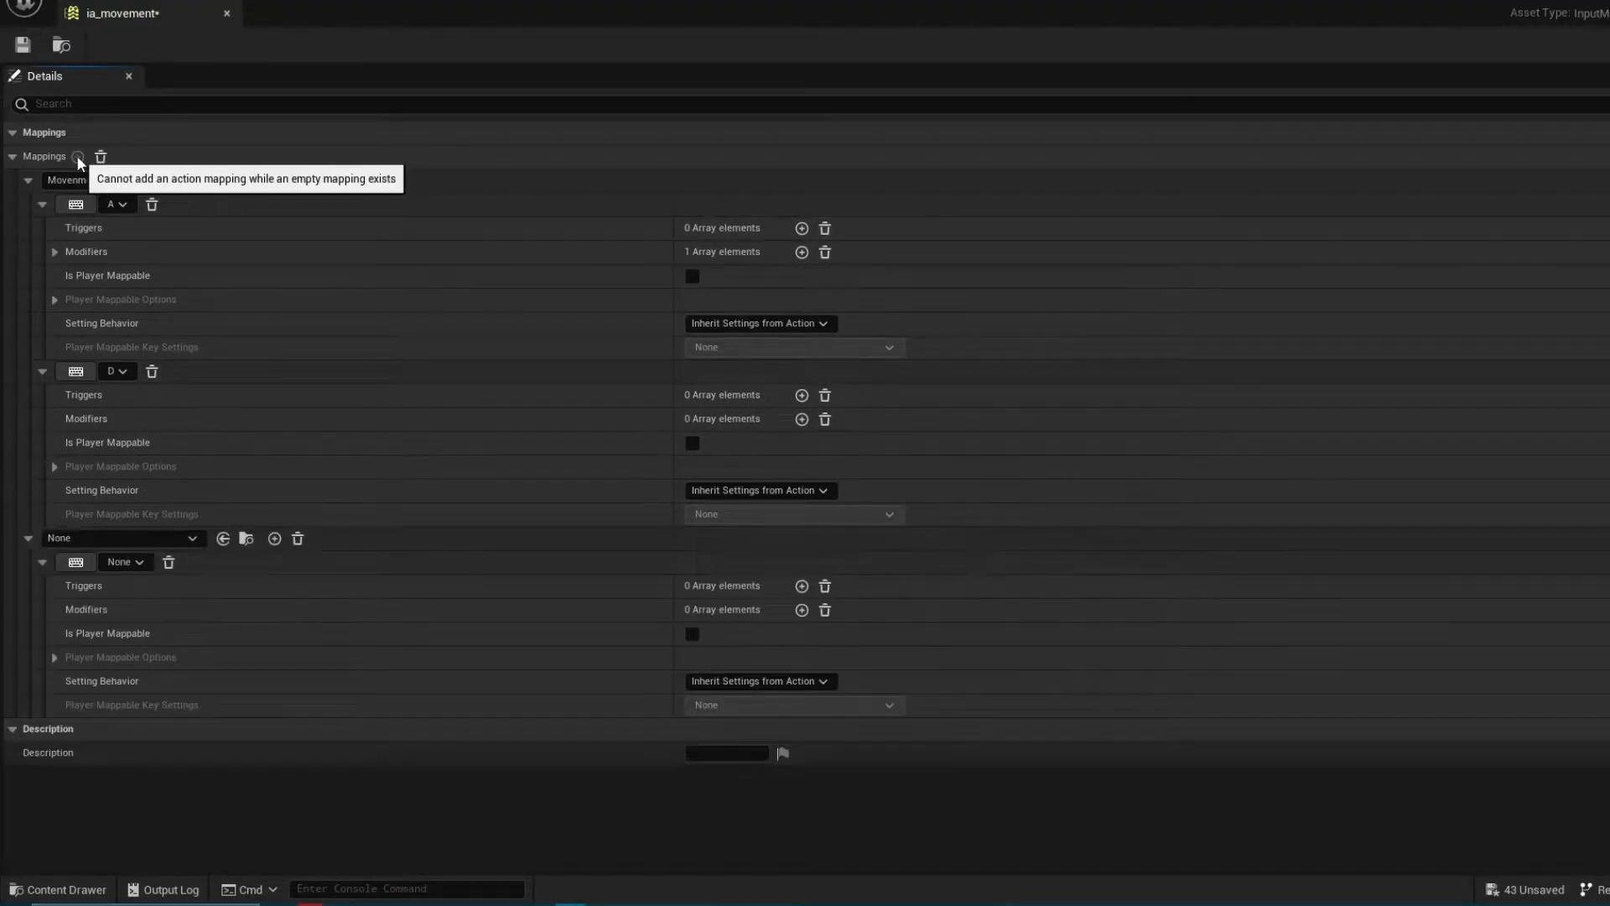
pyautogui.click(173, 543)
pyautogui.click(134, 327)
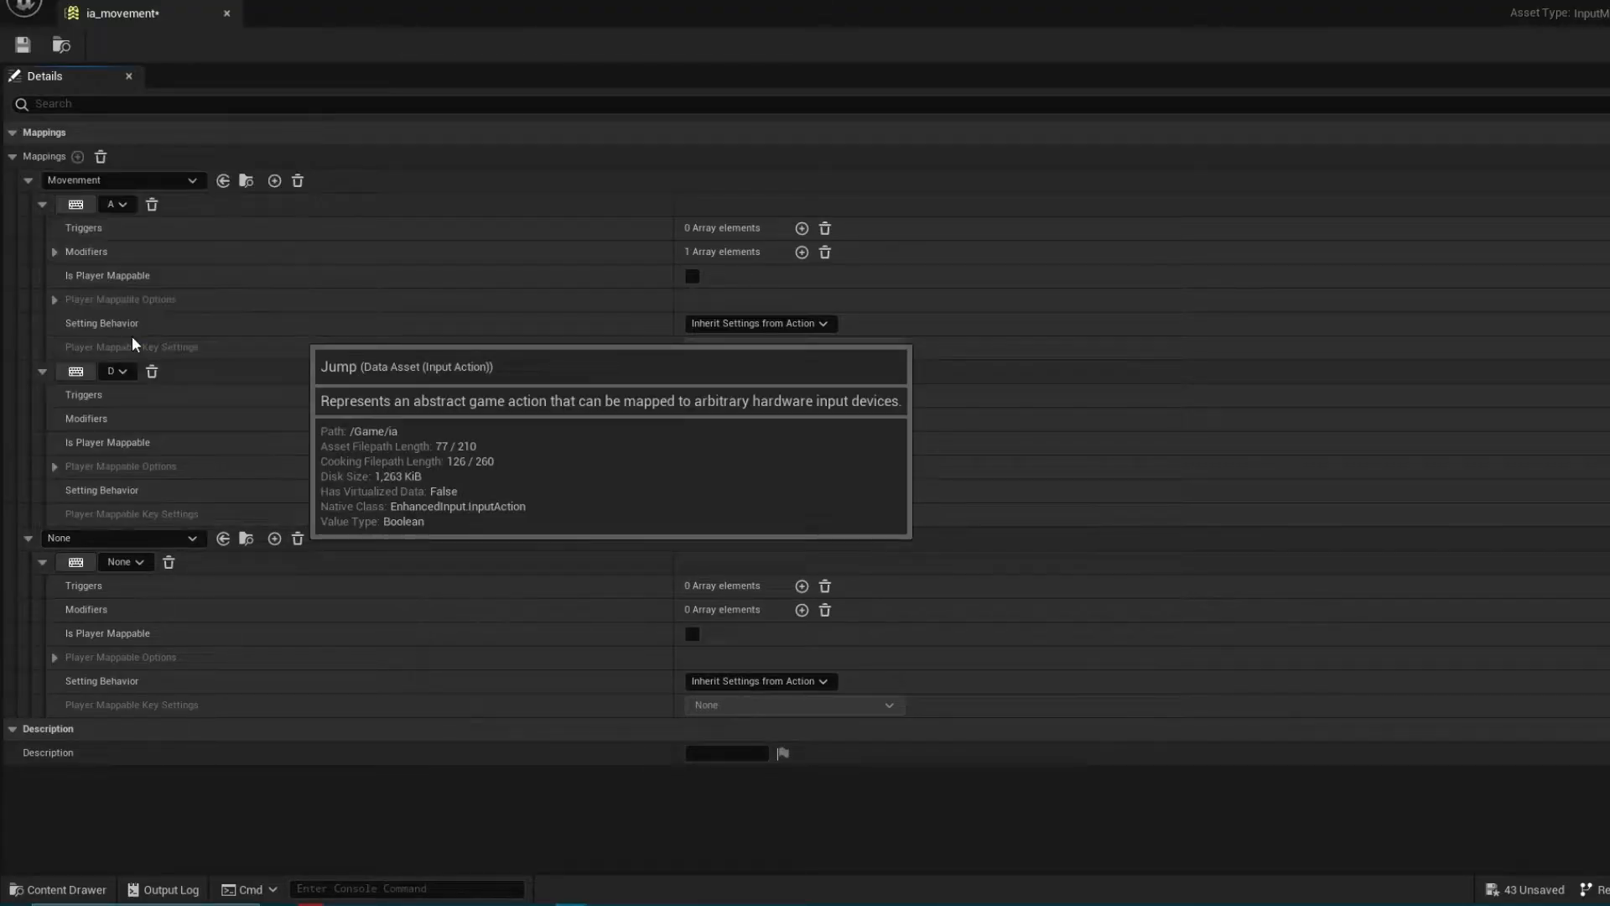
pyautogui.click(77, 564)
pyautogui.press('space')
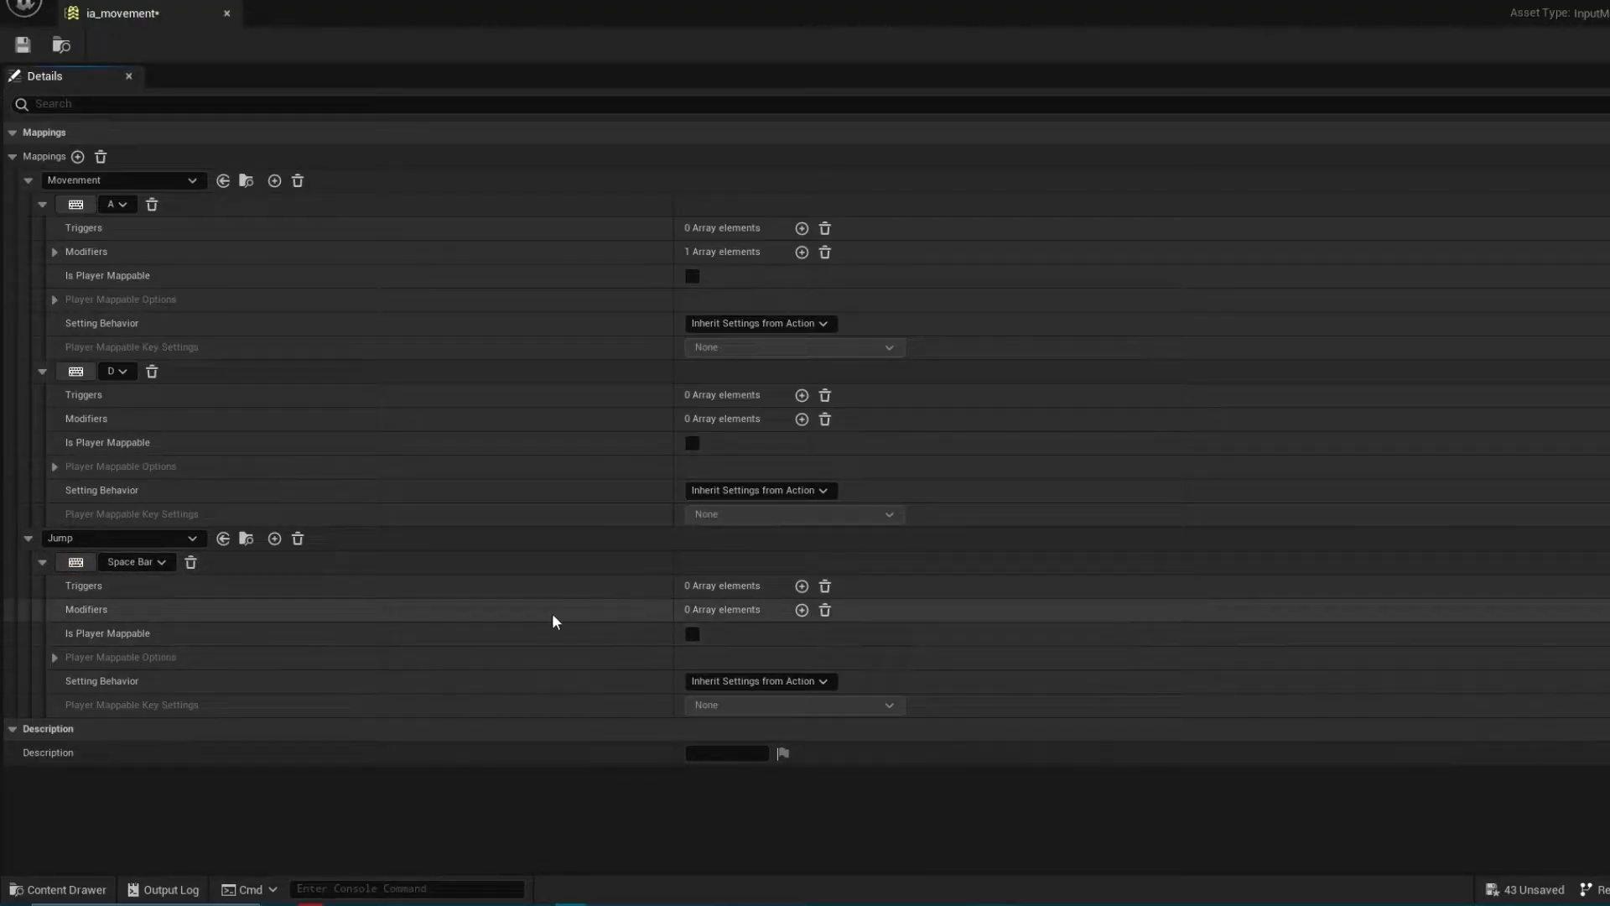
# Add a Pressed trigger to the Space Bar binding and save the ia_movement mapping context
pyautogui.click(799, 586)
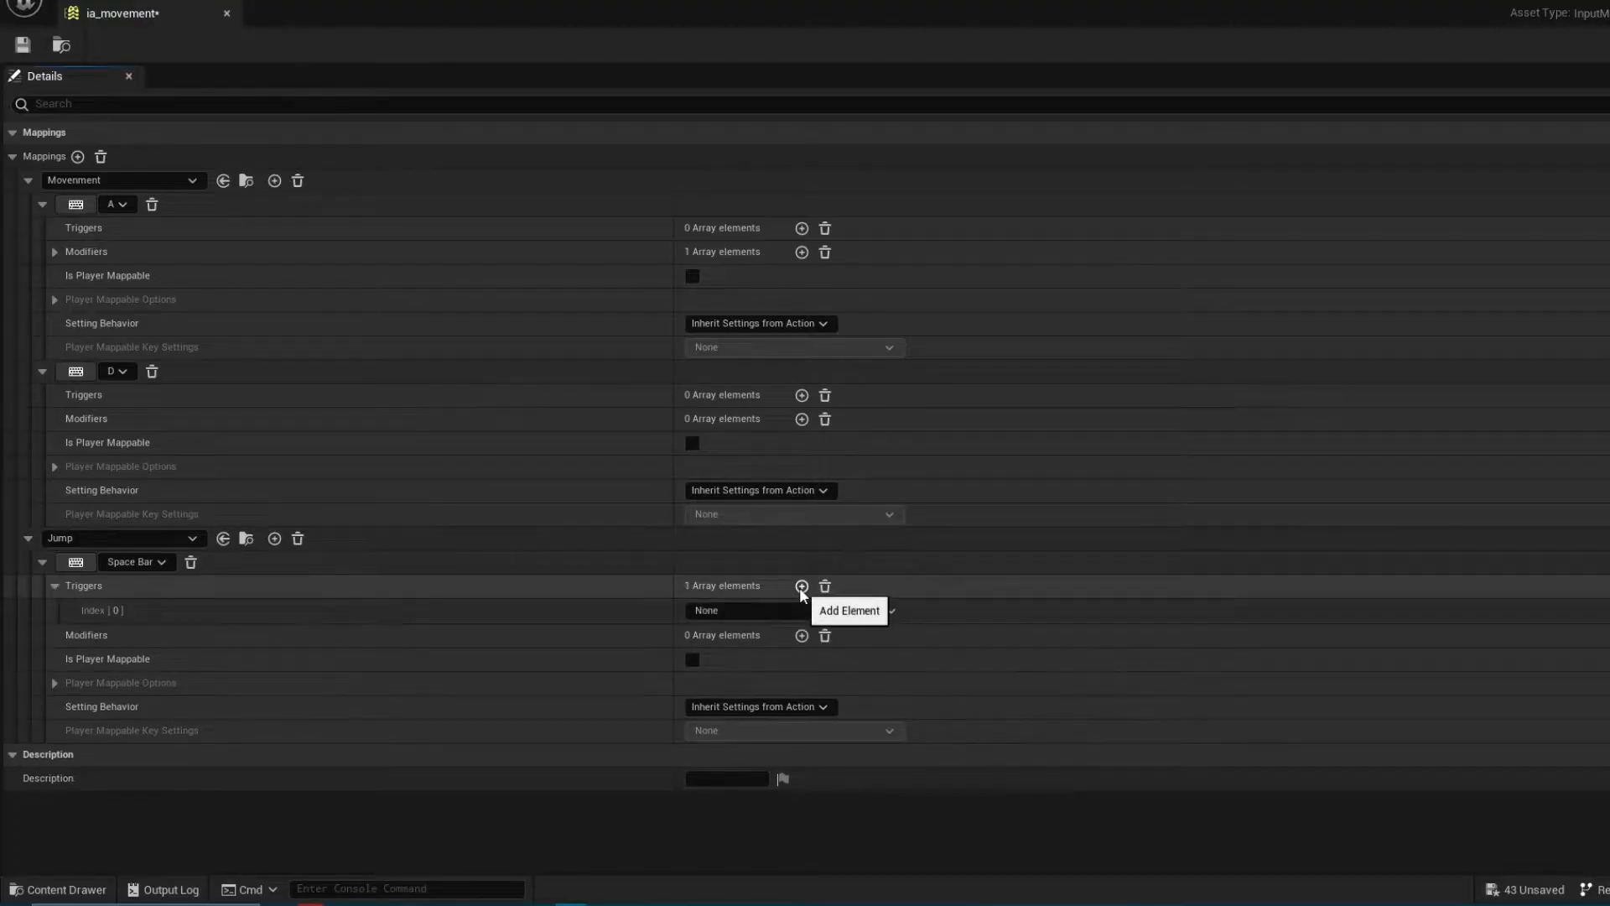
pyautogui.click(761, 607)
pyautogui.write('pres')
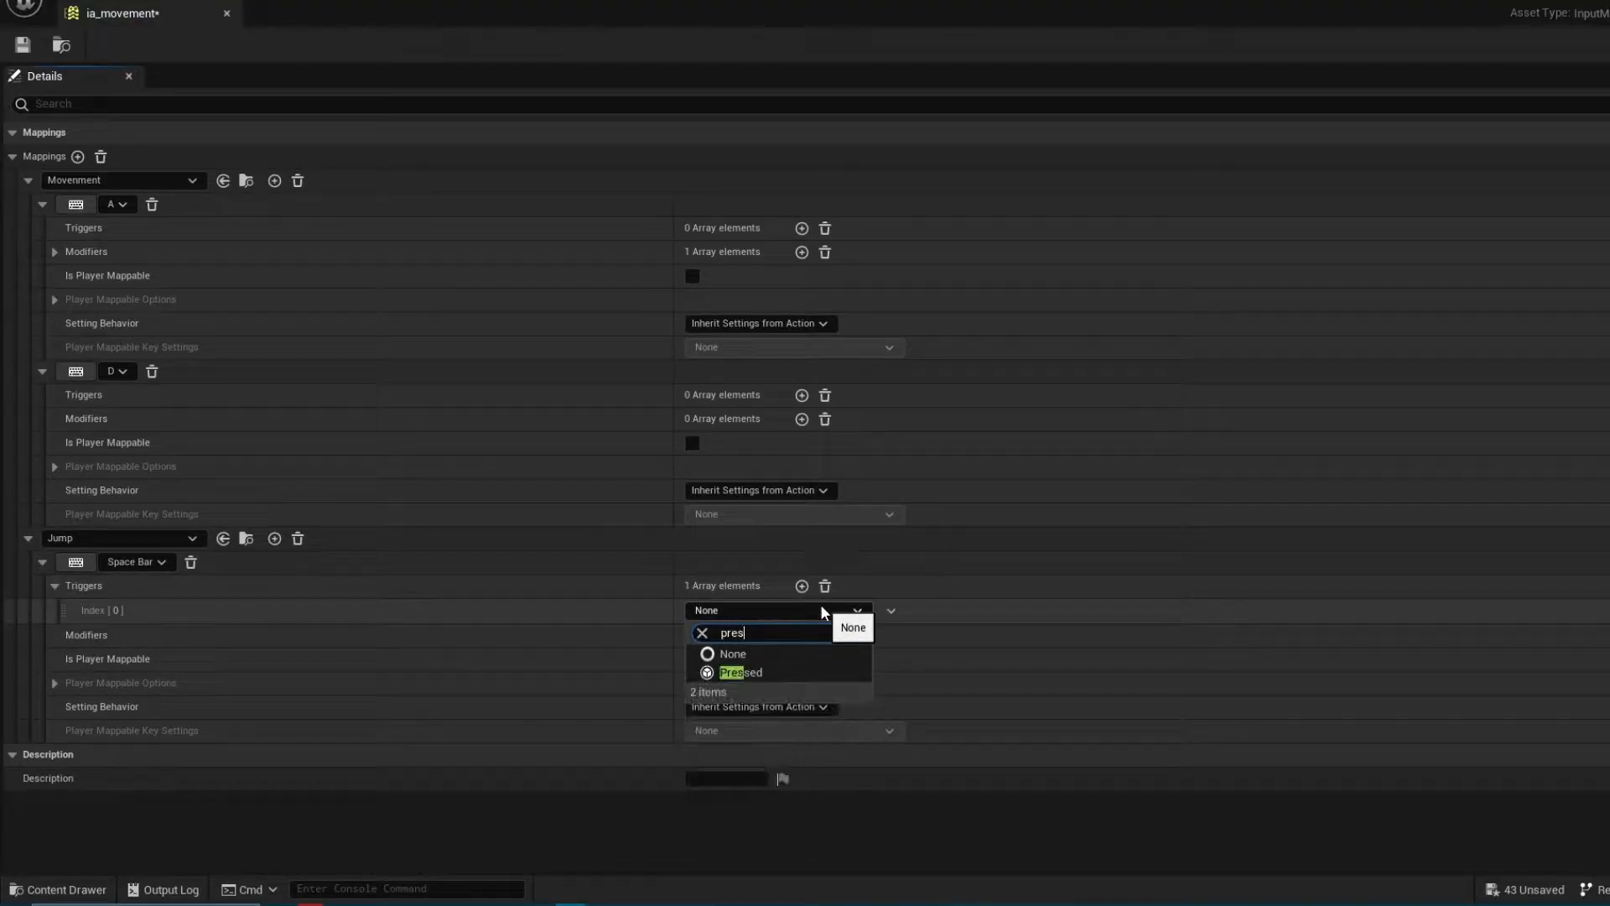
pyautogui.click(771, 659)
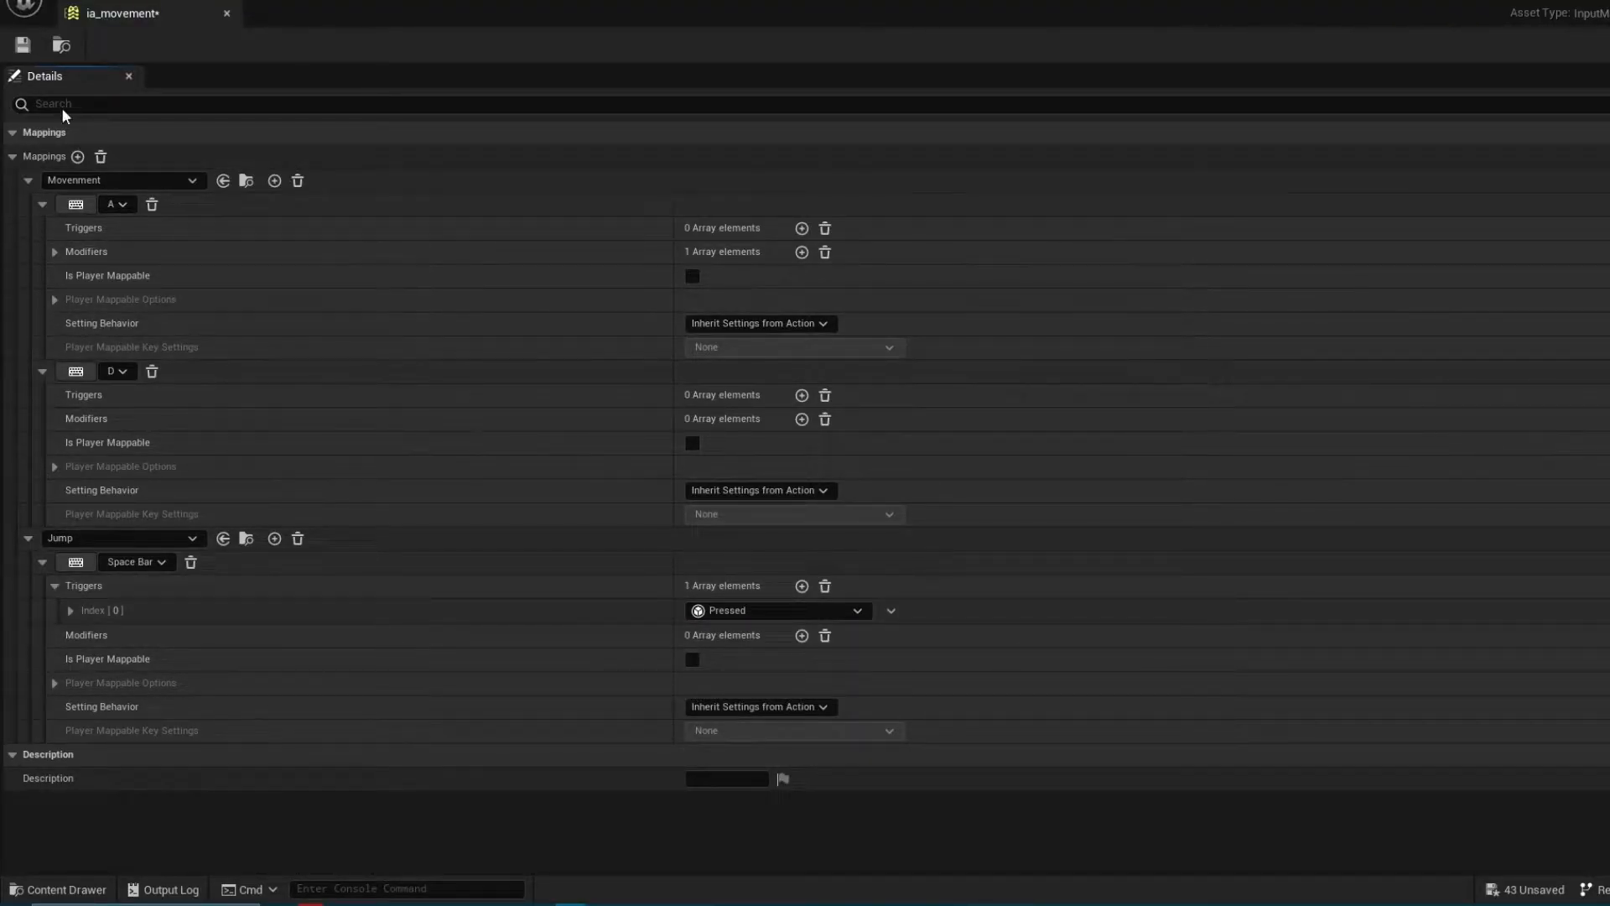
pyautogui.click(32, 48)
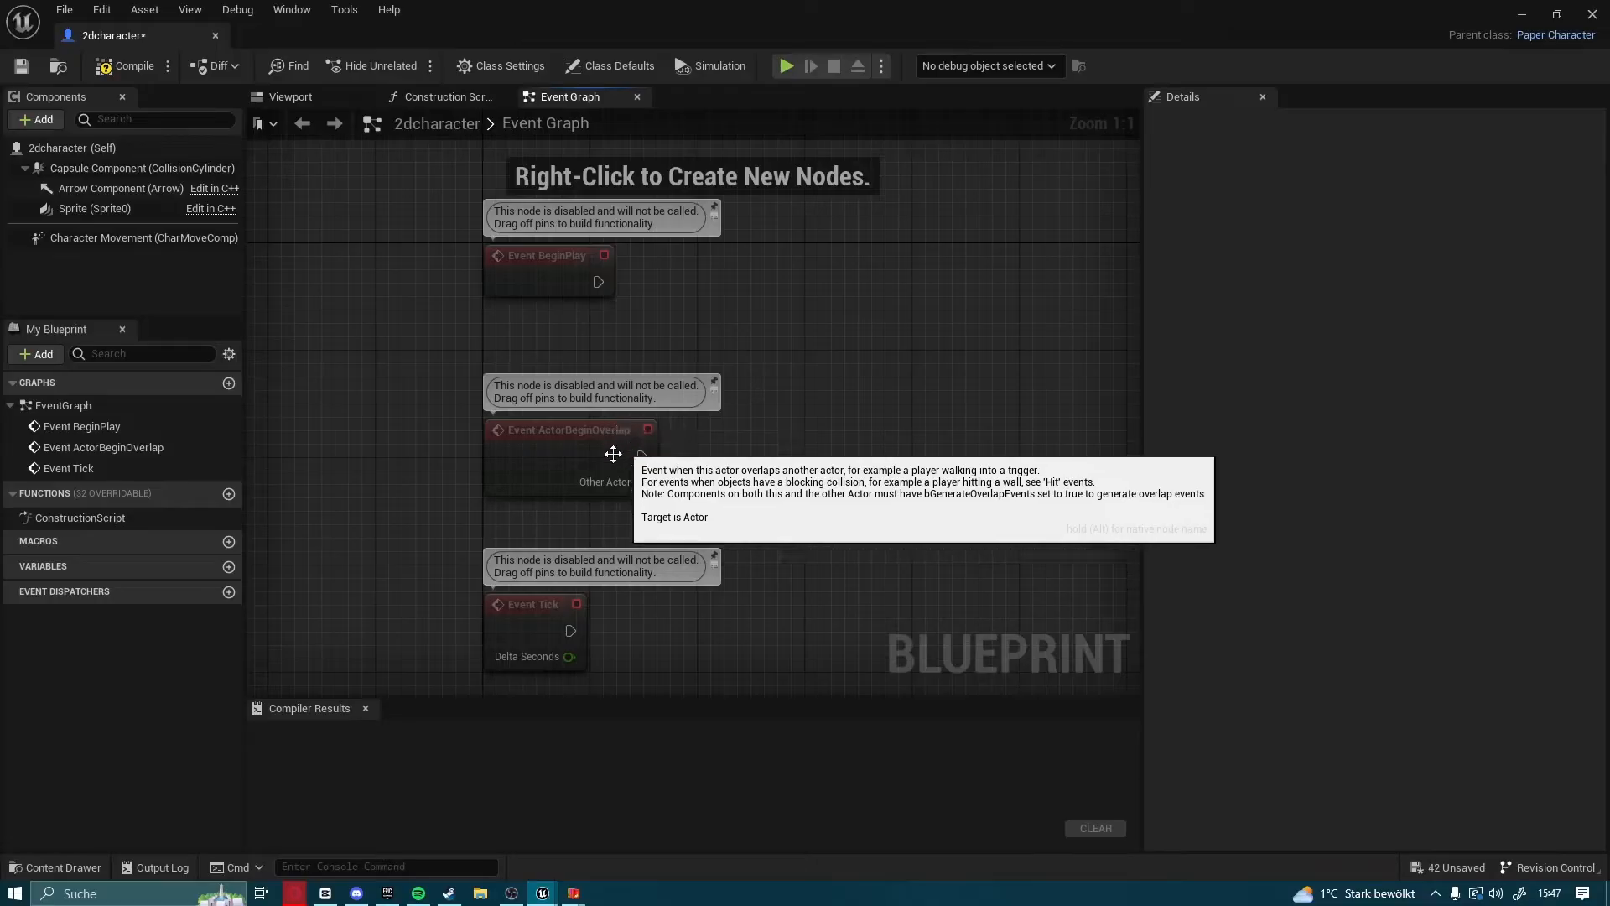
# Delete the Event ActorBeginOverlap and Event Tick nodes from the 2dcharacter event graph
pyautogui.moveTo(379, 433); pyautogui.dragTo(697, 646)
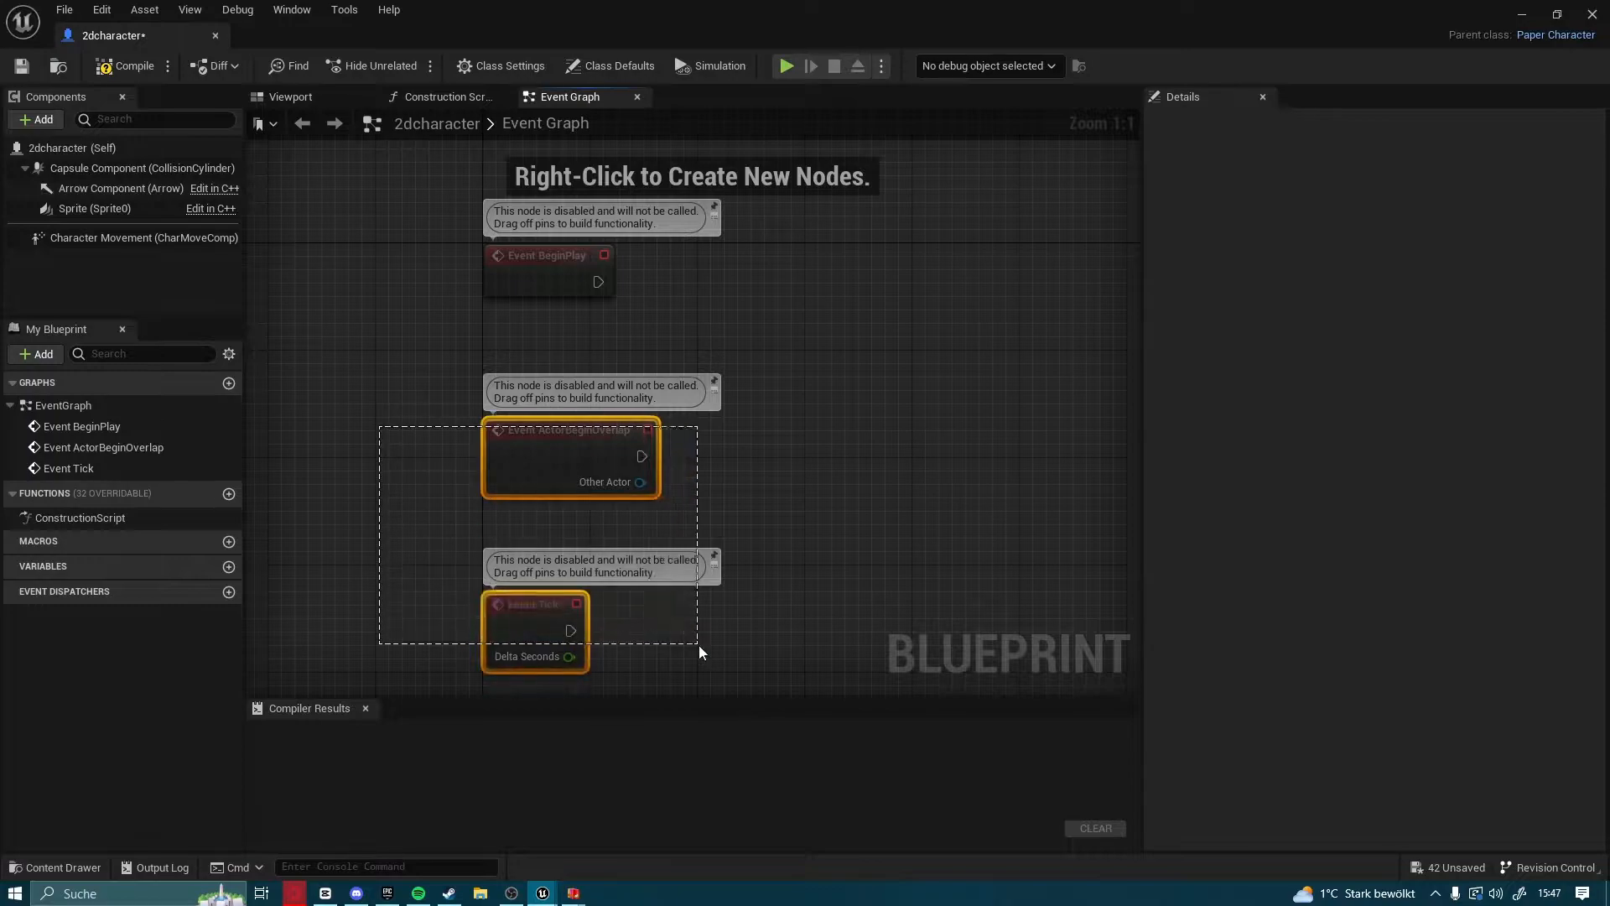
pyautogui.press('Delete')
pyautogui.moveTo(659, 428); pyautogui.dragTo(609, 547, button='right')
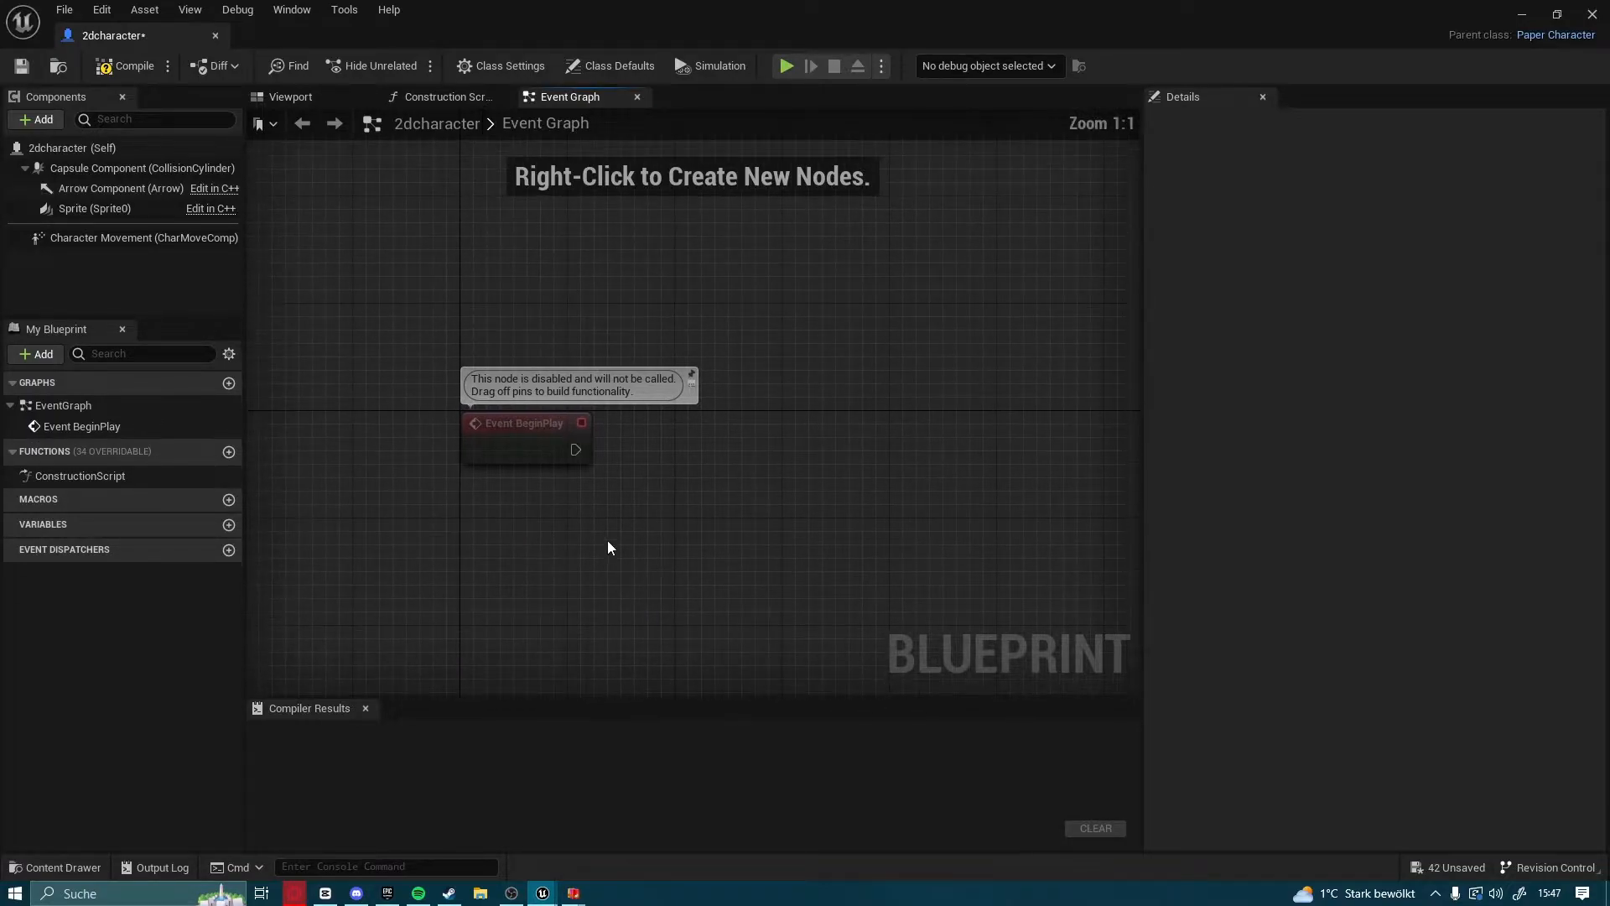
# Connect a Cast To PlayerController node to Event BeginPlay's execution output and align it with the event
pyautogui.moveTo(574, 449); pyautogui.dragTo(905, 451)
pyautogui.write('cast t')
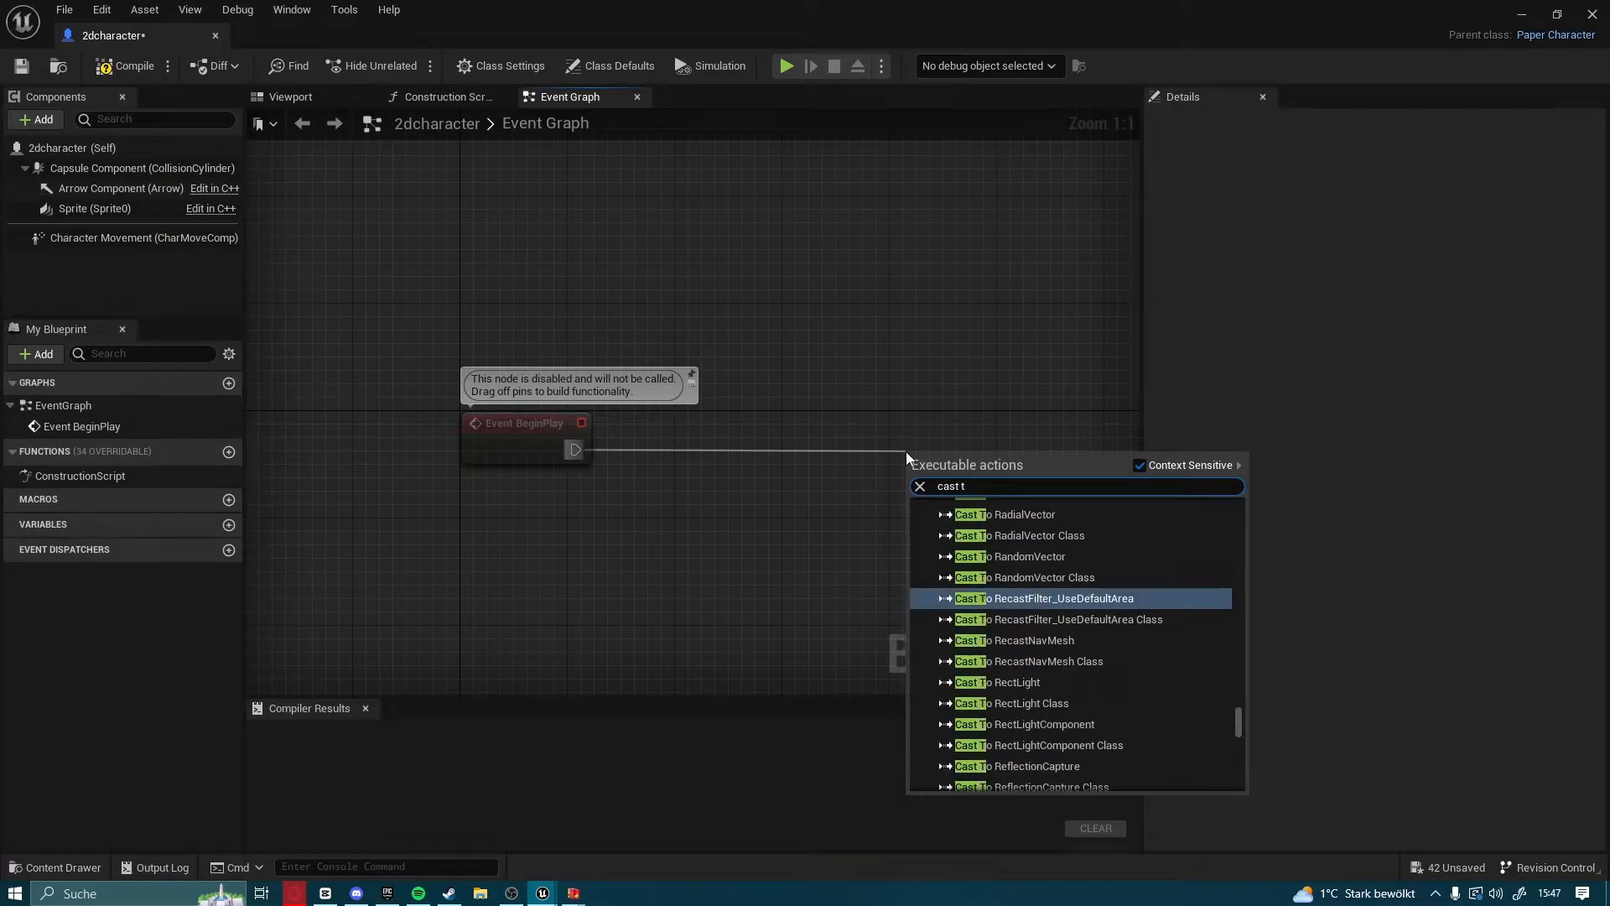
pyautogui.write('o player con')
pyautogui.press('Return')
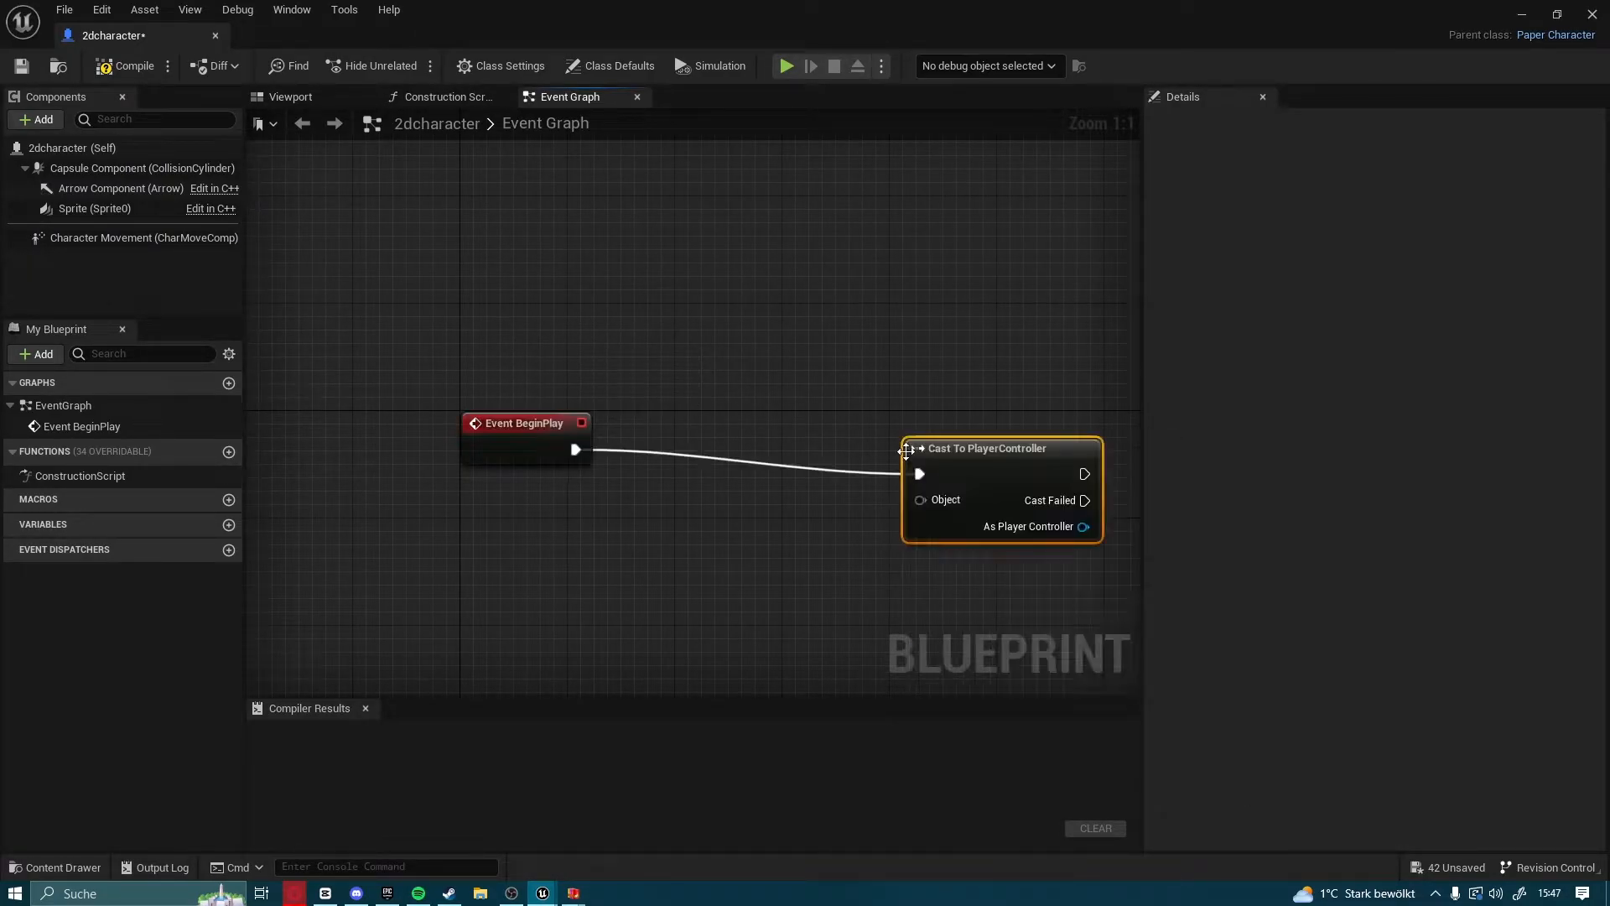
pyautogui.moveTo(1003, 476); pyautogui.dragTo(981, 450)
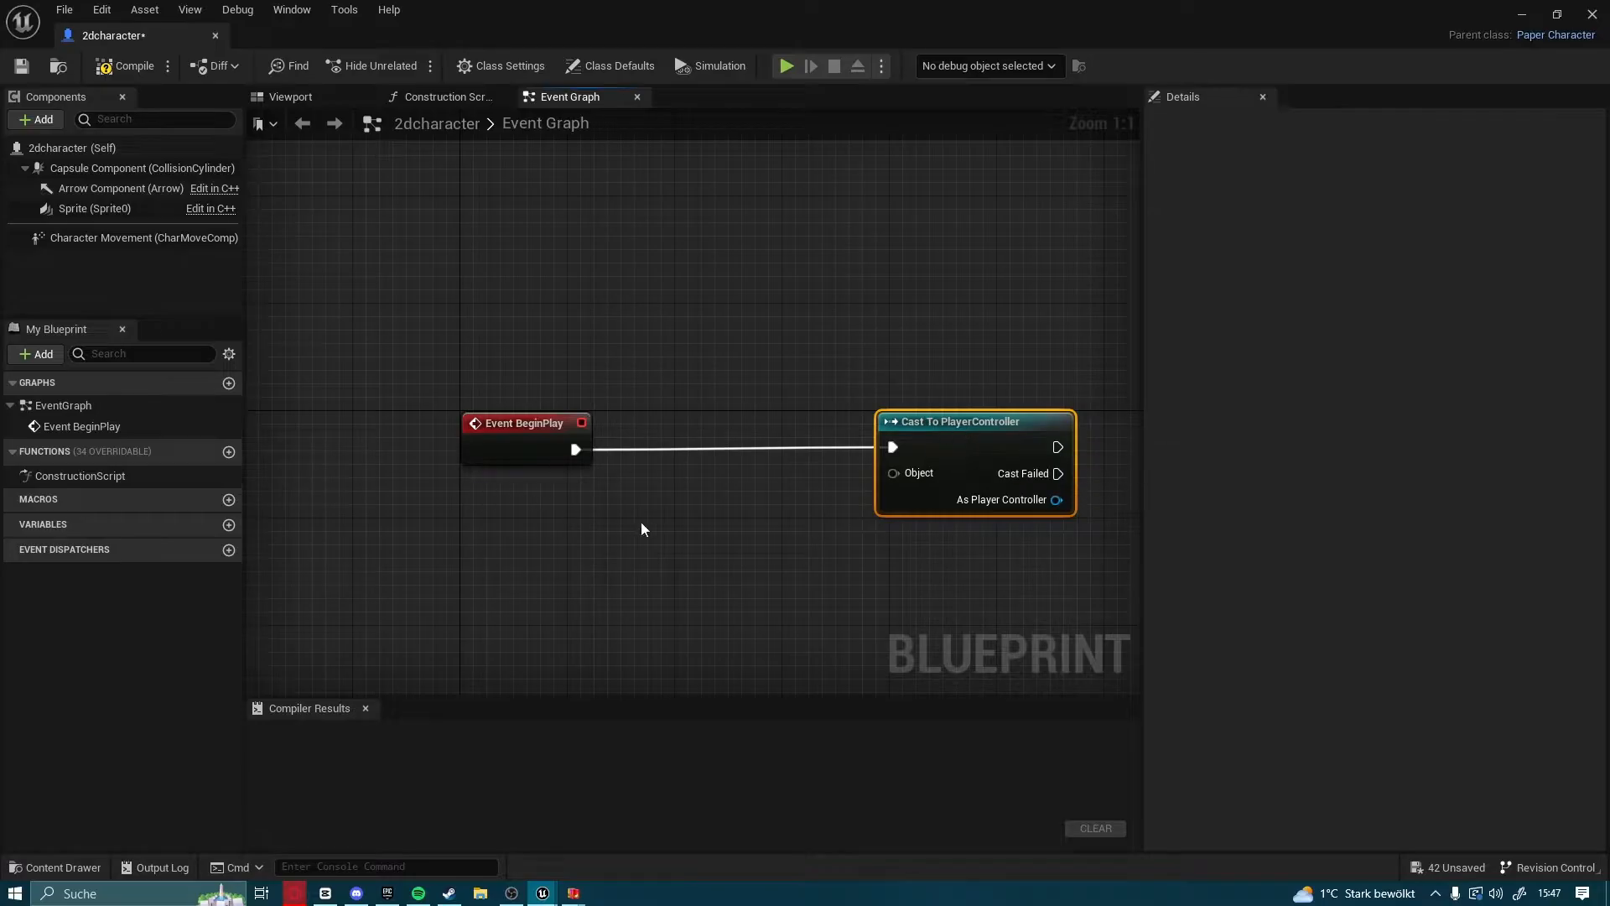
# Add a Get Controller node and connect its Return Value to the cast node's Object input
pyautogui.rightClick(669, 506)
pyautogui.write('get con')
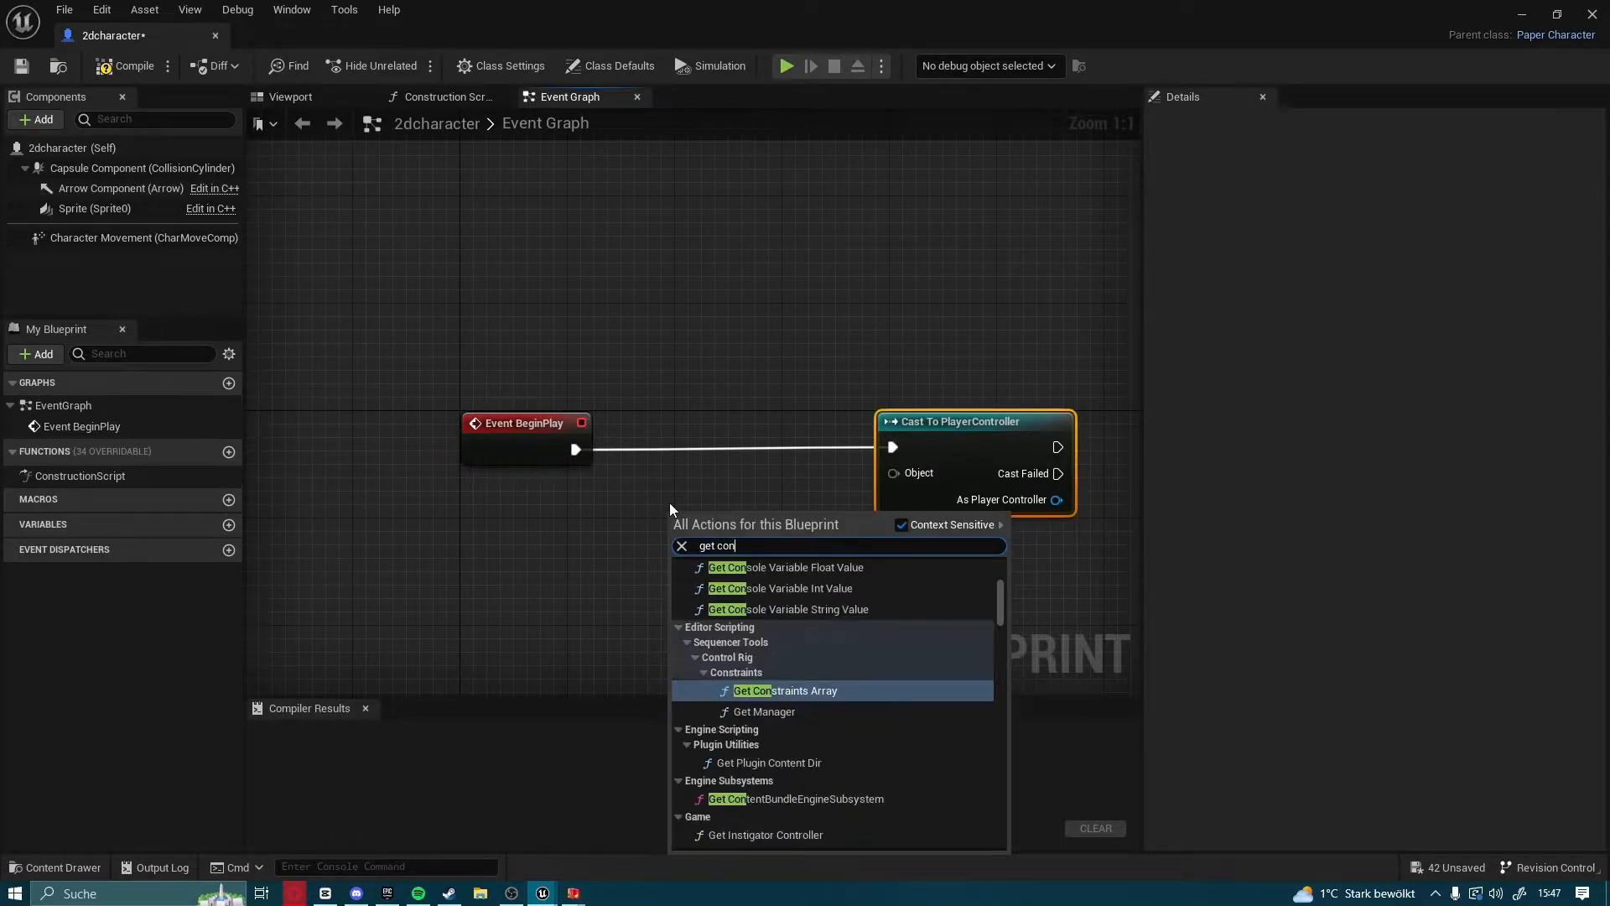
pyautogui.write('troll')
pyautogui.press('Return')
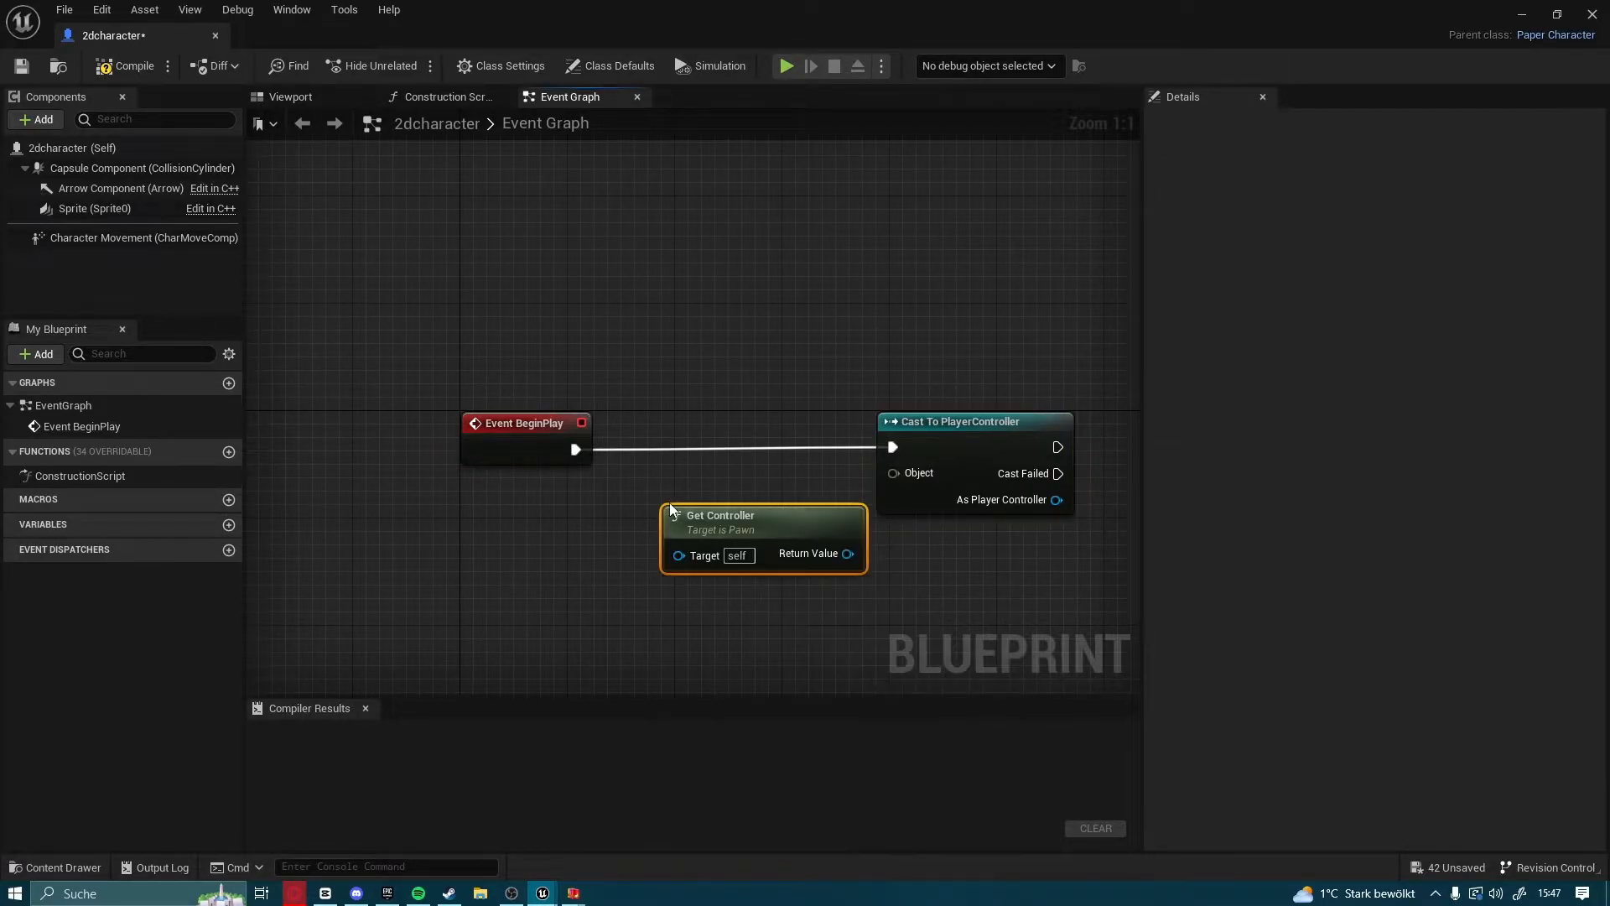
pyautogui.moveTo(808, 530); pyautogui.dragTo(893, 473)
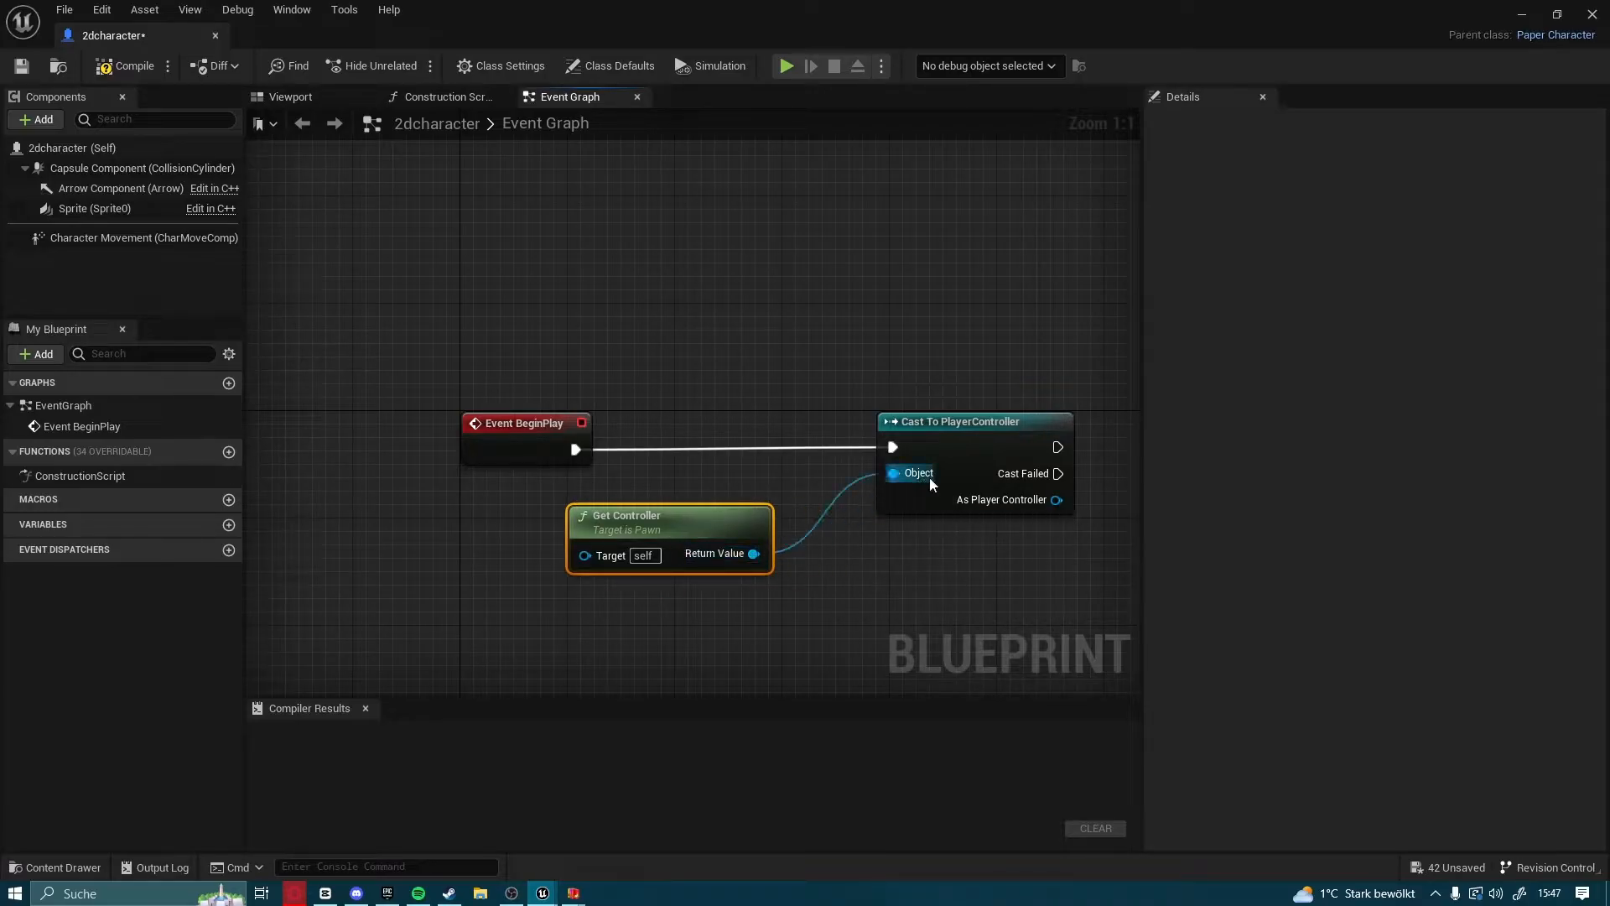
pyautogui.moveTo(922, 476); pyautogui.dragTo(767, 509, button='right')
pyautogui.click(809, 492)
# Add a Get EnhancedInputLocalPlayerSubsystem node from the cast node's As Player Controller output
pyautogui.moveTo(853, 538); pyautogui.dragTo(669, 502, button='right')
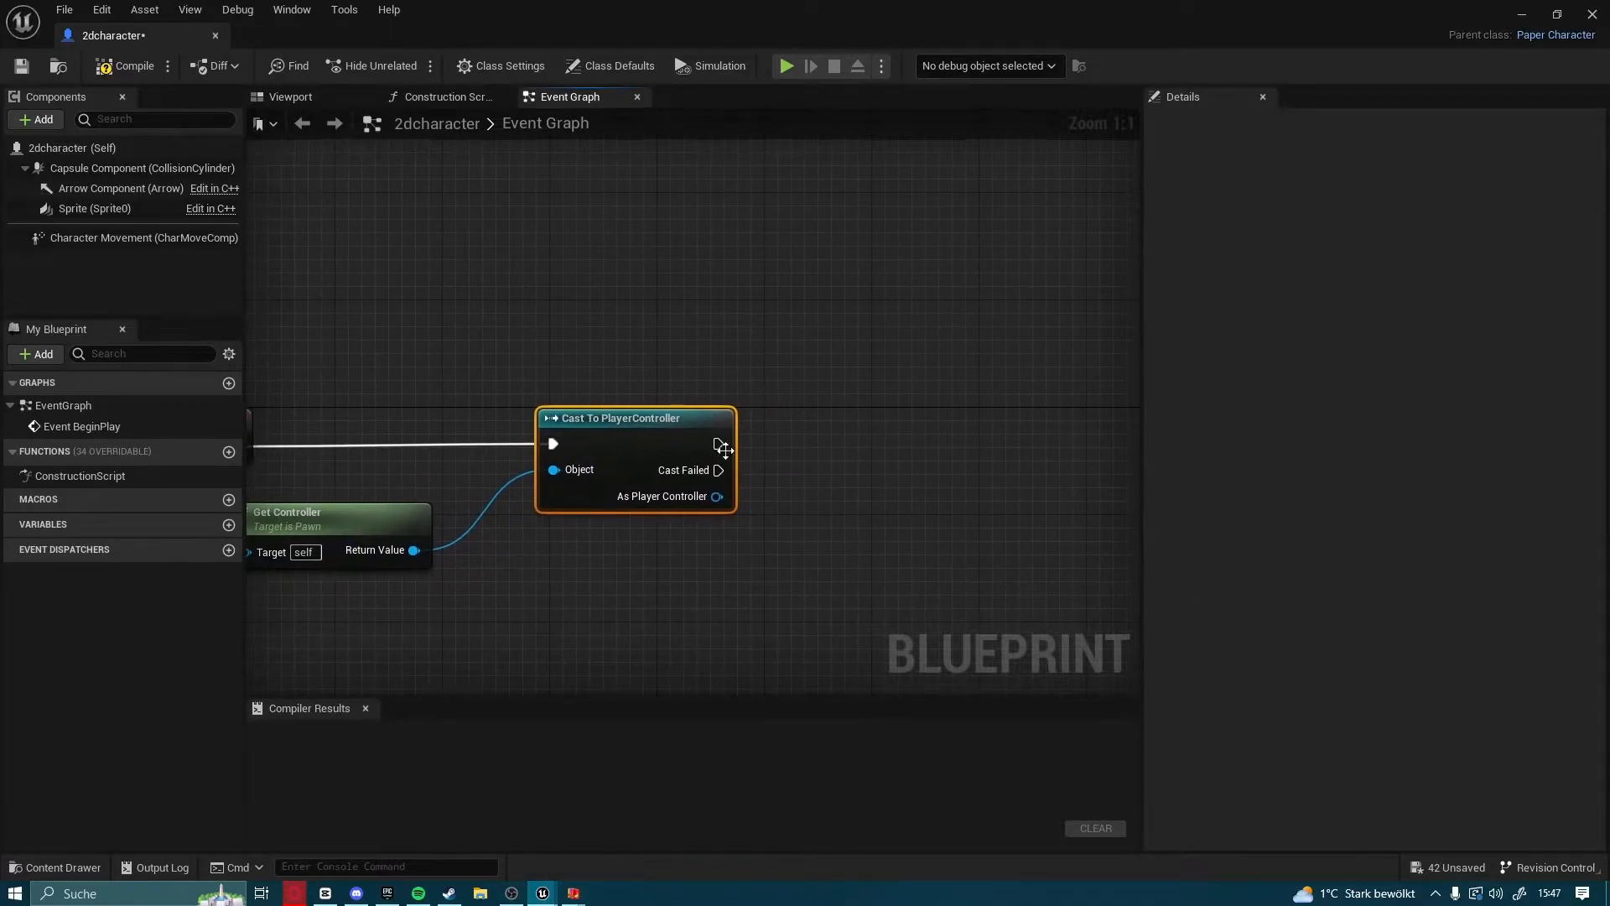
pyautogui.moveTo(717, 497); pyautogui.dragTo(938, 580)
pyautogui.write('enh')
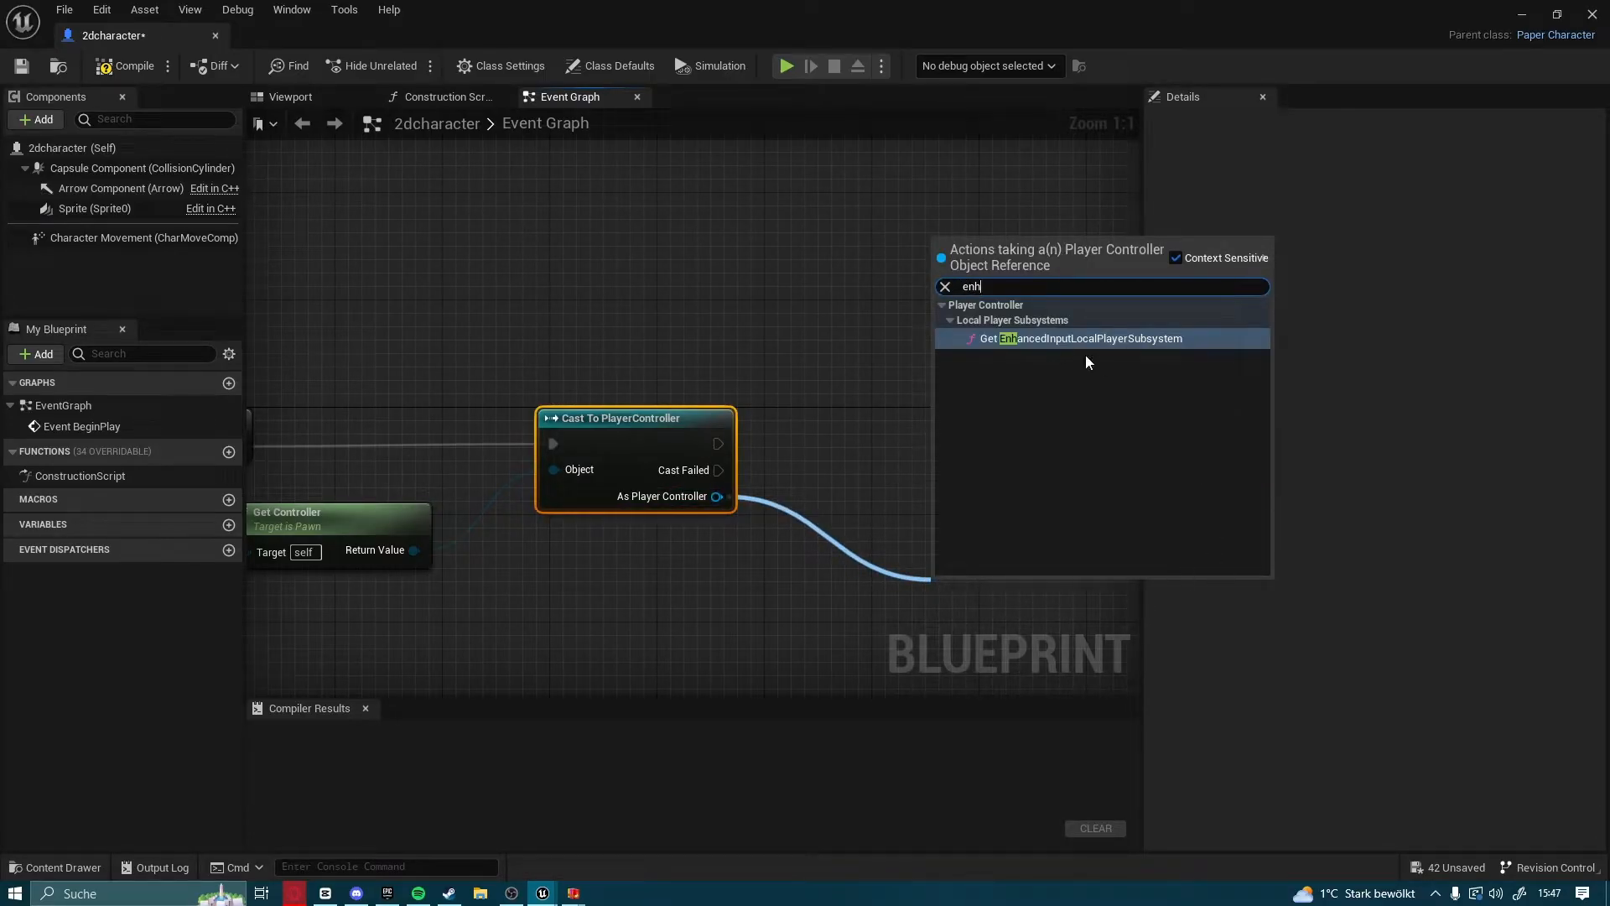
pyautogui.click(1017, 340)
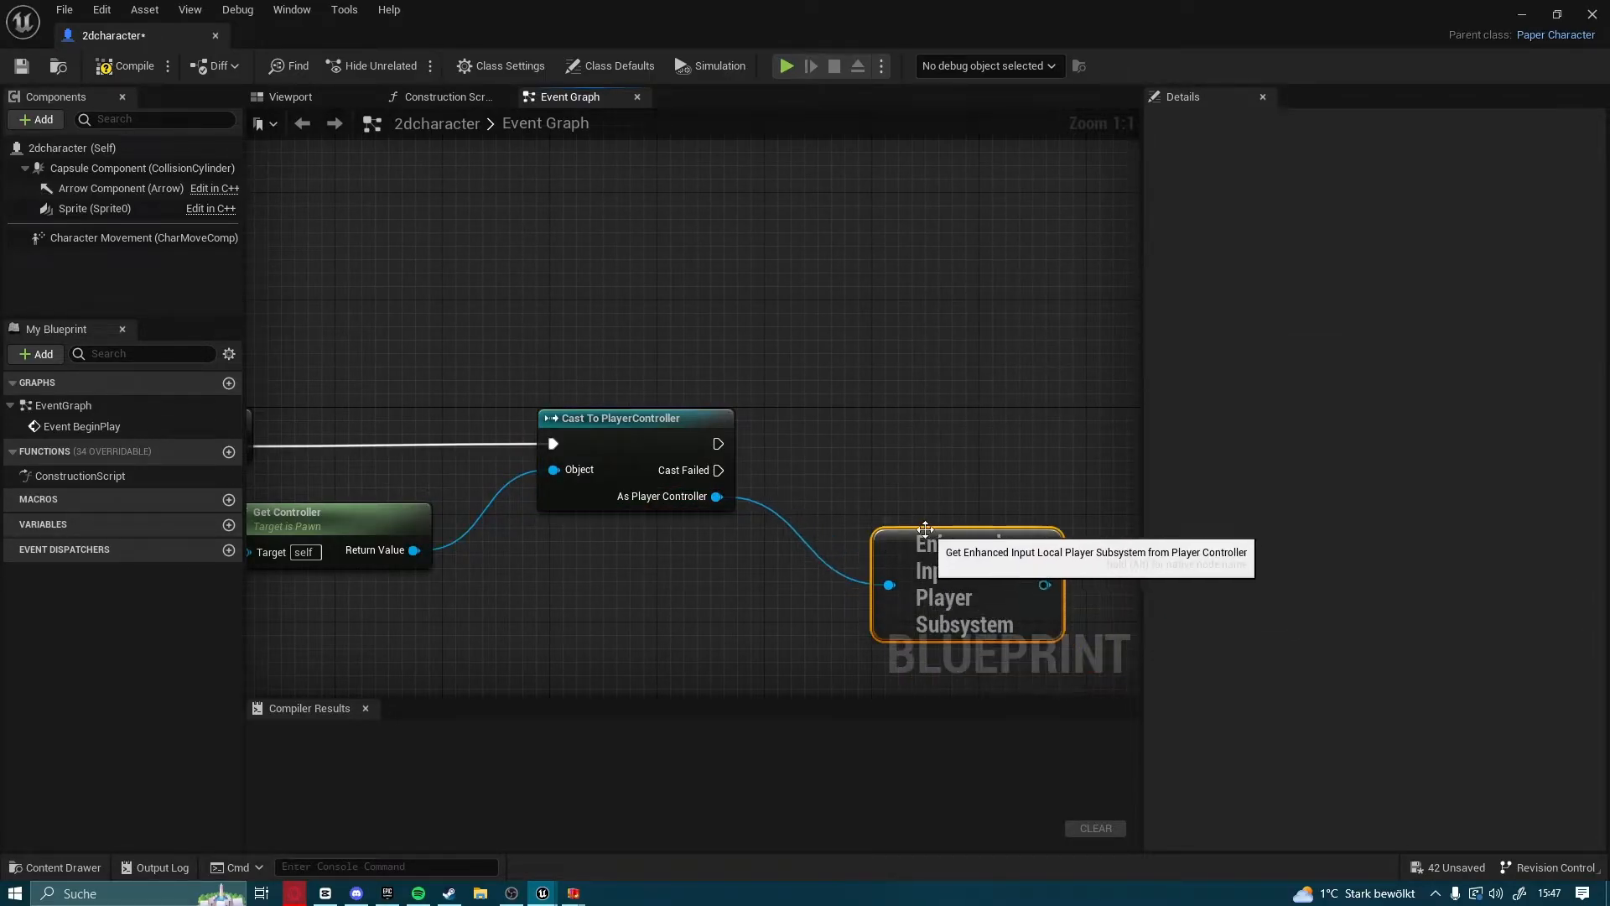
# Add an Add Mapping Context node from the Enhanced Input subsystem and set its Mapping Context to ia_movement
pyautogui.moveTo(917, 529); pyautogui.dragTo(621, 403, button='right')
pyautogui.moveTo(723, 523); pyautogui.dragTo(930, 404)
pyautogui.write('add mapp')
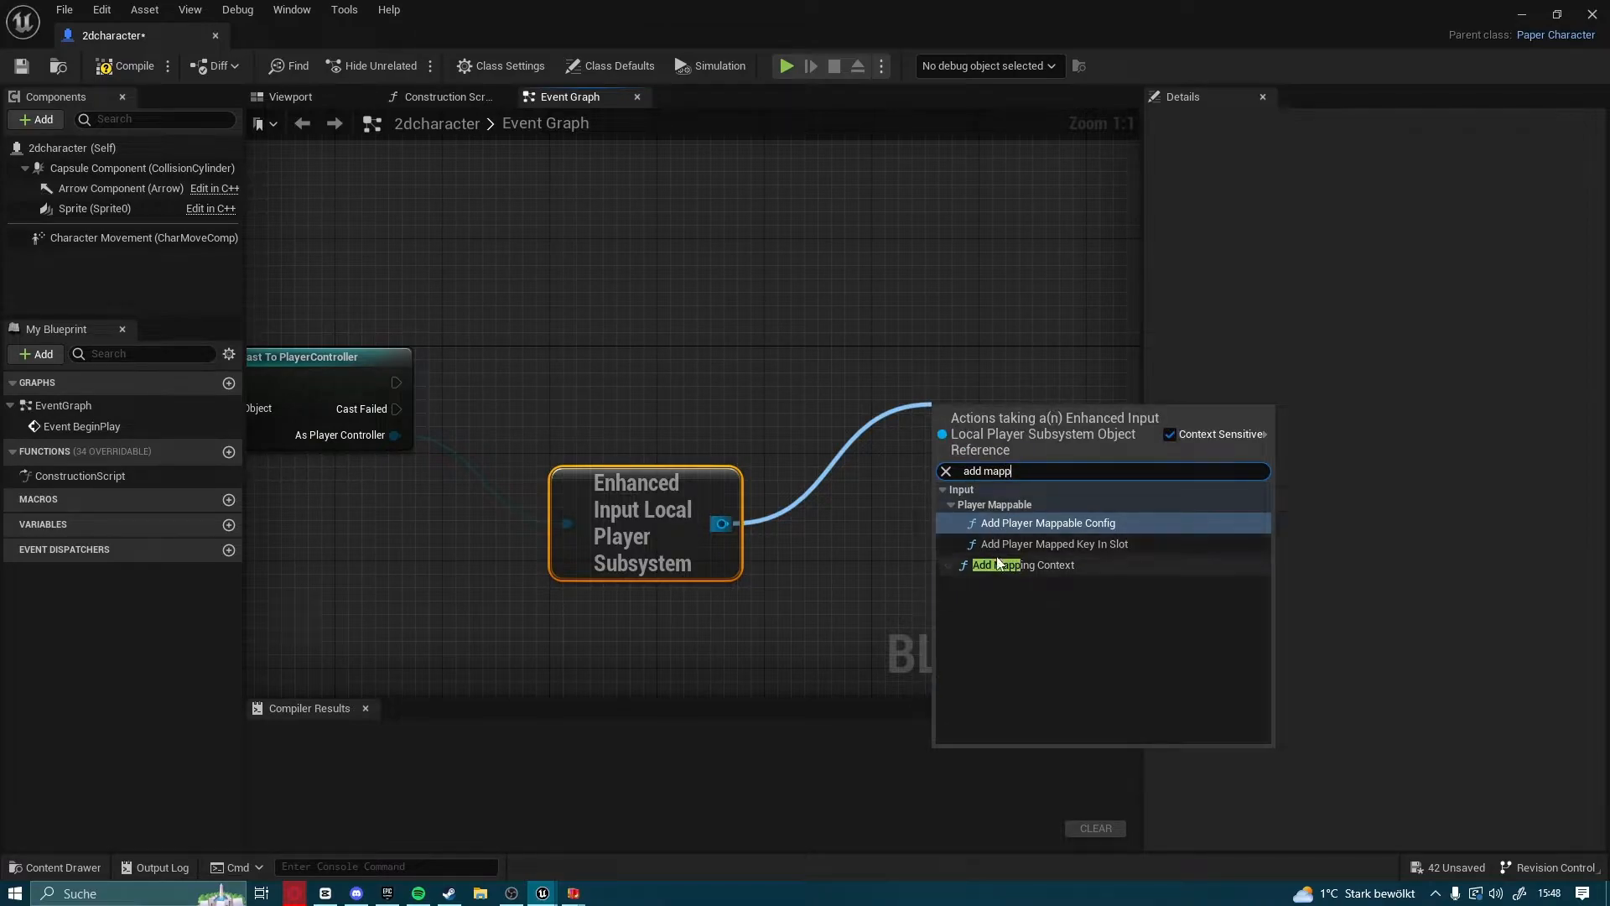
pyautogui.click(998, 564)
pyautogui.moveTo(1012, 458); pyautogui.dragTo(989, 365)
pyautogui.click(978, 435)
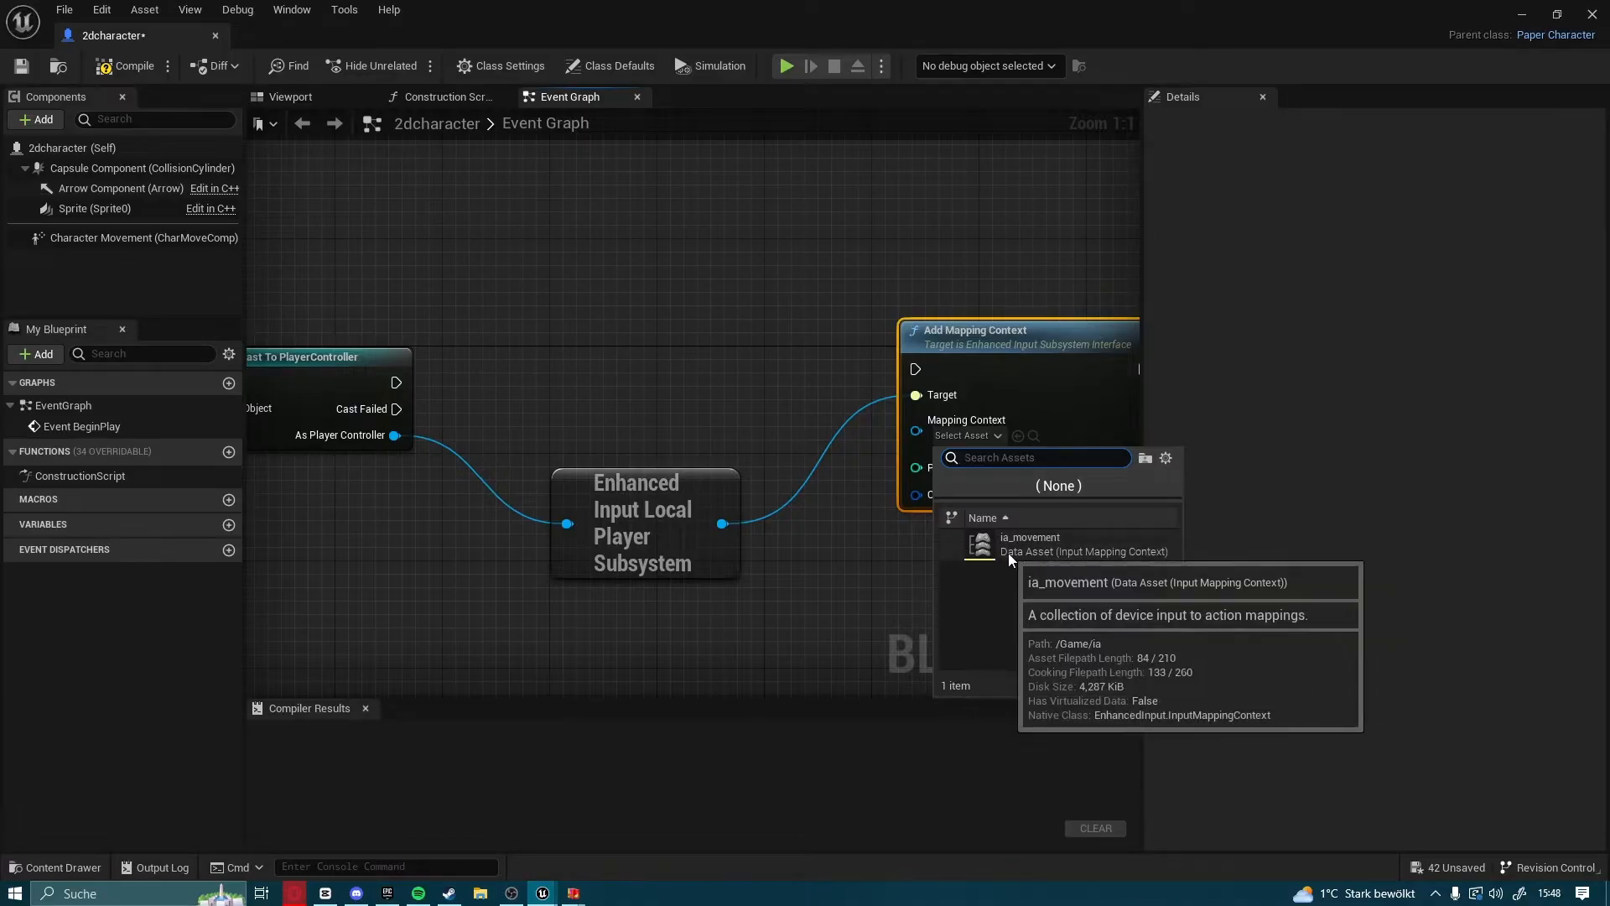
pyautogui.click(1035, 550)
# Connect the cast node's execution output to the Add Mapping Context node and compile the blueprint
pyautogui.moveTo(799, 435); pyautogui.dragTo(887, 484, button='right')
pyautogui.moveTo(483, 433); pyautogui.dragTo(1004, 420)
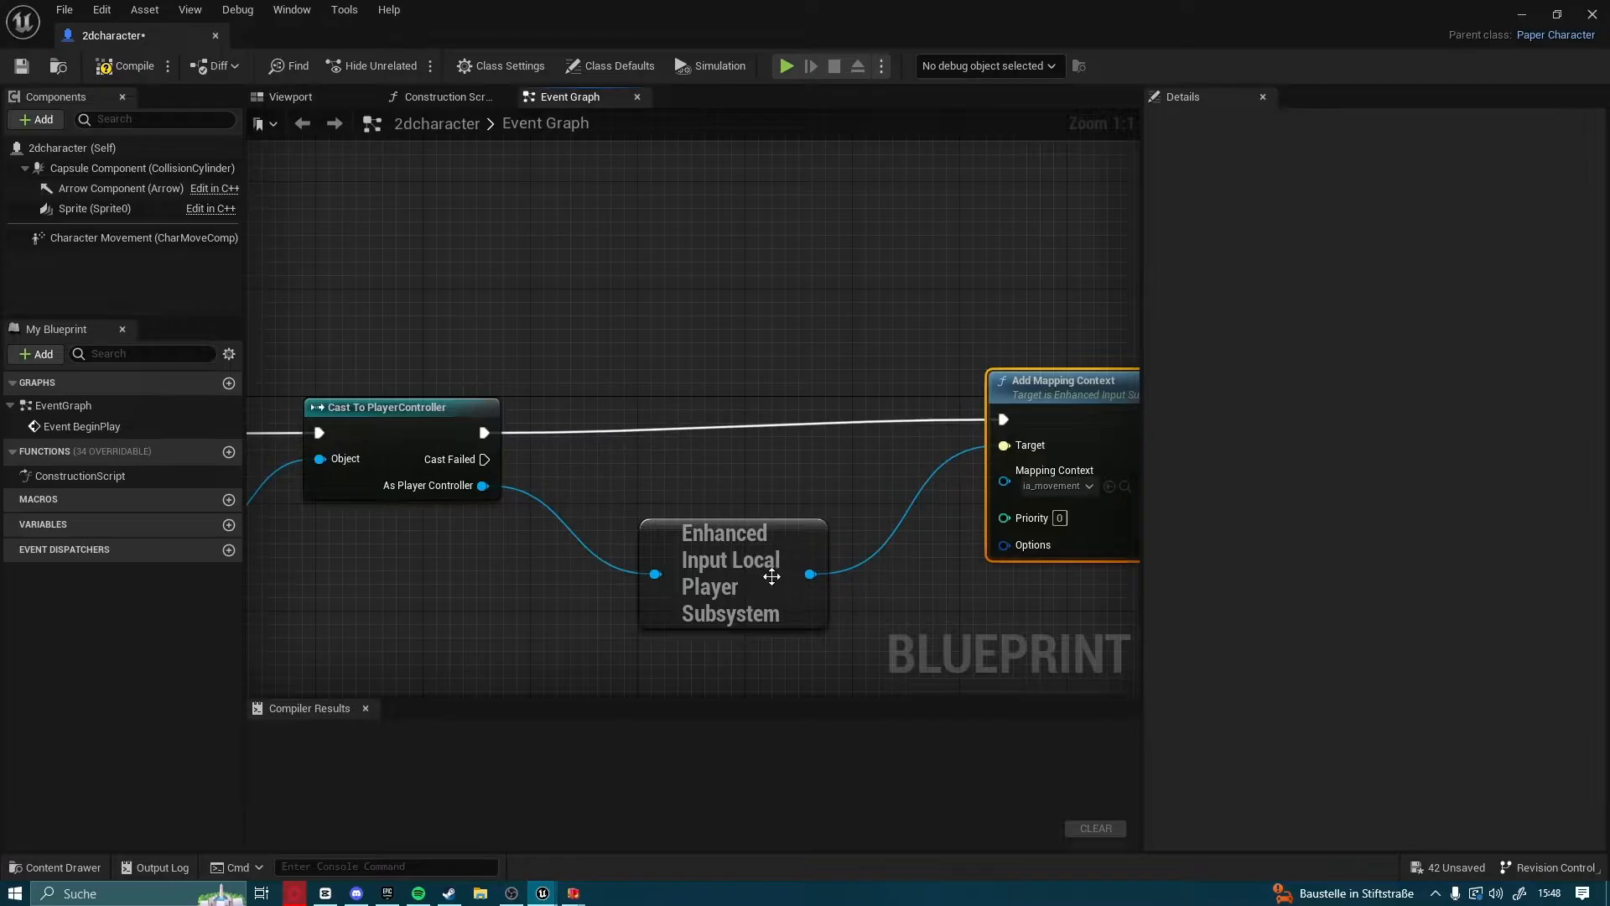
pyautogui.click(126, 65)
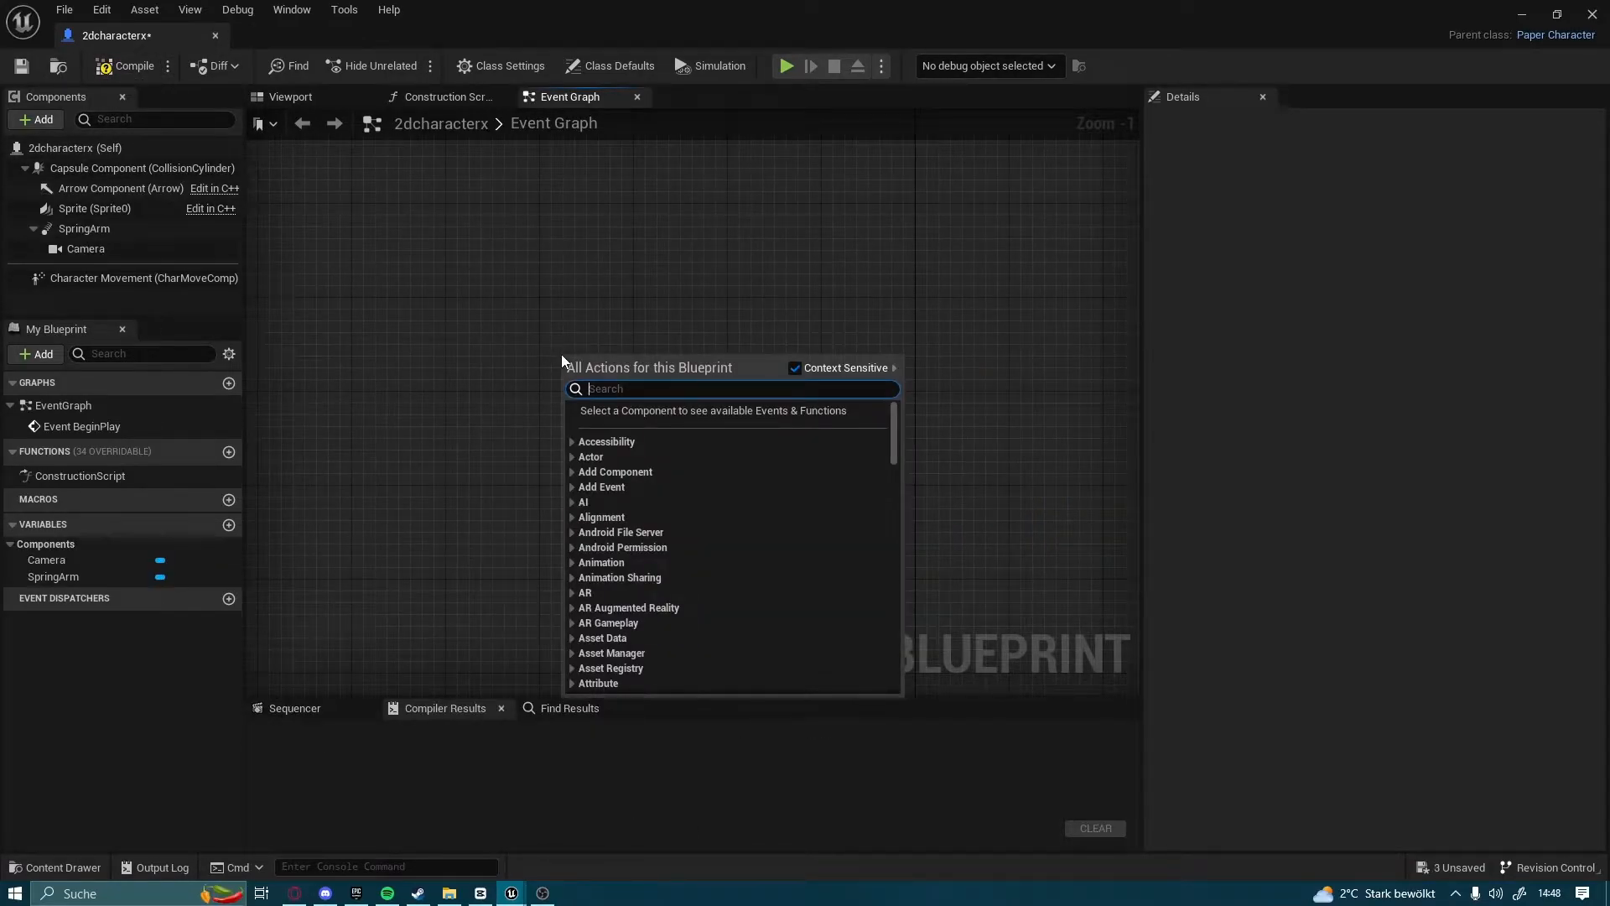
# Add the EnhancedInputAction movenment event and connect a Branch node, aligned with it, to its Triggered output
pyautogui.write('movement')
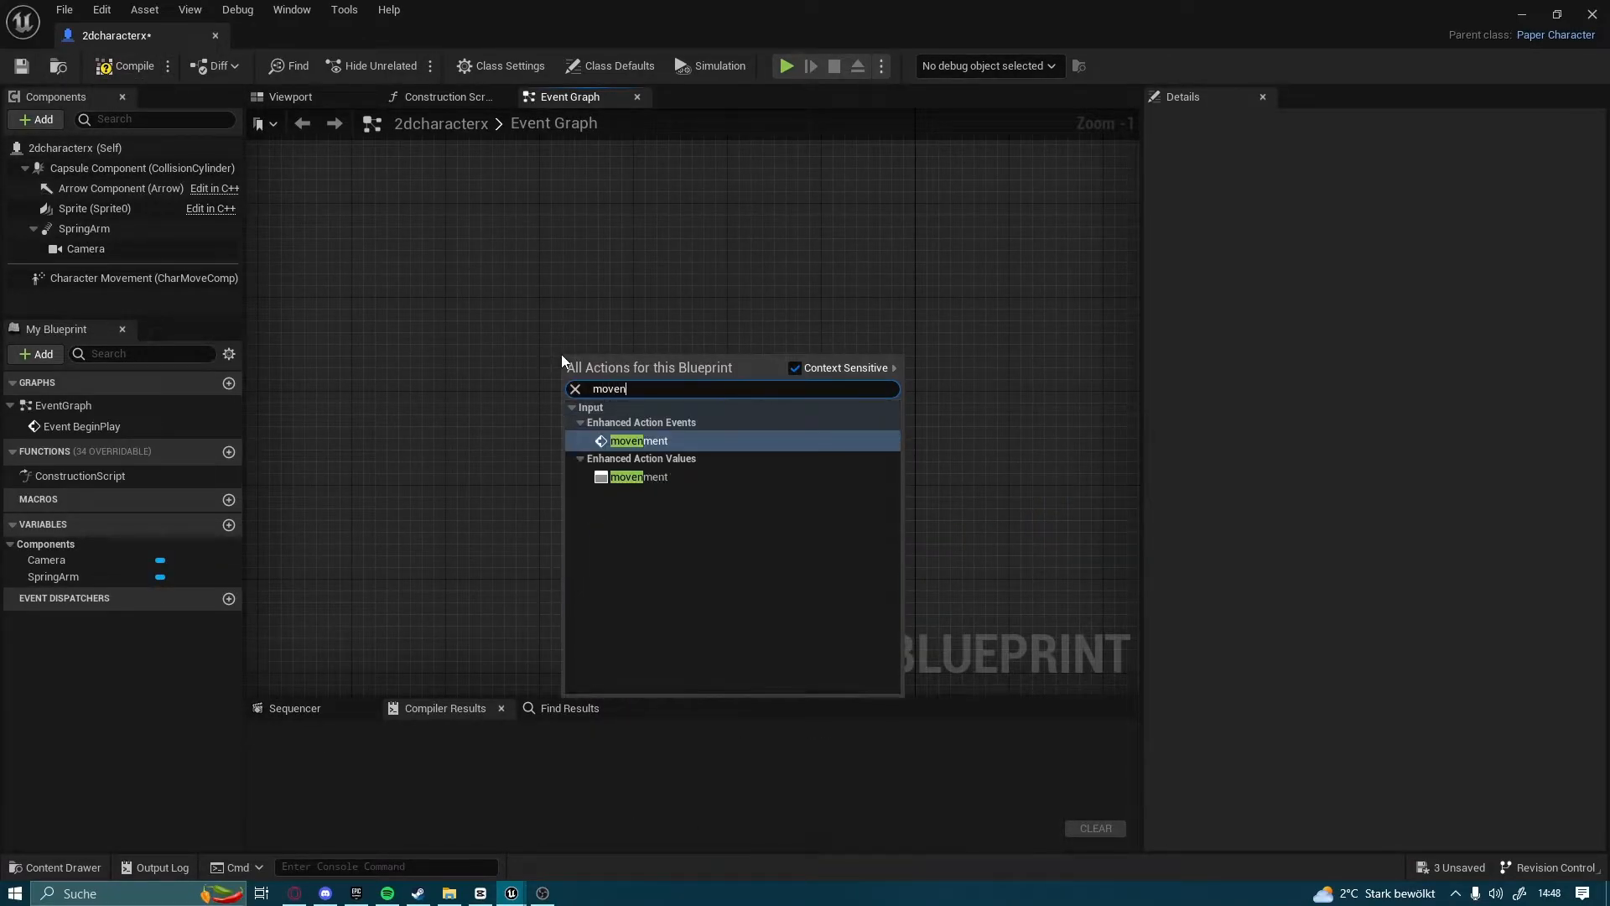
pyautogui.press('Return')
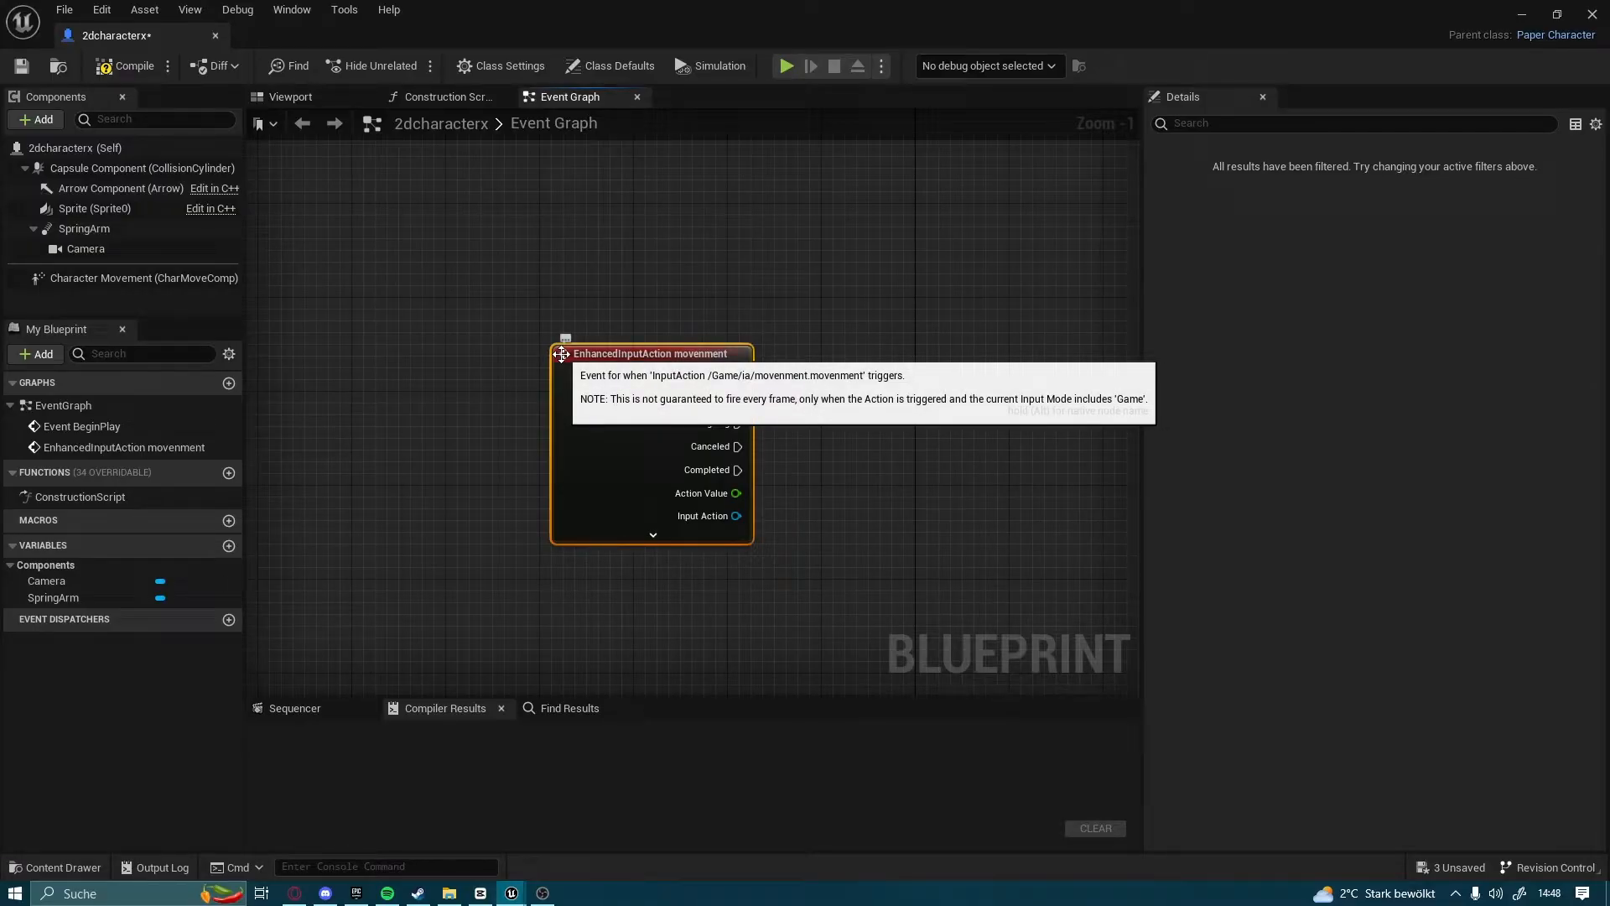
pyautogui.scroll(1, 794, 415)
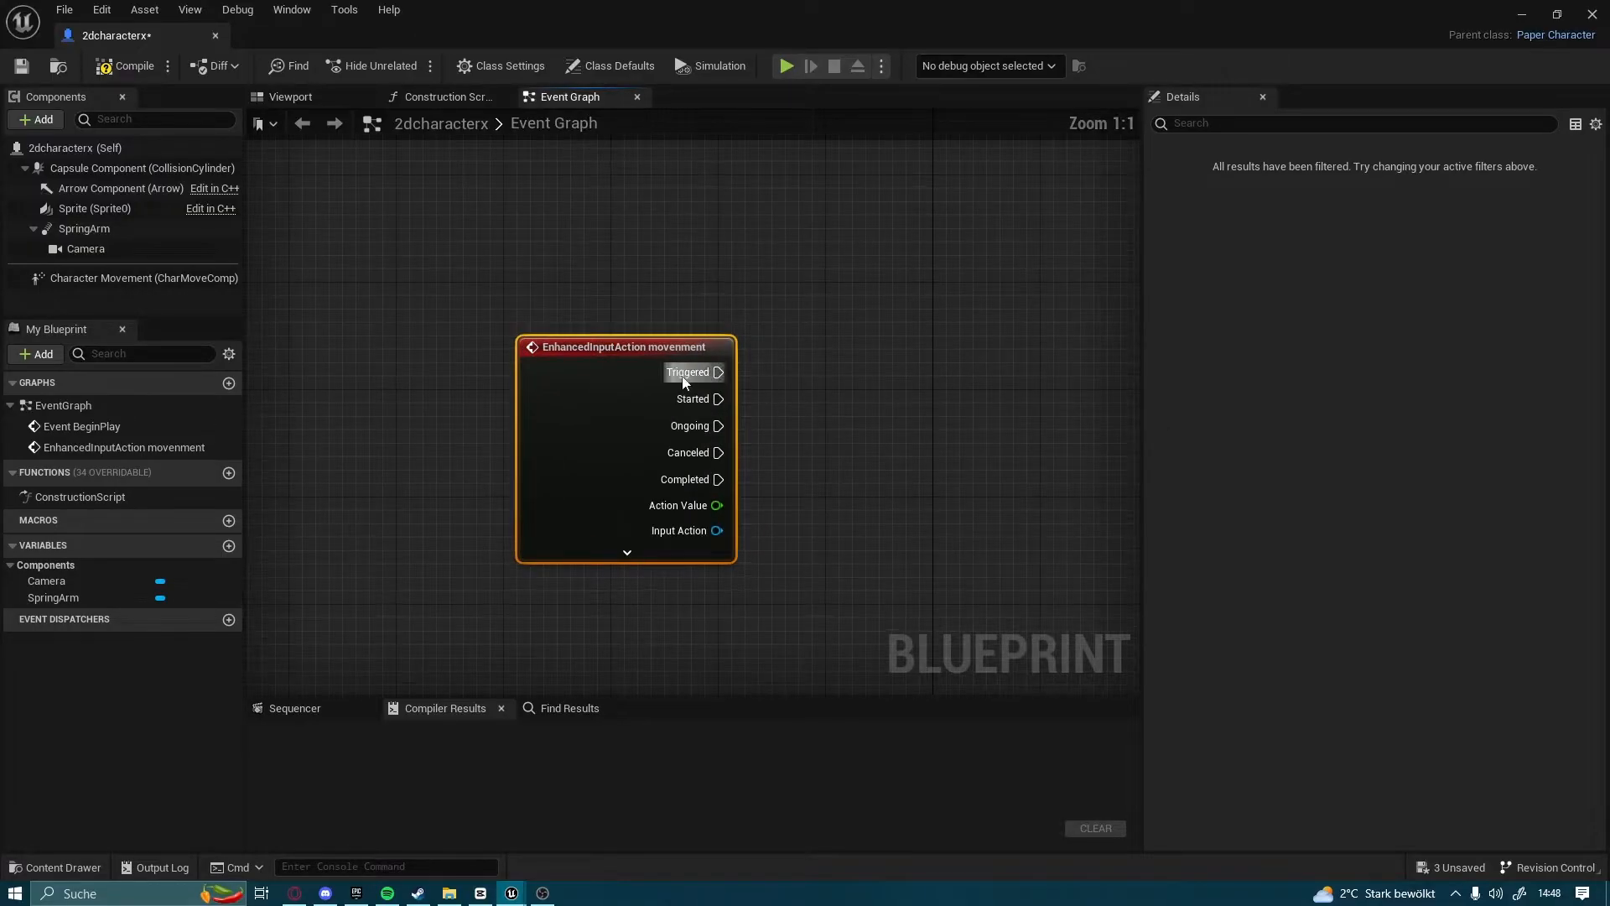
pyautogui.moveTo(718, 372); pyautogui.dragTo(989, 369)
pyautogui.write('bra')
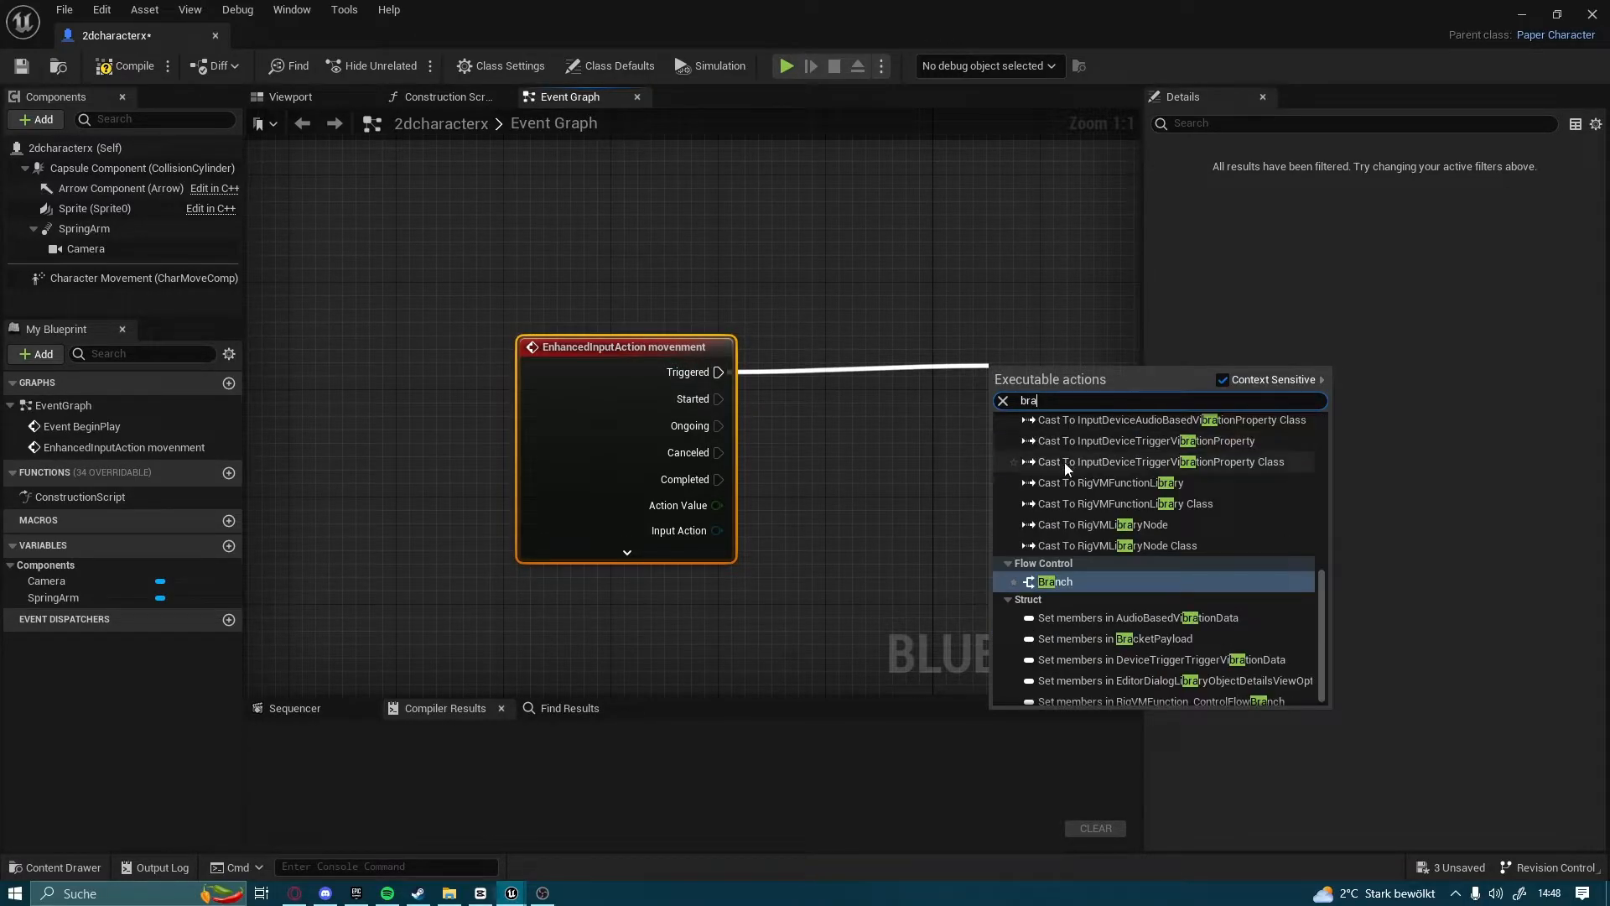
pyautogui.click(1045, 580)
pyautogui.moveTo(994, 557); pyautogui.dragTo(744, 550, button='right')
pyautogui.moveTo(785, 379); pyautogui.dragTo(737, 361)
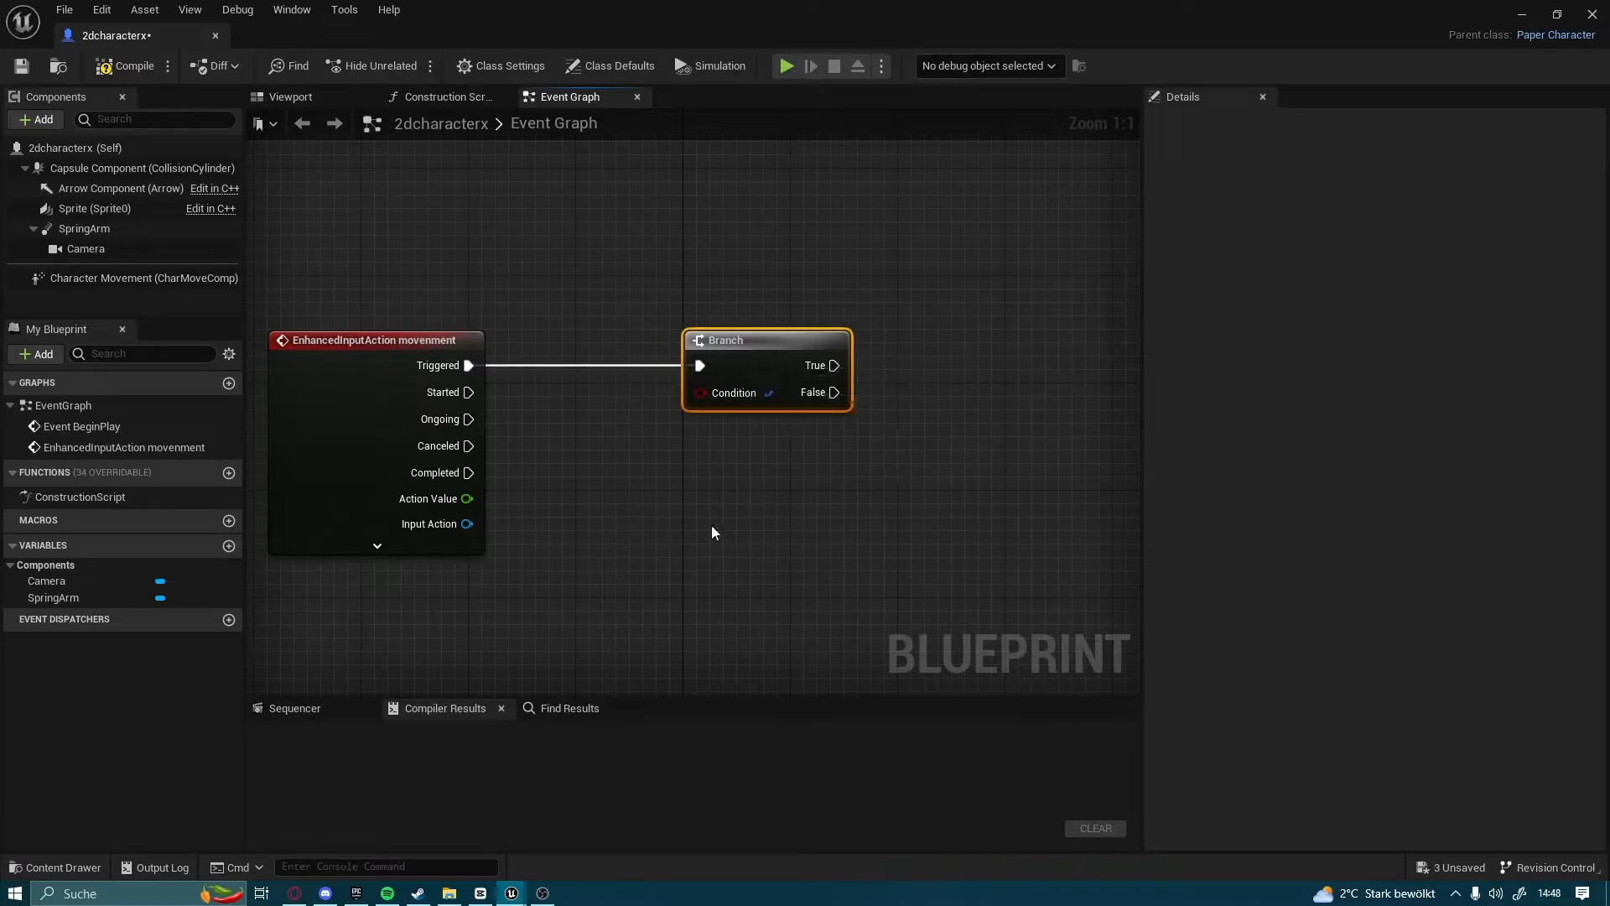
# Connect an Add Movement Input node to the Branch's True output and align it with the Branch
pyautogui.moveTo(681, 531); pyautogui.dragTo(431, 600, button='right')
pyautogui.moveTo(602, 430); pyautogui.dragTo(915, 429)
pyautogui.write('mov')
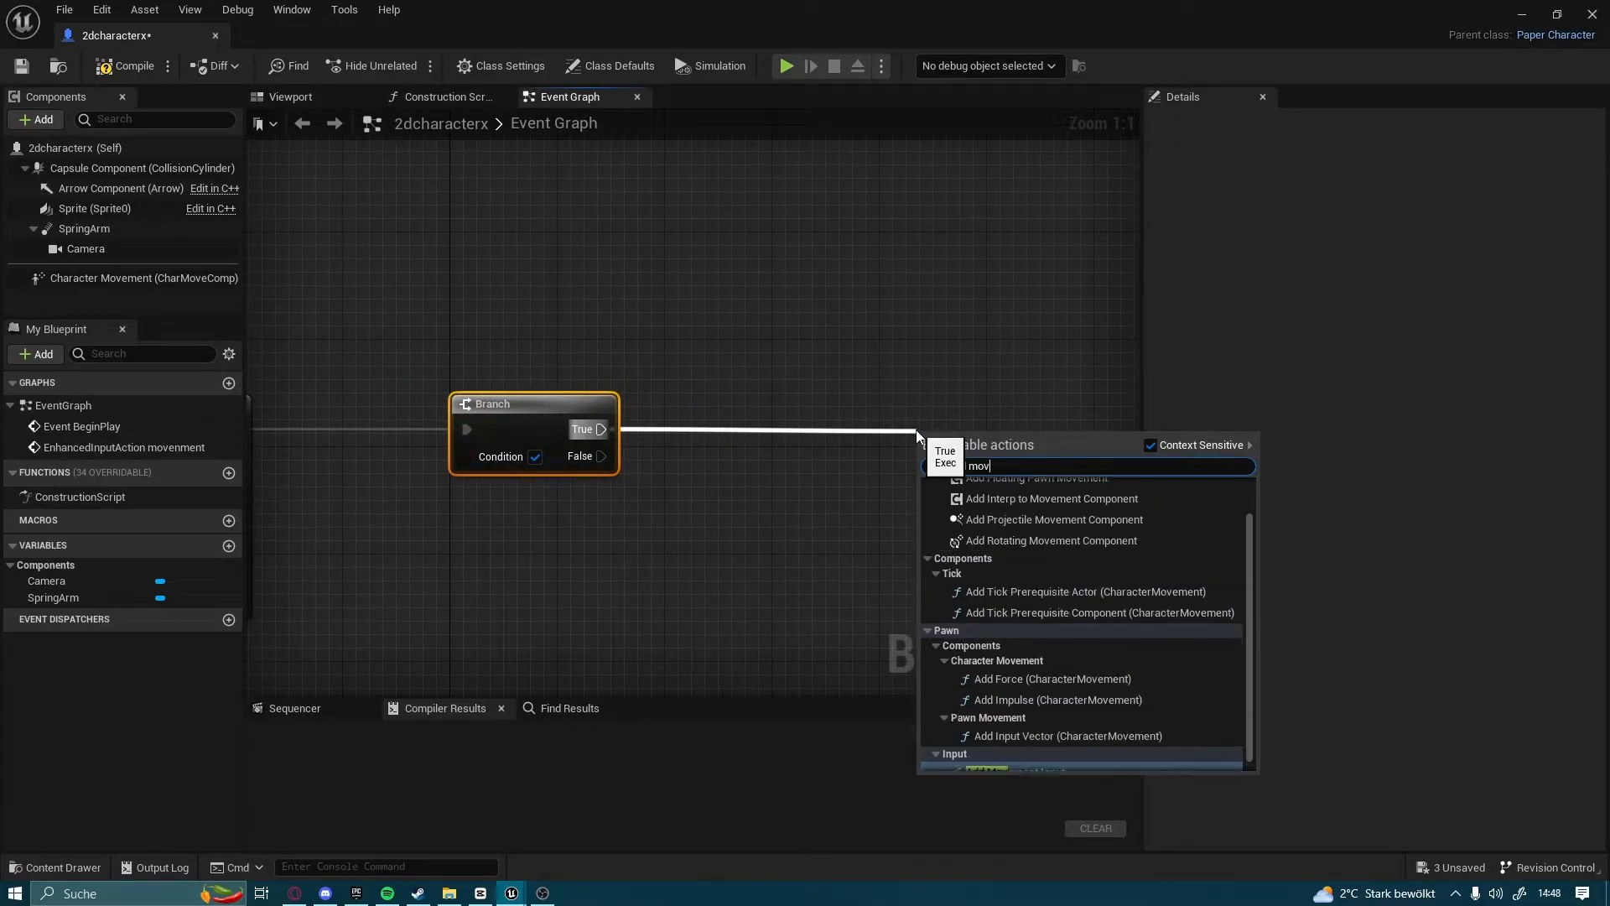
pyautogui.press('Return')
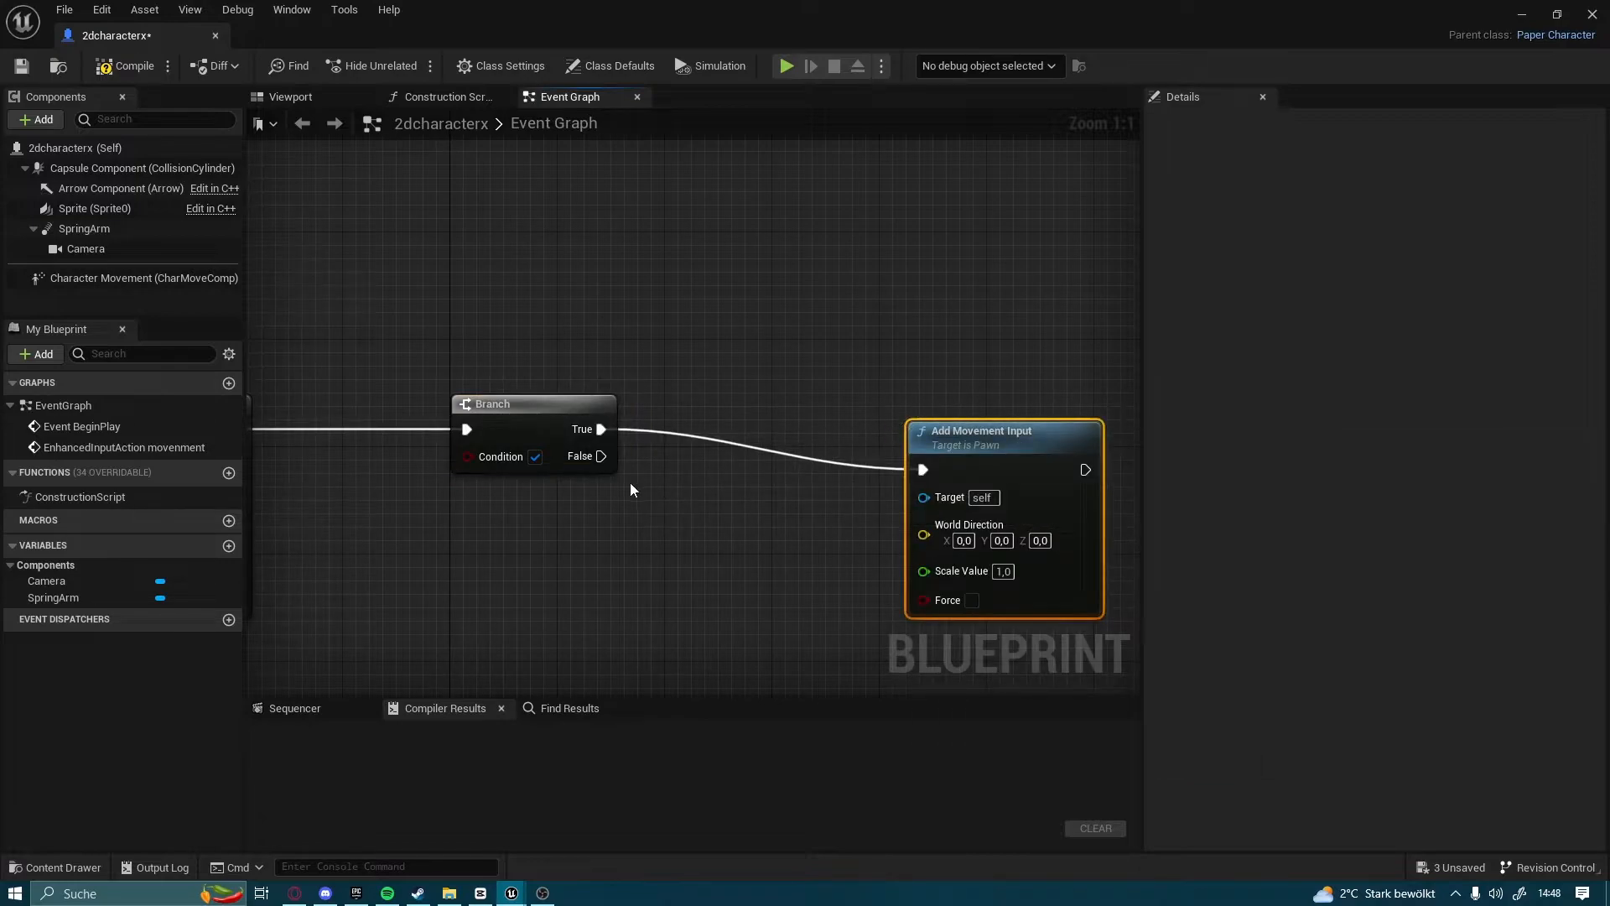
pyautogui.moveTo(920, 400); pyautogui.dragTo(703, 326, button='right')
pyautogui.moveTo(818, 364); pyautogui.dragTo(817, 324)
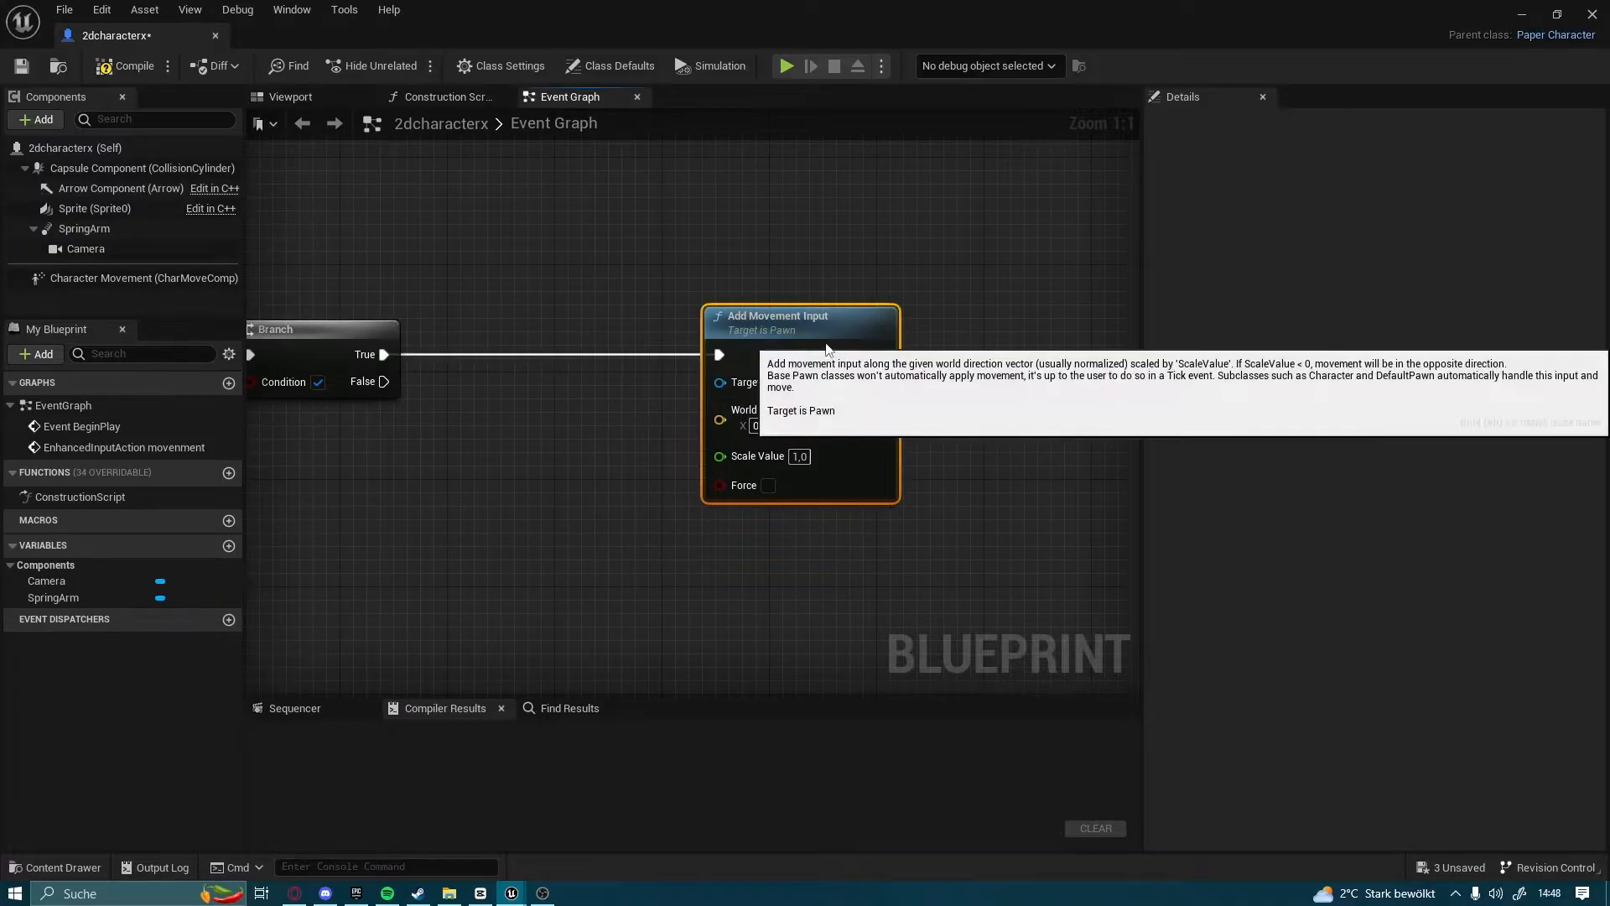
# Connect a Set Flipbook (Sprite) node after Add Movement Input and arrange it with its Sprite reference
pyautogui.moveTo(789, 351); pyautogui.dragTo(519, 441, button='right')
pyautogui.moveTo(597, 445); pyautogui.dragTo(921, 417)
pyautogui.write('set')
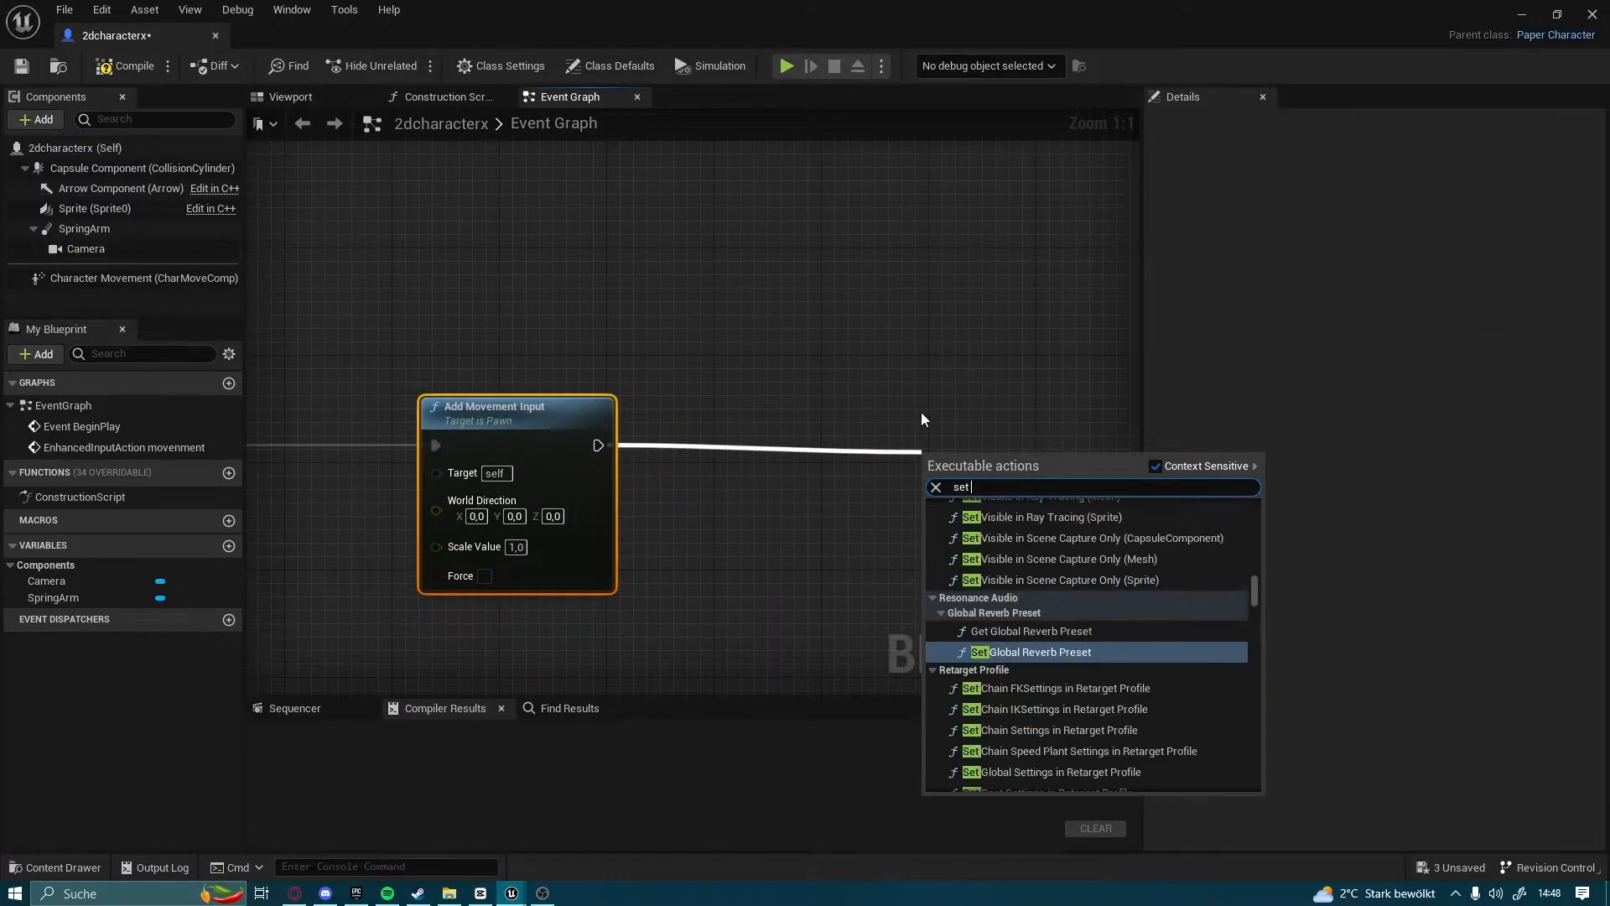
pyautogui.write('flip')
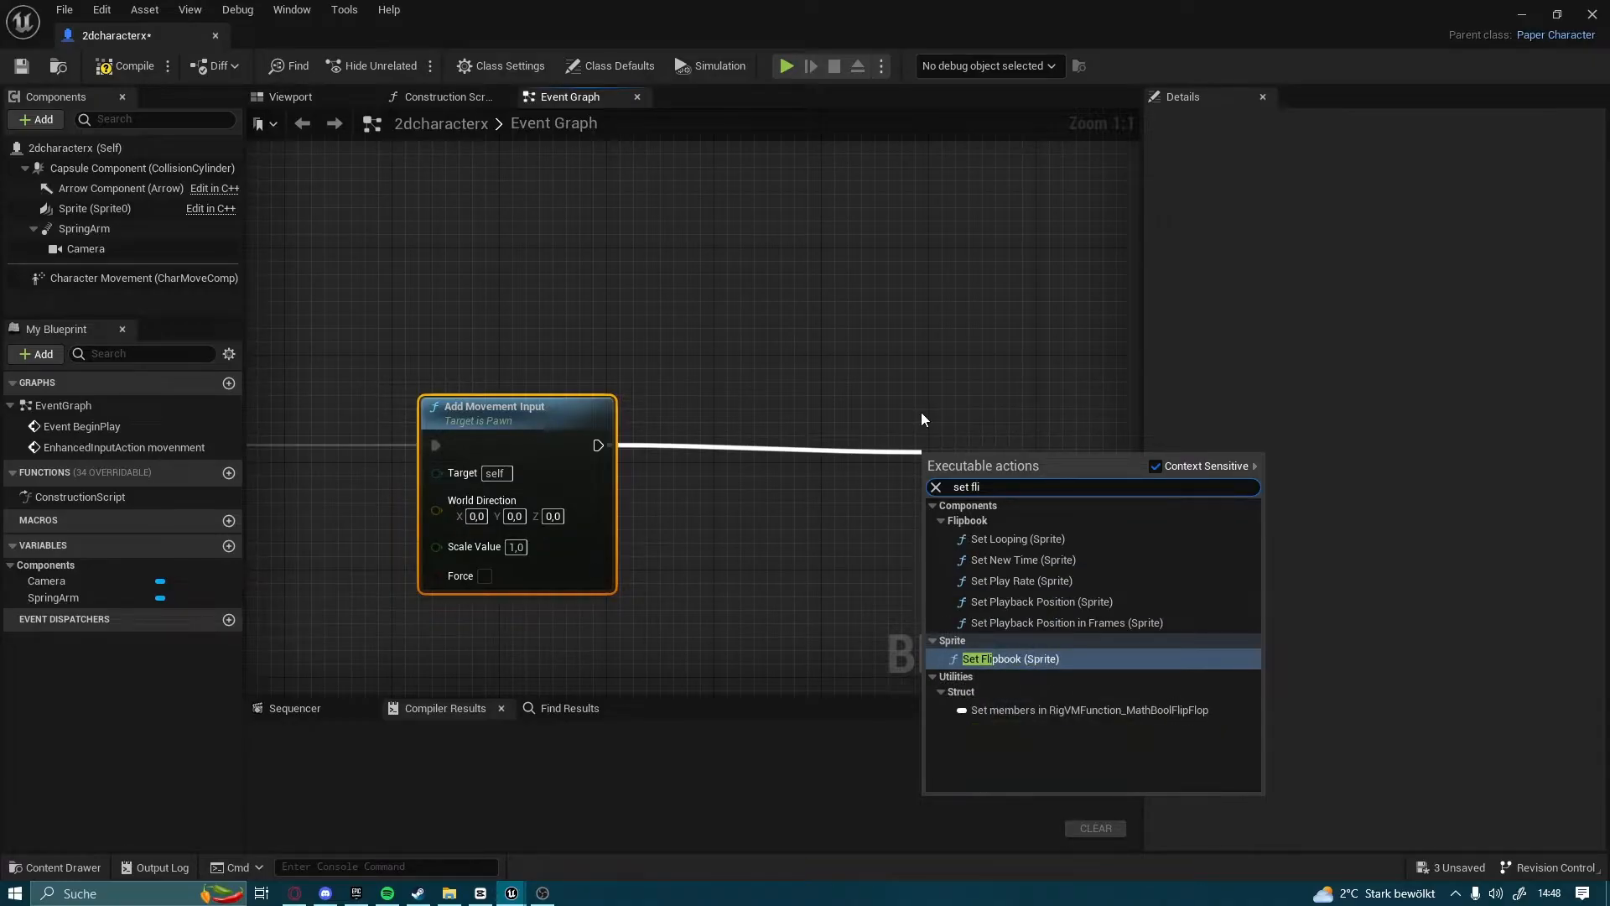
pyautogui.press('Return')
pyautogui.moveTo(965, 493); pyautogui.dragTo(898, 440)
pyautogui.click(722, 510)
pyautogui.moveTo(324, 330); pyautogui.dragTo(449, 319)
pyautogui.moveTo(702, 258); pyautogui.dragTo(601, 268, button='right')
# Check the available flipbooks for the Set Flipbook node and locate the _Run sprite sheet in File Explorer's 120x80_PNGSheets folder
pyautogui.click(810, 525)
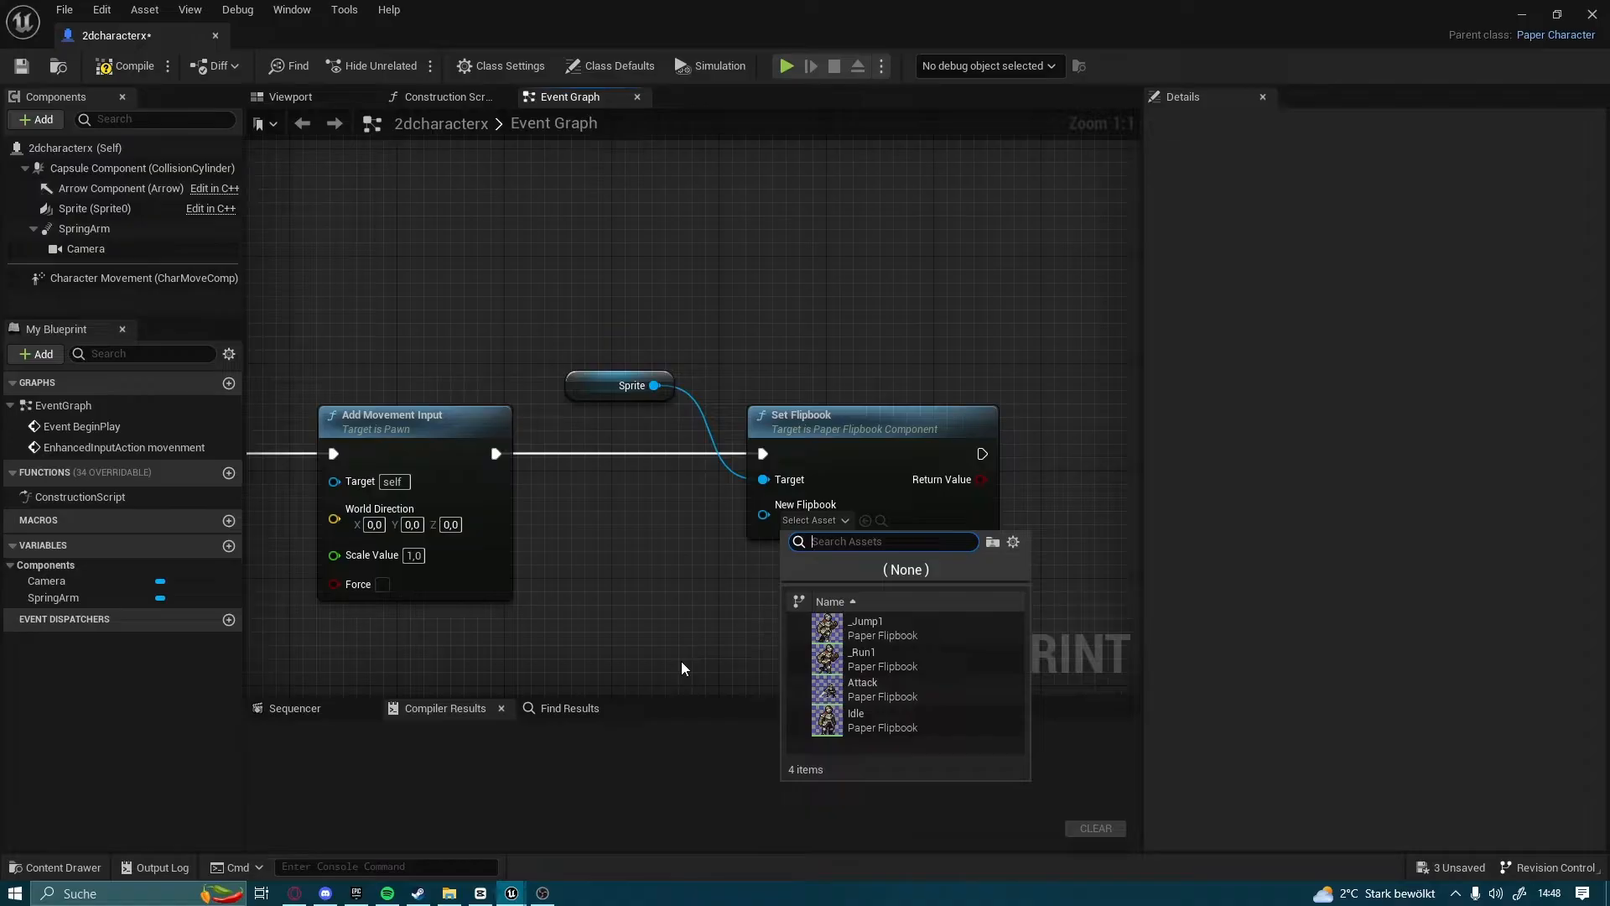
pyautogui.click(680, 621)
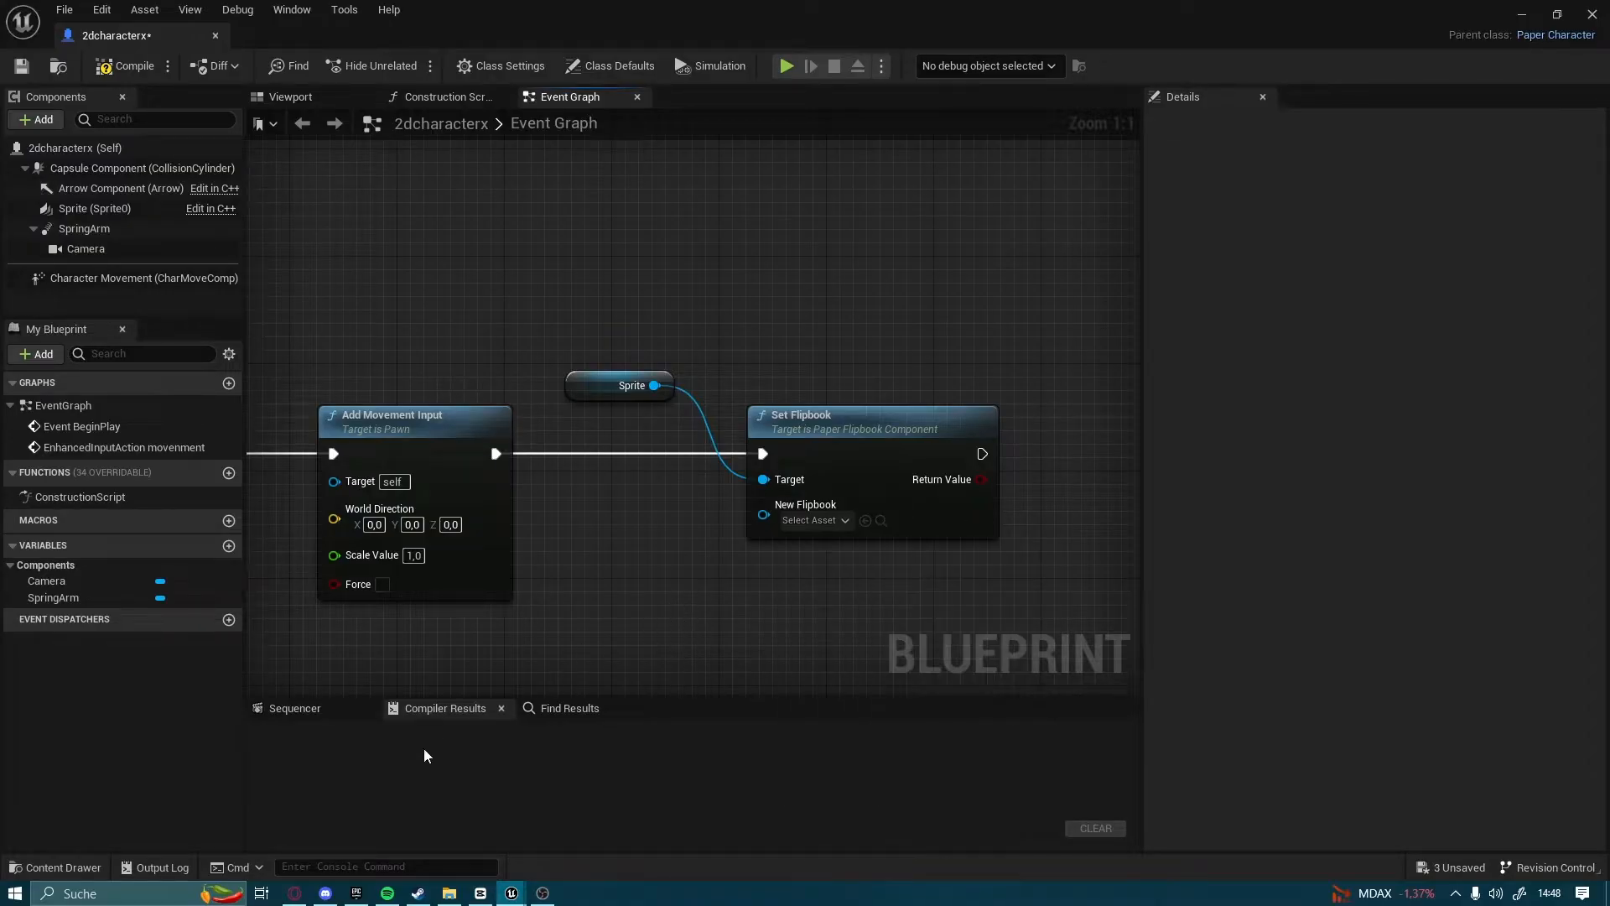
pyautogui.click(33, 872)
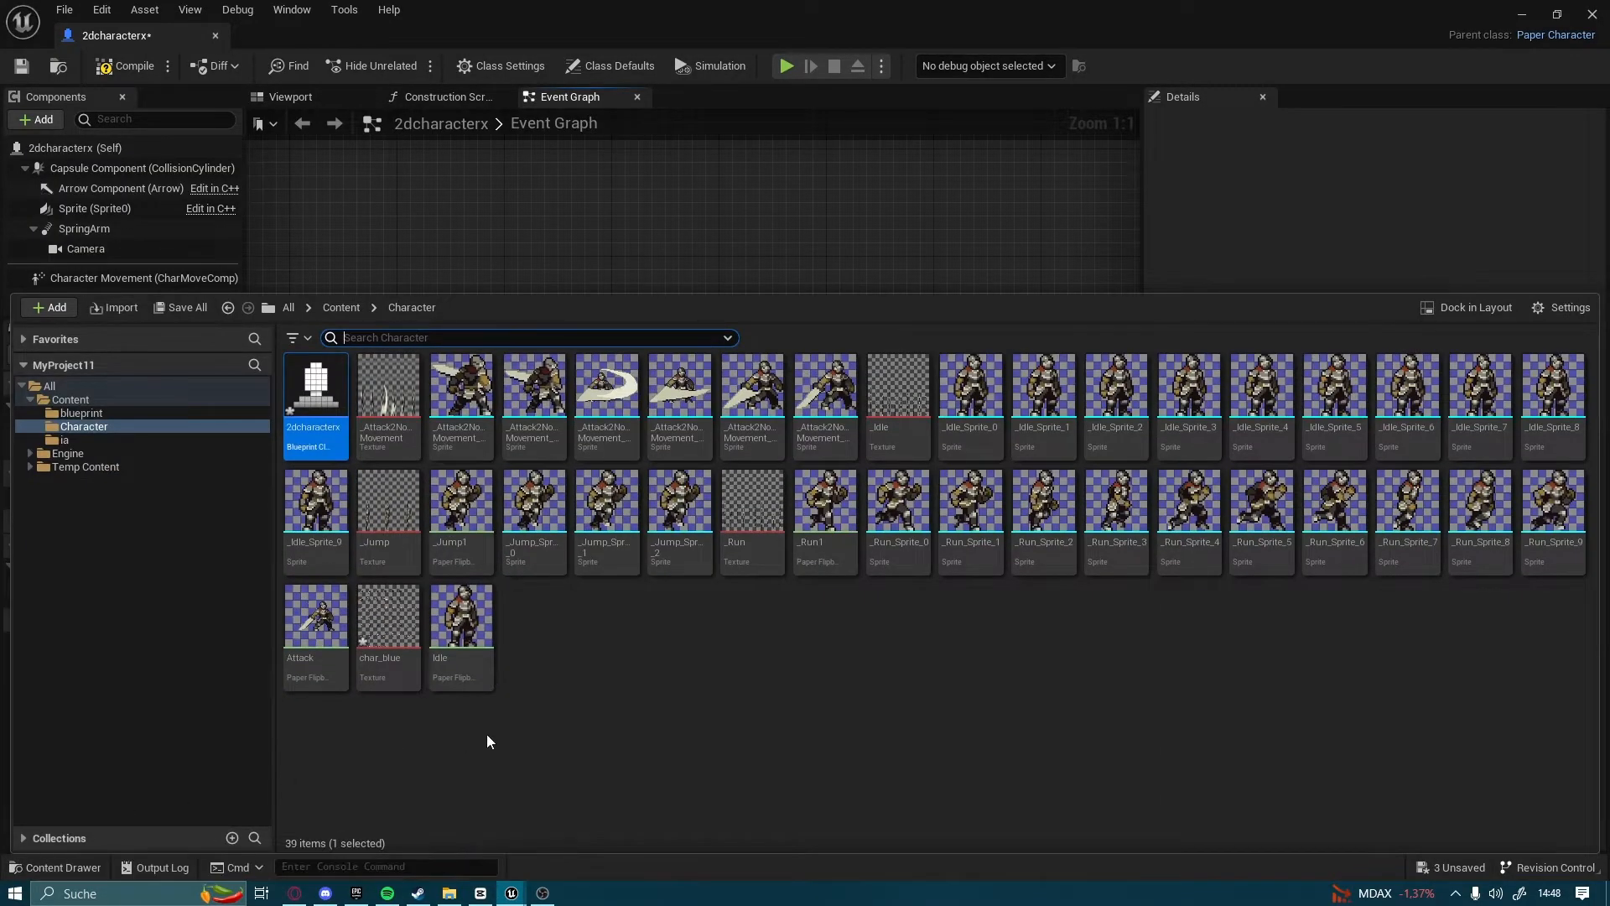
pyautogui.click(489, 841)
pyautogui.click(449, 893)
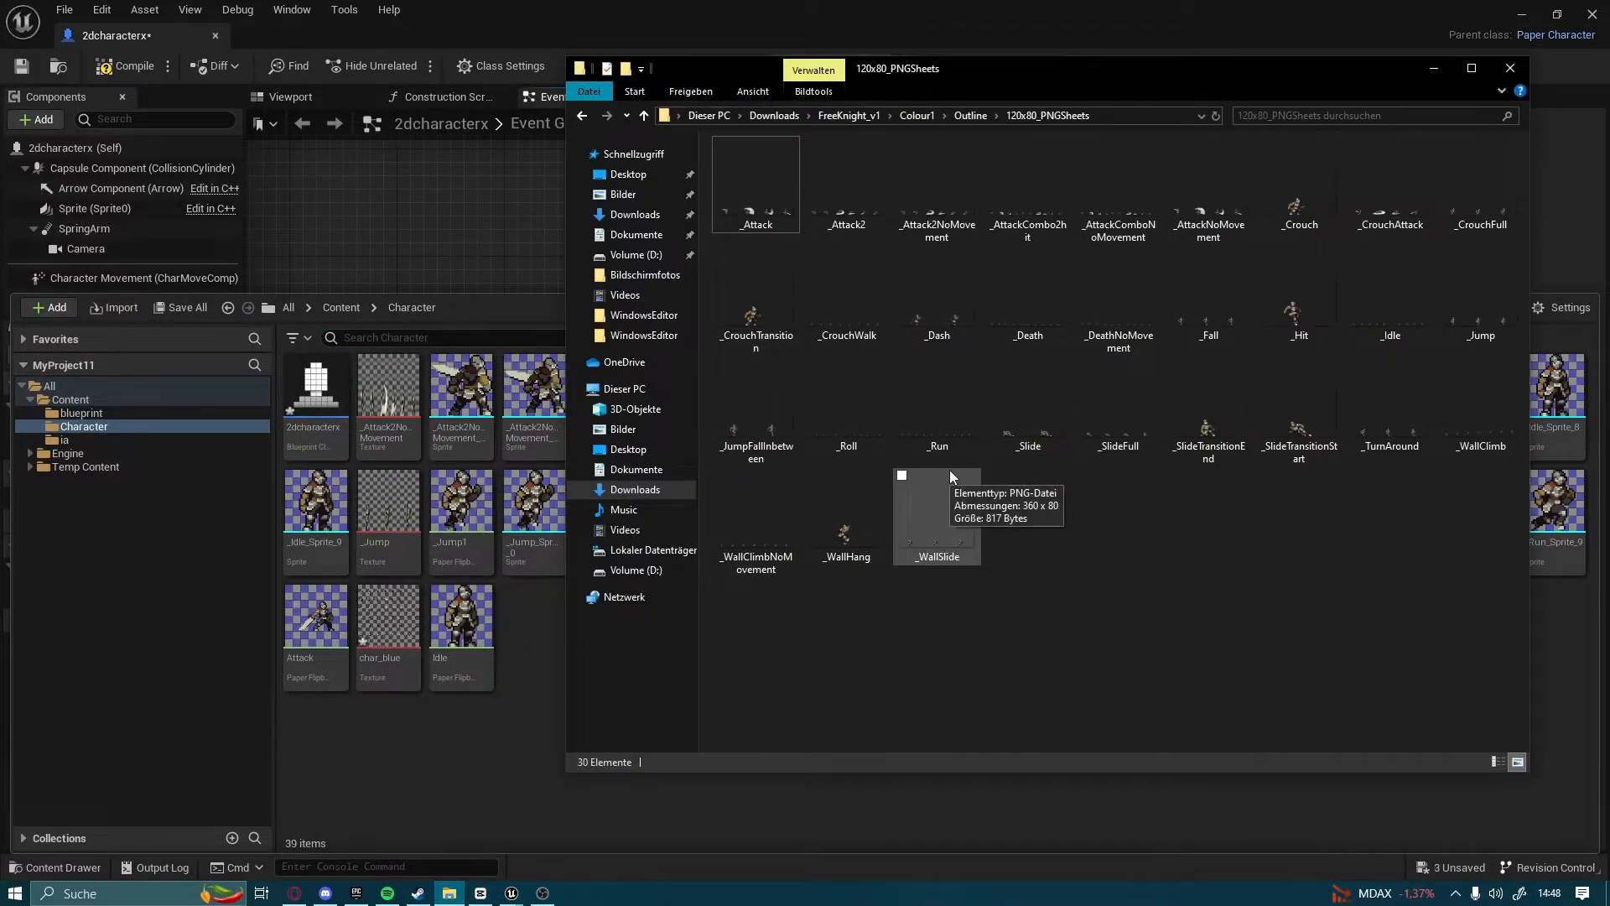
pyautogui.click(947, 433)
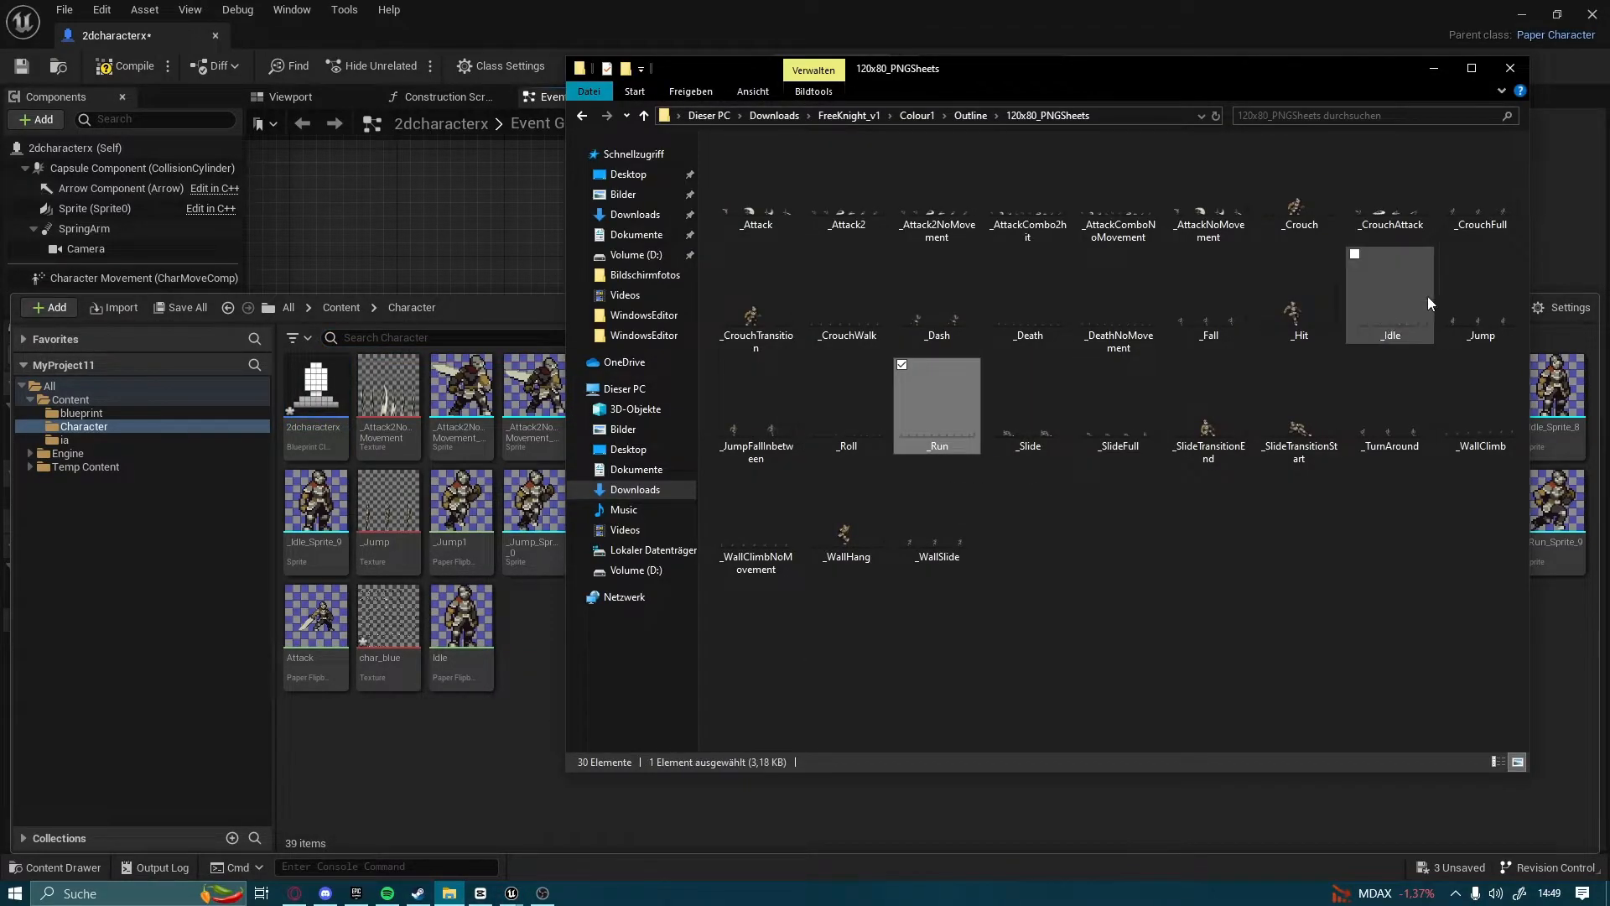
pyautogui.click(1446, 72)
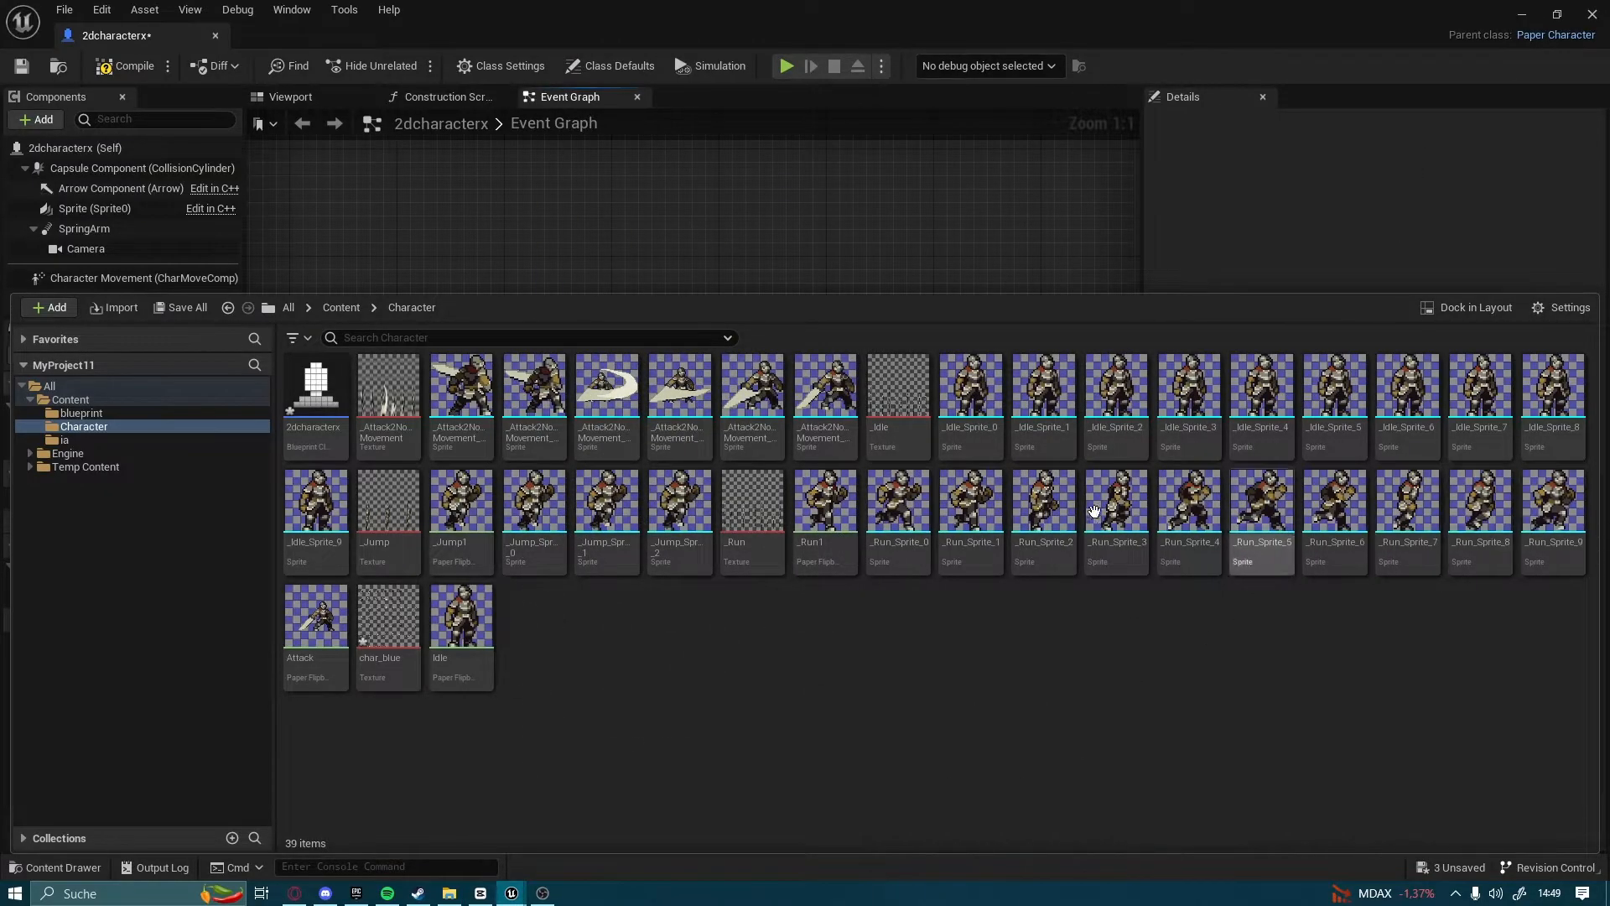
# Review the Extract Sprites action of the _Run texture and the Create Flipbook action of sprites _Run_Sprite_0 through _Run_Sprite_9
pyautogui.click(893, 555)
pyautogui.keyDown('shift'); pyautogui.click(1334, 555); pyautogui.keyUp('shift')
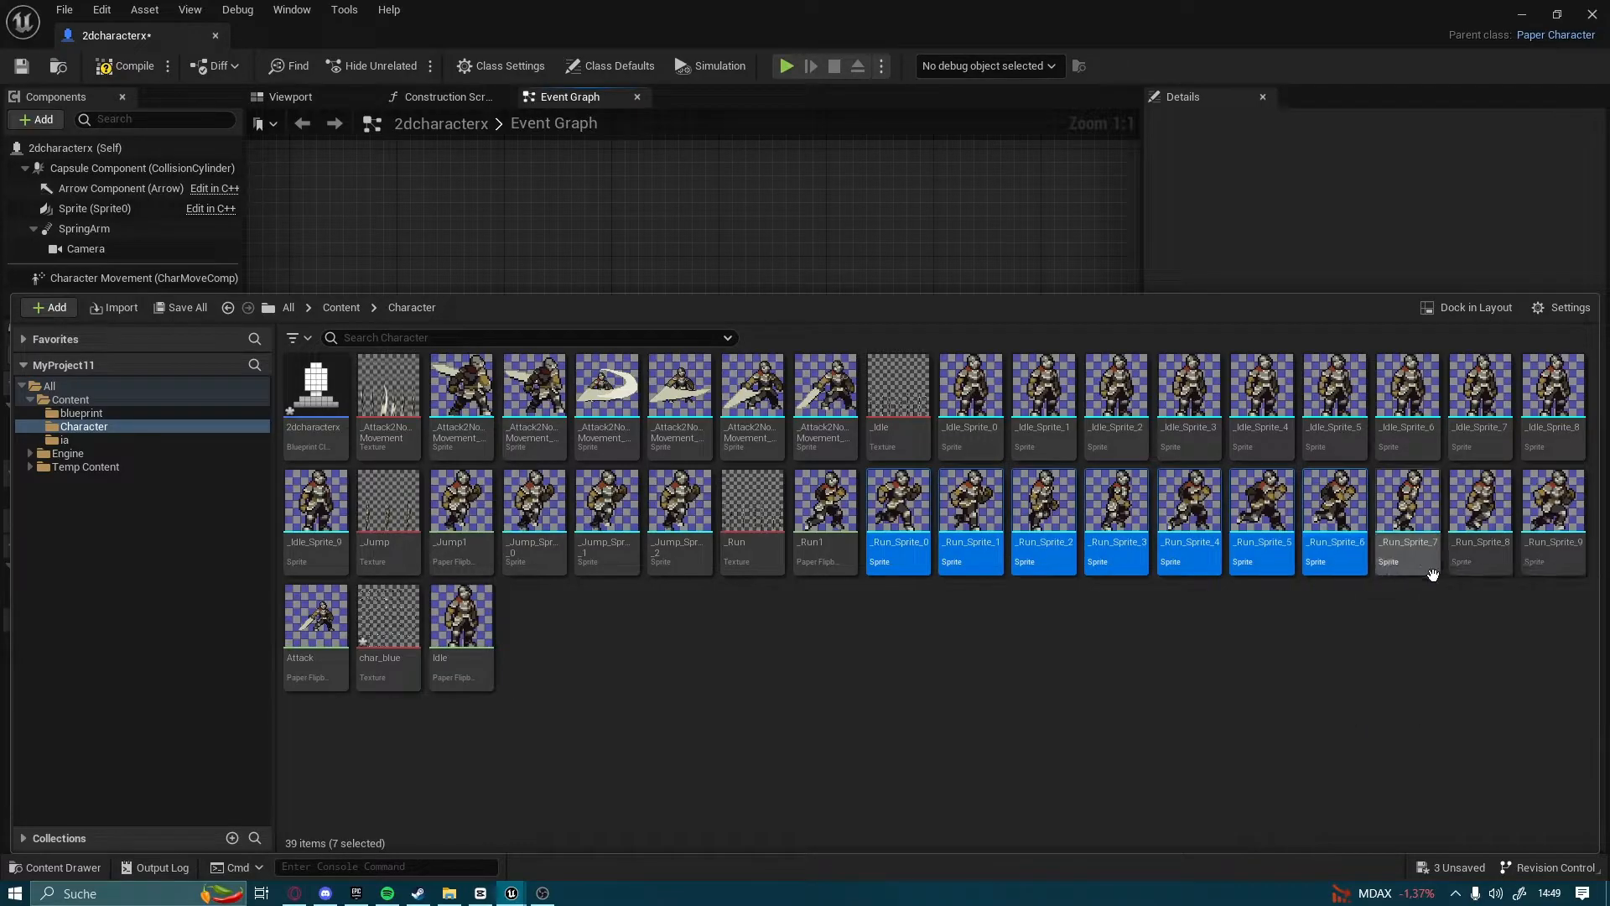
pyautogui.keyDown('shift'); pyautogui.click(1554, 562); pyautogui.keyUp('shift')
pyautogui.rightClick(1553, 566)
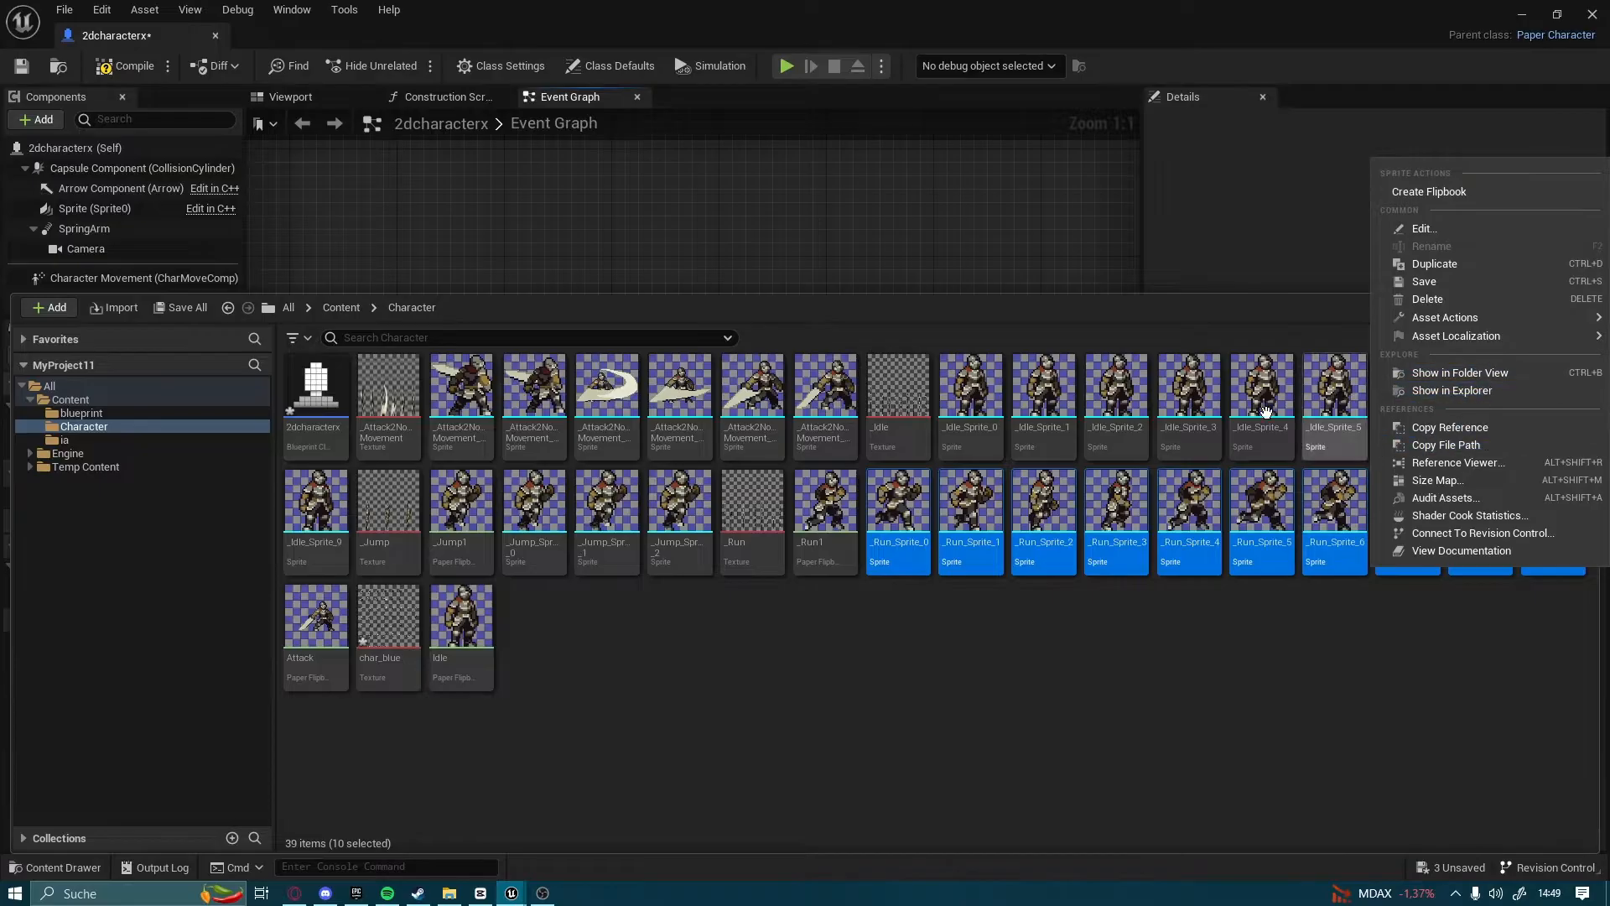
pyautogui.click(1020, 691)
pyautogui.rightClick(768, 562)
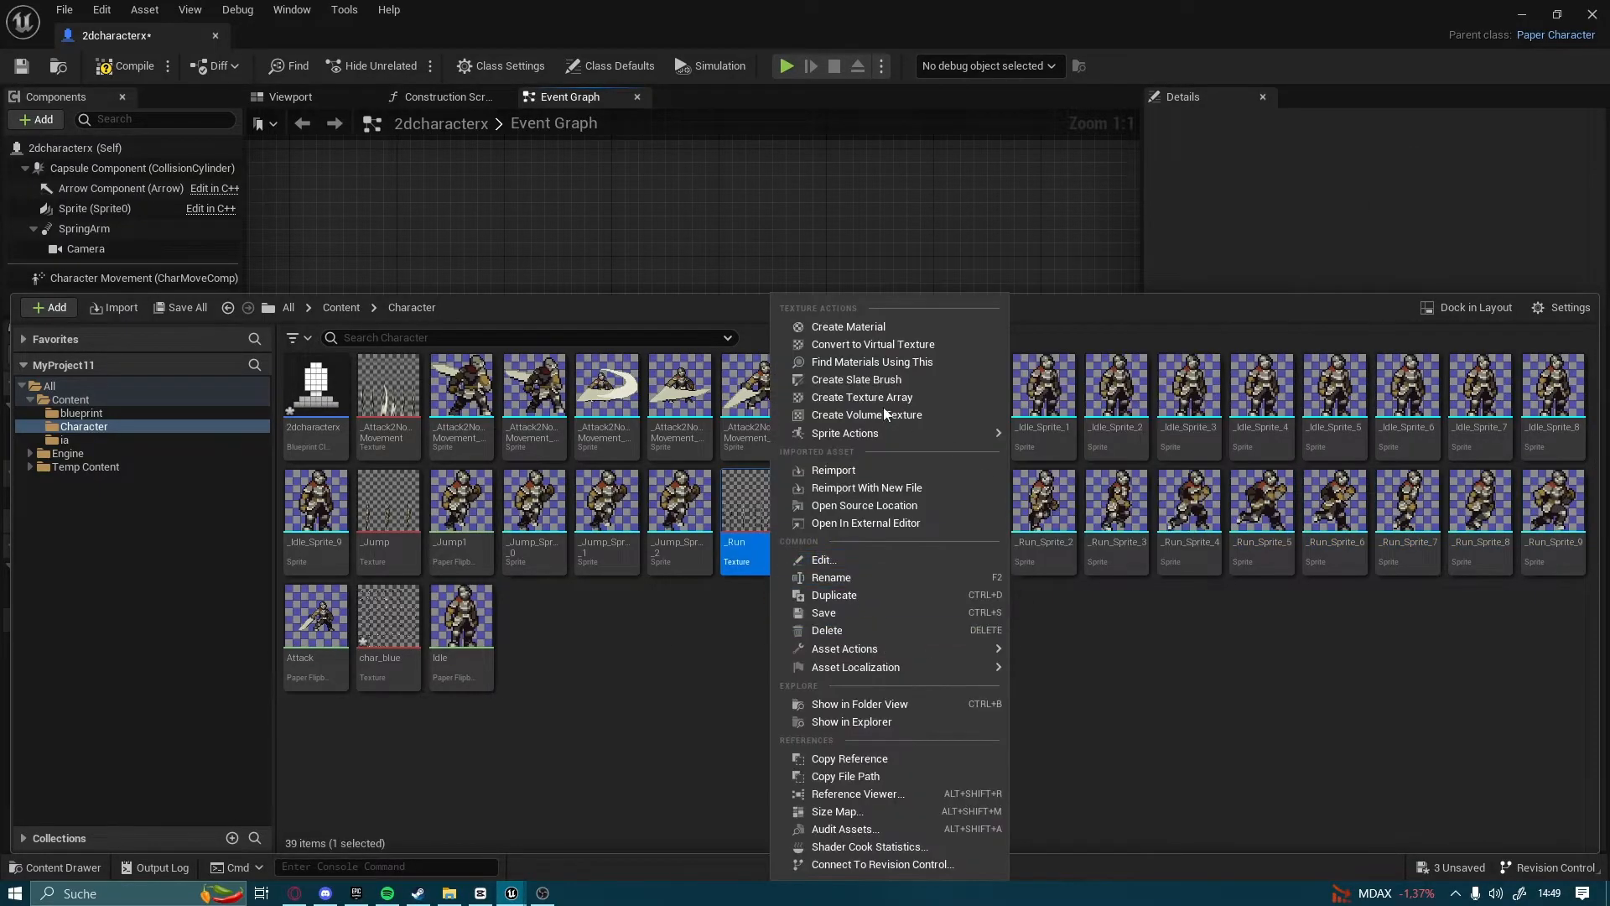
pyautogui.moveTo(913, 433)
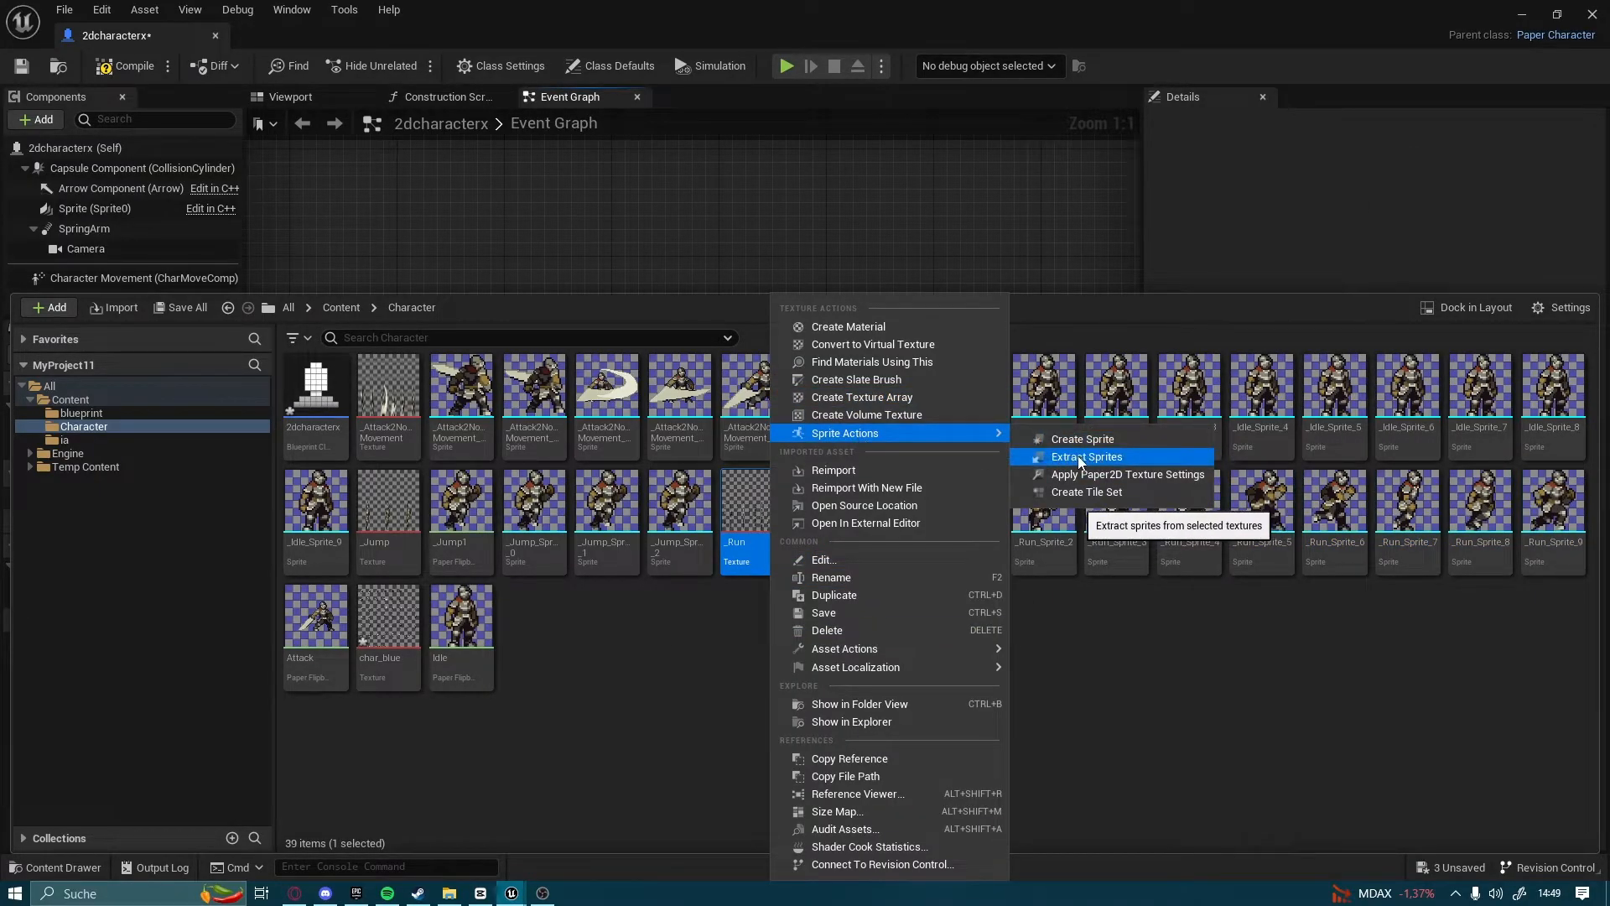
pyautogui.click(1094, 678)
pyautogui.click(897, 503)
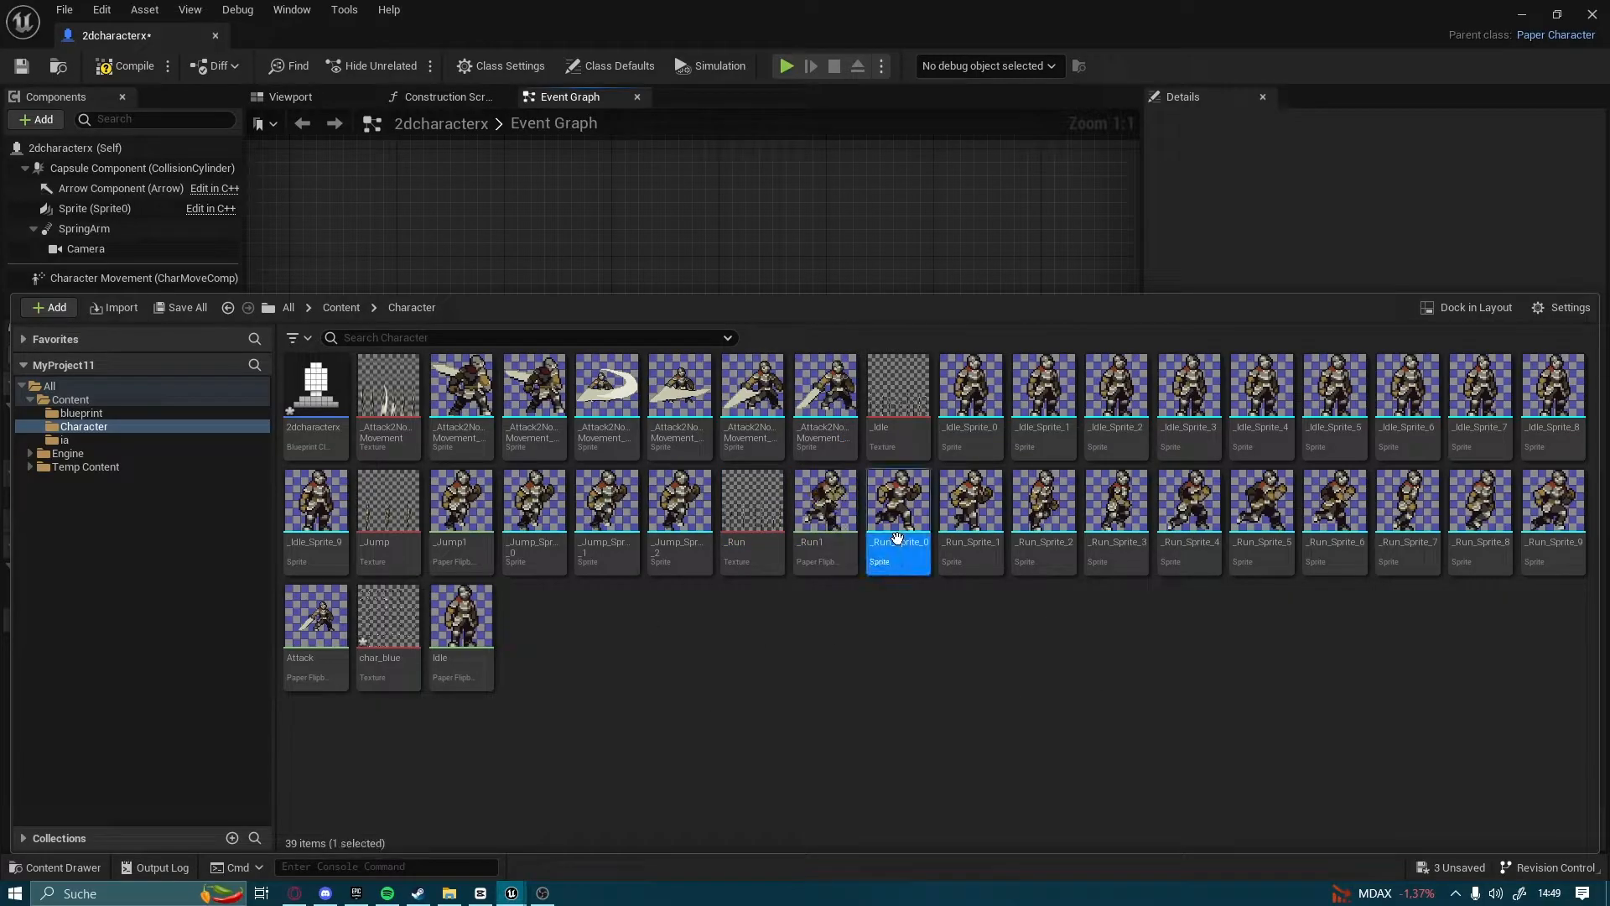
pyautogui.keyDown('shift'); pyautogui.click(1553, 503); pyautogui.keyUp('shift')
pyautogui.rightClick(1547, 499)
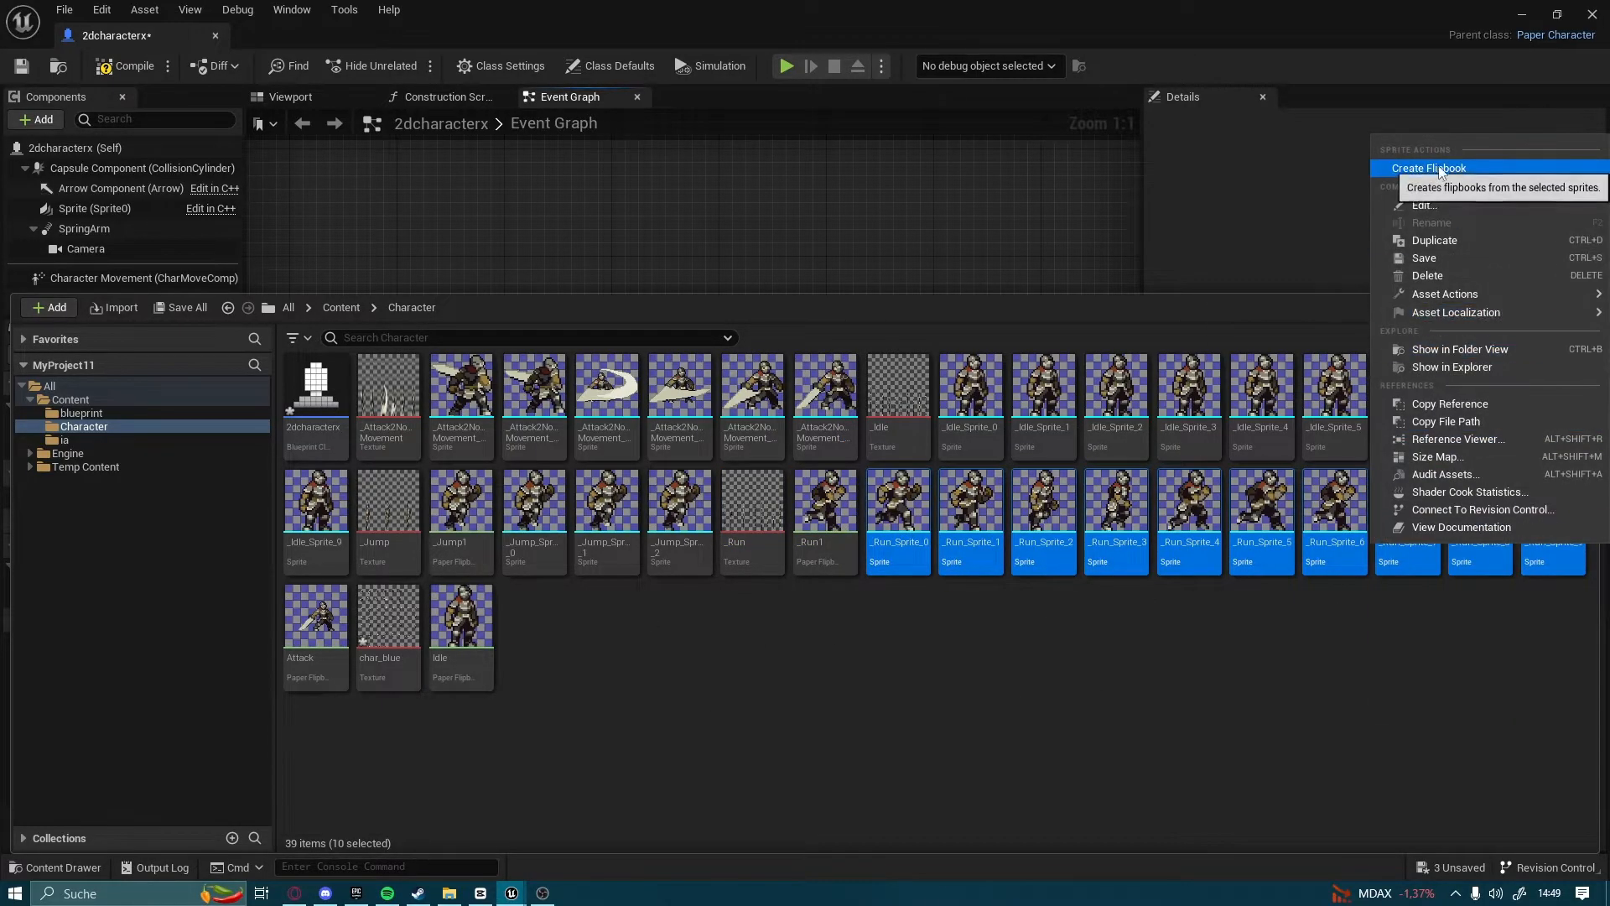
pyautogui.click(598, 684)
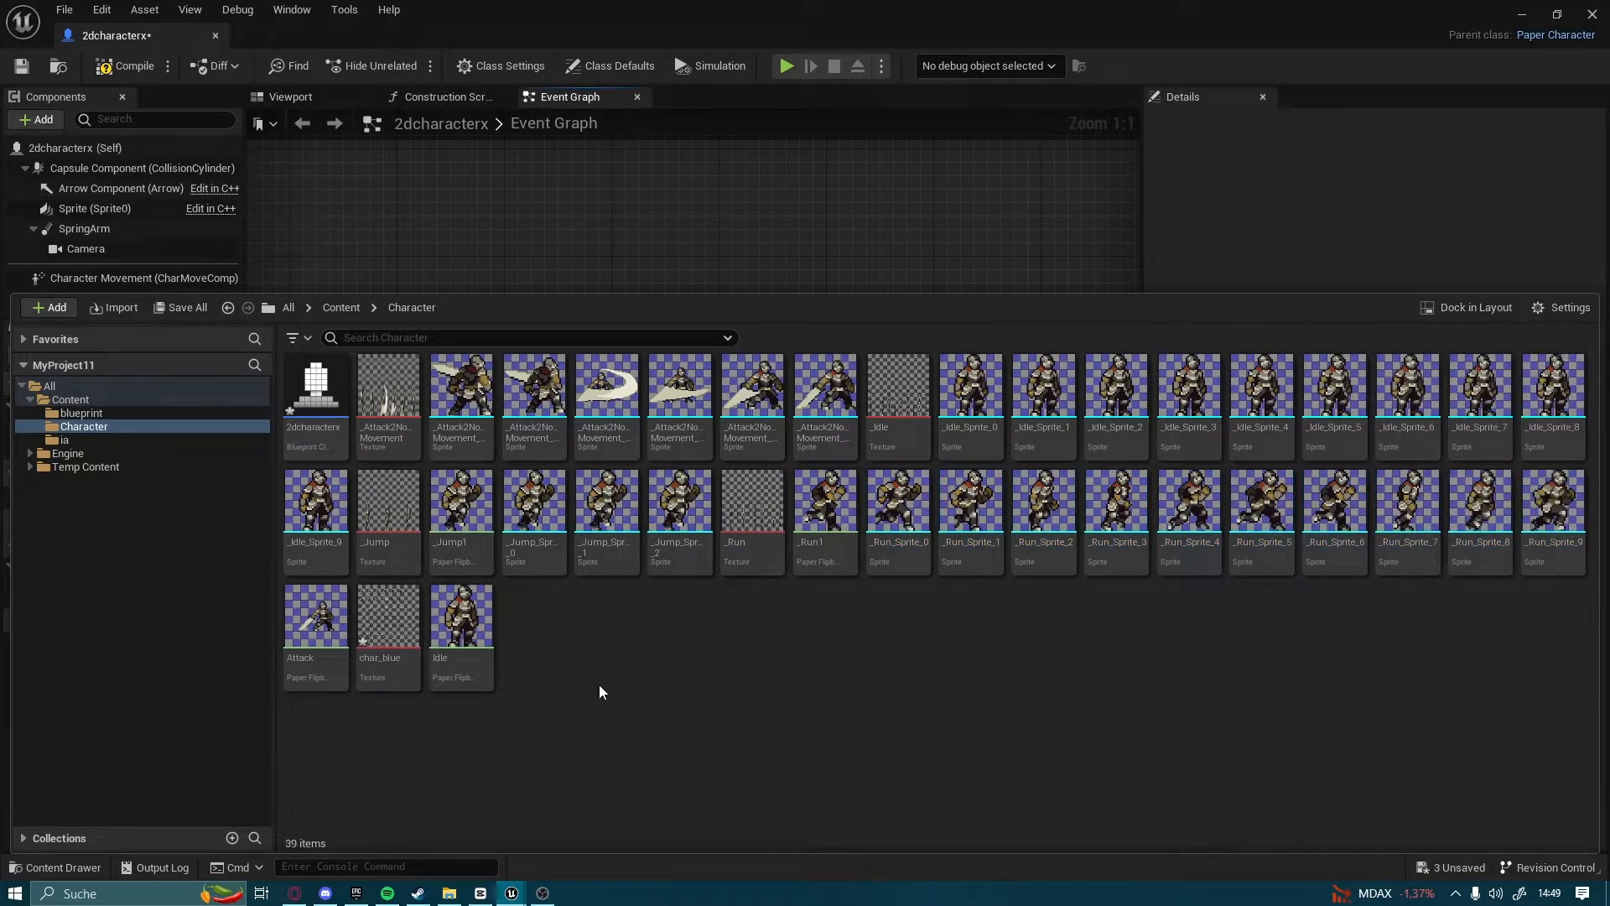
# Assign the _Run1 flipbook as the New Flipbook of the Set Flipbook node
pyautogui.click(656, 222)
pyautogui.click(813, 494)
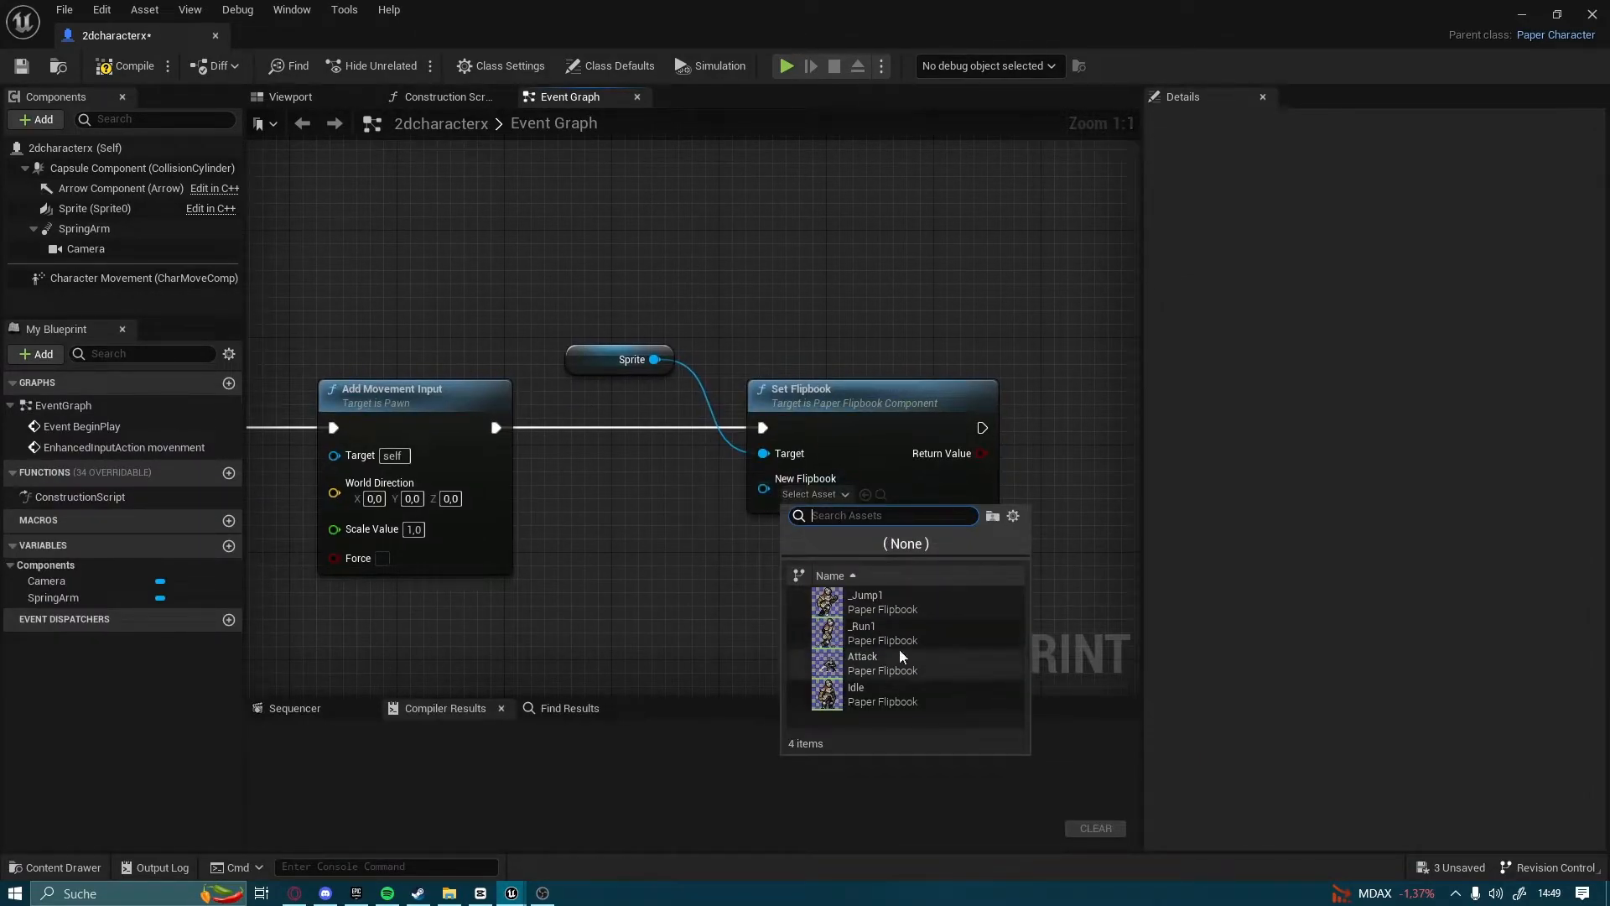
pyautogui.click(902, 657)
# Add a Get Actor Forward Vector node and connect its Return Value to World Direction on Add Movement Input
pyautogui.moveTo(665, 604); pyautogui.dragTo(704, 495, button='right')
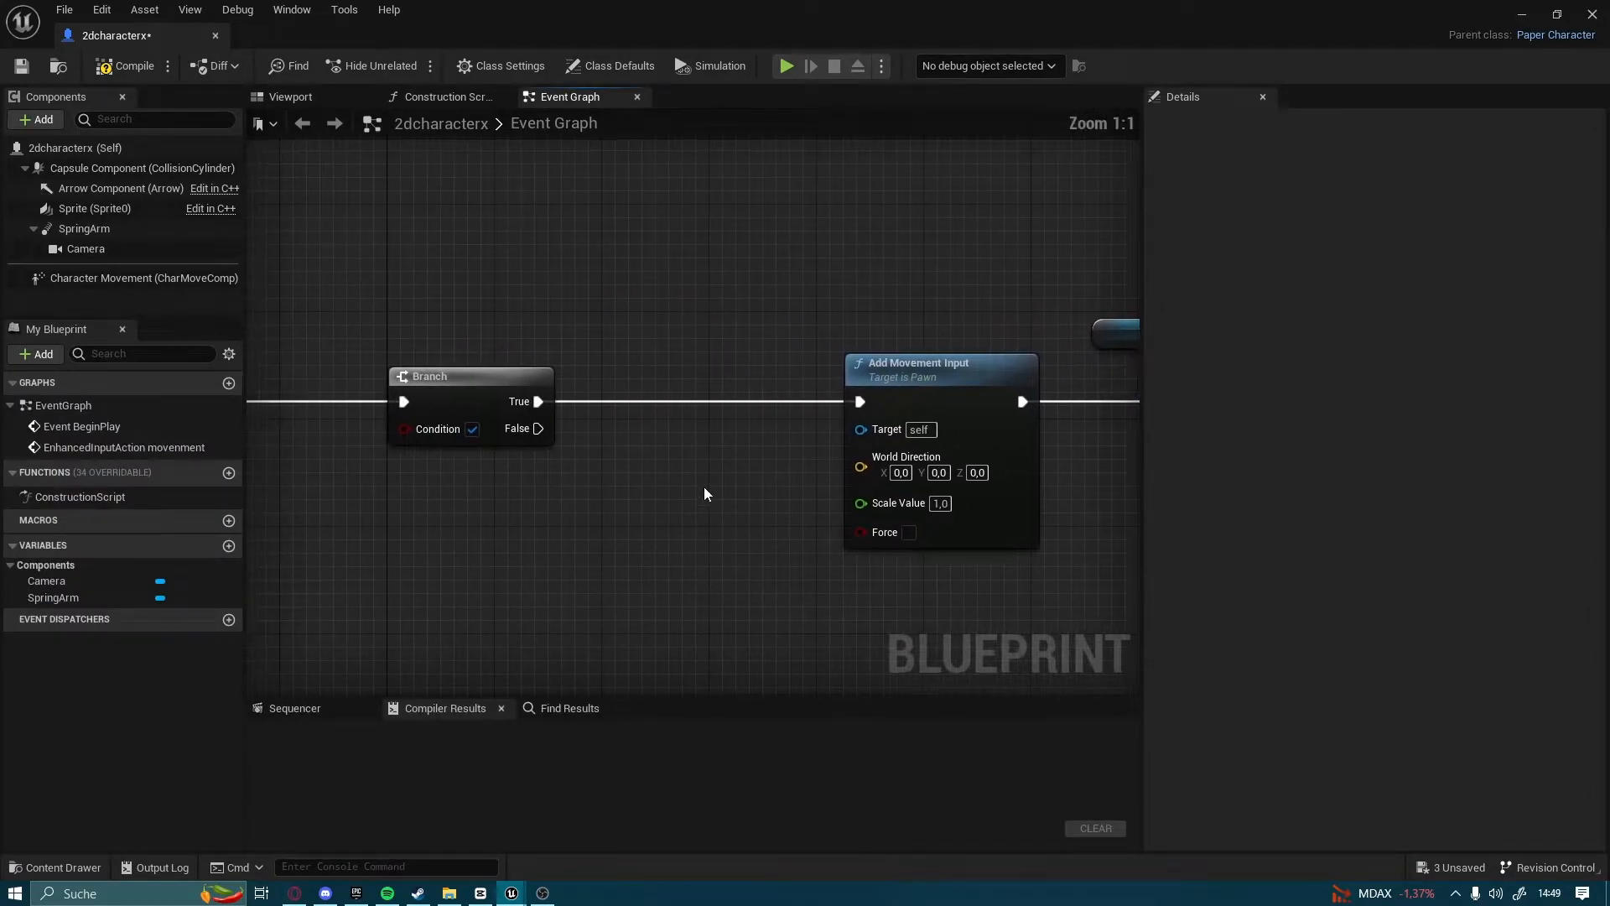
pyautogui.rightClick(653, 467)
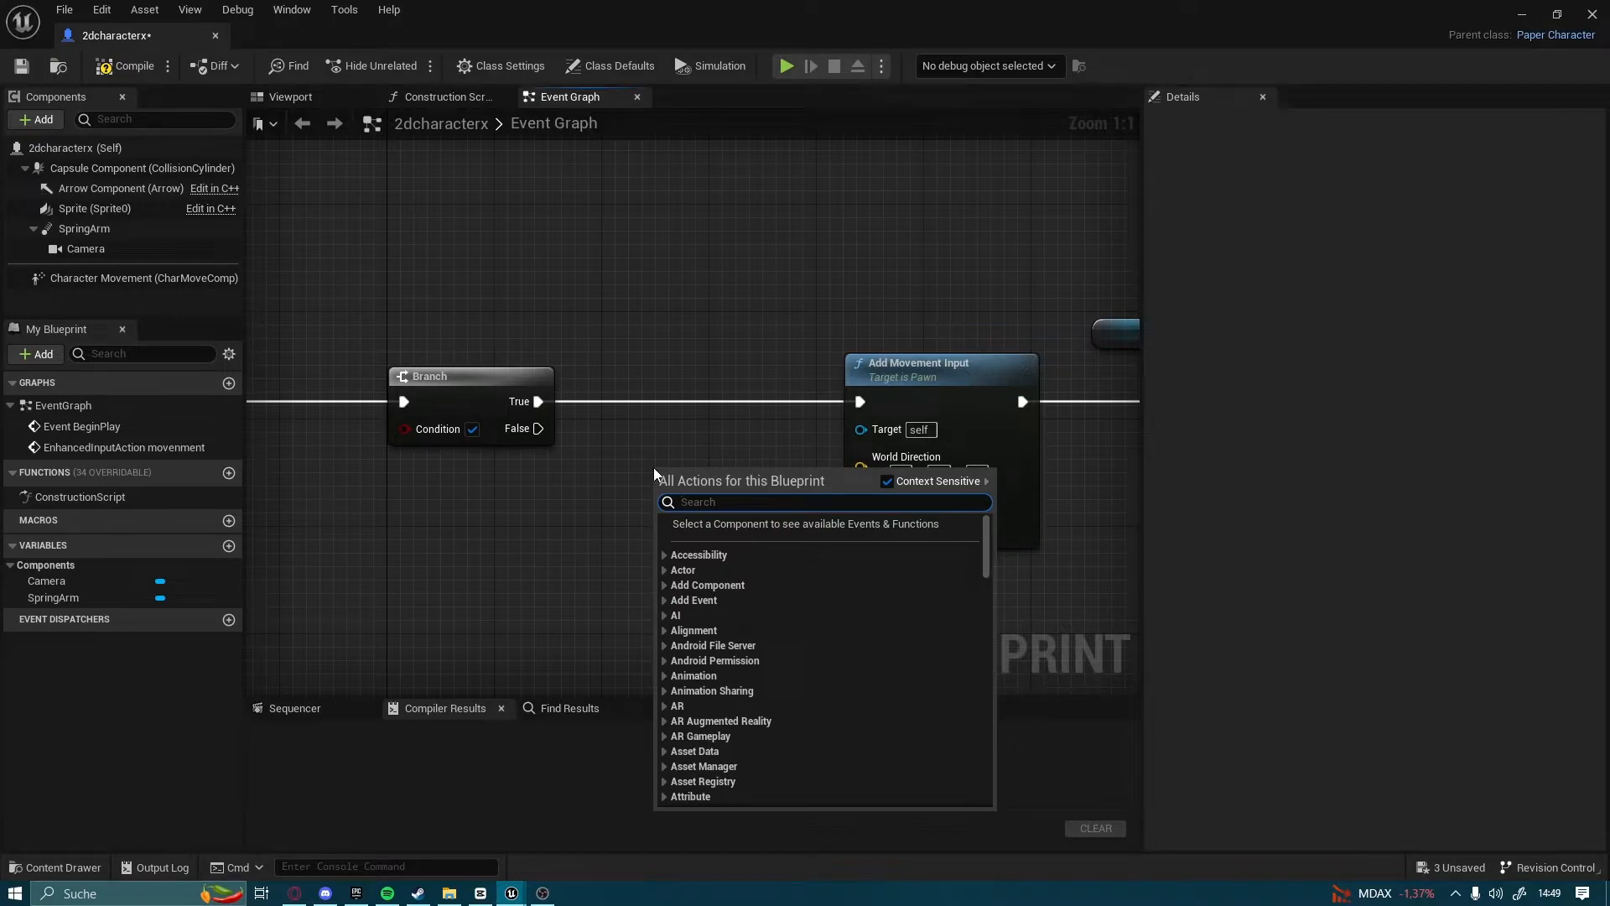
pyautogui.write('geta ct')
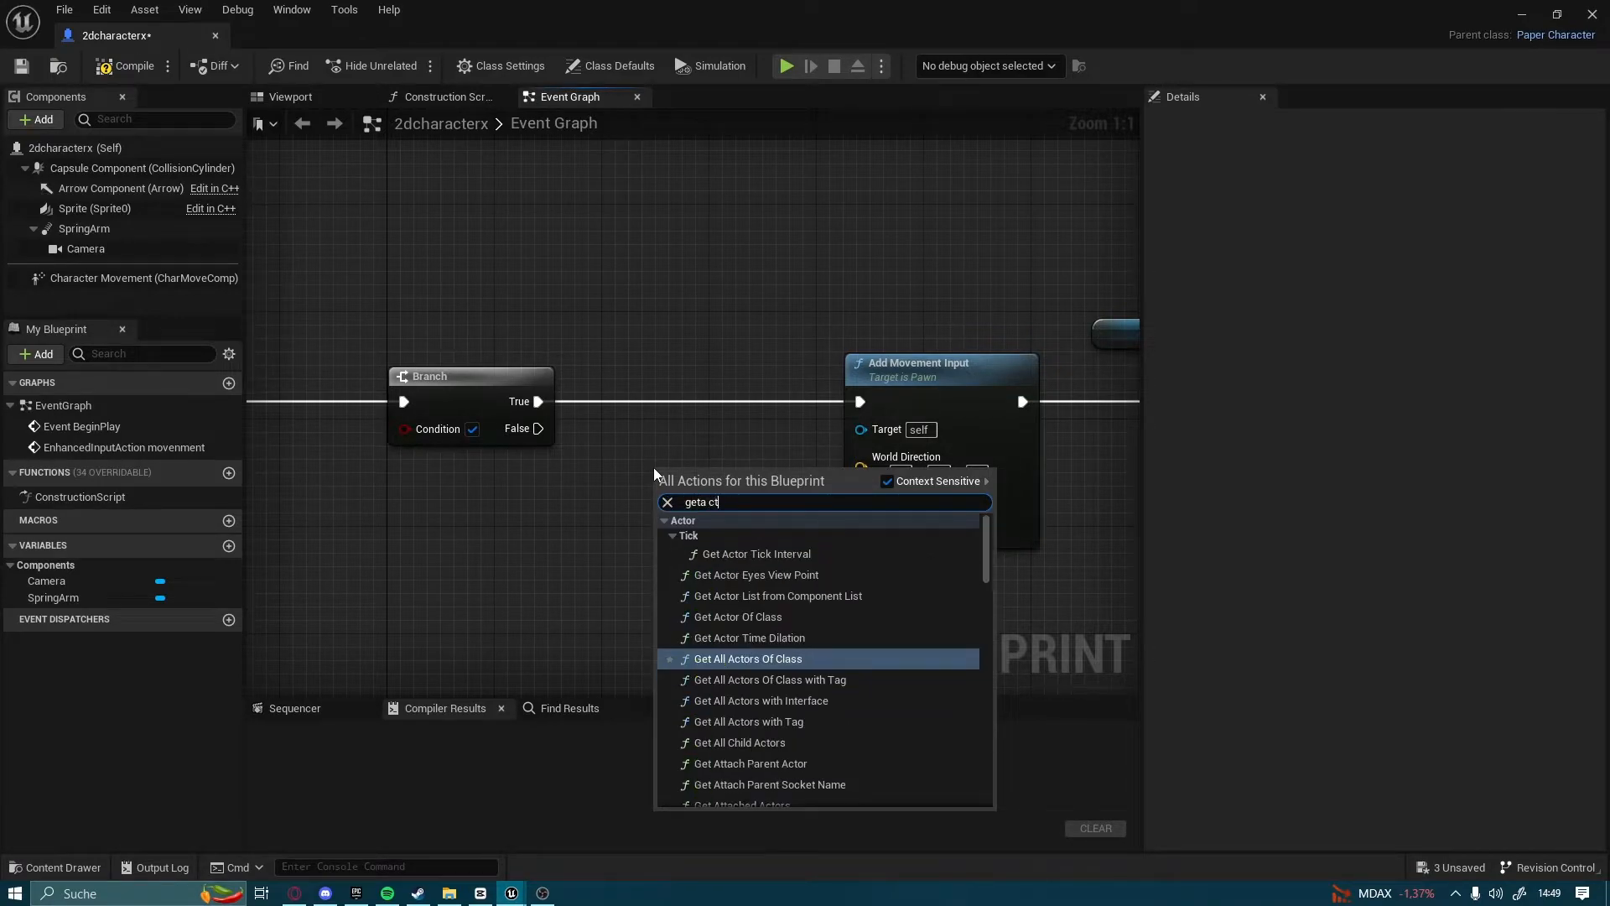
pyautogui.press('BackSpace')
pyautogui.press('BackSpace')
pyautogui.press('BackSpace')
pyautogui.write('actor for')
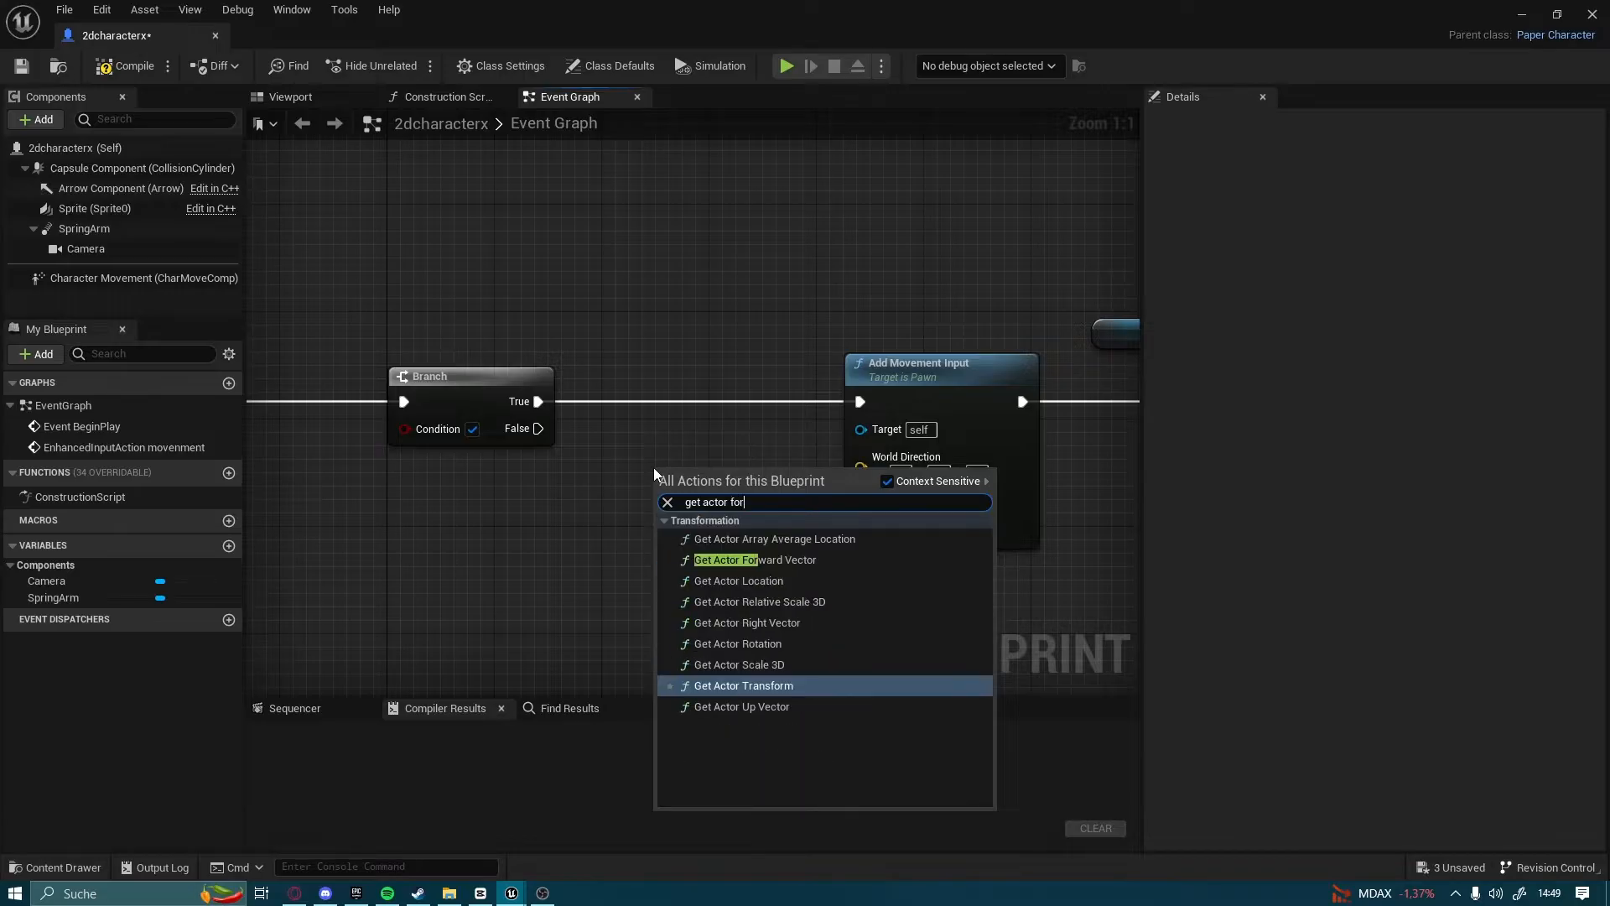
pyautogui.click(770, 560)
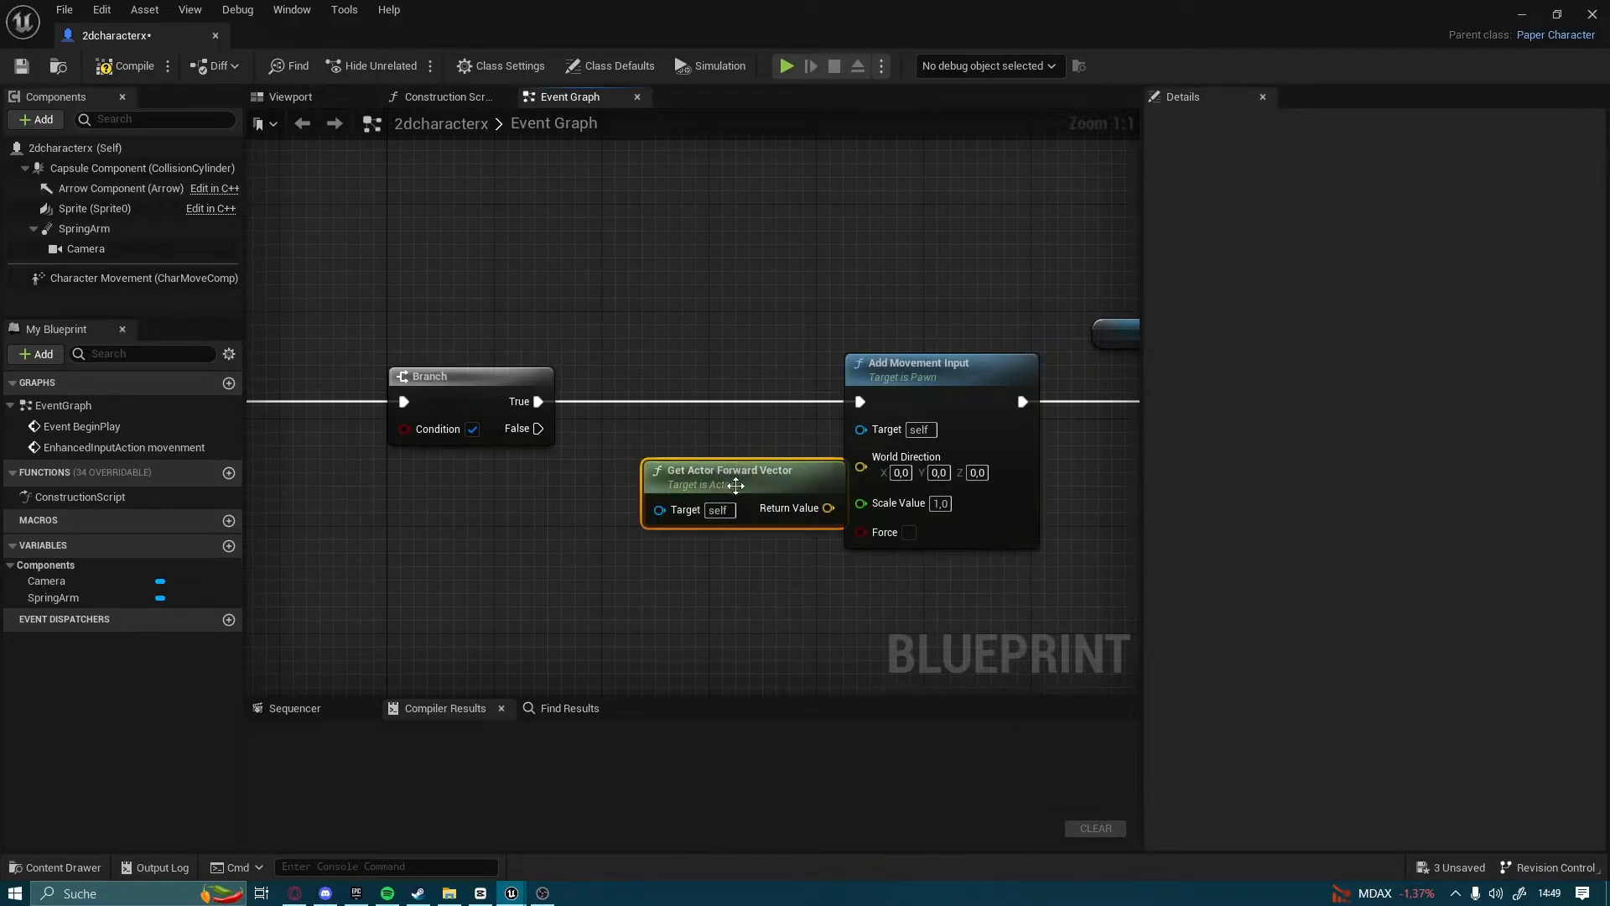
pyautogui.moveTo(782, 469); pyautogui.dragTo(864, 471)
# Connect the movenment event's Action Value to the Scale Value of Add Movement Input
pyautogui.moveTo(585, 587); pyautogui.dragTo(651, 528, button='right')
pyautogui.scroll(-1, 863, 530)
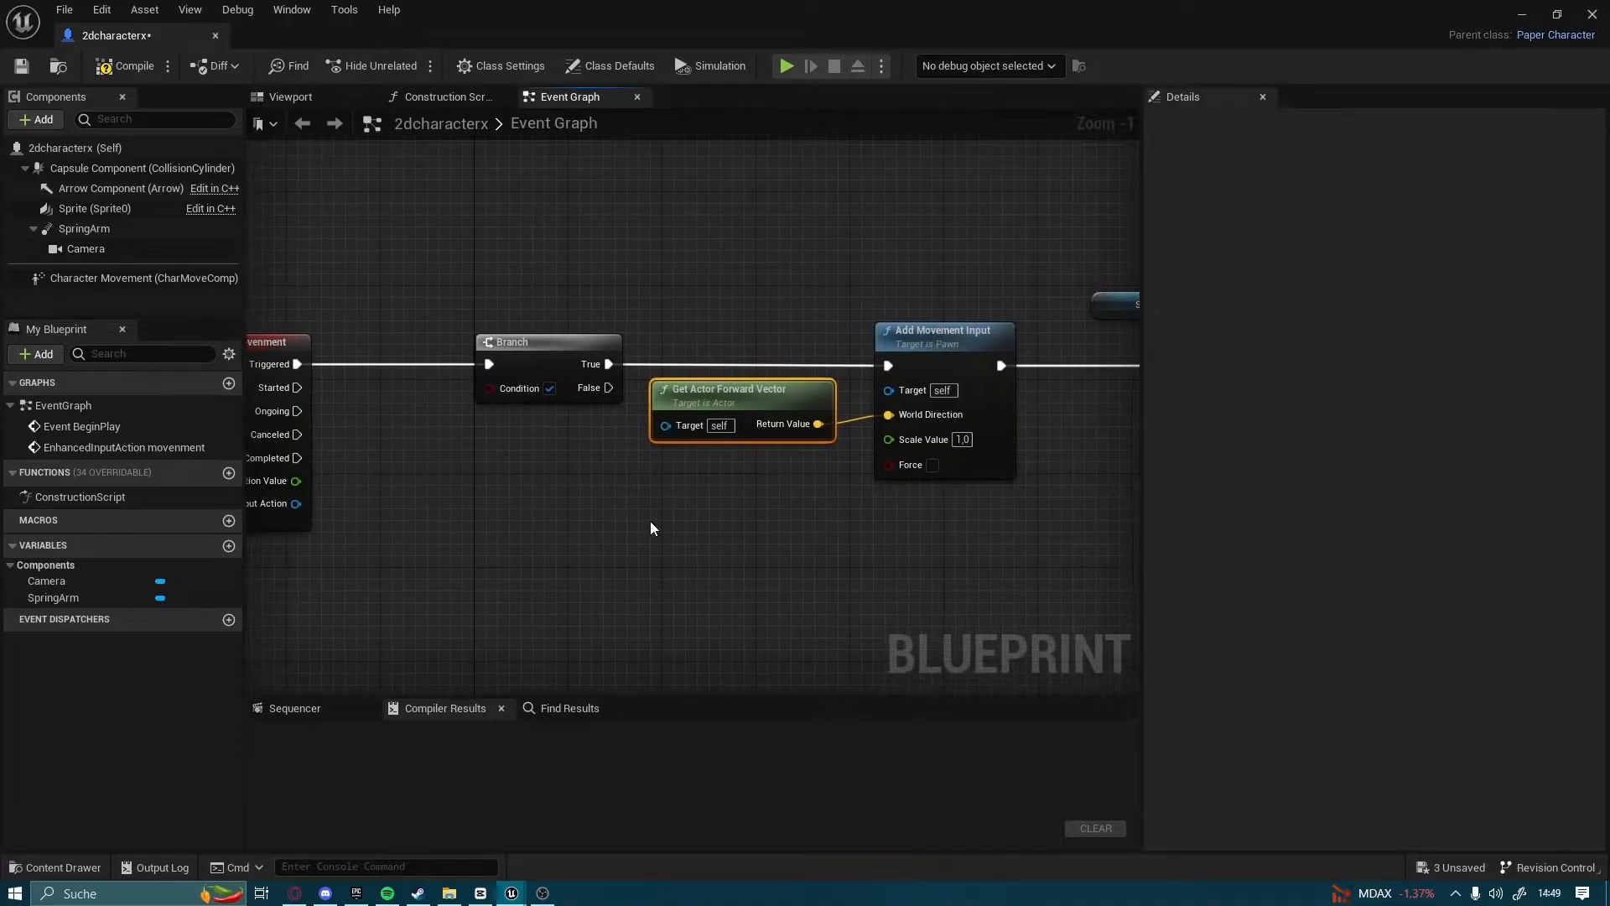
pyautogui.moveTo(283, 484); pyautogui.dragTo(917, 439)
# Add a Greater comparison node fed by the movenment event's Action Value
pyautogui.moveTo(539, 557); pyautogui.dragTo(579, 489, button='right')
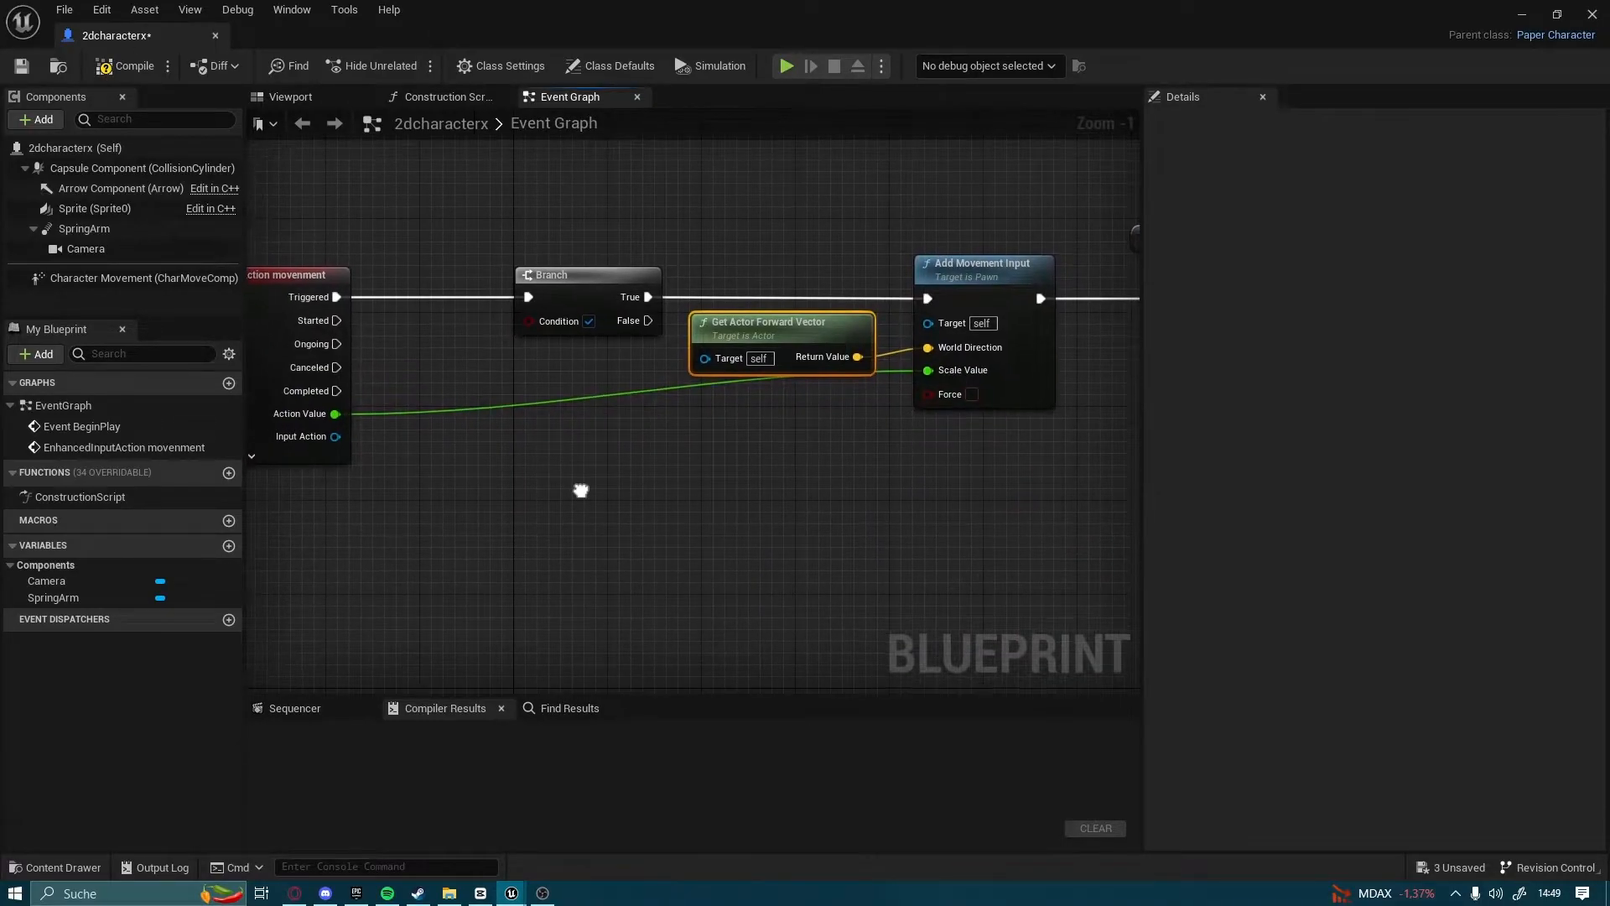
pyautogui.moveTo(334, 415); pyautogui.dragTo(977, 487)
pyautogui.write('great')
pyautogui.click(1018, 620)
# Add a Branch node beyond Set Flipbook with its Condition driven by the Greater comparison's result
pyautogui.moveTo(977, 487); pyautogui.dragTo(469, 509, button='right')
pyautogui.moveTo(469, 509); pyautogui.dragTo(971, 344)
pyautogui.moveTo(755, 340); pyautogui.dragTo(755, 341)
pyautogui.write('bra')
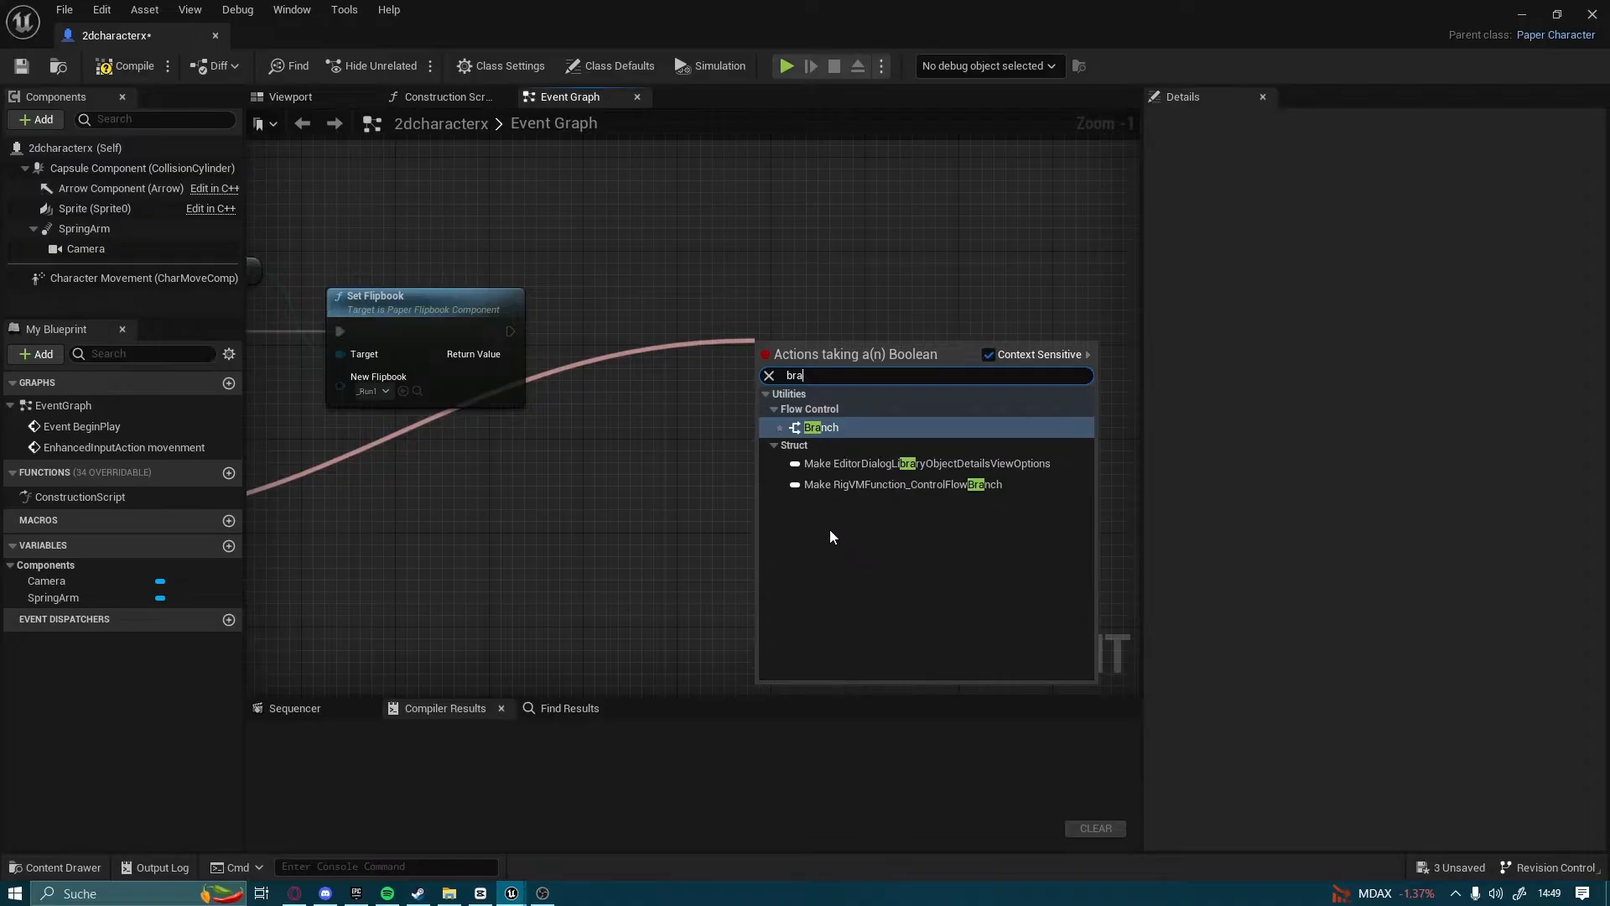
pyautogui.click(814, 425)
# Add a reroute point on the new Branch's Condition wire and connect Set Flipbook's execution output to the Branch
pyautogui.moveTo(541, 454); pyautogui.dragTo(761, 425, button='right')
pyautogui.doubleClick(691, 423)
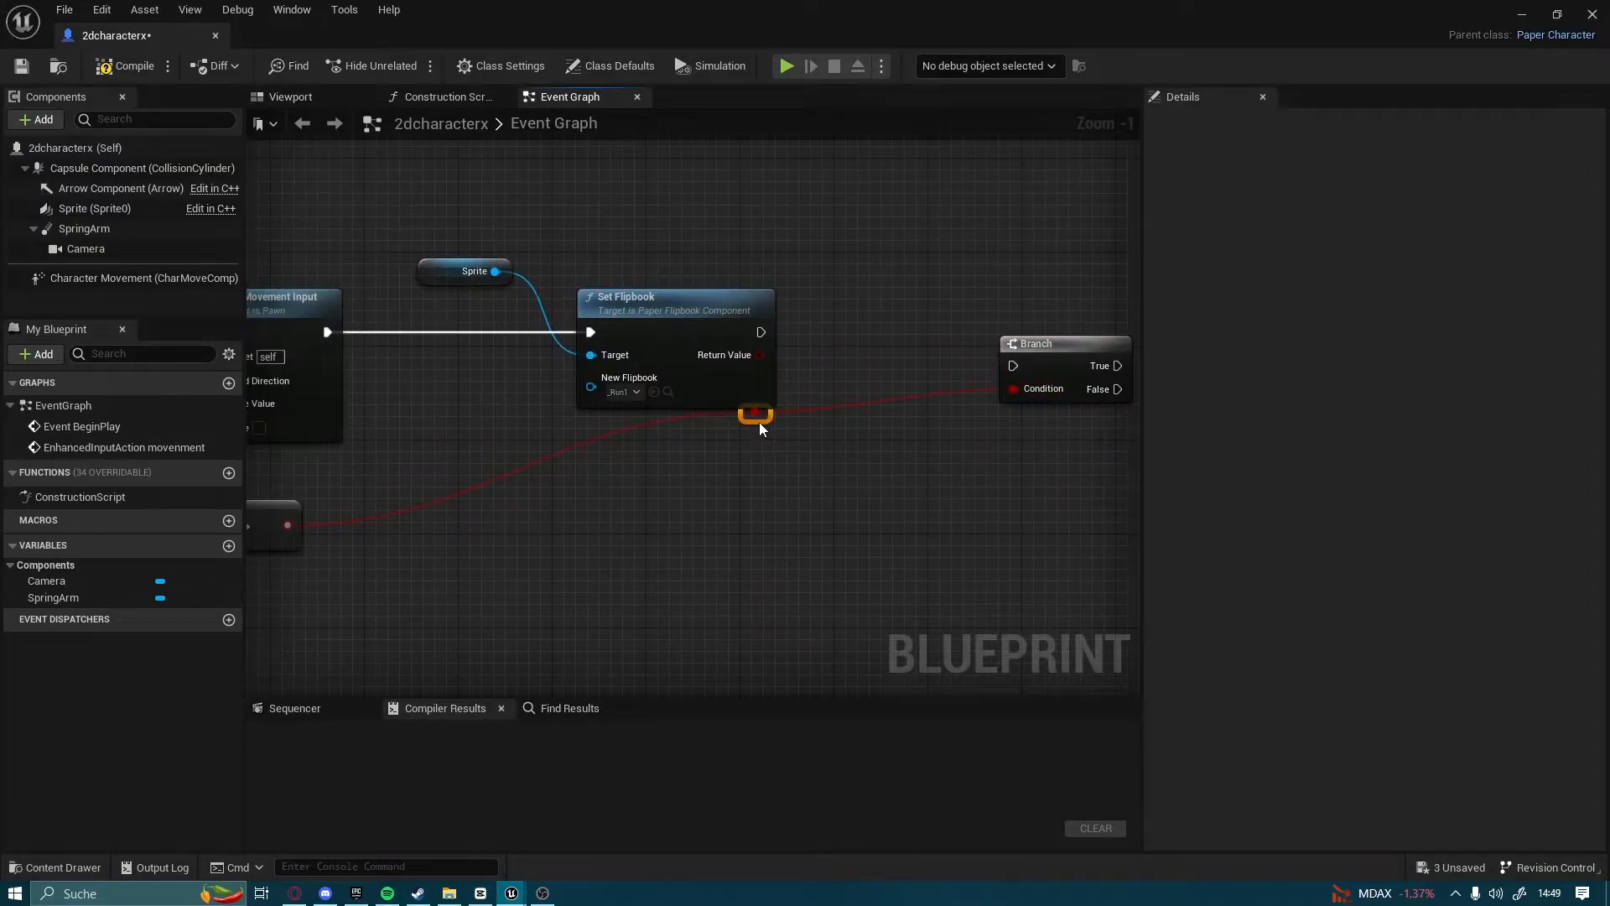
pyautogui.moveTo(769, 546); pyautogui.dragTo(610, 603, button='right')
pyautogui.moveTo(888, 416); pyautogui.dragTo(841, 382)
pyautogui.moveTo(602, 389); pyautogui.dragTo(810, 396)
# Connect a Set World Rotation (Sprite) node to the True output of the new Branch
pyautogui.moveTo(1041, 386); pyautogui.dragTo(657, 425, button='right')
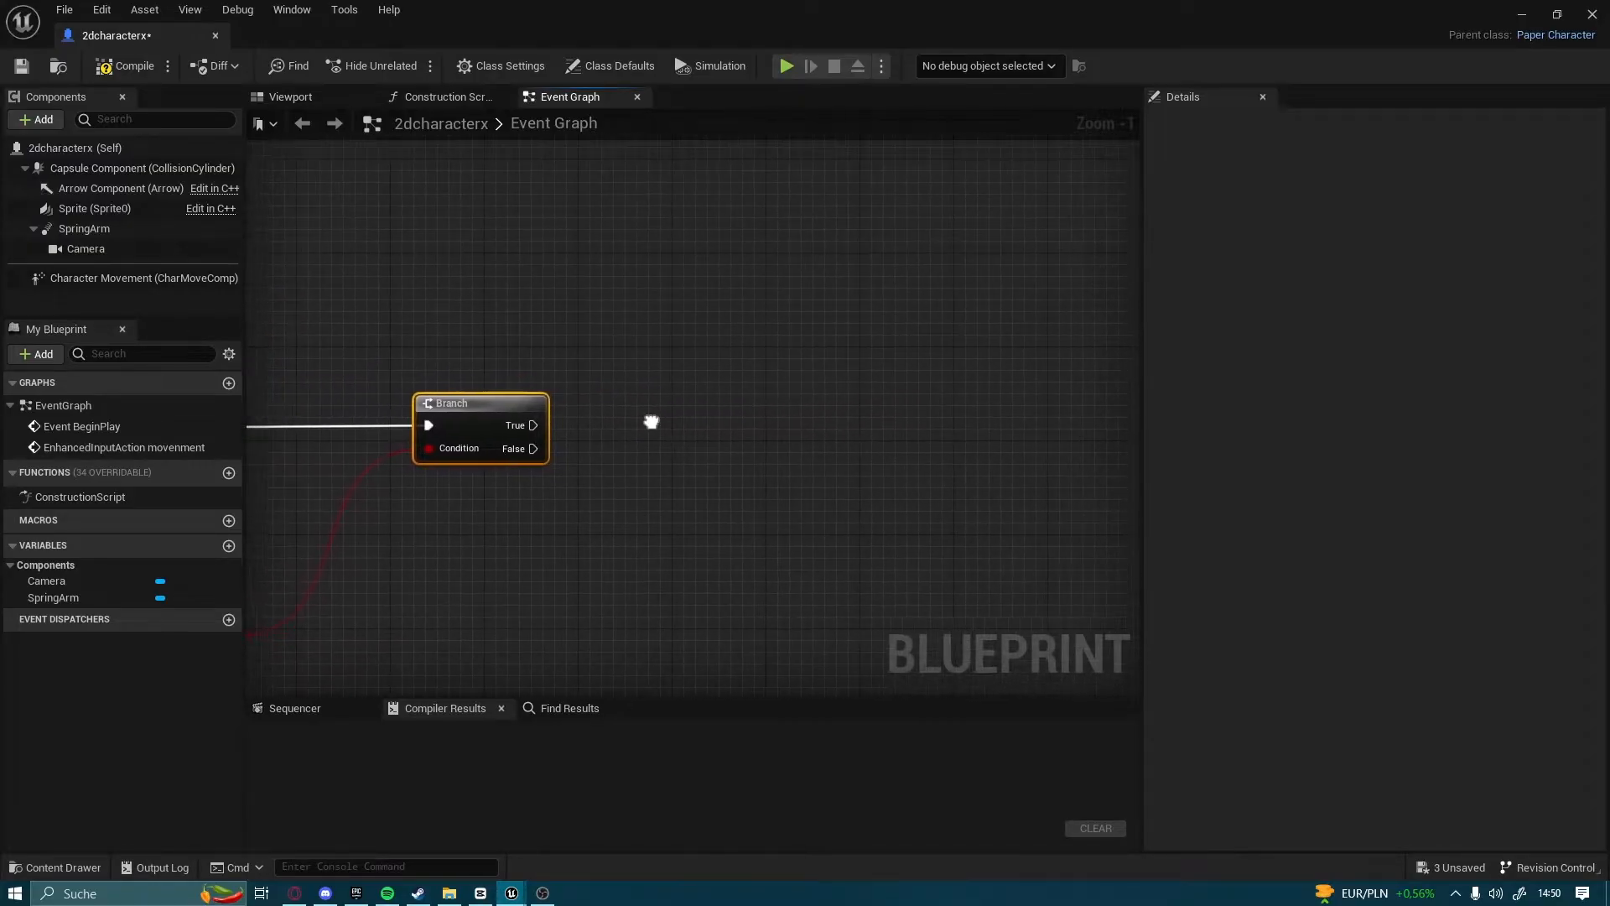
pyautogui.moveTo(533, 425); pyautogui.dragTo(926, 421)
pyautogui.write('set w')
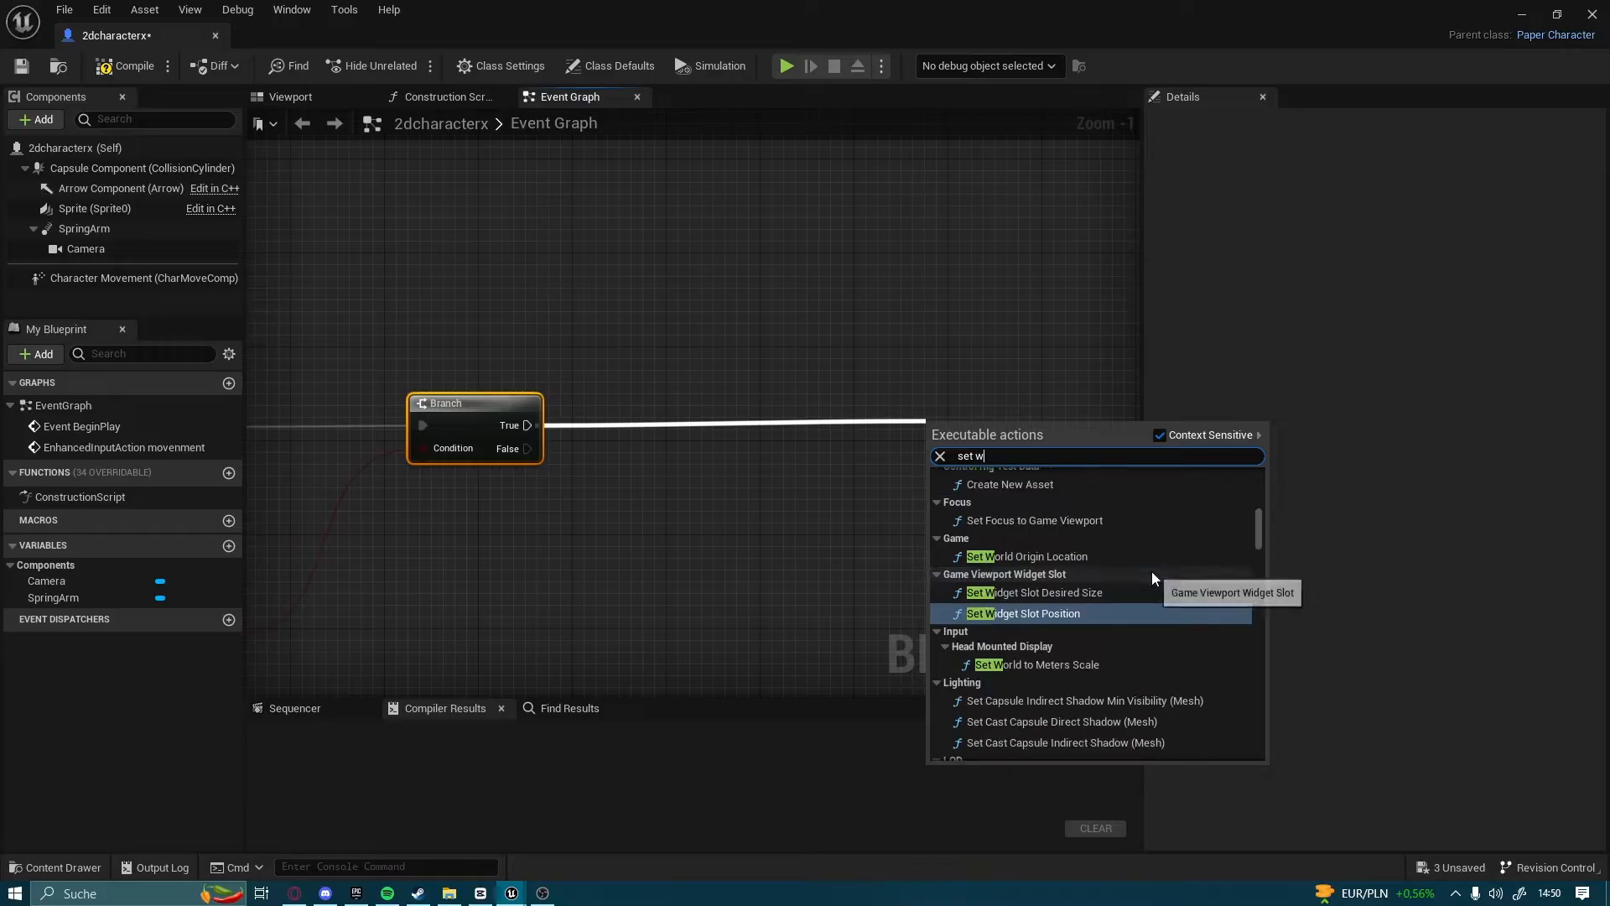
pyautogui.write('orl')
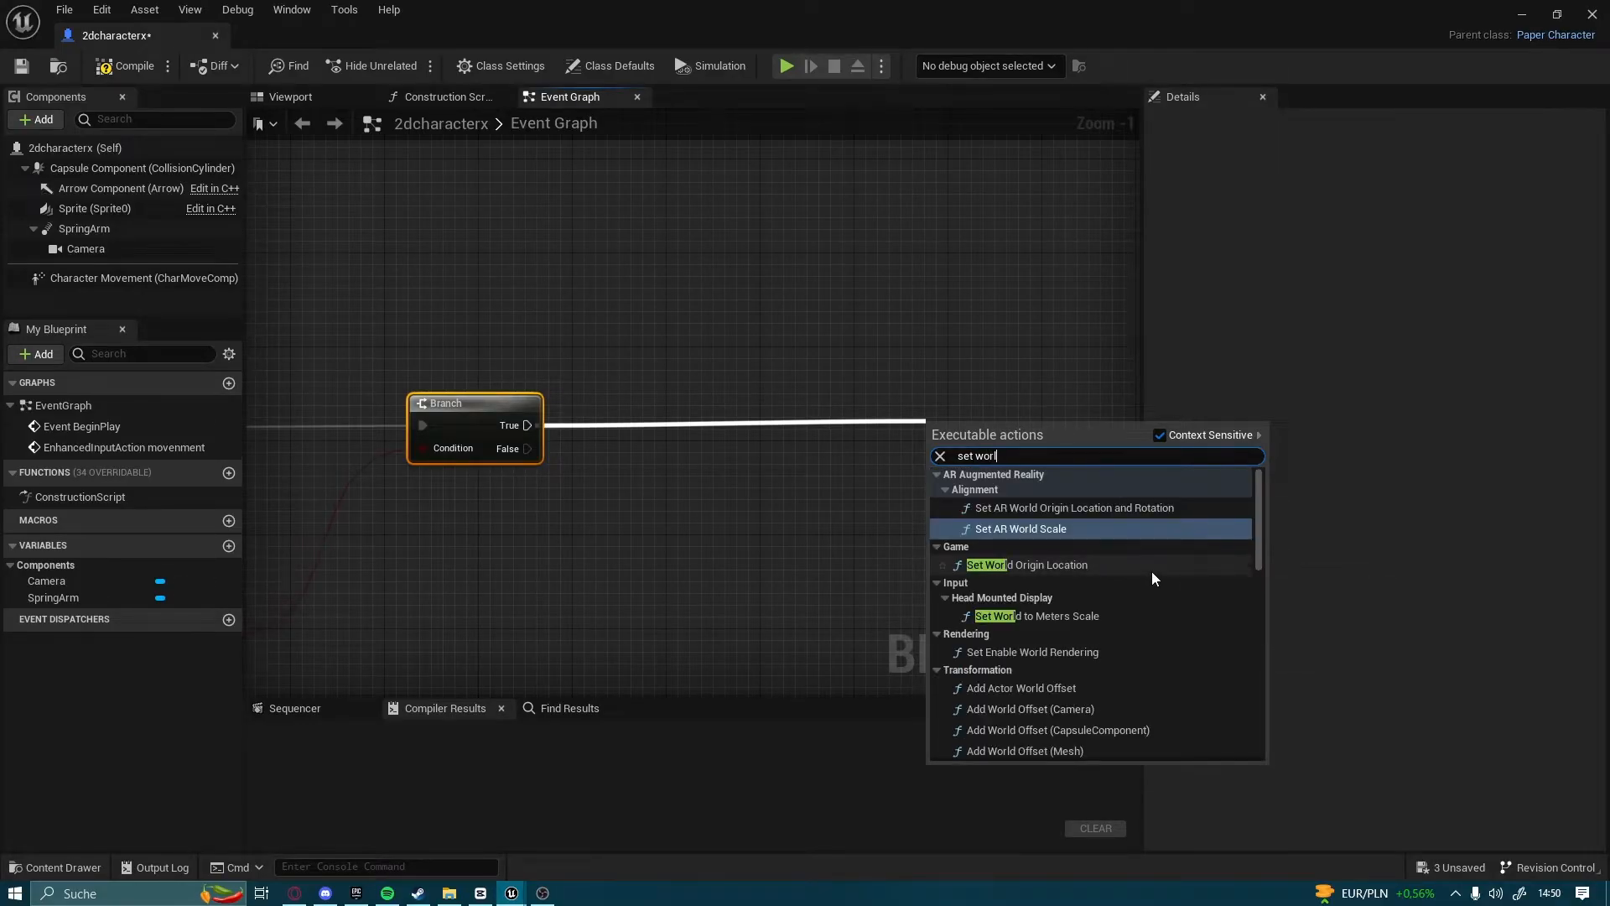
pyautogui.write('d rota')
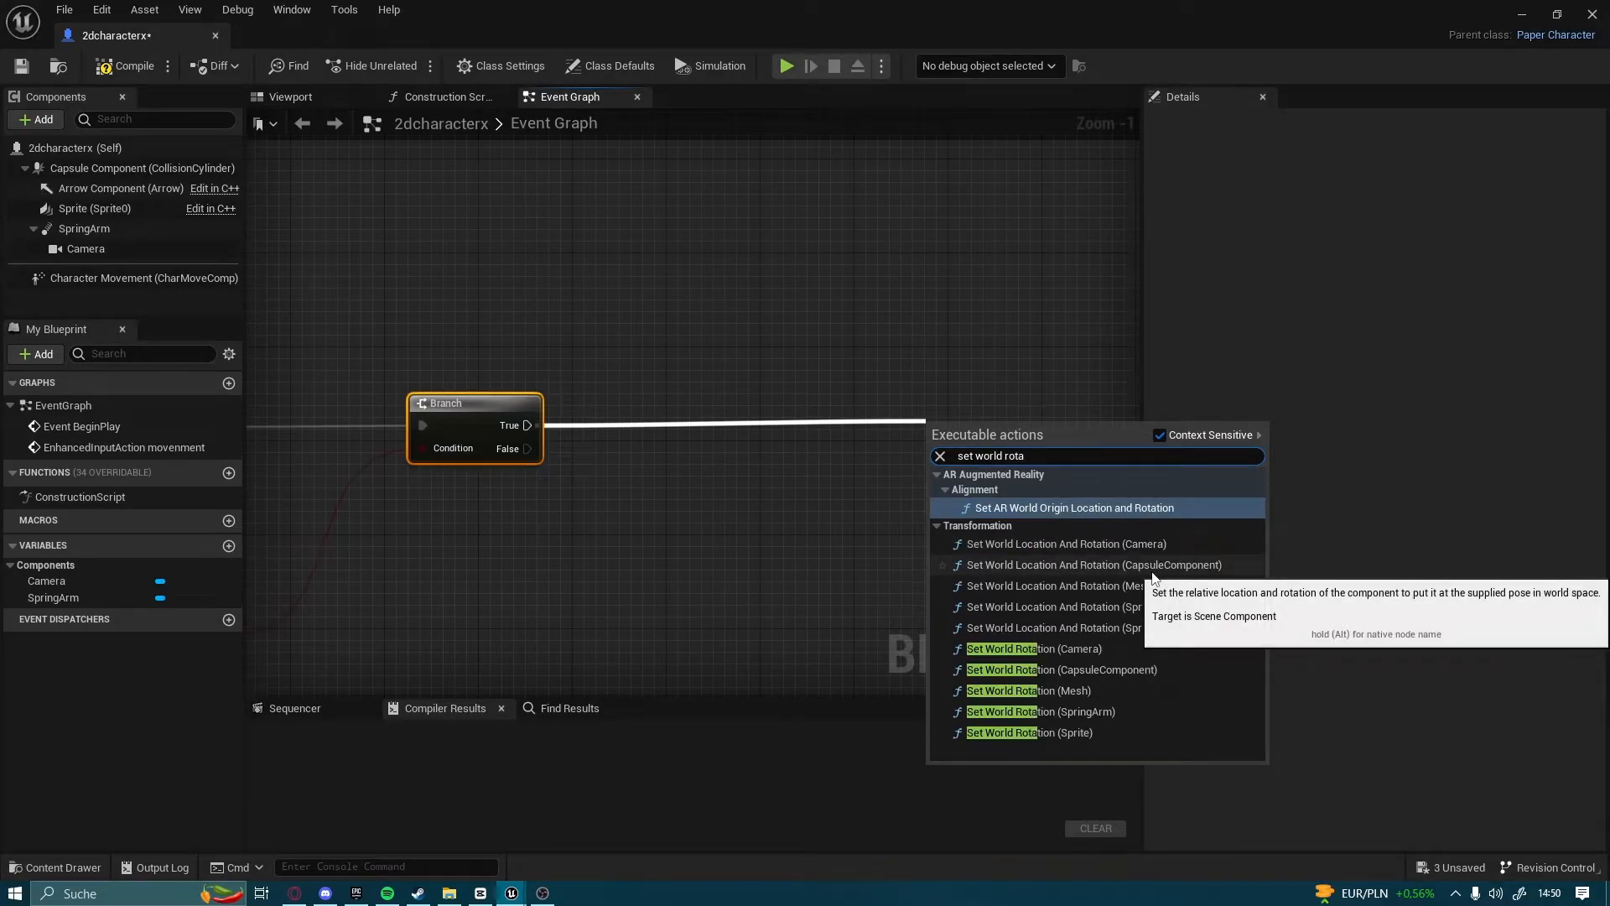
pyautogui.click(1082, 733)
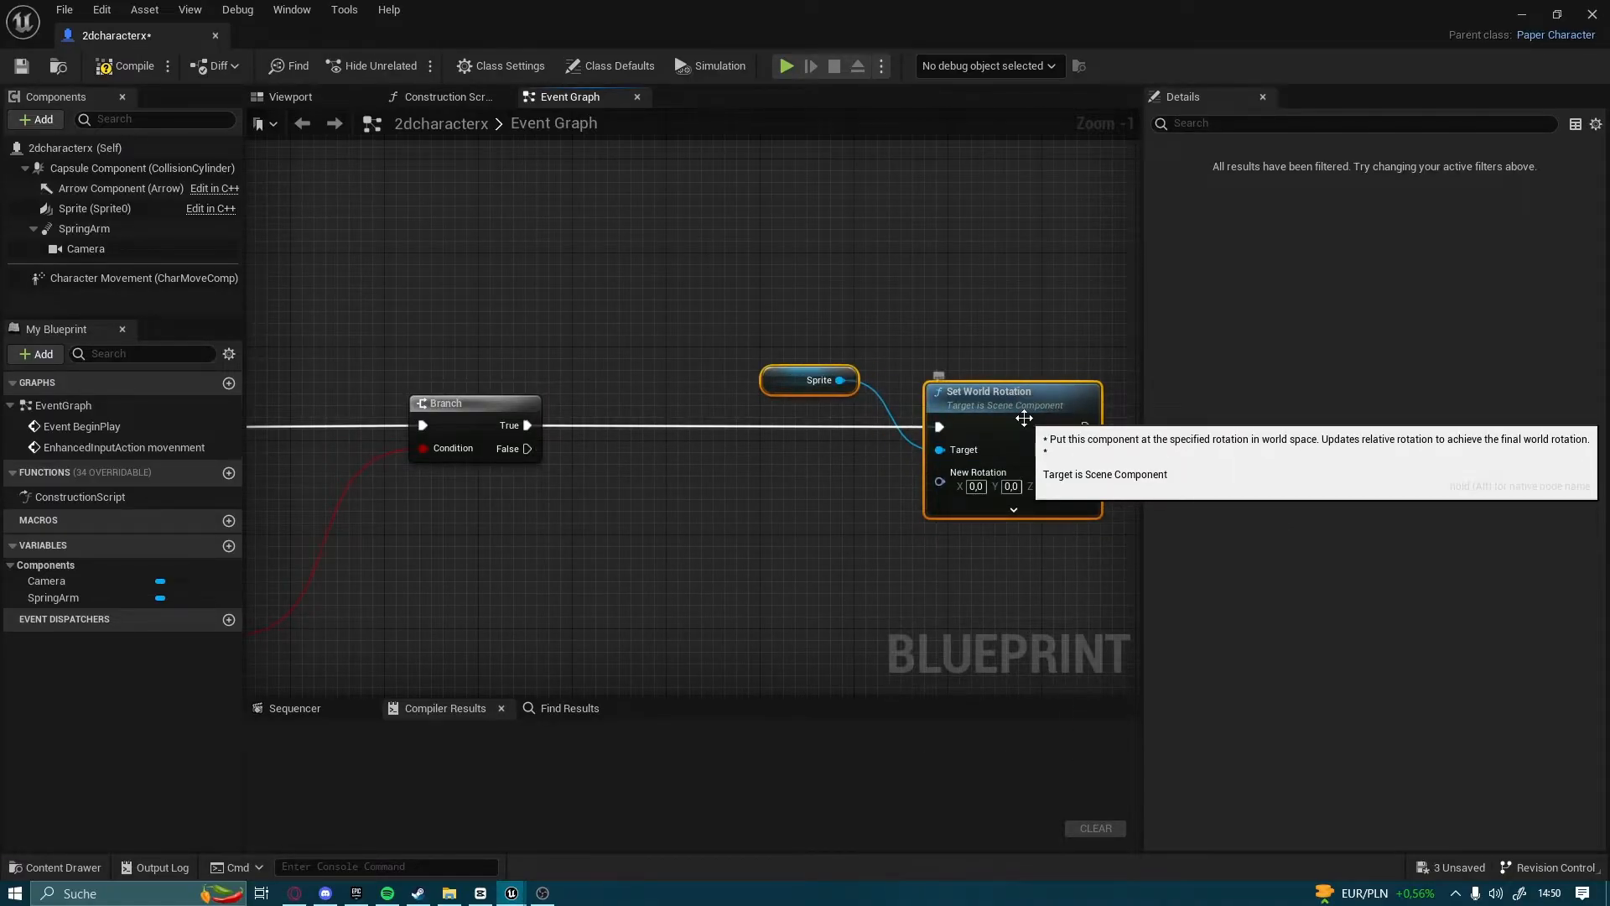
pyautogui.scroll(1, 1024, 417)
pyautogui.click(1037, 312)
pyautogui.moveTo(1029, 320); pyautogui.dragTo(900, 252, button='right')
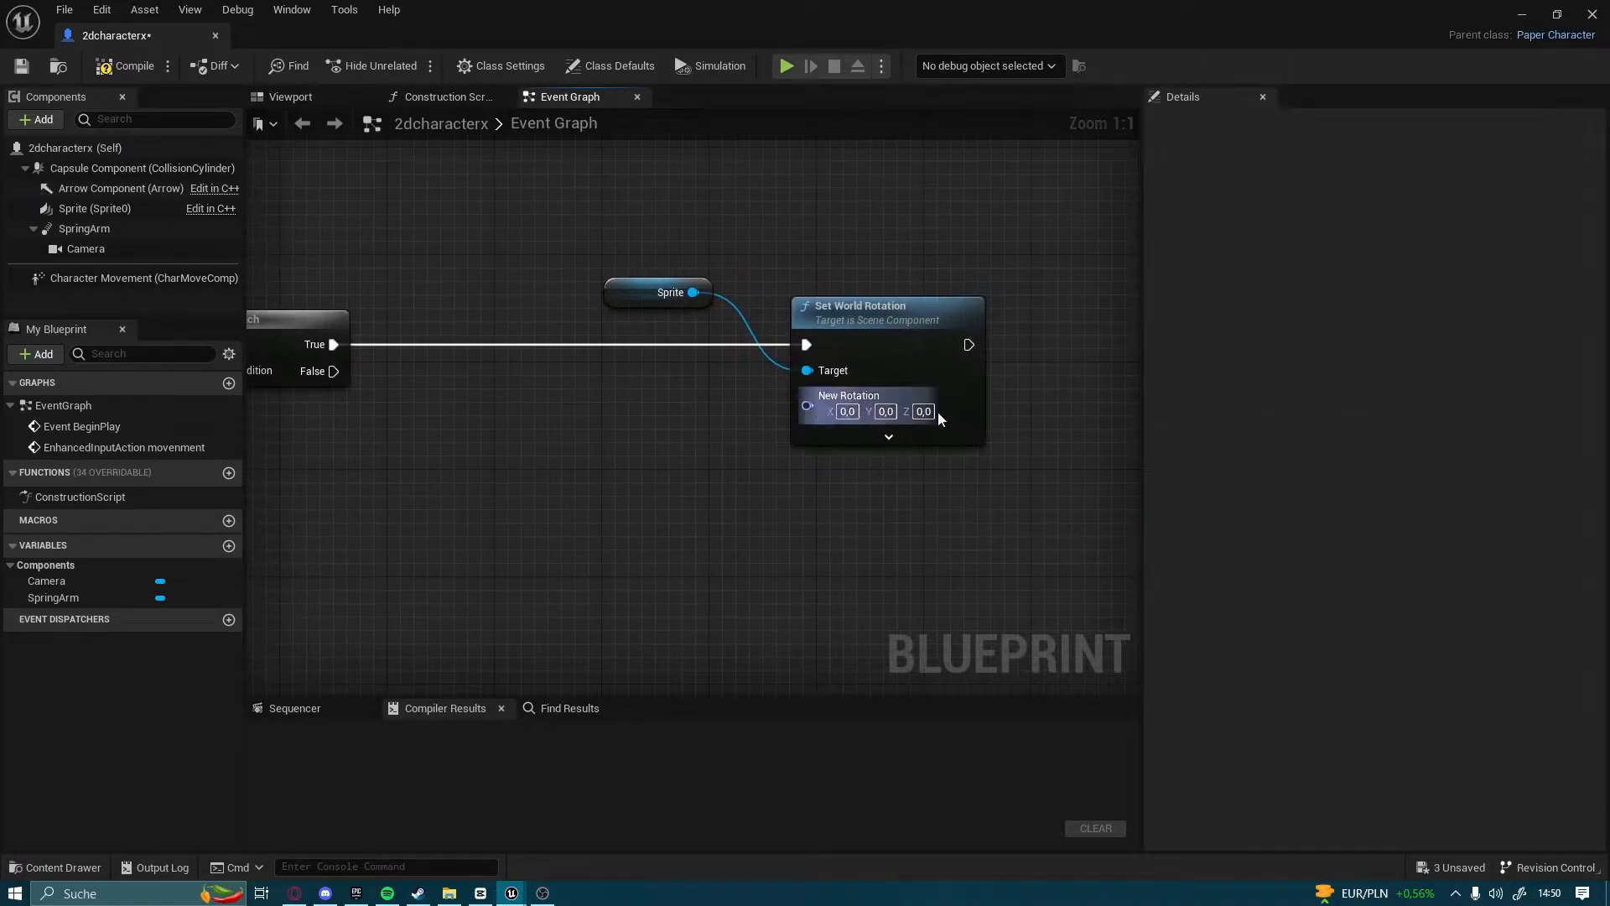
# Duplicate the Set World Rotation node with its Sprite reference and place the copies below the originals
pyautogui.moveTo(782, 339); pyautogui.dragTo(896, 210, button='right')
pyautogui.moveTo(455, 243)
pyautogui.mouseDown()
pyautogui.moveTo(812, 595)
pyautogui.moveTo(525, 223)
pyautogui.moveTo(456, 243)
pyautogui.mouseUp()
pyautogui.moveTo(551, 266); pyautogui.dragTo(945, 450)
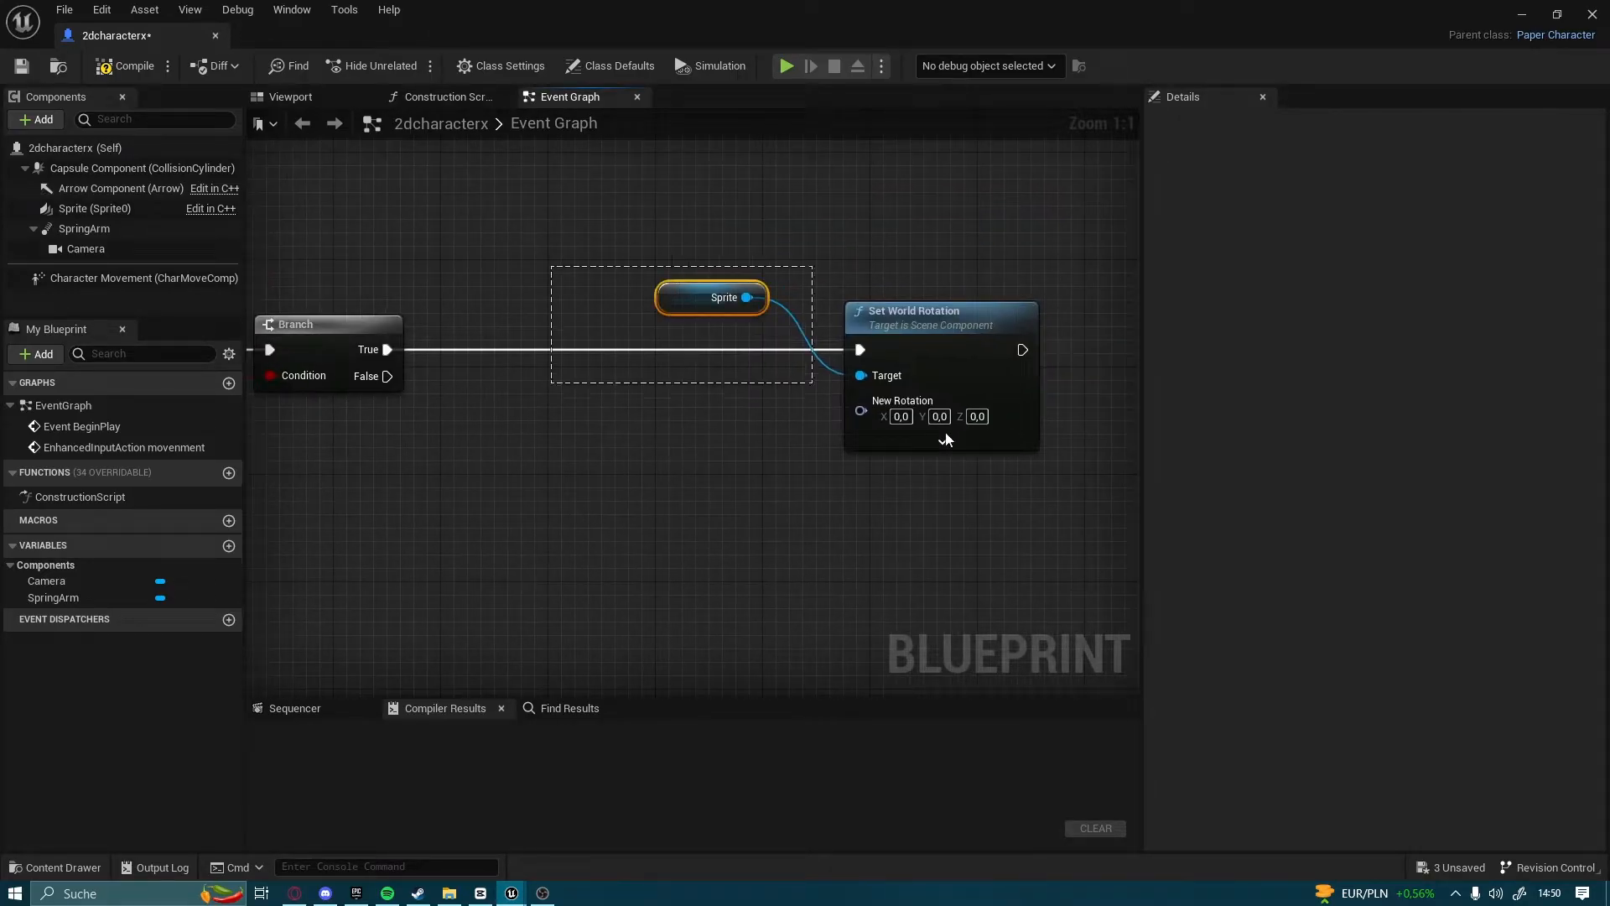
pyautogui.hotkey('ctrl', 'c')
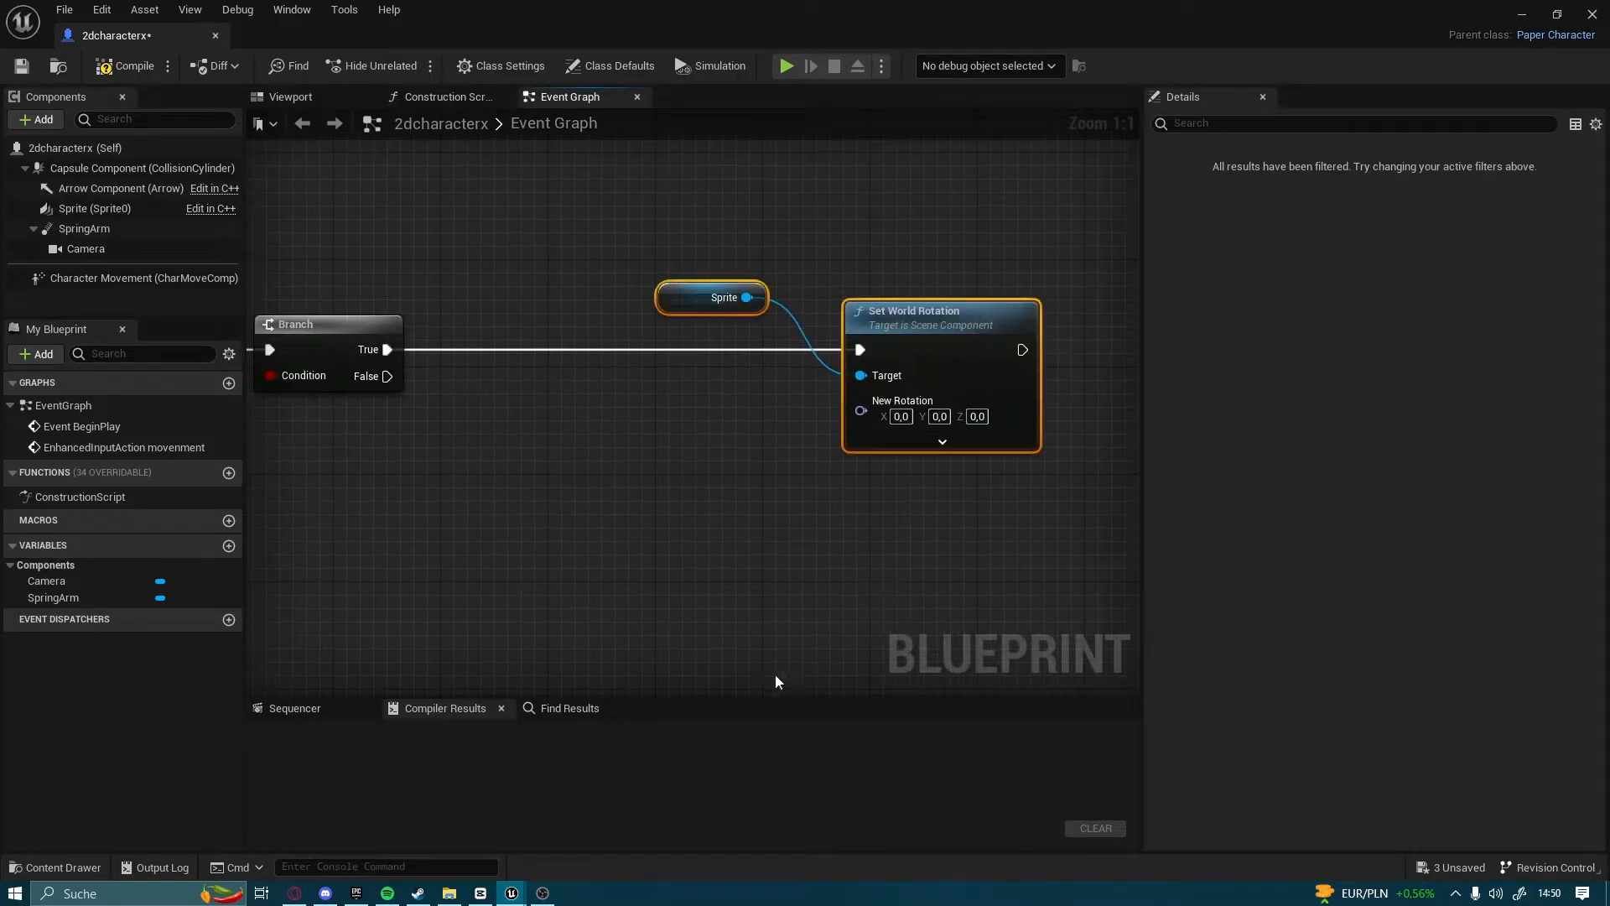
pyautogui.moveTo(776, 676); pyautogui.dragTo(734, 336, button='right')
pyautogui.hotkey('ctrl', 'v')
pyautogui.moveTo(981, 410); pyautogui.dragTo(837, 600, button='right')
pyautogui.moveTo(838, 600); pyautogui.dragTo(752, 398)
pyautogui.moveTo(752, 398); pyautogui.dragTo(1055, 495, button='right')
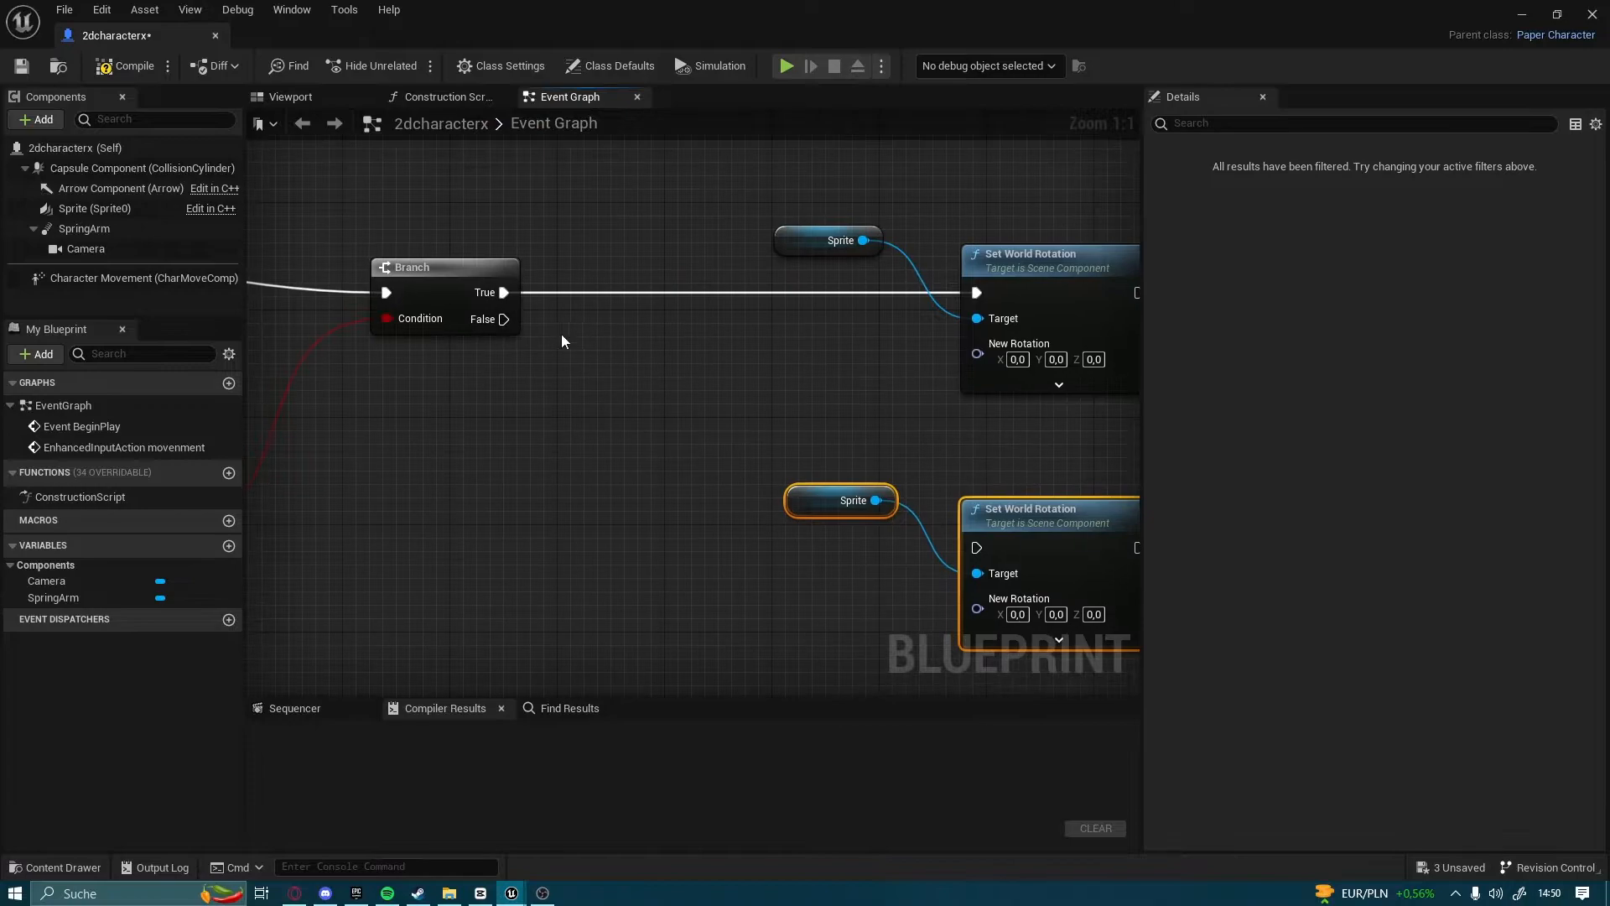
# Connect the Branch's False output to the duplicated Set World Rotation node, compile the blueprint and return to the level editor
pyautogui.moveTo(495, 322); pyautogui.dragTo(977, 546)
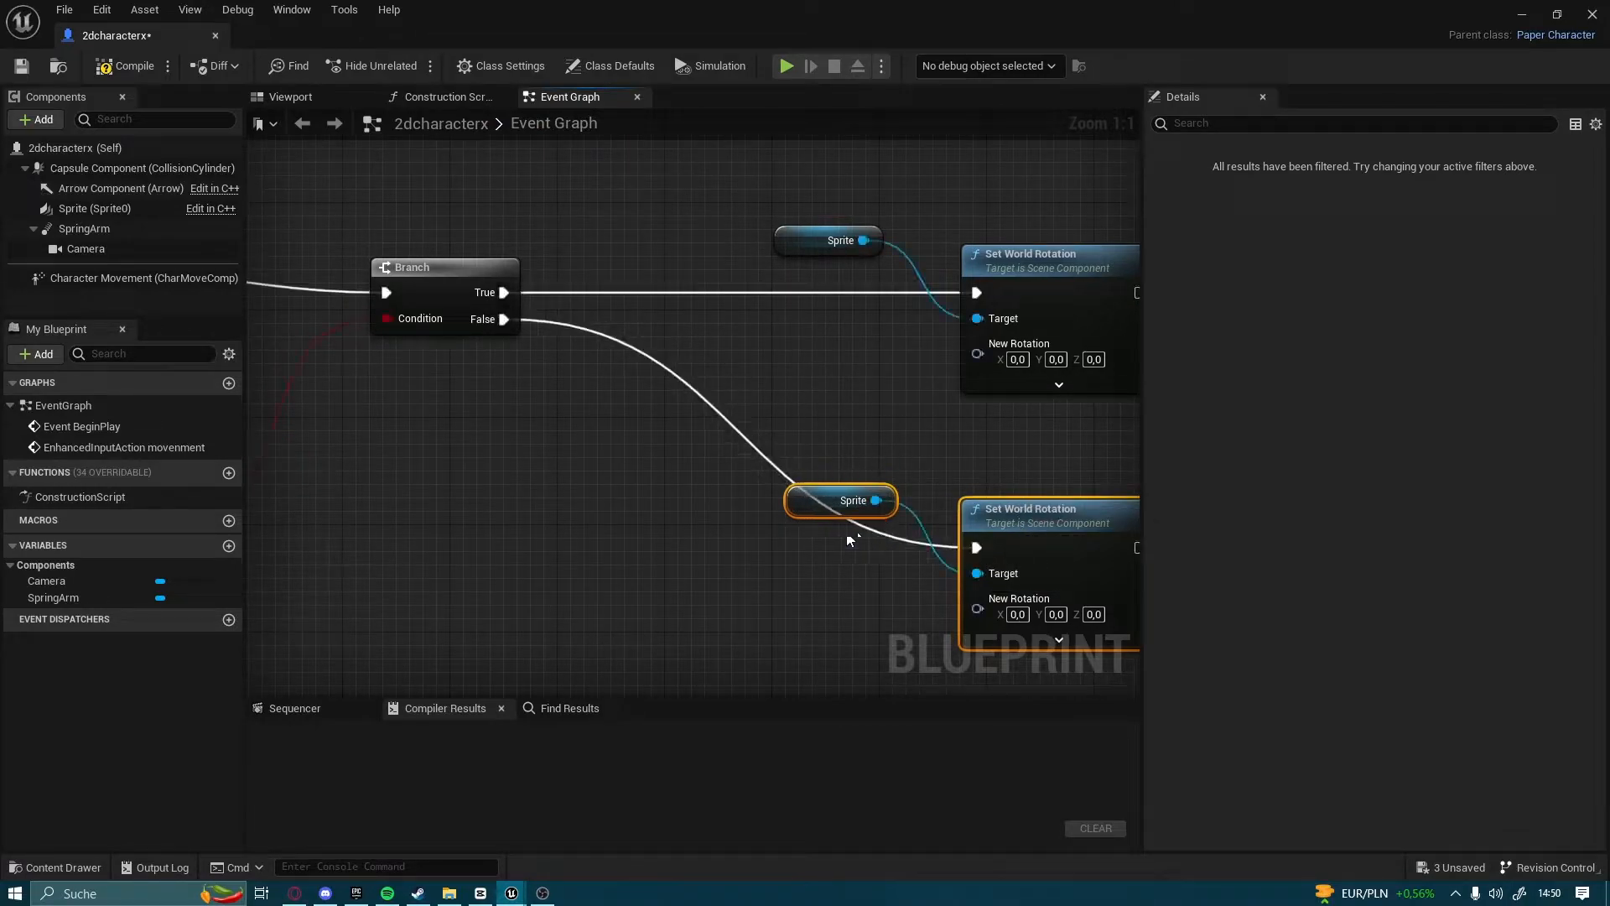
pyautogui.moveTo(808, 514)
pyautogui.mouseDown()
pyautogui.moveTo(795, 530)
pyautogui.moveTo(816, 507)
pyautogui.mouseUp()
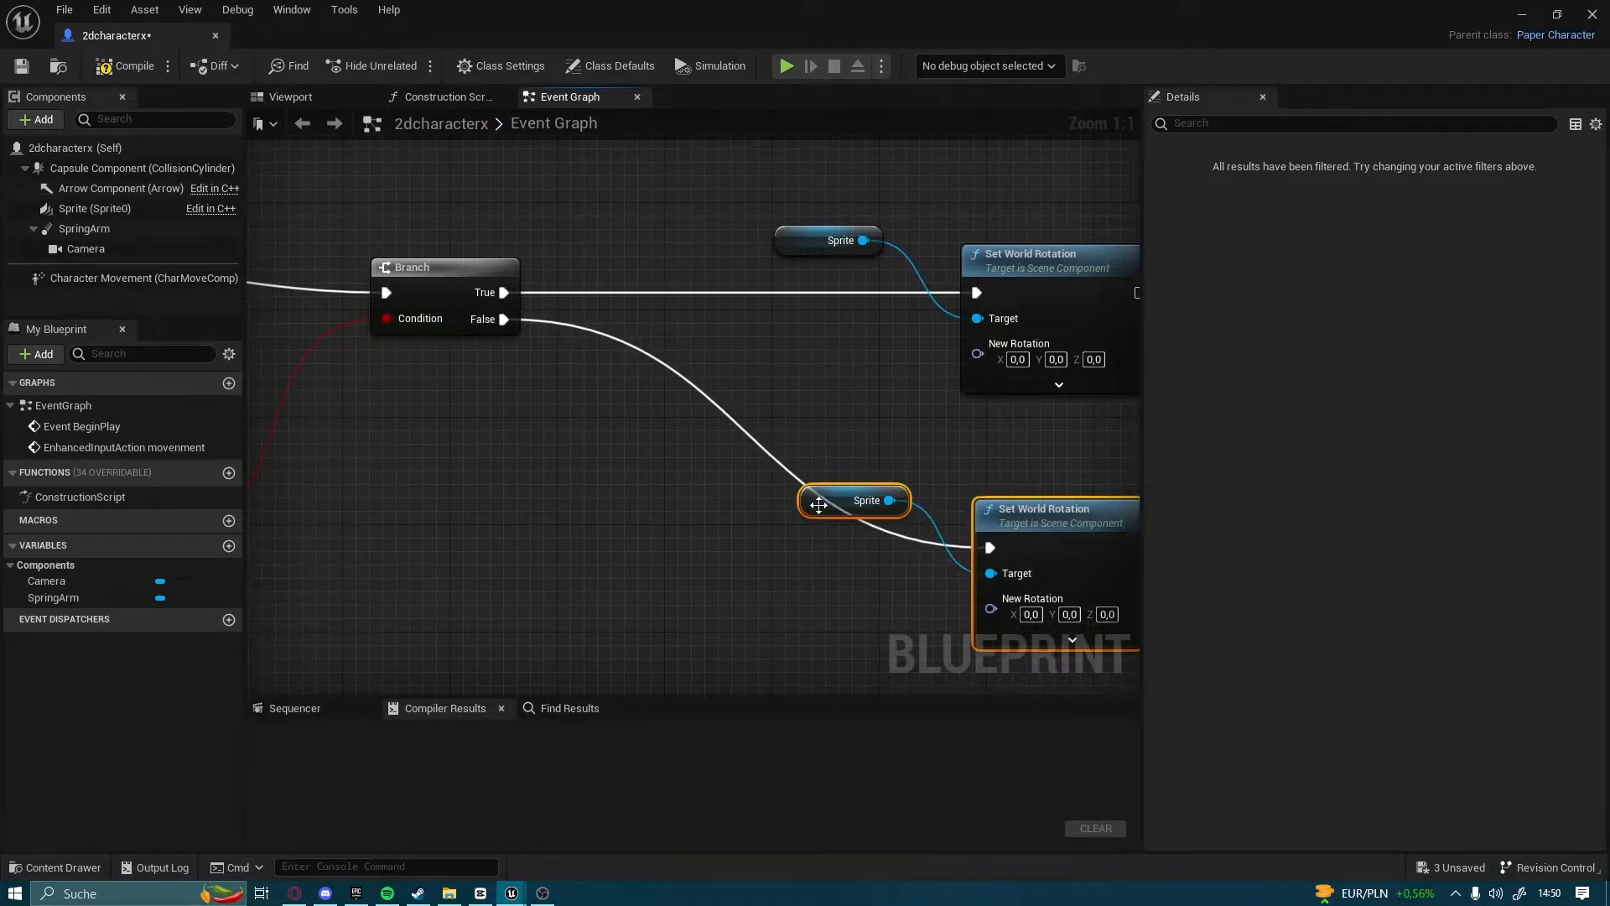
pyautogui.click(713, 420)
pyautogui.click(124, 65)
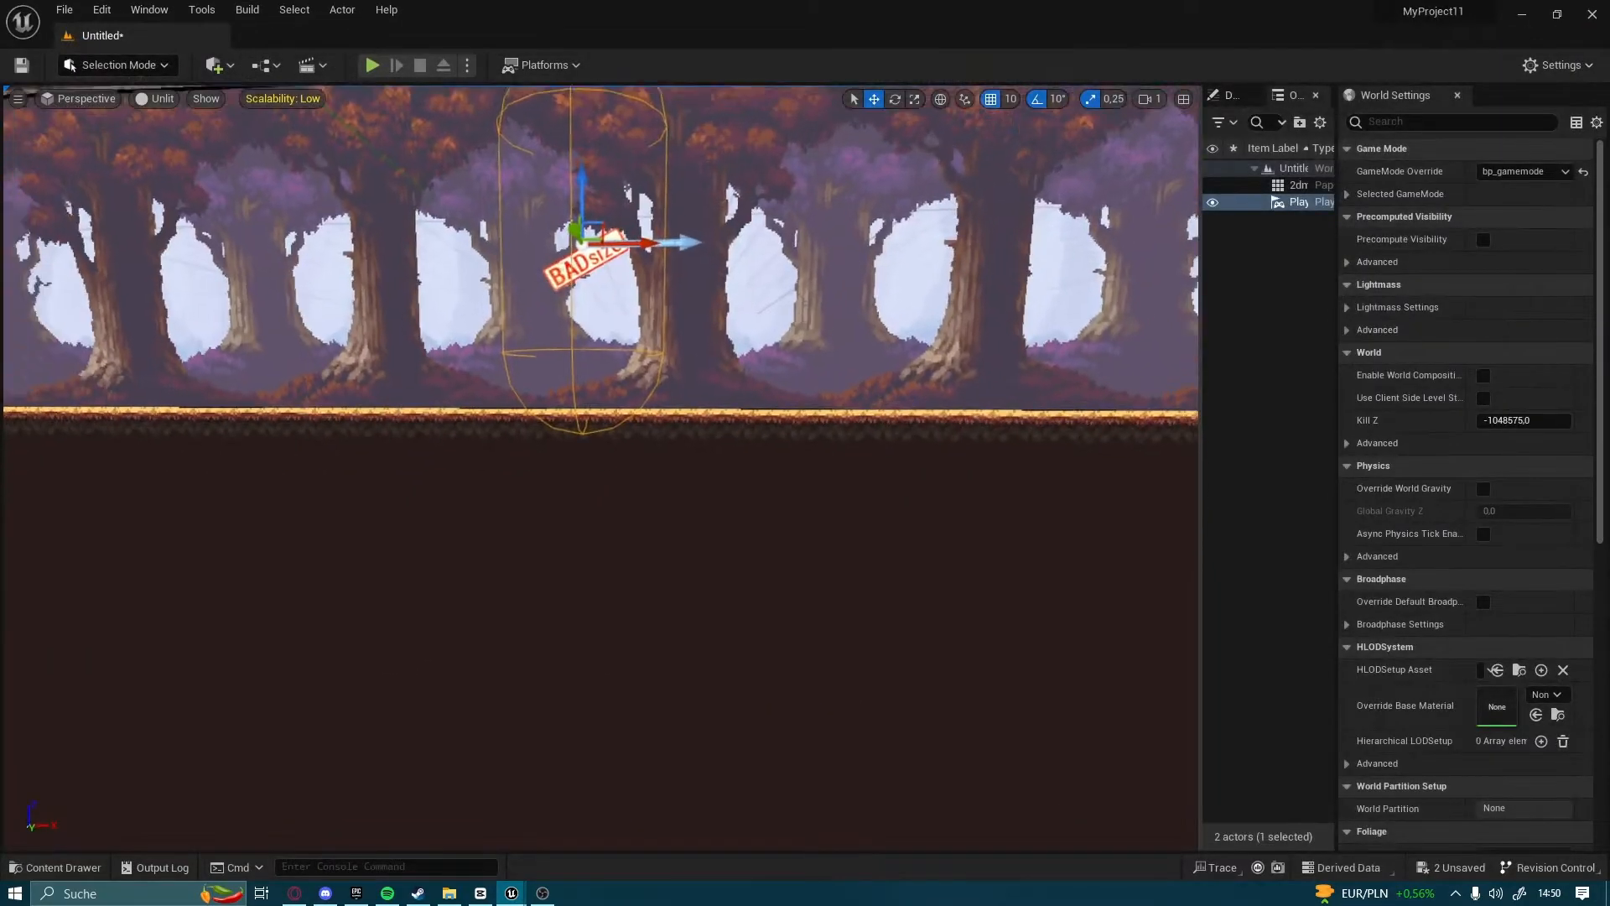
pyautogui.moveTo(238, 813); pyautogui.dragTo(238, 813, button='right')
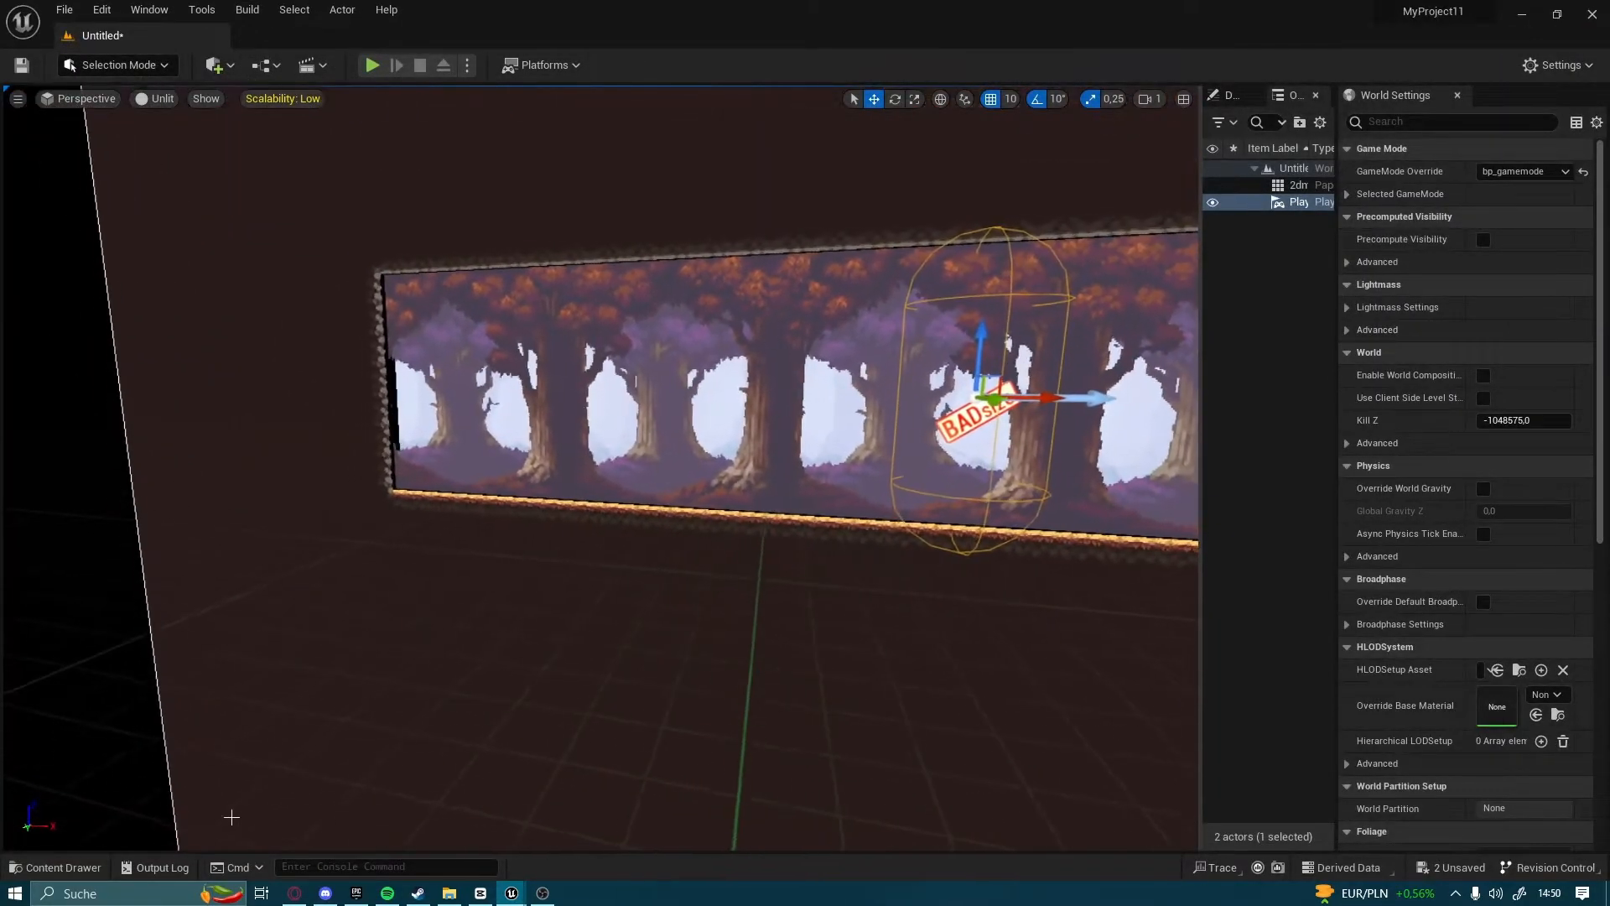
# Place the 2dcharacterx character in the level on the forest floor near the map's left end
pyautogui.click(57, 867)
pyautogui.moveTo(318, 551)
pyautogui.mouseDown()
pyautogui.moveTo(536, 363)
pyautogui.moveTo(536, 507)
pyautogui.moveTo(344, 555)
pyautogui.mouseUp()
pyautogui.moveTo(344, 555); pyautogui.dragTo(294, 587, button='right')
pyautogui.moveTo(594, 450); pyautogui.dragTo(882, 488)
pyautogui.moveTo(786, 524); pyautogui.dragTo(709, 429)
pyautogui.press('w')
pyautogui.moveTo(713, 431); pyautogui.dragTo(622, 461, button='right')
pyautogui.press('s')
pyautogui.press('w')
pyautogui.press('w')
pyautogui.press('s')
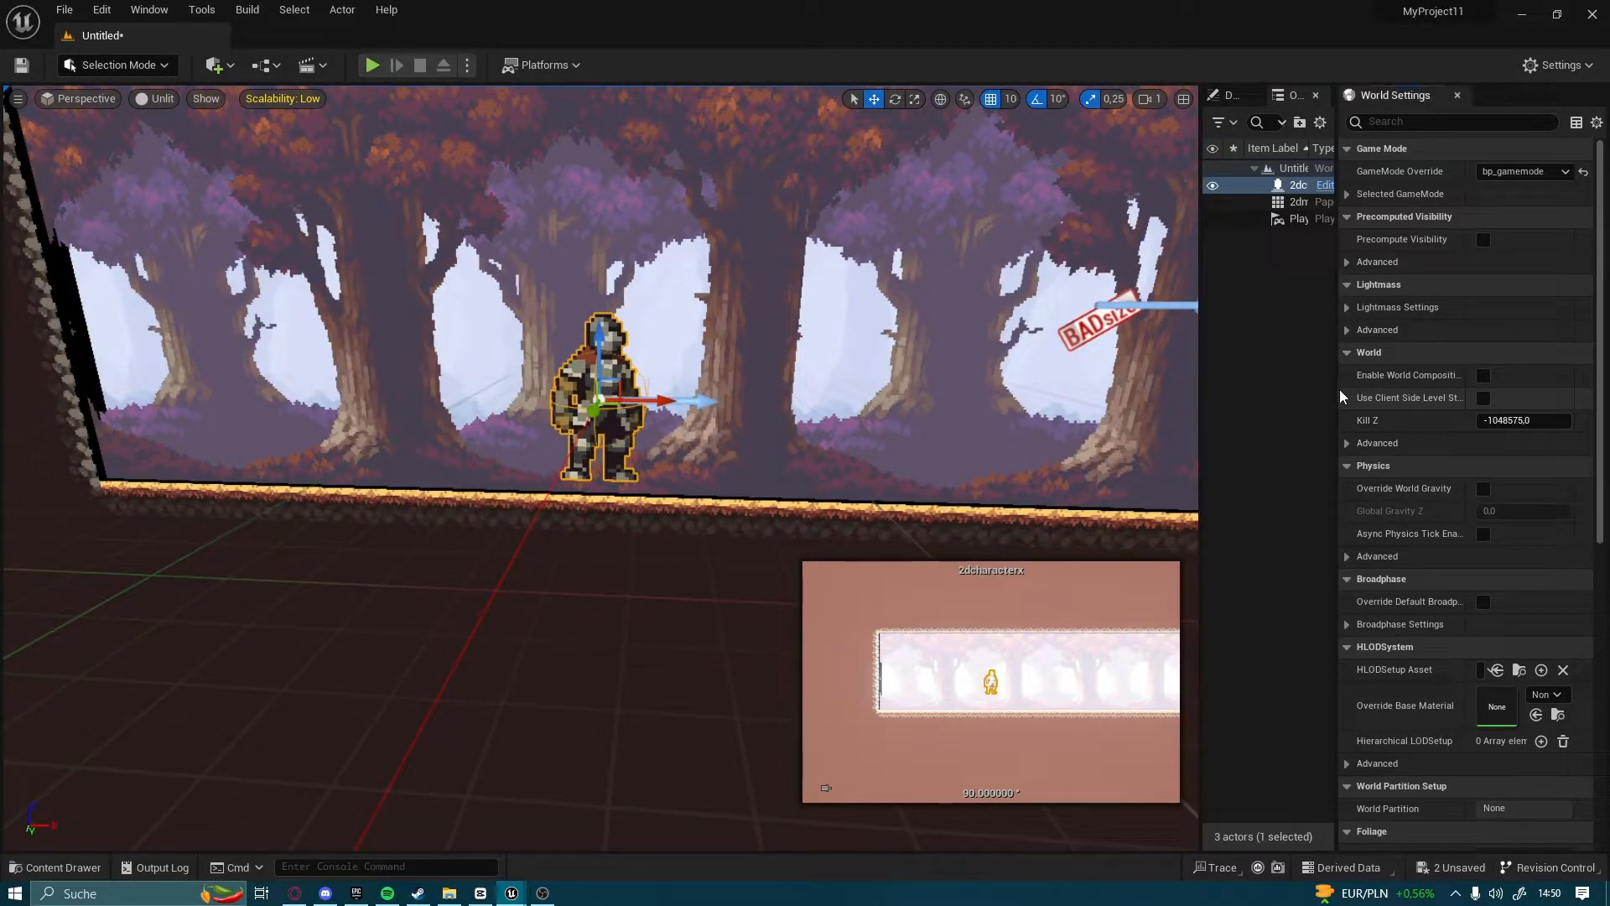
# Bring up the placed character's transform and sprite details with enough width to read them
pyautogui.moveTo(1336, 382); pyautogui.dragTo(1515, 365)
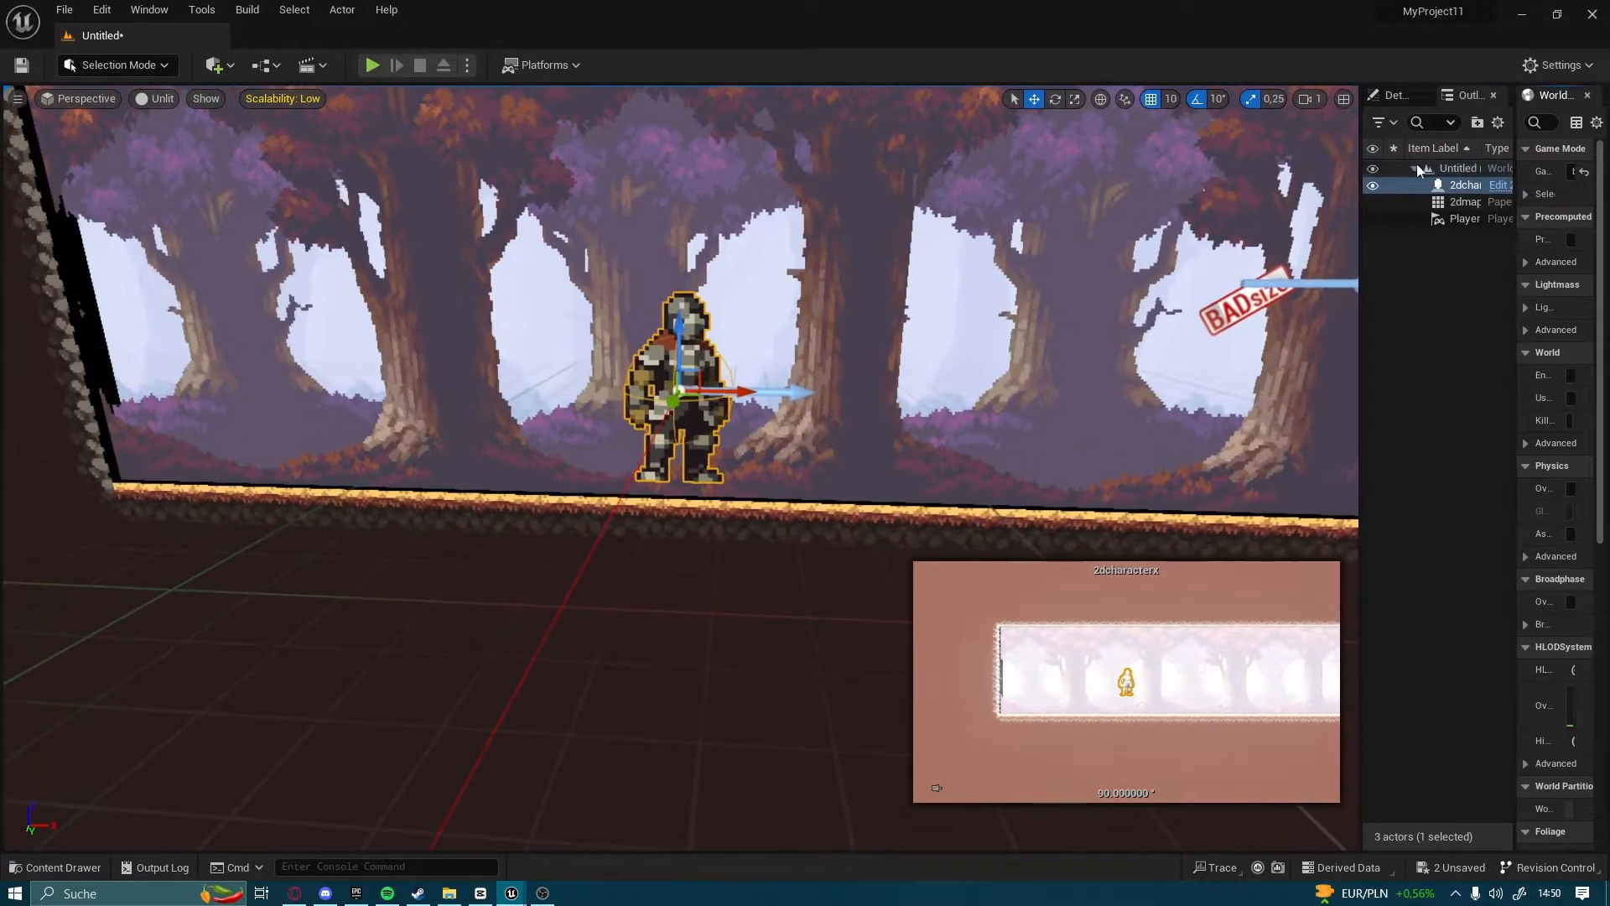
pyautogui.click(1398, 98)
pyautogui.moveTo(1360, 411); pyautogui.dragTo(1163, 411)
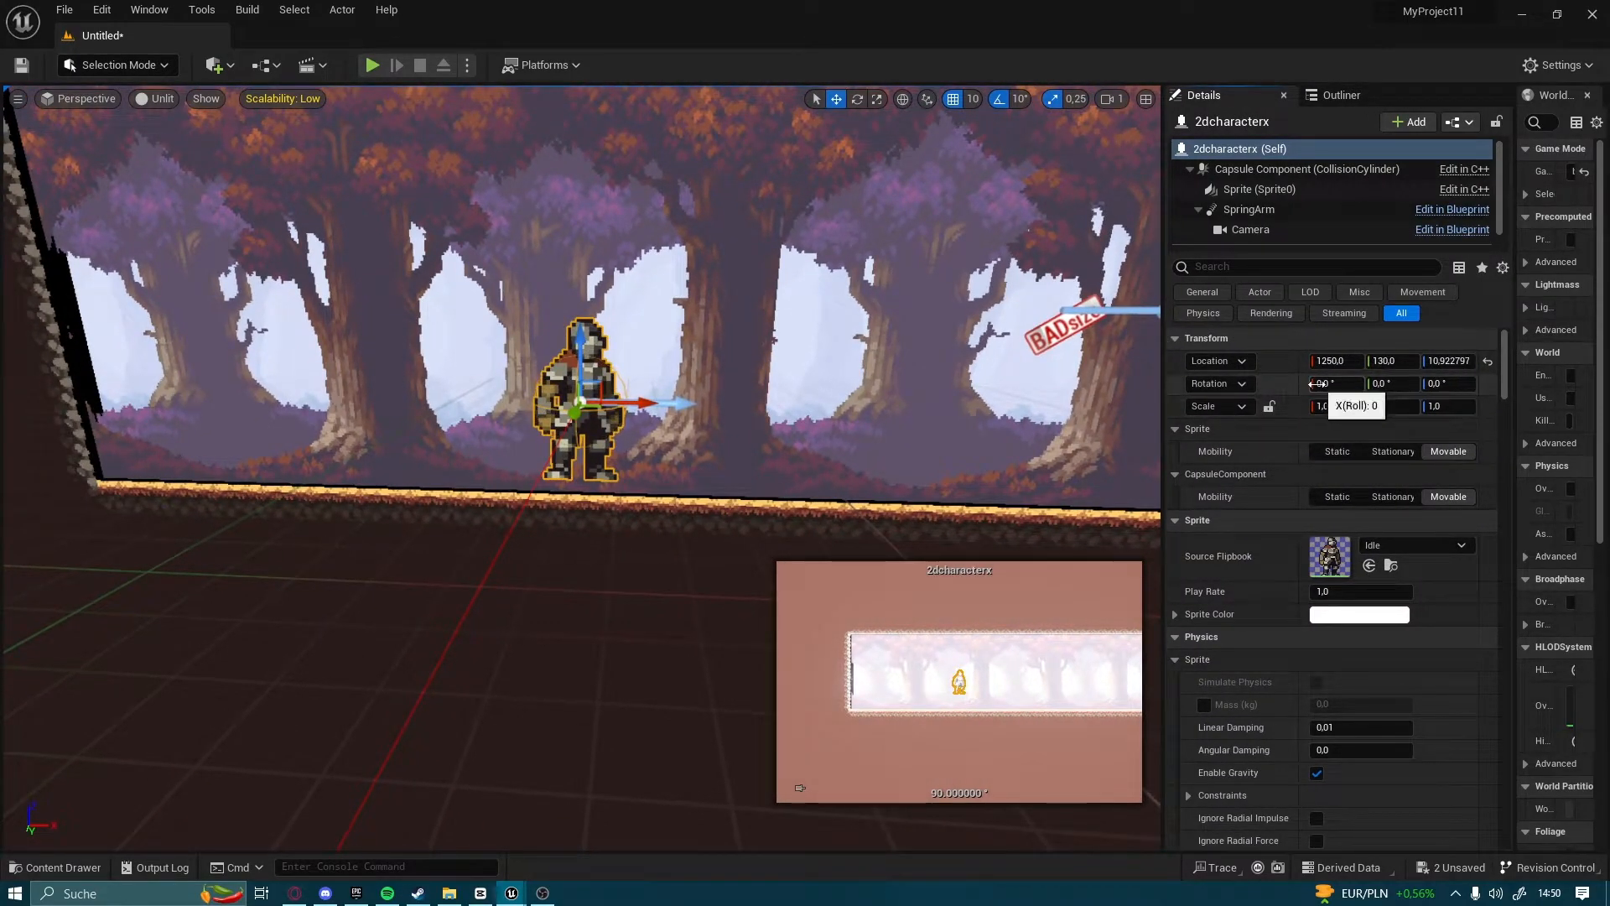
# Rotate the placed character 180° about the Z axis in the level
pyautogui.press('w')
pyautogui.moveTo(959, 455); pyautogui.dragTo(993, 485, button='right')
pyautogui.press('a')
pyautogui.press('s')
pyautogui.press('e')
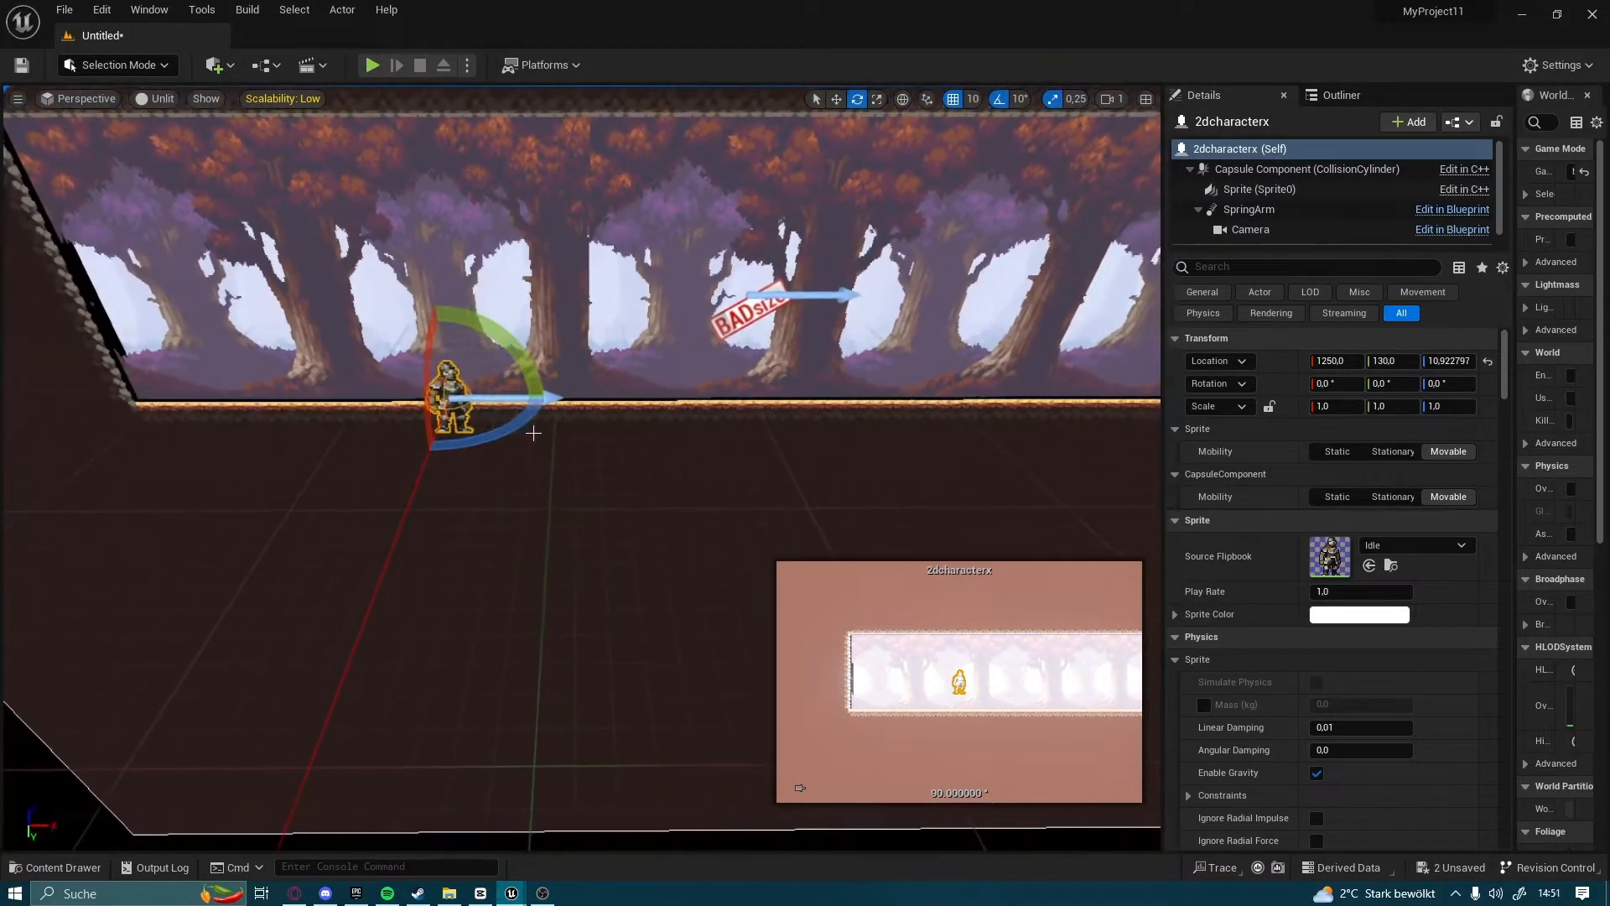
pyautogui.moveTo(520, 430); pyautogui.dragTo(553, 402)
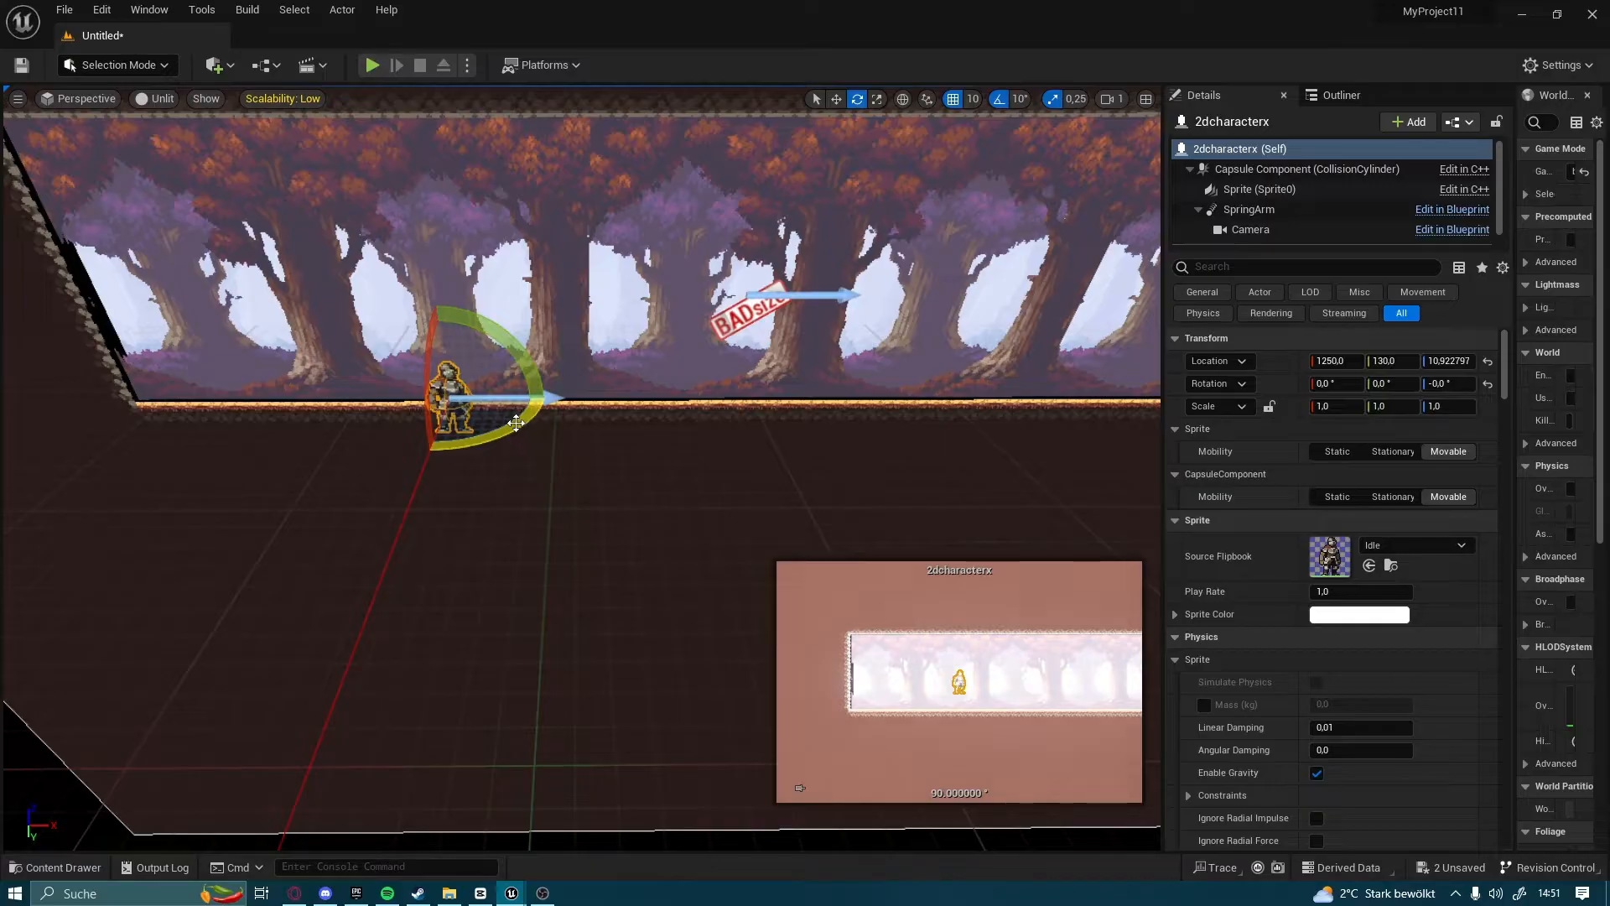
pyautogui.moveTo(516, 423); pyautogui.dragTo(344, 400)
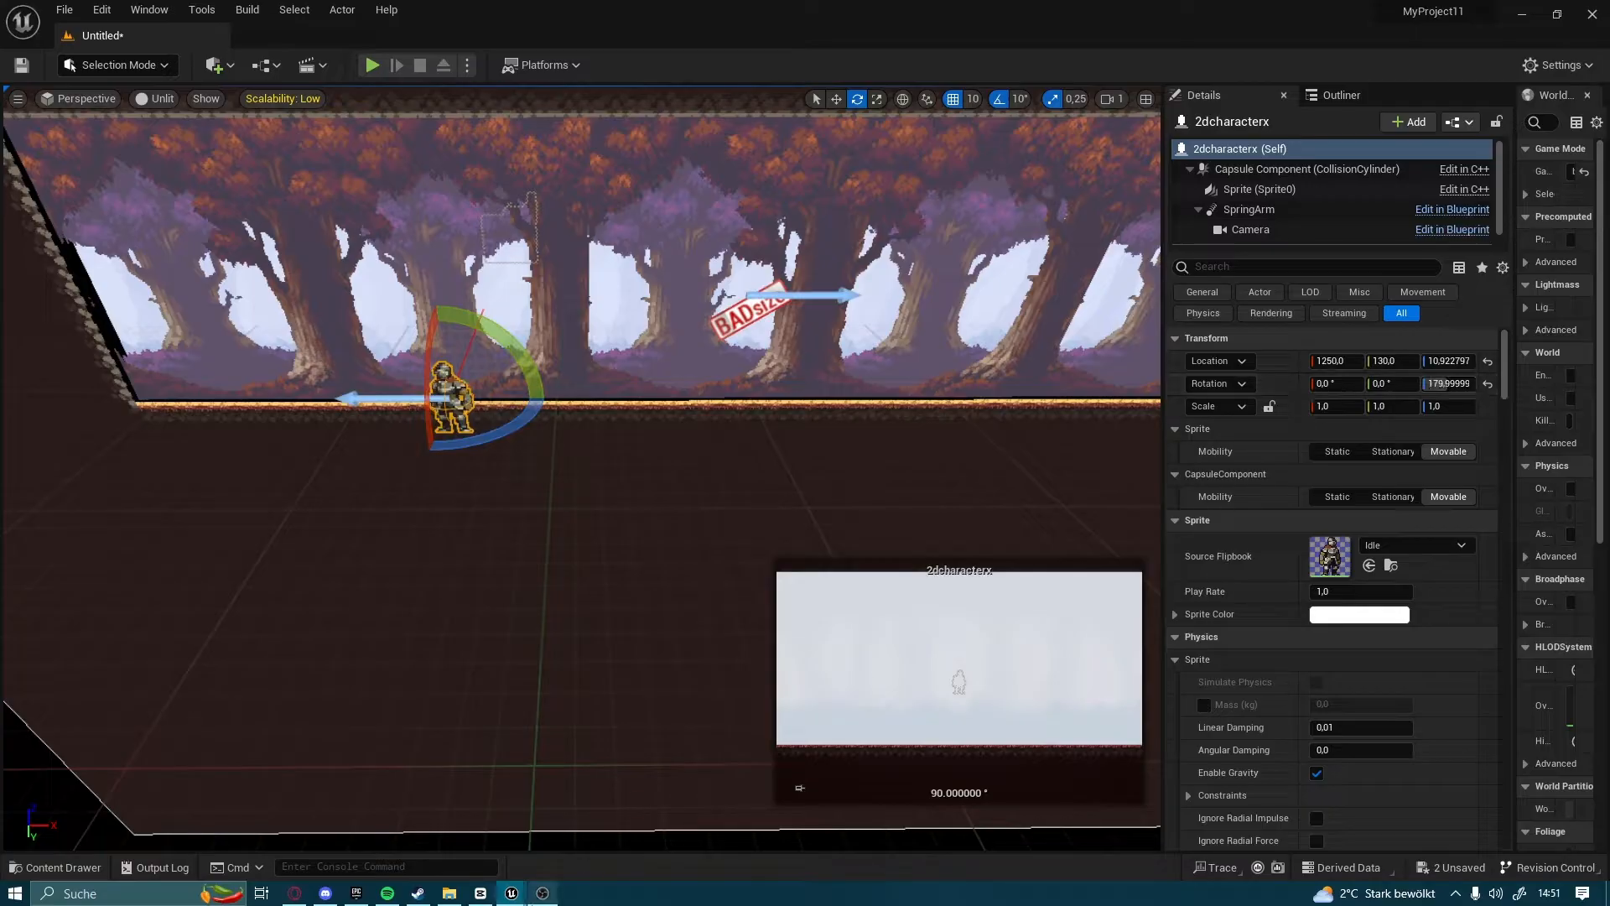
# Open the 2dcharacterx blueprint and set New Rotation Z to 180 on the False branch's Set World Rotation node
pyautogui.moveTo(512, 893)
pyautogui.click(618, 793)
pyautogui.click(500, 825)
pyautogui.click(59, 868)
pyautogui.doubleClick(323, 597)
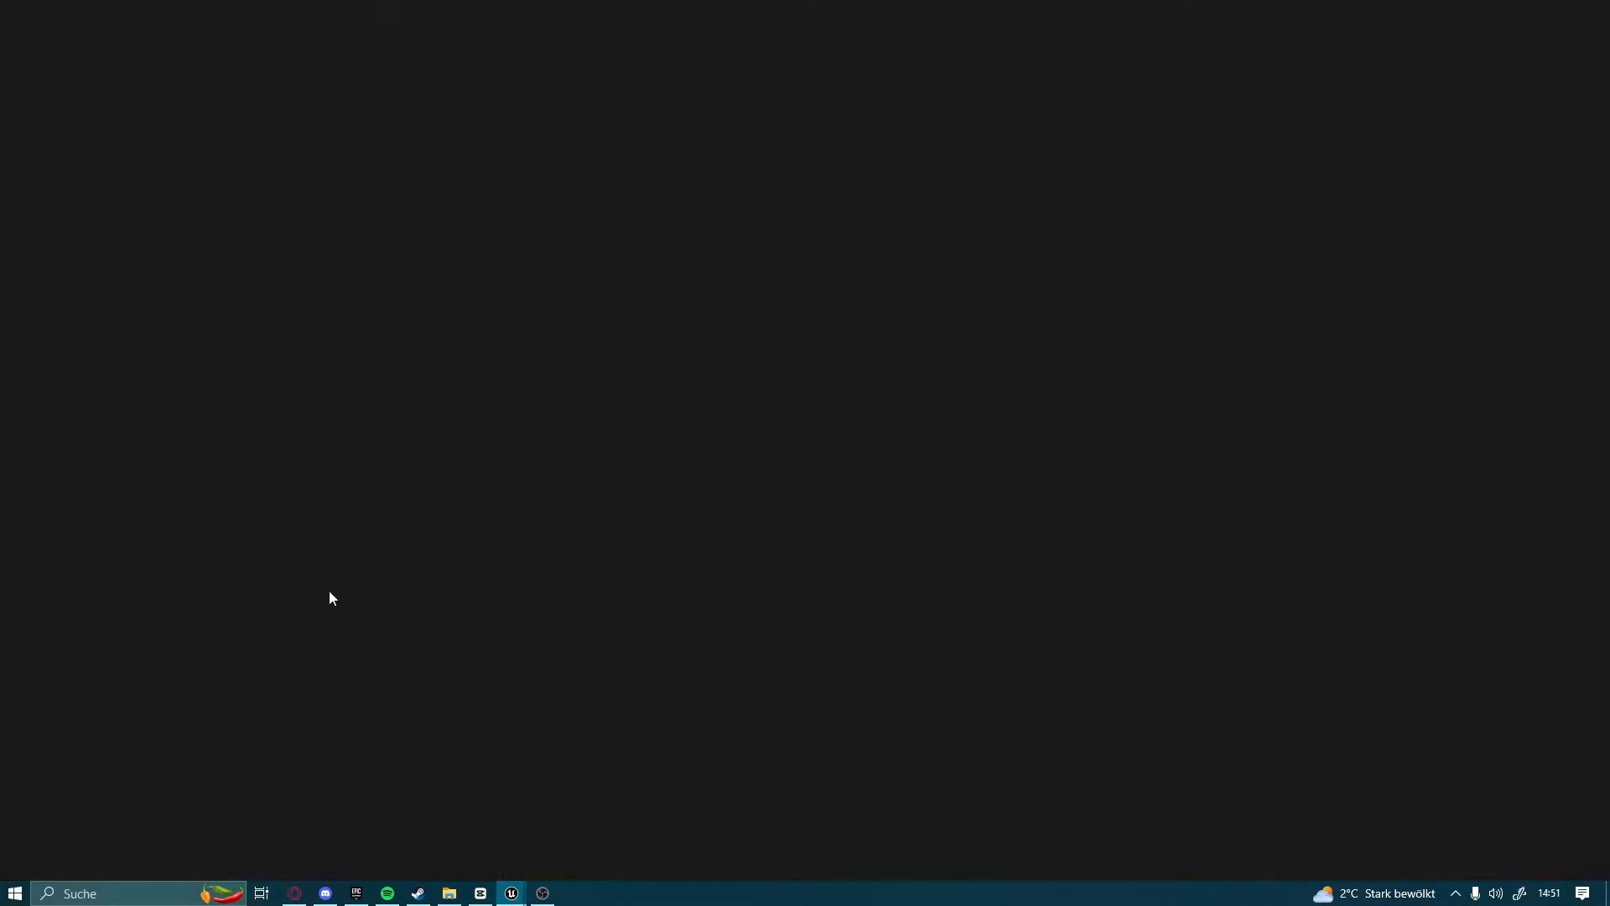
pyautogui.moveTo(1000, 426); pyautogui.dragTo(540, 295, button='right')
pyautogui.moveTo(693, 424); pyautogui.dragTo(757, 396, button='right')
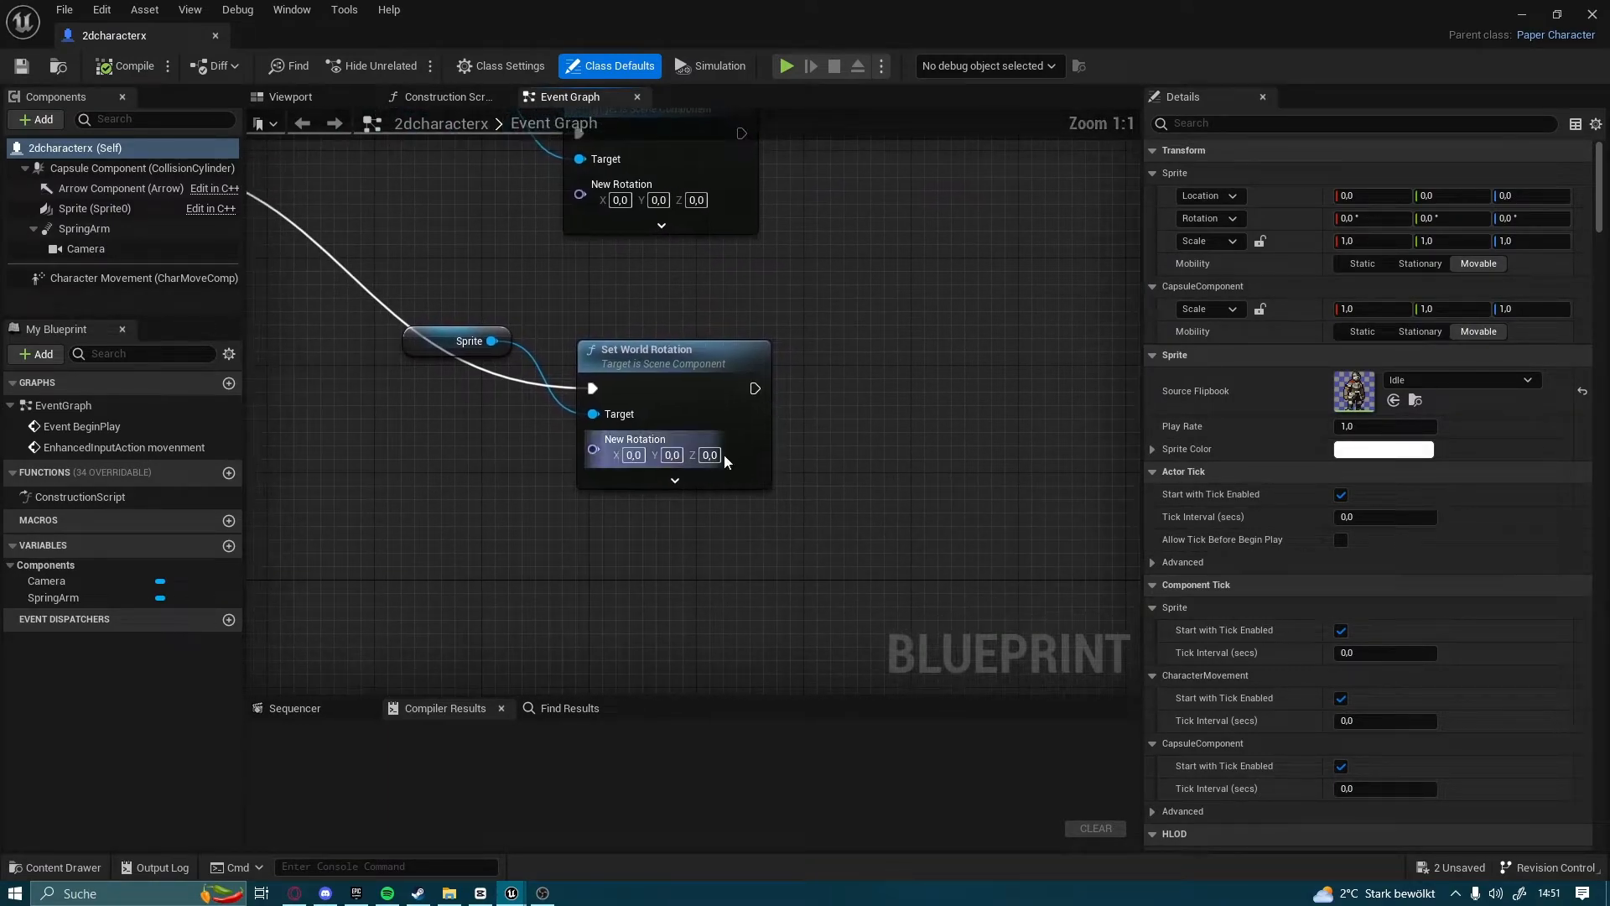
pyautogui.click(710, 454)
pyautogui.press('BackSpace')
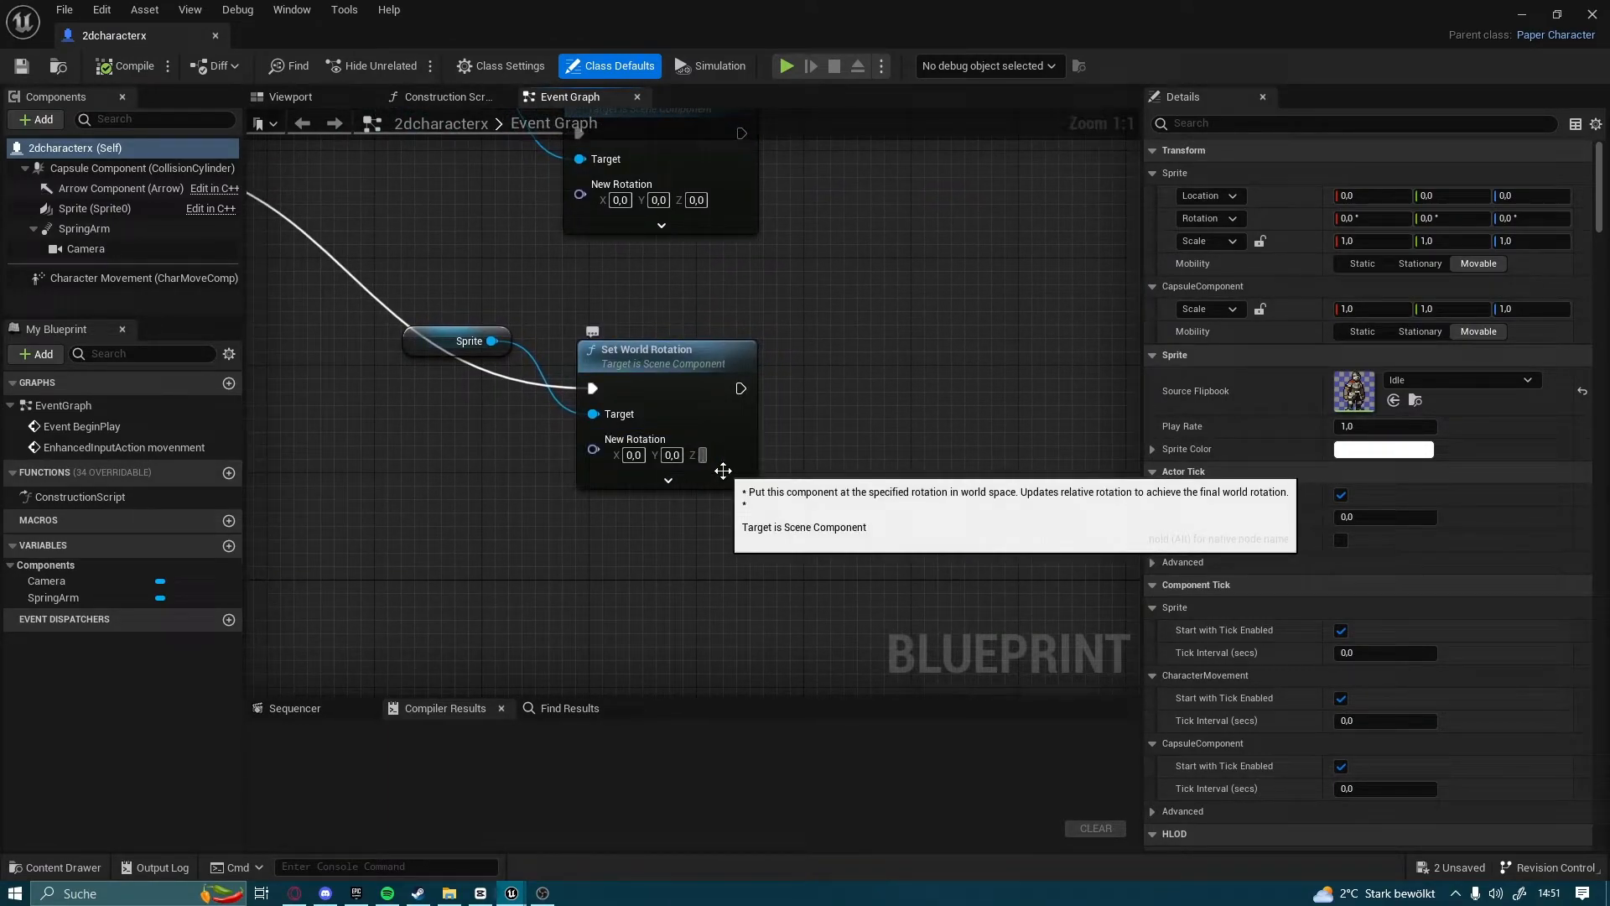
# Tidy the layout of the two Set World Rotation nodes and their Sprite references after the Branch
pyautogui.moveTo(486, 252); pyautogui.dragTo(841, 482, button='right')
pyautogui.moveTo(667, 160); pyautogui.dragTo(738, 306)
pyautogui.moveTo(550, 283); pyautogui.dragTo(640, 274, button='right')
pyautogui.moveTo(640, 272); pyautogui.dragTo(1241, 504)
pyautogui.moveTo(418, 177); pyautogui.dragTo(1065, 434)
pyautogui.moveTo(963, 390); pyautogui.dragTo(969, 393)
pyautogui.moveTo(1067, 480); pyautogui.dragTo(1089, 231, button='right')
pyautogui.moveTo(629, 387); pyautogui.dragTo(463, 449, button='right')
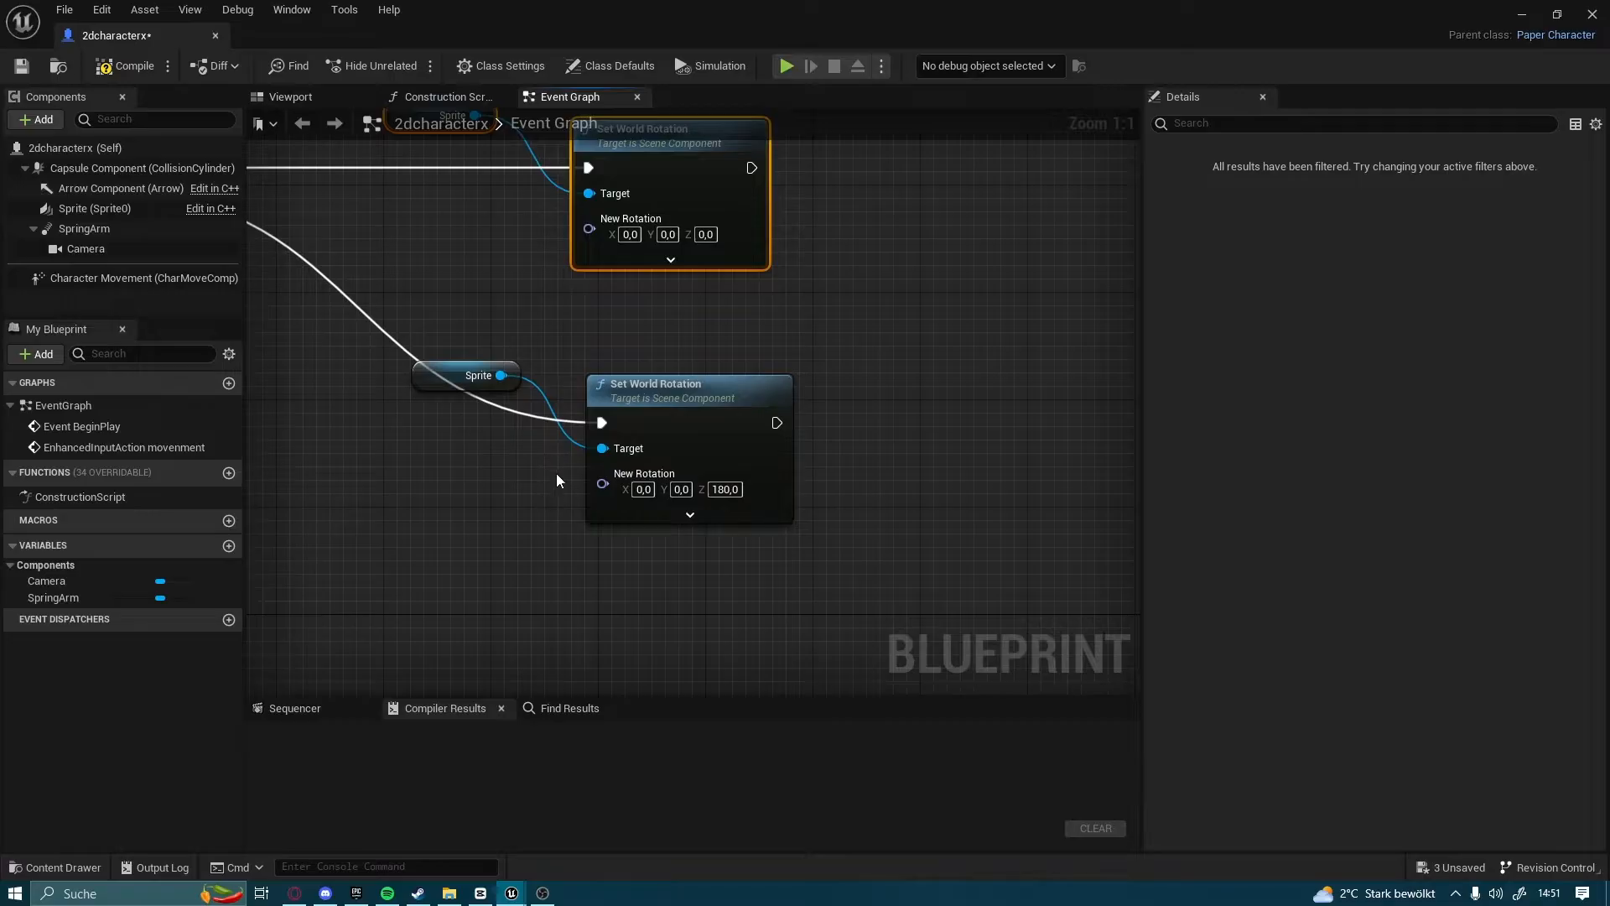
pyautogui.moveTo(752, 520); pyautogui.dragTo(1004, 521, button='right')
pyautogui.scroll(-3, 914, 480)
pyautogui.moveTo(586, 435); pyautogui.dragTo(742, 453)
pyautogui.moveTo(938, 497); pyautogui.dragTo(1025, 426)
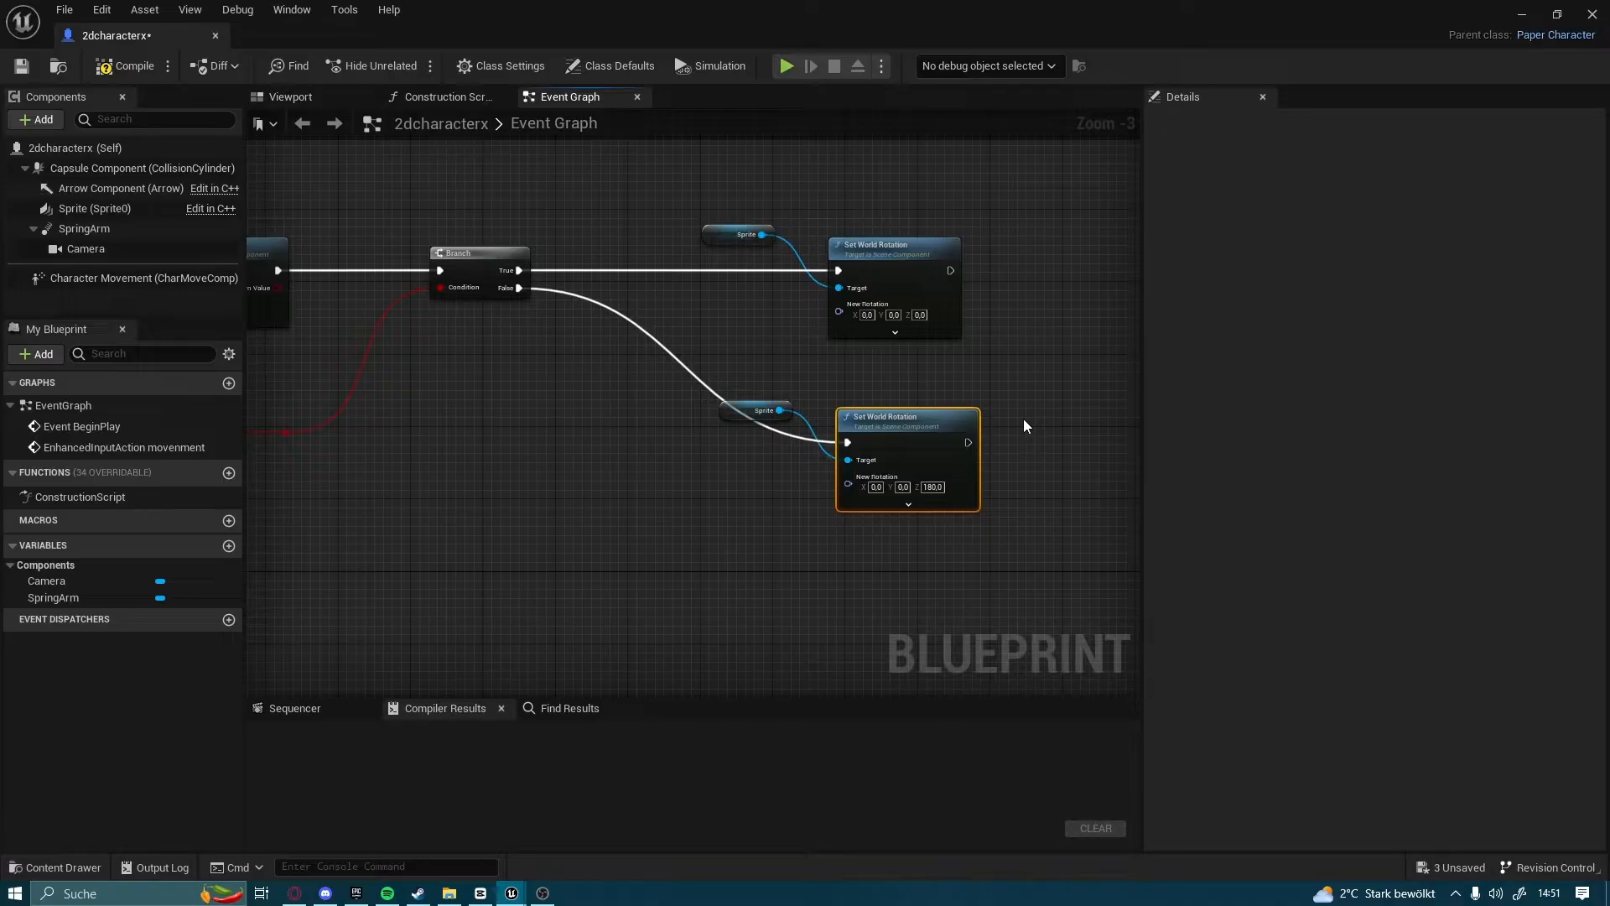
# Review the movement node chain back to its input event, then compile and close the blueprint
pyautogui.scroll(-1, 574, 364)
pyautogui.moveTo(566, 350); pyautogui.dragTo(952, 391, button='right')
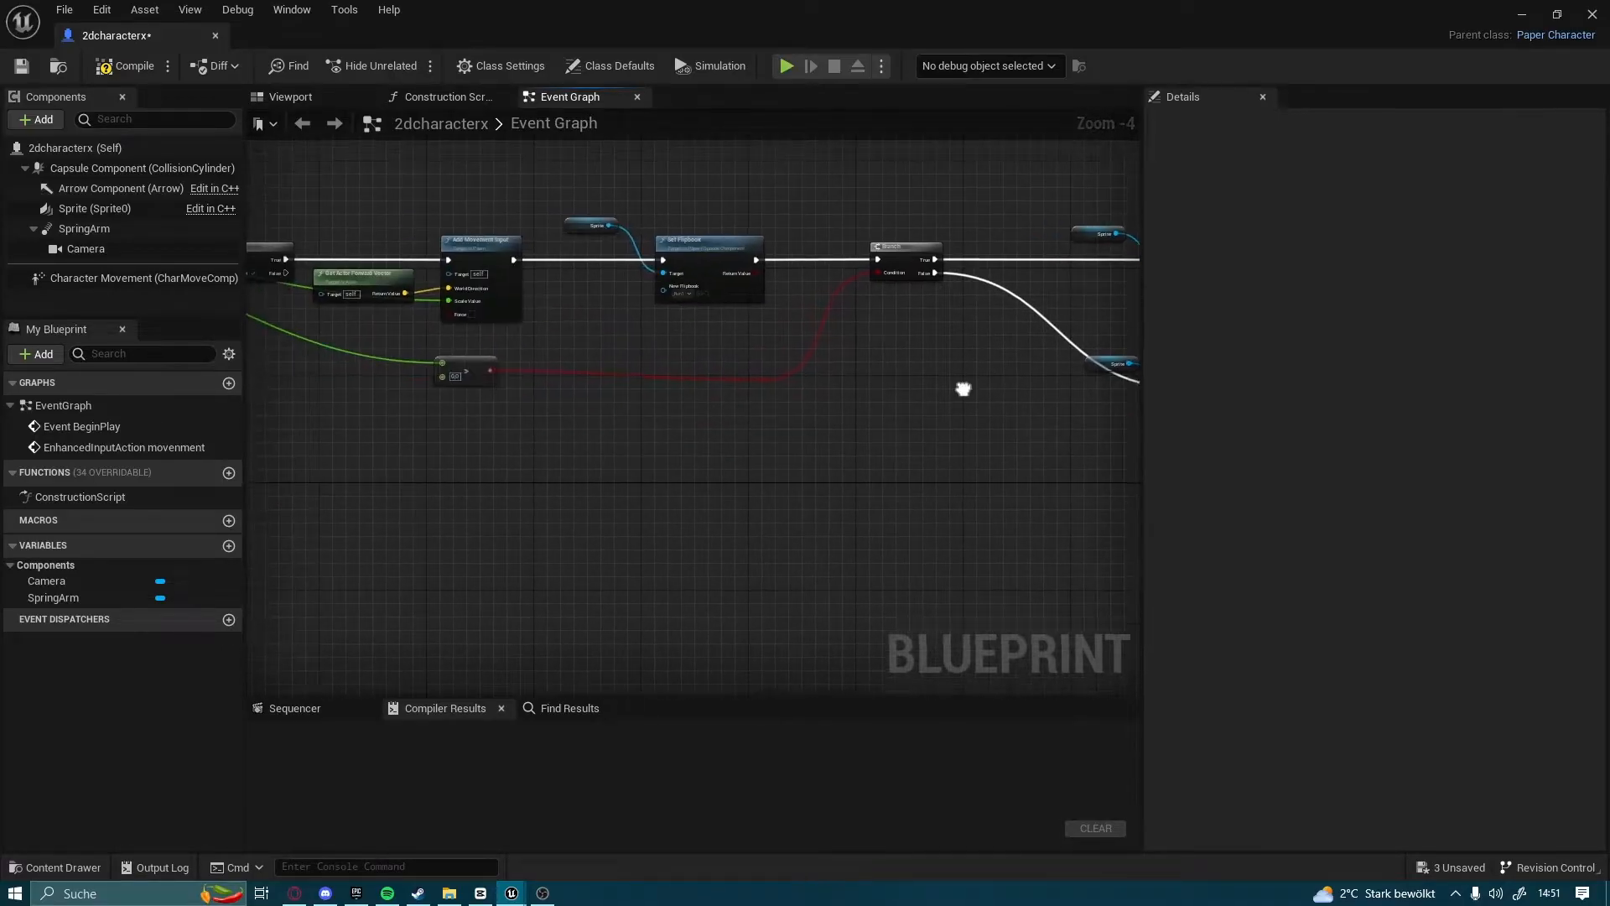
pyautogui.moveTo(786, 391); pyautogui.dragTo(1097, 396, button='right')
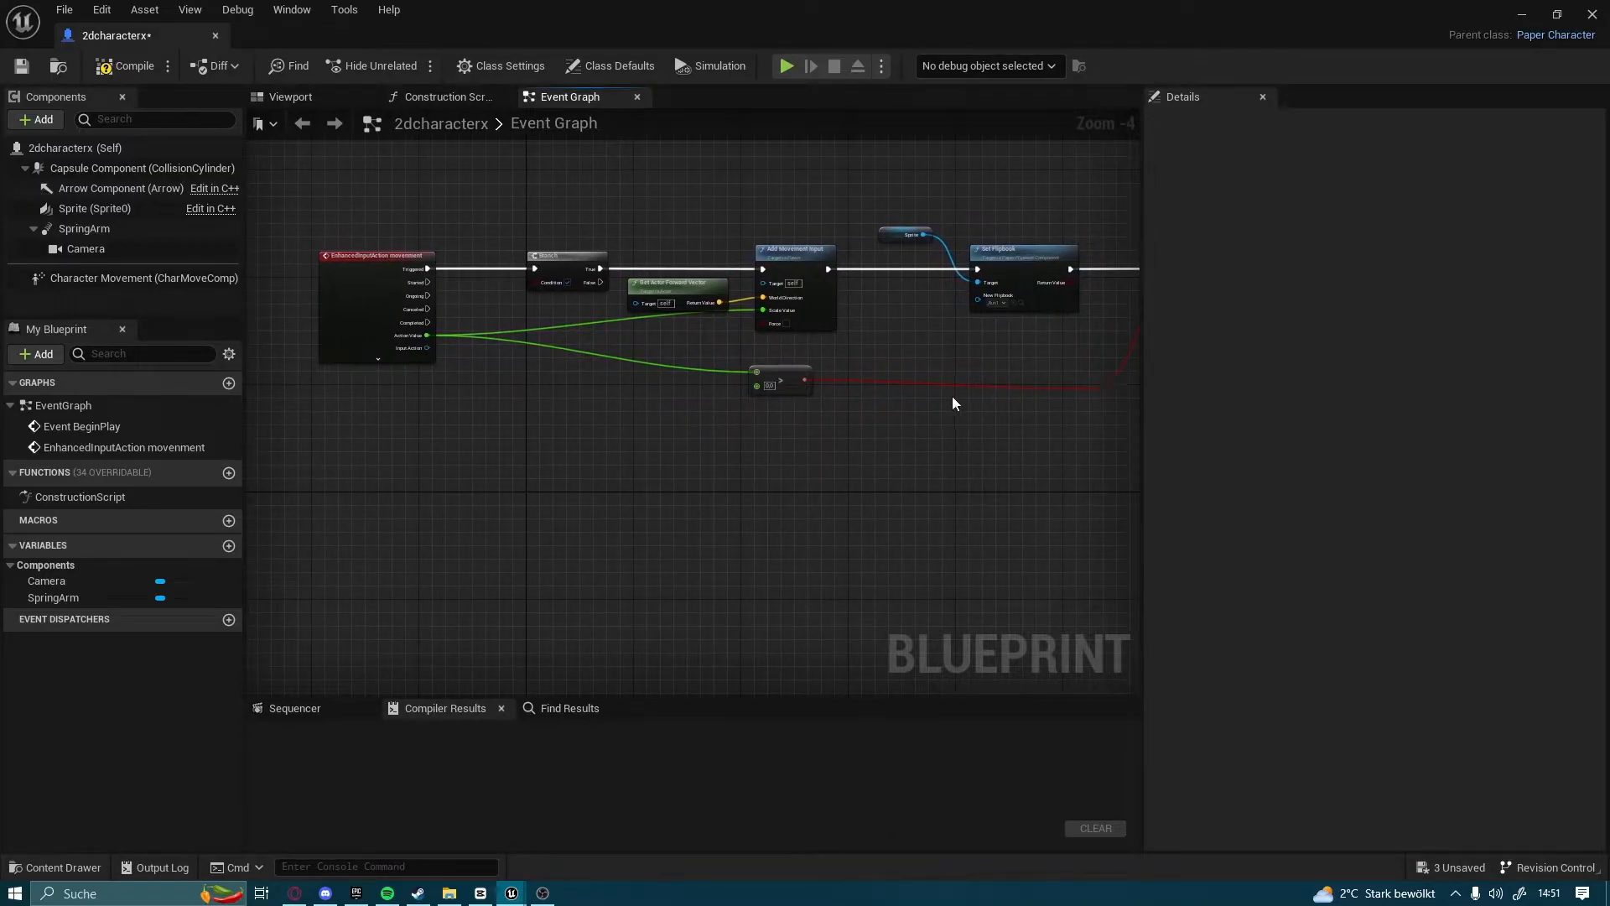
pyautogui.moveTo(953, 403); pyautogui.dragTo(906, 404, button='right')
pyautogui.click(123, 65)
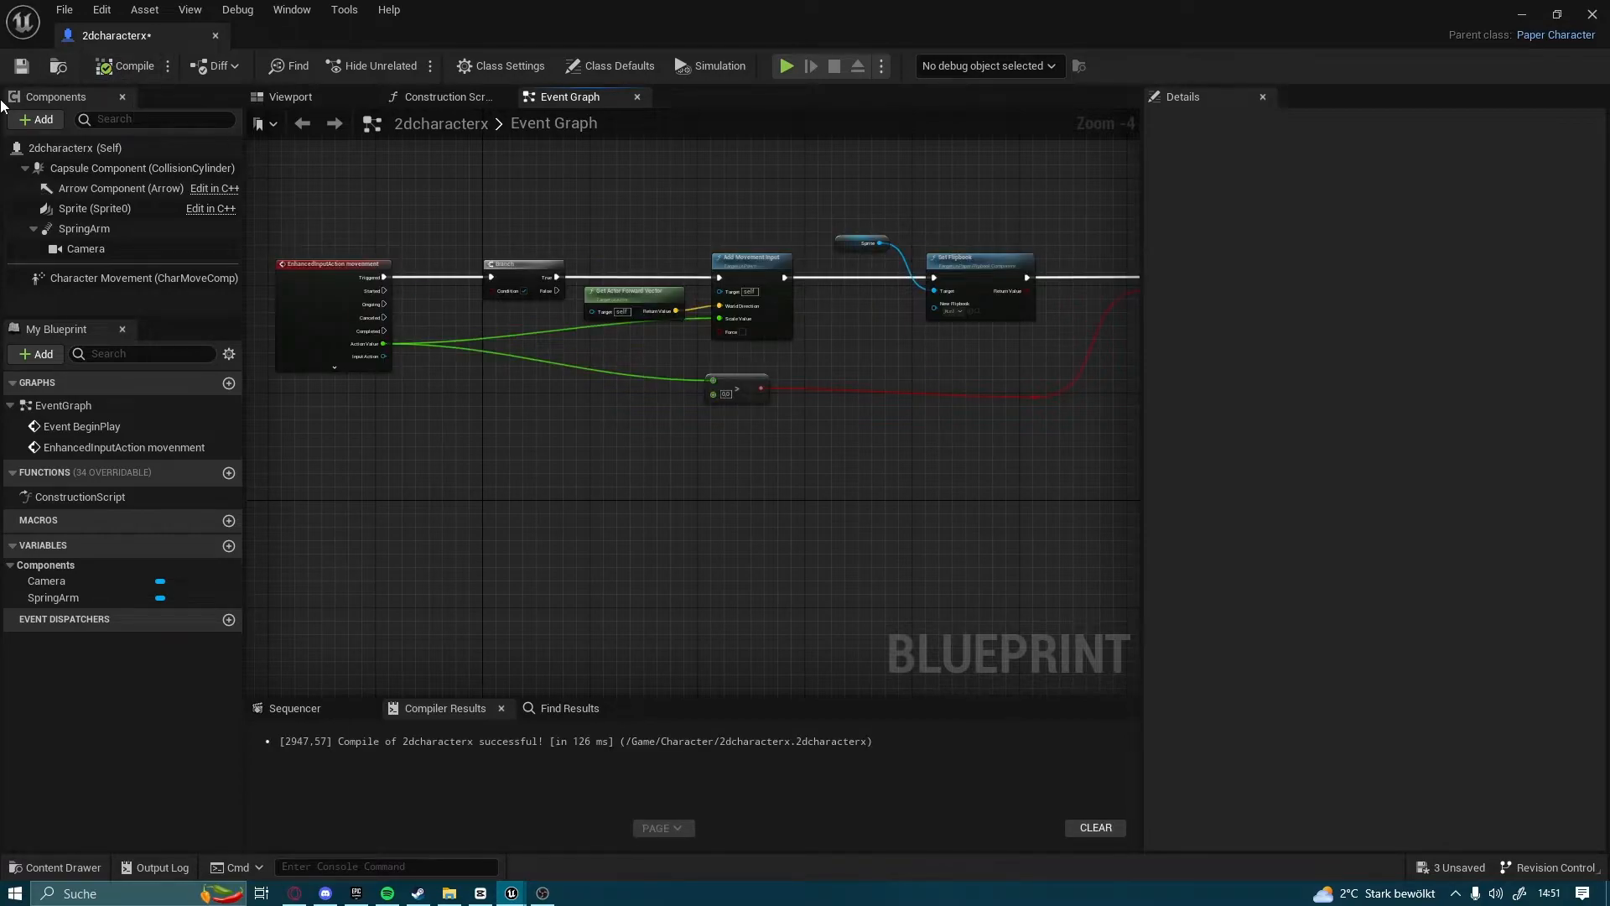
pyautogui.click(1593, 15)
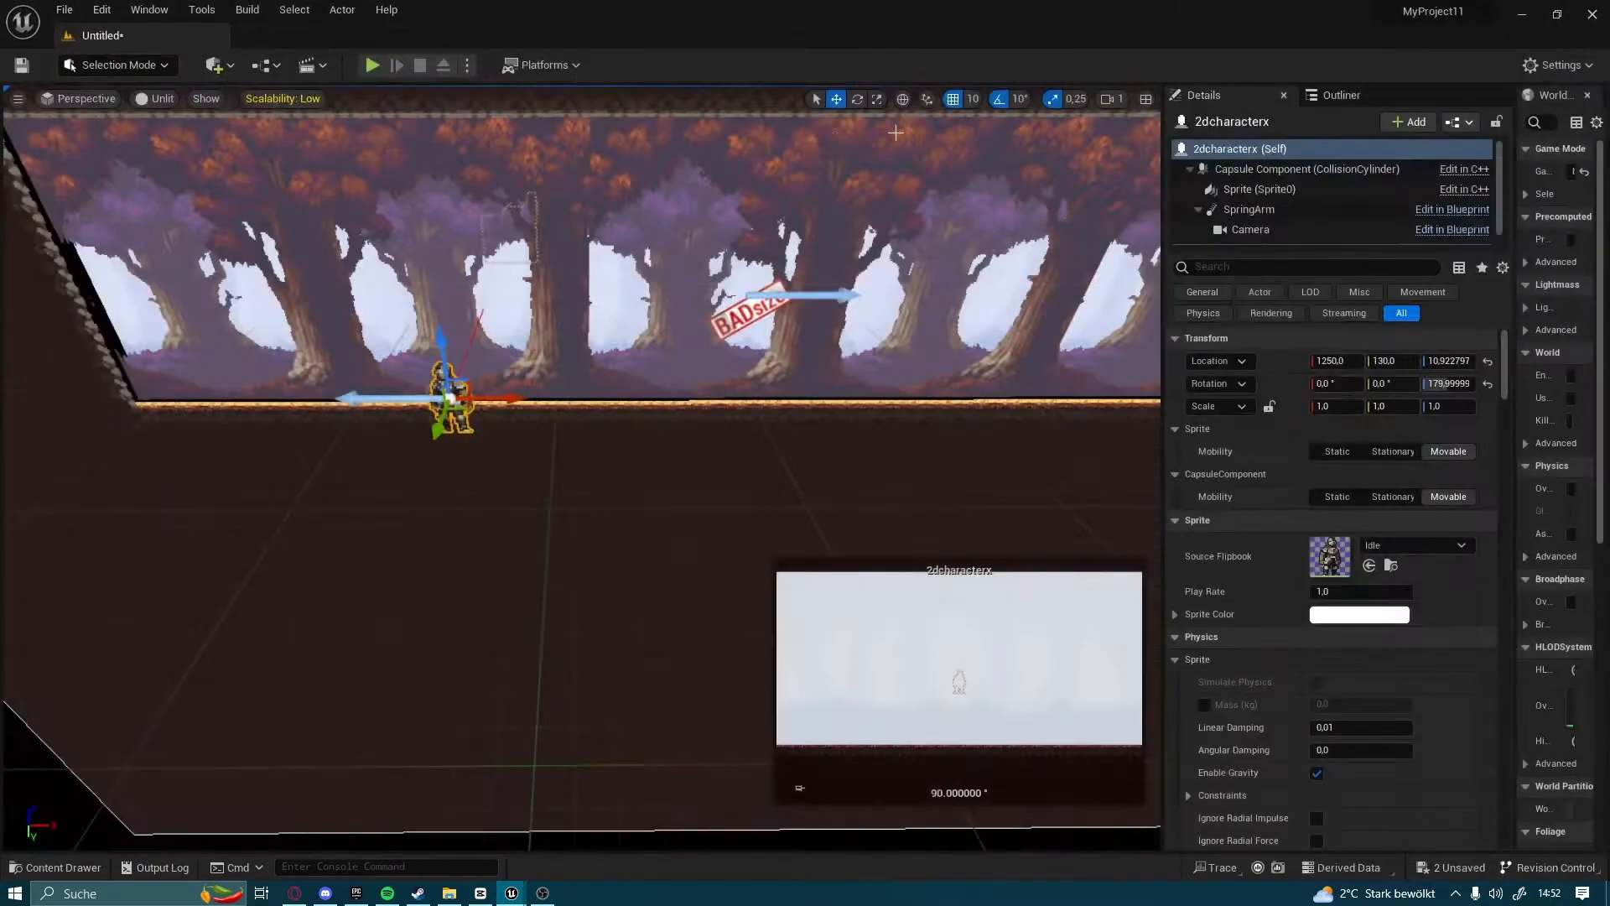
# Playtest the level by running the knight back and forth in both directions, and stop the session
pyautogui.click(370, 66)
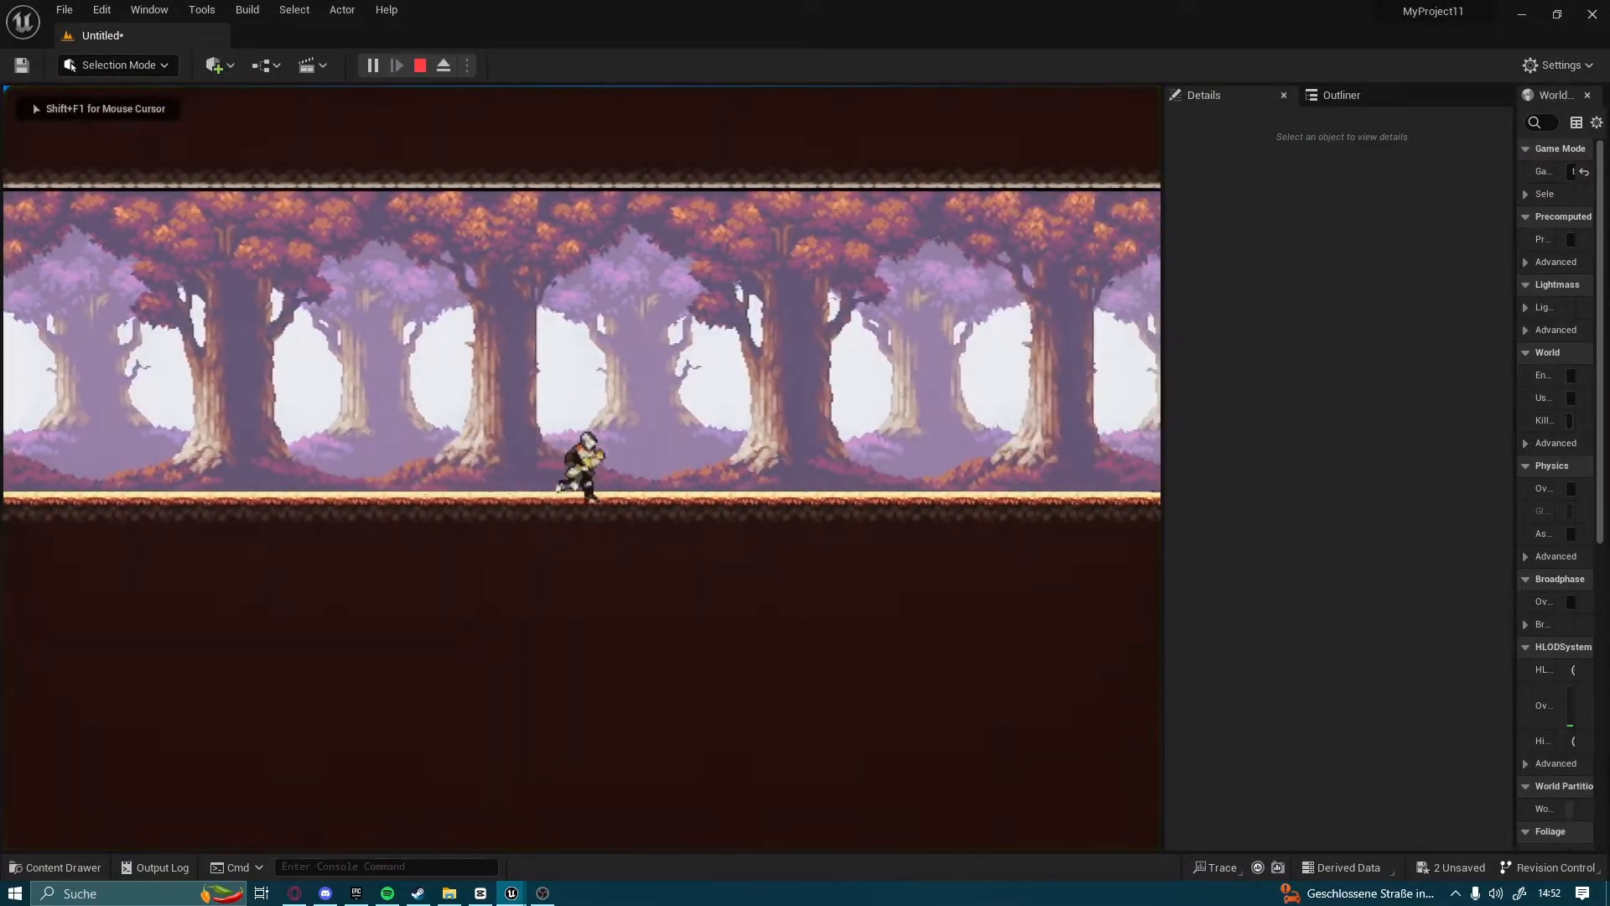
pyautogui.press('d')
pyautogui.press('a')
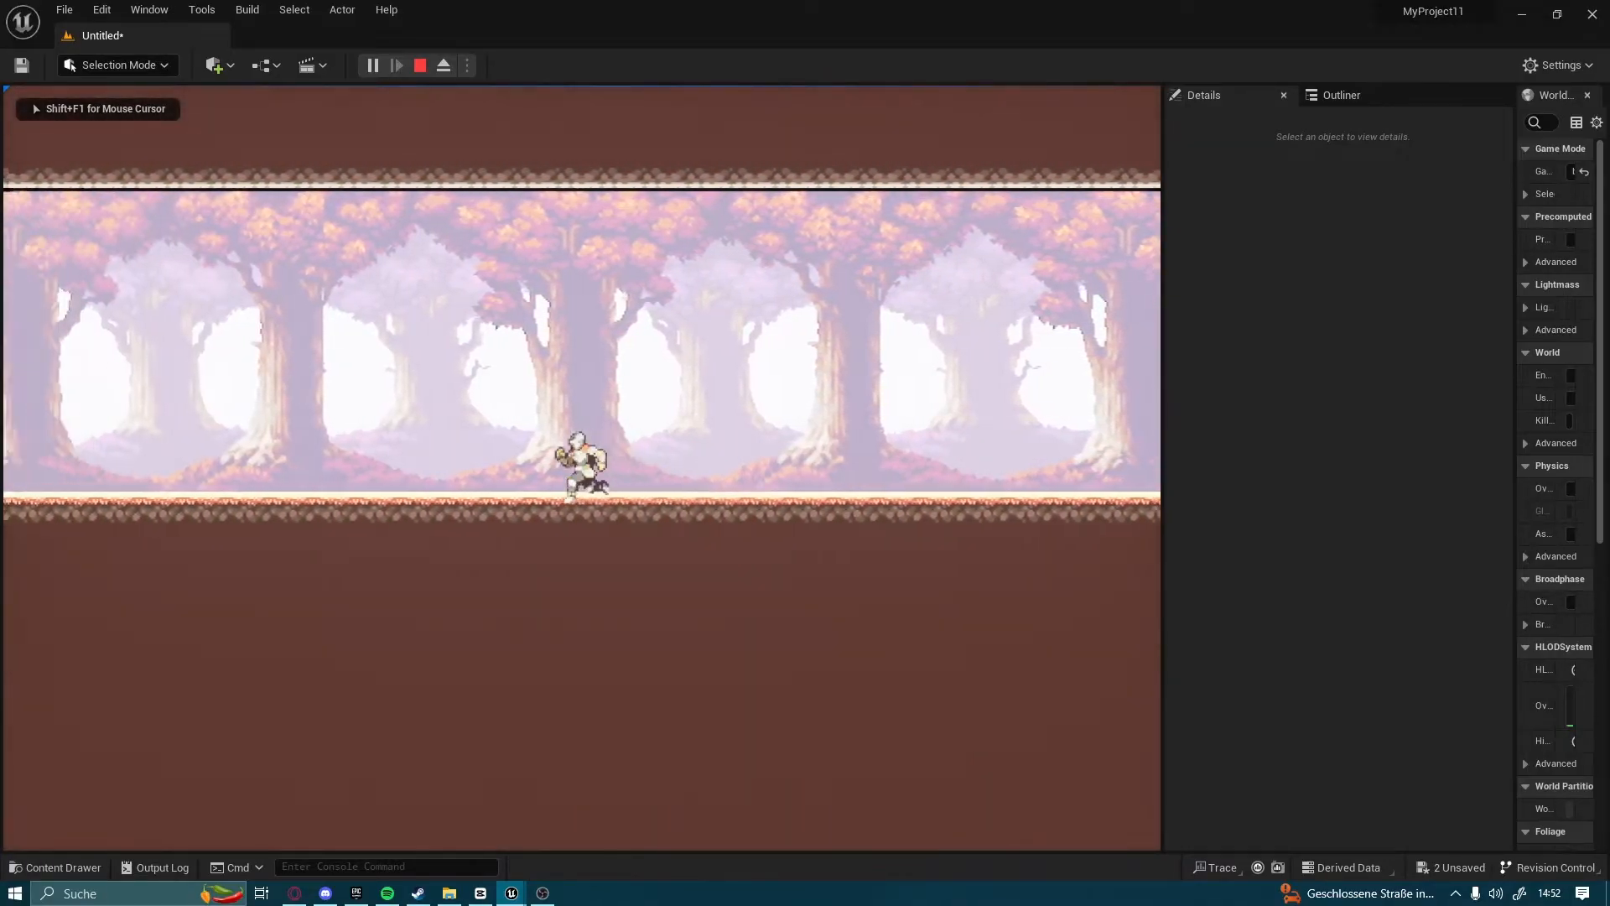
pyautogui.press('d')
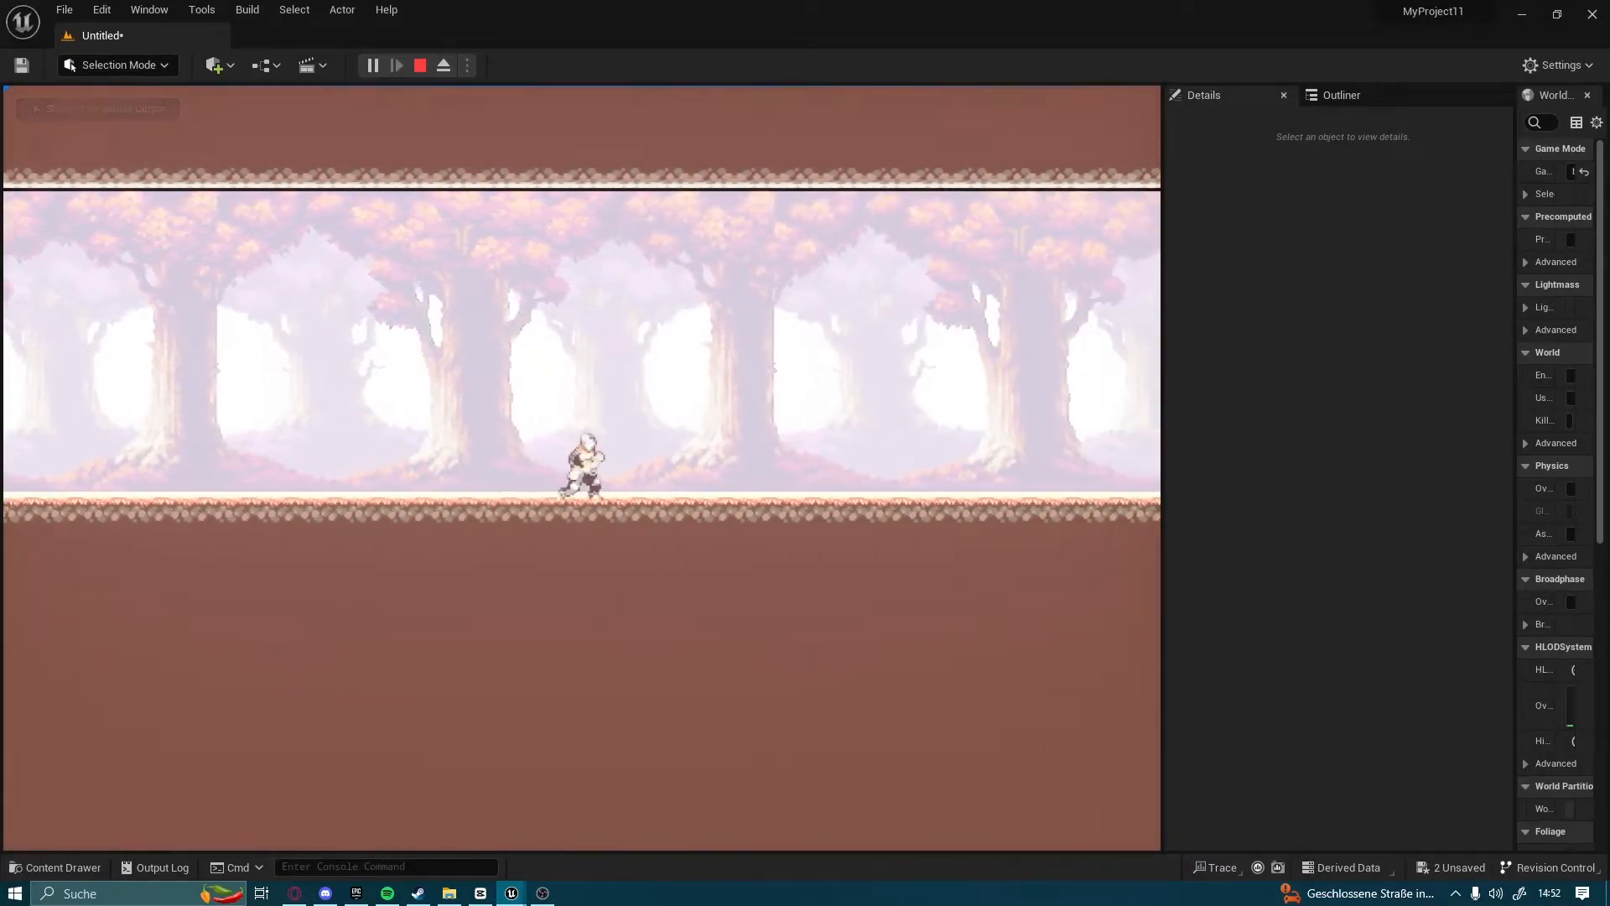
pyautogui.press('a')
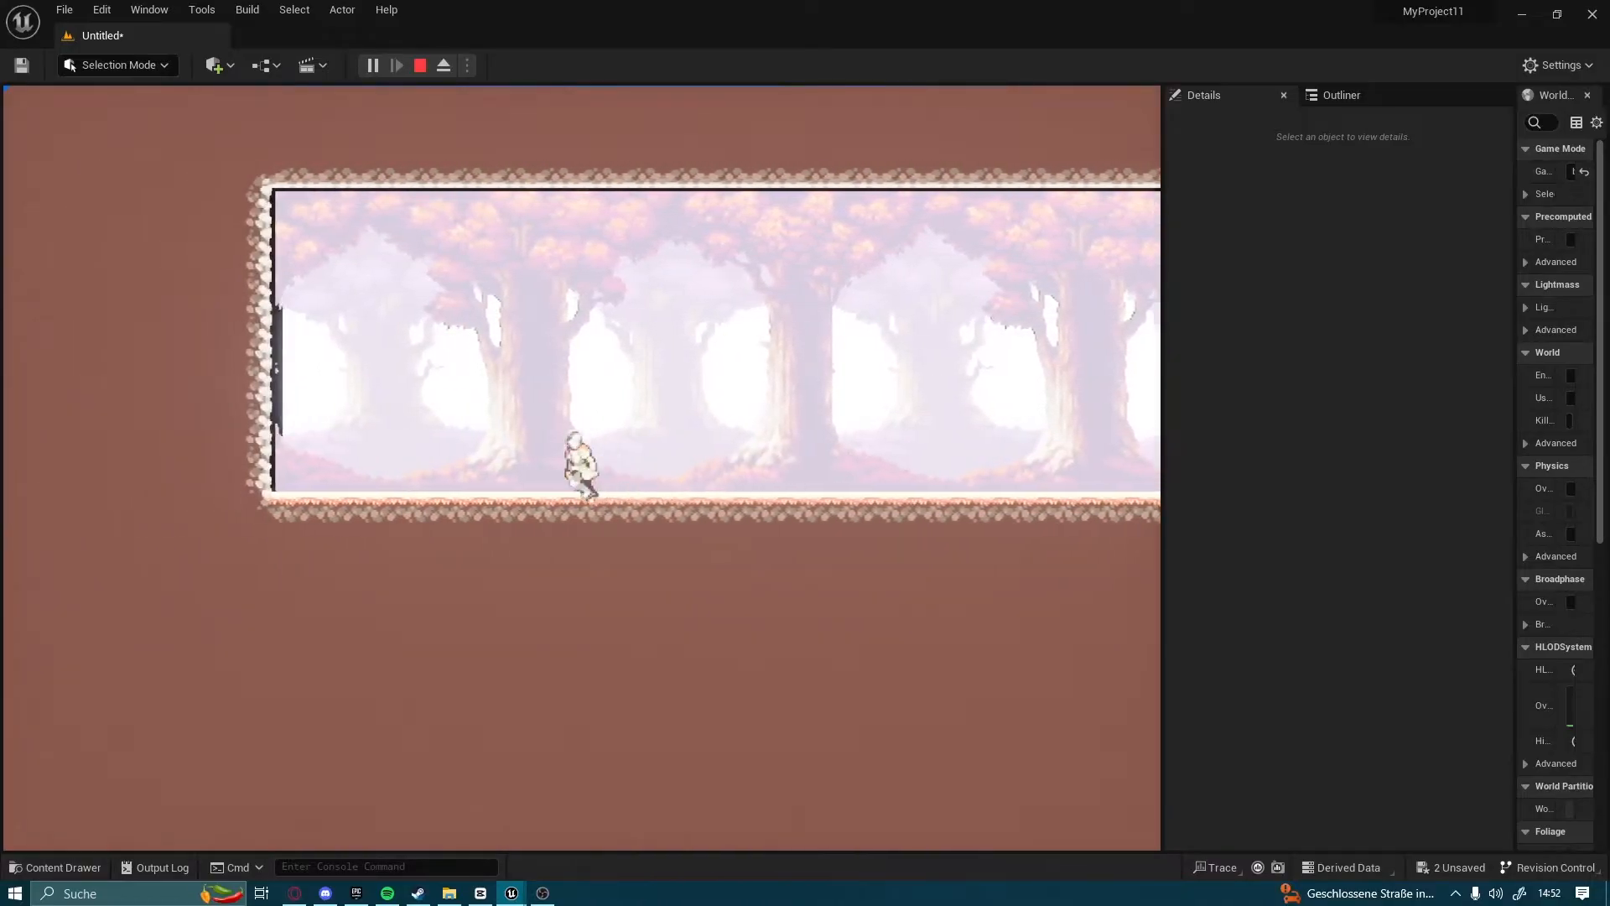
pyautogui.press('d')
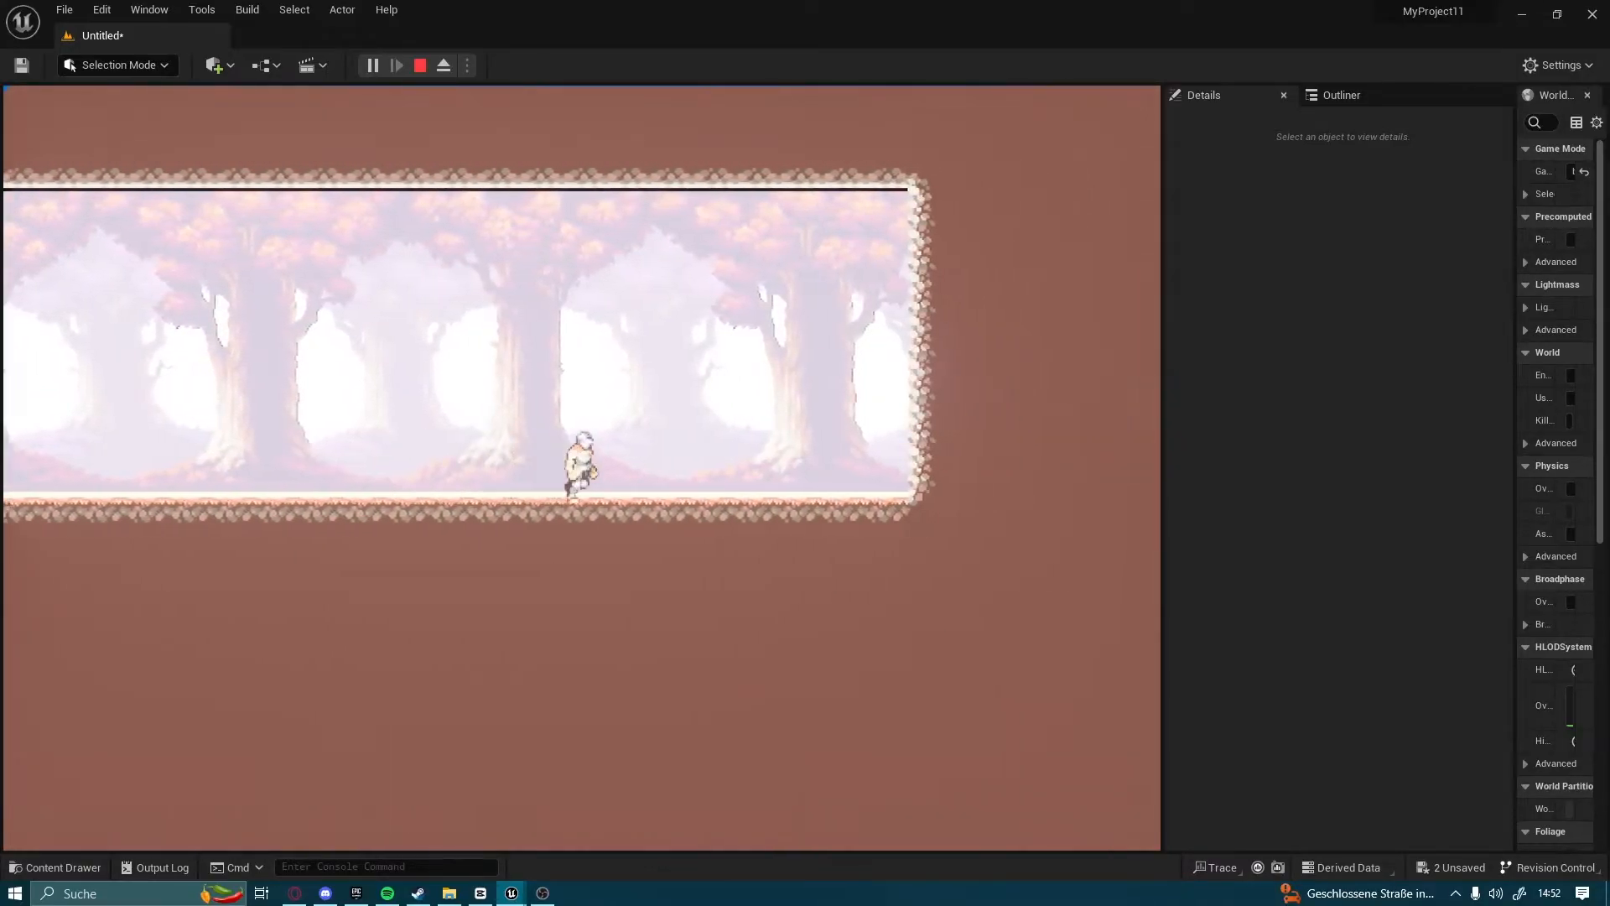
pyautogui.press('a')
pyautogui.press('d')
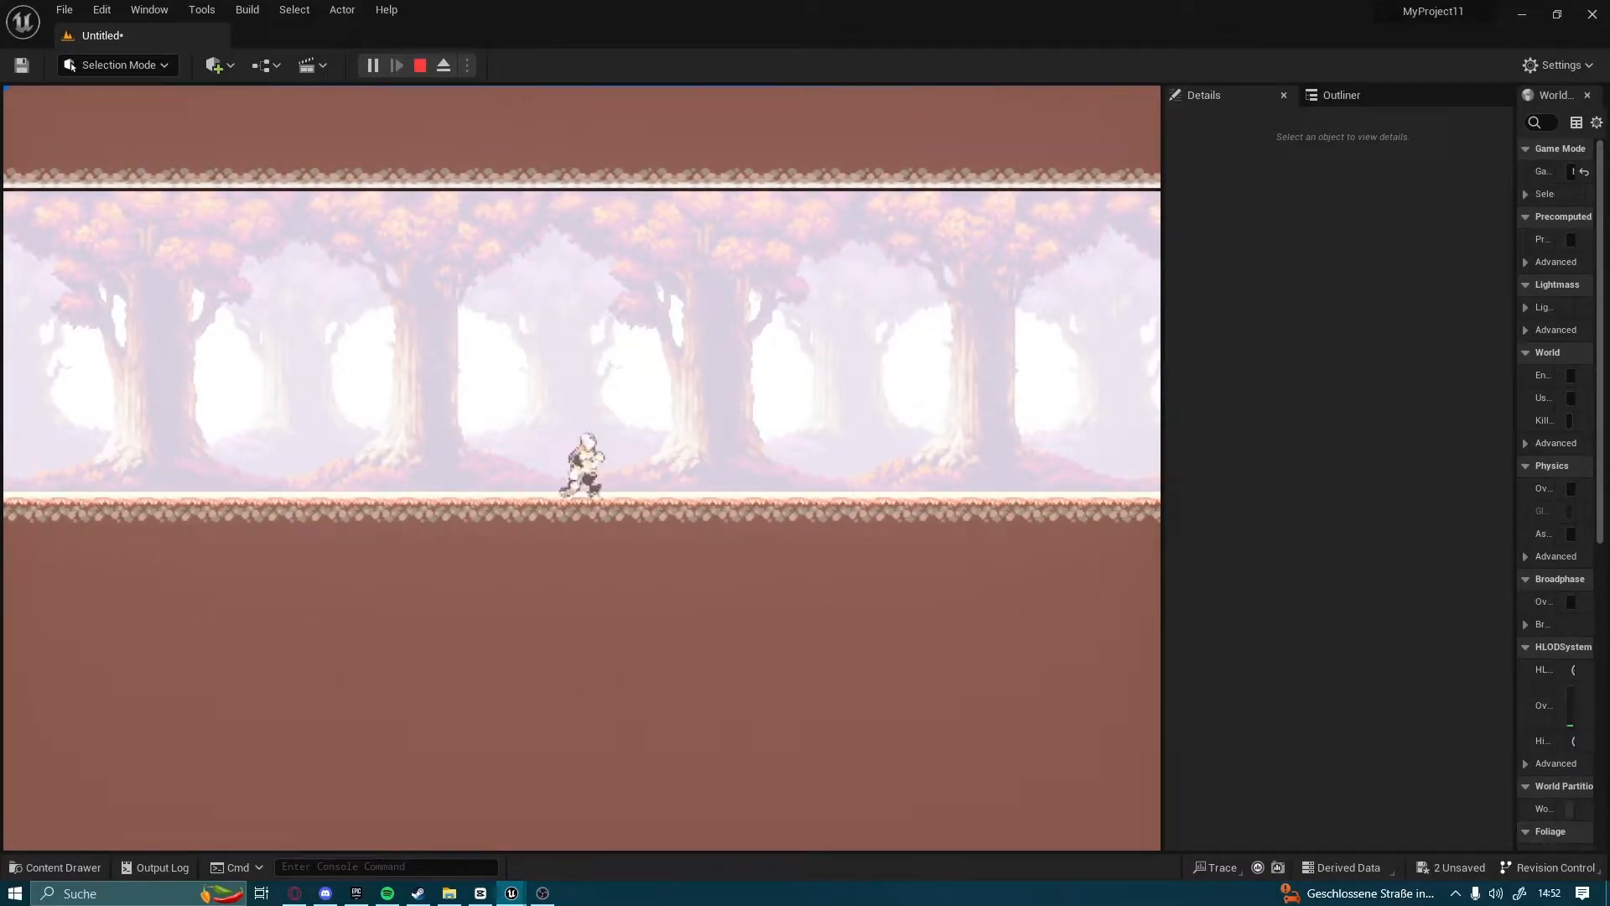
pyautogui.press('Escape')
# Reopen the 2dcharacterx blueprint at the EnhancedInputAction movenment event in its event graph
pyautogui.moveTo(511, 893)
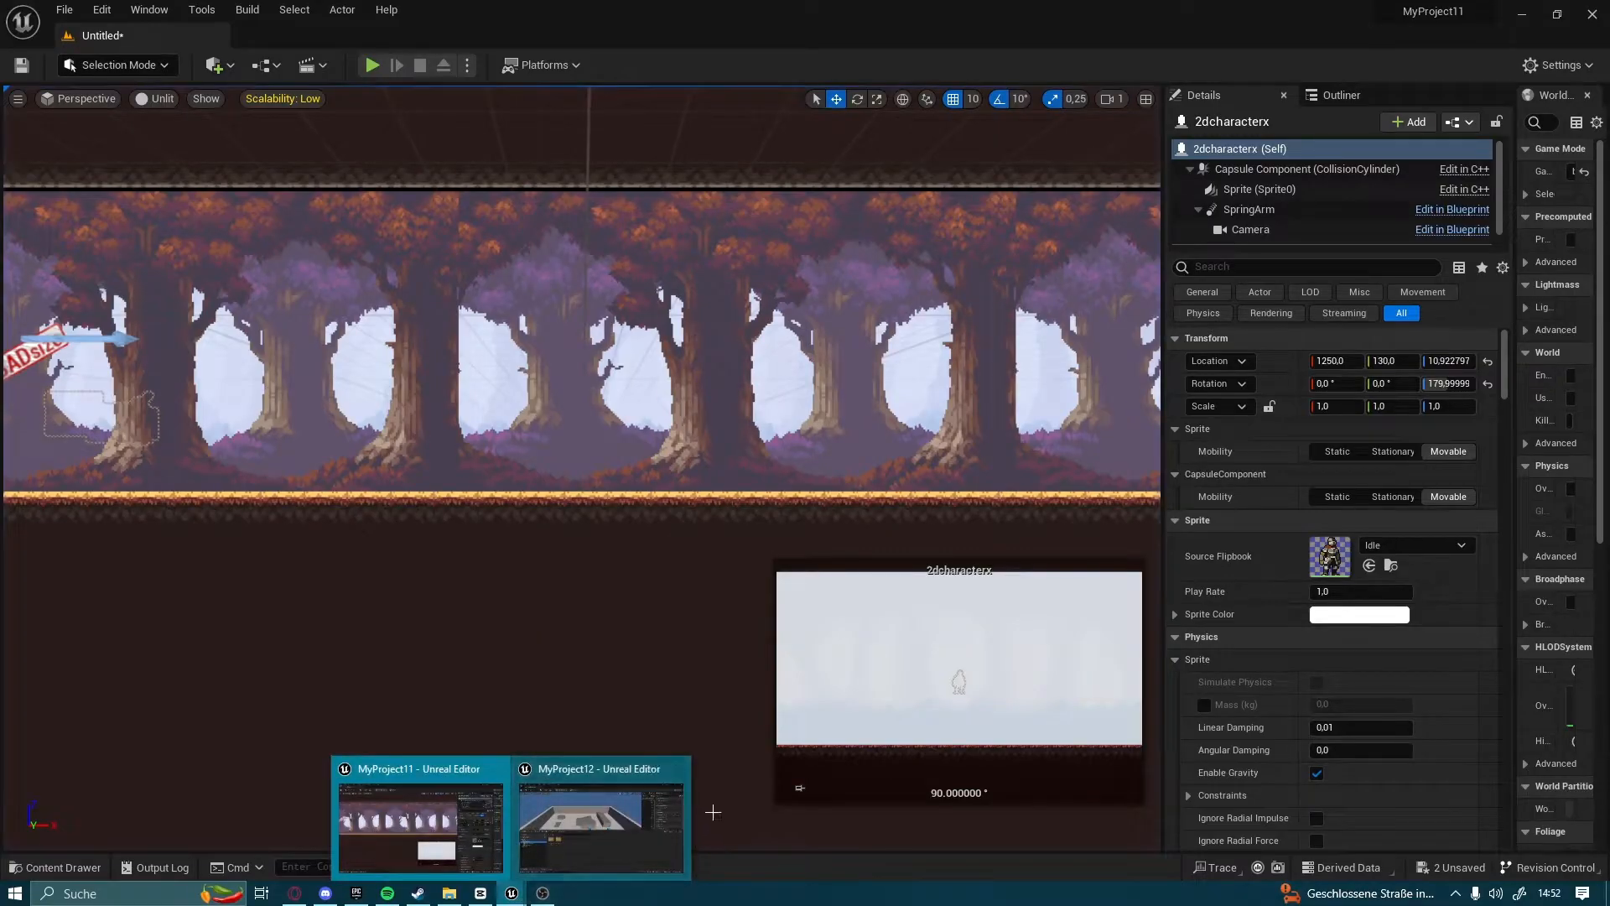
pyautogui.click(443, 818)
pyautogui.click(58, 867)
pyautogui.doubleClick(290, 571)
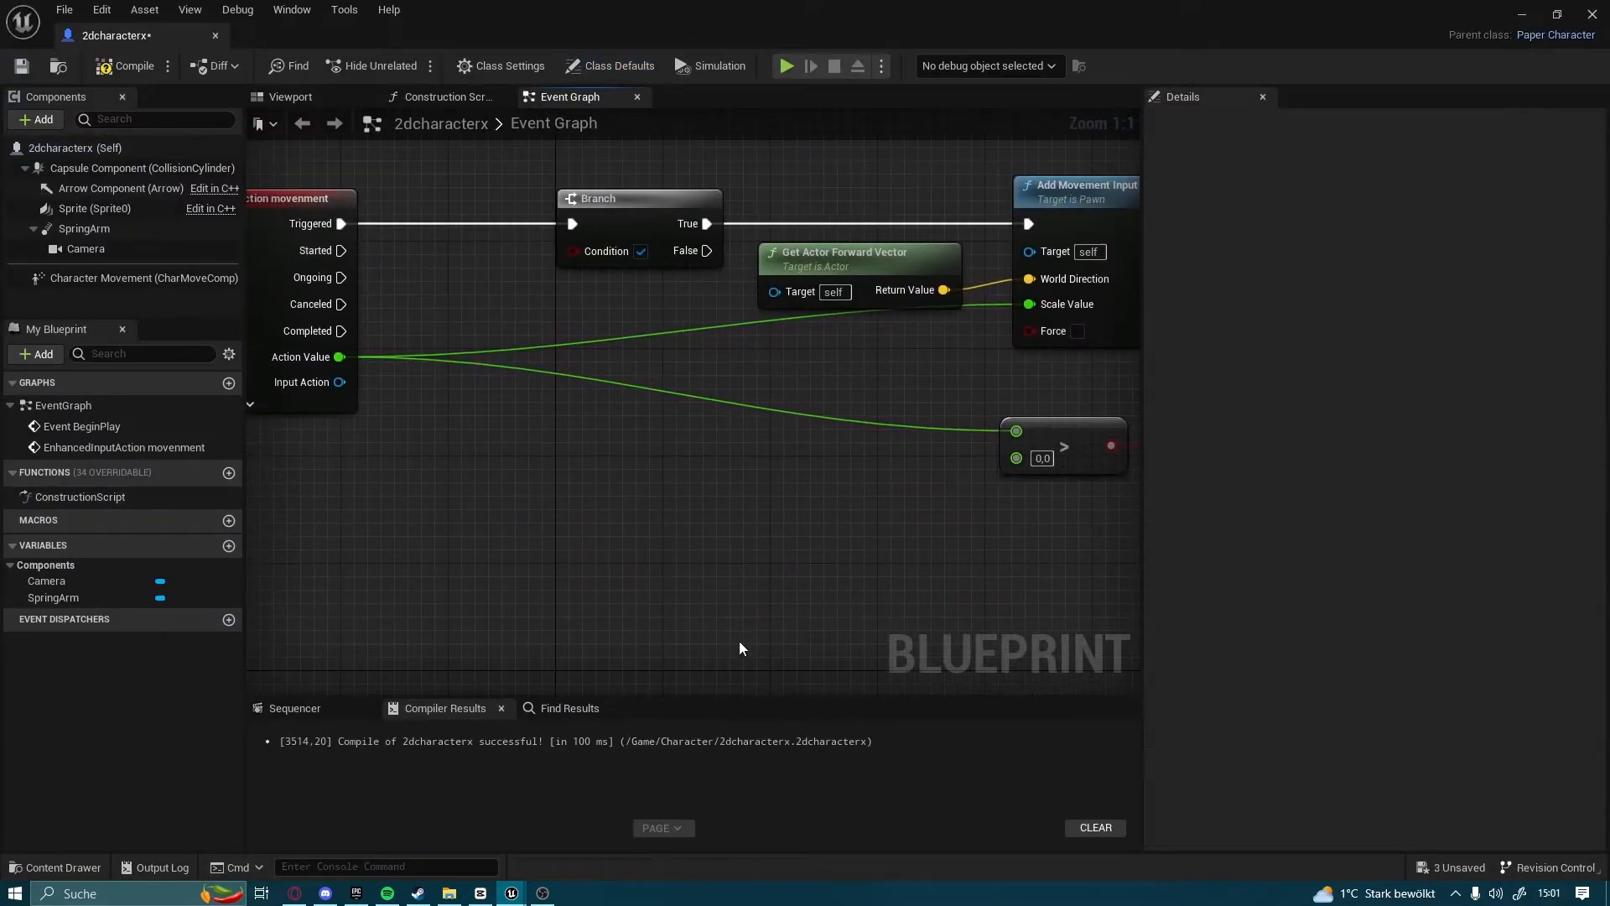
pyautogui.scroll(-2, 751, 599)
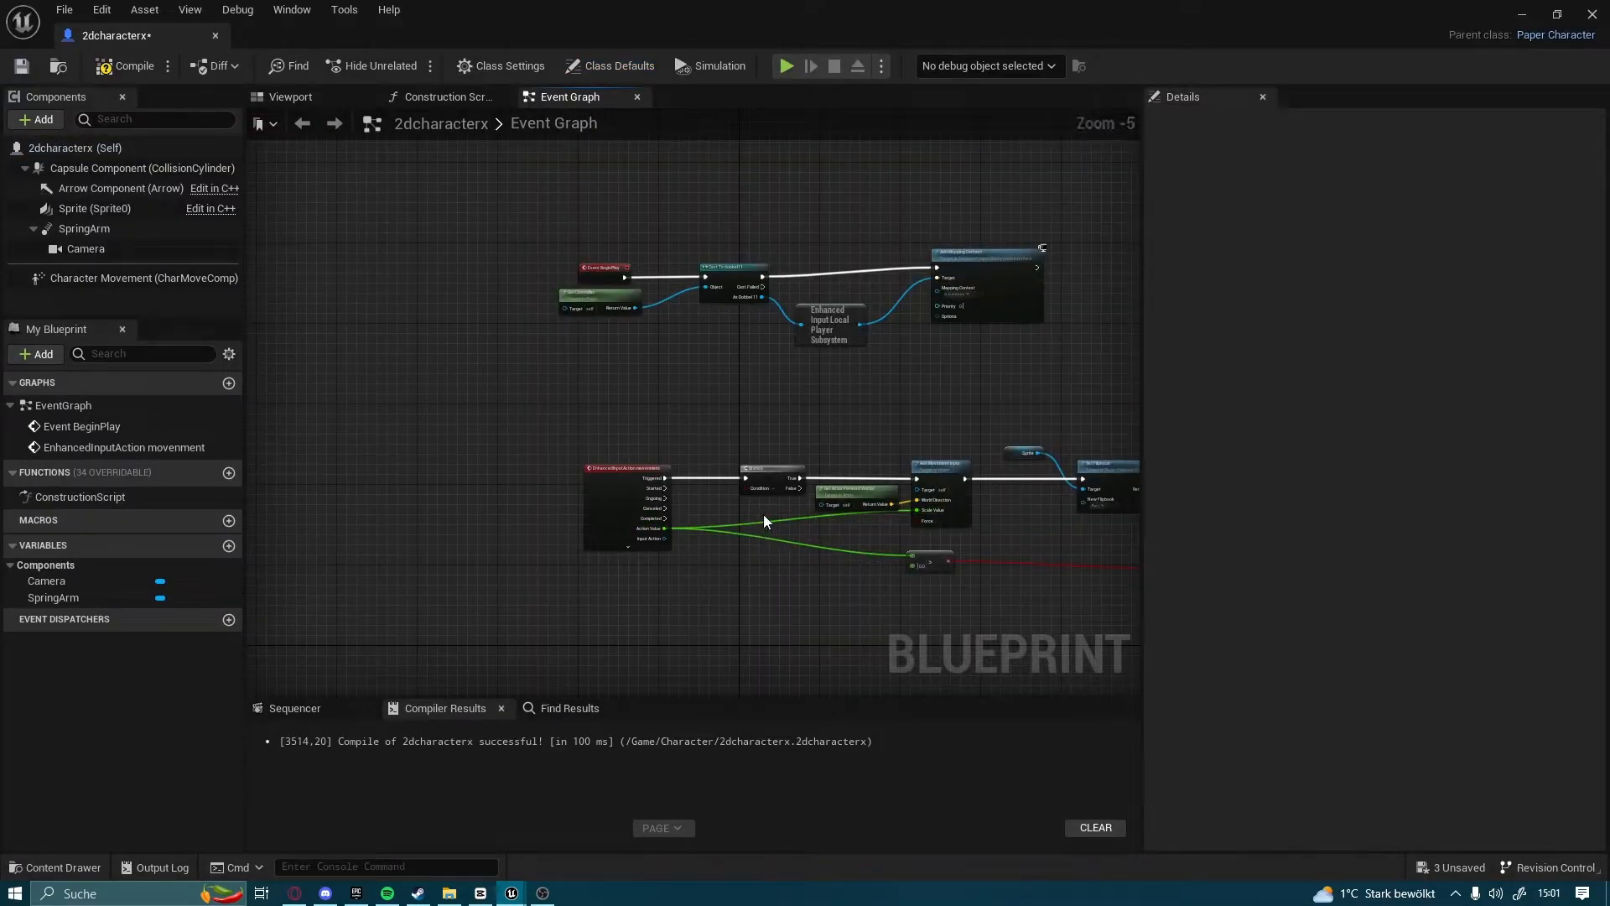
pyautogui.moveTo(763, 515); pyautogui.dragTo(692, 314, button='right')
pyautogui.scroll(4, 716, 242)
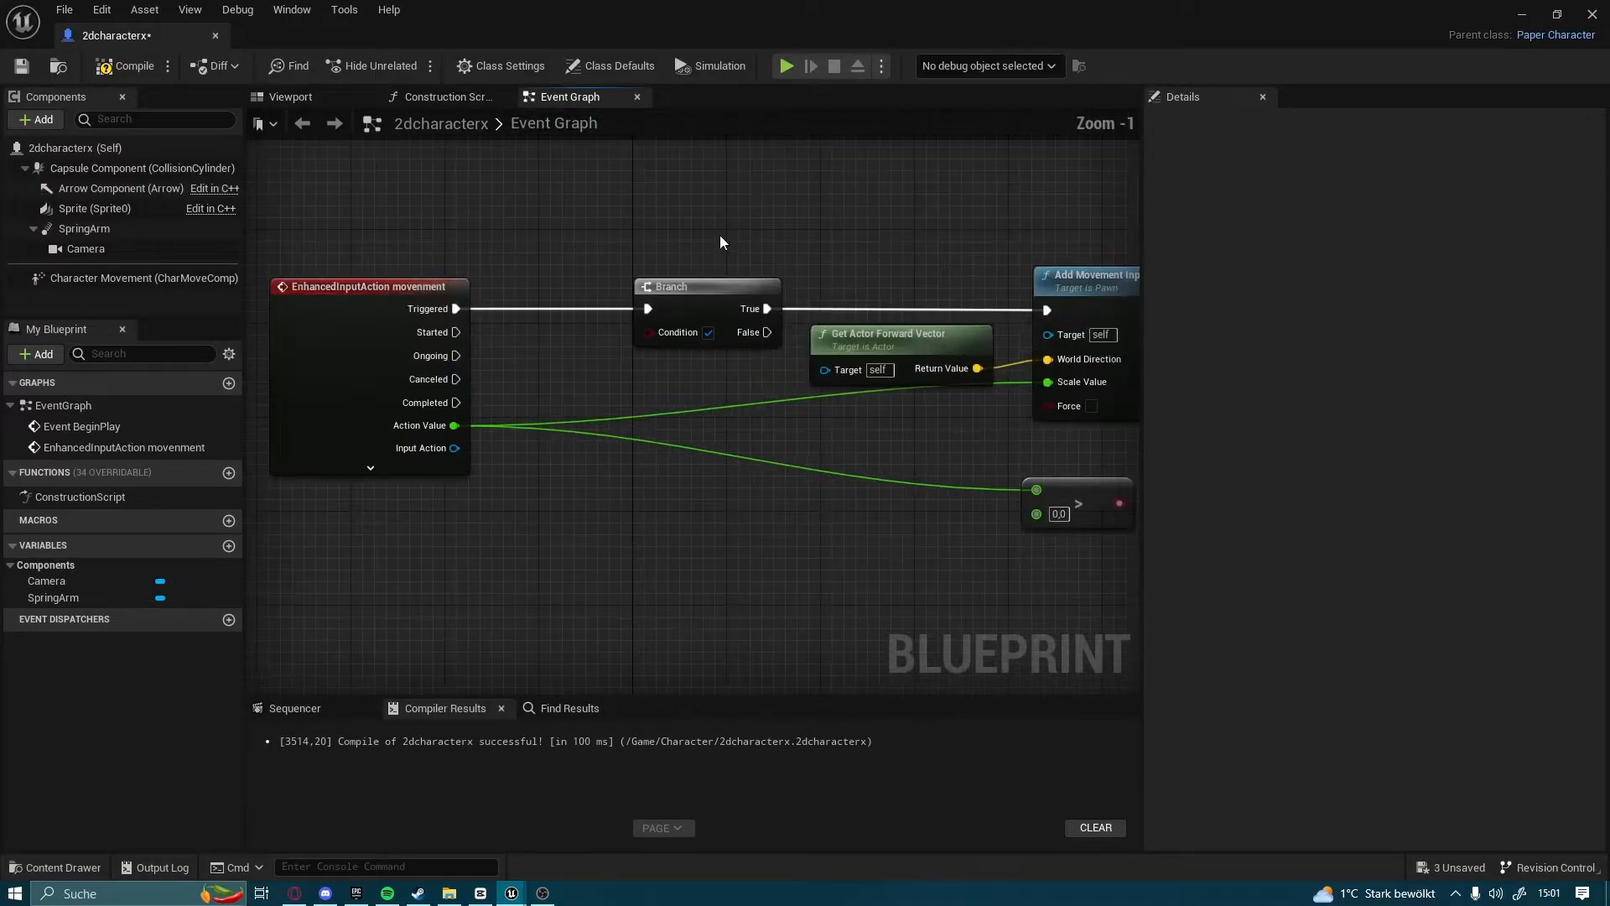
# Connect a Set Flipbook node with a Sprite target to the Completed output of the EnhancedInputAction movenment event
pyautogui.moveTo(786, 384); pyautogui.dragTo(737, 349, button='right')
pyautogui.moveTo(552, 251); pyautogui.dragTo(732, 547)
pyautogui.write('set flip')
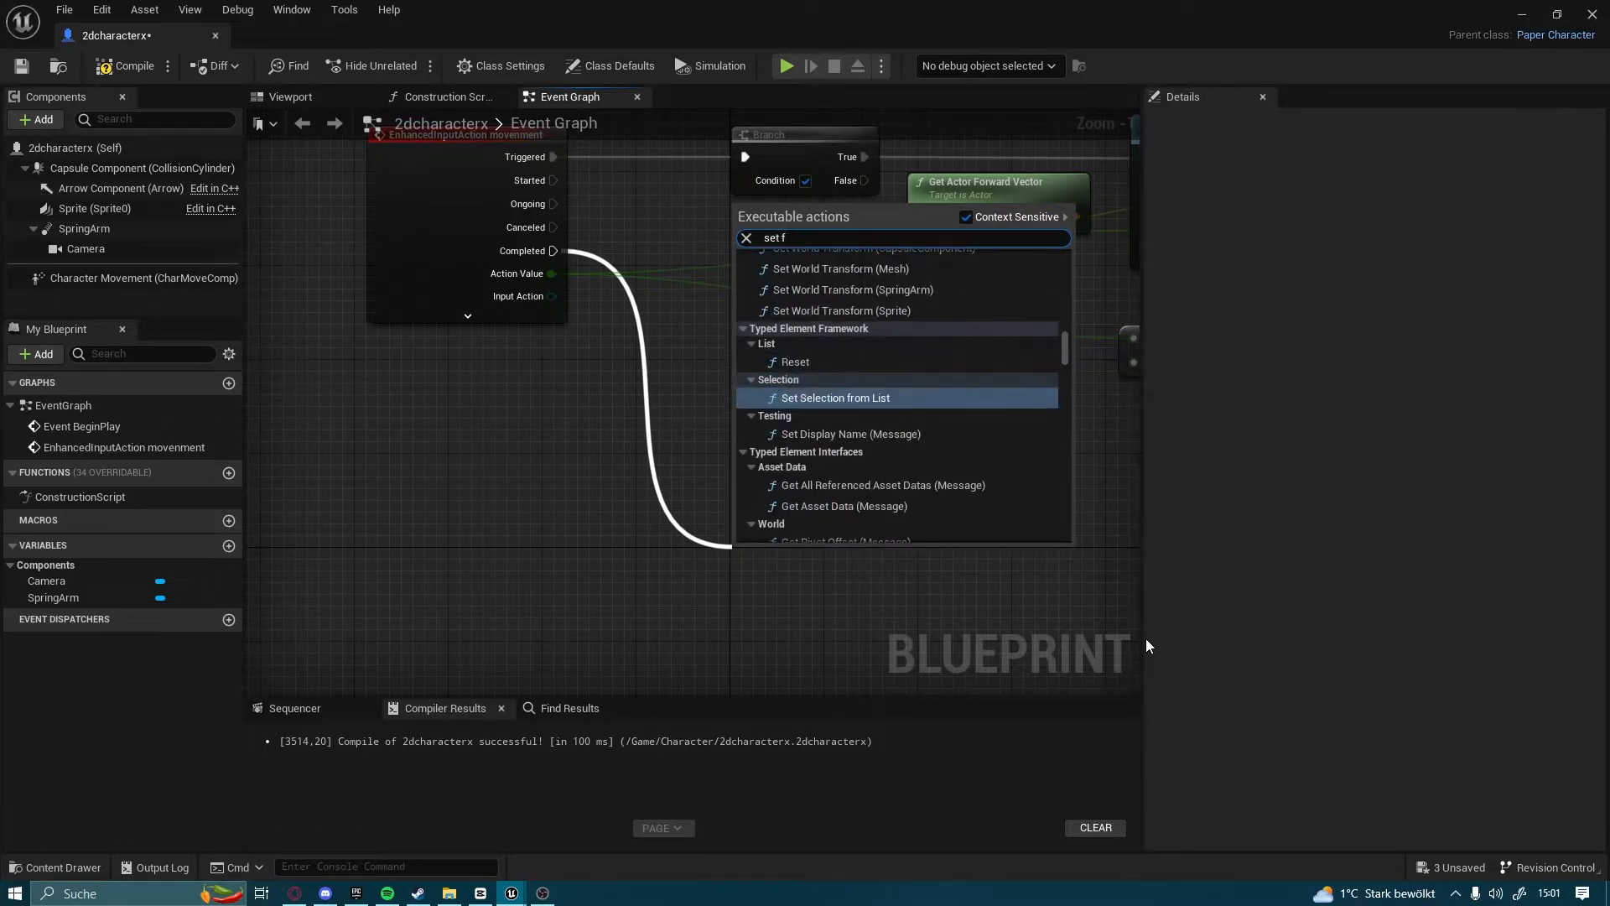
pyautogui.click(845, 411)
pyautogui.moveTo(838, 520); pyautogui.dragTo(837, 415, button='right')
pyautogui.moveTo(822, 459); pyautogui.dragTo(857, 423)
pyautogui.click(826, 358)
pyautogui.moveTo(826, 358); pyautogui.dragTo(819, 328, button='right')
# Set the new Set Flipbook node's New Flipbook to Idle and move its Sprite reference level with the Target input
pyautogui.click(788, 474)
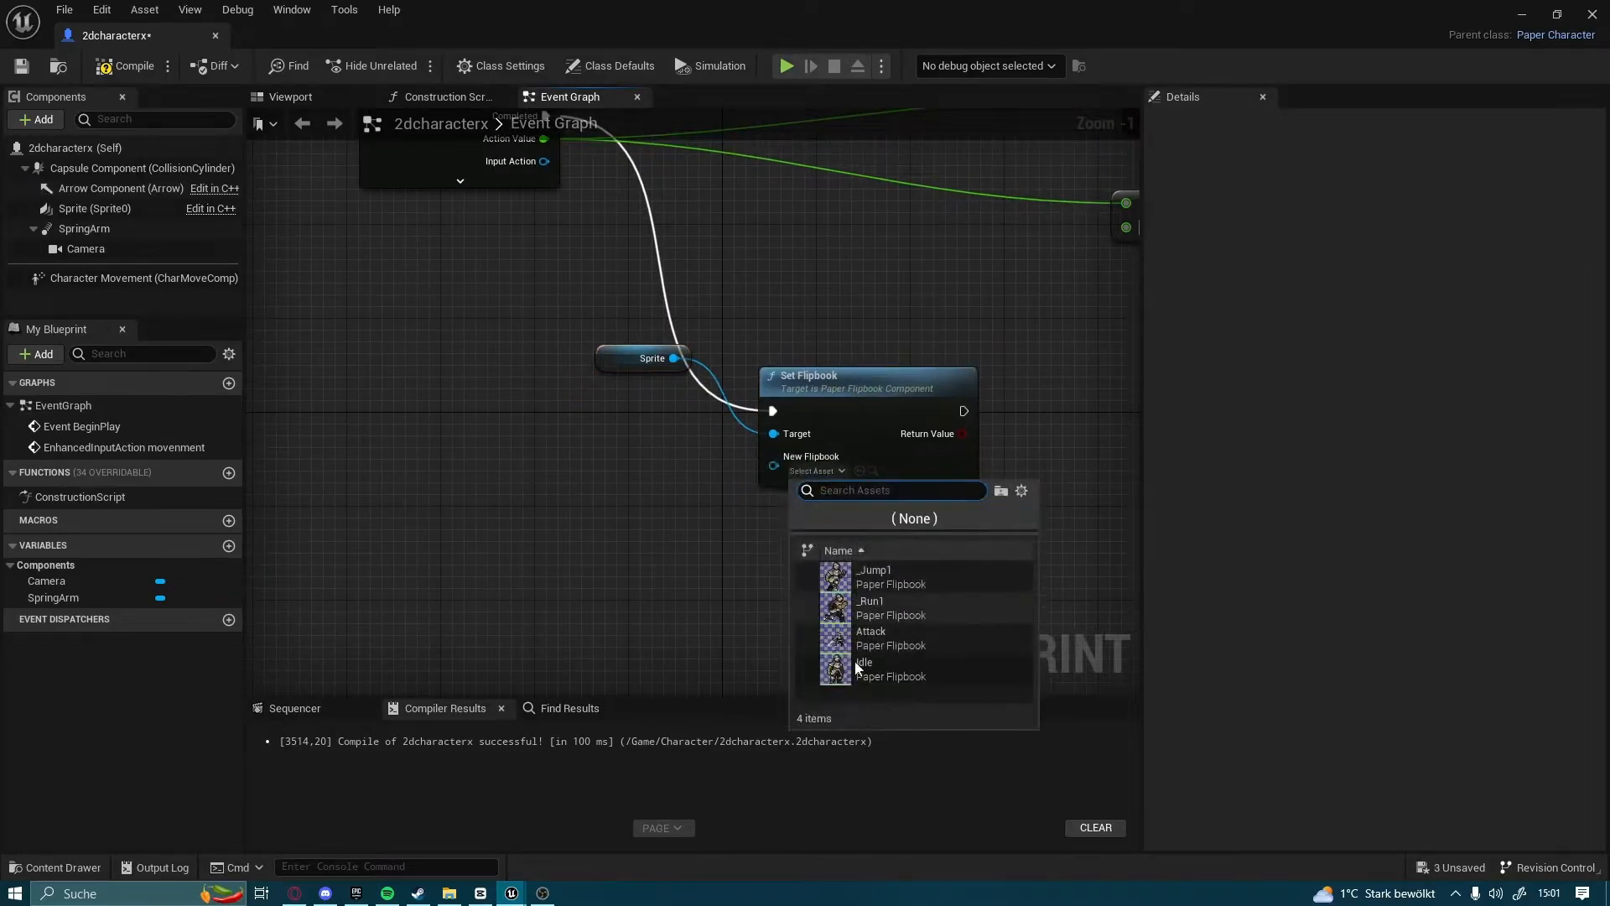
pyautogui.click(883, 650)
pyautogui.click(803, 471)
pyautogui.click(843, 633)
pyautogui.moveTo(633, 367); pyautogui.dragTo(657, 437)
pyautogui.moveTo(676, 256); pyautogui.dragTo(663, 391, button='right')
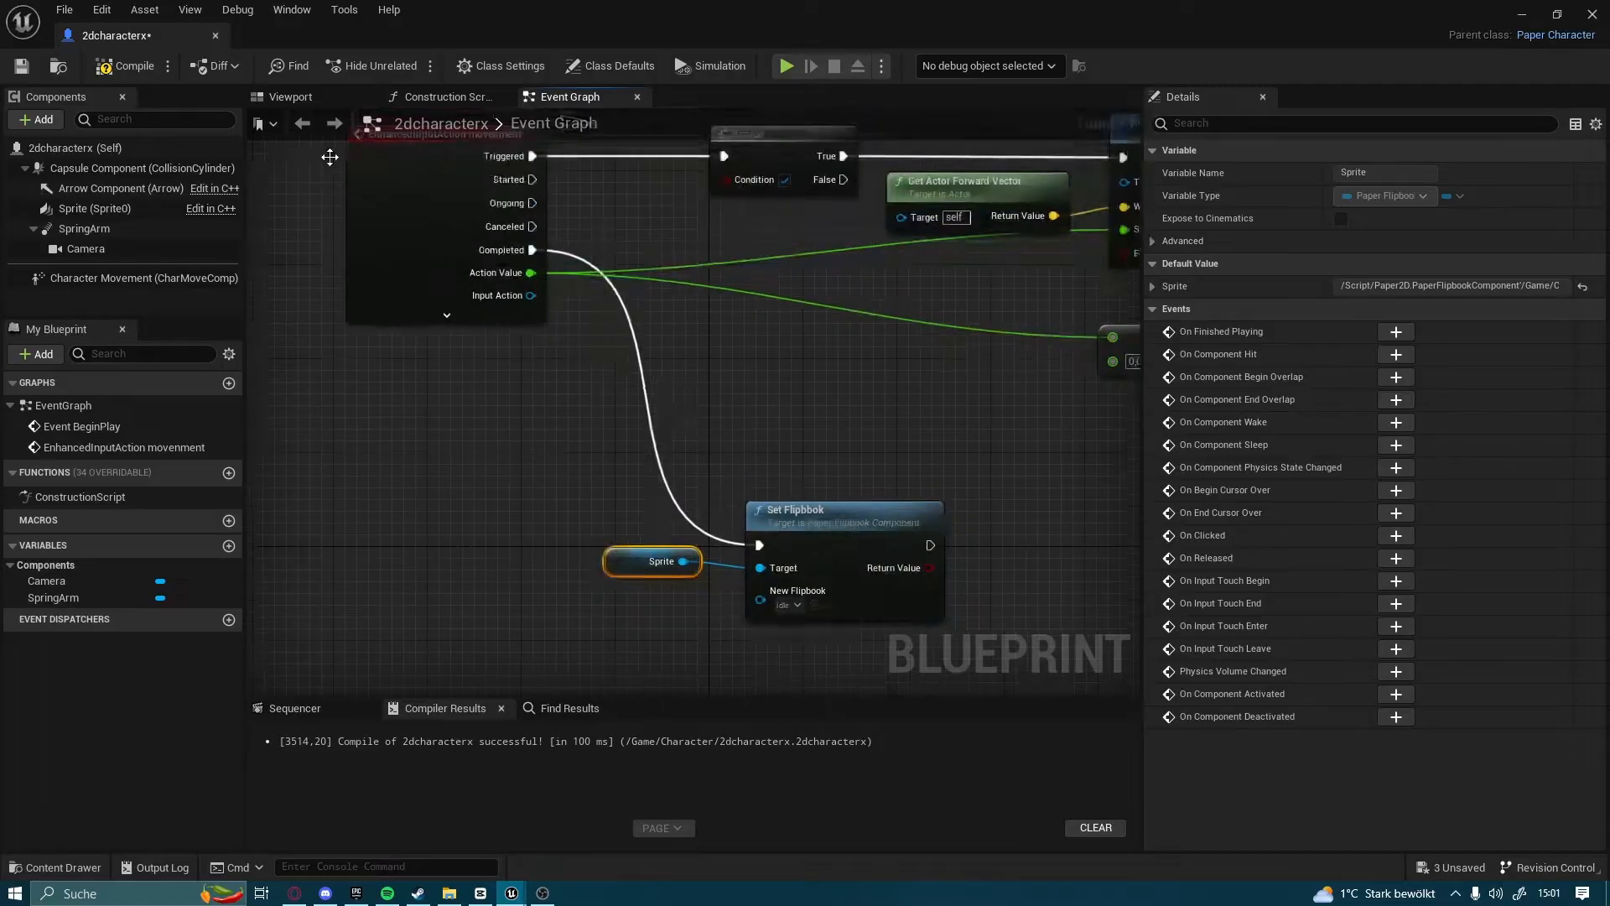
# Compile the blueprint and playtest the level by running in both directions with pauses between moves
pyautogui.click(147, 69)
pyautogui.click(1529, 9)
pyautogui.click(372, 65)
pyautogui.click(398, 176)
pyautogui.press('d')
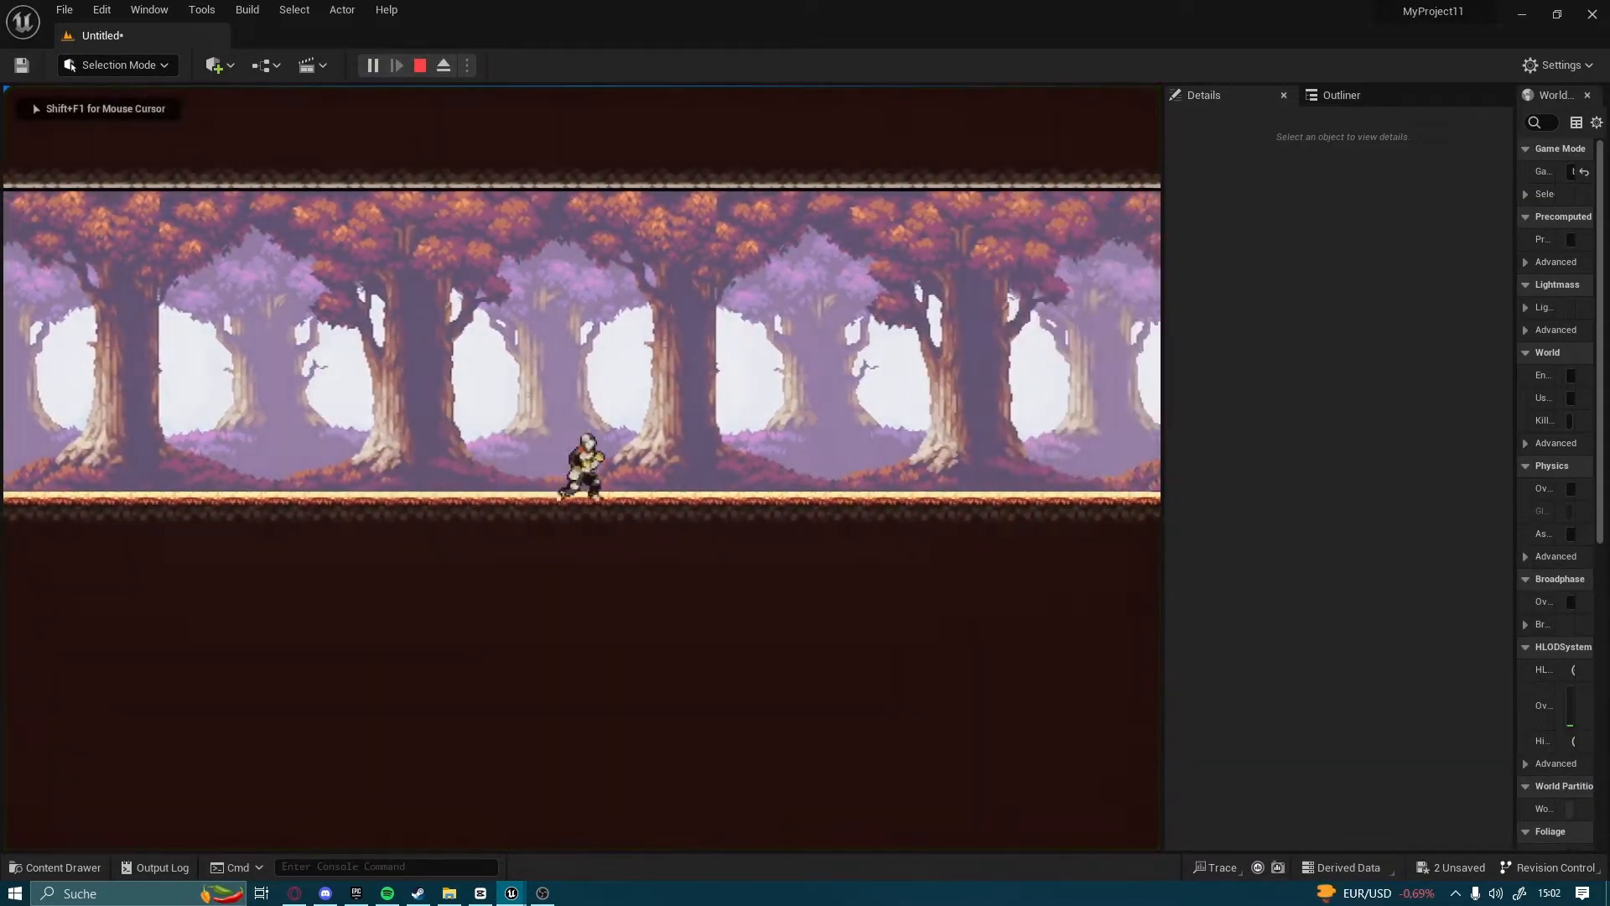
pyautogui.press('a')
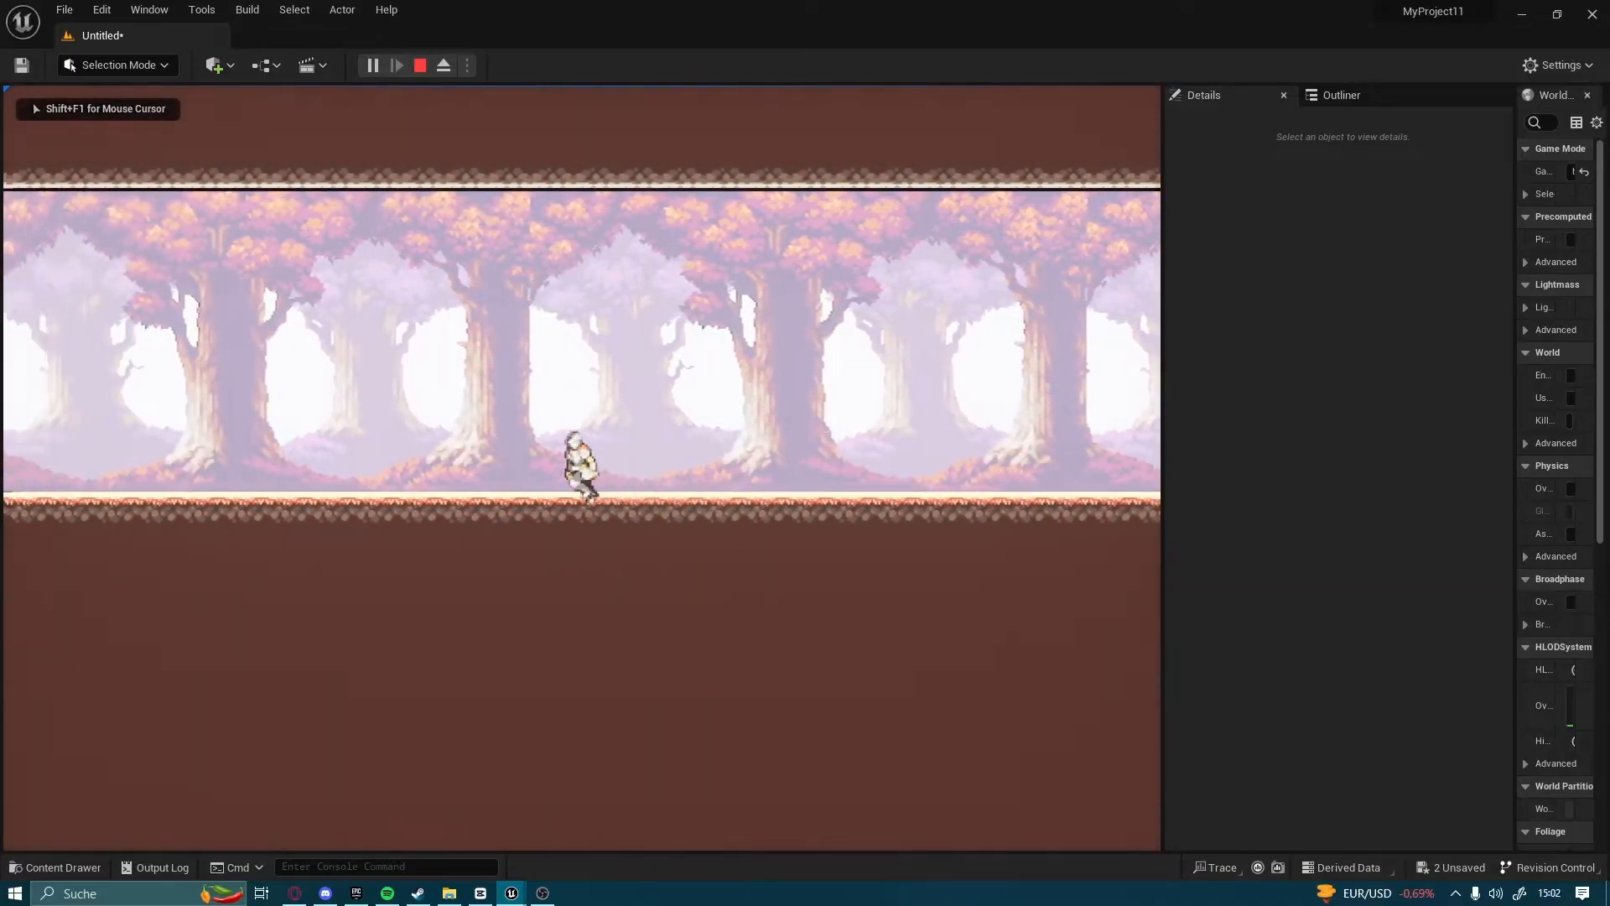
pyautogui.press('d')
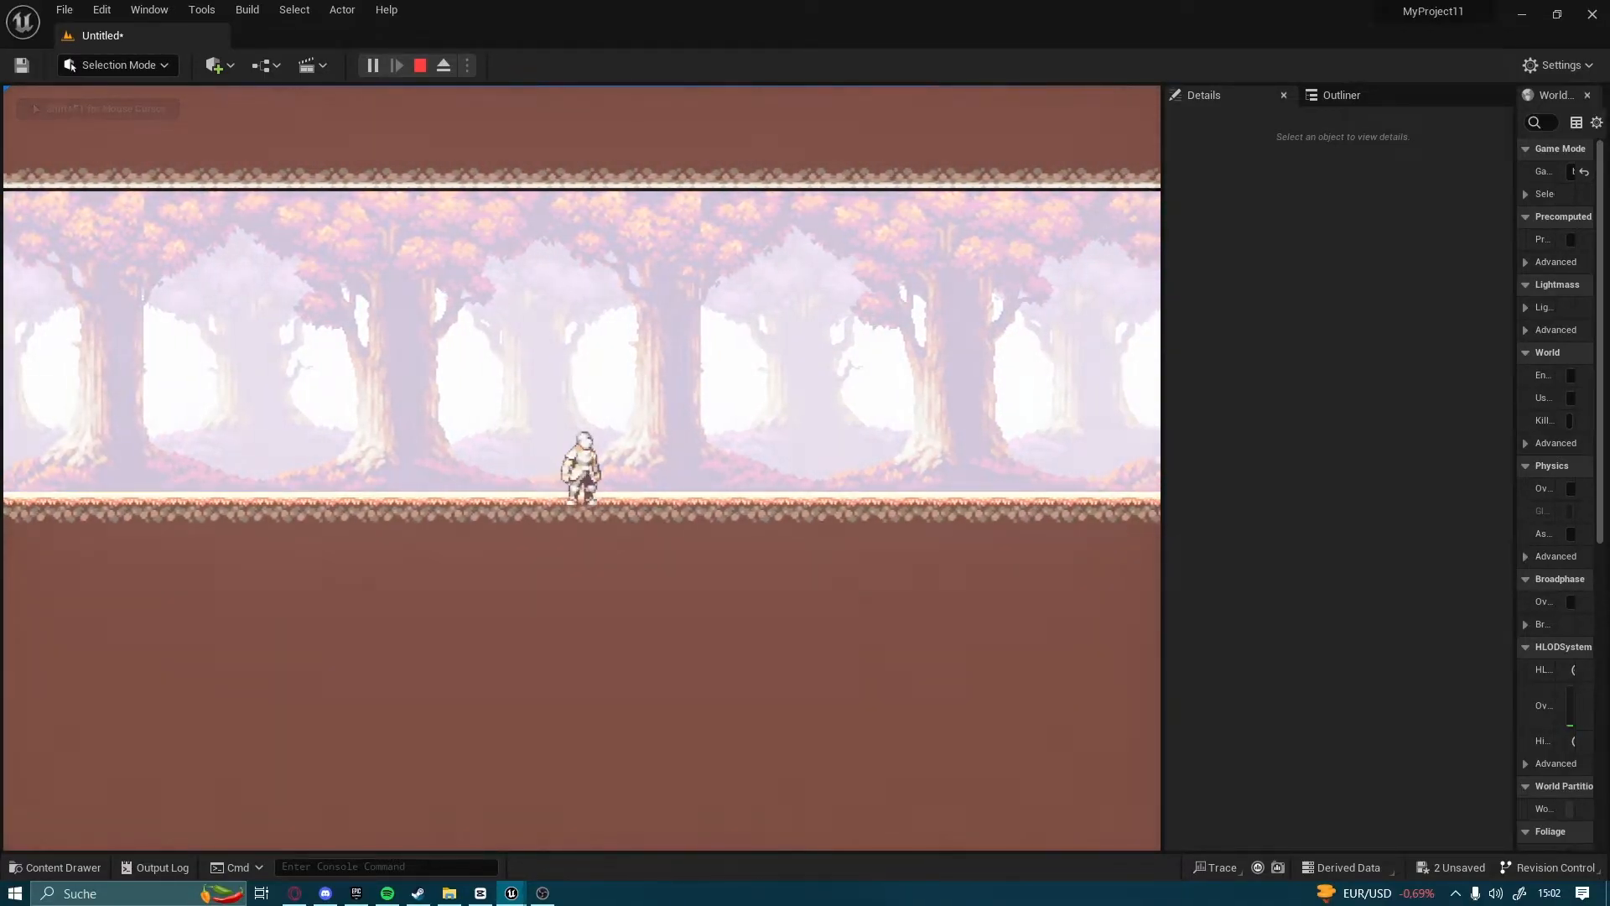
pyautogui.press('d')
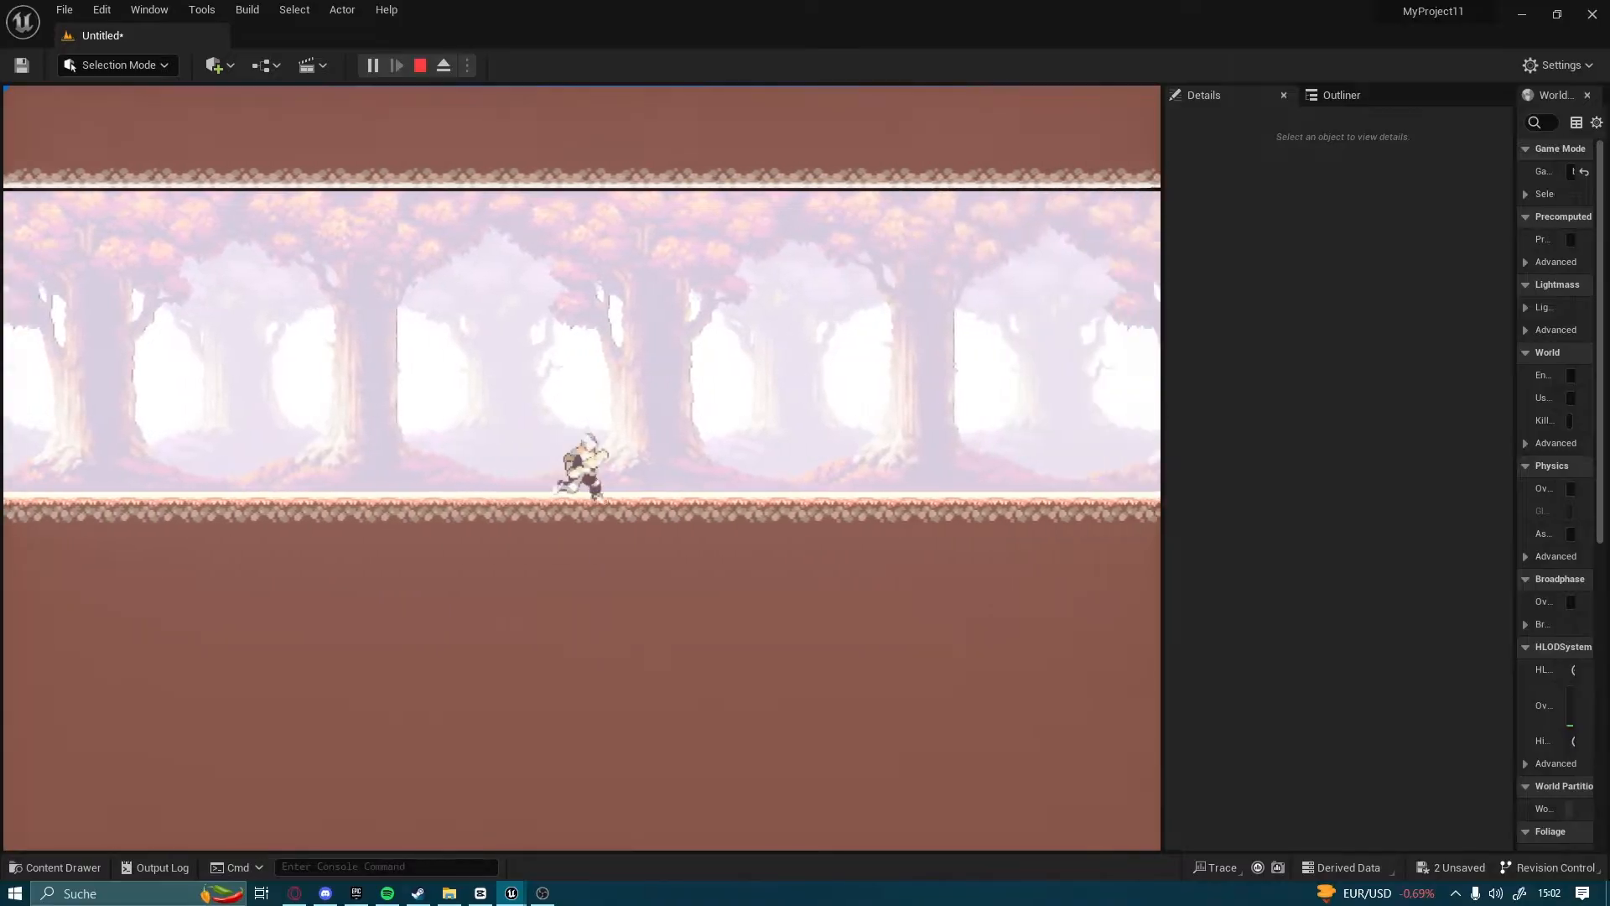
pyautogui.press('a')
pyautogui.hotkey('shift', 'F1')
pyautogui.press('Escape')
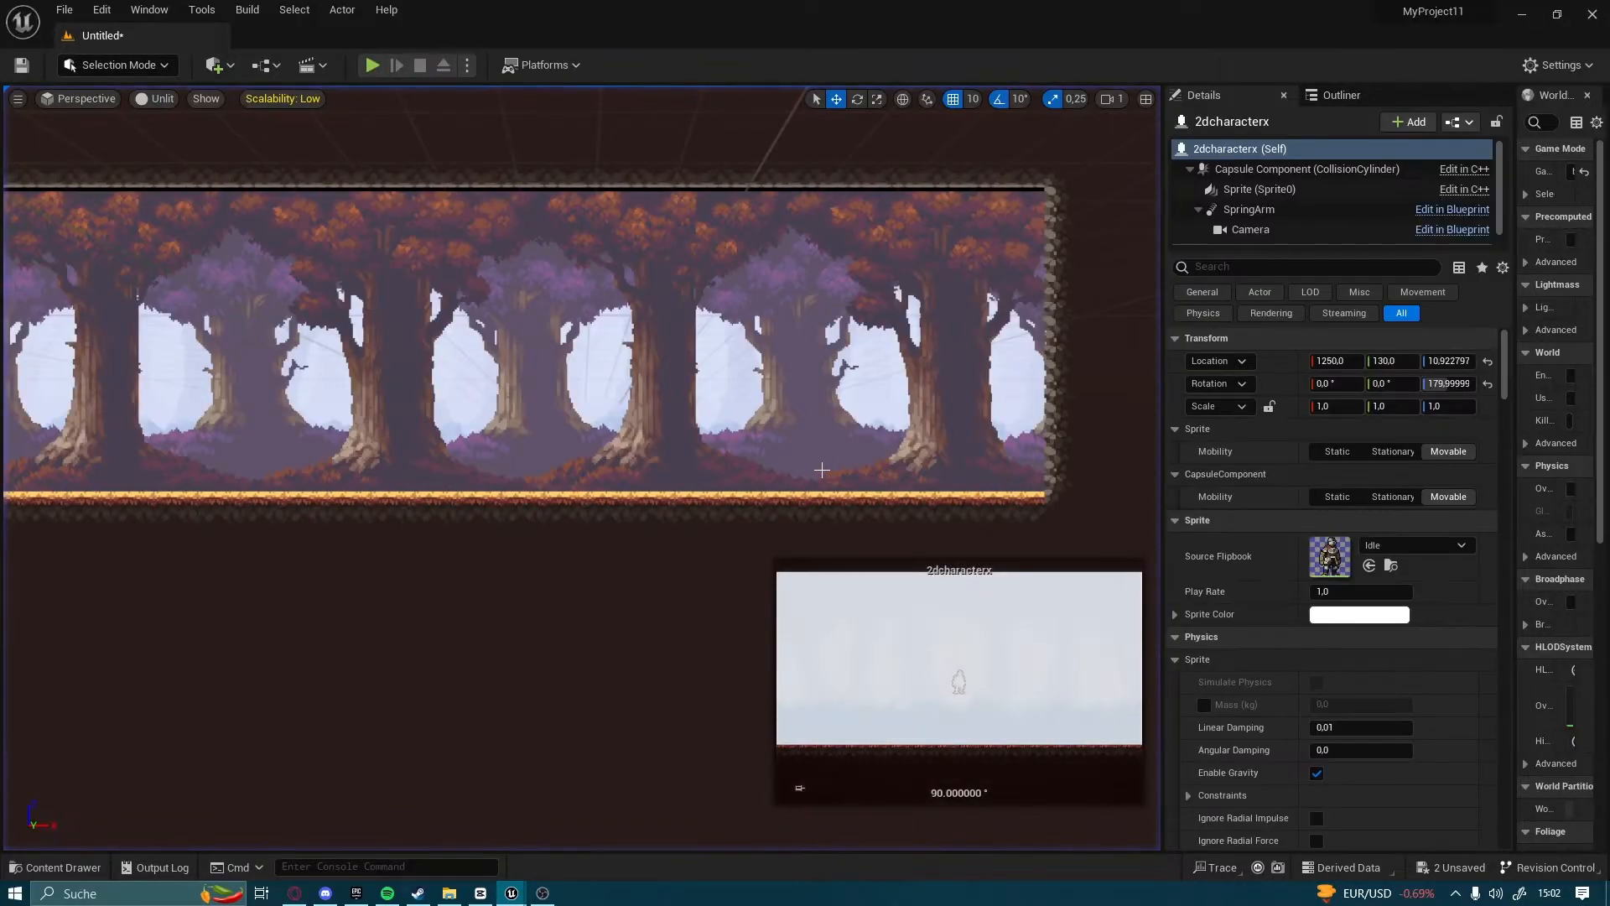
# Reopen the 2dcharacterx blueprint and add a Boolean variable named isjumping
pyautogui.moveTo(520, 895)
pyautogui.click(597, 838)
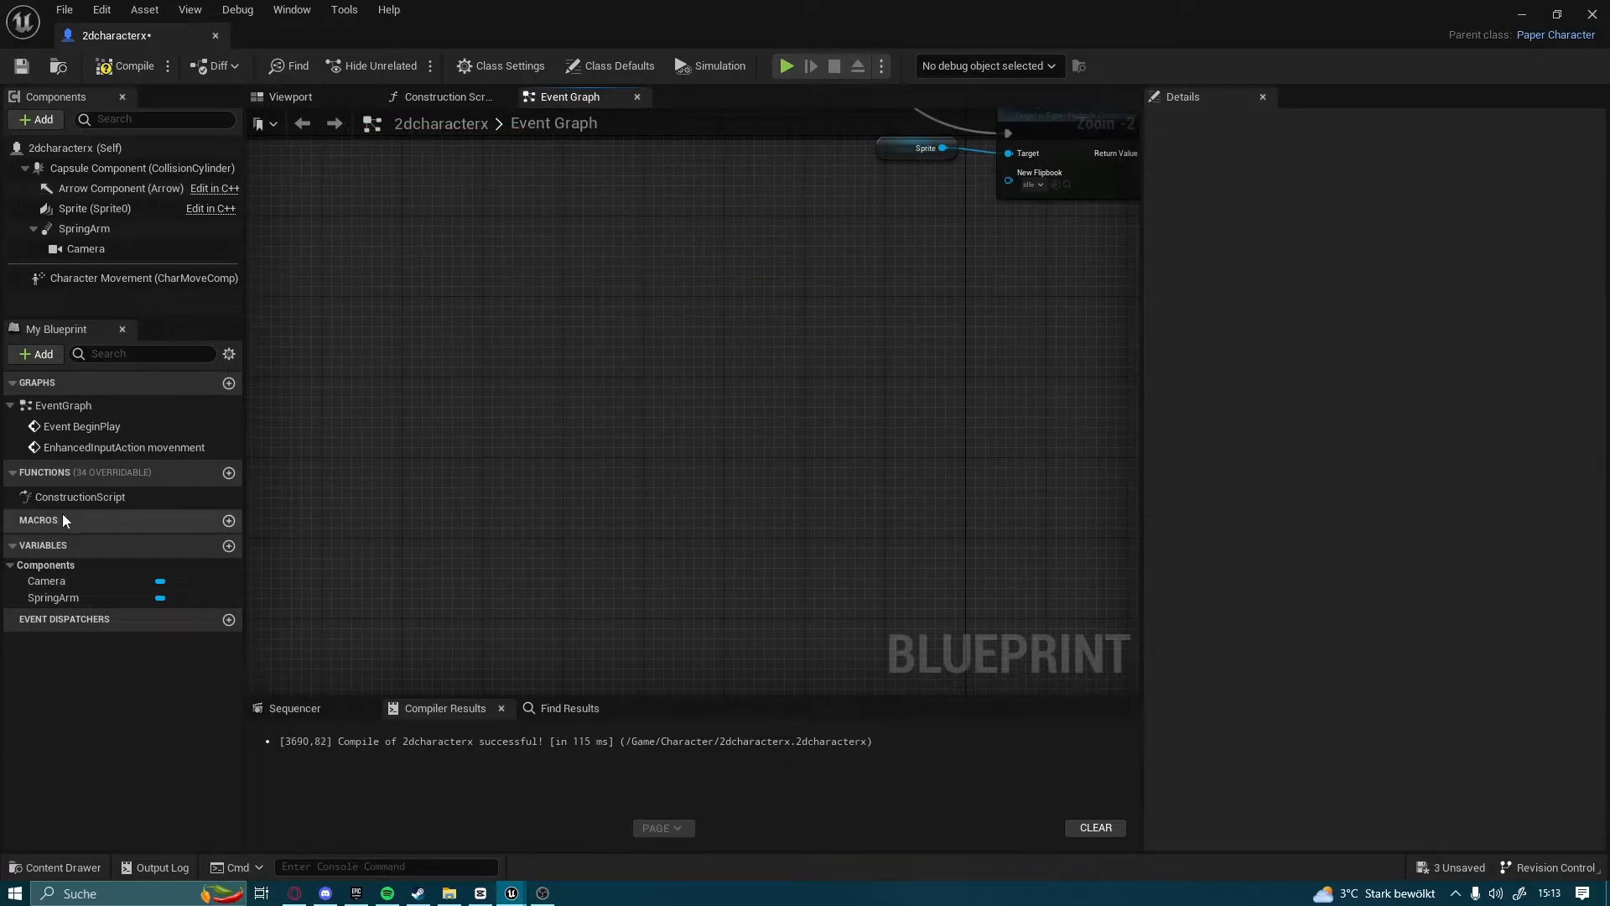
pyautogui.click(228, 547)
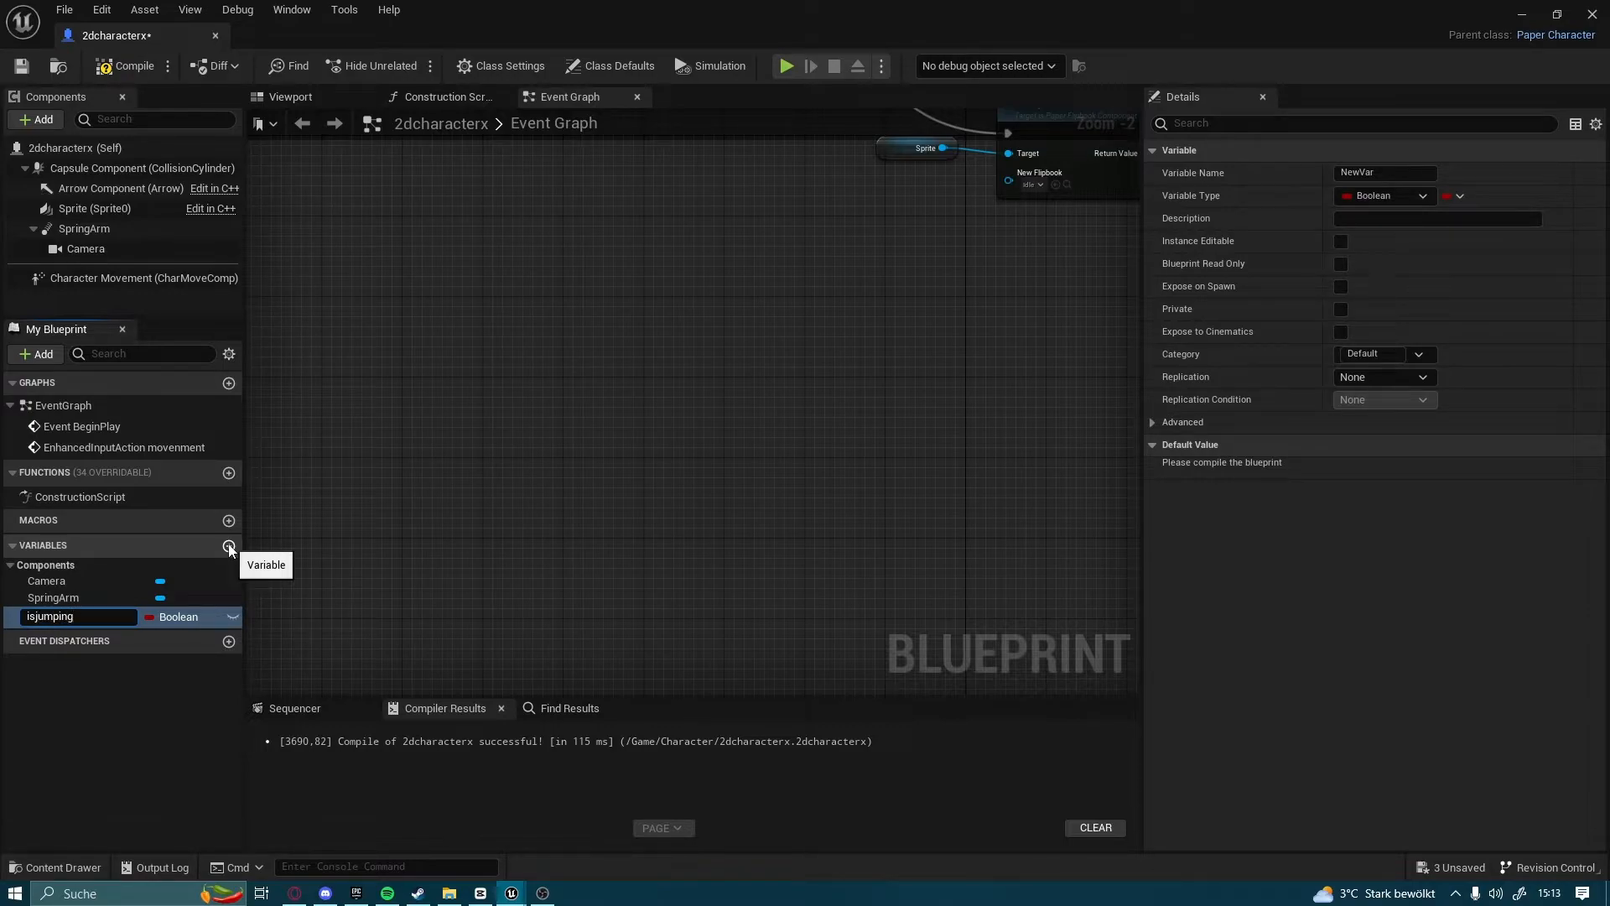
pyautogui.press('Return')
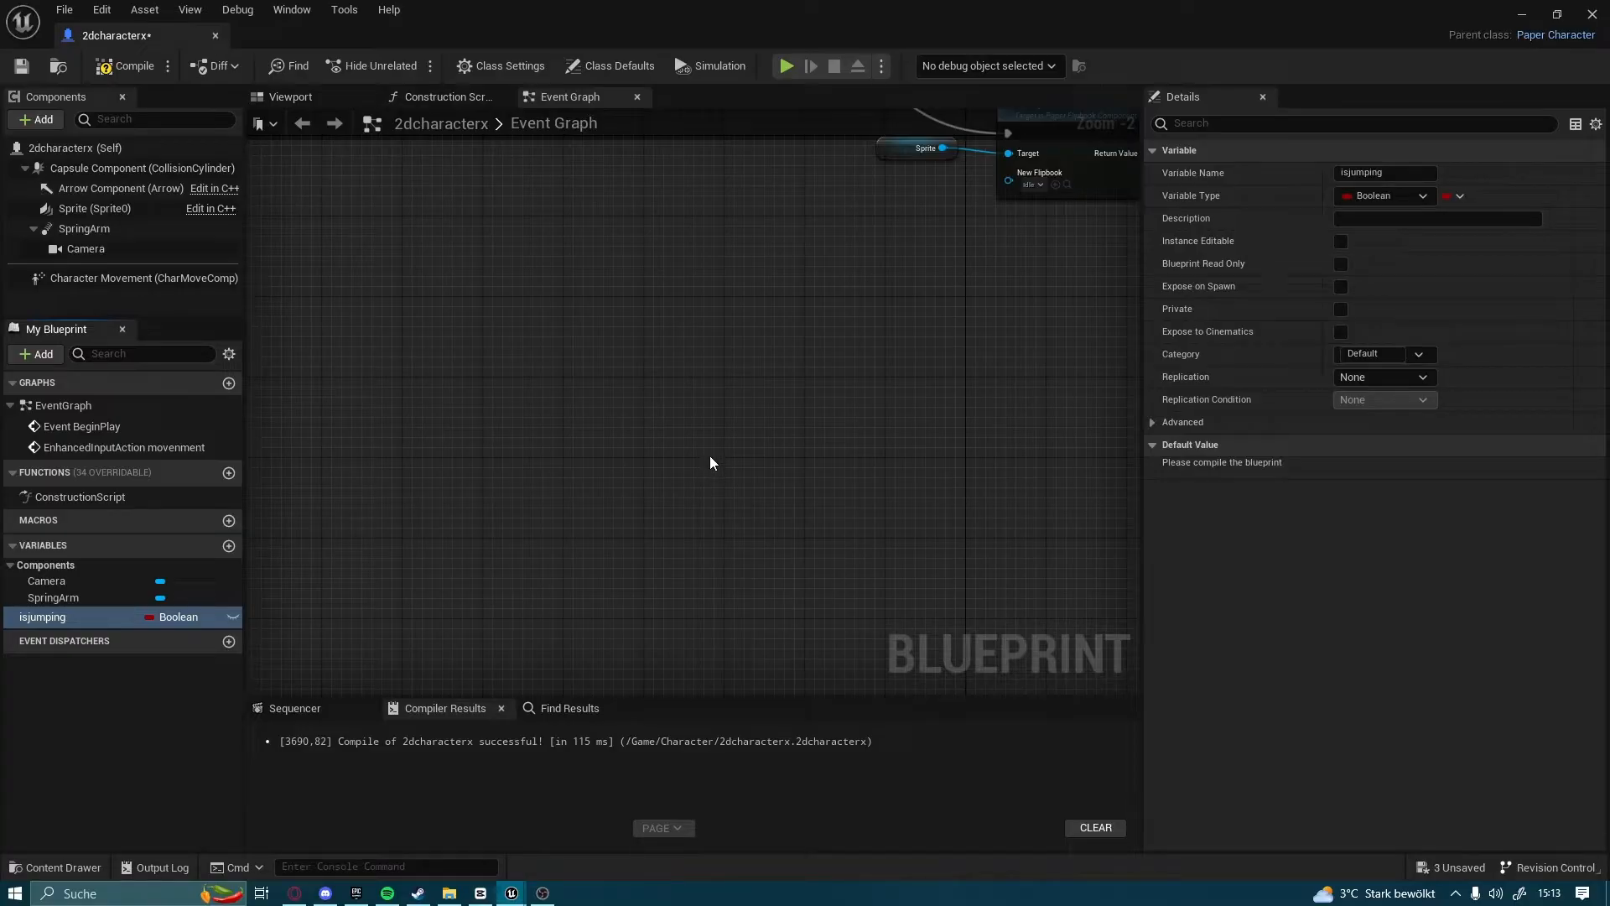
# Add the EnhancedInputAction Jump event in an empty area of the event graph
pyautogui.moveTo(709, 455); pyautogui.dragTo(403, 377, button='right')
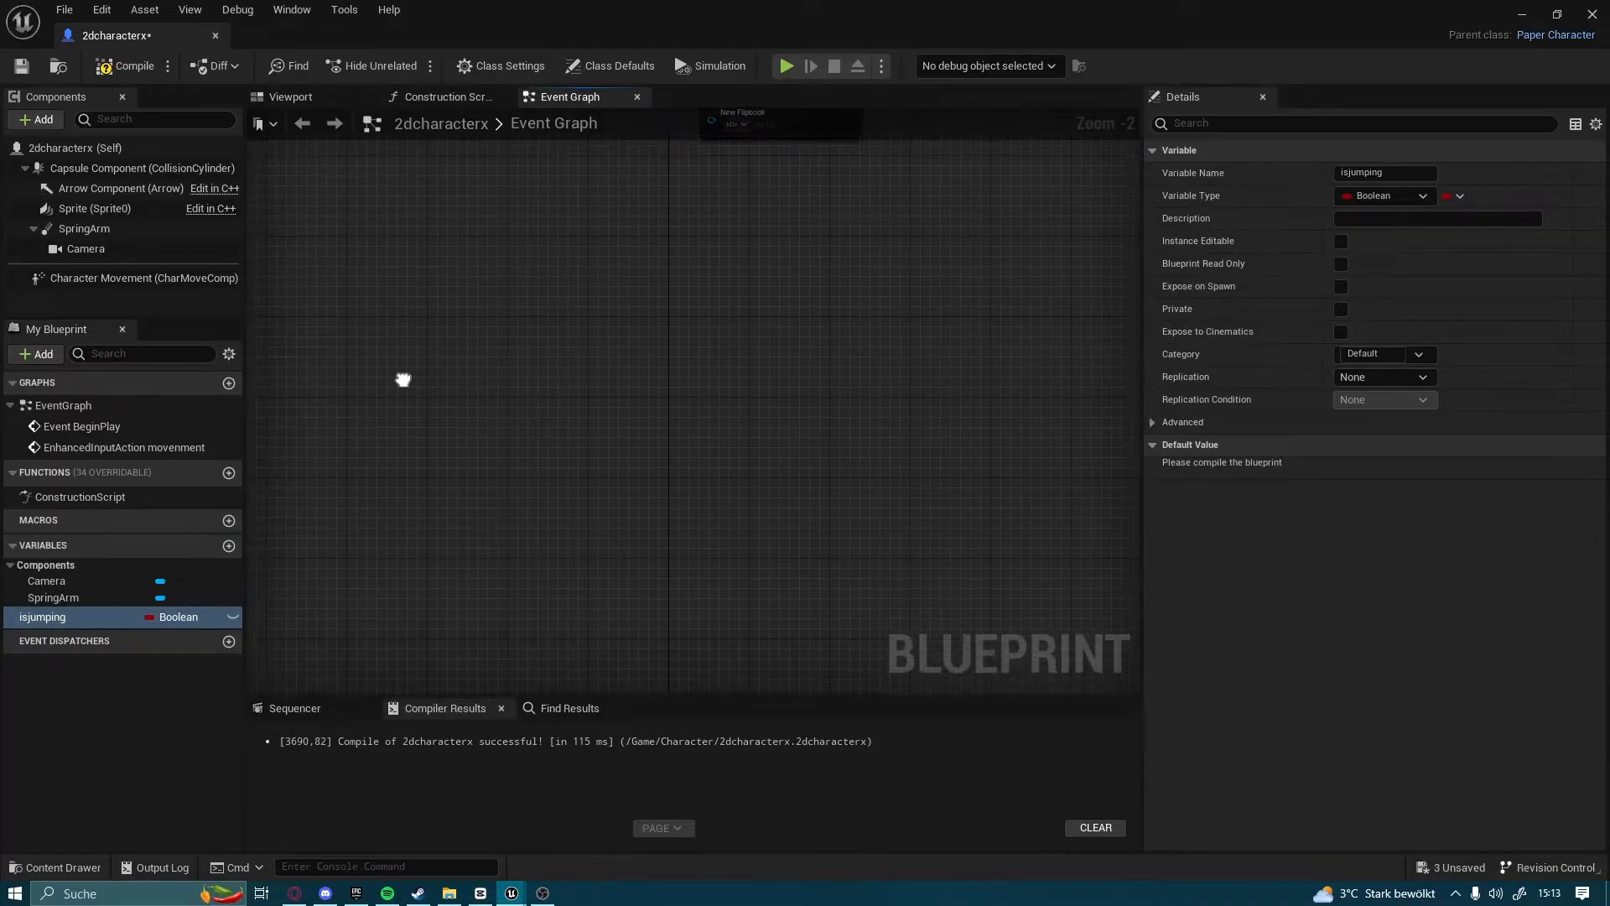
pyautogui.rightClick(450, 333)
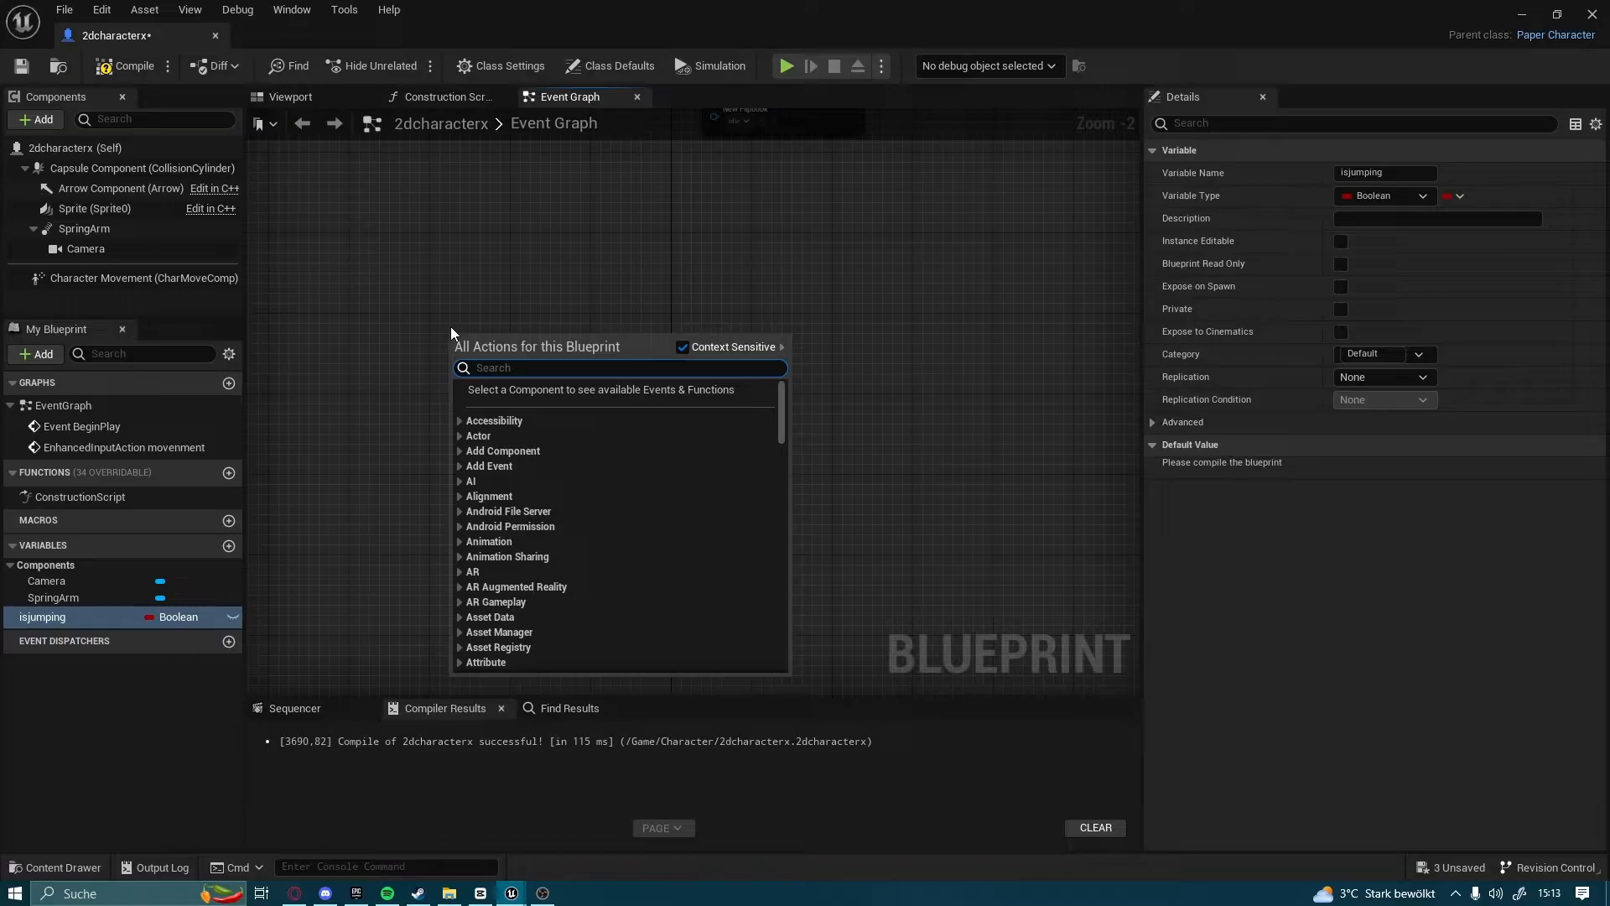
pyautogui.write('jump')
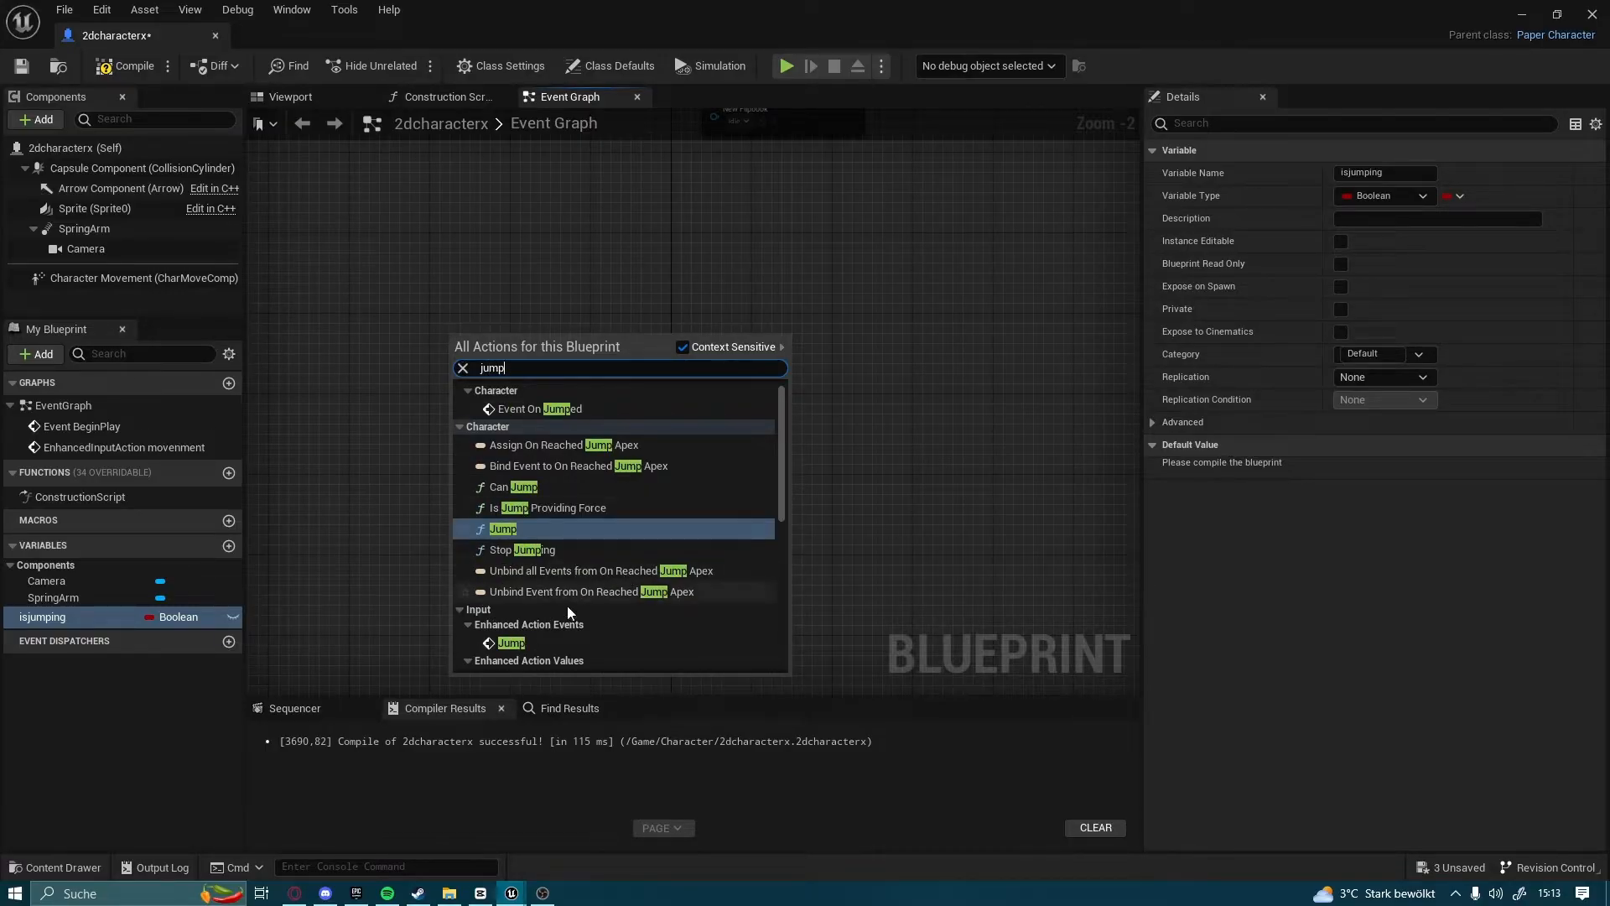
pyautogui.click(513, 643)
pyautogui.scroll(2, 536, 596)
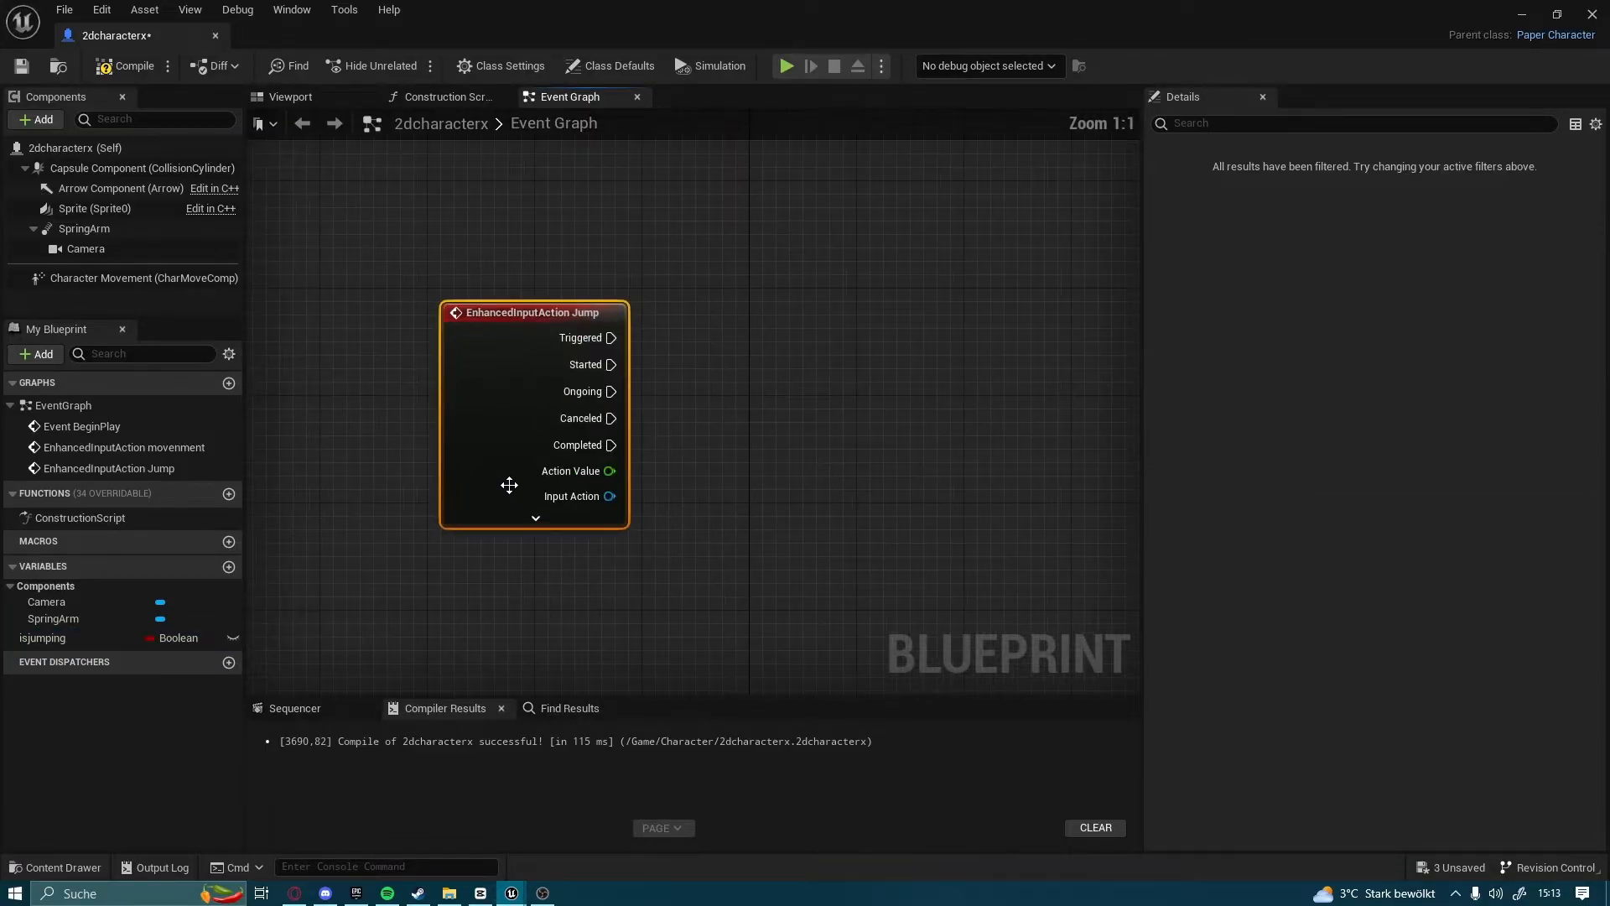
# Connect a Branch to the Jump event's Triggered output and feed its Condition from the isjumping variable
pyautogui.moveTo(612, 338); pyautogui.dragTo(849, 335)
pyautogui.write('bra')
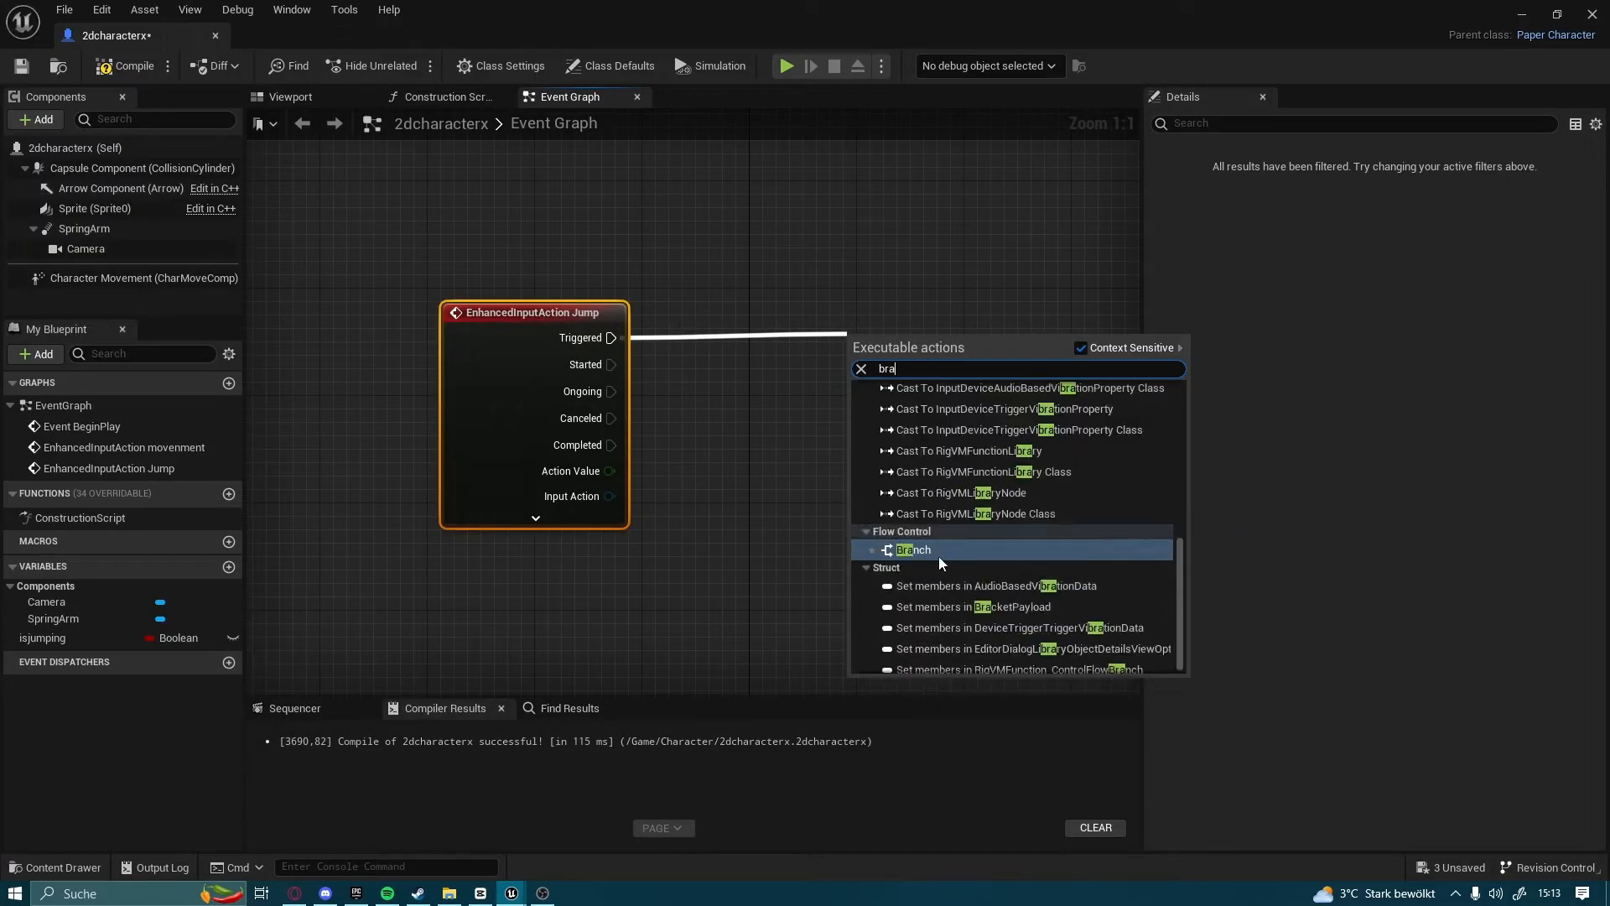
pyautogui.click(938, 556)
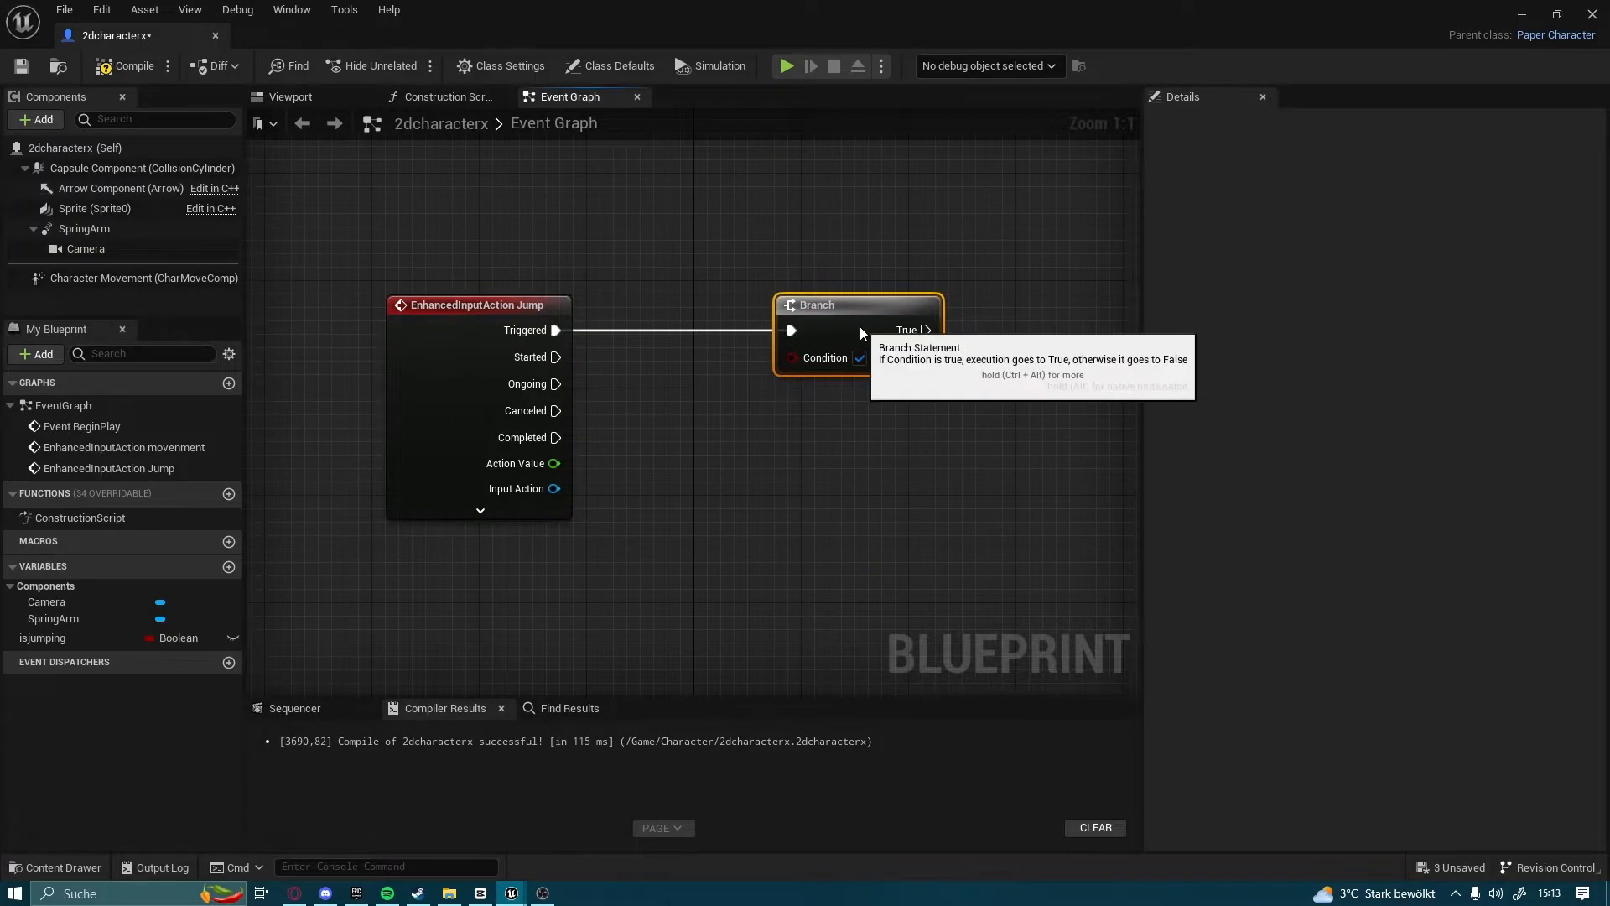
pyautogui.moveTo(194, 634); pyautogui.dragTo(790, 357)
pyautogui.click(644, 453)
pyautogui.moveTo(629, 403); pyautogui.dragTo(666, 362)
# Connect a SET isjumping node to the Branch's False output and set its value to true
pyautogui.moveTo(868, 457); pyautogui.dragTo(587, 503, button='right')
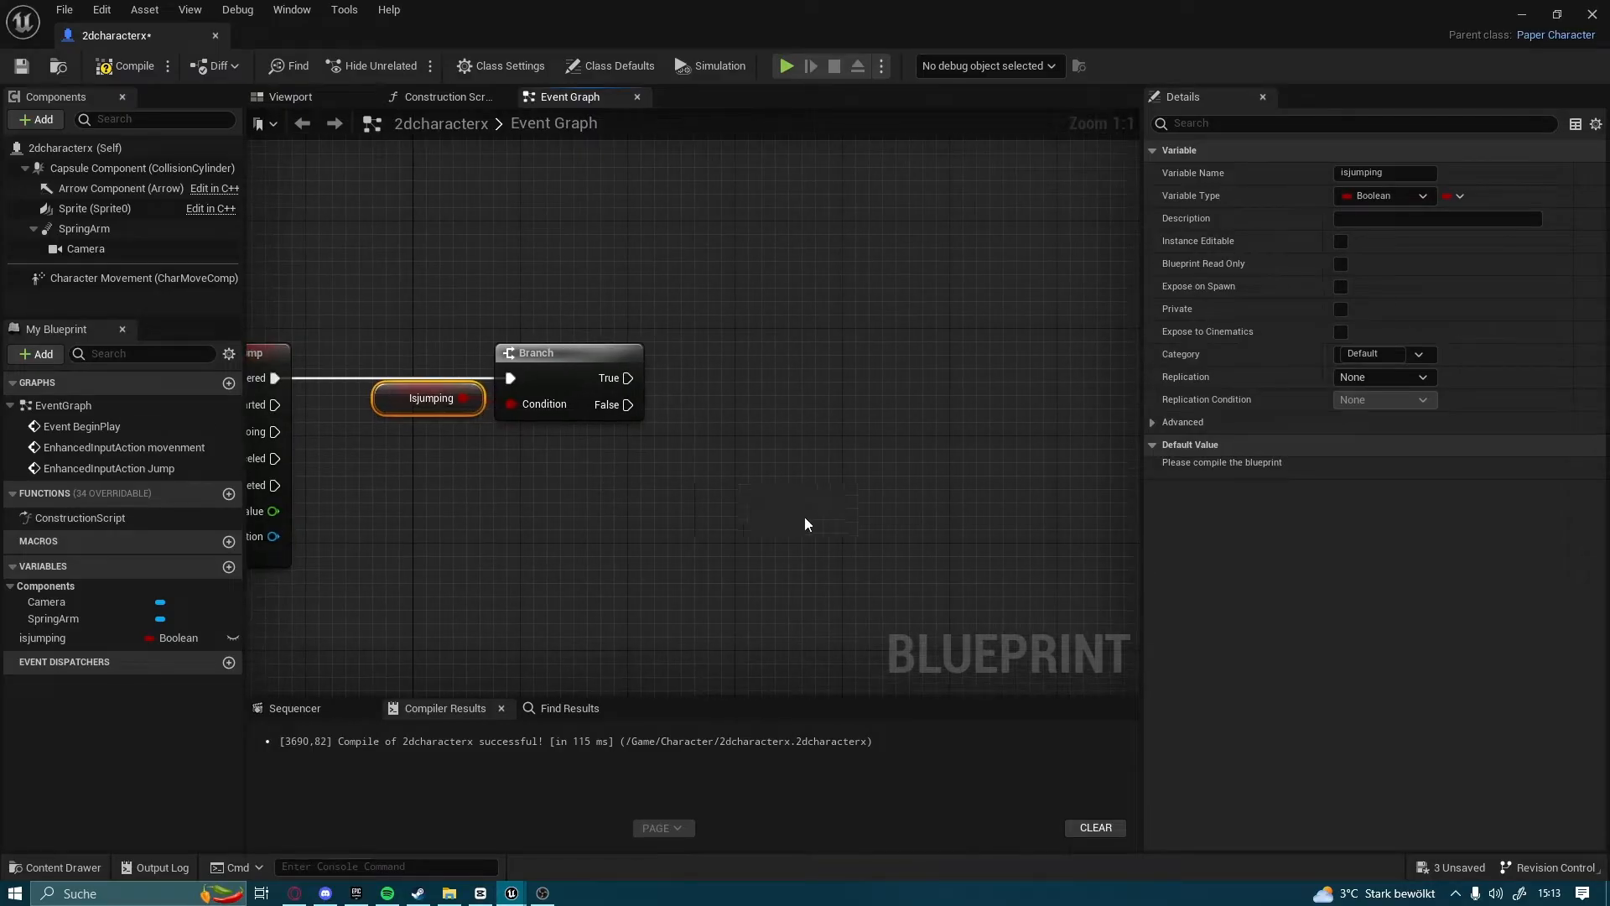
pyautogui.moveTo(817, 511); pyautogui.dragTo(762, 475, button='right')
pyautogui.moveTo(69, 643); pyautogui.dragTo(776, 379)
pyautogui.click(767, 455)
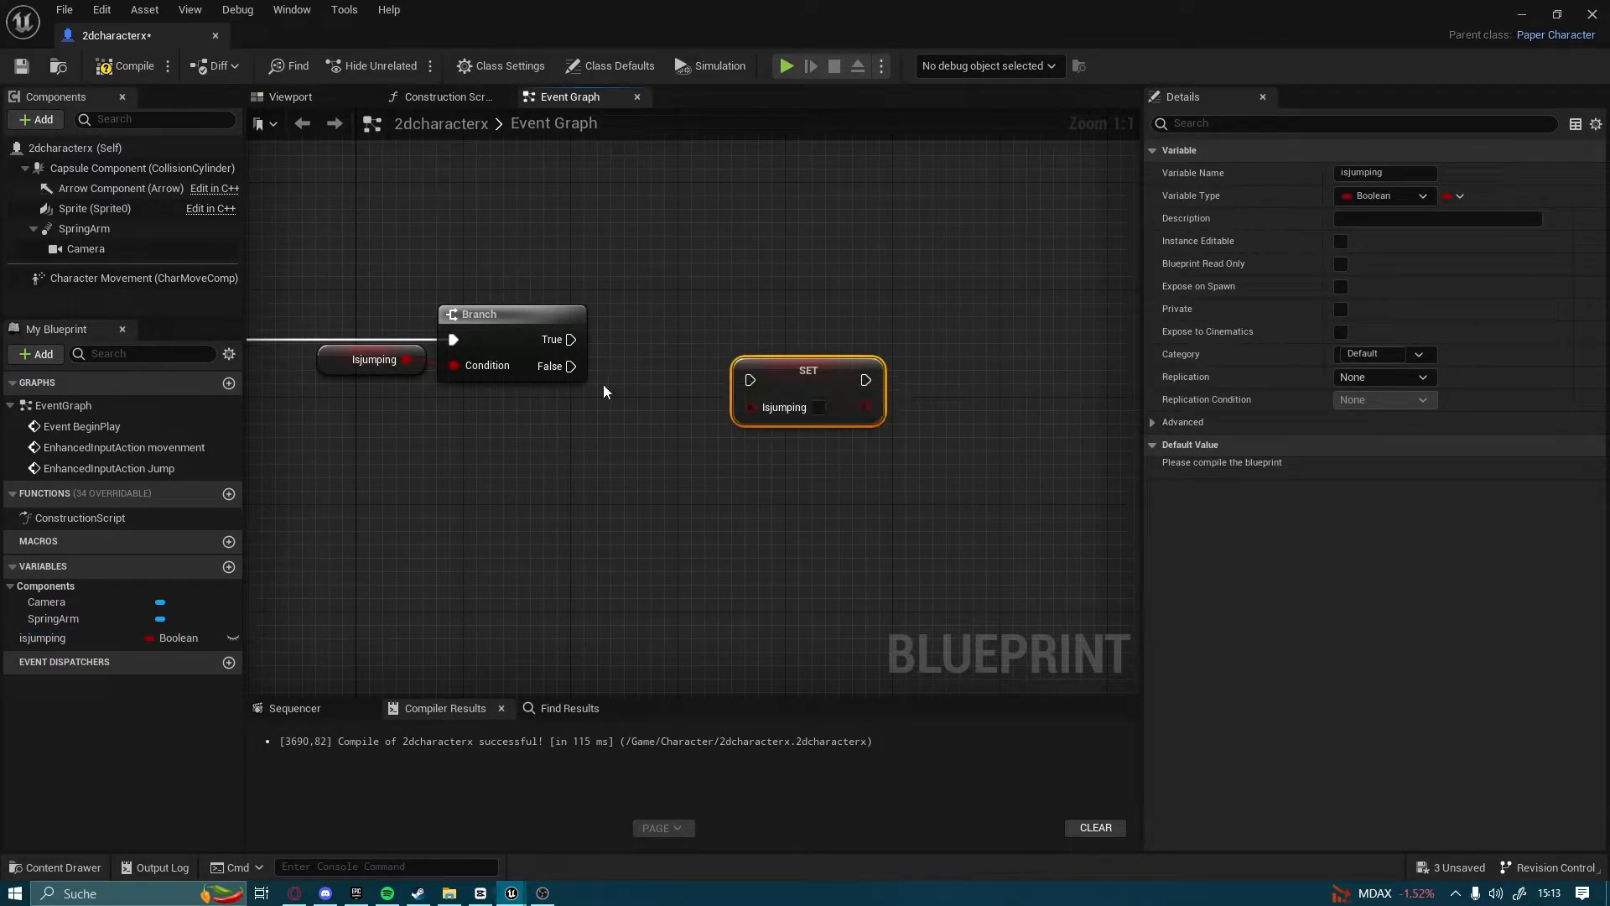
pyautogui.moveTo(568, 369); pyautogui.dragTo(741, 378)
pyautogui.moveTo(828, 410); pyautogui.dragTo(630, 401, button='right')
pyautogui.click(733, 435)
# Add the Character Jump function after the SET isjumping node, aligned with its execution wire
pyautogui.moveTo(642, 394); pyautogui.dragTo(851, 385)
pyautogui.write('jump')
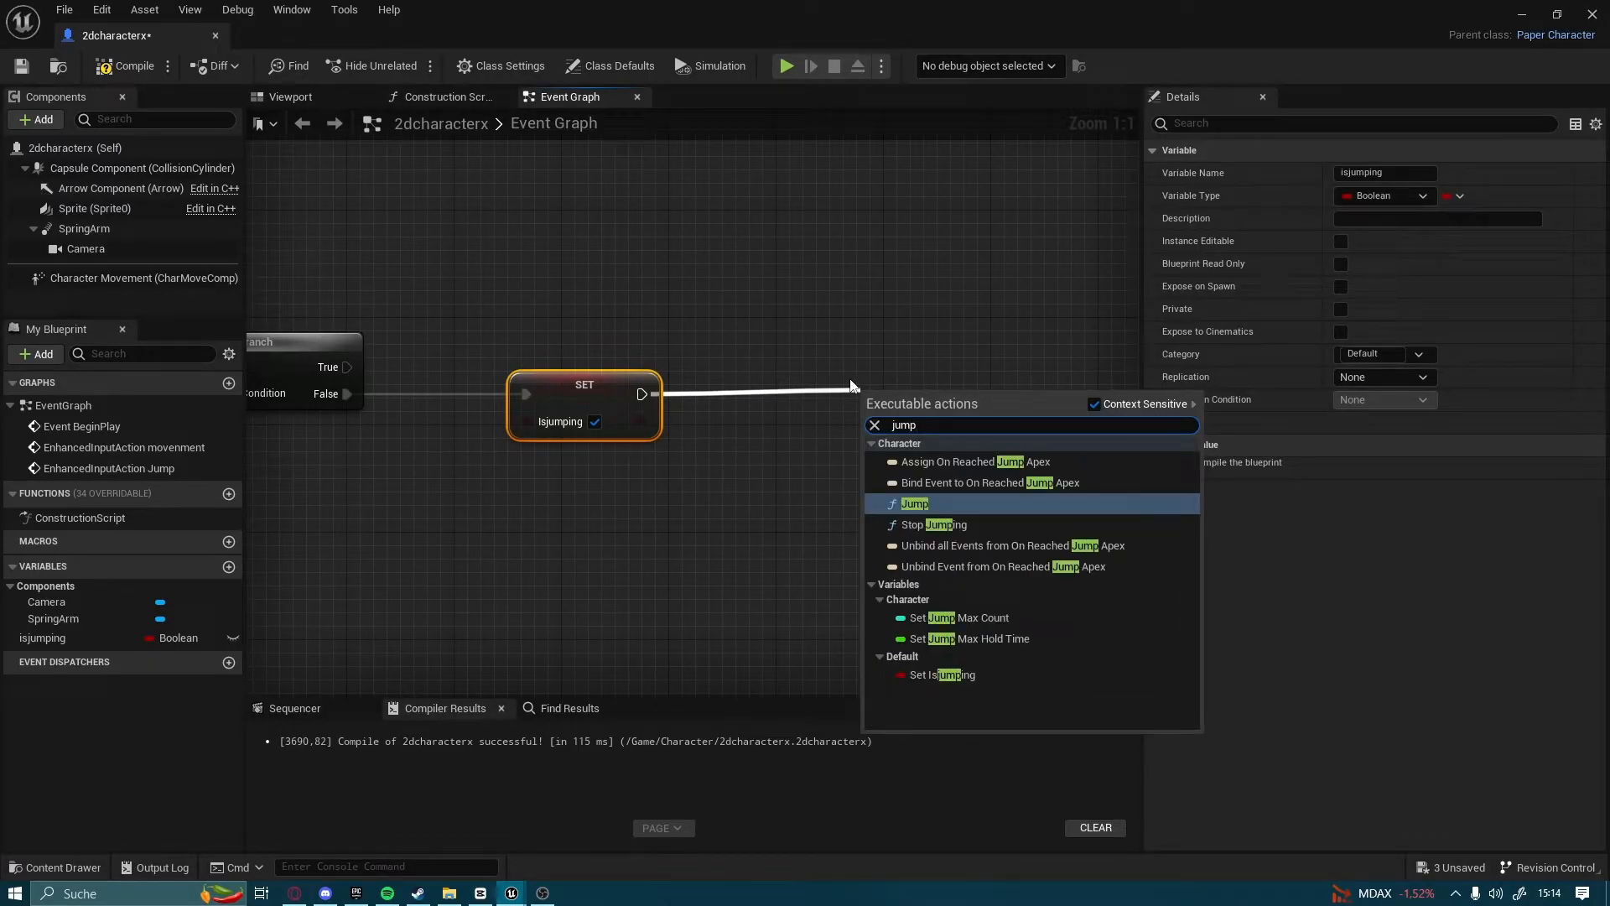
pyautogui.press('Return')
pyautogui.moveTo(902, 320); pyautogui.dragTo(703, 293, button='right')
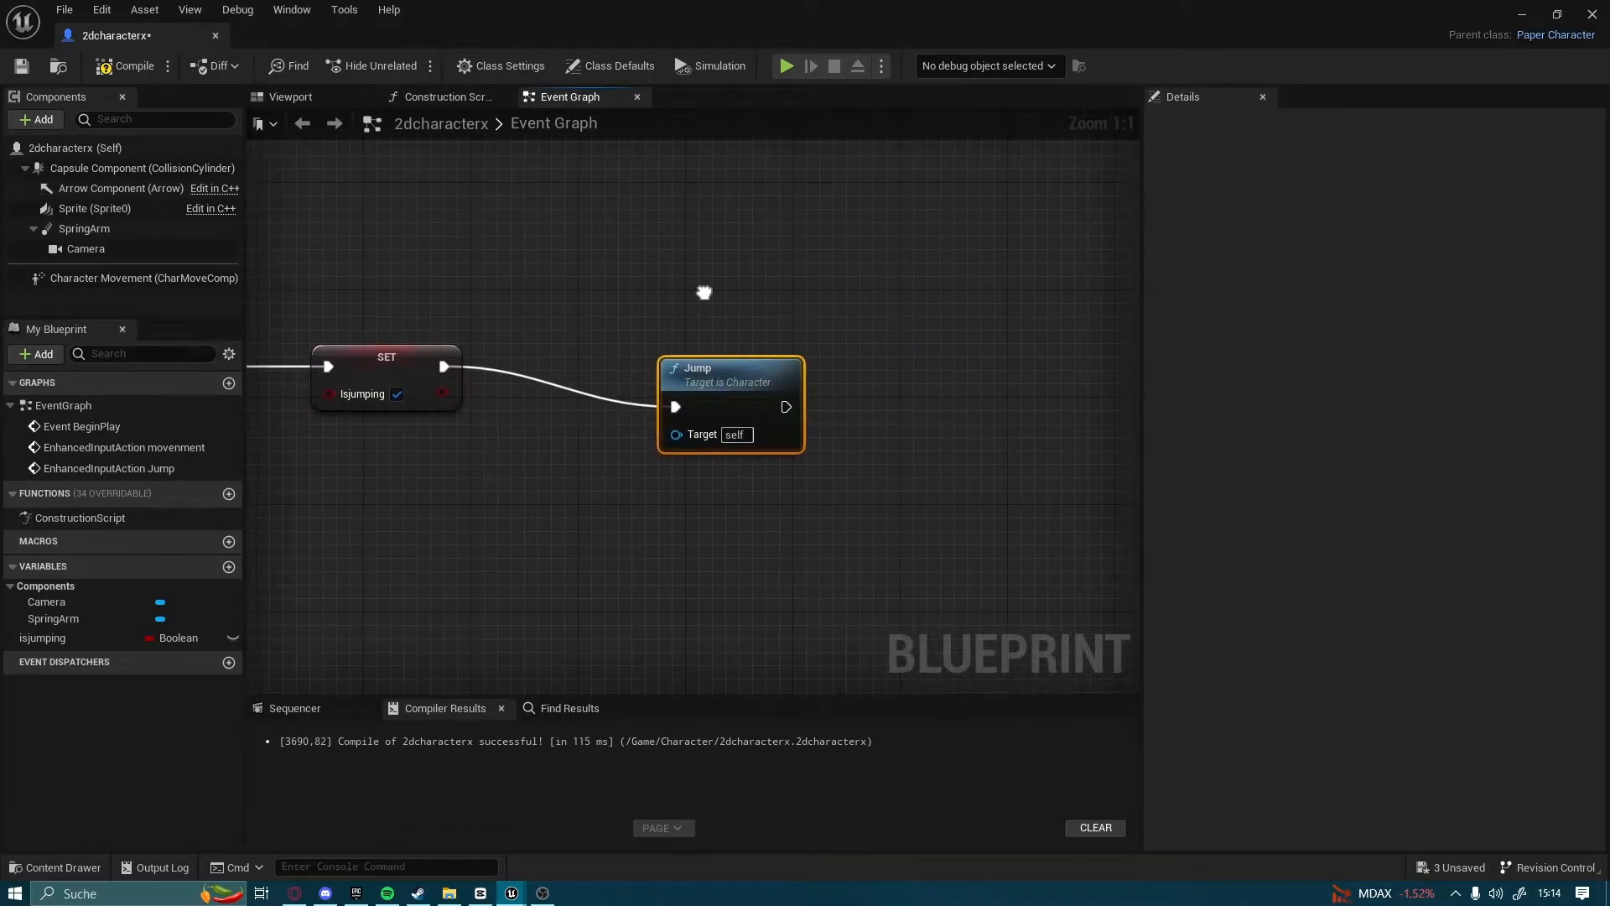
# Add a Set Looping (Sprite) node after the Jump function, align it and place its Sprite reference below the nodes
pyautogui.moveTo(744, 367); pyautogui.dragTo(972, 360)
pyautogui.write('set loo')
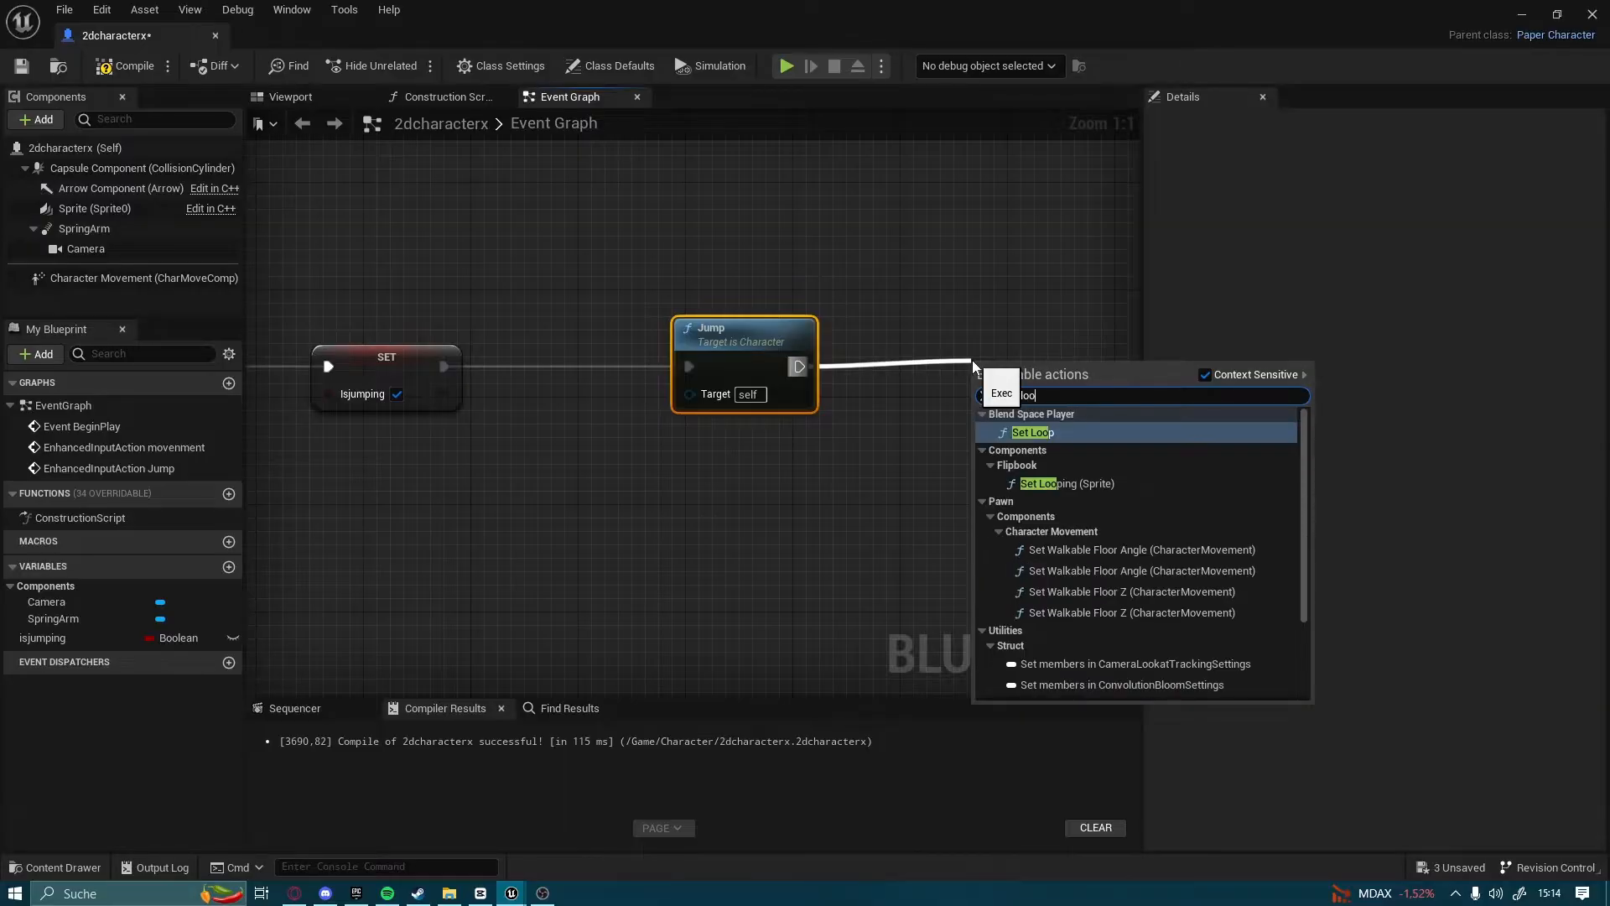
pyautogui.click(1065, 484)
pyautogui.moveTo(838, 506); pyautogui.dragTo(701, 501, button='right')
pyautogui.click(898, 299)
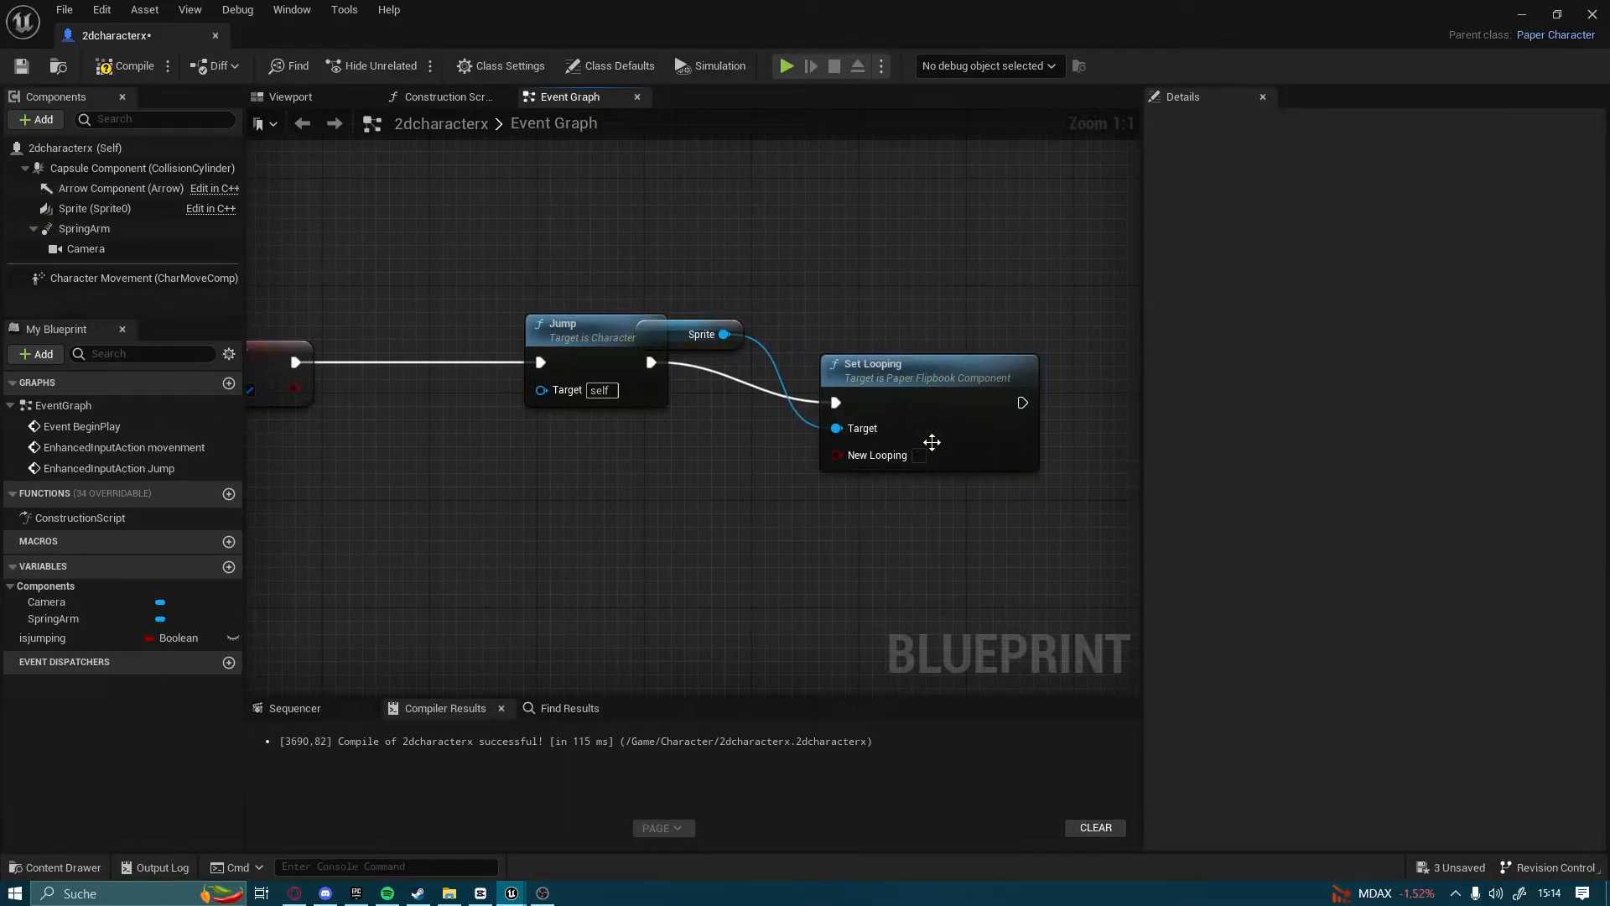
pyautogui.moveTo(943, 399); pyautogui.dragTo(949, 359)
pyautogui.click(738, 339)
pyautogui.moveTo(738, 339); pyautogui.dragTo(721, 534)
pyautogui.moveTo(988, 234); pyautogui.dragTo(813, 194, button='right')
pyautogui.moveTo(974, 266); pyautogui.dragTo(831, 266, button='right')
pyautogui.moveTo(703, 513); pyautogui.dragTo(612, 531, button='right')
# Add a Set Flipbook node after Set Looping and connect the existing Sprite reference to its Target
pyautogui.moveTo(618, 342); pyautogui.dragTo(812, 345)
pyautogui.write('set fli')
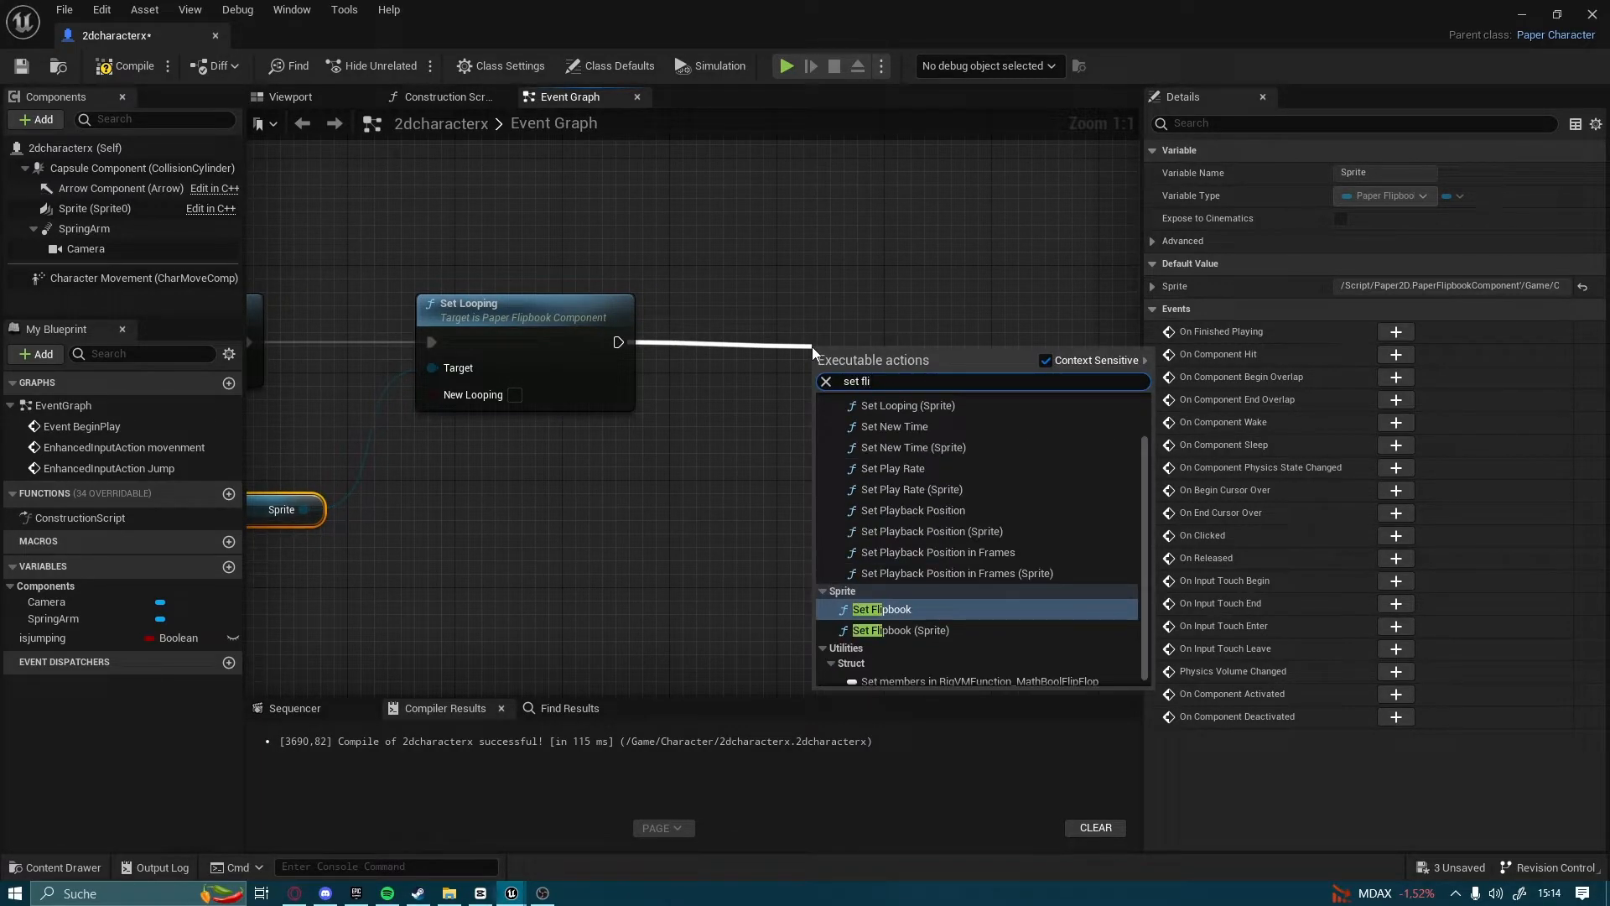
pyautogui.press('Return')
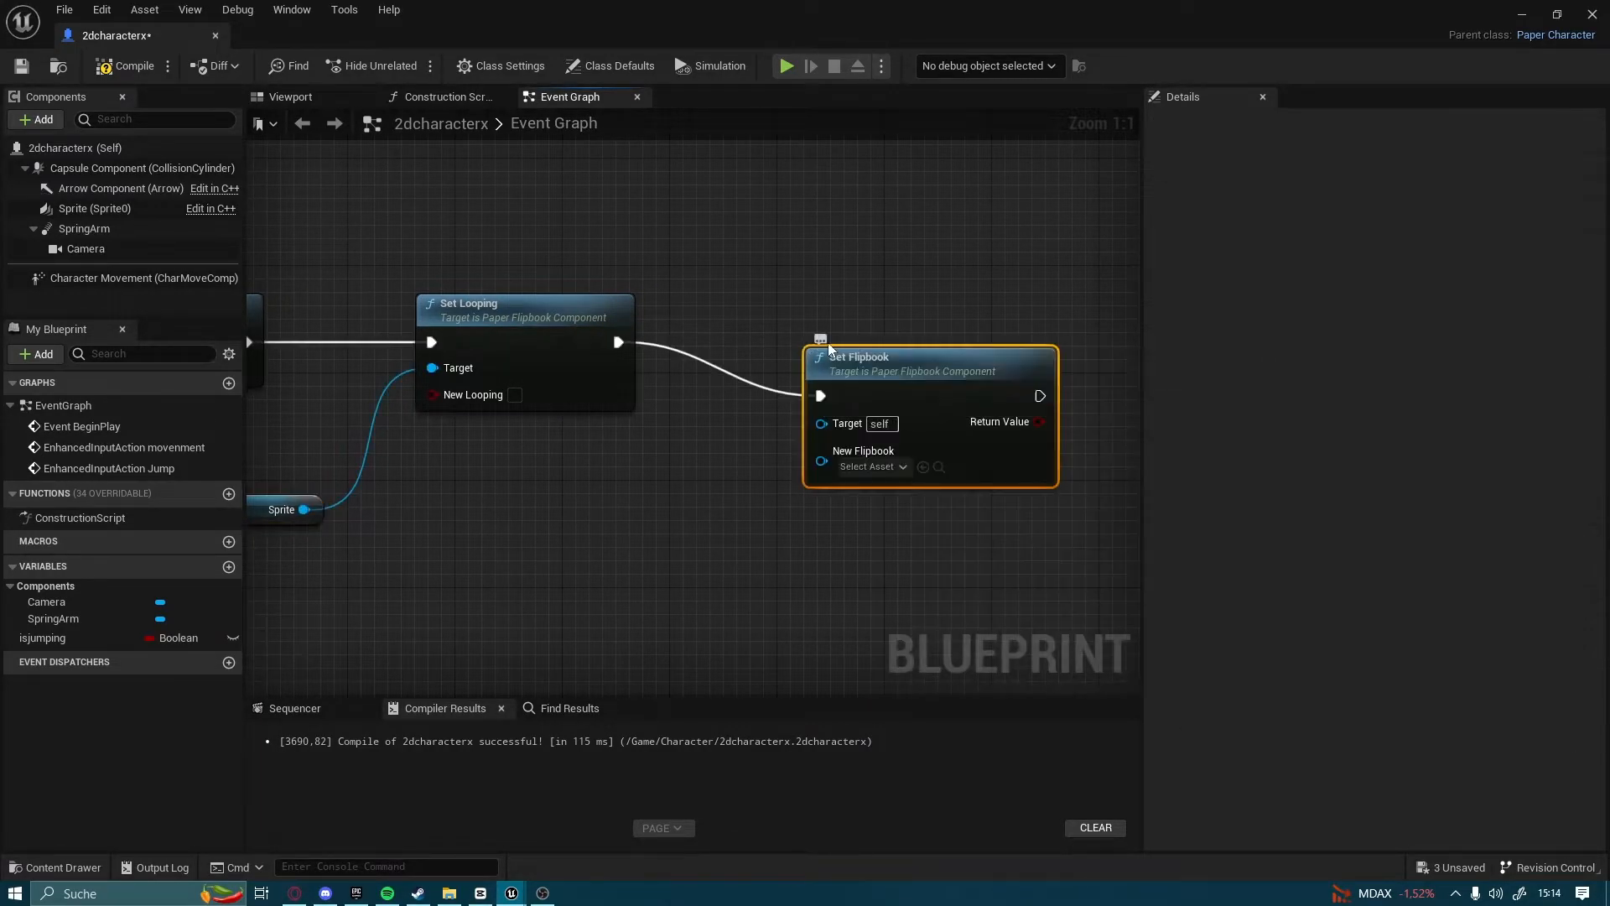
pyautogui.moveTo(546, 570)
pyautogui.mouseDown(button='right')
pyautogui.moveTo(564, 514)
pyautogui.moveTo(517, 557)
pyautogui.moveTo(522, 579)
pyautogui.mouseUp(button='right')
pyautogui.moveTo(358, 459); pyautogui.dragTo(864, 317)
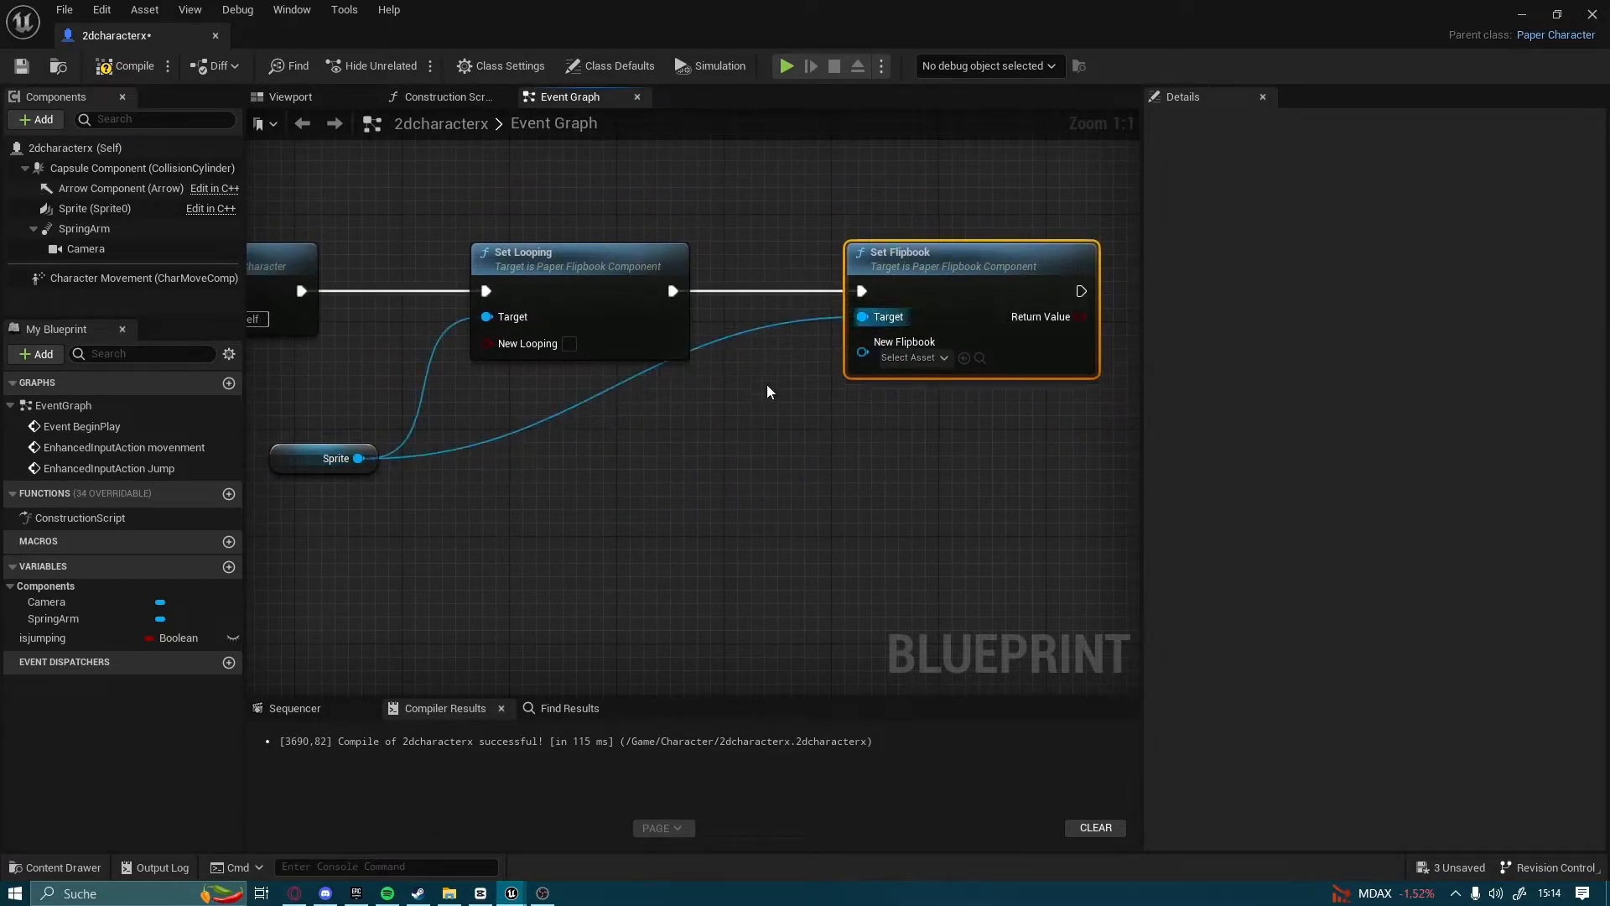
# Route the Sprite wire to Set Flipbook below the nodes with a reroute point and set New Flipbook to _Jump1
pyautogui.doubleClick(647, 357)
pyautogui.moveTo(657, 385); pyautogui.dragTo(650, 464)
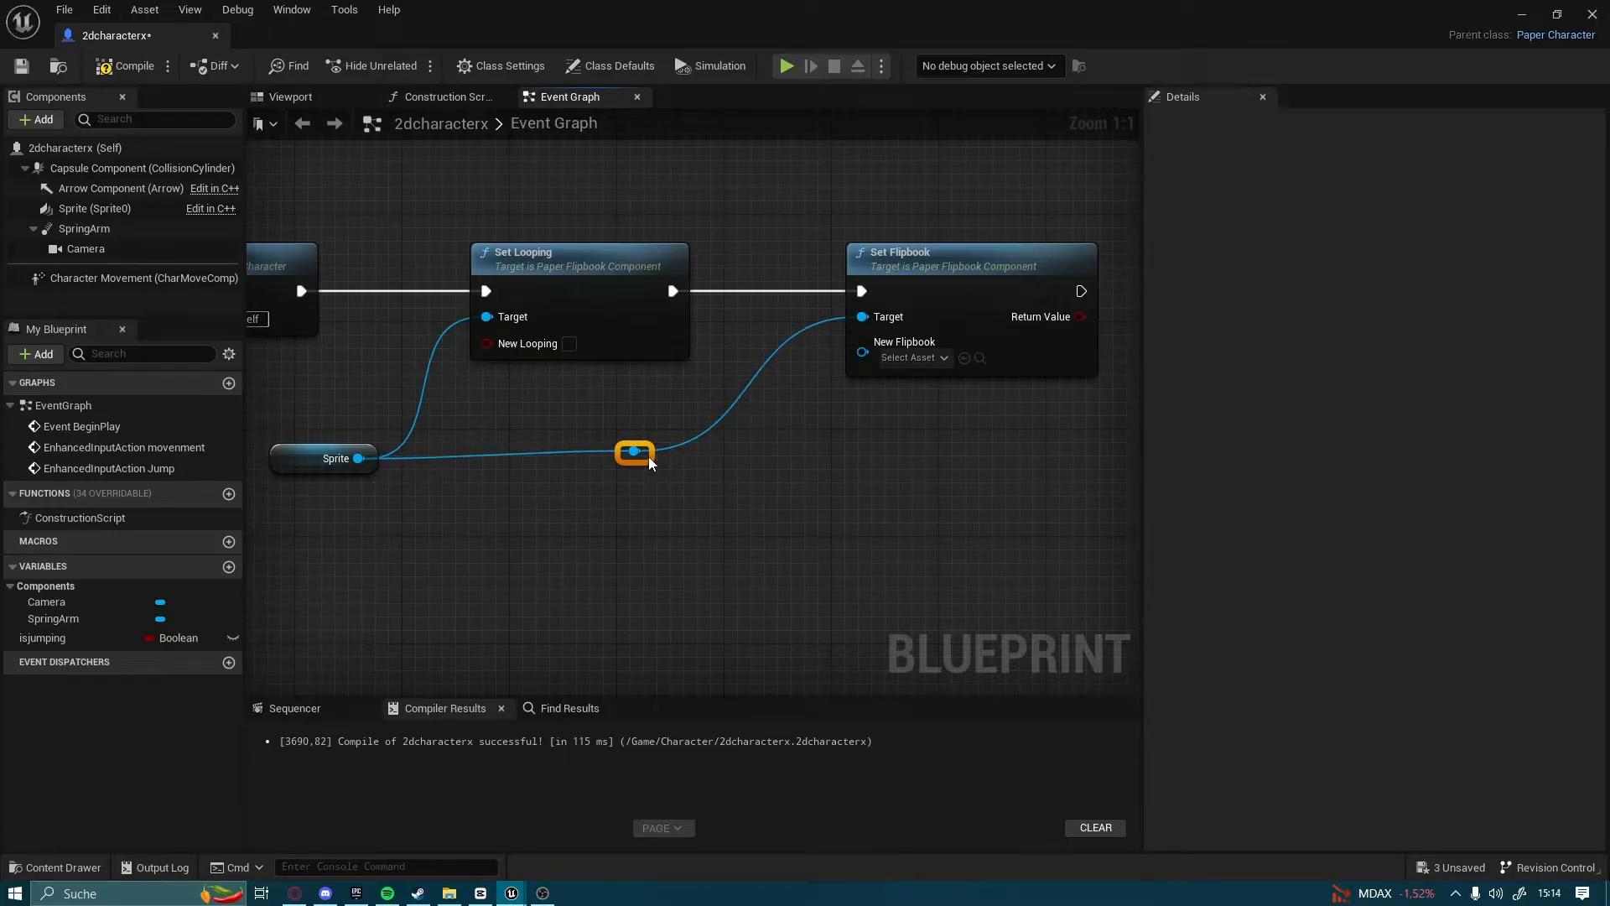
pyautogui.click(912, 357)
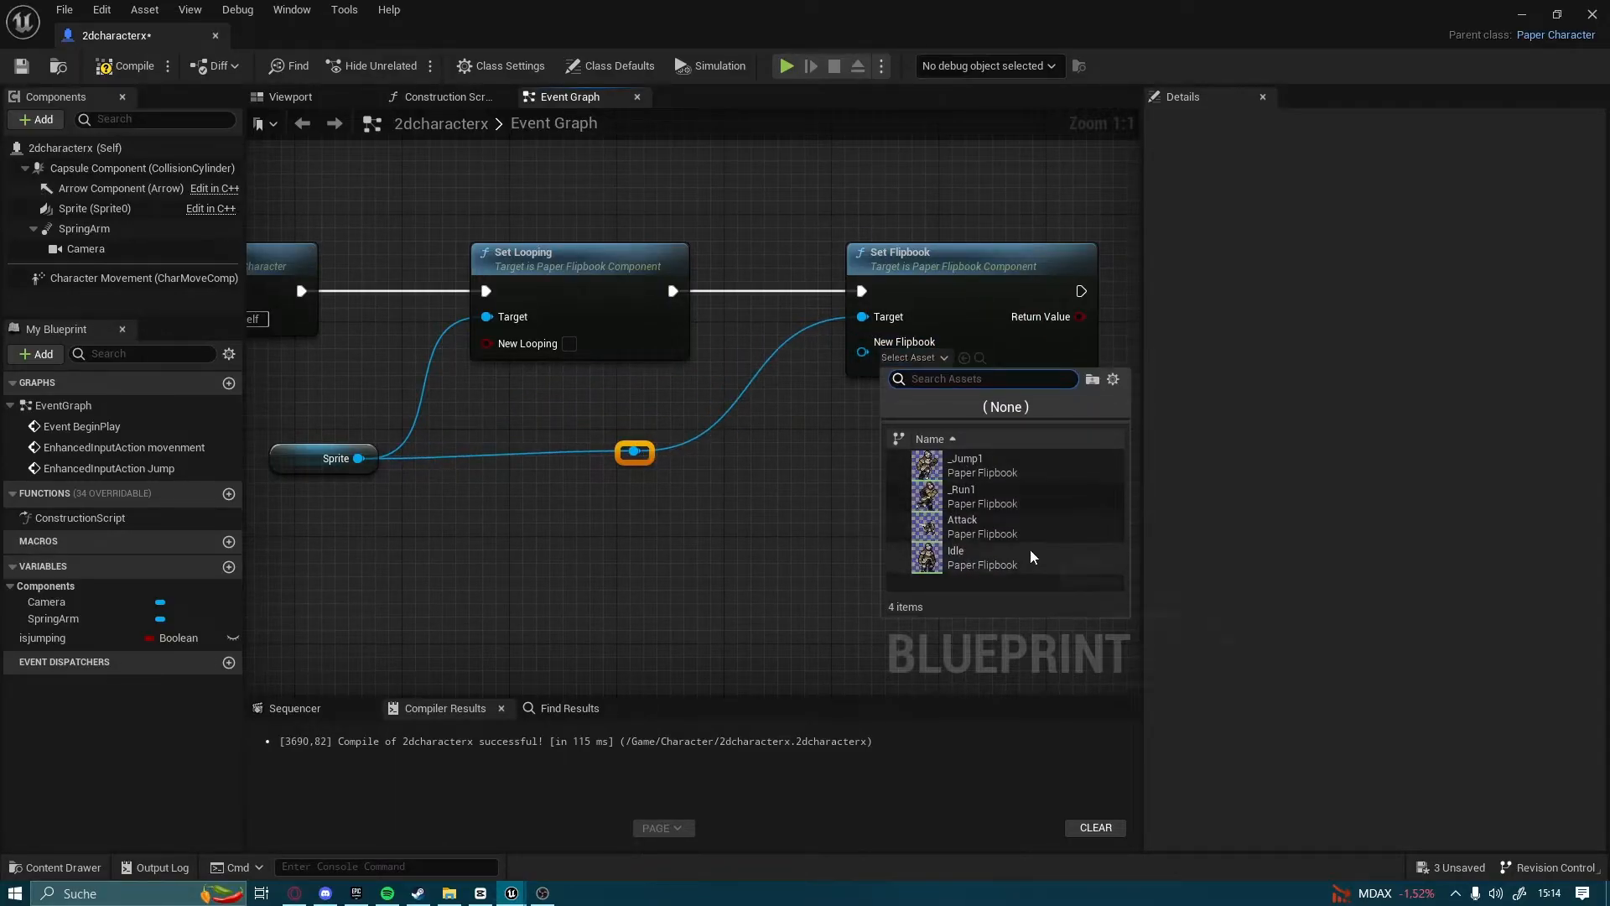
pyautogui.click(966, 467)
pyautogui.moveTo(787, 461); pyautogui.dragTo(682, 461, button='right')
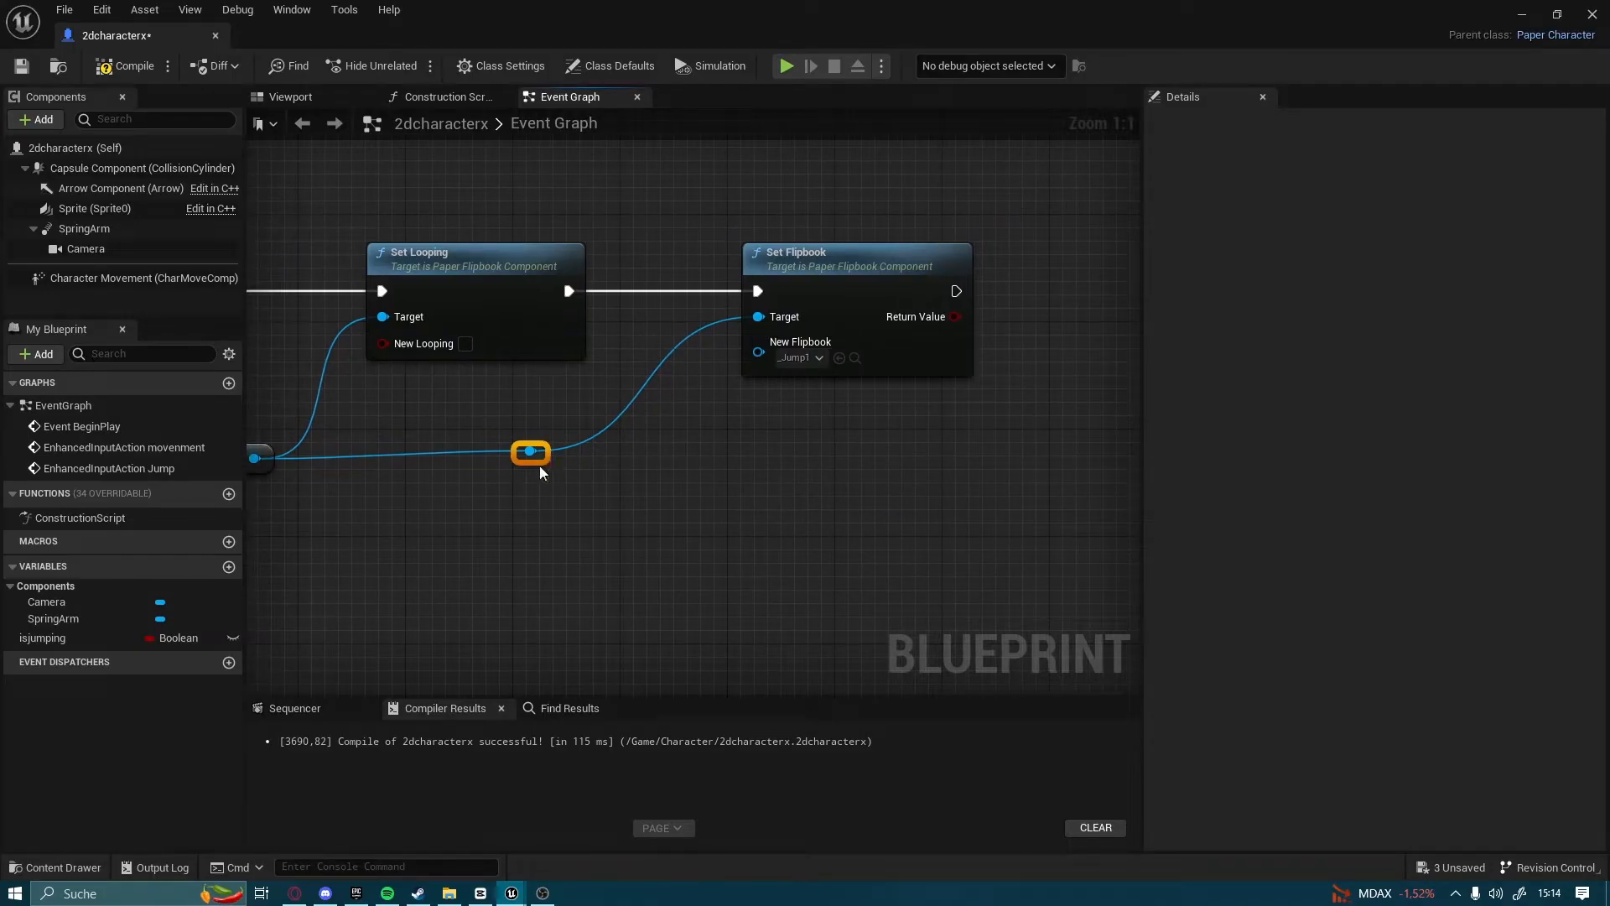
pyautogui.moveTo(541, 466); pyautogui.dragTo(545, 471)
pyautogui.click(597, 469)
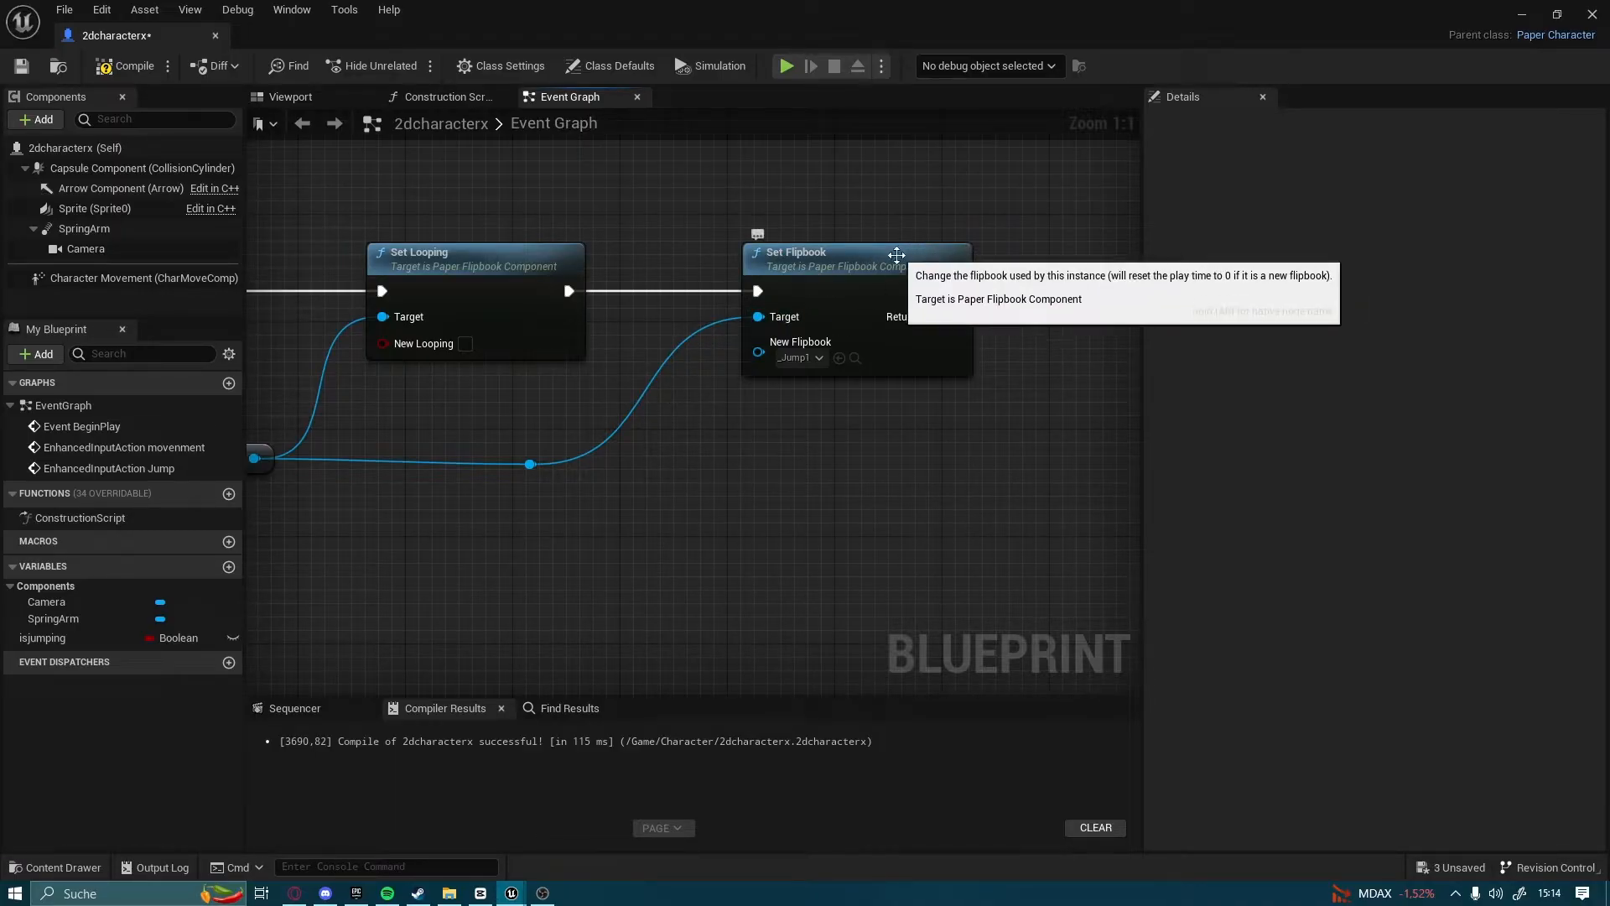
# Add a Delay node after the _Jump1 Set Flipbook node and set its Duration to 0,1
pyautogui.moveTo(956, 291); pyautogui.dragTo(1106, 294)
pyautogui.write('delay')
pyautogui.press('BackSpace')
pyautogui.press('BackSpace')
pyautogui.press('BackSpace')
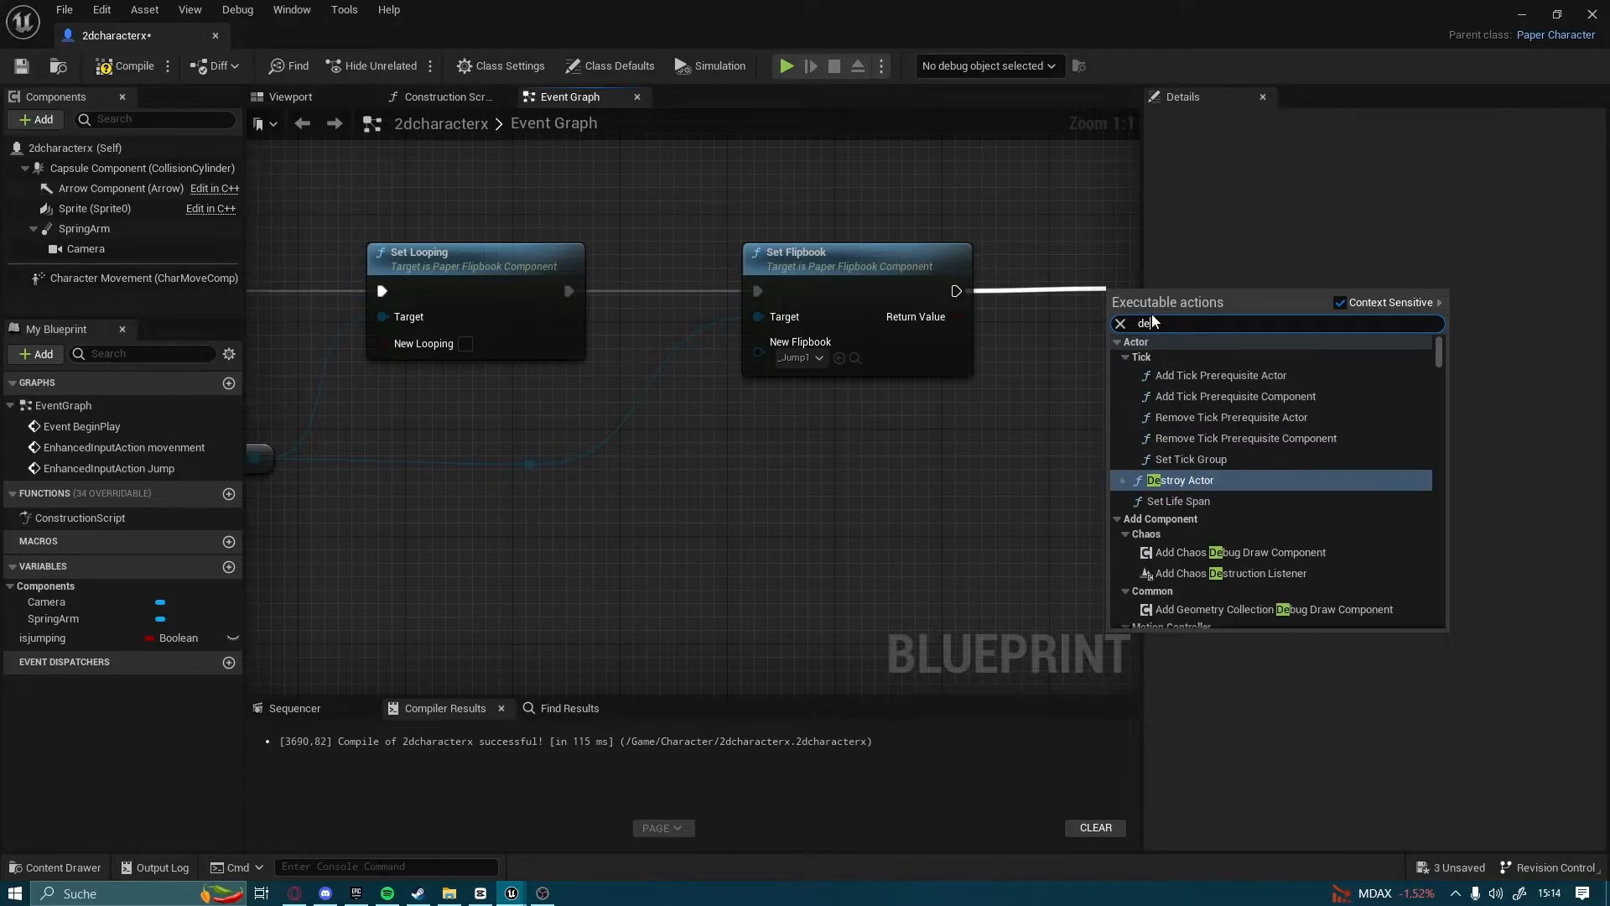
pyautogui.write('lay')
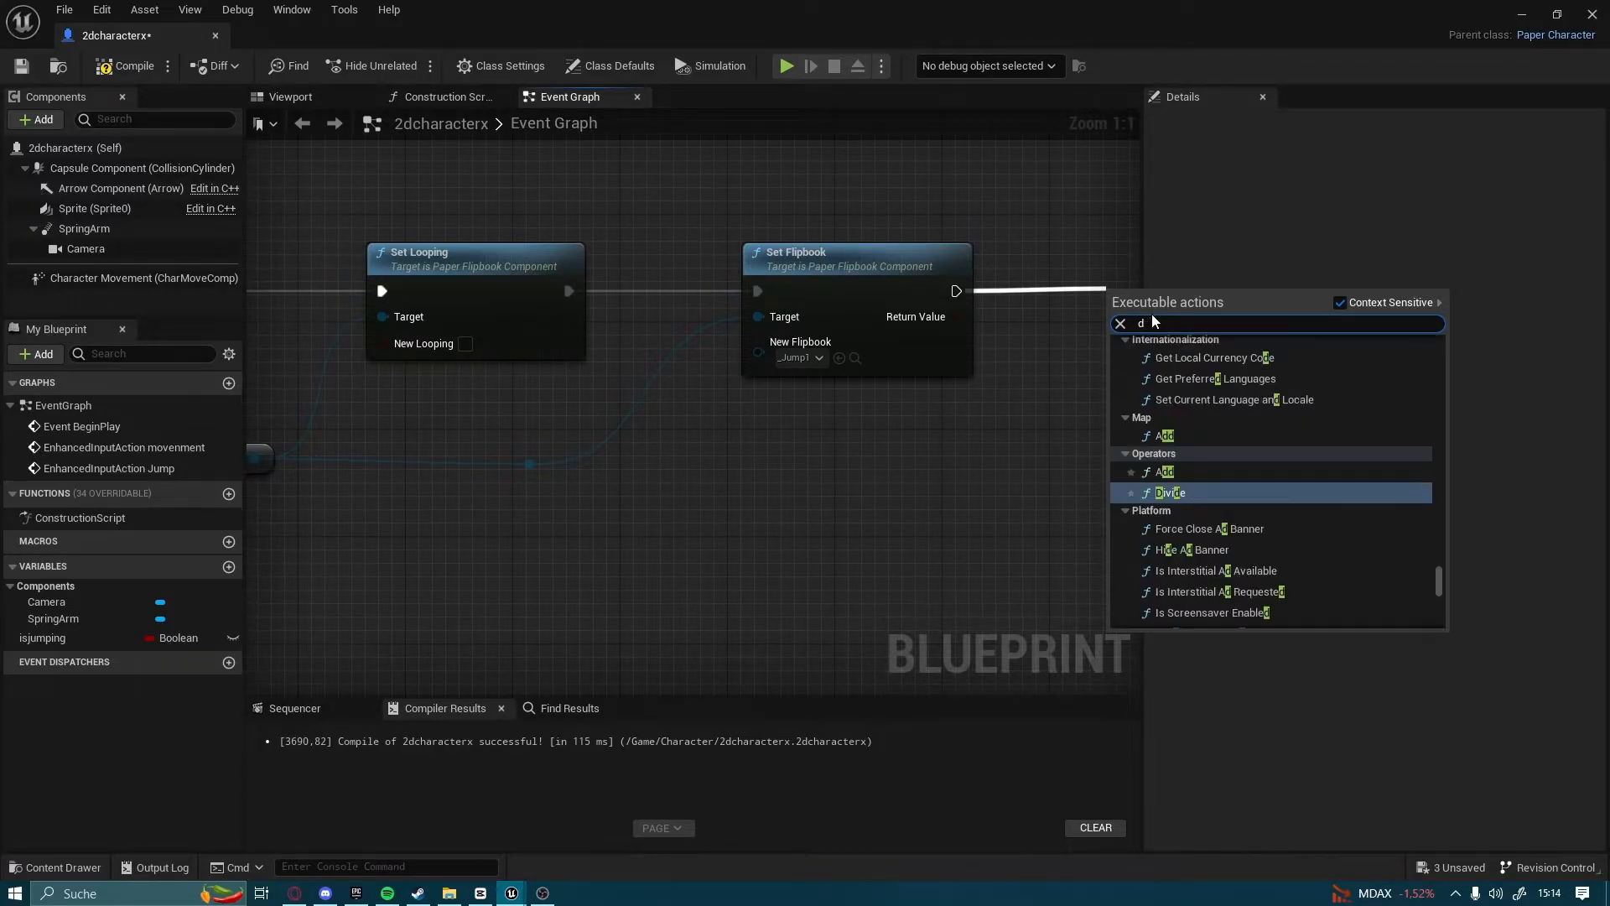
pyautogui.press('Return')
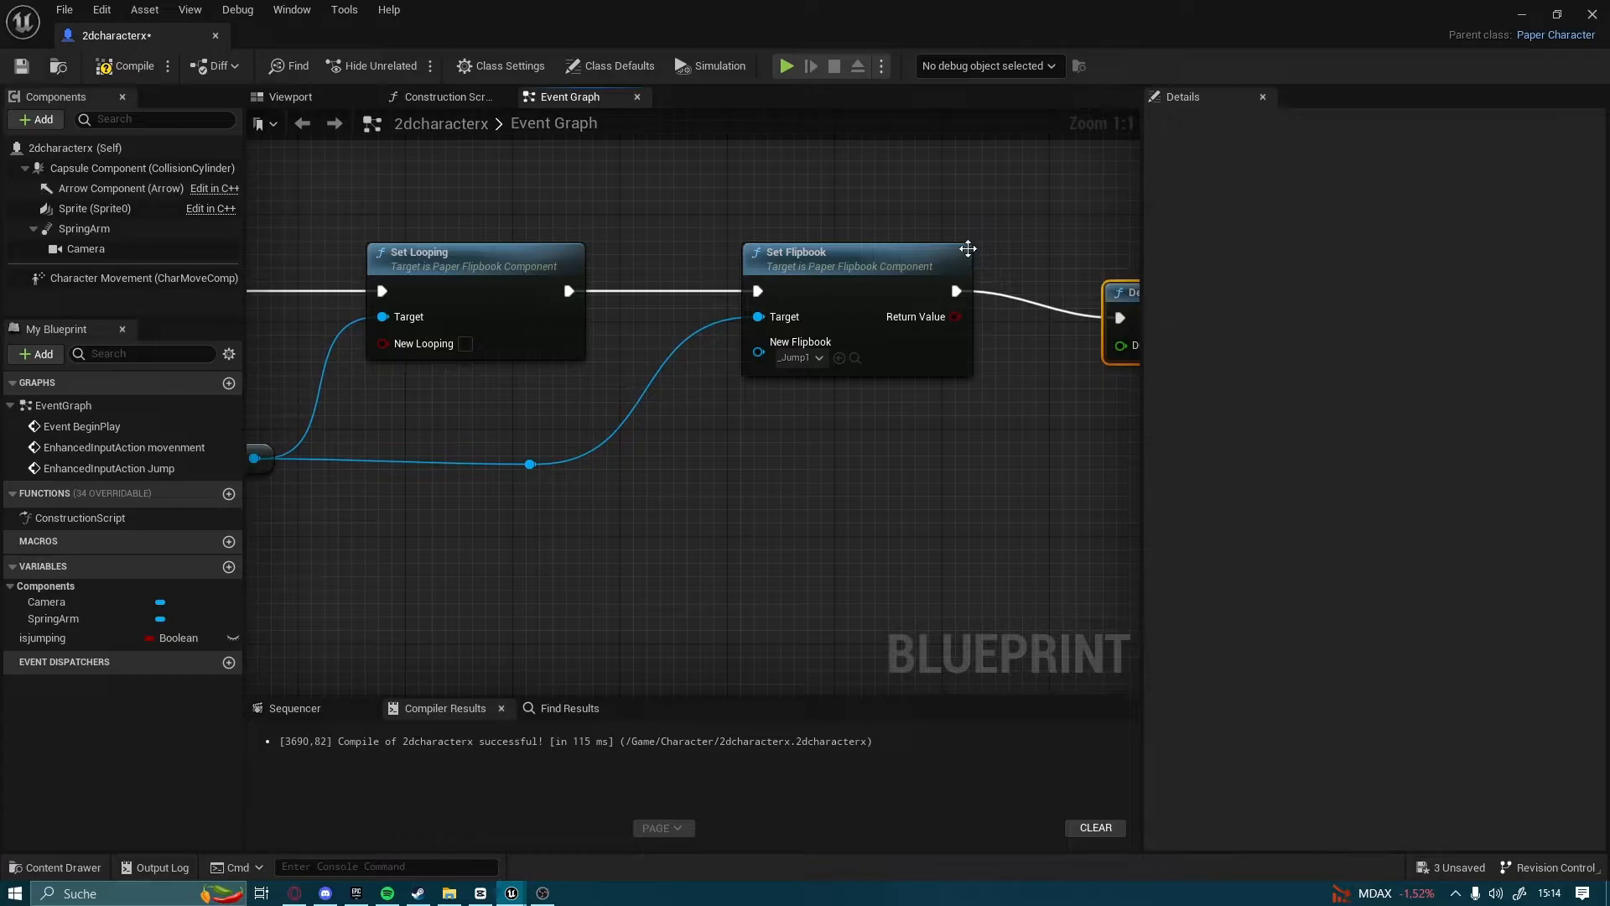
pyautogui.moveTo(962, 249); pyautogui.dragTo(571, 244, button='right')
pyautogui.moveTo(810, 316); pyautogui.dragTo(783, 288)
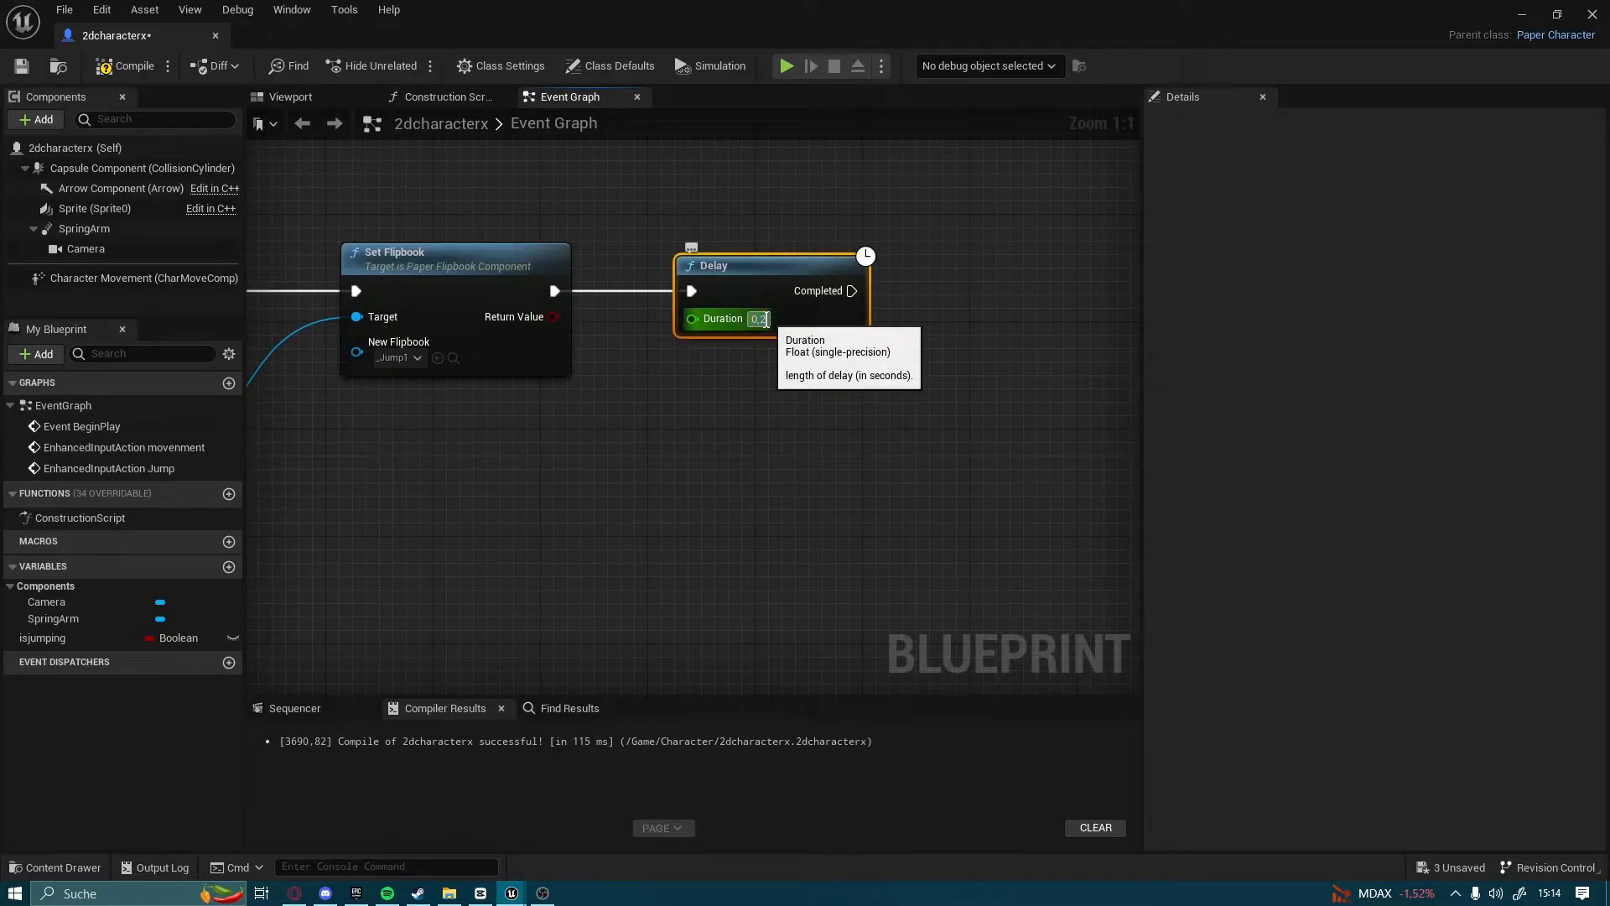
pyautogui.click(767, 320)
pyautogui.write('0,1')
pyautogui.press('Return')
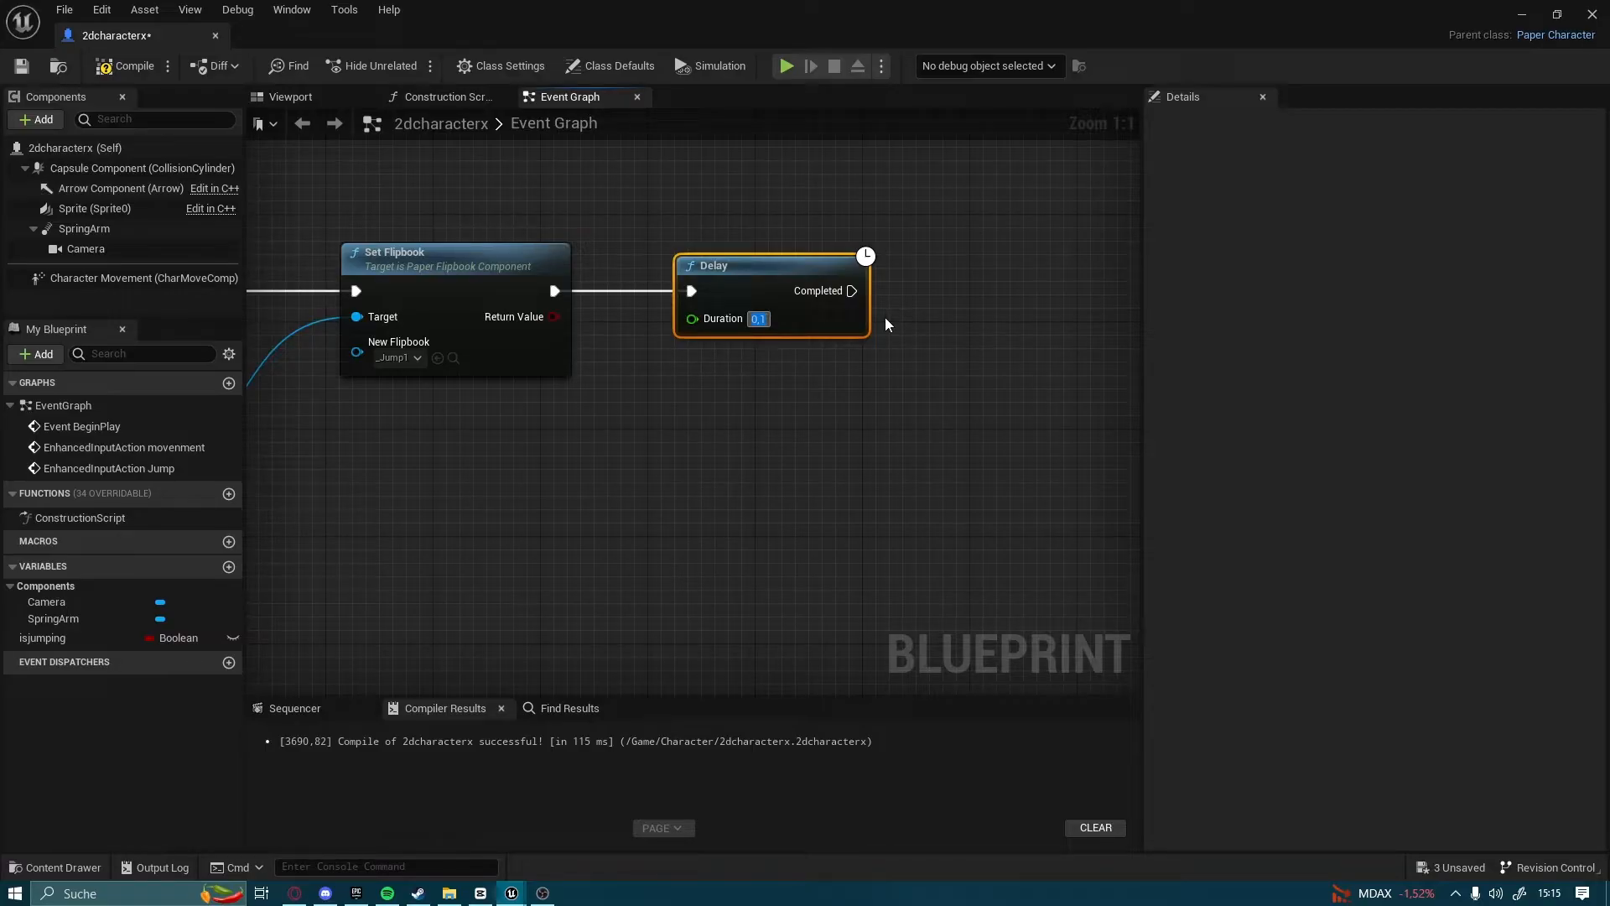
# Add a Branch node after the Completed output of the 0,1 Delay
pyautogui.moveTo(908, 376); pyautogui.dragTo(821, 404, button='right')
pyautogui.moveTo(792, 323); pyautogui.dragTo(915, 325)
pyautogui.write('bra')
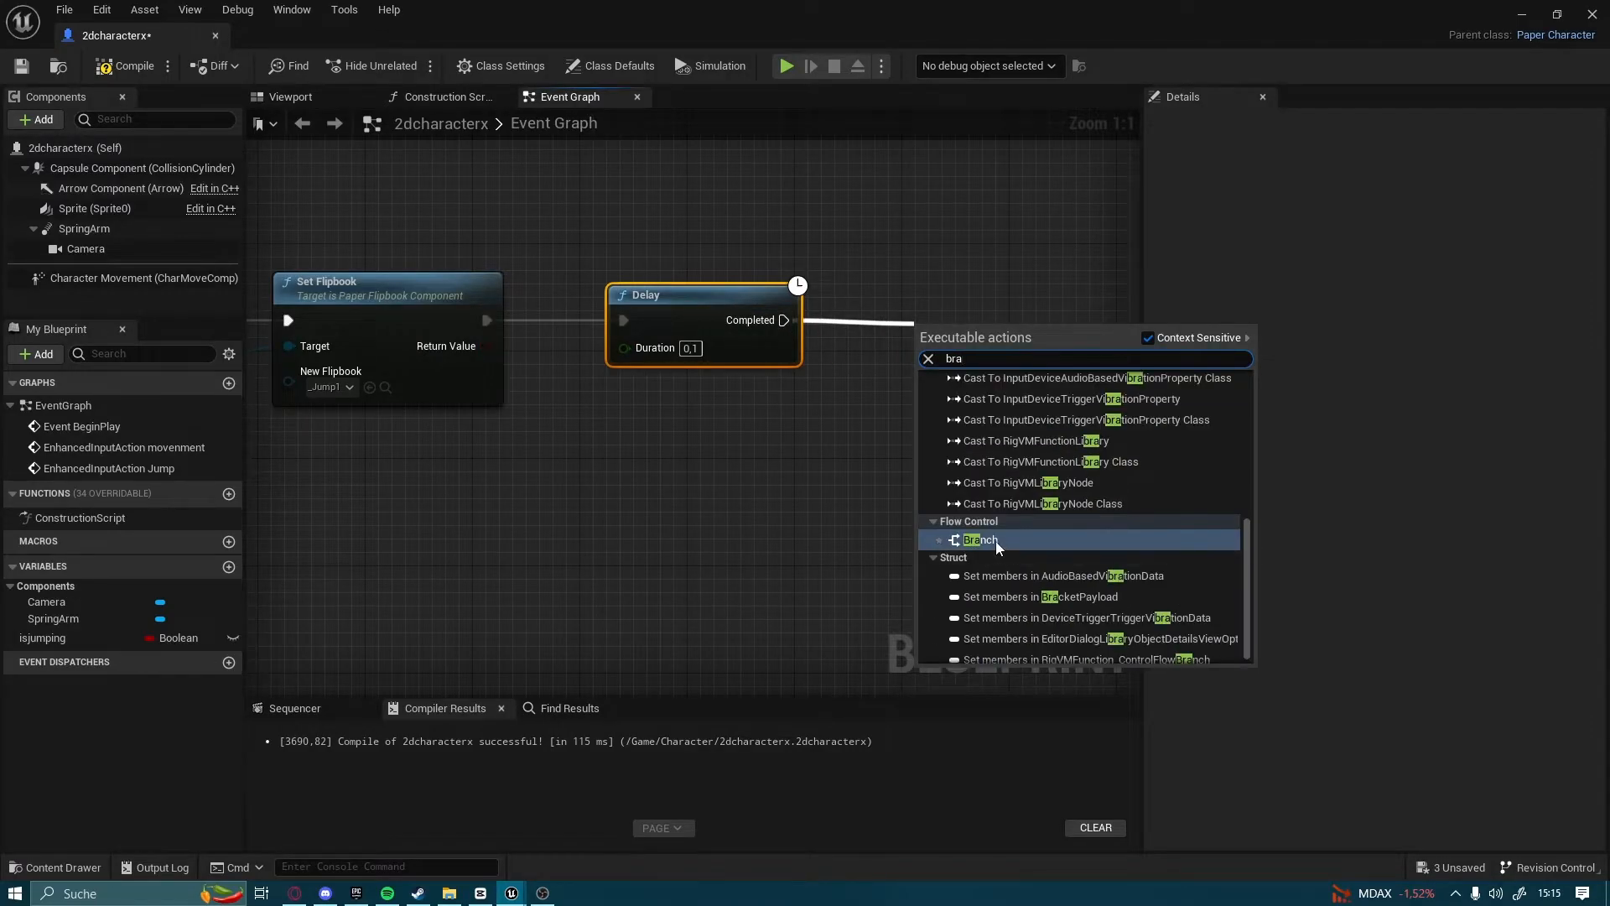
pyautogui.click(994, 540)
pyautogui.moveTo(994, 541); pyautogui.dragTo(827, 587, button='right')
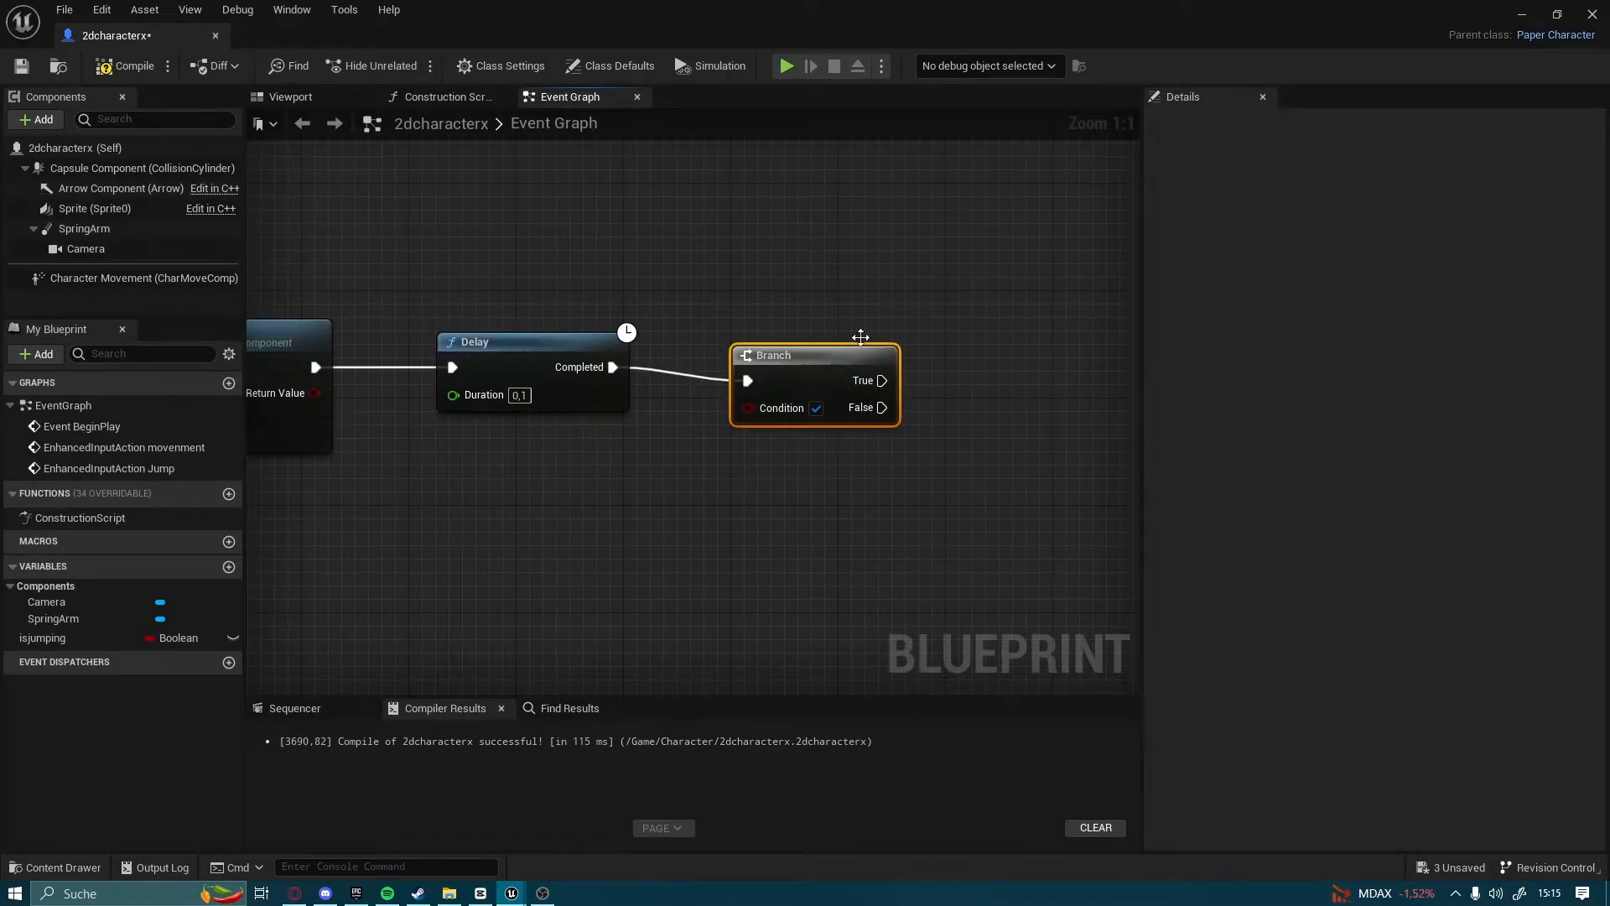
pyautogui.moveTo(845, 350); pyautogui.dragTo(761, 381, button='right')
# Connect a second Delay node to the new Branch's False output and place it above the Branch
pyautogui.moveTo(797, 440); pyautogui.dragTo(676, 308)
pyautogui.write('delay')
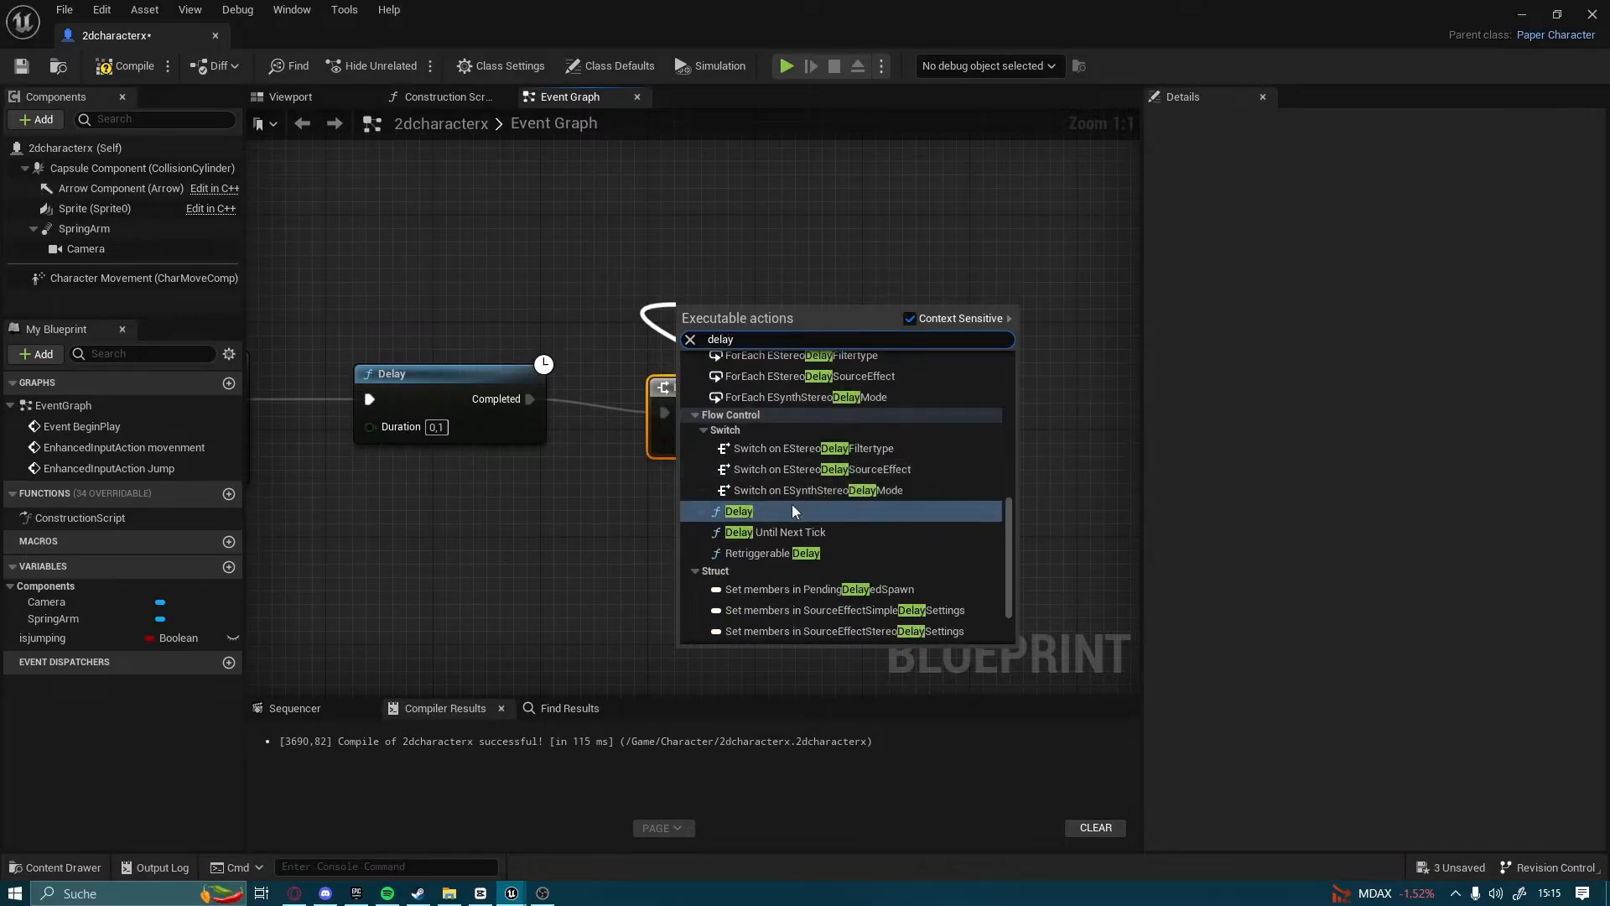
pyautogui.click(794, 508)
pyautogui.moveTo(773, 332); pyautogui.dragTo(751, 291)
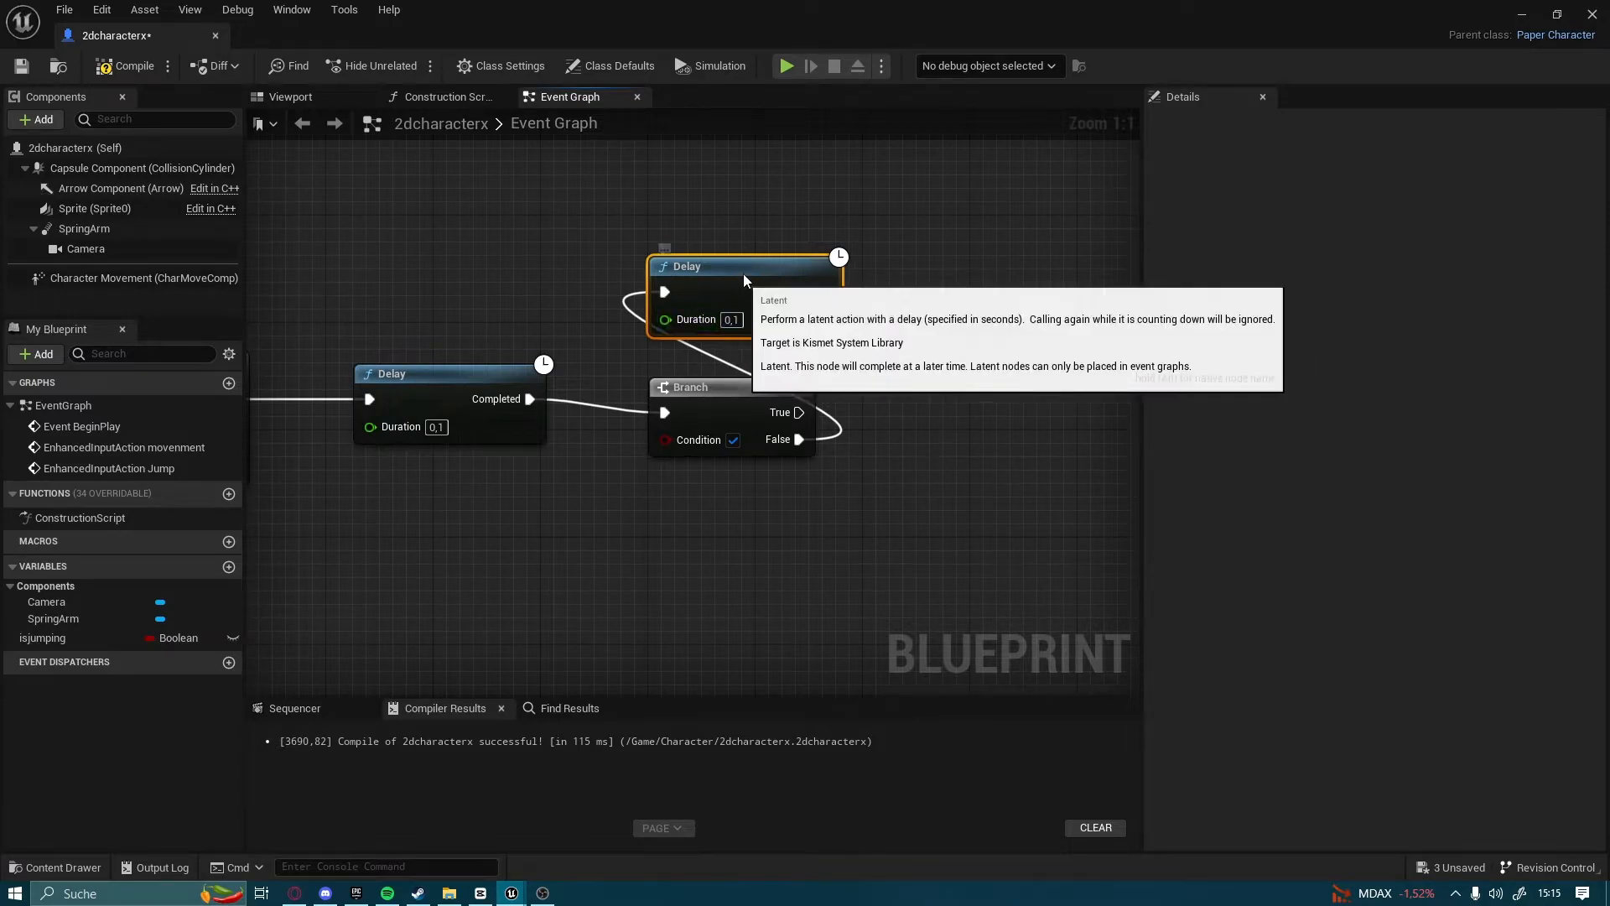
pyautogui.moveTo(740, 275); pyautogui.dragTo(745, 249)
pyautogui.click(828, 195)
# Loop the second Delay's Completed output back to the Branch's execution input and adjust the Delay's position
pyautogui.moveTo(826, 266); pyautogui.dragTo(793, 319, button='right')
pyautogui.moveTo(790, 317); pyautogui.dragTo(634, 463)
pyautogui.moveTo(679, 318); pyautogui.dragTo(669, 302)
# Connect a Set Looping (Sprite) node to the second Branch's True output and align it with the Branch
pyautogui.moveTo(854, 377); pyautogui.dragTo(753, 342, button='right')
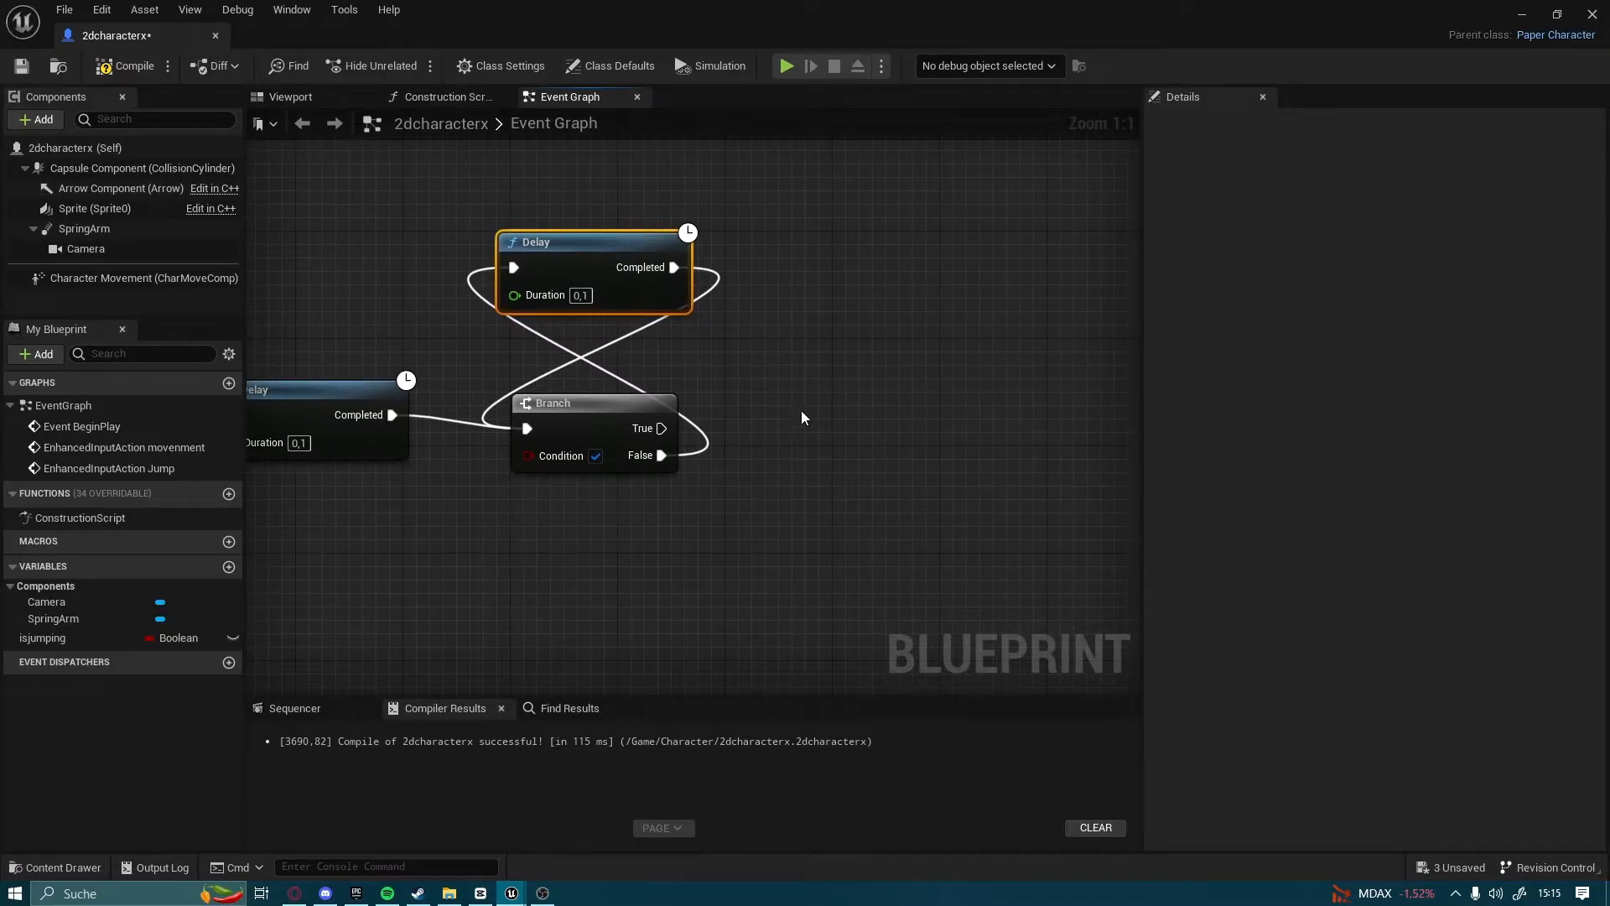
pyautogui.moveTo(661, 428); pyautogui.dragTo(864, 425)
pyautogui.write('set loop')
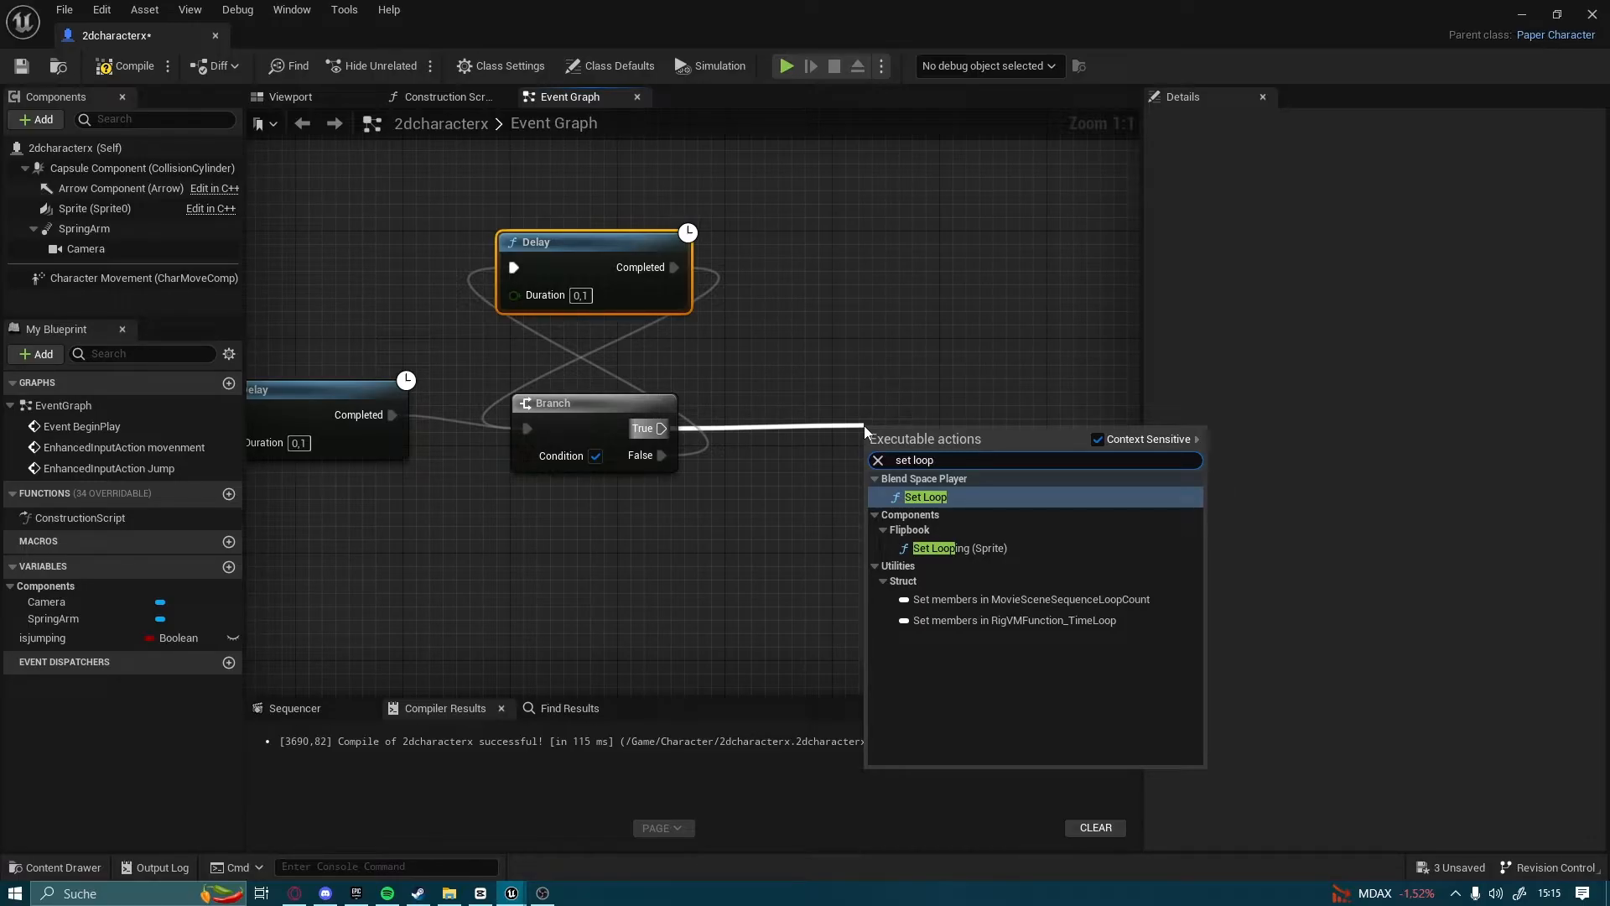
pyautogui.click(960, 547)
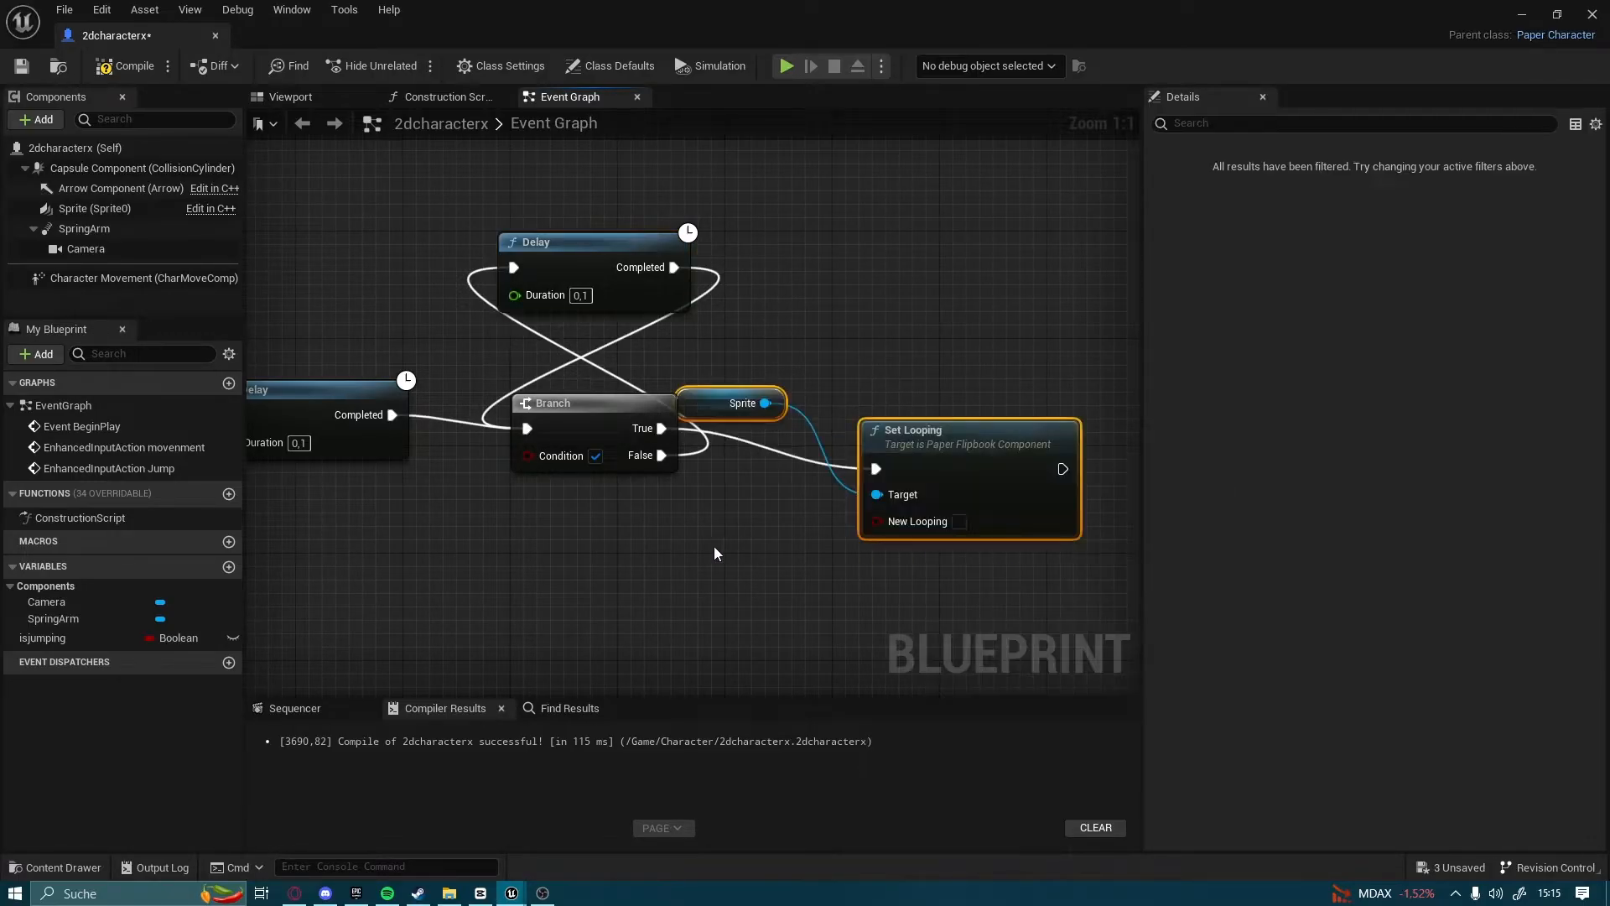
pyautogui.moveTo(756, 524); pyautogui.dragTo(843, 525, button='right')
pyautogui.moveTo(1044, 438); pyautogui.dragTo(1045, 397)
pyautogui.click(1015, 307)
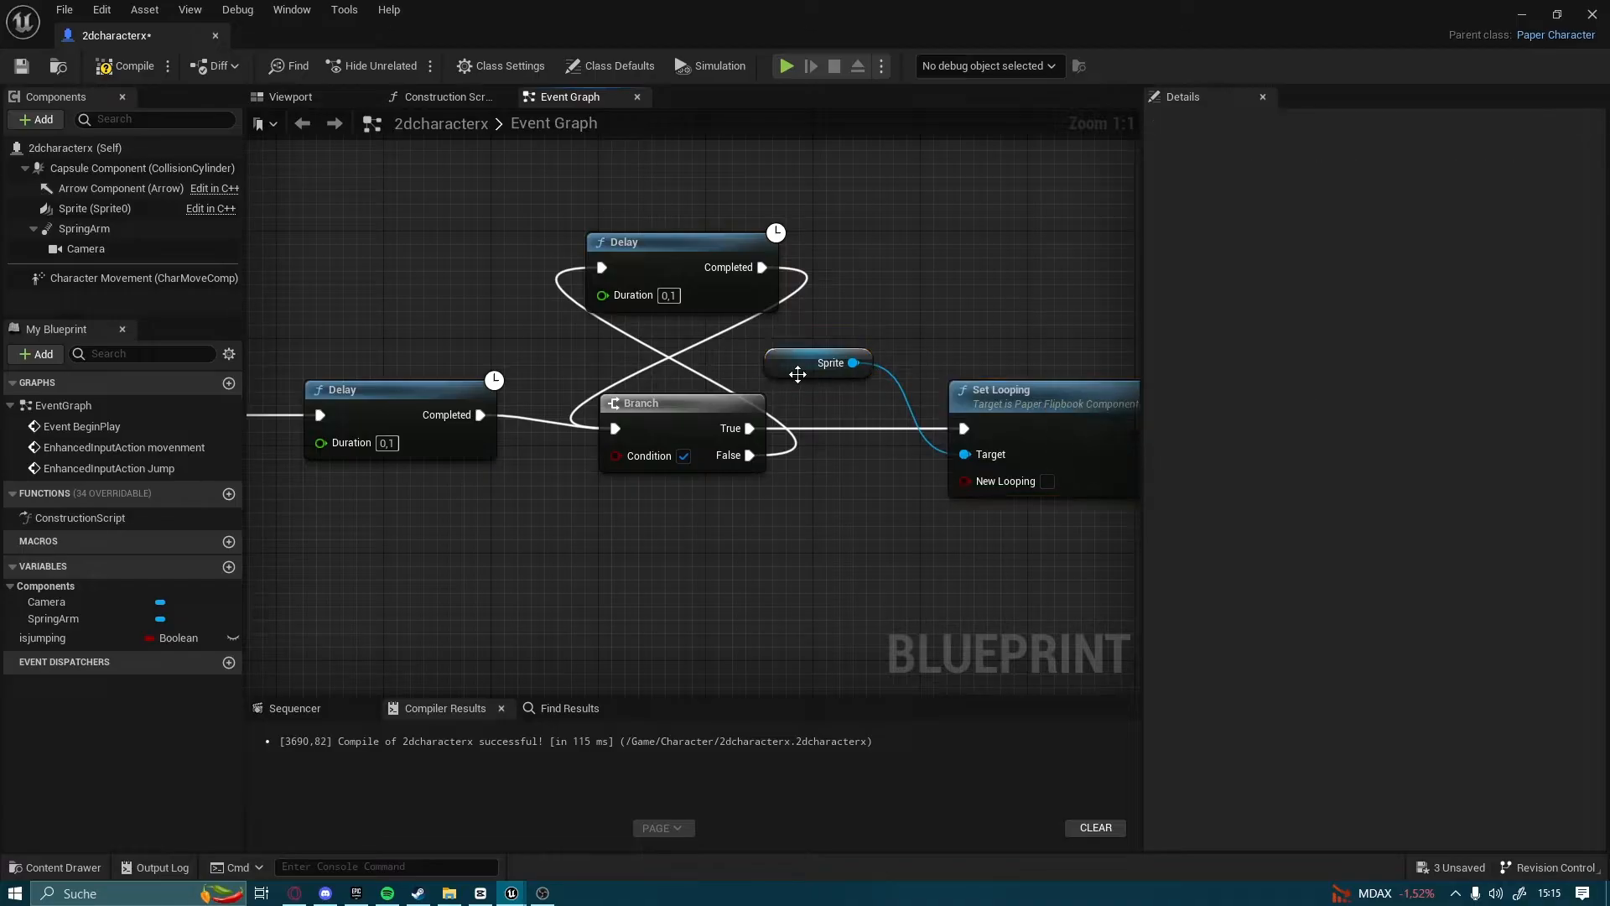
# Tuck the Sprite node beside the last Set Looping, duplicate the jump chain's Sprite node and delete the reroute point feeding Set Flipbook
pyautogui.moveTo(800, 374); pyautogui.dragTo(829, 475)
pyautogui.moveTo(615, 550); pyautogui.dragTo(701, 562, button='right')
pyautogui.click(561, 440)
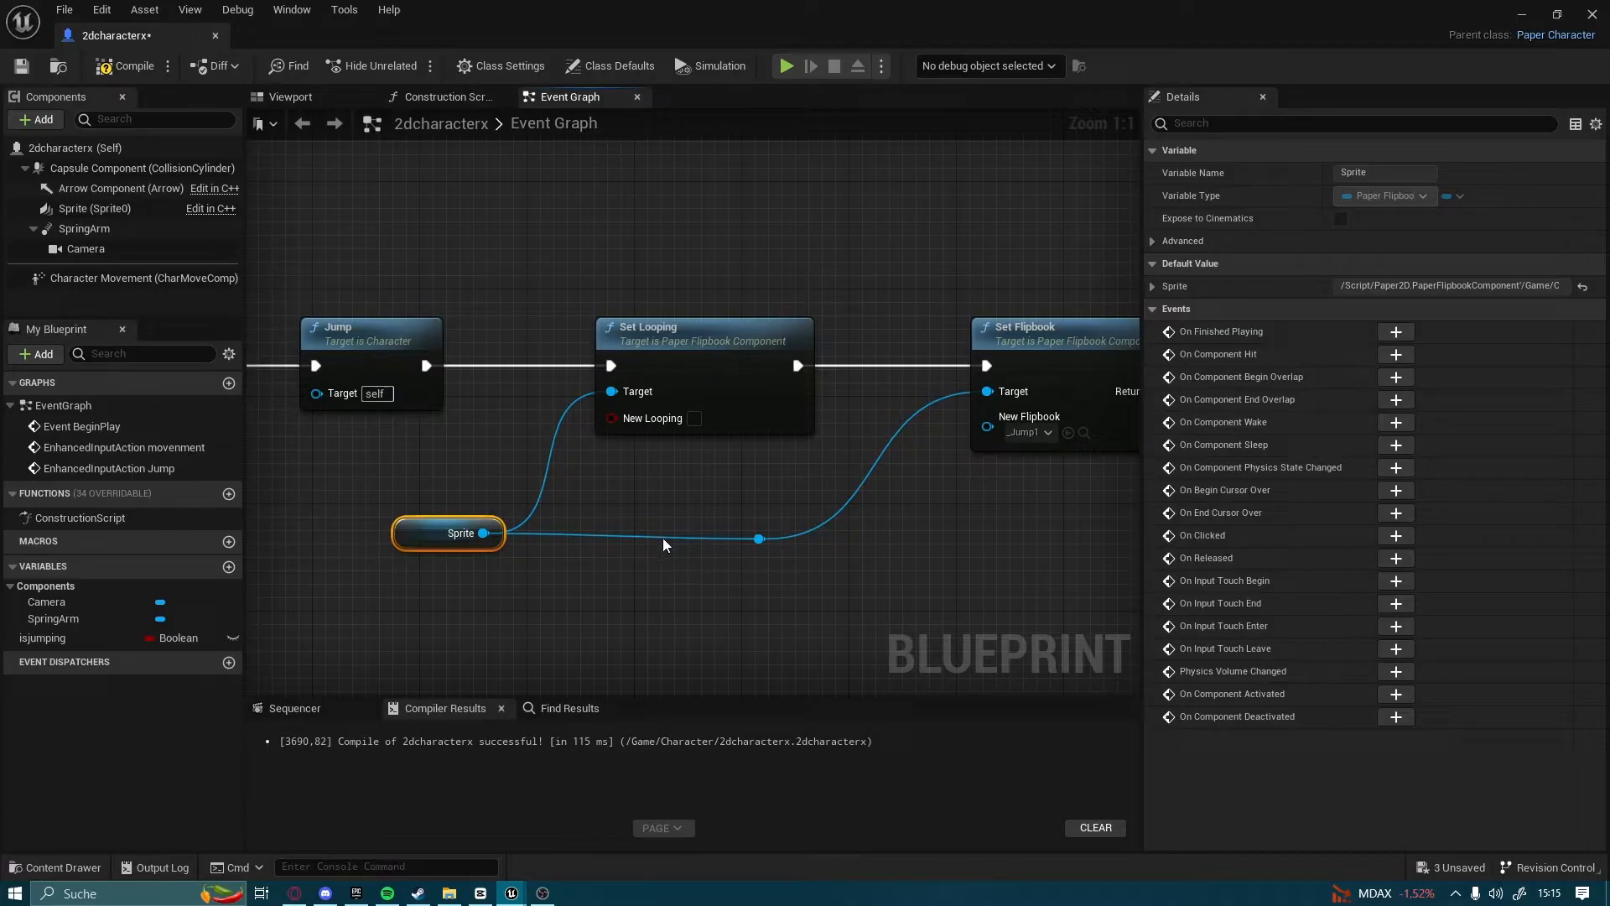
pyautogui.hotkey('ctrl', 'v')
pyautogui.moveTo(683, 547); pyautogui.dragTo(966, 584)
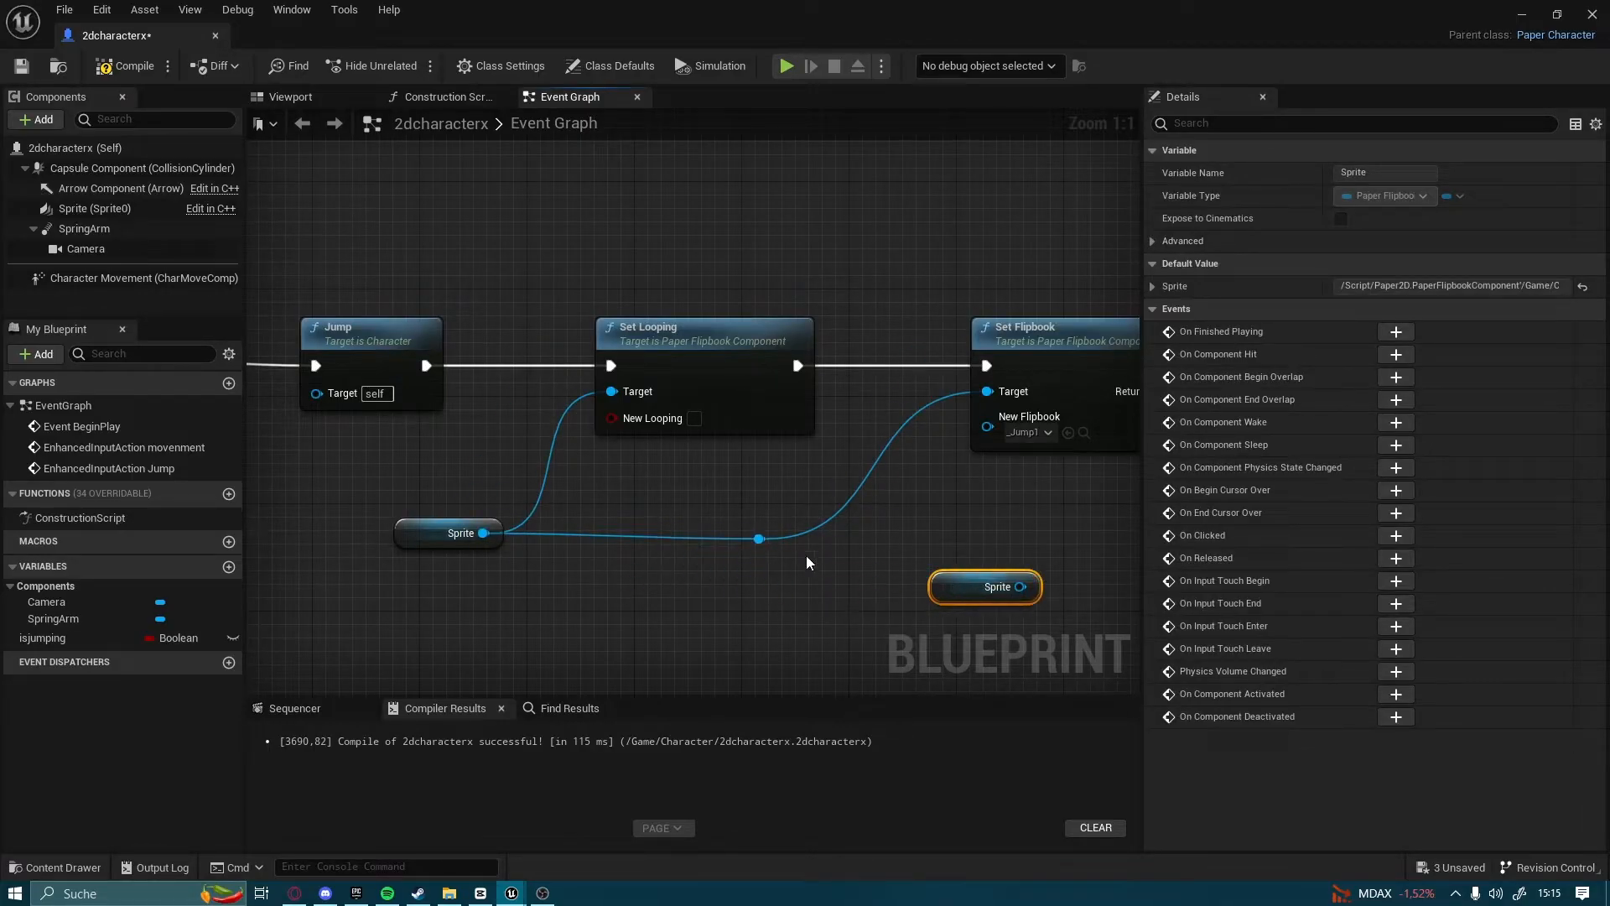
pyautogui.click(758, 539)
pyautogui.press('Delete')
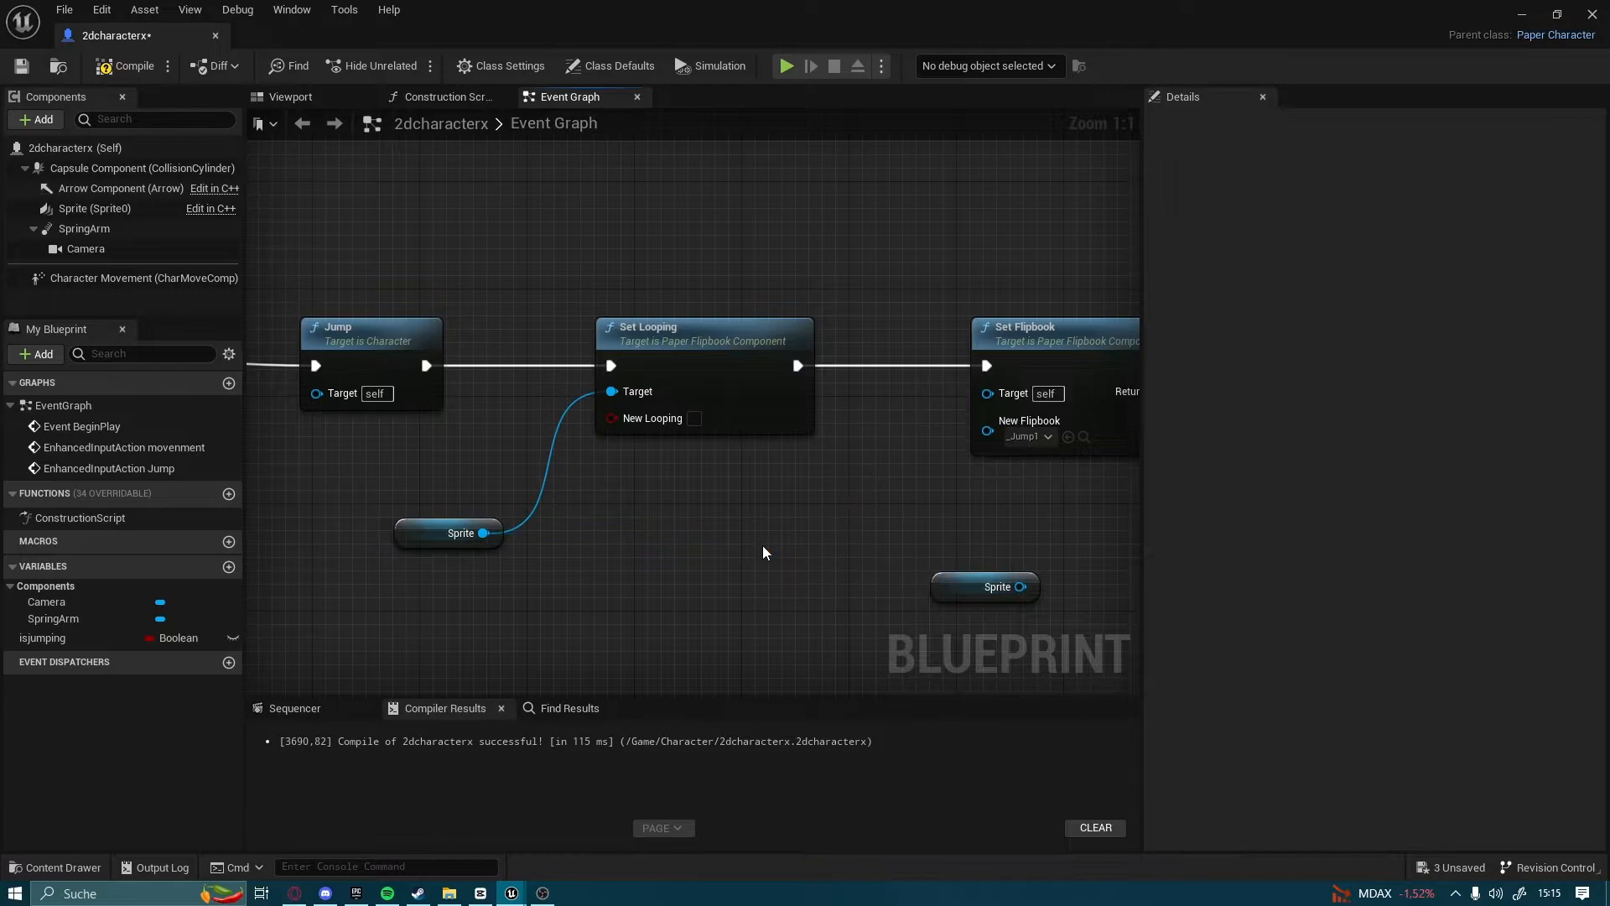
# Connect the duplicated Sprite to the _Jump1 Set Flipbook's Target and place the Sprite nodes close to the nodes they feed
pyautogui.moveTo(453, 529); pyautogui.dragTo(516, 379)
pyautogui.moveTo(940, 578); pyautogui.dragTo(988, 394)
pyautogui.moveTo(953, 509); pyautogui.dragTo(826, 582, button='right')
pyautogui.moveTo(1038, 316); pyautogui.dragTo(470, 334, button='right')
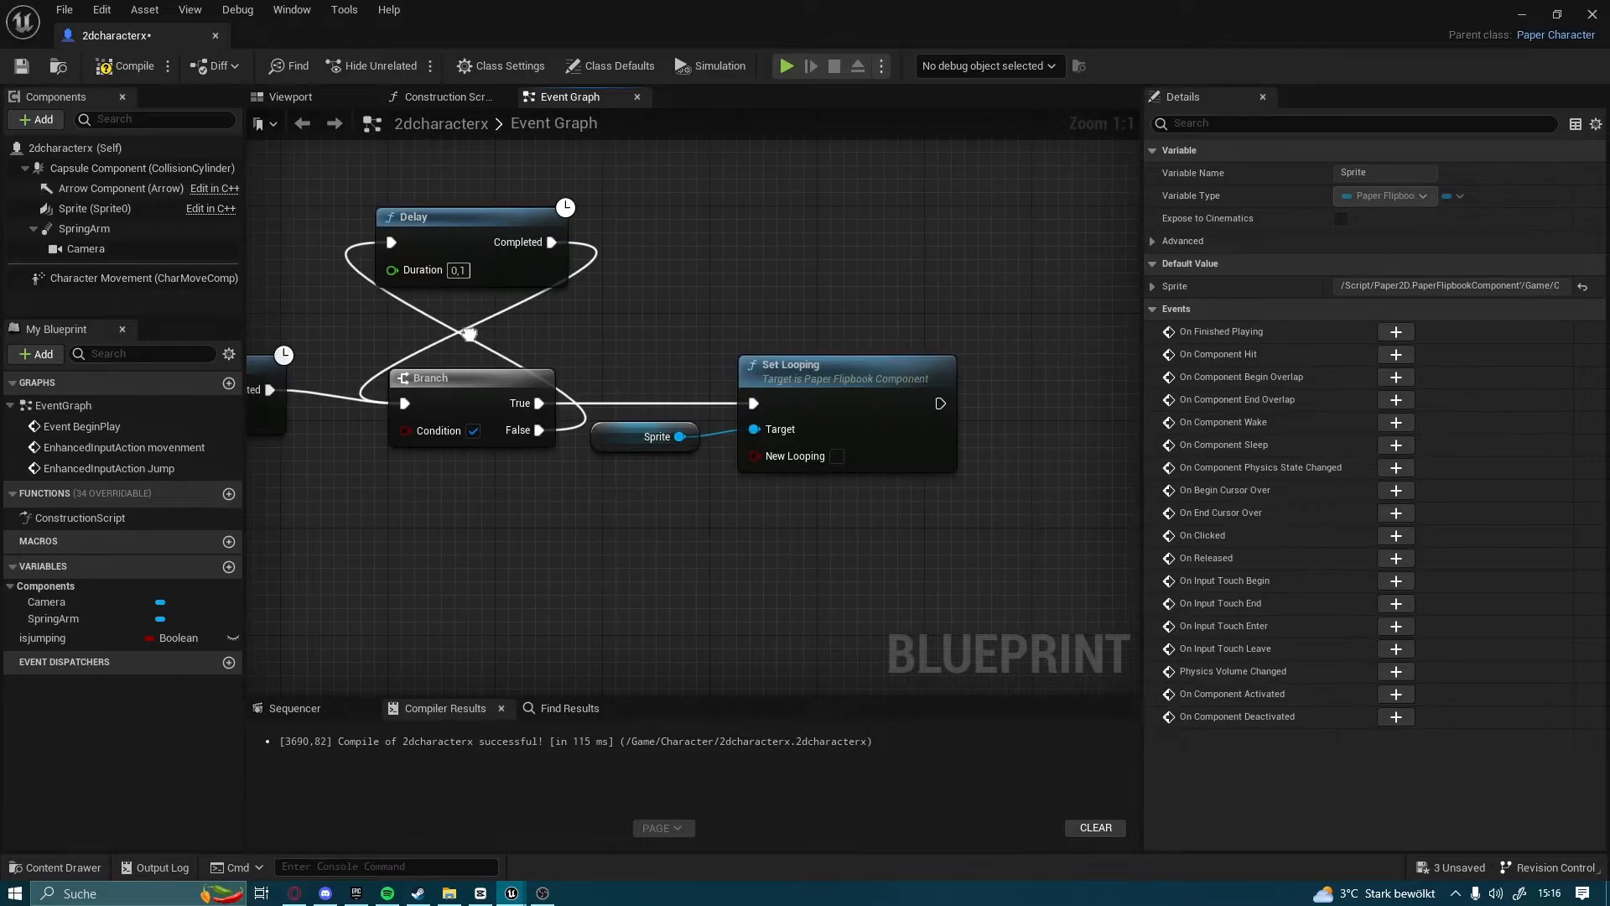
pyautogui.moveTo(632, 452); pyautogui.dragTo(659, 452)
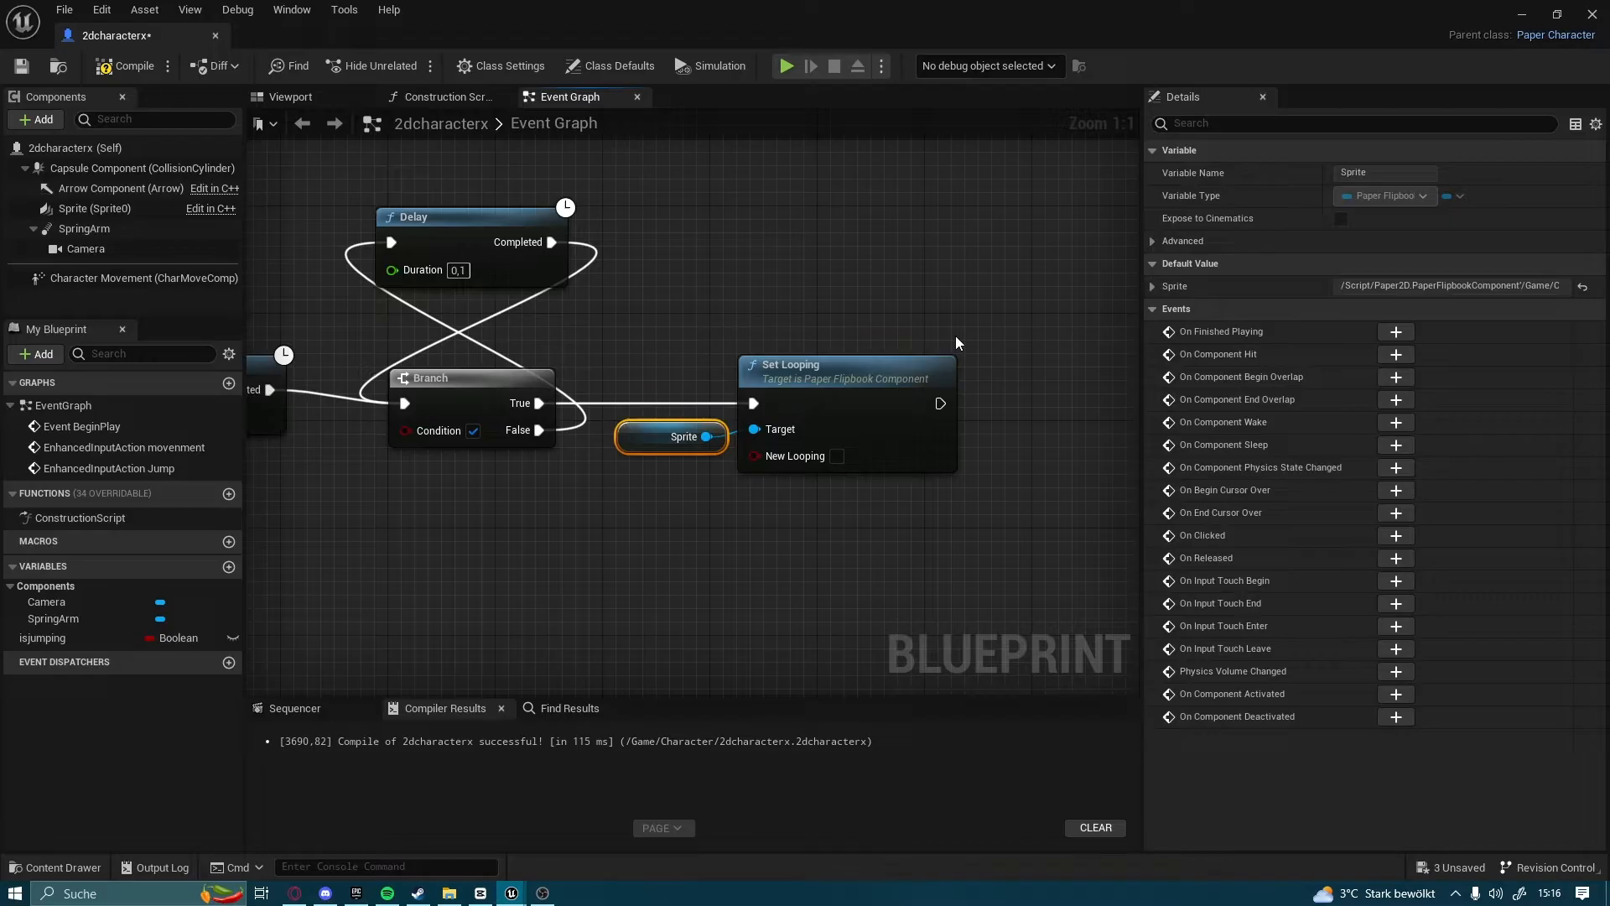
# Add a Paper Flipbook Component Play node after the last Set Looping node
pyautogui.moveTo(940, 403); pyautogui.dragTo(1058, 395)
pyautogui.write('play')
pyautogui.press('Return')
pyautogui.moveTo(1012, 314); pyautogui.dragTo(718, 323, button='right')
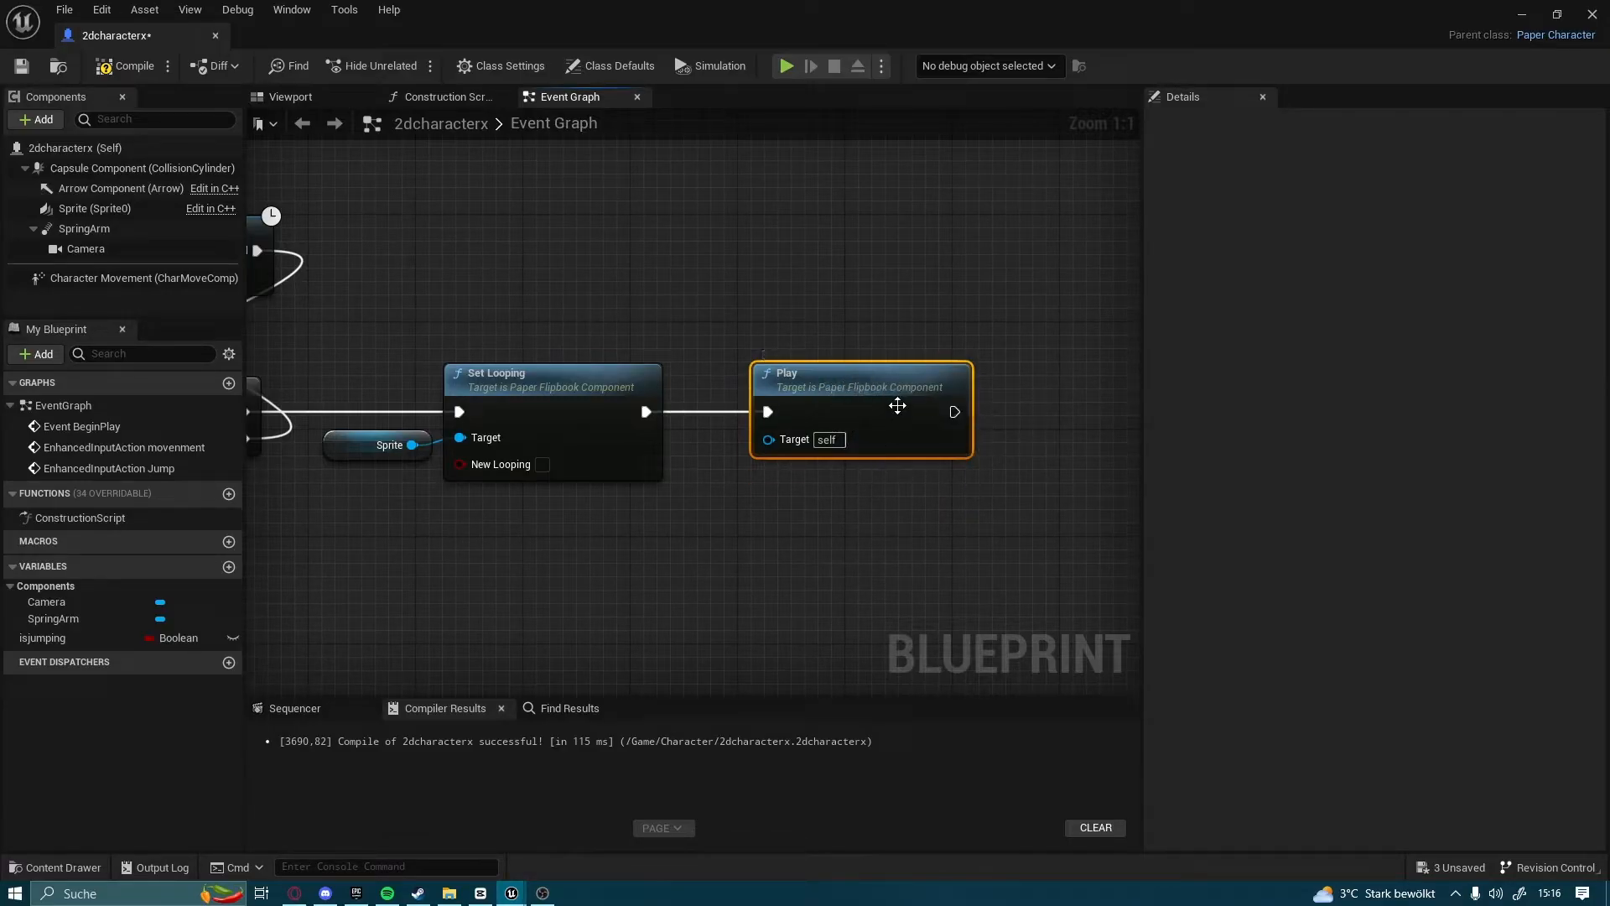
# Add a Set Flipbook (Sprite) node after Play, choose Idle as its new flipbook and place its Sprite node beside it
pyautogui.moveTo(949, 410); pyautogui.dragTo(736, 292, button='right')
pyautogui.moveTo(631, 322); pyautogui.dragTo(757, 319)
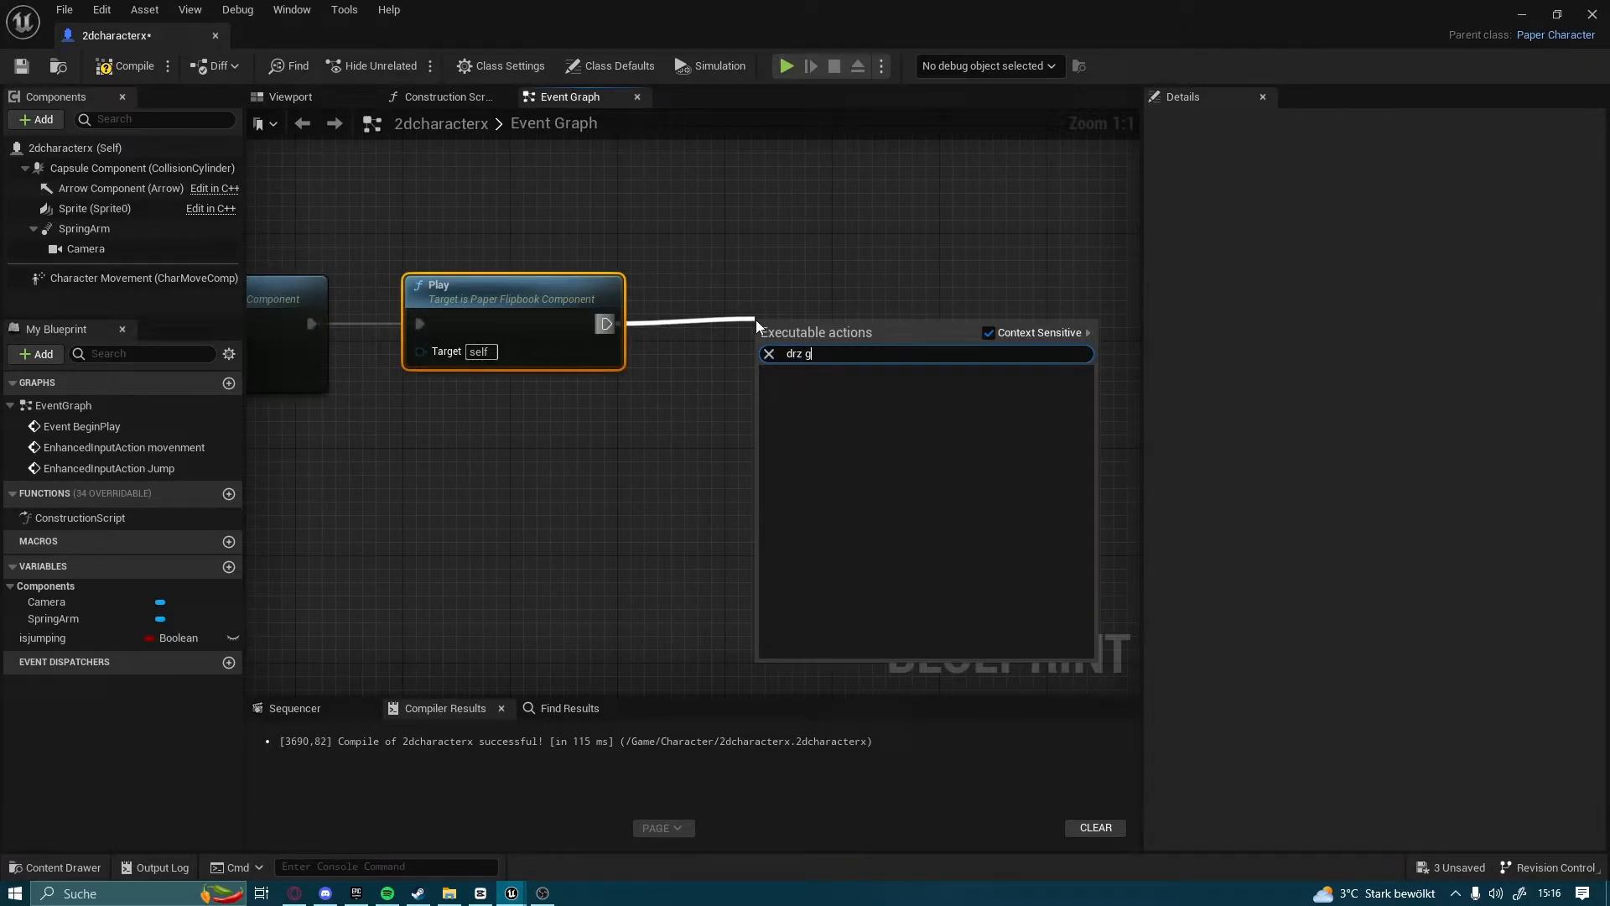
pyautogui.write('set fli')
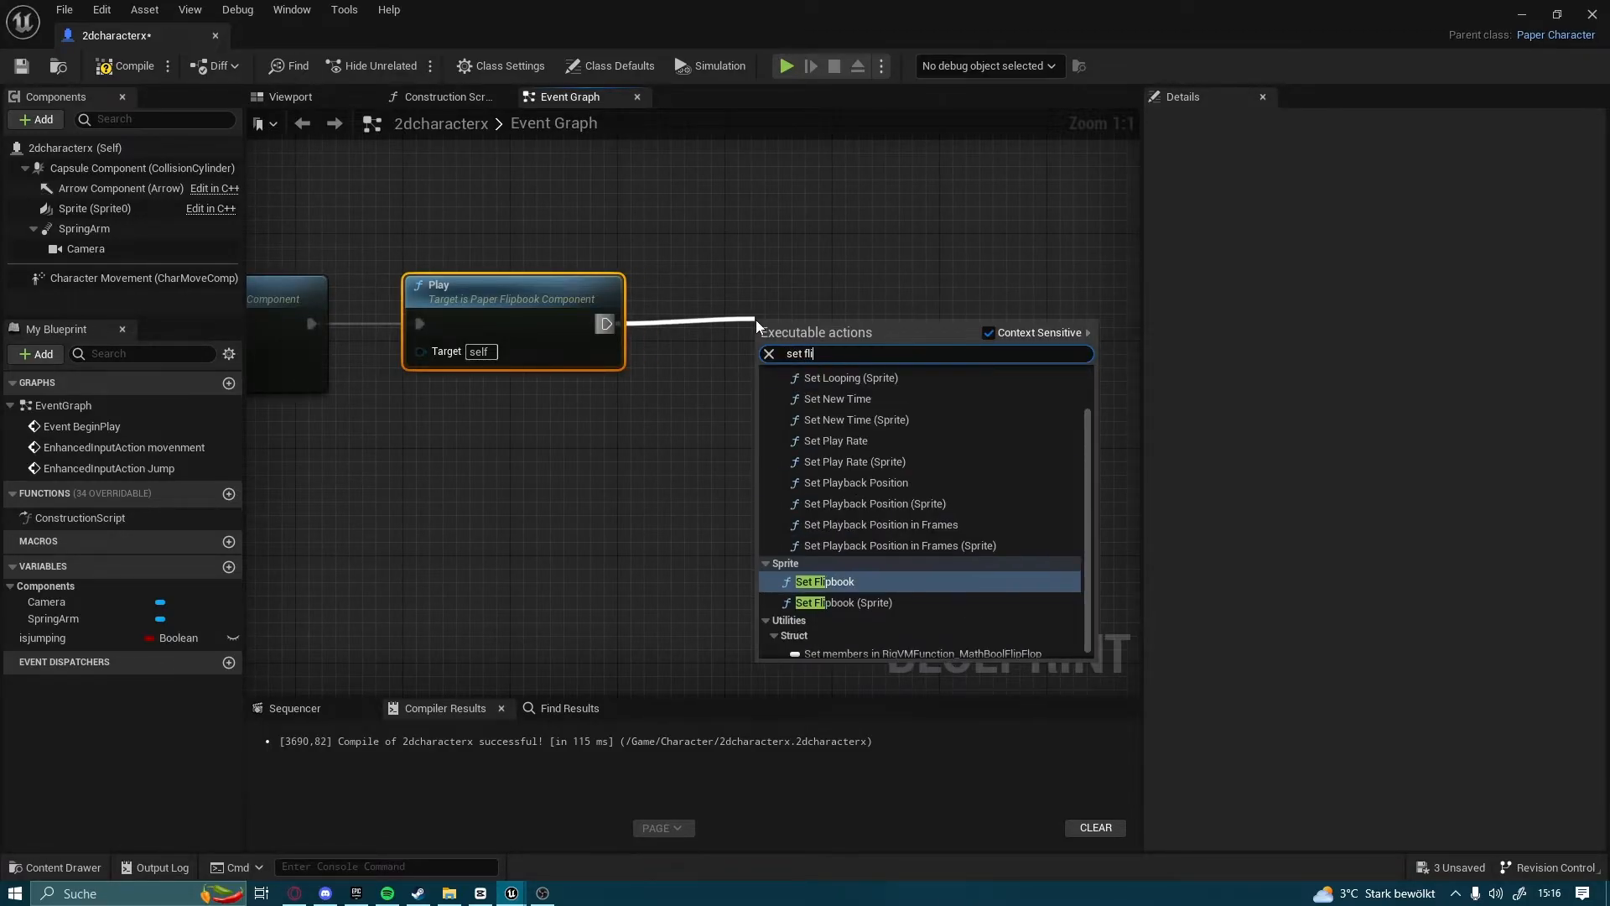
pyautogui.click(880, 601)
pyautogui.moveTo(833, 335); pyautogui.dragTo(788, 359)
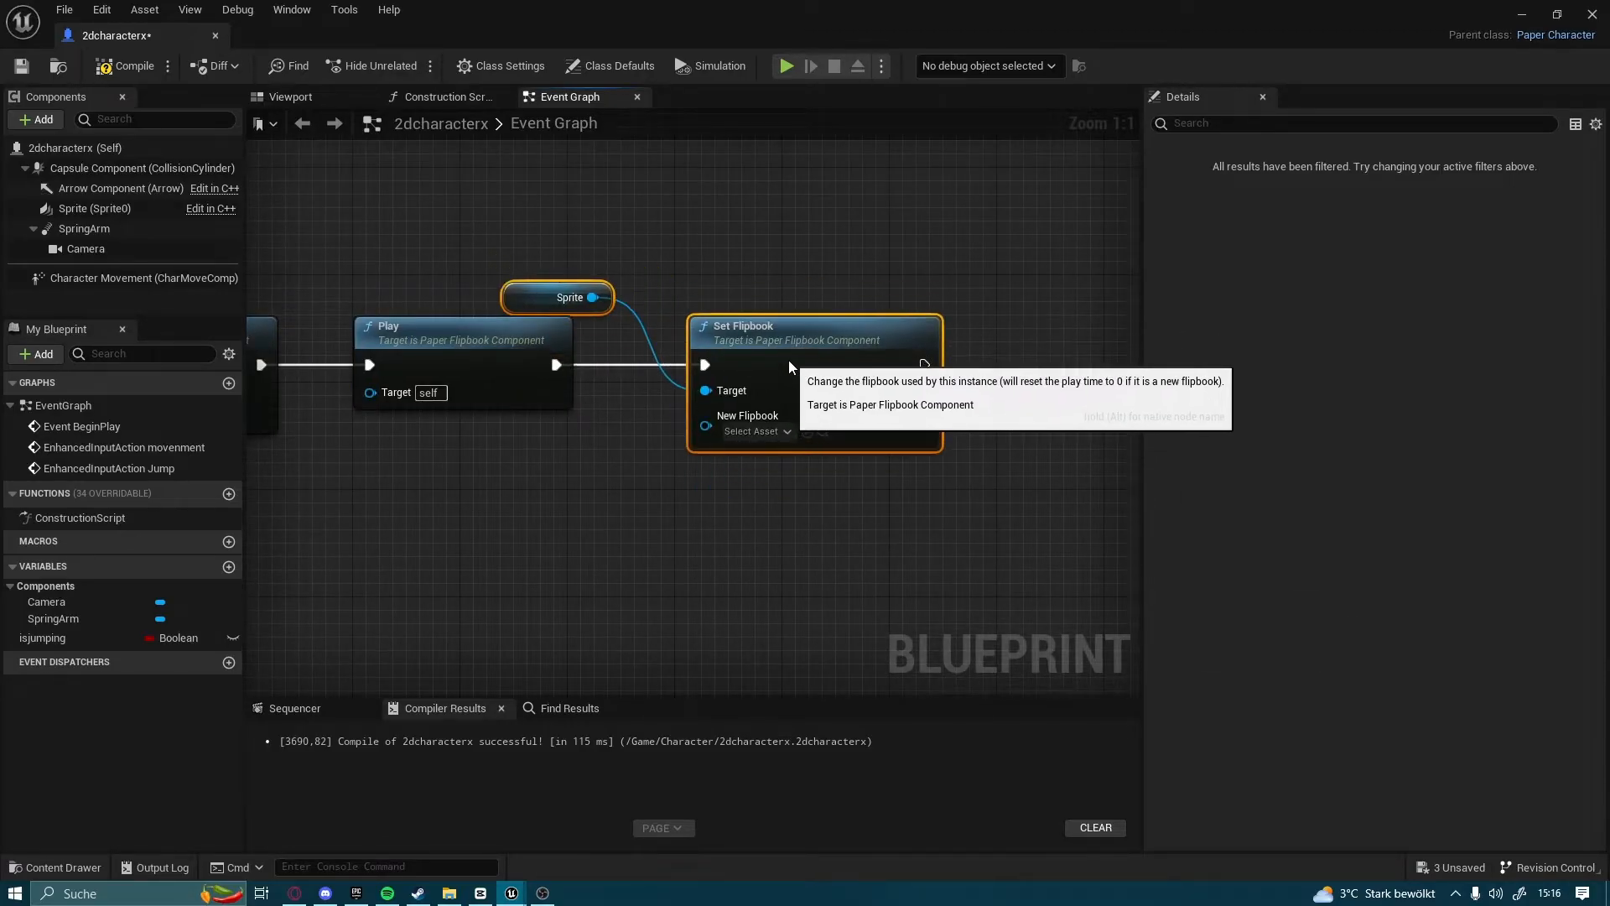
pyautogui.click(757, 431)
pyautogui.click(818, 629)
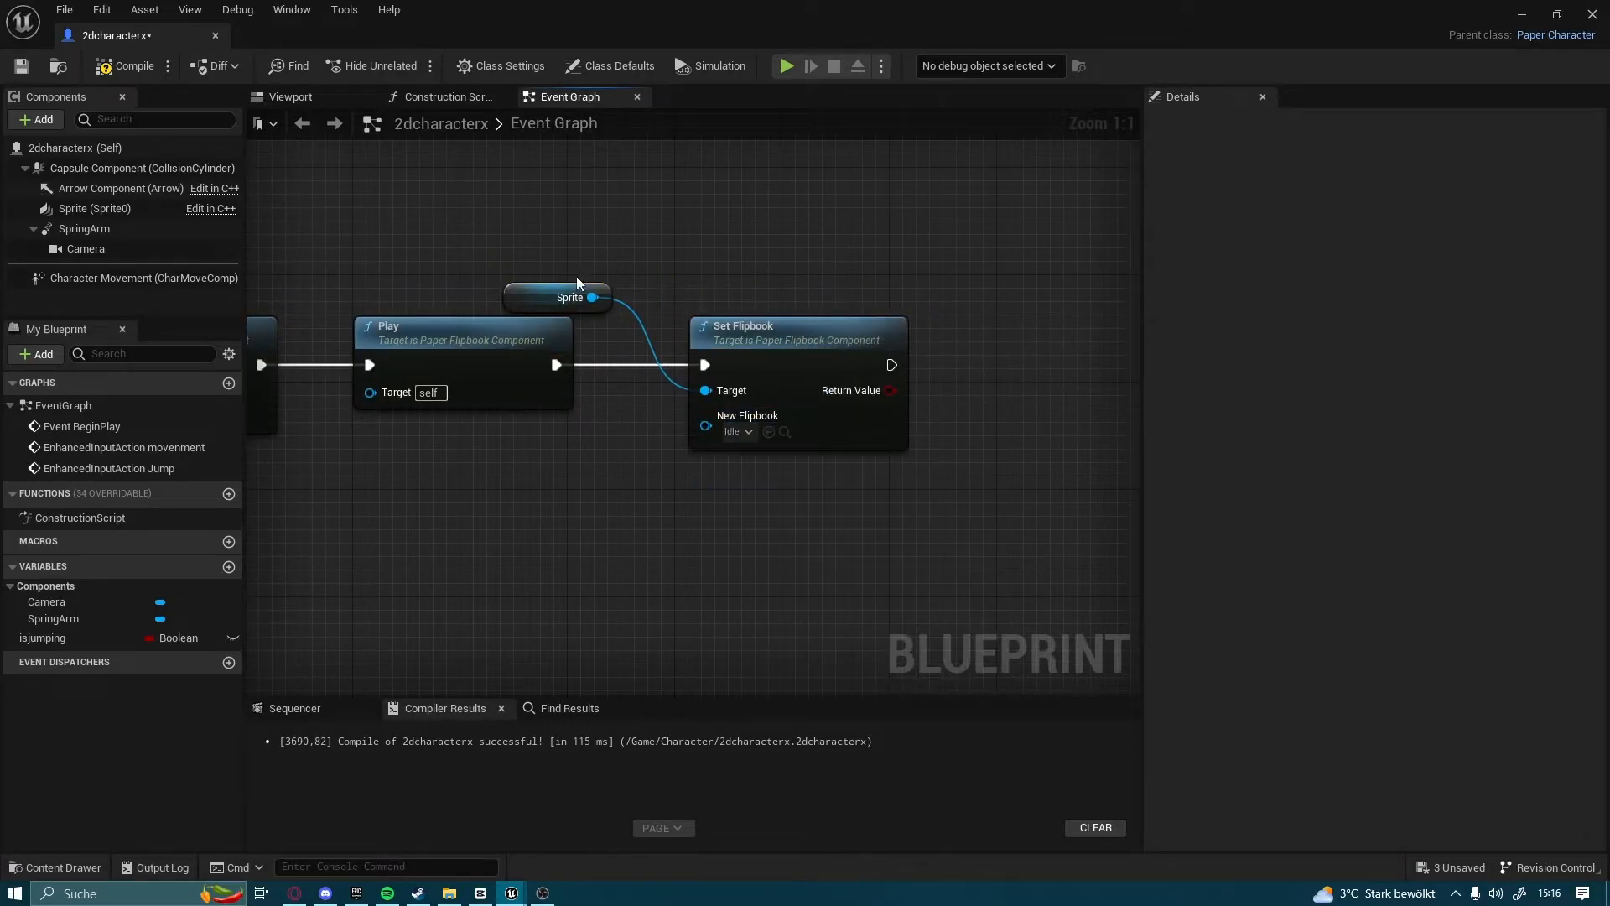
pyautogui.moveTo(562, 304); pyautogui.dragTo(646, 404)
# Add a SET isjumping node, left unchecked, after the Idle Set Flipbook and align it with the execution line
pyautogui.moveTo(964, 376); pyautogui.dragTo(812, 421, button='right')
pyautogui.moveTo(110, 639); pyautogui.dragTo(862, 413)
pyautogui.click(809, 490)
pyautogui.click(779, 397)
pyautogui.moveTo(739, 411); pyautogui.dragTo(814, 455)
pyautogui.moveTo(867, 461); pyautogui.dragTo(905, 423)
# Add a Get Velocity node below the Delay that follows the _Jump1 Set Flipbook
pyautogui.moveTo(595, 541); pyautogui.dragTo(1081, 421, button='right')
pyautogui.moveTo(480, 493); pyautogui.dragTo(914, 501, button='right')
pyautogui.moveTo(360, 494); pyautogui.dragTo(694, 505, button='right')
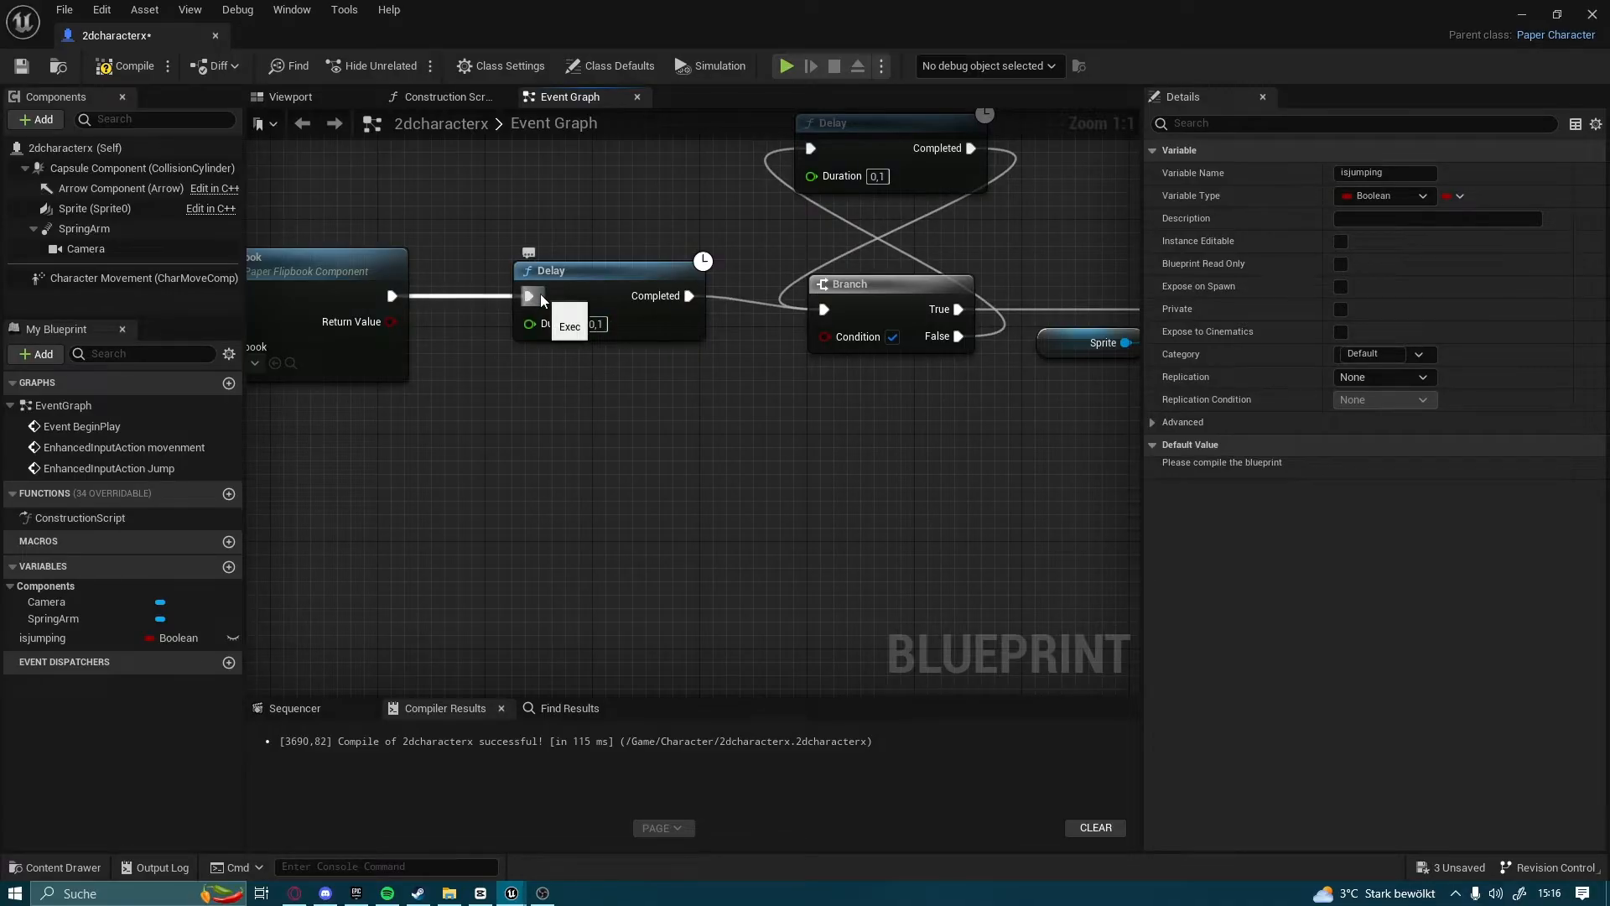
pyautogui.moveTo(618, 566); pyautogui.dragTo(747, 544, button='right')
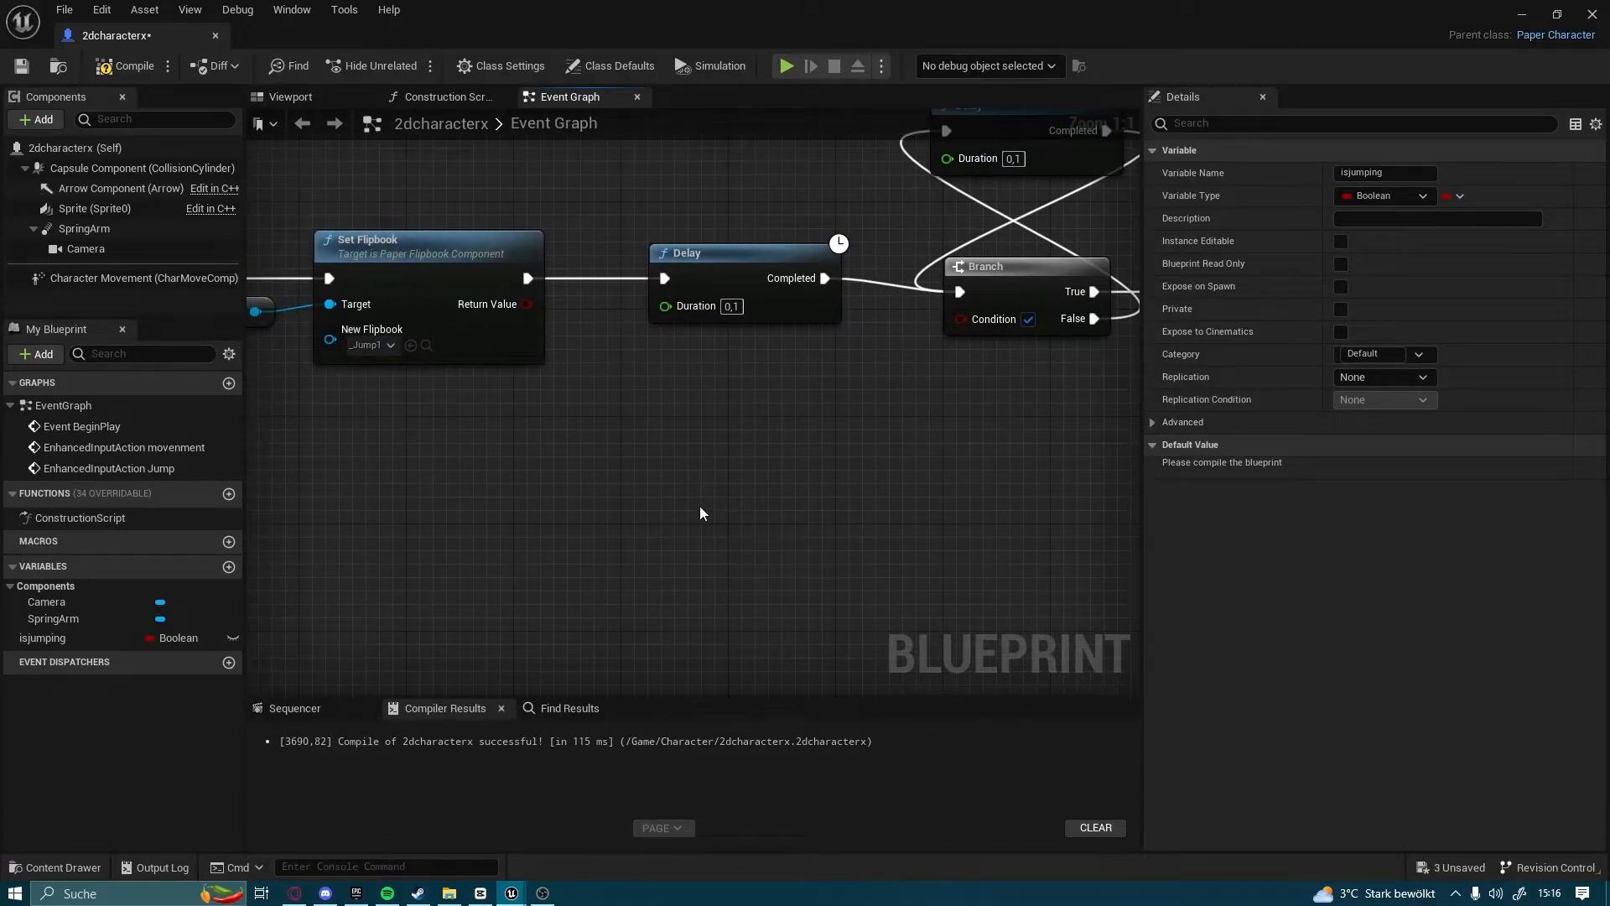
pyautogui.rightClick(552, 450)
pyautogui.write('get')
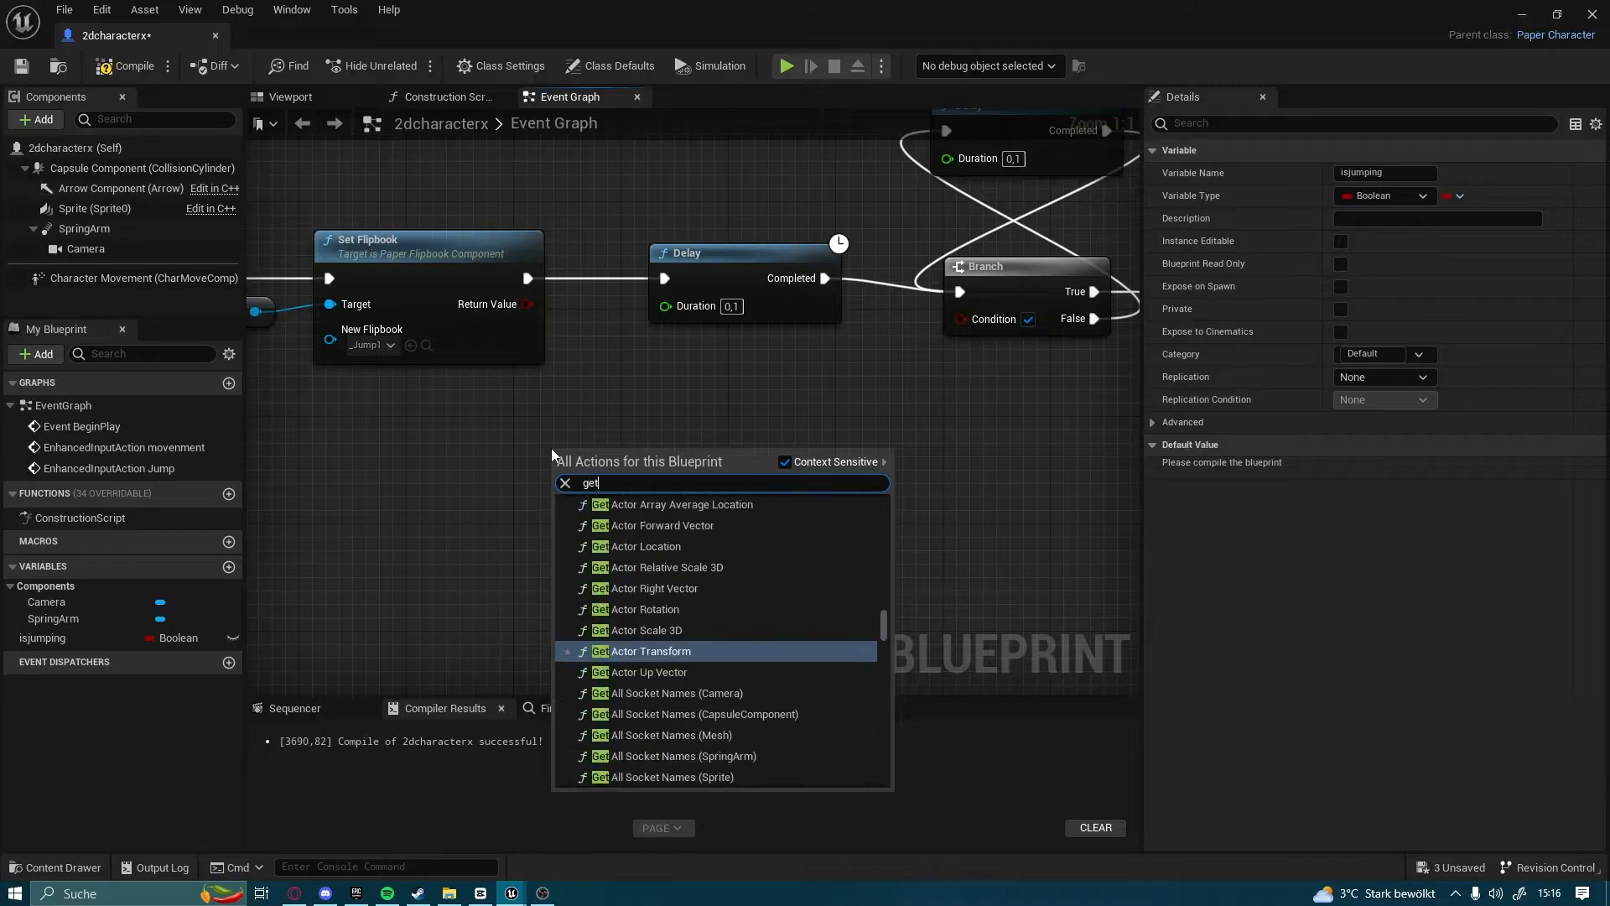
pyautogui.write(' veloct')
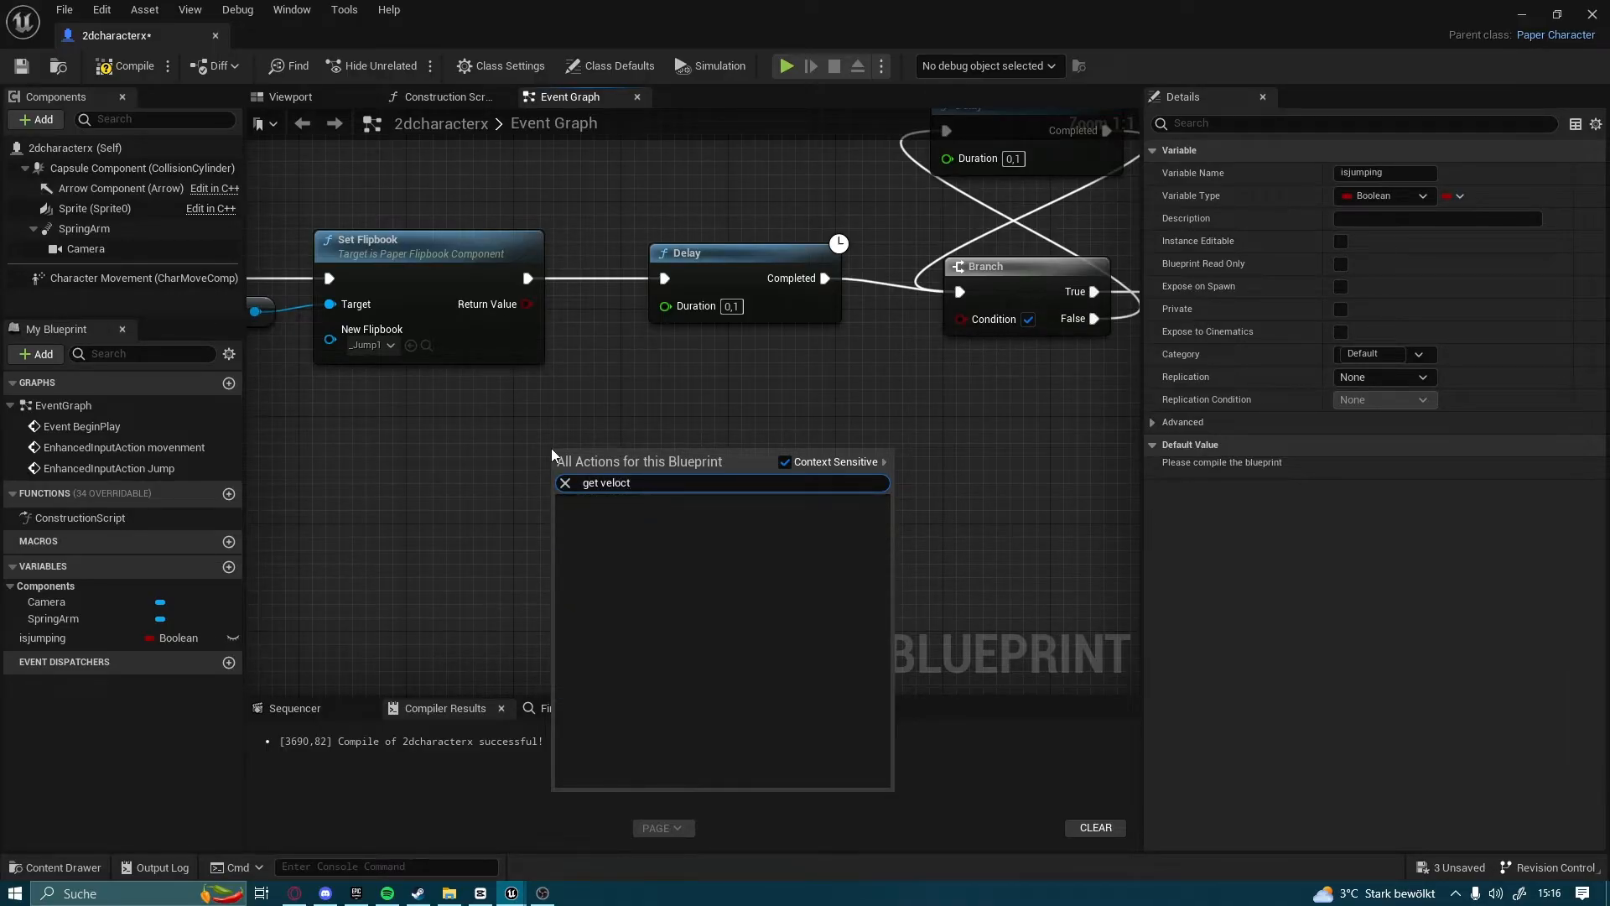
pyautogui.press('BackSpace')
pyautogui.press('Return')
pyautogui.moveTo(802, 396); pyautogui.dragTo(607, 406, button='right')
# Split Get Velocity's return value with a Break Vector node and align the two nodes
pyautogui.moveTo(533, 501); pyautogui.dragTo(692, 453)
pyautogui.write('b')
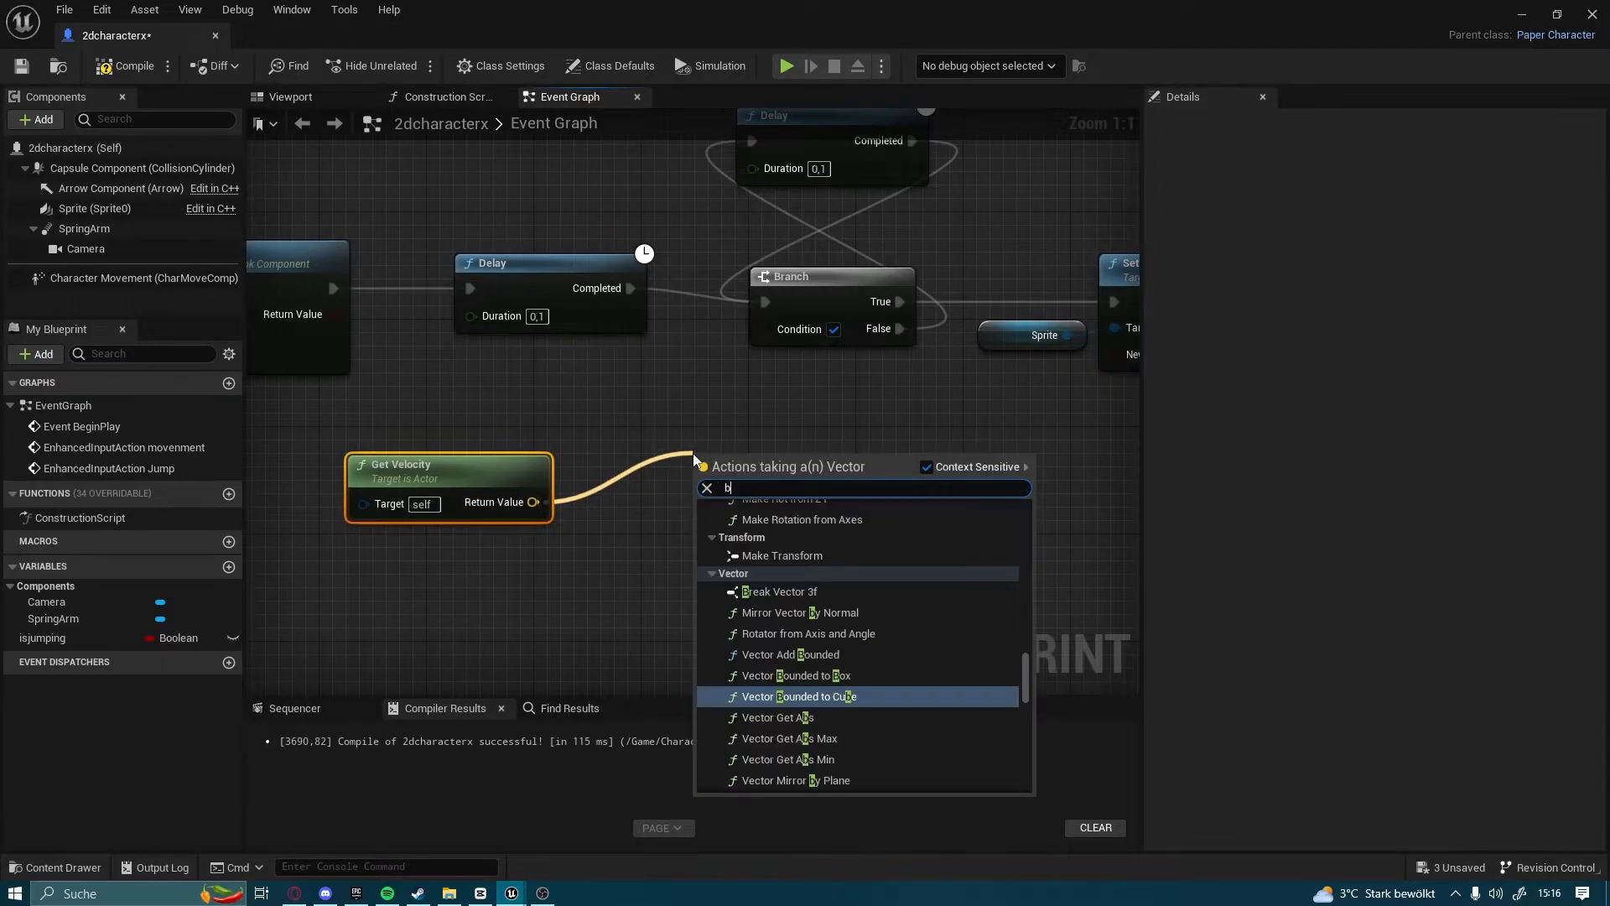
pyautogui.write('reak')
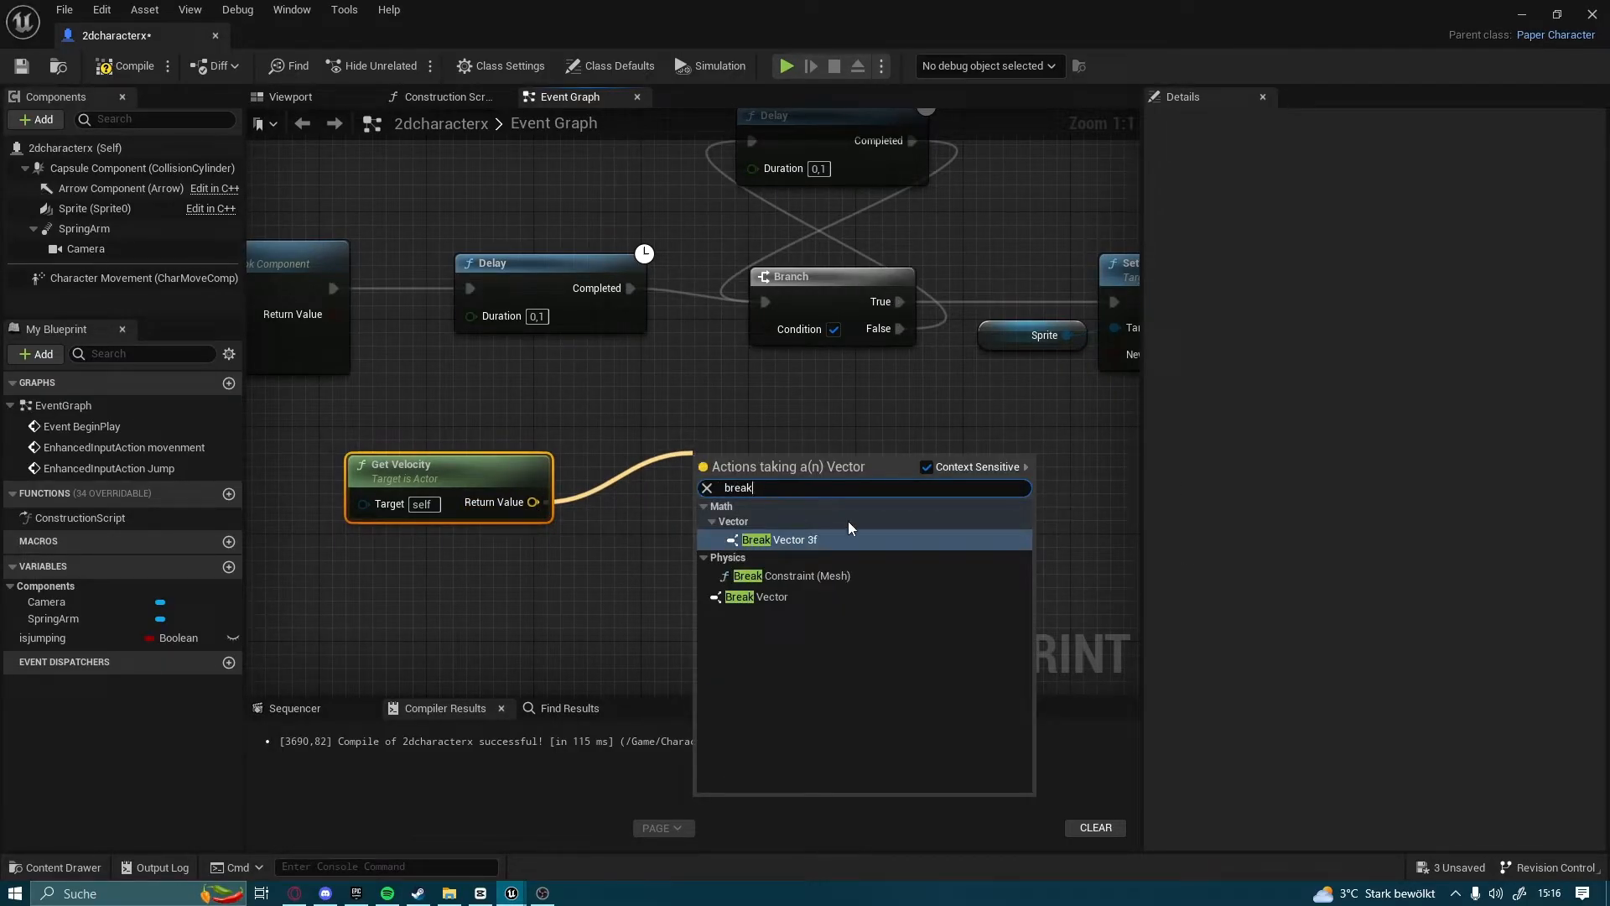
pyautogui.click(818, 595)
pyautogui.moveTo(850, 547); pyautogui.dragTo(766, 500, button='right')
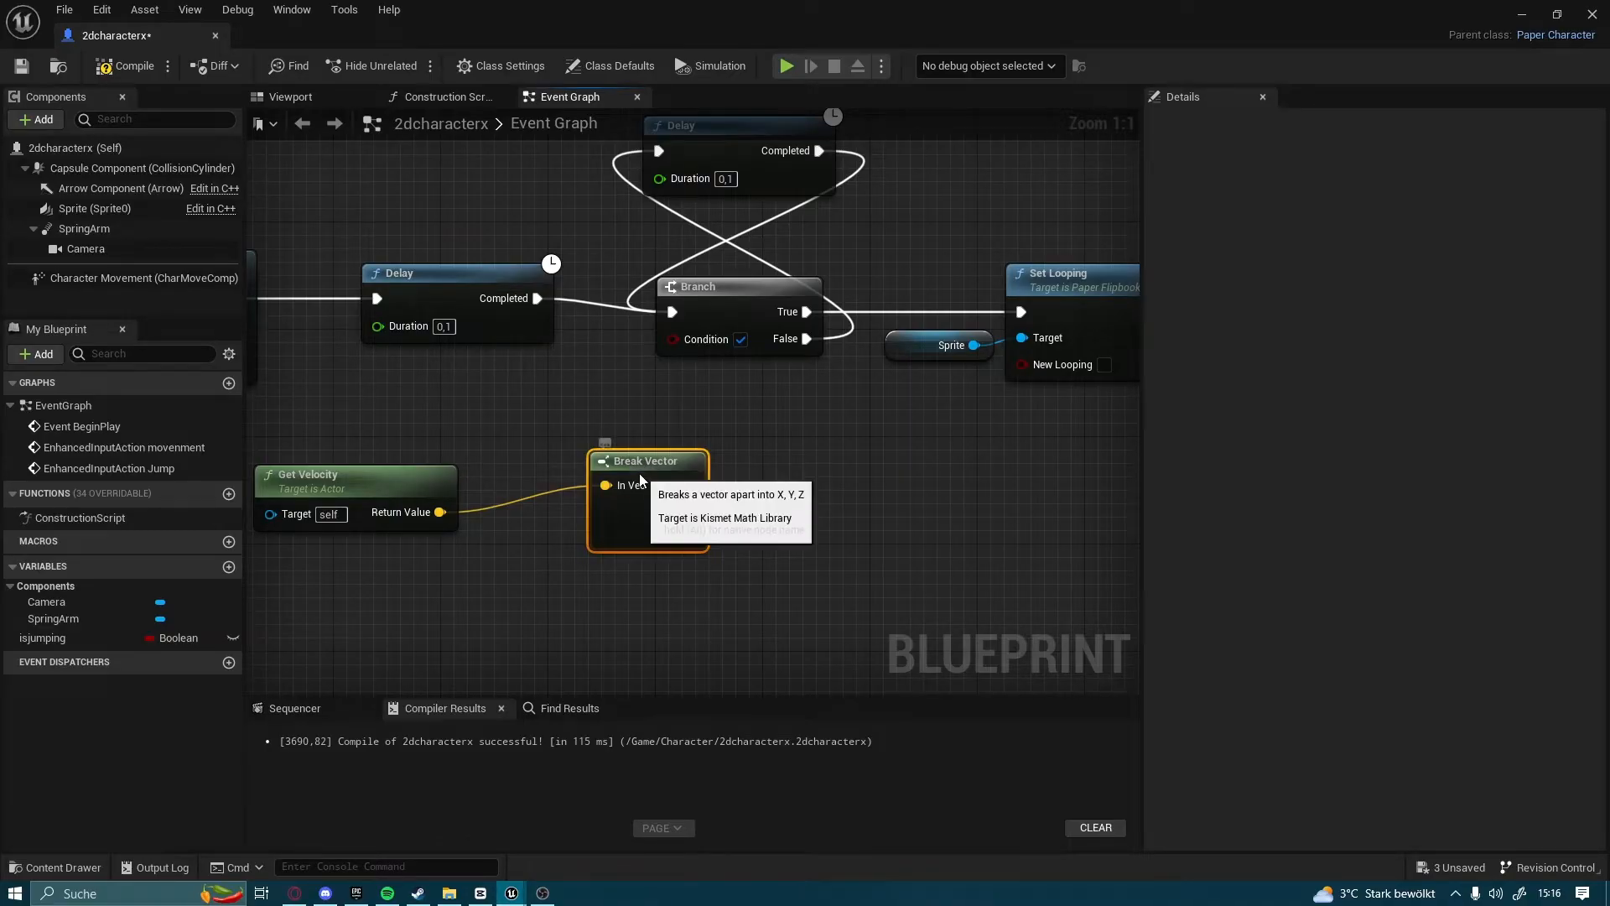
pyautogui.moveTo(639, 471); pyautogui.dragTo(632, 492)
# Compare the Break Vector's Z output with 0,0 using an Equal node and connect the result to the second Branch's Condition
pyautogui.moveTo(736, 533); pyautogui.dragTo(664, 512, button='right')
pyautogui.moveTo(731, 503); pyautogui.dragTo(771, 466)
pyautogui.write('eqe')
pyautogui.press('BackSpace')
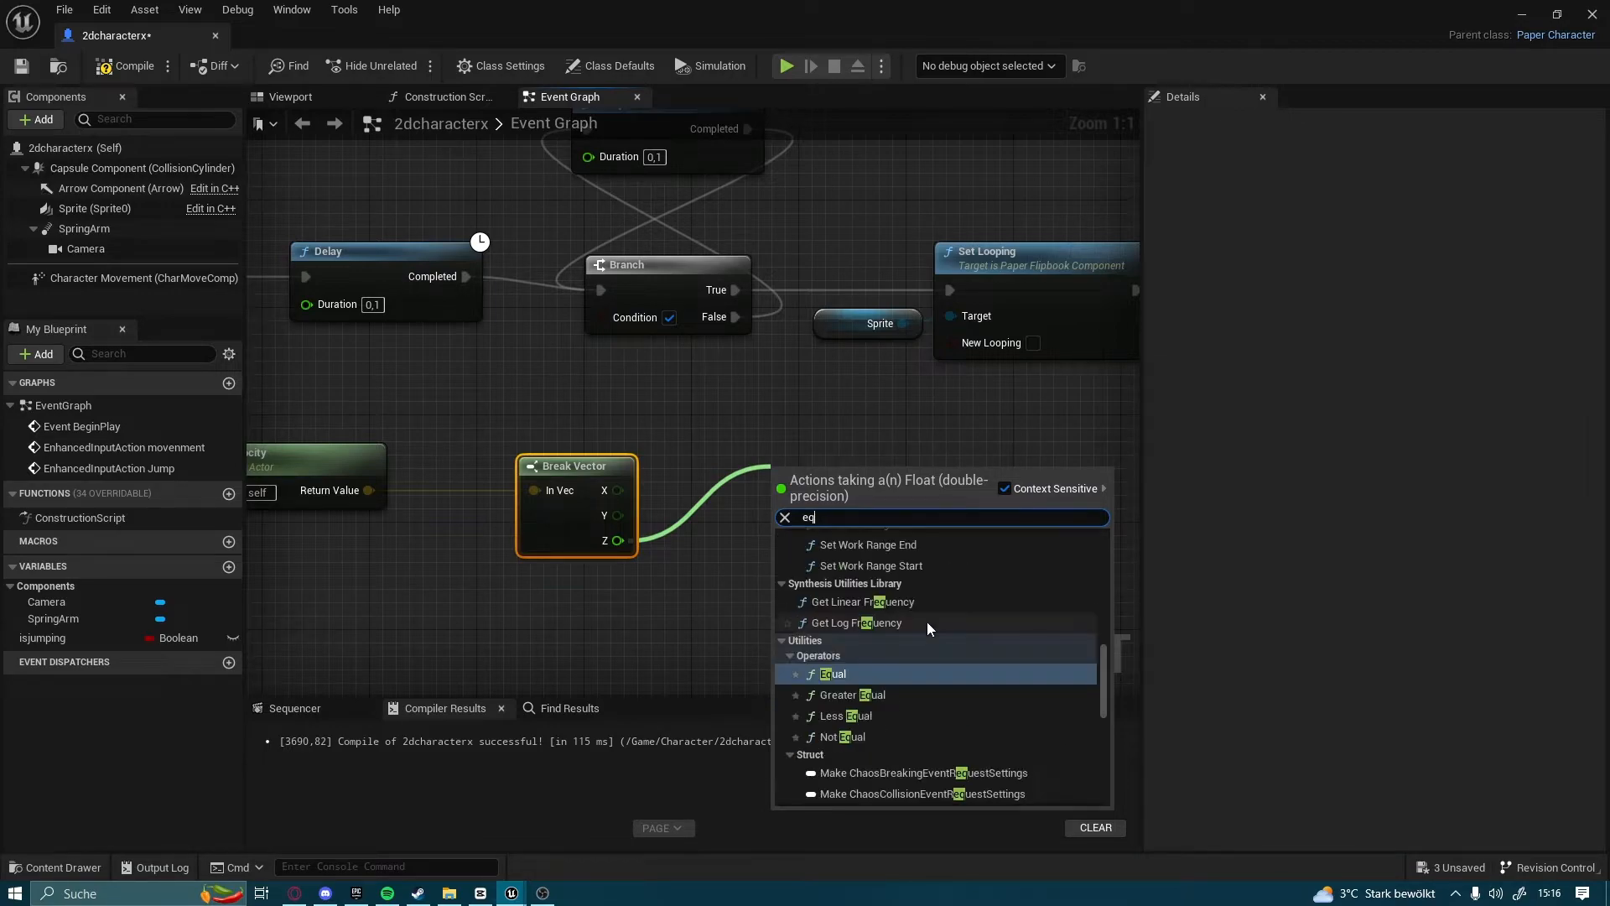
pyautogui.click(927, 621)
pyautogui.moveTo(905, 590); pyautogui.dragTo(855, 608, button='right')
pyautogui.moveTo(833, 606); pyautogui.dragTo(939, 517)
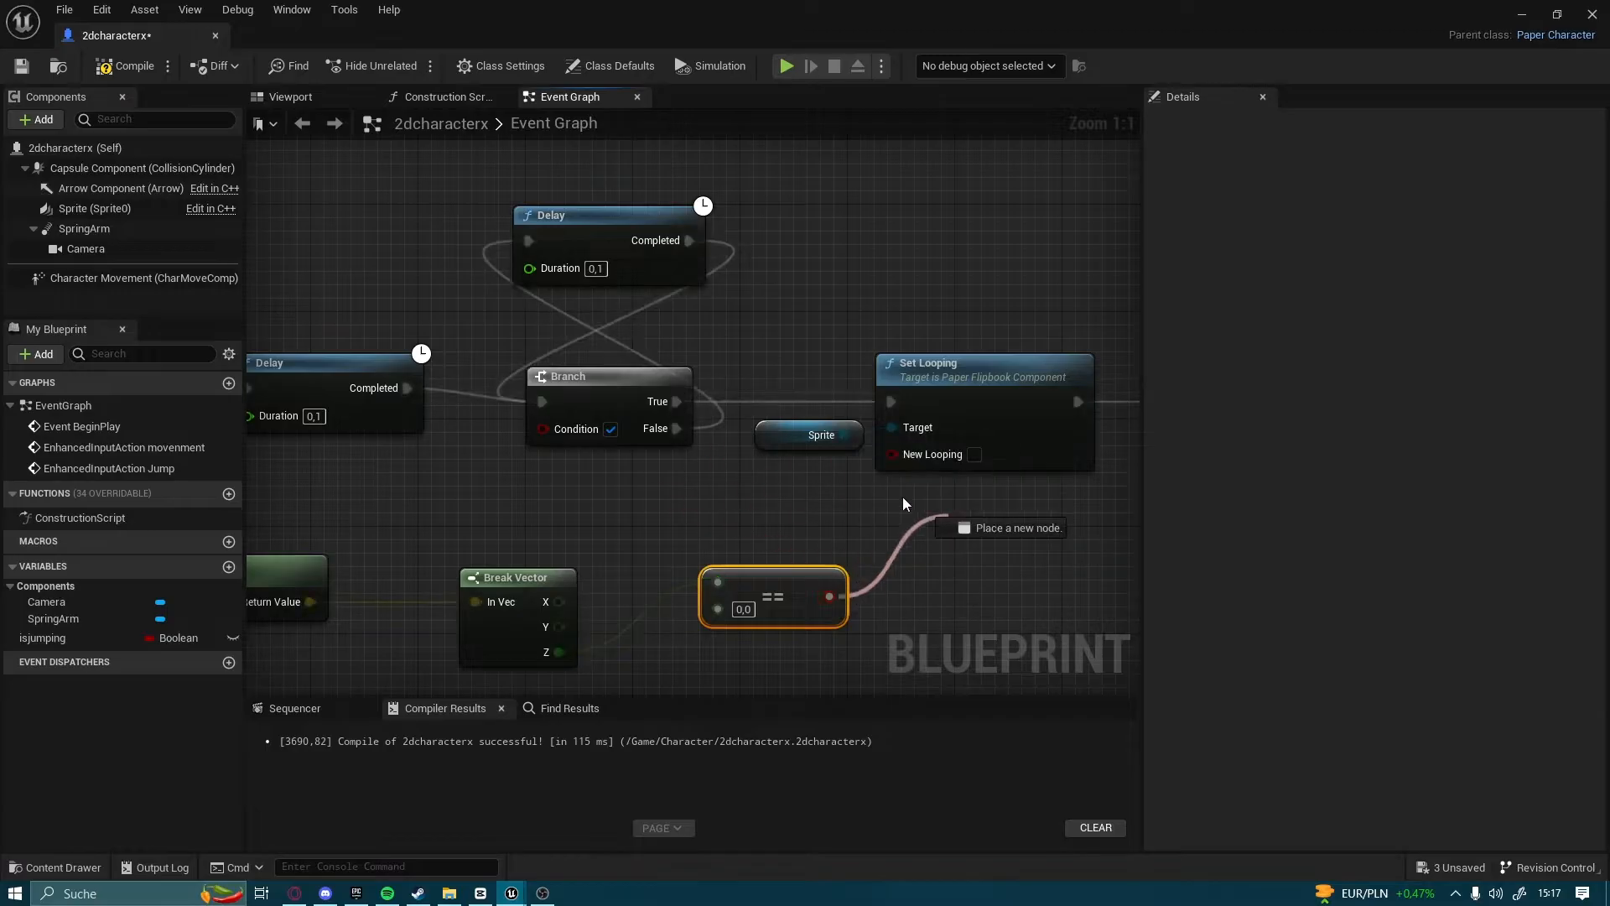
pyautogui.moveTo(553, 434); pyautogui.dragTo(554, 434)
pyautogui.moveTo(905, 546); pyautogui.dragTo(813, 487, button='right')
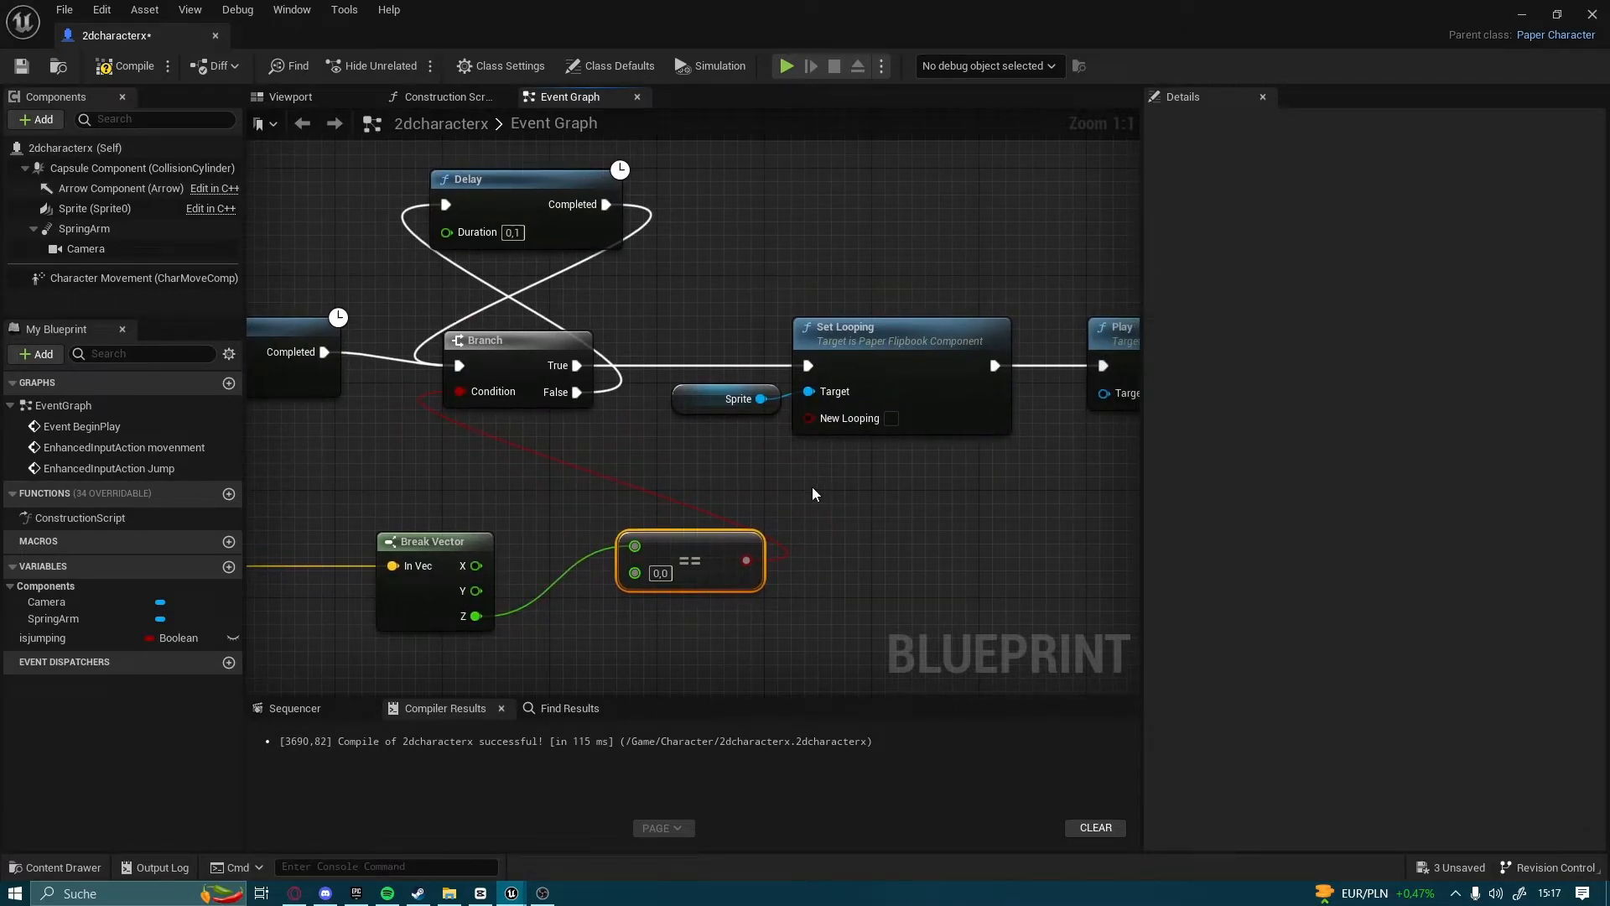
# Compile the 2dcharacterx blueprint
pyautogui.scroll(-6, 812, 494)
pyautogui.moveTo(898, 520); pyautogui.dragTo(1028, 459, button='right')
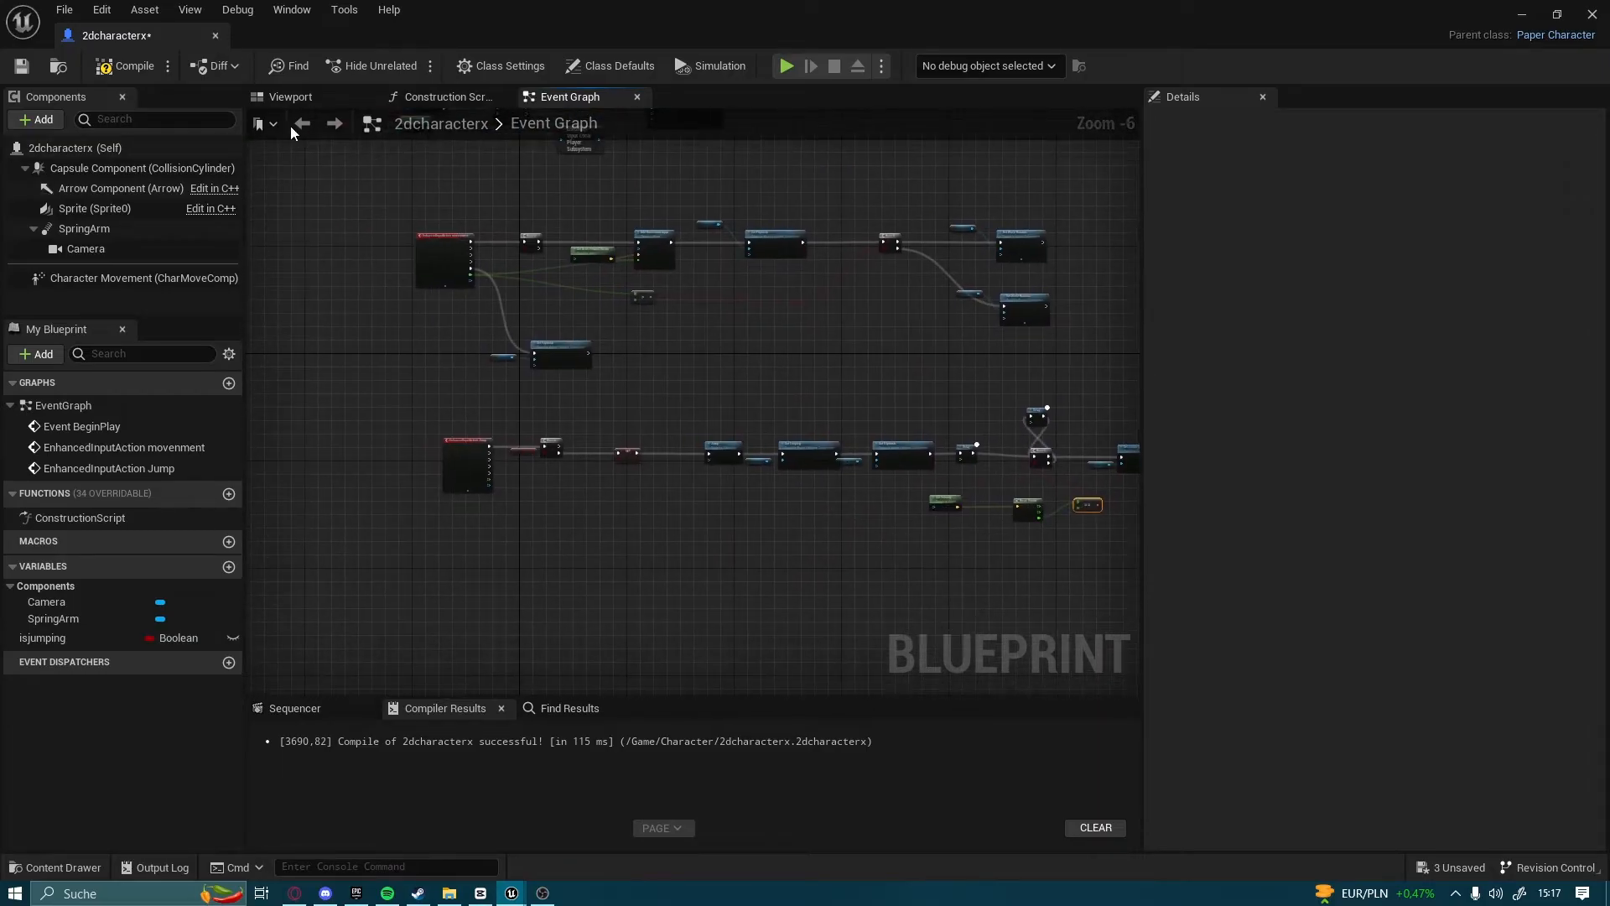
pyautogui.click(112, 66)
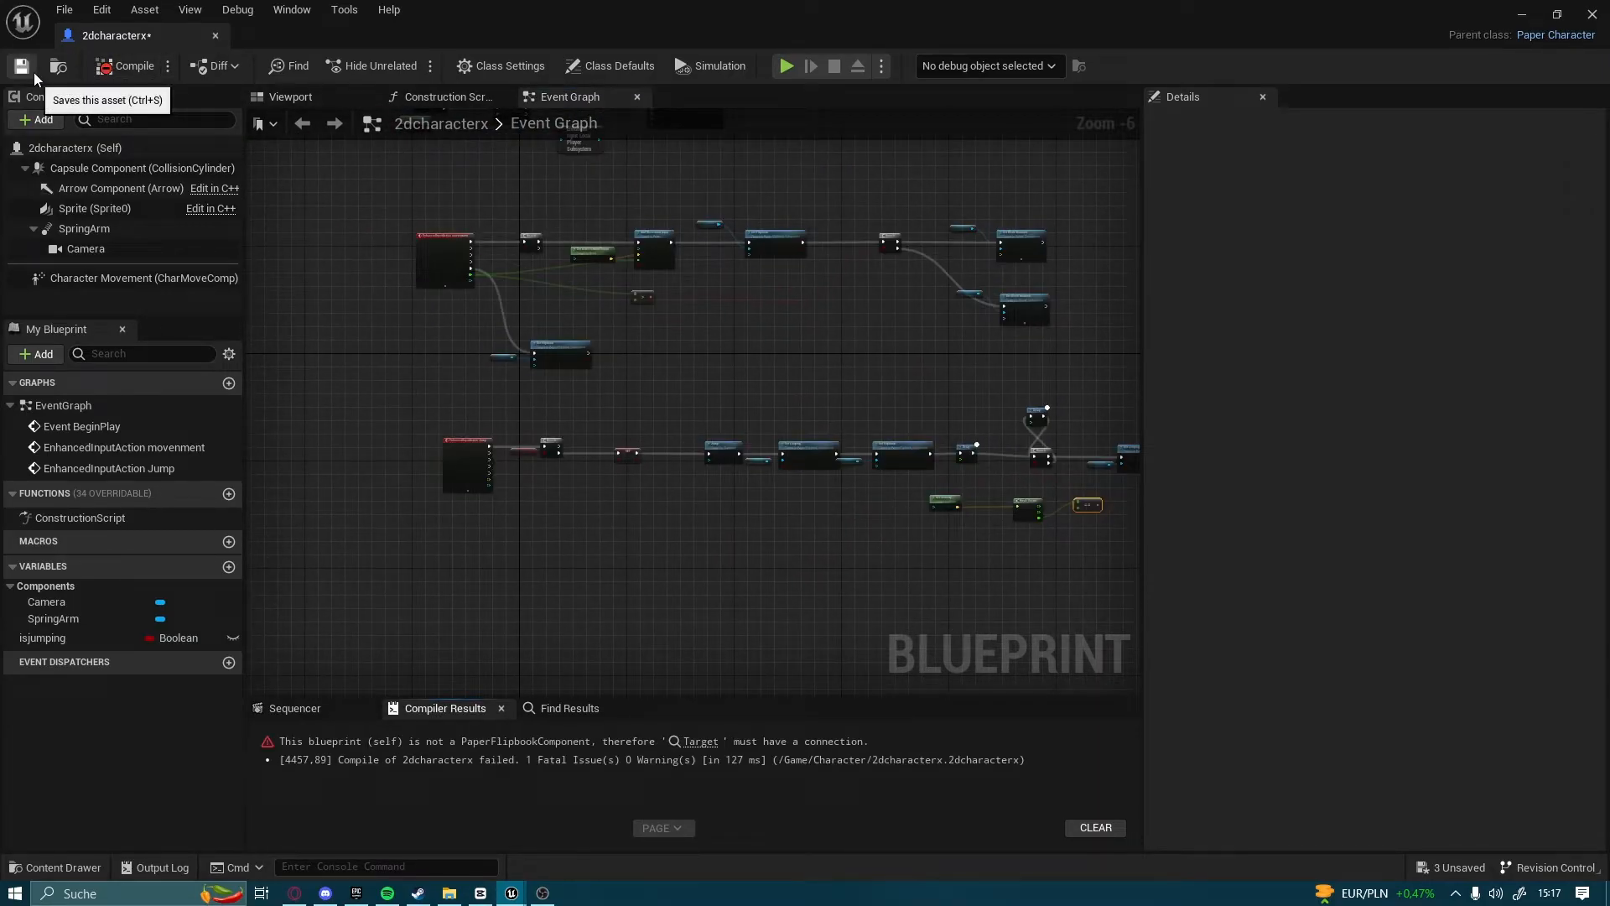
# Duplicate a Sprite reference and connect it to the Target of the Play node
pyautogui.moveTo(1008, 439); pyautogui.dragTo(702, 441, button='right')
pyautogui.scroll(4, 702, 441)
pyautogui.moveTo(1078, 530); pyautogui.dragTo(272, 421, button='right')
pyautogui.scroll(2, 510, 455)
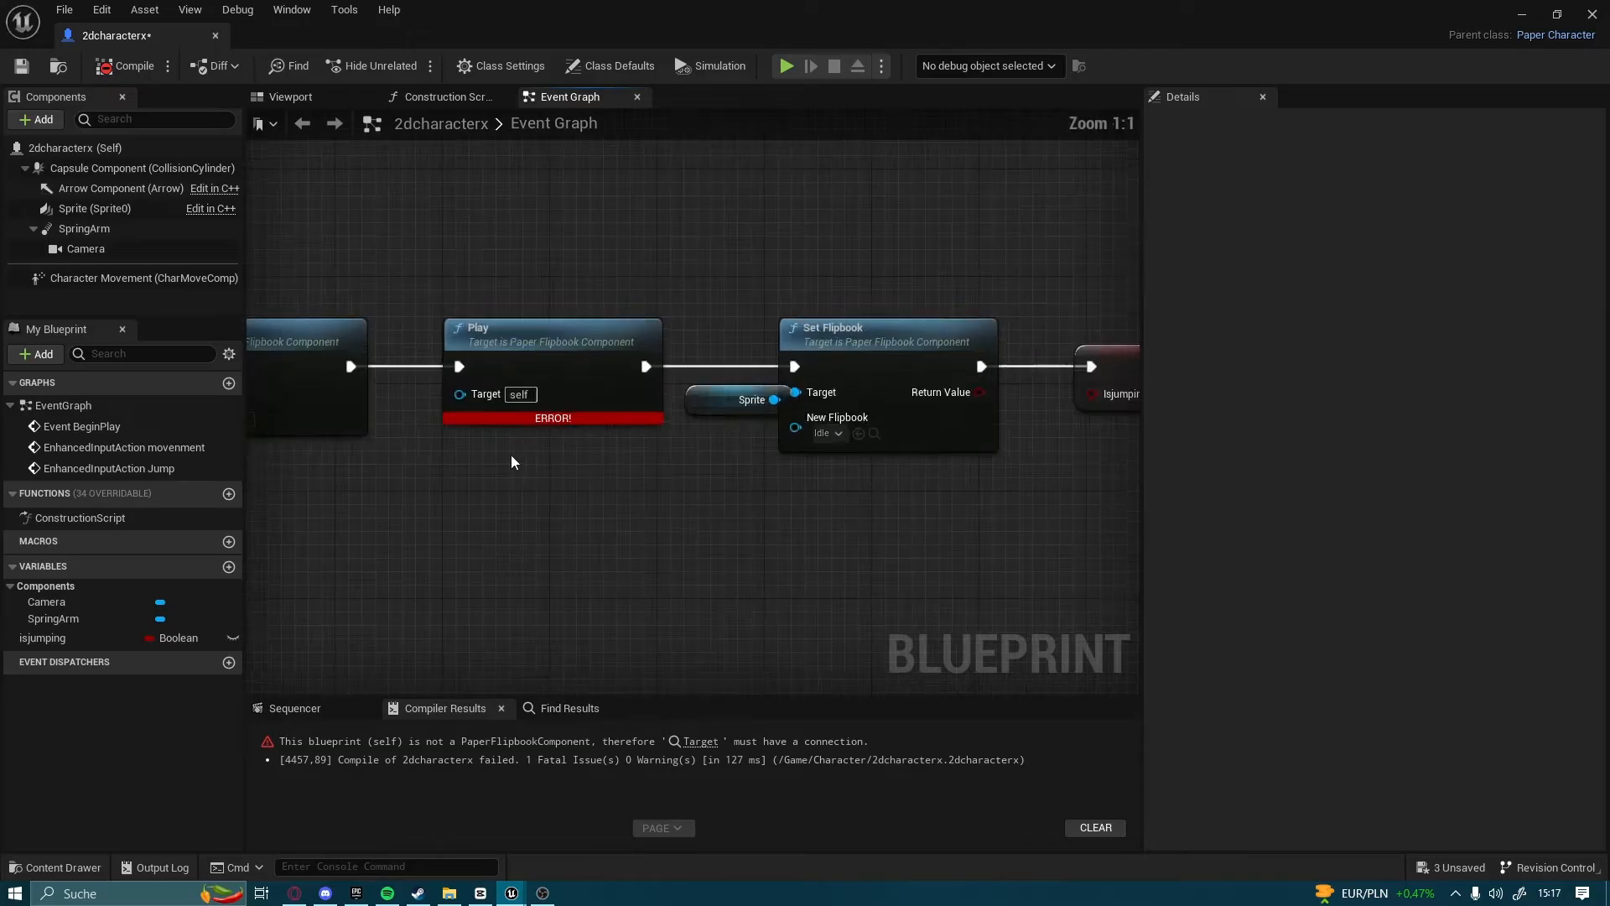
pyautogui.moveTo(511, 455); pyautogui.dragTo(631, 492, button='right')
pyautogui.click(887, 419)
pyautogui.hotkey('ctrl', 'c')
pyautogui.hotkey('ctrl', 'v')
pyautogui.moveTo(531, 535); pyautogui.dragTo(622, 530, button='right')
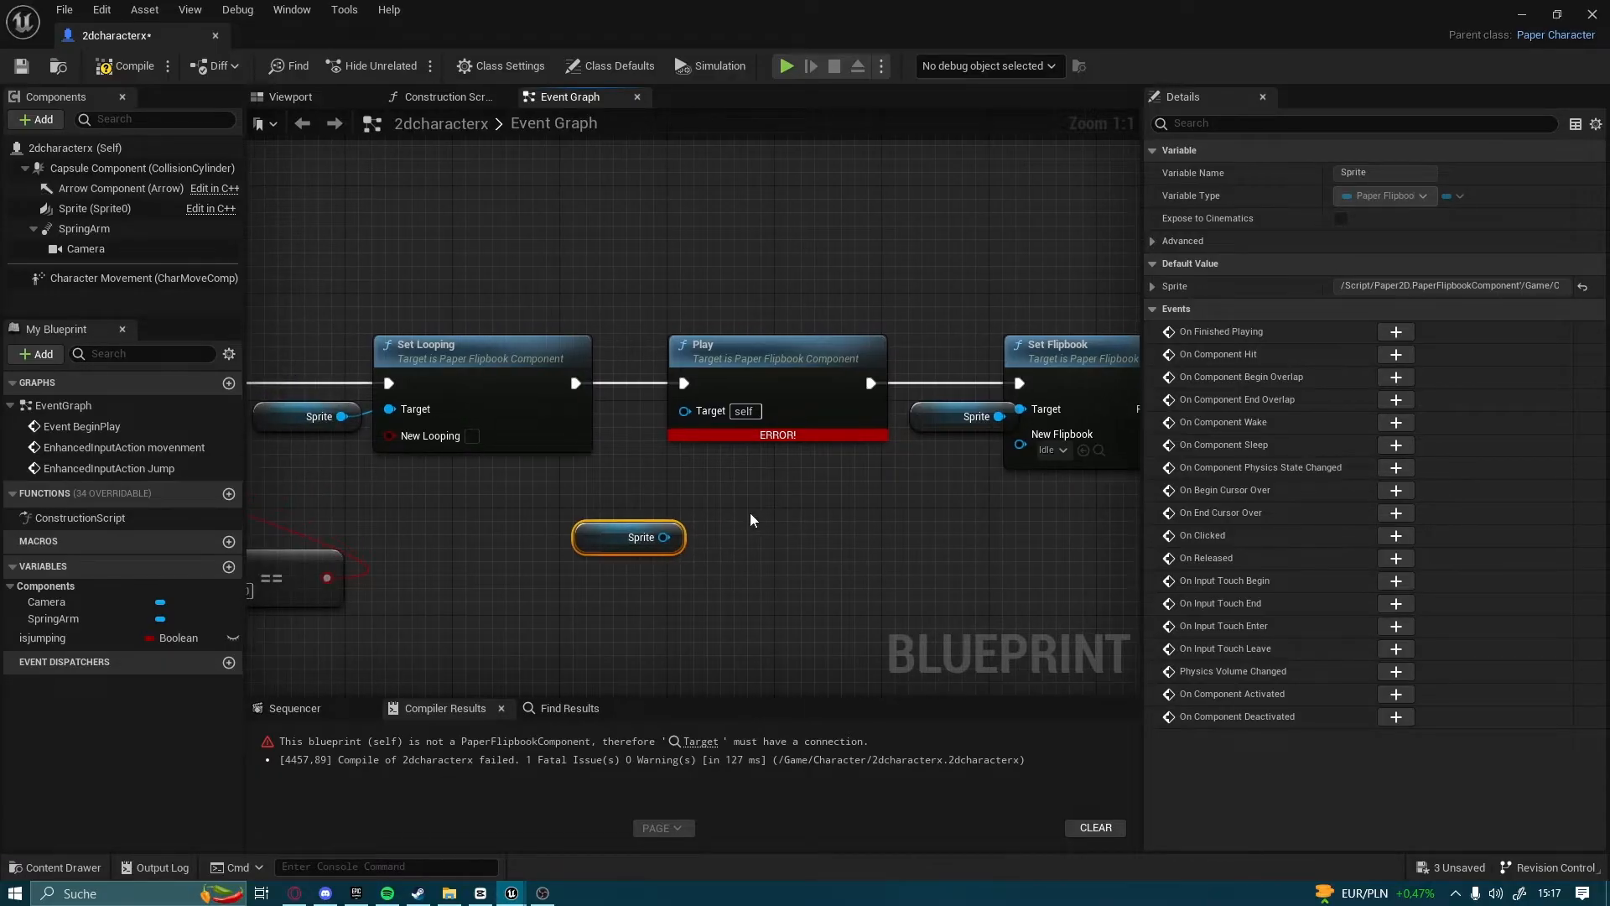
pyautogui.moveTo(663, 536); pyautogui.dragTo(684, 410)
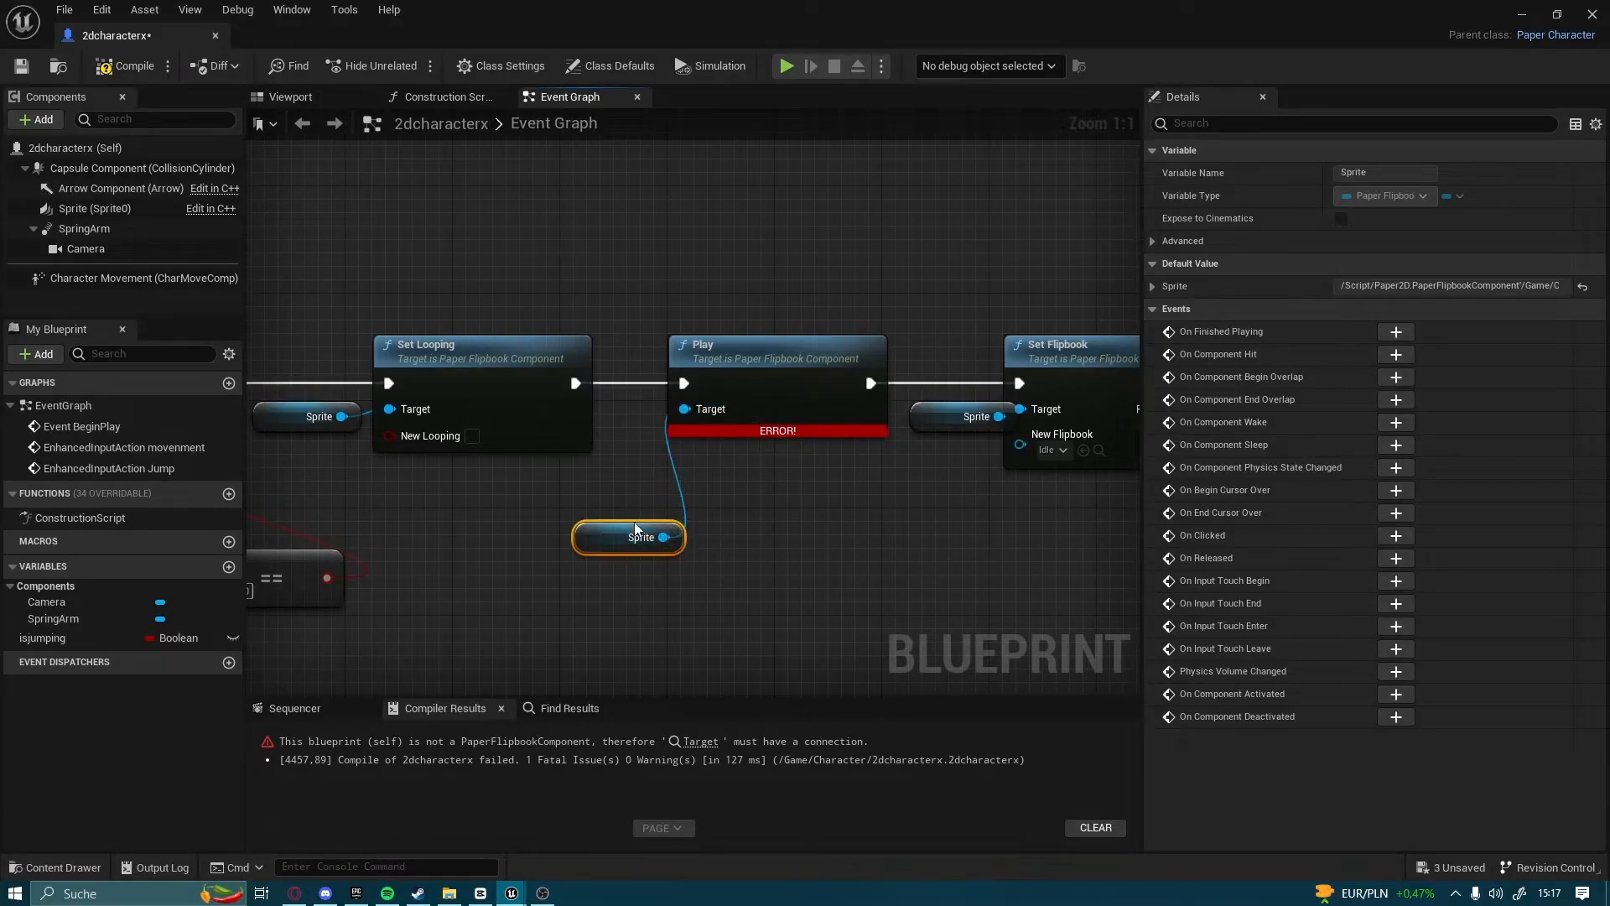
# Space out the Play, Idle Set Flipbook and SET isjumping nodes, placing the Sprite references just before their target nodes
pyautogui.click(731, 387)
pyautogui.moveTo(857, 535); pyautogui.dragTo(595, 554, button='right')
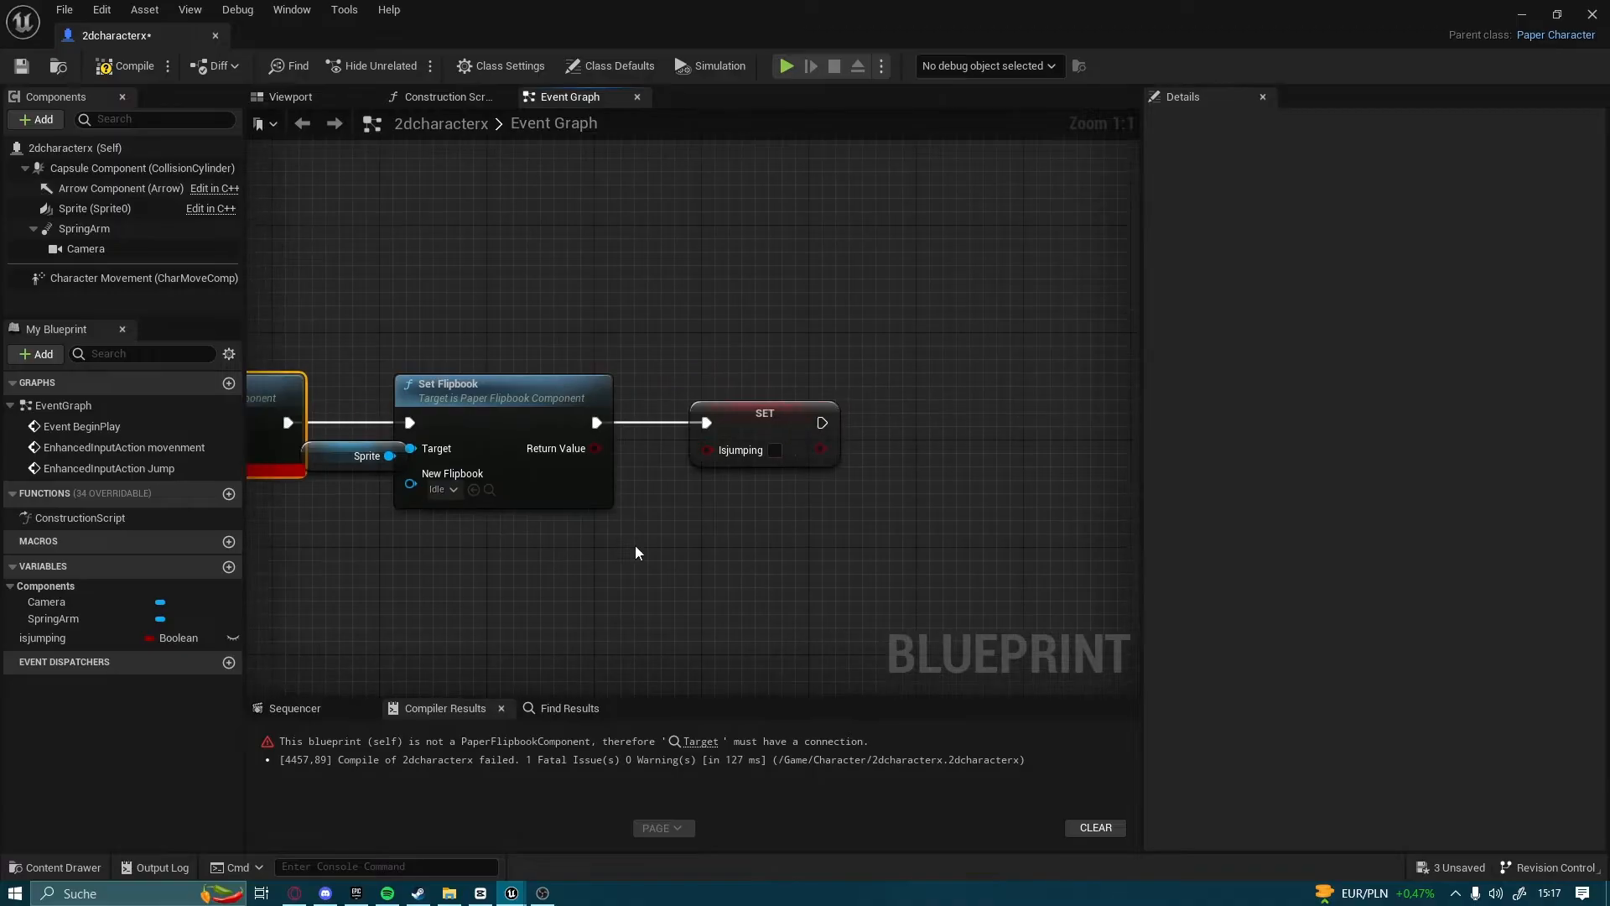
pyautogui.moveTo(792, 436); pyautogui.dragTo(940, 437)
pyautogui.moveTo(503, 390); pyautogui.dragTo(691, 390)
pyautogui.moveTo(358, 465); pyautogui.dragTo(502, 451)
pyautogui.moveTo(415, 486); pyautogui.dragTo(727, 485, button='right')
pyautogui.moveTo(520, 410); pyautogui.dragTo(618, 411)
pyautogui.moveTo(329, 515); pyautogui.dragTo(410, 445)
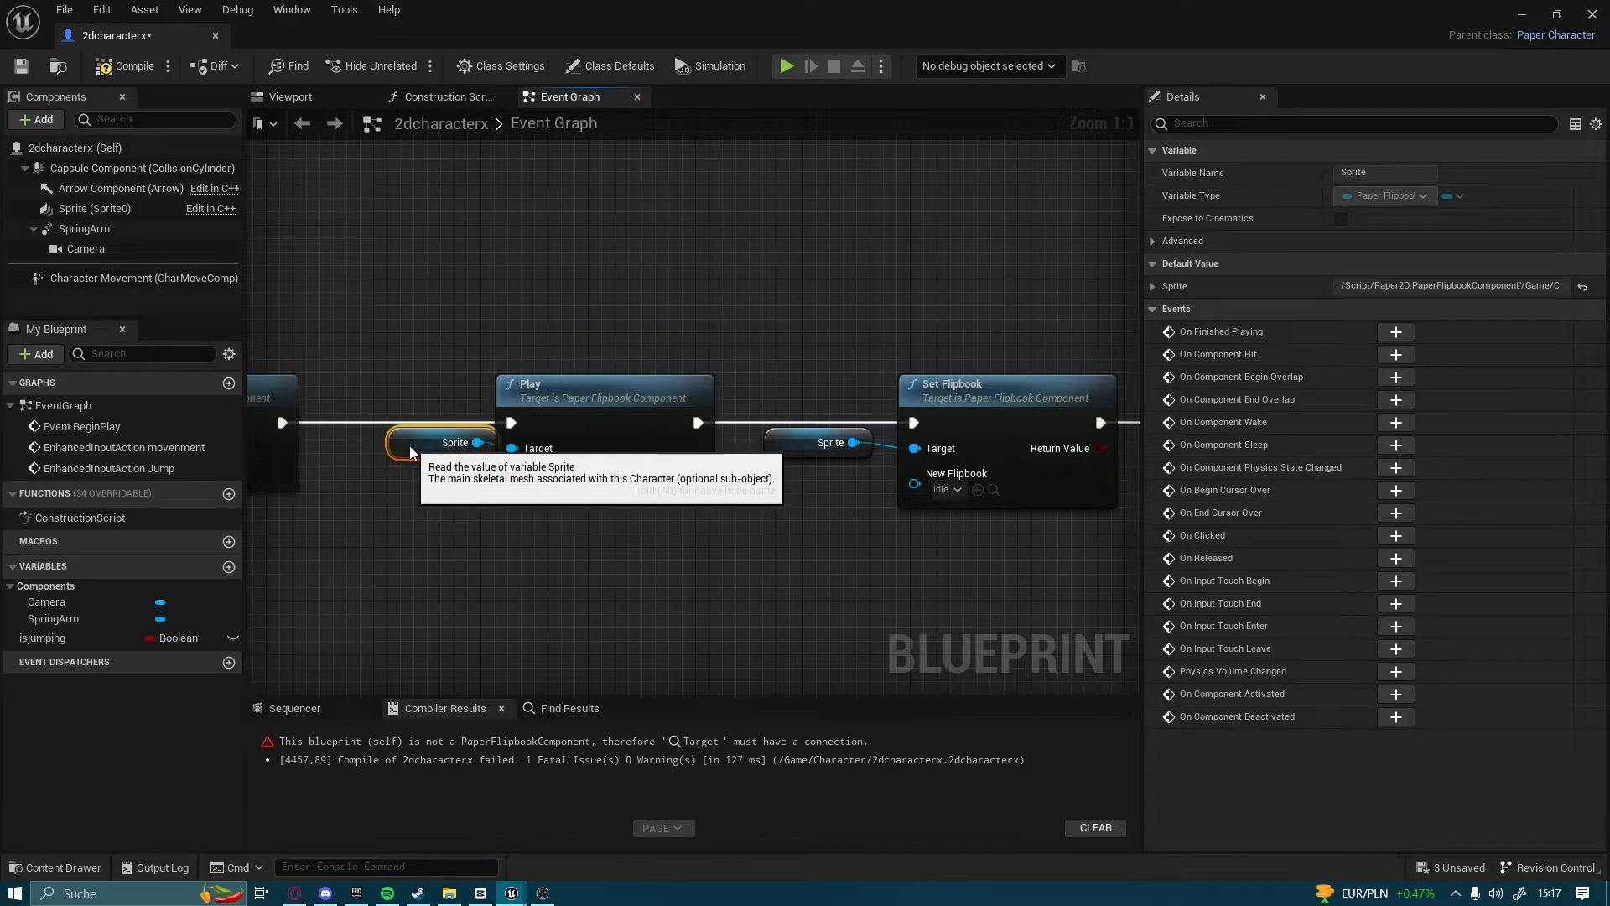
# Review the movement and jump node chains across the whole event graph
pyautogui.scroll(-5, 689, 540)
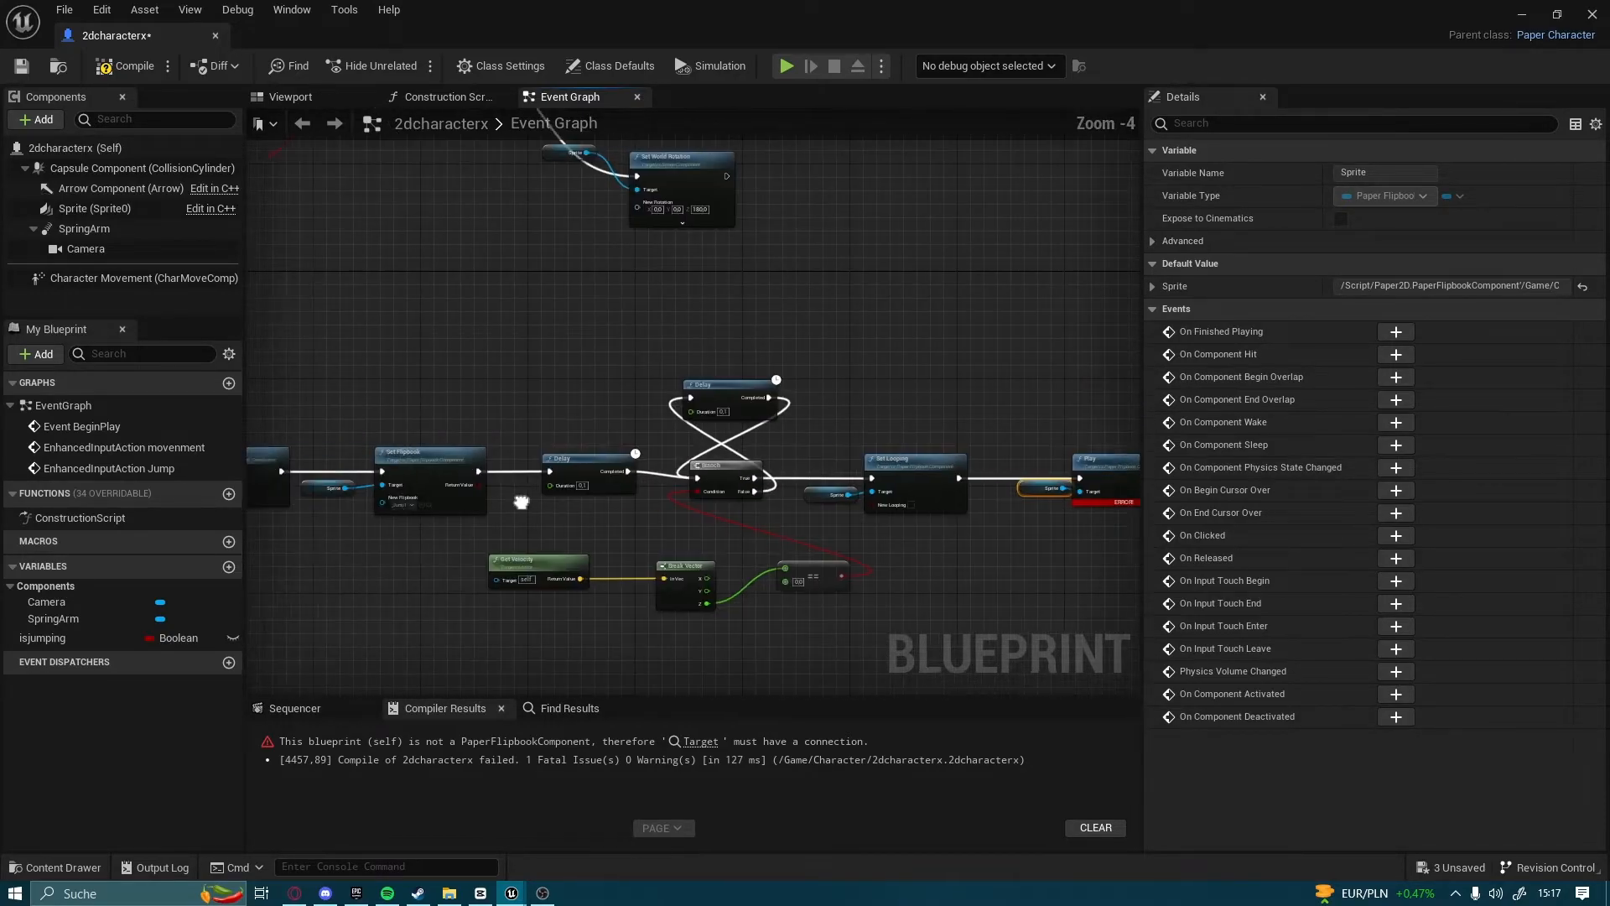
pyautogui.moveTo(656, 462); pyautogui.dragTo(1246, 452, button='right')
pyautogui.moveTo(337, 503); pyautogui.dragTo(437, 547, button='right')
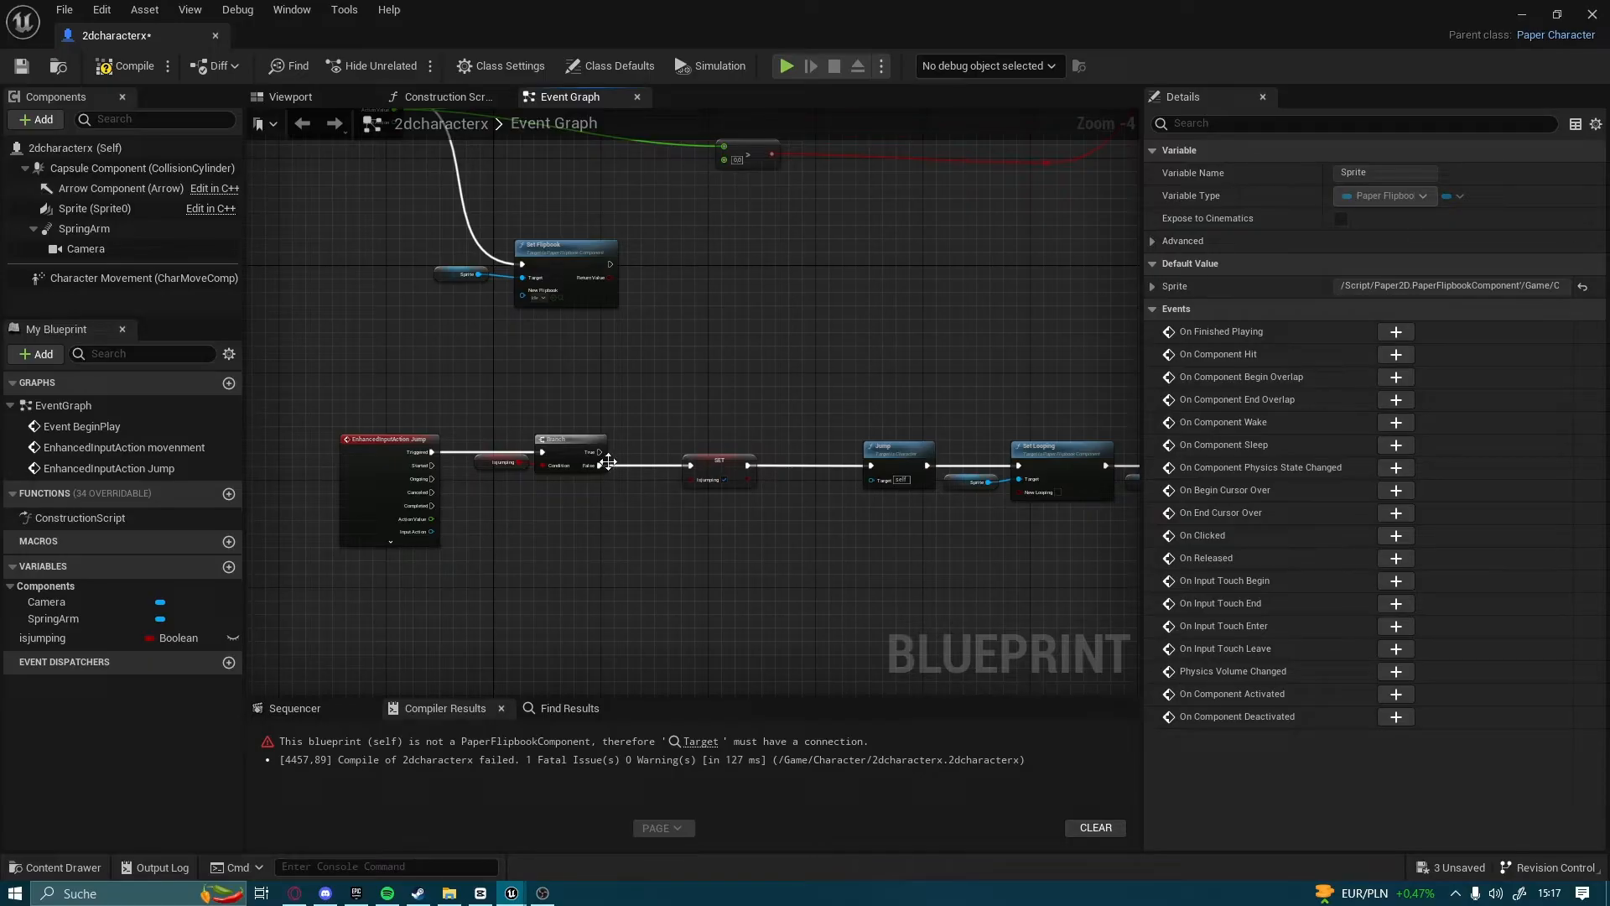
pyautogui.moveTo(637, 260); pyautogui.dragTo(680, 688, button='right')
pyautogui.scroll(-3, 897, 524)
pyautogui.moveTo(846, 512); pyautogui.dragTo(615, 382, button='right')
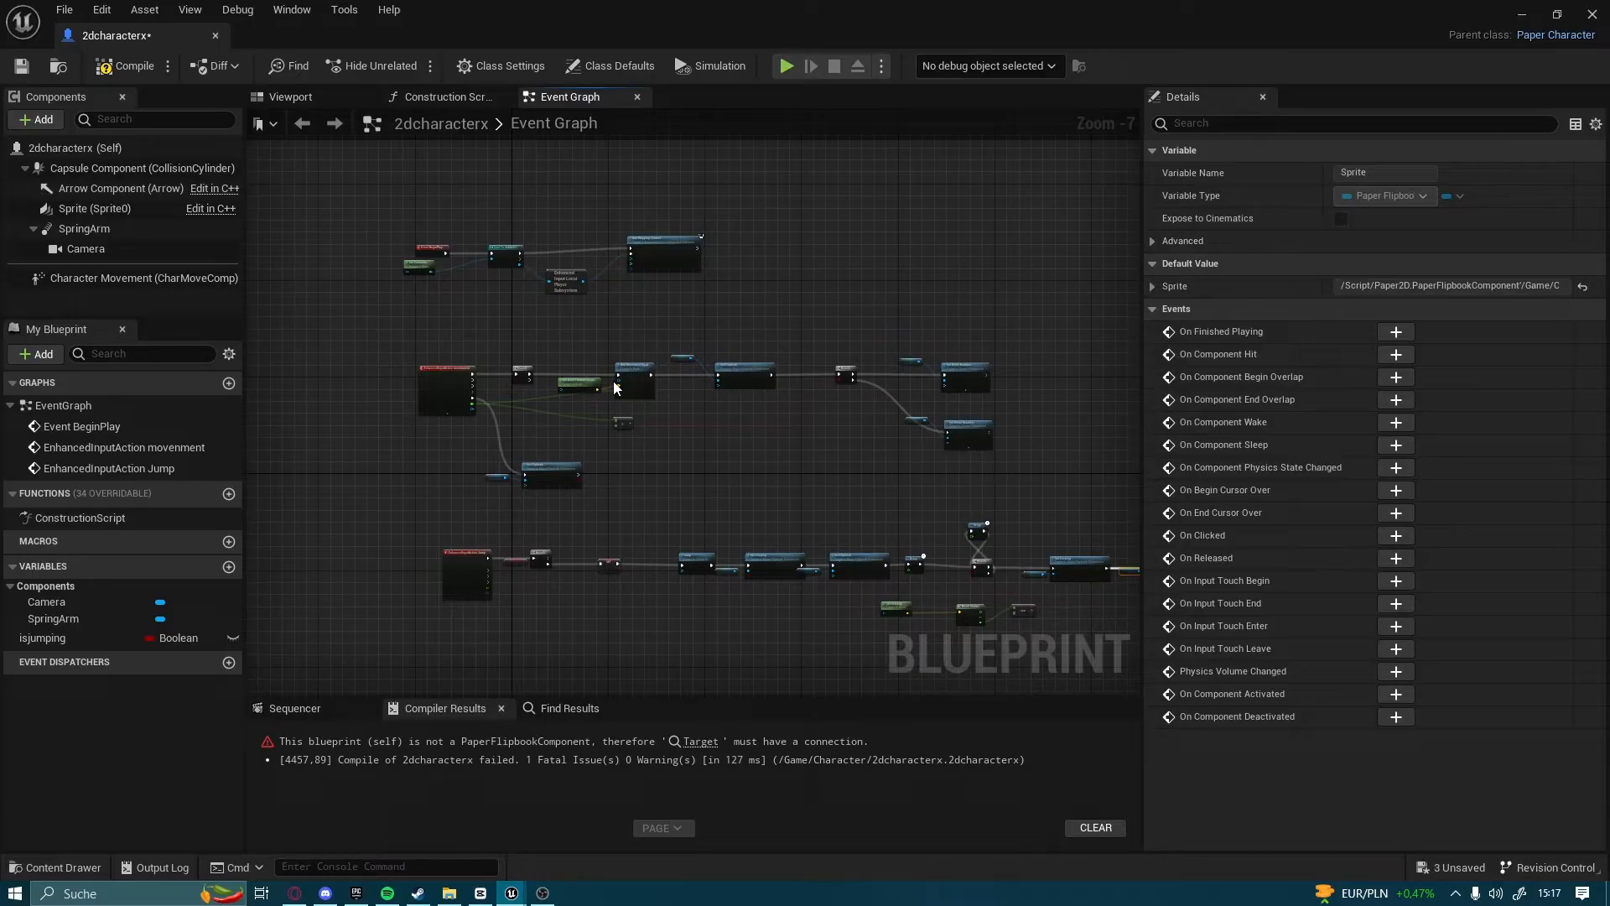
pyautogui.scroll(3, 667, 425)
pyautogui.moveTo(698, 414); pyautogui.dragTo(256, 496, button='right')
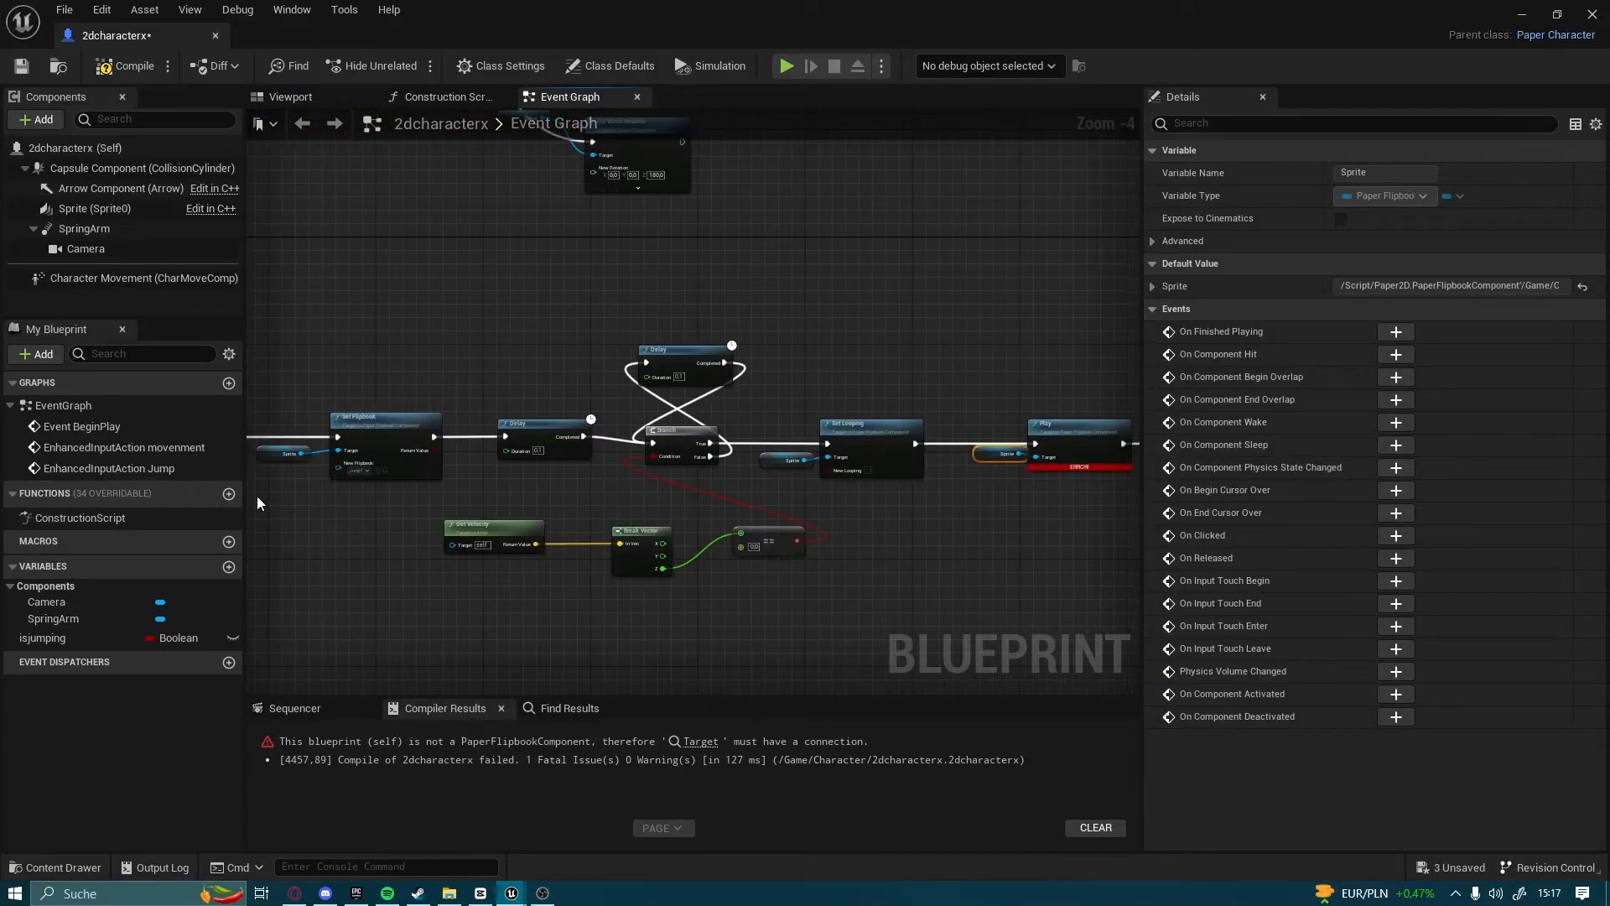
pyautogui.moveTo(803, 534); pyautogui.dragTo(526, 509, button='right')
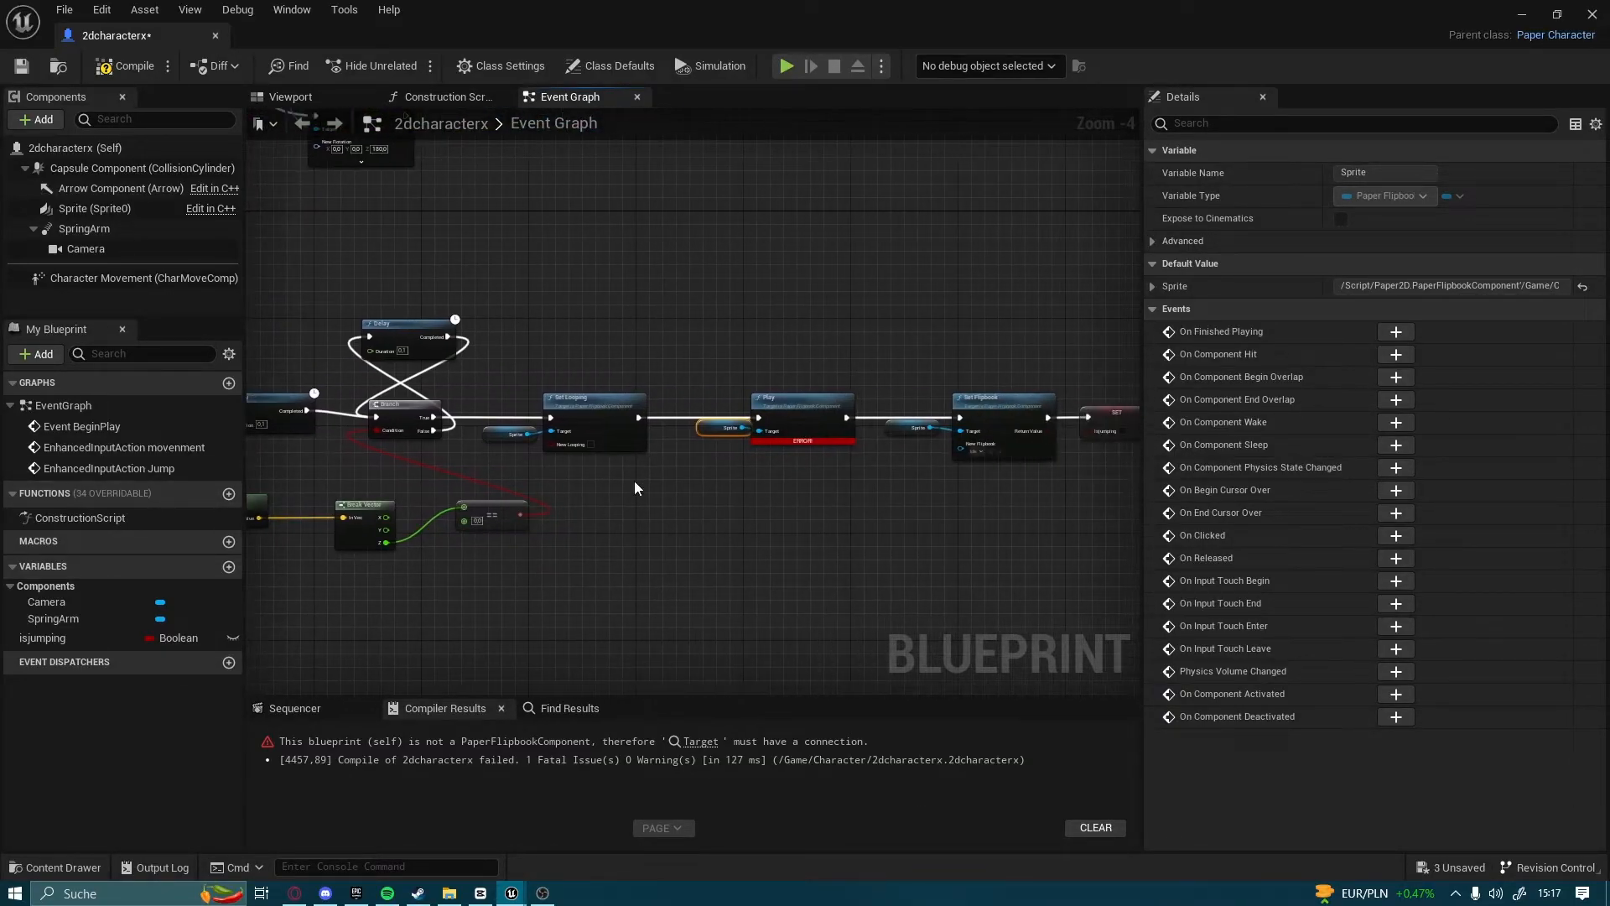
# Compile the blueprint and play the level to test the knight's rightward movement and jump
pyautogui.press('F7')
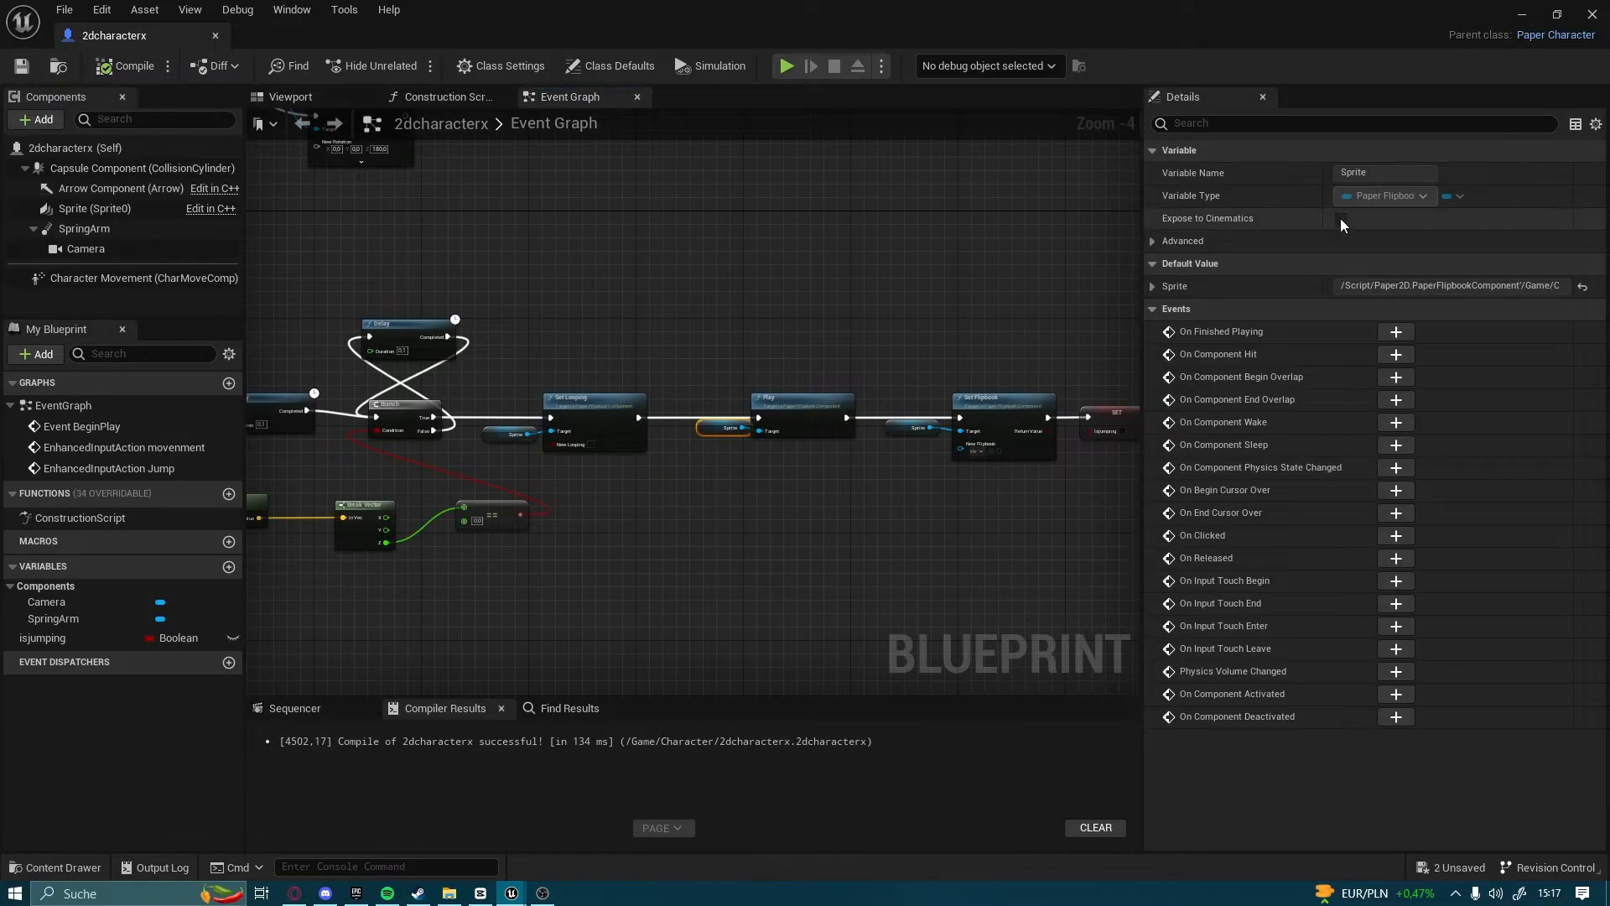
pyautogui.click(1597, 8)
pyautogui.click(370, 64)
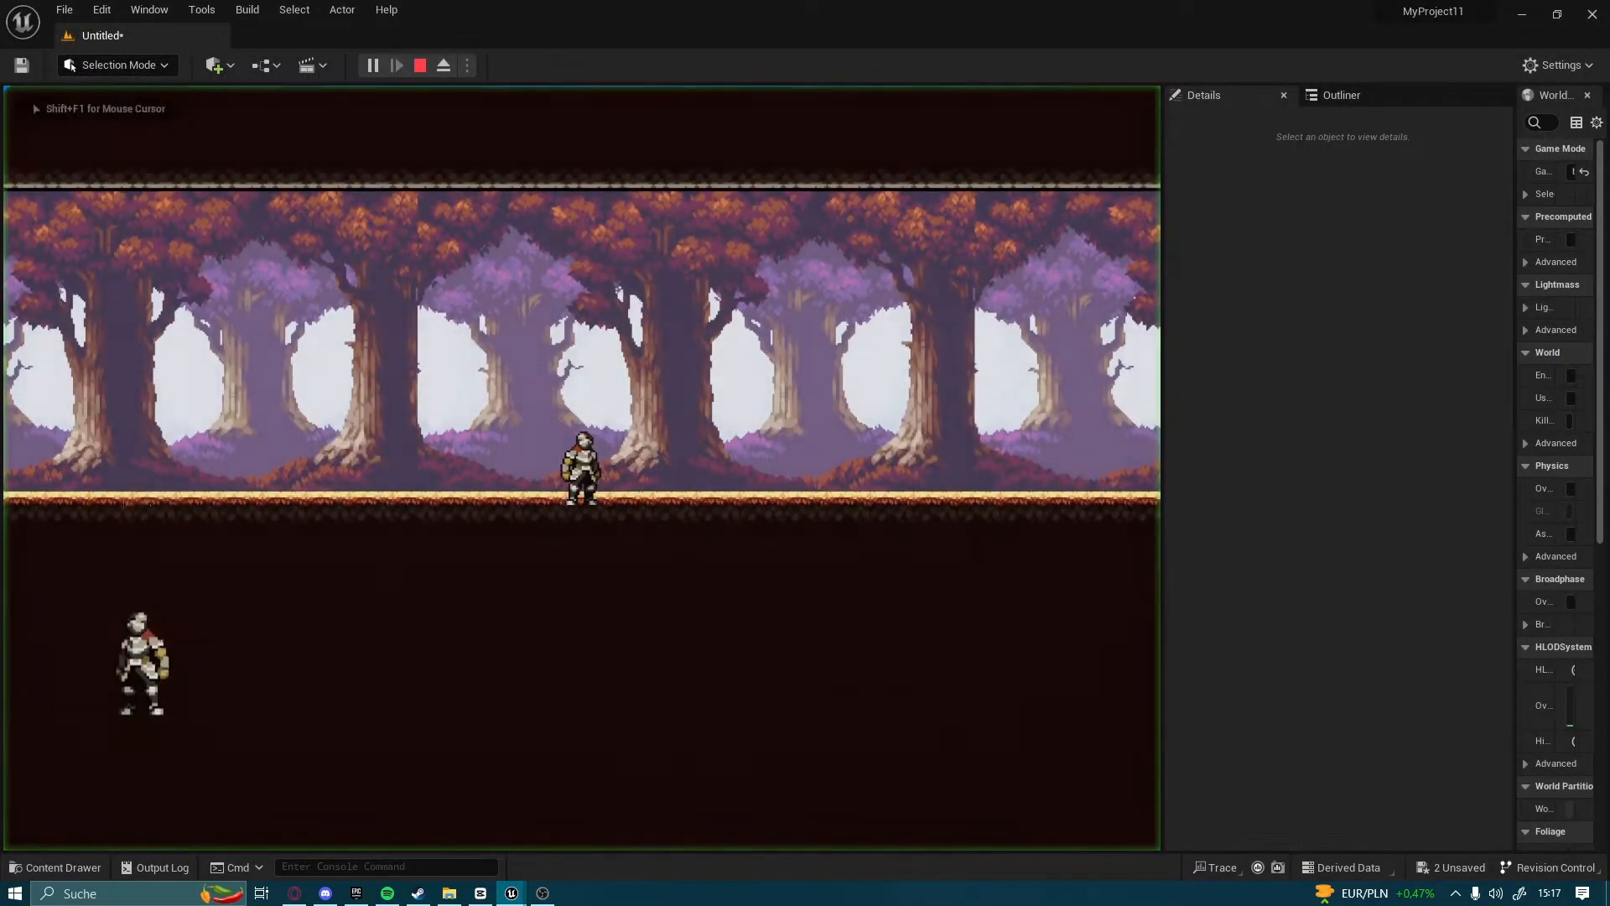
pyautogui.press('d')
pyautogui.press('space')
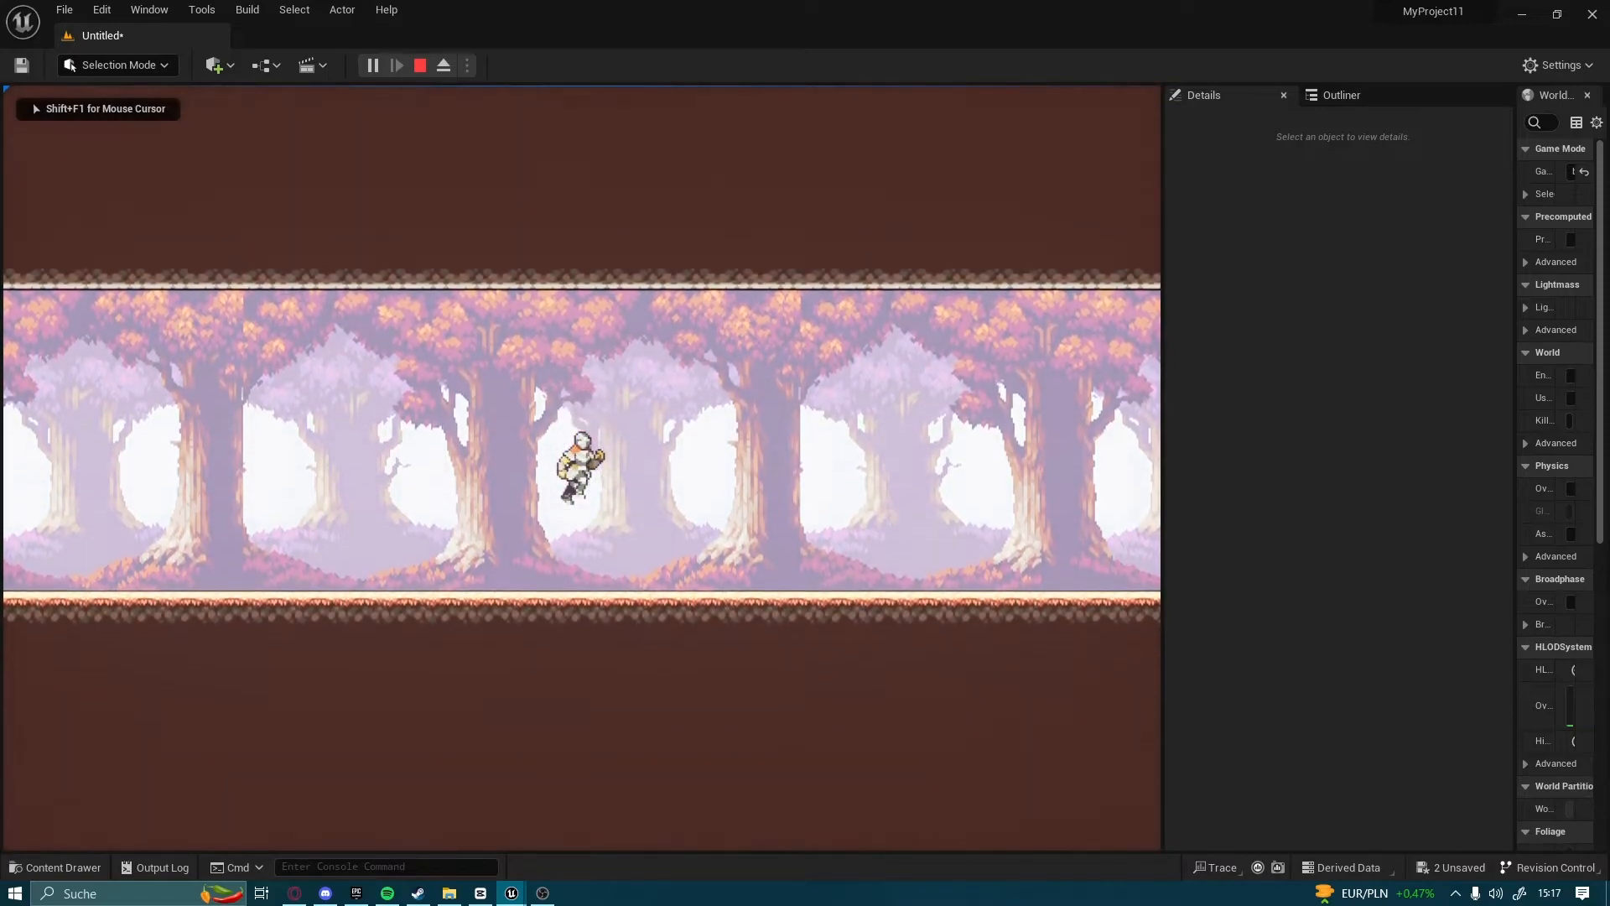
# Test the knight's jumping while moving in both directions in the running level, and end the play session
pyautogui.press('space')
pyautogui.press('a')
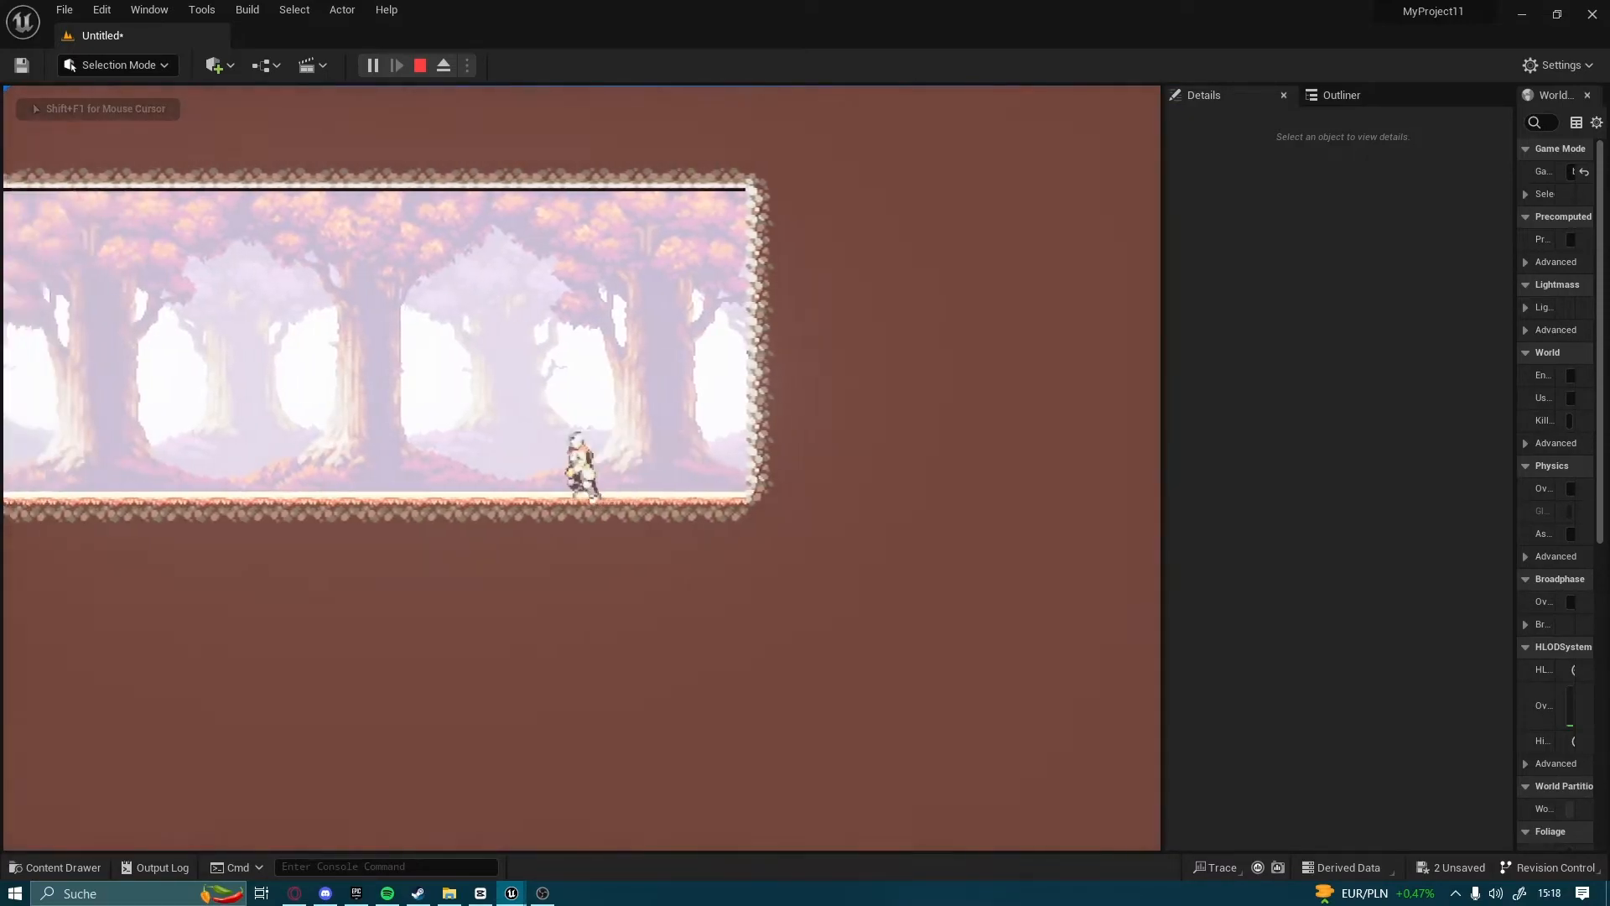
pyautogui.press('space')
pyautogui.press('d')
pyautogui.press('space')
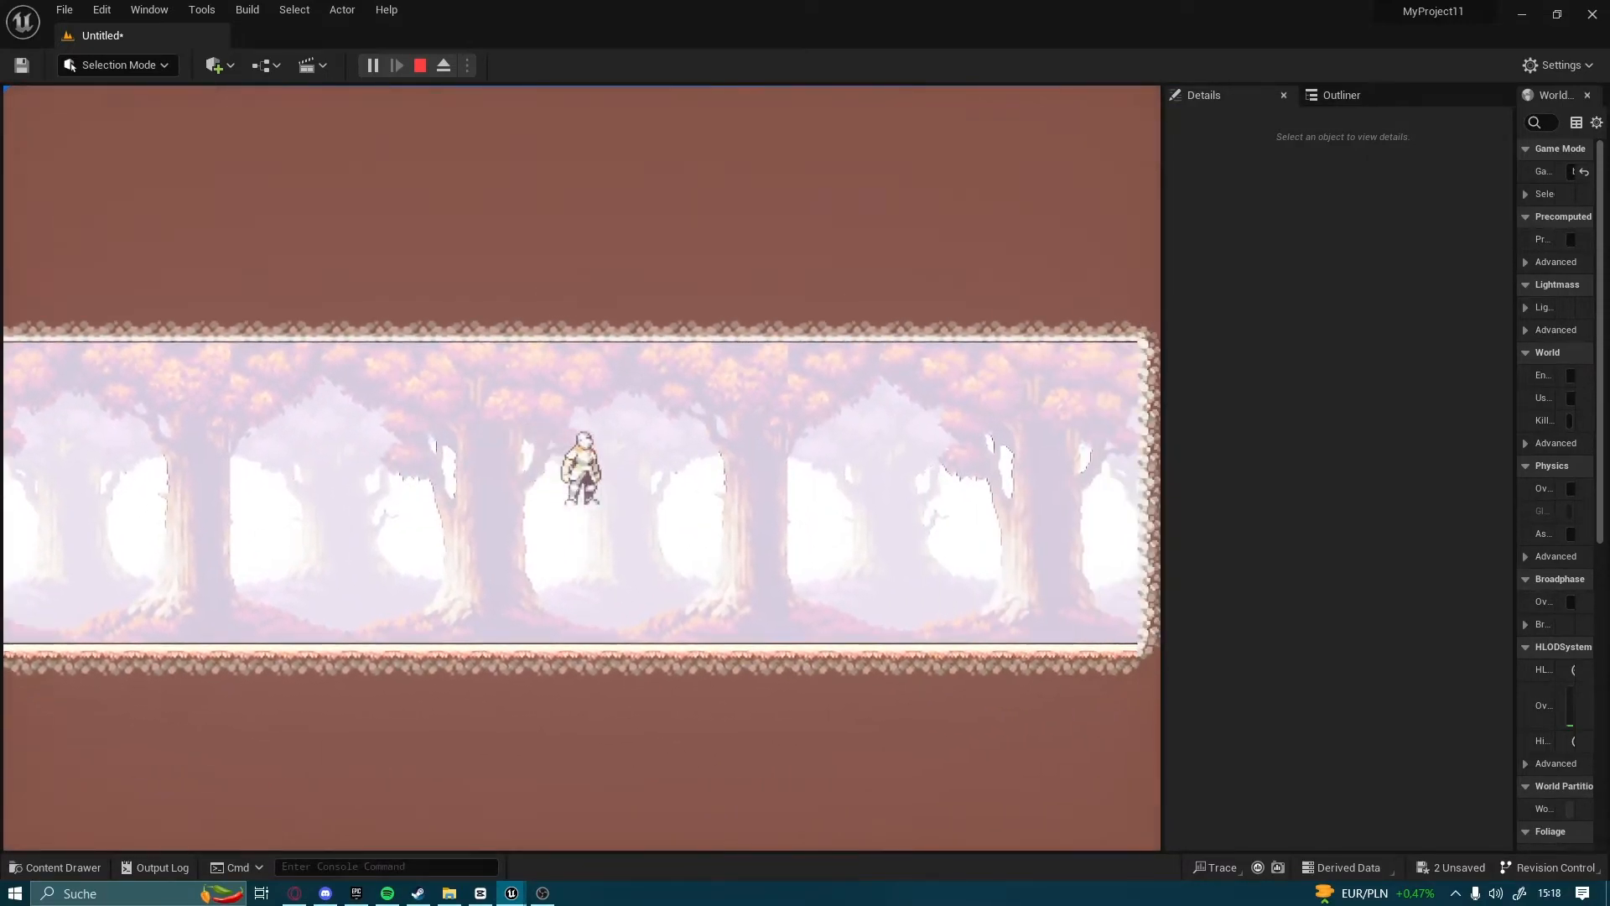
pyautogui.press('Escape')
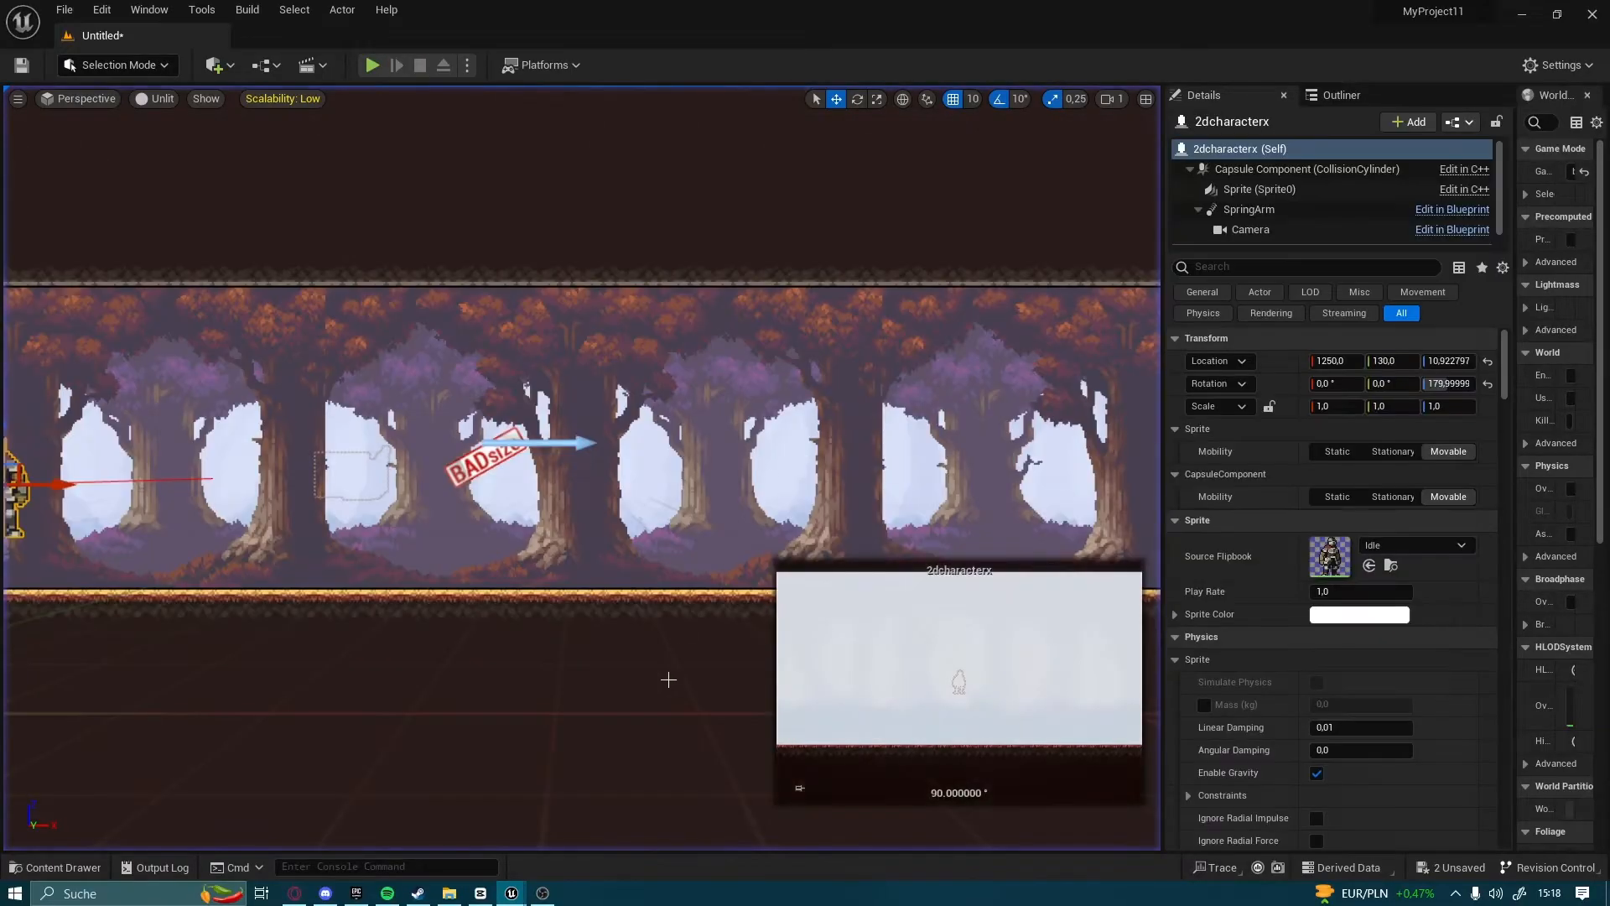
# Briefly play the 2dmapamigo level in the other MyProject editor, and return to MyProject11
pyautogui.click(616, 817)
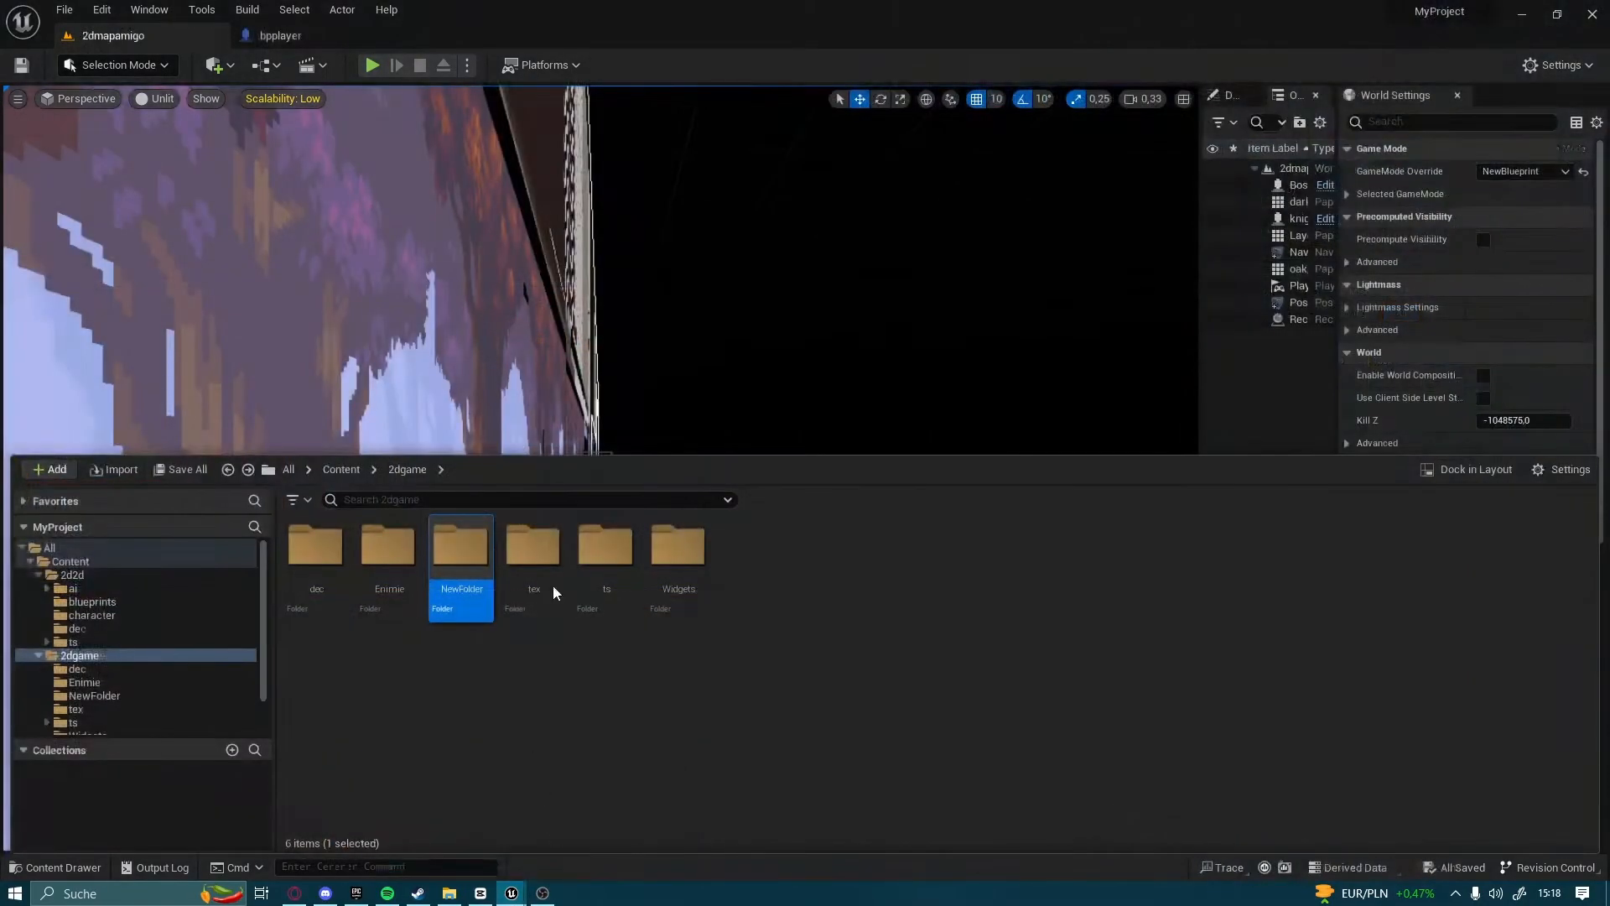
pyautogui.click(374, 64)
pyautogui.press('Escape')
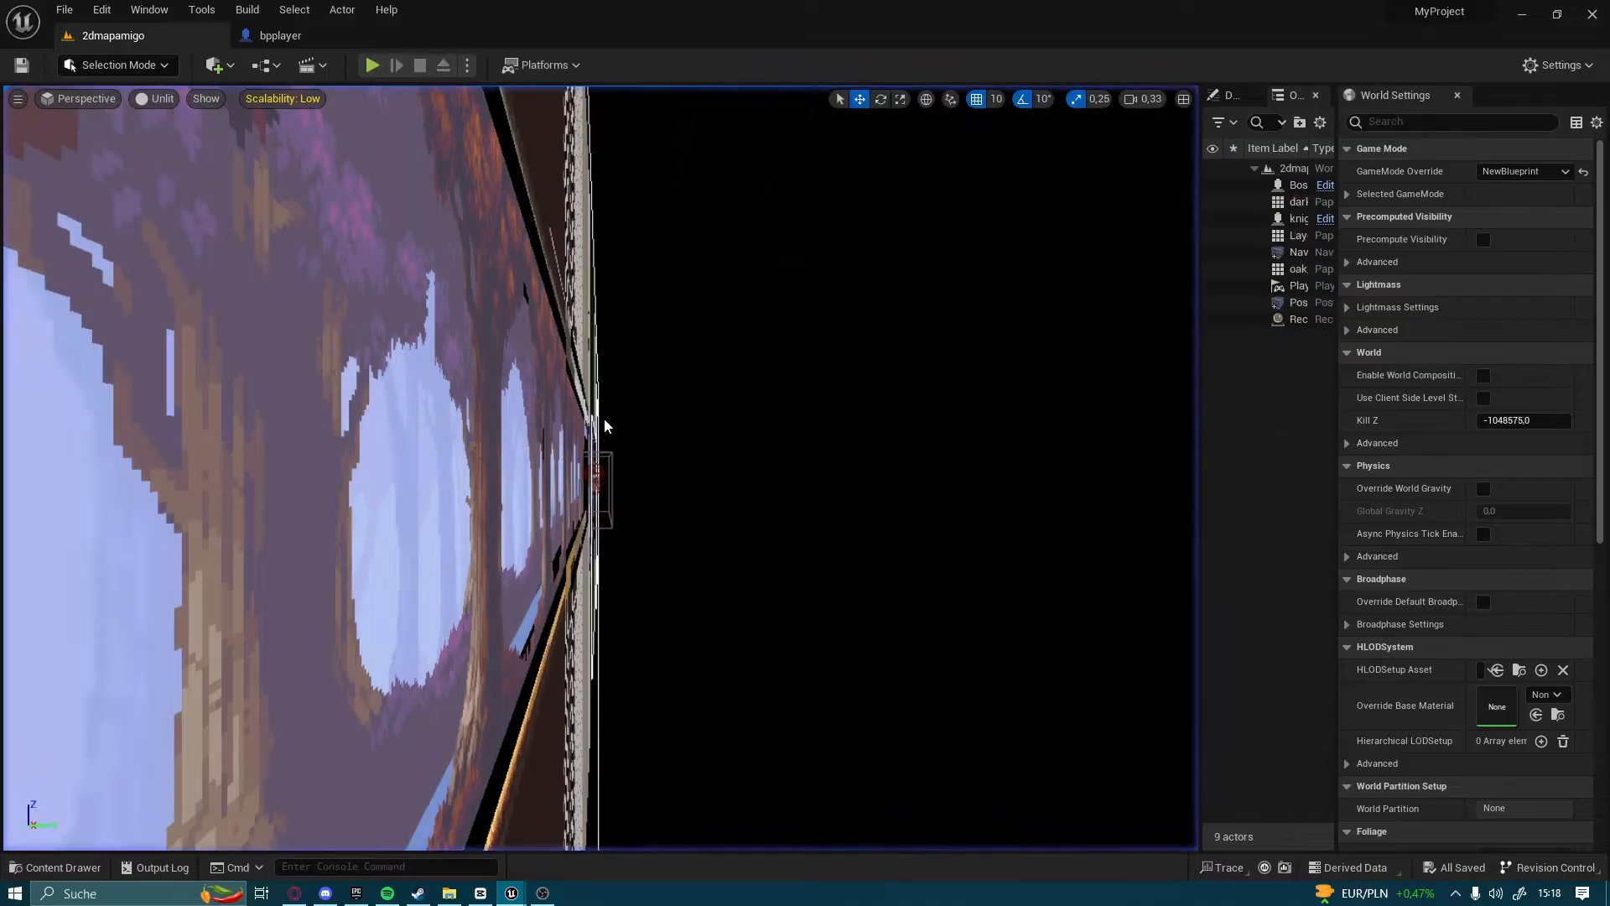
pyautogui.moveTo(513, 896)
pyautogui.click(469, 793)
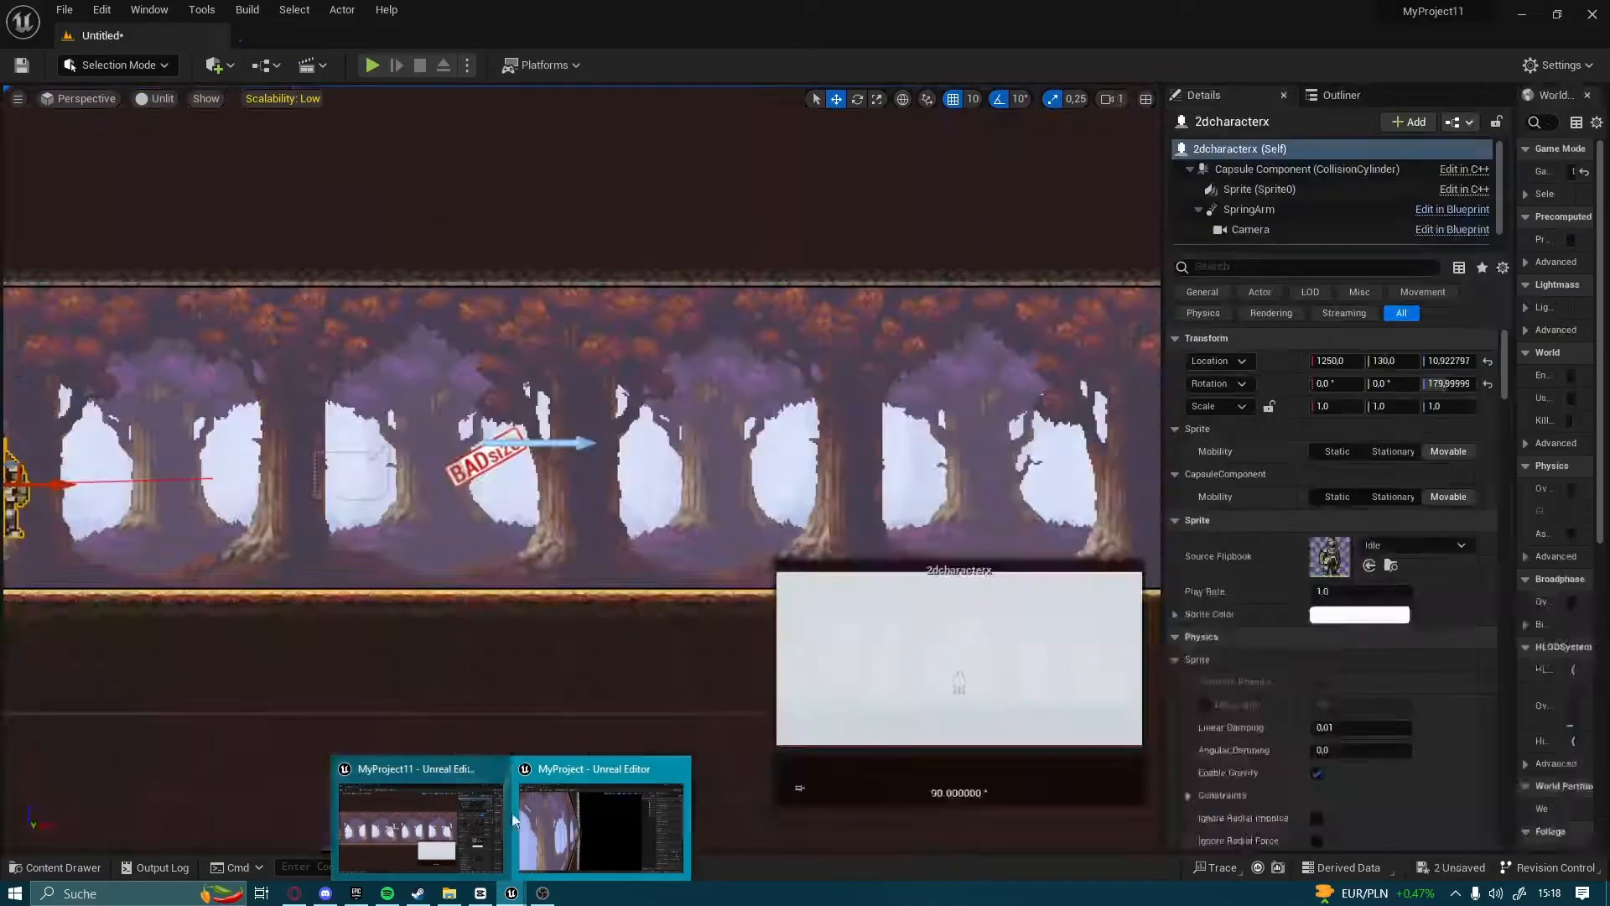
# Play the level and test the knight's running, turning and jumping in both directions, ending the session when done
pyautogui.click(371, 64)
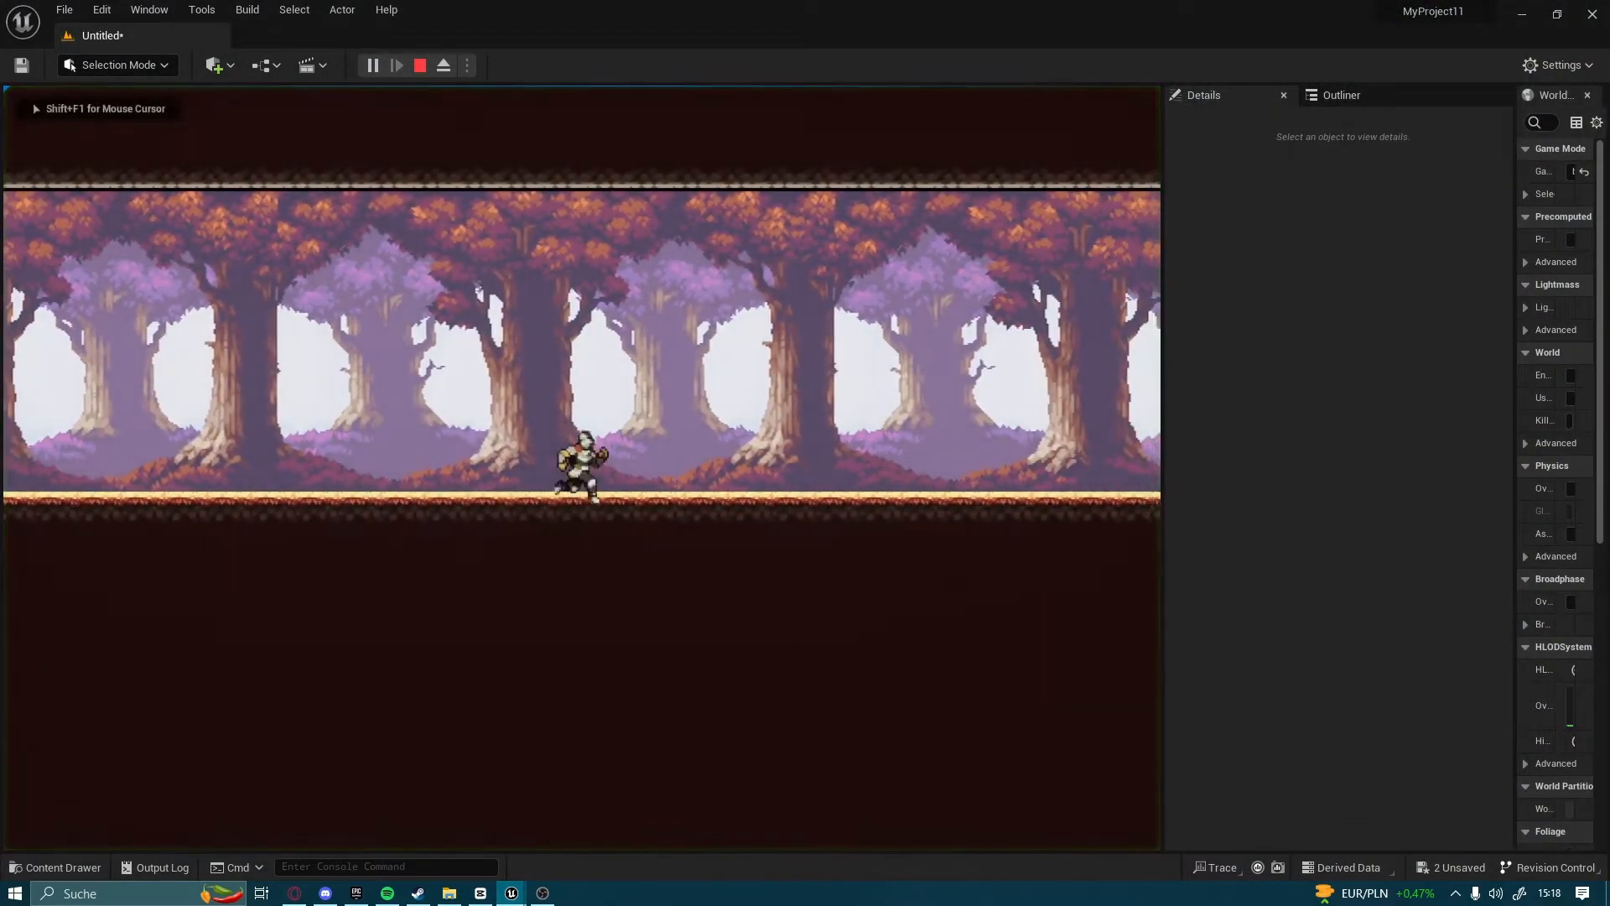
pyautogui.press('d')
pyautogui.press('a')
pyautogui.press('space')
pyautogui.press('d')
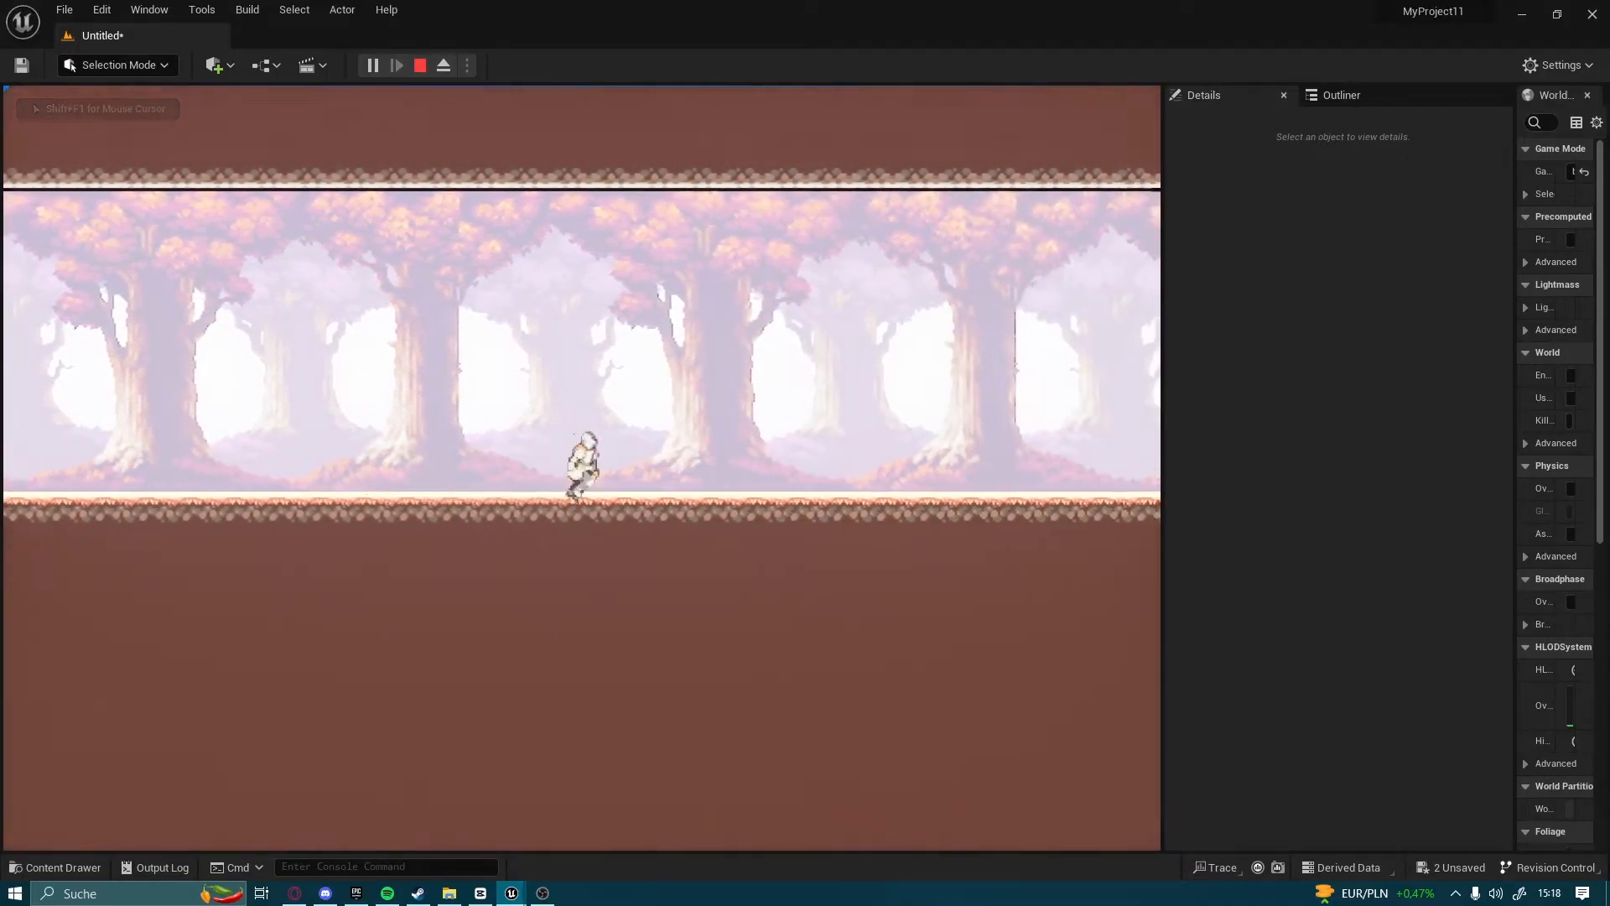
pyautogui.press('a')
pyautogui.press('d')
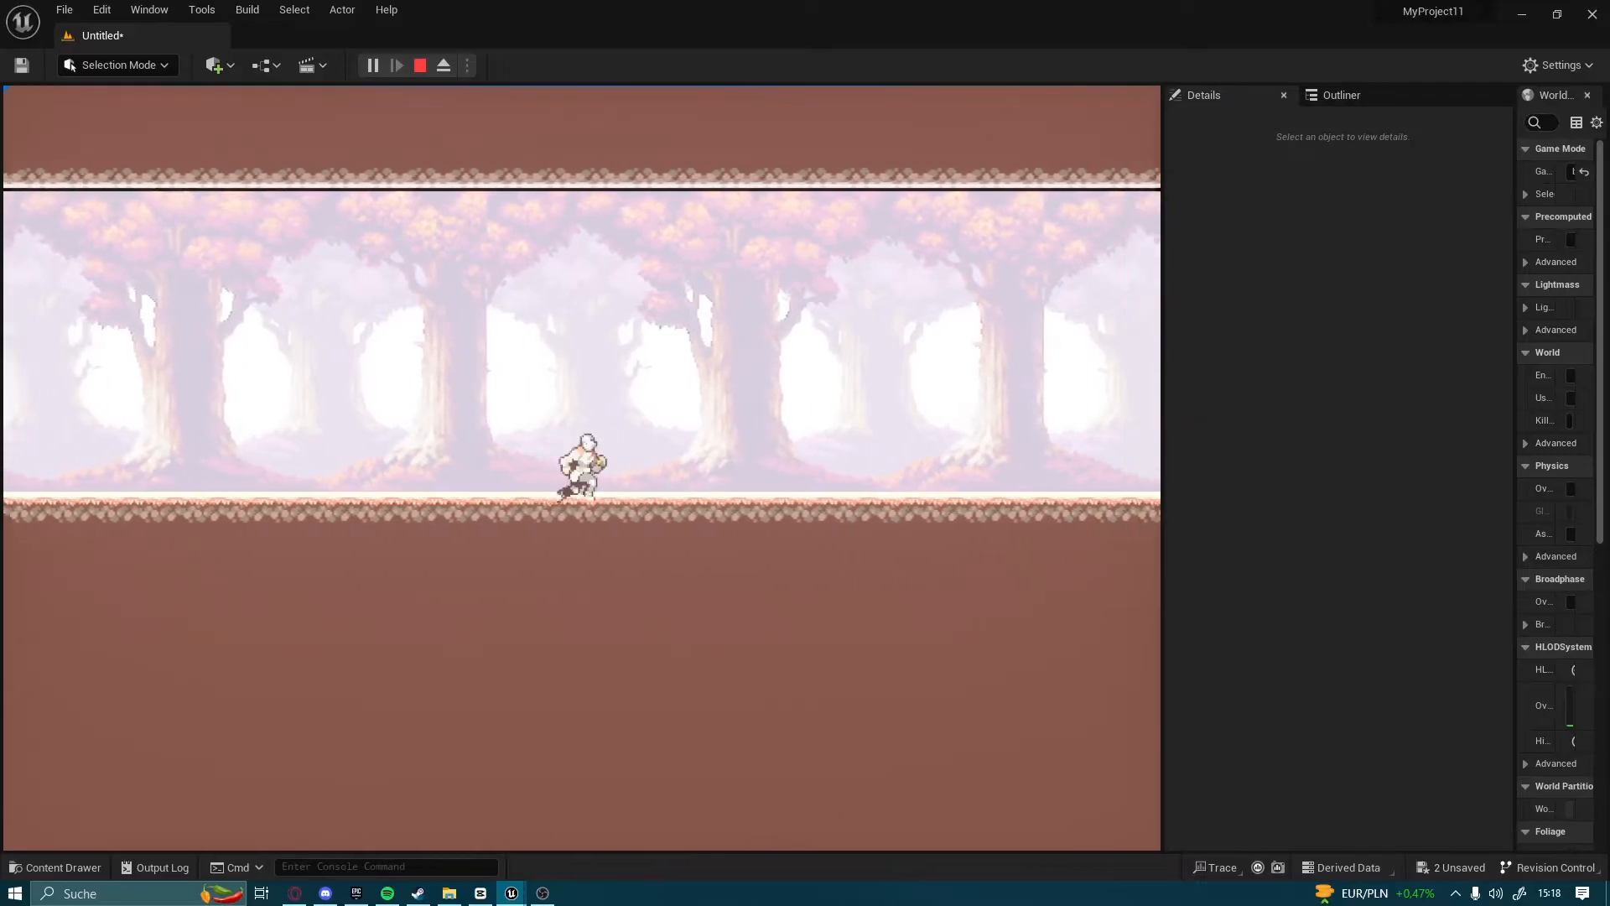
pyautogui.press('d')
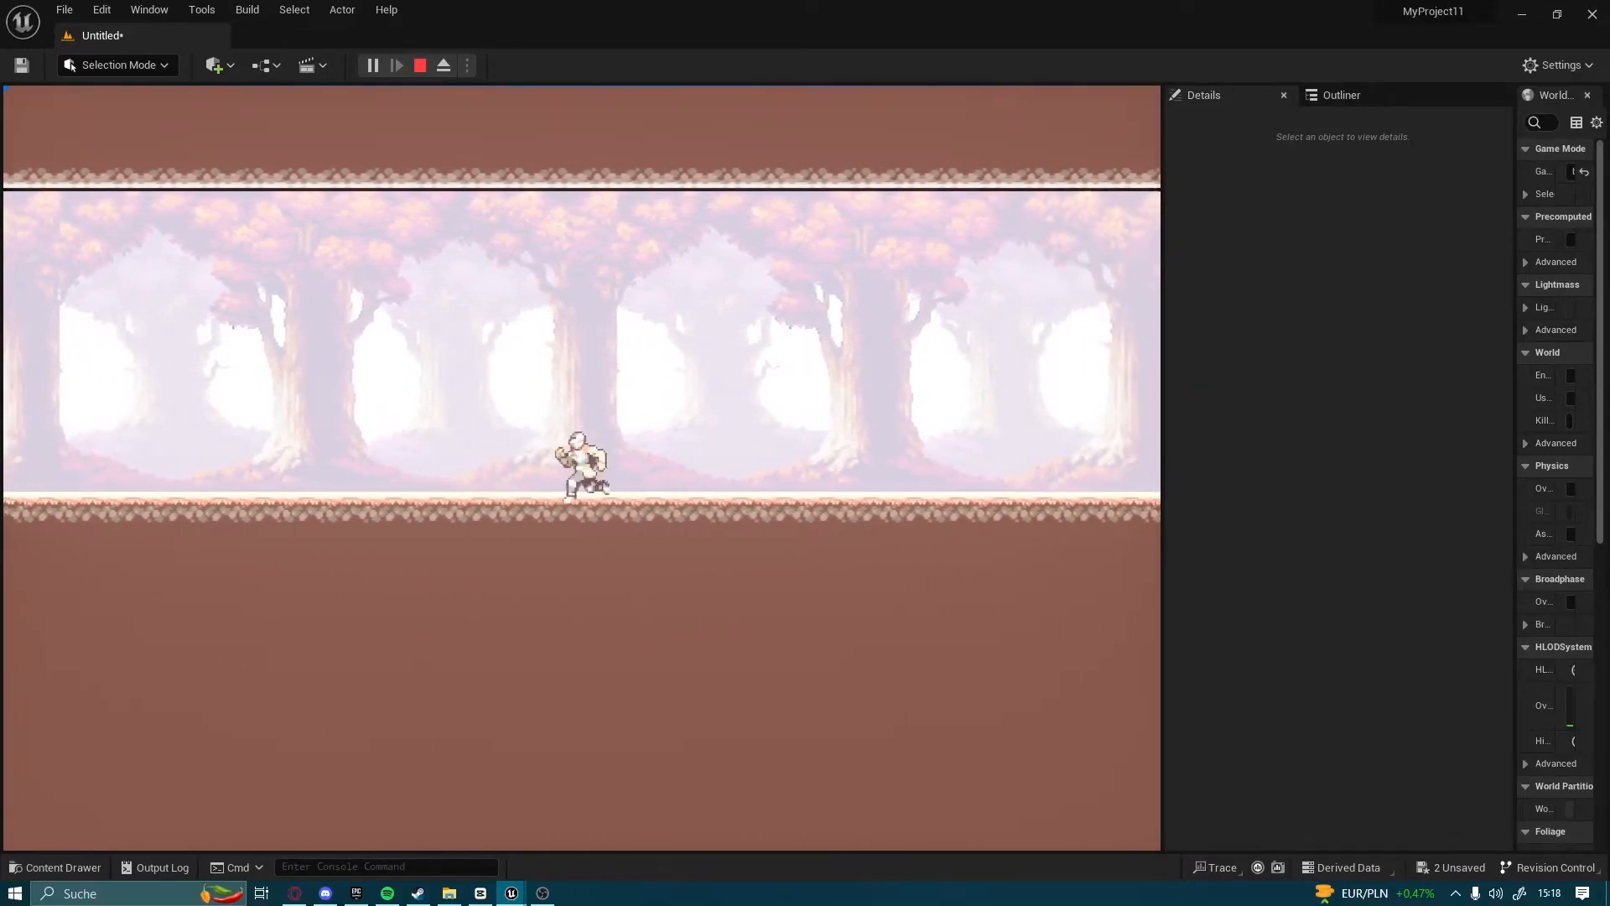
pyautogui.press('a')
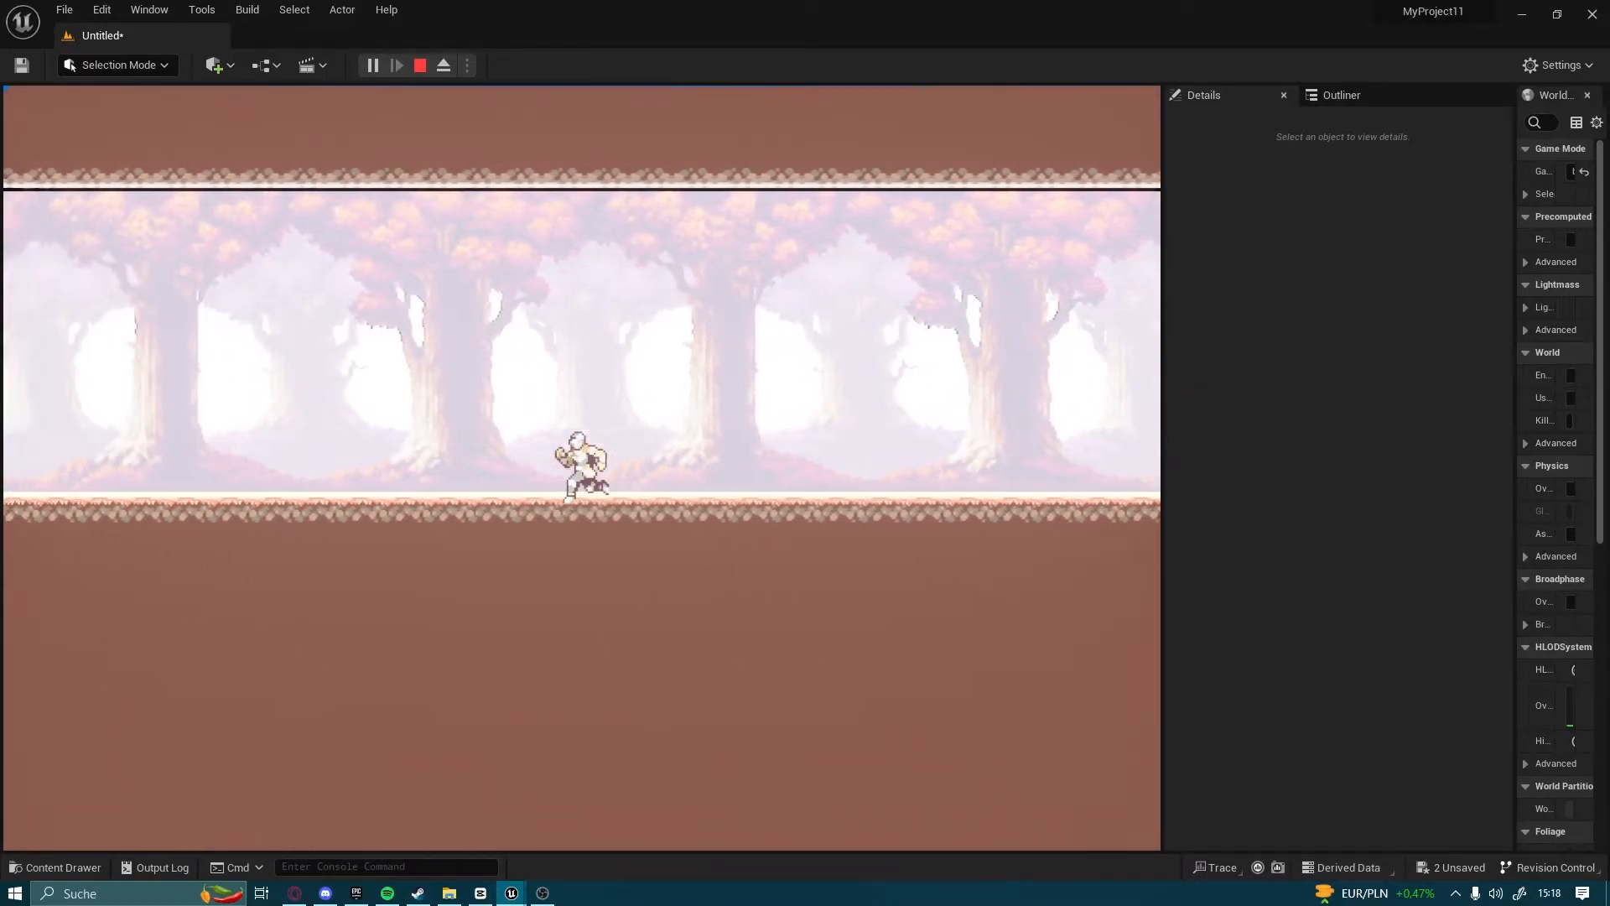
pyautogui.press('Escape')
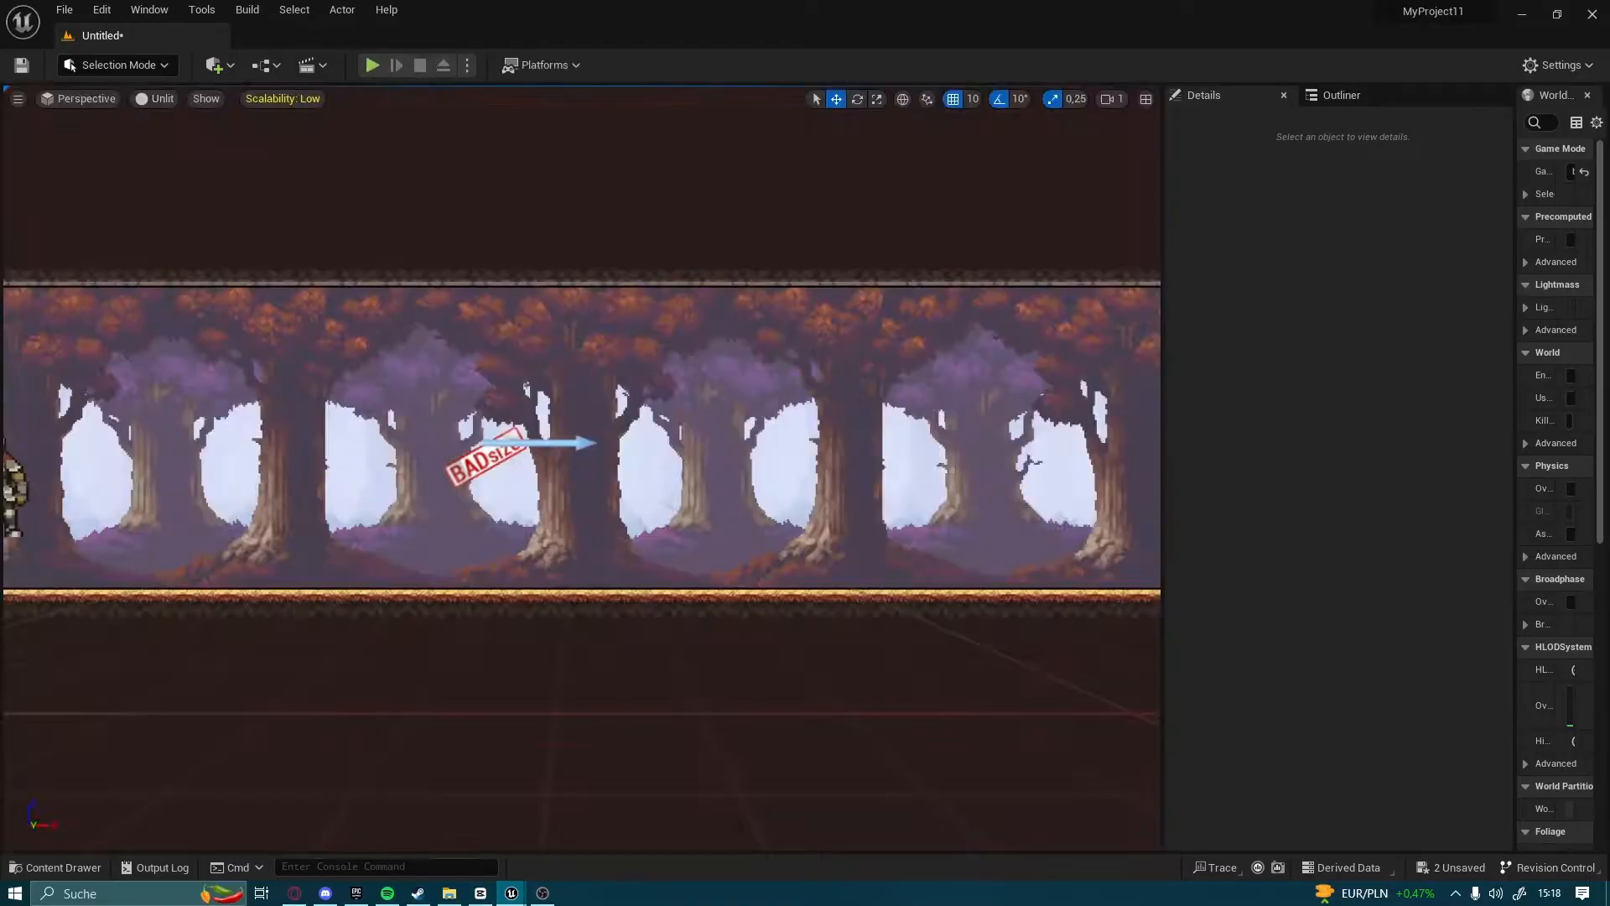
# In the 2dcharacterx event graph, insert a Branch between the movement action's Completed output and the Idle Set Flipbook node
pyautogui.click(57, 867)
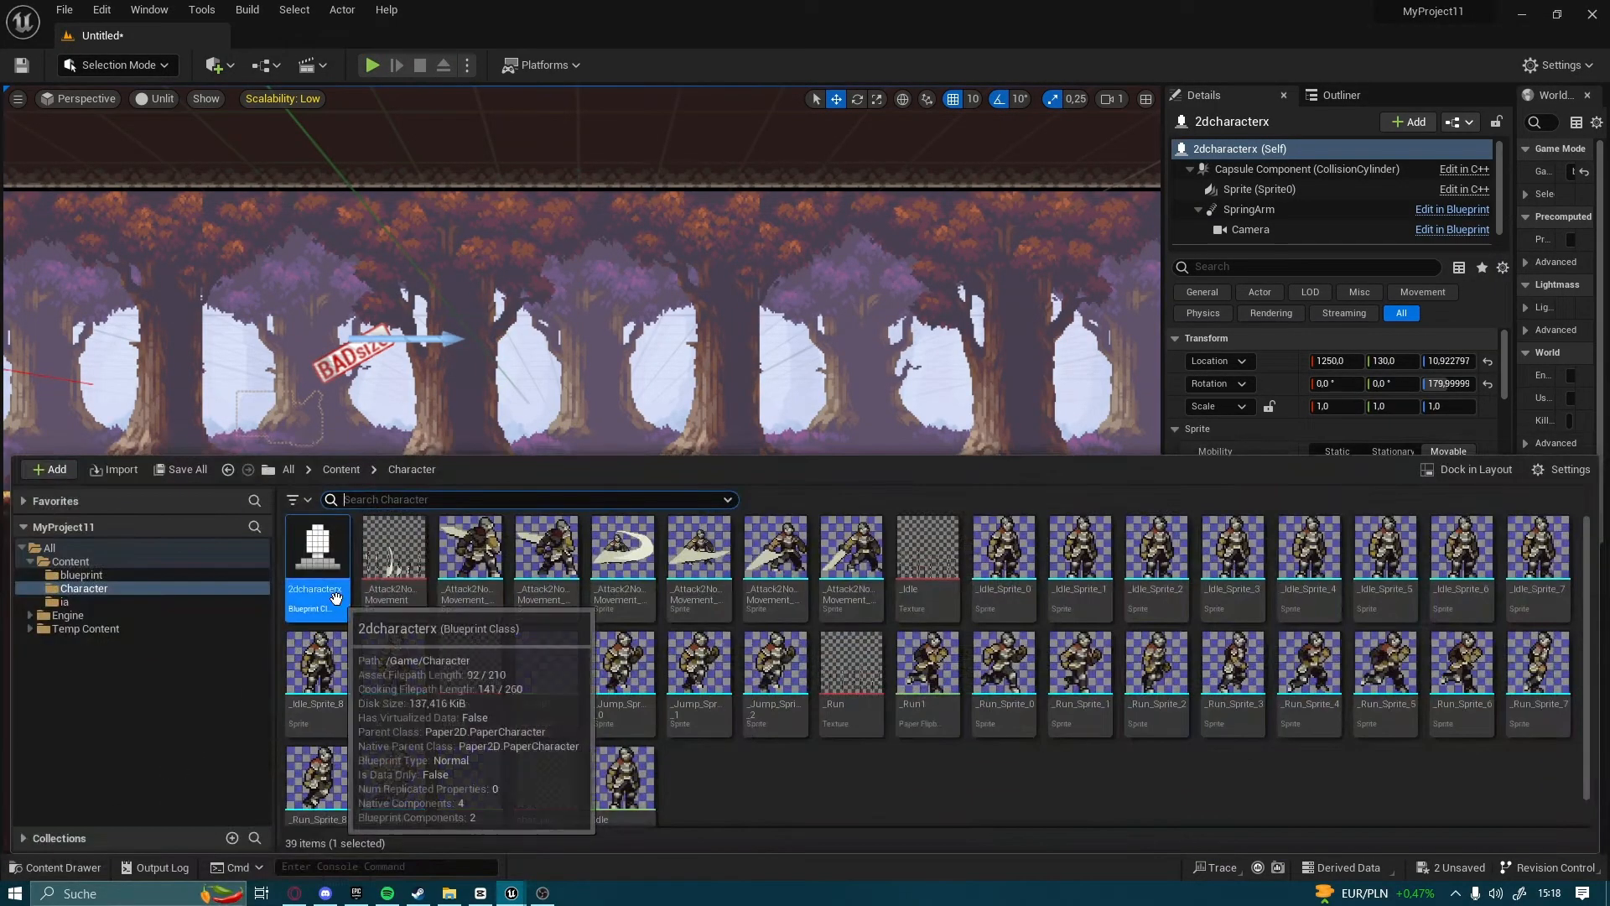
pyautogui.doubleClick(337, 600)
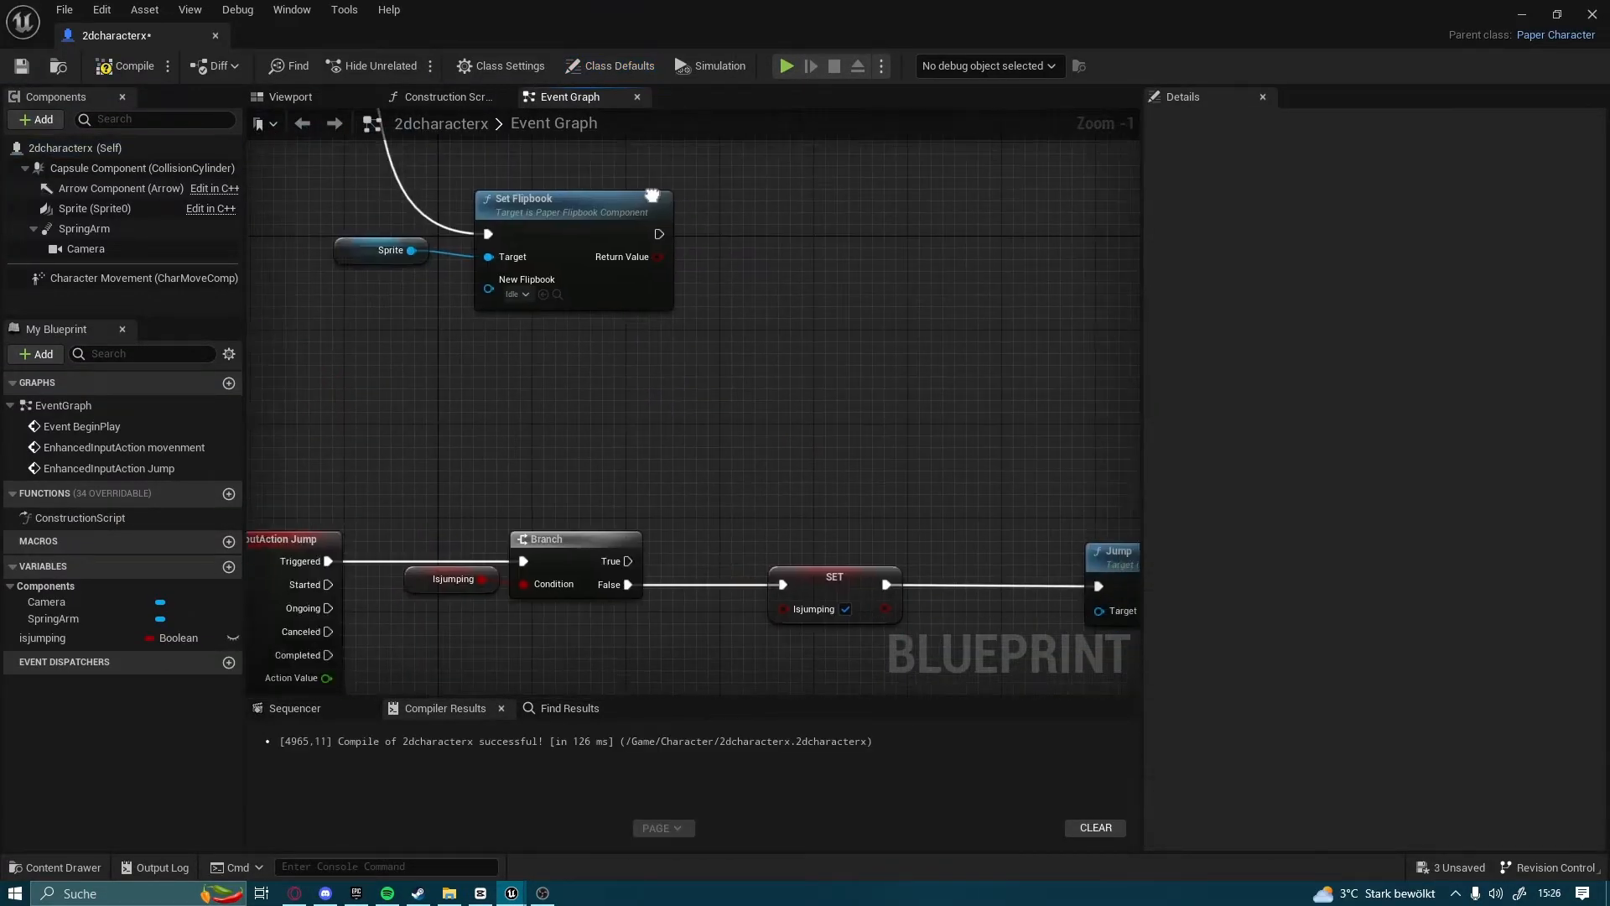
pyautogui.moveTo(608, 171); pyautogui.dragTo(867, 542, button='right')
pyautogui.scroll(-3, 868, 544)
pyautogui.scroll(3, 713, 457)
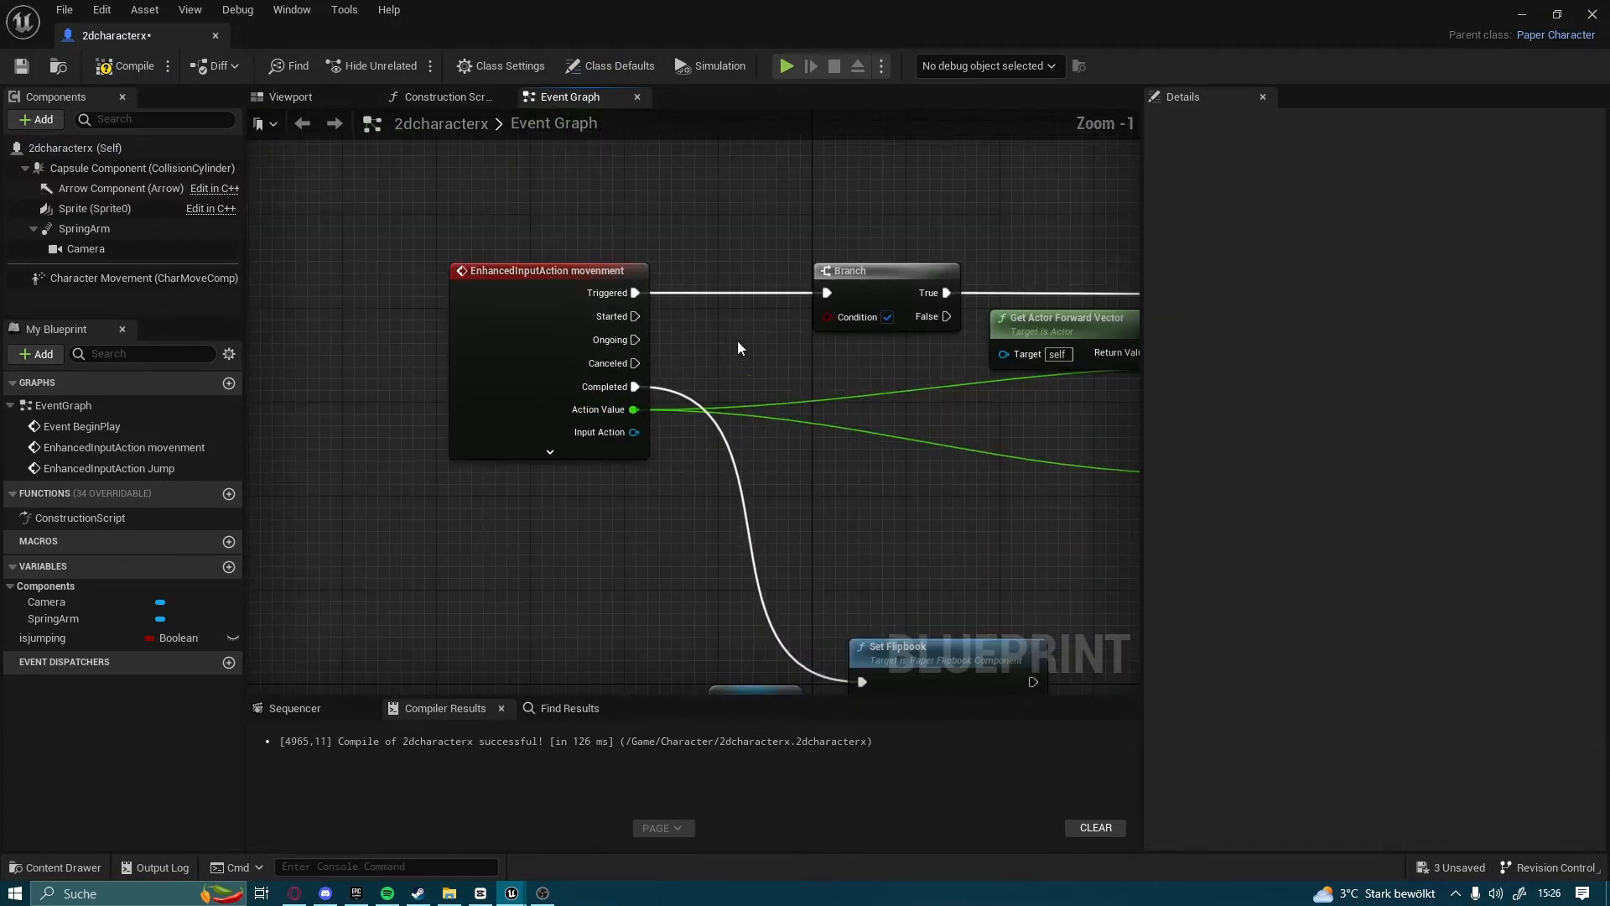
pyautogui.scroll(1, 758, 526)
pyautogui.moveTo(758, 526); pyautogui.dragTo(710, 494, button='right')
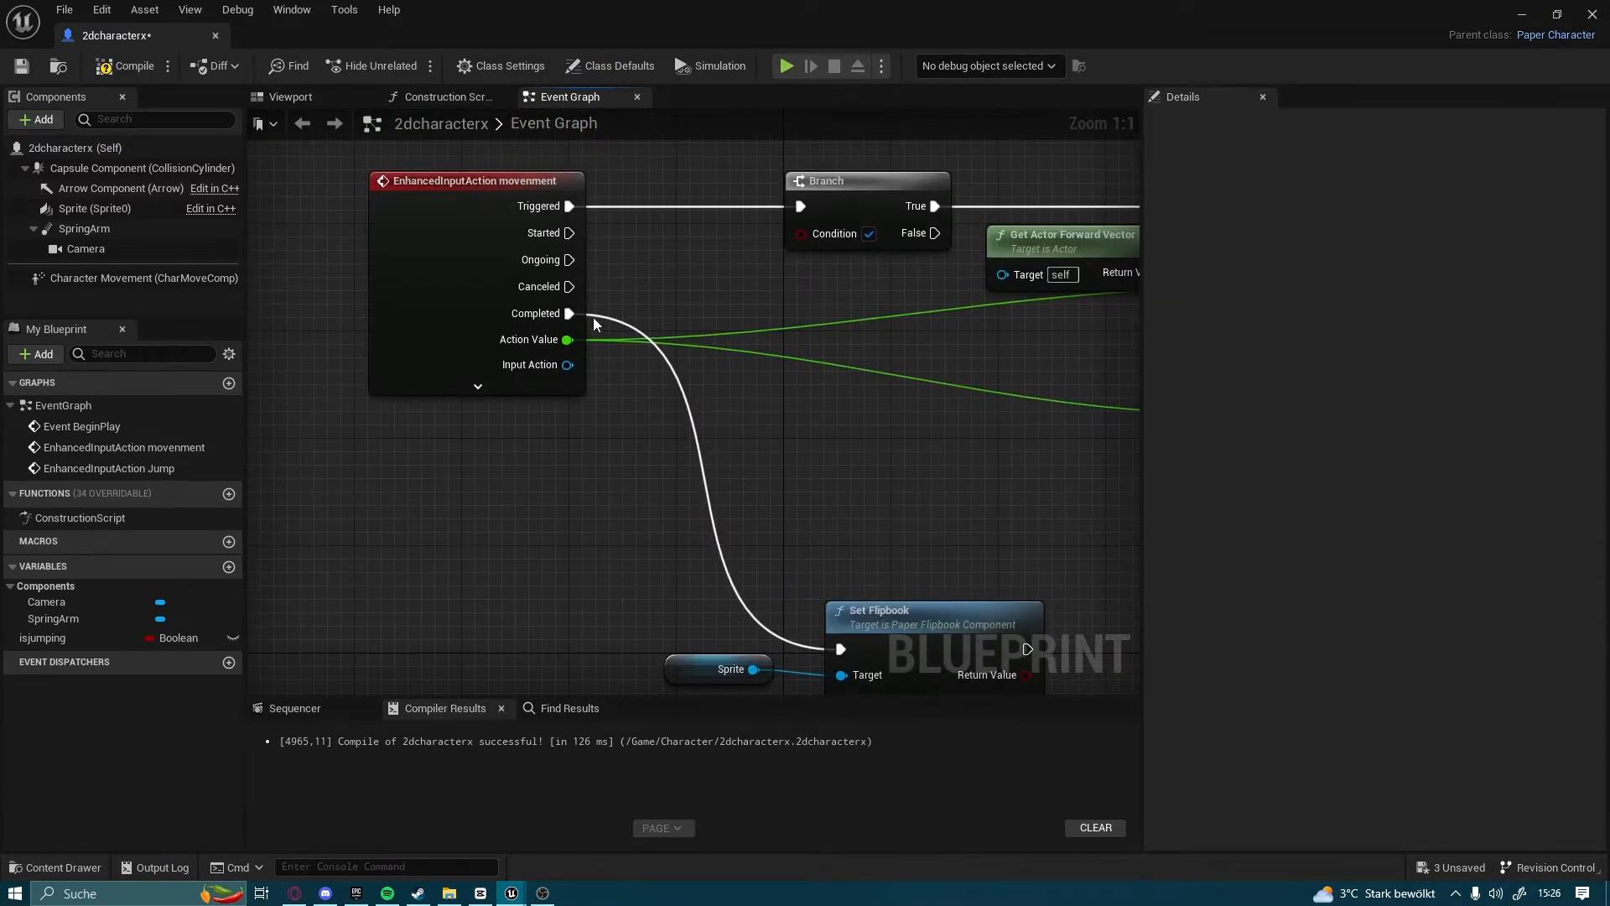
pyautogui.moveTo(571, 313); pyautogui.dragTo(711, 501)
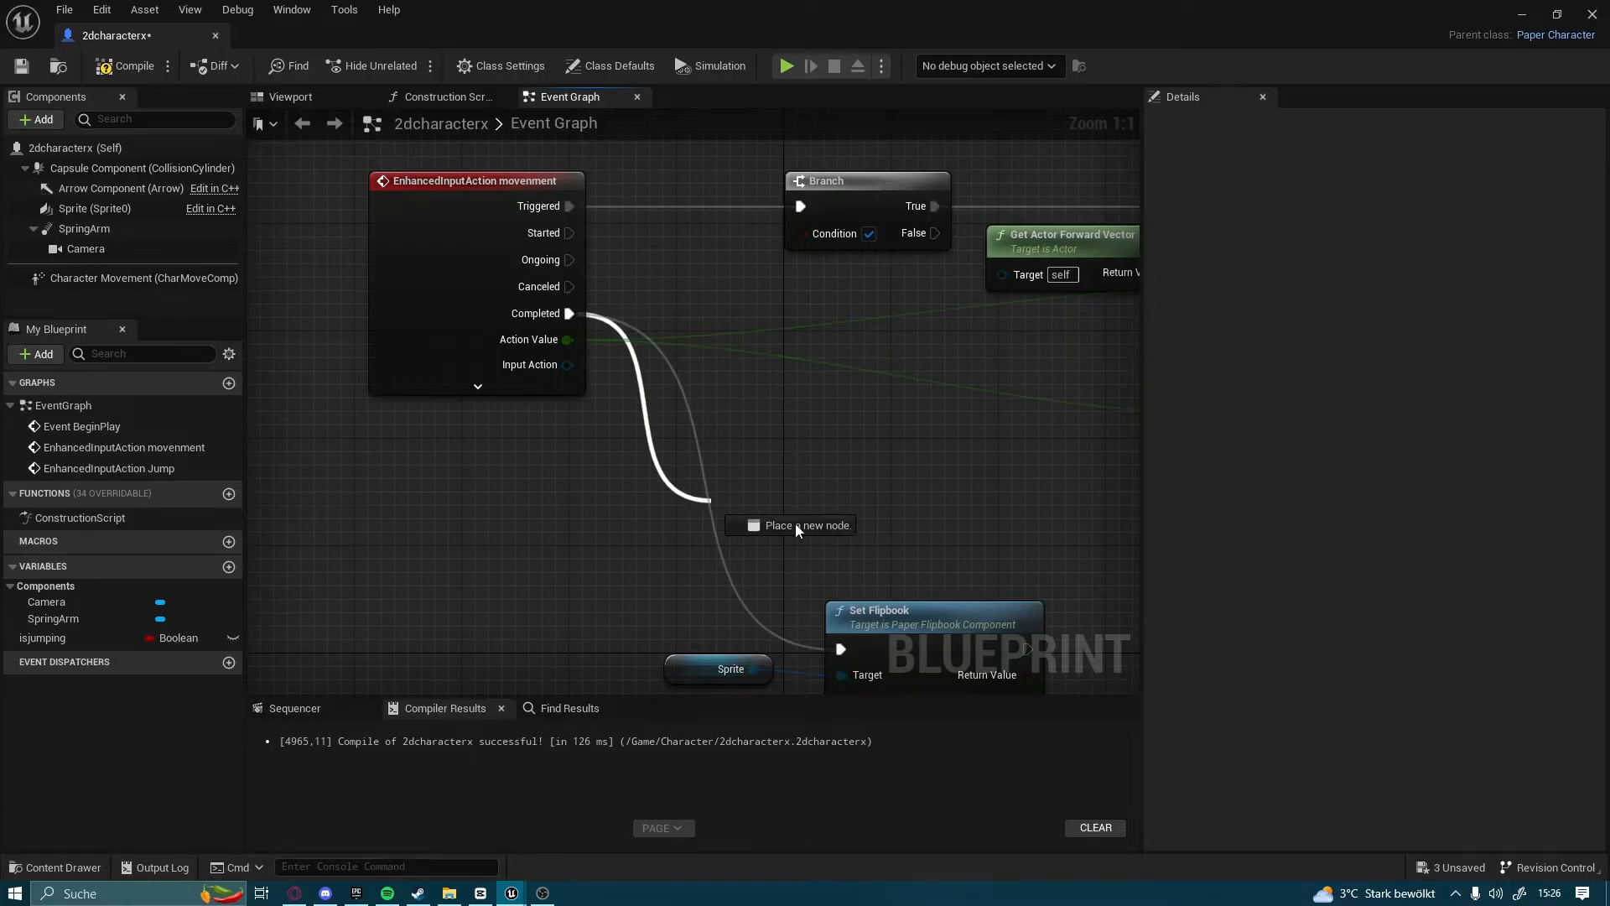
pyautogui.write('br')
pyautogui.click(812, 695)
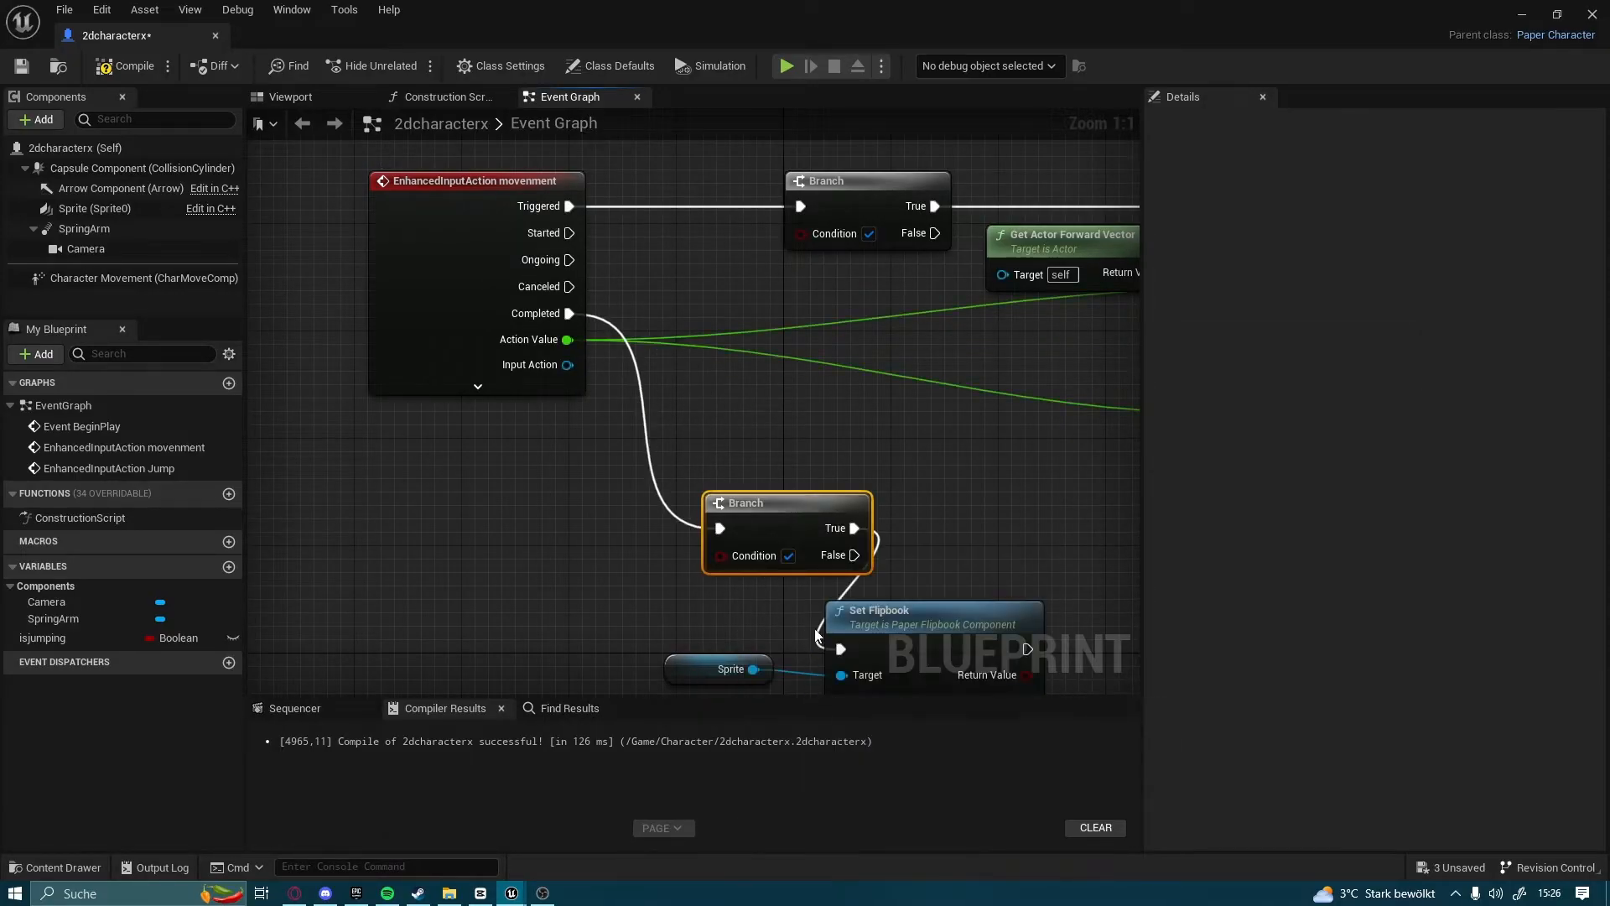
pyautogui.moveTo(767, 522); pyautogui.dragTo(637, 526)
pyautogui.moveTo(839, 458); pyautogui.dragTo(827, 402, button='right')
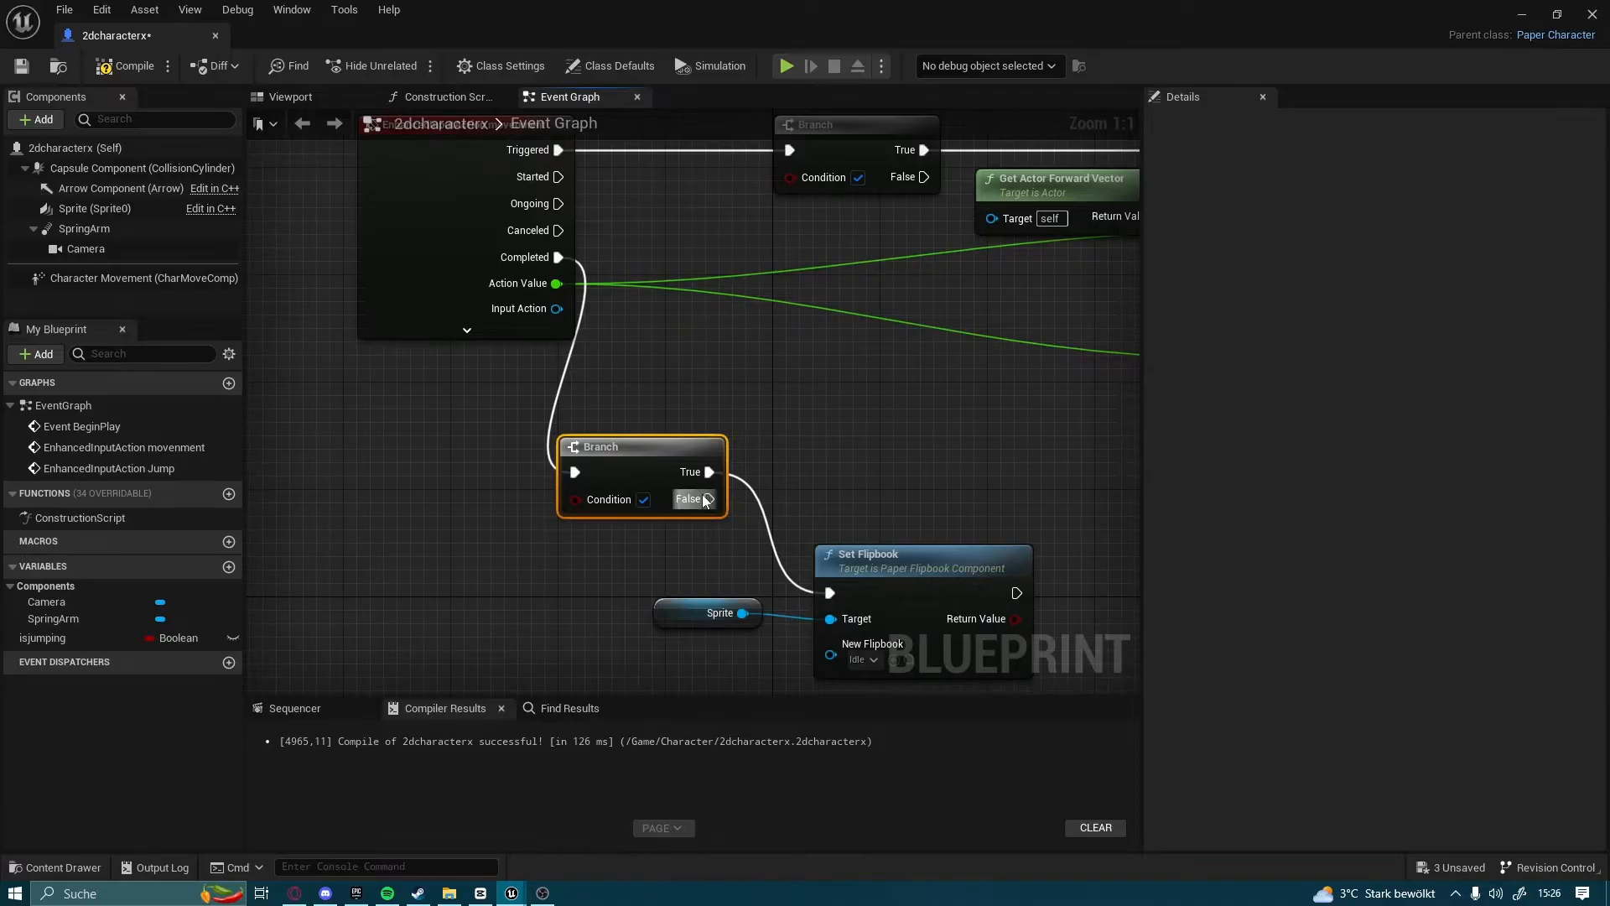
# Drive the Idle Set Flipbook from the new Branch's False output instead of True, and line up the Set Flipbook and Sprite nodes beside it
pyautogui.keyDown('alt'); pyautogui.click(714, 472); pyautogui.keyUp('alt')
pyautogui.moveTo(709, 499)
pyautogui.mouseDown()
pyautogui.moveTo(831, 591)
pyautogui.moveTo(941, 573)
pyautogui.moveTo(733, 480)
pyautogui.mouseUp()
pyautogui.moveTo(914, 590); pyautogui.dragTo(930, 466)
pyautogui.click(682, 612)
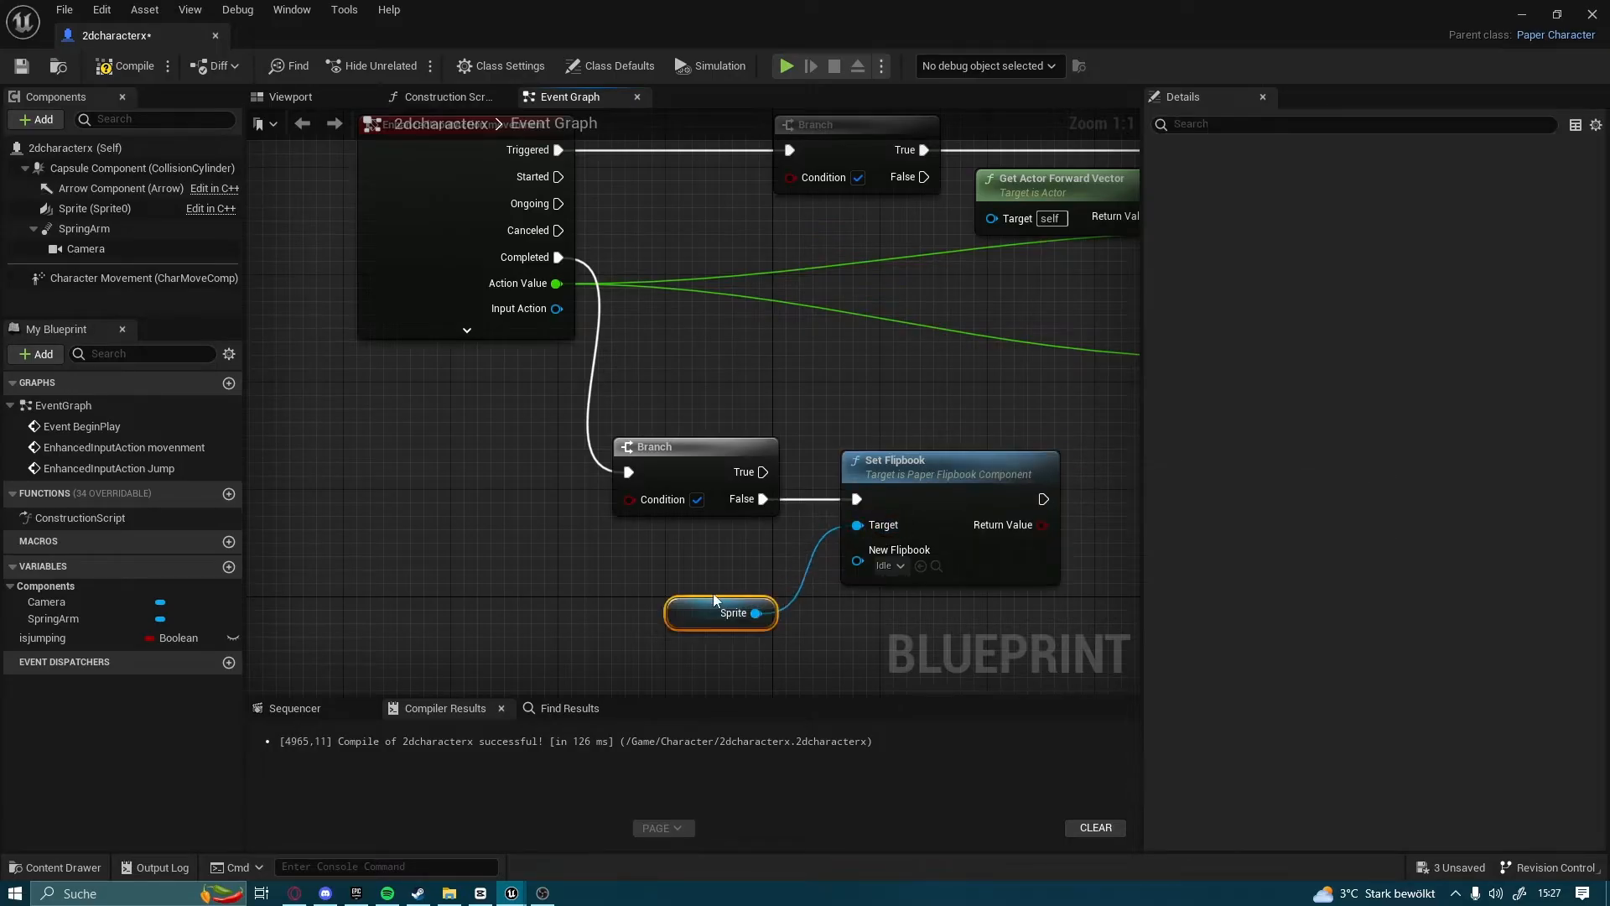
pyautogui.moveTo(682, 612); pyautogui.dragTo(762, 545)
# Add an isjumping getter, connect it to the Condition of the Branch after Completed, and place it beside that Branch
pyautogui.moveTo(42, 637); pyautogui.dragTo(362, 566)
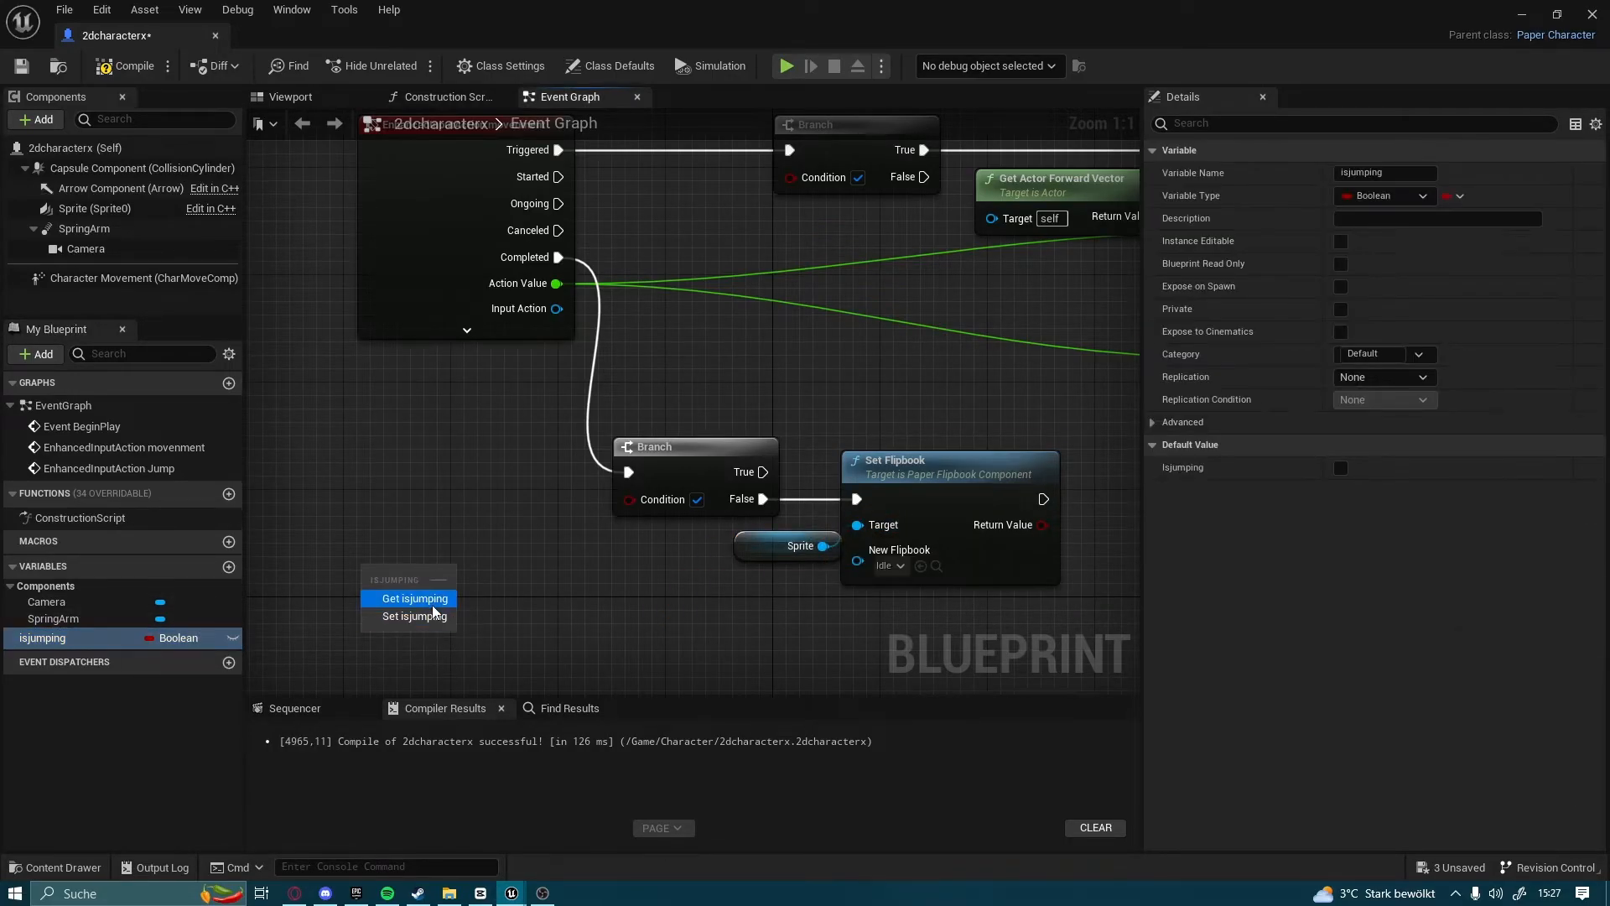
pyautogui.click(403, 587)
pyautogui.moveTo(462, 573); pyautogui.dragTo(645, 485)
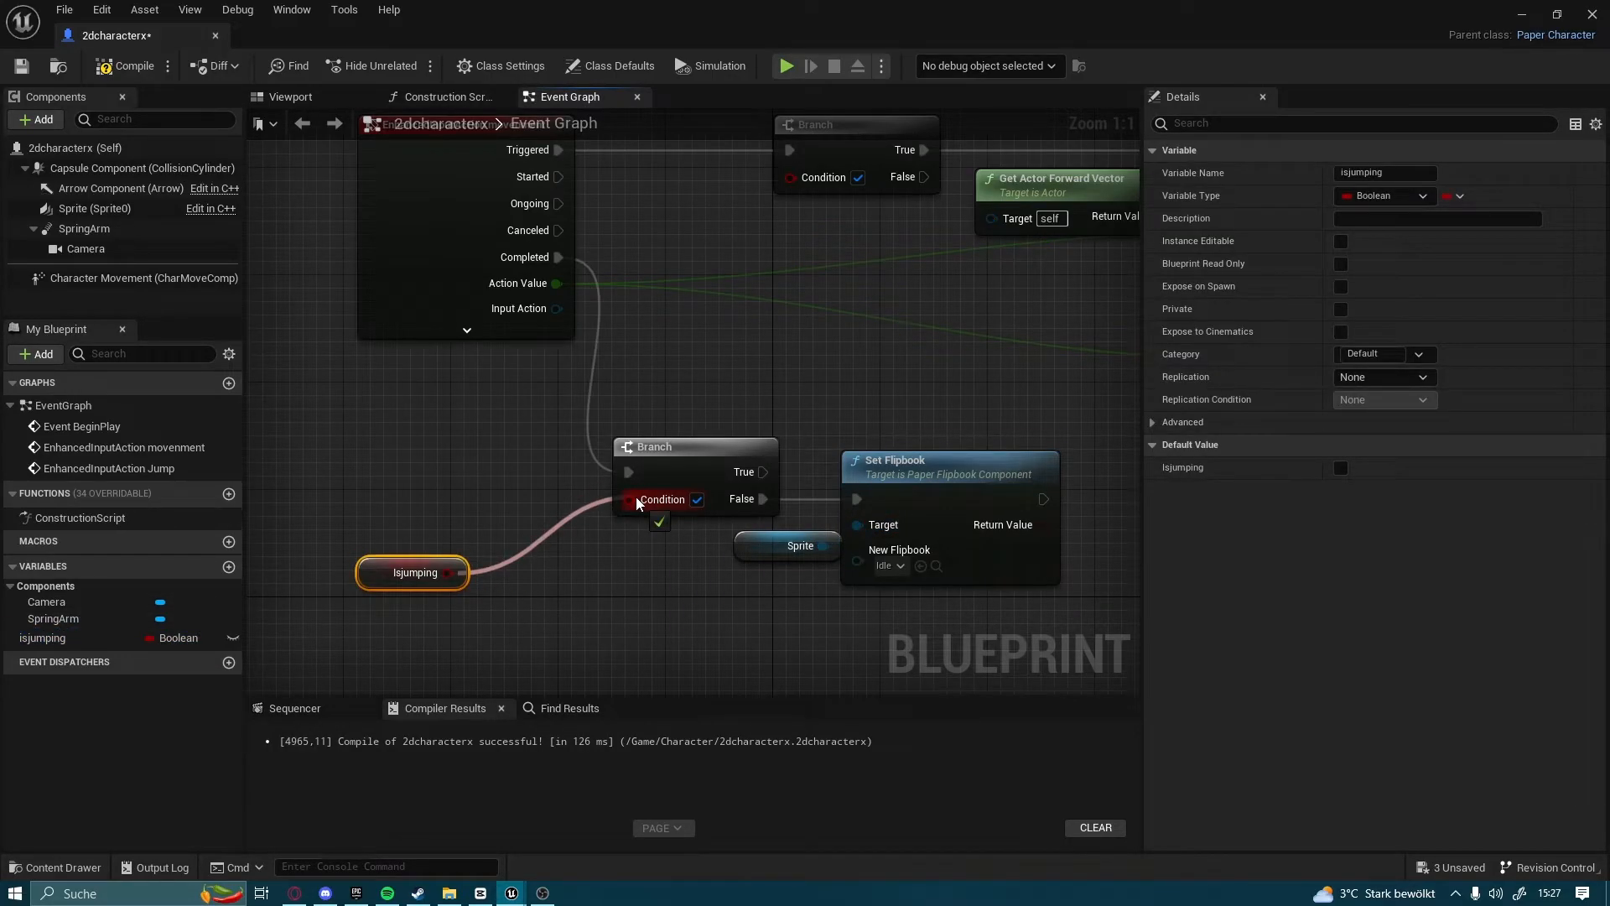
pyautogui.moveTo(657, 499); pyautogui.dragTo(656, 499)
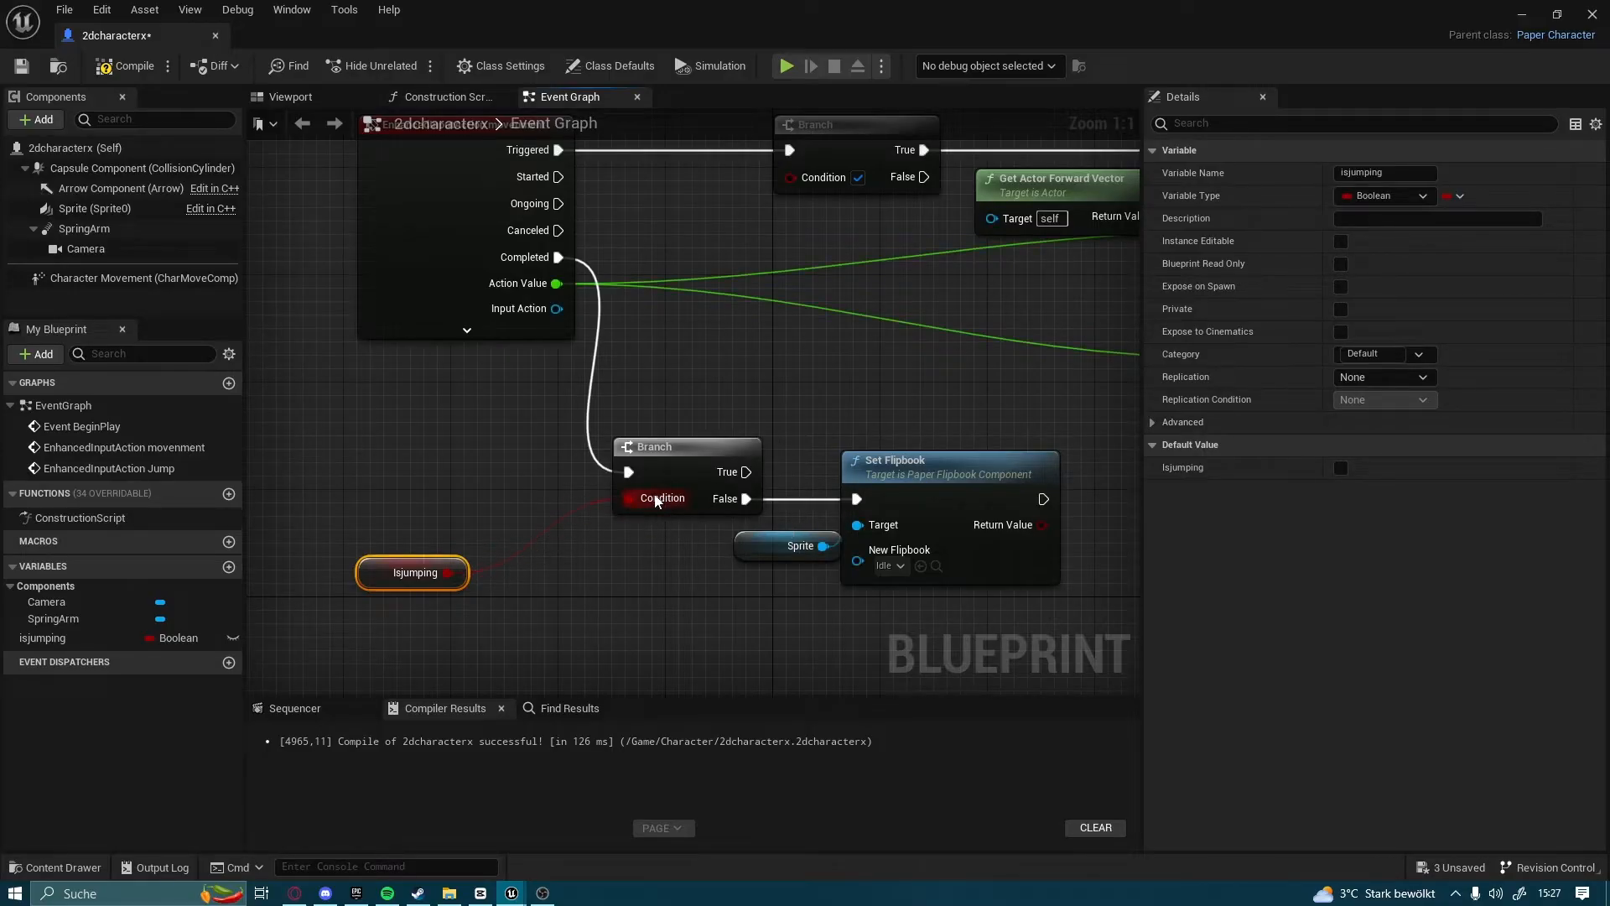
pyautogui.moveTo(379, 580); pyautogui.dragTo(510, 498)
# Add a second isjumping getter and connect it to the Condition of the Branch after the movement action's Triggered output
pyautogui.moveTo(688, 352); pyautogui.dragTo(573, 590, button='right')
pyautogui.moveTo(42, 637); pyautogui.dragTo(134, 624)
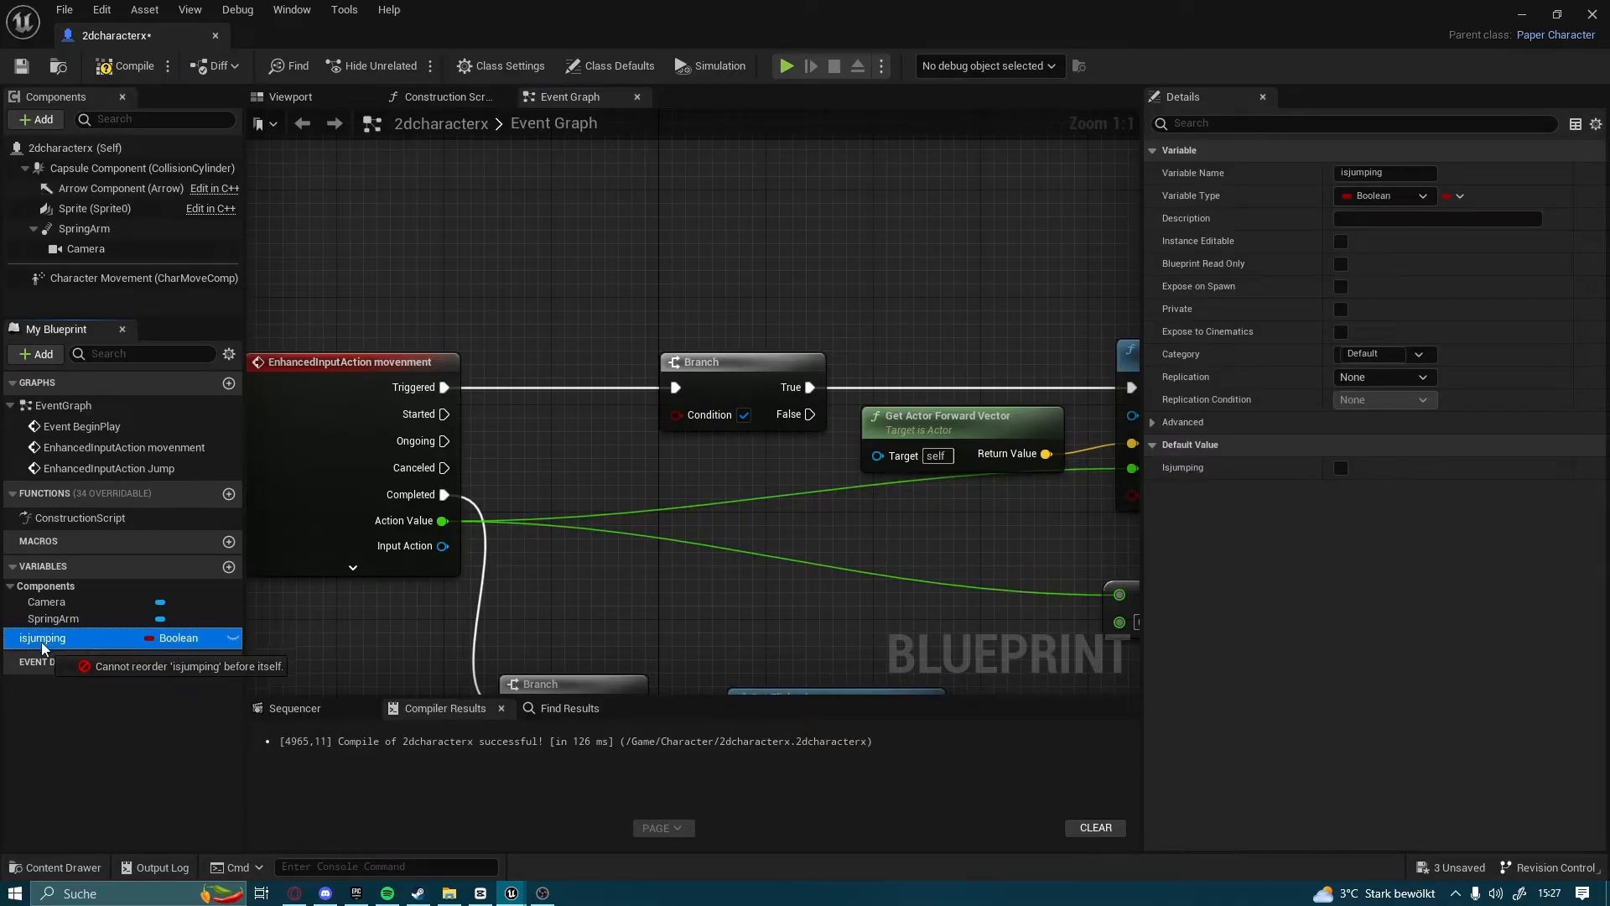
pyautogui.moveTo(576, 423); pyautogui.dragTo(575, 423)
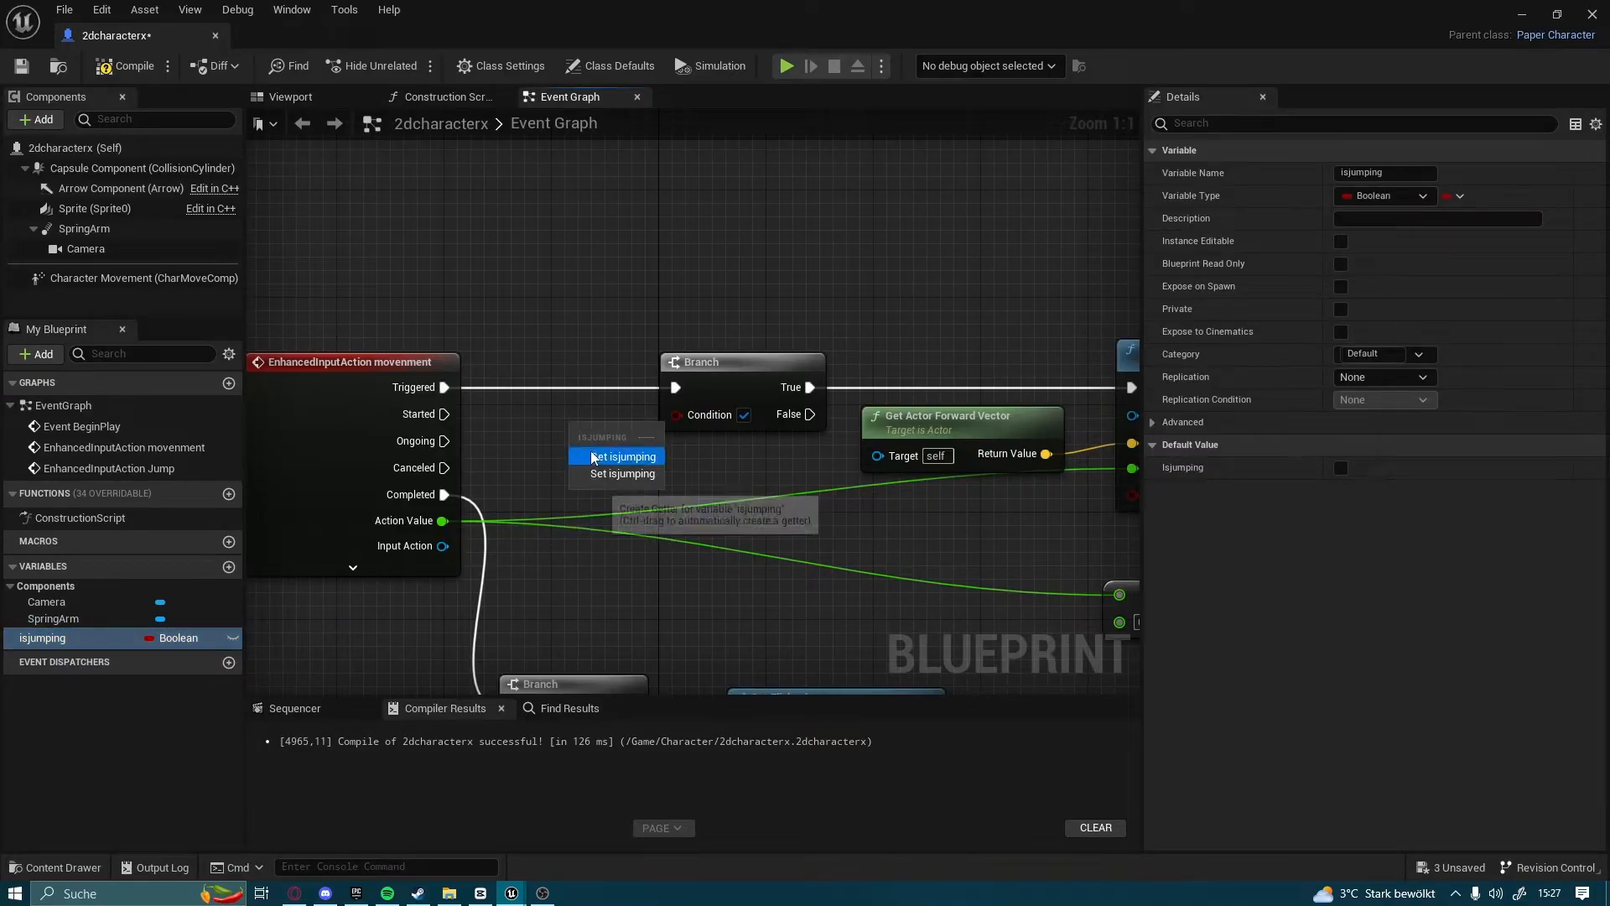
pyautogui.click(593, 455)
pyautogui.moveTo(674, 386); pyautogui.dragTo(596, 430, button='right')
pyautogui.moveTo(500, 486); pyautogui.dragTo(602, 462)
pyautogui.moveTo(892, 457); pyautogui.dragTo(791, 440, button='right')
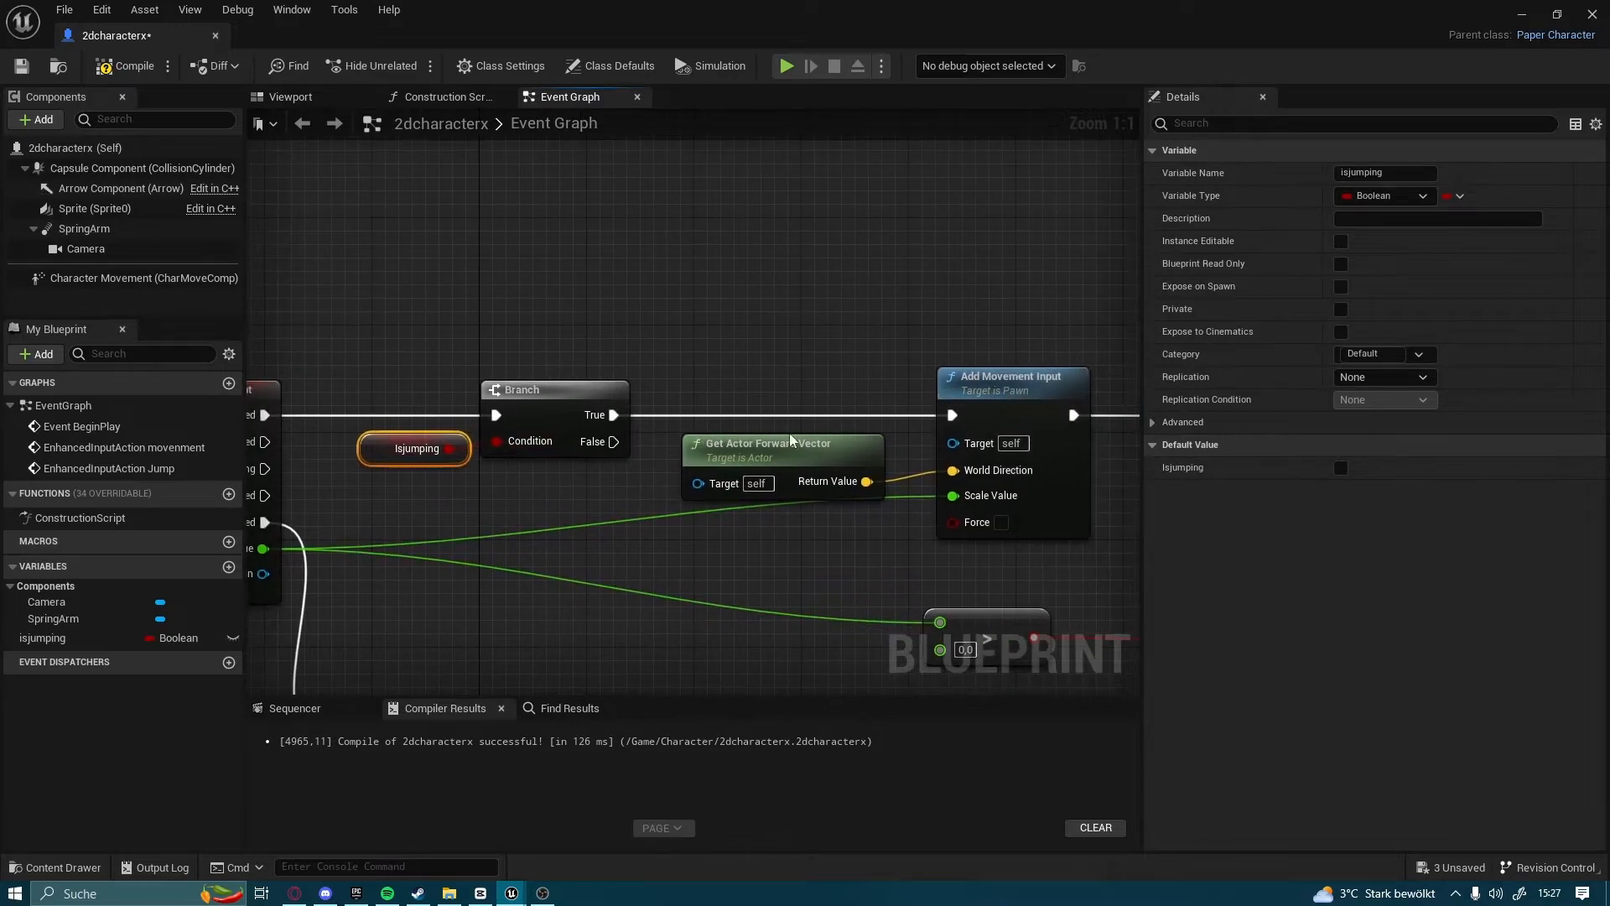
# Connect the Triggered Branch's False output to Add Movement Input in place of True, and compile and save the blueprint
pyautogui.moveTo(614, 441); pyautogui.dragTo(953, 416)
pyautogui.click(714, 446)
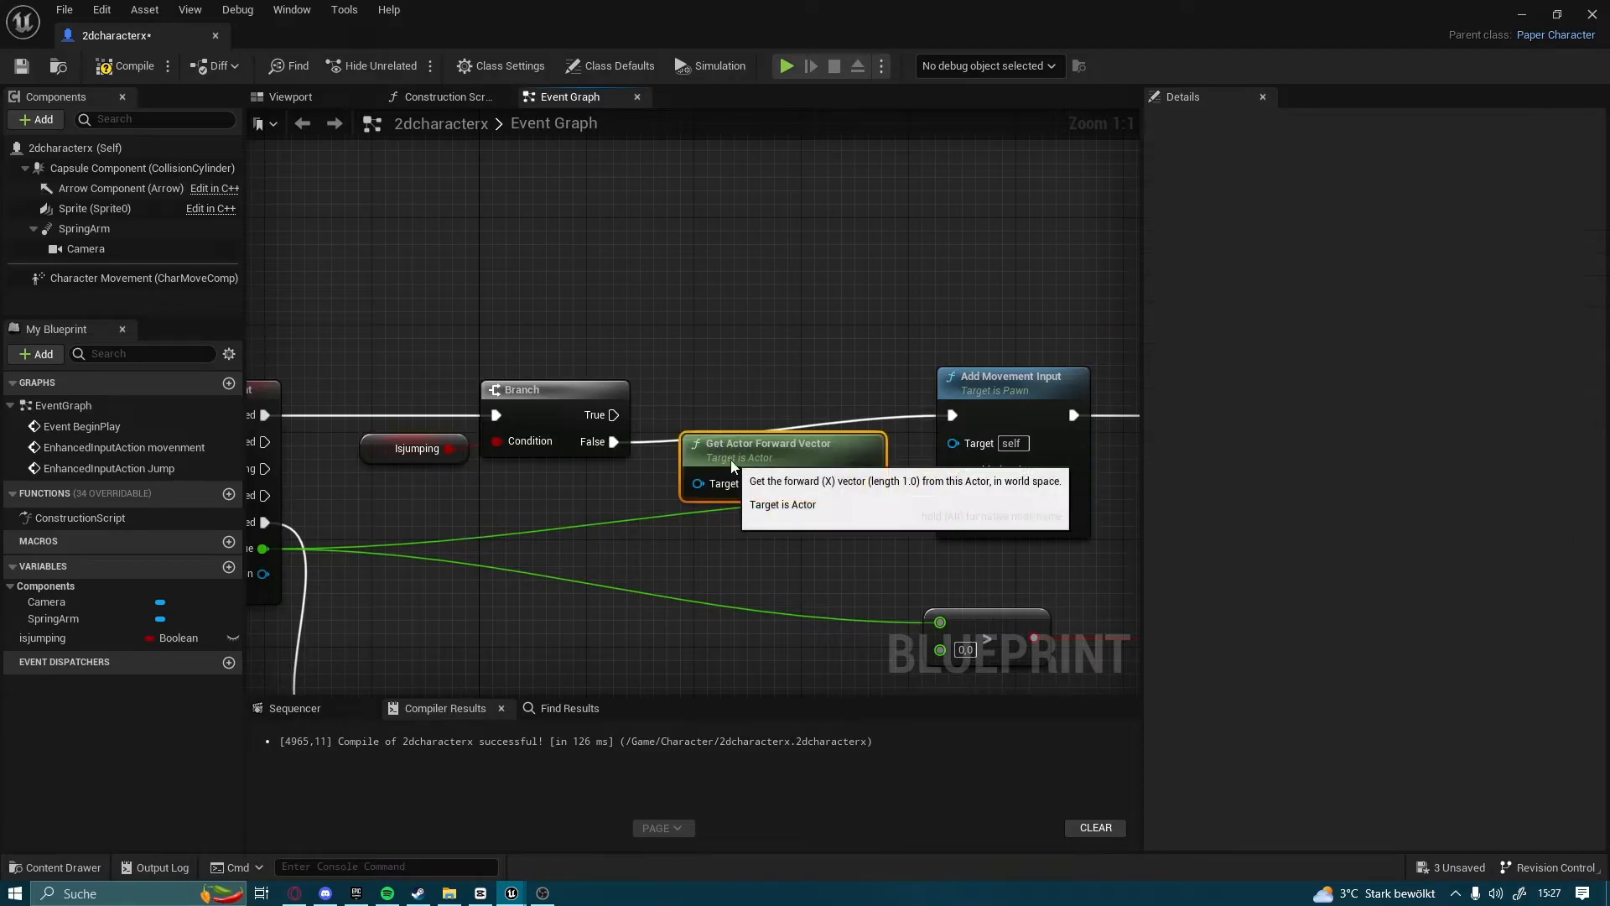
pyautogui.scroll(-2, 654, 151)
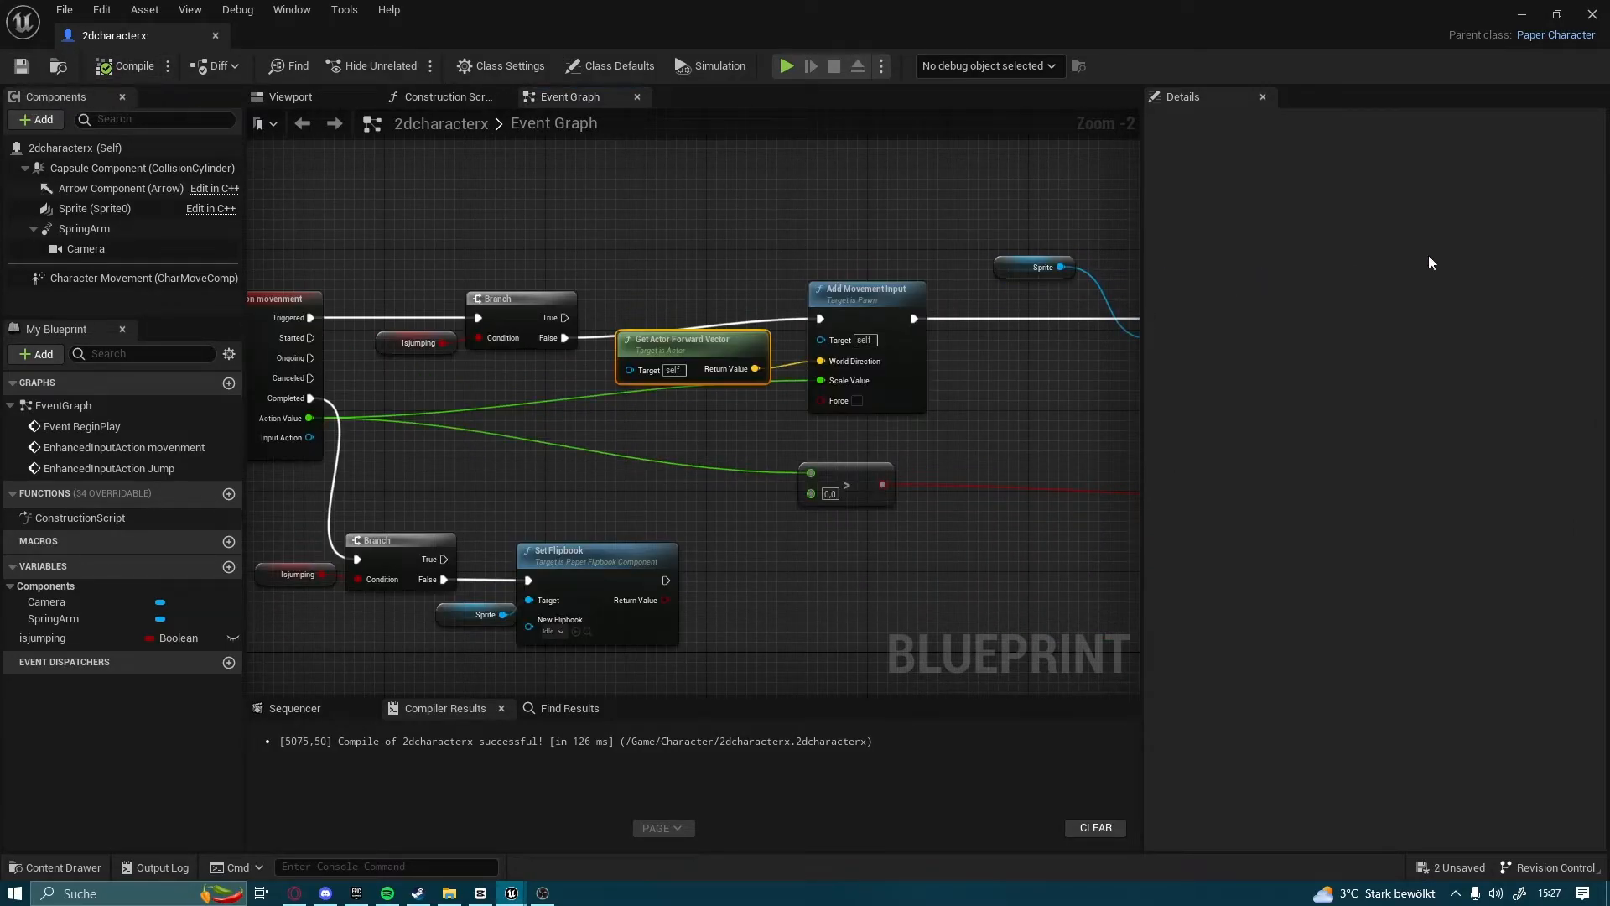
# Close the blueprint editor and play the level to test the knight's running in both directions
pyautogui.click(1591, 15)
pyautogui.click(372, 65)
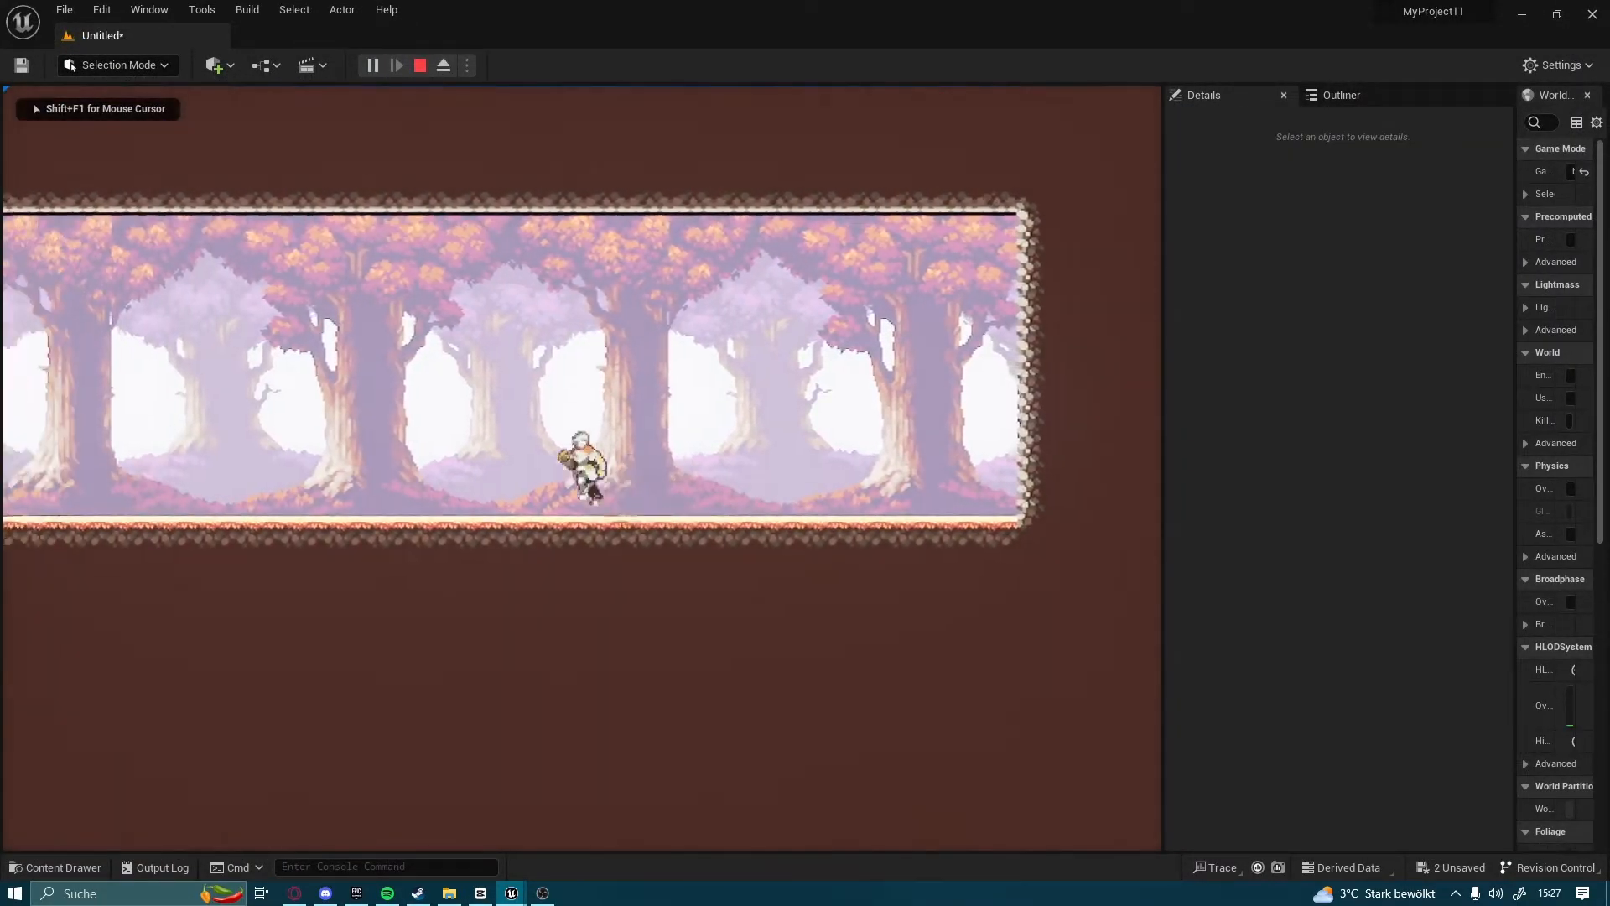
pyautogui.press('d')
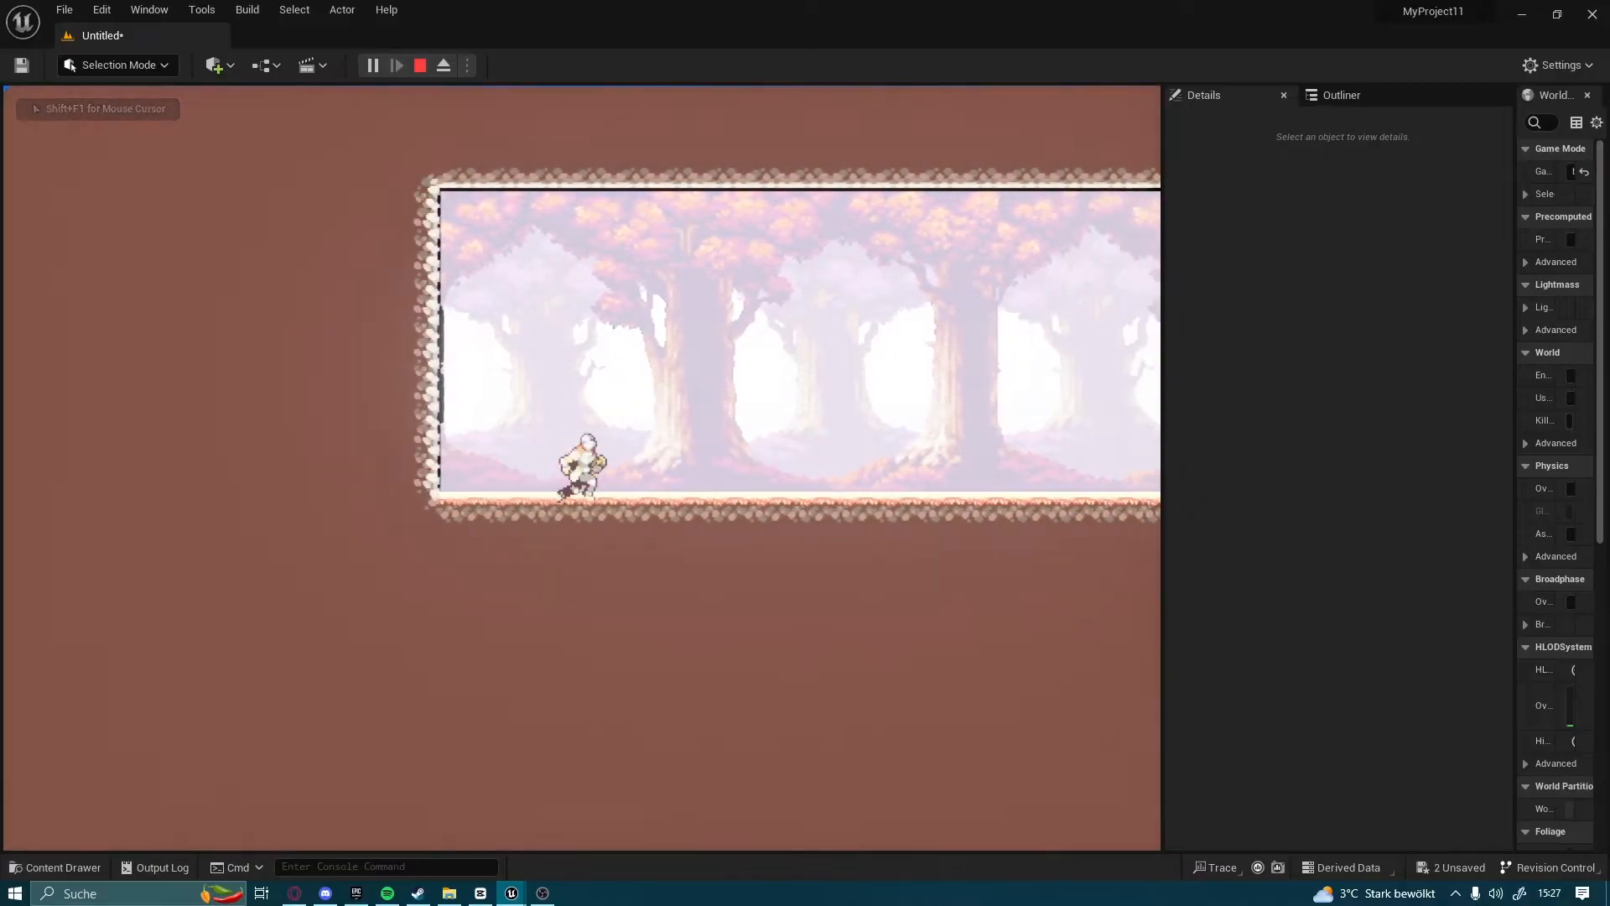
pyautogui.press('a')
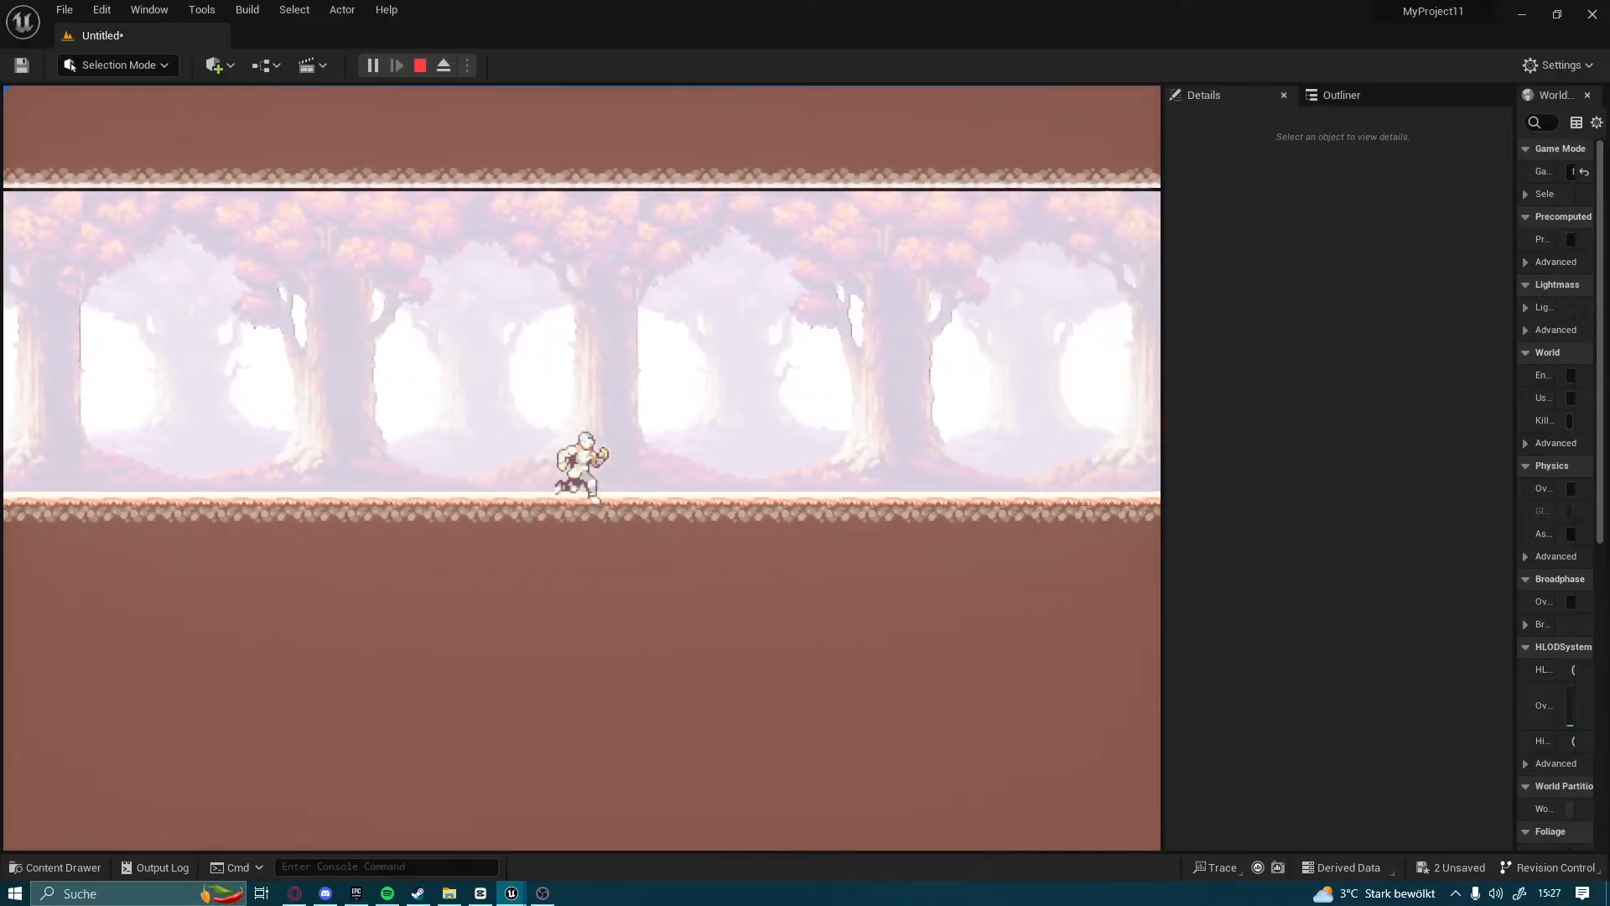
pyautogui.press('Escape')
# Open the _Run1 flipbook from the Character folder, set its Frames Per Second to 12 and save it
pyautogui.click(56, 867)
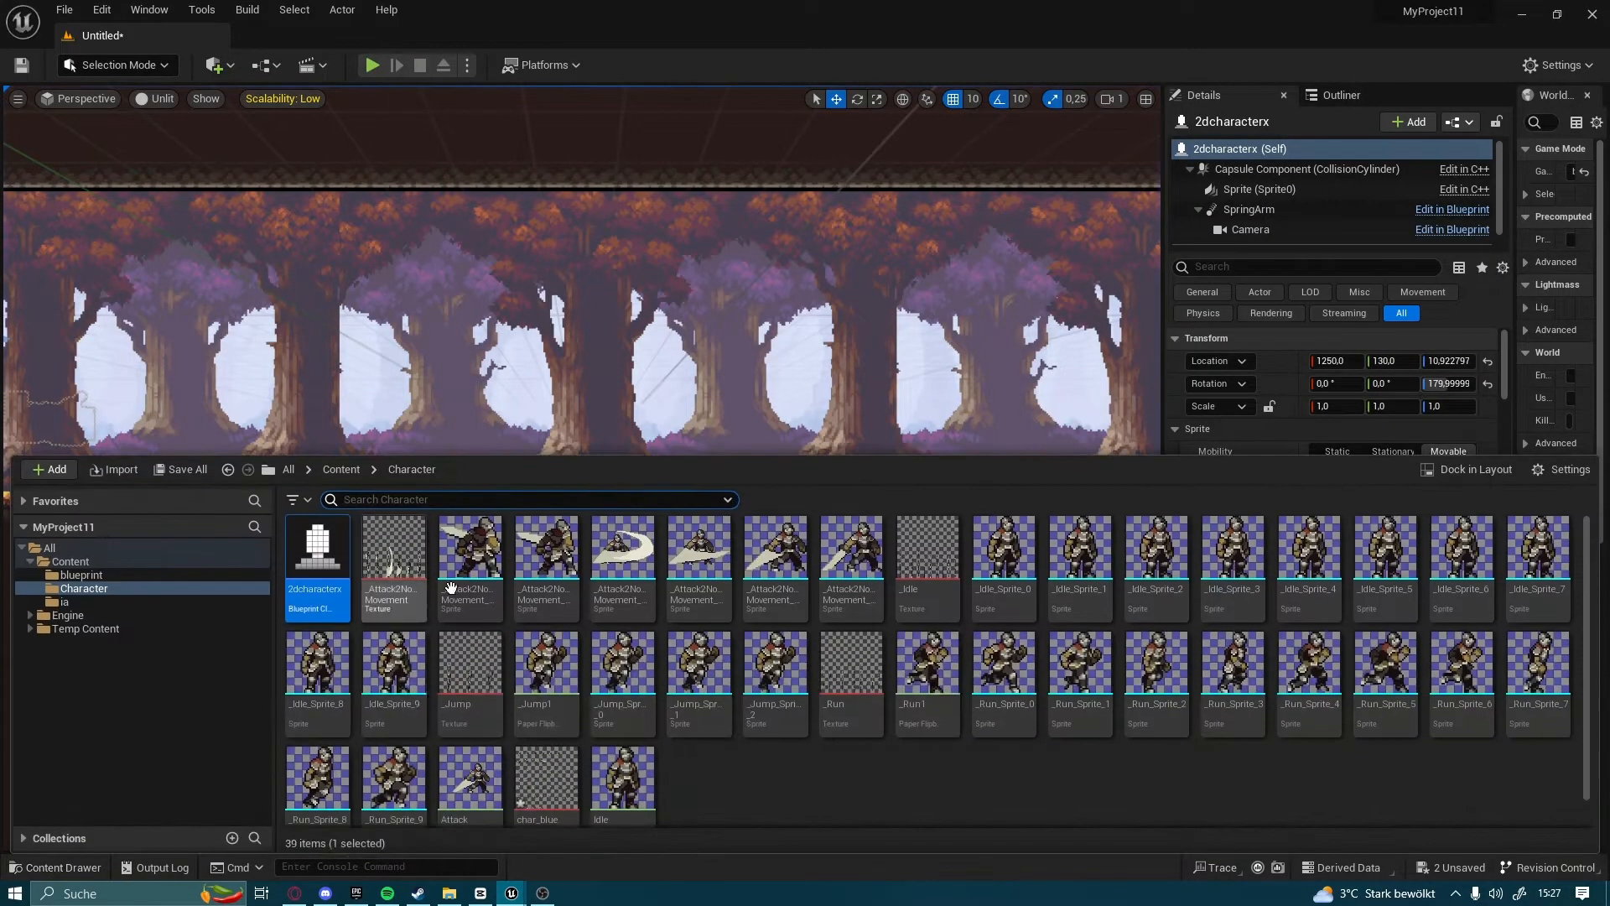
pyautogui.scroll(-1, 359, 668)
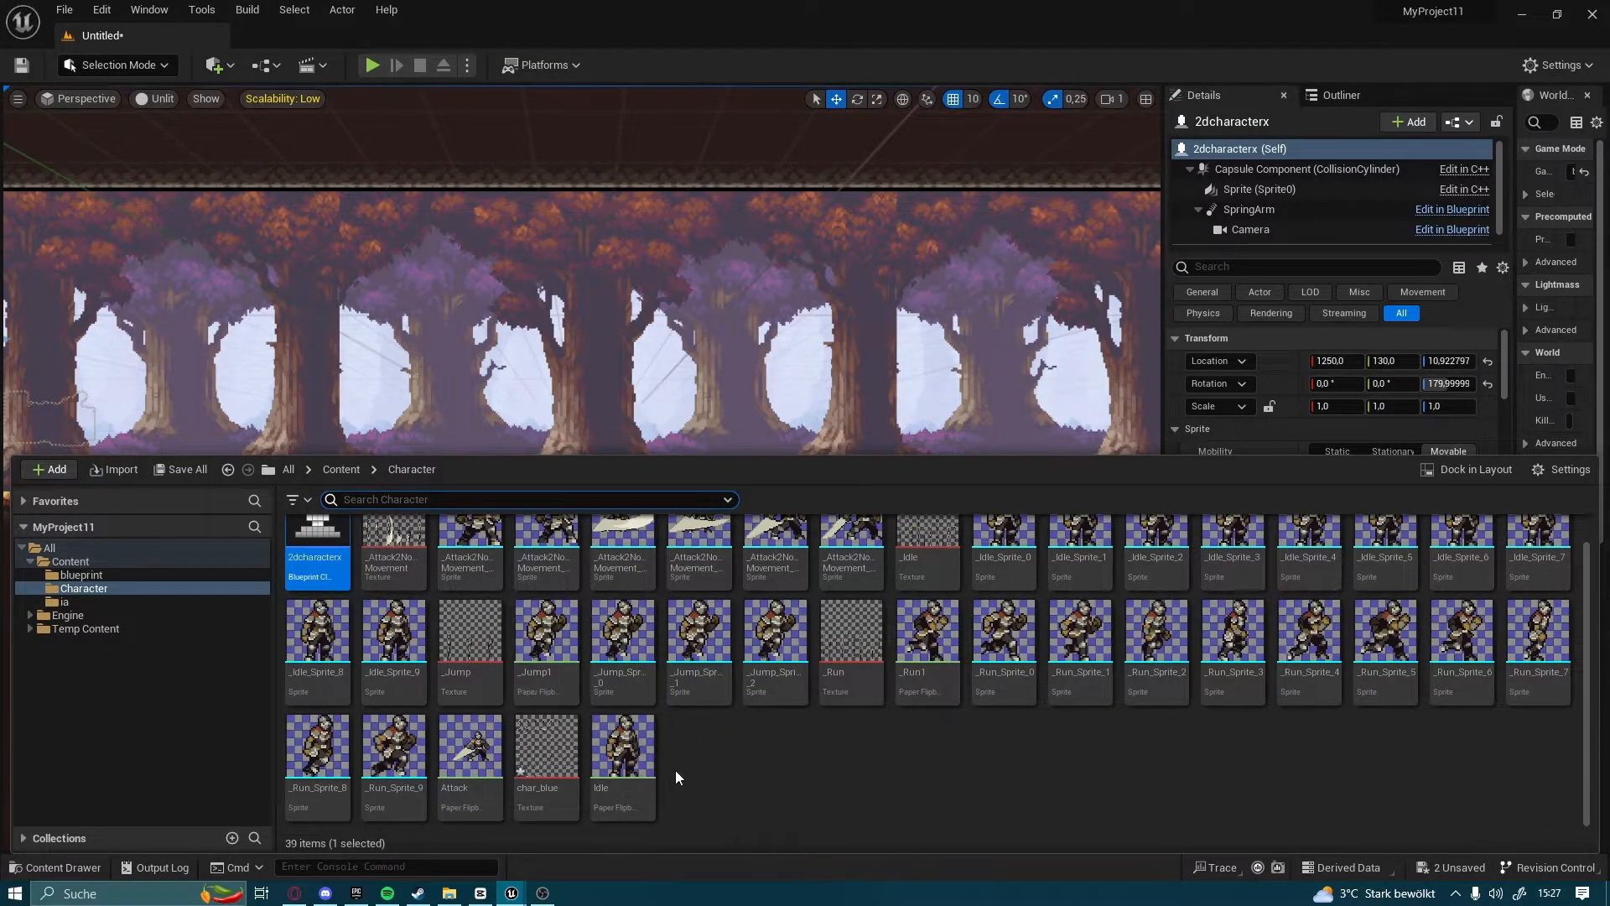
pyautogui.scroll(1, 1230, 811)
pyautogui.doubleClick(927, 671)
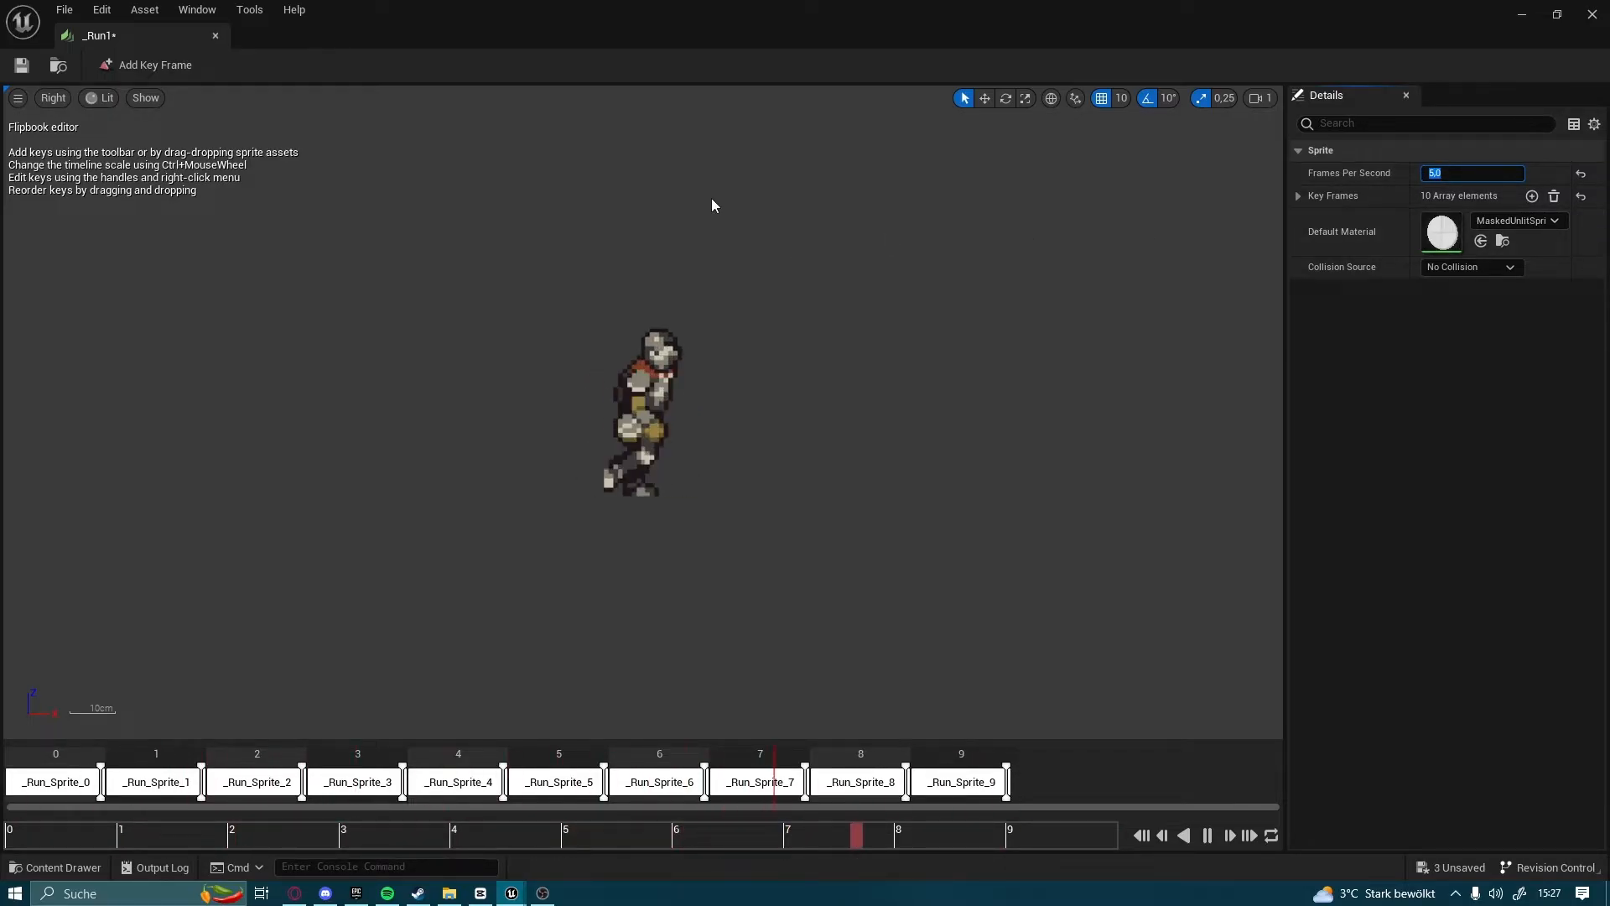
pyautogui.click(21, 66)
pyautogui.click(1493, 173)
pyautogui.write('12')
pyautogui.press('Return')
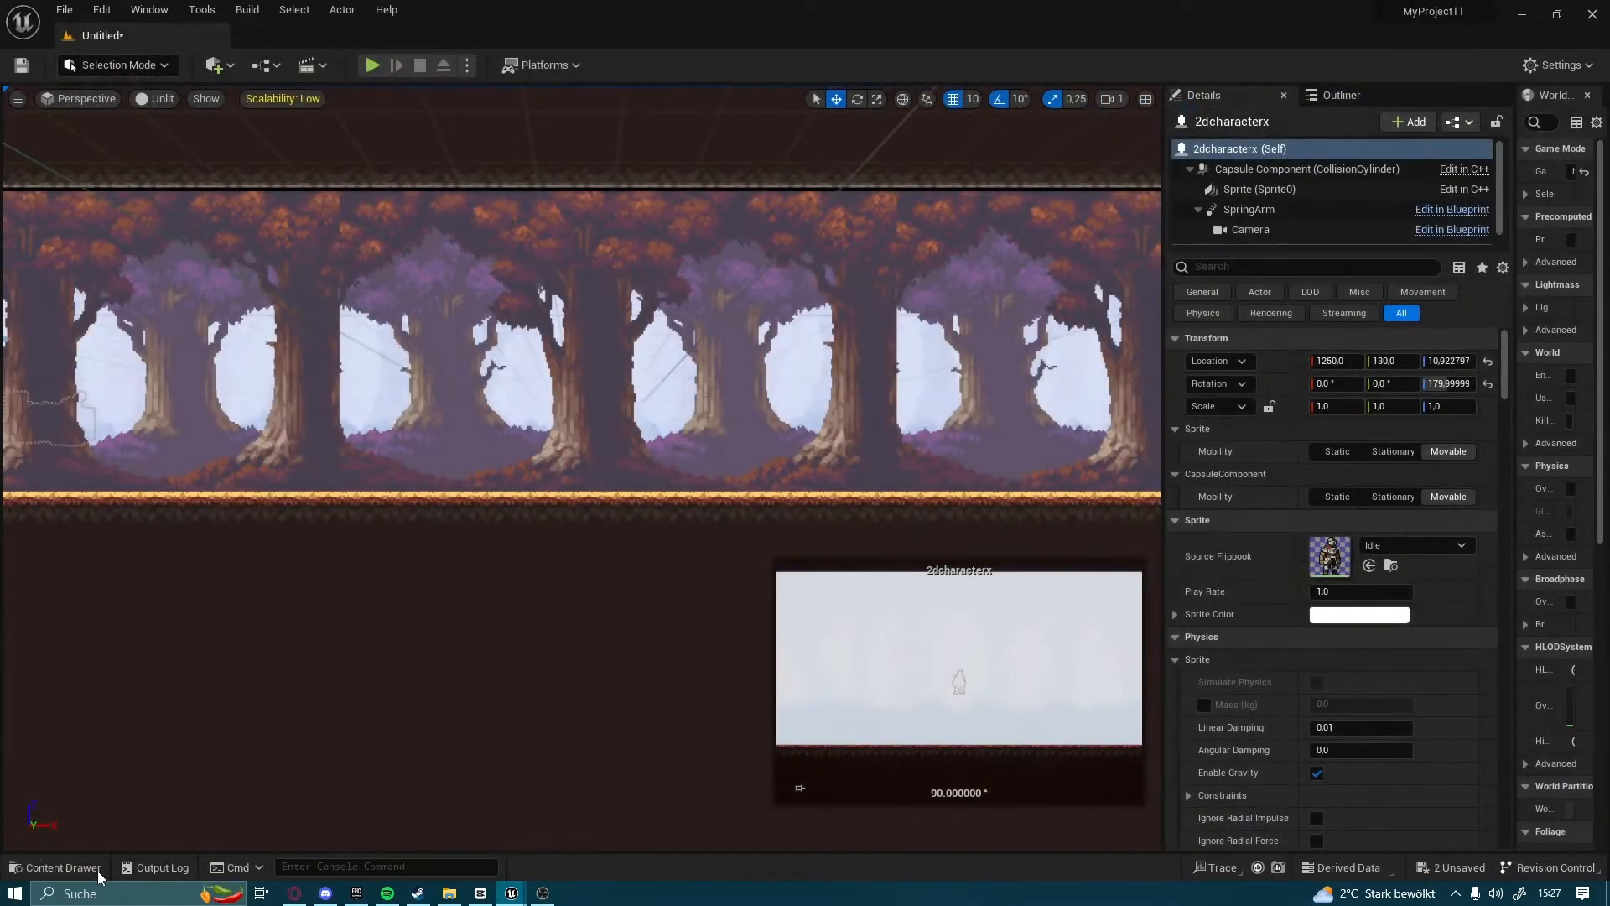
# Open the 2dcharacterx blueprint, set the Character Movement component's Max Walk Speed to 200 cm/s, and compile and save it
pyautogui.click(63, 867)
pyautogui.doubleClick(308, 568)
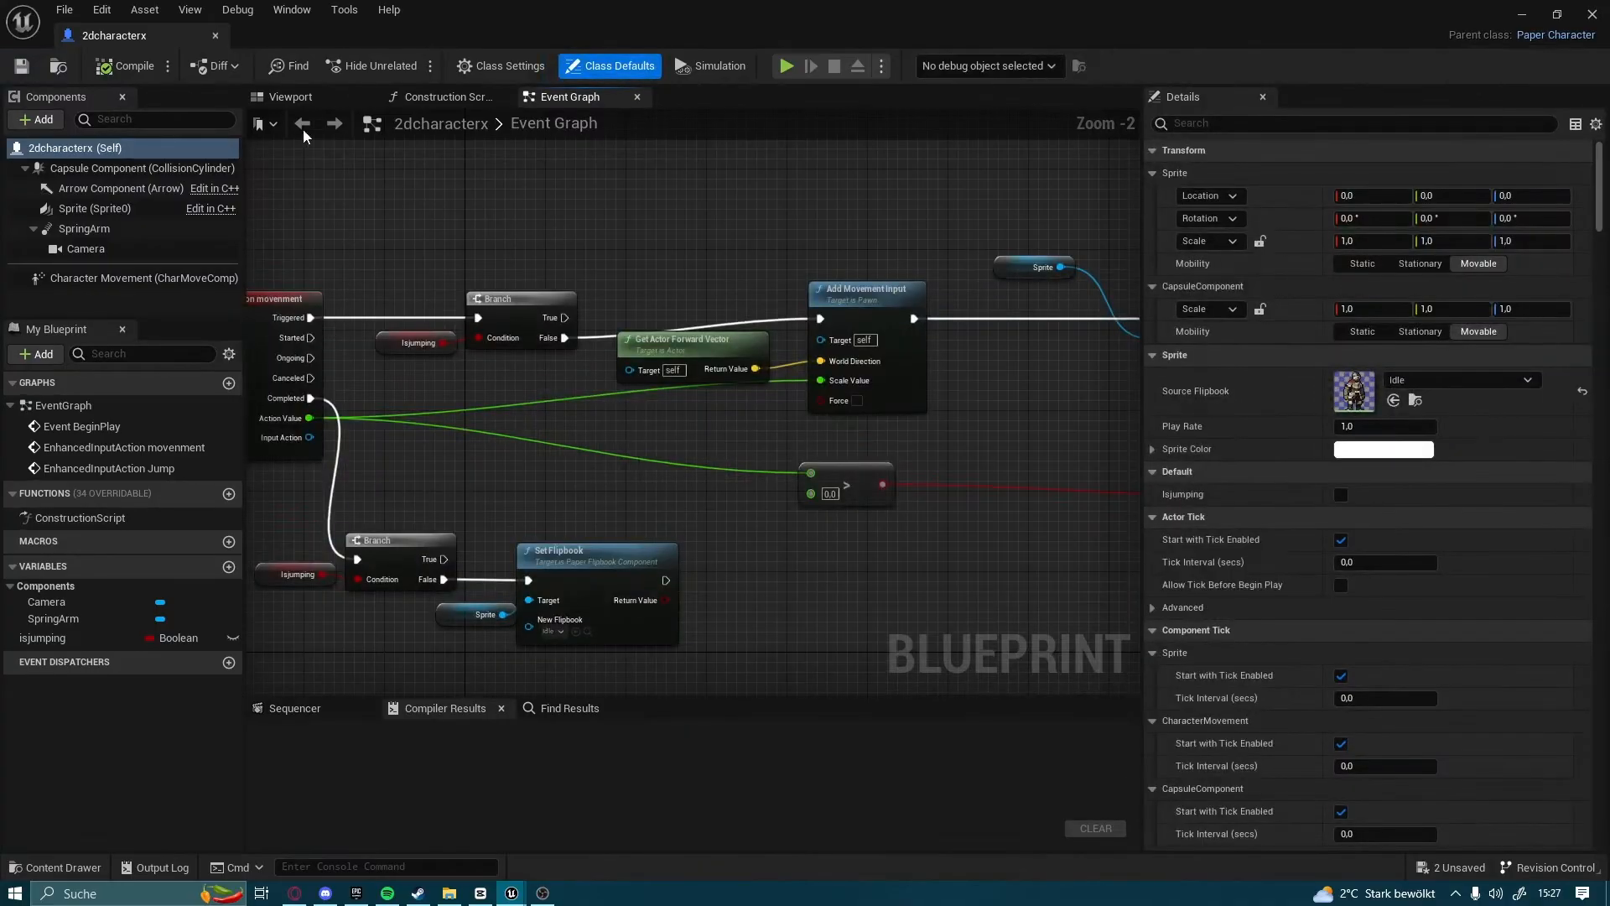
pyautogui.click(302, 103)
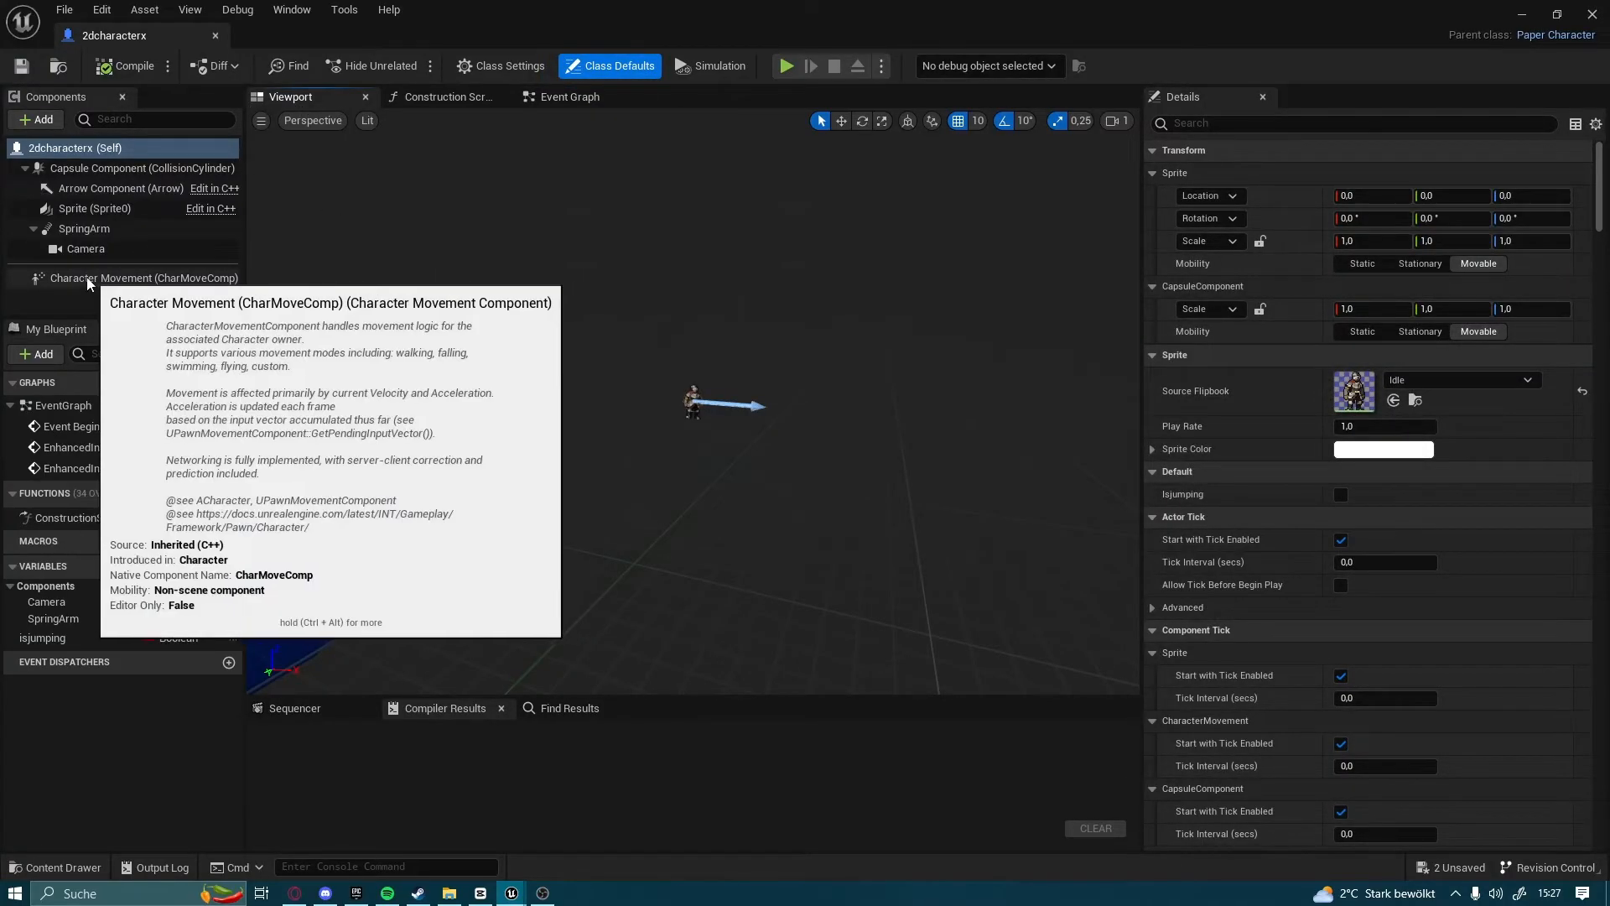
pyautogui.click(96, 280)
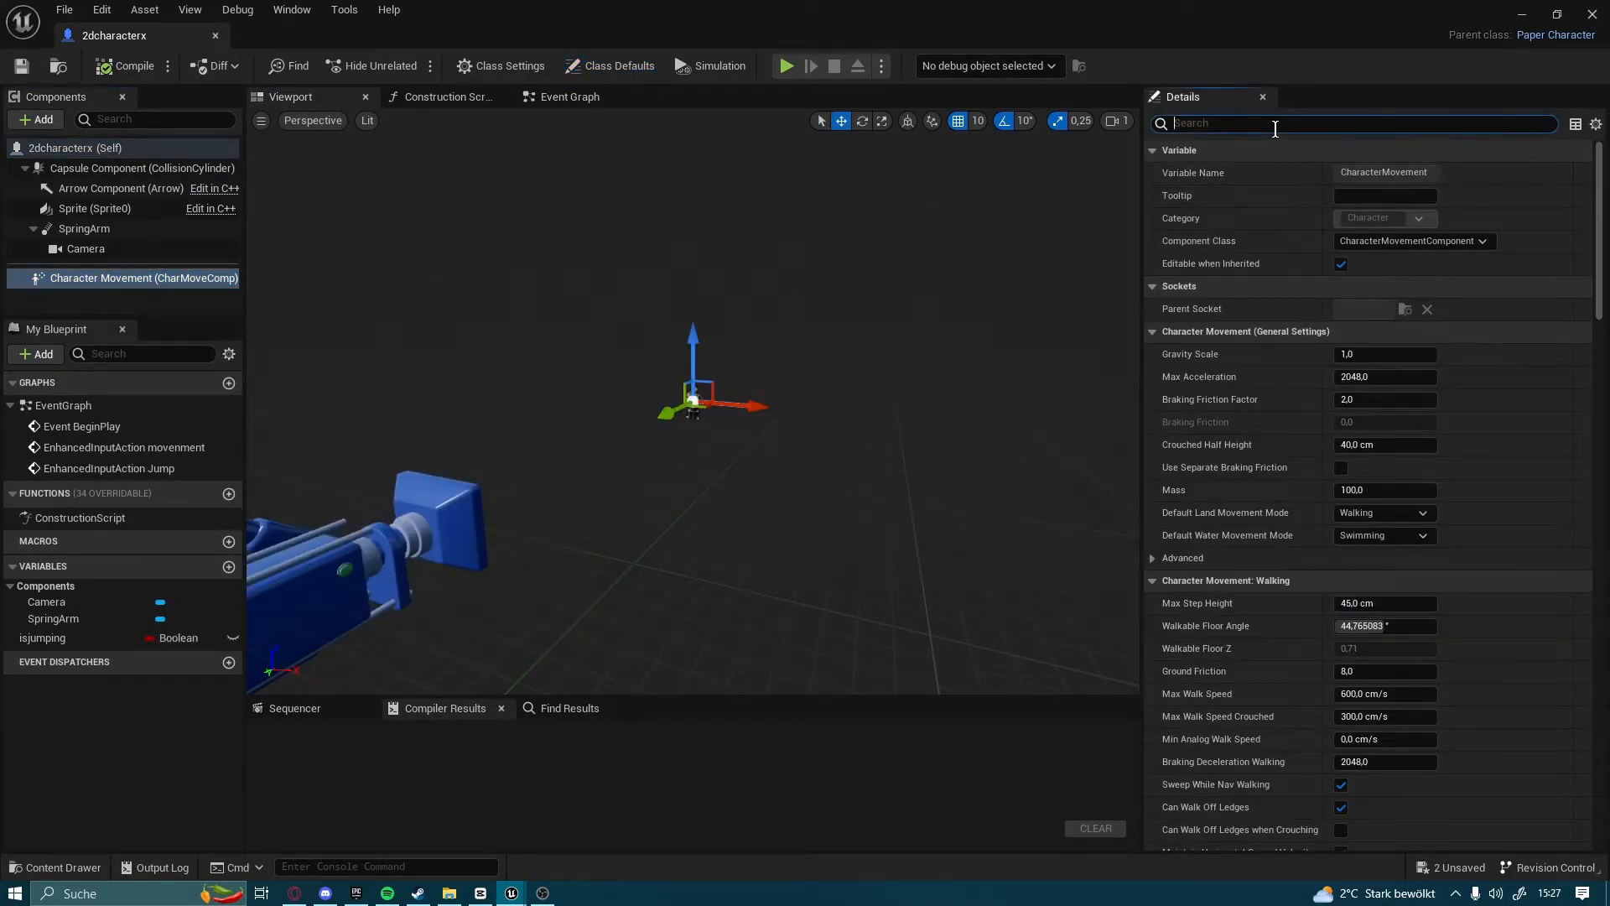
pyautogui.click(1256, 127)
pyautogui.write('wl')
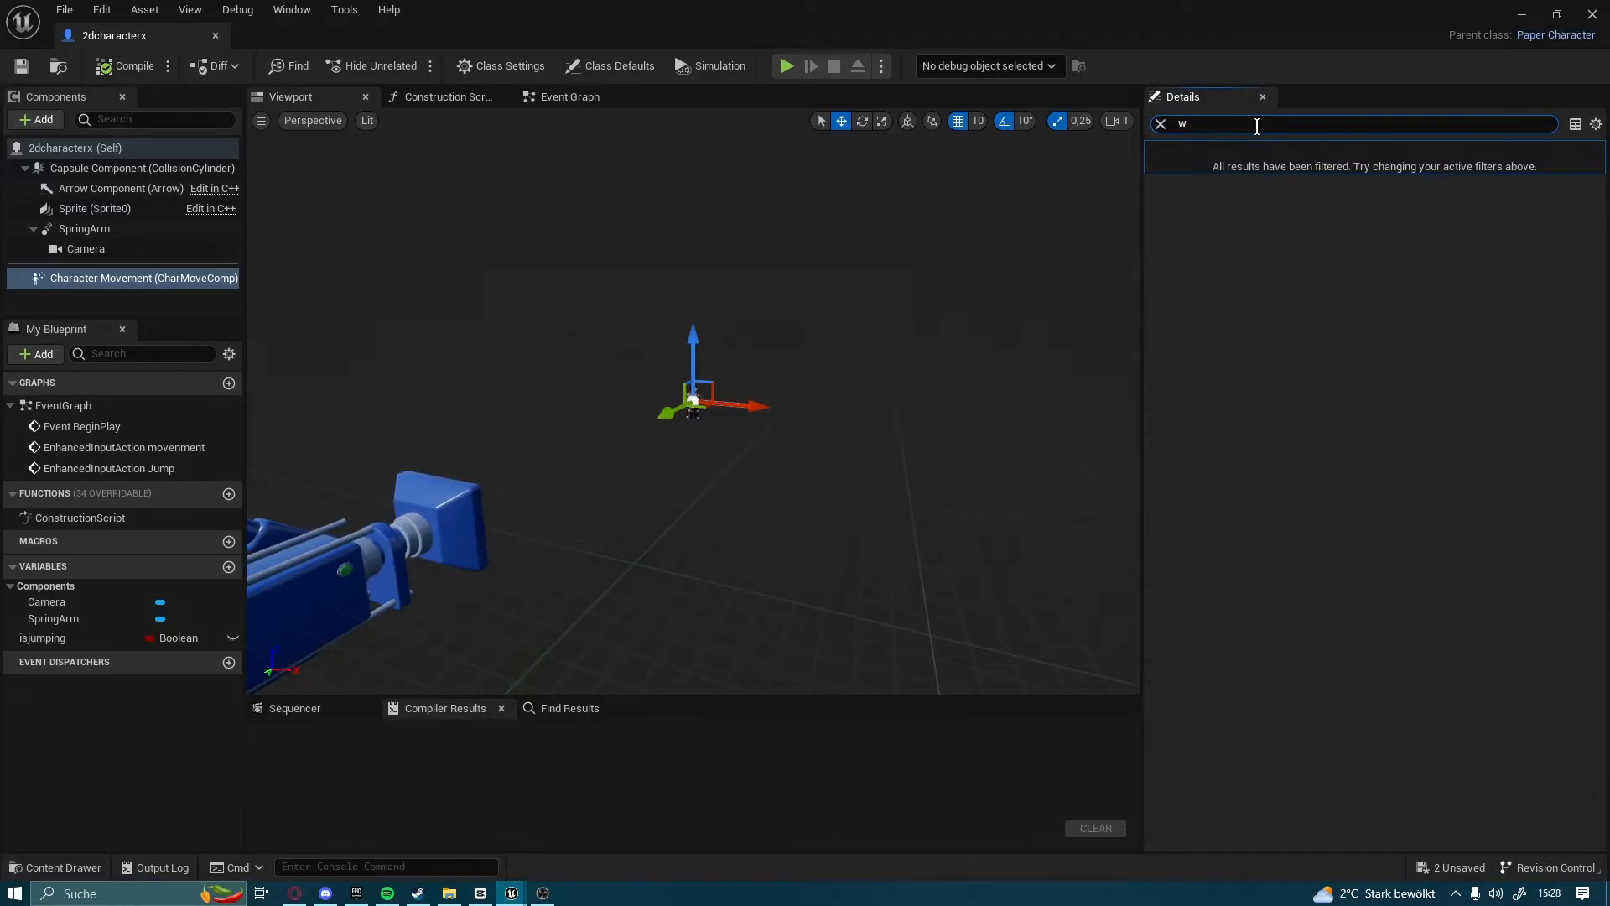
pyautogui.press('BackSpace')
pyautogui.press('BackSpace')
pyautogui.write('speed')
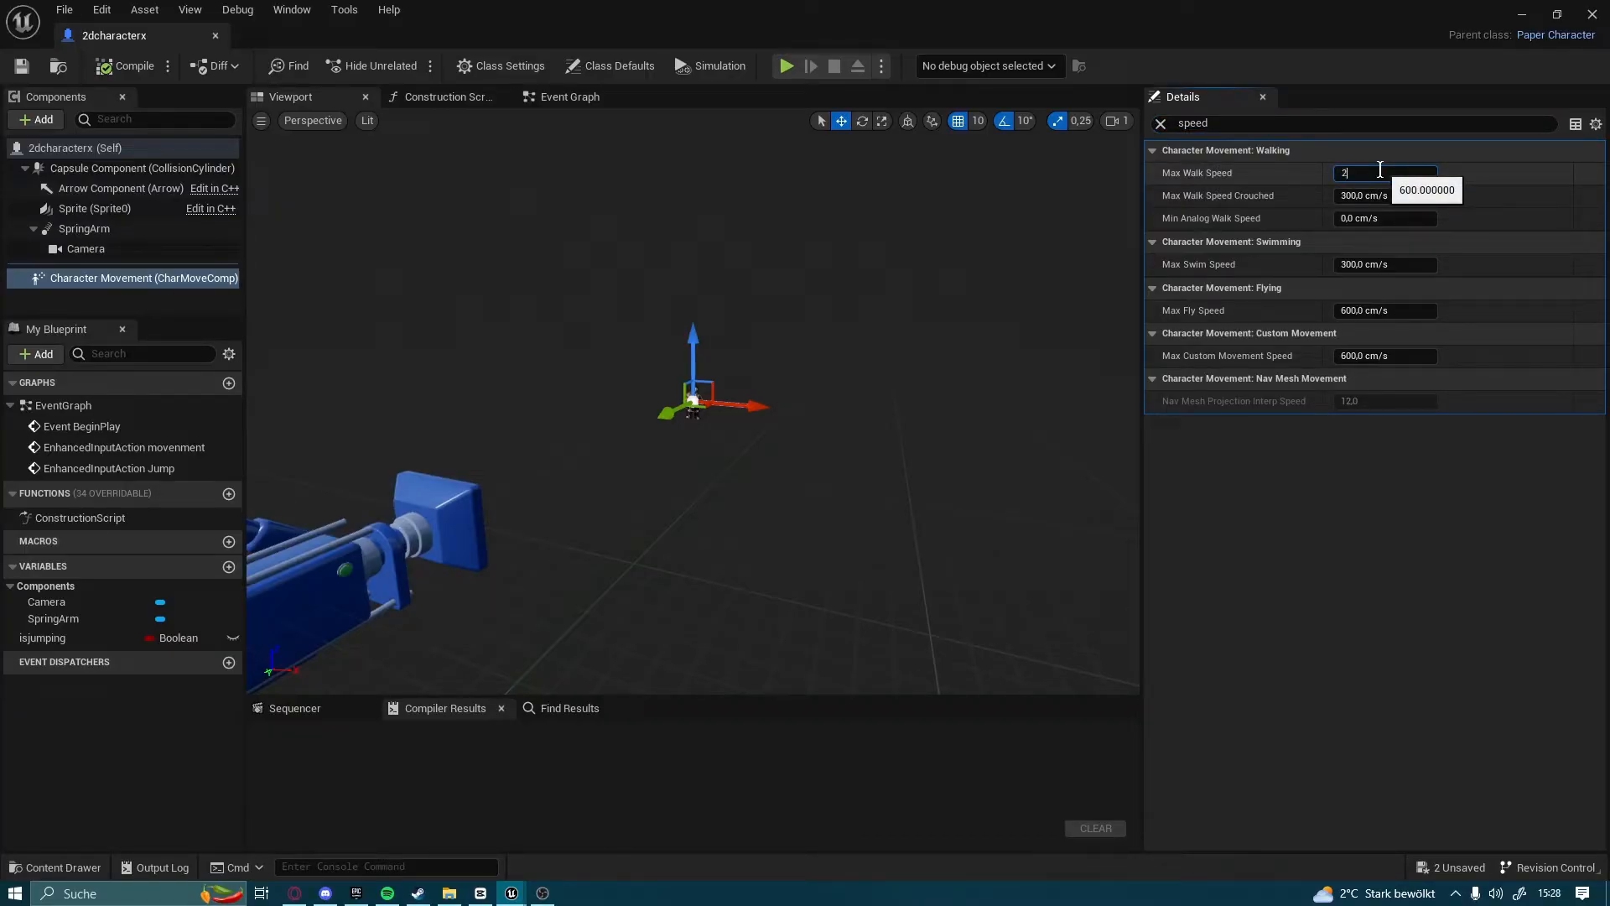
pyautogui.click(101, 72)
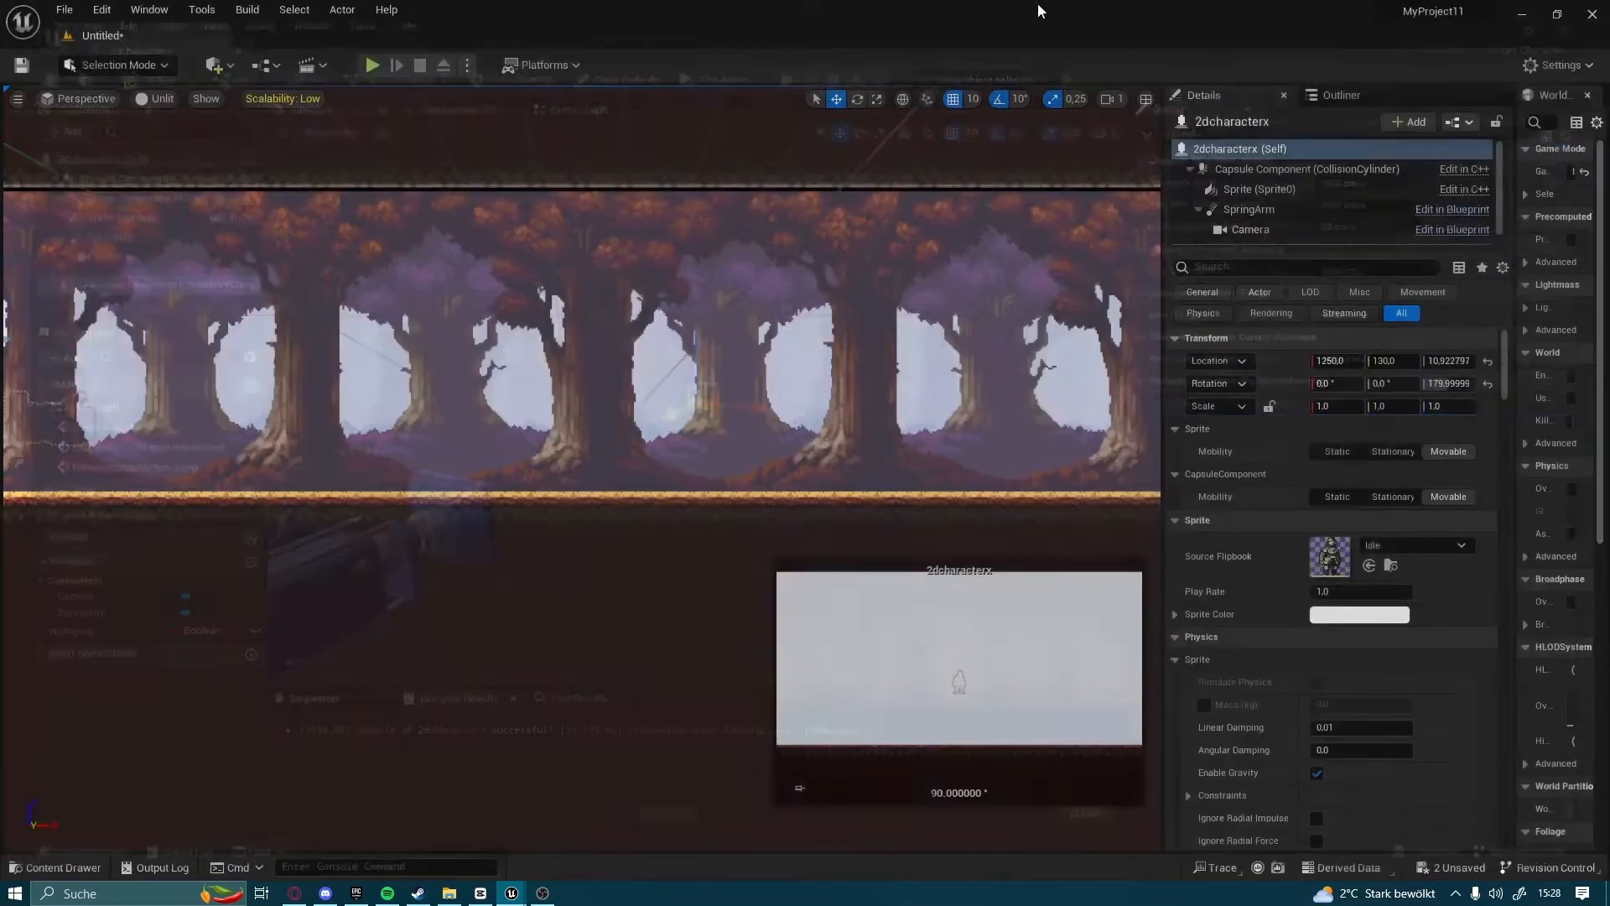
# Play the level to test the knight's walking speed in both directions and its jump, and end the play session
pyautogui.click(371, 65)
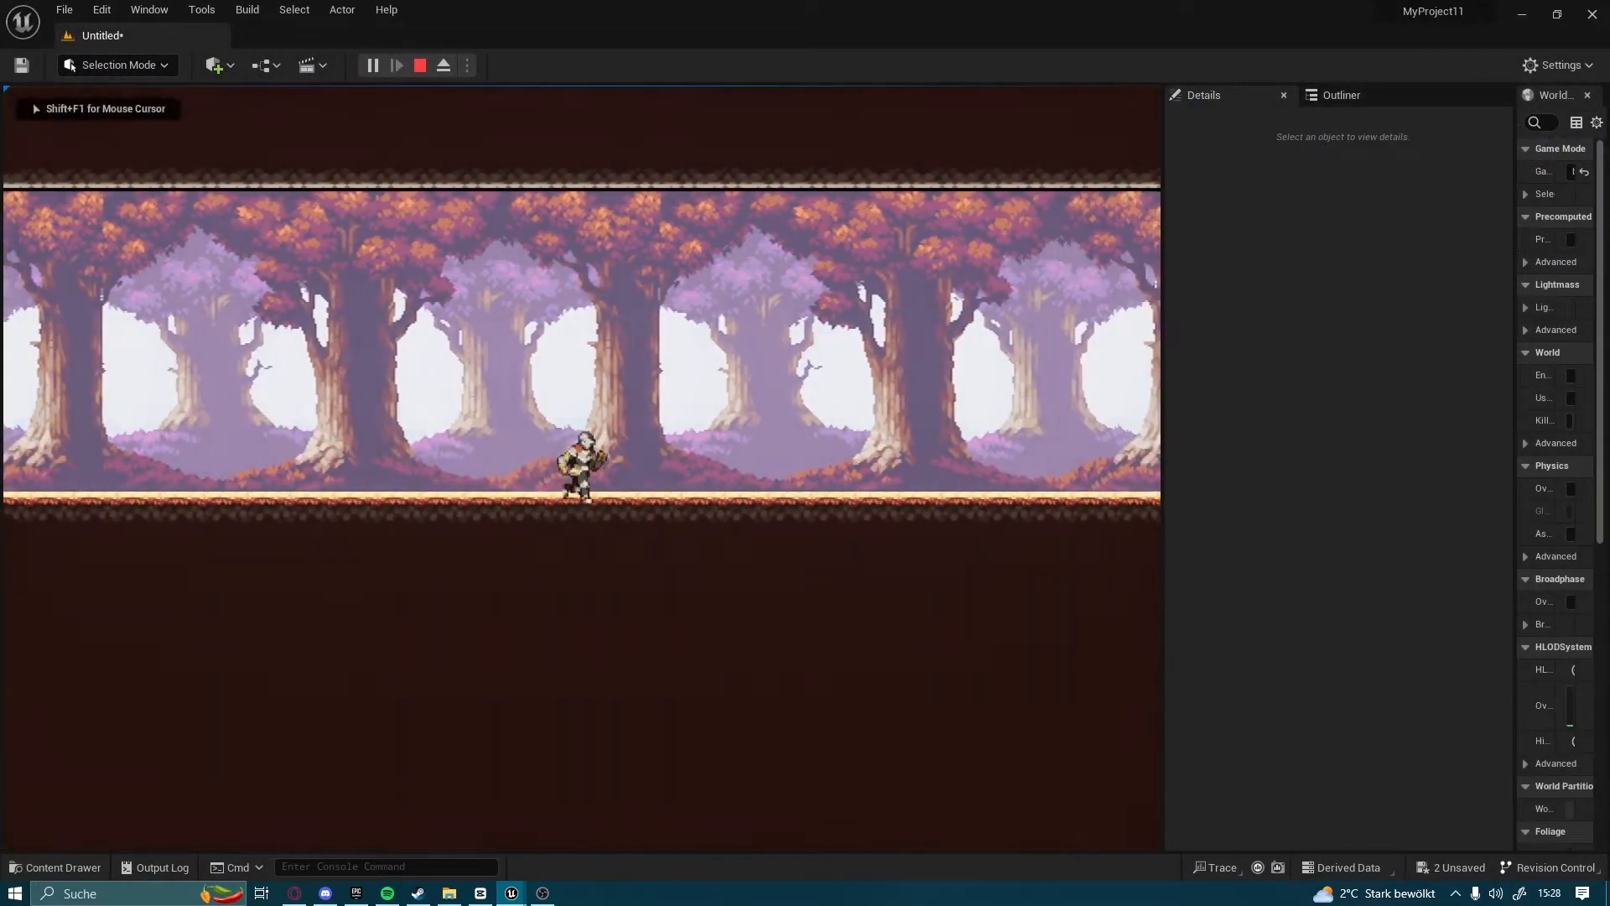
pyautogui.press('d')
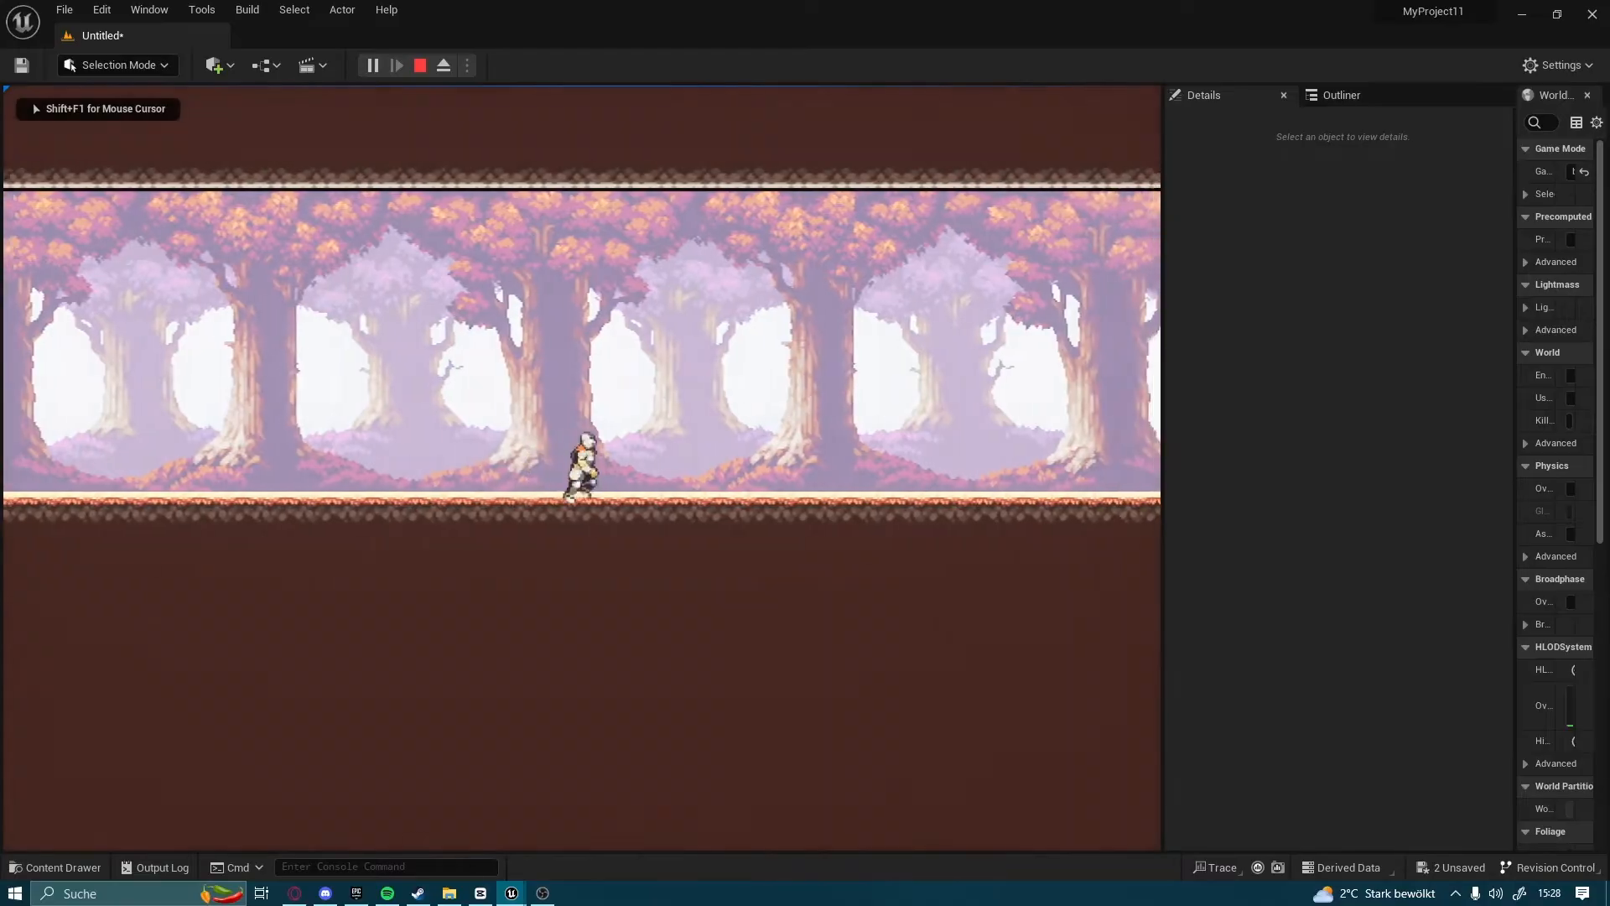
pyautogui.press('a')
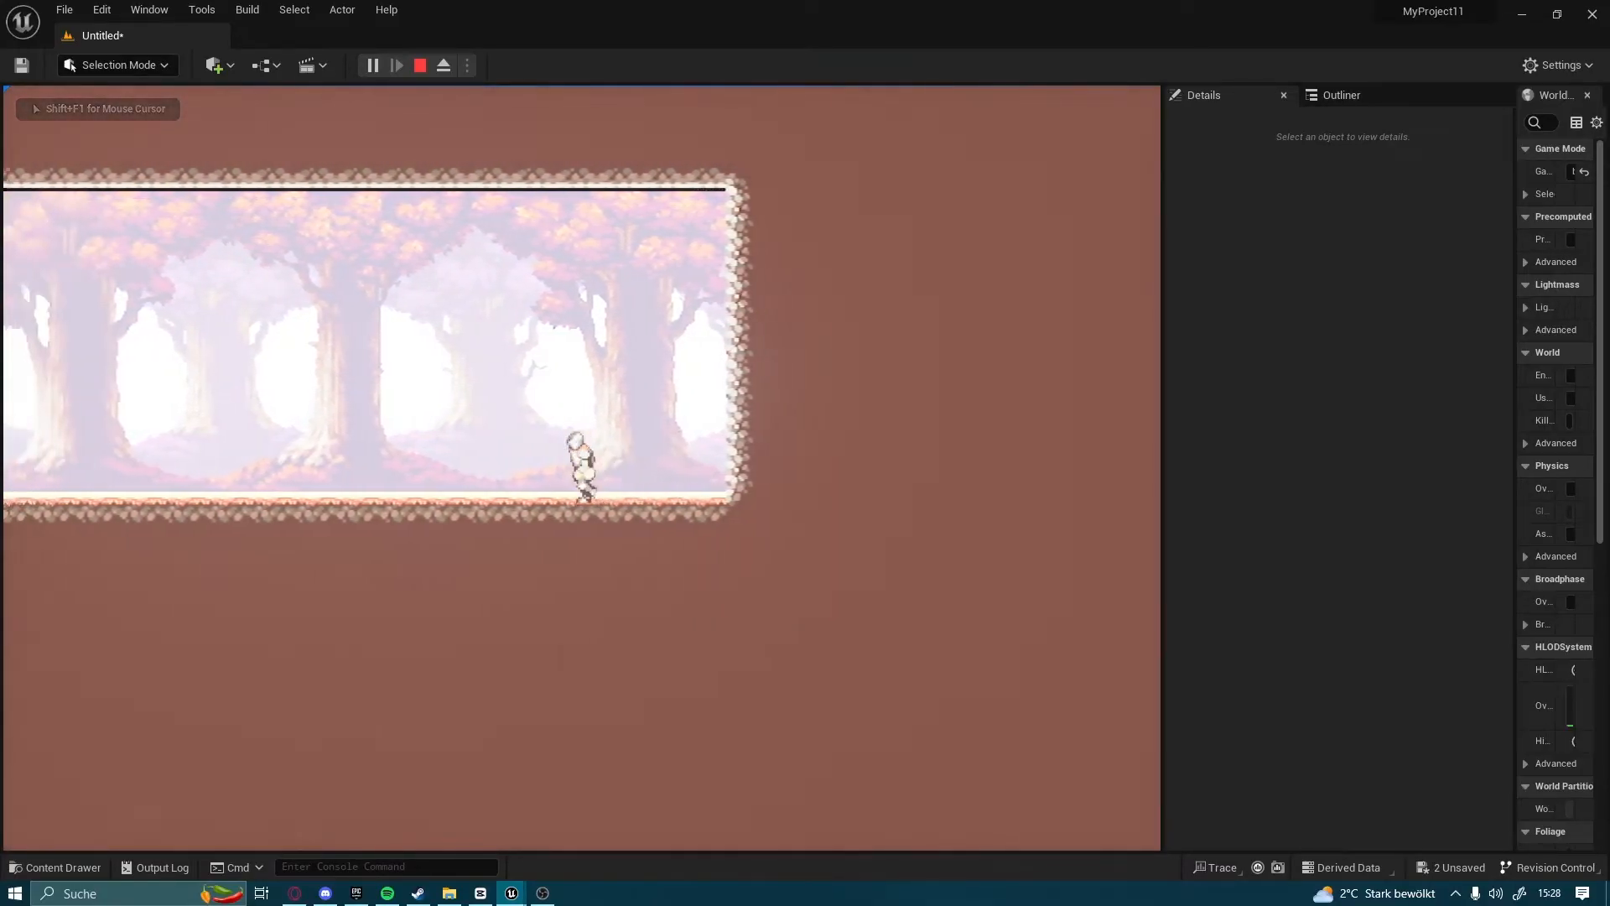
pyautogui.press('space')
pyautogui.press('space')
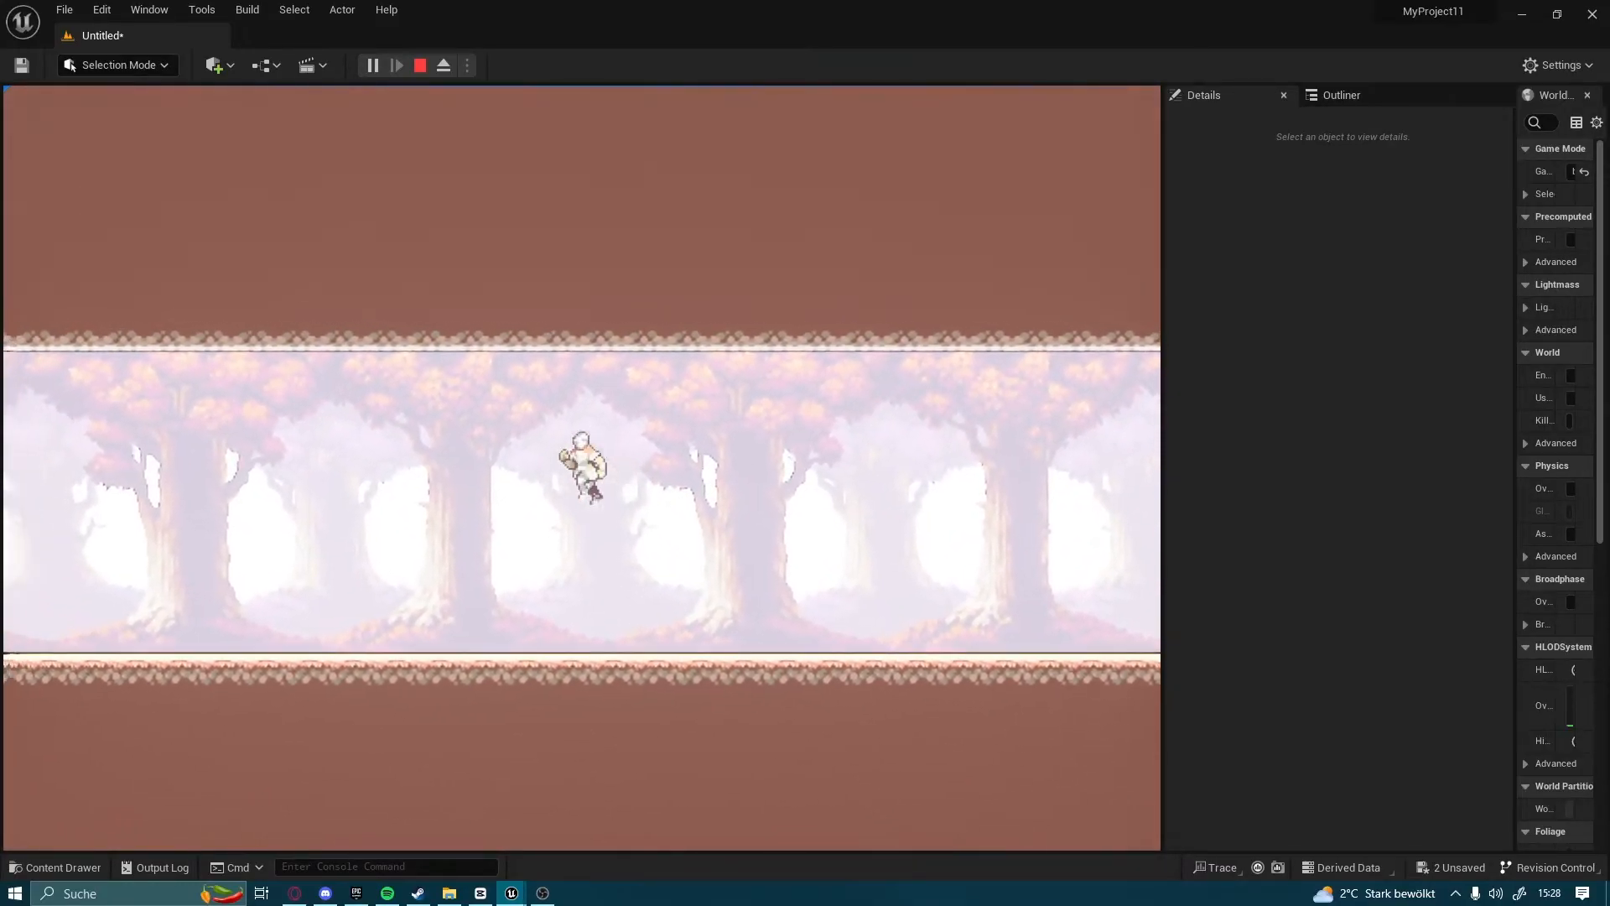
pyautogui.press('a')
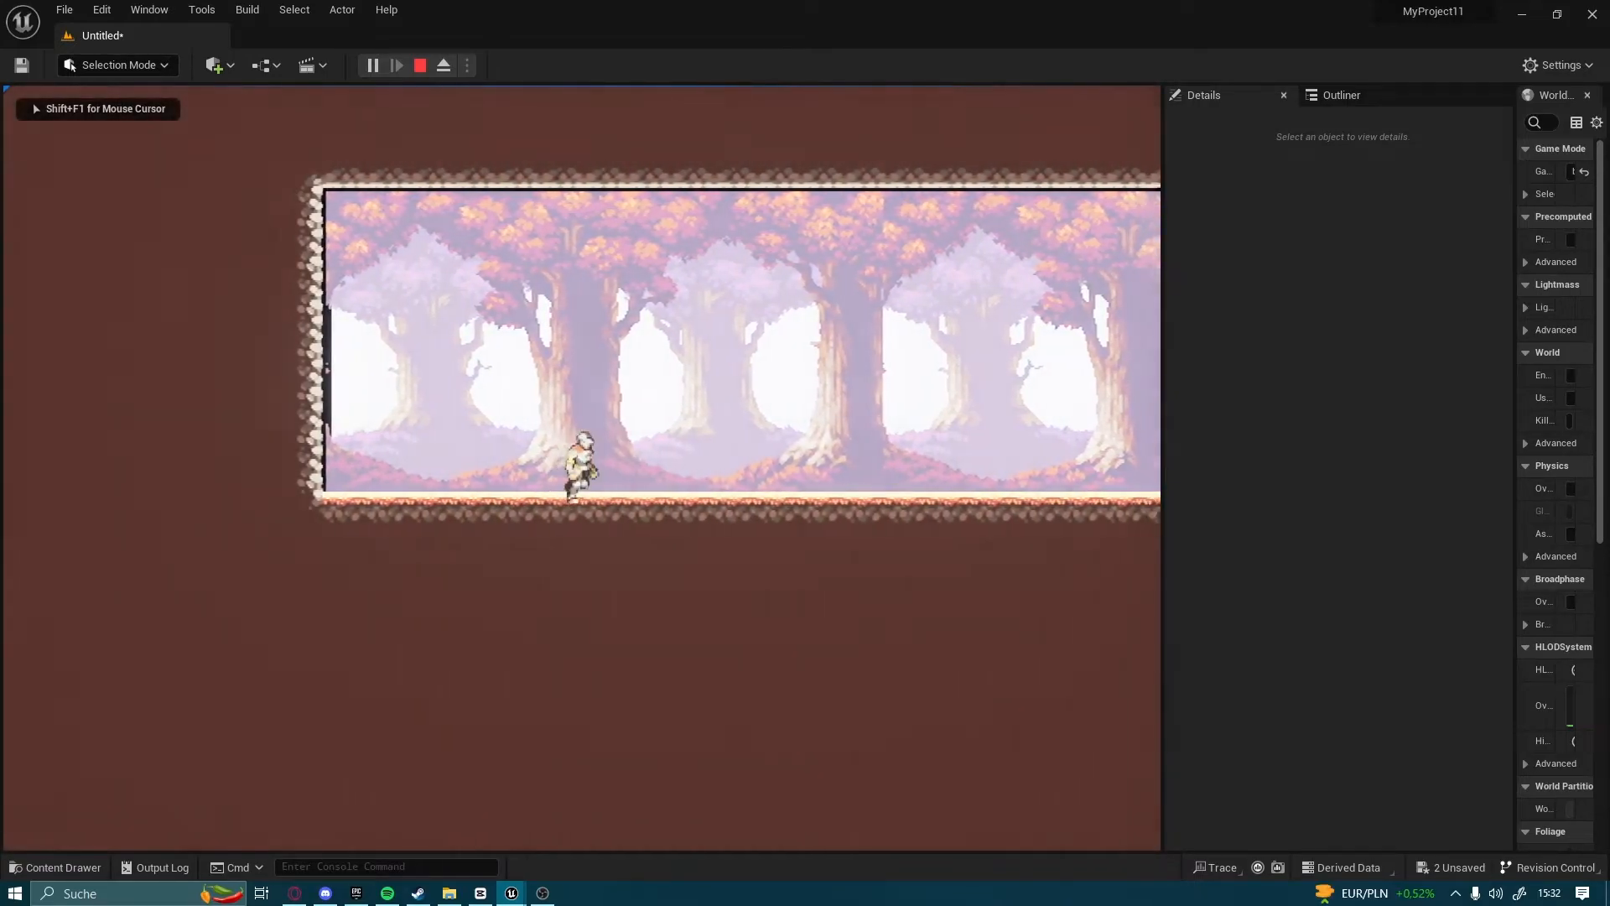
pyautogui.press('d')
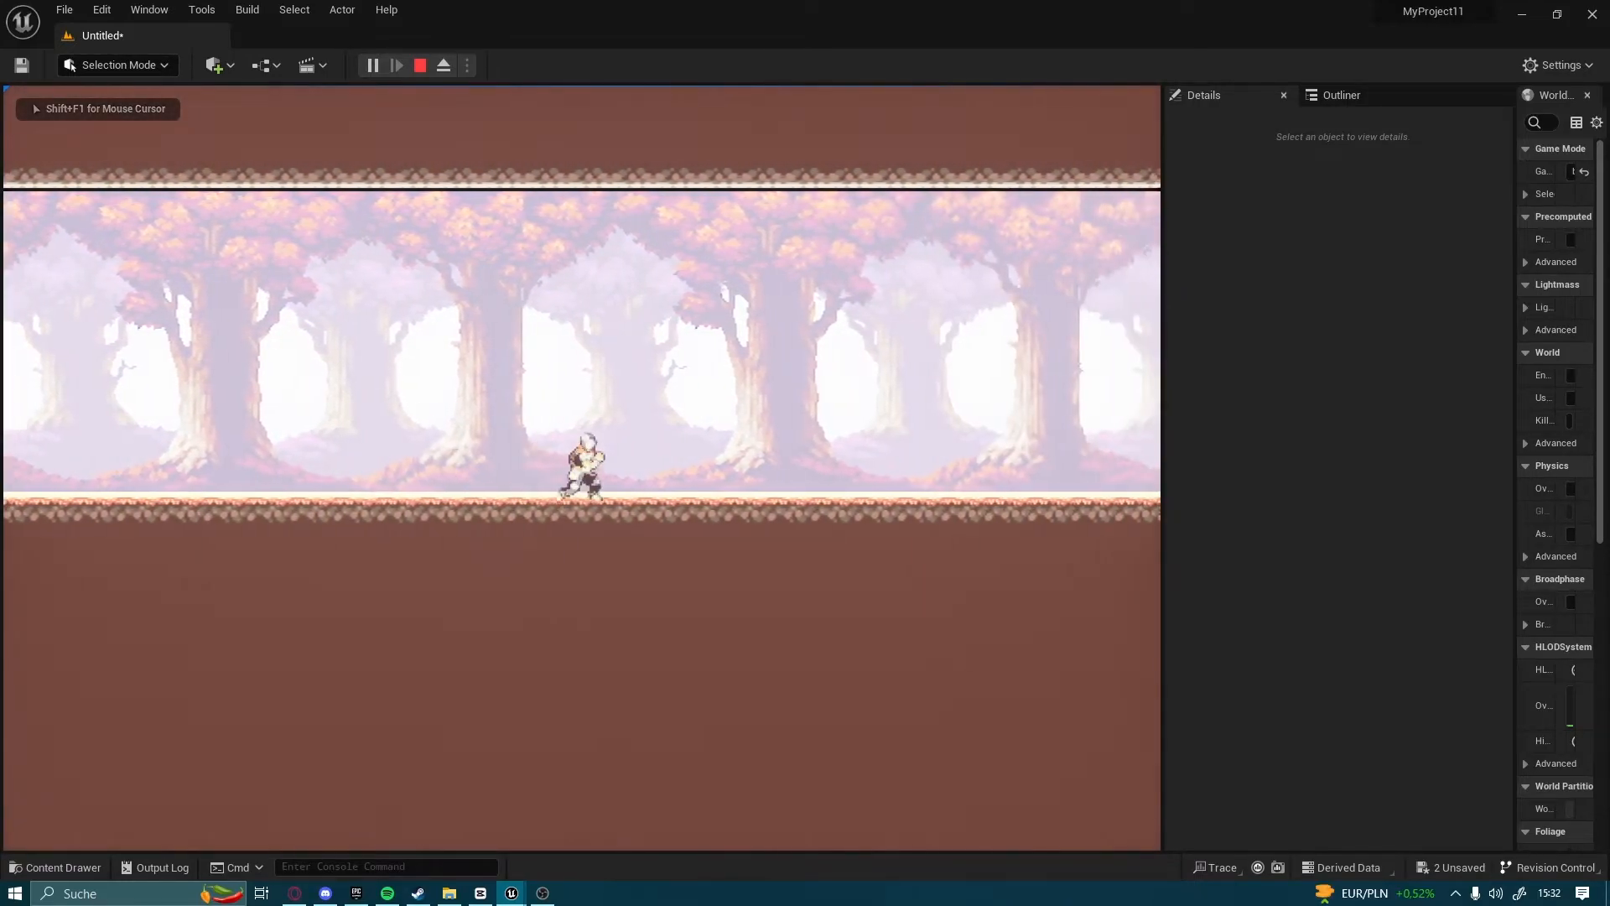
pyautogui.press('Escape')
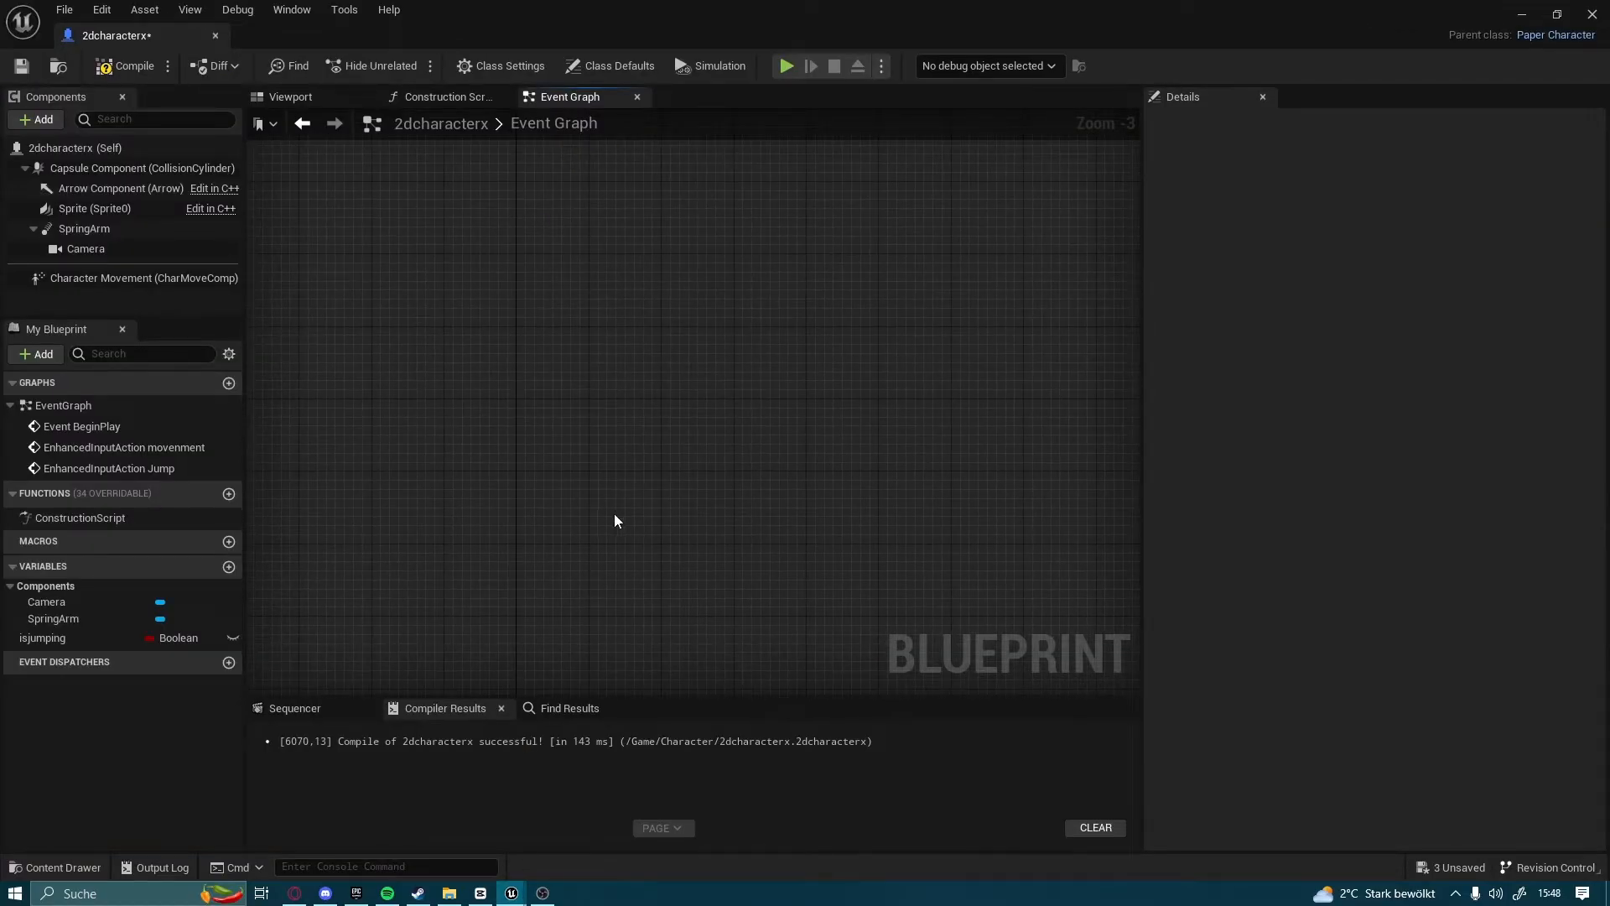
# Add a Left Mouse Button input event in an empty area of the 2dcharacterx Event Graph
pyautogui.moveTo(613, 513); pyautogui.dragTo(665, 693, button='right')
pyautogui.moveTo(539, 485); pyautogui.dragTo(714, 244, button='right')
pyautogui.rightClick(526, 411)
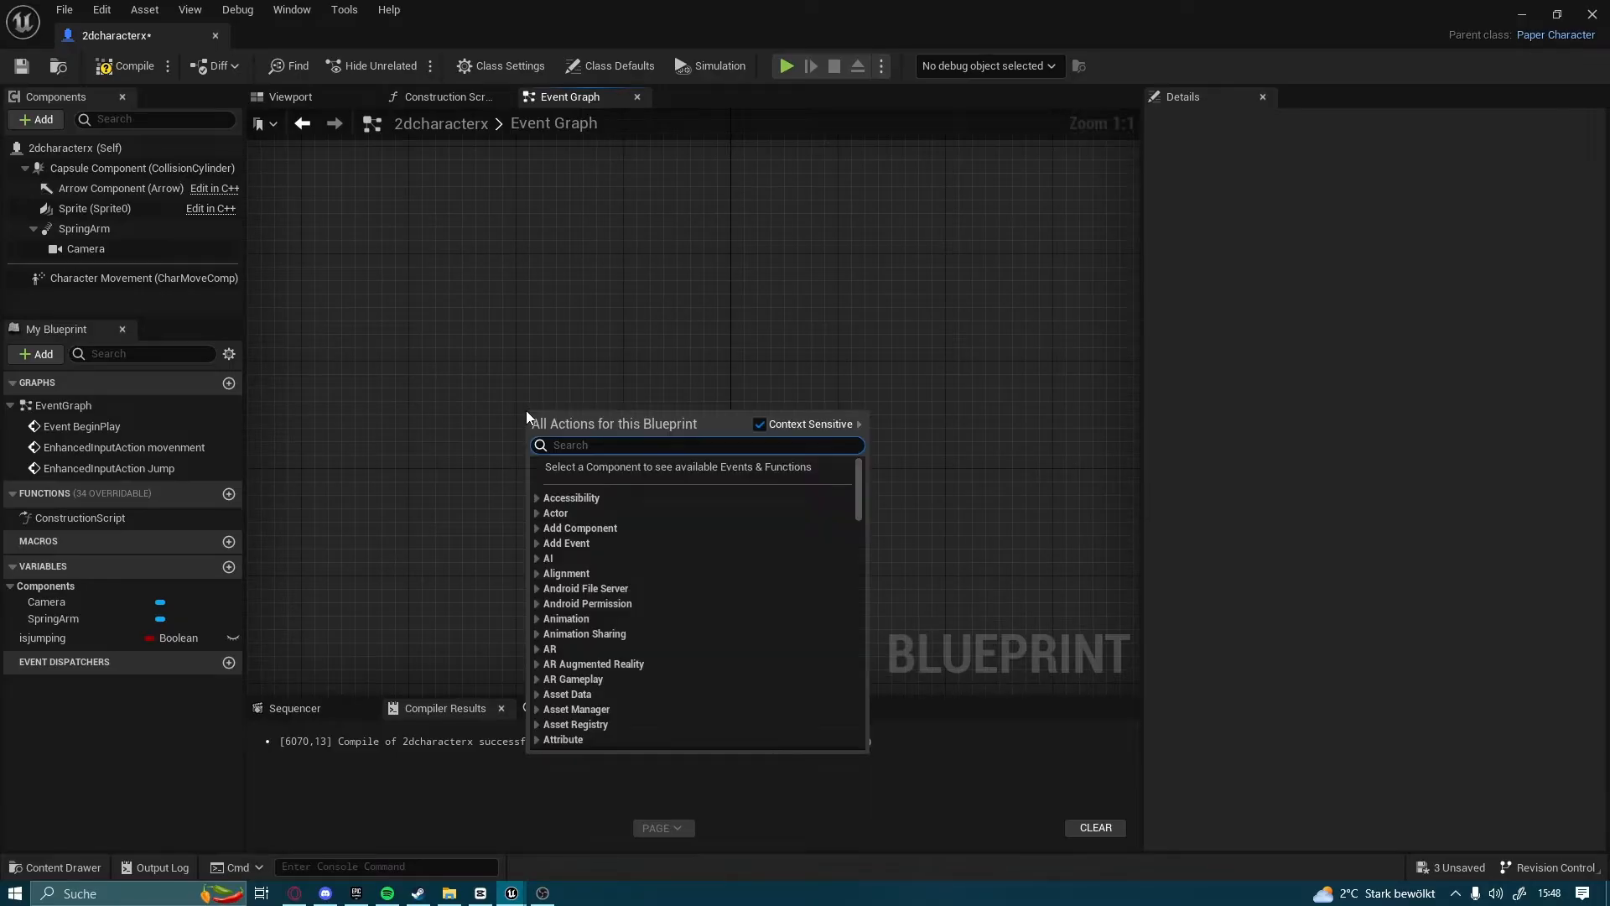
pyautogui.write('left')
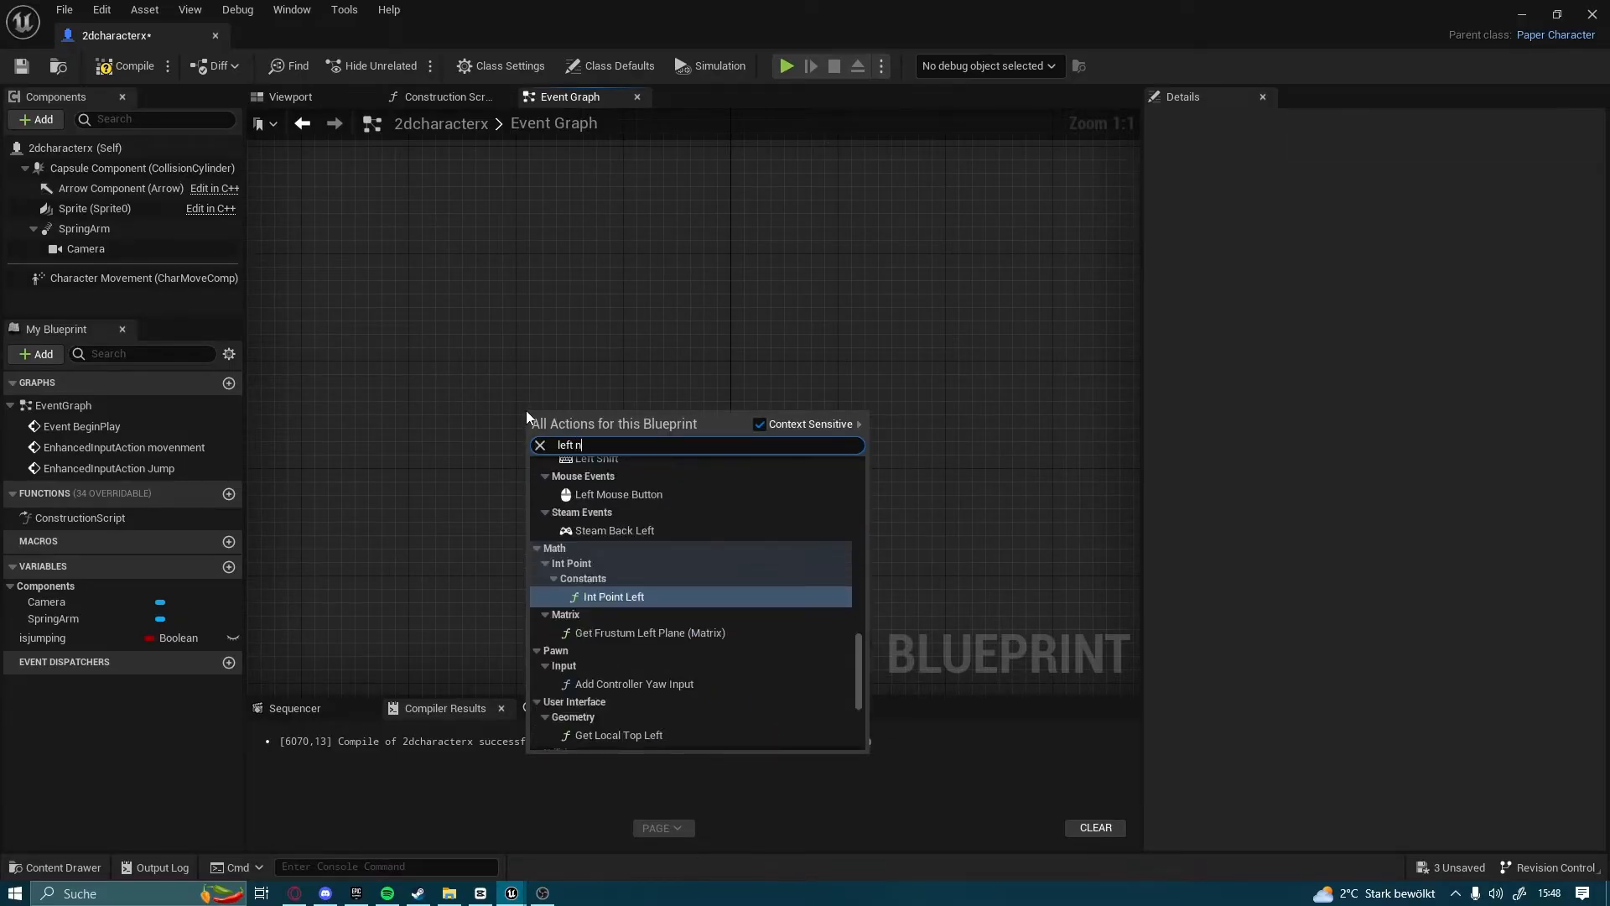
pyautogui.write(' mouse')
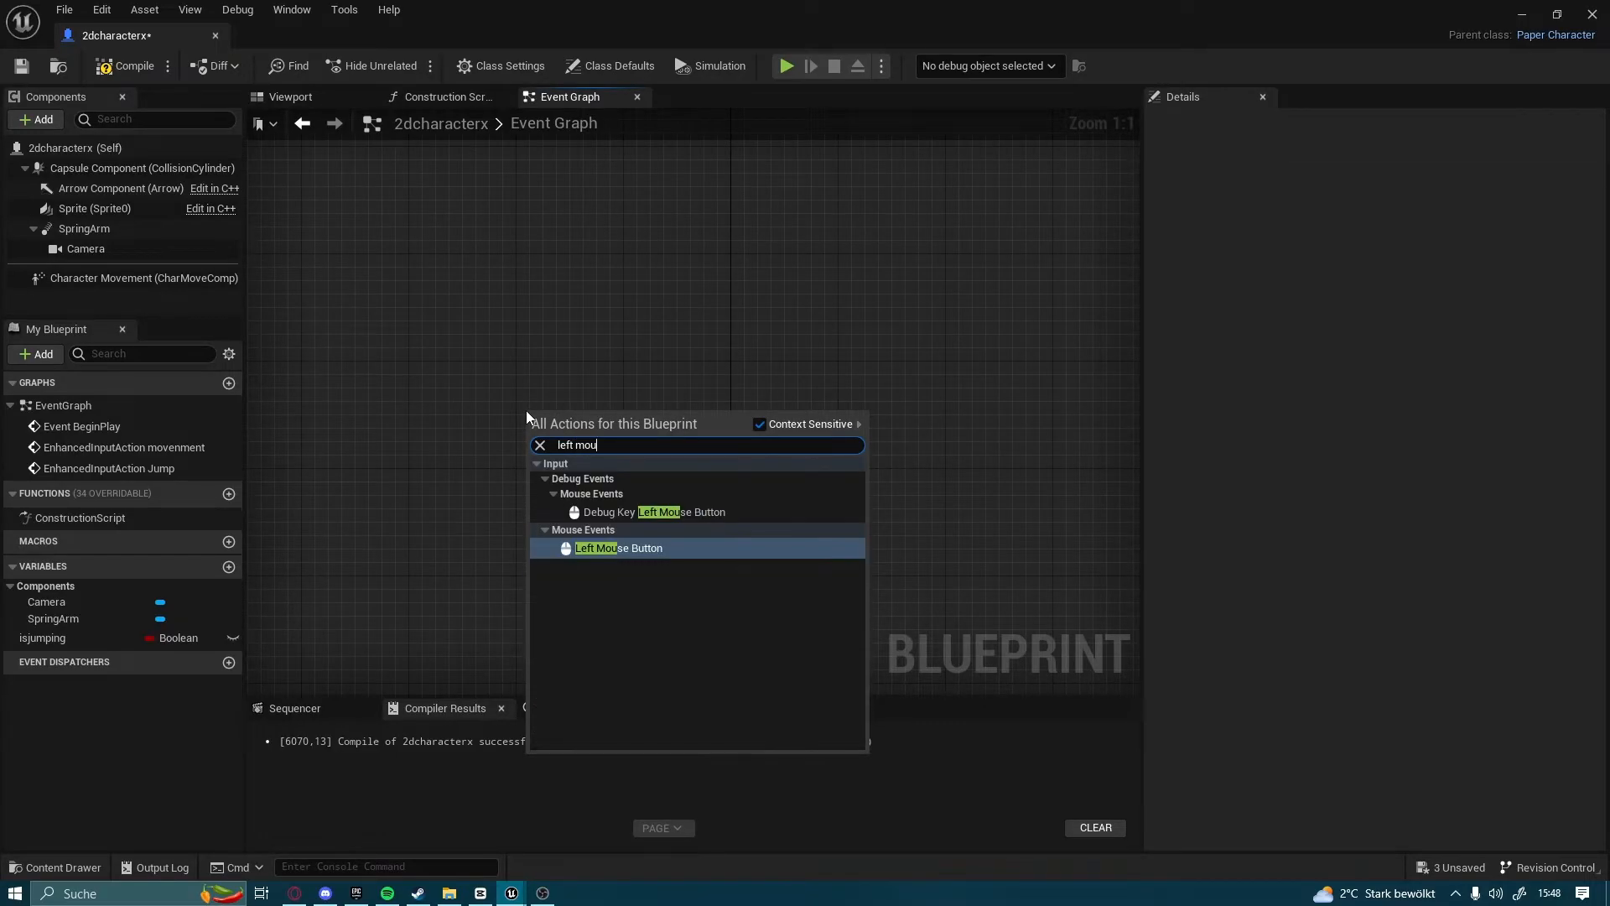
pyautogui.press('Return')
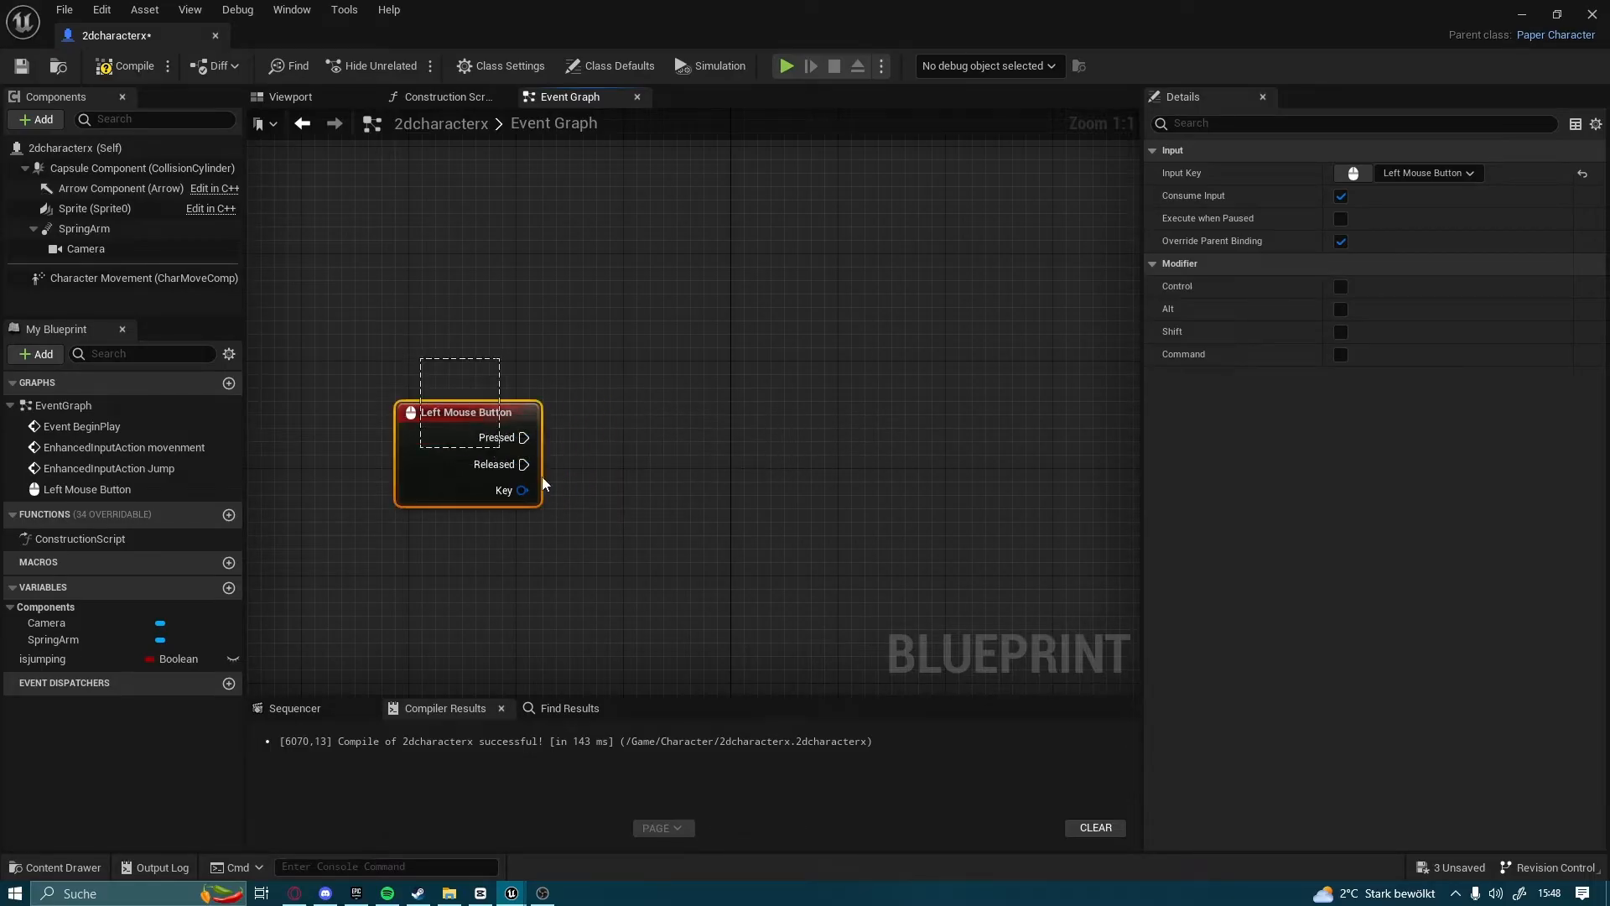
# Connect the Left Mouse Button event's Pressed output to a Set Flipbook node for the Sprite, with Attack as the new flipbook
pyautogui.moveTo(642, 615); pyautogui.dragTo(642, 615)
pyautogui.moveTo(453, 360); pyautogui.dragTo(446, 327, button='right')
pyautogui.moveTo(515, 400); pyautogui.dragTo(726, 399)
pyautogui.write('set fl')
pyautogui.press('Return')
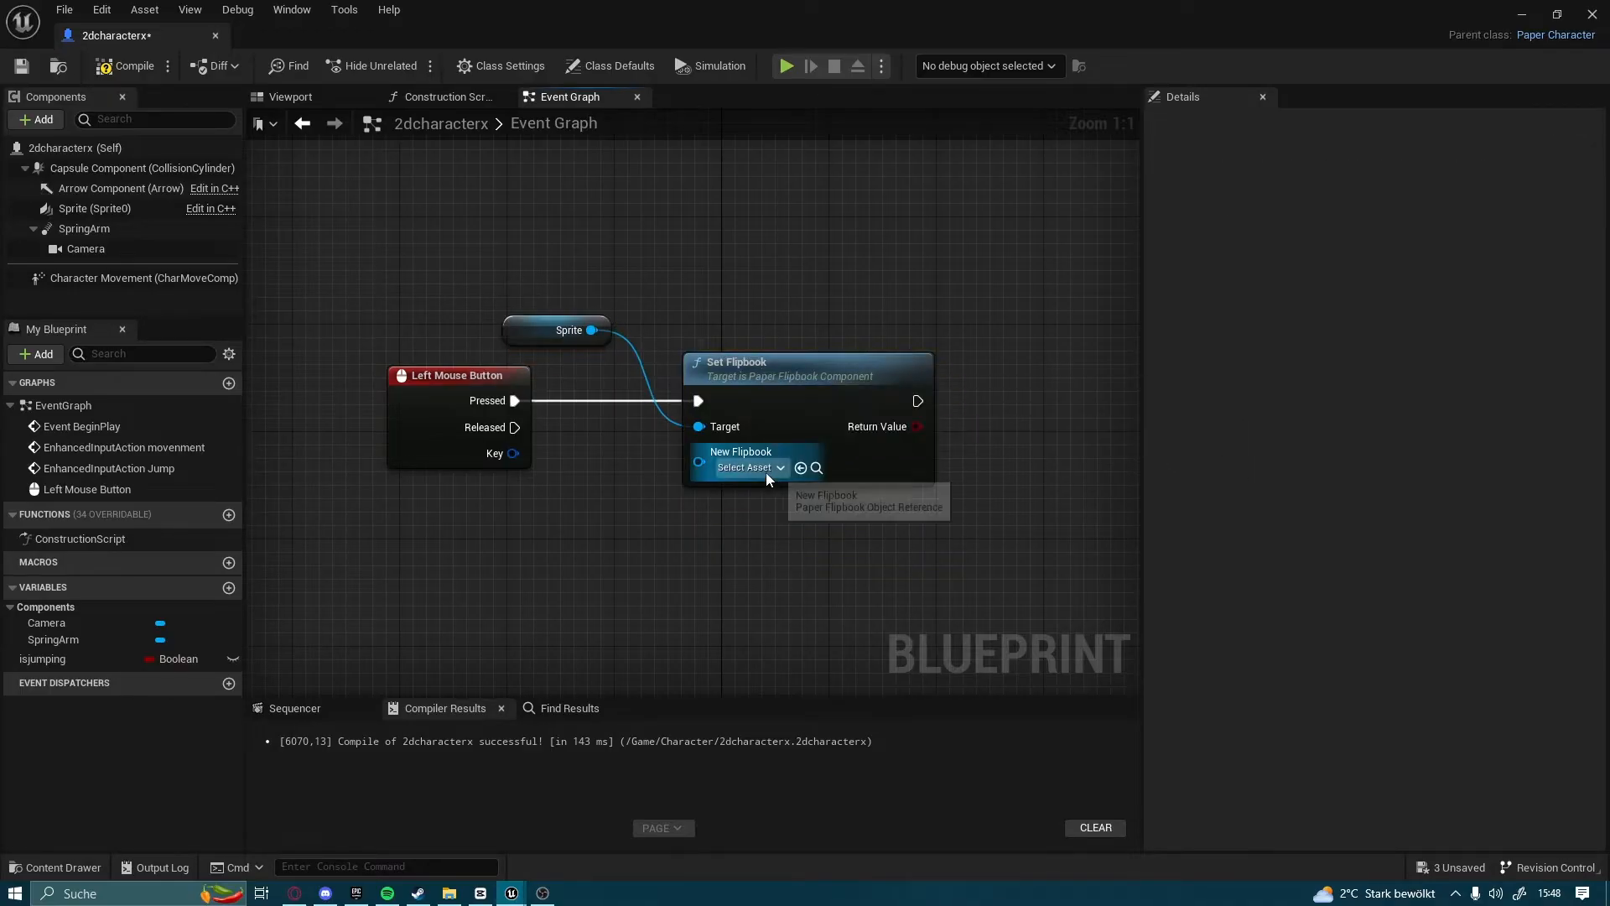
pyautogui.click(767, 468)
pyautogui.click(799, 645)
# Add a Set Looping (Sprite) node after the Attack Set Flipbook node, leaving New Looping unticked
pyautogui.moveTo(898, 539); pyautogui.dragTo(650, 557, button='right')
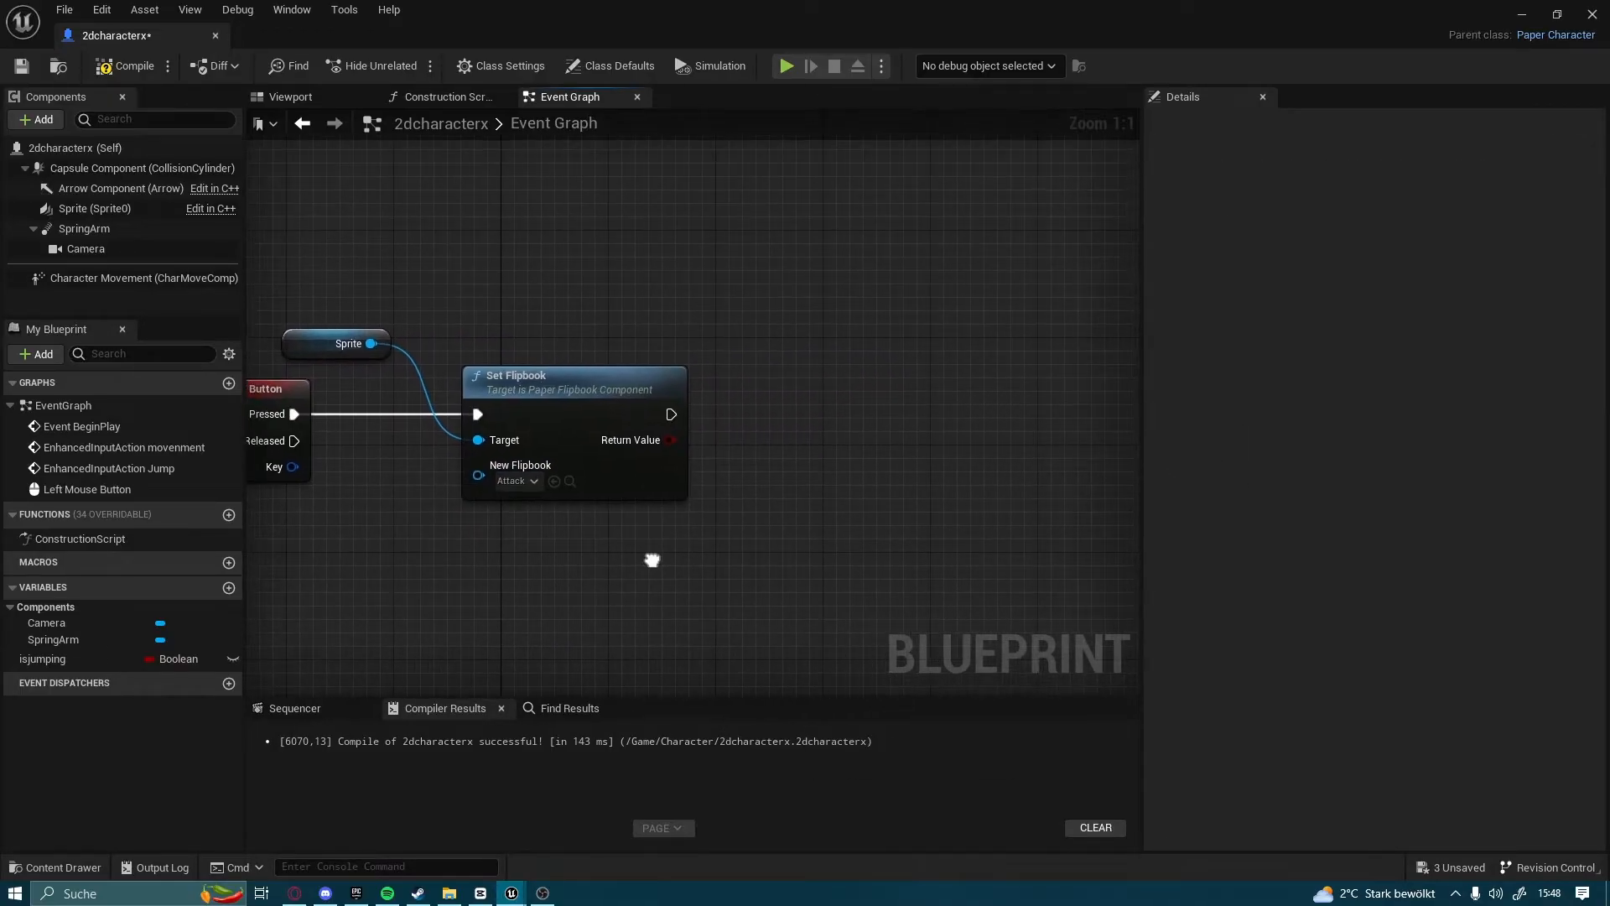
pyautogui.moveTo(878, 414); pyautogui.dragTo(879, 414)
pyautogui.write('loop')
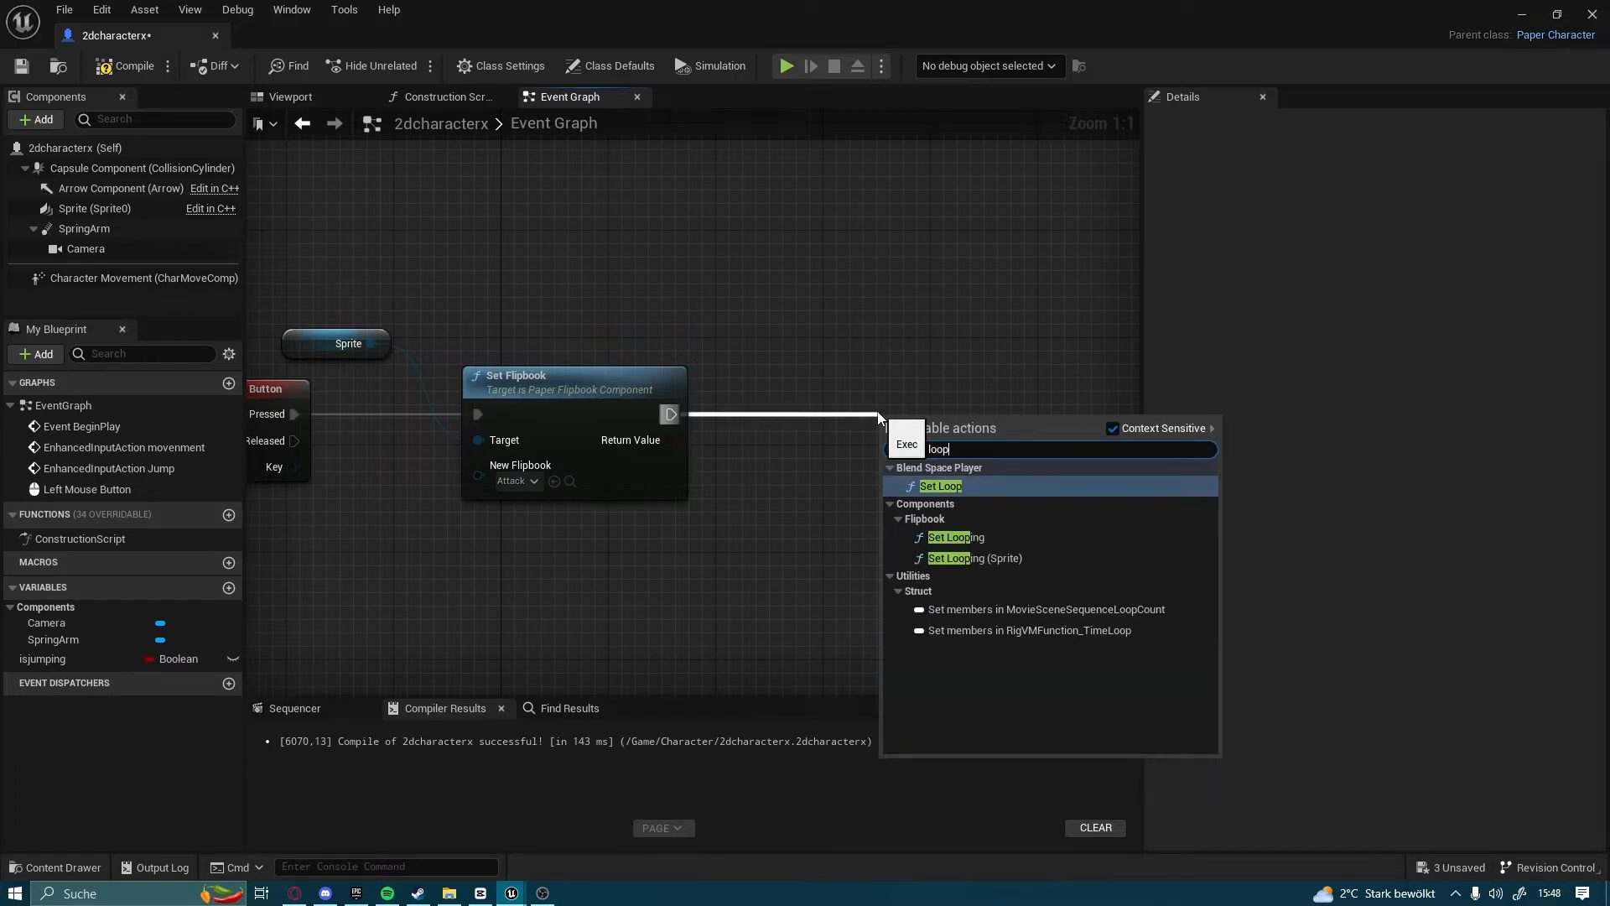
pyautogui.click(975, 558)
pyautogui.moveTo(964, 552); pyautogui.dragTo(849, 560, button='right')
pyautogui.moveTo(833, 432); pyautogui.dragTo(767, 402)
pyautogui.click(797, 305)
pyautogui.moveTo(798, 306); pyautogui.dragTo(637, 280, button='right')
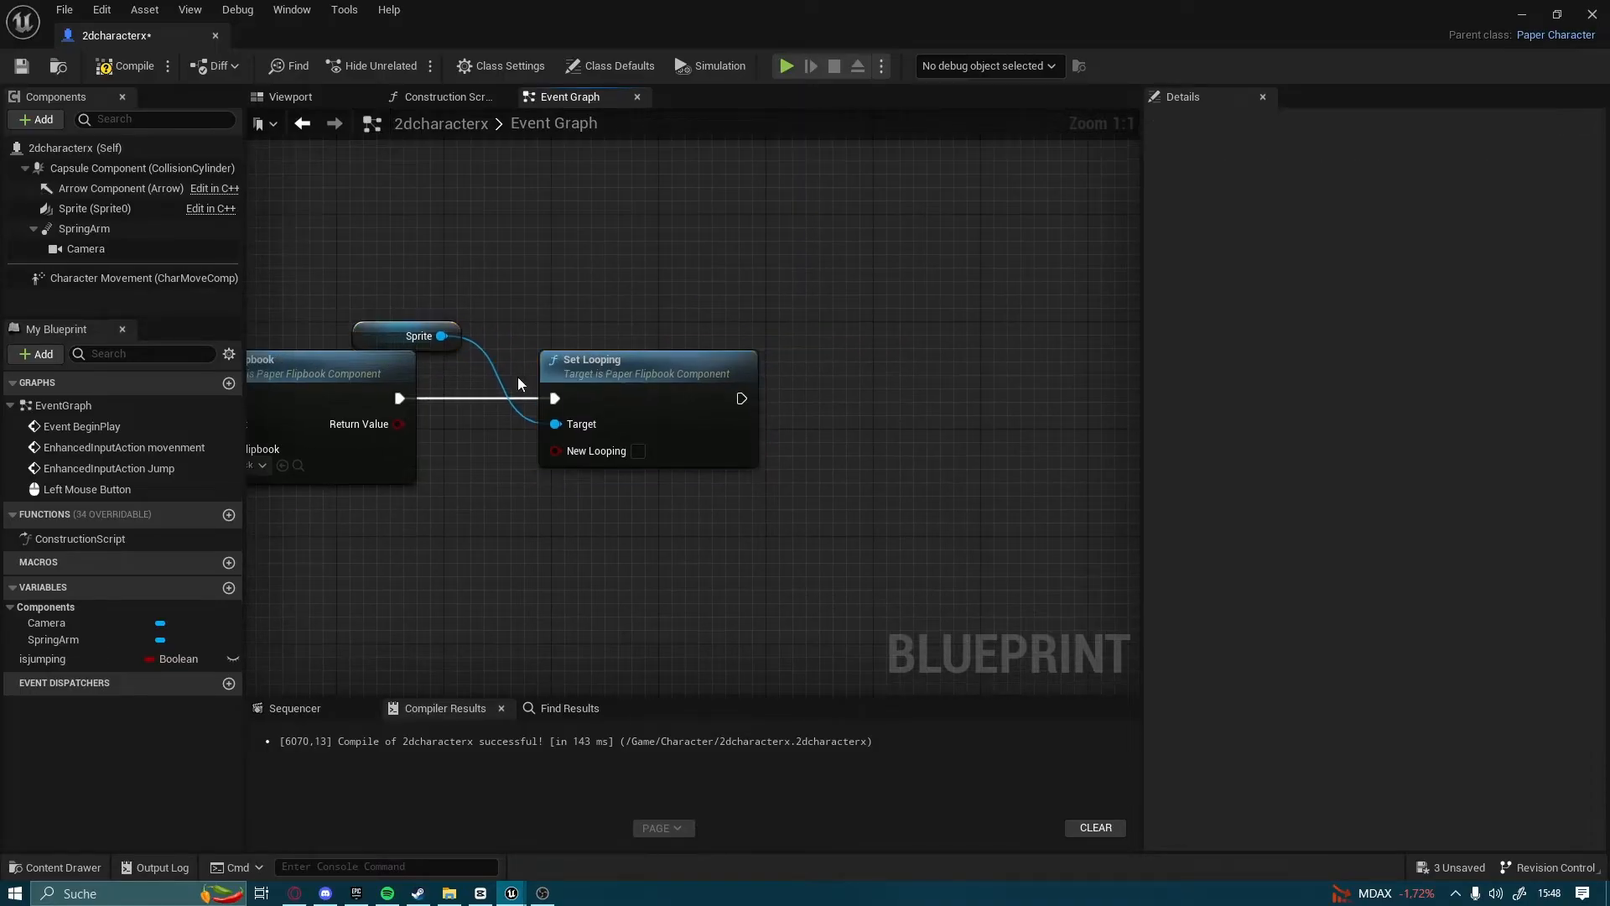
# Create a Boolean variable named isattack? in the blueprint
pyautogui.click(229, 588)
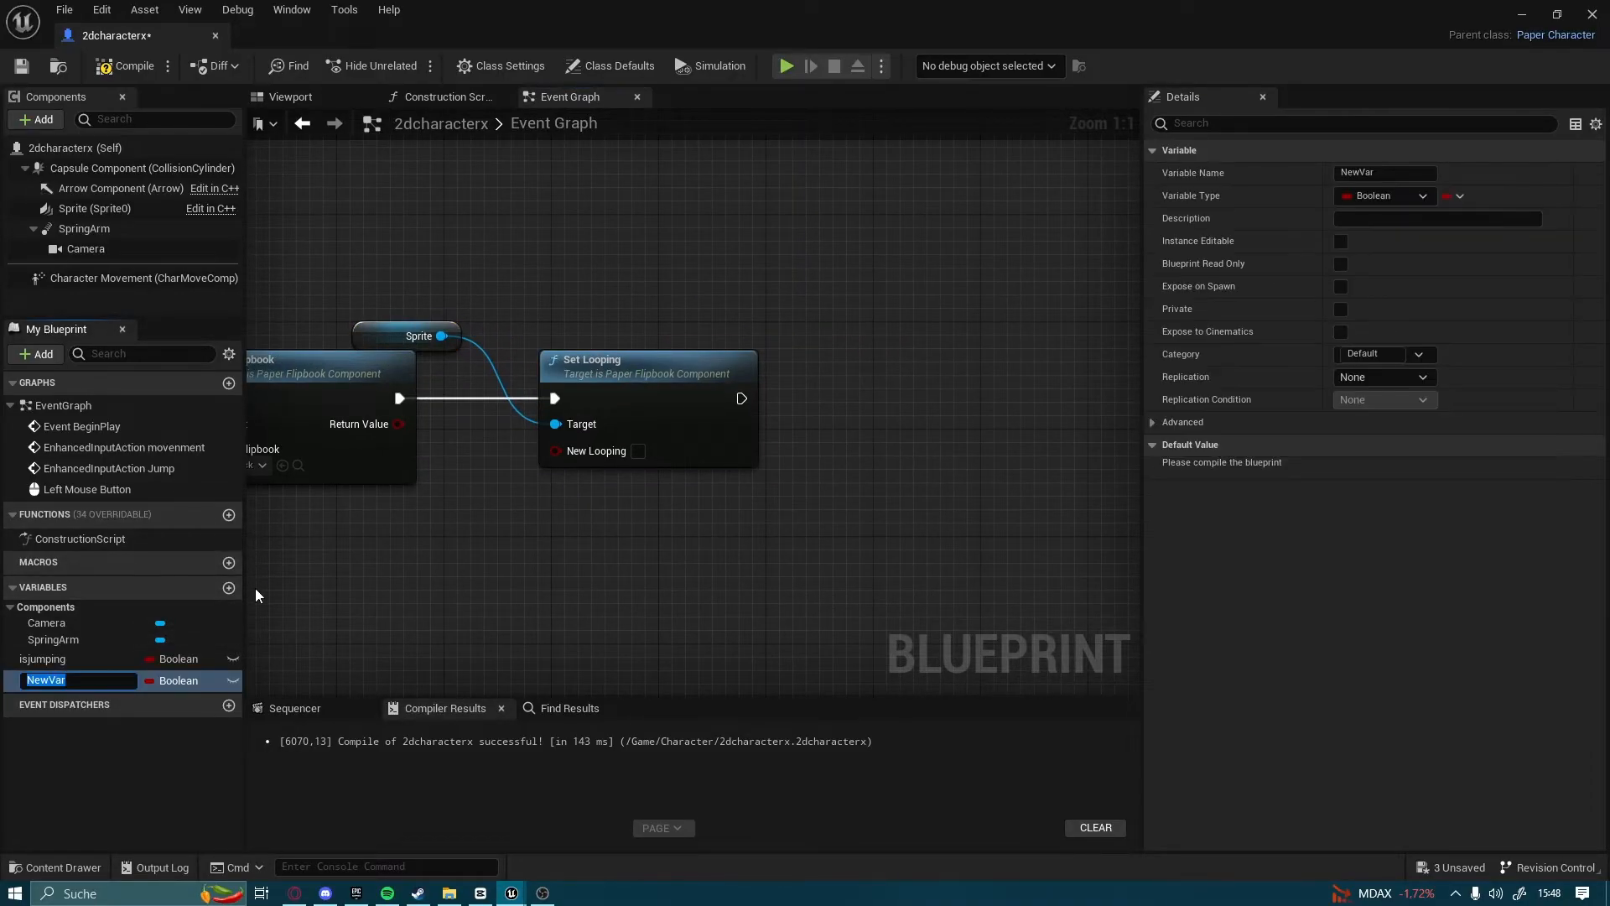
pyautogui.write('isattack?')
pyautogui.press('Return')
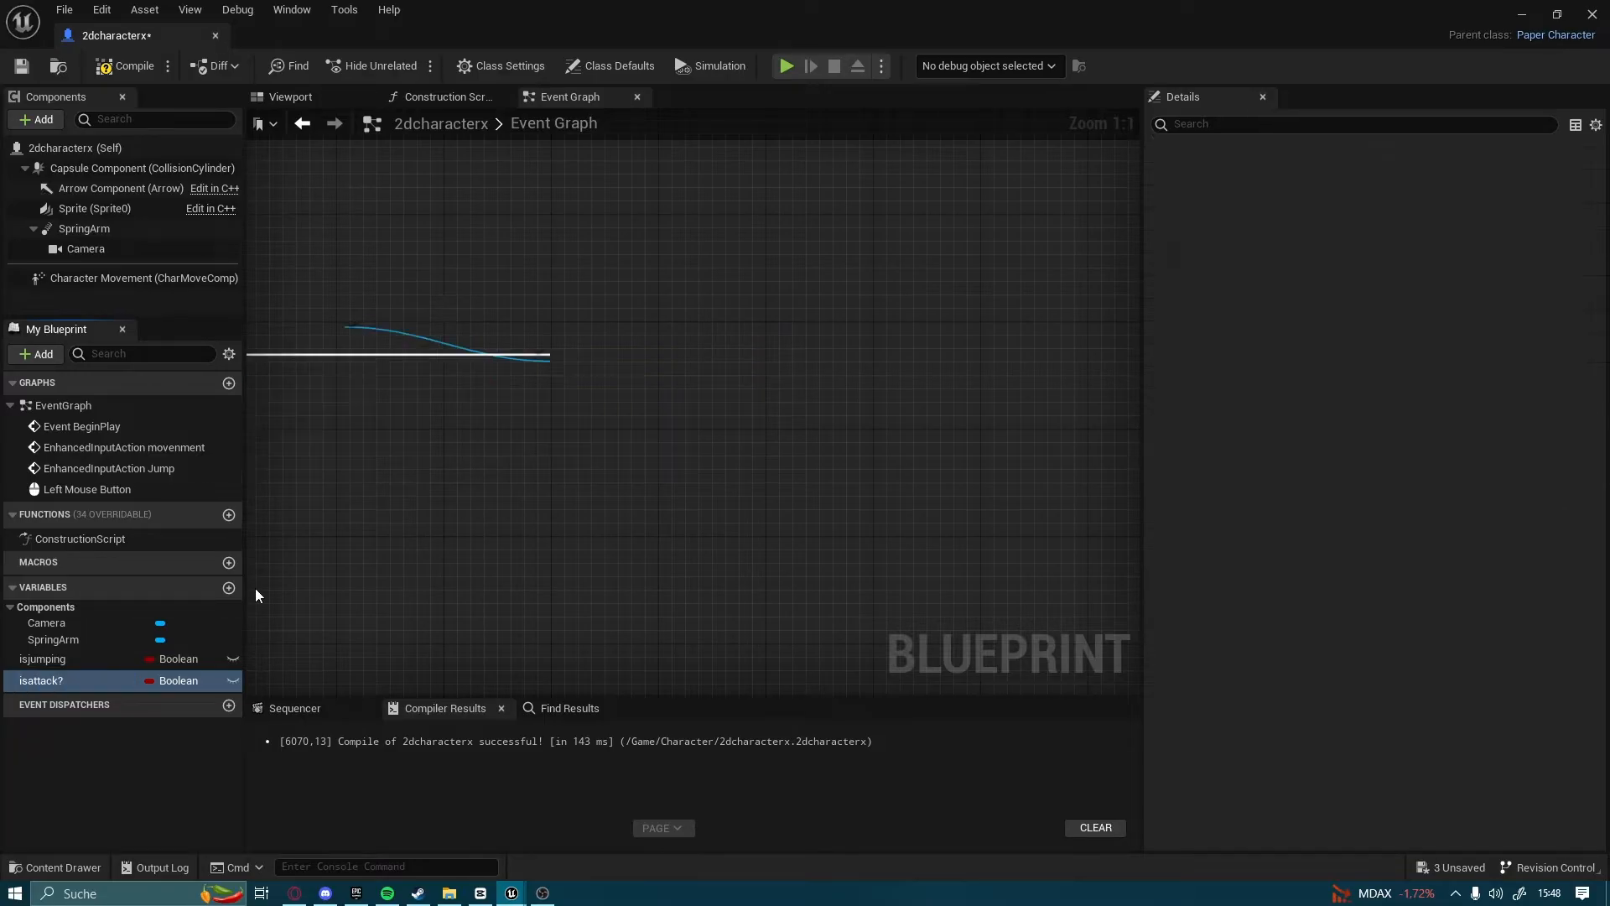
# Place an isattack? setter connected after the Set Looping node, and compile, save and minimise the blueprint
pyautogui.moveTo(381, 627); pyautogui.dragTo(171, 638, button='right')
pyautogui.moveTo(79, 680); pyautogui.dragTo(540, 432)
pyautogui.click(670, 438)
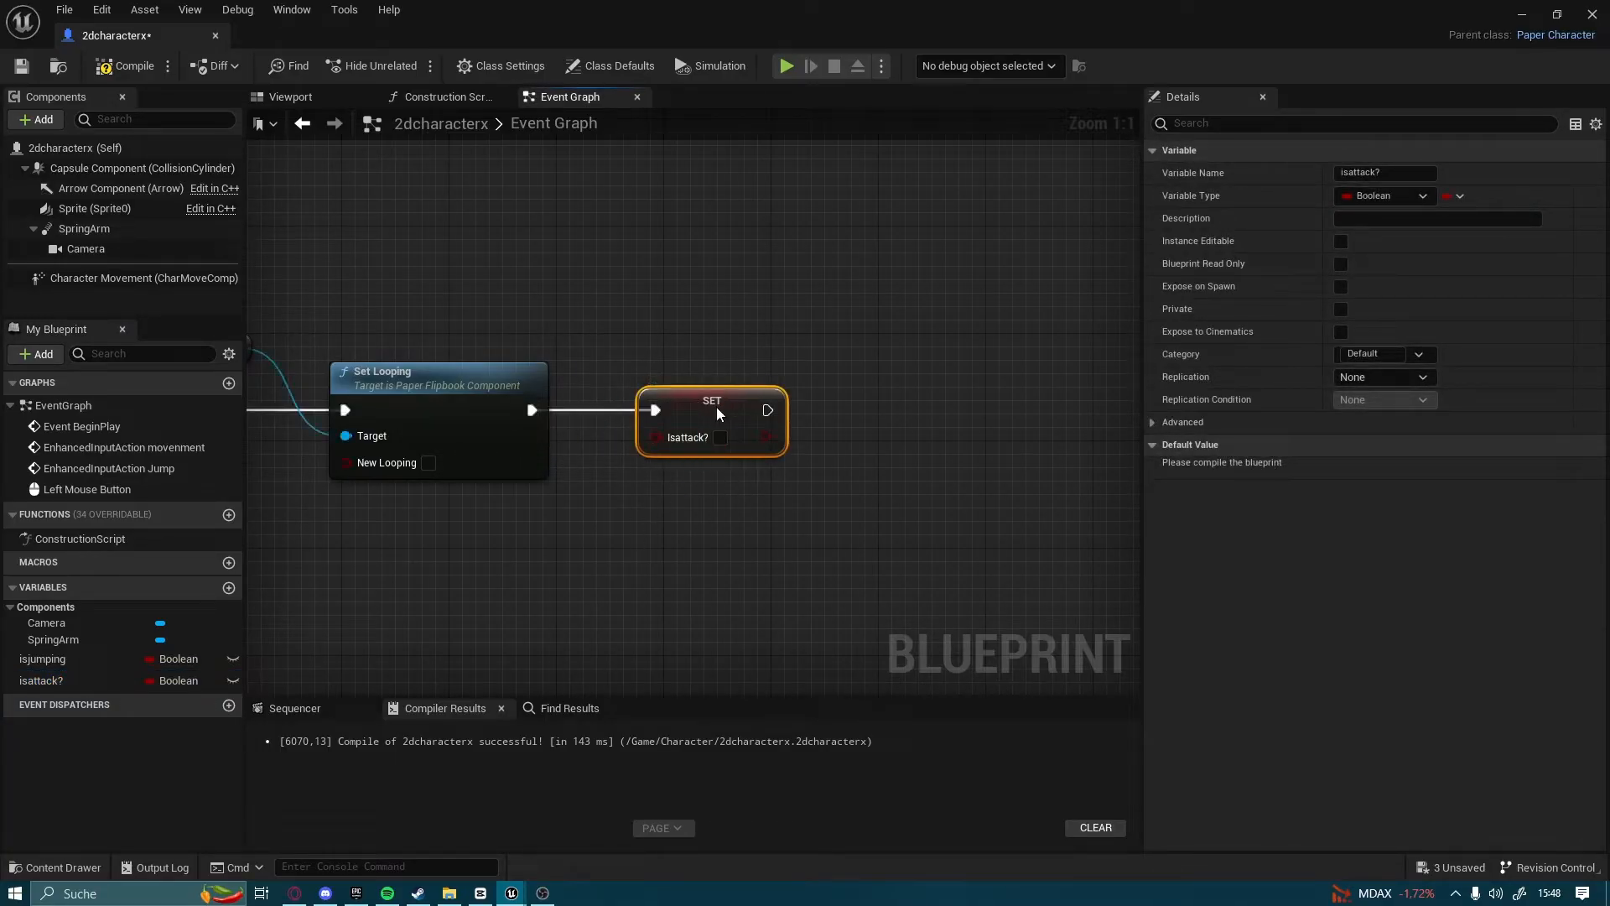
pyautogui.scroll(-2, 724, 442)
pyautogui.moveTo(813, 367); pyautogui.dragTo(868, 397, button='right')
pyautogui.click(834, 410)
pyautogui.click(148, 67)
pyautogui.click(23, 67)
pyautogui.click(1518, 11)
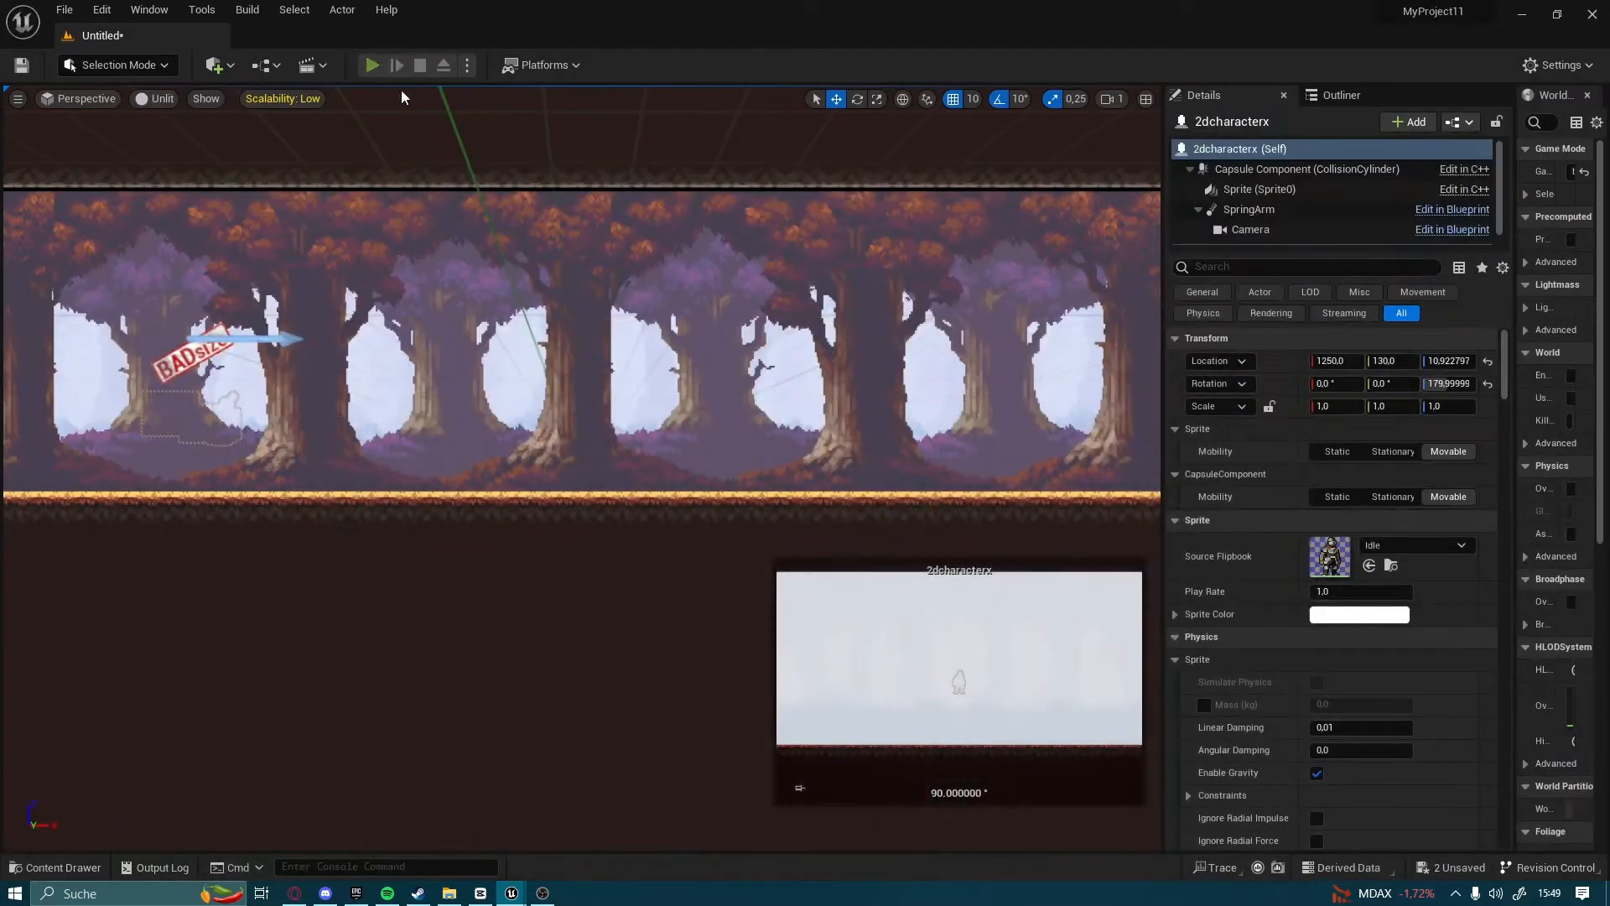
# Play the level to test the knight's attack animation and movement, and end the play session
pyautogui.click(373, 66)
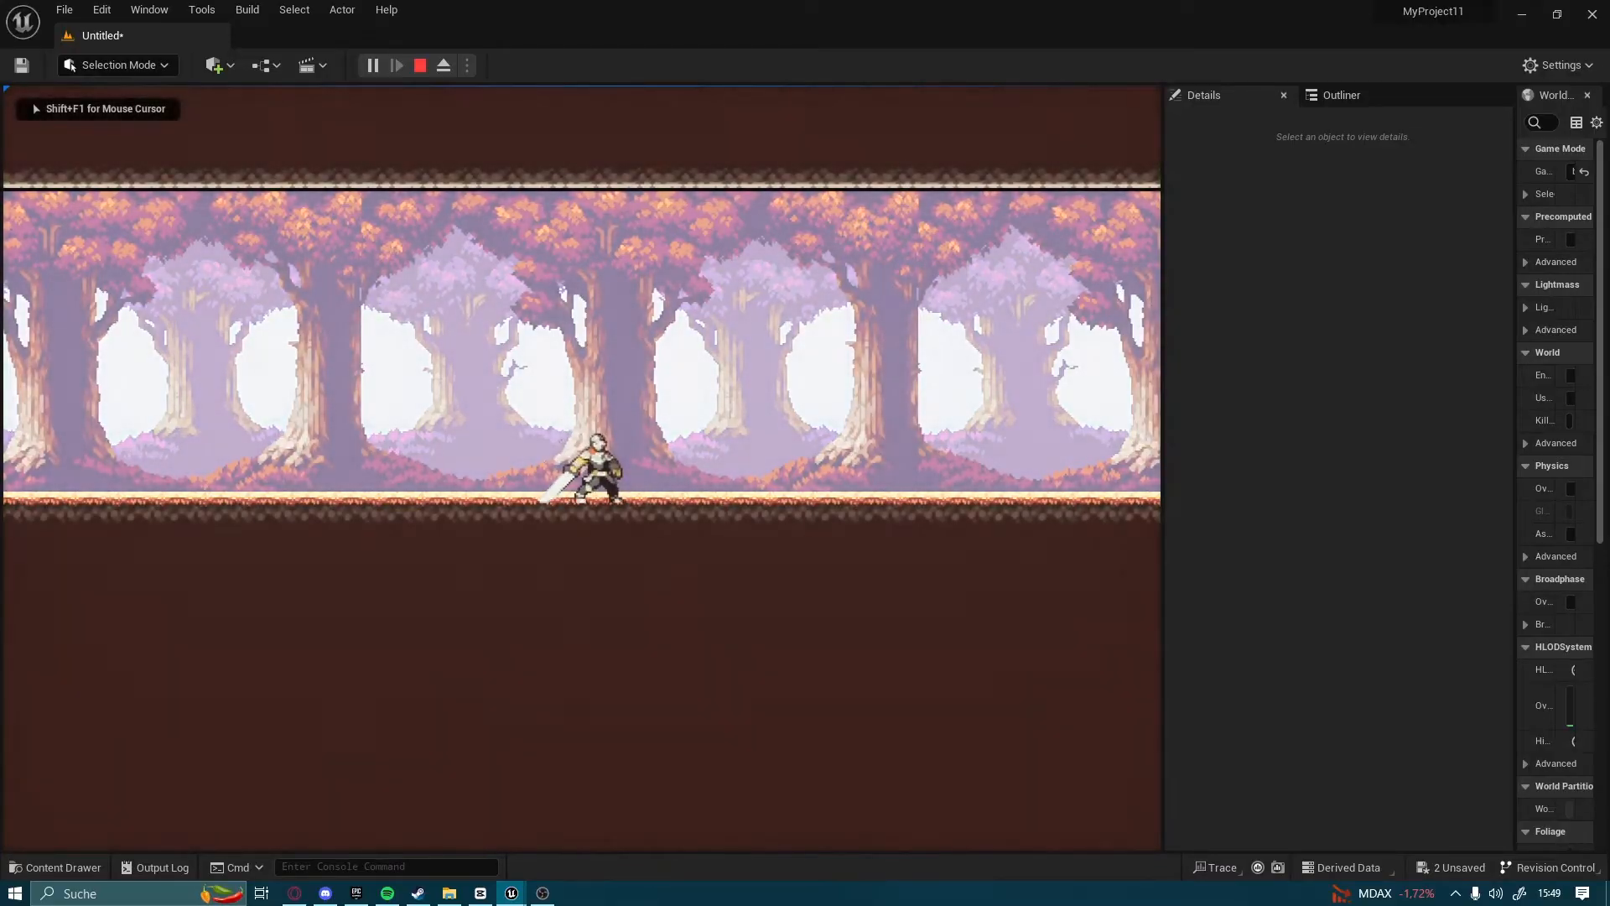
pyautogui.press('d')
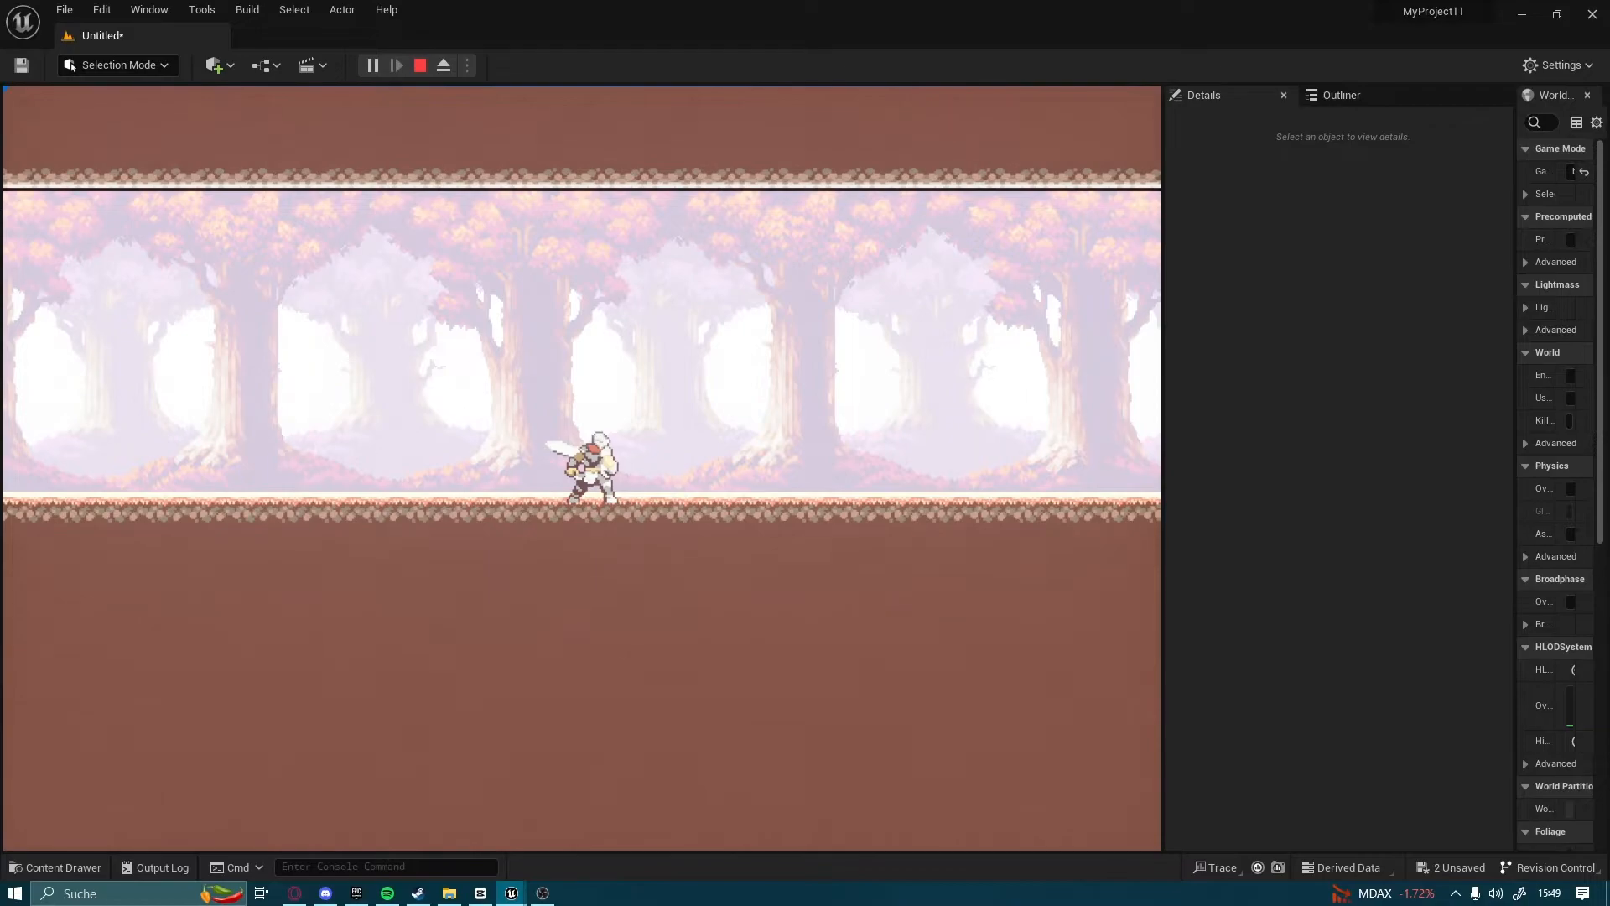
pyautogui.press('Escape')
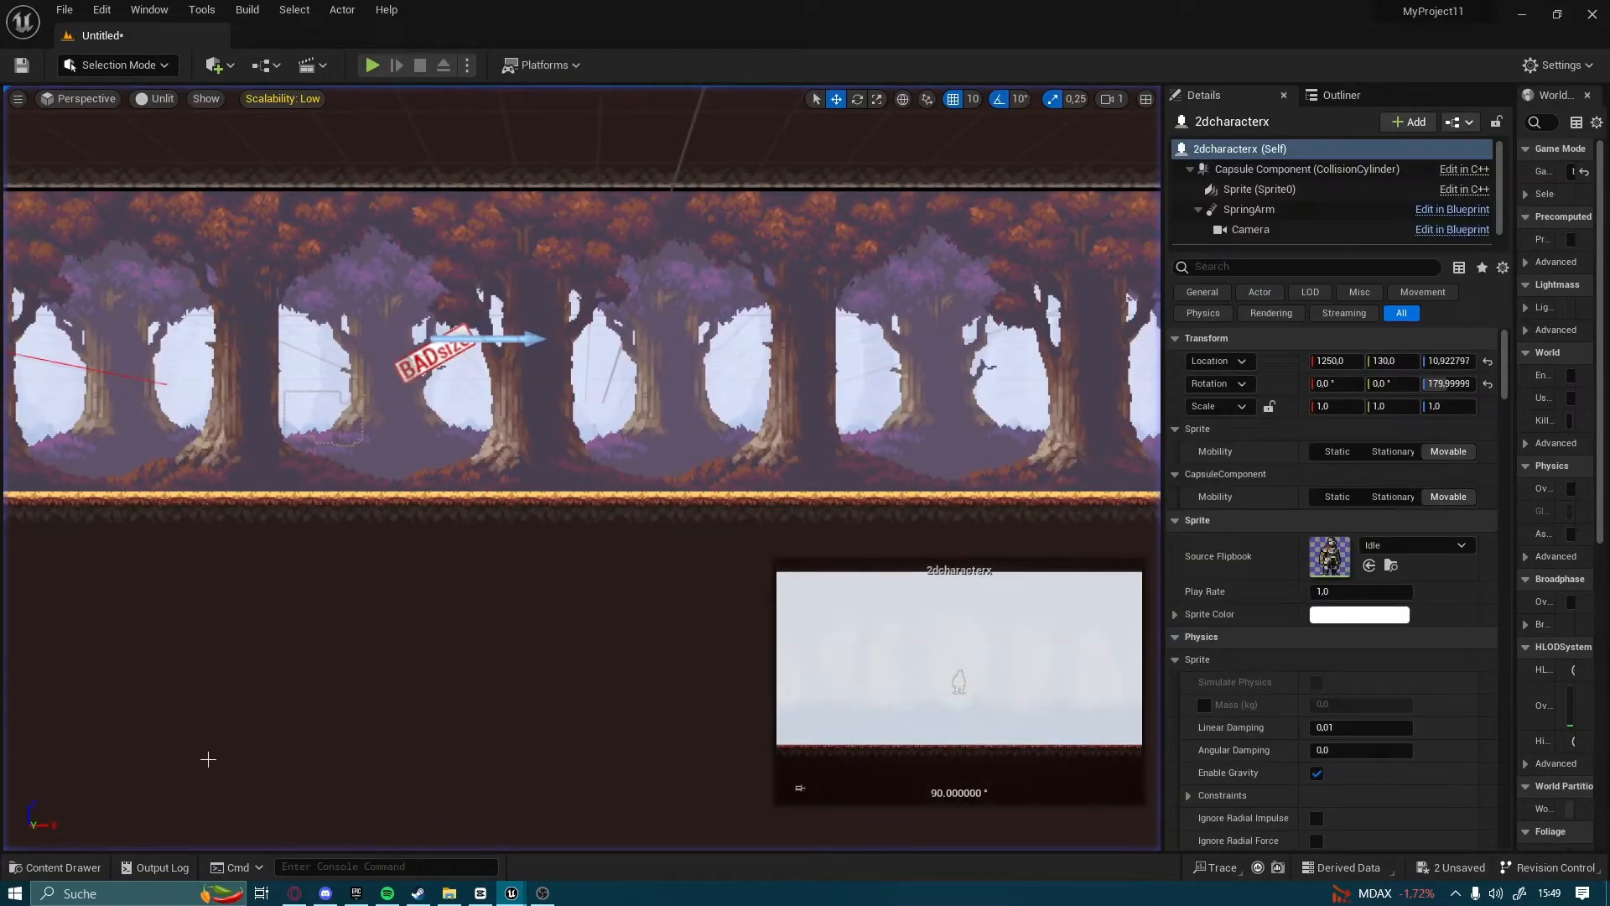
# Return to the 2dcharacterx Event Graph and add an OnFinishedPlaying event for the Sprite component below the attack nodes
pyautogui.click(57, 869)
pyautogui.moveTo(519, 895)
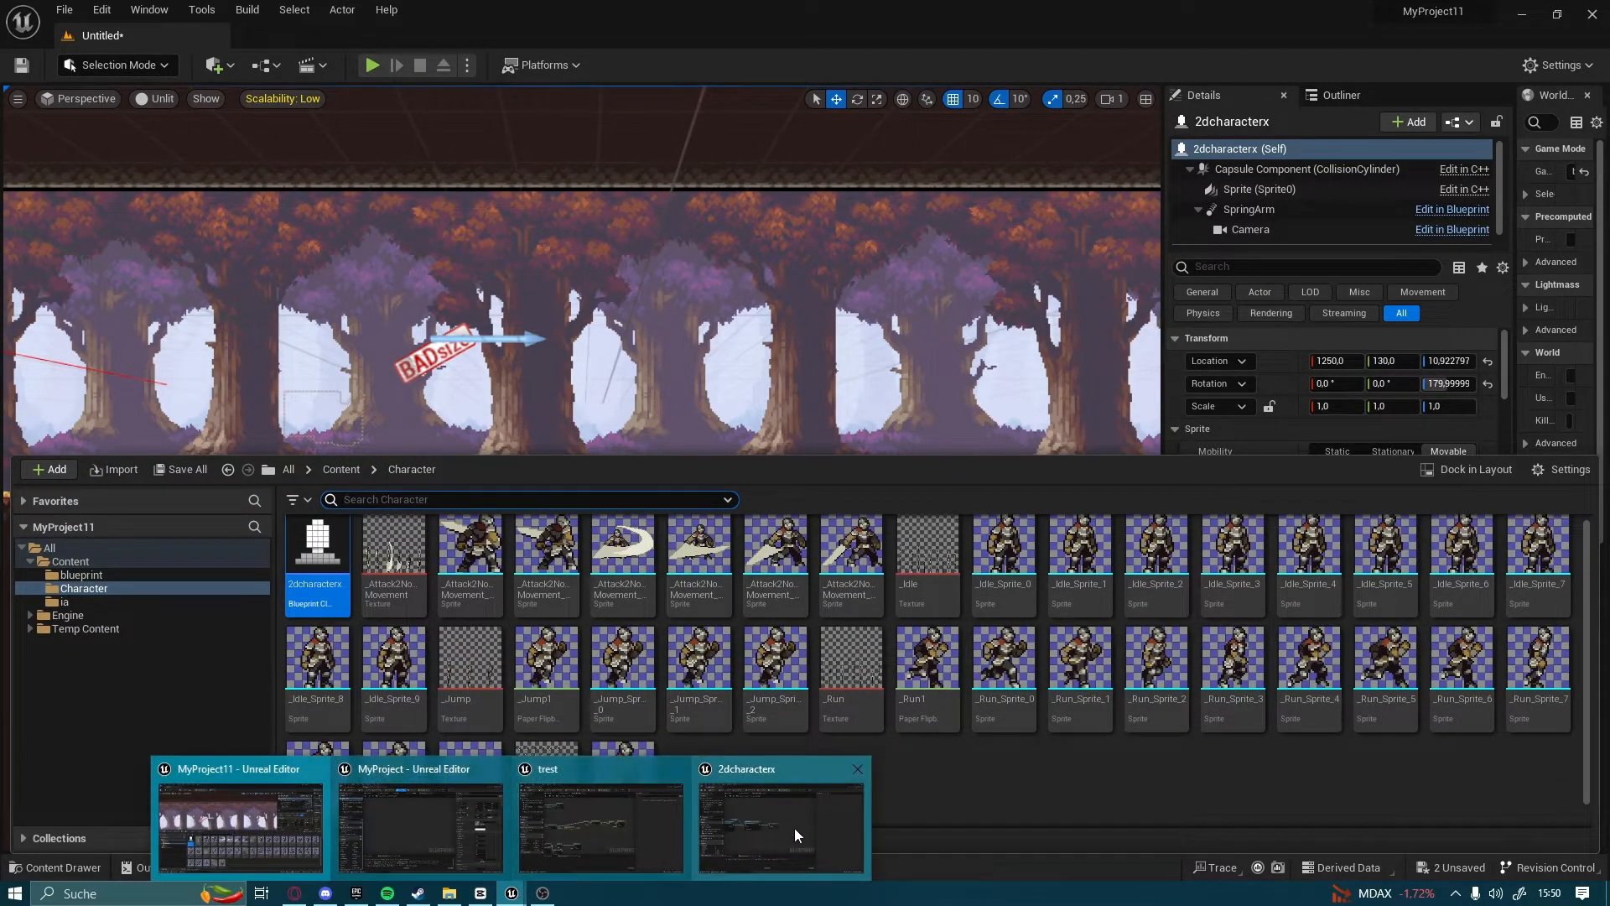
pyautogui.click(794, 830)
pyautogui.moveTo(527, 542); pyautogui.dragTo(1131, 446, button='right')
pyautogui.moveTo(569, 483); pyautogui.dragTo(689, 417, button='right')
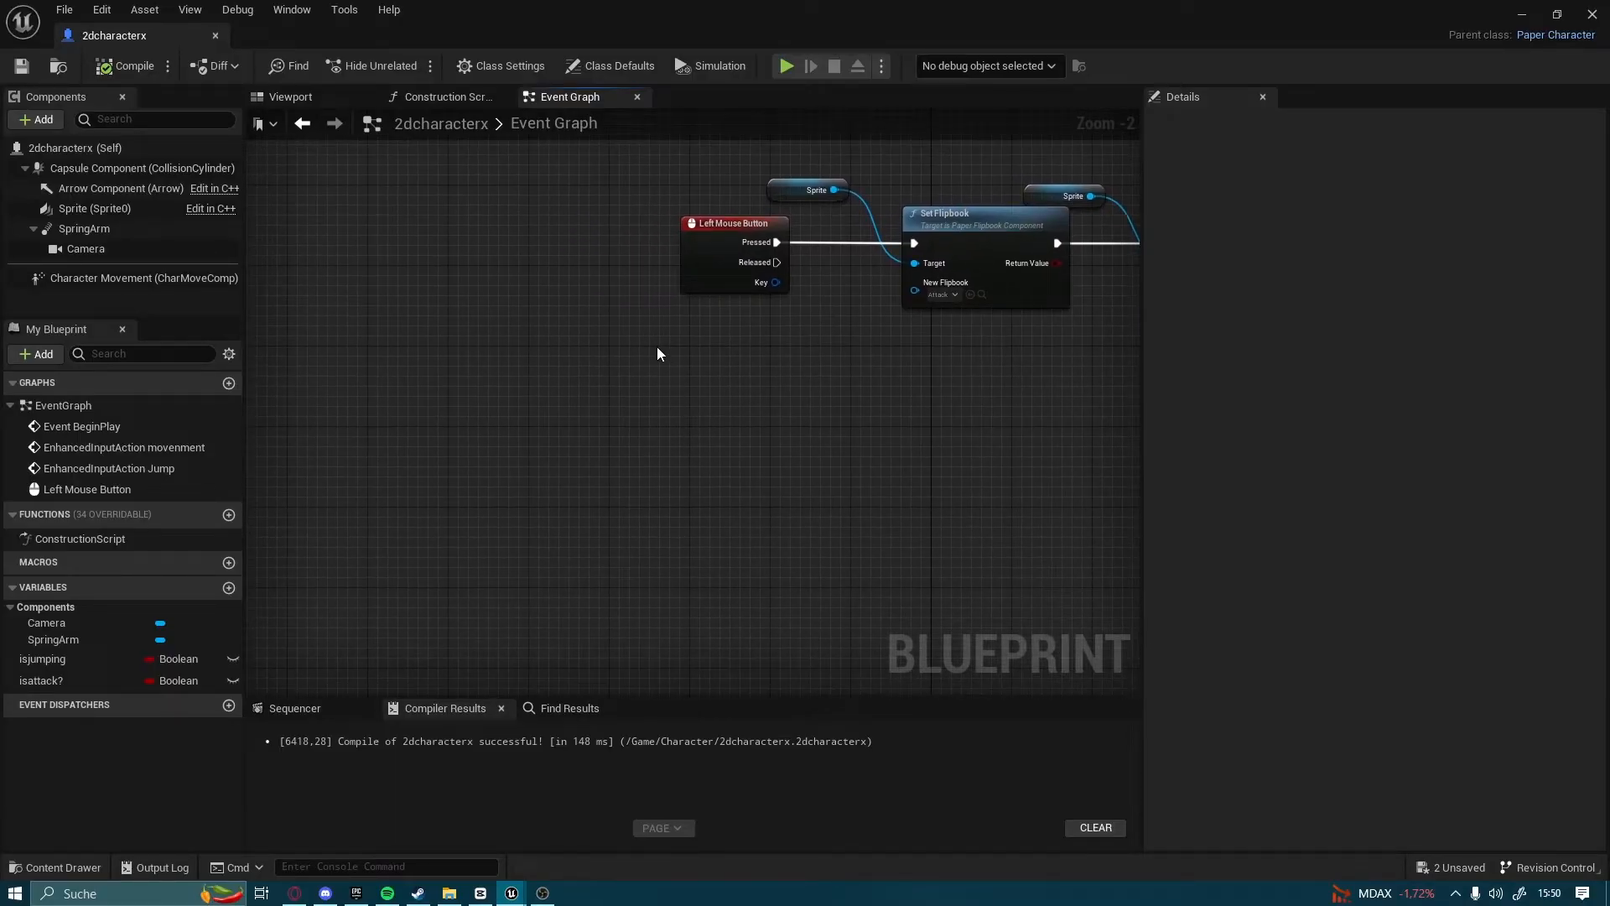
pyautogui.moveTo(477, 572); pyautogui.dragTo(362, 409, button='right')
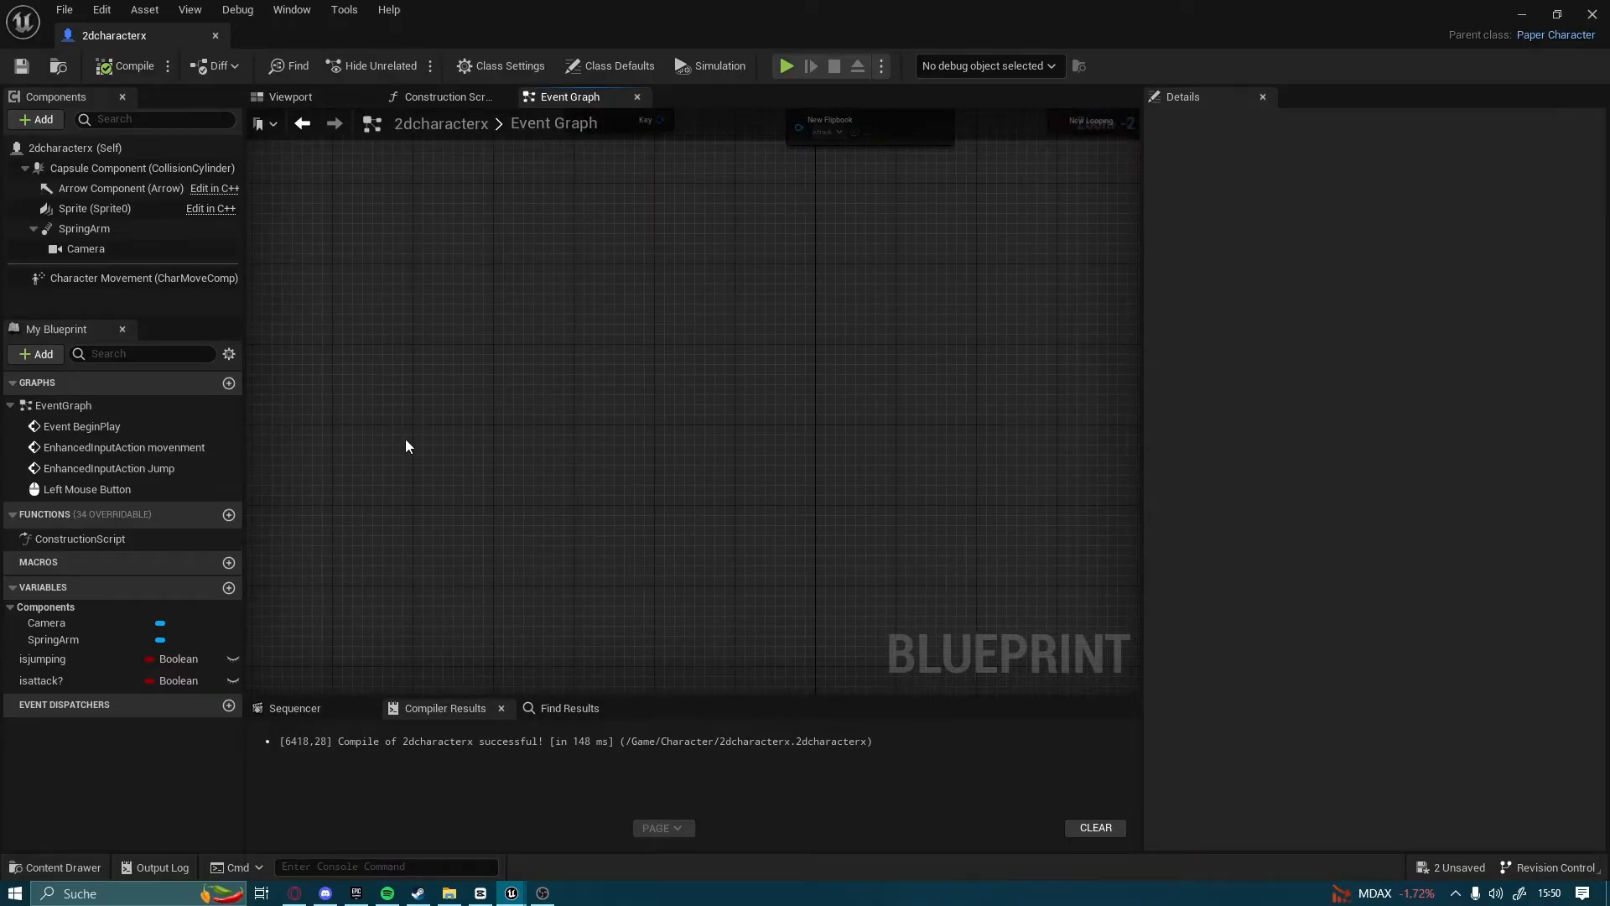
pyautogui.rightClick(83, 213)
pyautogui.moveTo(142, 249)
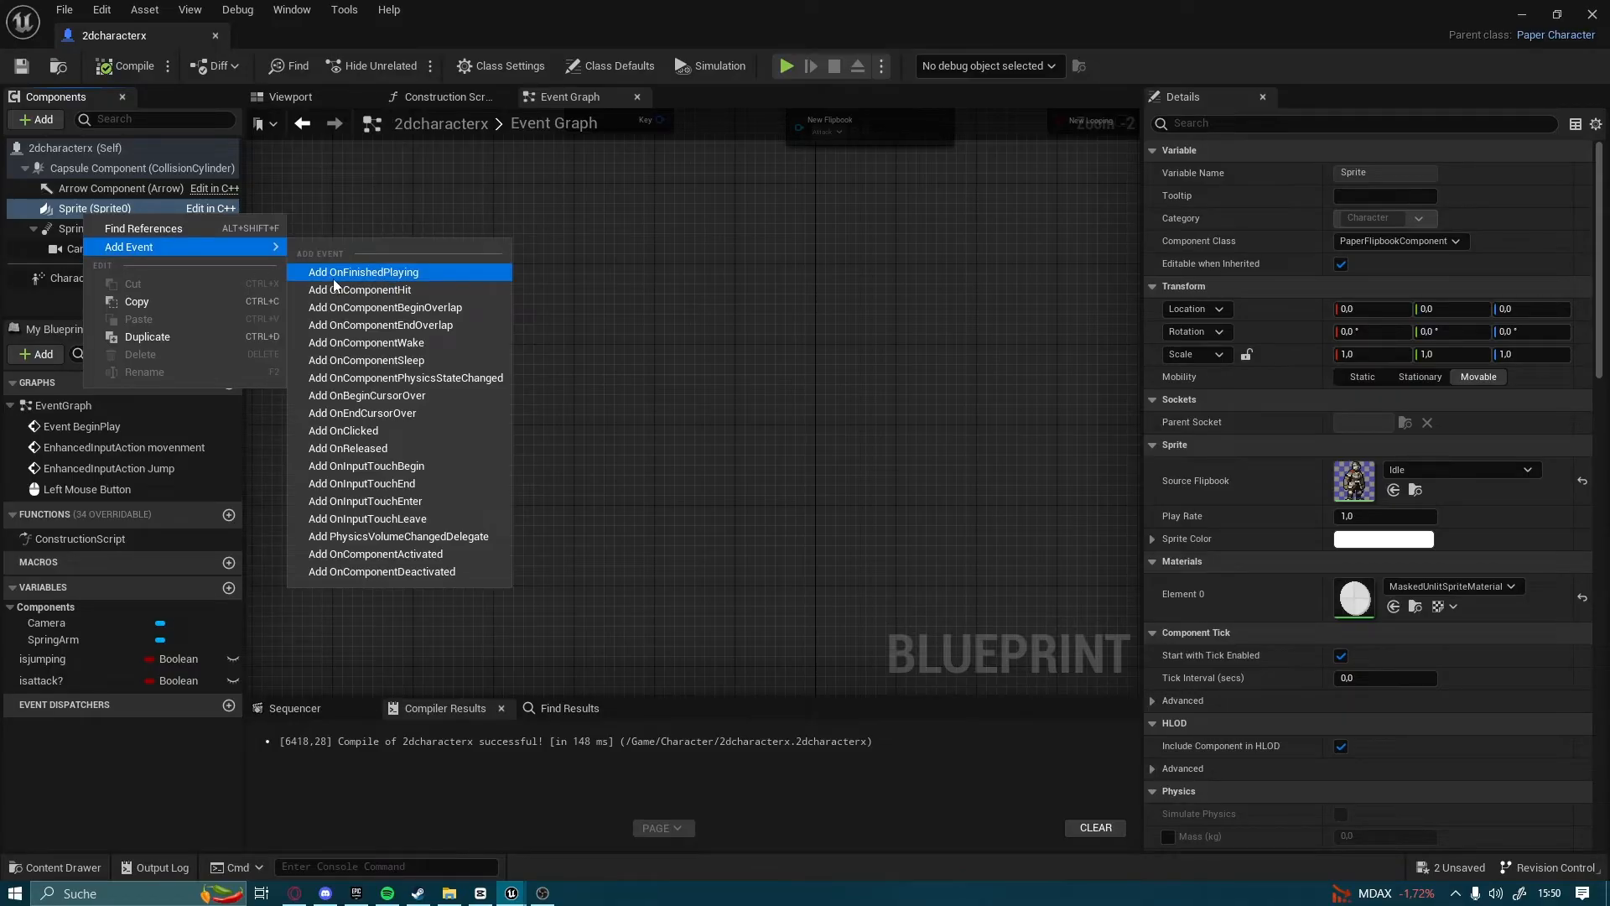
pyautogui.click(359, 277)
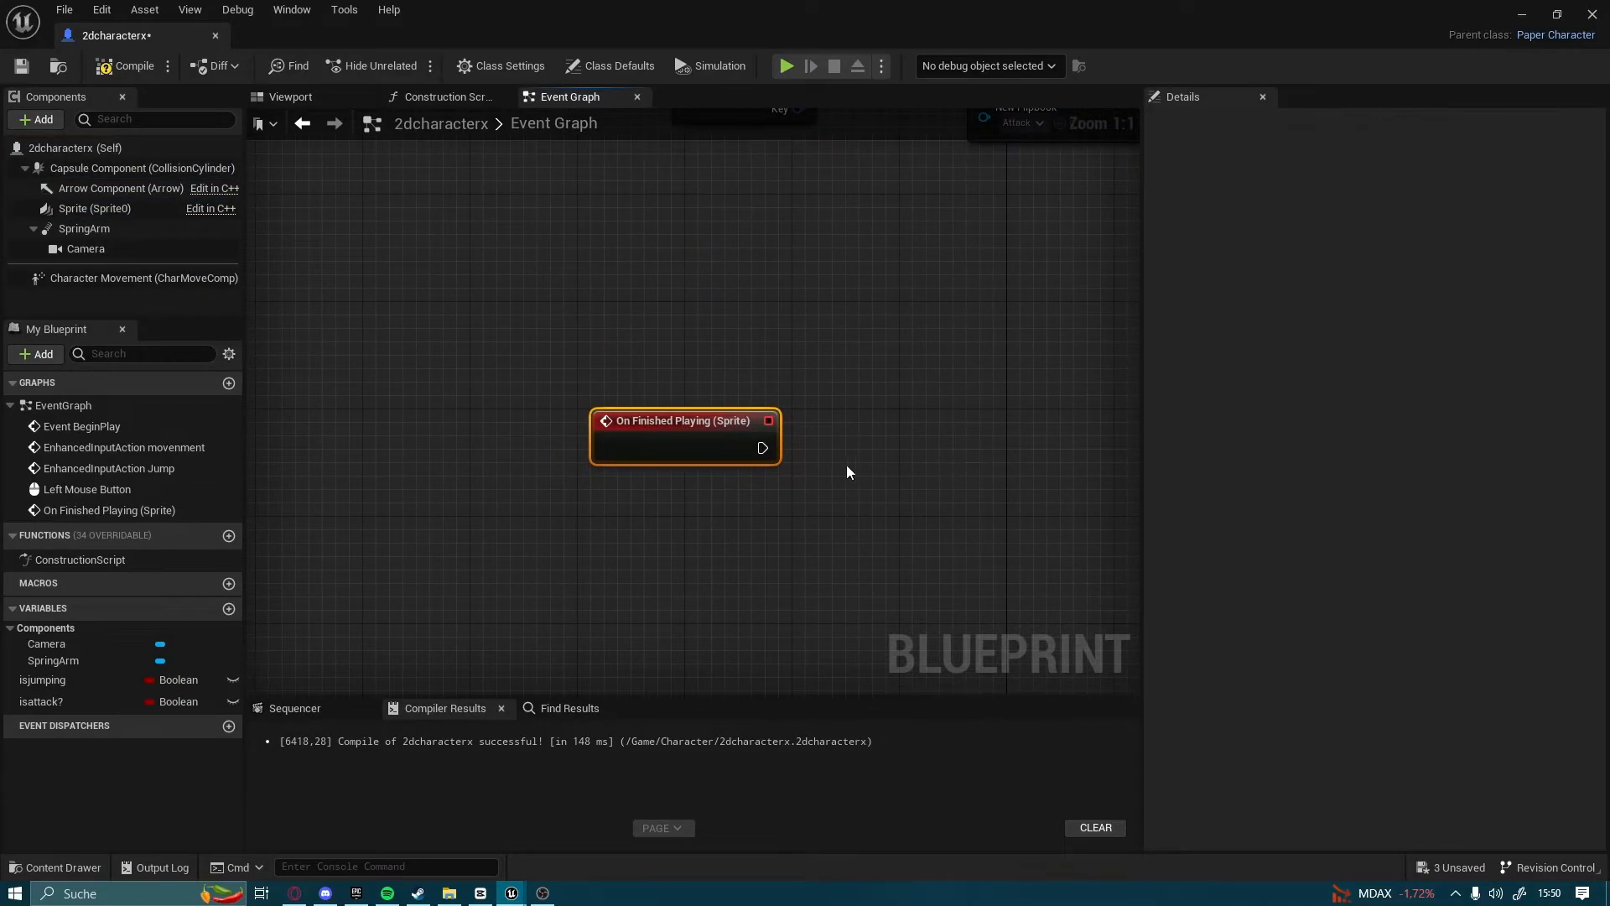
# Add a Branch node connected to the On Finished Playing (Sprite) event's output
pyautogui.moveTo(944, 450); pyautogui.dragTo(944, 450)
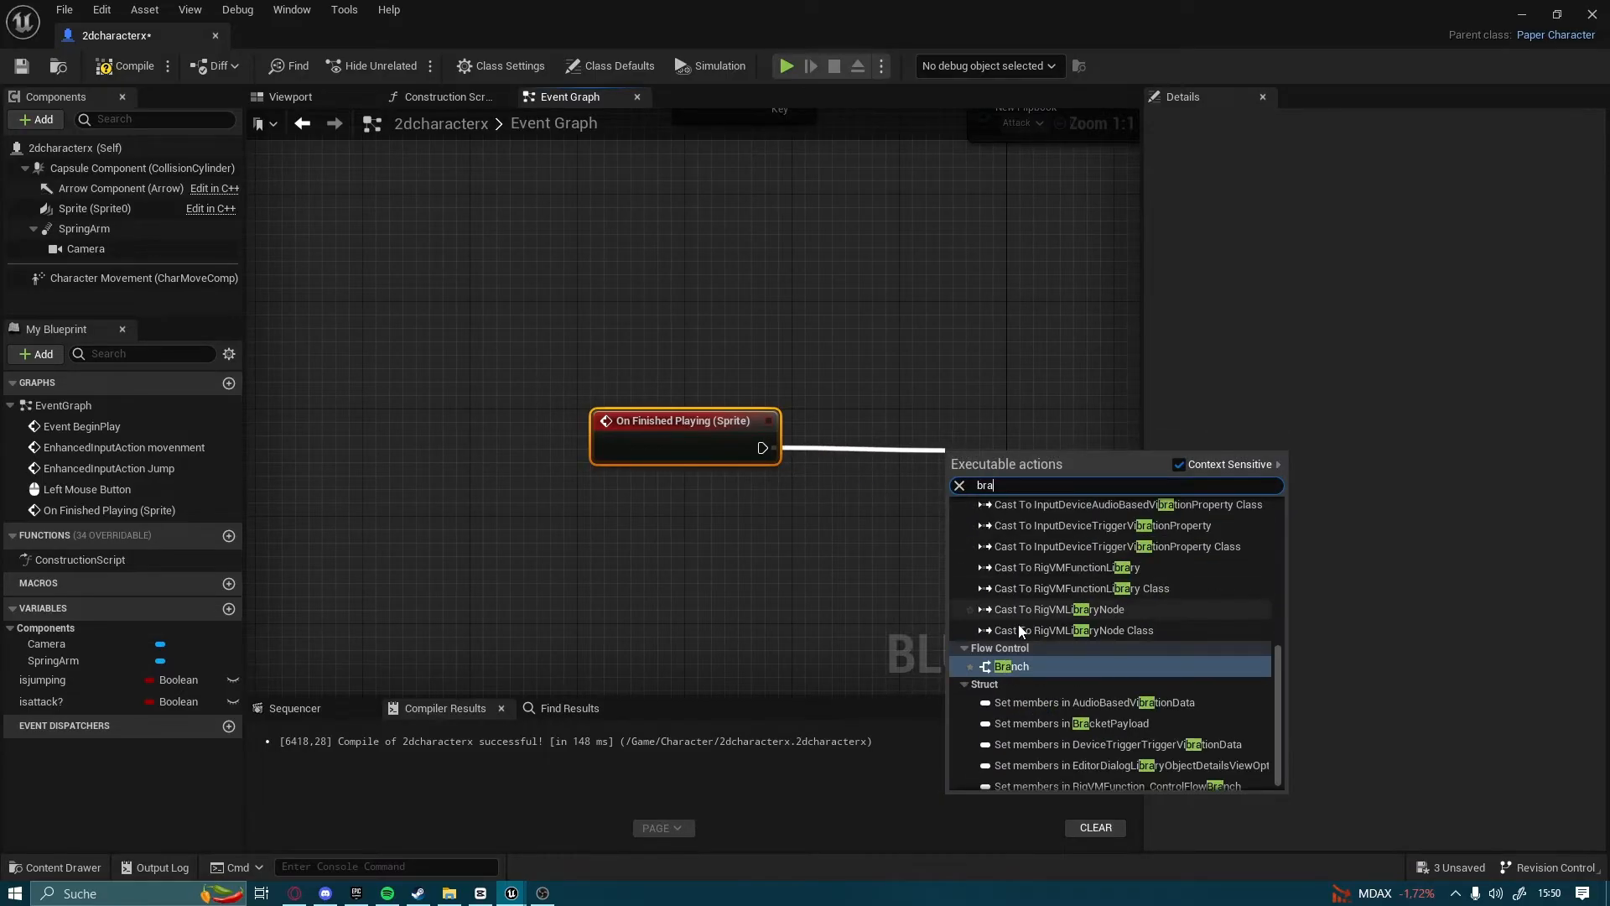
pyautogui.click(1033, 664)
pyautogui.moveTo(929, 551); pyautogui.dragTo(708, 536, button='right')
# Add a Set Flipbook (Sprite) node on the Branch's True output and choose the Idle flipbook
pyautogui.moveTo(777, 453); pyautogui.dragTo(981, 439)
pyautogui.write('set flip')
pyautogui.press('Return')
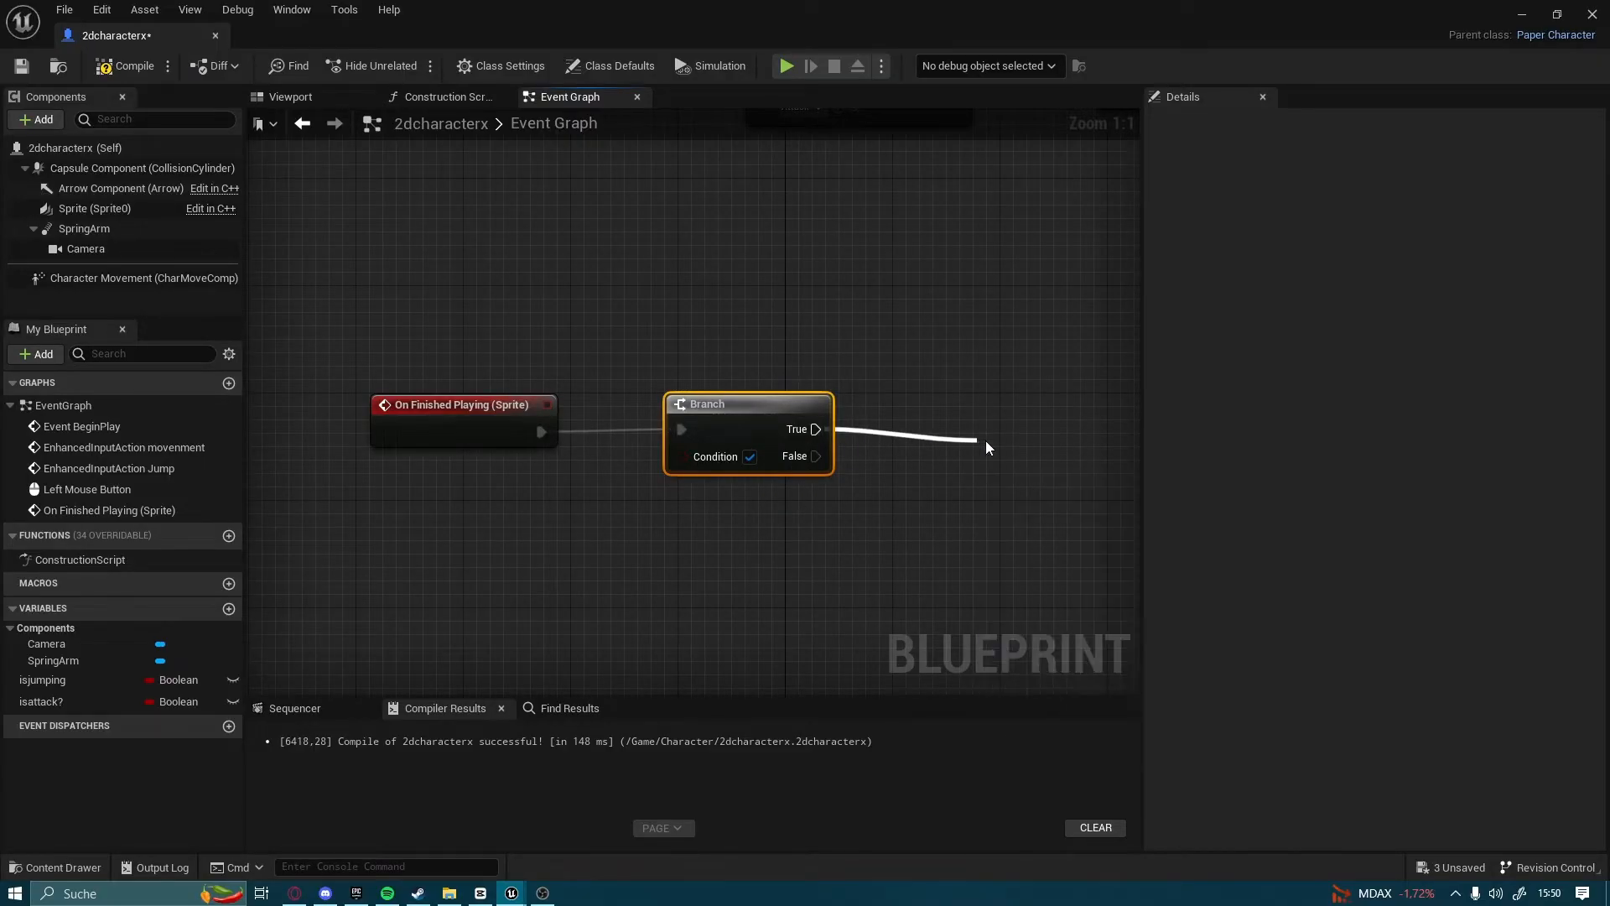
pyautogui.moveTo(1024, 438); pyautogui.dragTo(795, 371, button='right')
pyautogui.moveTo(841, 393); pyautogui.dragTo(828, 341)
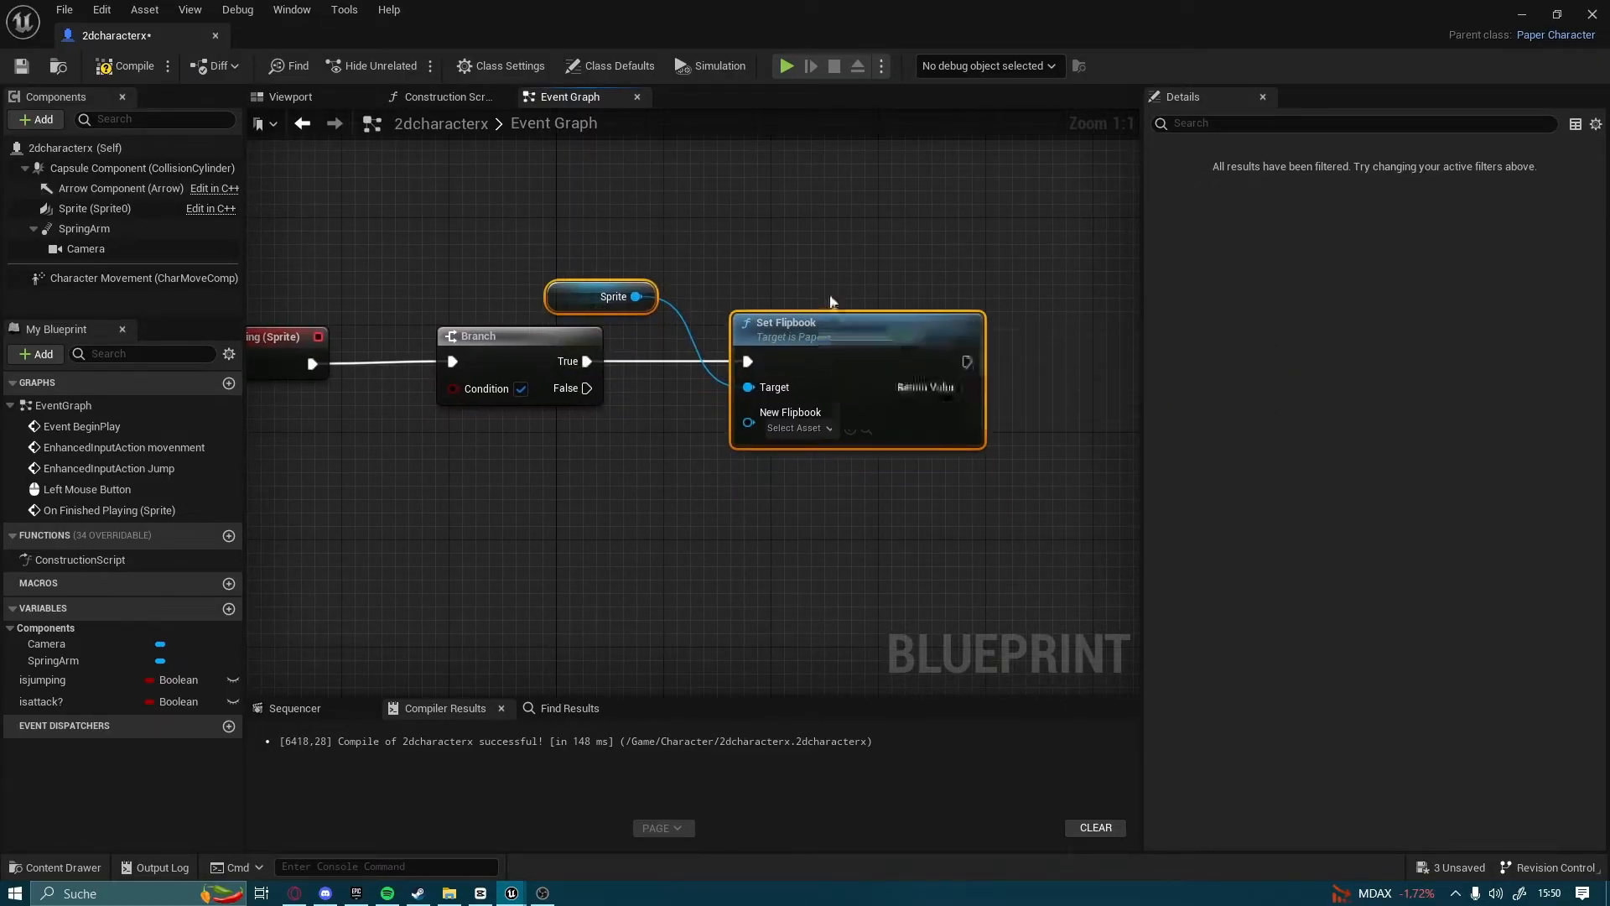
pyautogui.click(827, 305)
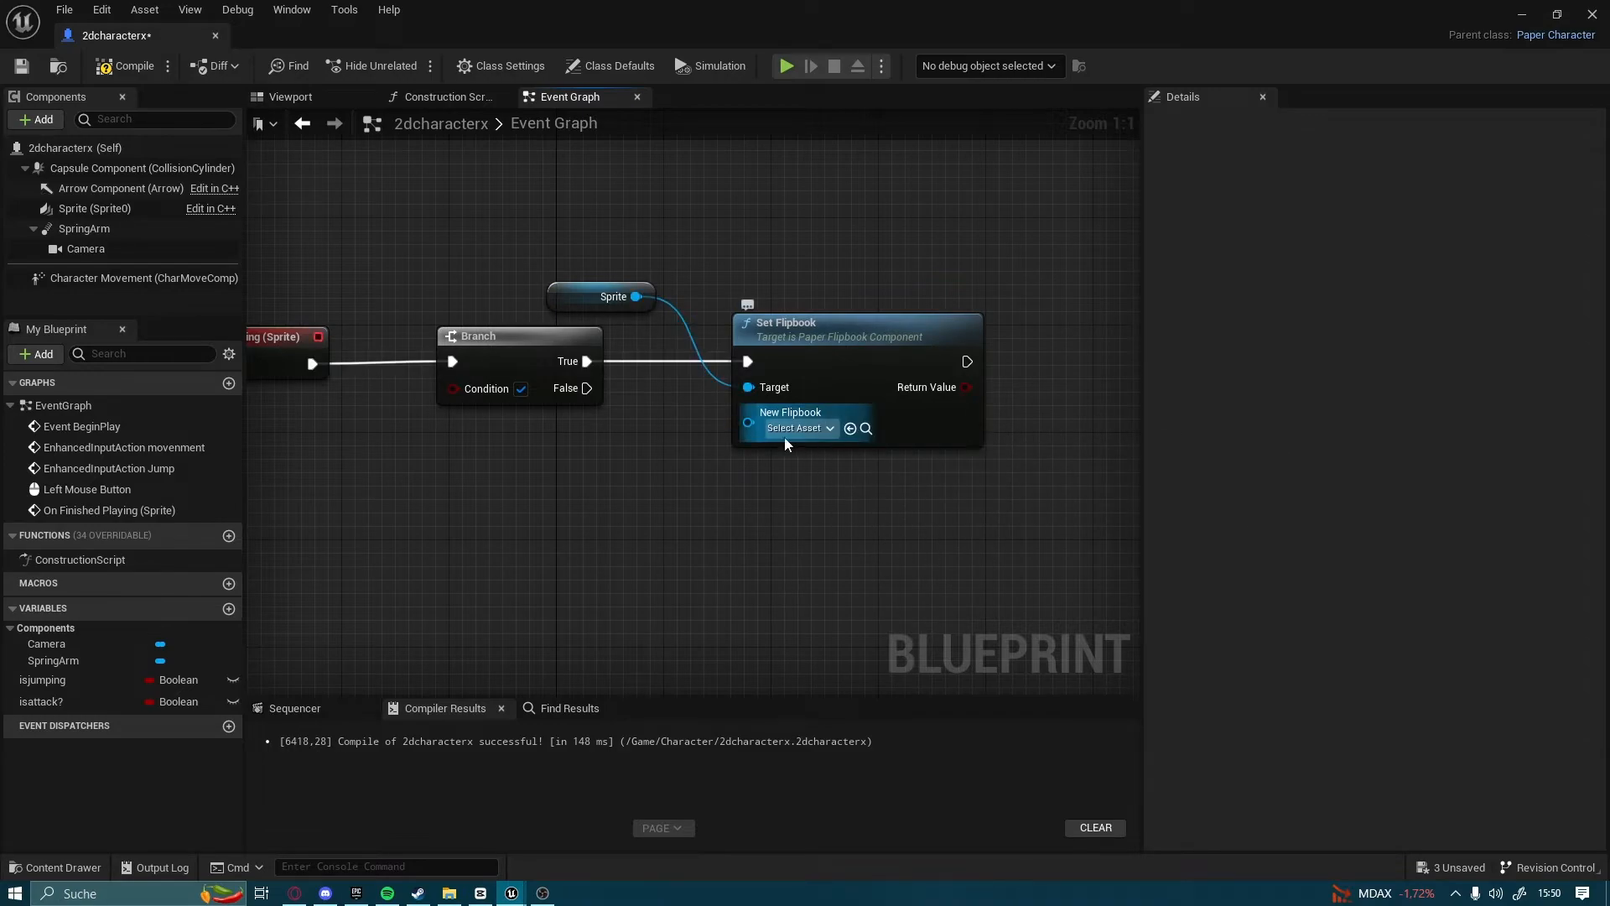
pyautogui.click(798, 429)
pyautogui.click(841, 621)
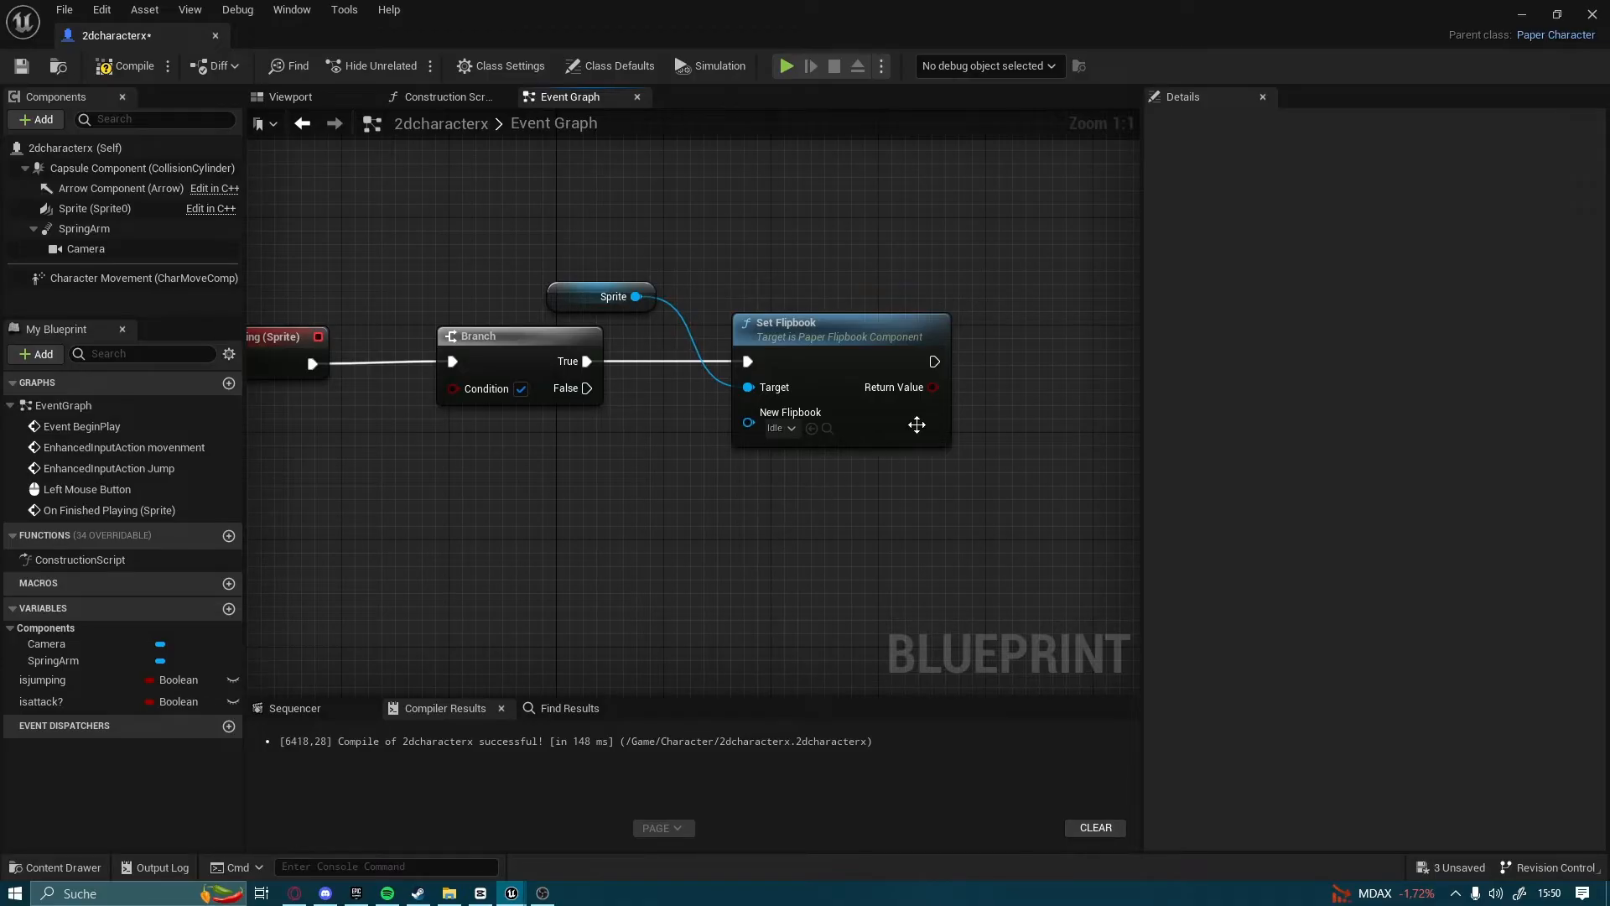
# Add a Set Looping (Sprite) node after Set Flipbook and enable New Looping
pyautogui.moveTo(921, 389); pyautogui.dragTo(642, 380, button='right')
pyautogui.moveTo(912, 369); pyautogui.dragTo(912, 369)
pyautogui.write('set loop')
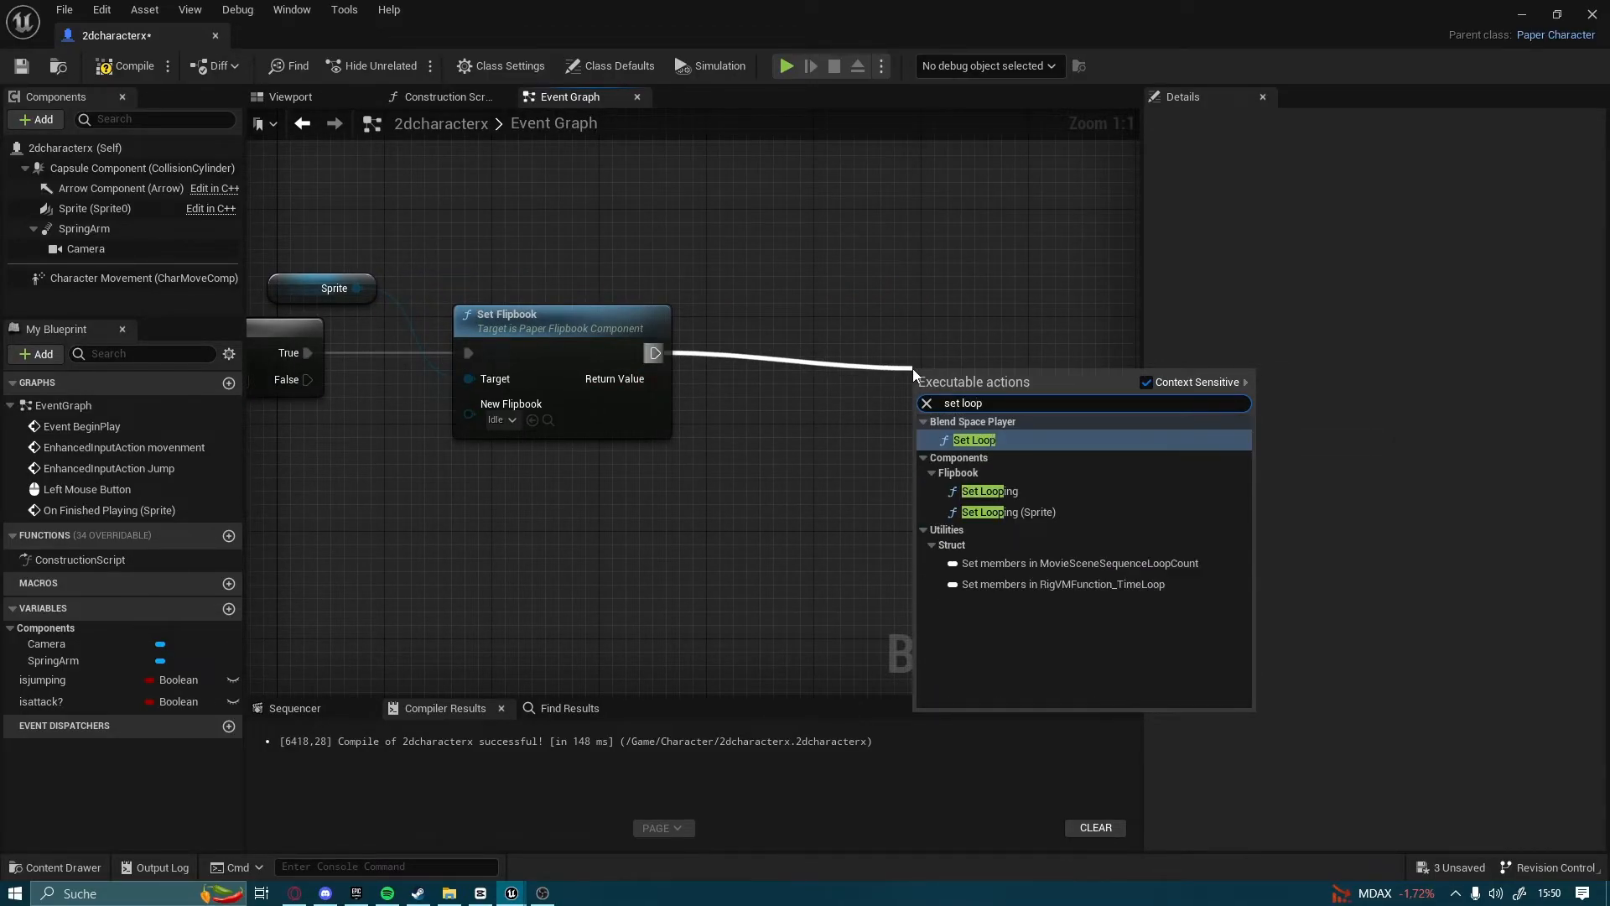
pyautogui.click(1063, 517)
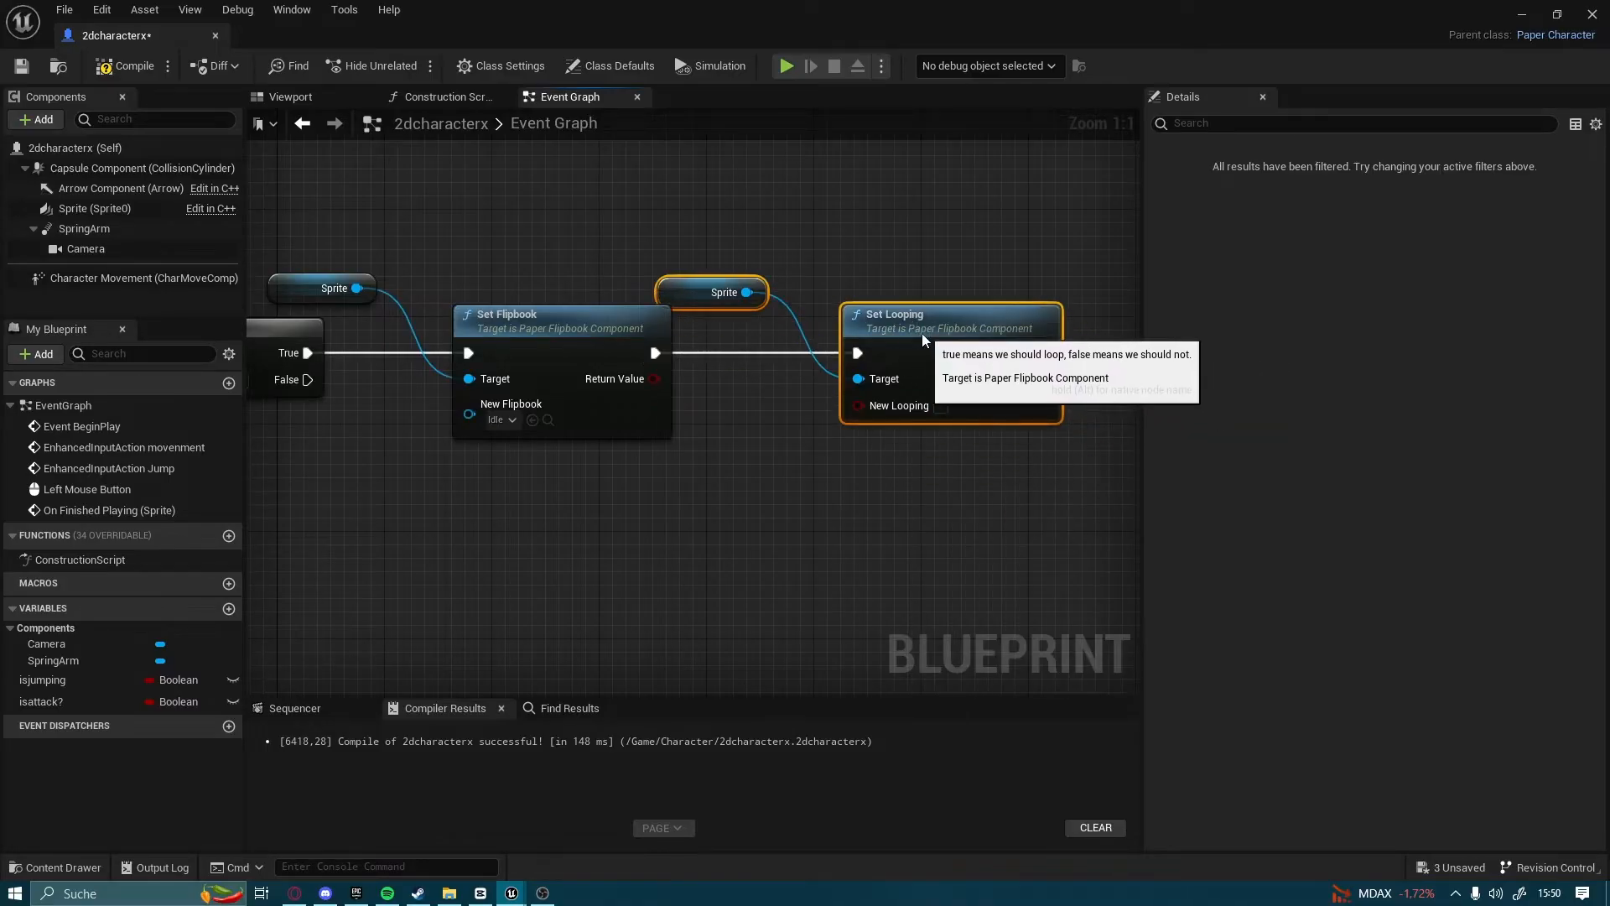
pyautogui.click(939, 407)
pyautogui.moveTo(969, 322); pyautogui.dragTo(556, 322, button='right')
pyautogui.click(579, 468)
# Add a second Branch node connected to the Set Looping output and align it with the chain
pyautogui.moveTo(654, 361); pyautogui.dragTo(837, 360)
pyautogui.write('bra')
pyautogui.click(933, 572)
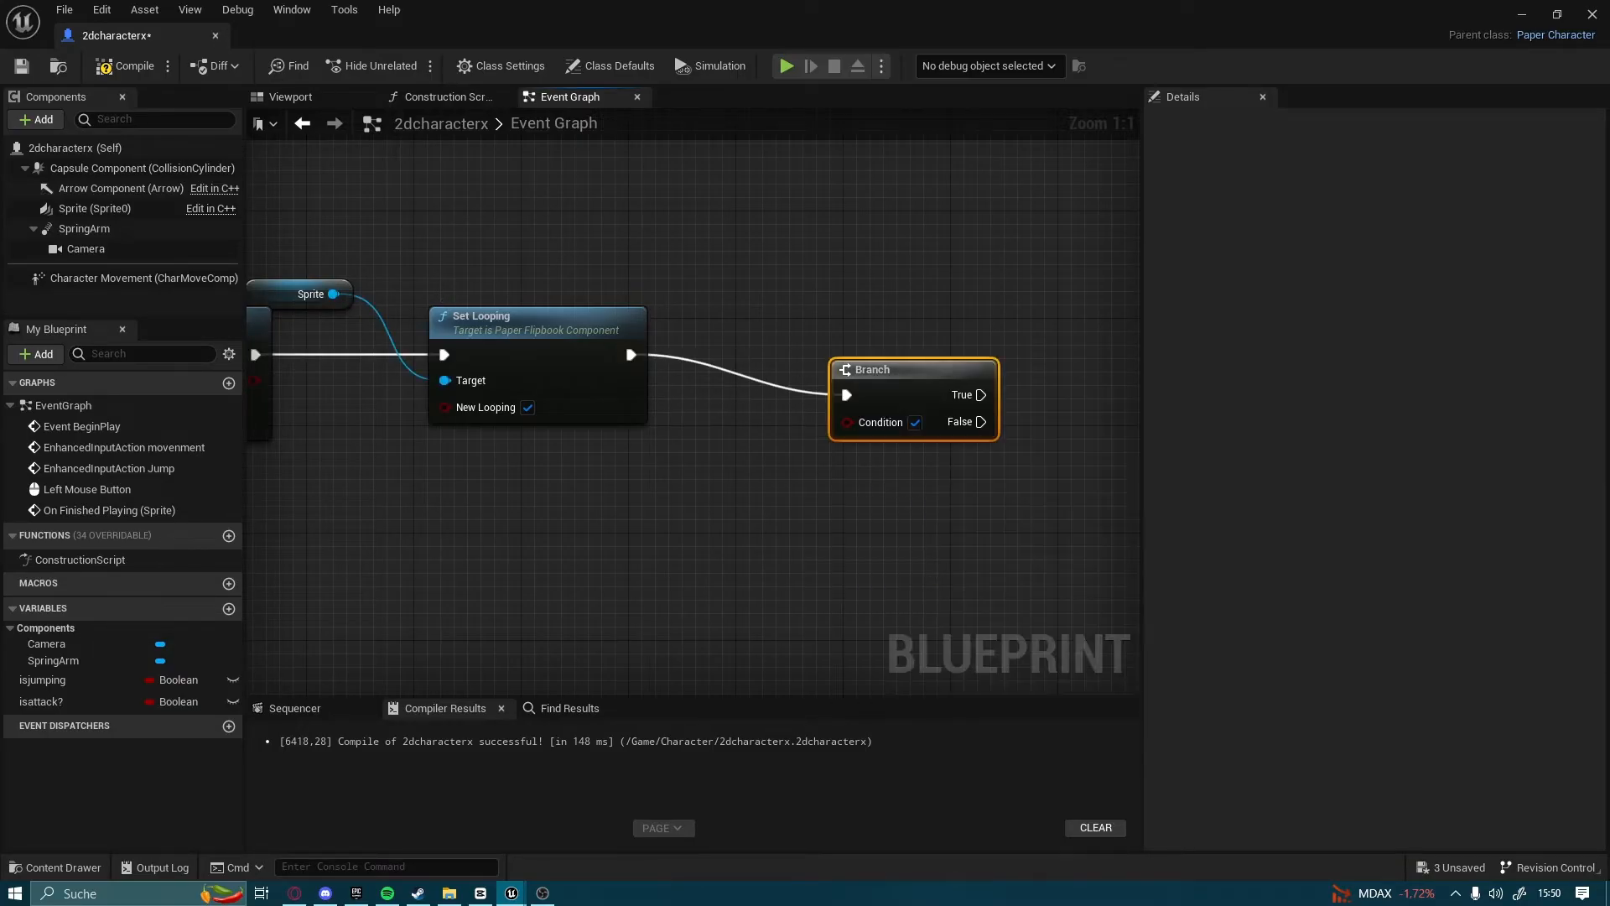
pyautogui.moveTo(842, 486); pyautogui.dragTo(735, 486, button='right')
pyautogui.moveTo(801, 389); pyautogui.dragTo(748, 349)
pyautogui.moveTo(878, 347); pyautogui.dragTo(714, 410, button='right')
# Add a Play node for the Sprite on the second Branch's True output and align it
pyautogui.moveTo(657, 416); pyautogui.dragTo(981, 375)
pyautogui.write('play')
pyautogui.press('Return')
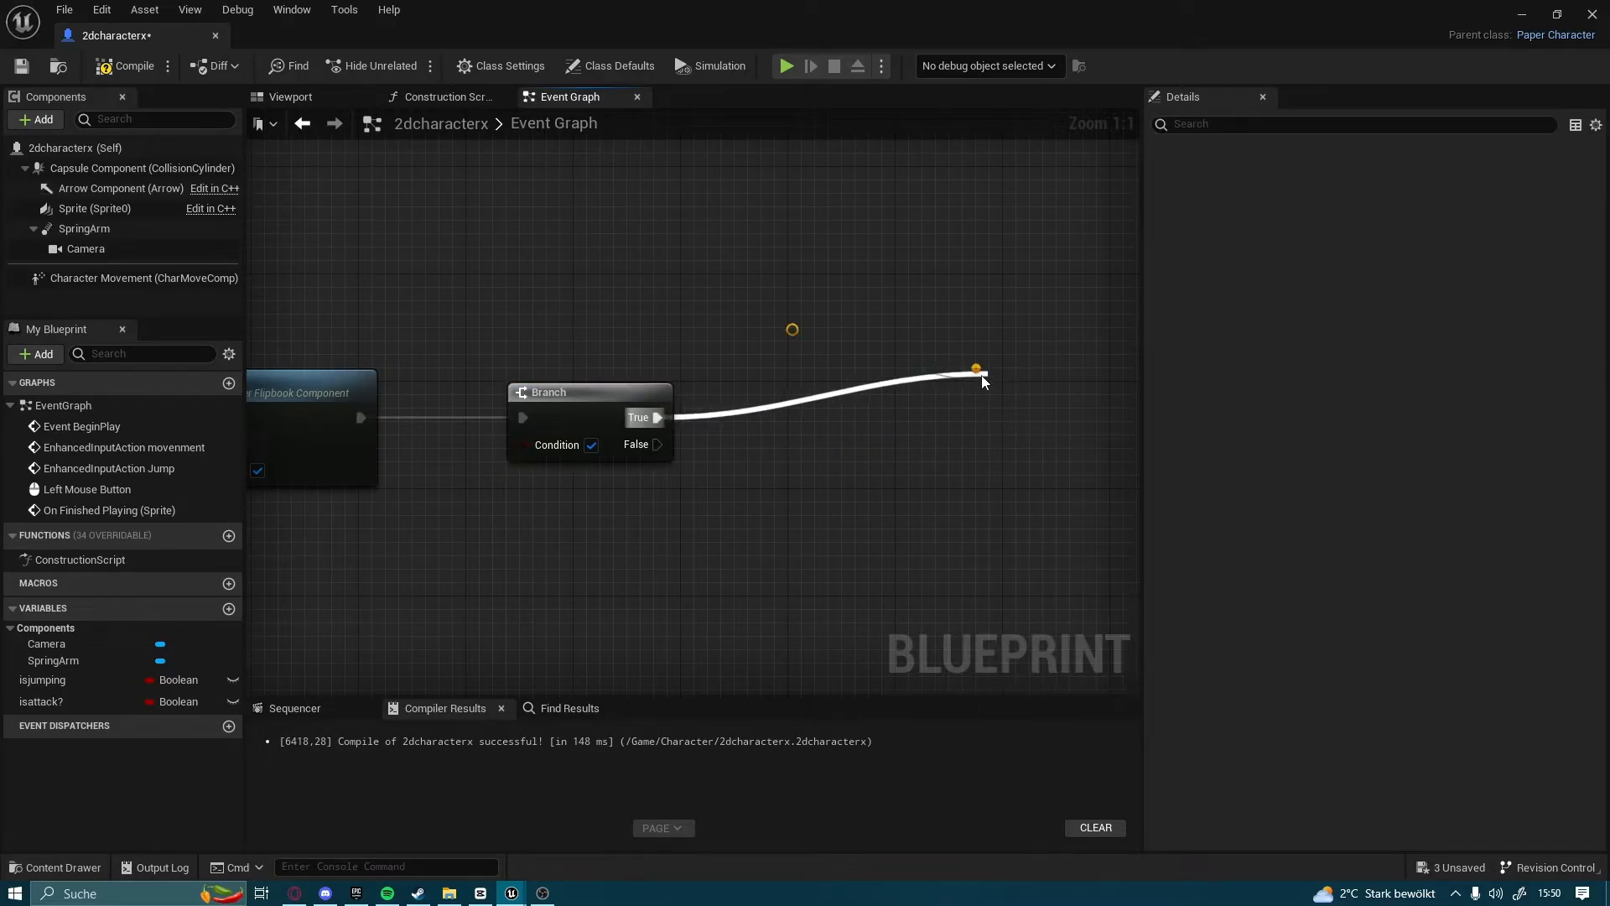
pyautogui.moveTo(935, 324); pyautogui.dragTo(837, 312, button='right')
pyautogui.moveTo(974, 409); pyautogui.dragTo(894, 410)
pyautogui.moveTo(637, 517); pyautogui.dragTo(704, 440, button='right')
pyautogui.moveTo(629, 514); pyautogui.dragTo(768, 449)
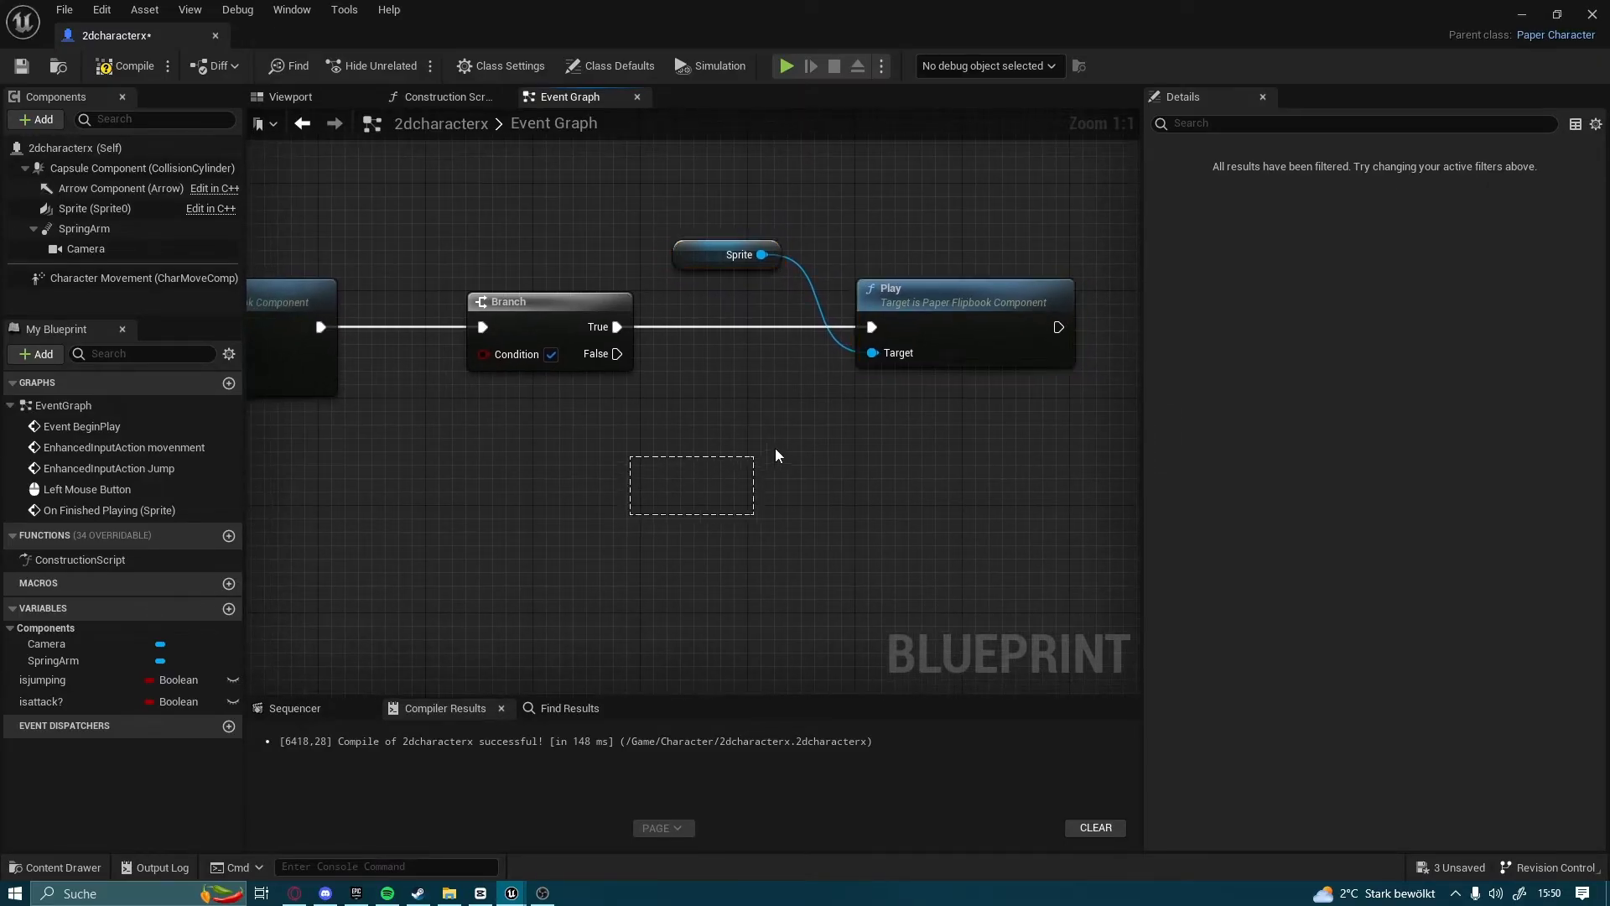
pyautogui.moveTo(621, 492); pyautogui.dragTo(850, 445, button='right')
pyautogui.moveTo(523, 503); pyautogui.dragTo(683, 421, button='right')
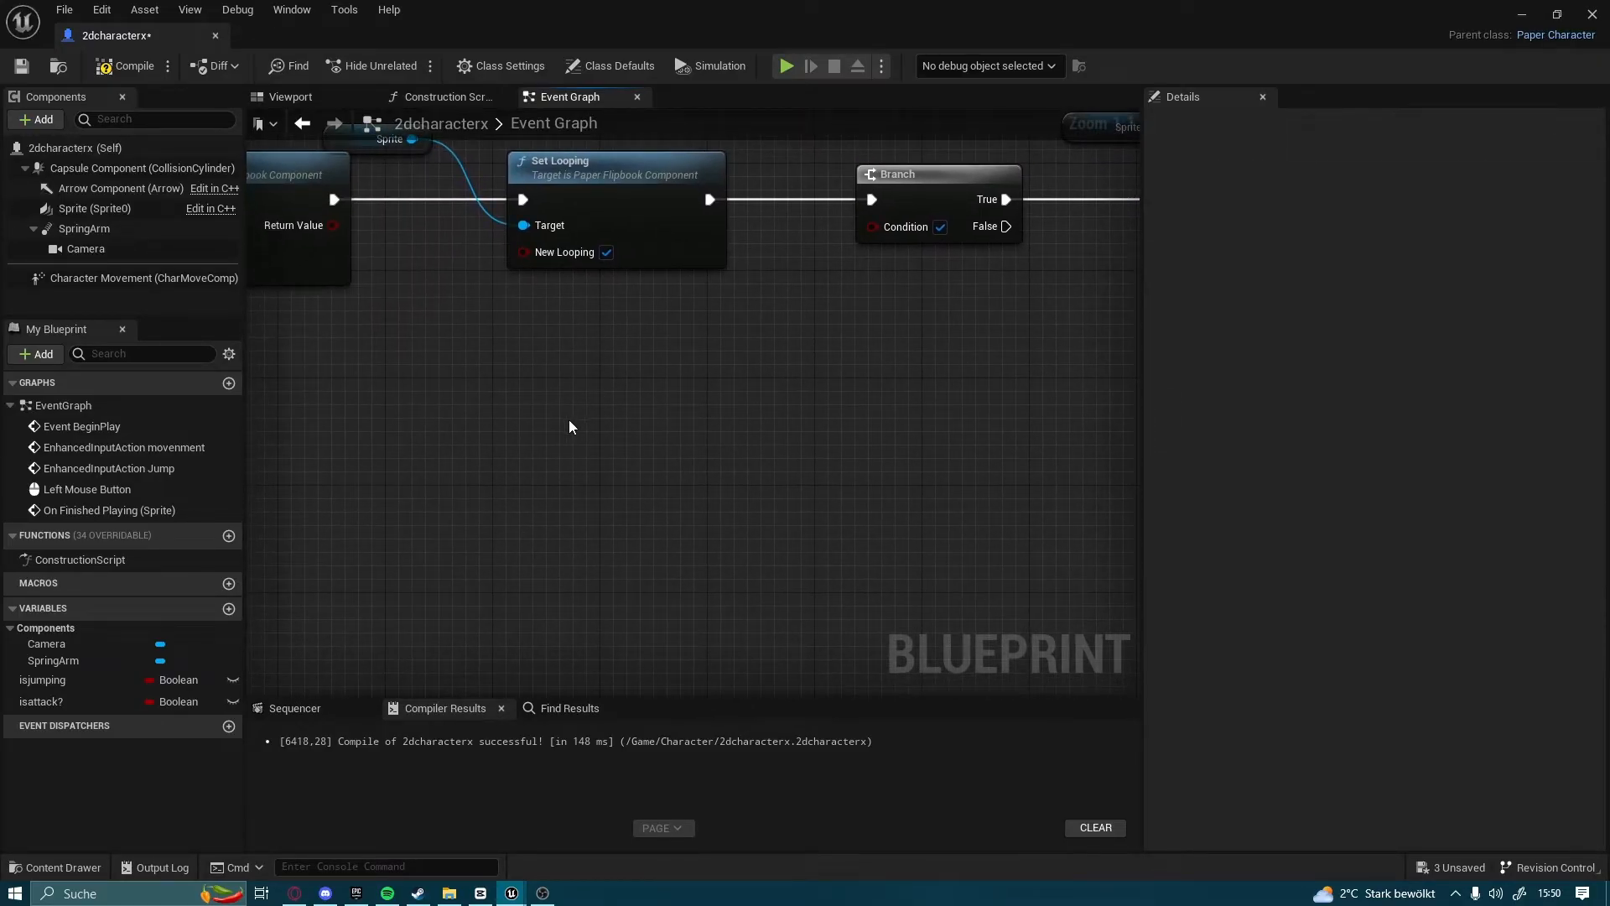
# Duplicate the Sprite reference below the second Branch and add an Is Playing node targeting it
pyautogui.moveTo(1021, 431); pyautogui.dragTo(747, 525, button='right')
pyautogui.moveTo(876, 503); pyautogui.dragTo(742, 491, button='right')
pyautogui.moveTo(700, 213); pyautogui.dragTo(696, 238)
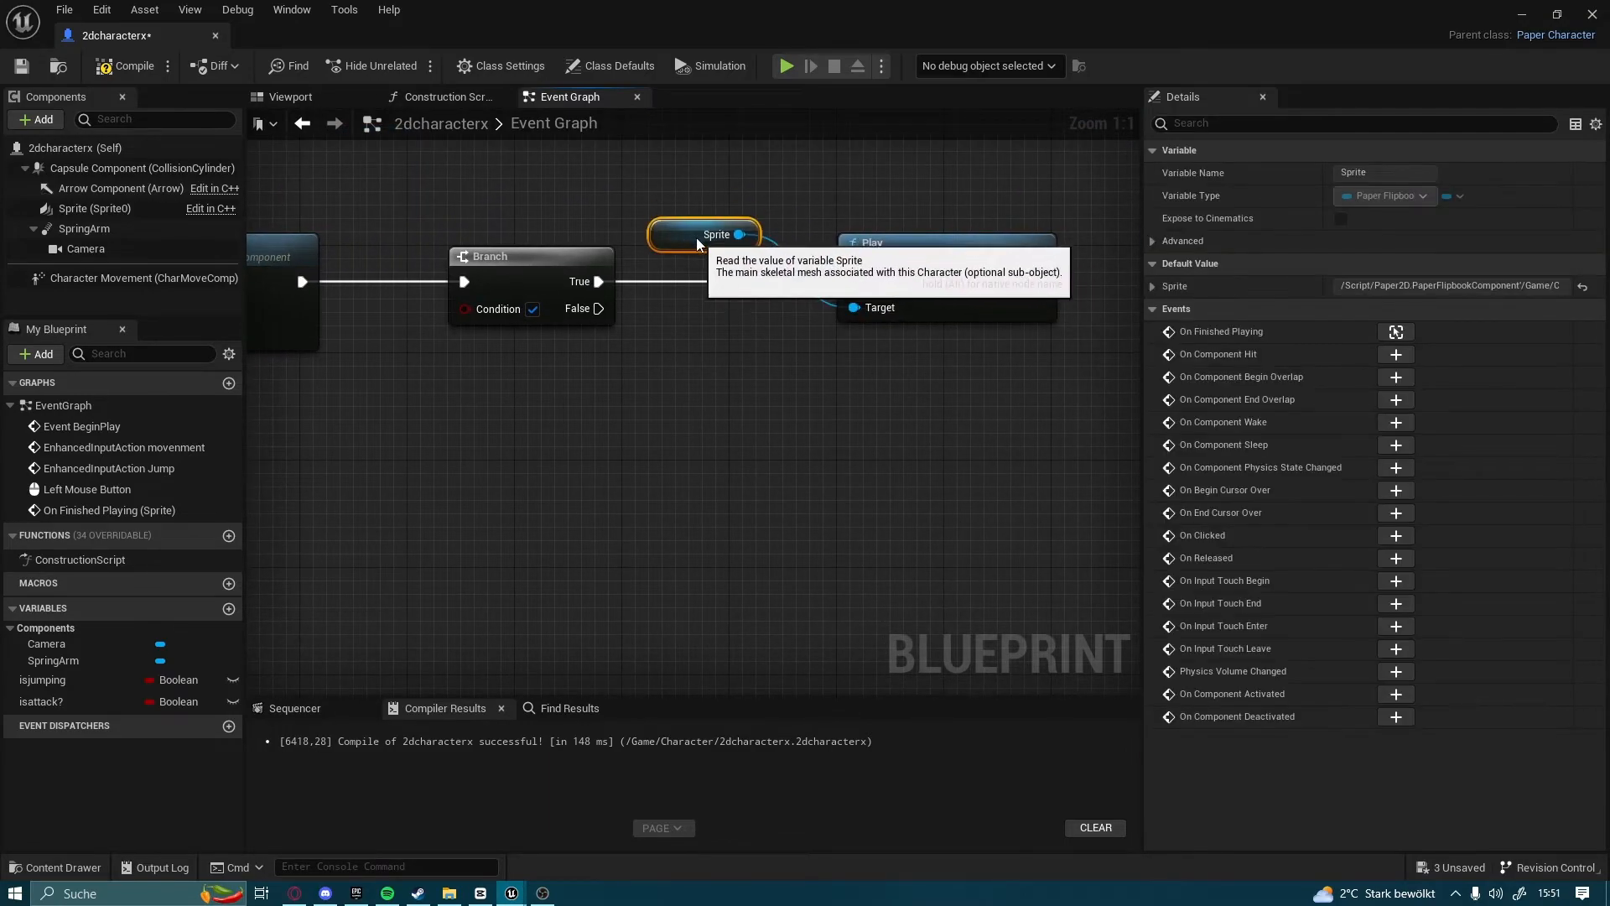
pyautogui.moveTo(550, 448); pyautogui.dragTo(878, 400, button='right')
pyautogui.hotkey('ctrl', 'v')
pyautogui.moveTo(547, 440); pyautogui.dragTo(730, 401)
pyautogui.write('is playing')
pyautogui.press('Return')
# Add a NOT Boolean node to the Is Playing return value and connect it to the second Branch's Condition
pyautogui.moveTo(828, 419); pyautogui.dragTo(667, 422)
pyautogui.moveTo(787, 437); pyautogui.dragTo(718, 474, button='right')
pyautogui.moveTo(709, 484); pyautogui.dragTo(919, 443)
pyautogui.write('not bol')
pyautogui.press('BackSpace')
pyautogui.press('BackSpace')
pyautogui.press('Return')
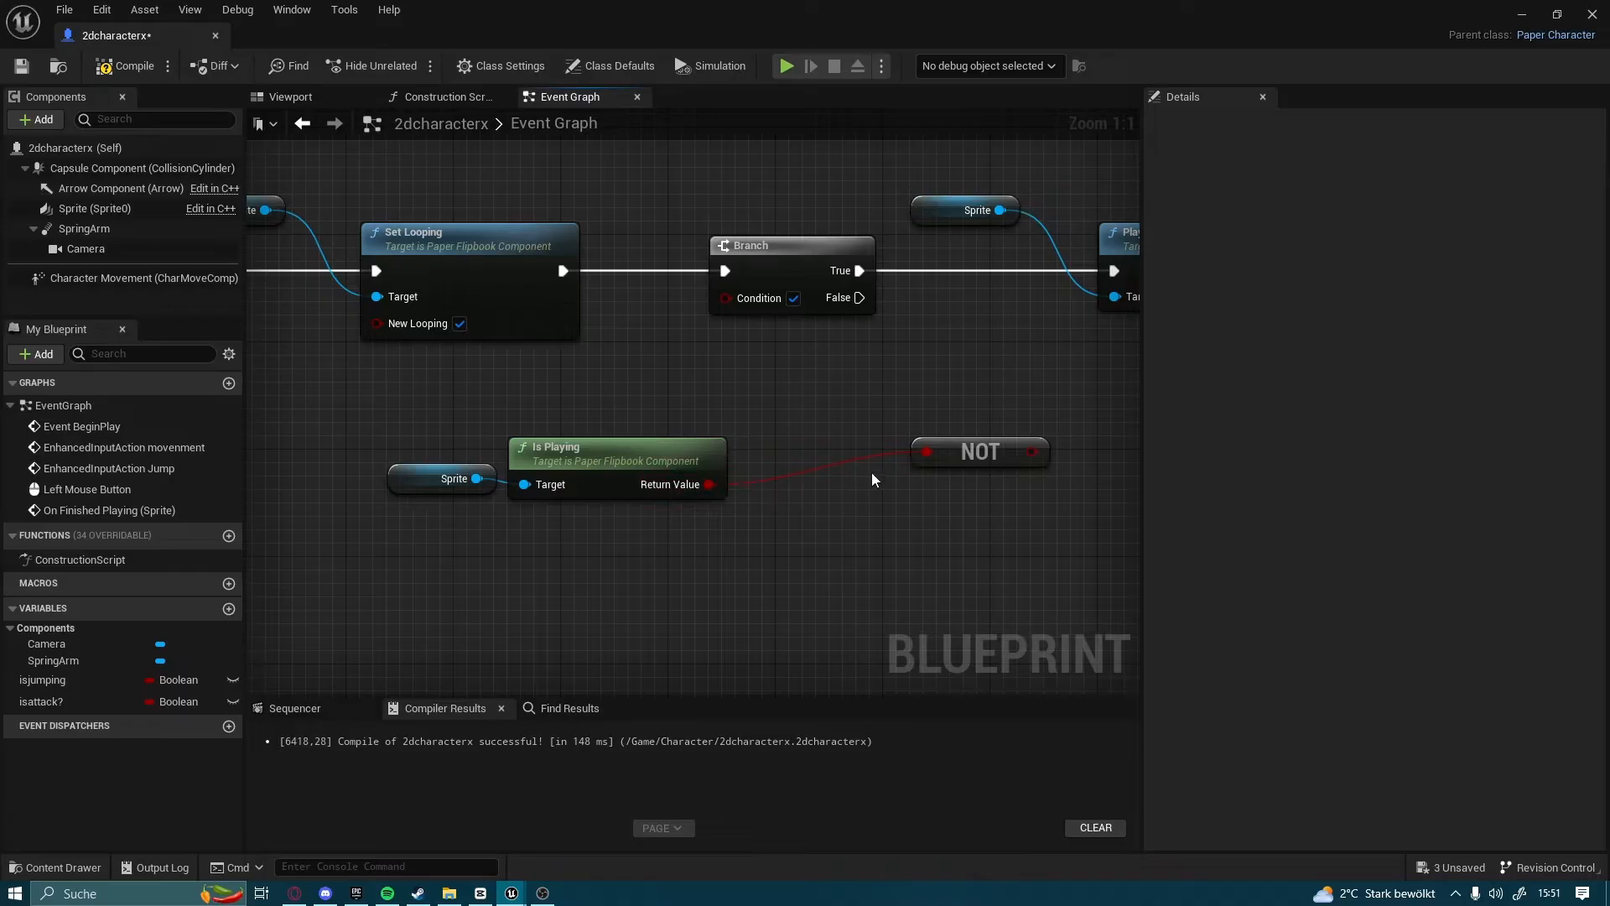
pyautogui.moveTo(935, 461); pyautogui.dragTo(840, 474)
pyautogui.moveTo(937, 466); pyautogui.dragTo(742, 305)
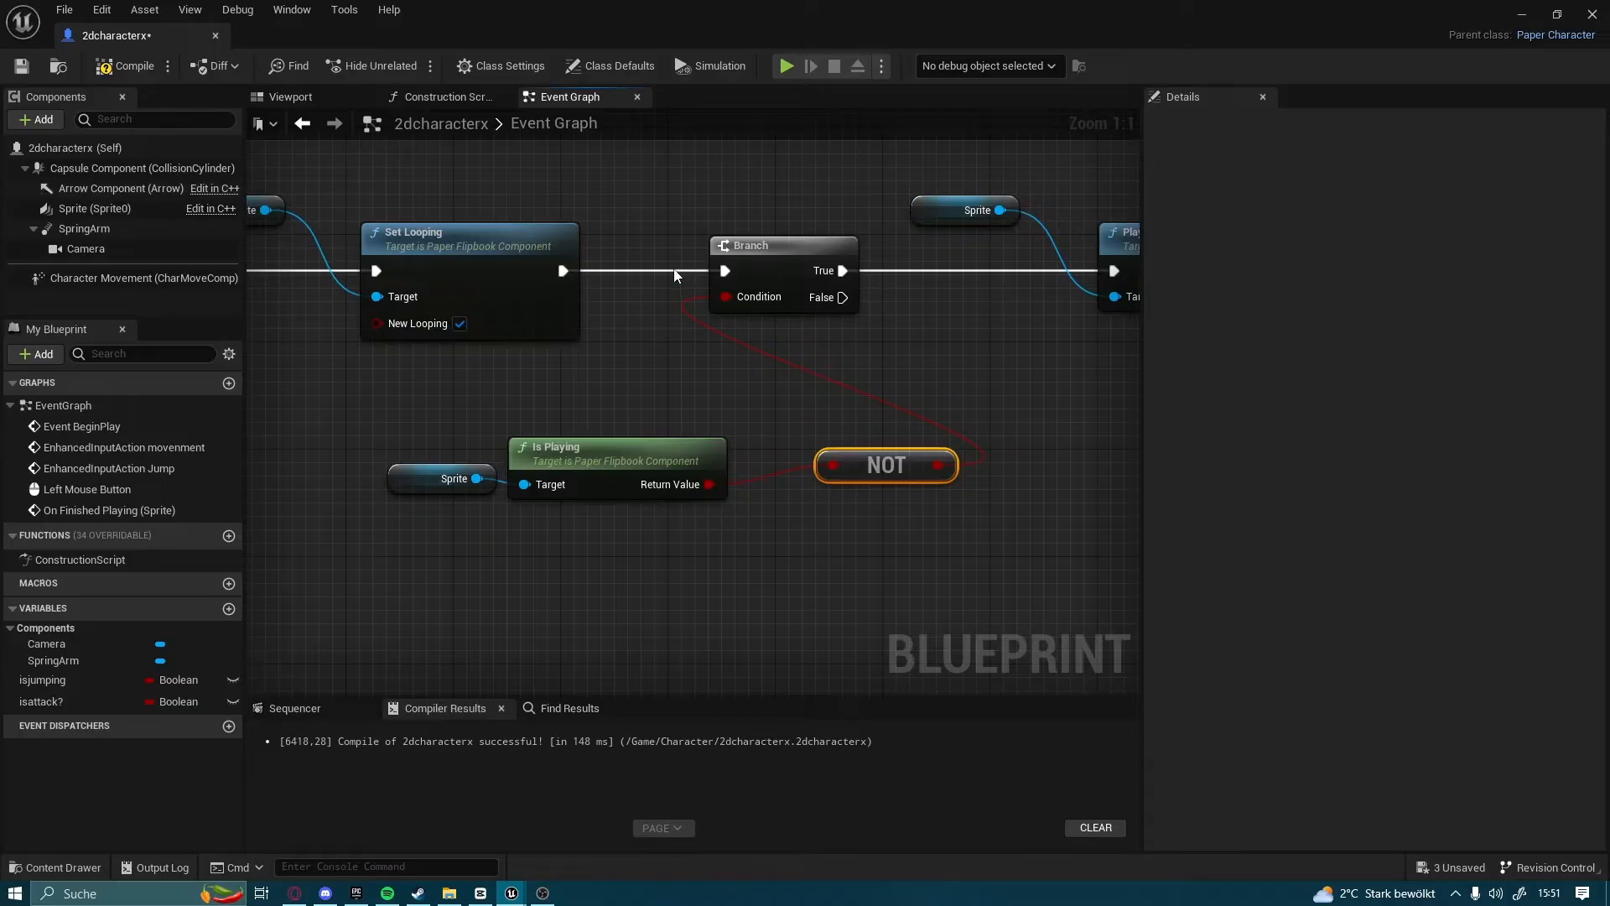
# Place an isattack? setter, left unchecked, and connect it after the Play node
pyautogui.moveTo(1027, 416); pyautogui.dragTo(656, 386, button='right')
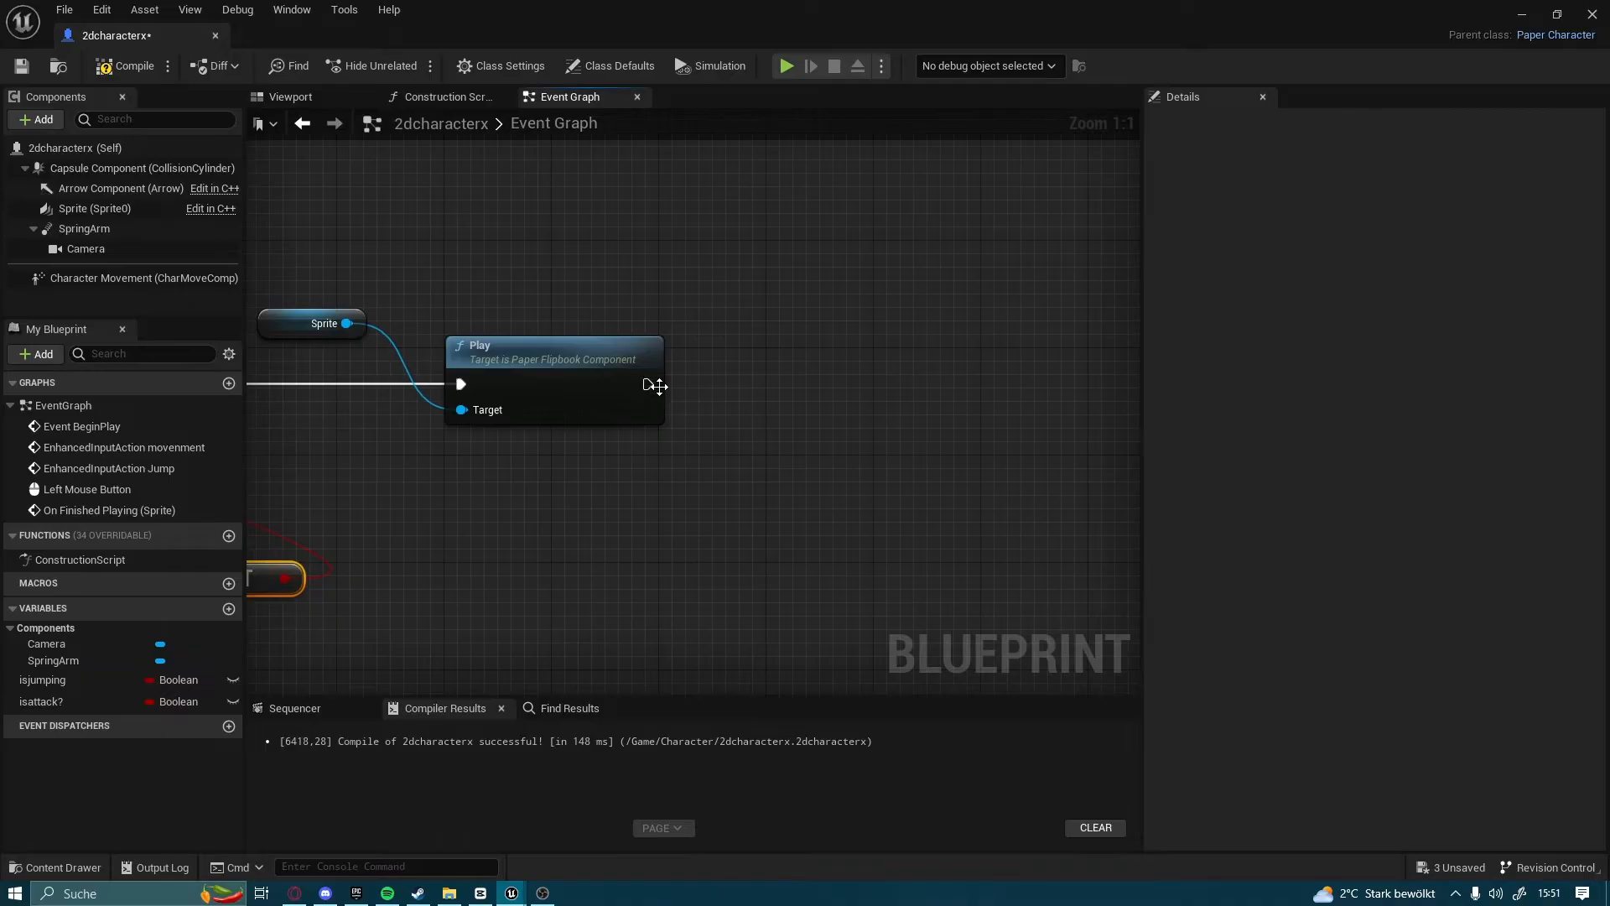
pyautogui.moveTo(817, 385); pyautogui.dragTo(652, 389)
pyautogui.click(48, 700)
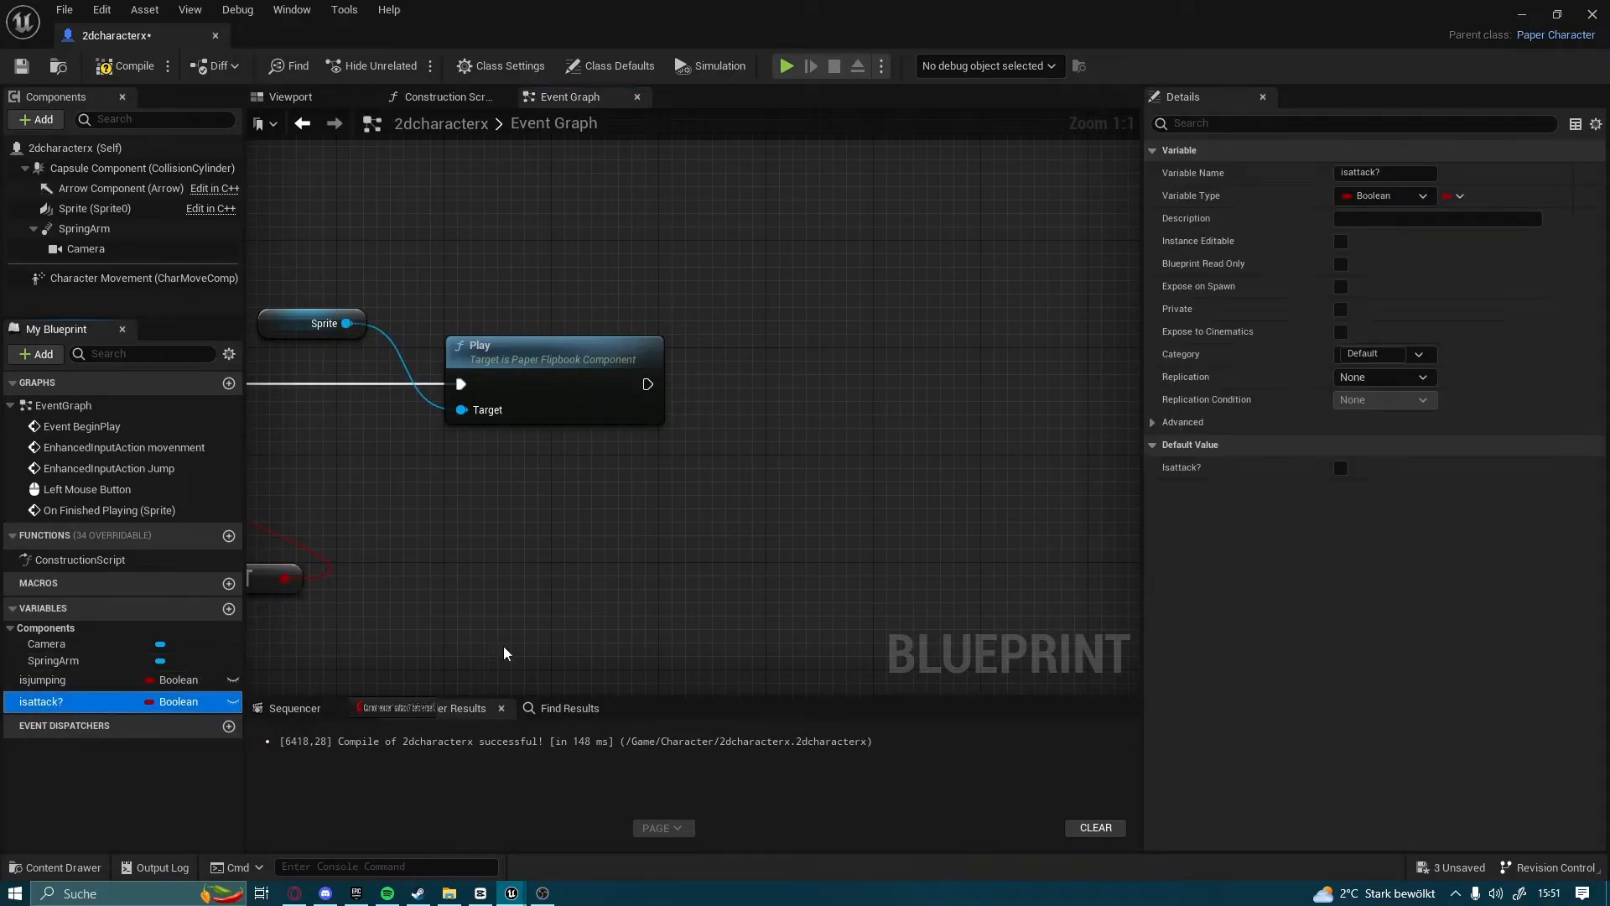
pyautogui.moveTo(751, 381); pyautogui.dragTo(751, 384)
pyautogui.click(776, 417)
pyautogui.moveTo(648, 384); pyautogui.dragTo(754, 391)
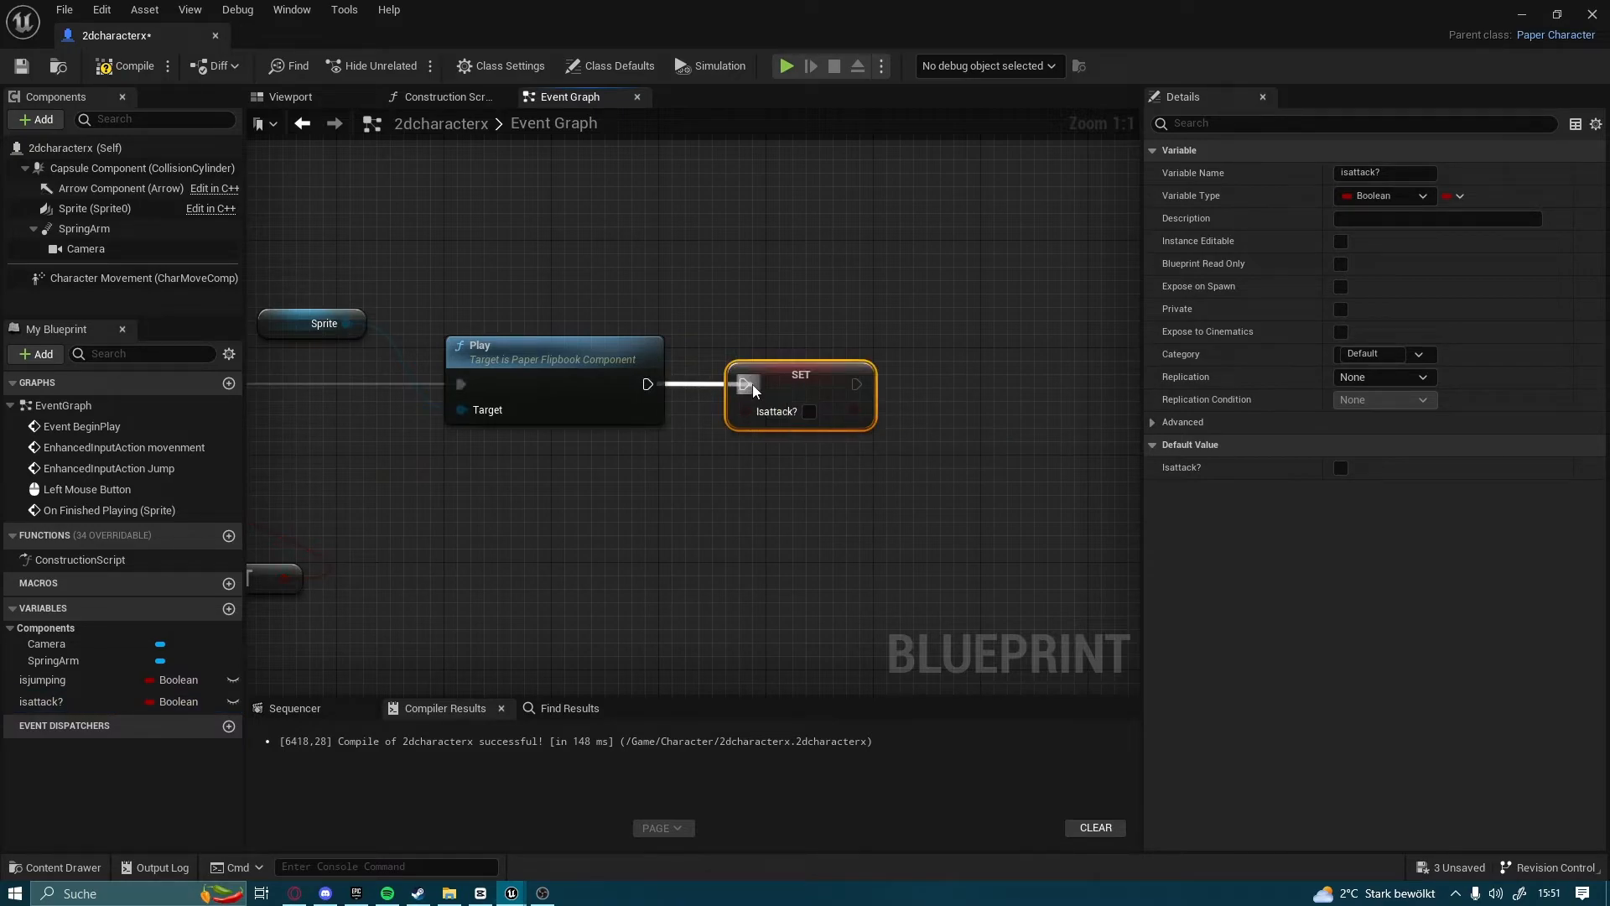
# Compile and save the 2dcharacterx blueprint, and close its editor
pyautogui.click(117, 65)
pyautogui.click(22, 65)
pyautogui.click(1591, 14)
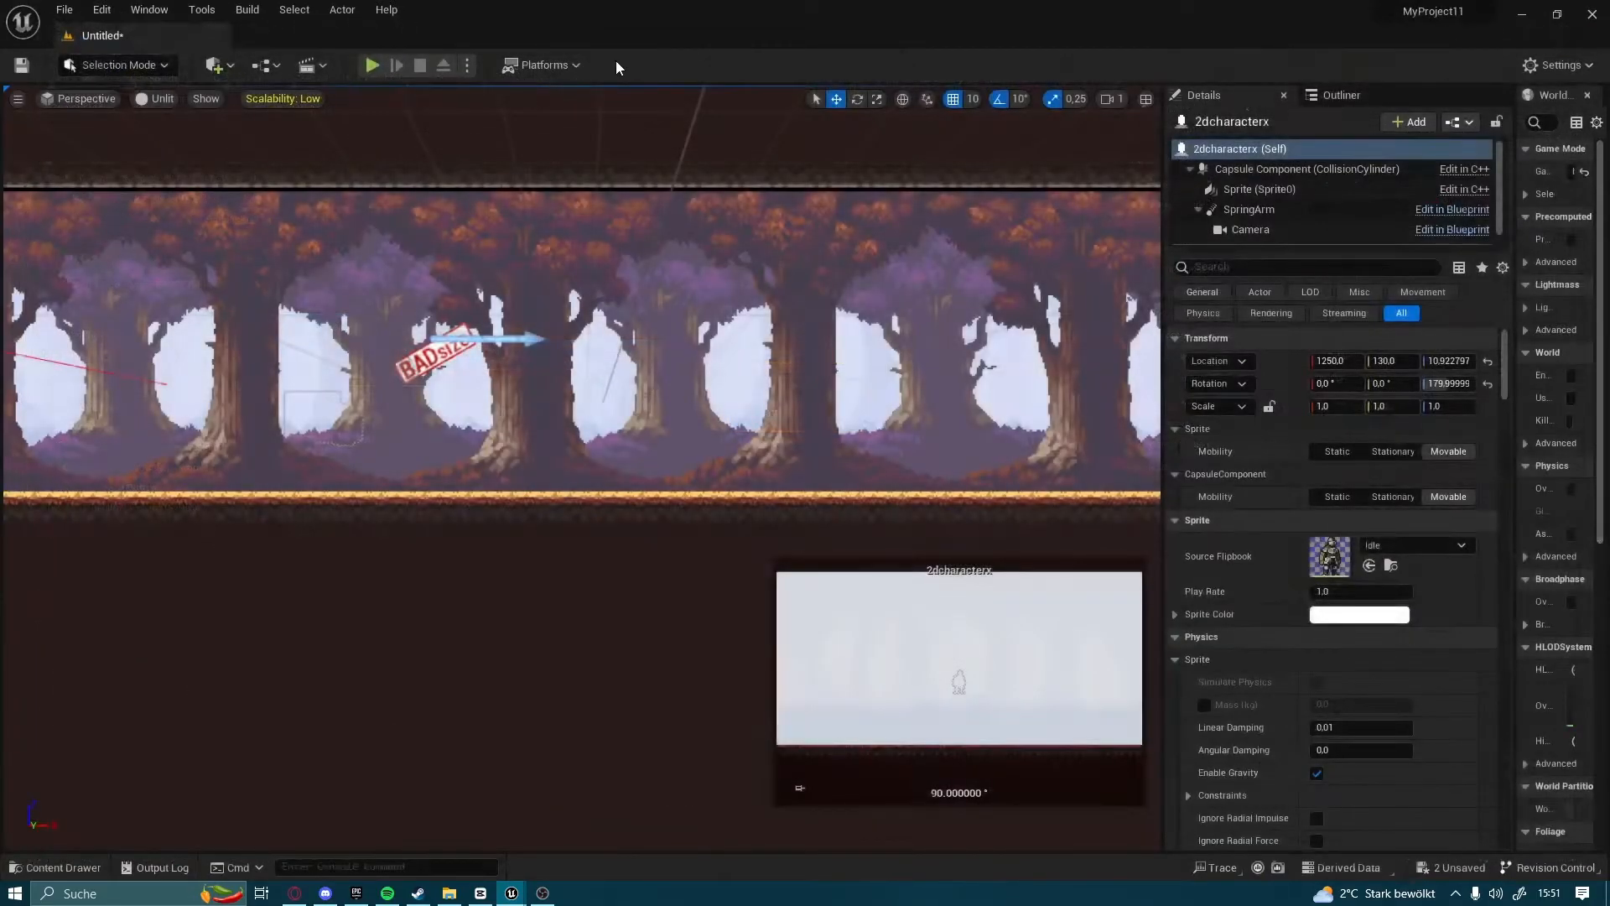
# Play the level to test the knight's attack, jump and running in both directions
pyautogui.click(371, 65)
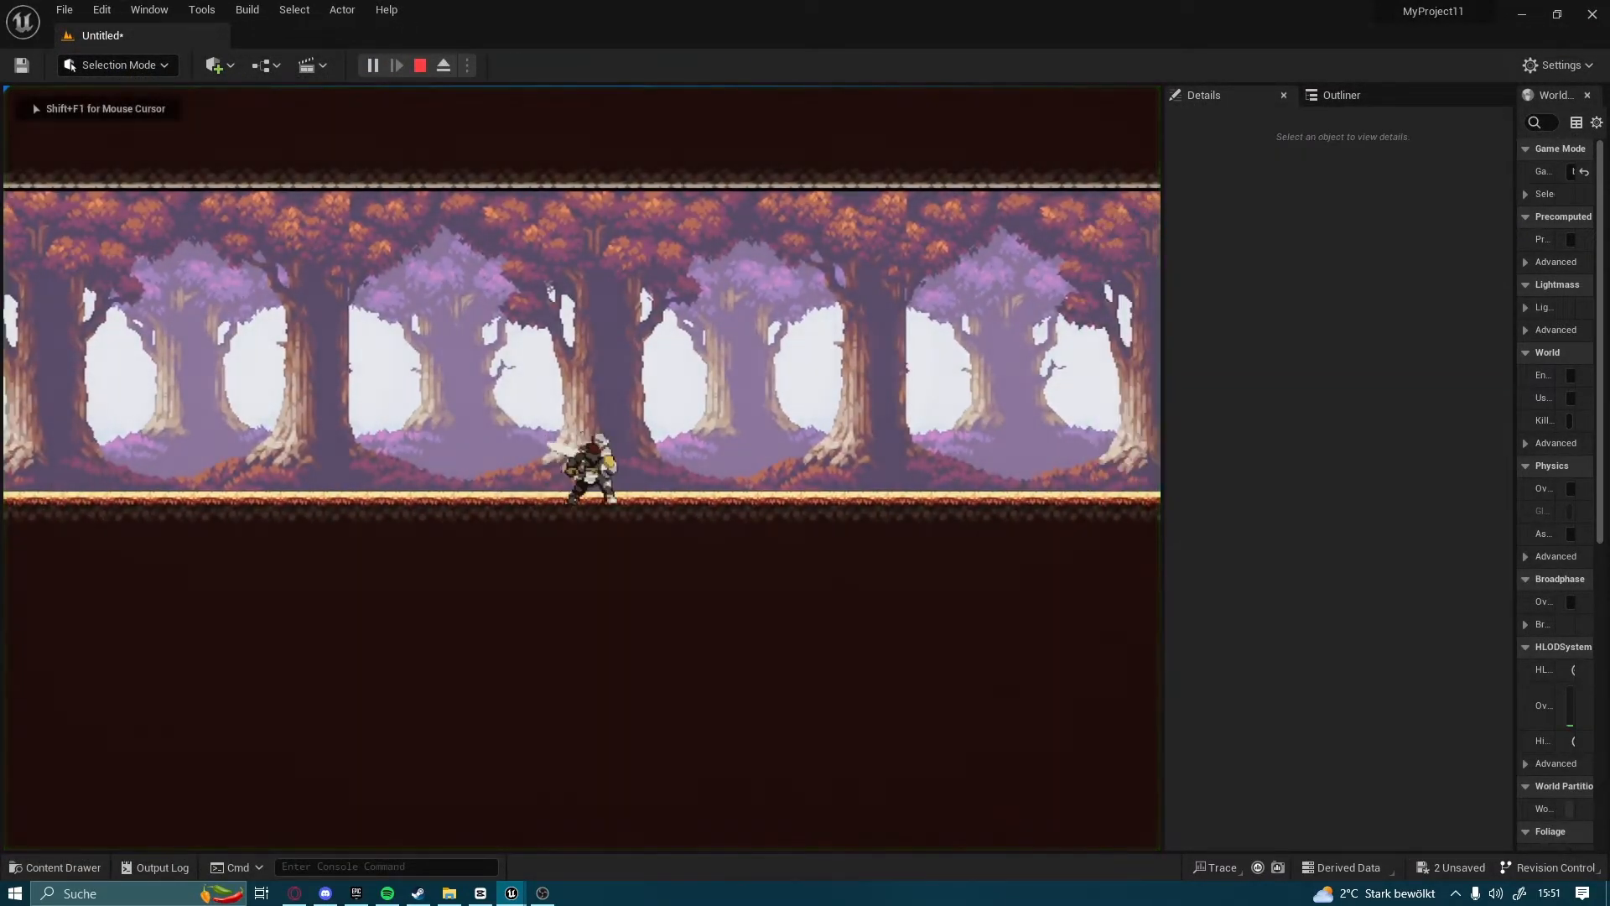
pyautogui.click(582, 468)
pyautogui.click(582, 468)
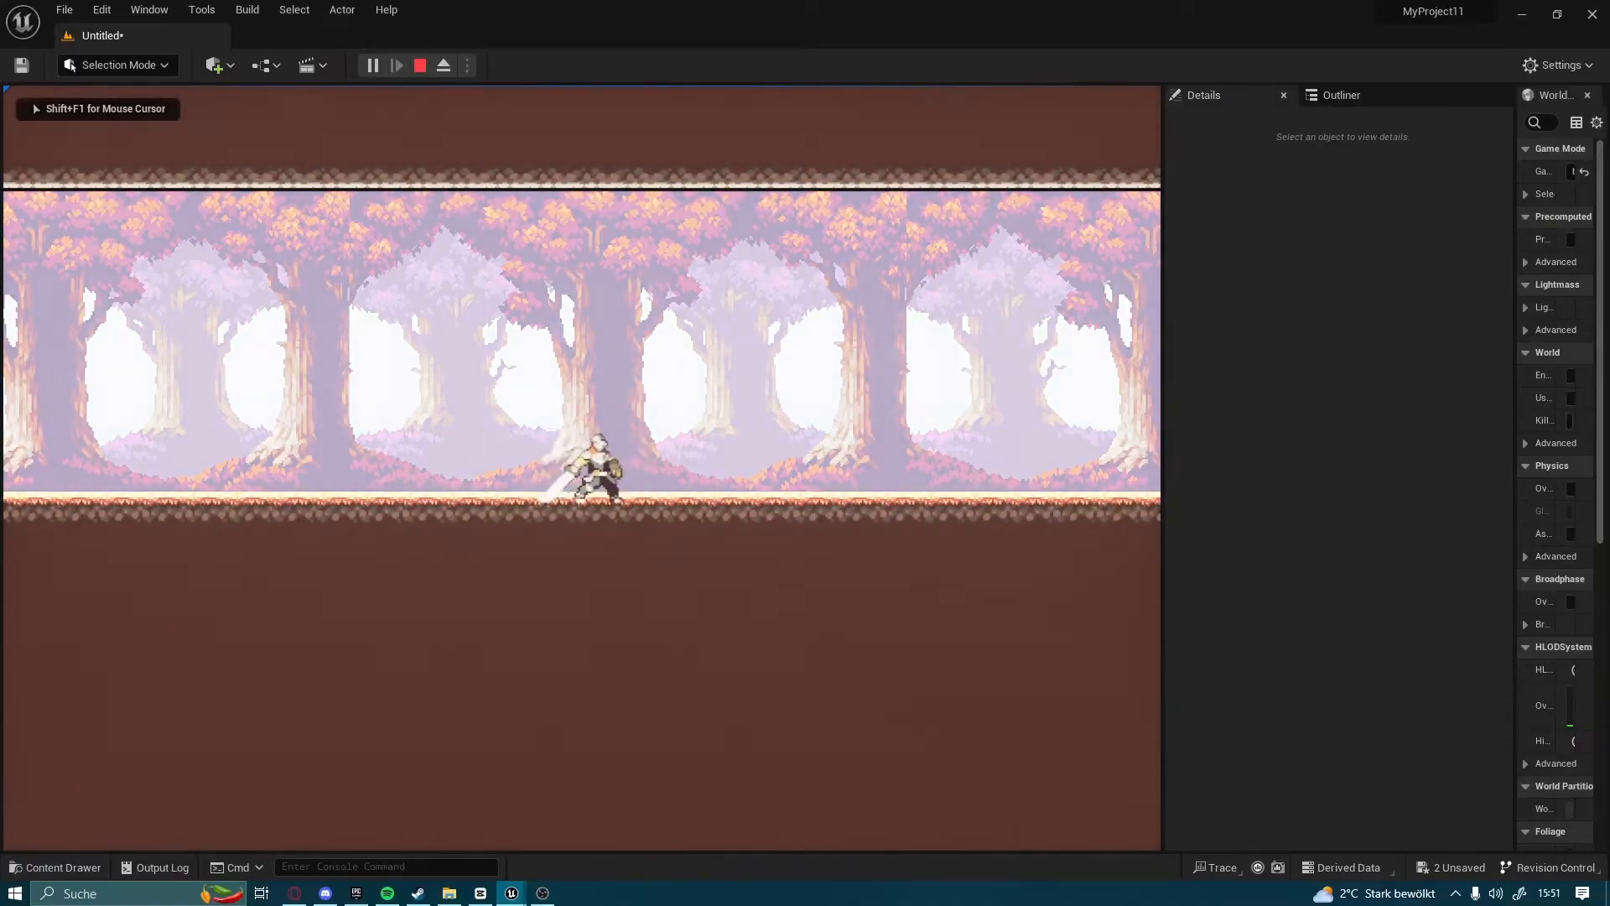
pyautogui.press('d')
pyautogui.press('space')
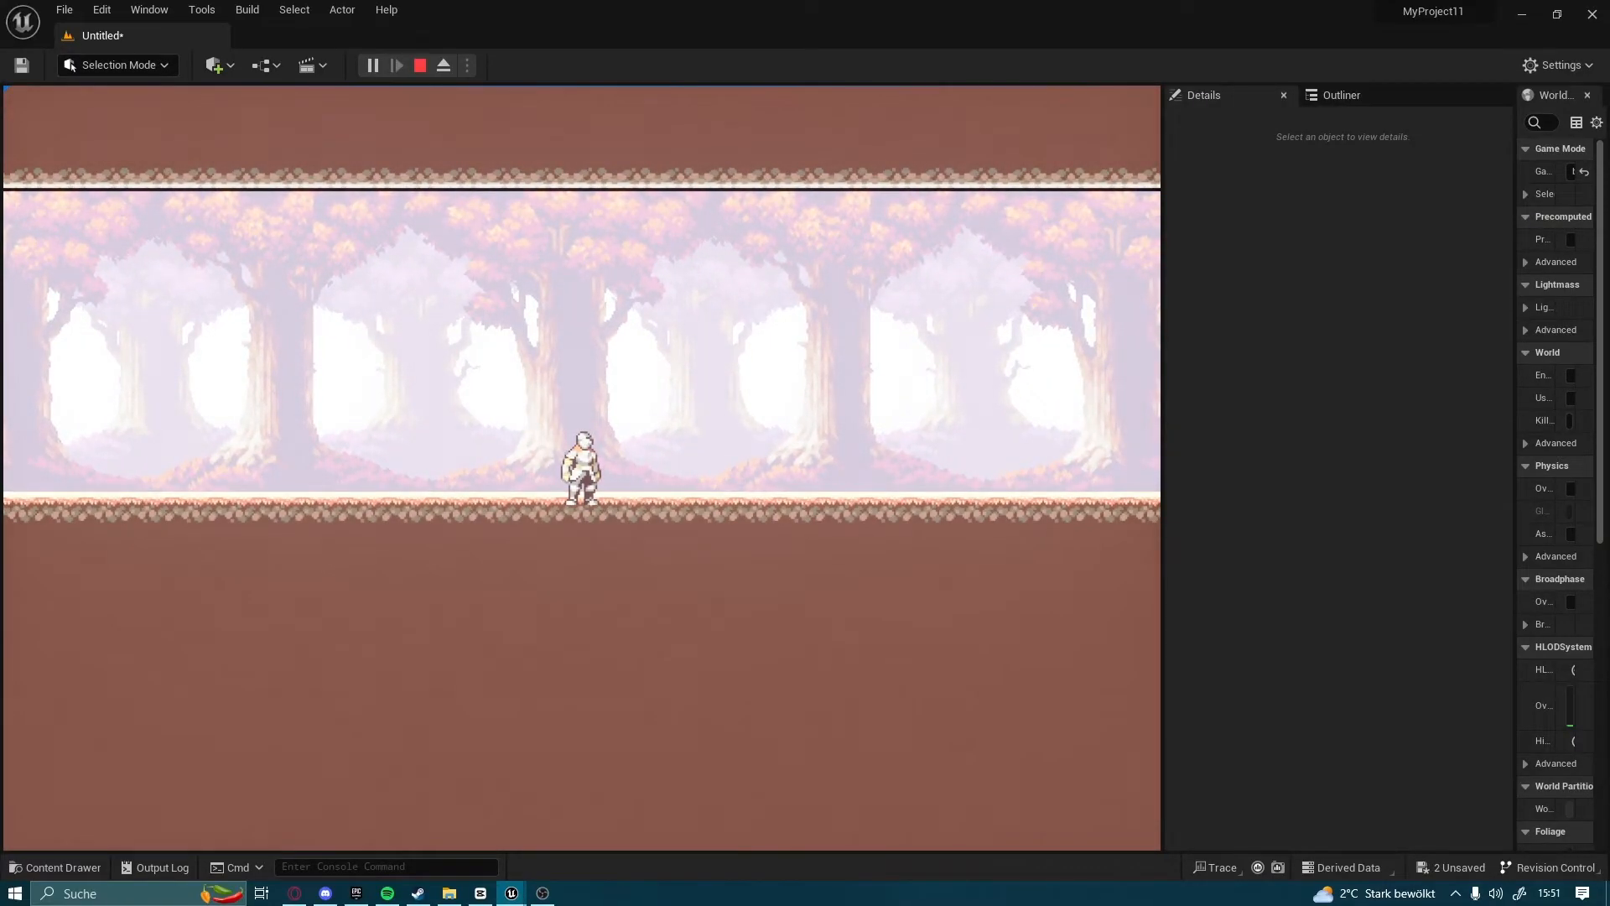
pyautogui.press('a')
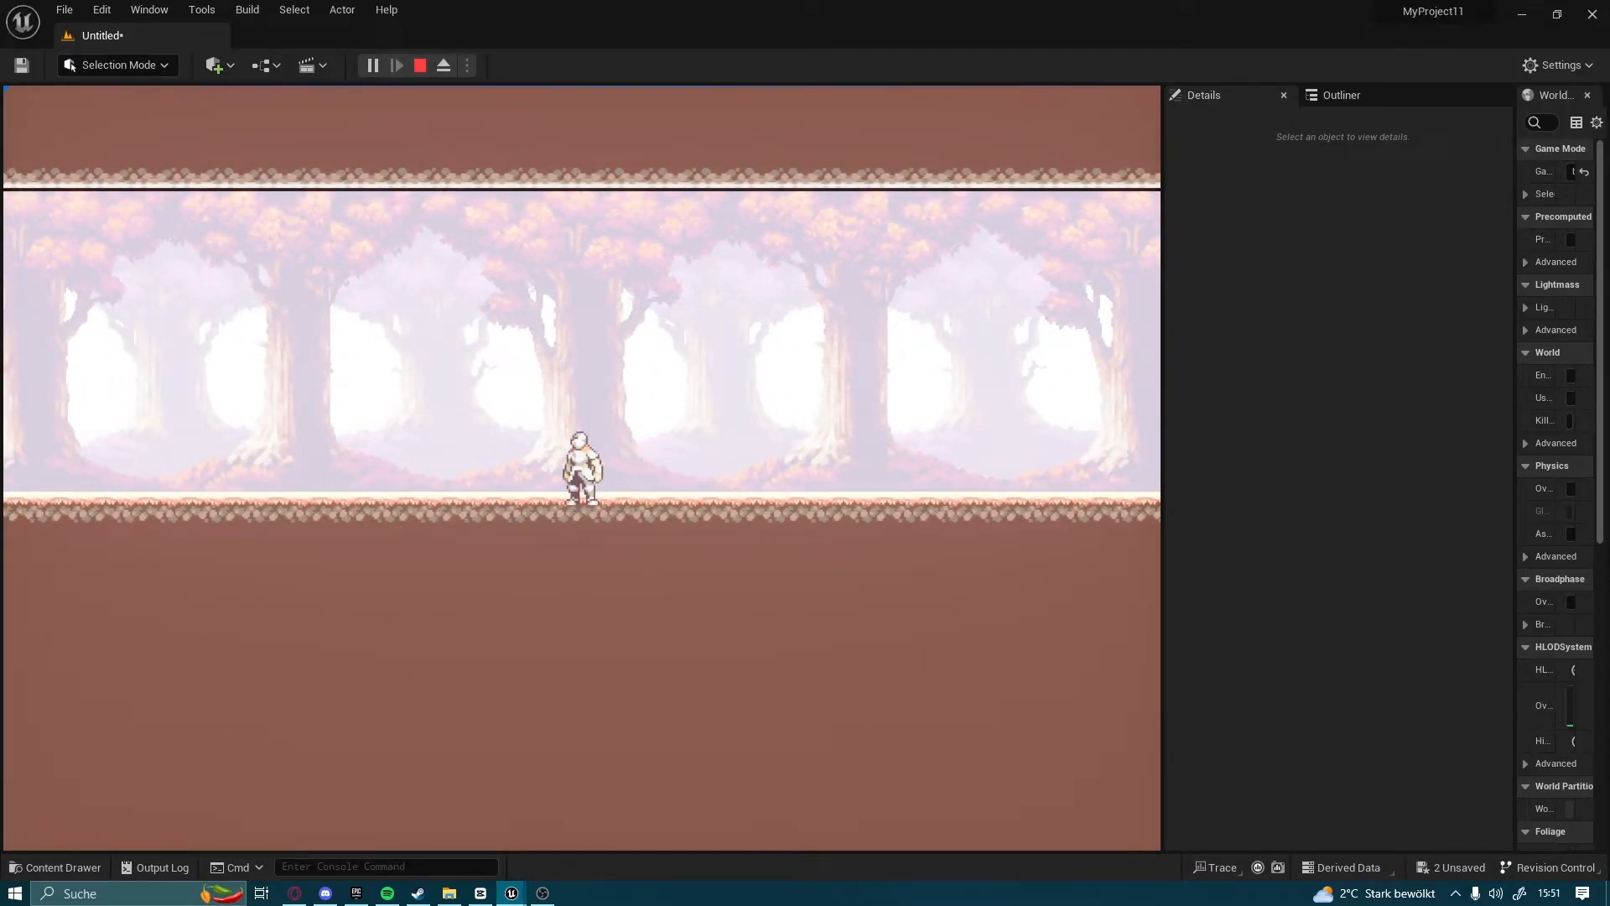
pyautogui.press('d')
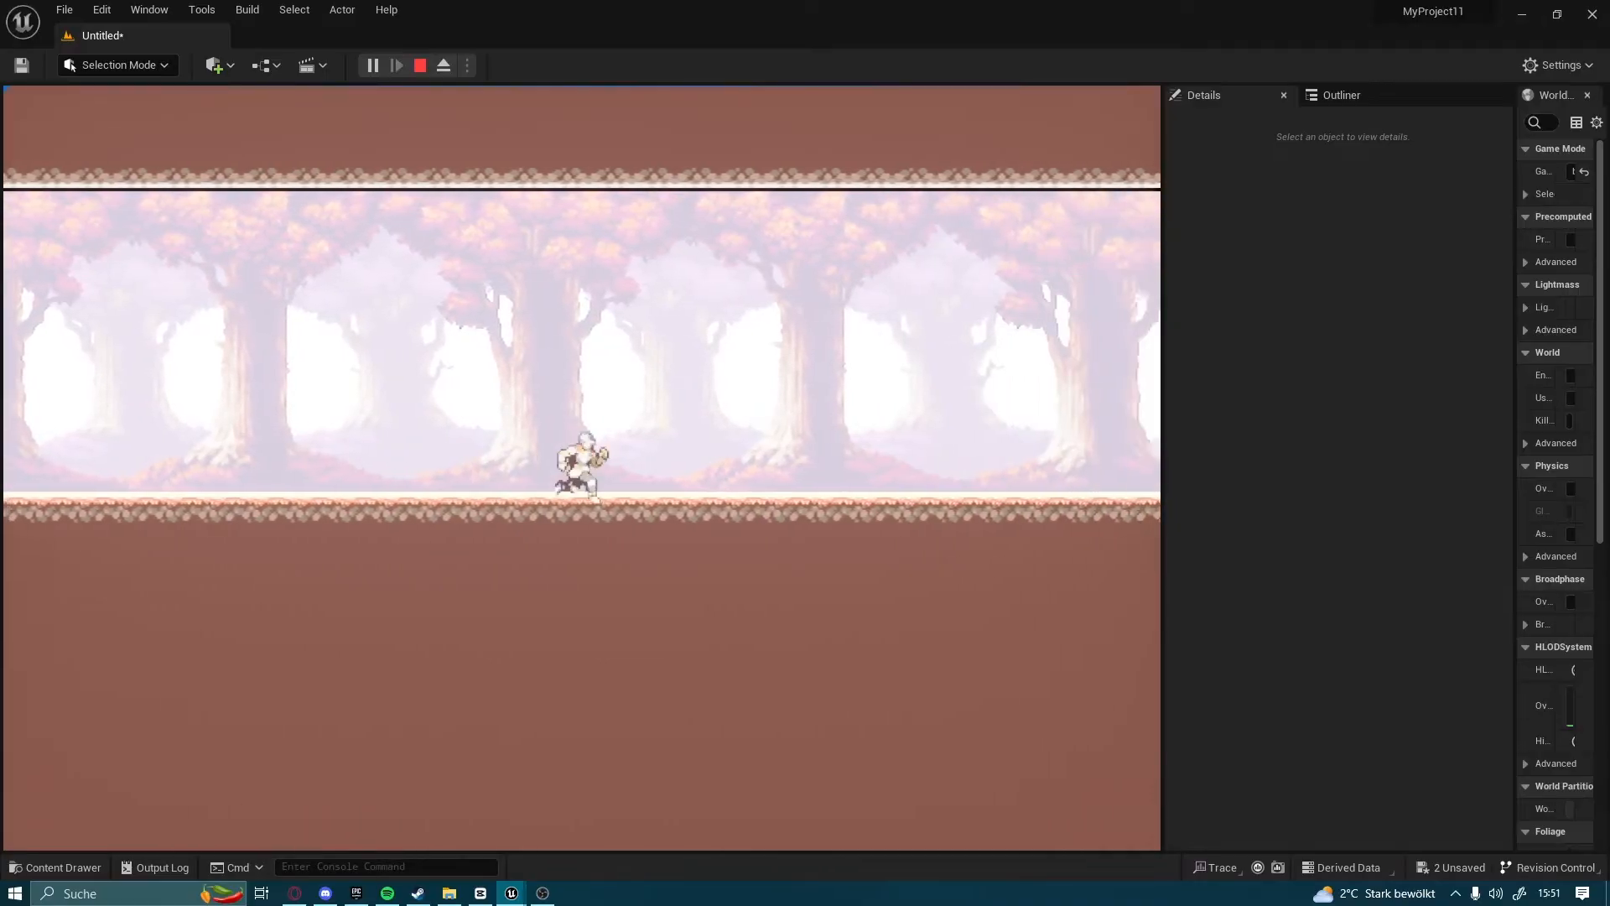
pyautogui.press('a')
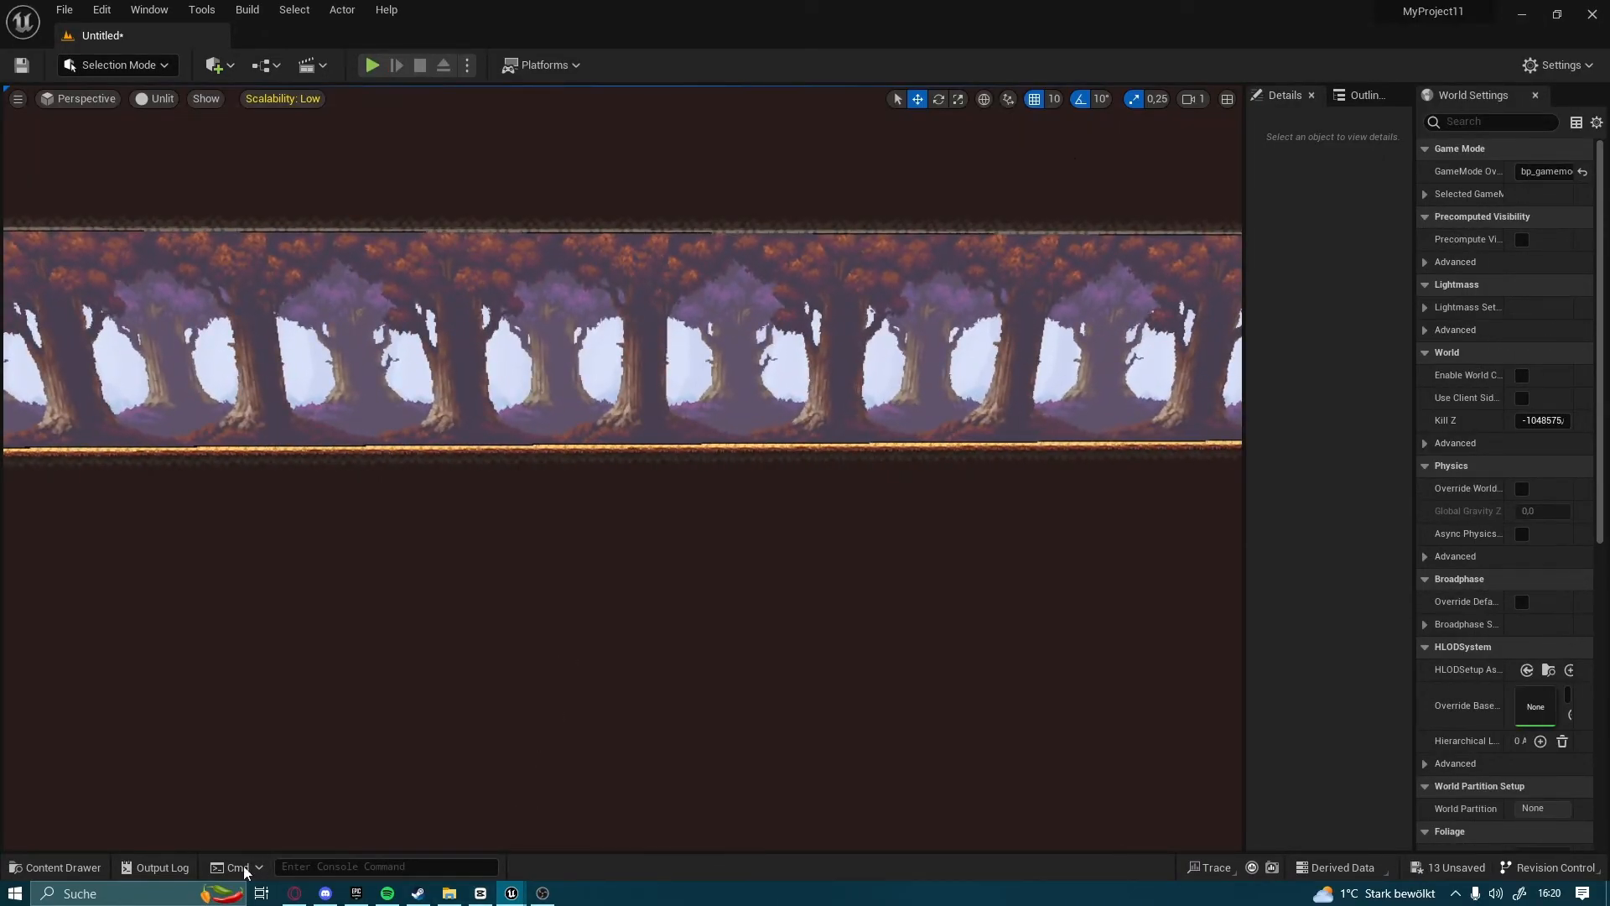
# Create a sprite from the lamp texture in the Content folder
pyautogui.click(58, 867)
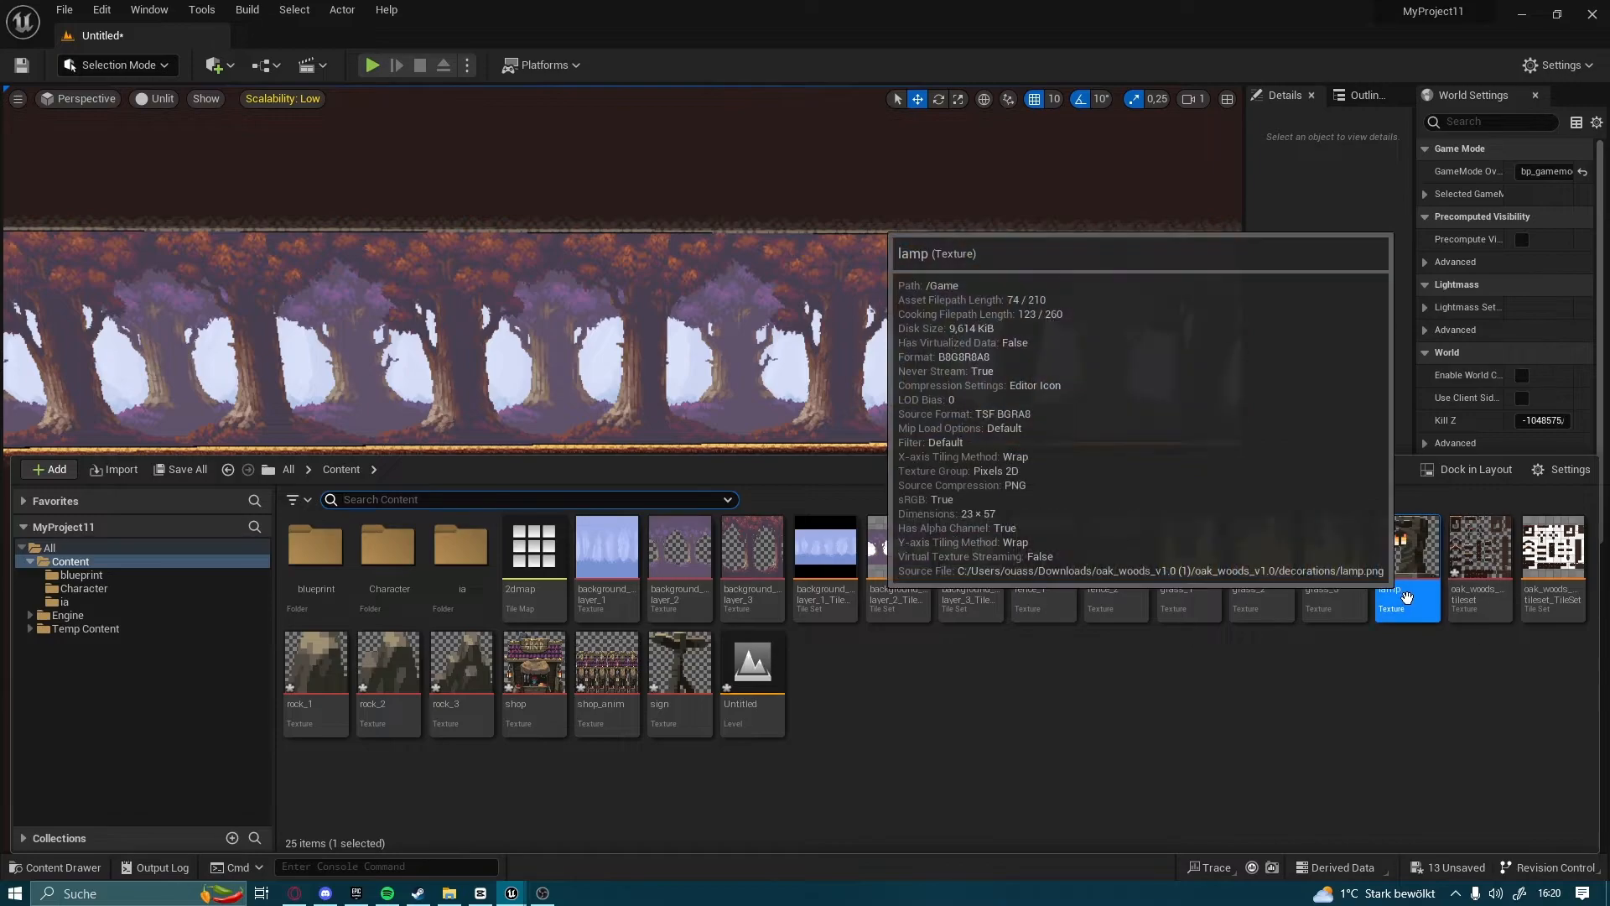
pyautogui.rightClick(1408, 571)
pyautogui.moveTo(1443, 151)
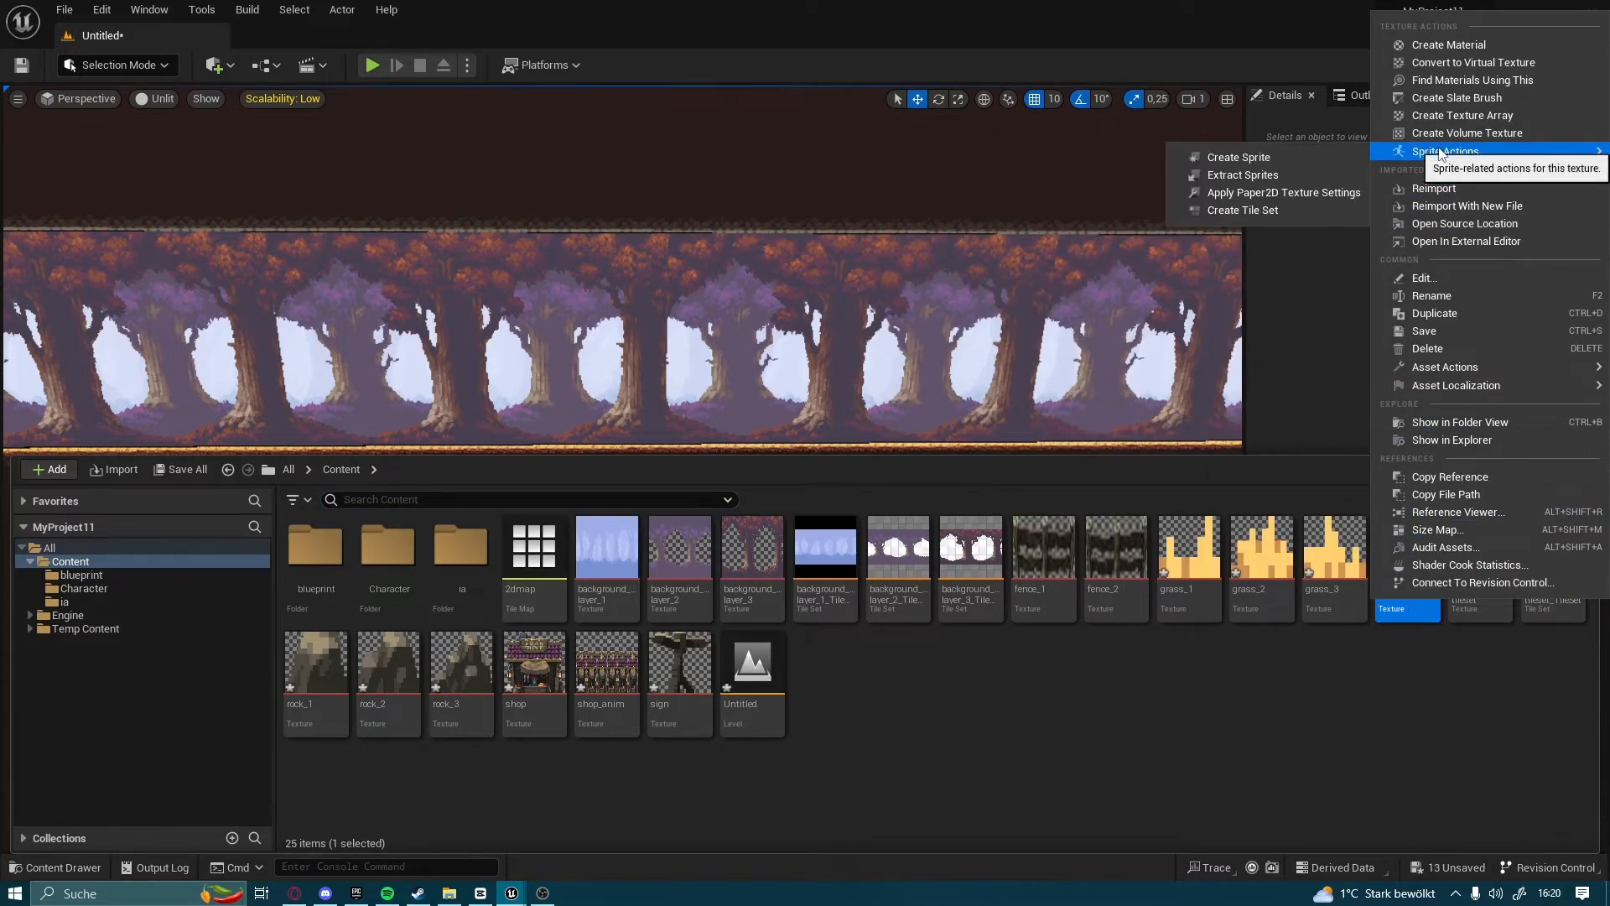
pyautogui.click(1267, 154)
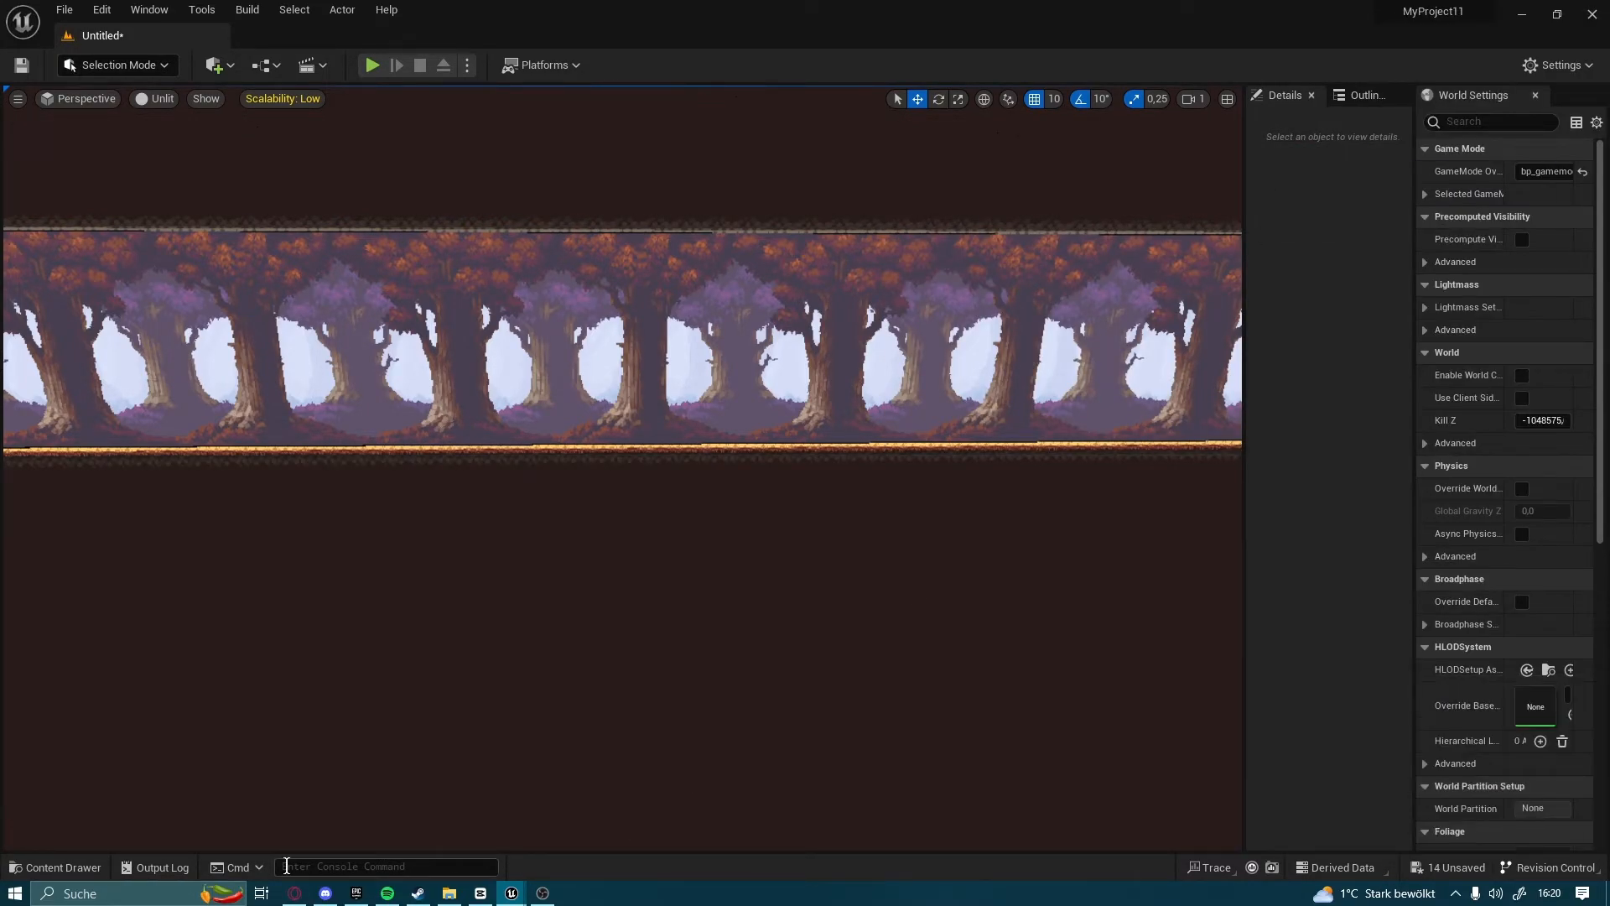
# Place lamp_Sprite in the level and position it on the forest floor at about X 1270, Y 30, Z -20
pyautogui.click(100, 858)
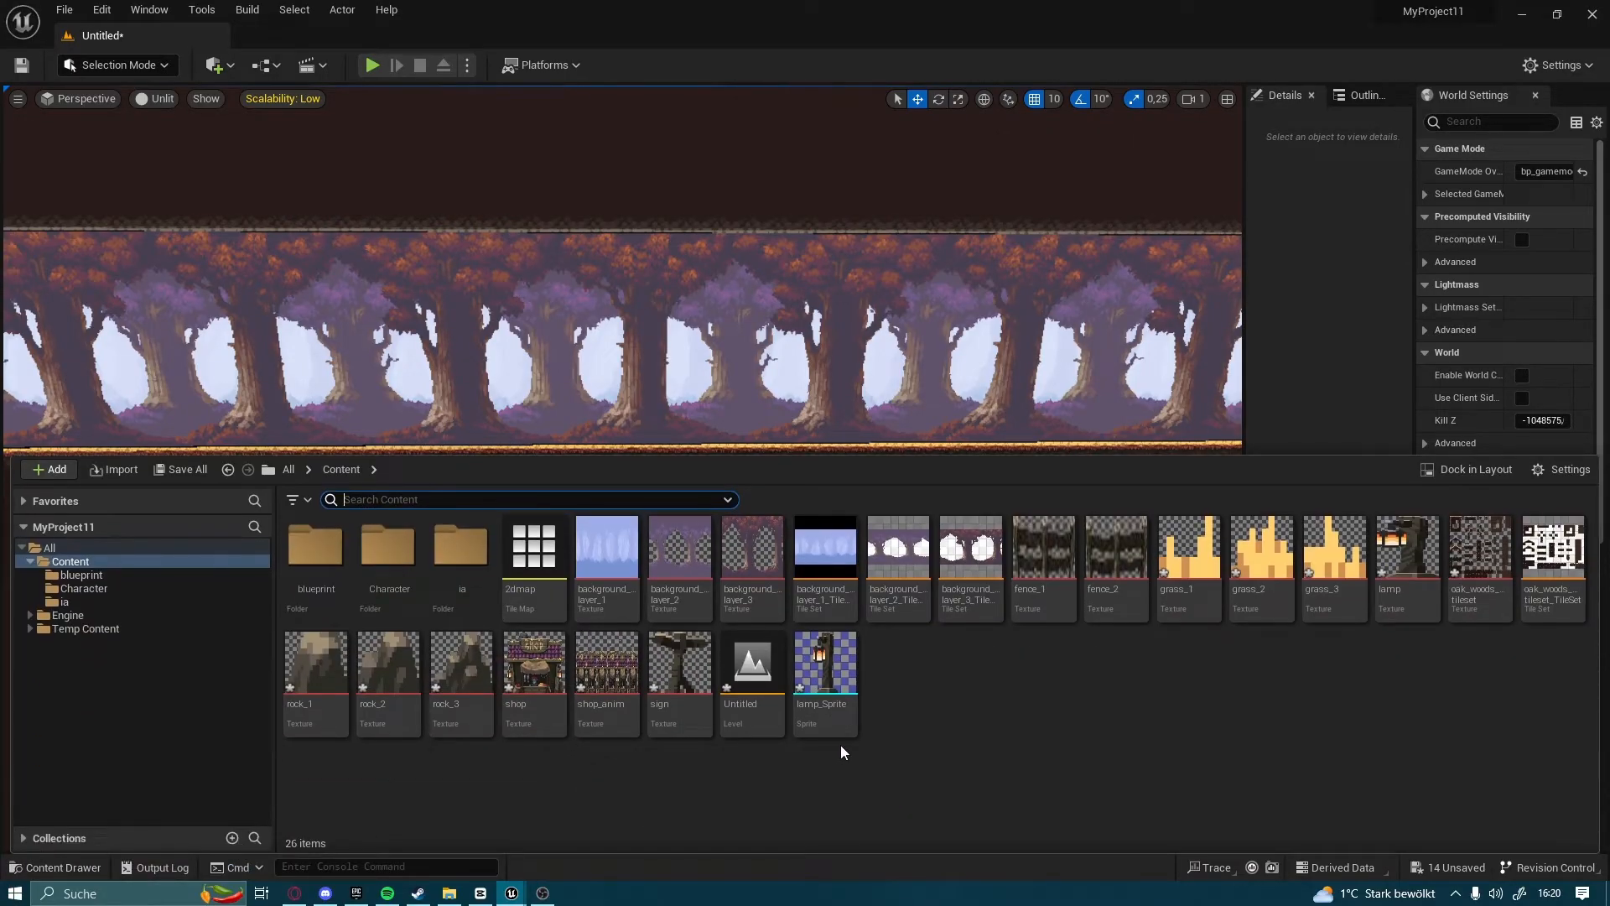
pyautogui.moveTo(826, 708); pyautogui.dragTo(249, 451)
pyautogui.moveTo(519, 526); pyautogui.dragTo(390, 511, button='right')
pyautogui.press('w')
pyautogui.moveTo(519, 526); pyautogui.dragTo(456, 532)
pyautogui.moveTo(514, 476); pyautogui.dragTo(529, 407)
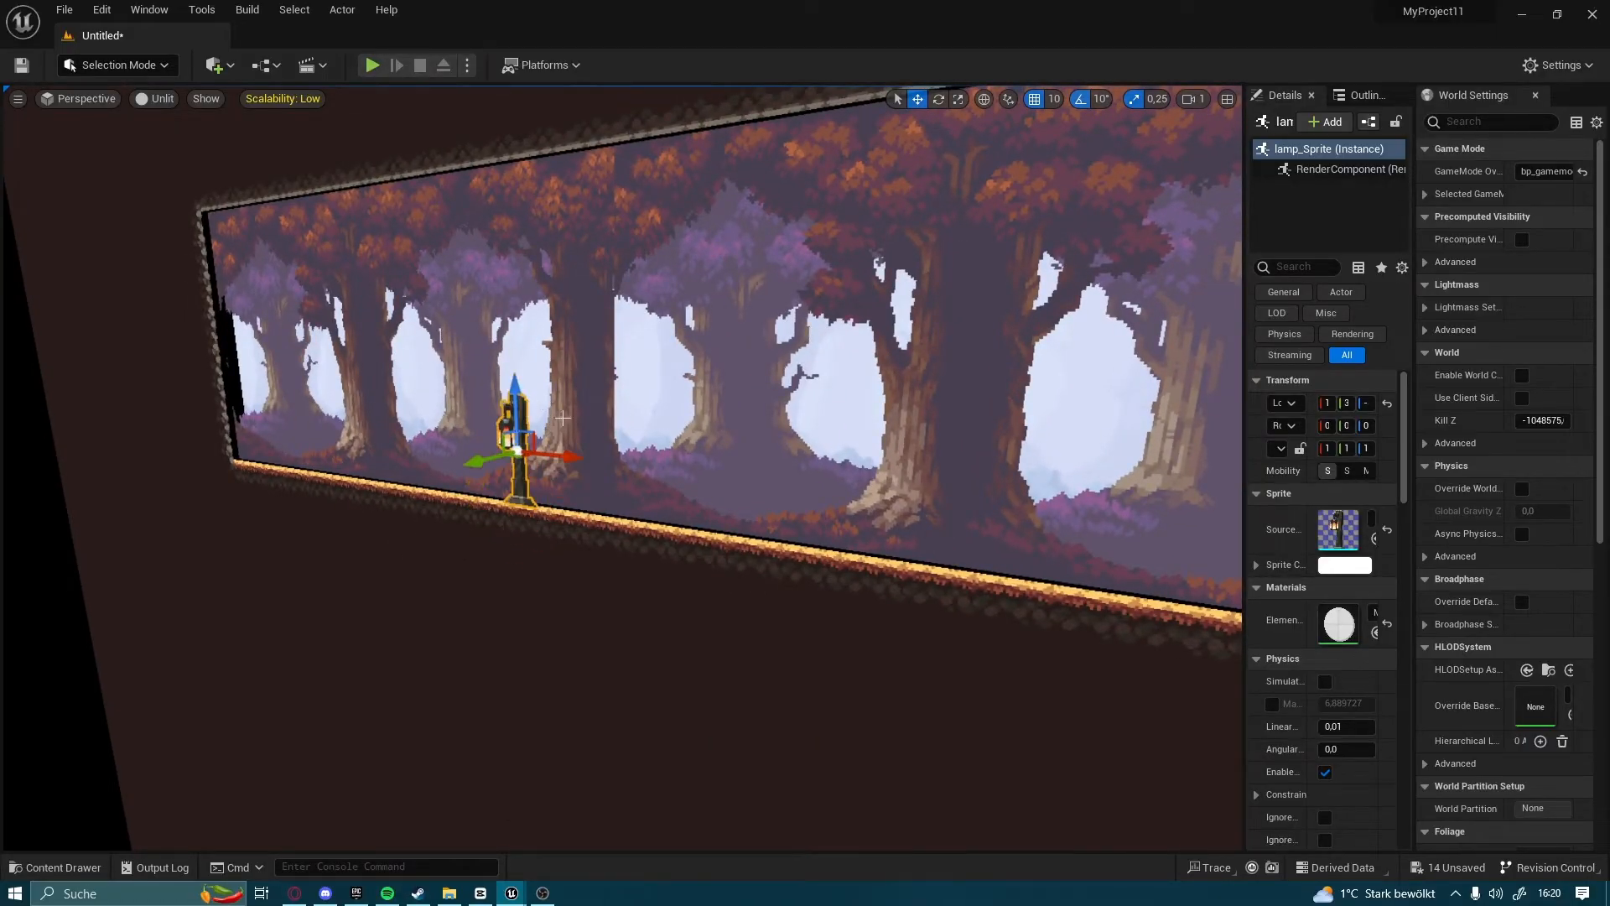
pyautogui.moveTo(558, 412); pyautogui.dragTo(625, 436, button='right')
# Widen the lamp's Details area and close World Settings
pyautogui.press('a')
pyautogui.moveTo(1245, 441); pyautogui.dragTo(1127, 434)
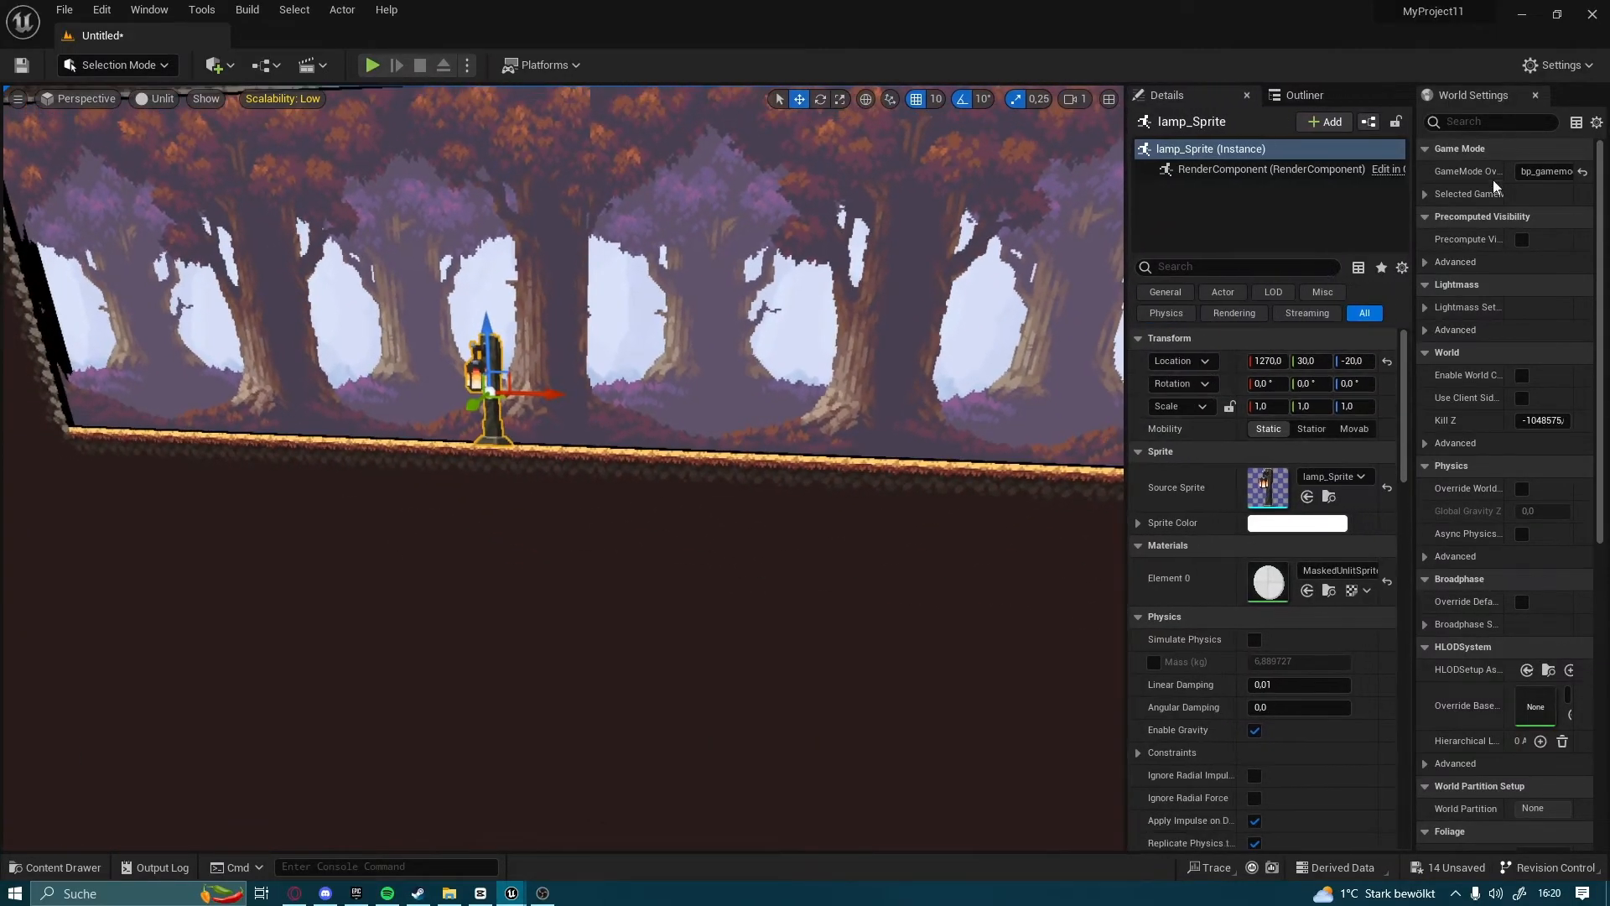
pyautogui.click(1535, 95)
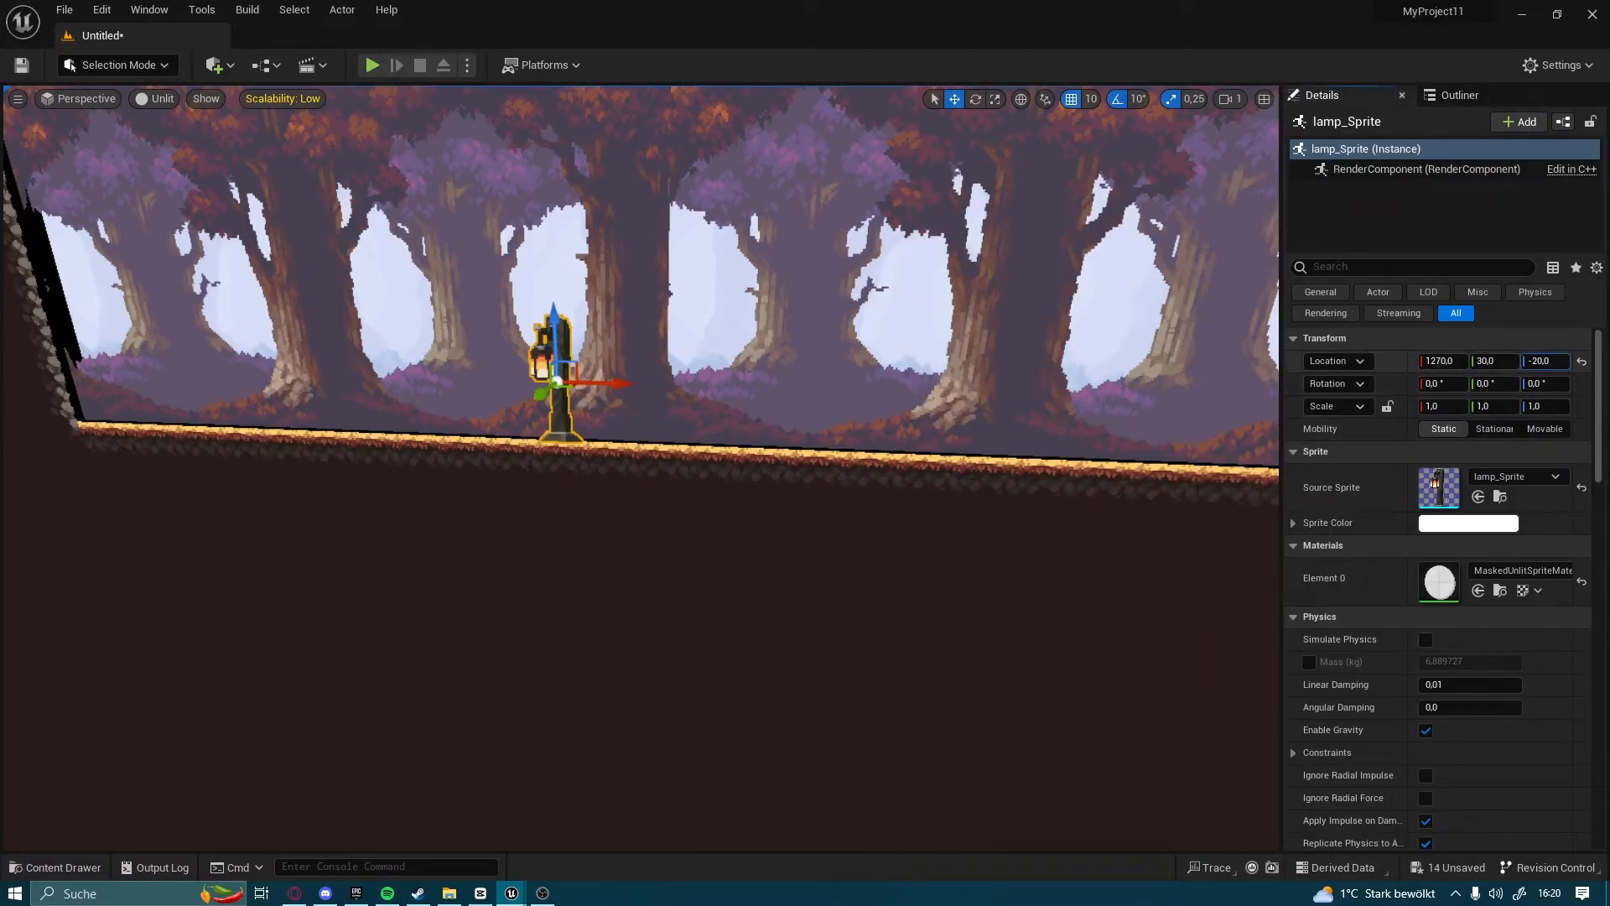
# Adjust the lamp's position and duplicate it along the forest floor into a spaced row of six, ending at about X 2120
pyautogui.press('w')
pyautogui.moveTo(881, 390); pyautogui.dragTo(671, 429, button='right')
pyautogui.press('d')
pyautogui.moveTo(551, 376); pyautogui.dragTo(574, 374)
pyautogui.press('a')
pyautogui.moveTo(574, 375); pyautogui.dragTo(731, 365, button='right')
pyautogui.press('s')
pyautogui.moveTo(767, 380); pyautogui.dragTo(707, 379)
pyautogui.scroll(-5, 514, 387)
pyautogui.moveTo(707, 379); pyautogui.dragTo(778, 379, button='right')
pyautogui.keyDown('alt'); pyautogui.moveTo(496, 379); pyautogui.dragTo(1183, 380); pyautogui.keyUp('alt')
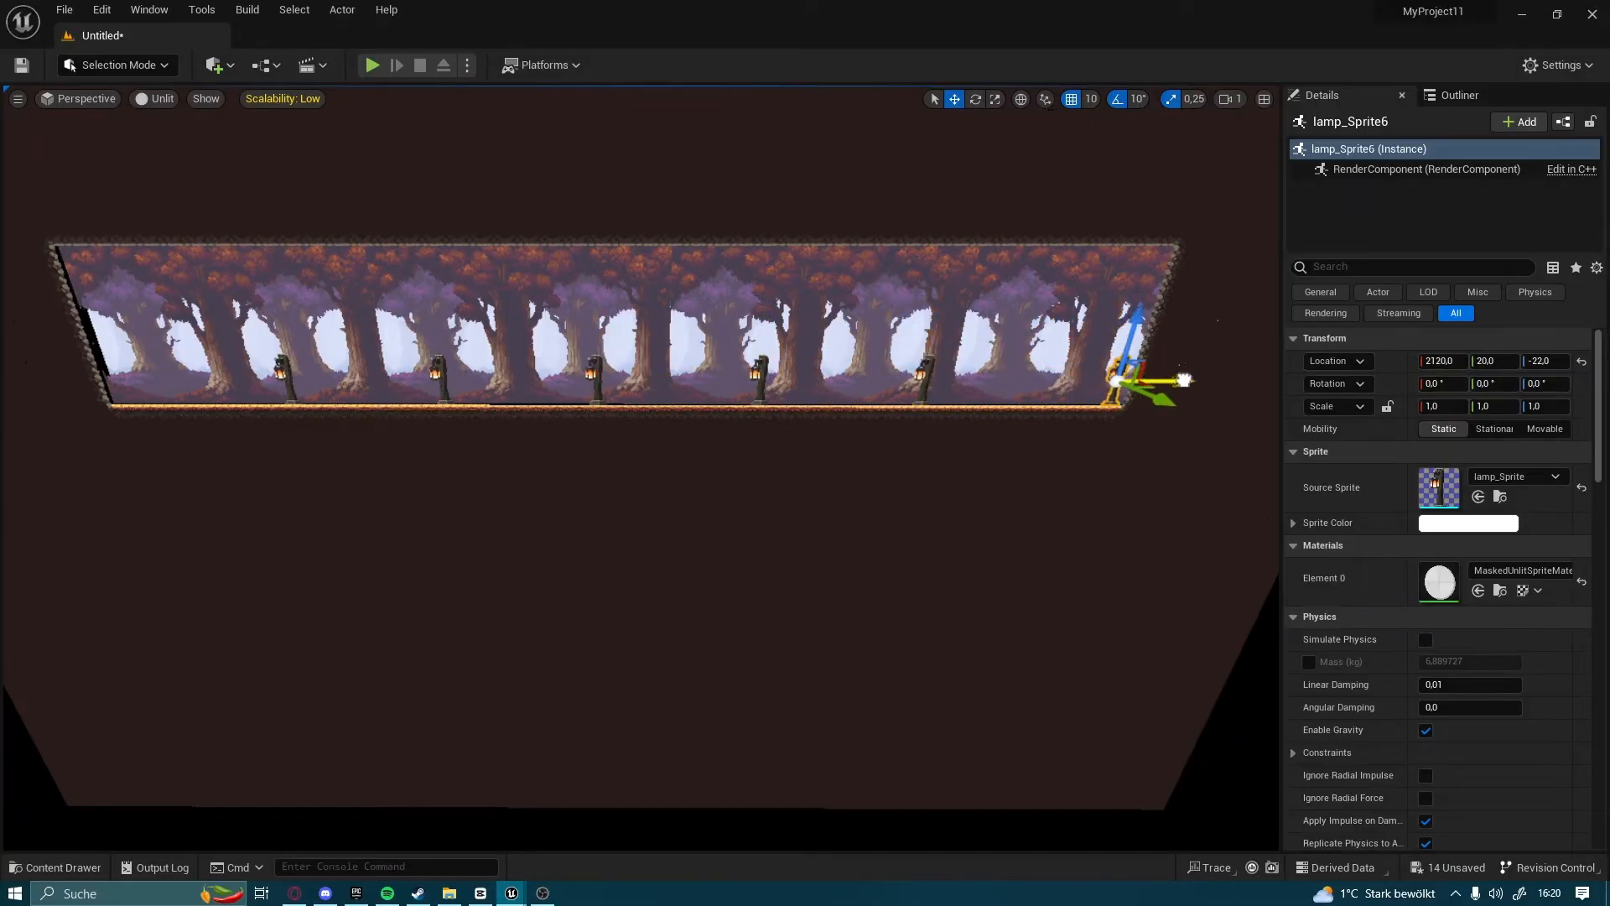
pyautogui.moveTo(721, 537)
pyautogui.mouseDown(button='right')
pyautogui.moveTo(755, 536)
pyautogui.moveTo(721, 528)
pyautogui.mouseUp(button='right')
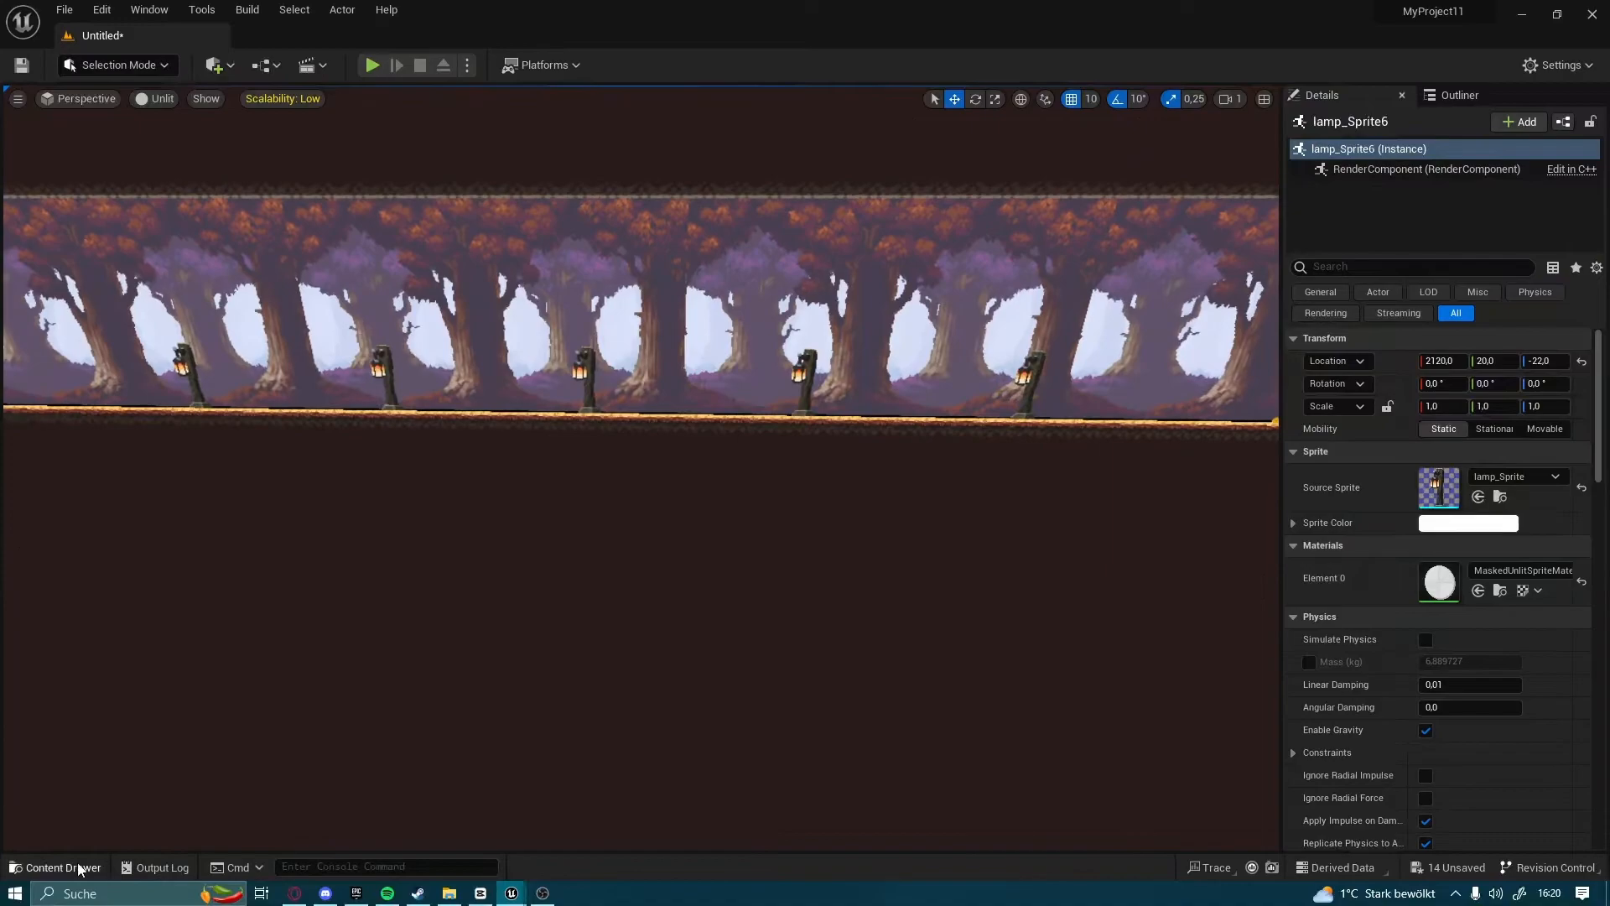
# Create sprites from the fence_1 and fence_2 textures together
pyautogui.click(78, 867)
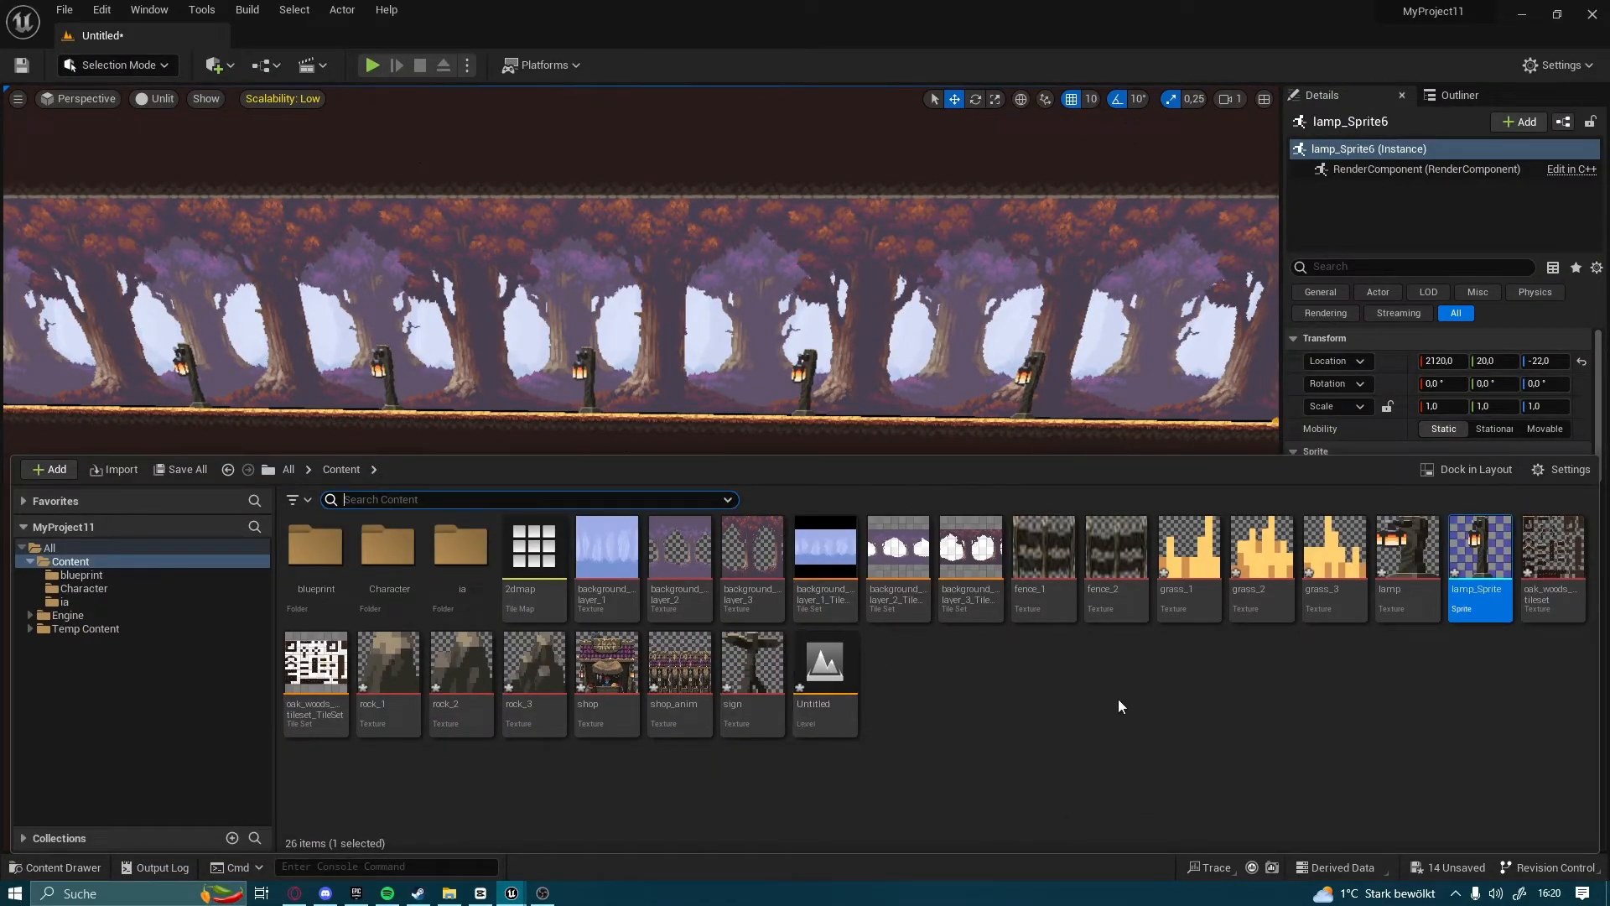
pyautogui.click(1044, 553)
pyautogui.keyDown('ctrl'); pyautogui.click(1124, 558); pyautogui.keyUp('ctrl')
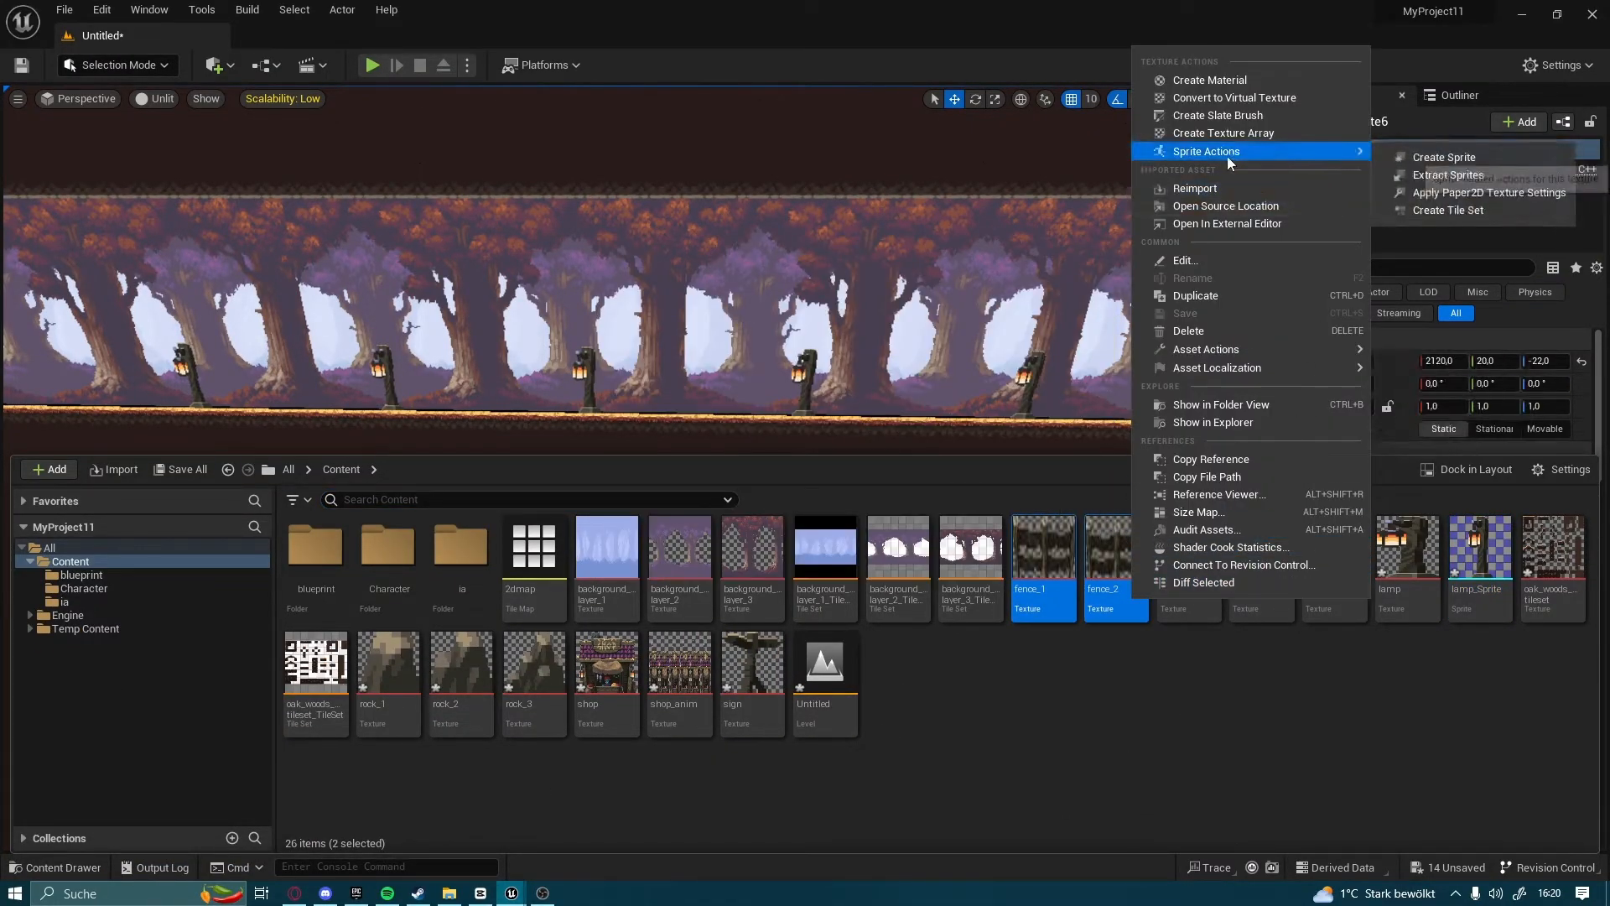
pyautogui.moveTo(1336, 156)
pyautogui.click(1407, 157)
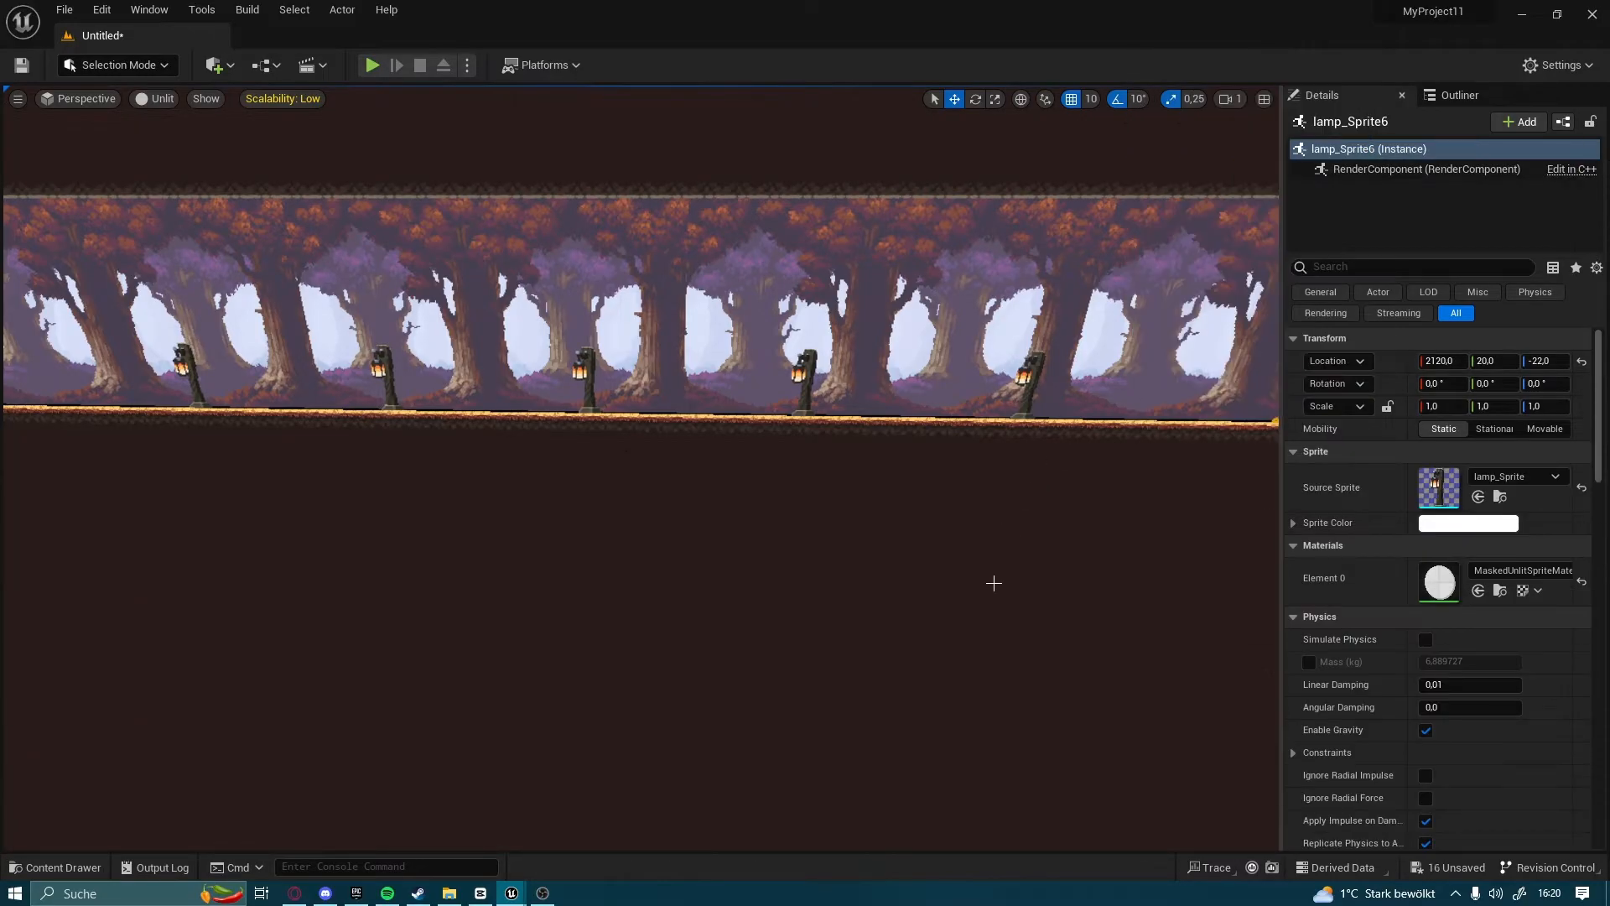
# Place fence_2_Sprite in the level on the forest floor between two lamps at X 1680, Y 20, Z -42
pyautogui.click(55, 867)
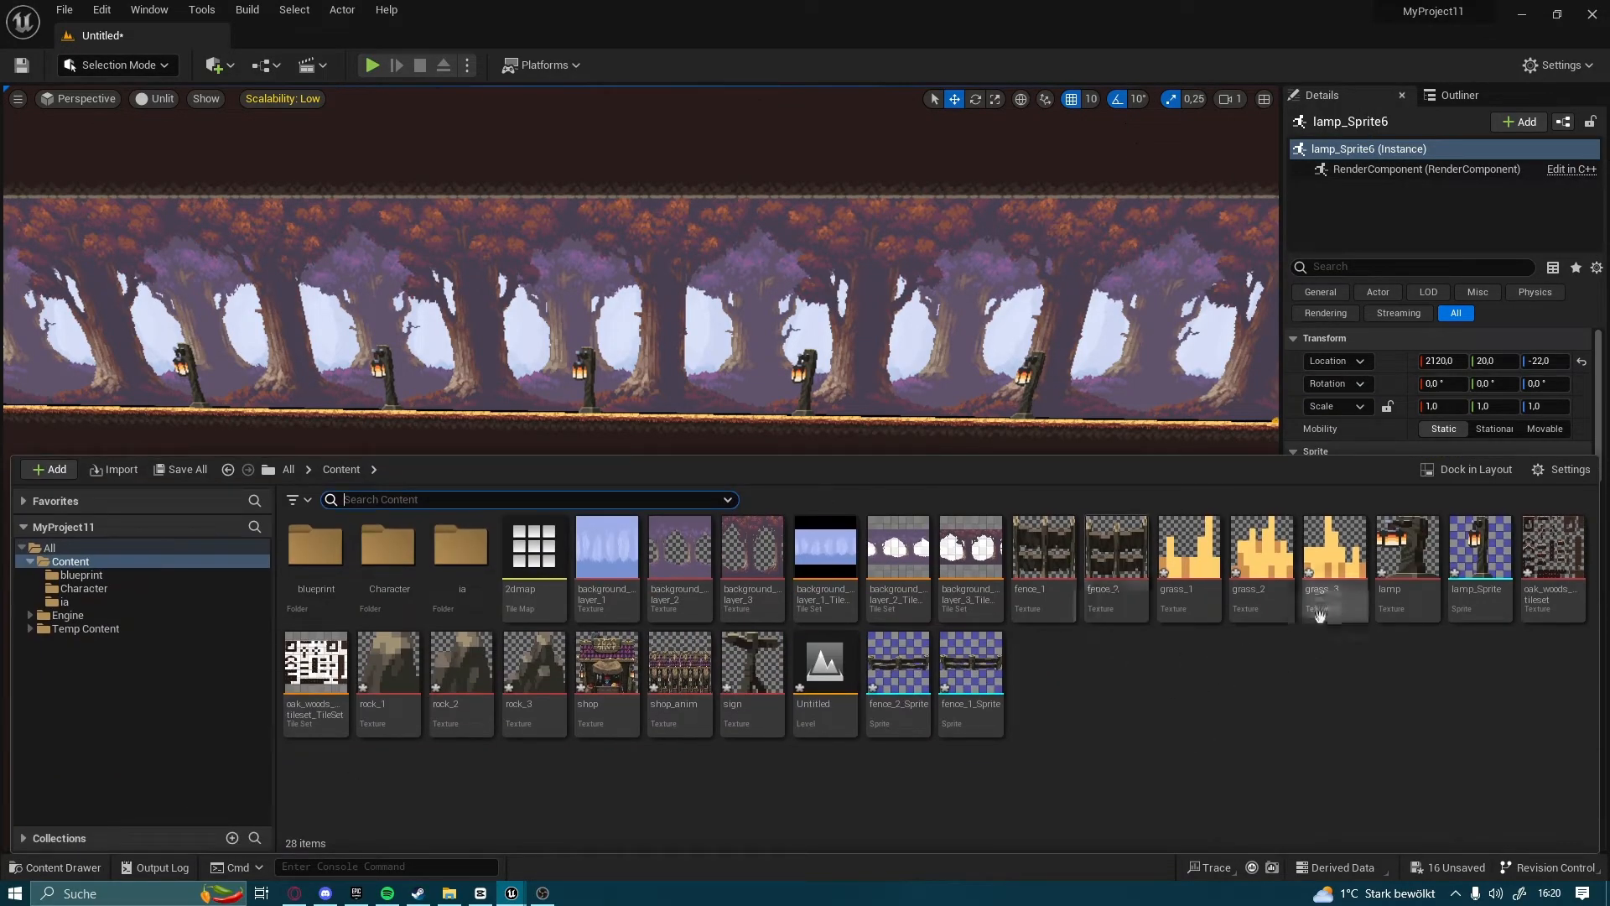
pyautogui.moveTo(880, 709); pyautogui.dragTo(746, 417)
pyautogui.moveTo(746, 417); pyautogui.dragTo(759, 417, button='right')
pyautogui.press('w')
pyautogui.moveTo(762, 416); pyautogui.dragTo(763, 362)
pyautogui.moveTo(764, 362); pyautogui.dragTo(730, 386, button='right')
pyautogui.press('d')
pyautogui.press('a')
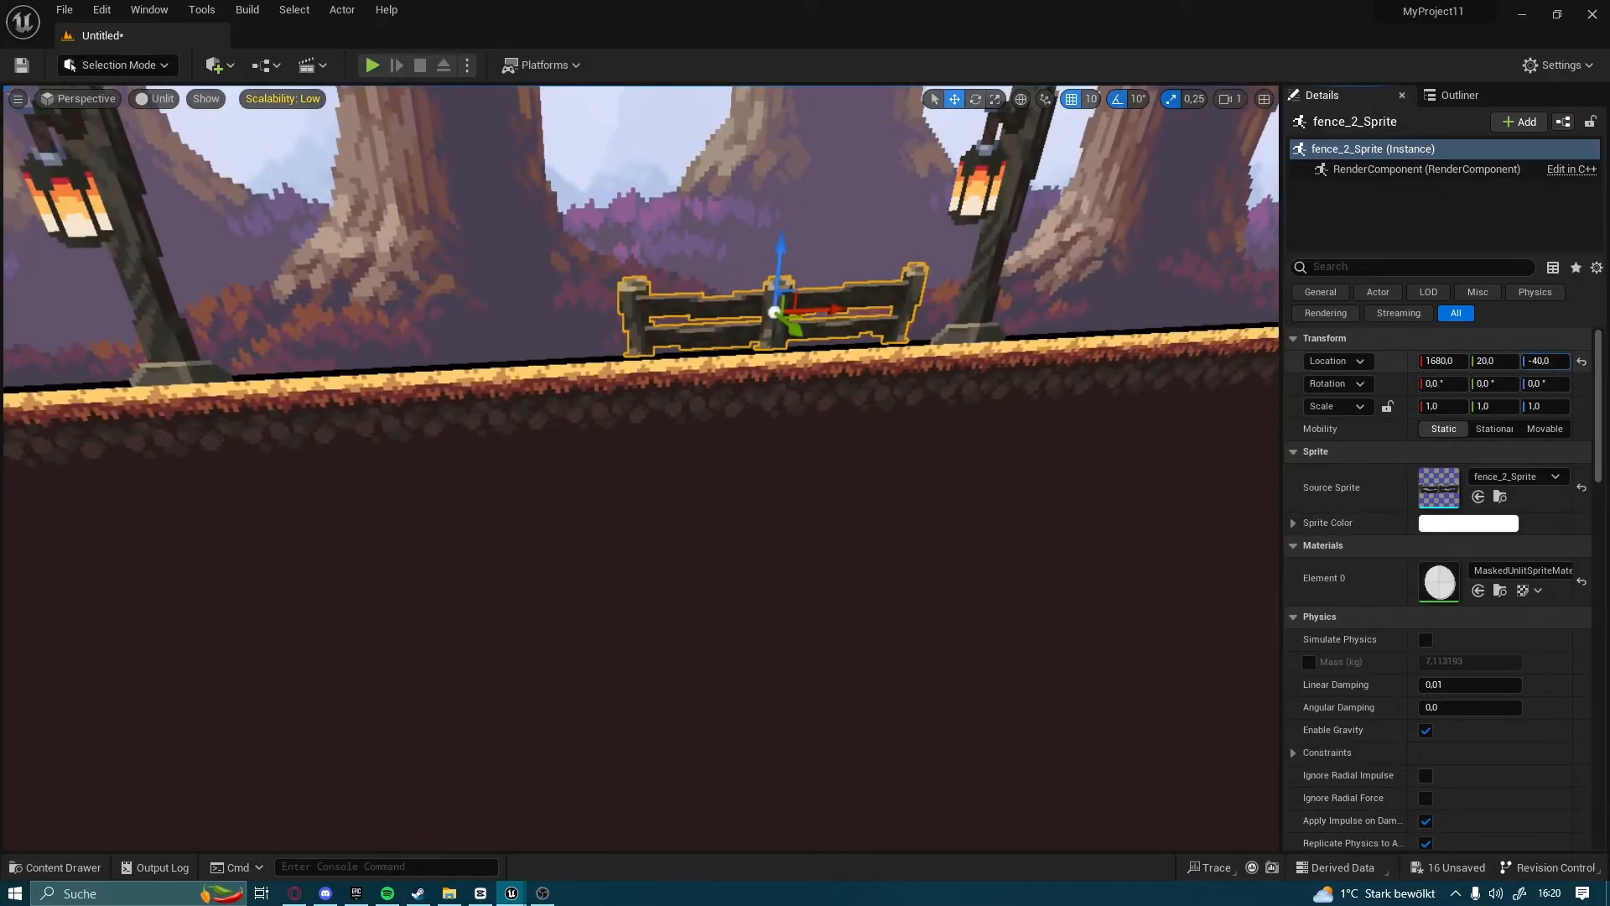
pyautogui.moveTo(1546, 361); pyautogui.dragTo(1537, 361)
# Duplicate the fence along the forest floor between the lamps until there are six, placing the last copy at X 1950
pyautogui.moveTo(984, 314)
pyautogui.mouseDown(button='right')
pyautogui.moveTo(1065, 314)
pyautogui.moveTo(978, 314)
pyautogui.mouseUp(button='right')
pyautogui.press('a')
pyautogui.press('d')
pyautogui.press('w')
pyautogui.press('s')
pyautogui.moveTo(935, 329); pyautogui.dragTo(957, 328)
pyautogui.moveTo(958, 328); pyautogui.dragTo(844, 322, button='right')
pyautogui.press('d')
pyautogui.keyDown('alt'); pyautogui.moveTo(803, 319); pyautogui.dragTo(673, 324); pyautogui.keyUp('alt')
pyautogui.moveTo(672, 324); pyautogui.dragTo(977, 322, button='right')
pyautogui.press('a')
pyautogui.keyDown('alt'); pyautogui.moveTo(1071, 319); pyautogui.dragTo(854, 321); pyautogui.keyUp('alt')
pyautogui.moveTo(854, 321); pyautogui.dragTo(1048, 349, button='right')
pyautogui.press('s')
pyautogui.keyDown('alt'); pyautogui.moveTo(1132, 324); pyautogui.dragTo(1135, 324); pyautogui.keyUp('alt')
pyautogui.keyDown('alt'); pyautogui.moveTo(736, 325); pyautogui.dragTo(738, 325); pyautogui.keyUp('alt')
pyautogui.moveTo(777, 313)
pyautogui.mouseDown(button='right')
pyautogui.moveTo(847, 312)
pyautogui.moveTo(784, 314)
pyautogui.mouseUp(button='right')
pyautogui.press('d')
pyautogui.keyDown('alt'); pyautogui.moveTo(404, 336); pyautogui.dragTo(1183, 322); pyautogui.keyUp('alt')
pyautogui.keyDown('alt'); pyautogui.moveTo(1086, 314); pyautogui.dragTo(1146, 312); pyautogui.keyUp('alt')
pyautogui.moveTo(740, 525)
pyautogui.mouseDown(button='right')
pyautogui.moveTo(721, 507)
pyautogui.moveTo(741, 525)
pyautogui.mouseUp(button='right')
# Create sprites from the grass_1, grass_2 and grass_3 textures together
pyautogui.click(94, 867)
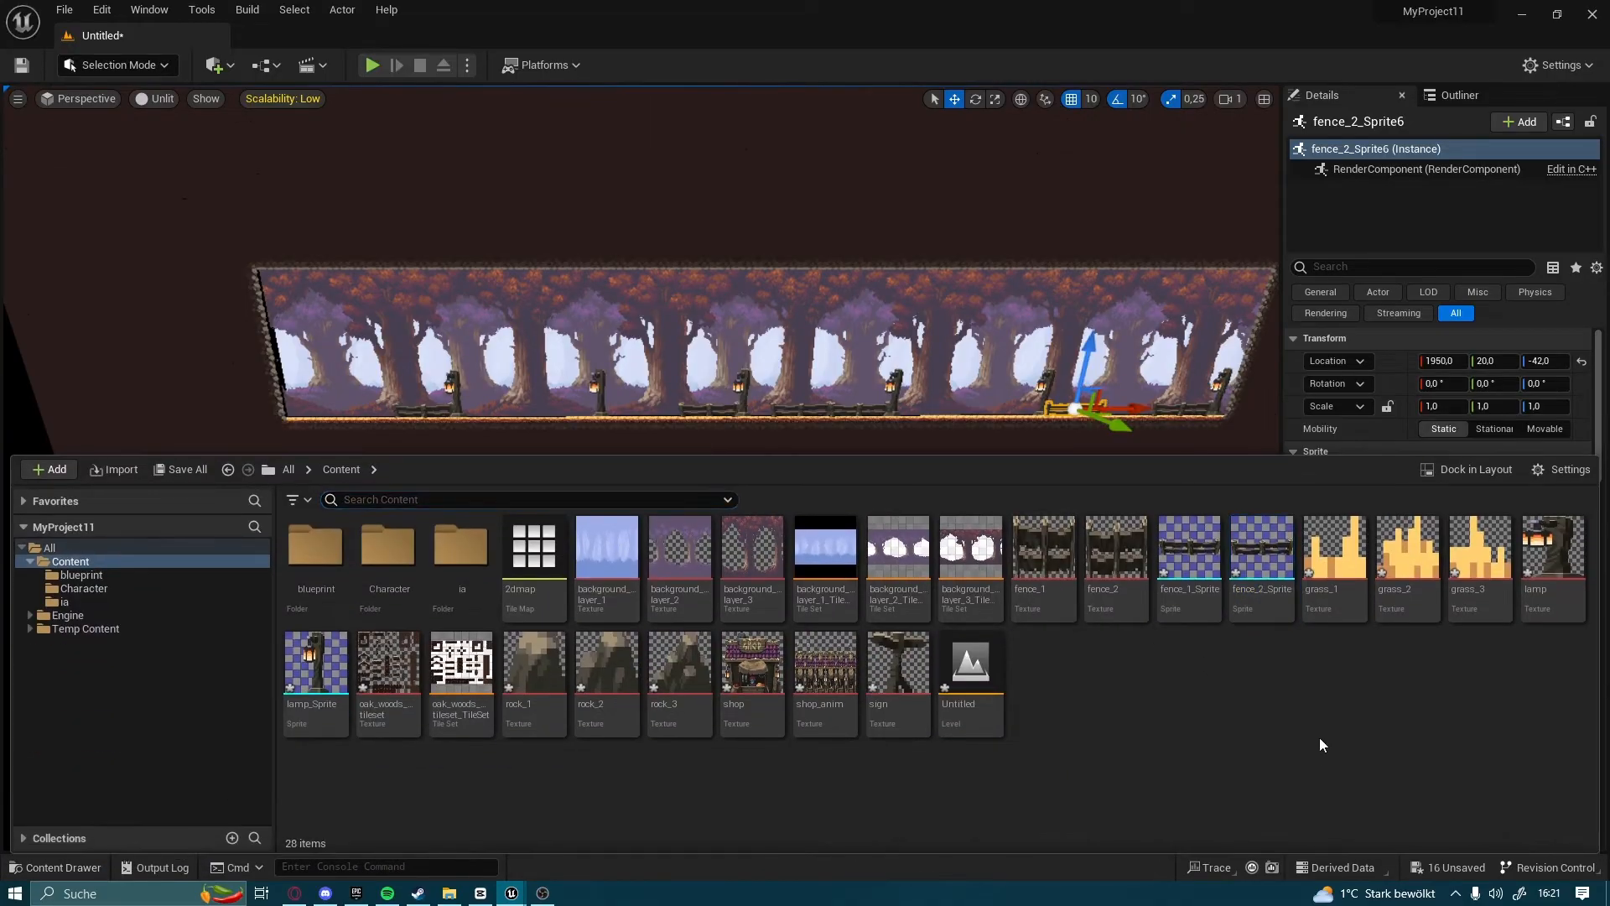
pyautogui.click(1334, 553)
pyautogui.keyDown('shift'); pyautogui.click(1495, 588); pyautogui.keyUp('shift')
pyautogui.rightClick(1495, 589)
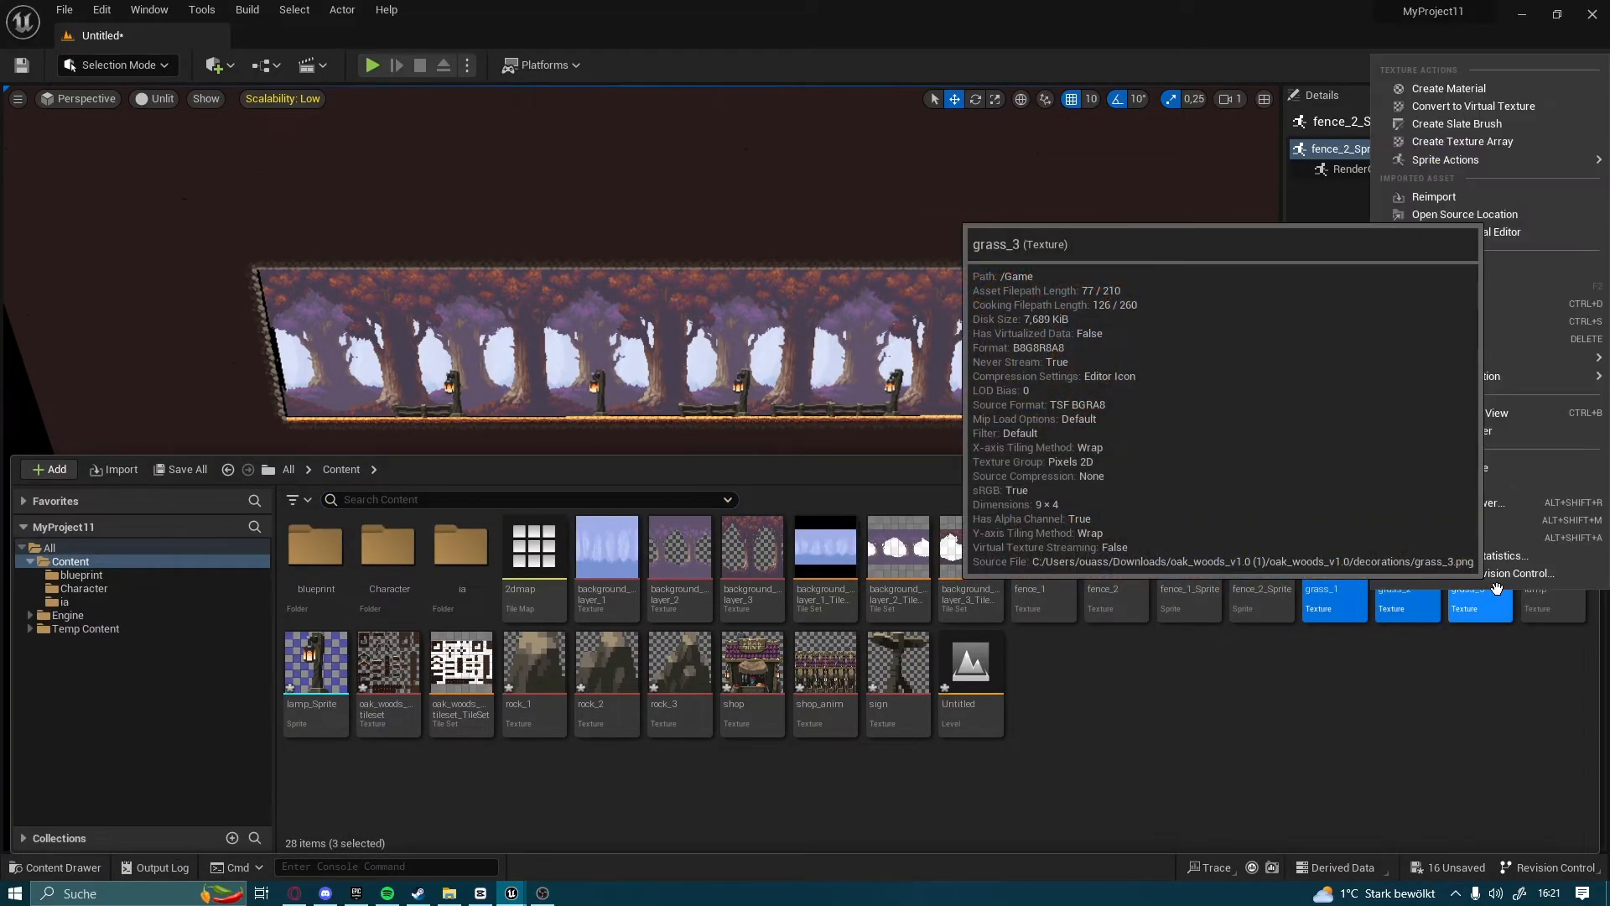
pyautogui.moveTo(1401, 174)
pyautogui.click(1235, 167)
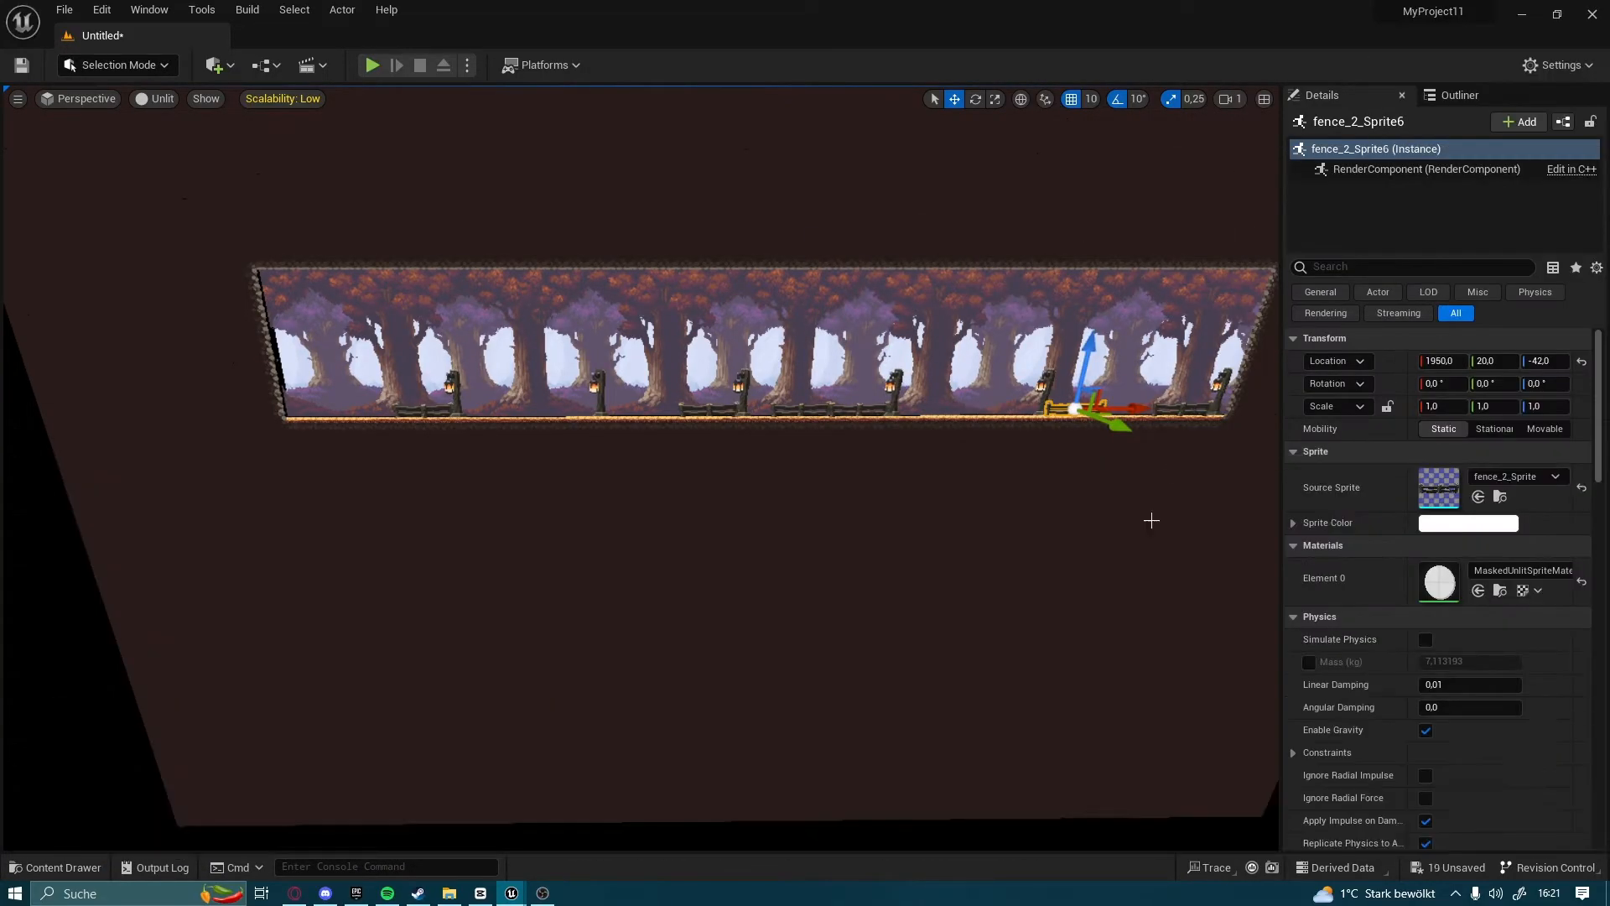
# Place the three grass sprites together in the level on the forest floor at about X 1260, Y 40, Z -40
pyautogui.click(22, 860)
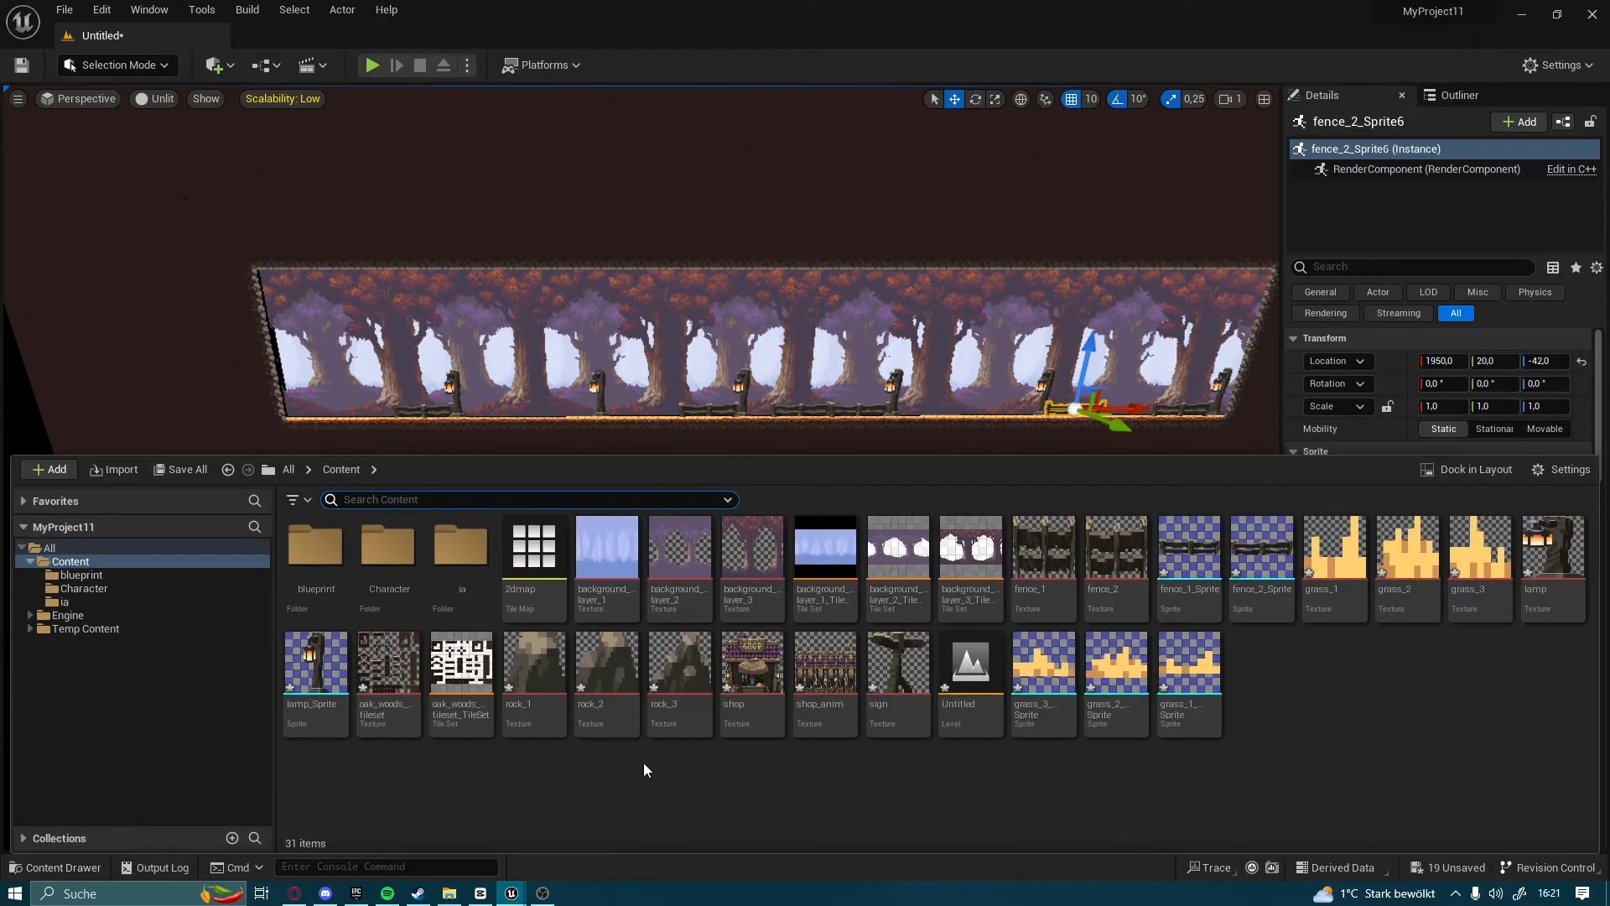
pyautogui.keyDown('shift'); pyautogui.click(1174, 706); pyautogui.keyUp('shift')
pyautogui.click(1204, 713)
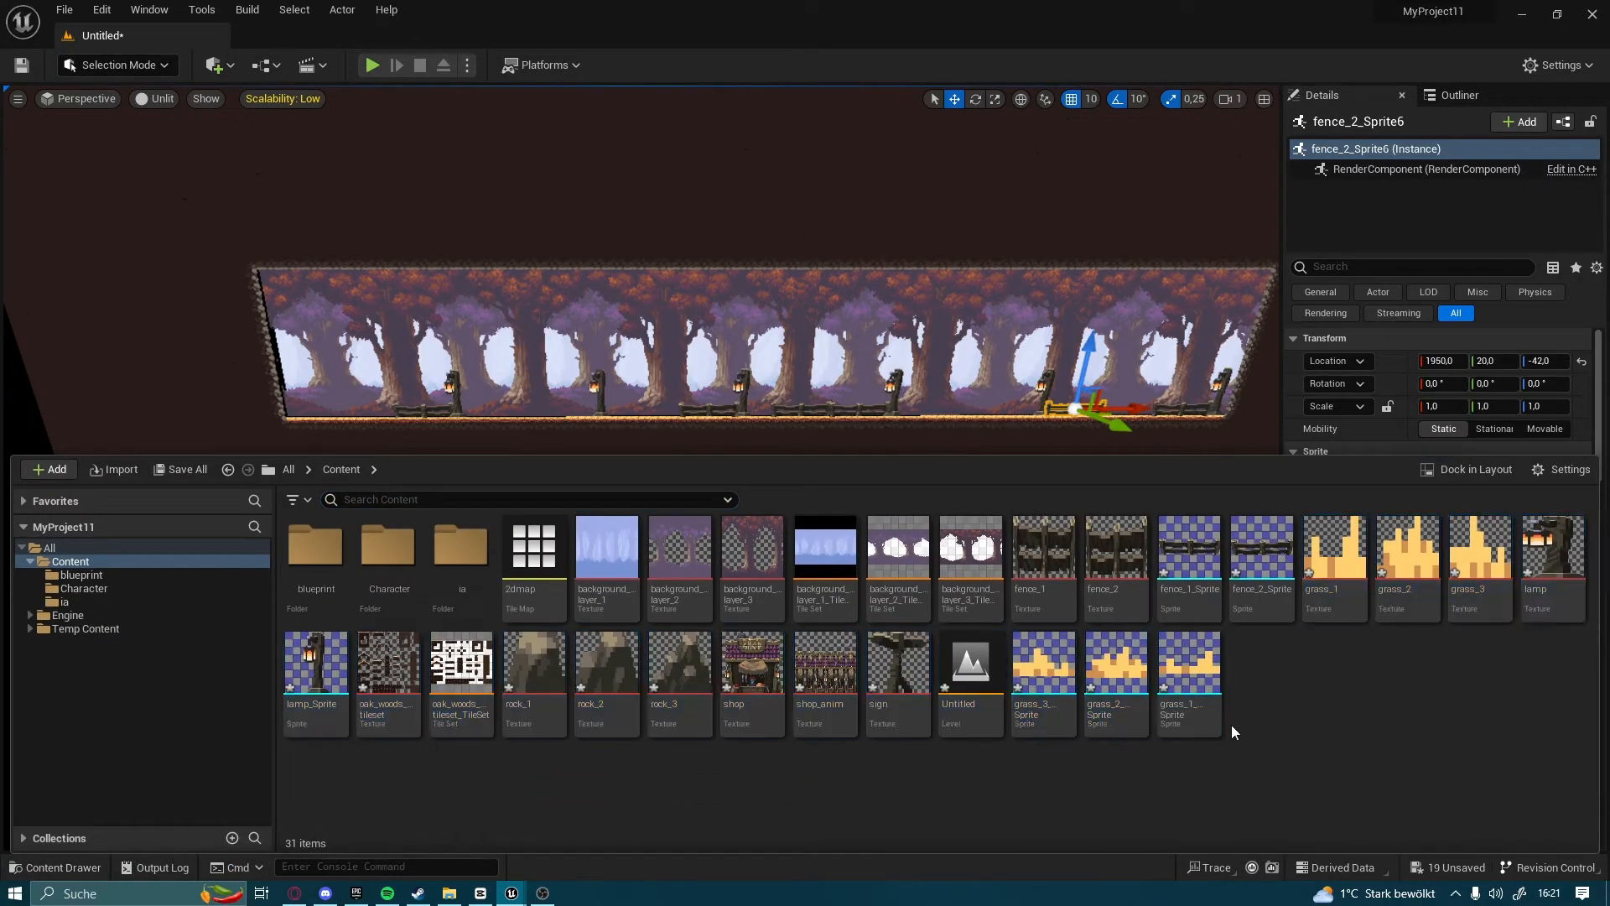
pyautogui.keyDown('shift'); pyautogui.click(1068, 703); pyautogui.keyUp('shift')
pyautogui.moveTo(1069, 703); pyautogui.dragTo(497, 423)
pyautogui.press('f')
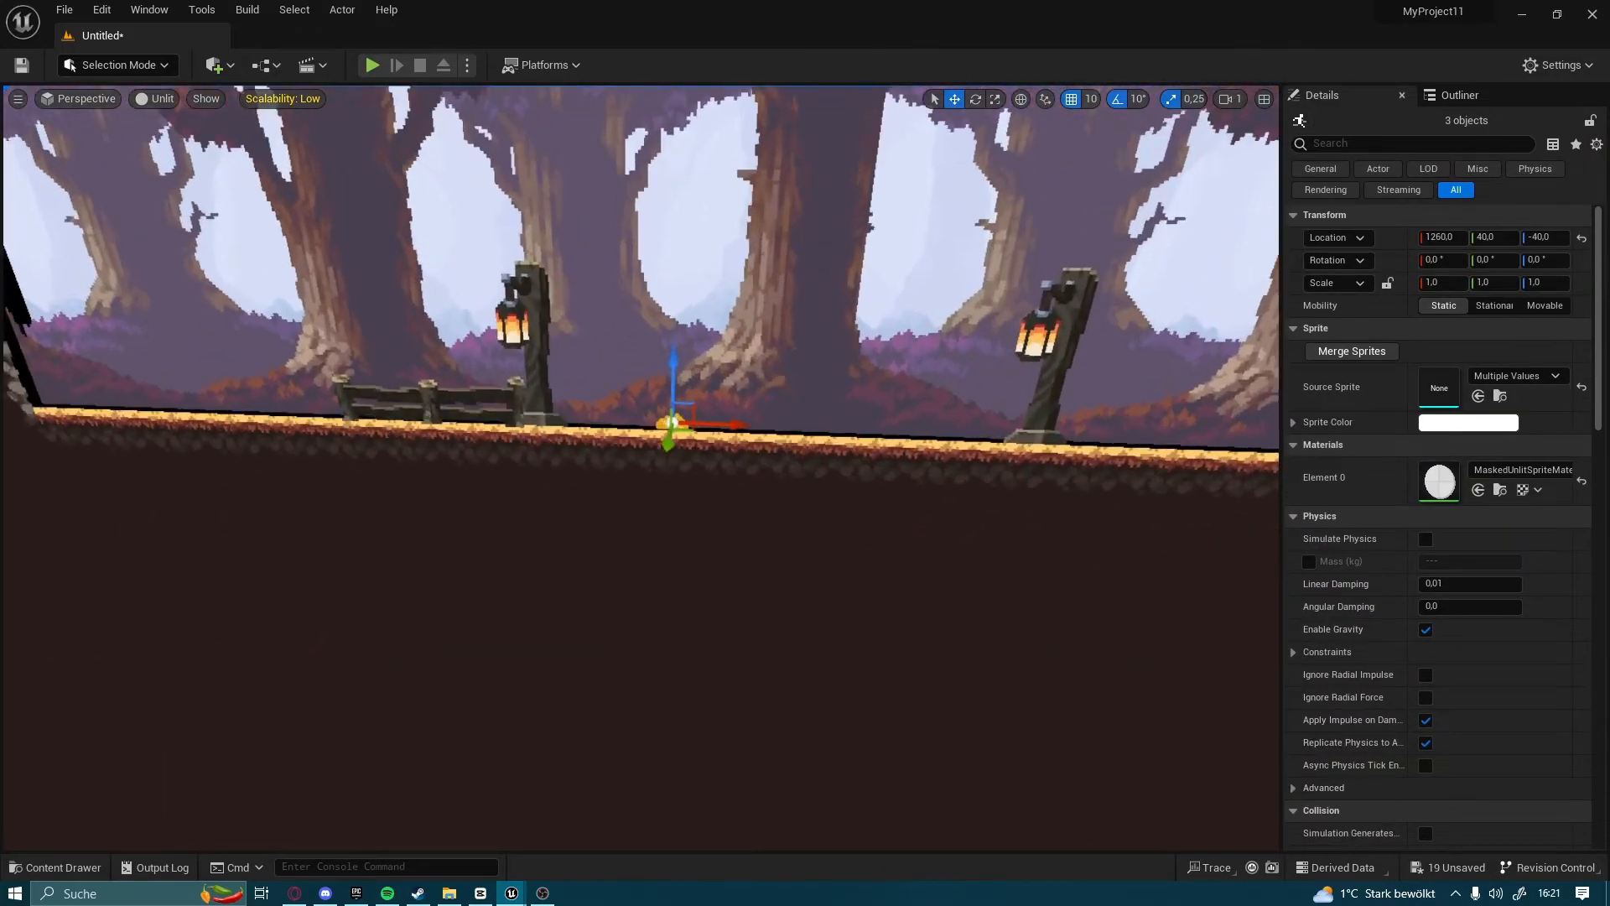
# Move the three grass sprites along the forest floor to X 1310, between the first two lamps
pyautogui.press('w')
pyautogui.moveTo(688, 468); pyautogui.dragTo(704, 471, button='right')
pyautogui.press('s')
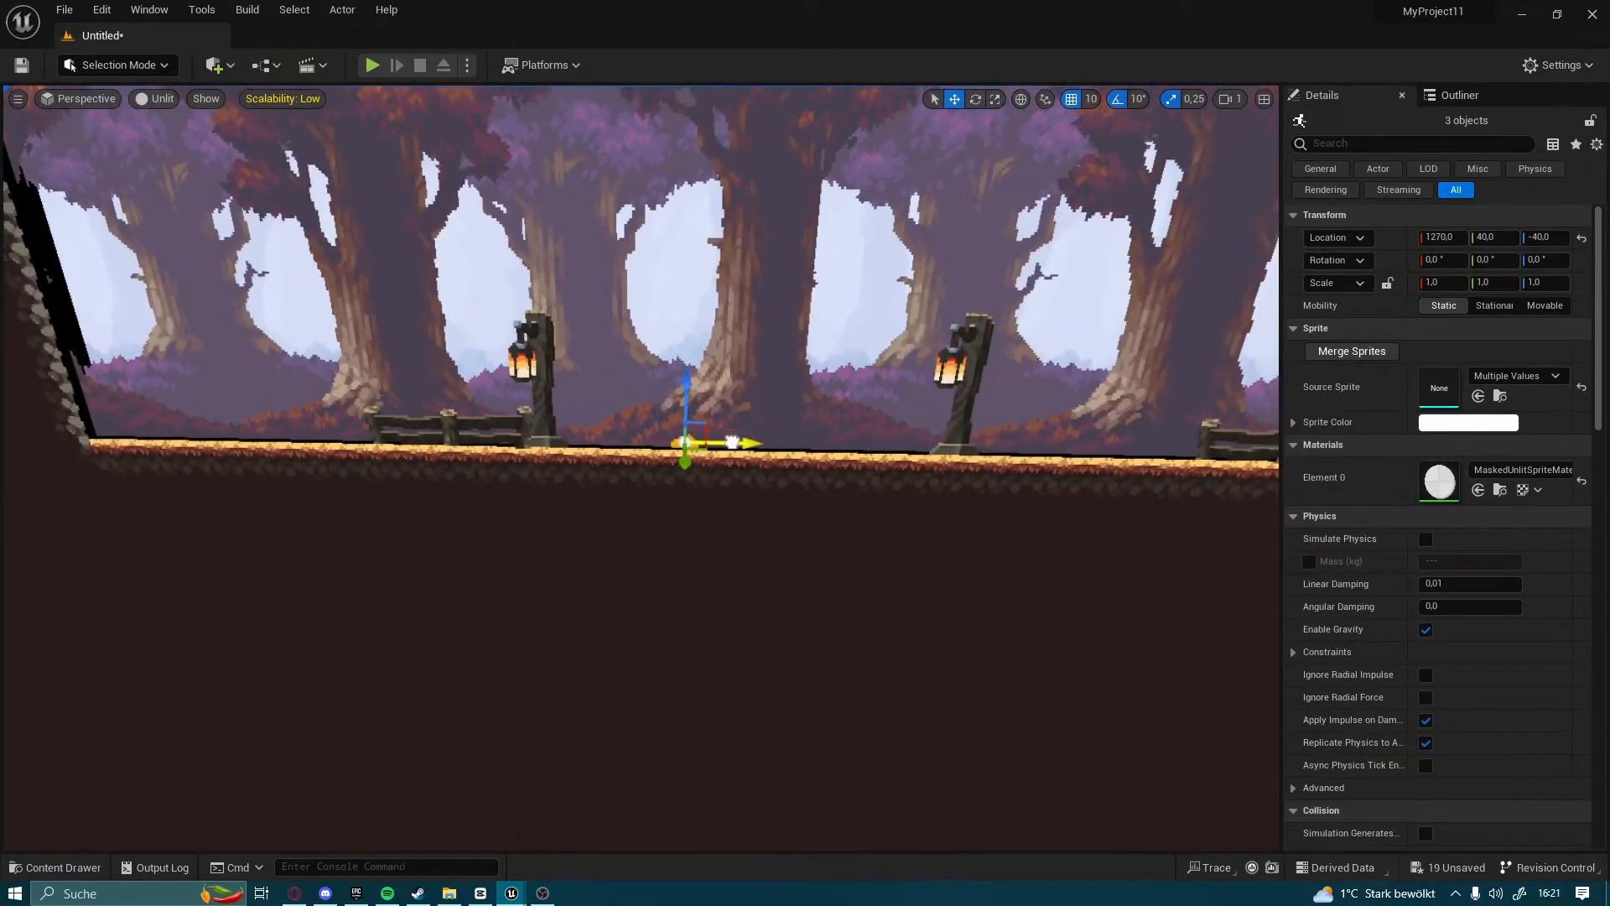
pyautogui.moveTo(829, 461); pyautogui.dragTo(844, 460)
pyautogui.moveTo(844, 460); pyautogui.dragTo(809, 457, button='right')
pyautogui.press('d')
pyautogui.press('a')
pyautogui.press('s')
pyautogui.press('w')
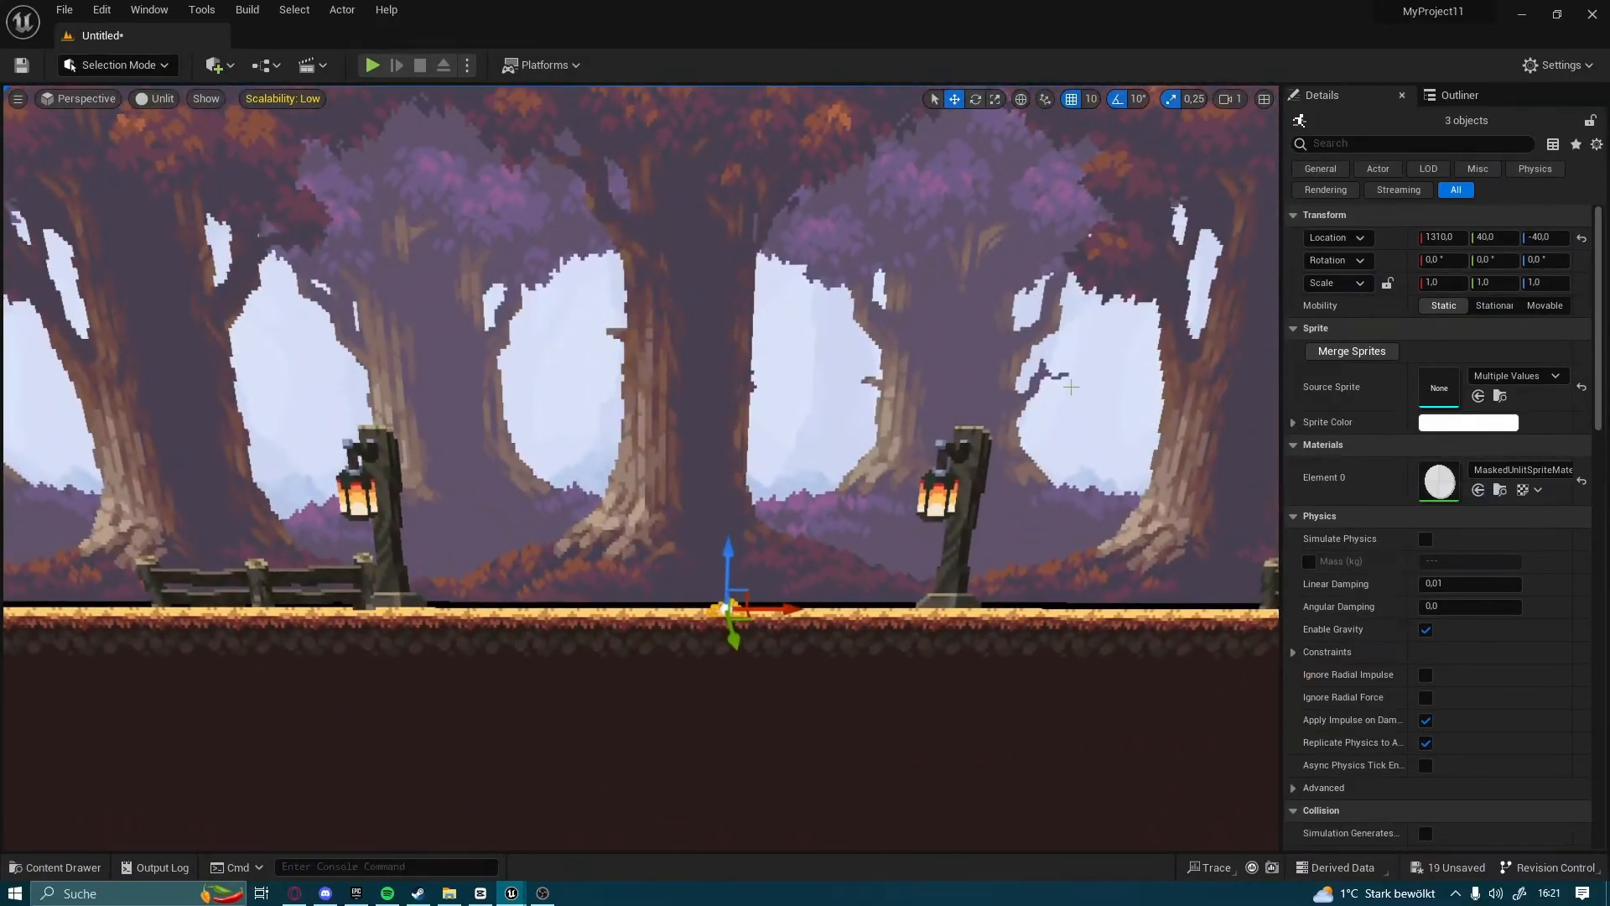
# Show the Outliner and adjust the depth and height of the three selected grass sprites, bringing them to about Y 30
pyautogui.click(1459, 99)
pyautogui.moveTo(873, 574); pyautogui.dragTo(620, 579, button='right')
pyautogui.press('w')
pyautogui.press('d')
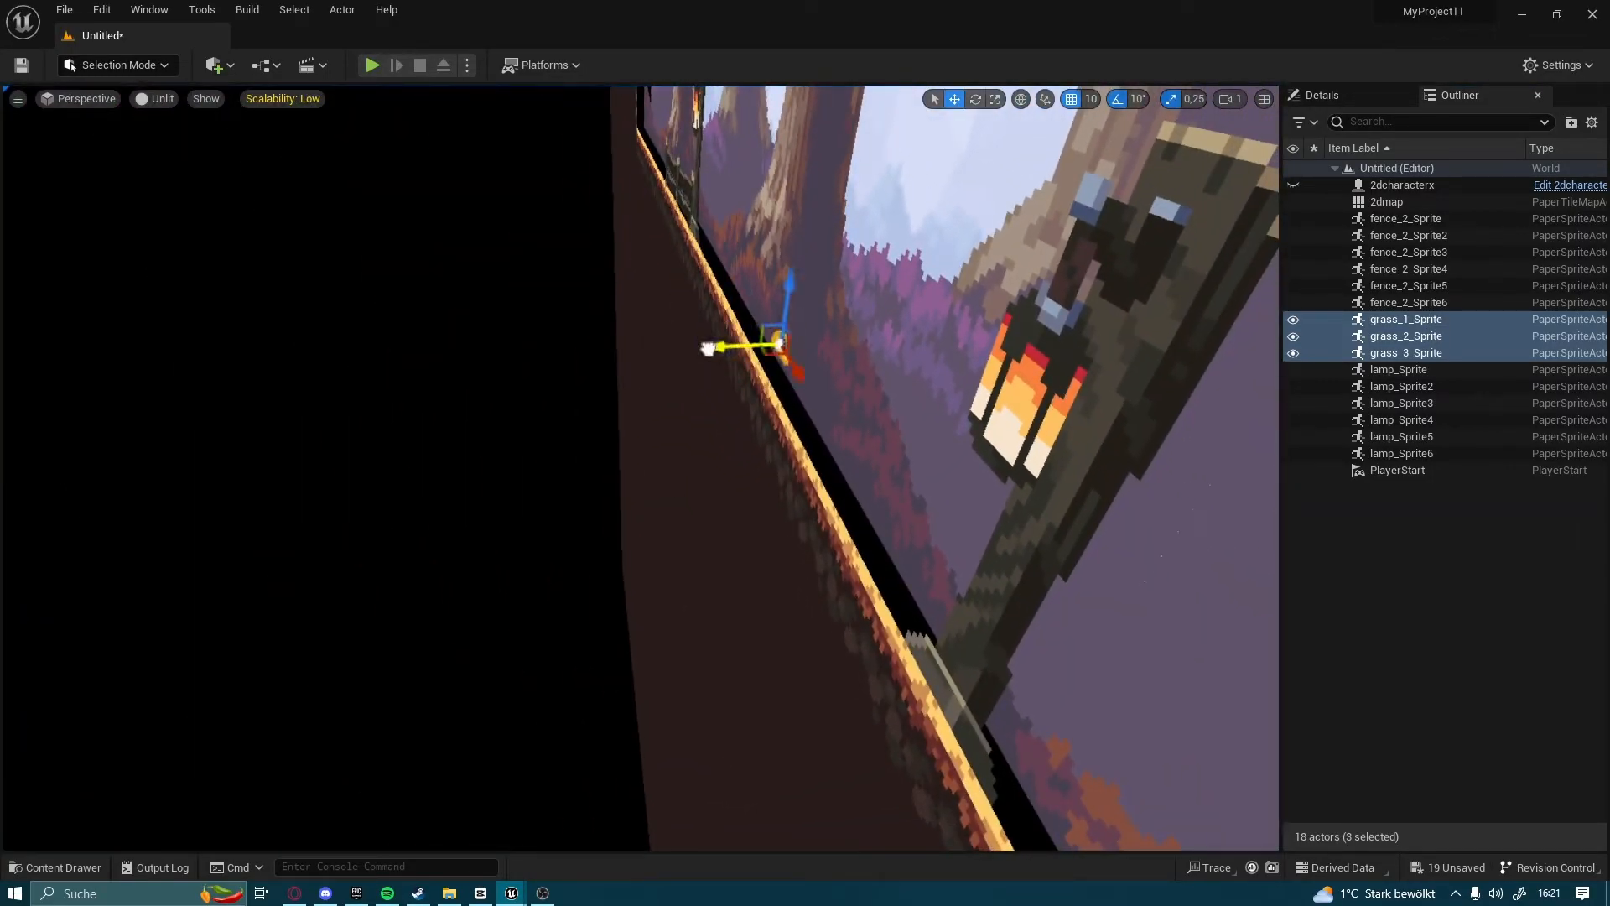
pyautogui.moveTo(738, 346); pyautogui.dragTo(906, 352, button='right')
pyautogui.press('a')
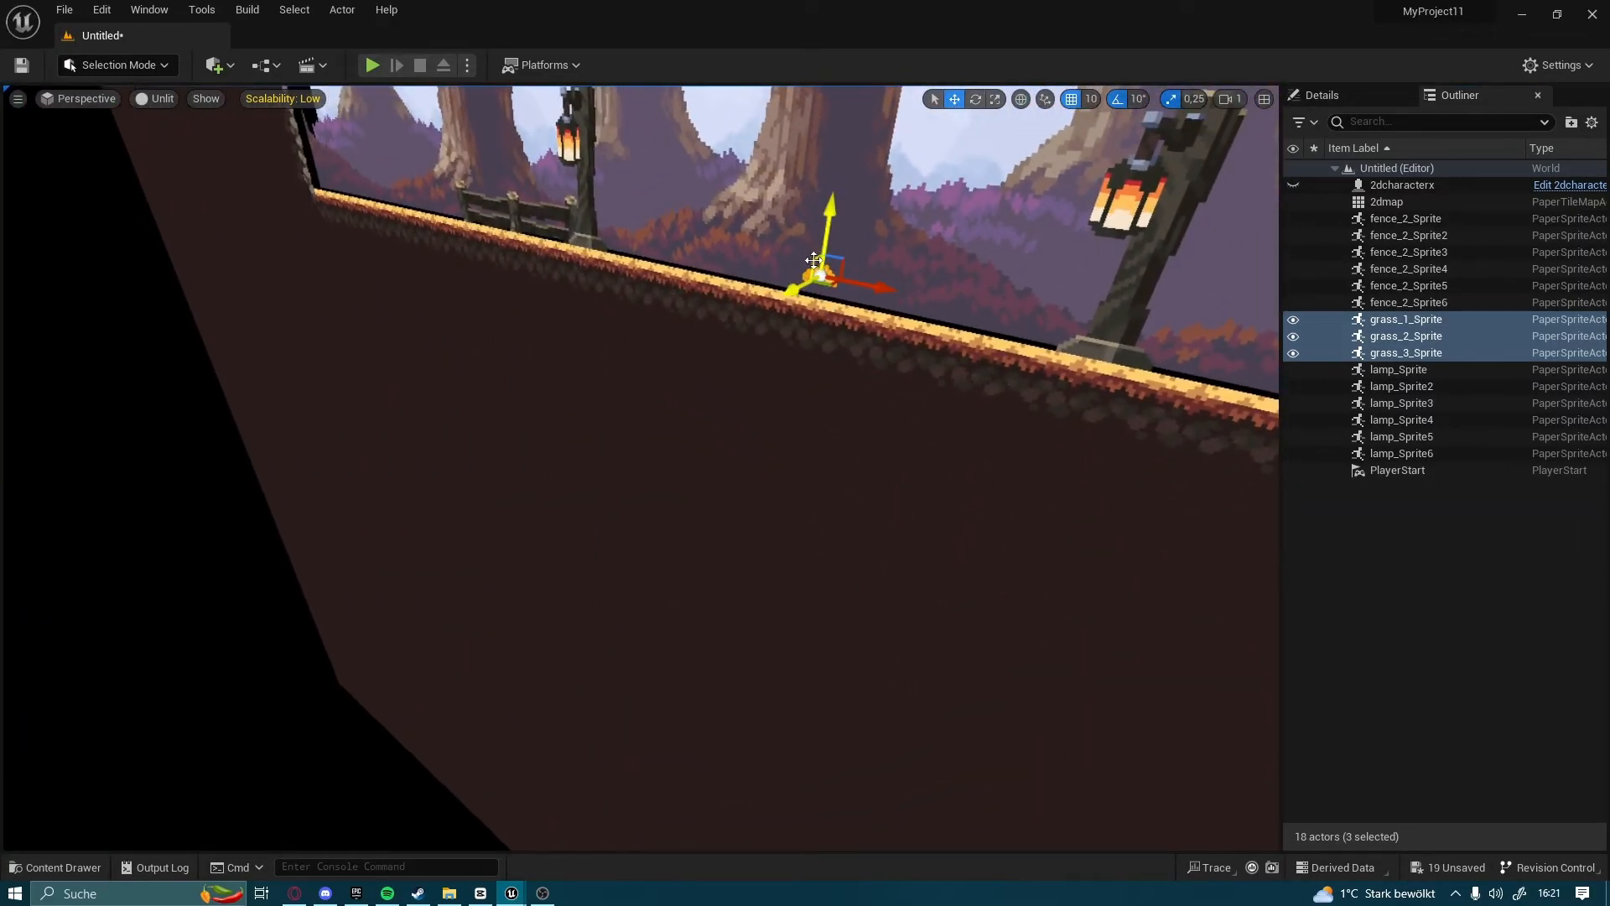
pyautogui.moveTo(820, 246); pyautogui.dragTo(914, 219, button='right')
# Select grass_3_Sprite on its own, show its Details, and position it on the forest floor at X 1310, Y 20, Z -47
pyautogui.click(641, 362)
pyautogui.scroll(5, 763, 525)
pyautogui.moveTo(763, 525); pyautogui.dragTo(755, 420, button='right')
pyautogui.scroll(-5, 764, 524)
pyautogui.click(659, 482)
pyautogui.click(1342, 96)
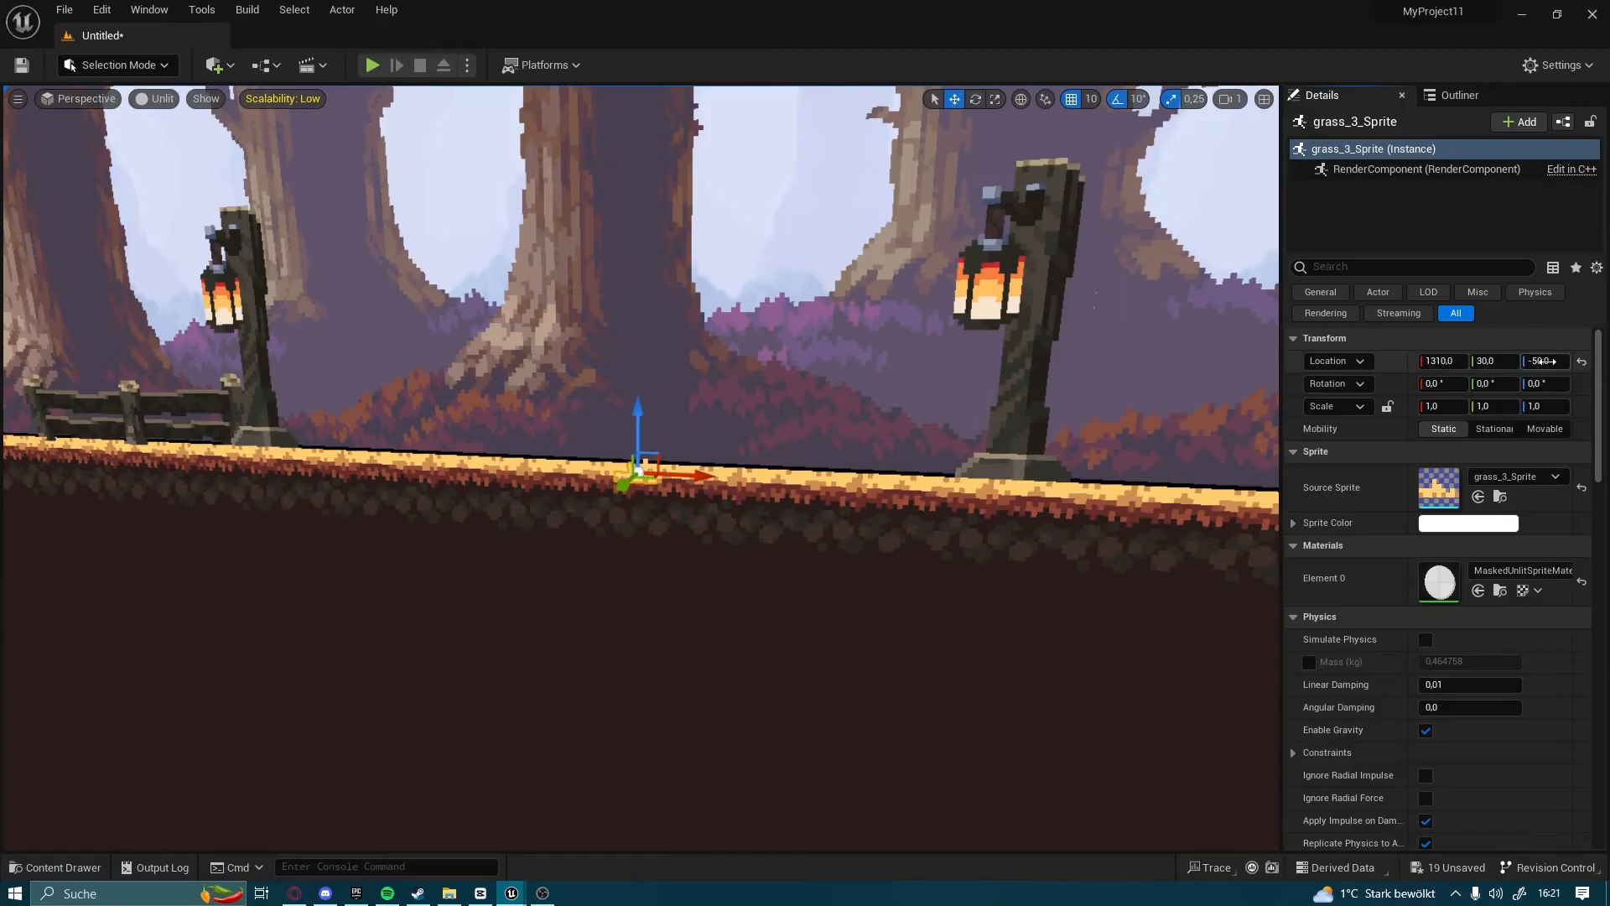
pyautogui.moveTo(939, 402); pyautogui.dragTo(897, 398, button='right')
pyautogui.press('s')
pyautogui.press('w')
pyautogui.press('w')
pyautogui.press('a')
pyautogui.press('w')
pyautogui.moveTo(703, 401); pyautogui.dragTo(737, 426, button='right')
pyautogui.press('s')
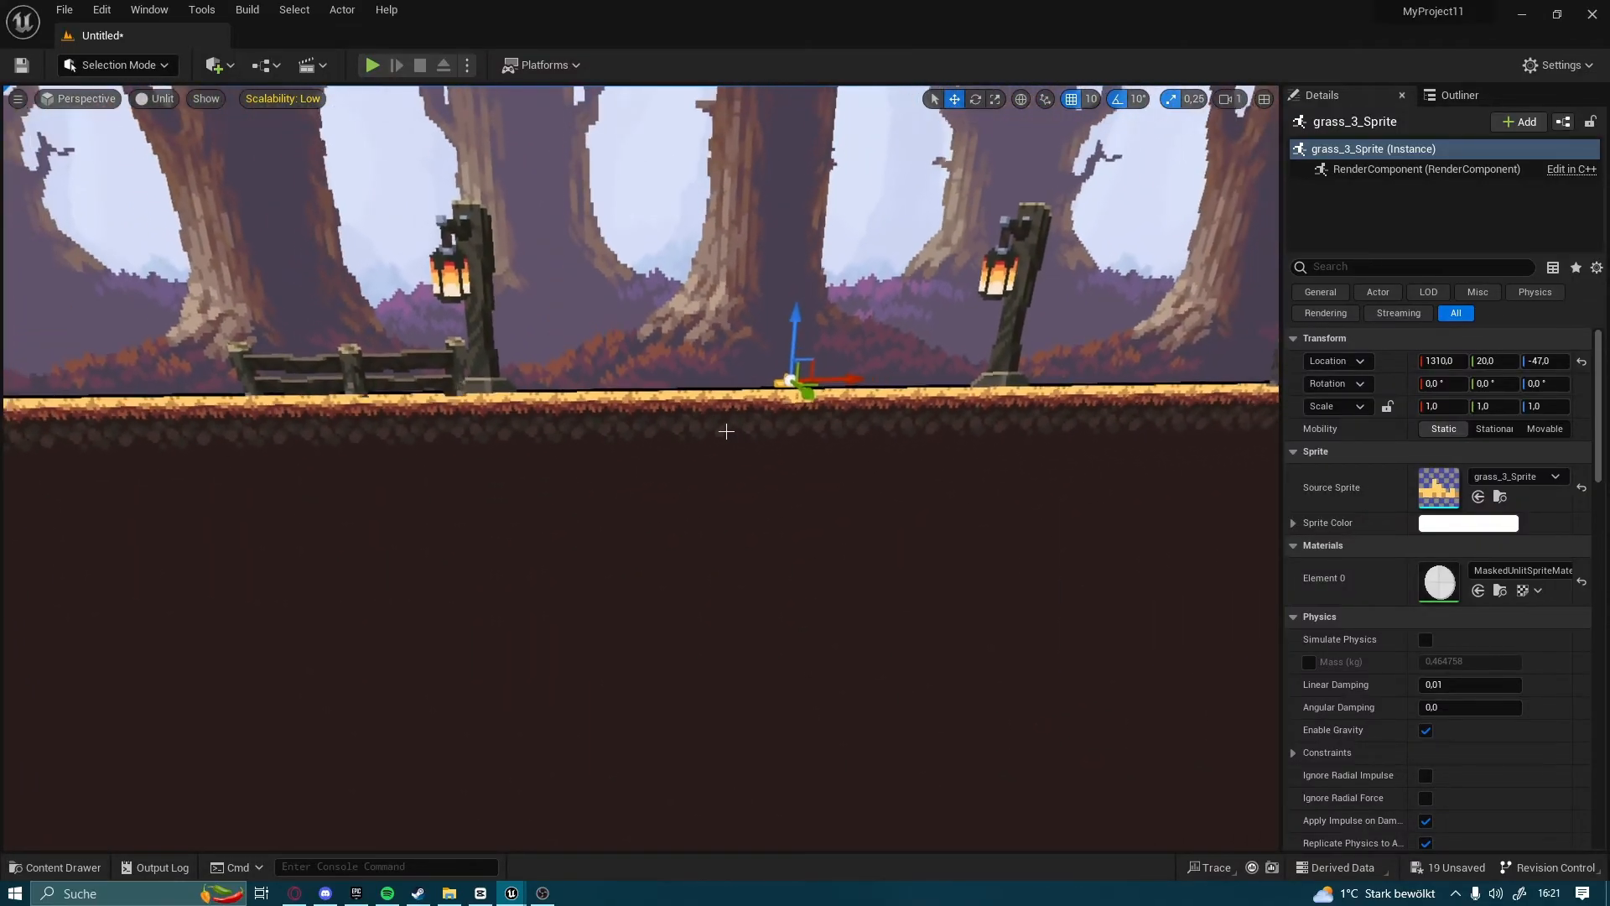
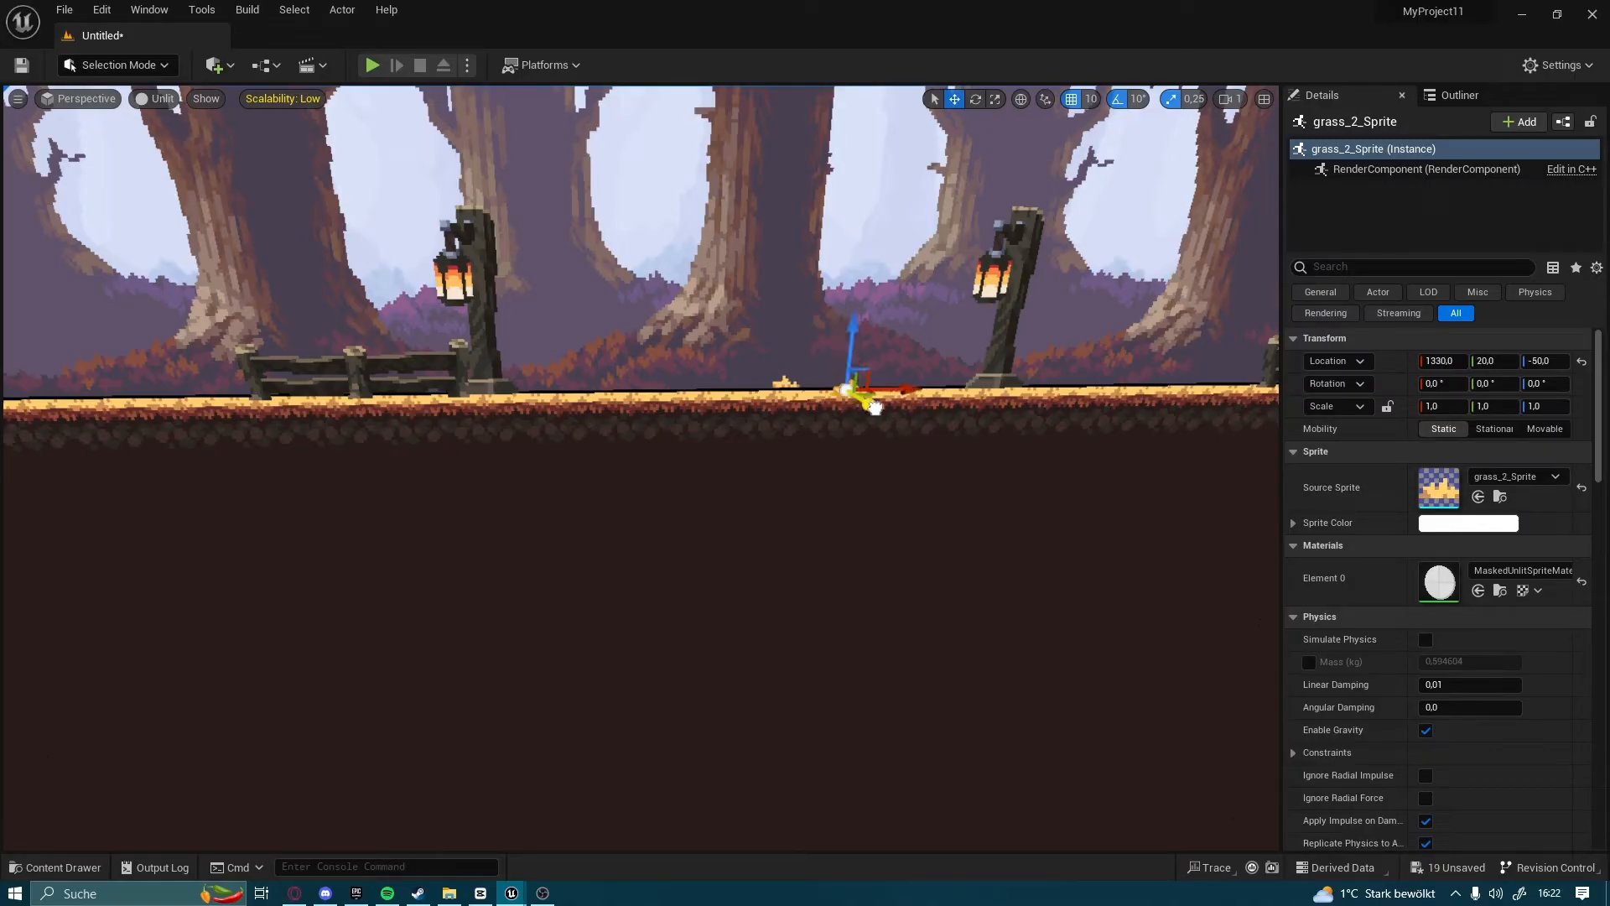
# Move grass_3_Sprite to Y 24 on the forest floor and delete the misplaced grass sprite in front of it
pyautogui.click(788, 384)
pyautogui.moveTo(589, 468); pyautogui.dragTo(741, 468, button='right')
pyautogui.press('w')
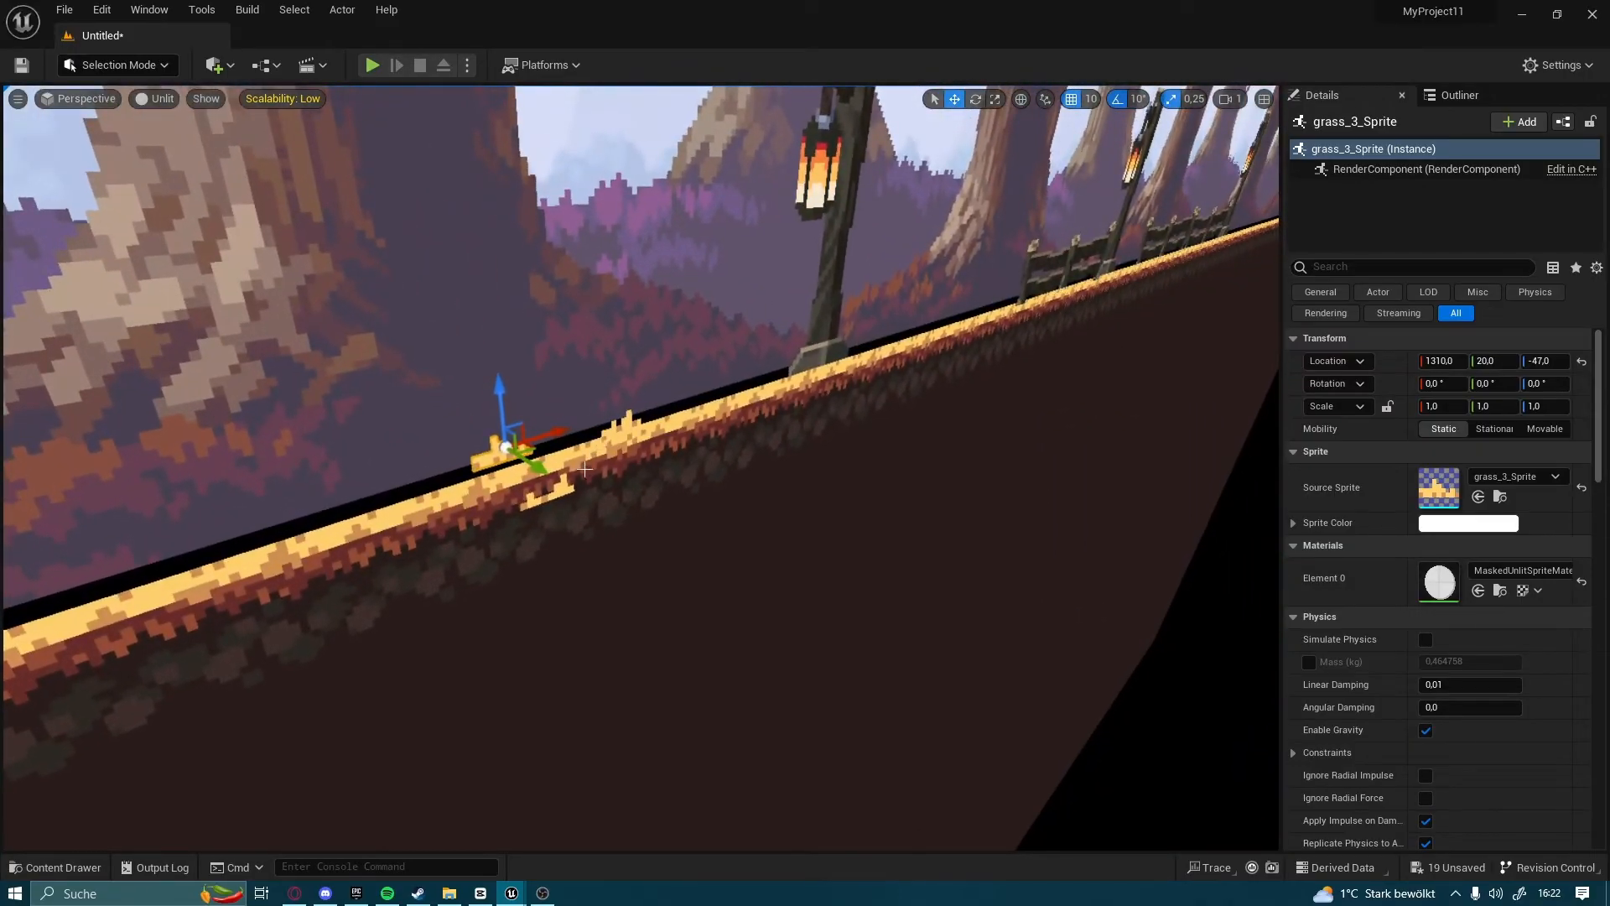
pyautogui.moveTo(565, 479); pyautogui.dragTo(572, 483)
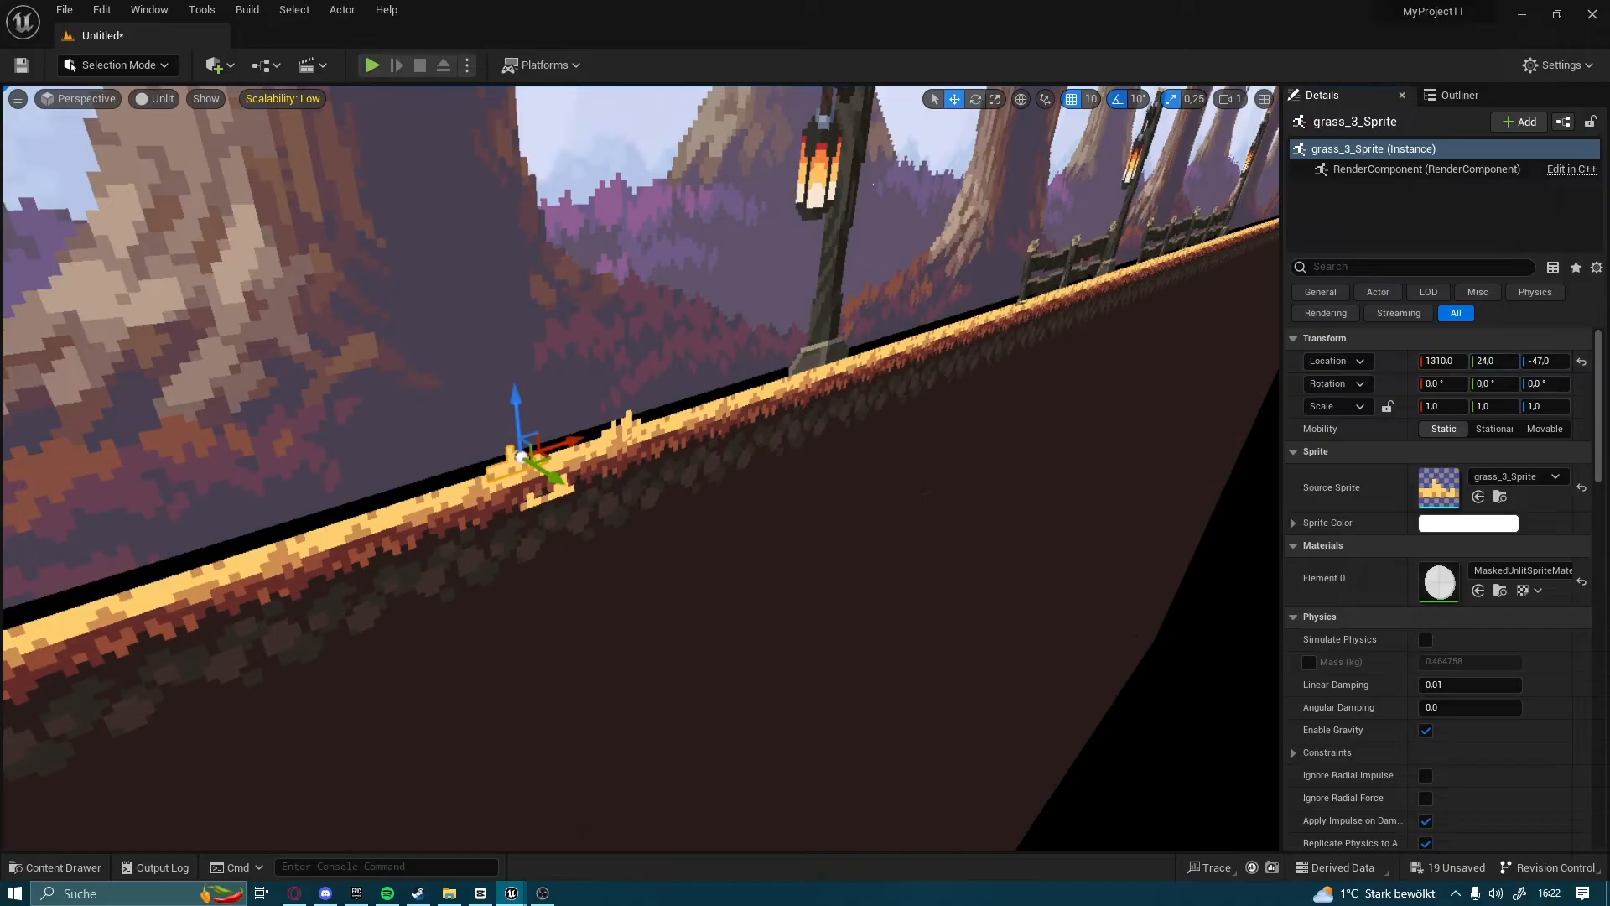
pyautogui.click(533, 501)
pyautogui.press('Delete')
# Select the two remaining grass sprites together and duplicate them repeatedly along the forest floor towards the map's far end
pyautogui.click(510, 448)
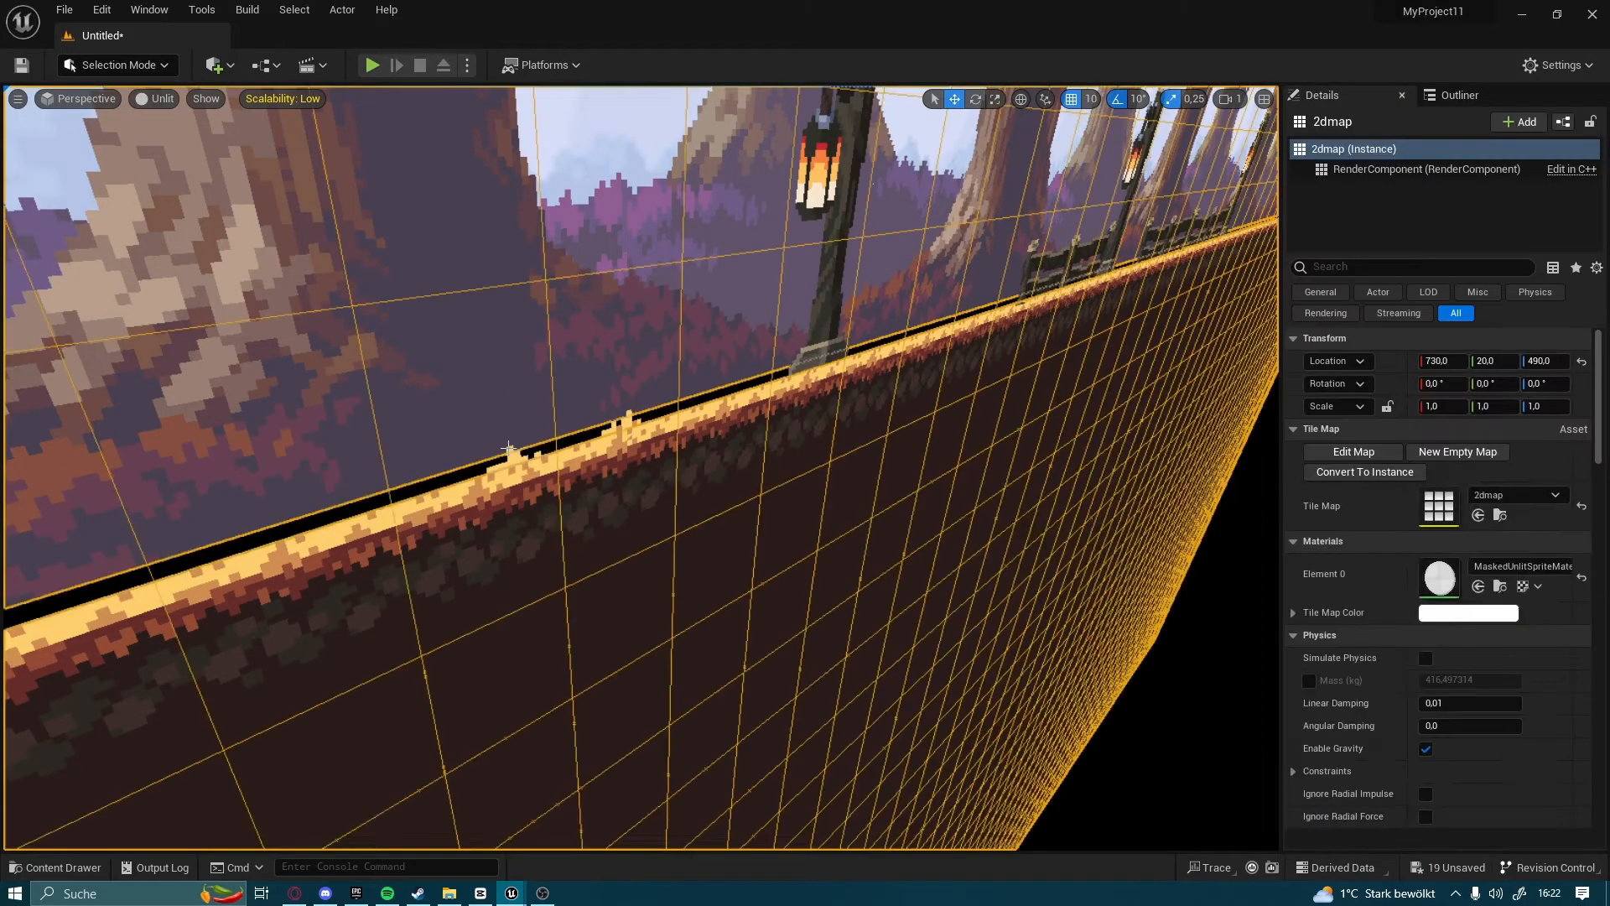
pyautogui.click(519, 453)
pyautogui.keyDown('ctrl'); pyautogui.click(628, 431); pyautogui.keyUp('ctrl')
pyautogui.moveTo(628, 431); pyautogui.dragTo(528, 436, button='right')
pyautogui.press('s')
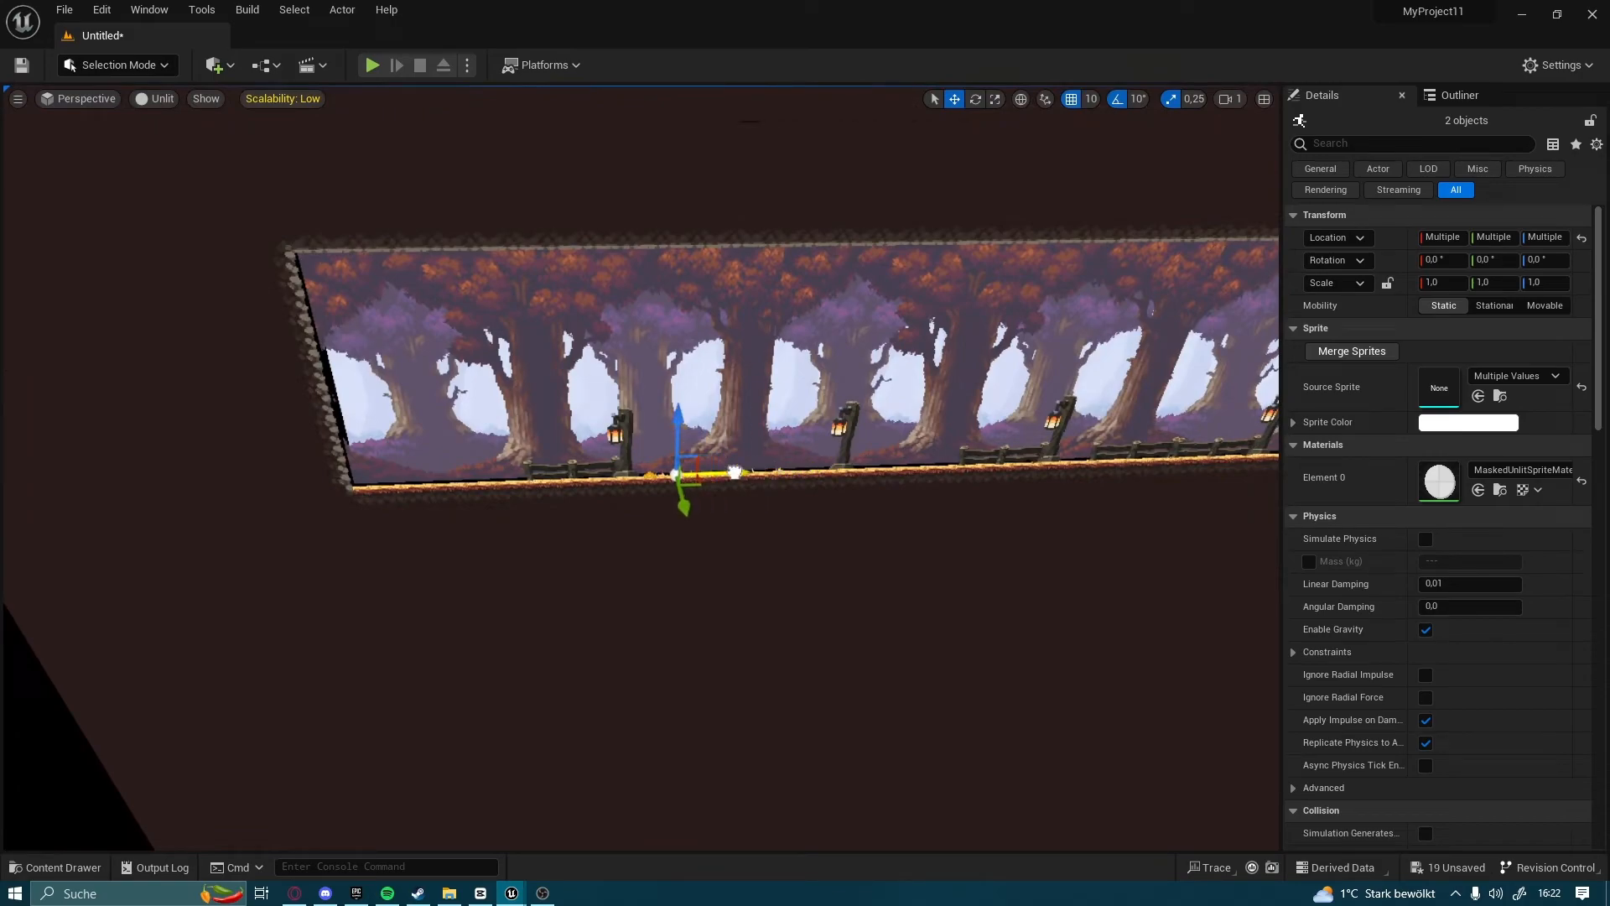
pyautogui.moveTo(879, 477); pyautogui.dragTo(945, 474)
pyautogui.moveTo(944, 475); pyautogui.dragTo(1082, 476, button='right')
pyautogui.moveTo(492, 467); pyautogui.dragTo(1193, 417)
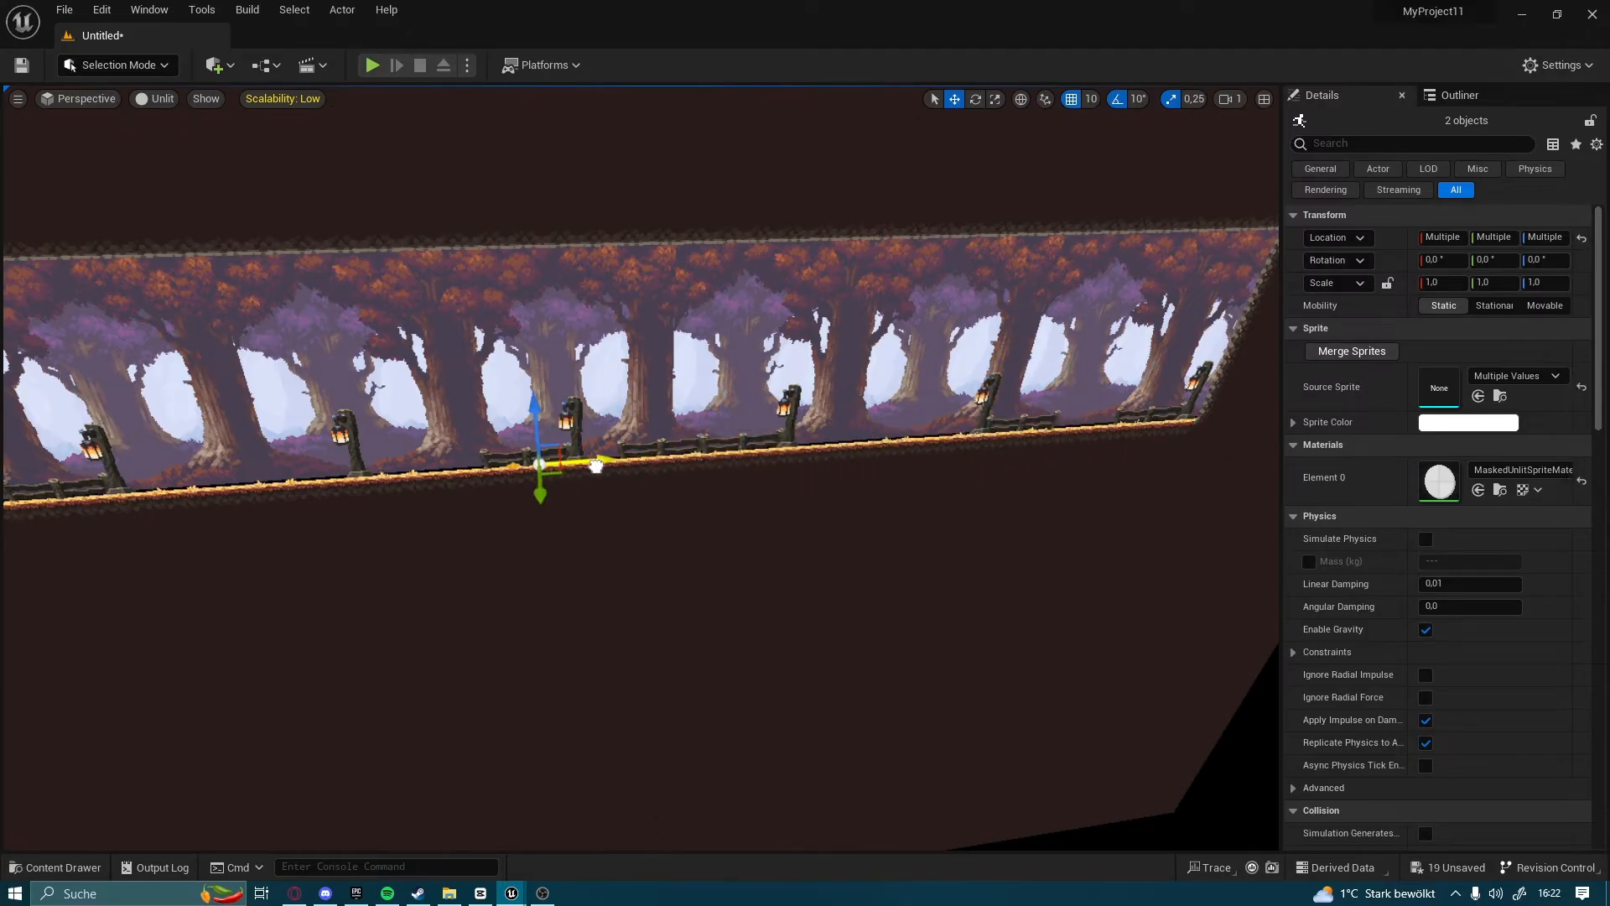
# Create a sprite from the shop texture in the Content folder
pyautogui.moveTo(894, 539); pyautogui.dragTo(621, 626, button='right')
pyautogui.press('w')
pyautogui.press('d')
pyautogui.click(54, 867)
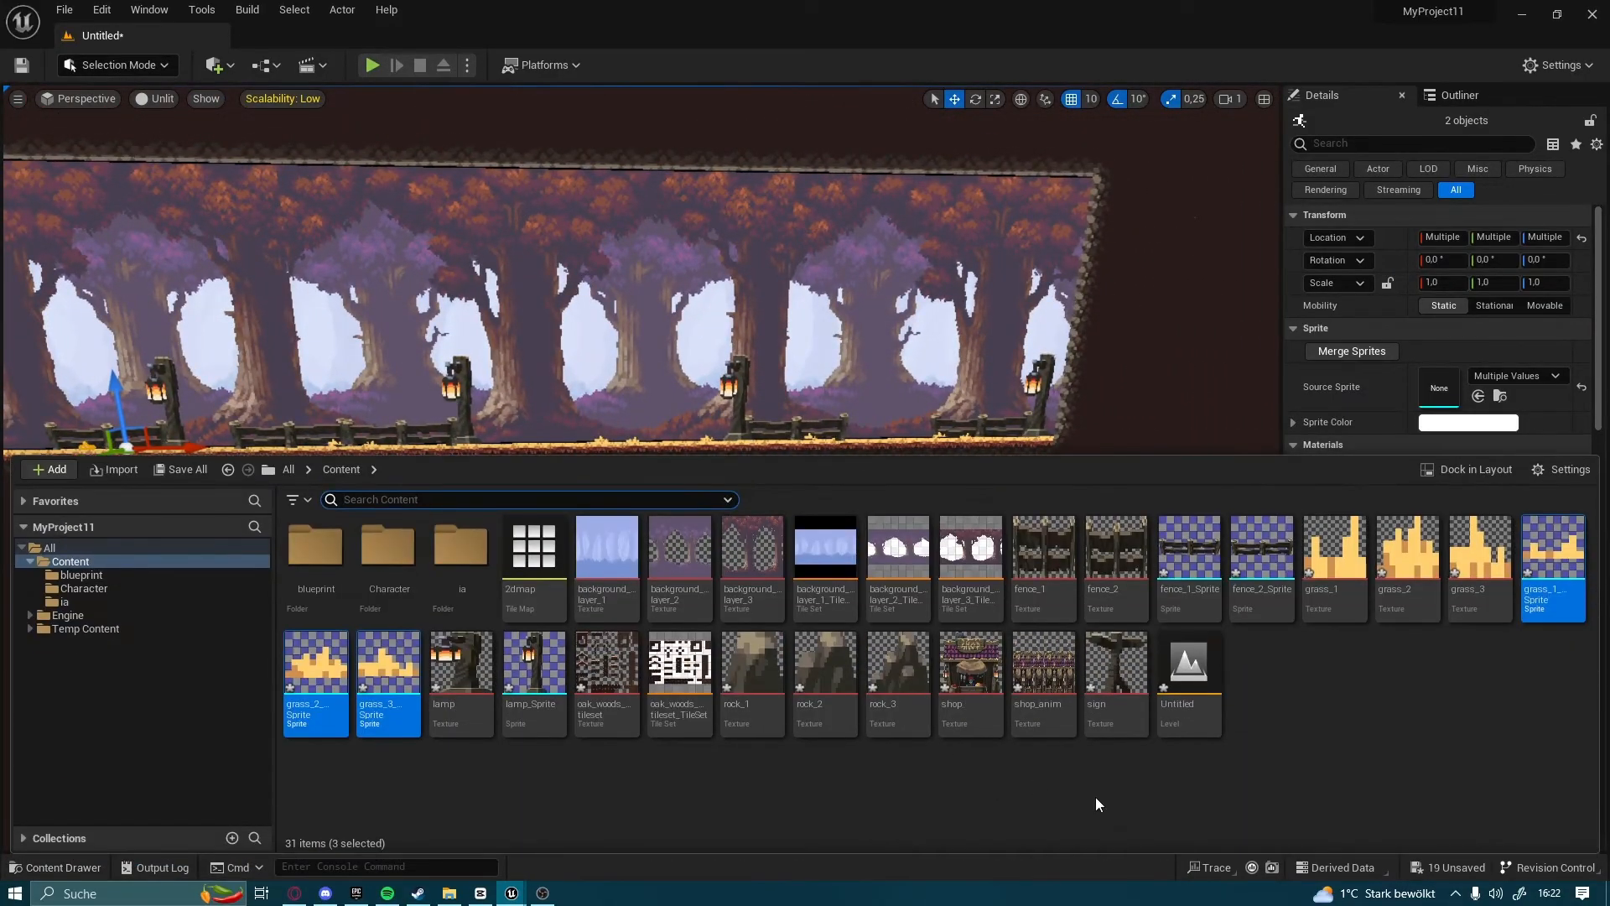
pyautogui.rightClick(978, 709)
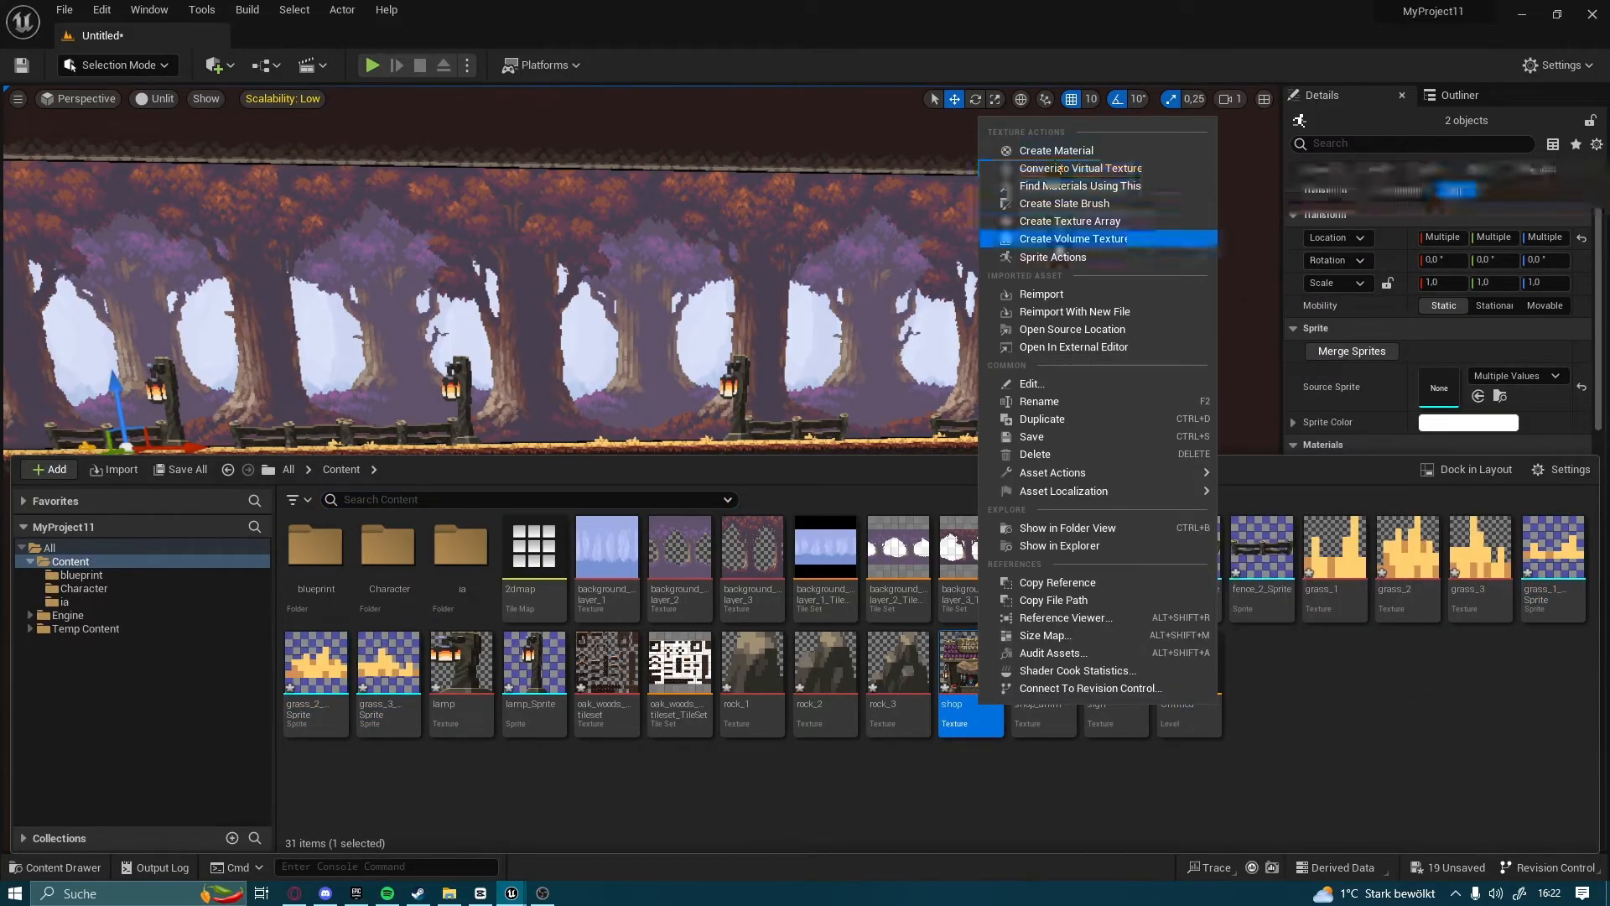
pyautogui.moveTo(1211, 260)
pyautogui.click(1290, 262)
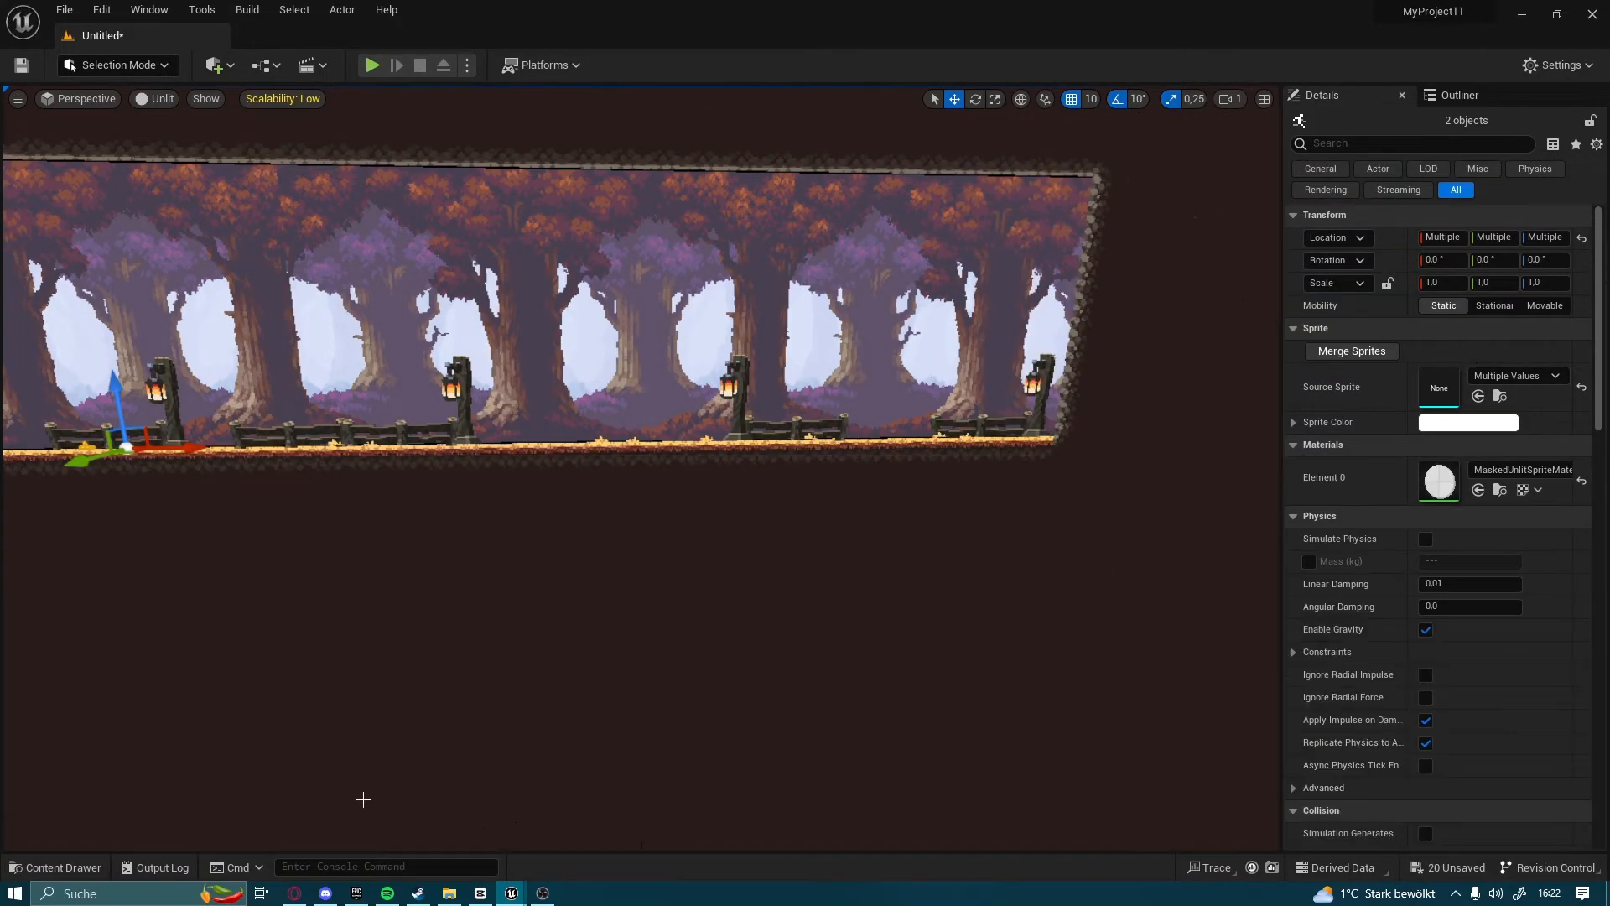
# Place the shop sprite on the forest floor between two lamps at X 1830, Y 20, Z -2
pyautogui.click(33, 867)
pyautogui.moveTo(1257, 663); pyautogui.dragTo(966, 295)
pyautogui.moveTo(1000, 359); pyautogui.dragTo(686, 360)
pyautogui.press('f')
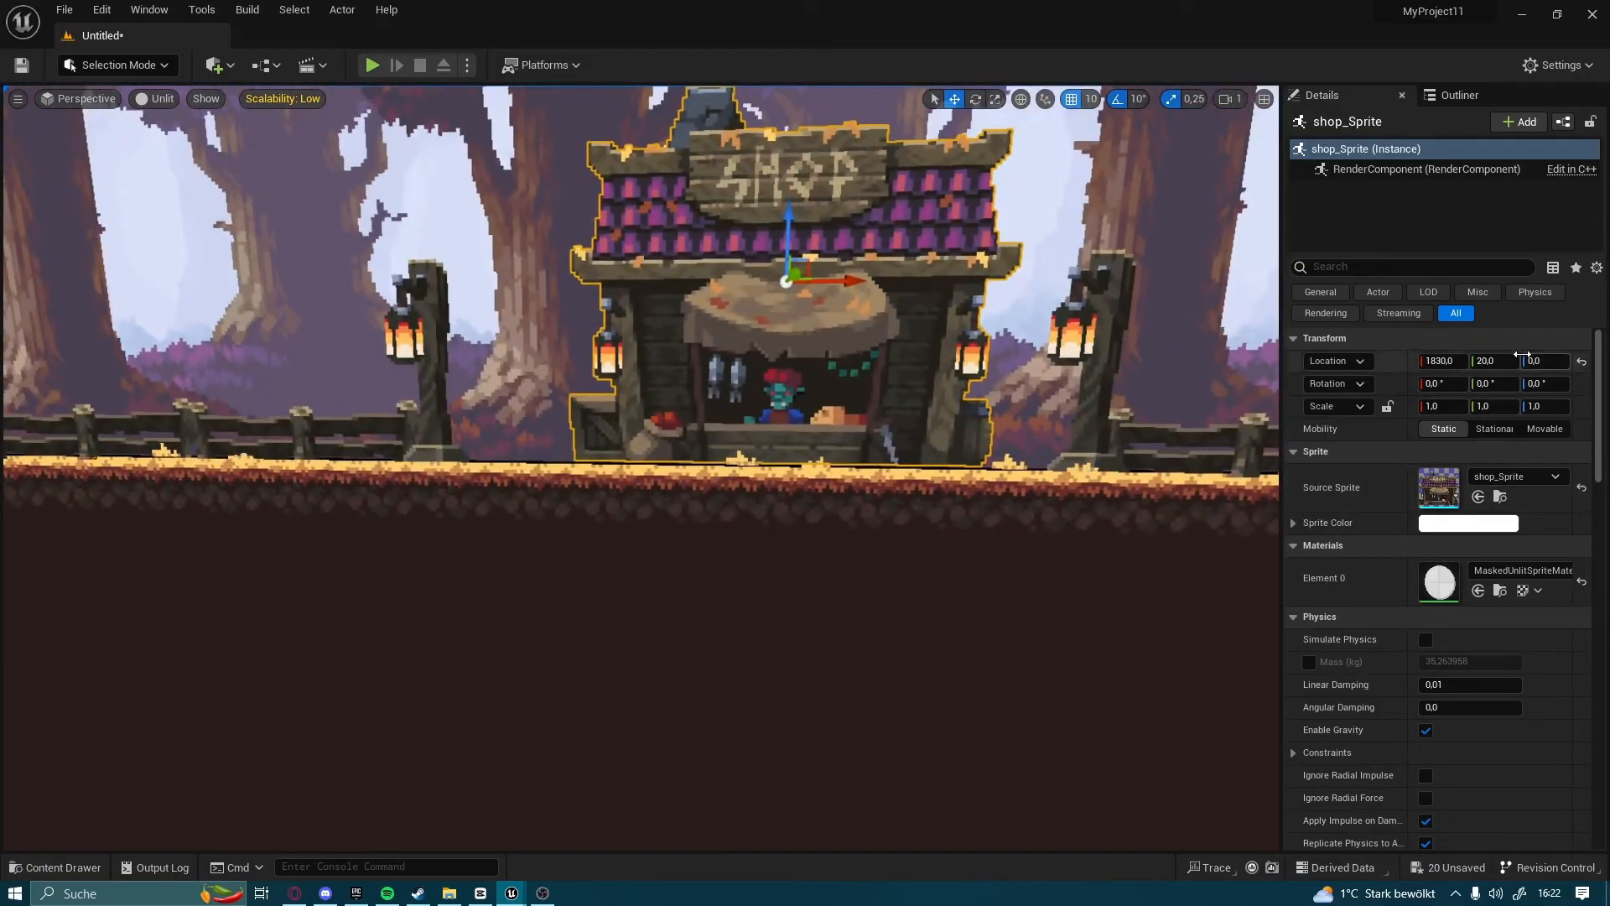
pyautogui.moveTo(1545, 360); pyautogui.dragTo(1543, 361)
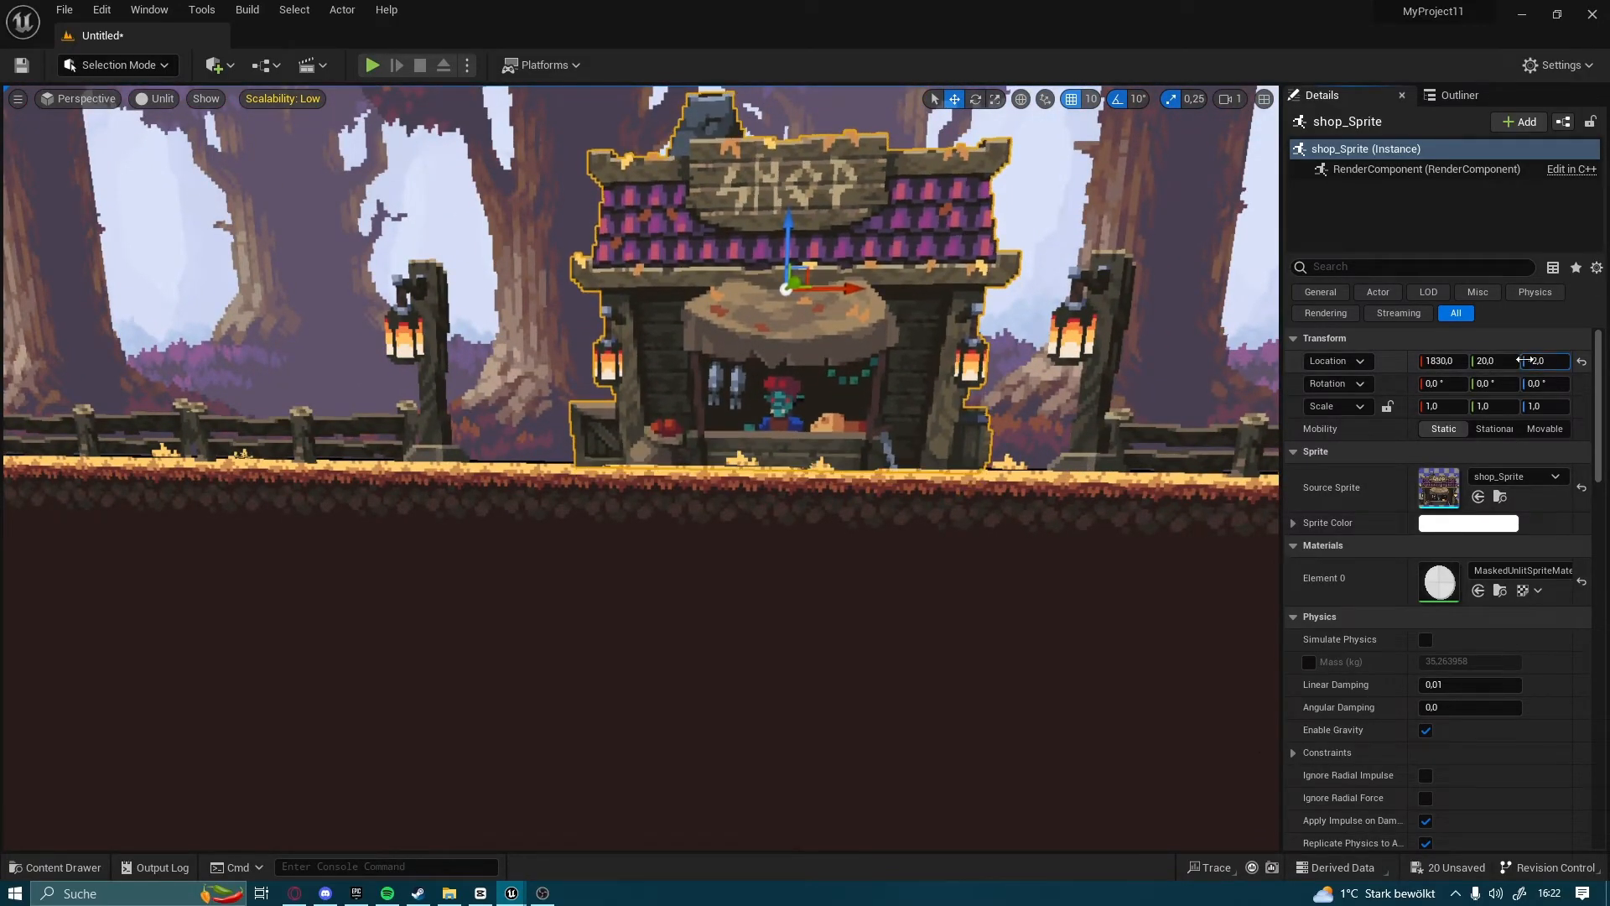
pyautogui.moveTo(989, 403); pyautogui.dragTo(1031, 407, button='right')
pyautogui.moveTo(637, 375); pyautogui.dragTo(549, 374, button='right')
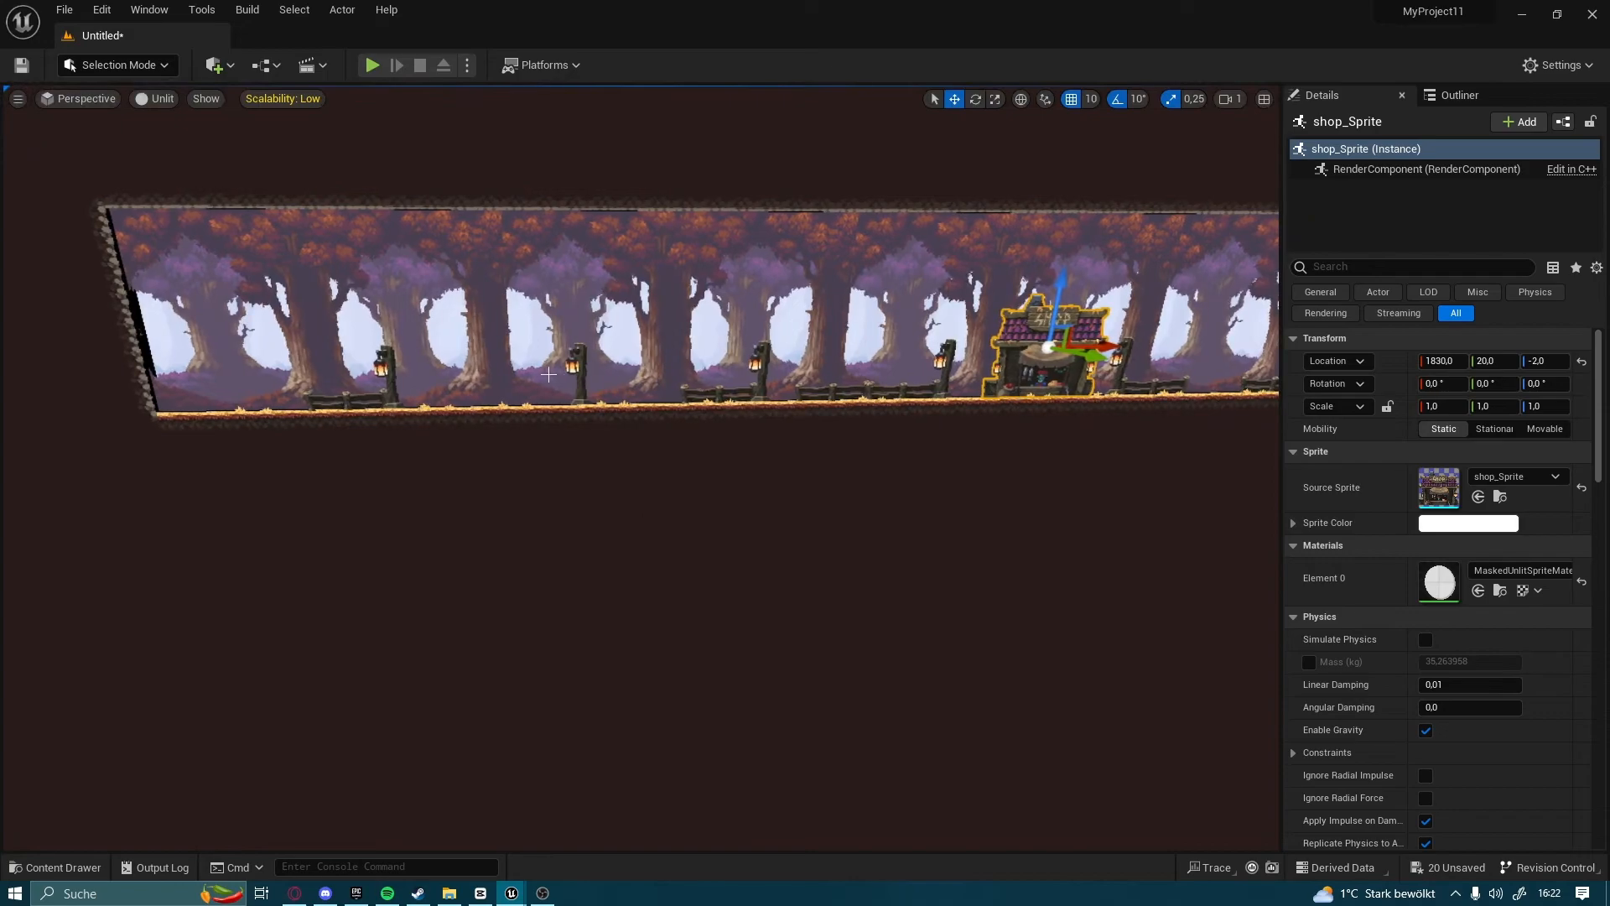
pyautogui.click(56, 867)
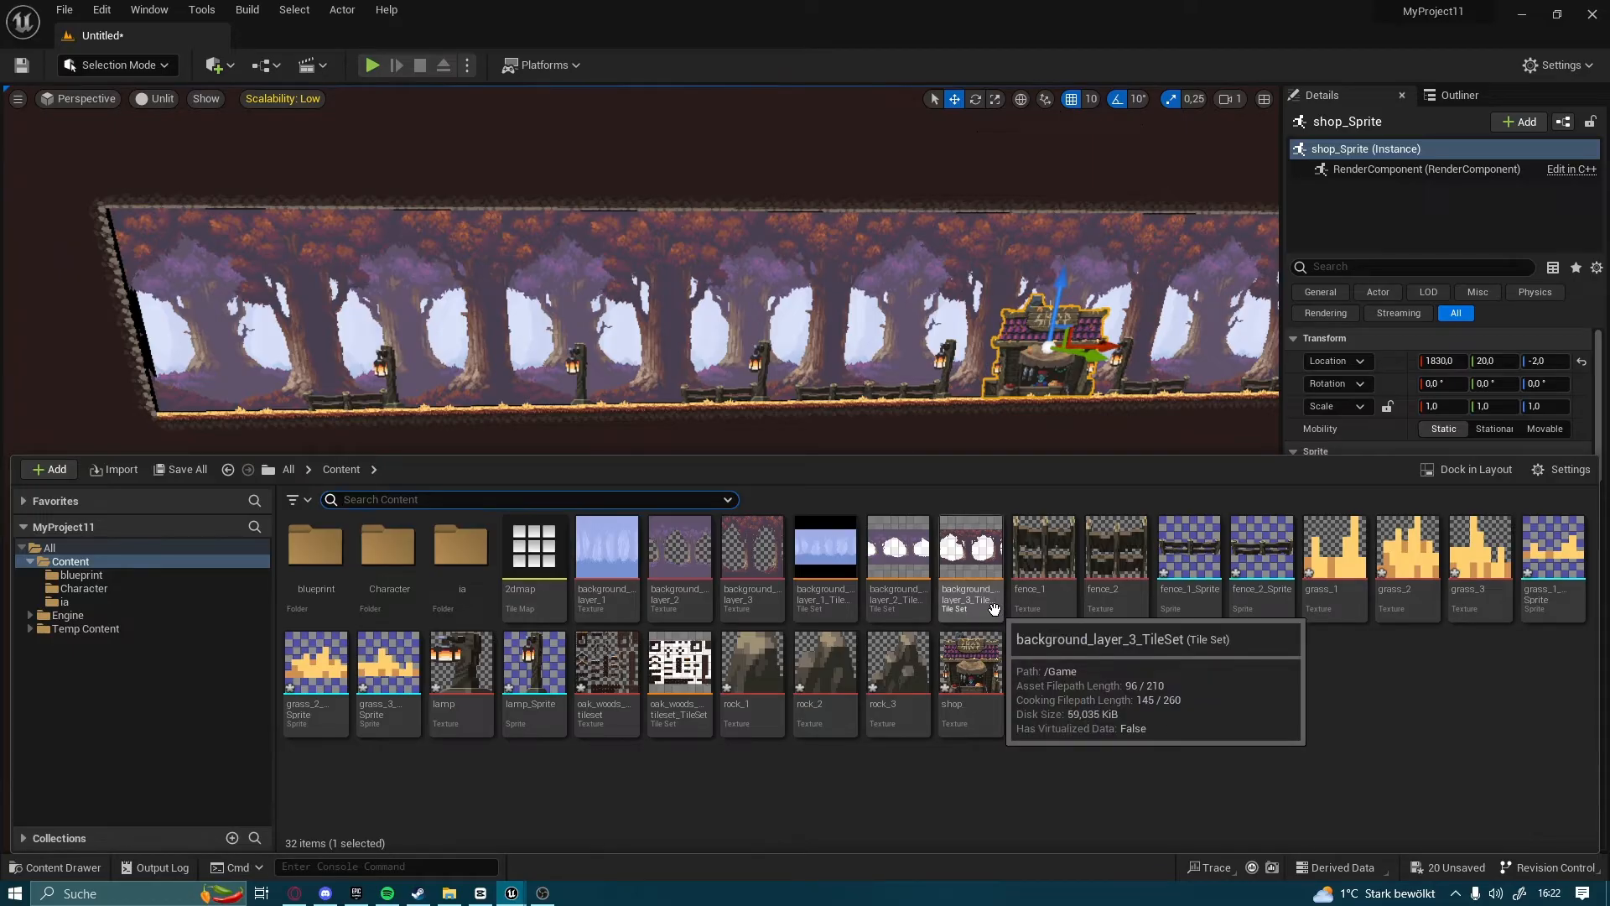
pyautogui.moveTo(926, 423); pyautogui.dragTo(999, 547, button='right')
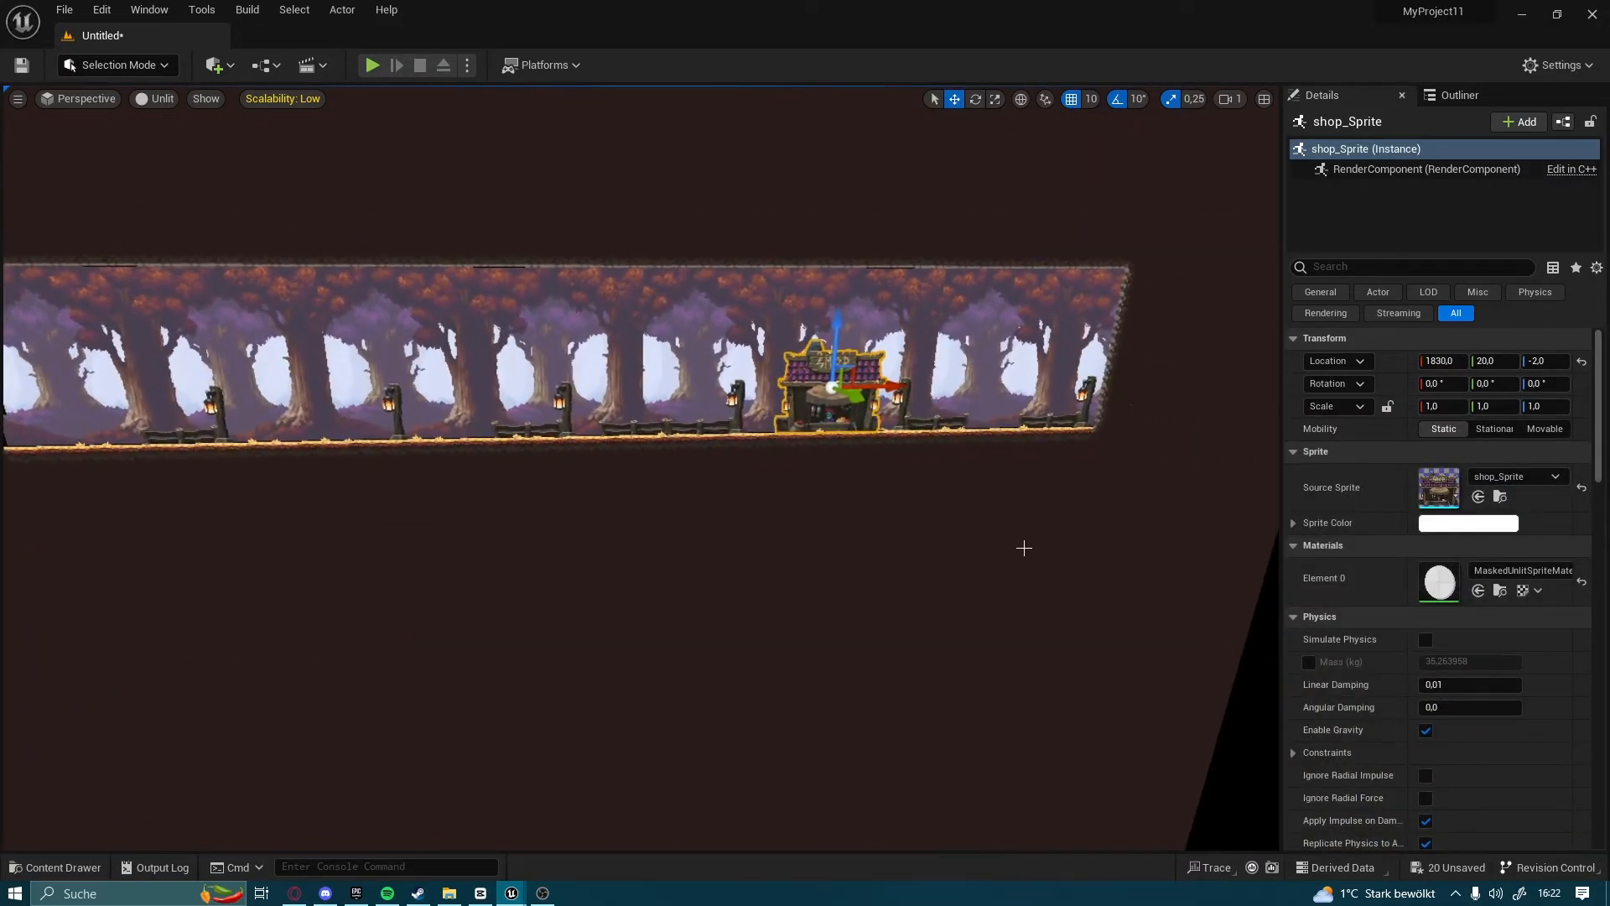
pyautogui.moveTo(1200, 457); pyautogui.dragTo(778, 245, button='right')
# Play-test the level by running the knight towards the shop and back, and end the session
pyautogui.click(371, 64)
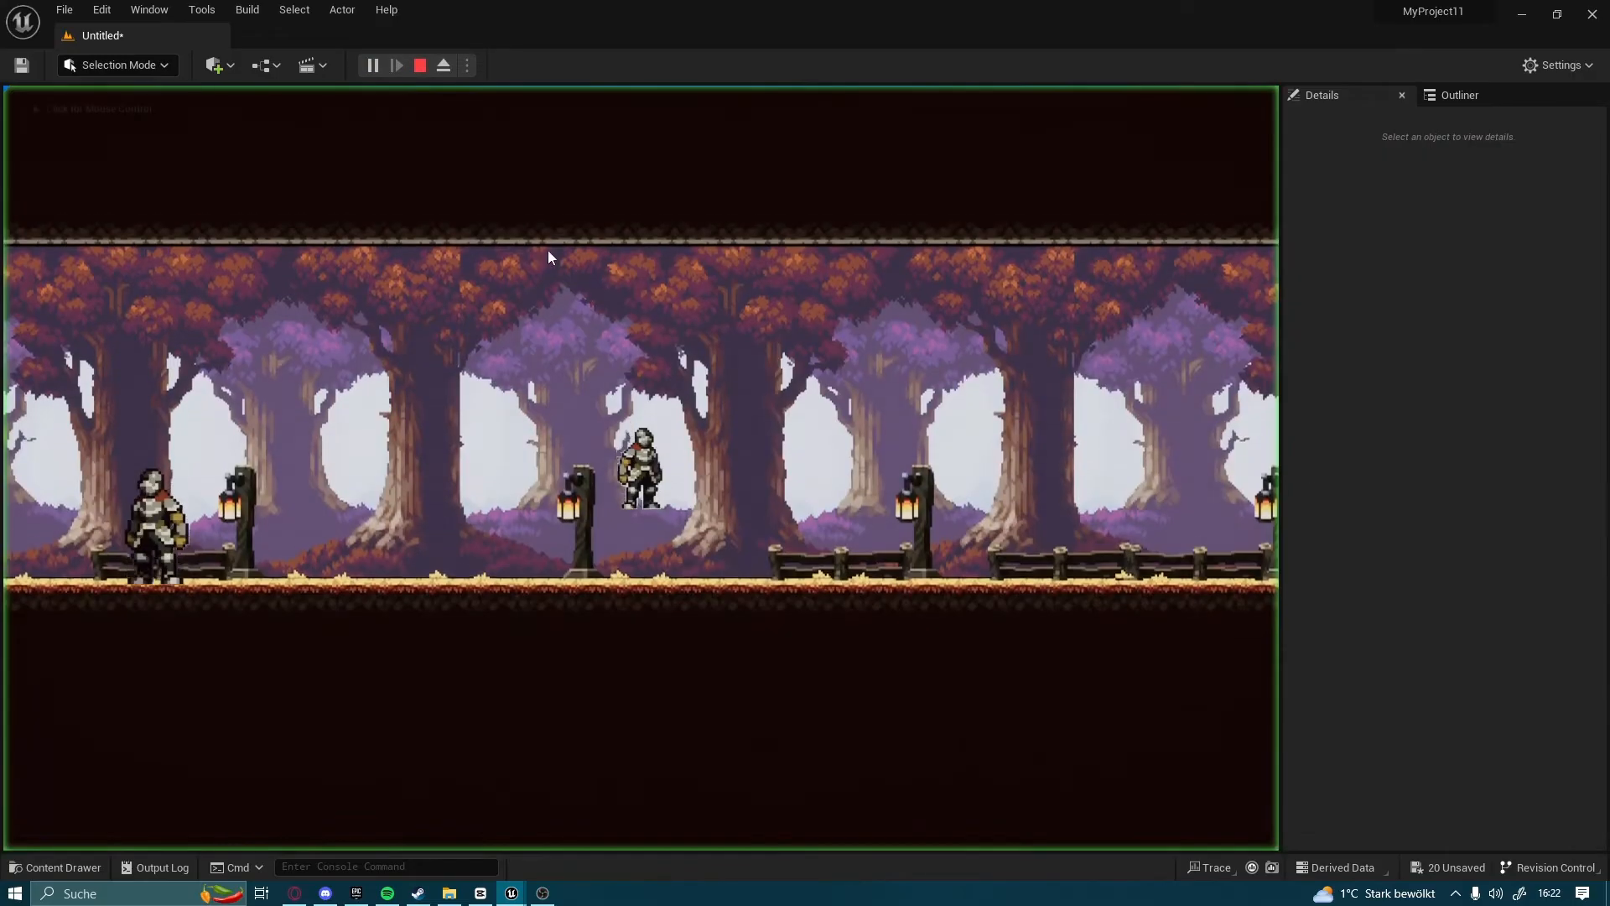
pyautogui.press('d')
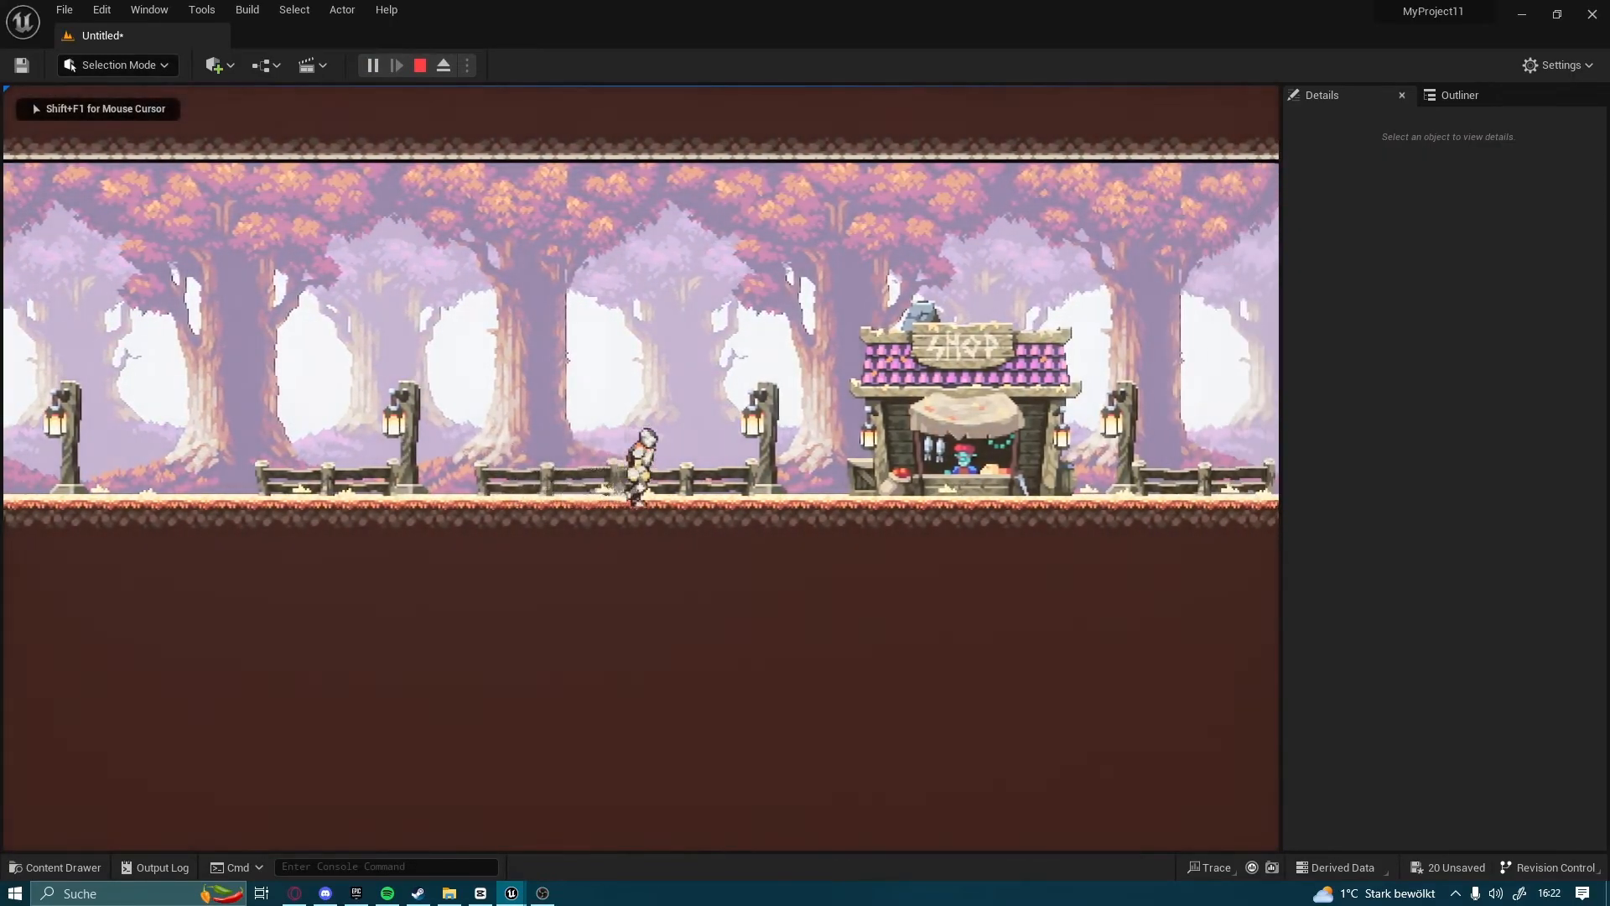
pyautogui.press('a')
pyautogui.press('a')
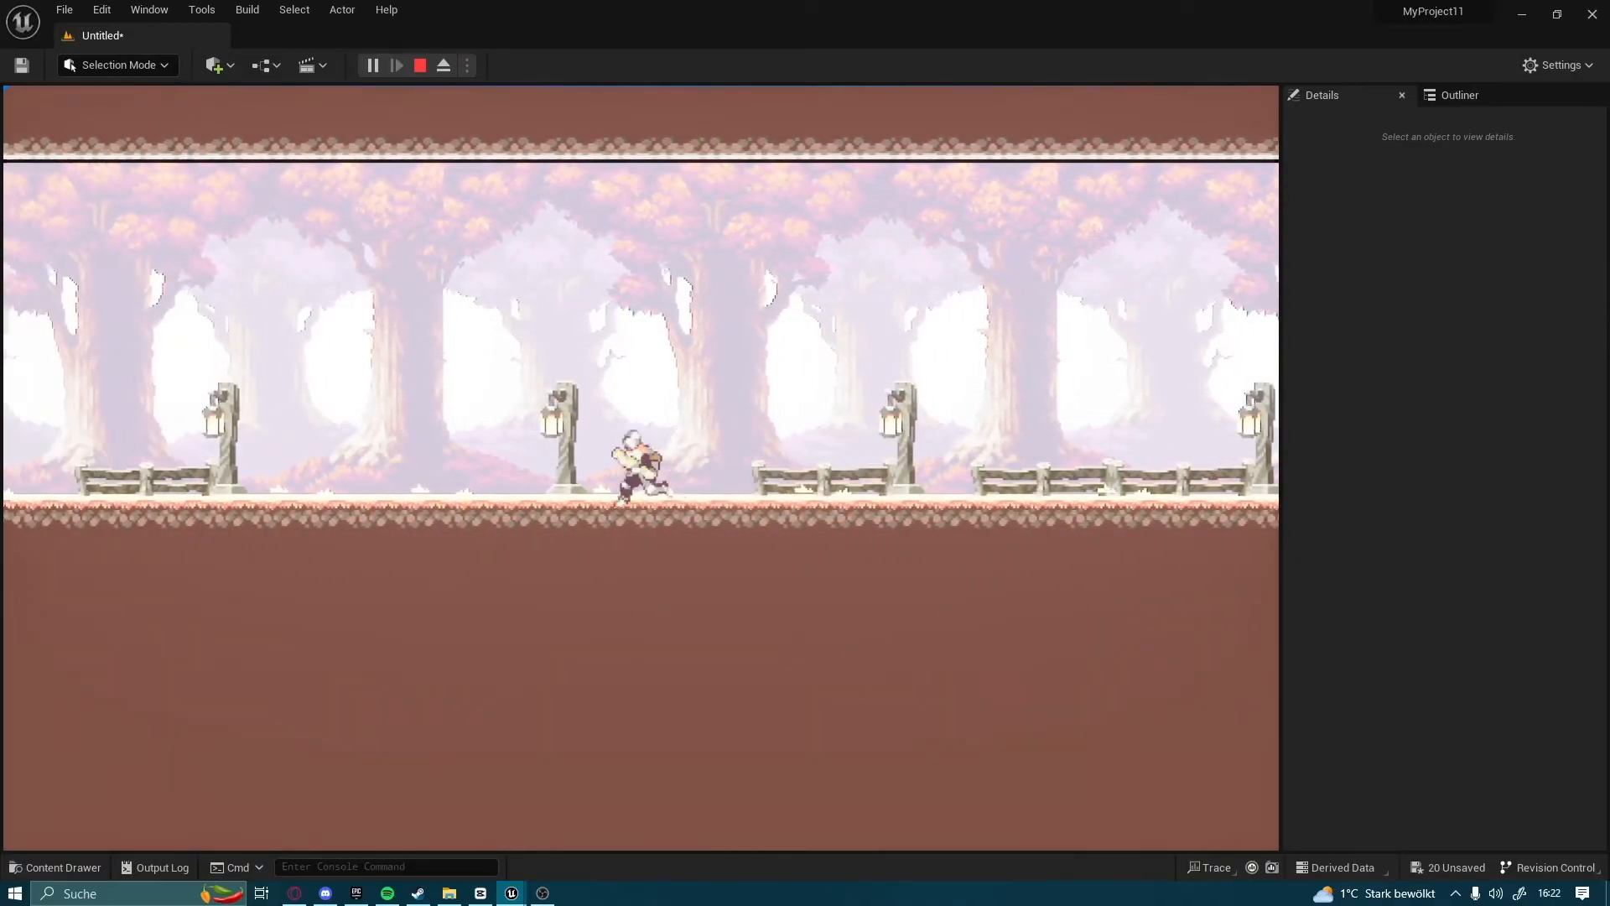
pyautogui.press('d')
pyautogui.press('d')
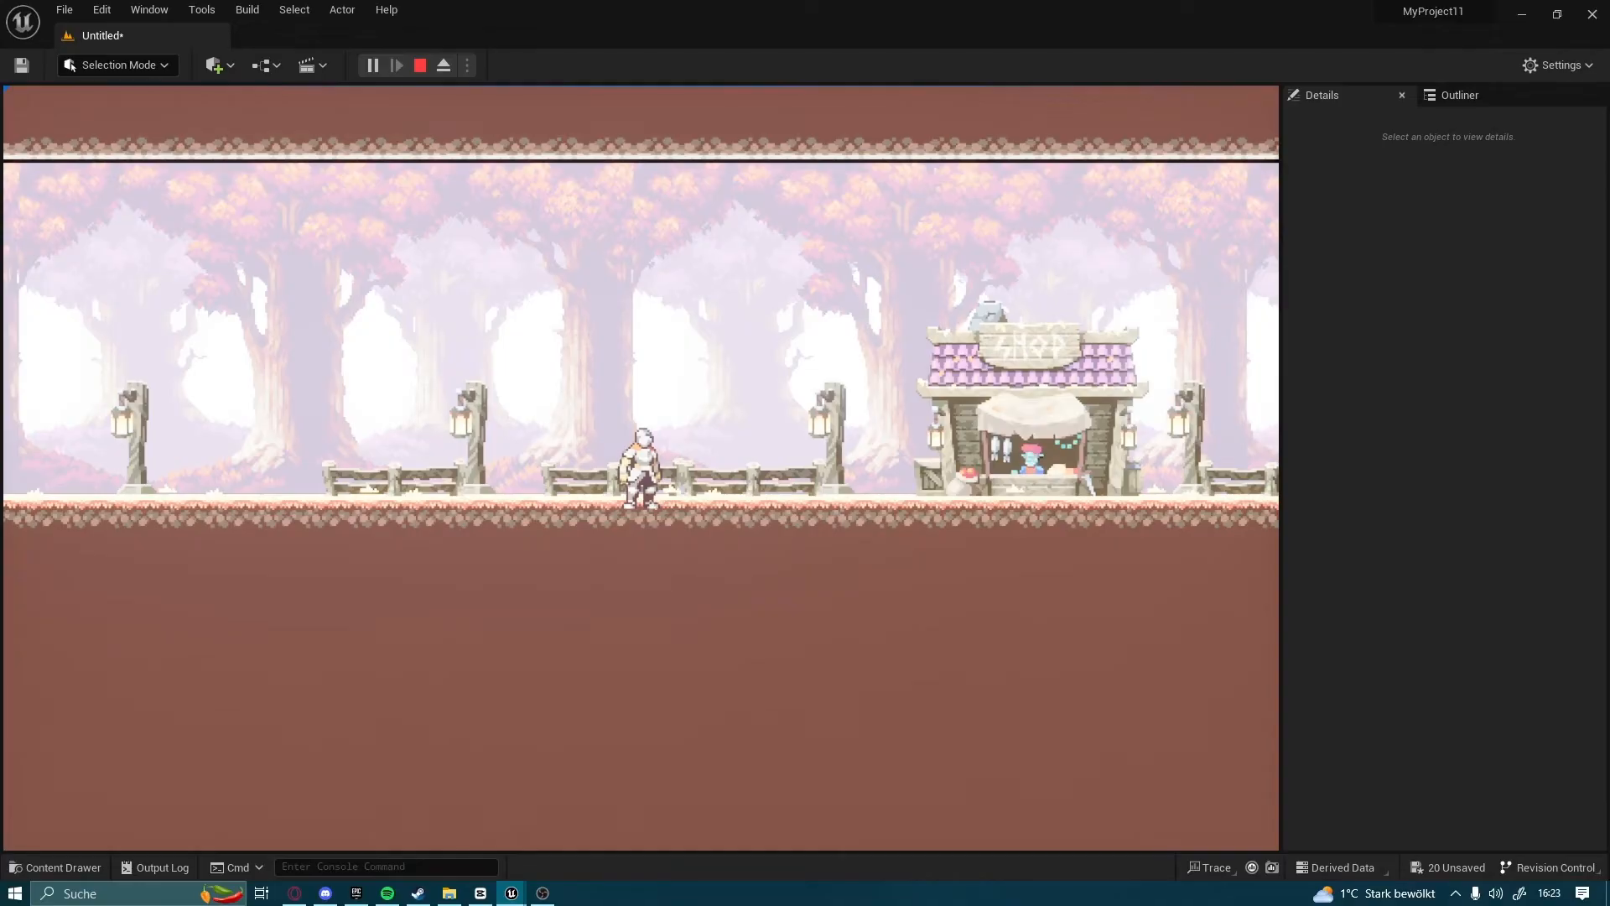
pyautogui.press('Escape')
# Switch the viewport to Lit mode and examine how lighting affects the forest map
pyautogui.scroll(-5, 849, 428)
pyautogui.scroll(3, 286, 197)
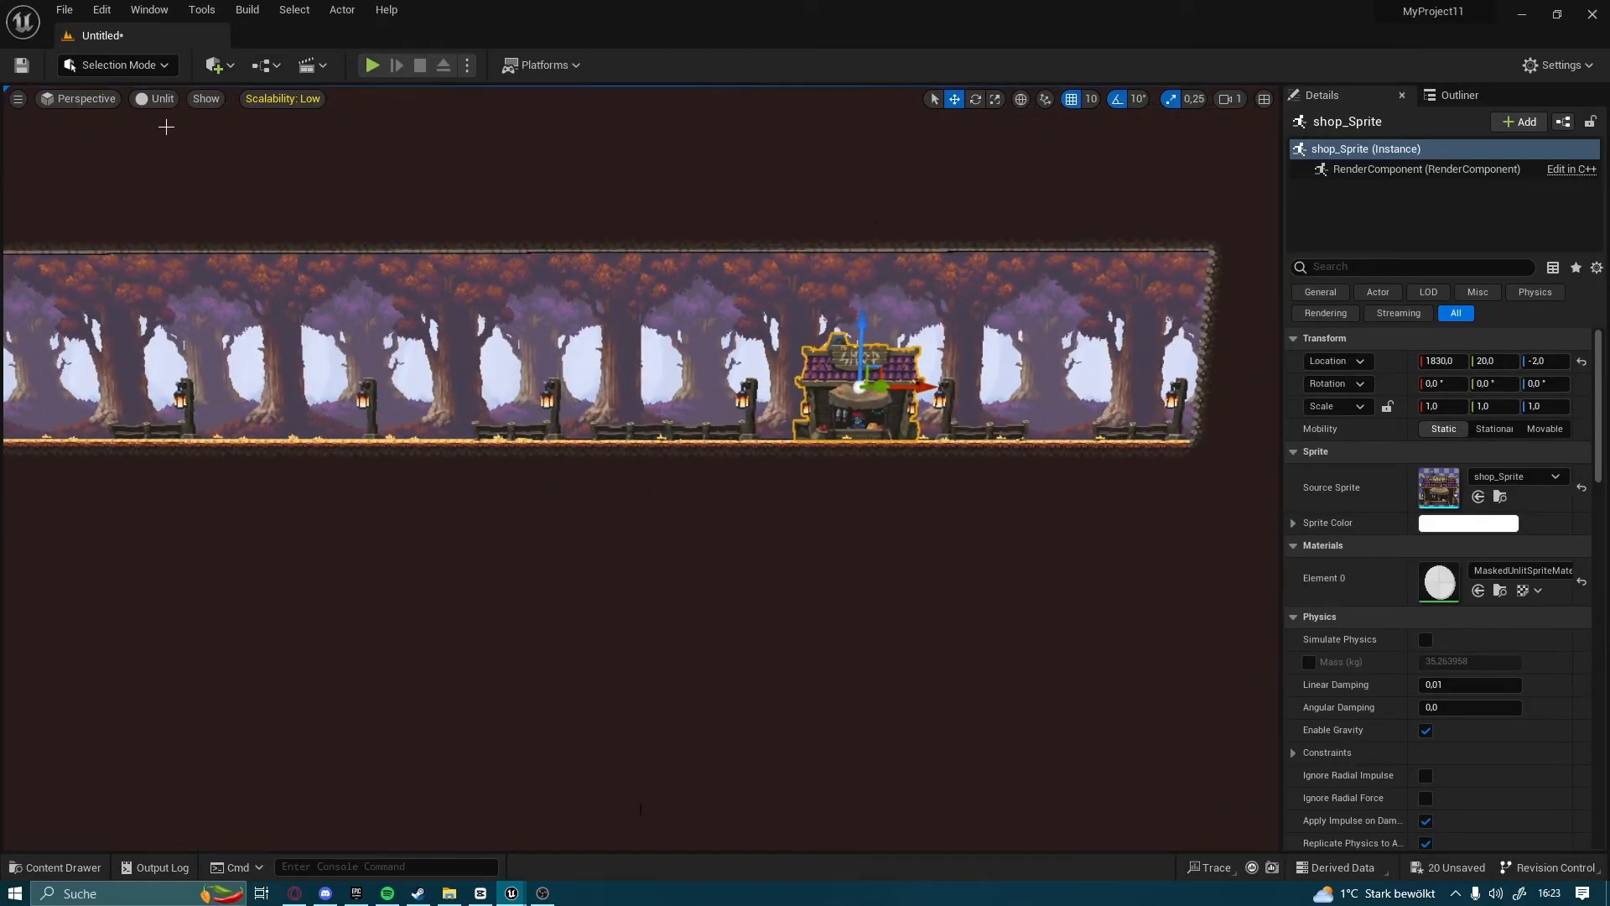
pyautogui.scroll(-3, 166, 127)
pyautogui.moveTo(166, 127); pyautogui.dragTo(84, 96, button='right')
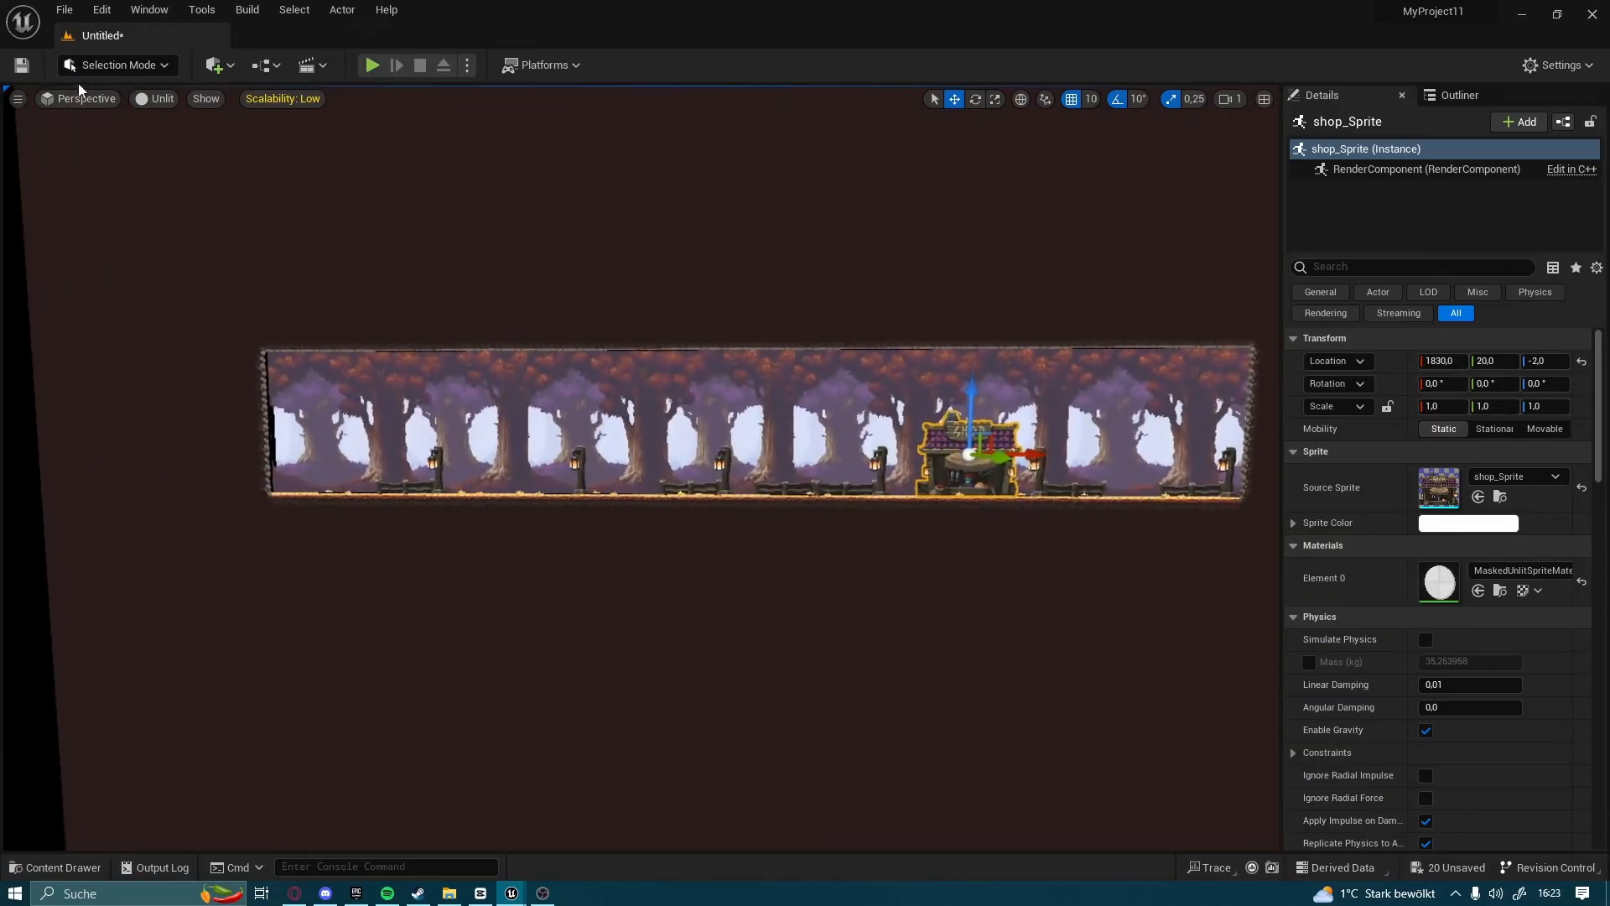
pyautogui.click(148, 102)
pyautogui.click(204, 148)
pyautogui.scroll(5, 331, 302)
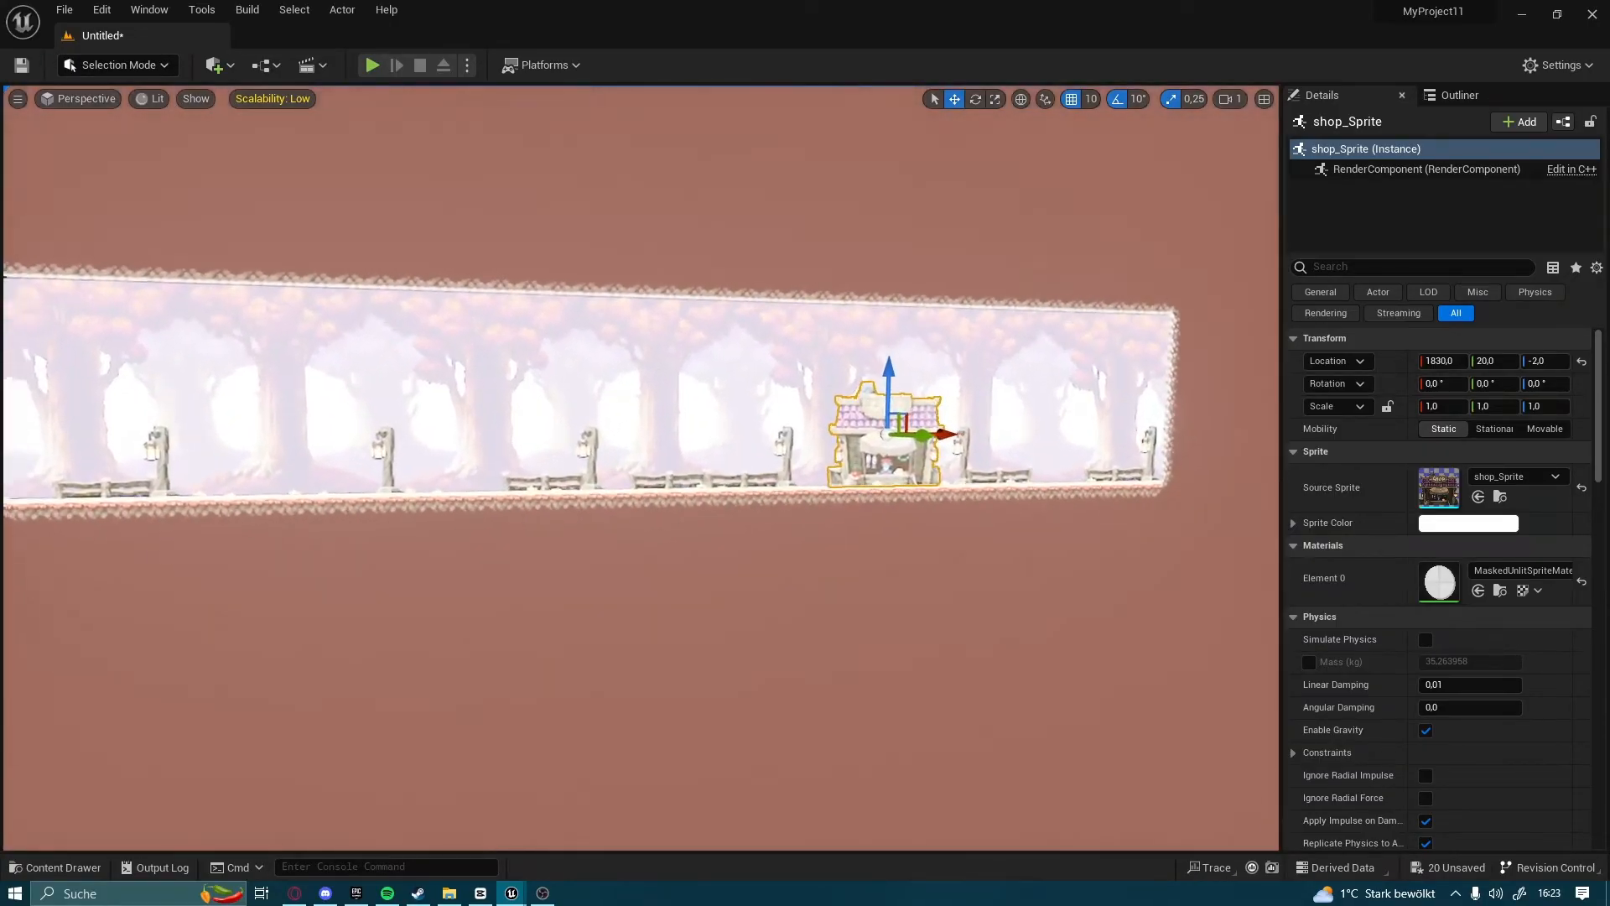
pyautogui.moveTo(116, 200)
pyautogui.mouseDown(button='right')
pyautogui.moveTo(155, 134)
pyautogui.moveTo(115, 200)
pyautogui.mouseUp(button='right')
pyautogui.press('w')
pyautogui.press('s')
# Return the viewport to Unlit mode and view the whole forest map for comparison
pyautogui.click(144, 97)
pyautogui.click(175, 167)
pyautogui.scroll(-5, 162, 169)
pyautogui.press('w')
pyautogui.moveTo(162, 168); pyautogui.dragTo(208, 180, button='right')
pyautogui.press('s')
pyautogui.press('w')
pyautogui.press('s')
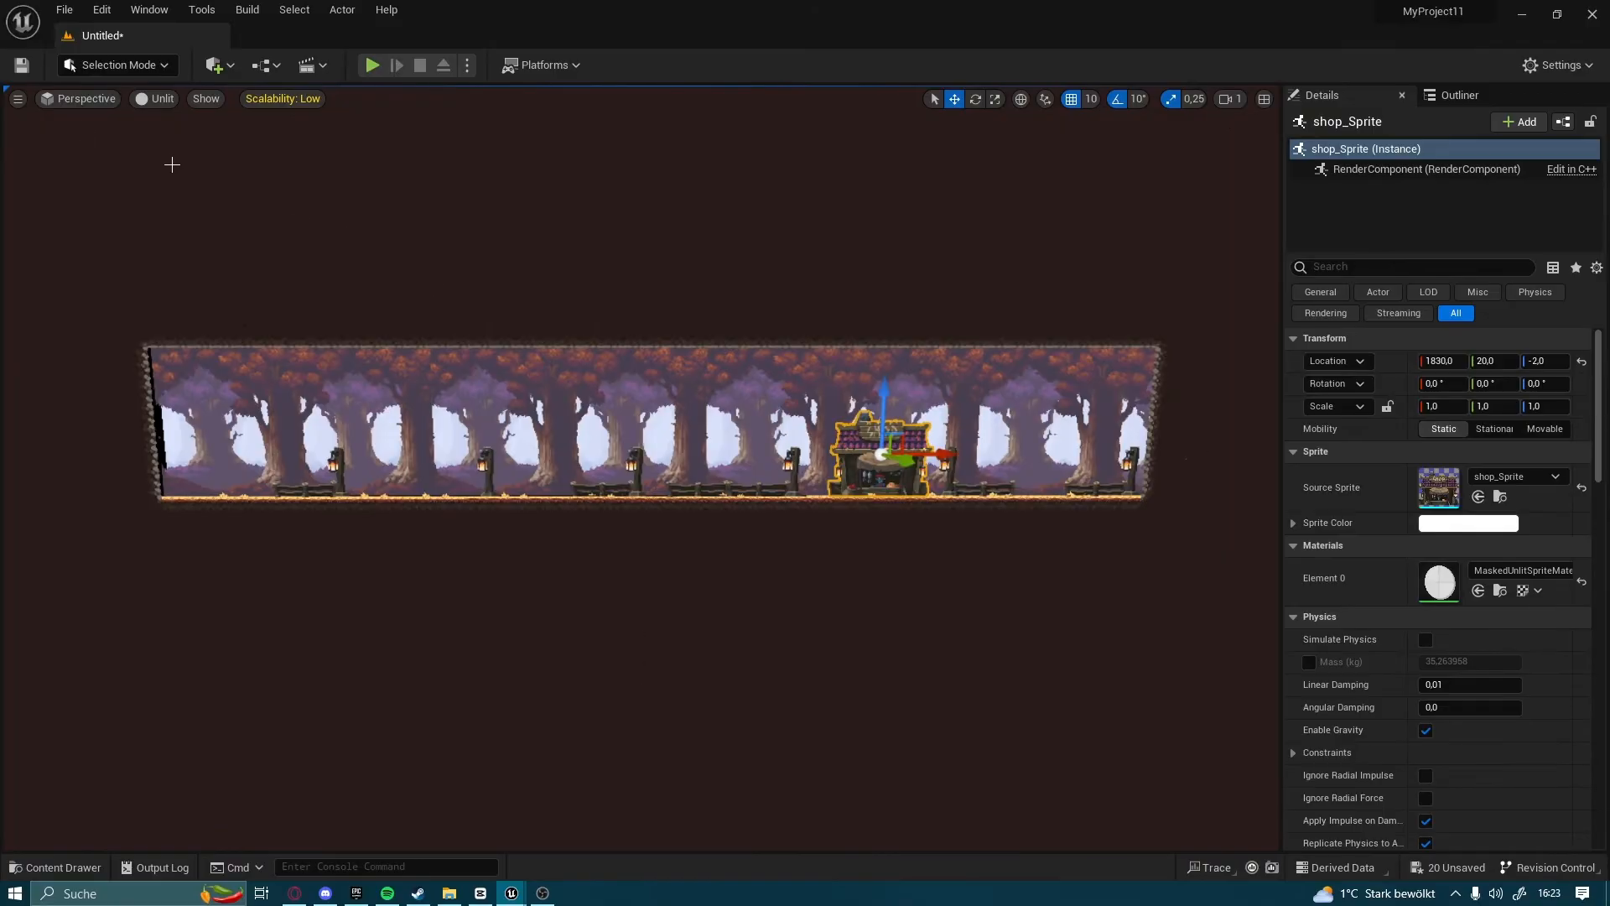
# Compare the Lit and Unlit view modes again and leave the viewport in Lit mode
pyautogui.click(154, 100)
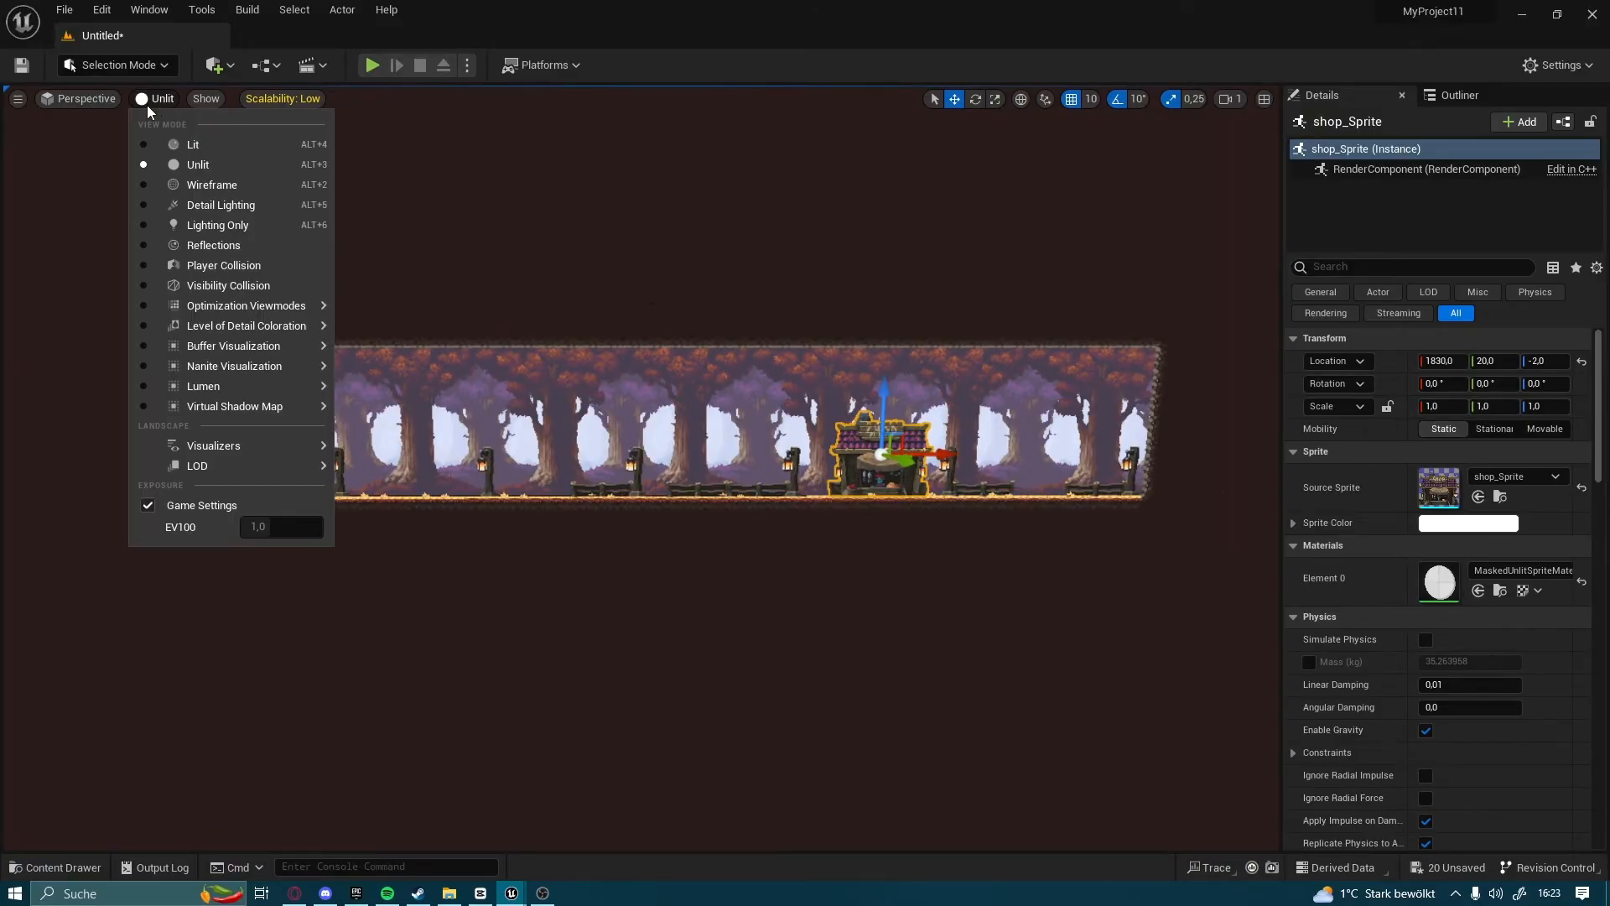
pyautogui.click(203, 149)
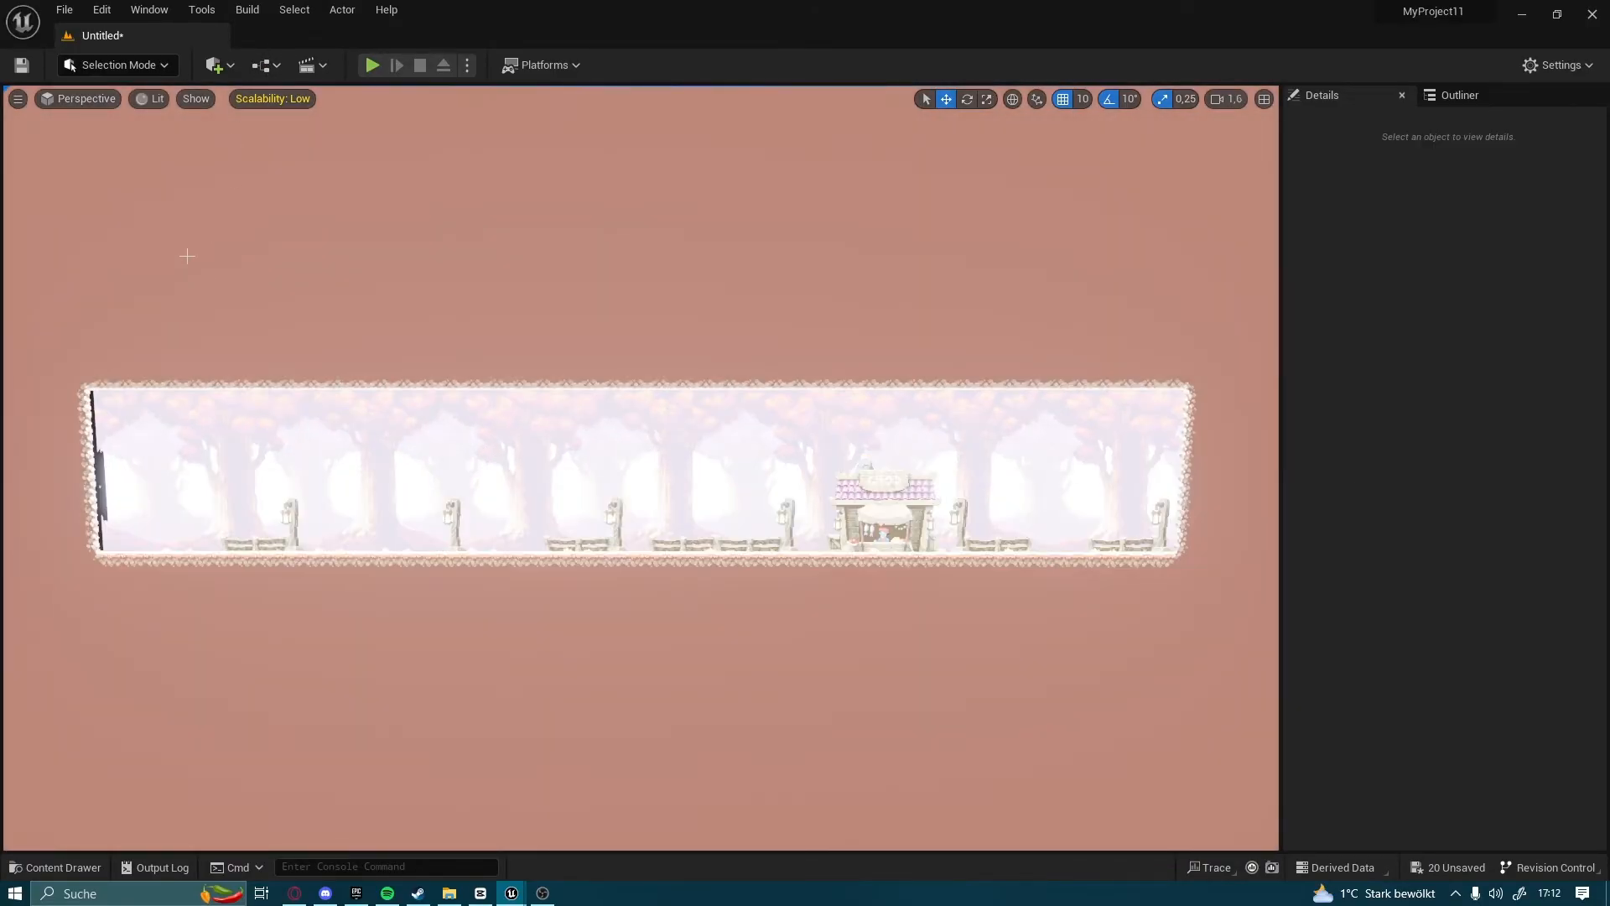
pyautogui.click(149, 99)
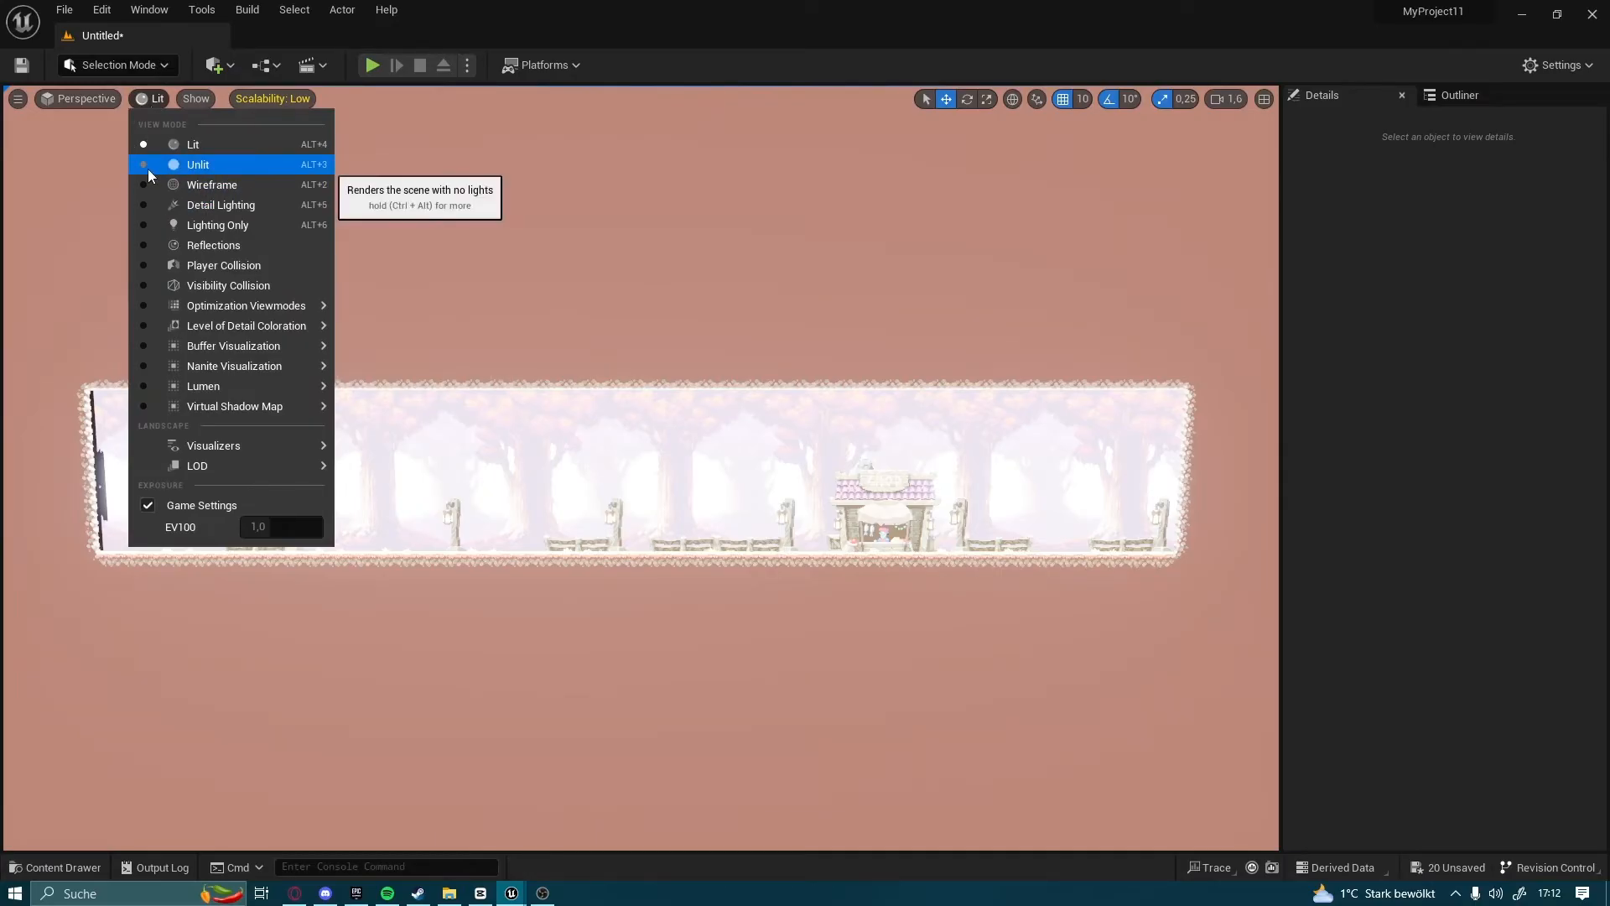
pyautogui.click(149, 165)
pyautogui.click(193, 147)
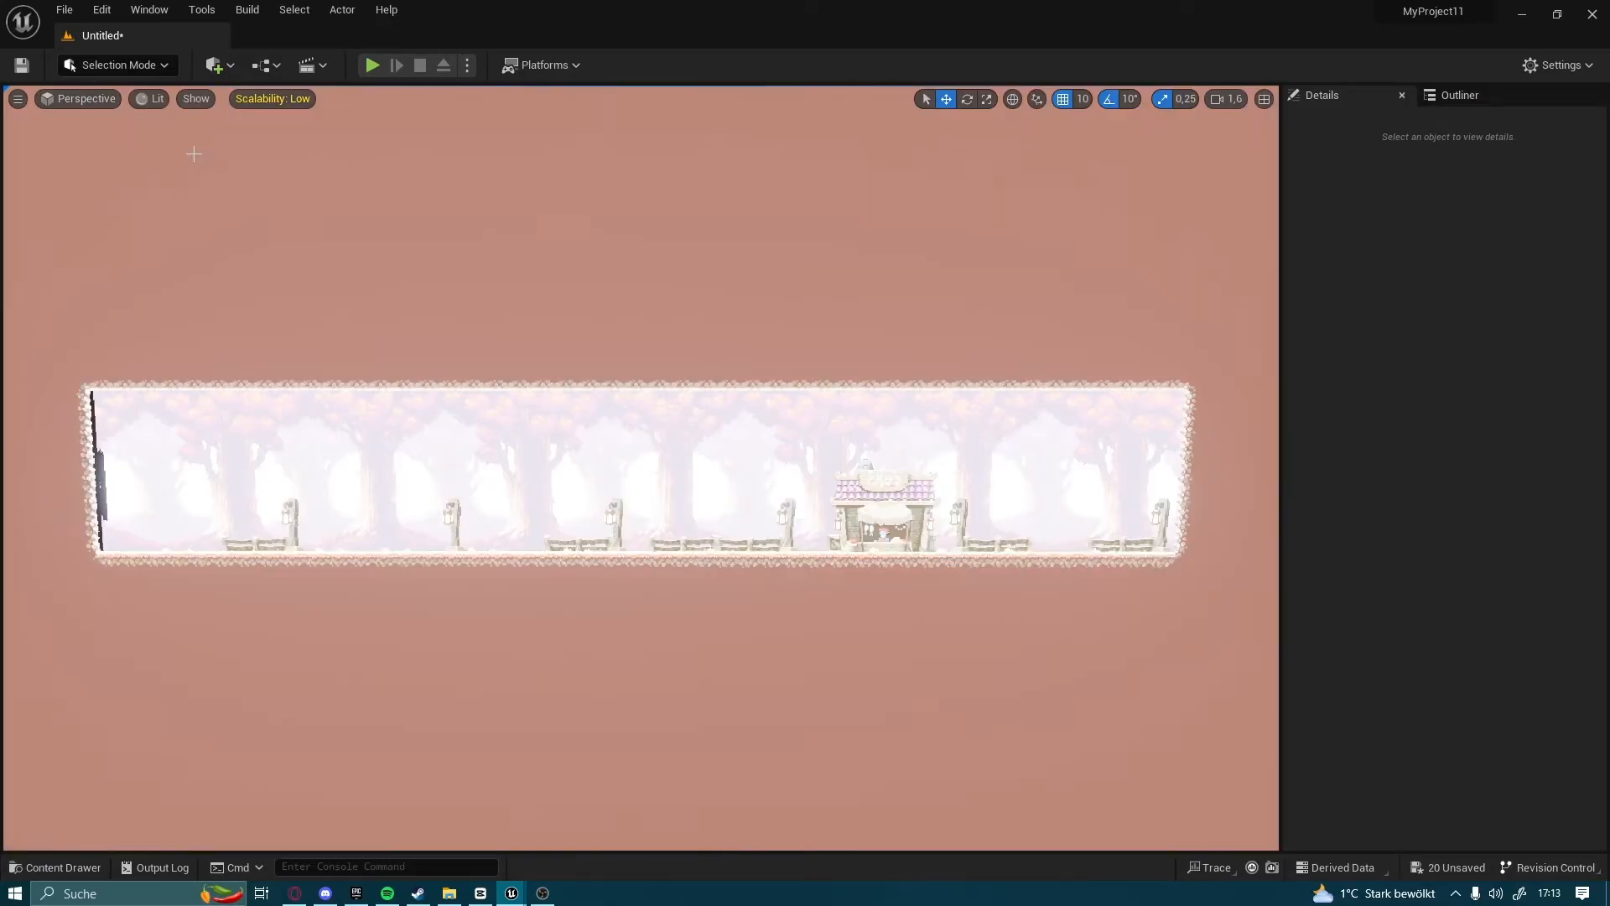
# Search the Project Settings for "anti" and set the default Anti-Aliasing Method to None
pyautogui.click(98, 9)
pyautogui.click(155, 250)
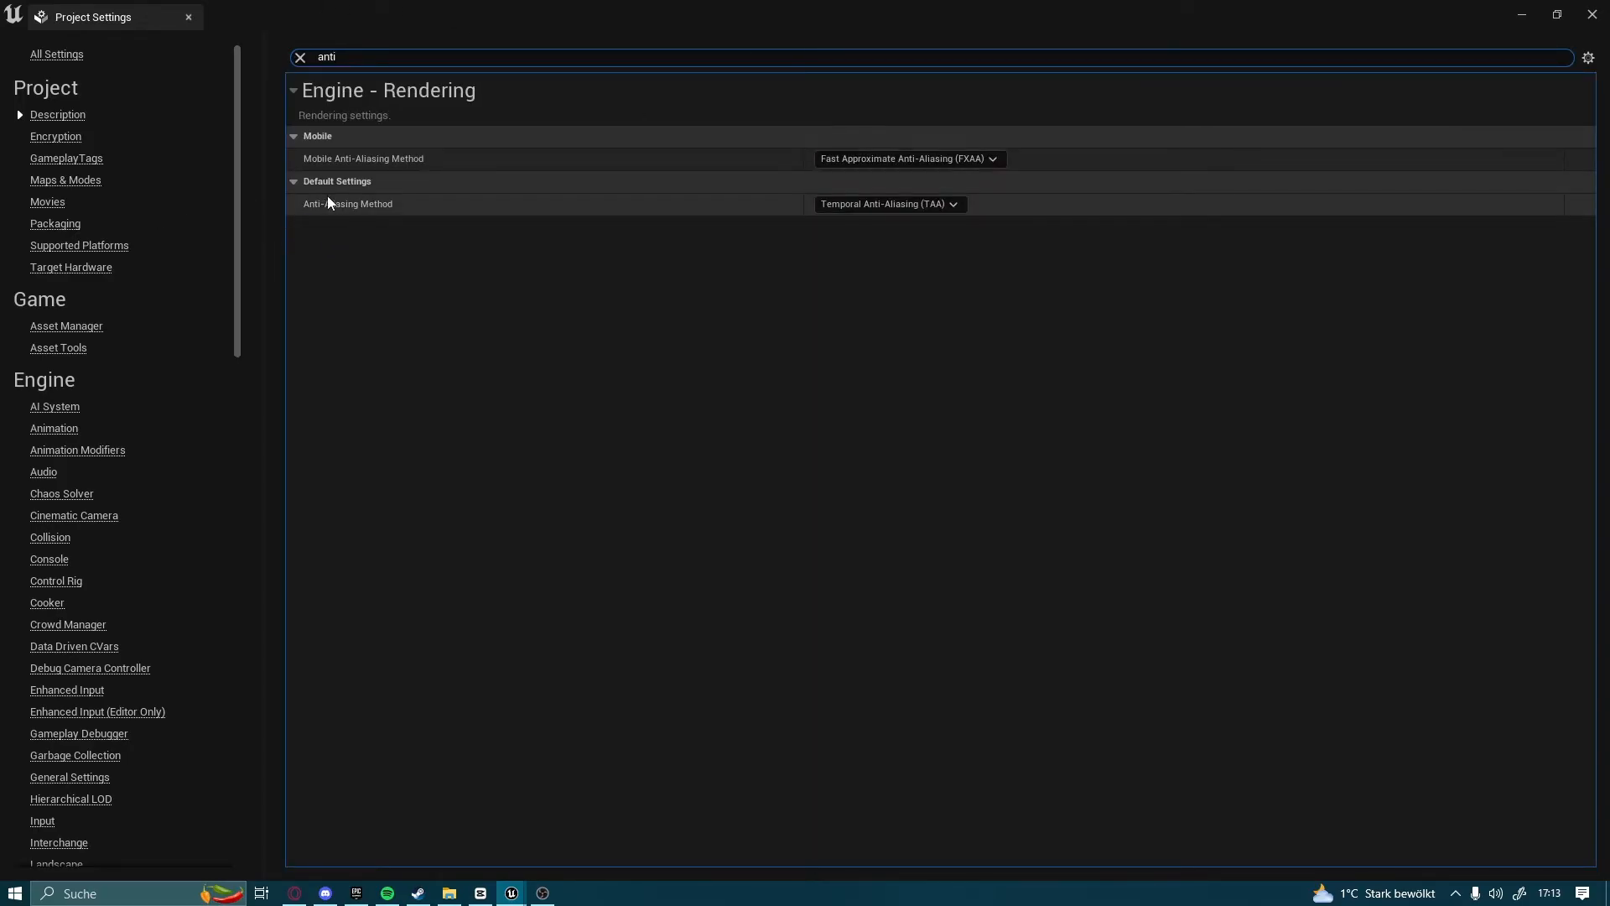
pyautogui.click(923, 186)
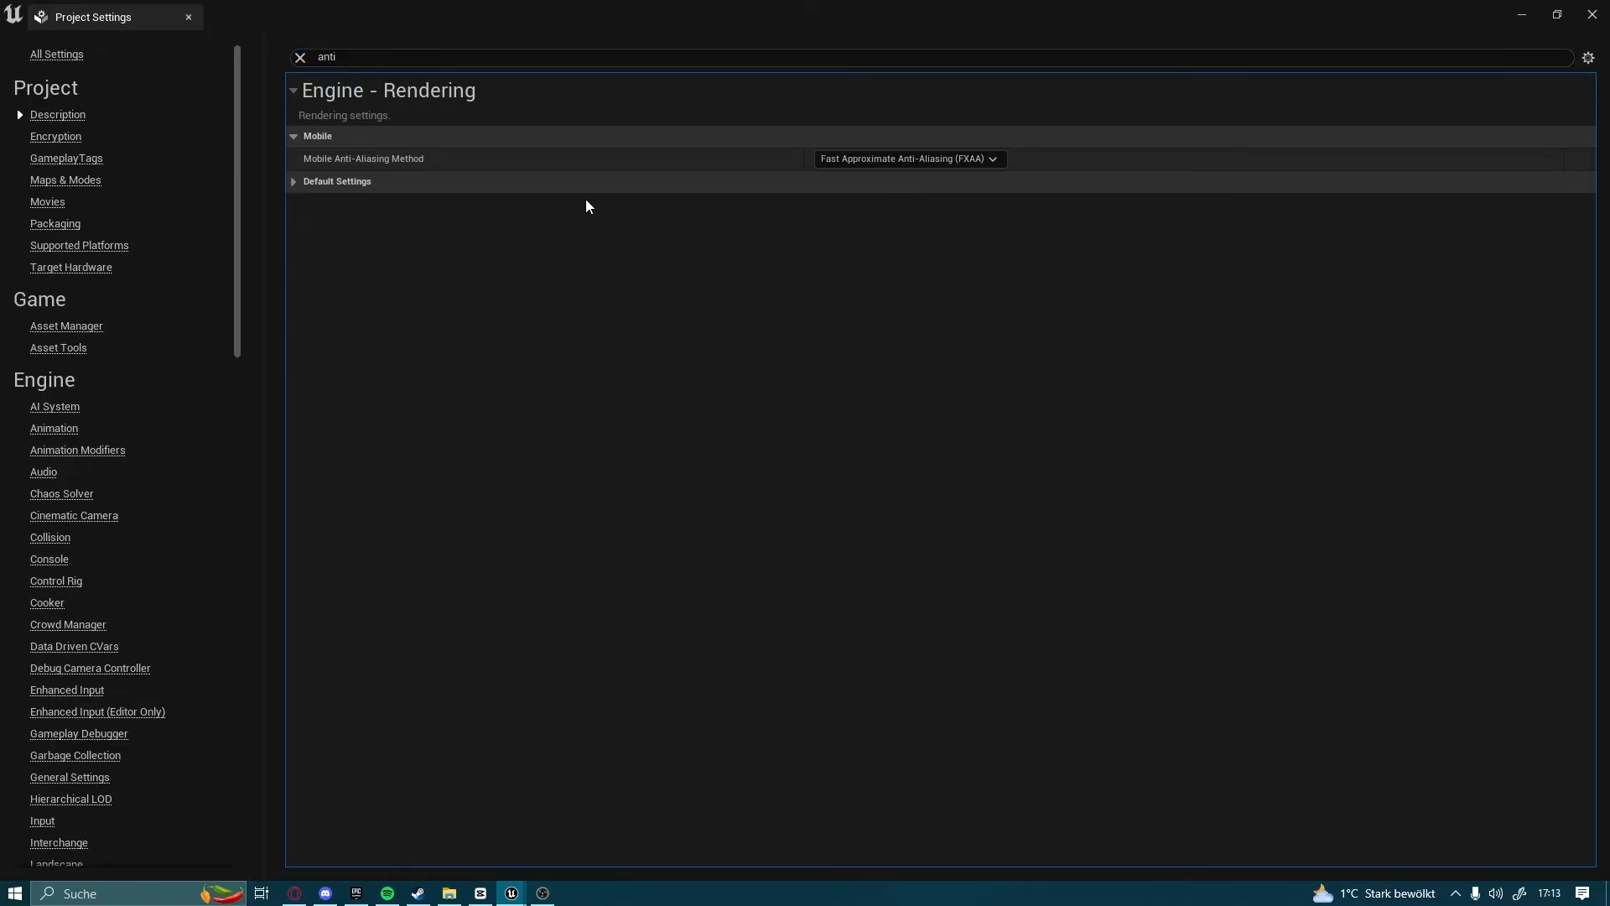
pyautogui.click(297, 181)
pyautogui.click(889, 204)
pyautogui.click(839, 219)
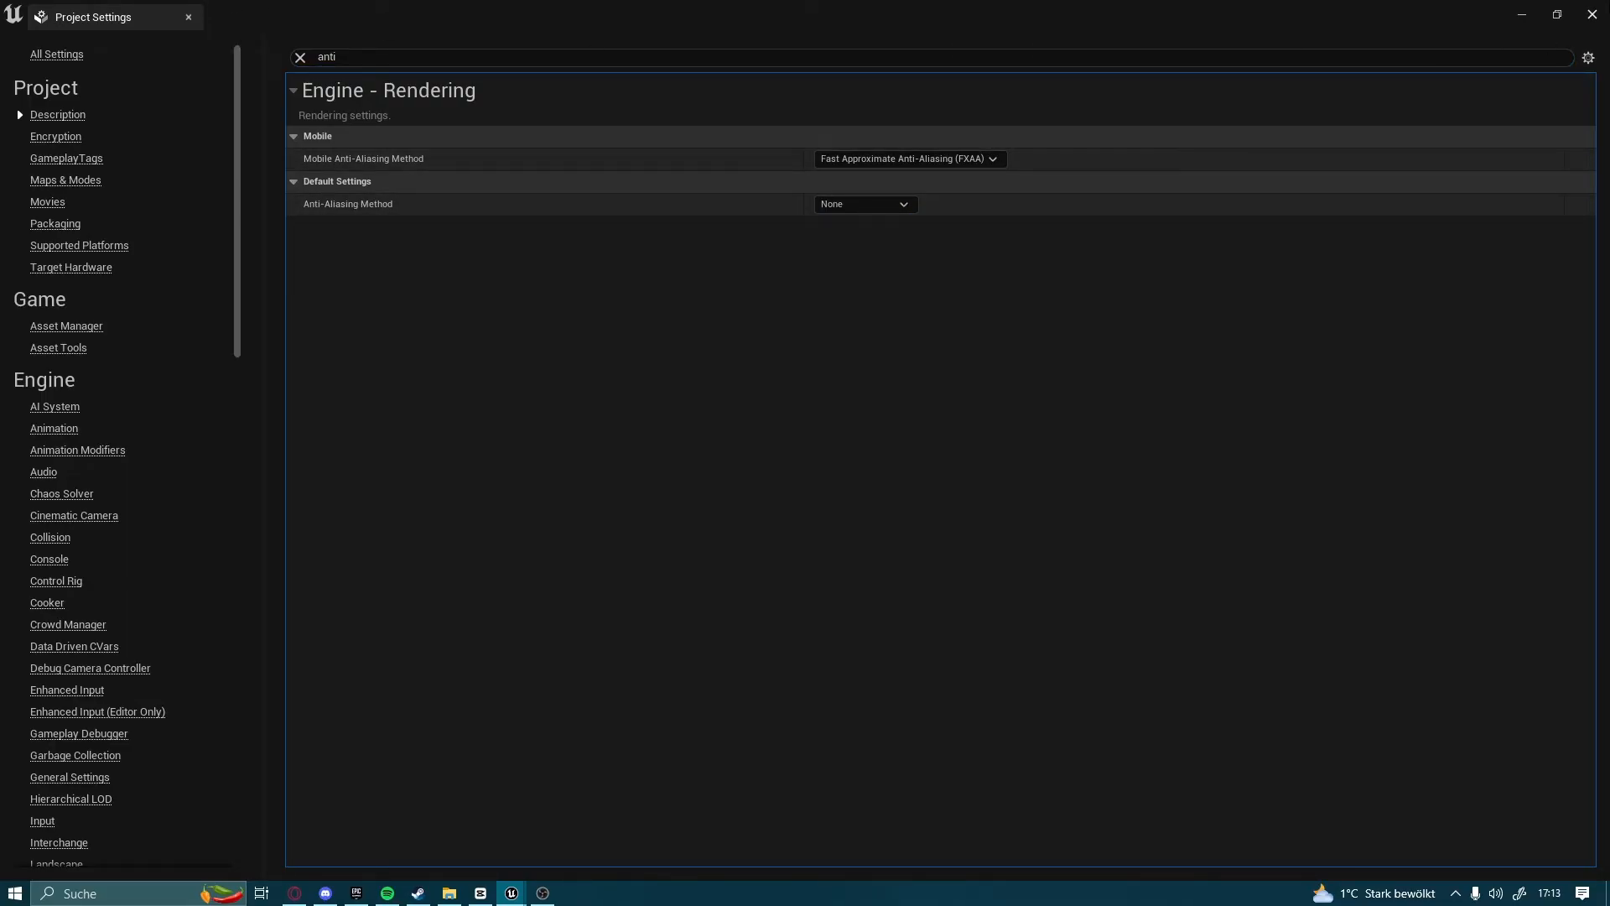
pyautogui.click(1593, 12)
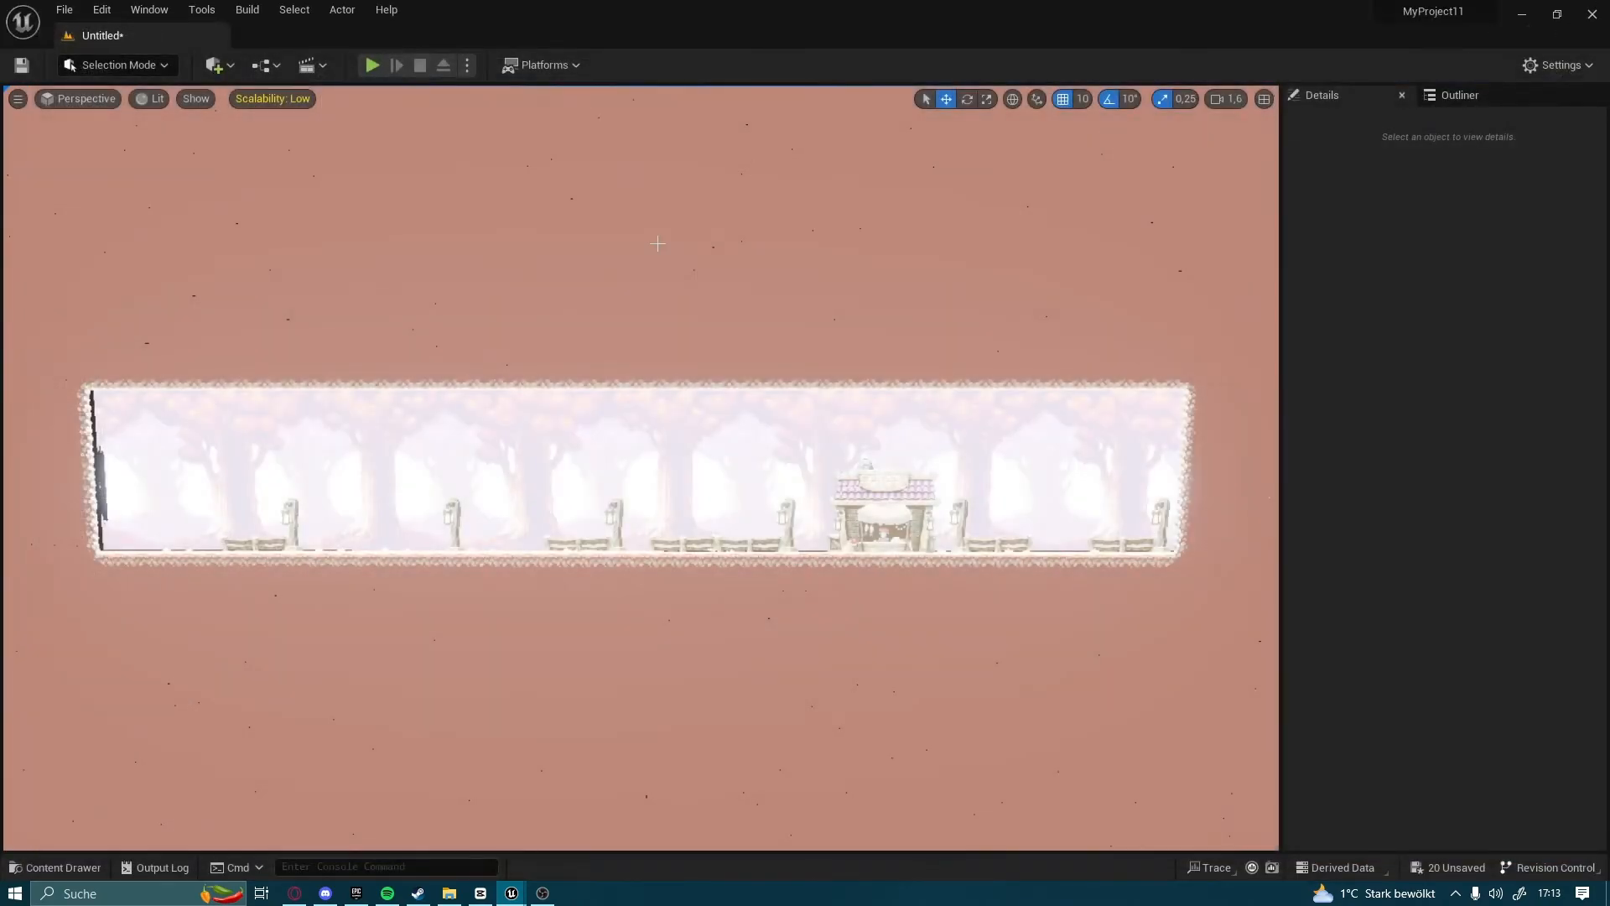
# Add a Post Process Volume from the visual effects actors to the level
pyautogui.click(216, 64)
pyautogui.moveTo(270, 295)
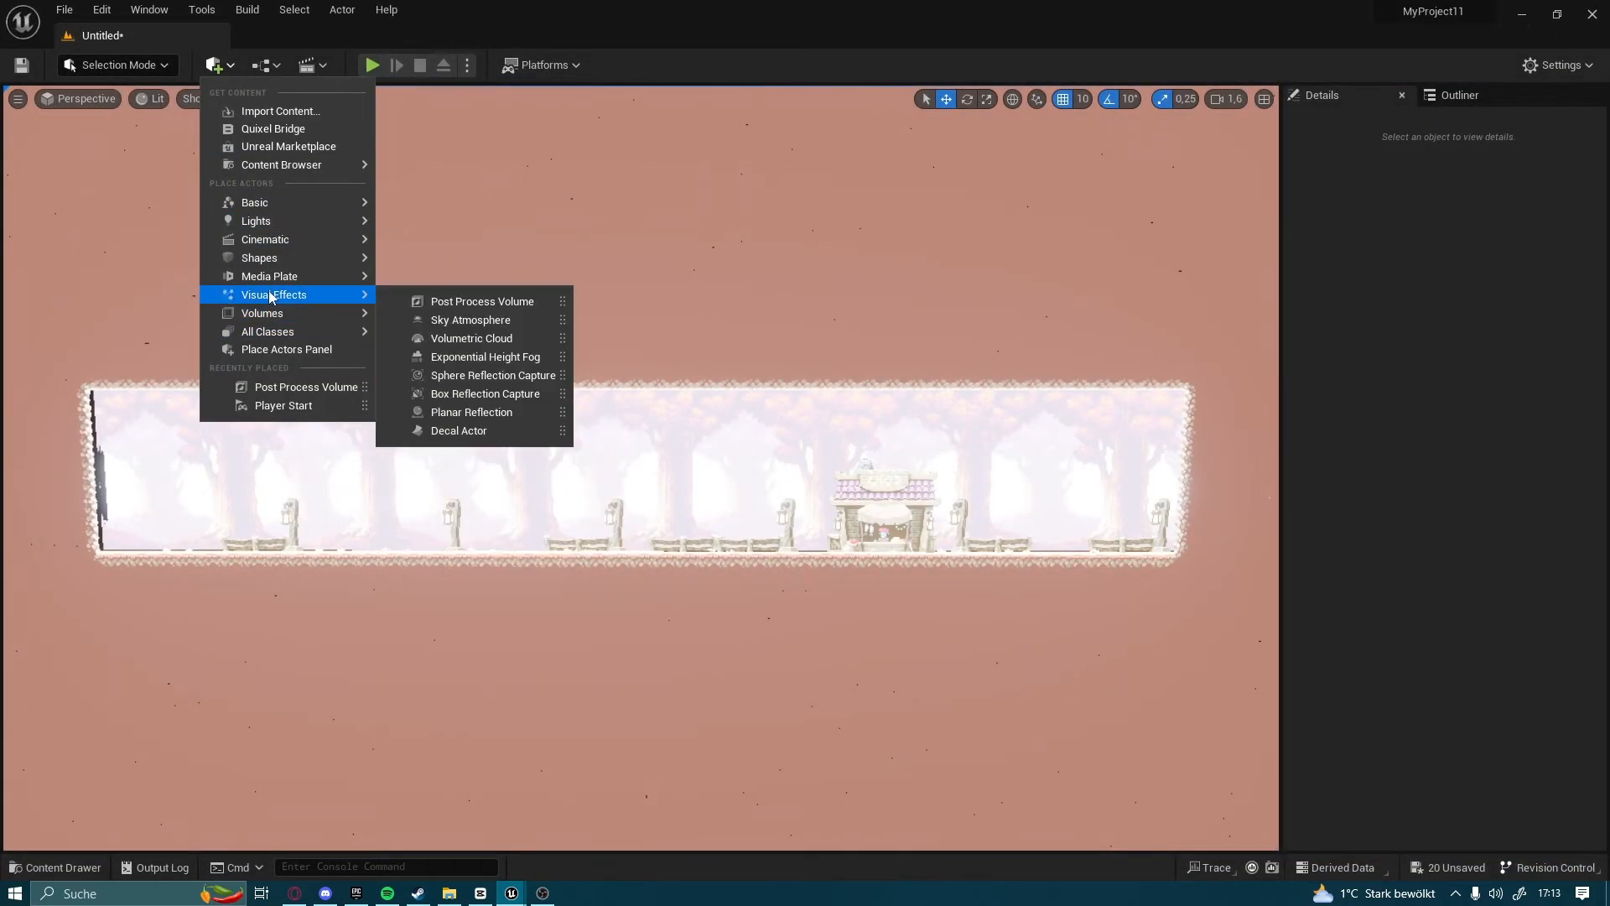
pyautogui.click(475, 304)
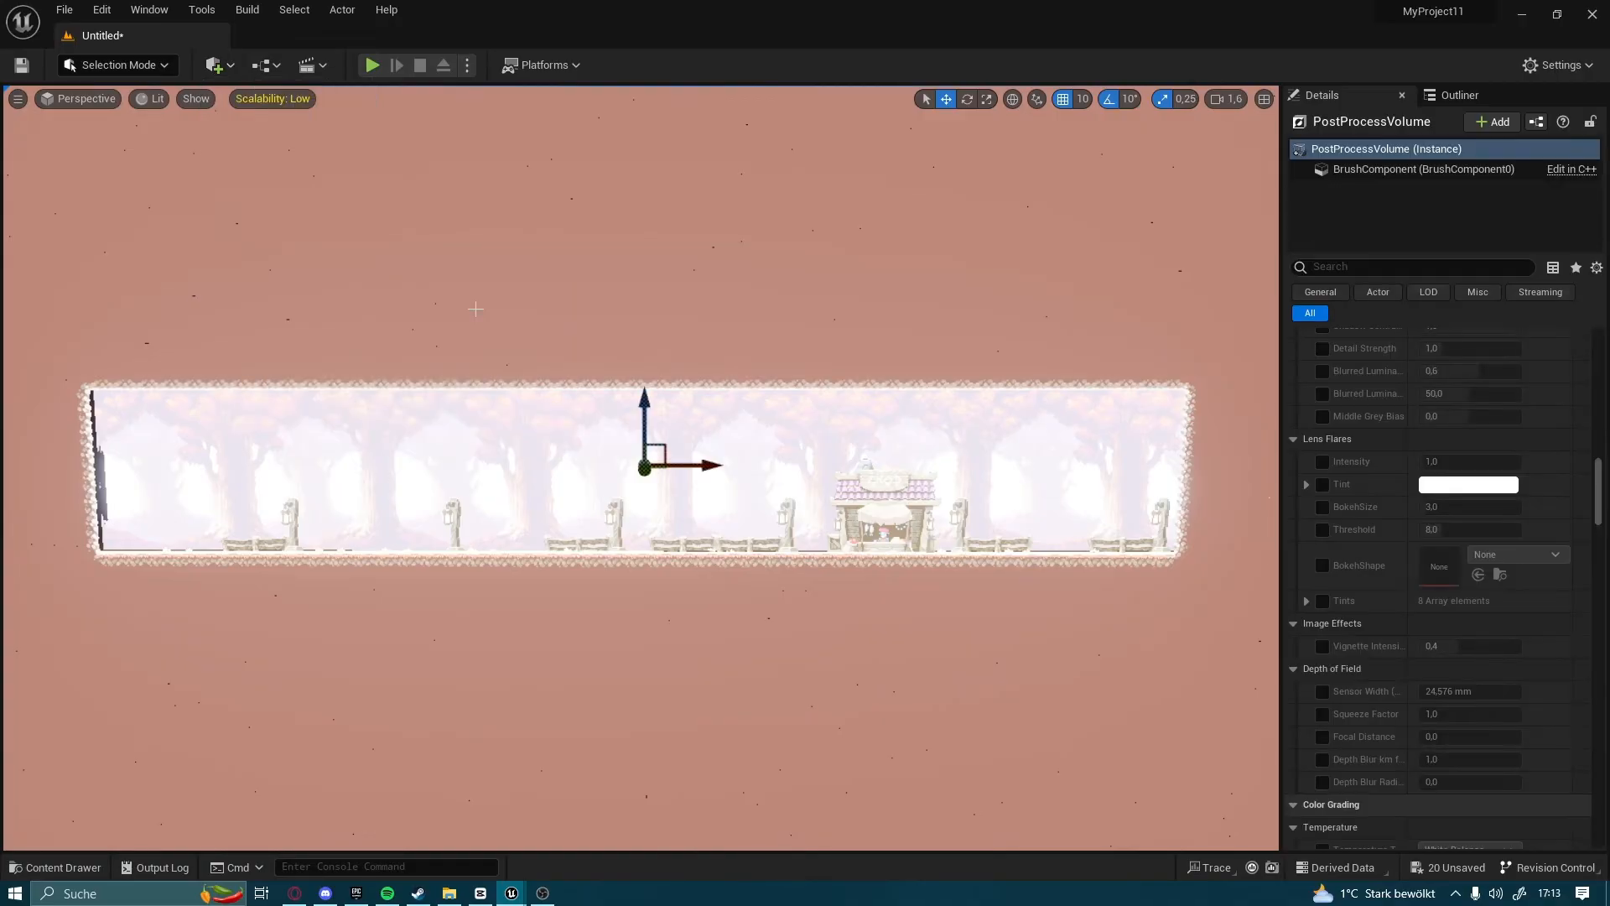
# Find the PostProcessVolume's Infinite Extent (Unbound) setting, enable it, and restore the full property list
pyautogui.scroll(5, 1377, 405)
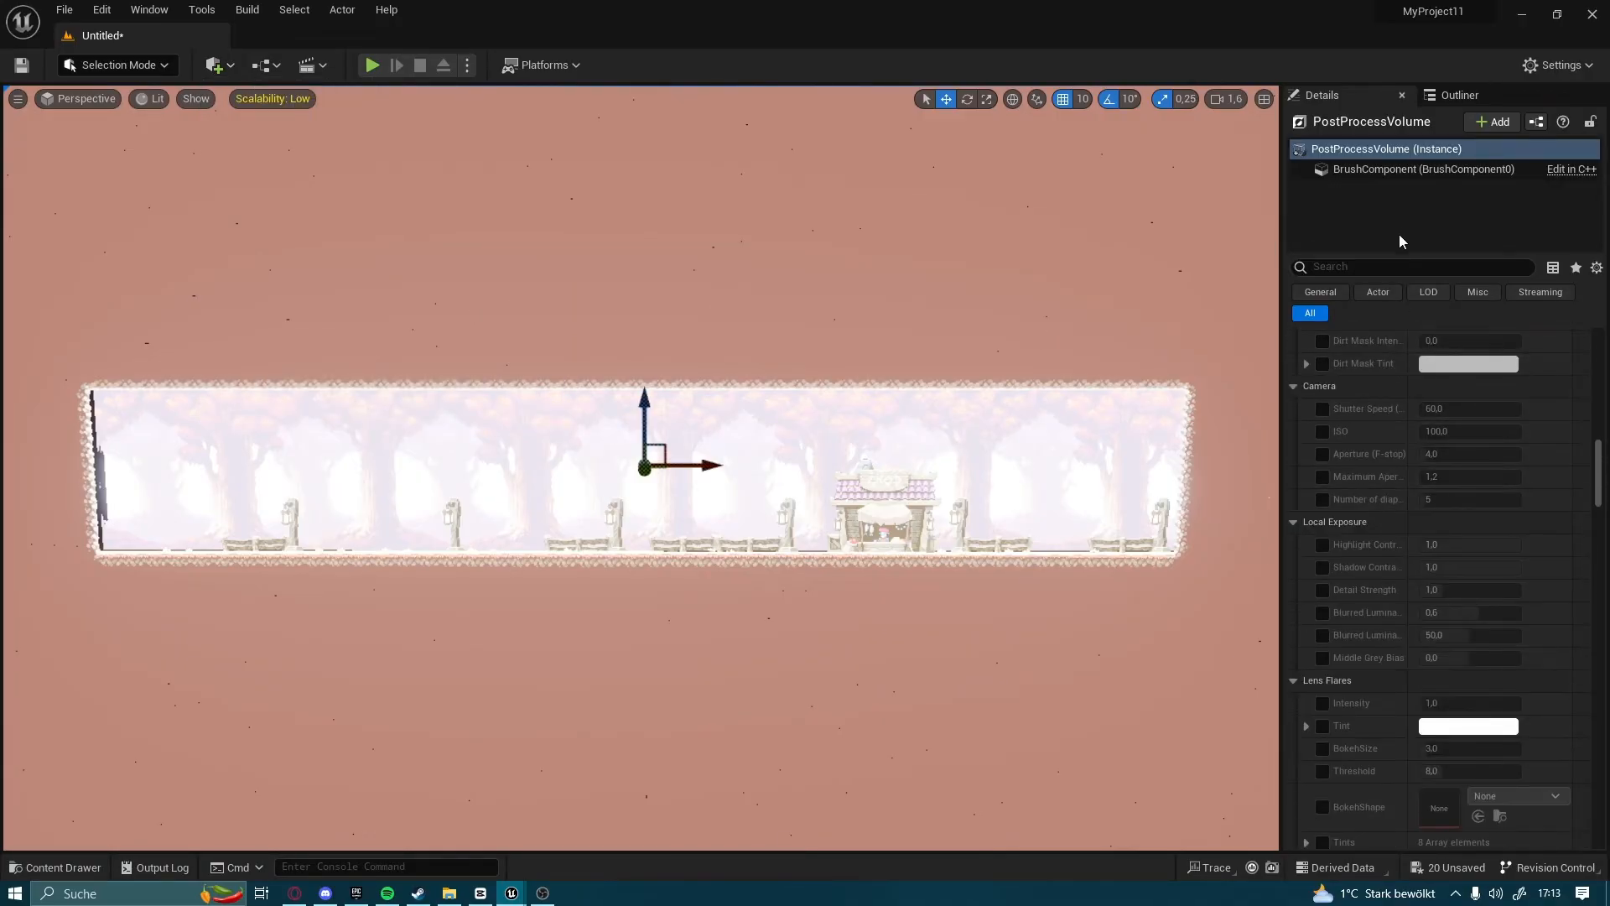
pyautogui.write('inf')
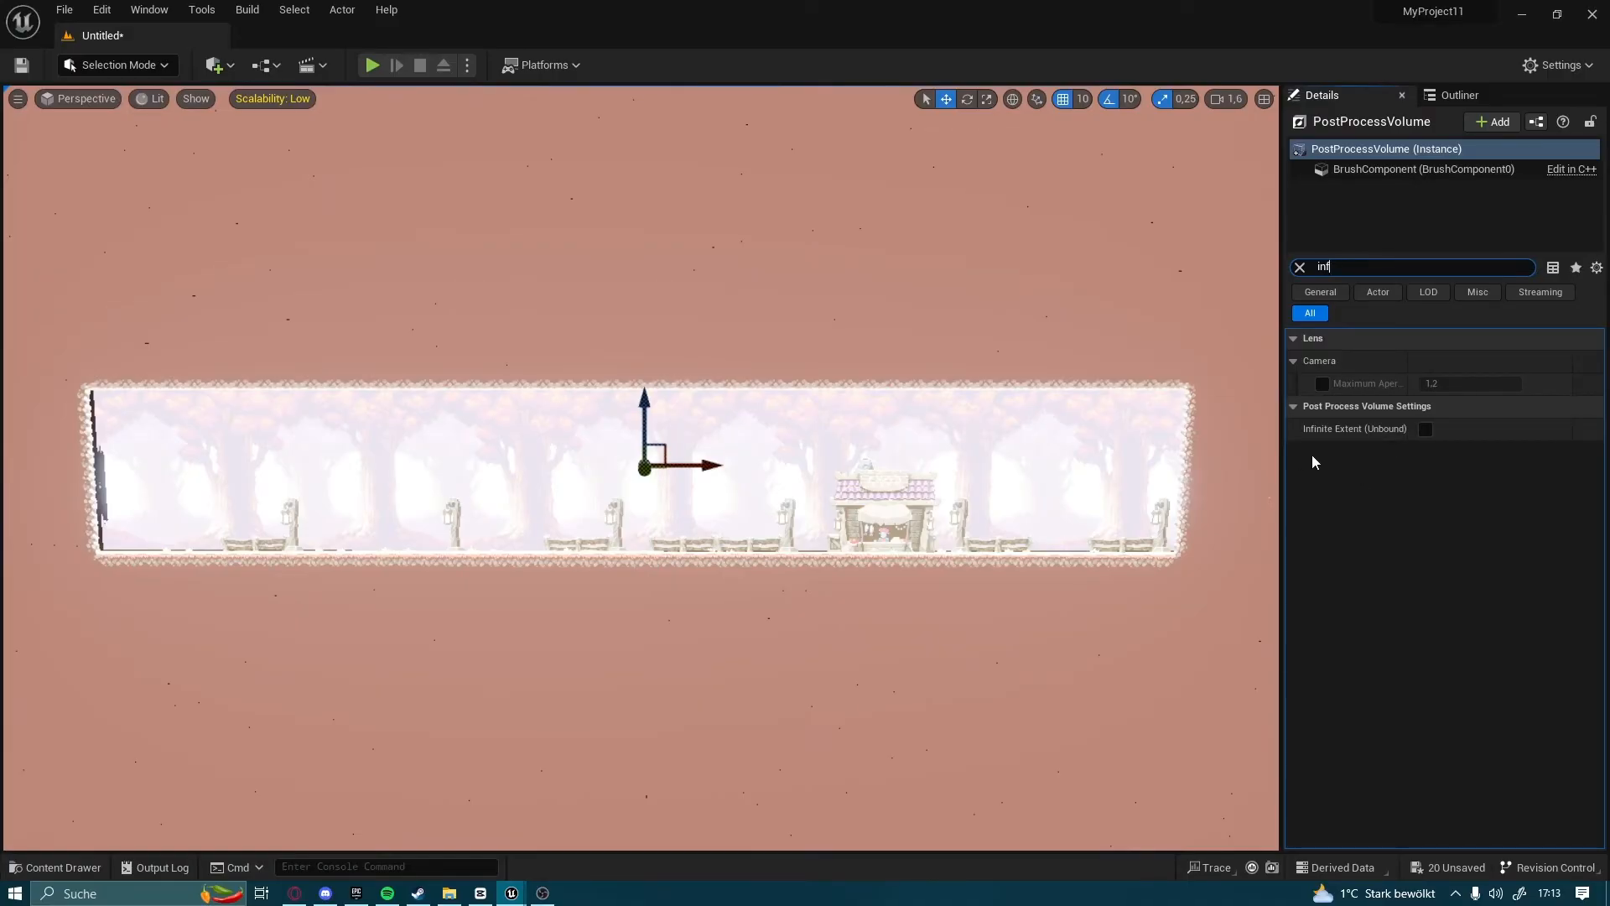
pyautogui.click(1425, 430)
pyautogui.press('BackSpace')
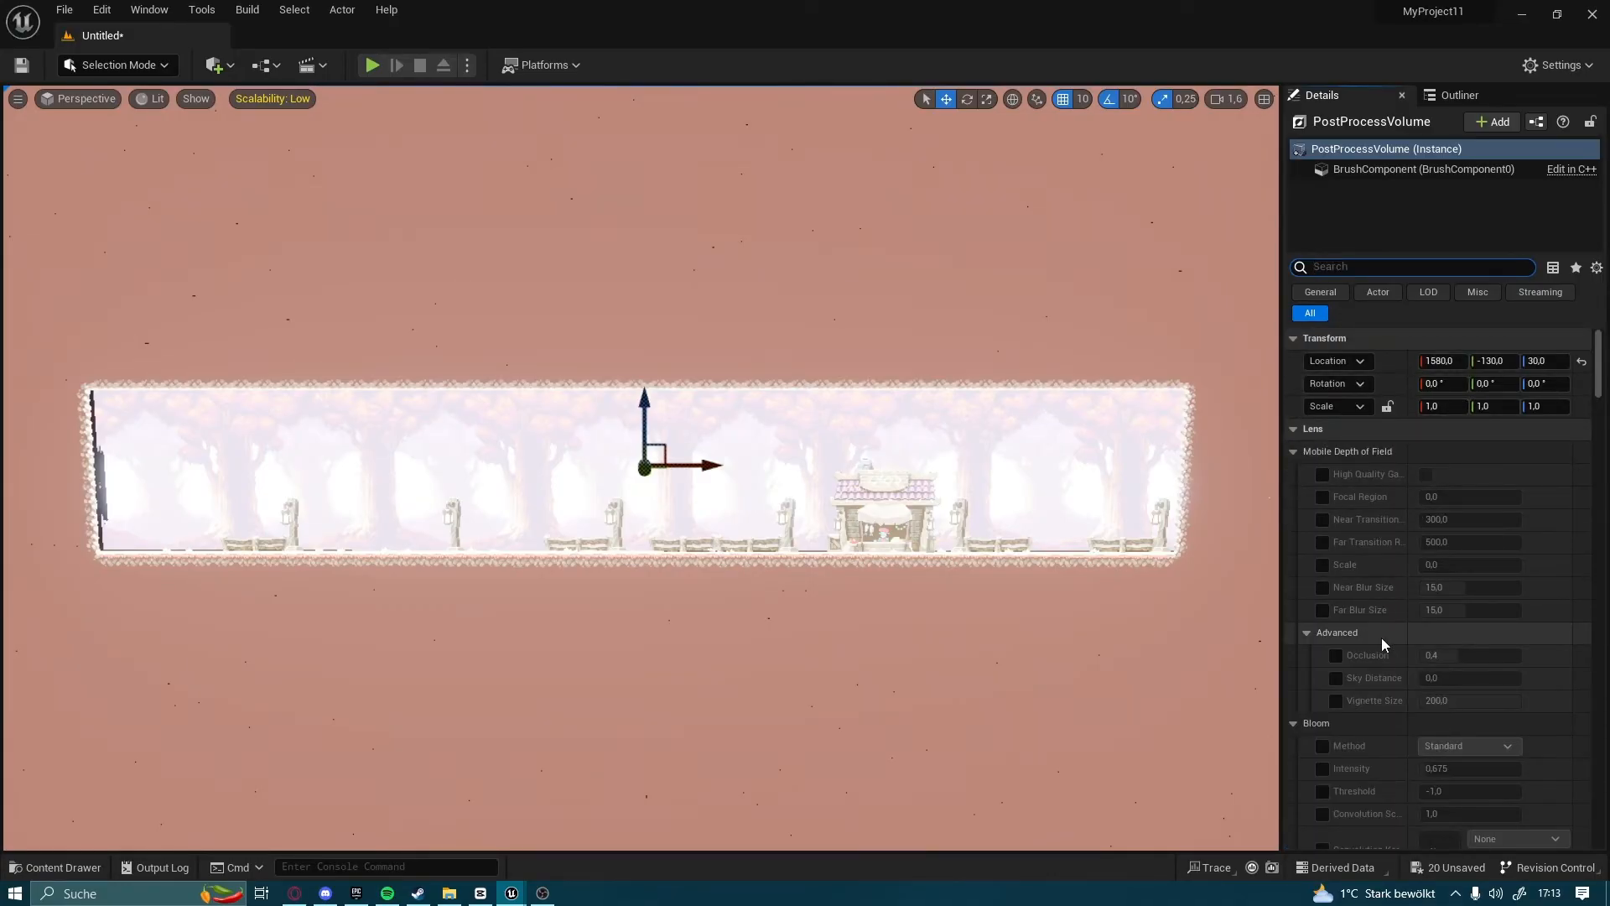
pyautogui.scroll(-1, 1362, 622)
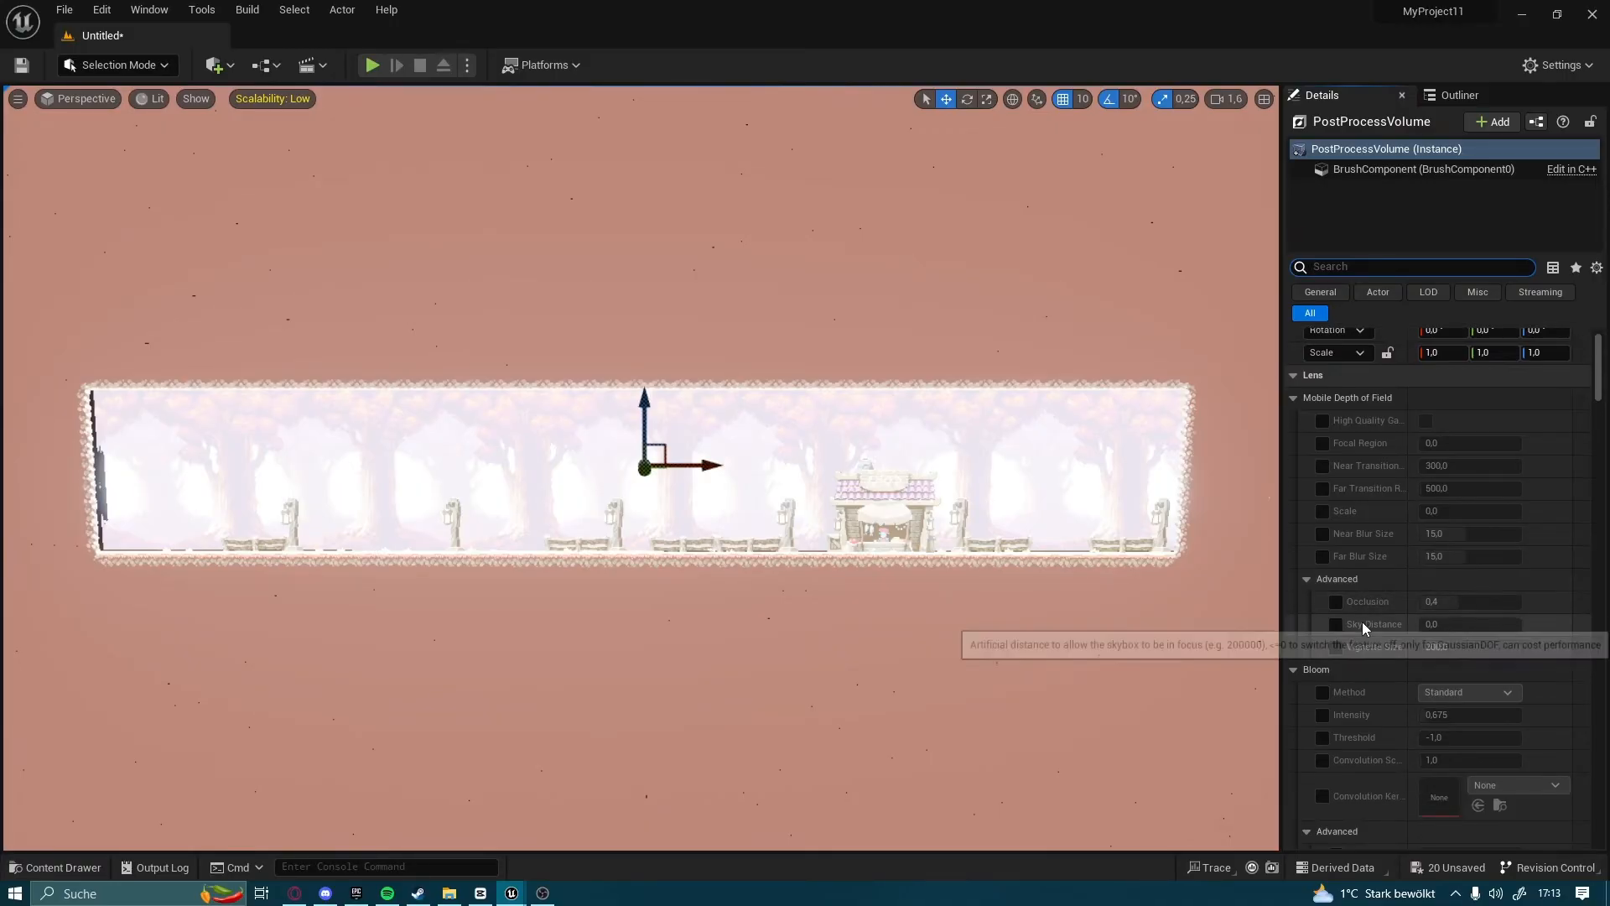
# Enable the PostProcessVolume's Bloom Intensity override and set it to 0
pyautogui.click(1321, 715)
pyautogui.click(1436, 715)
pyautogui.write('0')
pyautogui.press('Return')
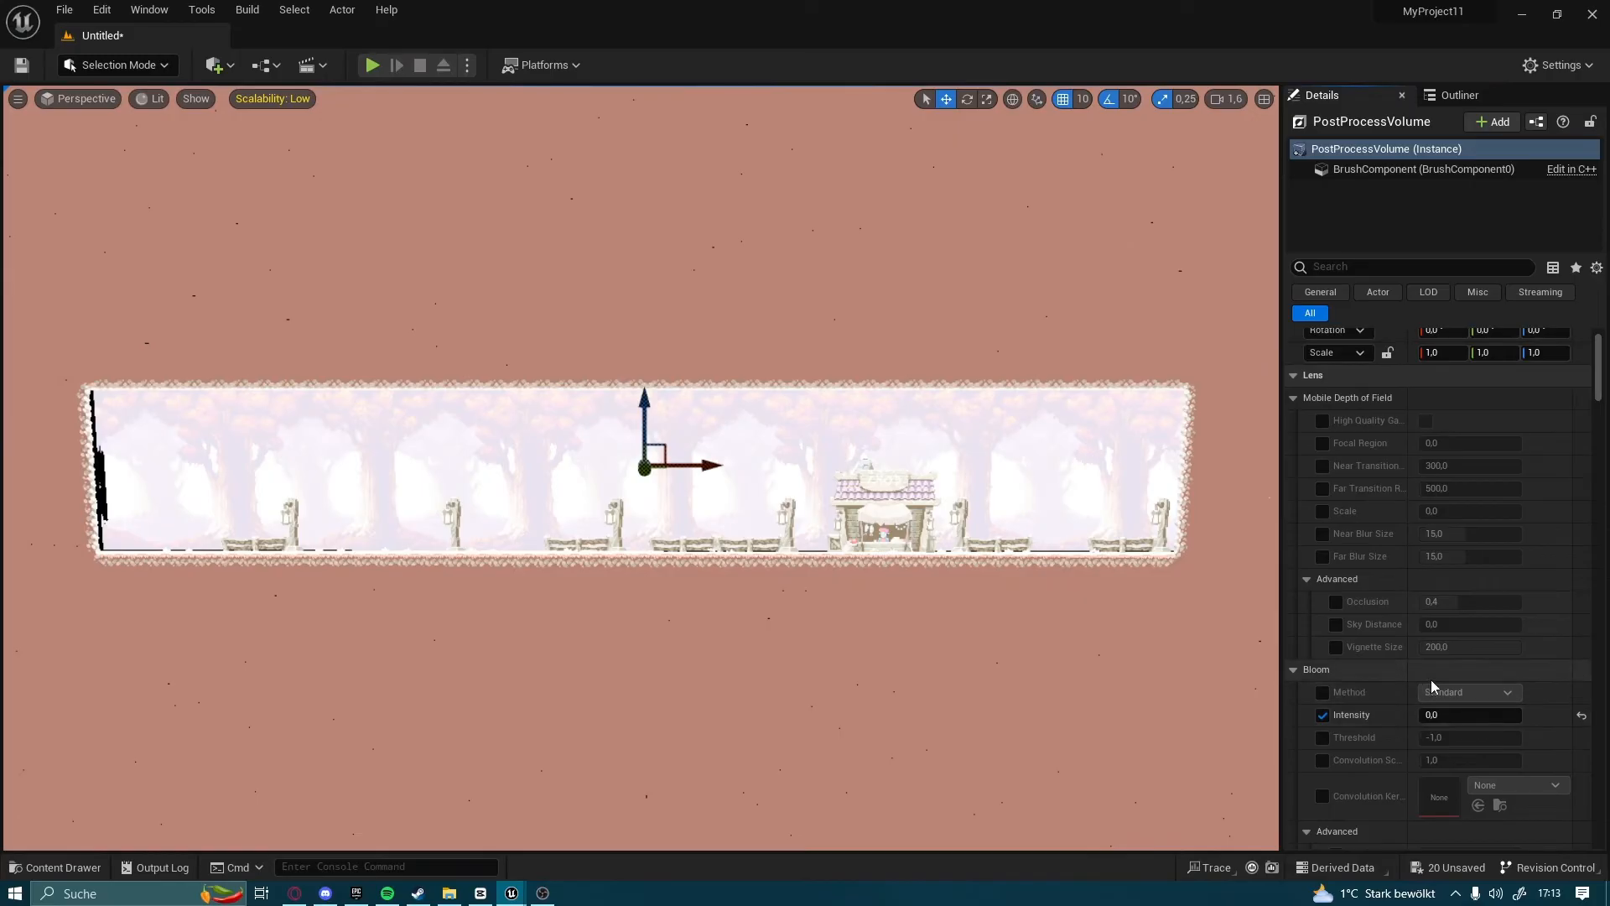
# Enable the Min EV100 and Max EV100 exposure overrides and set Min EV100 to 2
pyautogui.scroll(-10, 1381, 594)
pyautogui.scroll(-5, 1379, 600)
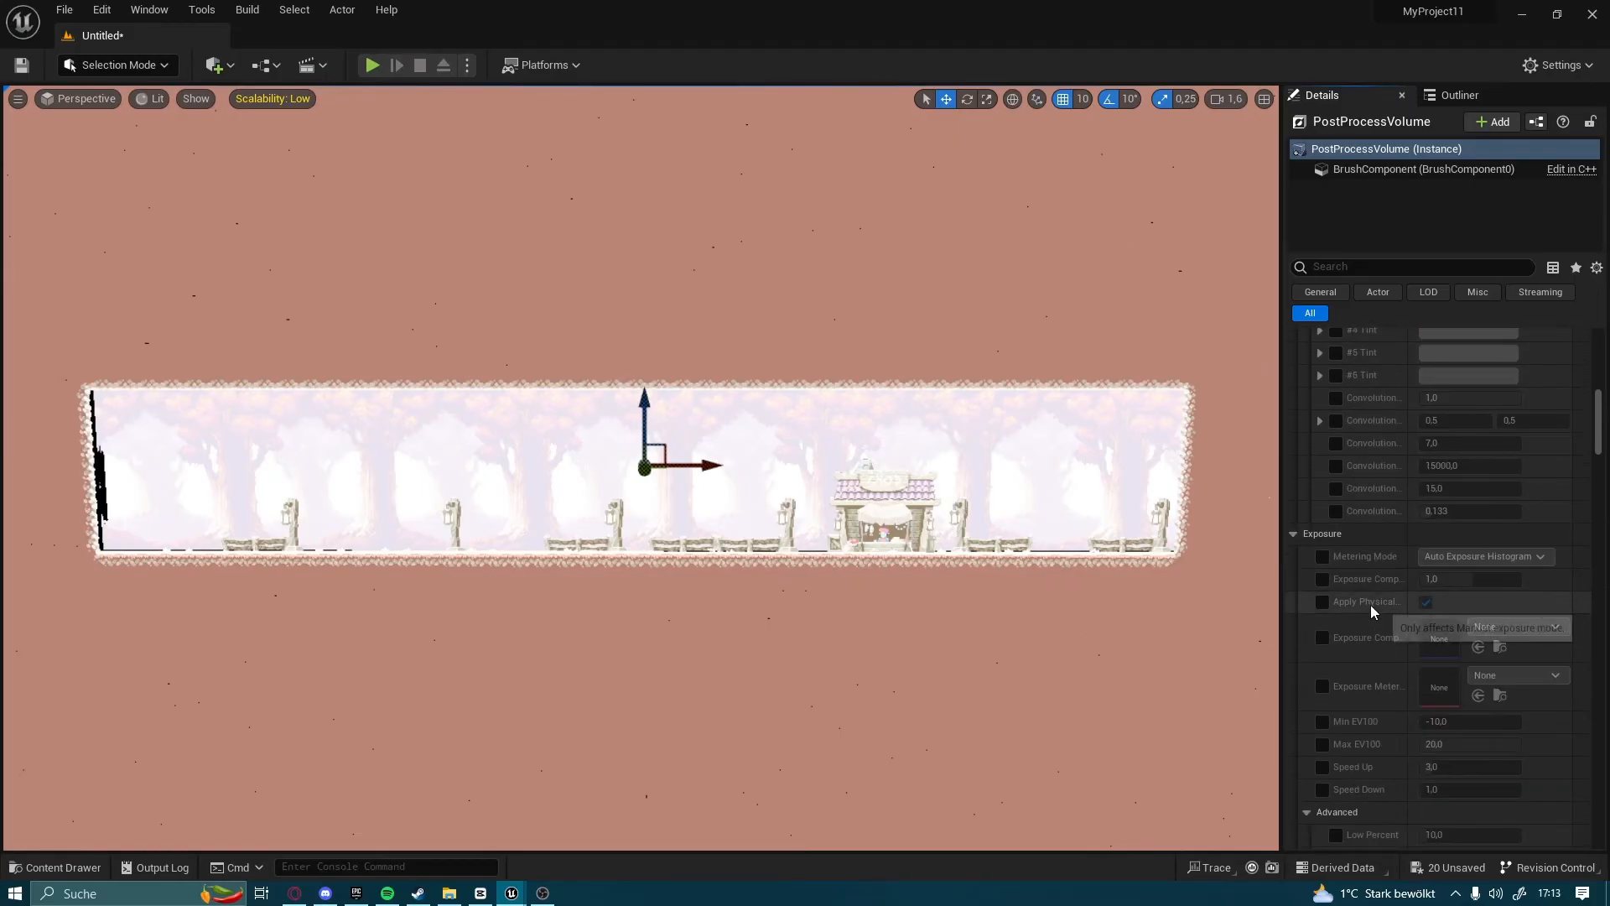
pyautogui.click(1323, 614)
pyautogui.click(1323, 636)
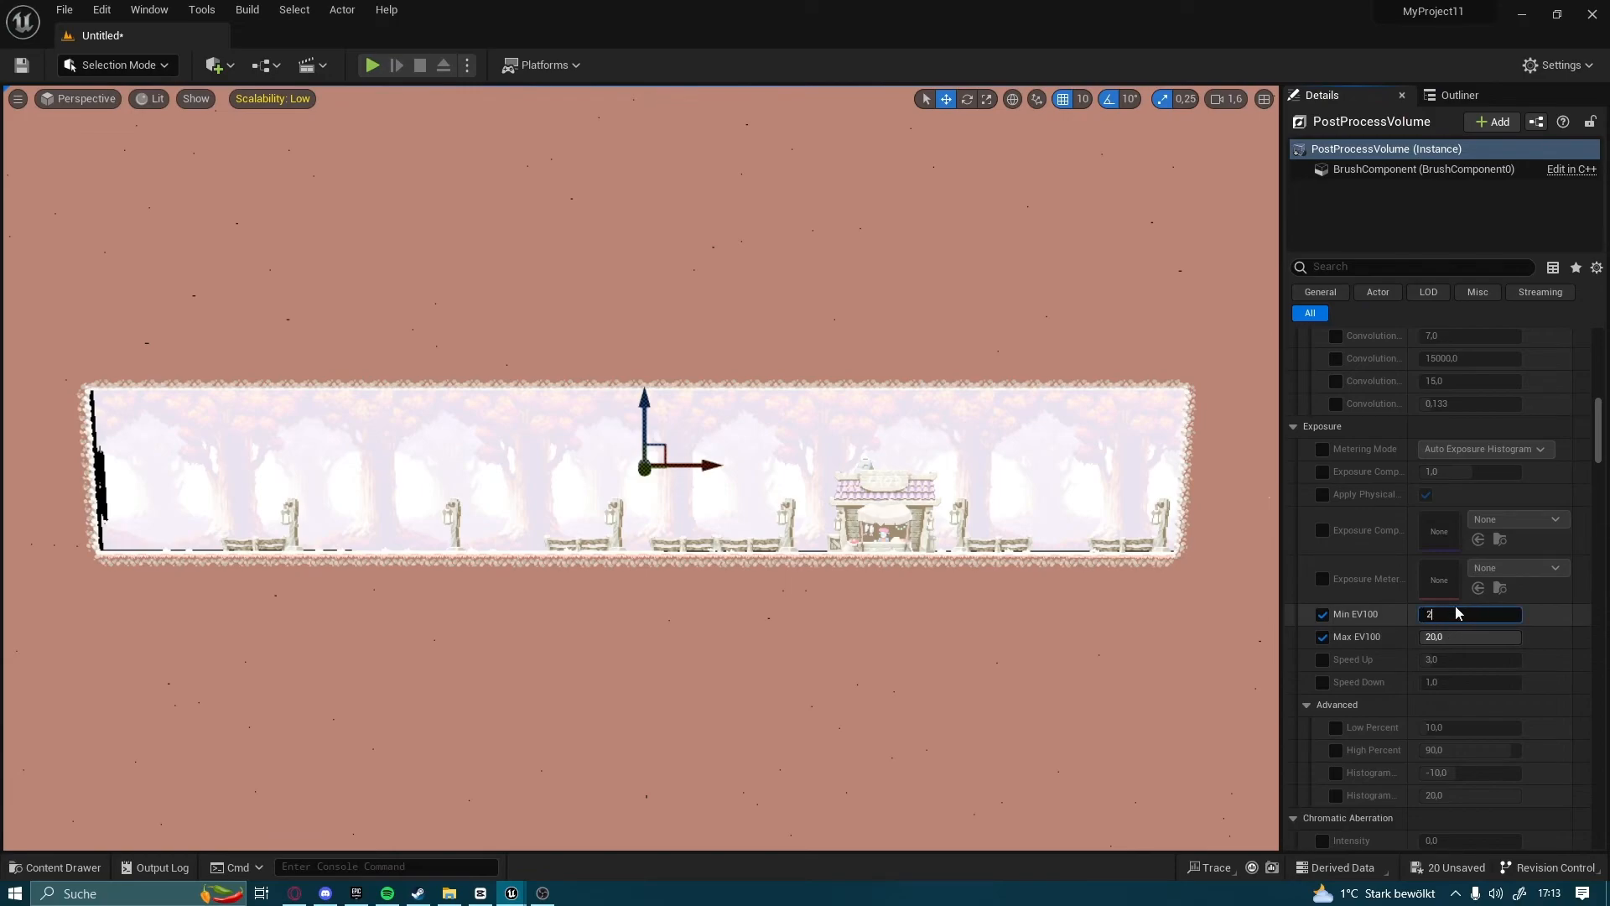
pyautogui.write('2')
pyautogui.press('Return')
# Set the PostProcessVolume's Max EV100 exposure value to 2
pyautogui.click(1459, 638)
pyautogui.press('BackSpace')
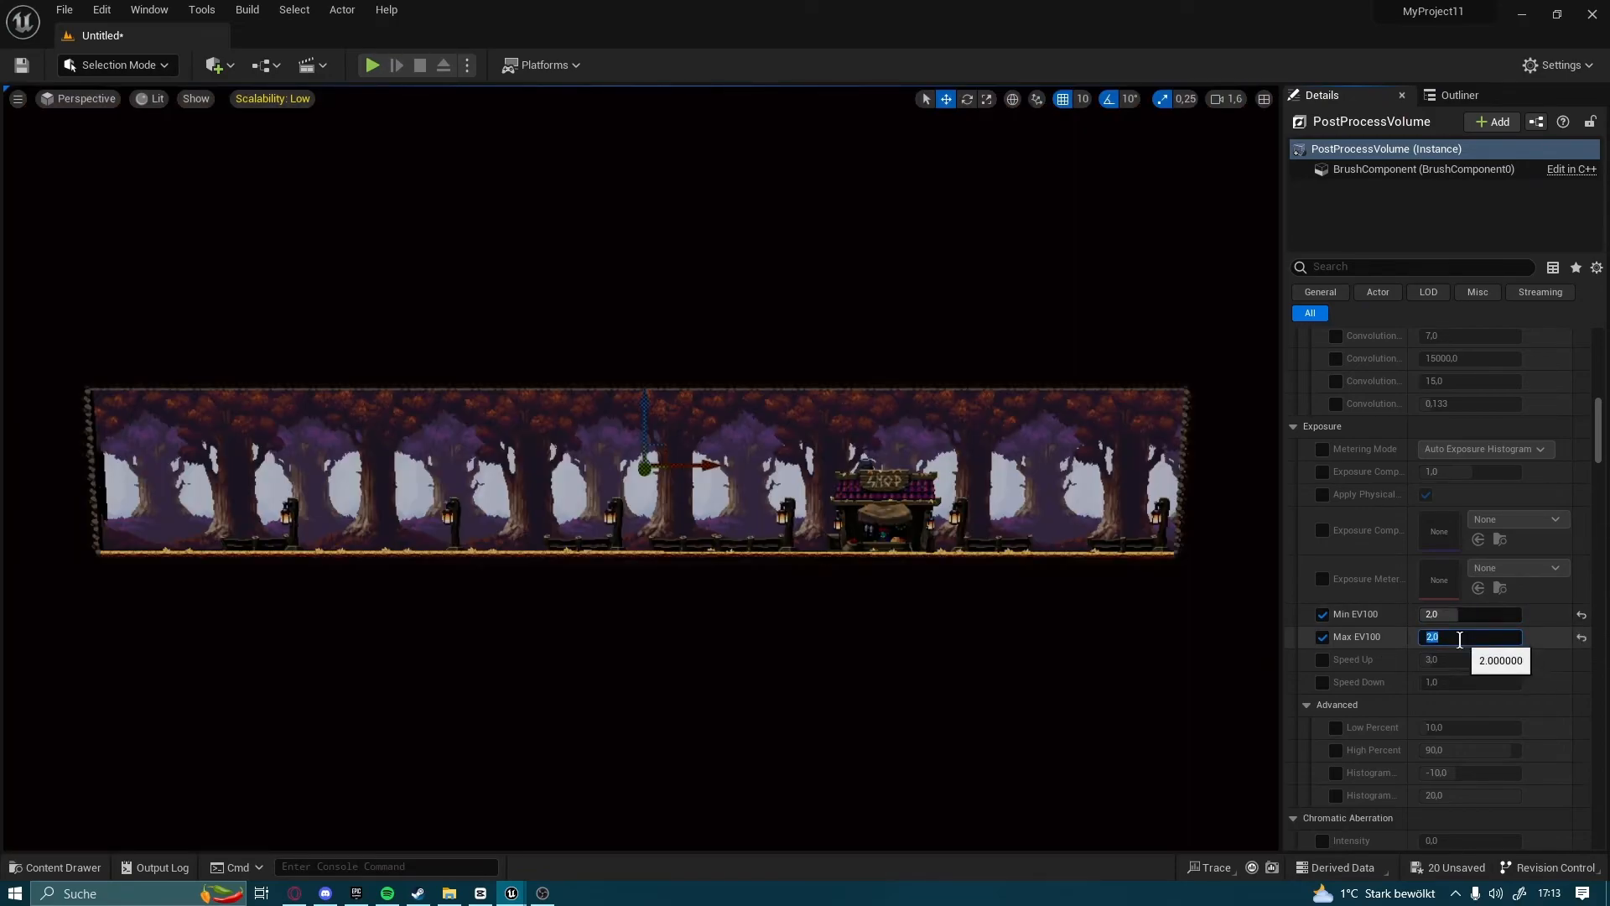
pyautogui.write('0')
pyautogui.press('Return')
pyautogui.scroll(-5, 1448, 670)
pyautogui.click(1461, 395)
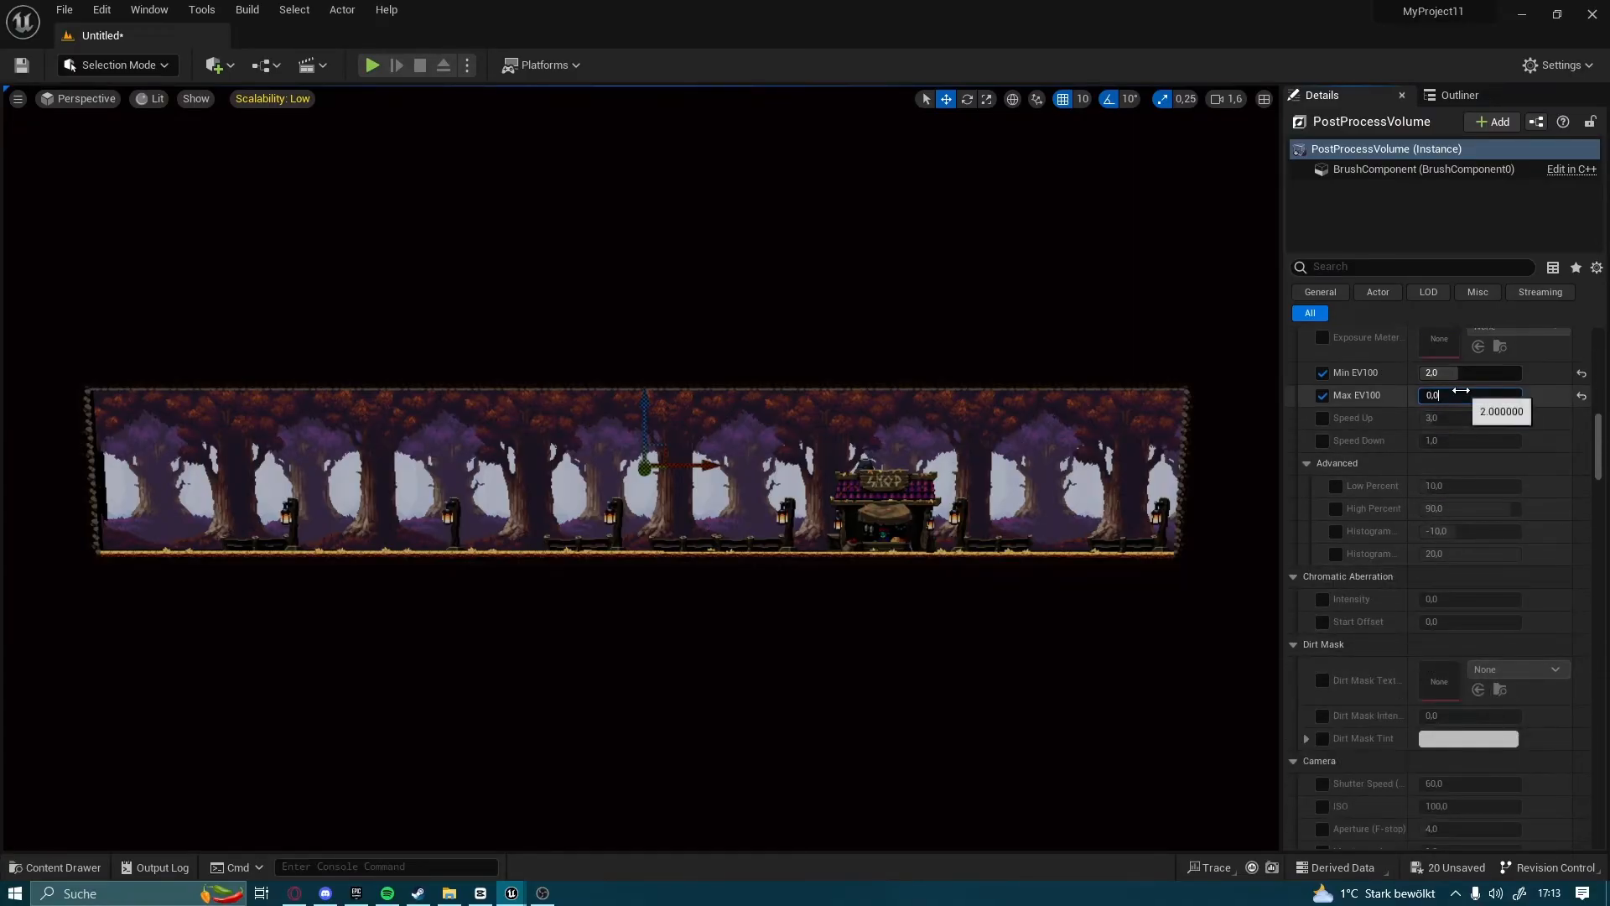
pyautogui.write('2')
pyautogui.click(1602, 658)
# Enable the Vignette Intensity override under Image Effects and set it to 0
pyautogui.scroll(-1, 1482, 518)
pyautogui.scroll(-12, 1481, 516)
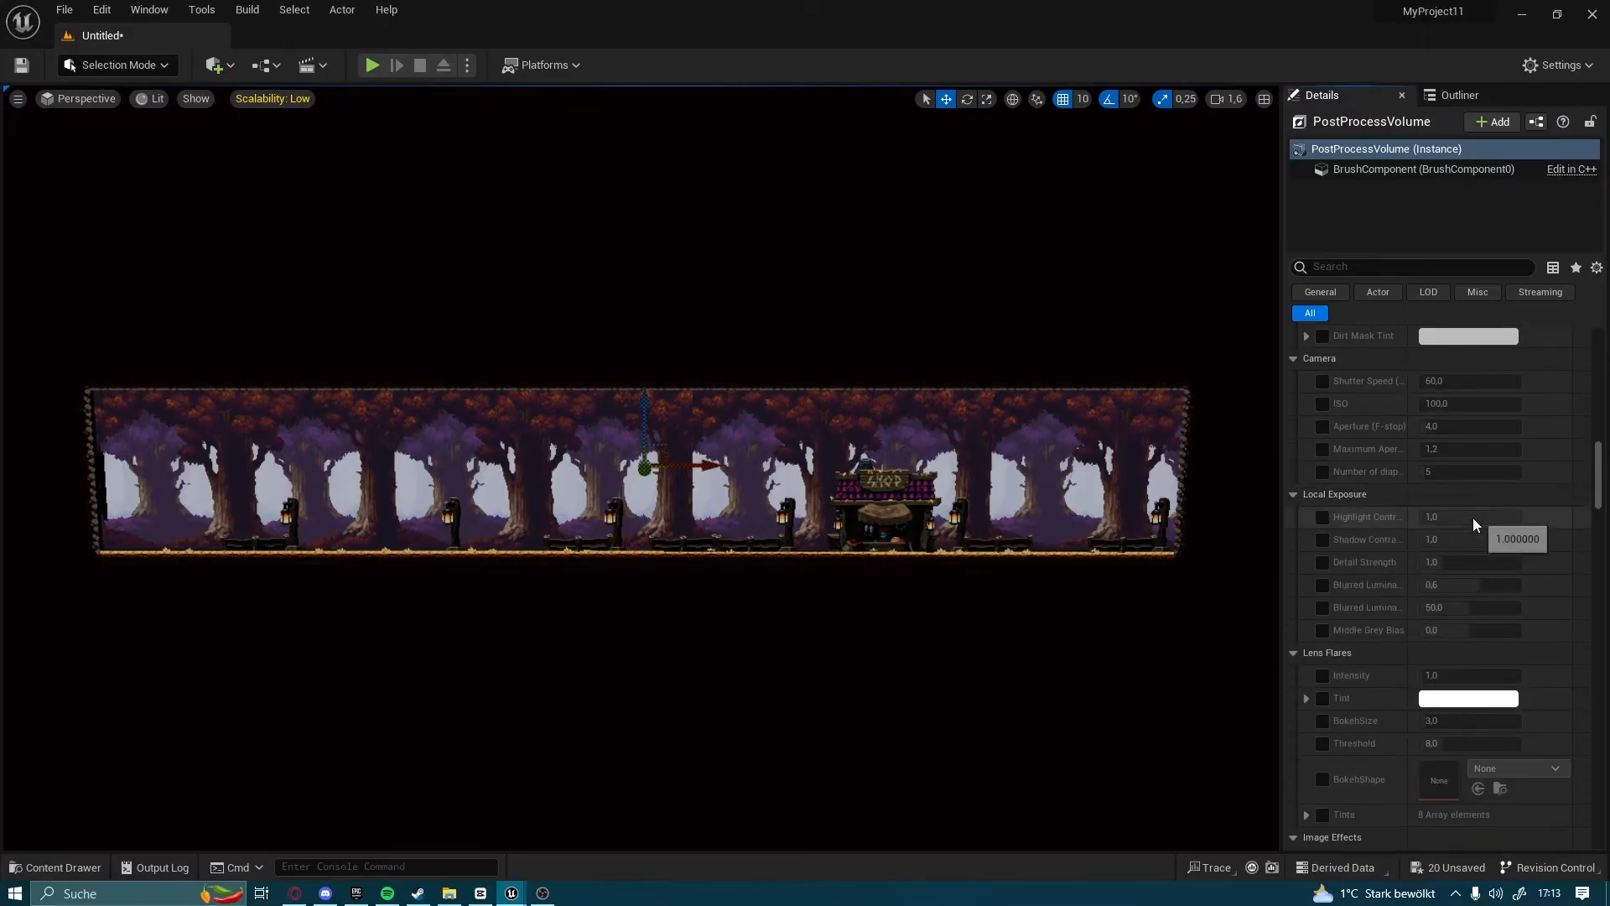
pyautogui.click(1322, 618)
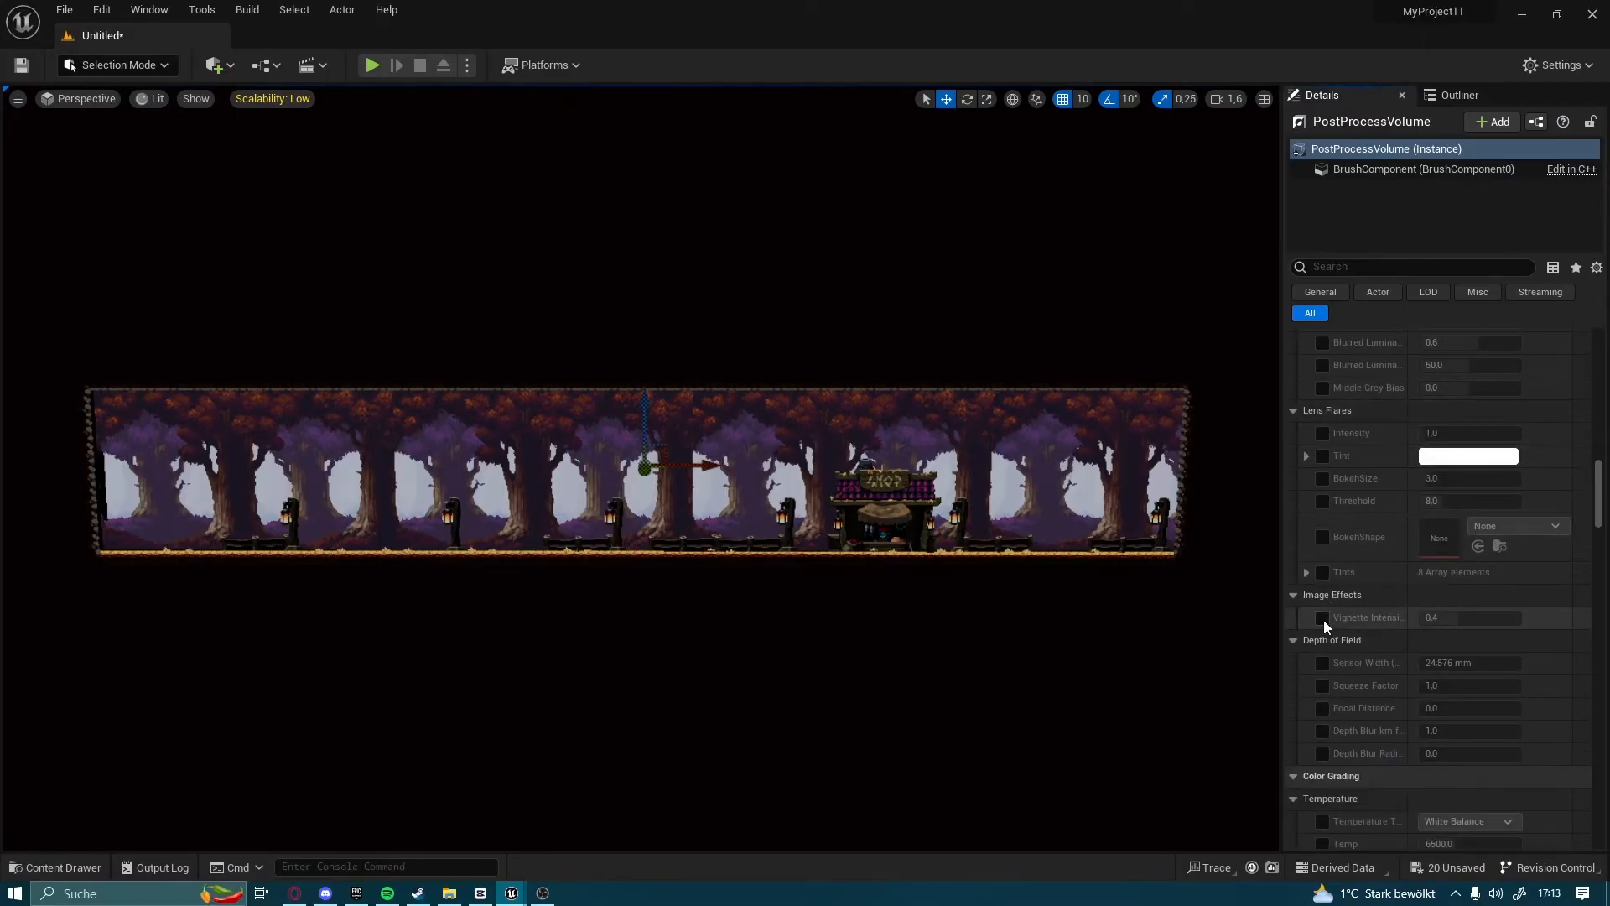
pyautogui.click(1494, 613)
# Look through the remaining post-process properties and filter them by "high" to find the highlight settings
pyautogui.scroll(-5, 1445, 631)
pyautogui.scroll(-3, 1428, 646)
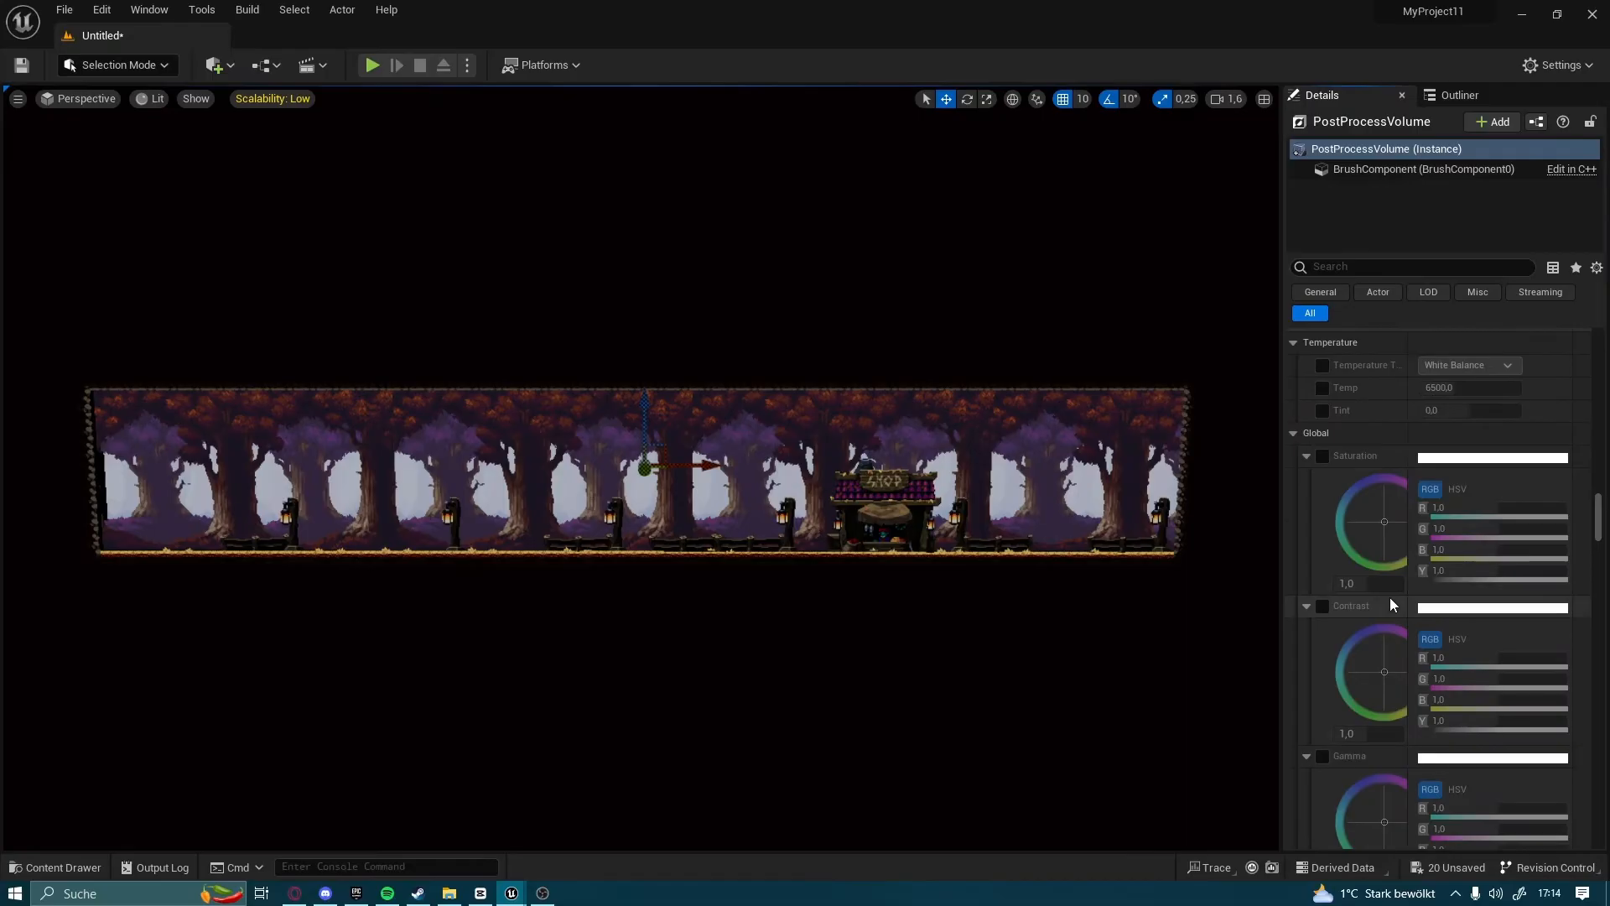
pyautogui.scroll(4, 1381, 604)
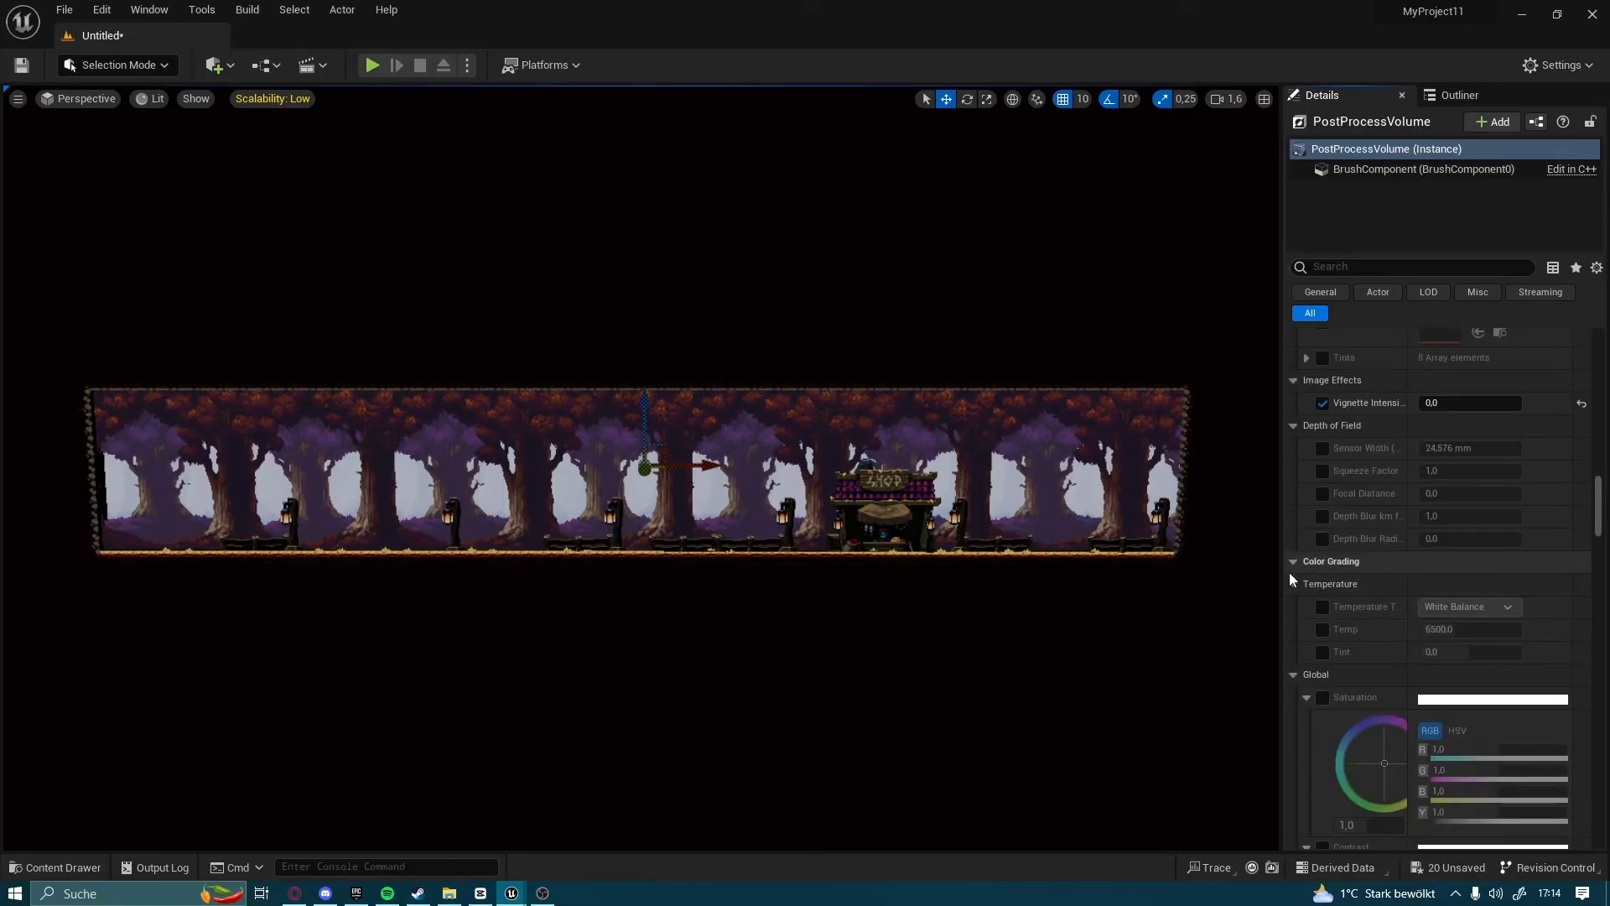
pyautogui.scroll(-10, 1320, 667)
pyautogui.scroll(-10, 1333, 654)
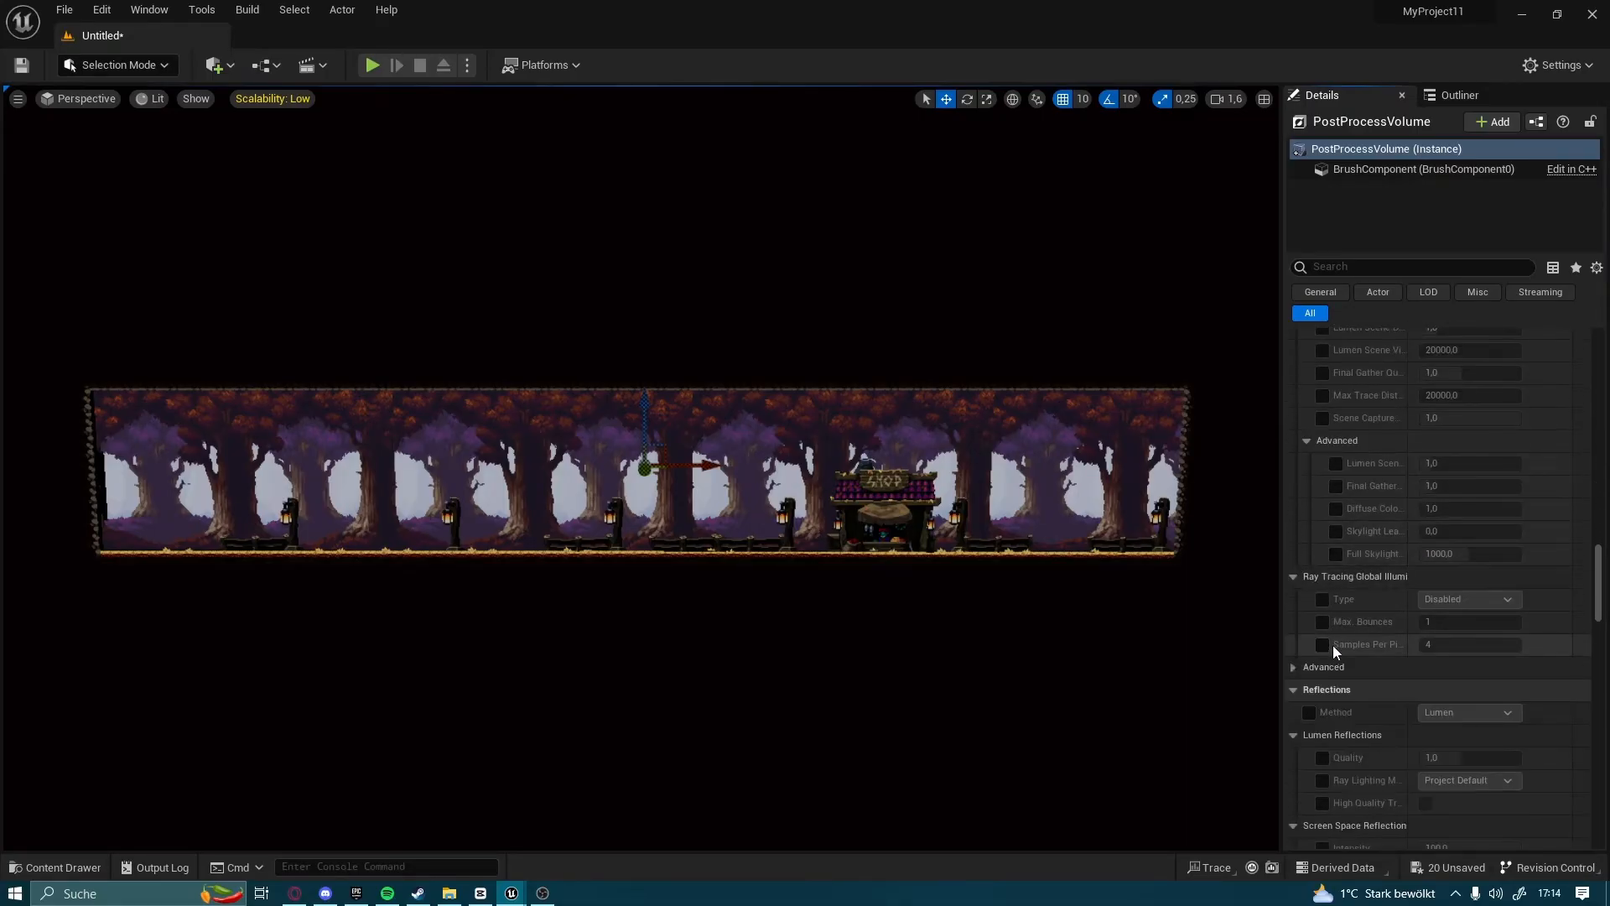
pyautogui.scroll(-5, 1350, 607)
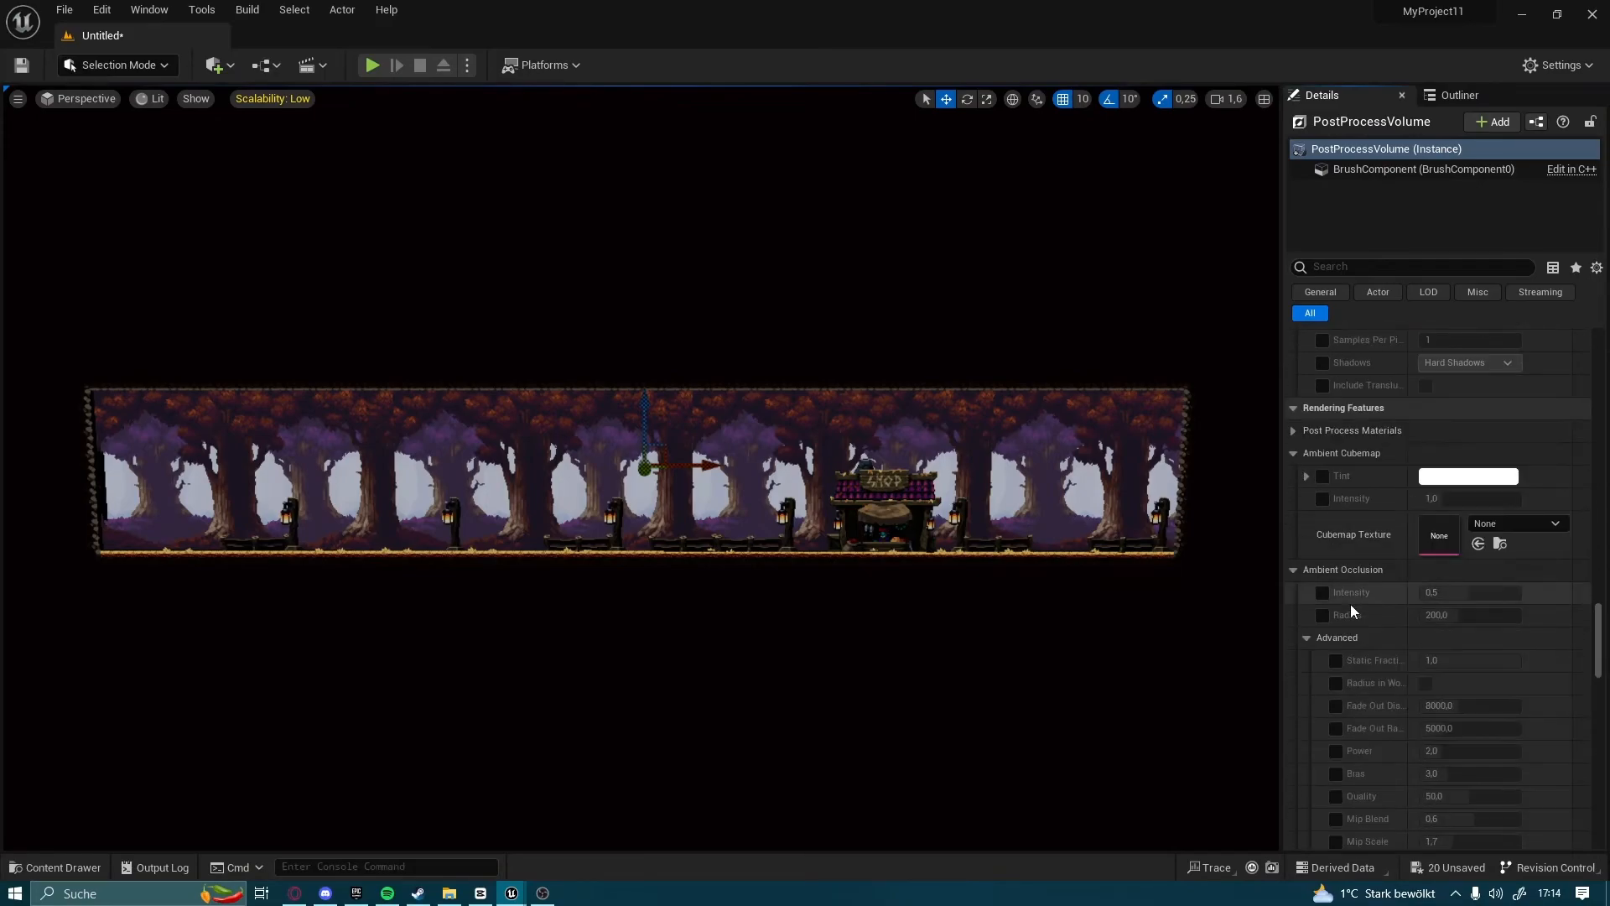
pyautogui.click(1415, 266)
pyautogui.write('hightlight')
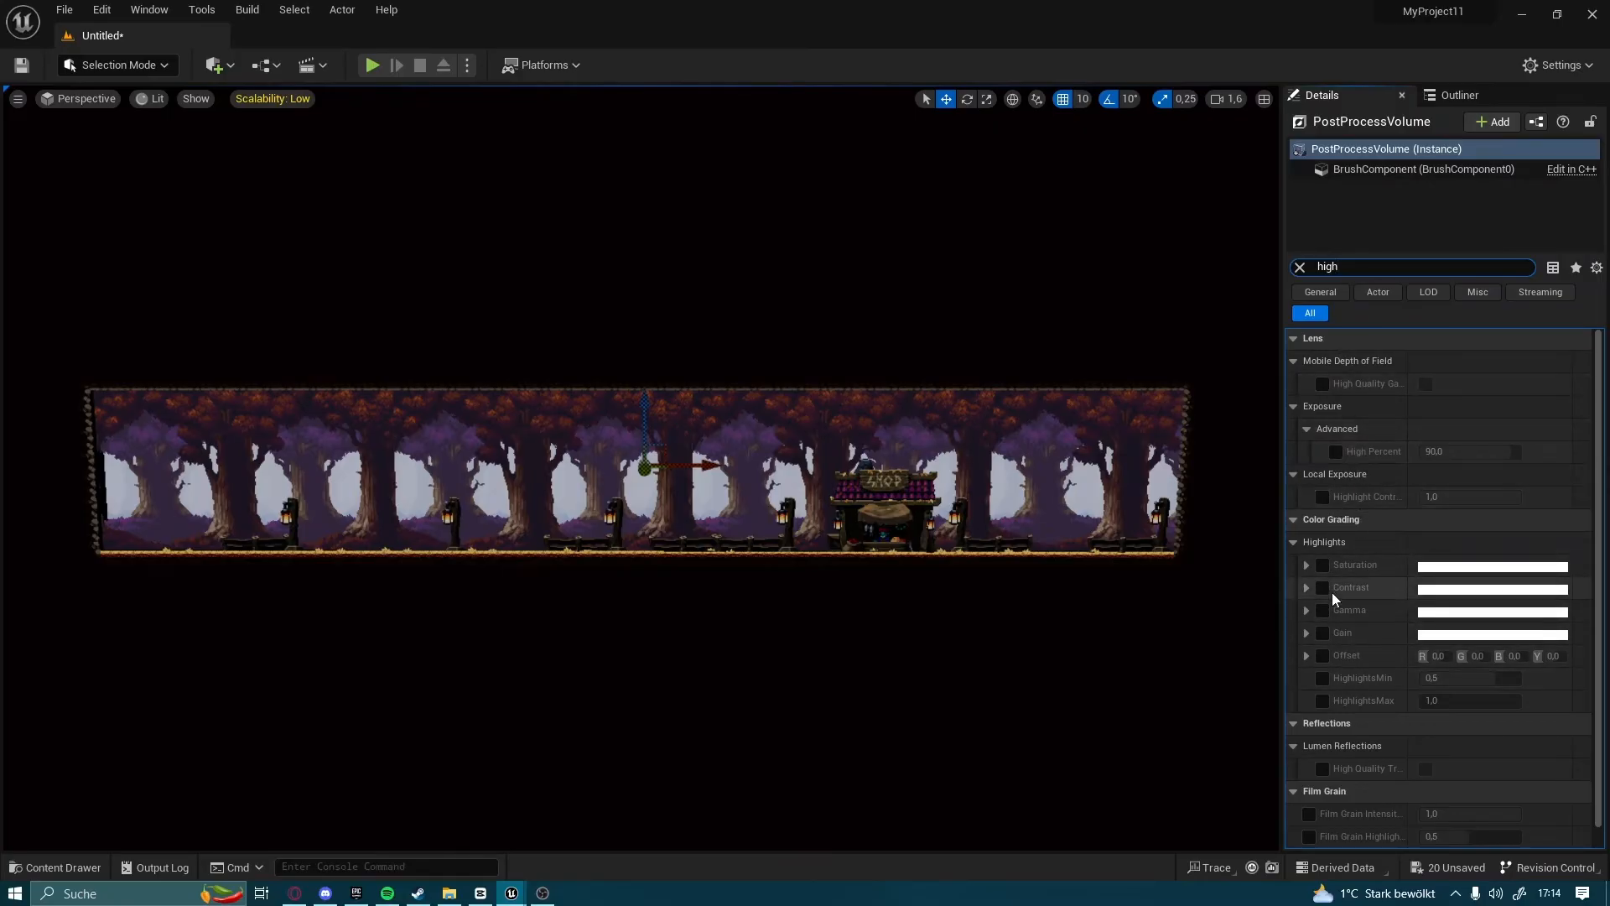
# Enable the HighlightsMin override in the Color Grading highlights and set it to 1
pyautogui.scroll(-1, 1305, 546)
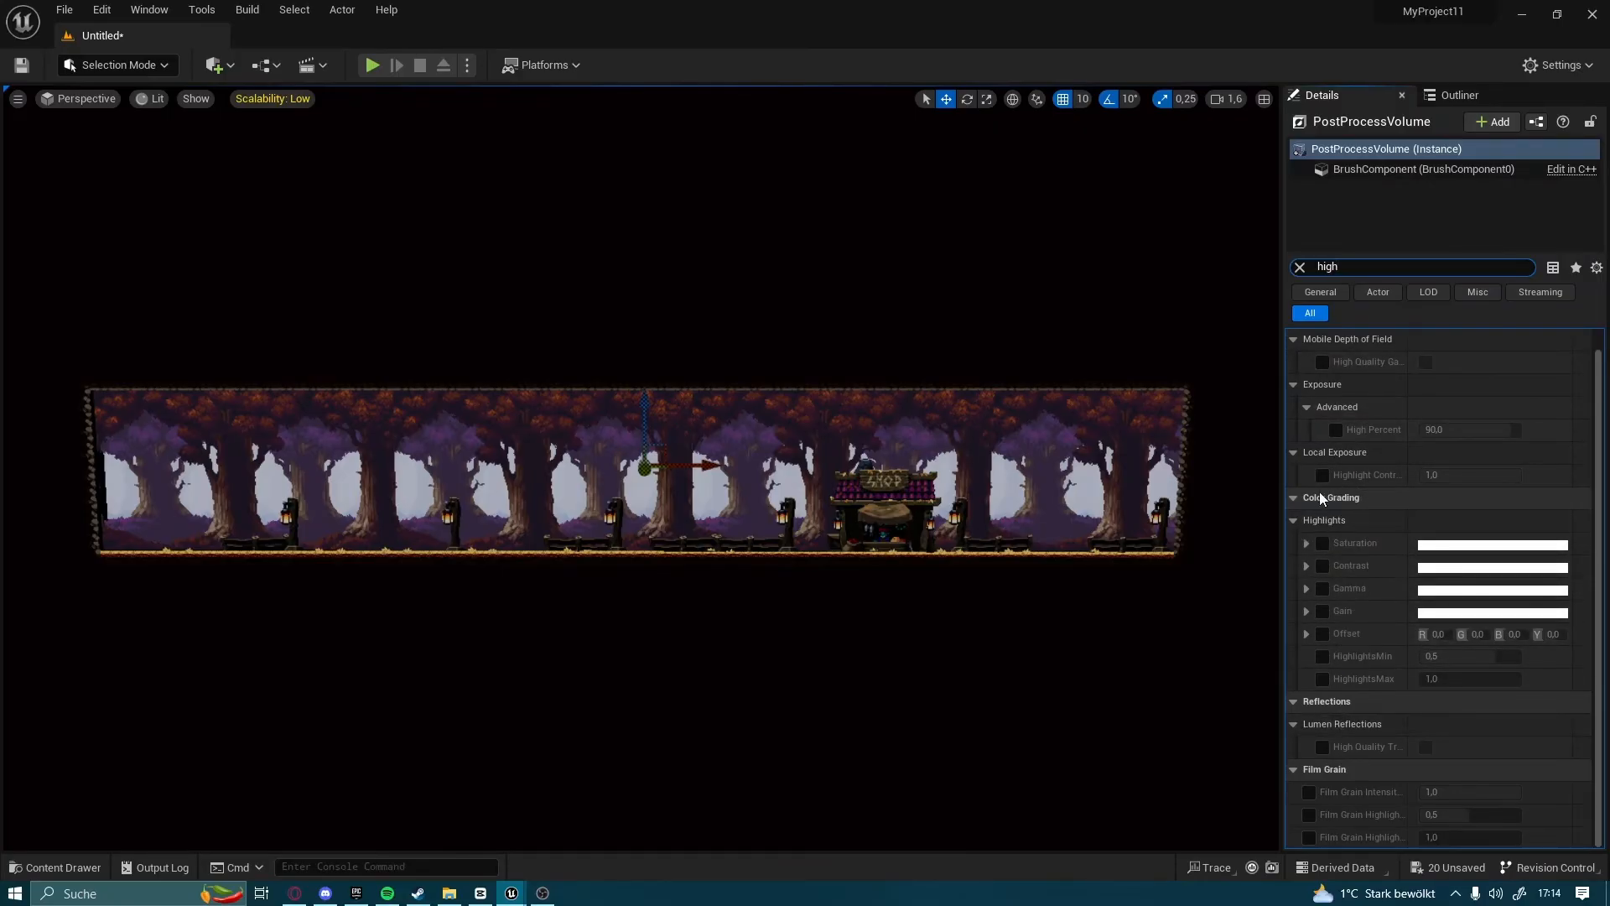
pyautogui.click(1322, 656)
pyautogui.click(1500, 654)
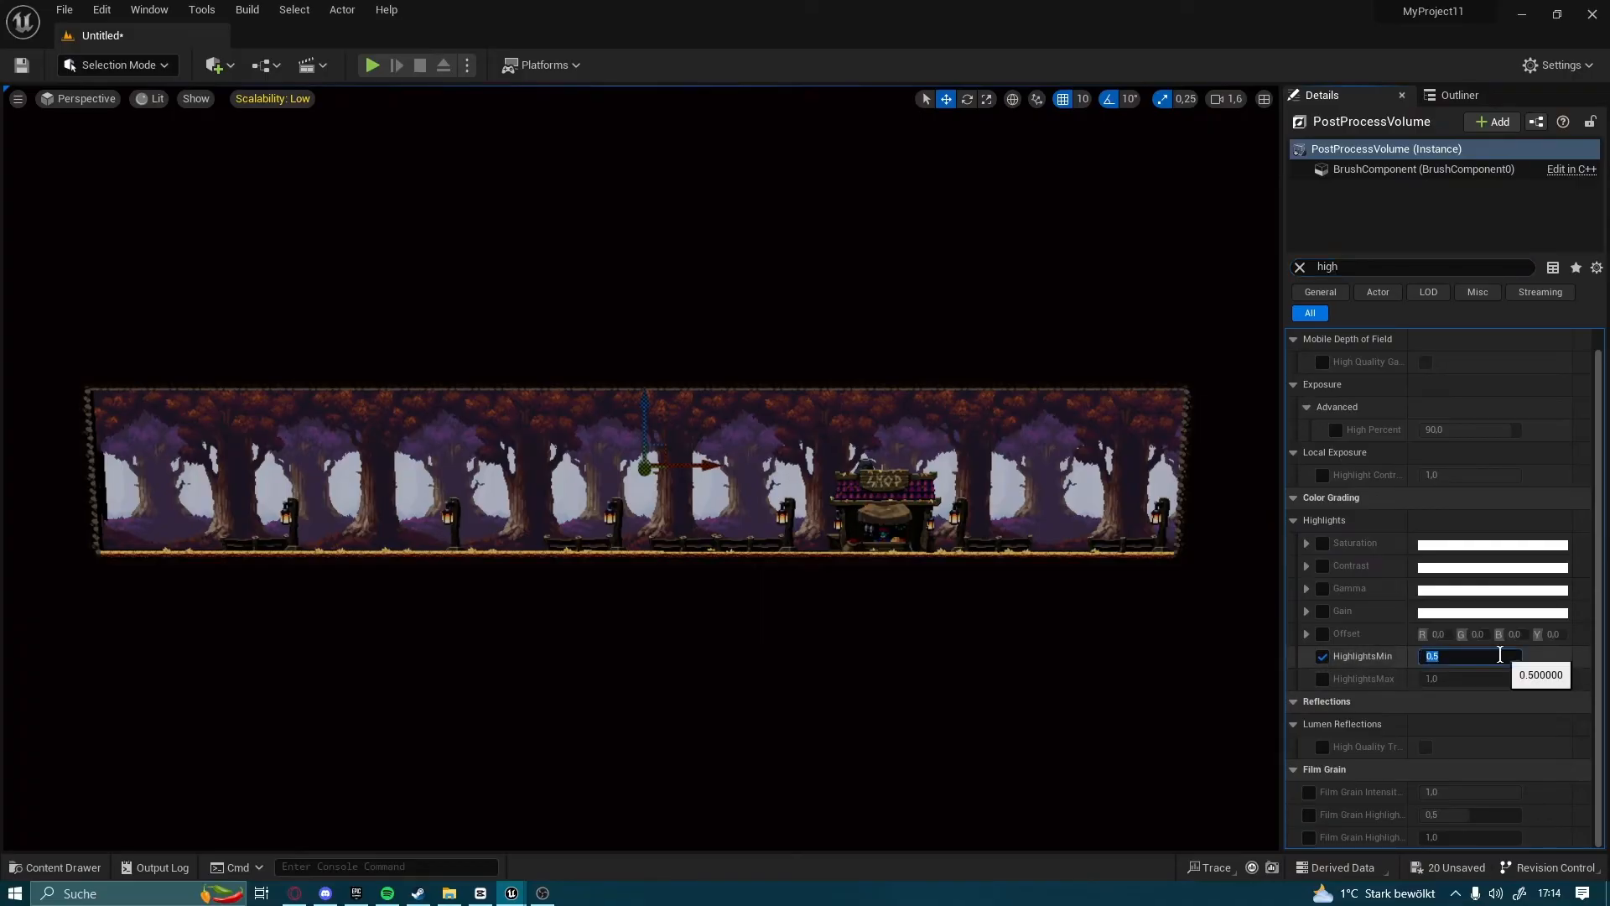
pyautogui.write('1')
pyautogui.press('Return')
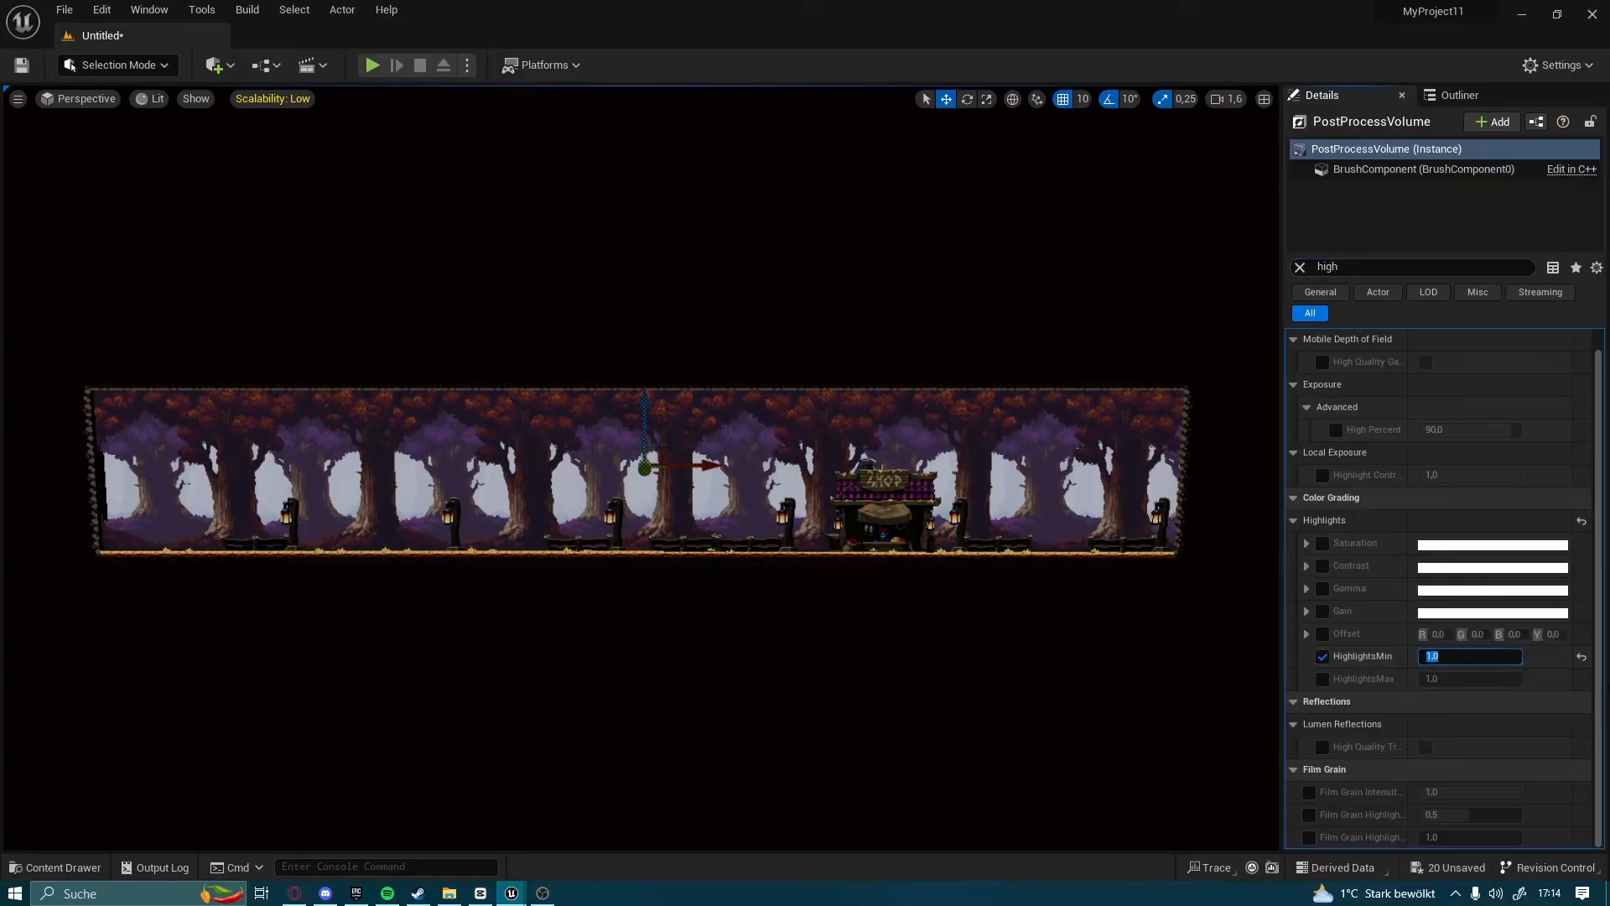
# Clear the property filter and enable the global Saturation, Contrast, Gamma and Gain overrides in Color Grading
pyautogui.click(1376, 267)
pyautogui.press('BackSpace')
pyautogui.scroll(-10, 1484, 582)
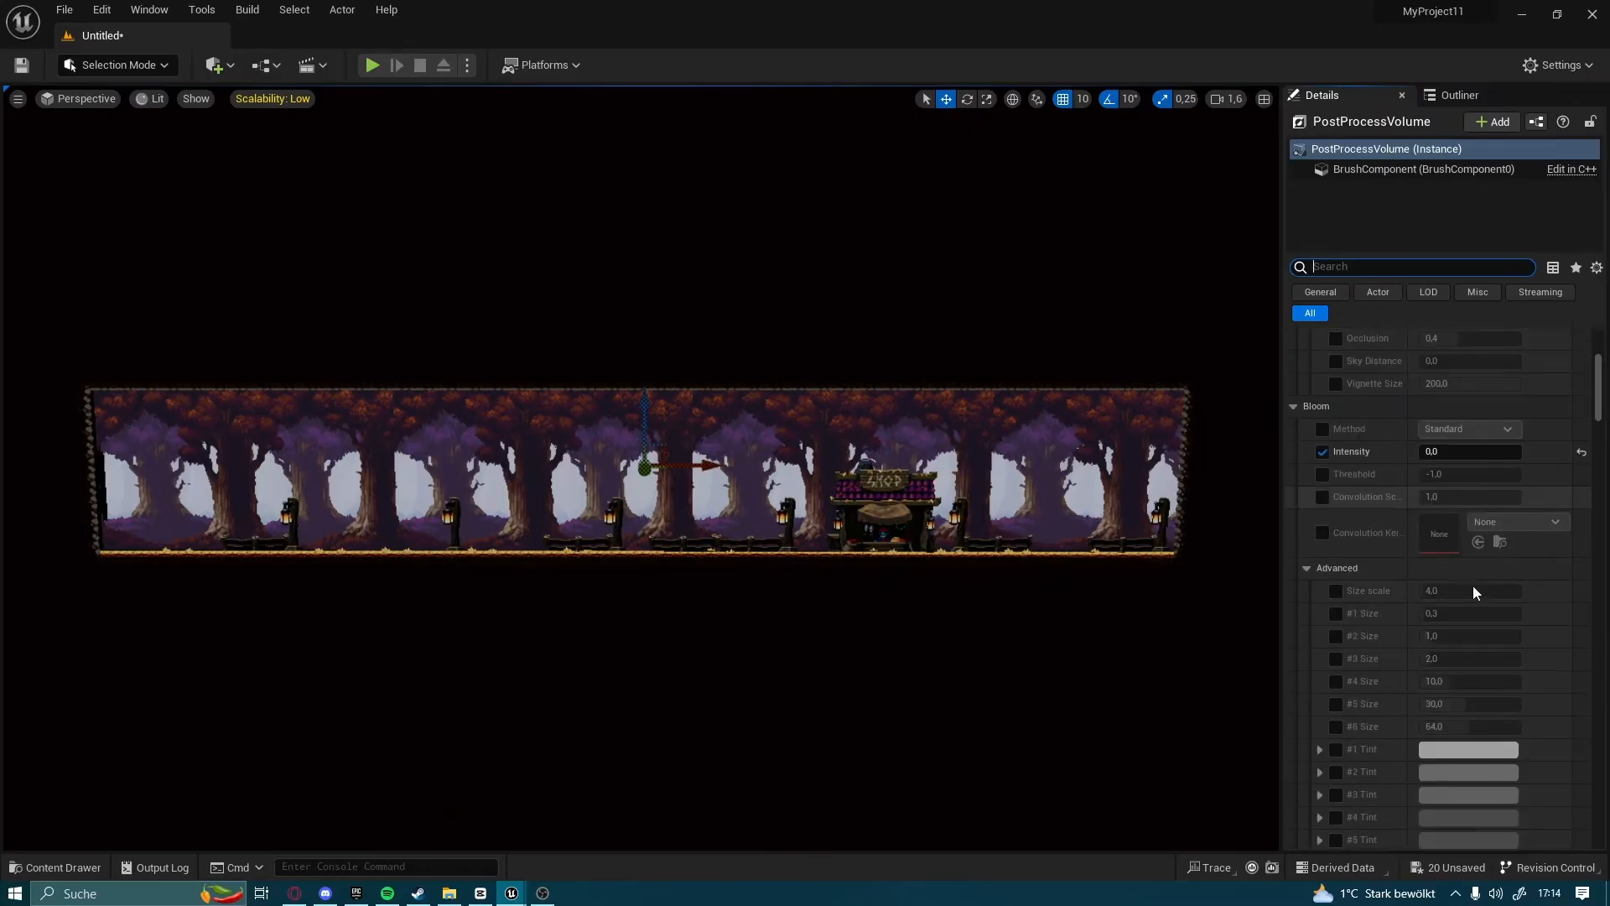
pyautogui.scroll(-10, 1425, 608)
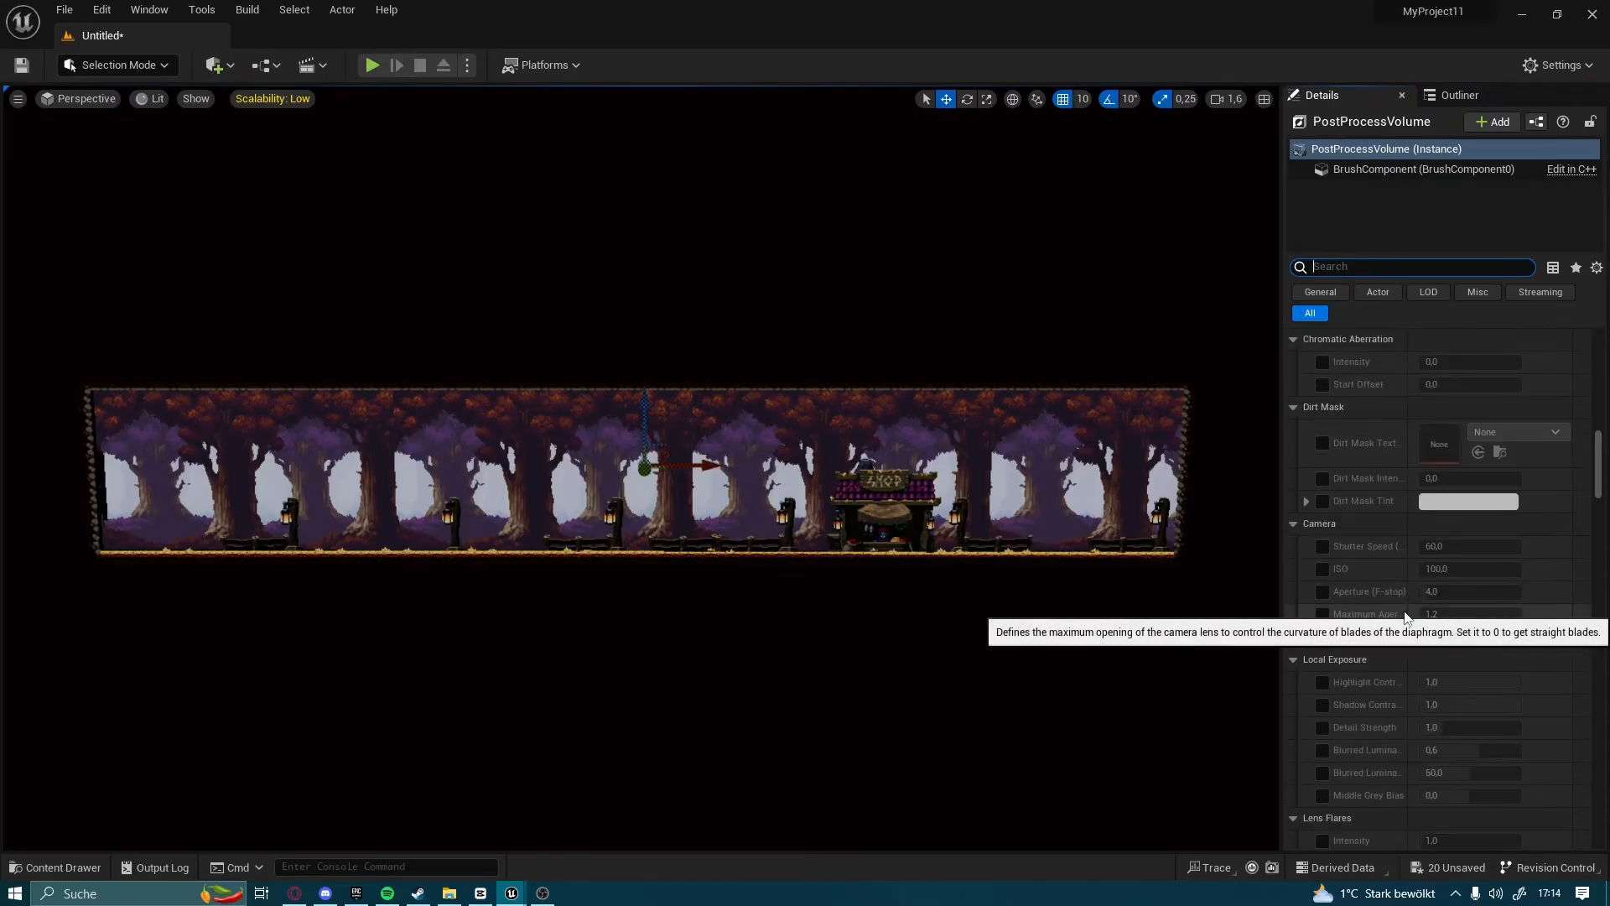
pyautogui.scroll(-5, 1361, 629)
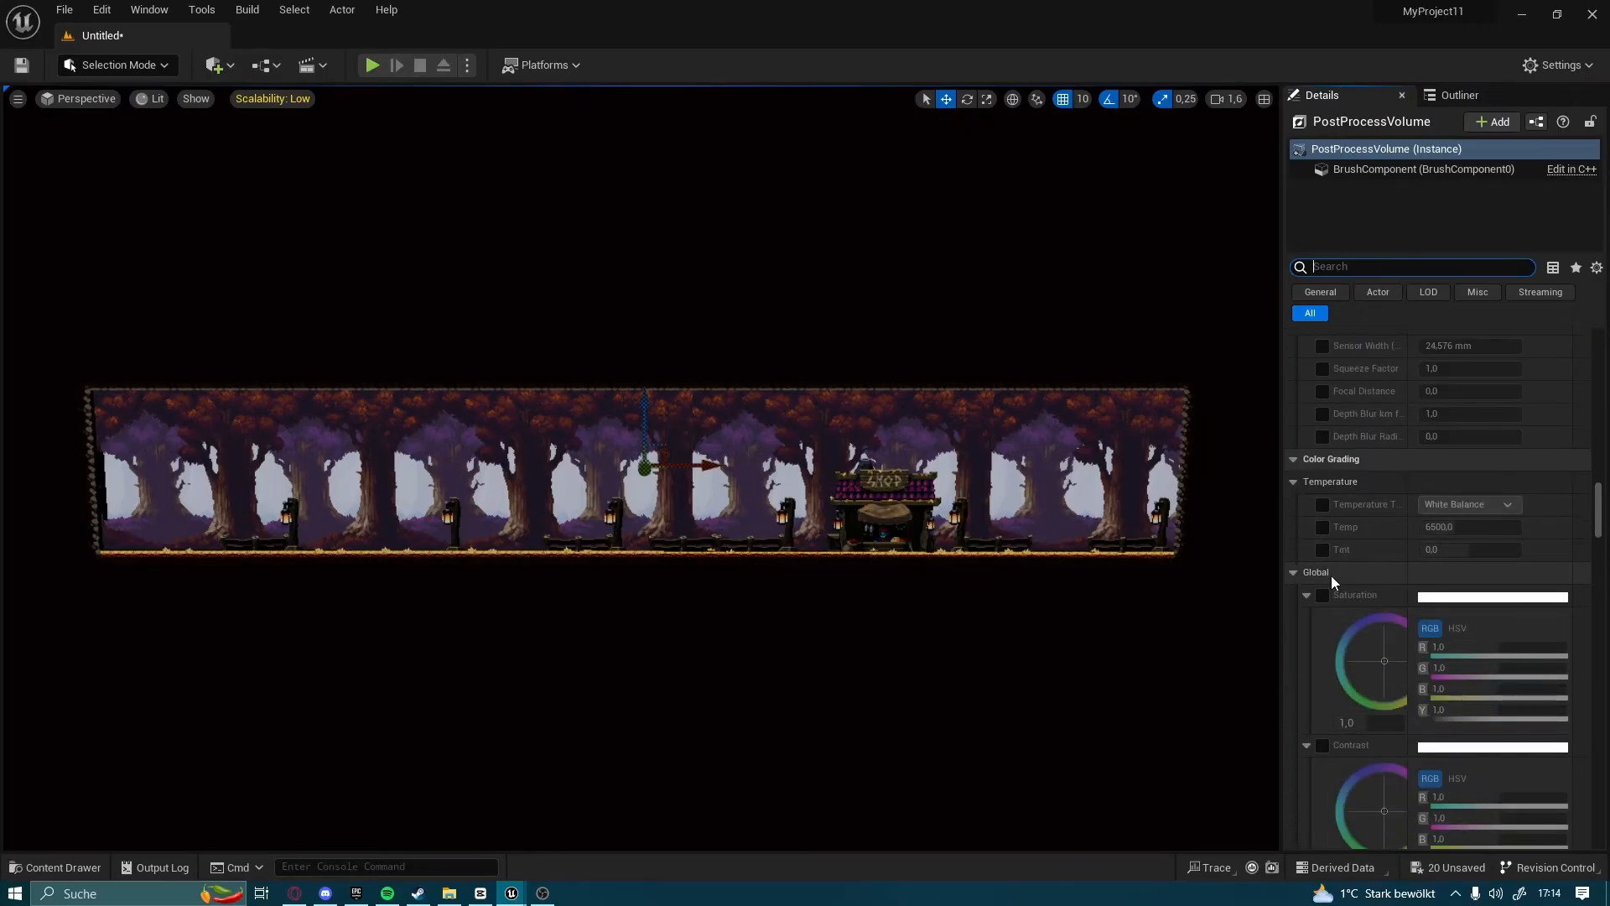
pyautogui.click(1324, 514)
pyautogui.scroll(-3, 1333, 571)
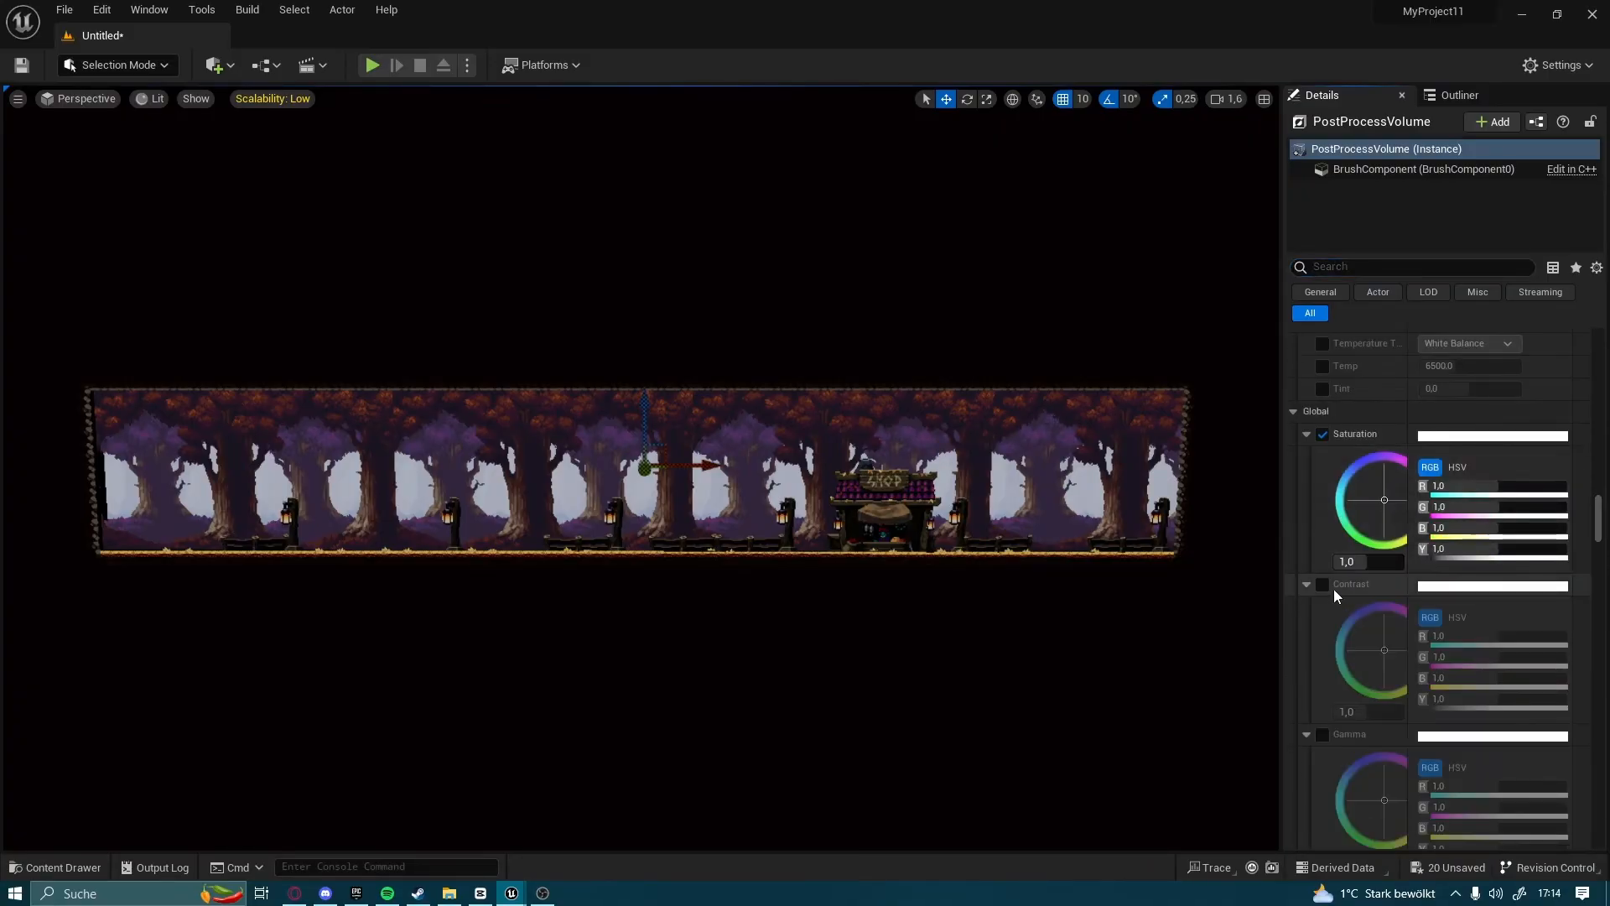
pyautogui.click(1325, 585)
pyautogui.scroll(-4, 1326, 614)
pyautogui.click(1324, 628)
pyautogui.scroll(-2, 1325, 642)
pyautogui.click(1323, 674)
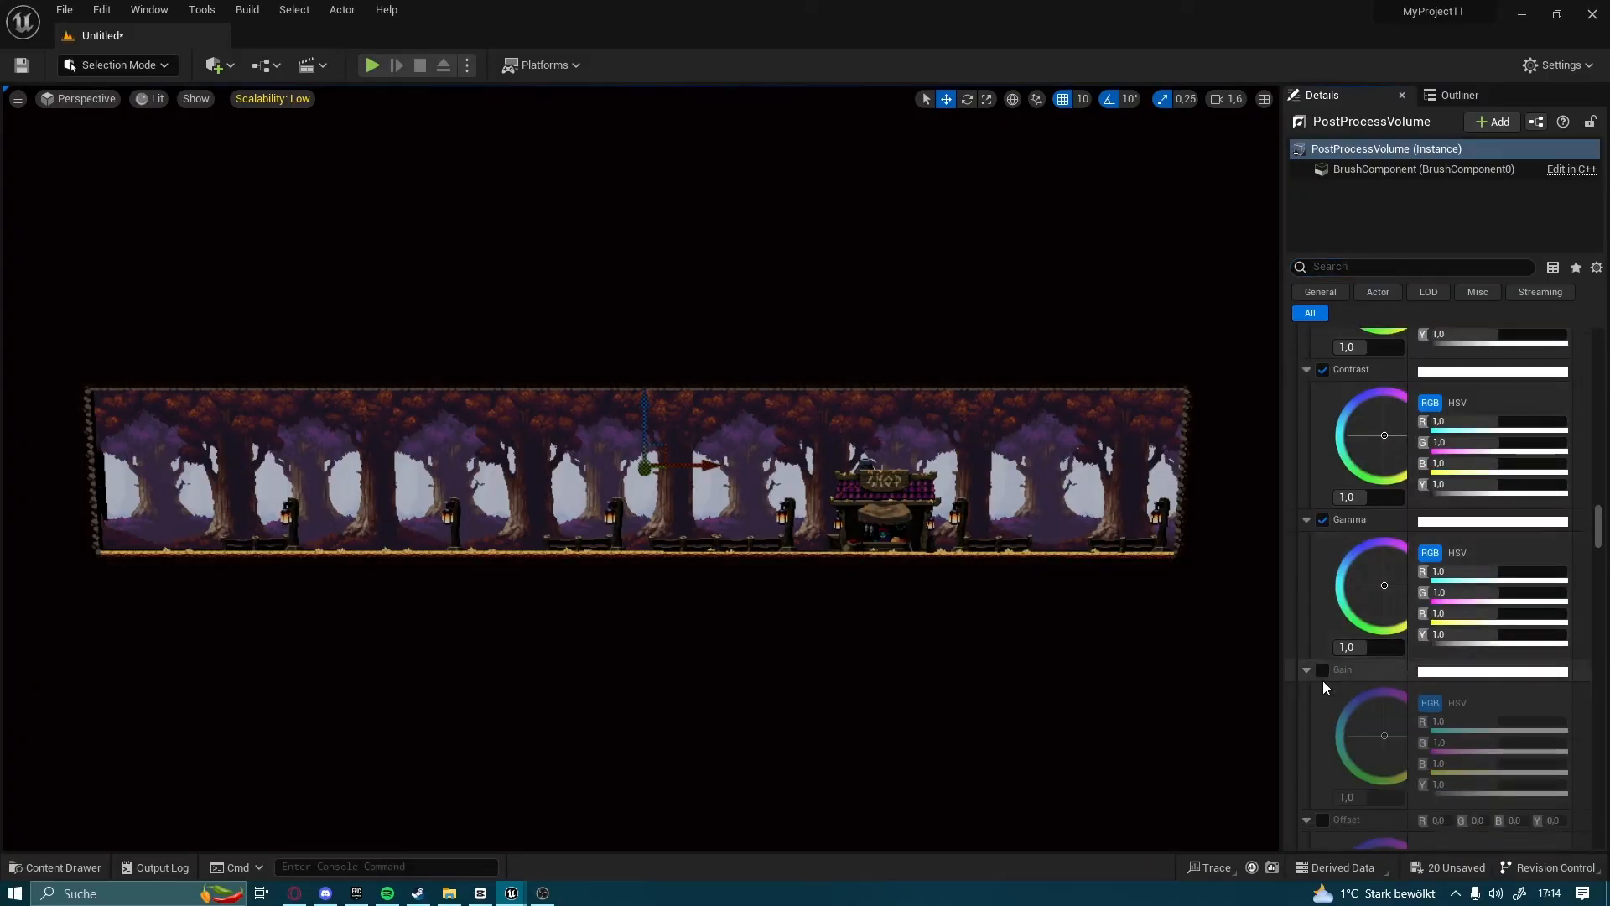
# Raise the global Gamma to 1.78 and enable the global Offset override
pyautogui.scroll(-2, 1321, 675)
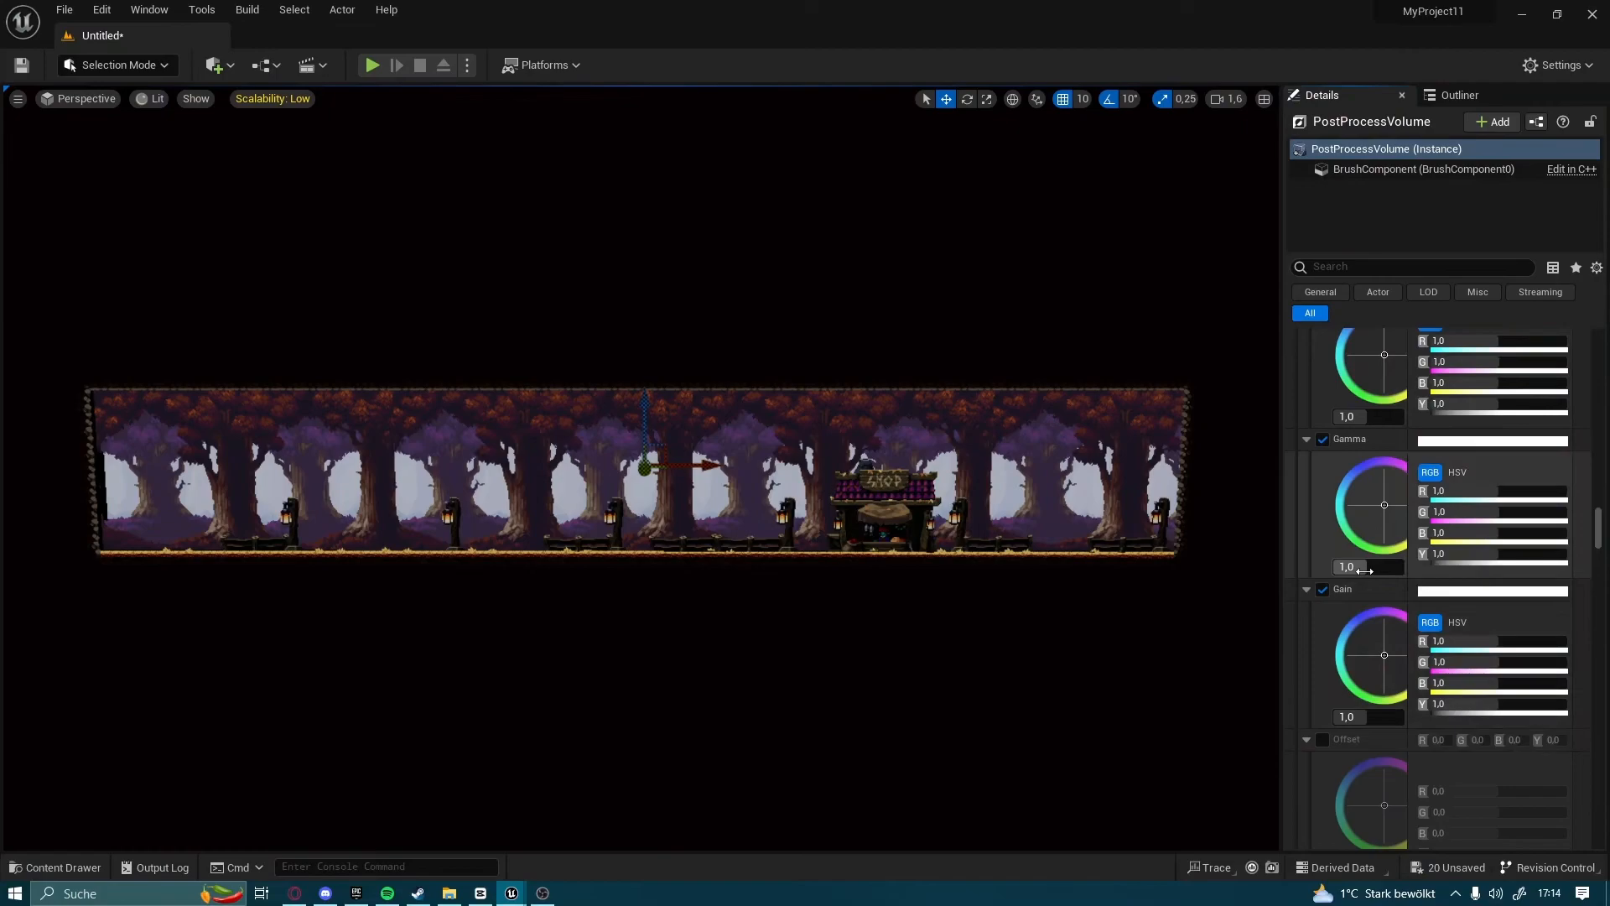
pyautogui.moveTo(1365, 571)
pyautogui.mouseDown()
pyautogui.moveTo(1420, 571)
pyautogui.moveTo(1396, 571)
pyautogui.mouseUp()
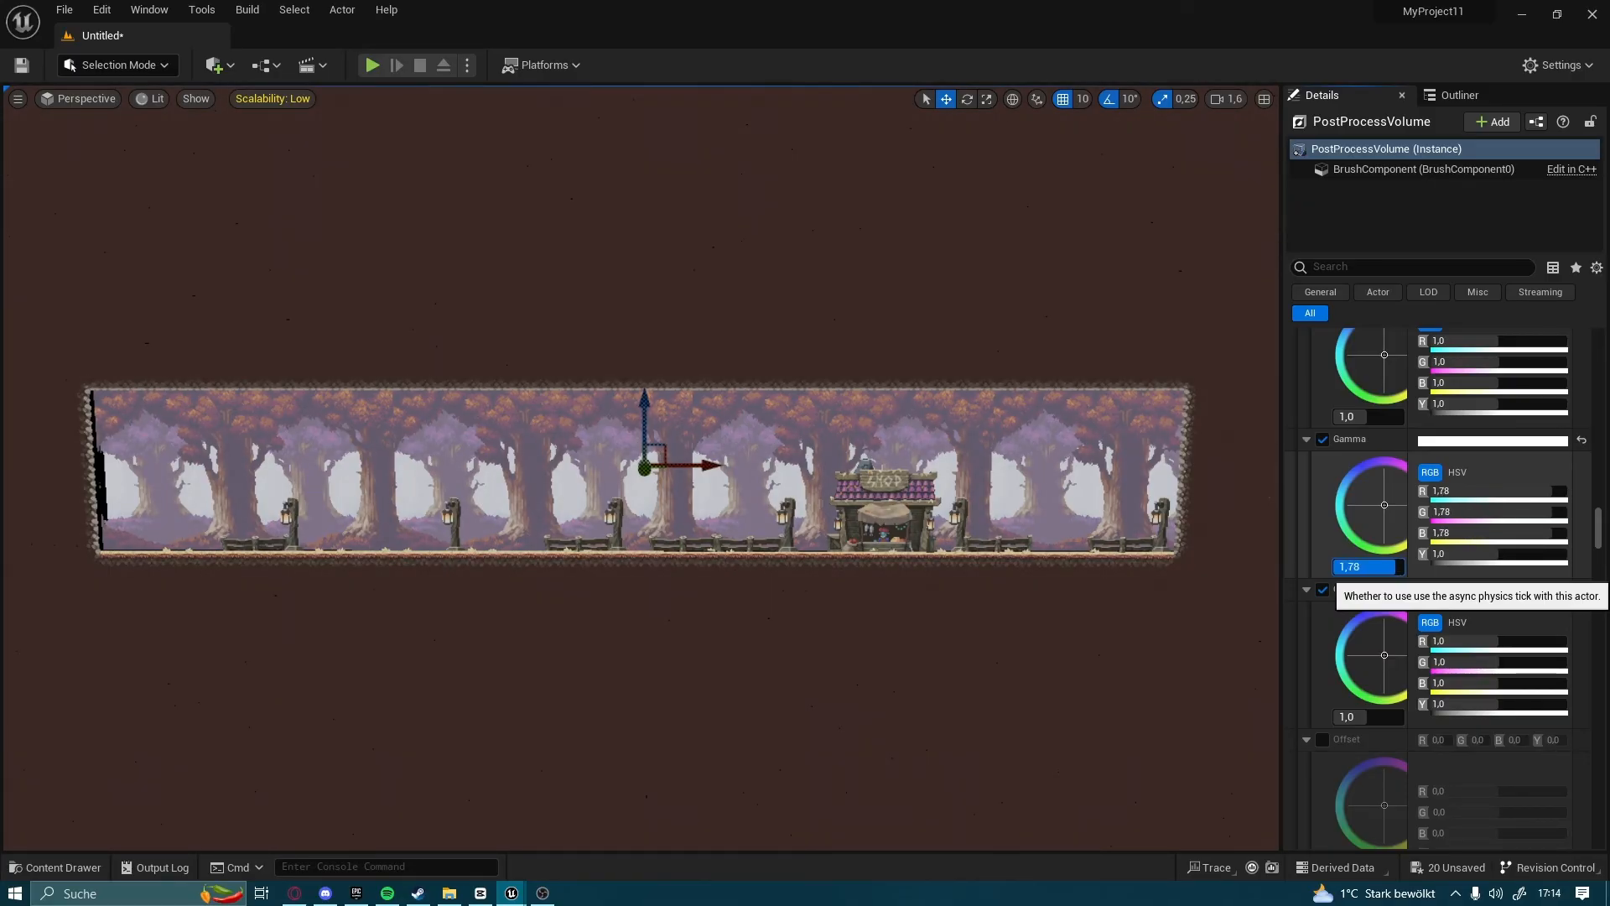
pyautogui.scroll(5, 1382, 421)
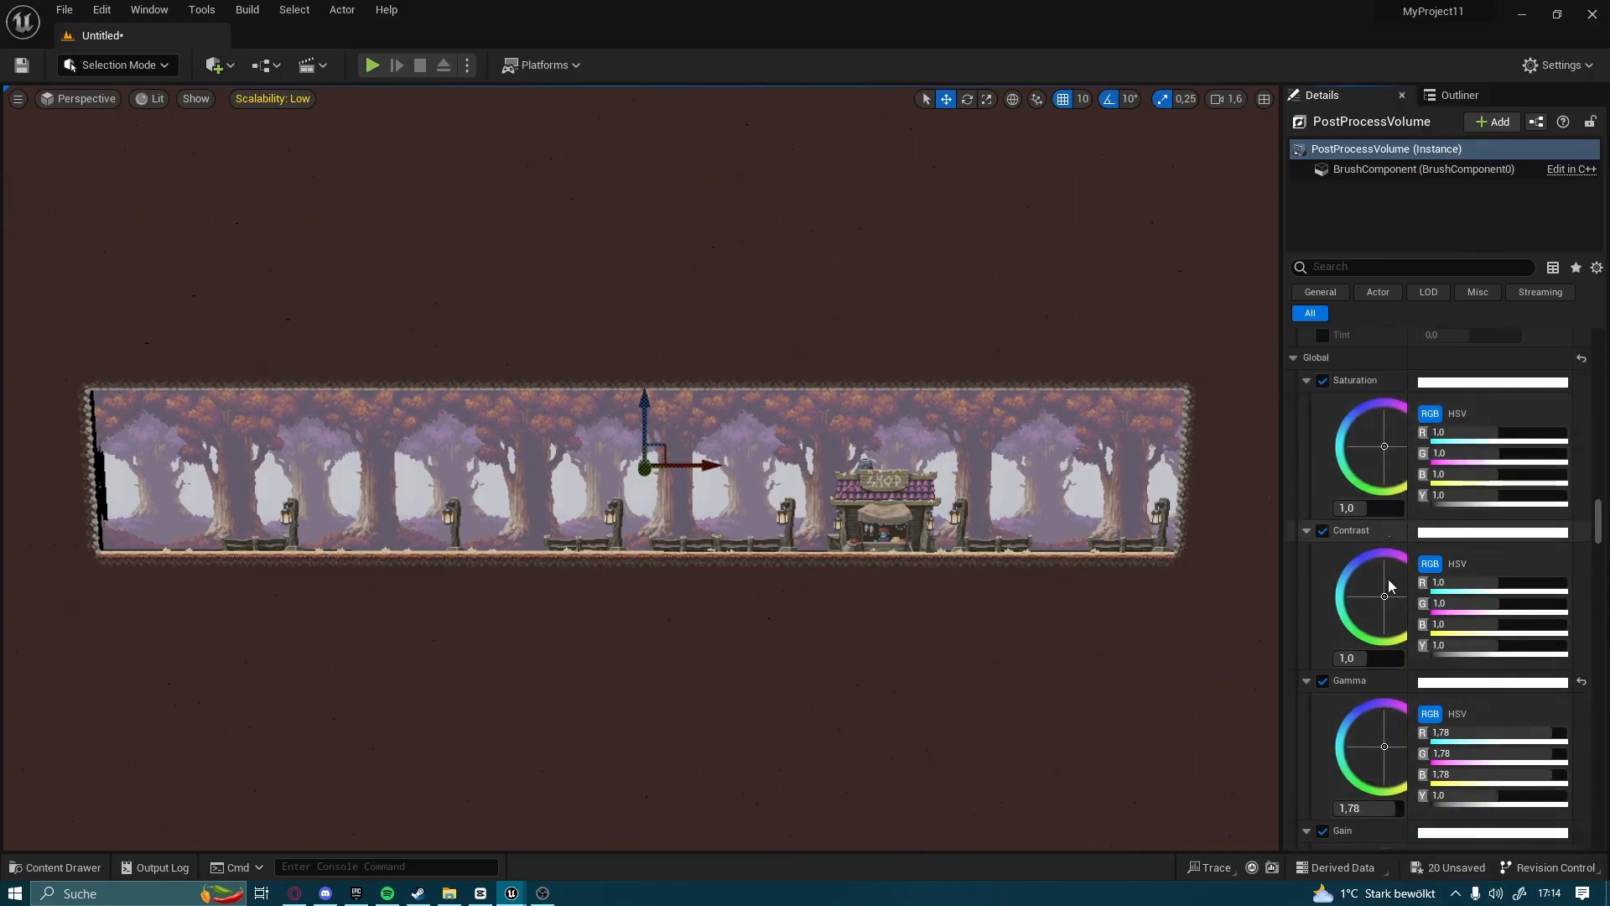
pyautogui.scroll(-10, 1348, 618)
pyautogui.click(1322, 577)
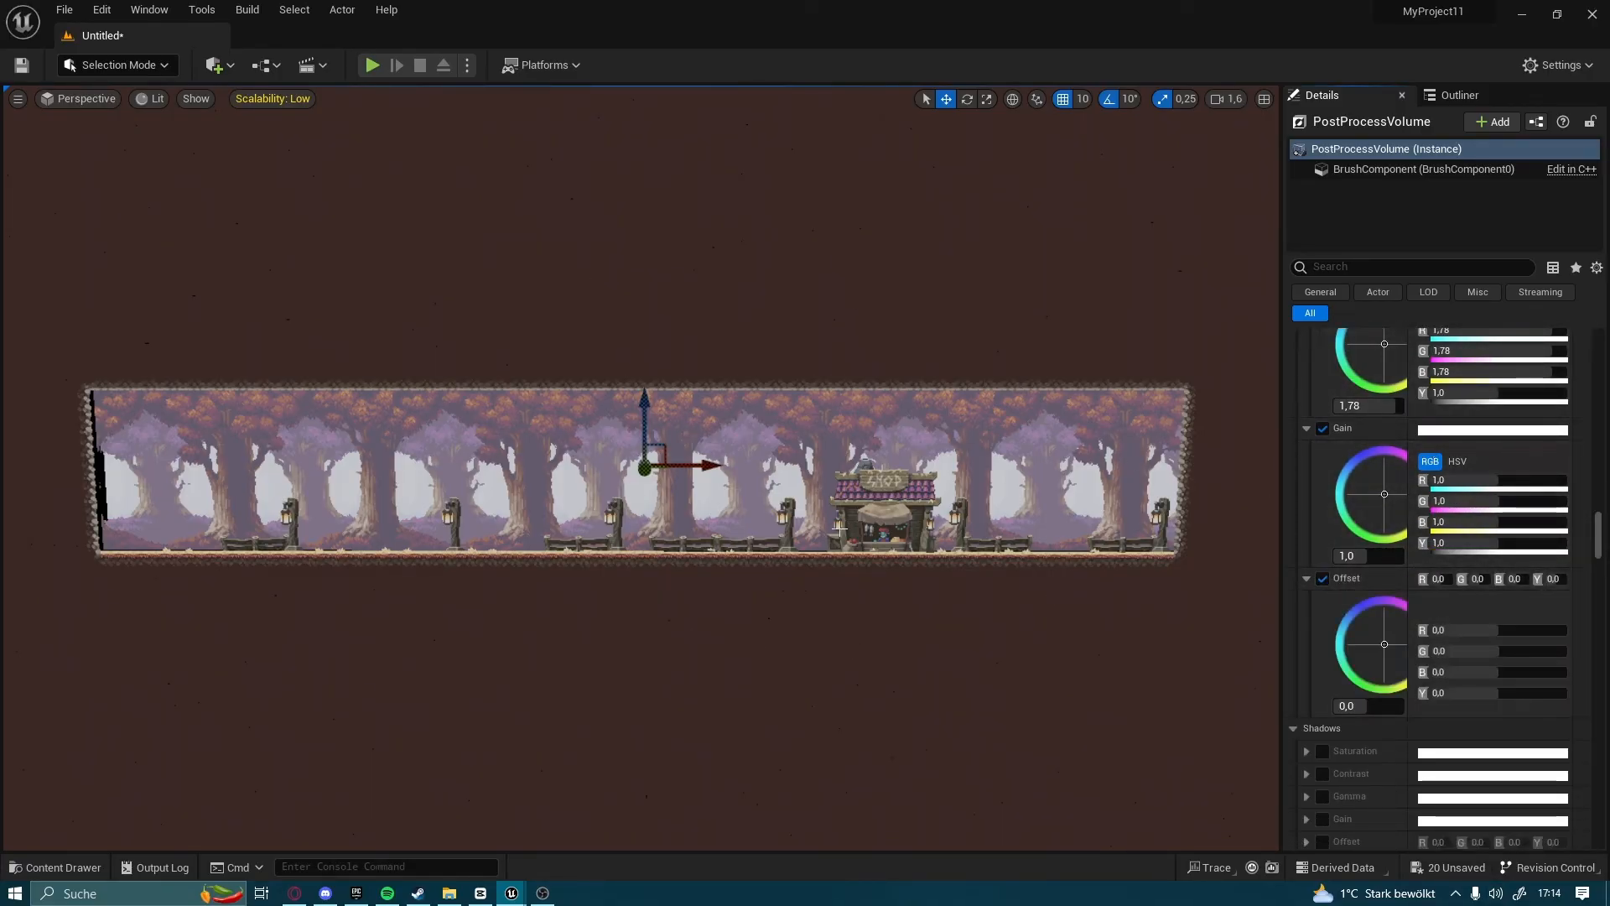
# Review the global color grading values and compare the Unlit and Lit view modes, leaving the viewport in Lit
pyautogui.click(163, 125)
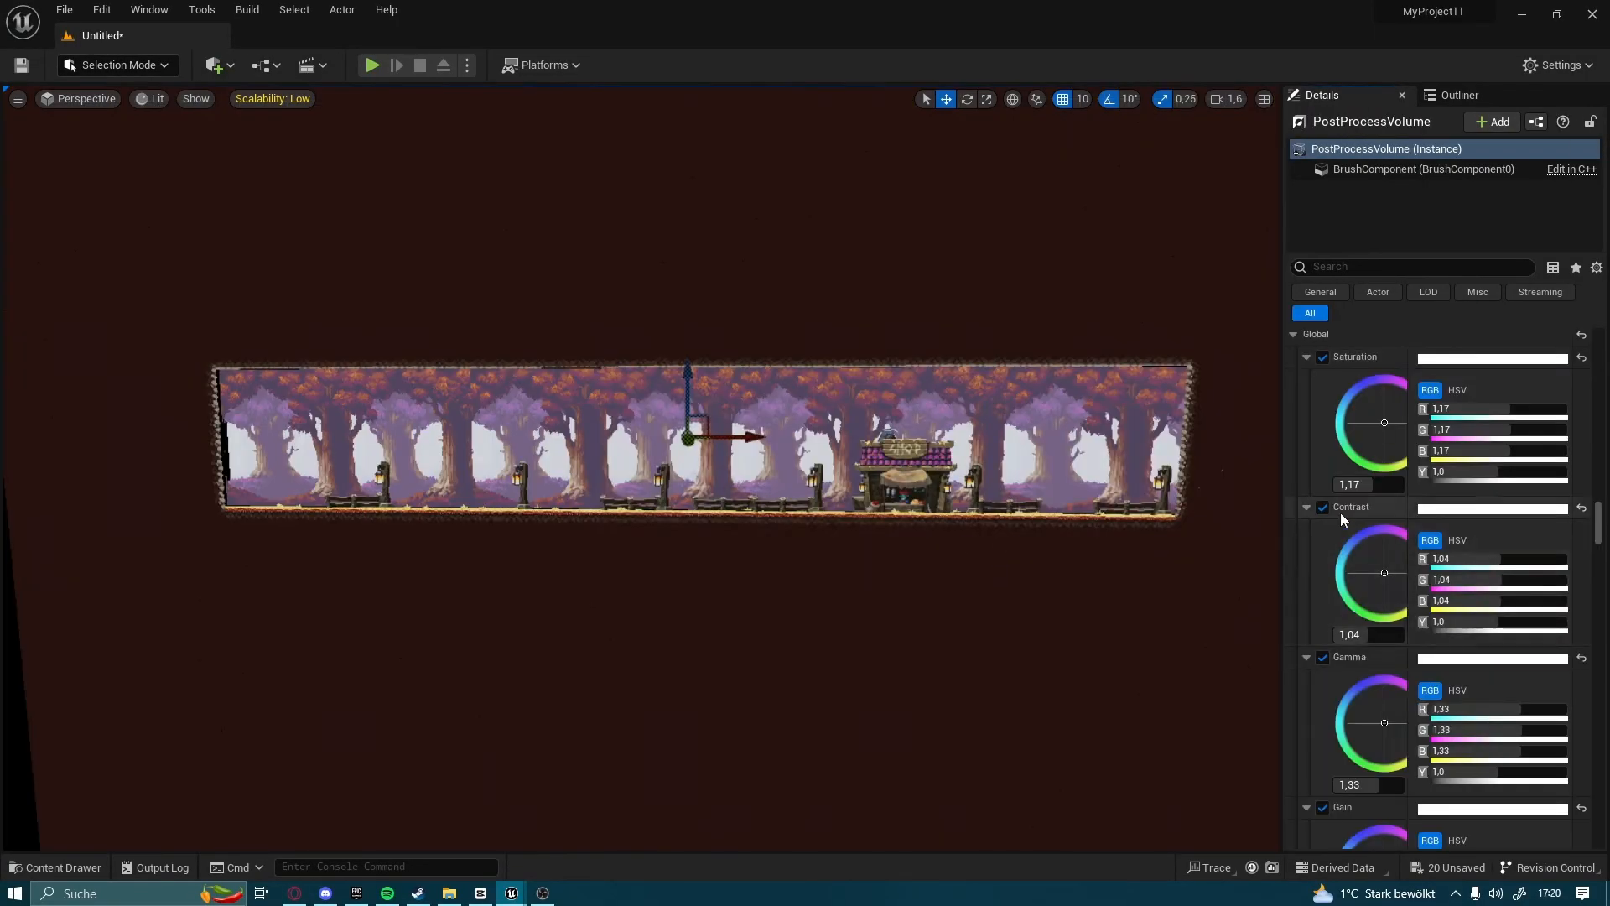
pyautogui.scroll(-1, 1302, 481)
pyautogui.scroll(3, 1340, 416)
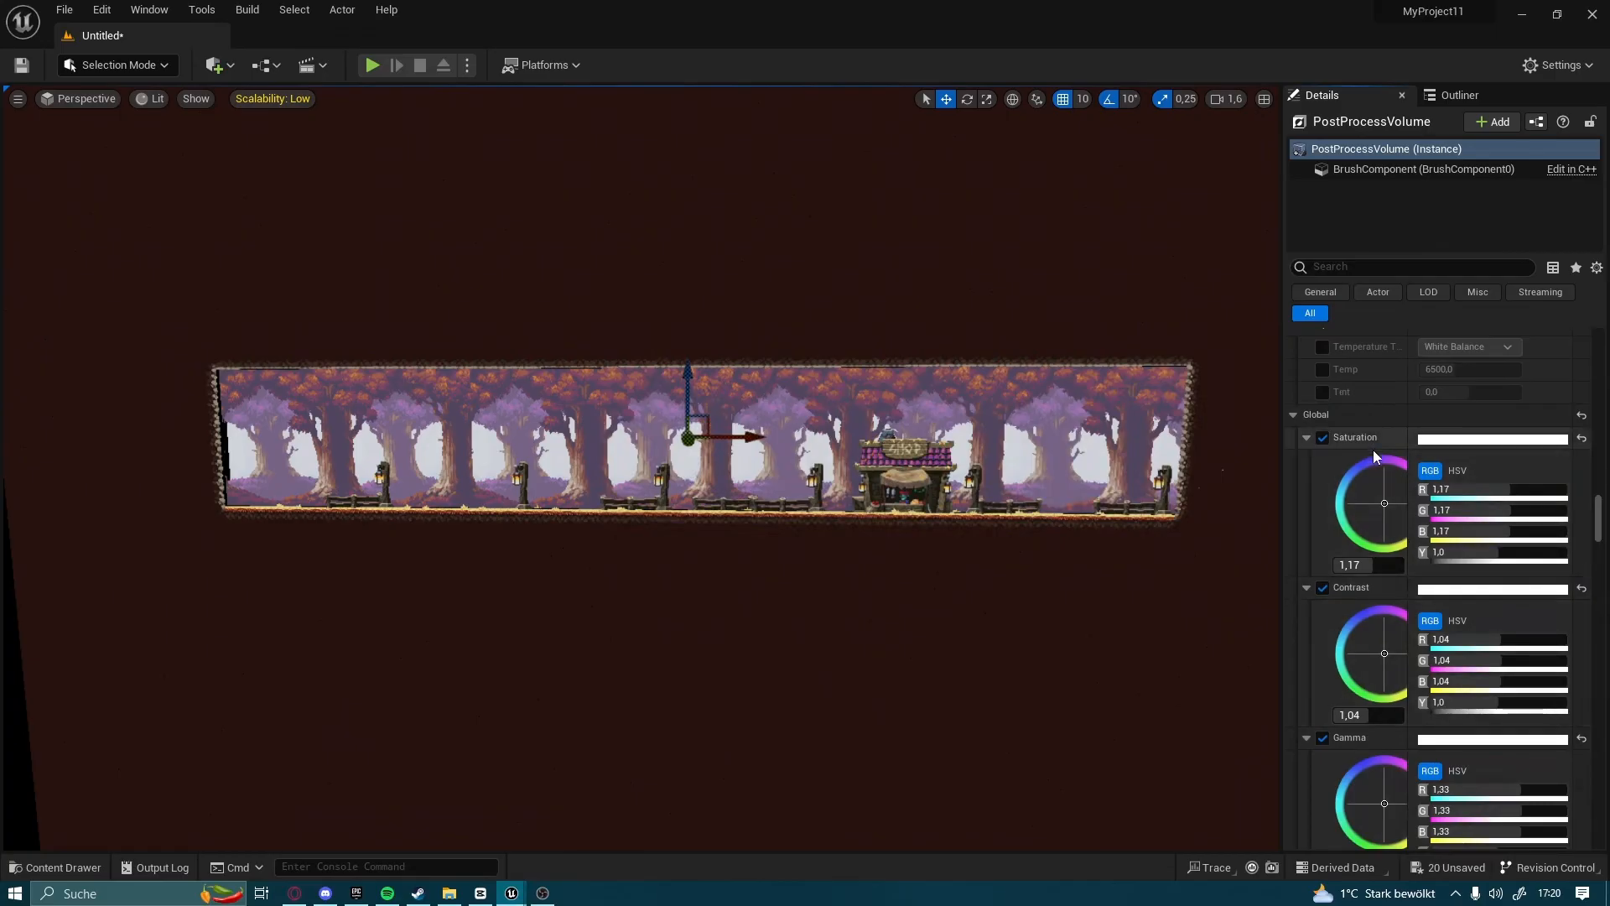
pyautogui.scroll(-2, 1350, 441)
pyautogui.scroll(-5, 1525, 511)
pyautogui.scroll(-3, 1524, 511)
pyautogui.click(149, 98)
pyautogui.click(168, 161)
pyautogui.click(155, 98)
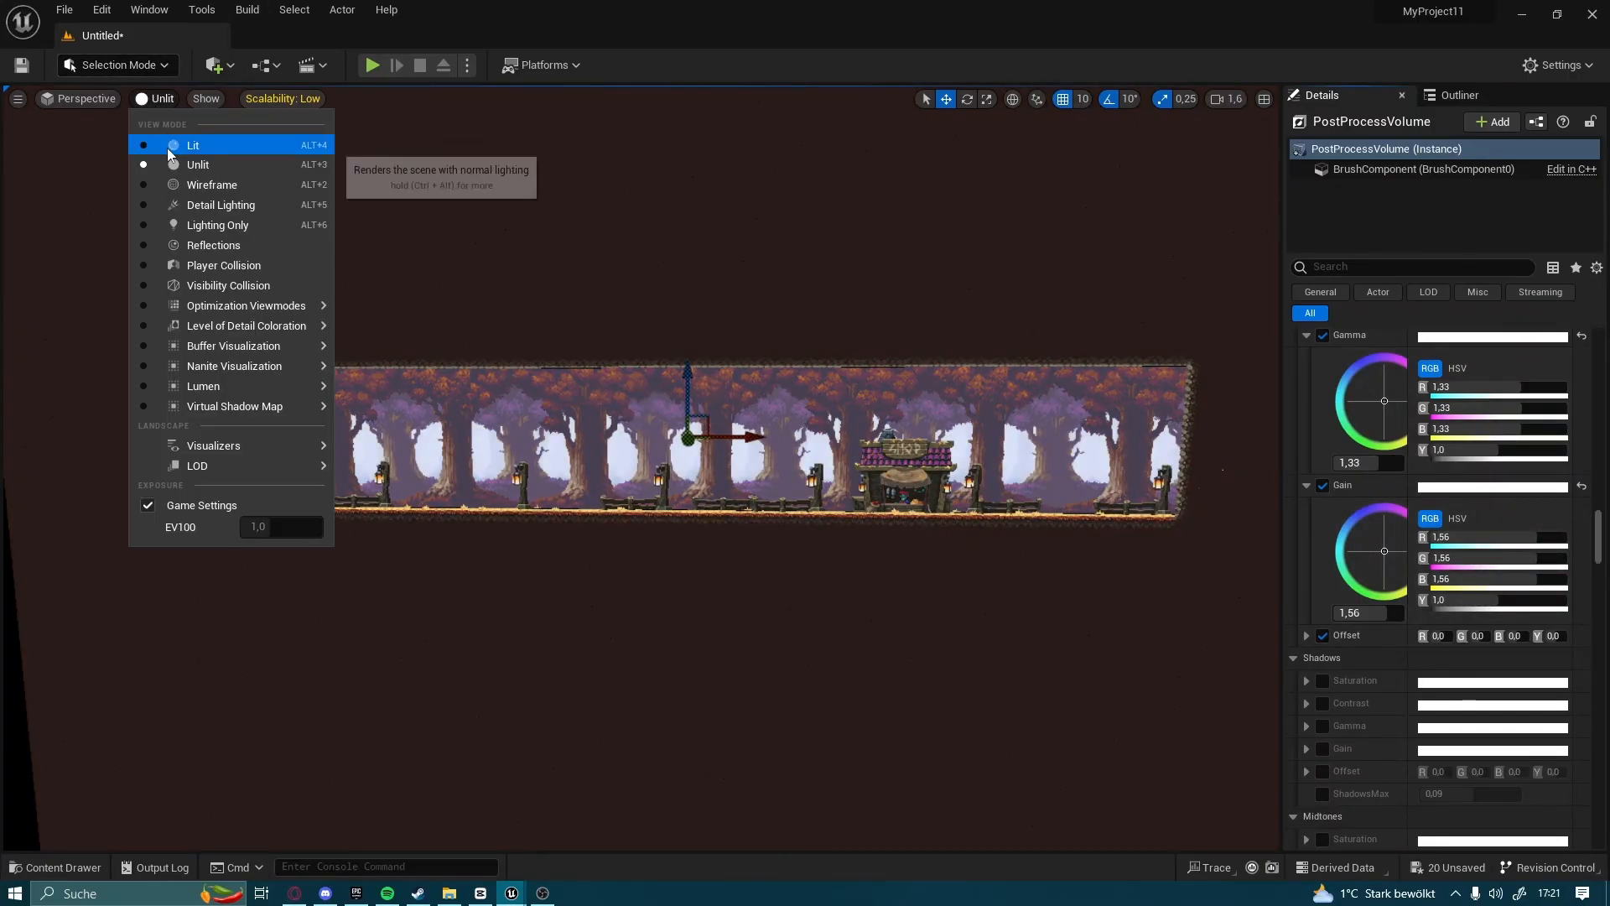
pyautogui.click(165, 144)
# Play the level and run the knight back and forth through the forest past the shop, including a jump
pyautogui.moveTo(766, 310); pyautogui.dragTo(723, 317, button='right')
pyautogui.press('s')
pyautogui.press('w')
pyautogui.scroll(10, 1522, 603)
pyautogui.scroll(-4, 1454, 465)
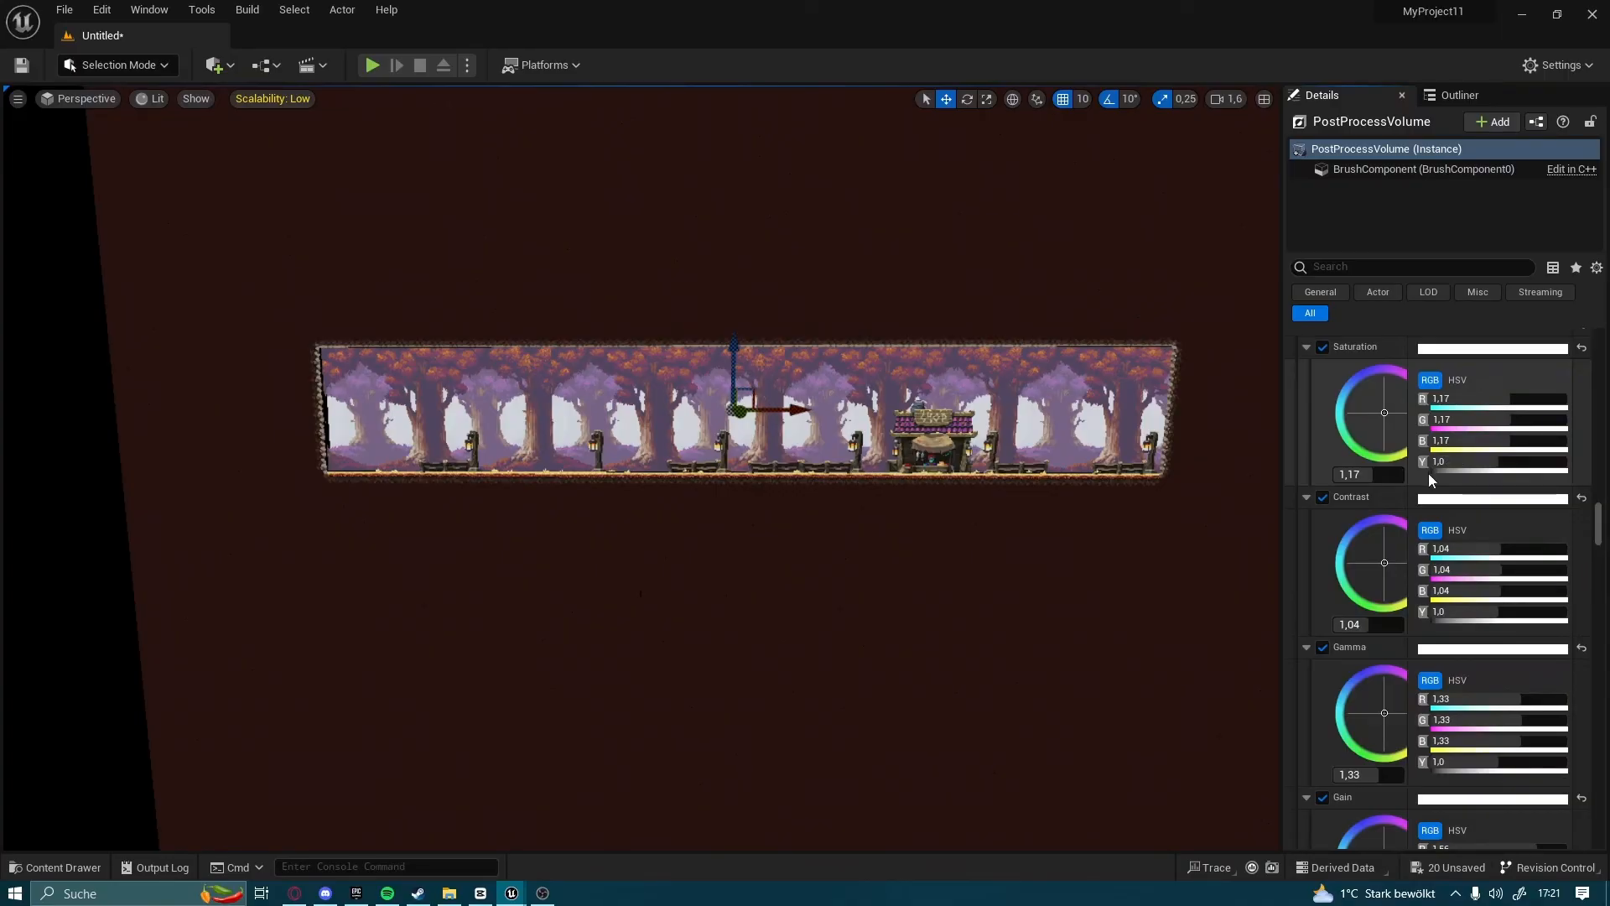
pyautogui.click(372, 64)
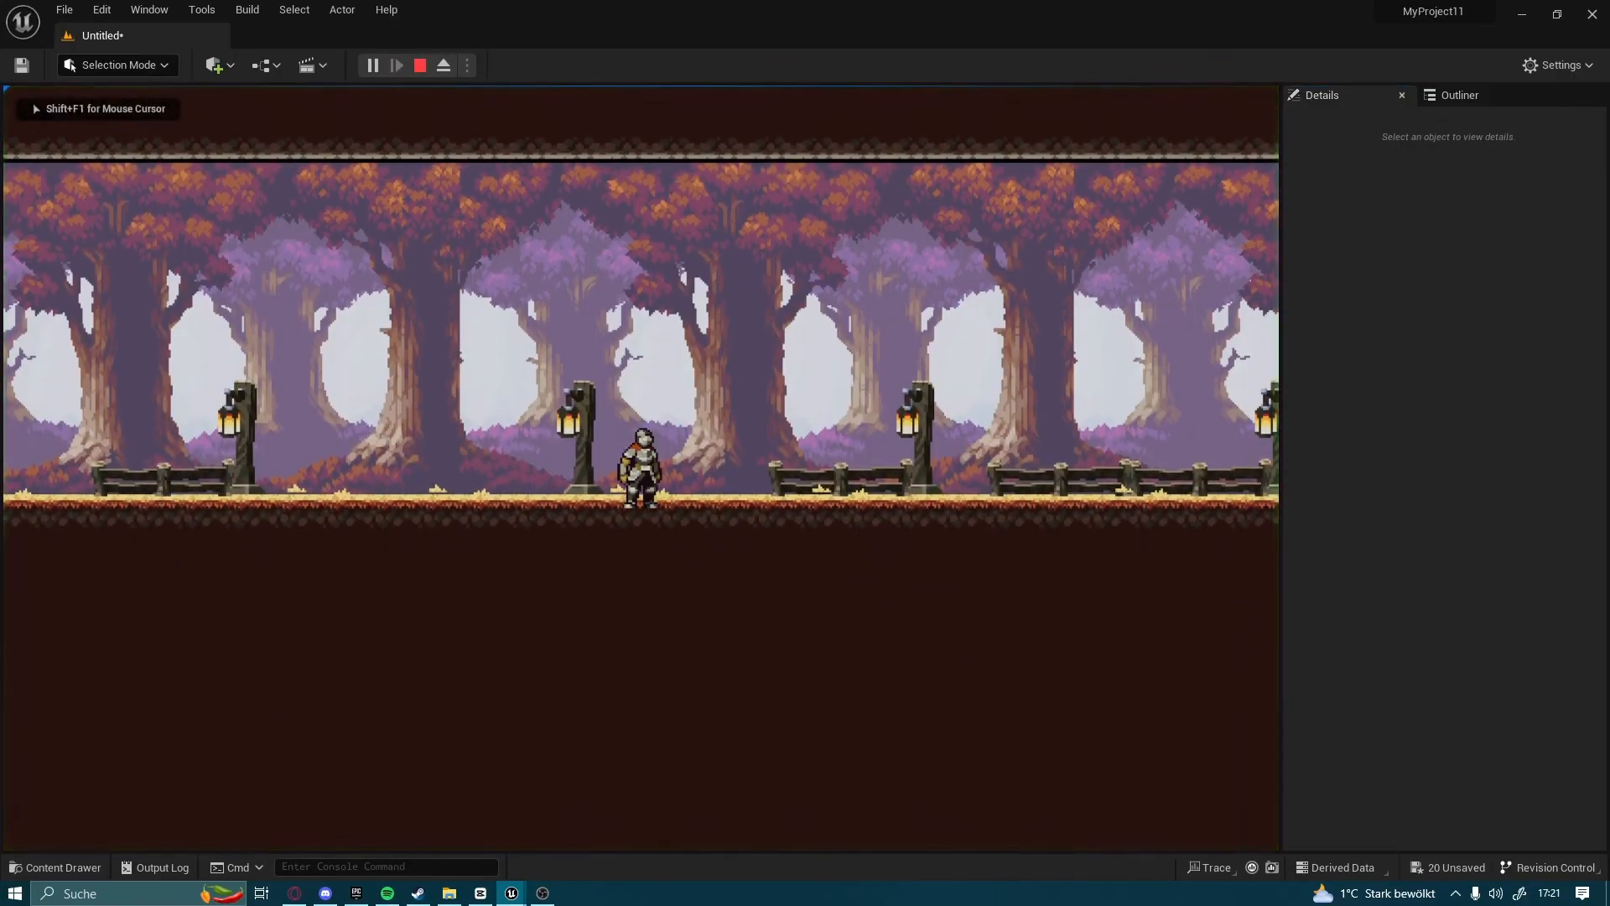
pyautogui.press('d')
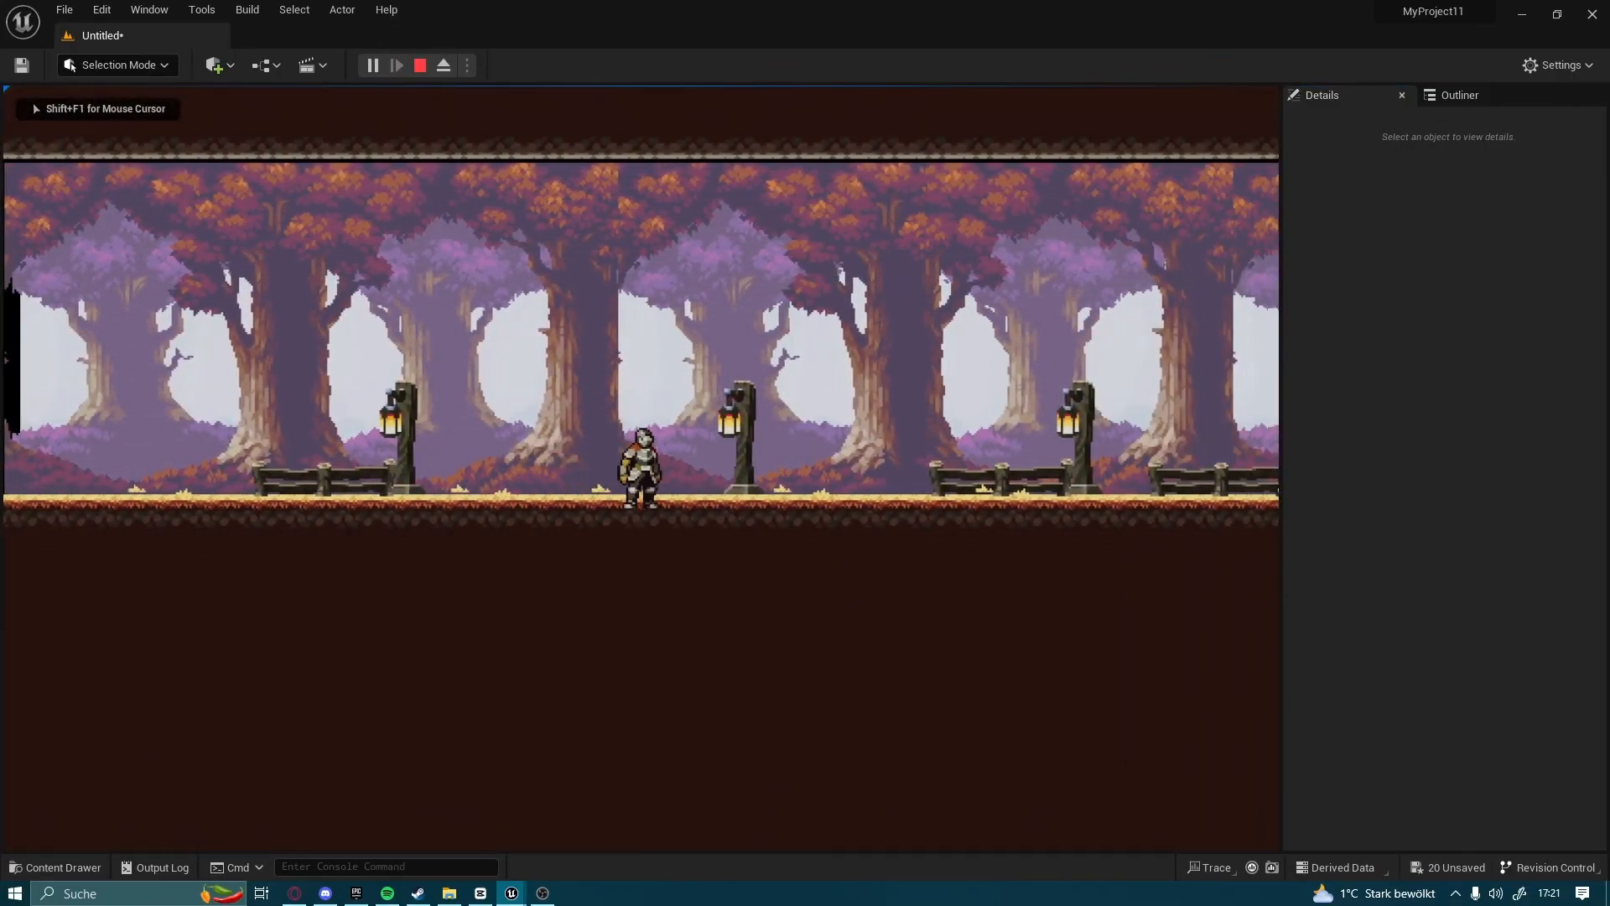
pyautogui.press('space')
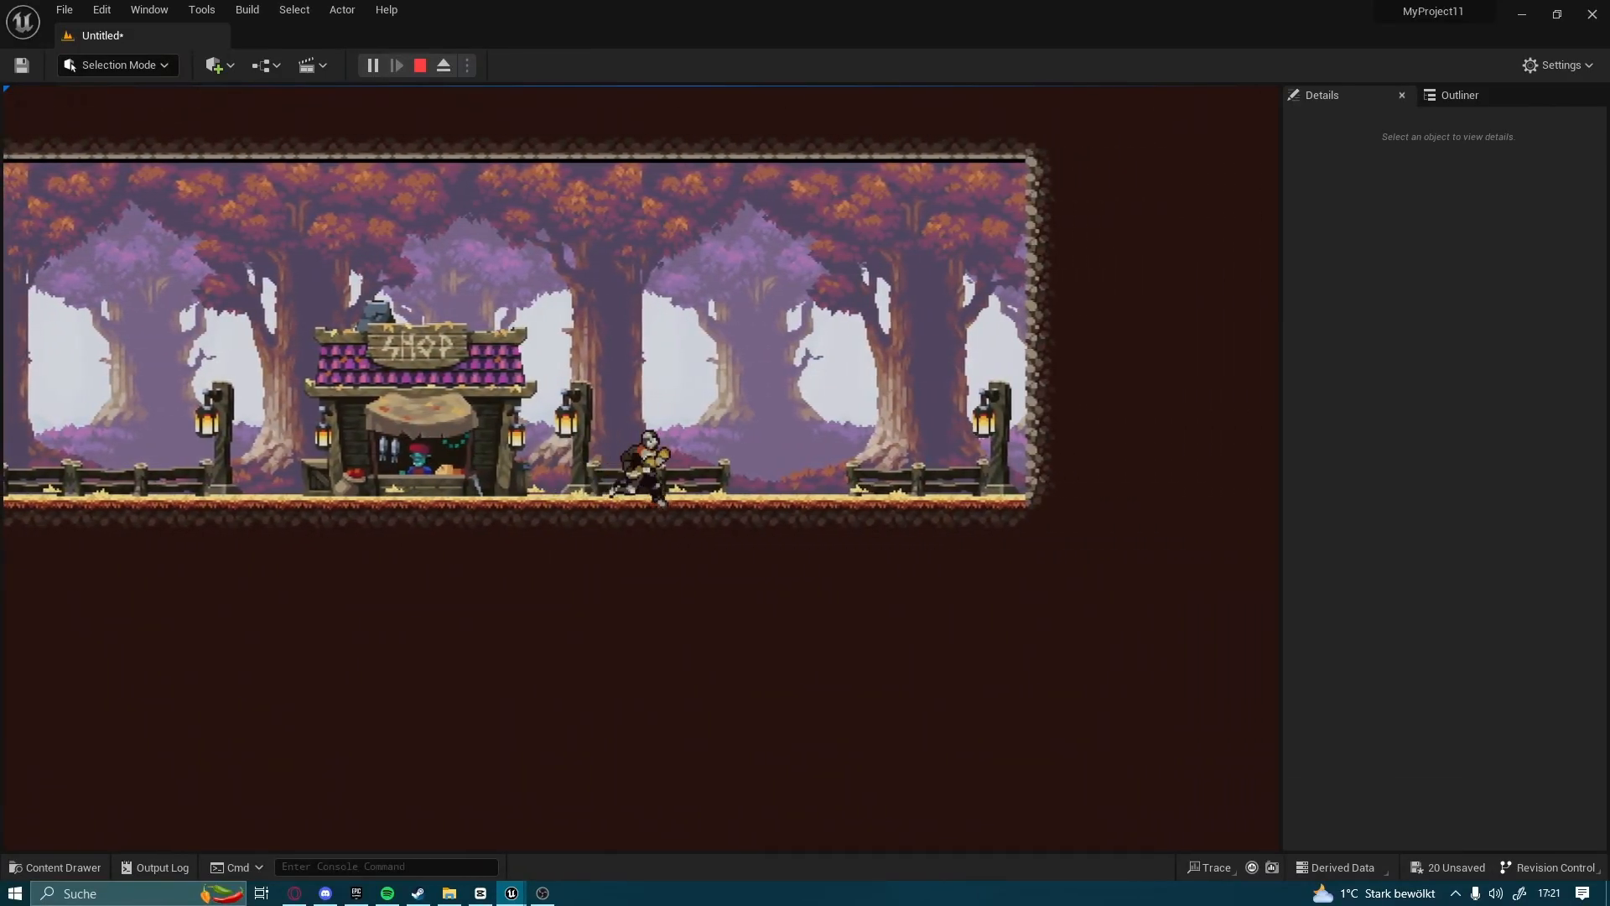
pyautogui.press('a')
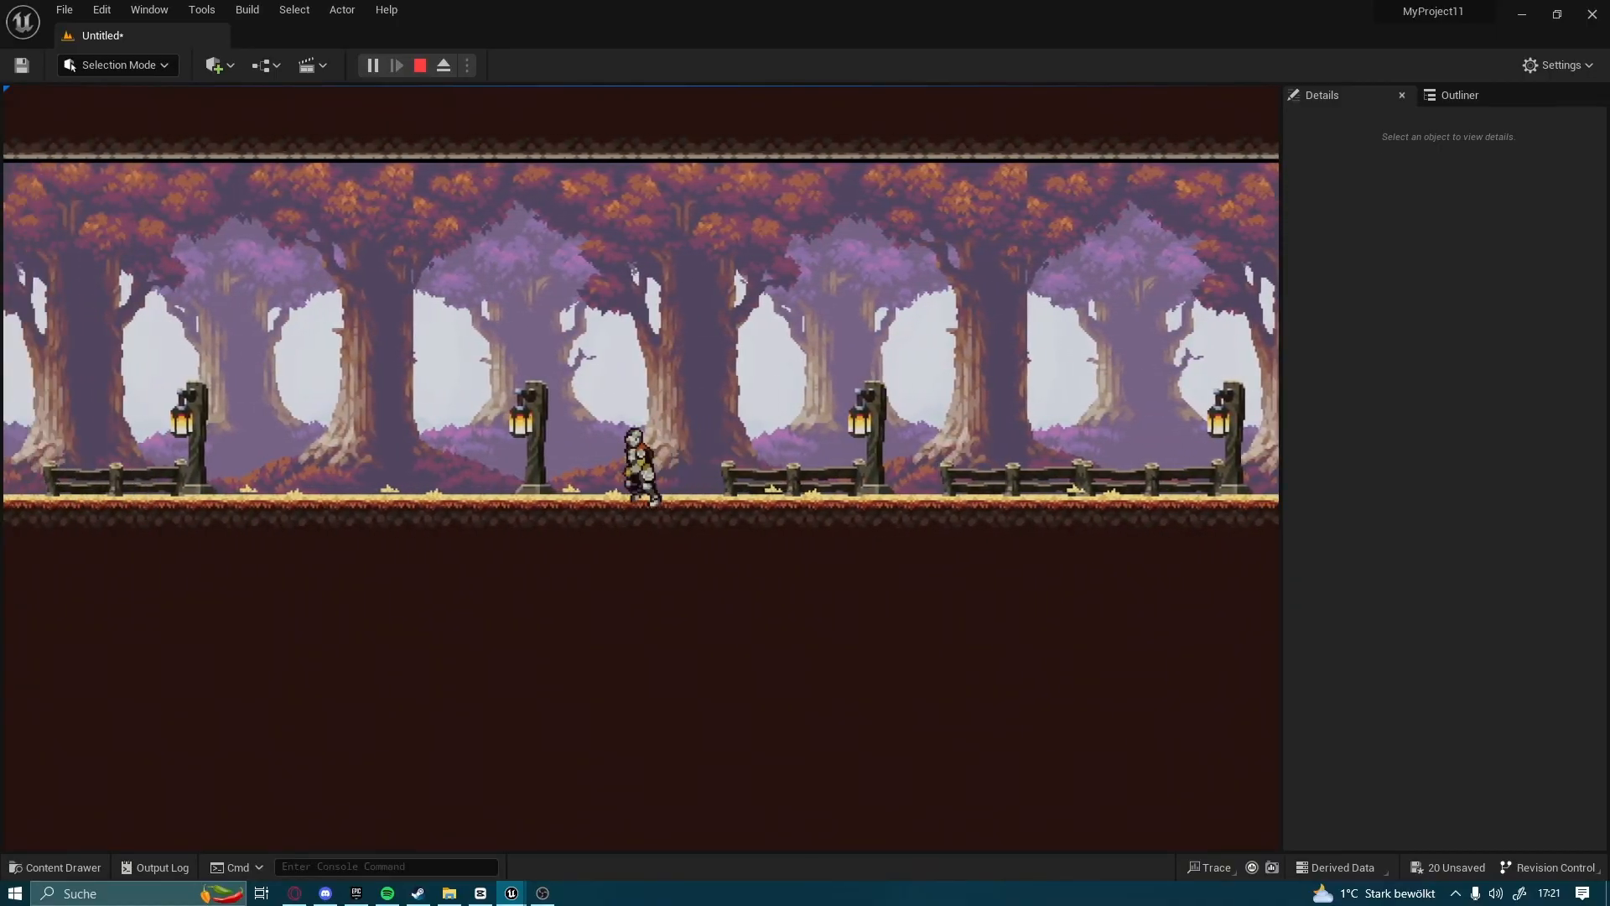
pyautogui.press('d')
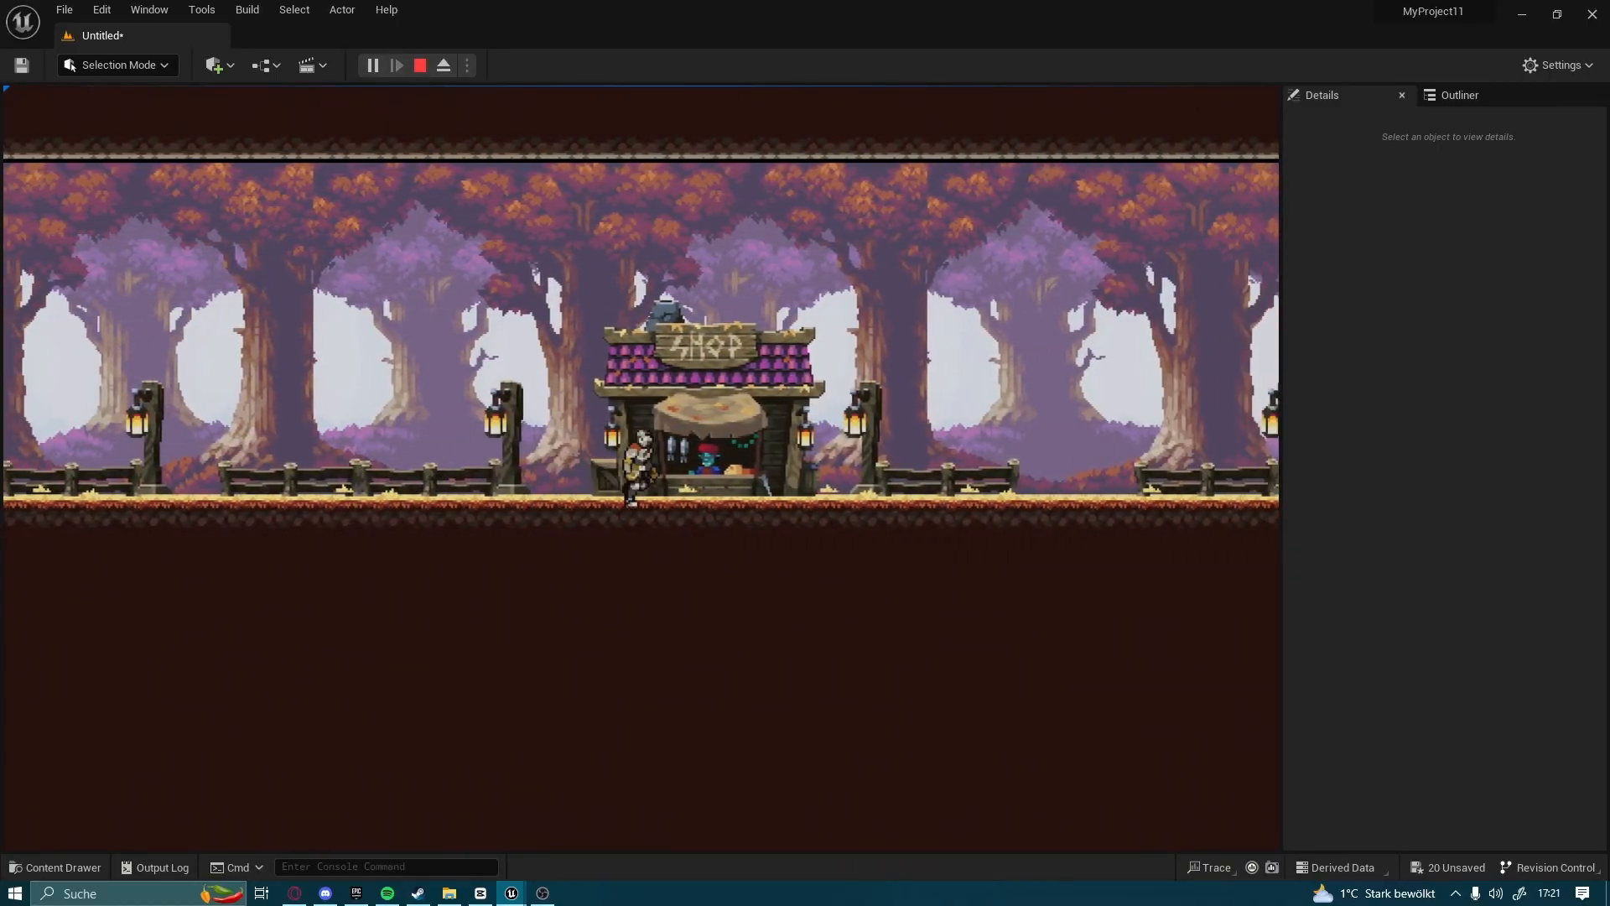
pyautogui.press('a')
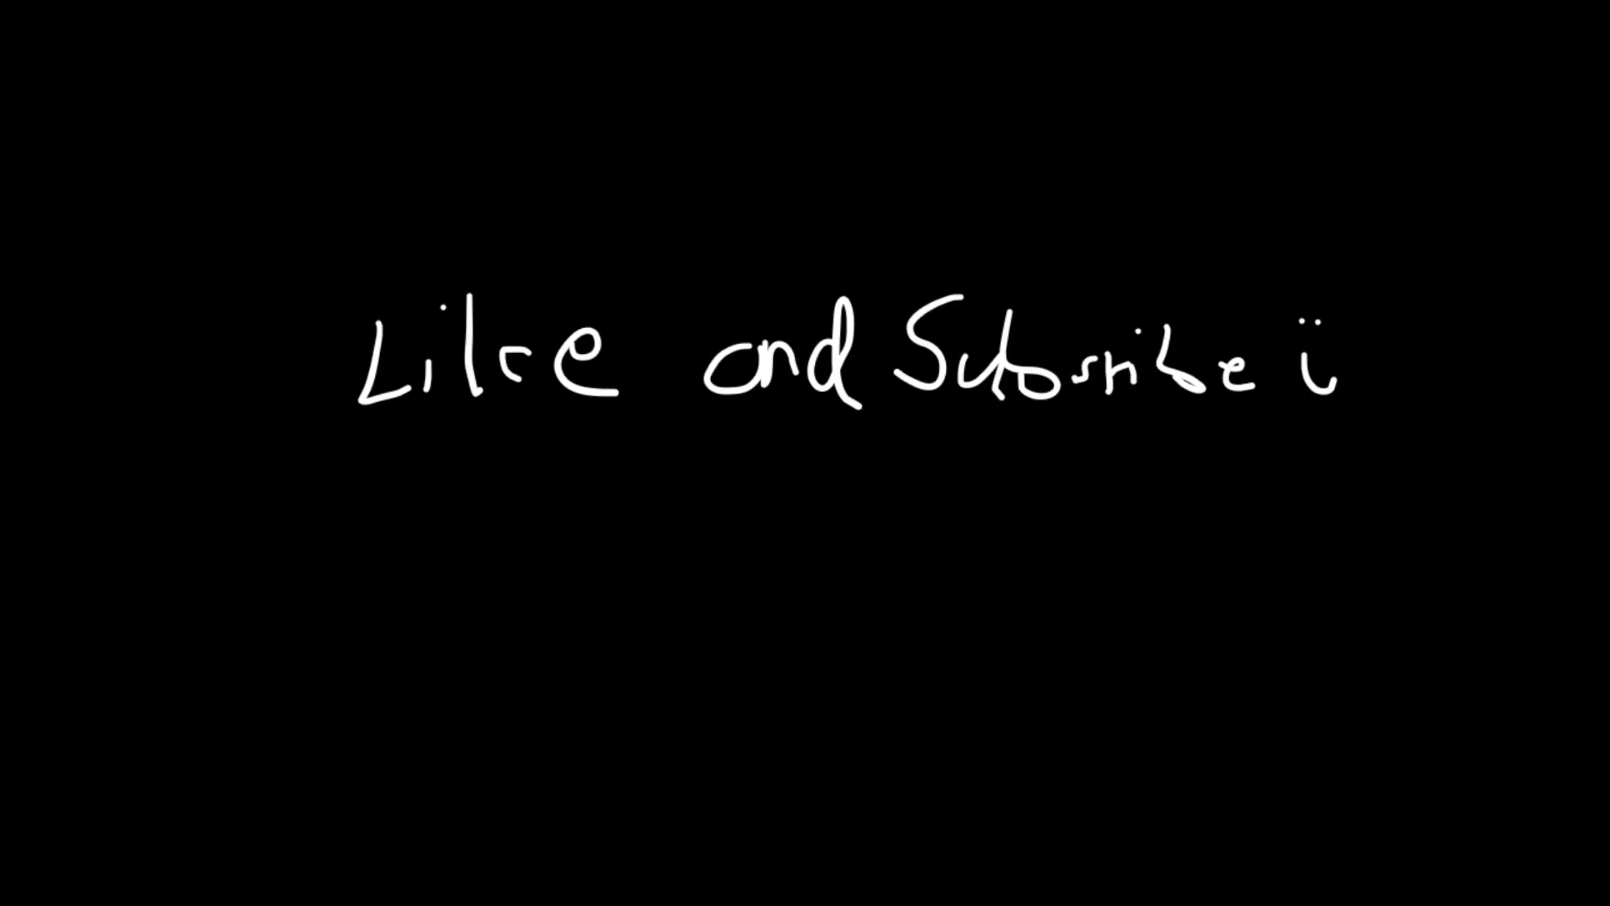